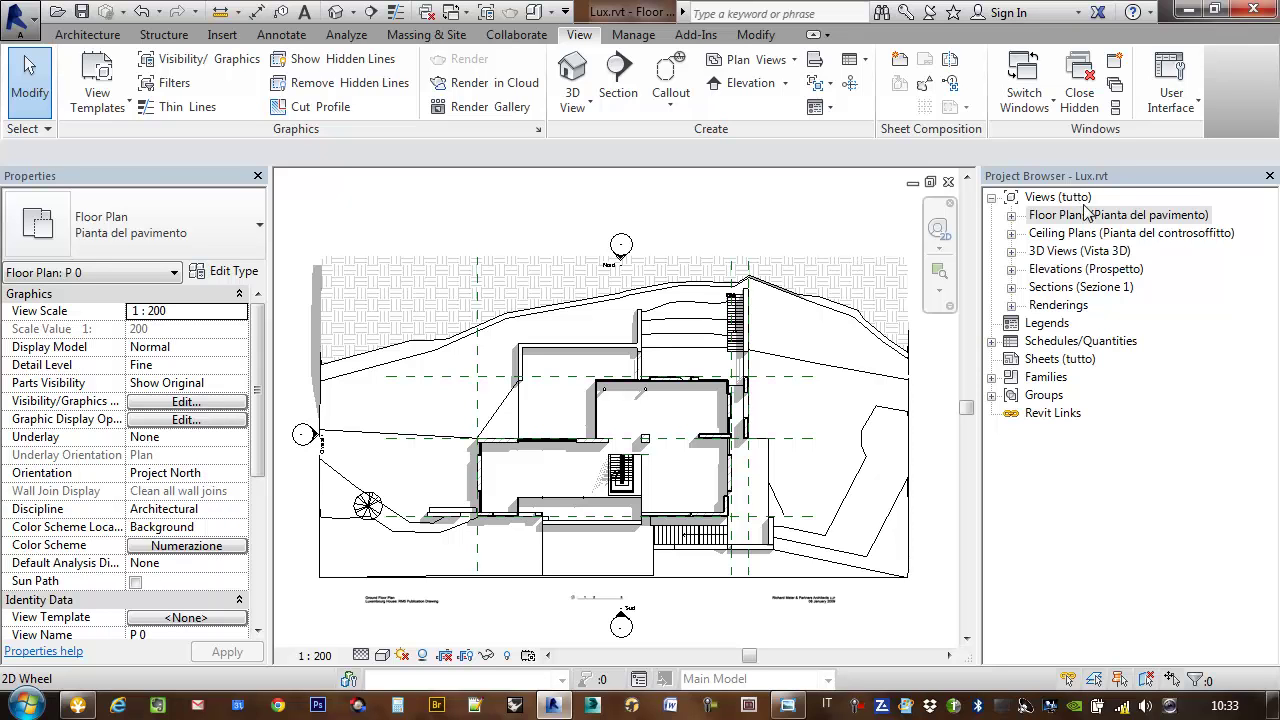
Open the default {3D} view from the Project Browser's 3D Views list.
left_click(1012, 252)
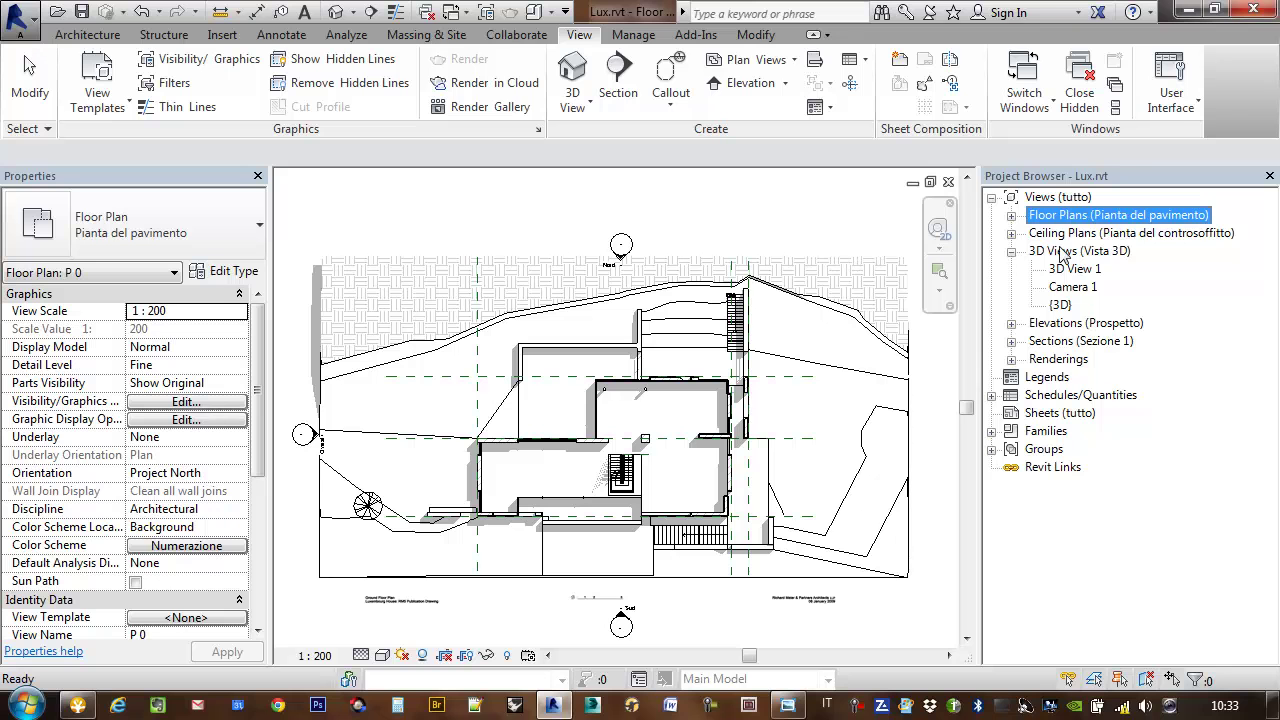
double_click(1061, 305)
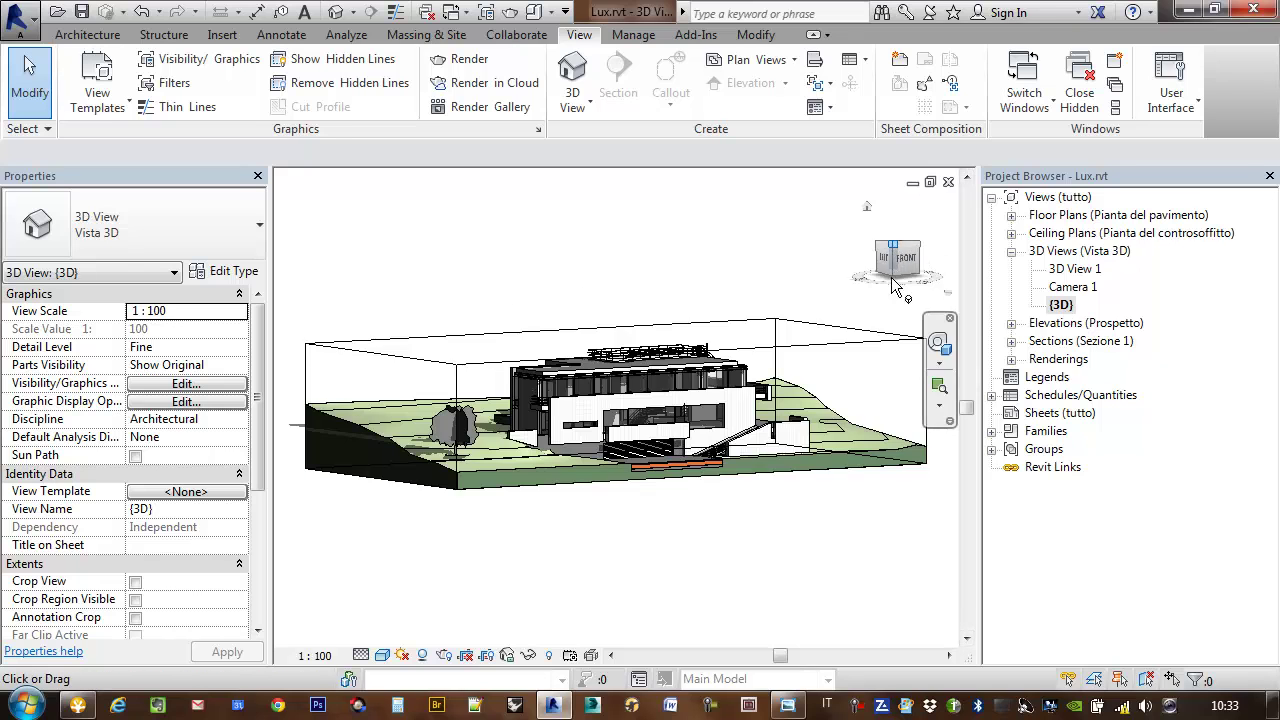
left_click_drag(897, 268, 891, 301)
scroll(660, 475, "up", 3)
scroll(660, 475, "up", 2)
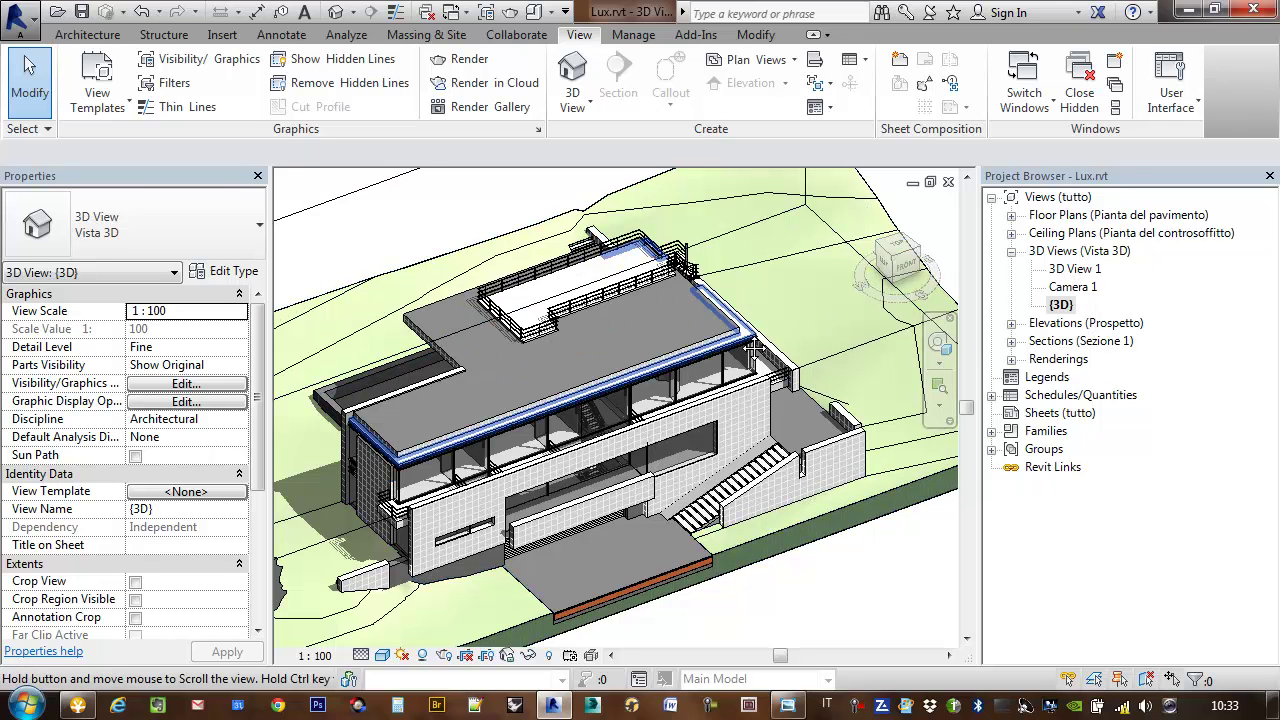
middle_click_drag(753, 347, 771, 265, "shift")
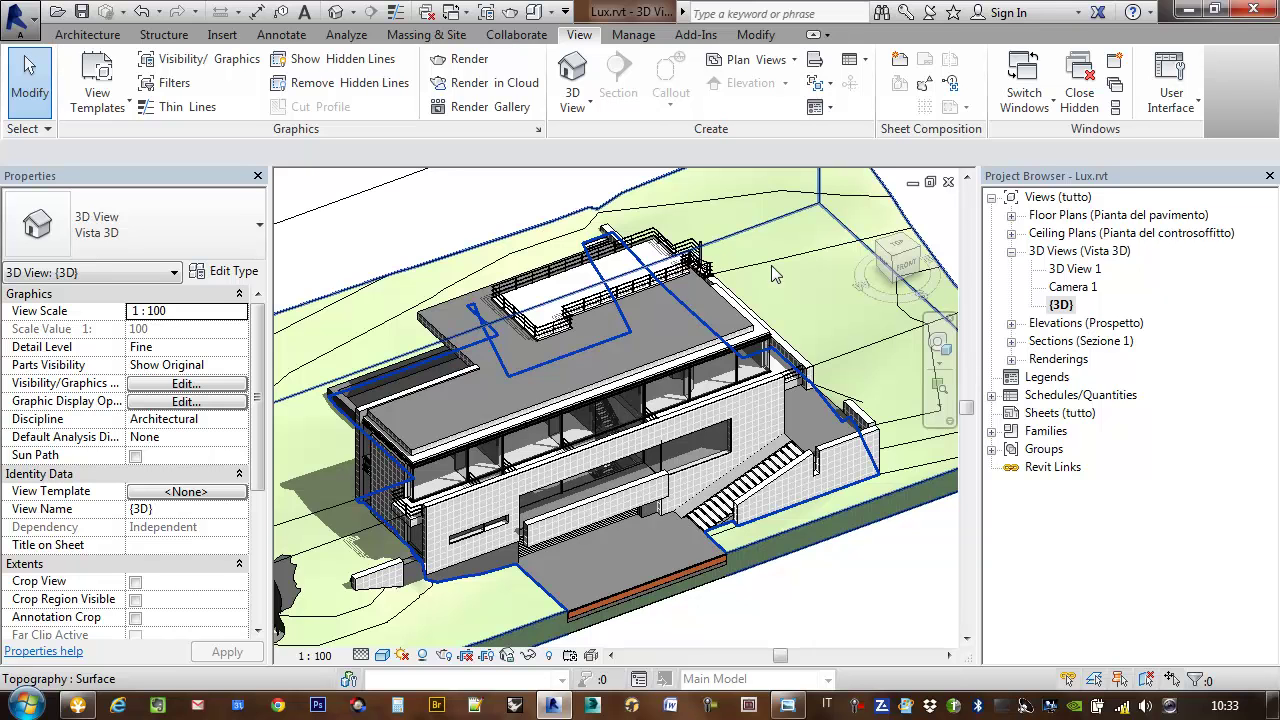
double_click(1075, 270)
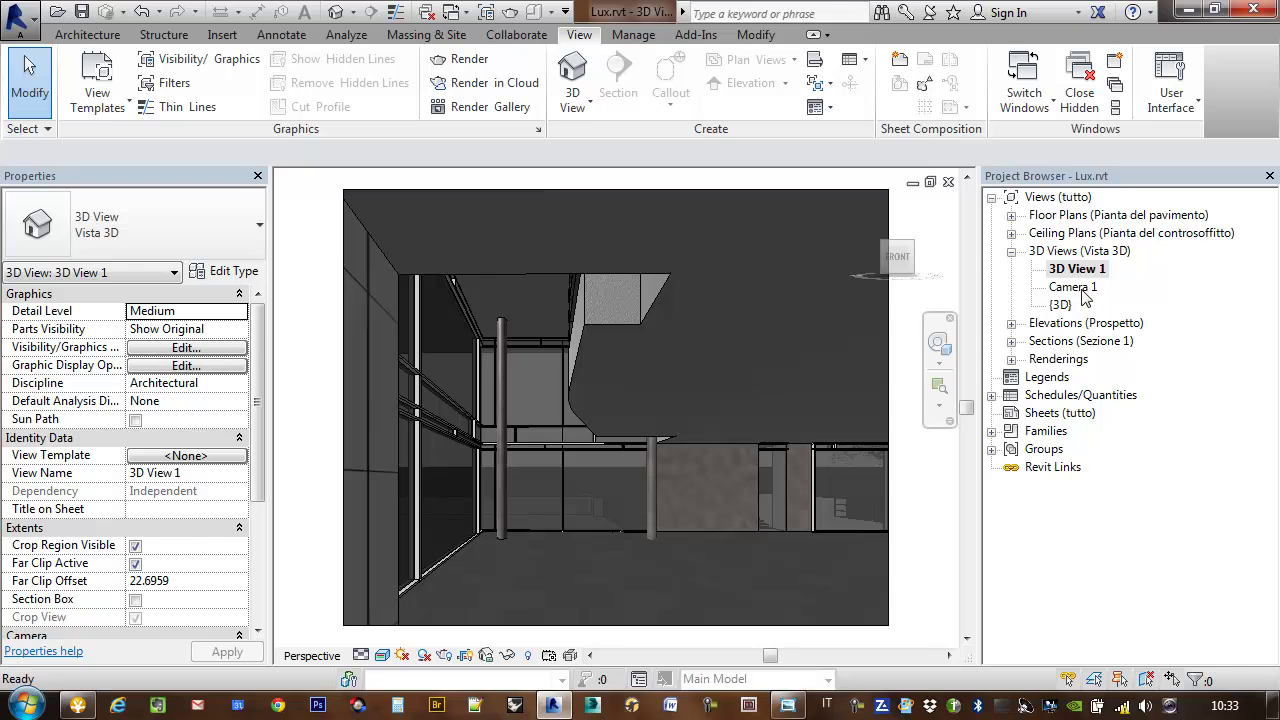
double_click(1060, 305)
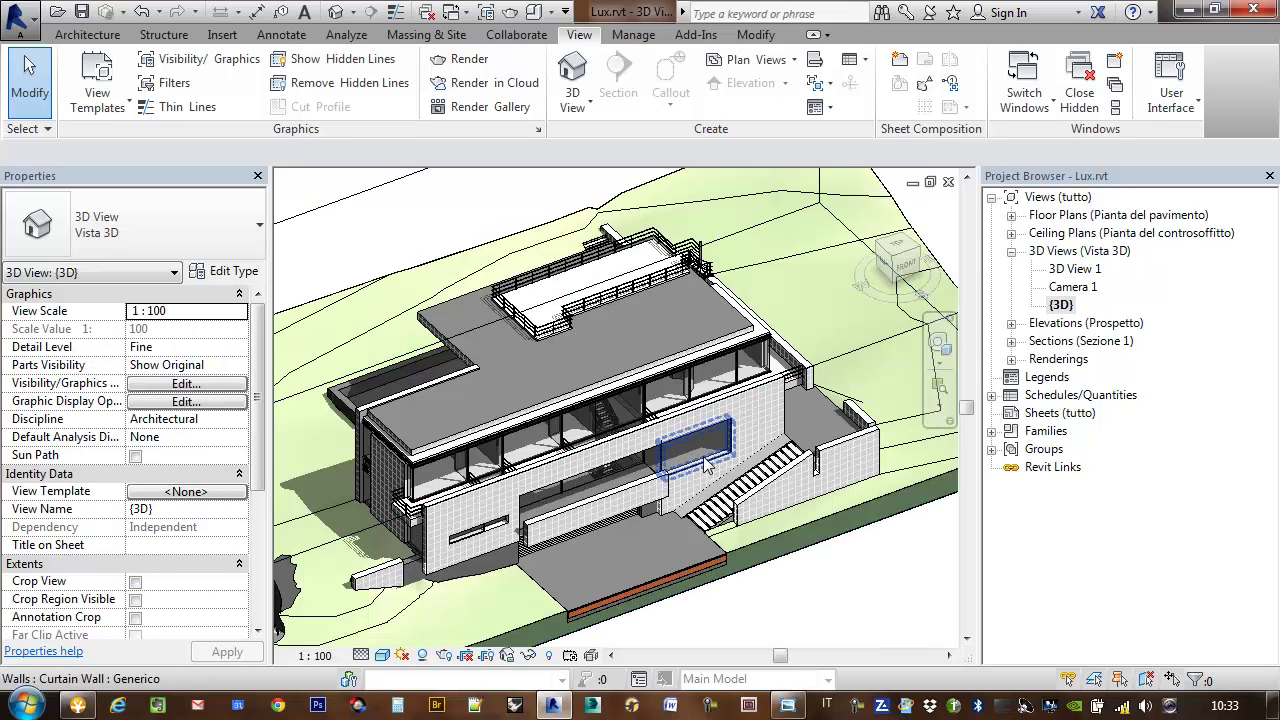
middle_click_drag(727, 467, 752, 487)
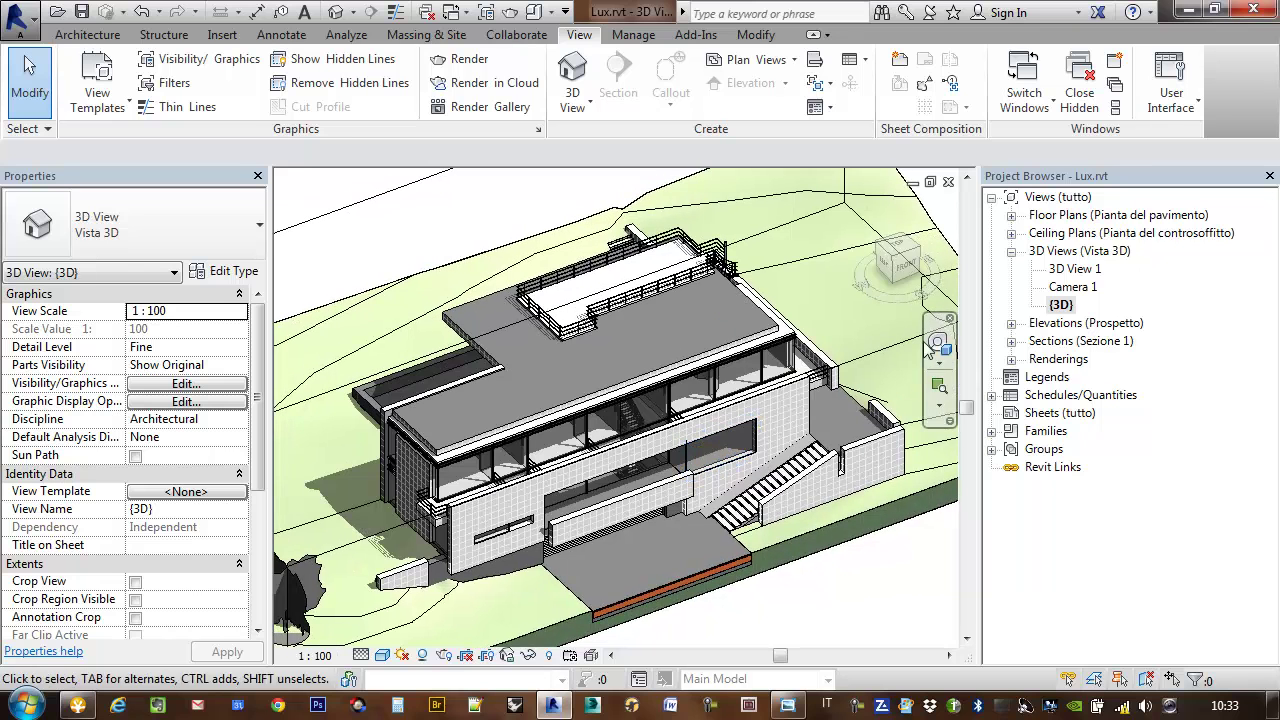
scroll(728, 404, "down", 3)
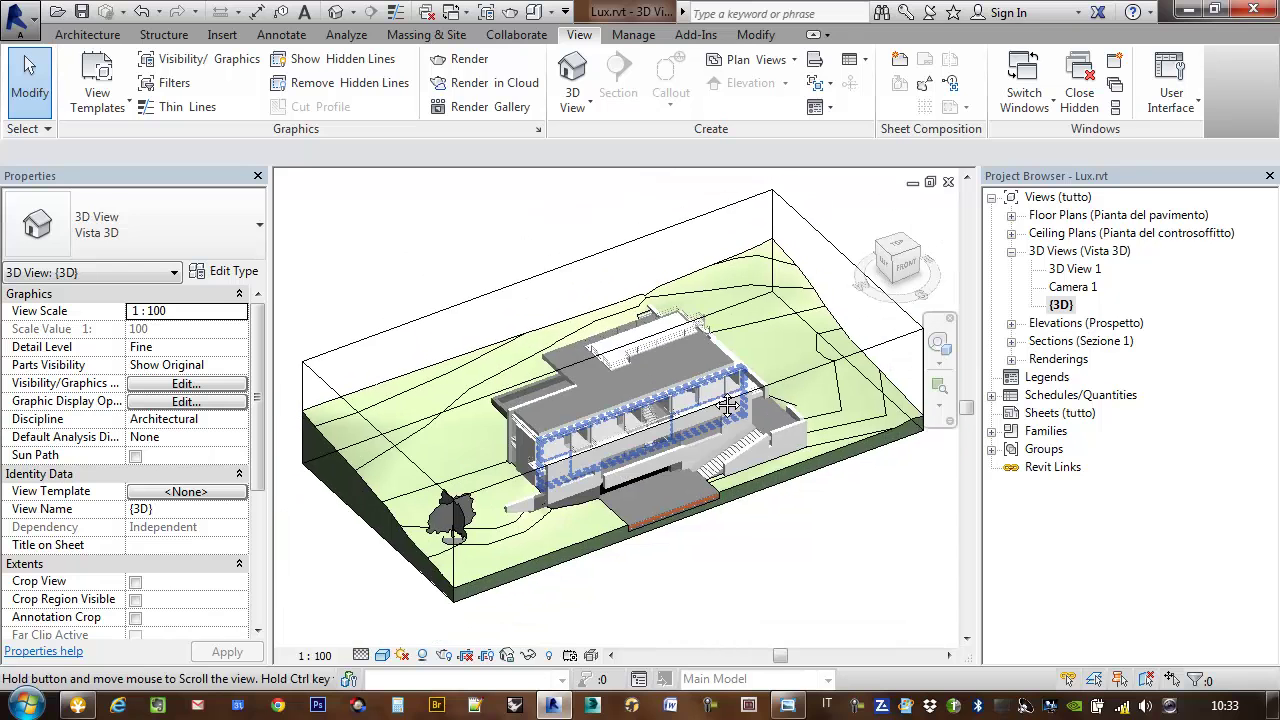
middle_click_drag(728, 404, 704, 431)
left_click(610, 270)
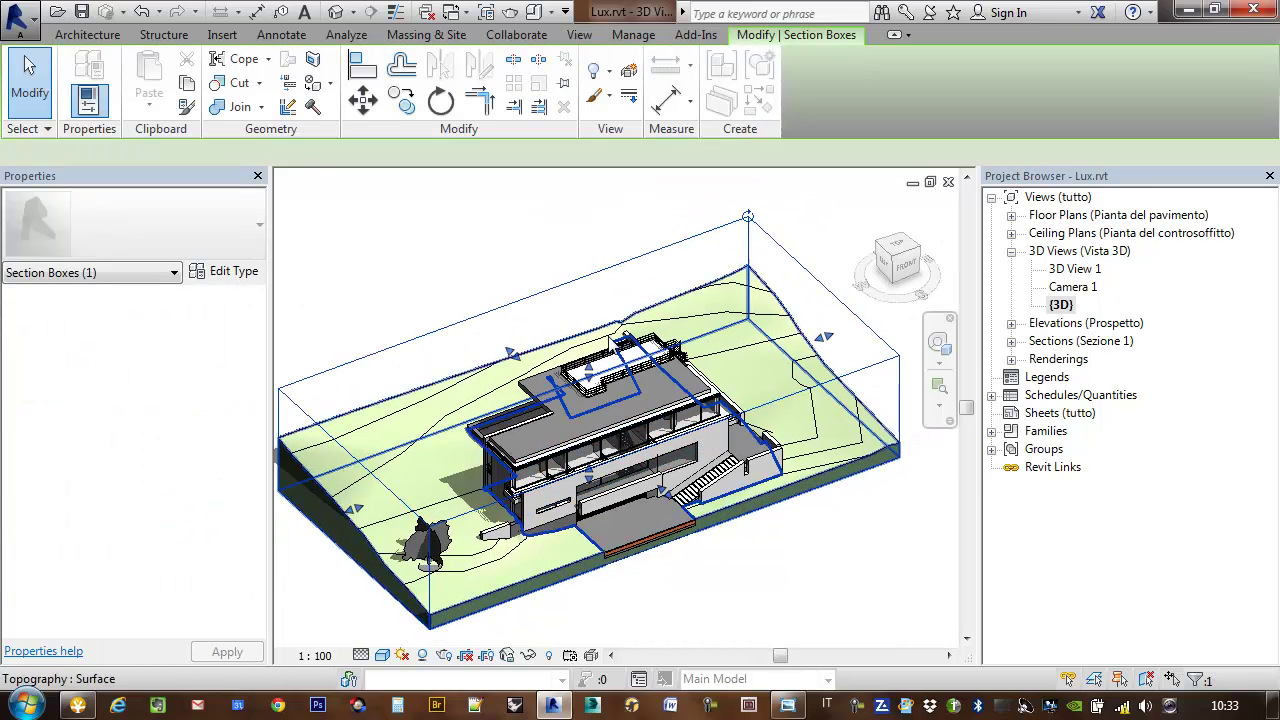
left_click_drag(625, 337, 678, 340)
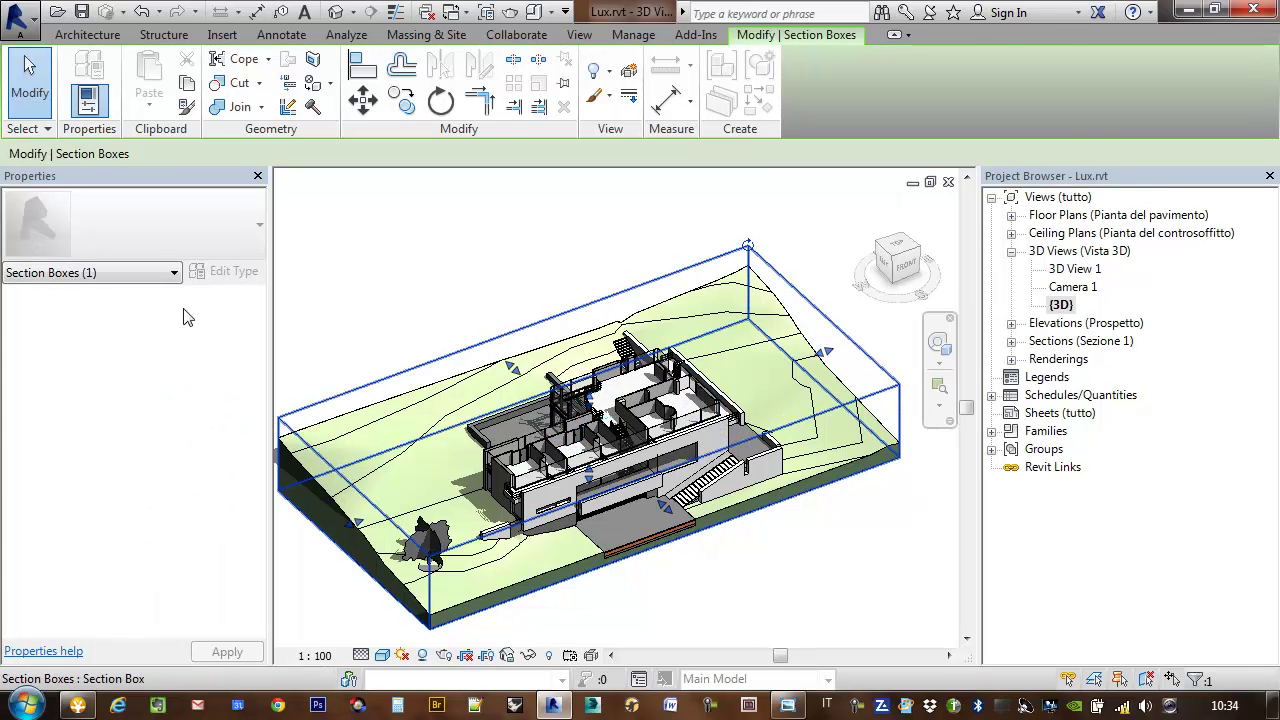
left_click(514, 314)
scroll(652, 449, "up", 3)
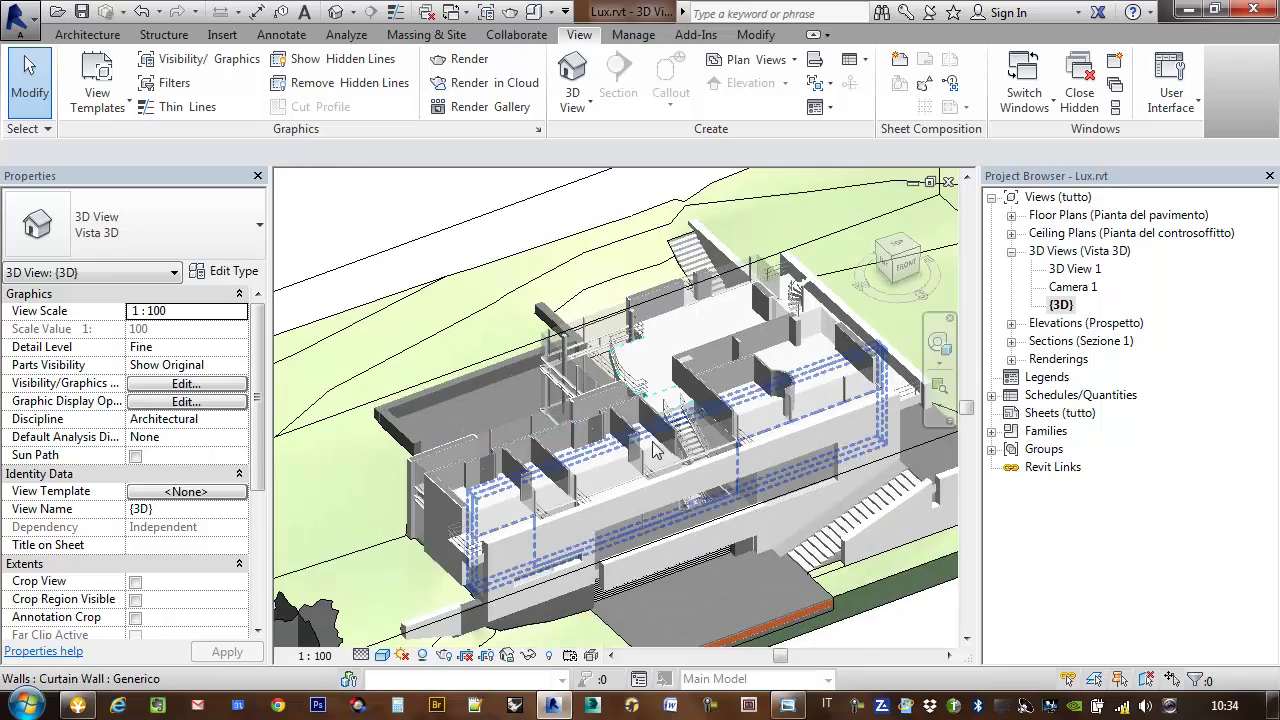
scroll(652, 449, "up", 2)
scroll(635, 400, "up", 2)
scroll(620, 362, "up", 1)
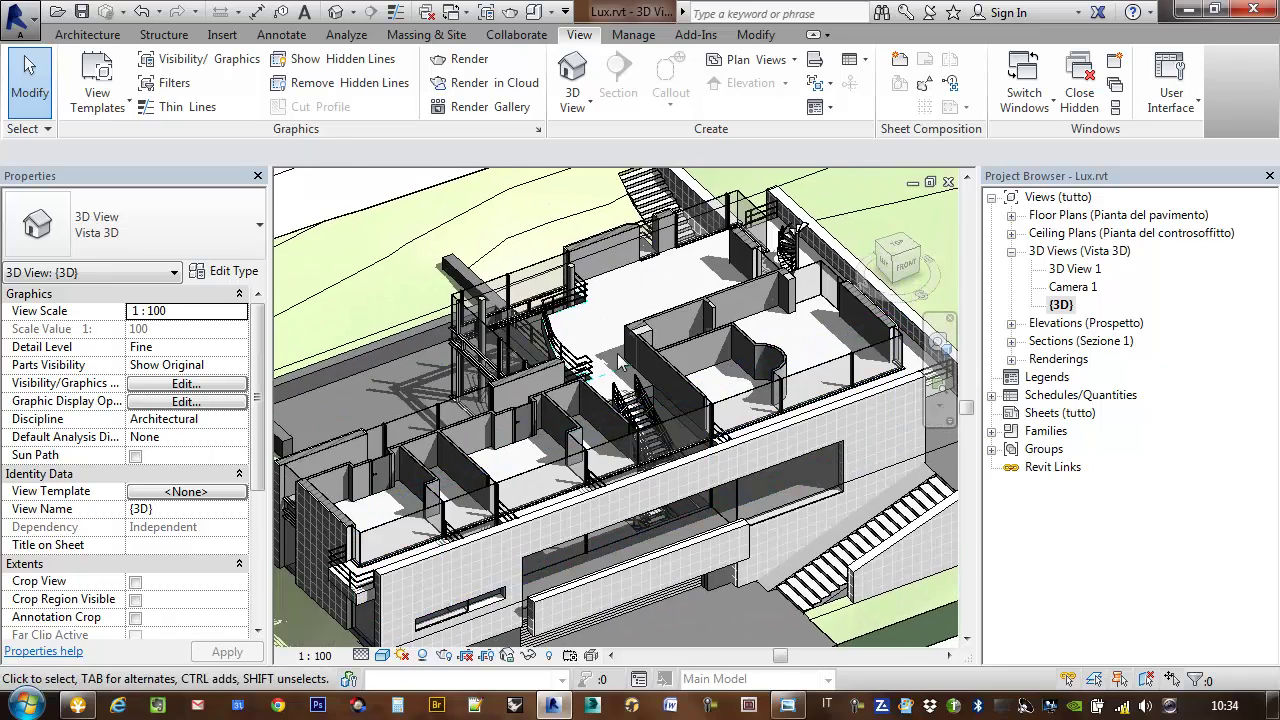
scroll(620, 362, "down", 3)
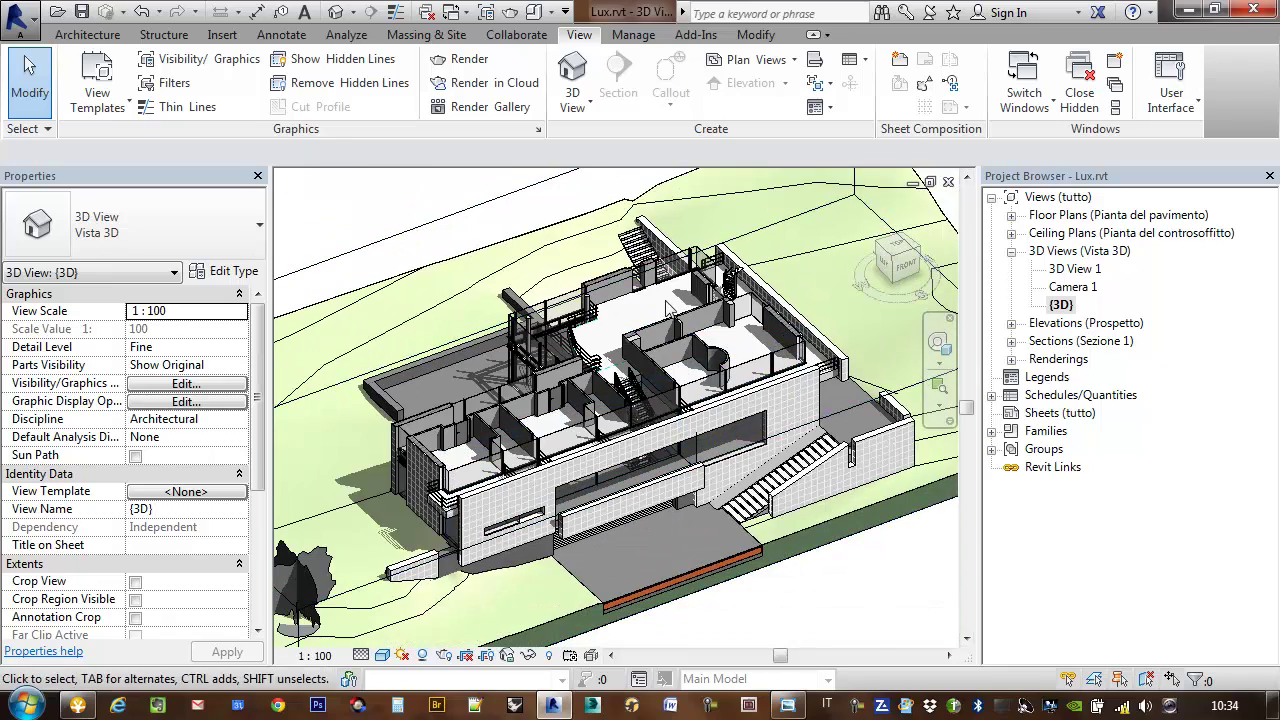
scroll(667, 307, "down", 2)
left_click(604, 293)
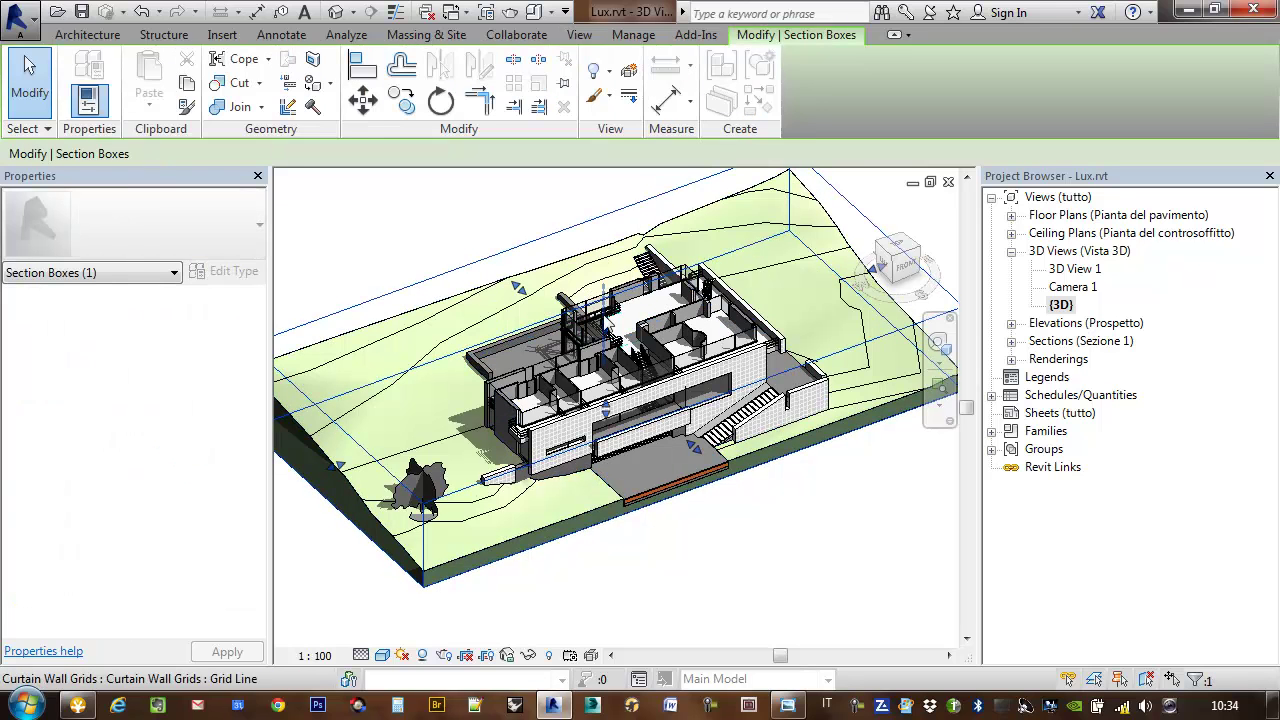
left_click_drag(606, 296, 605, 286)
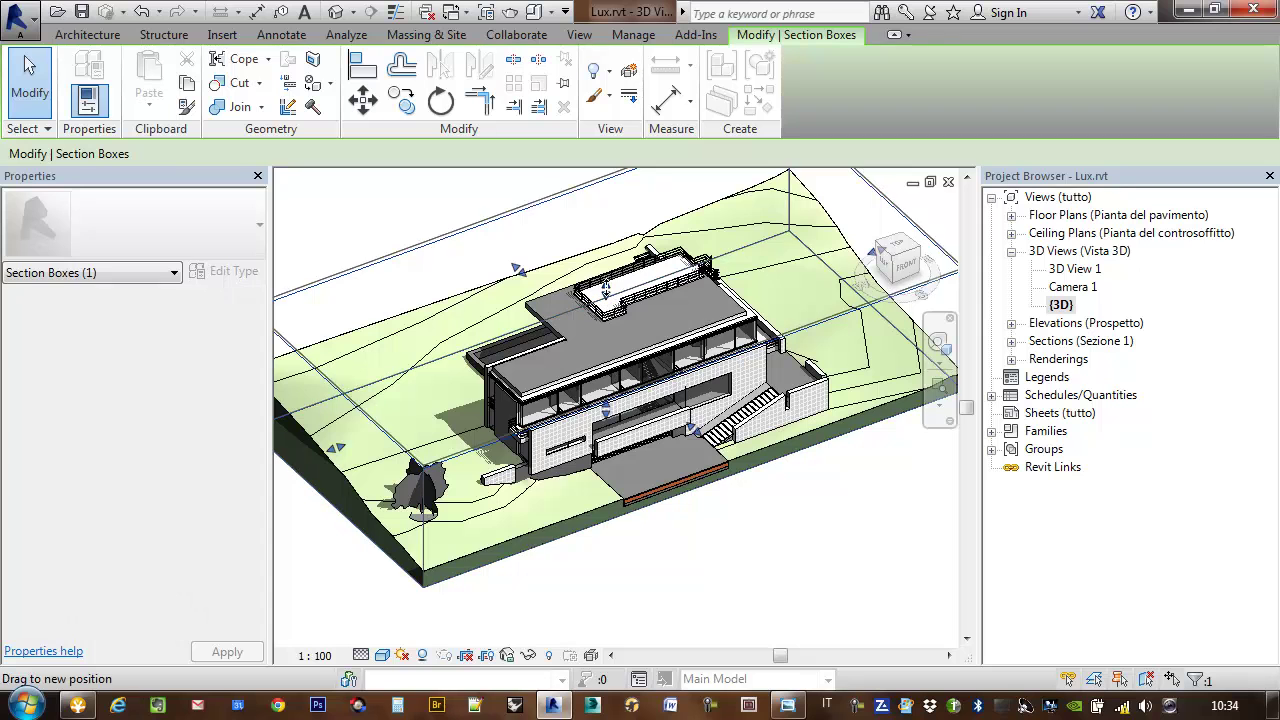
Duplicate the {3D} view as an independent copy named Copy of {3D} and select it.
key("Escape")
right_click(1060, 305)
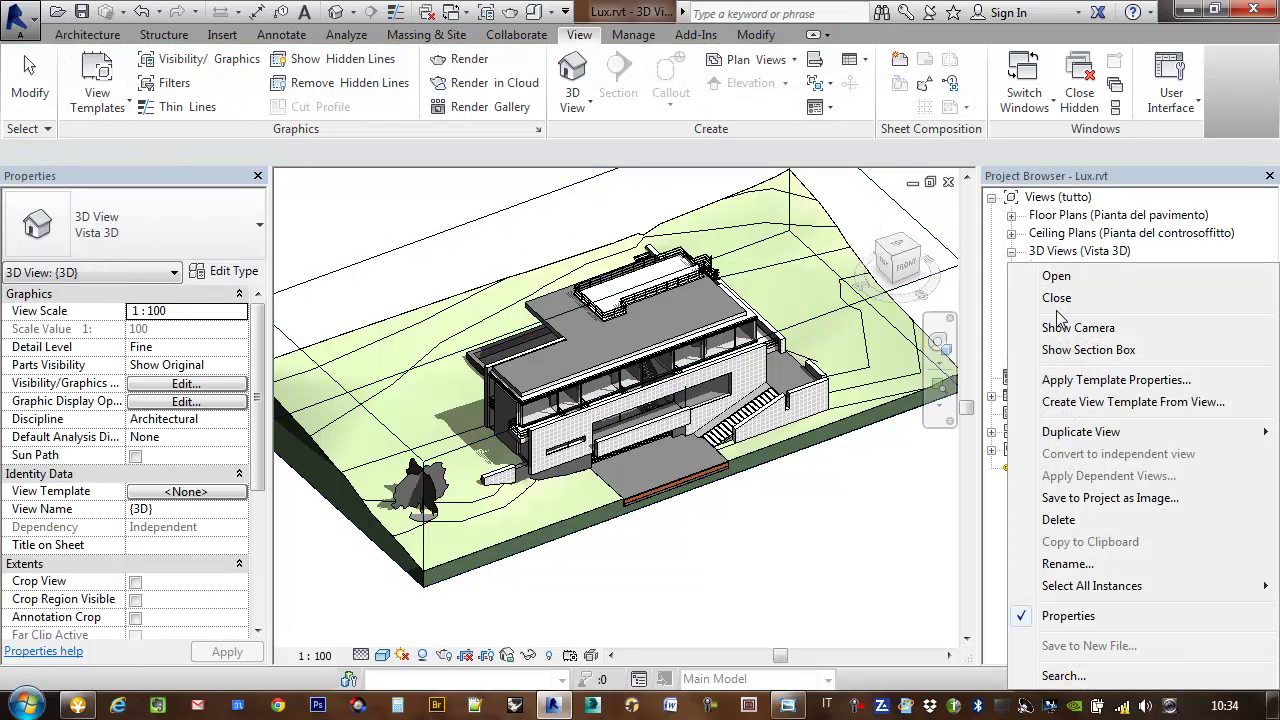
key("Escape")
right_click(1061, 314)
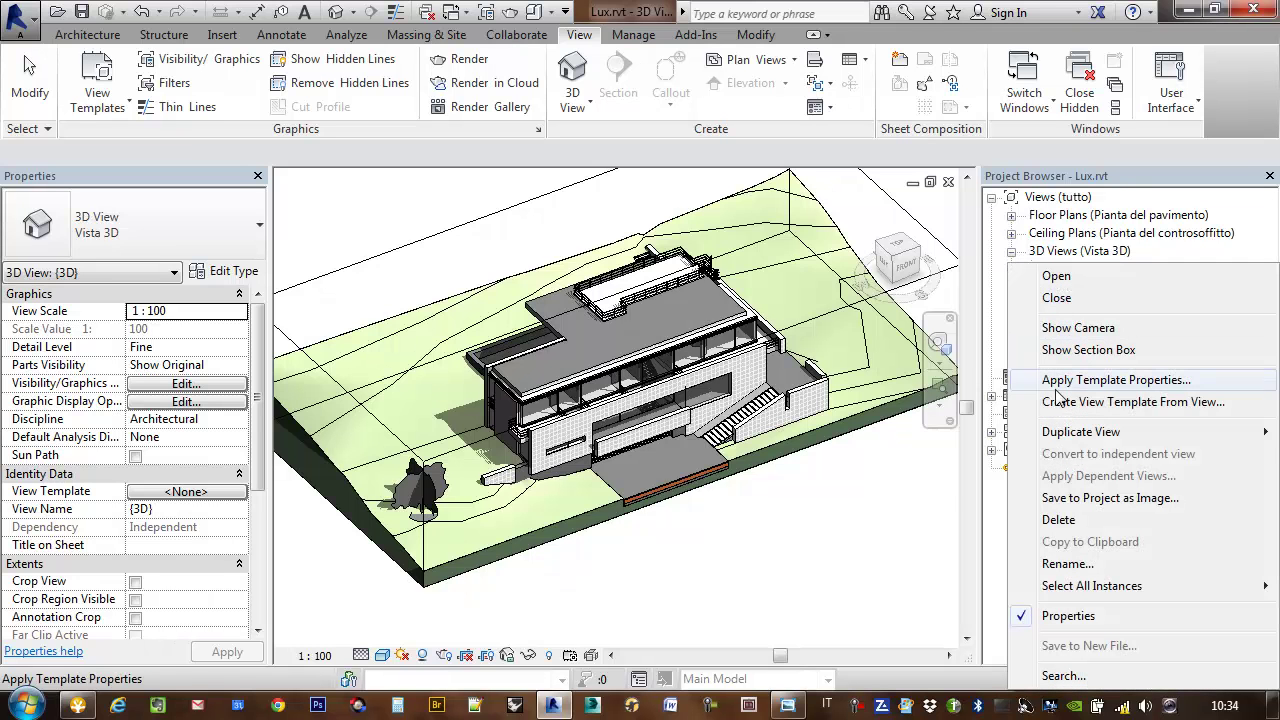
mouse_move(1081, 432)
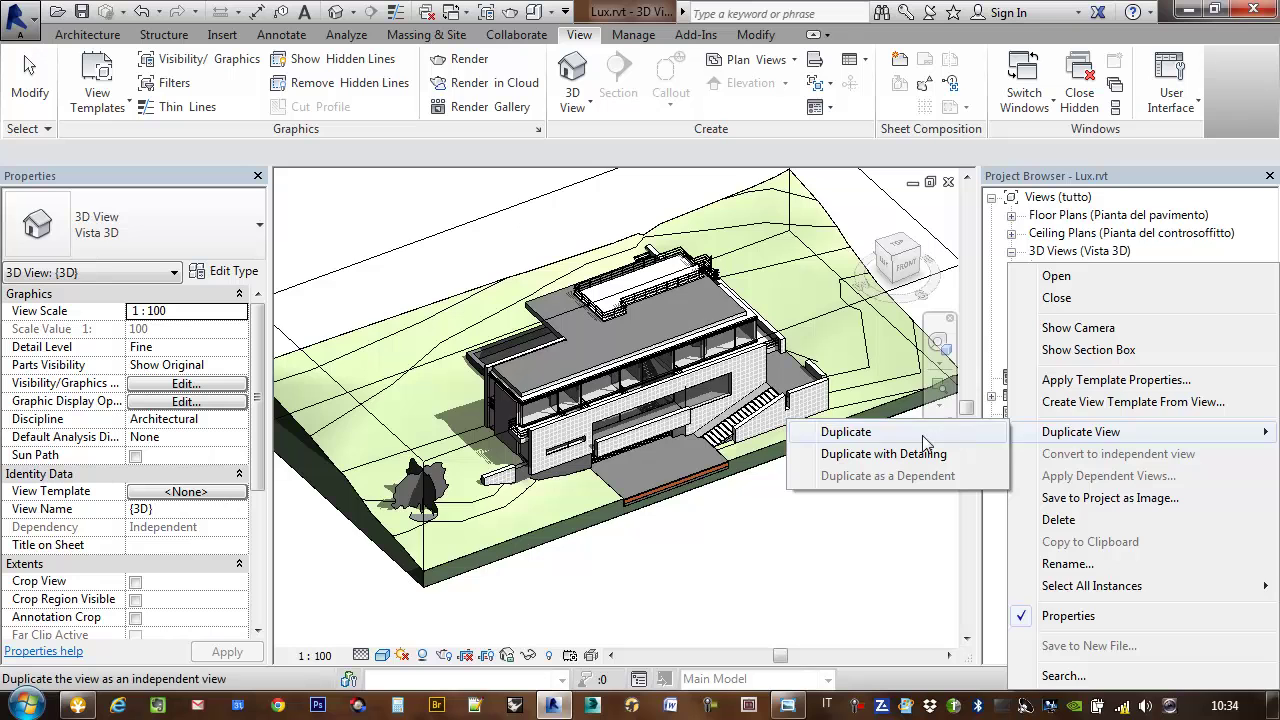
left_click(923, 434)
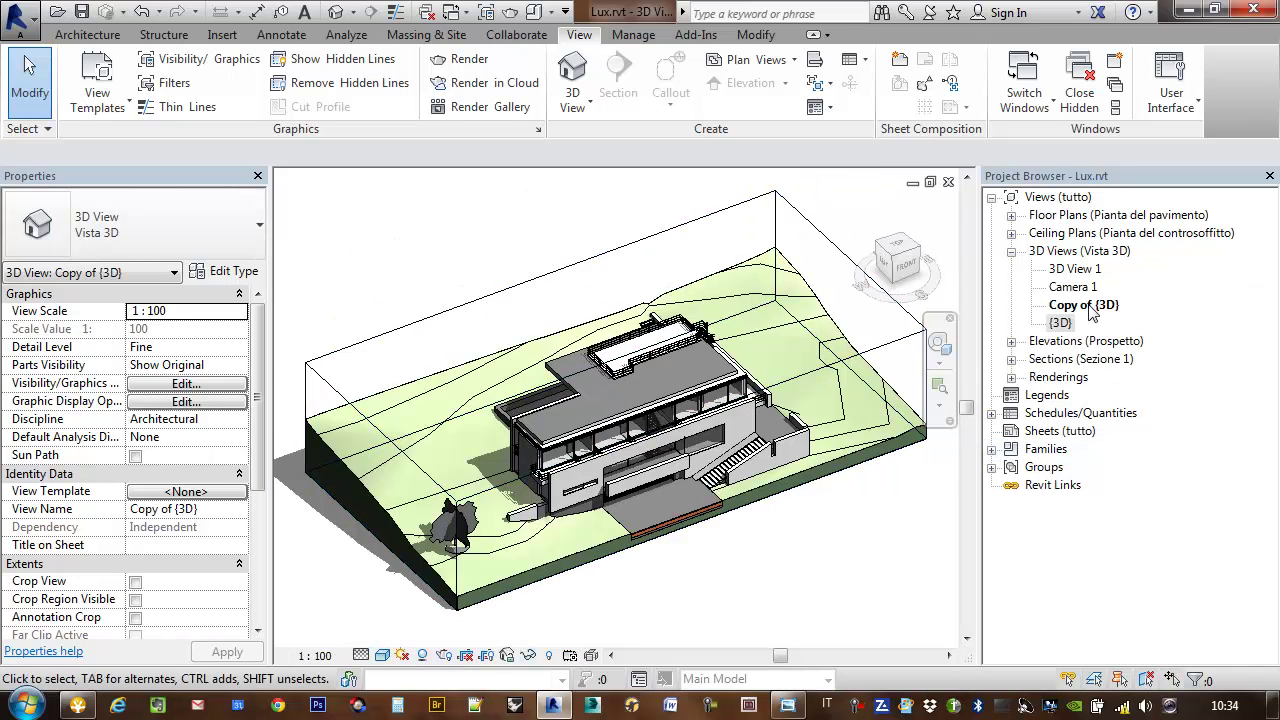
left_click(1085, 305)
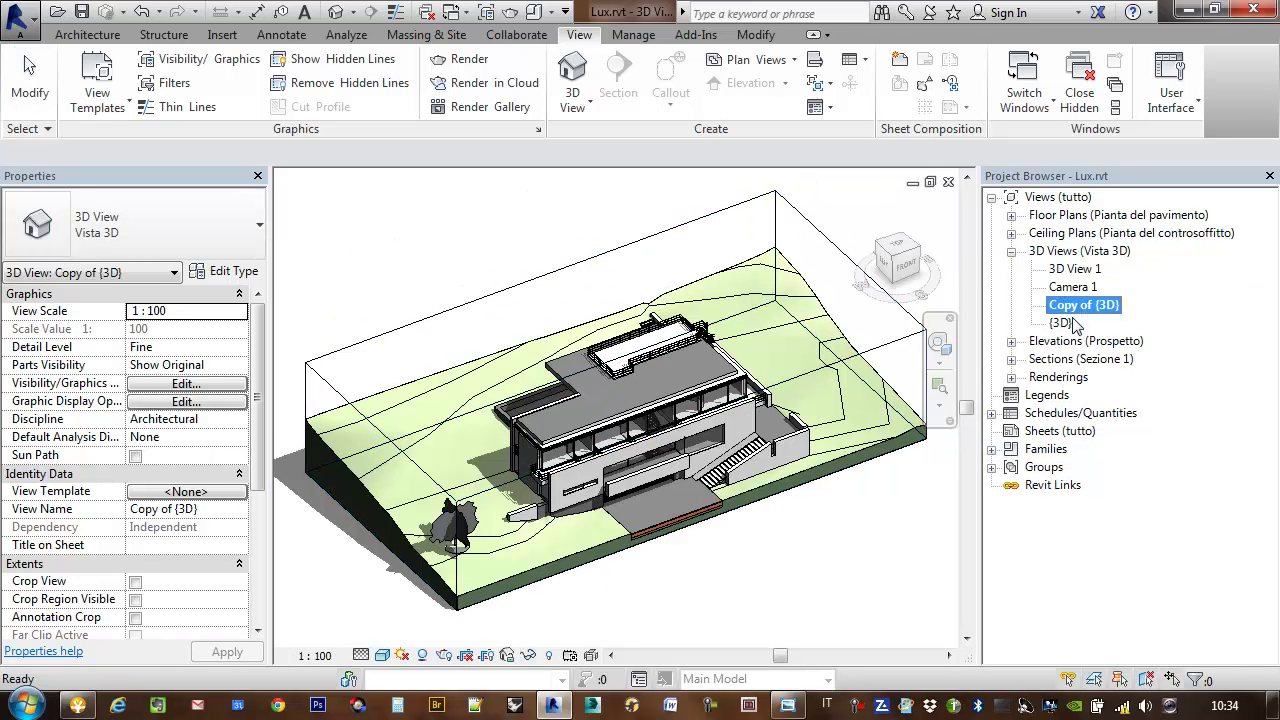
left_click(1070, 323)
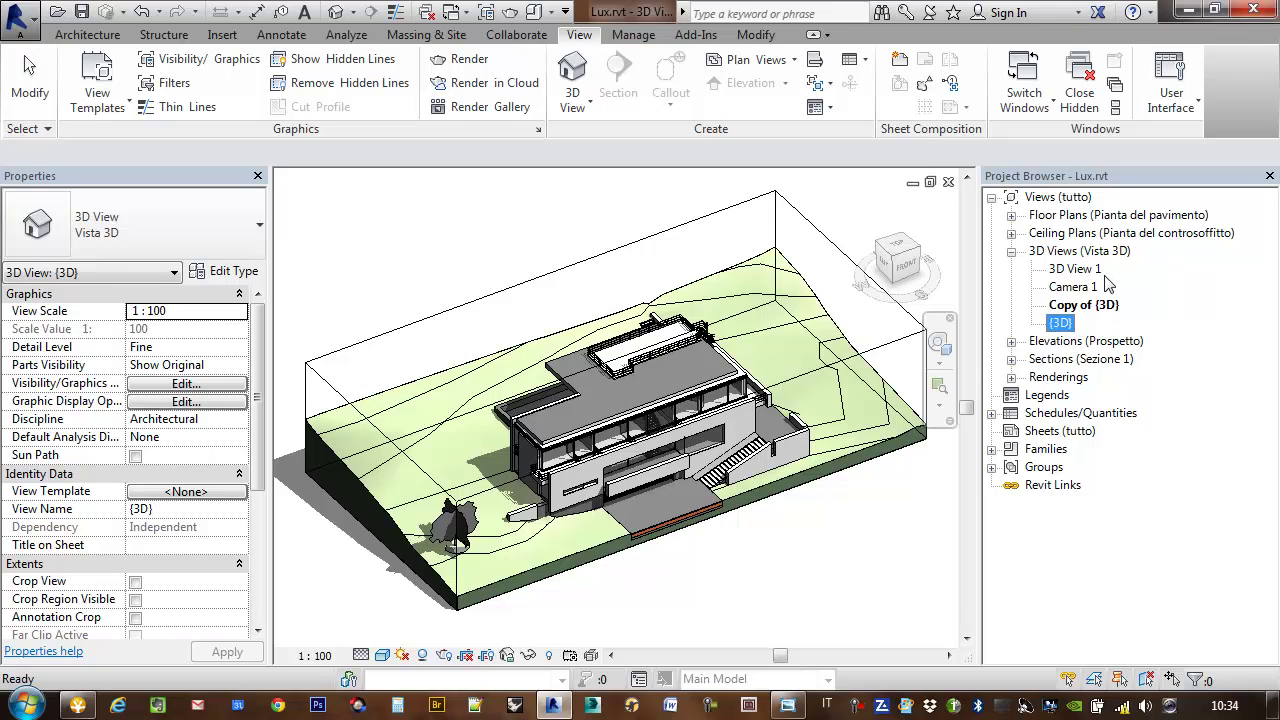
left_click(1072, 306)
right_click(1072, 306)
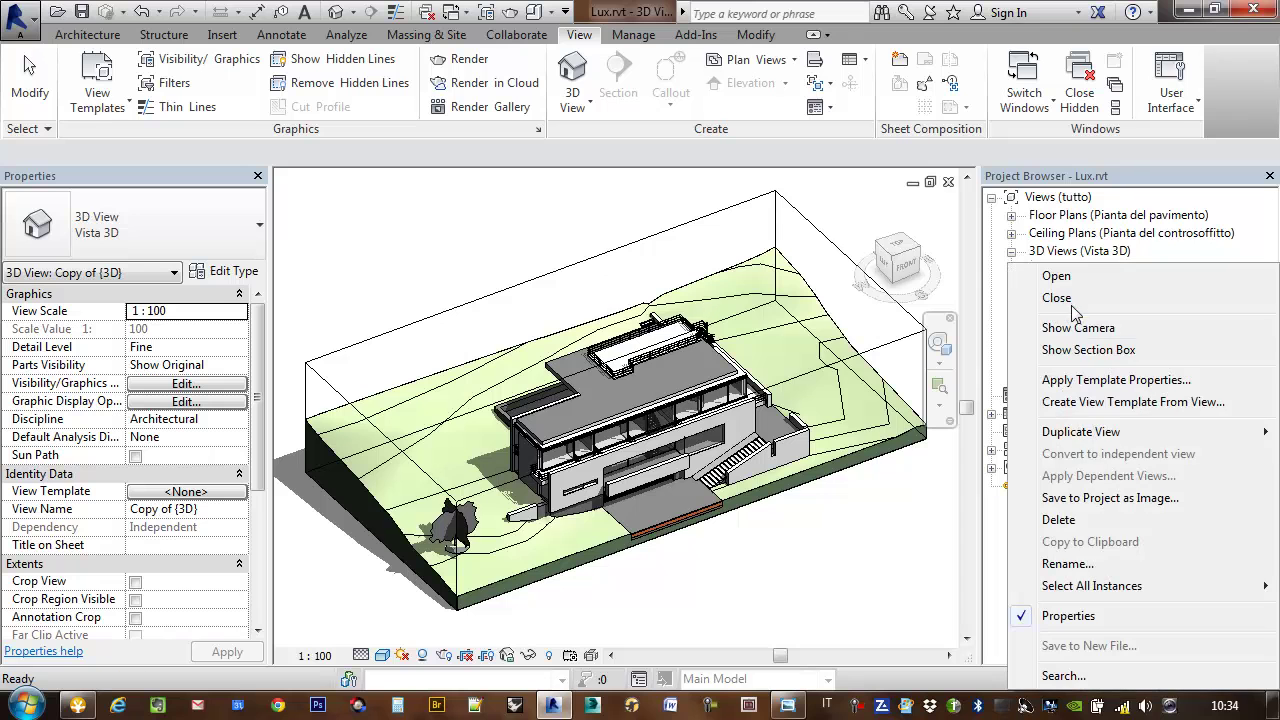
Rename Copy of {3D} to 'Spaccato P1' and select its section box.
left_click(1061, 564)
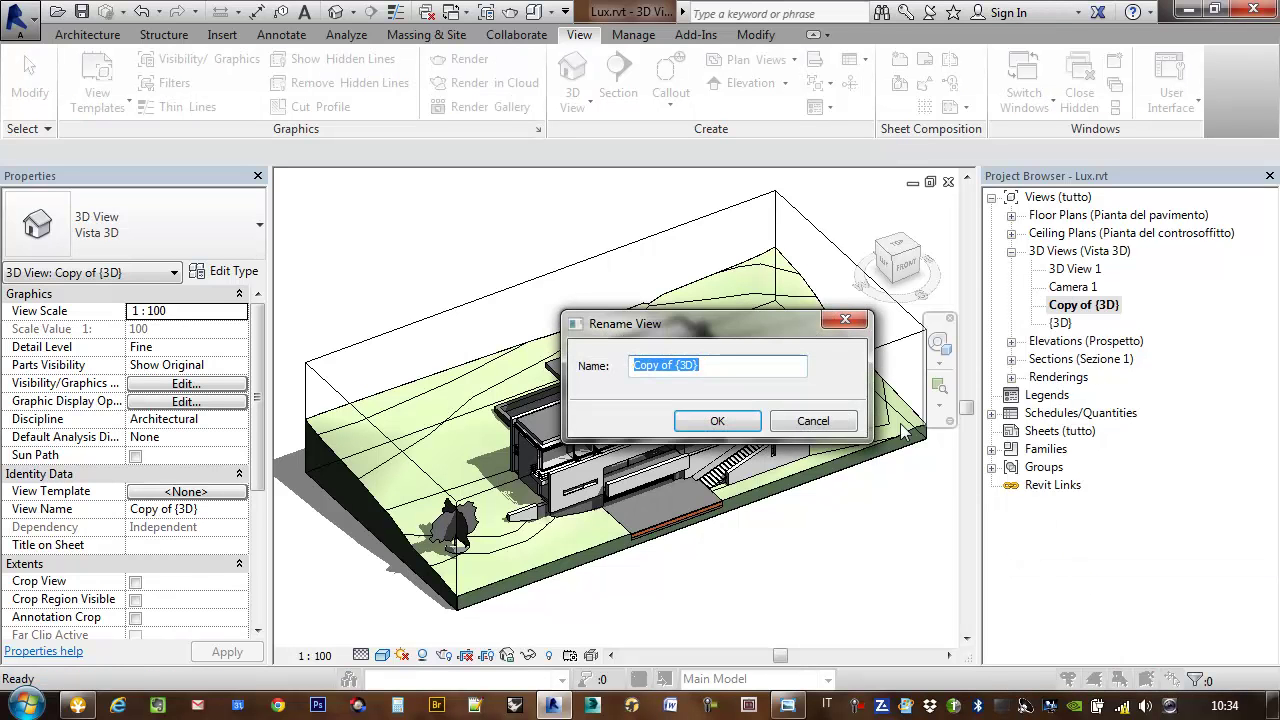
type("Spaccato P1")
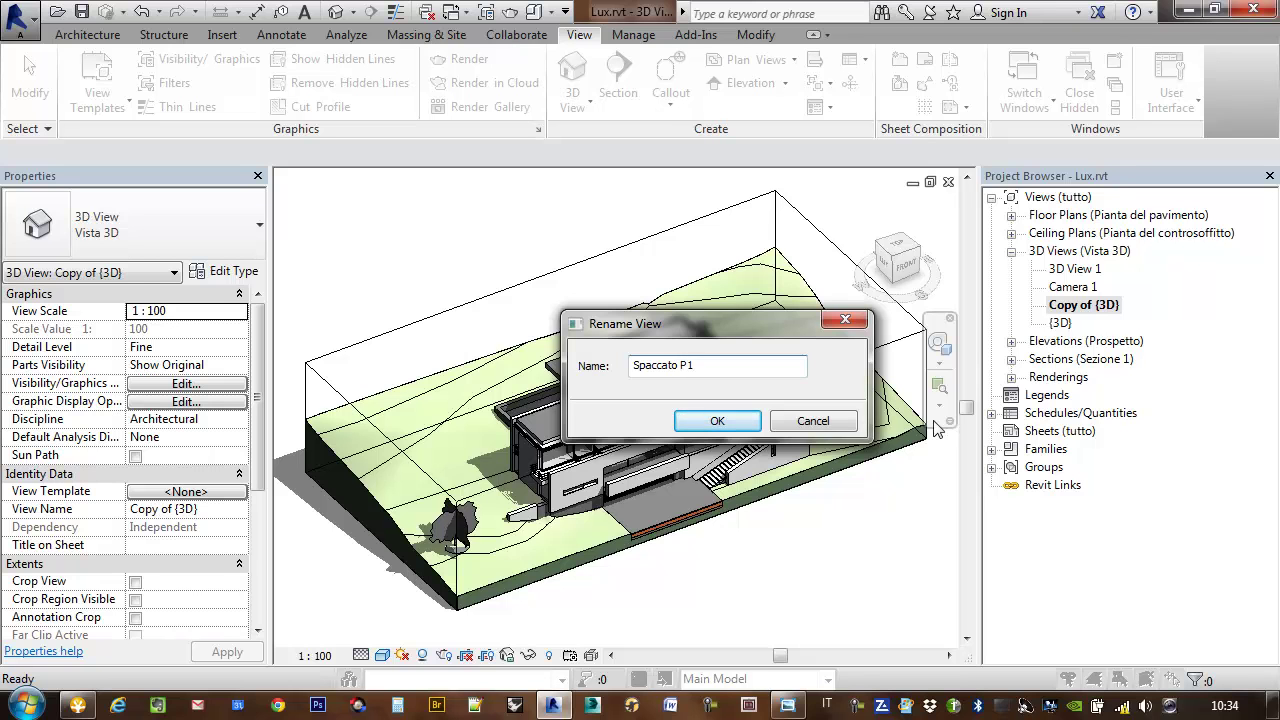
left_click(716, 424)
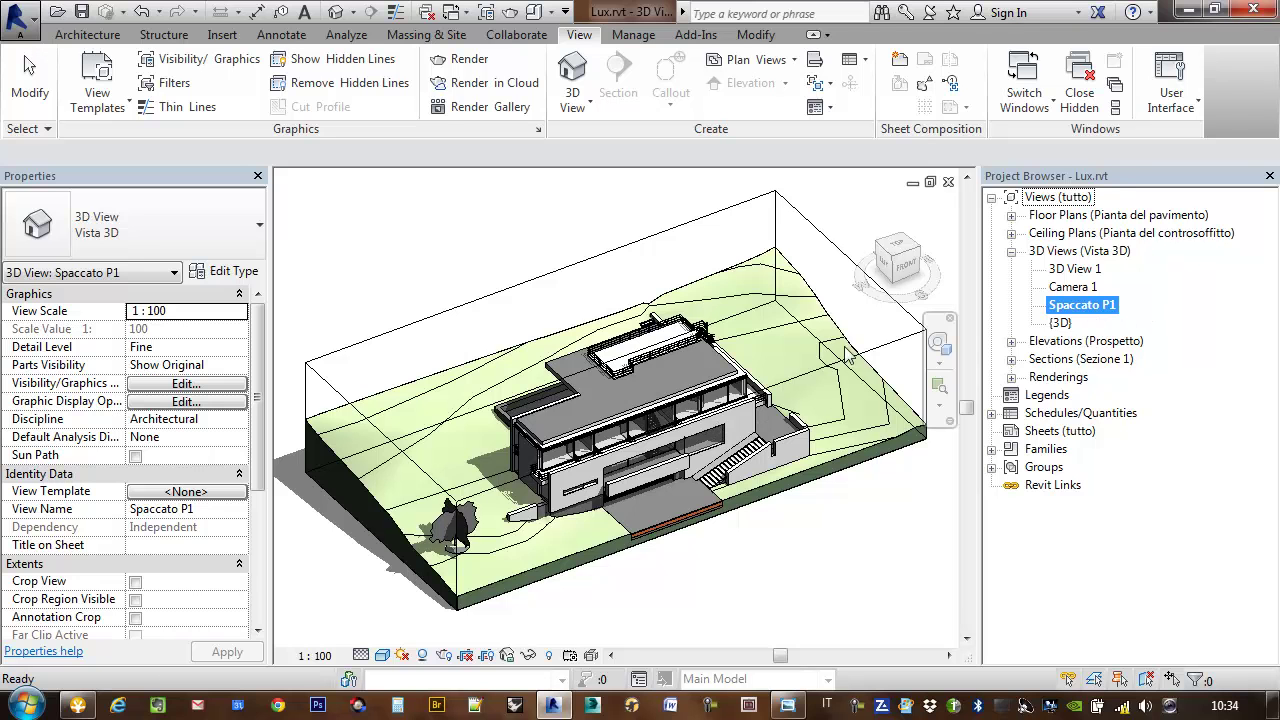
left_click(922, 330)
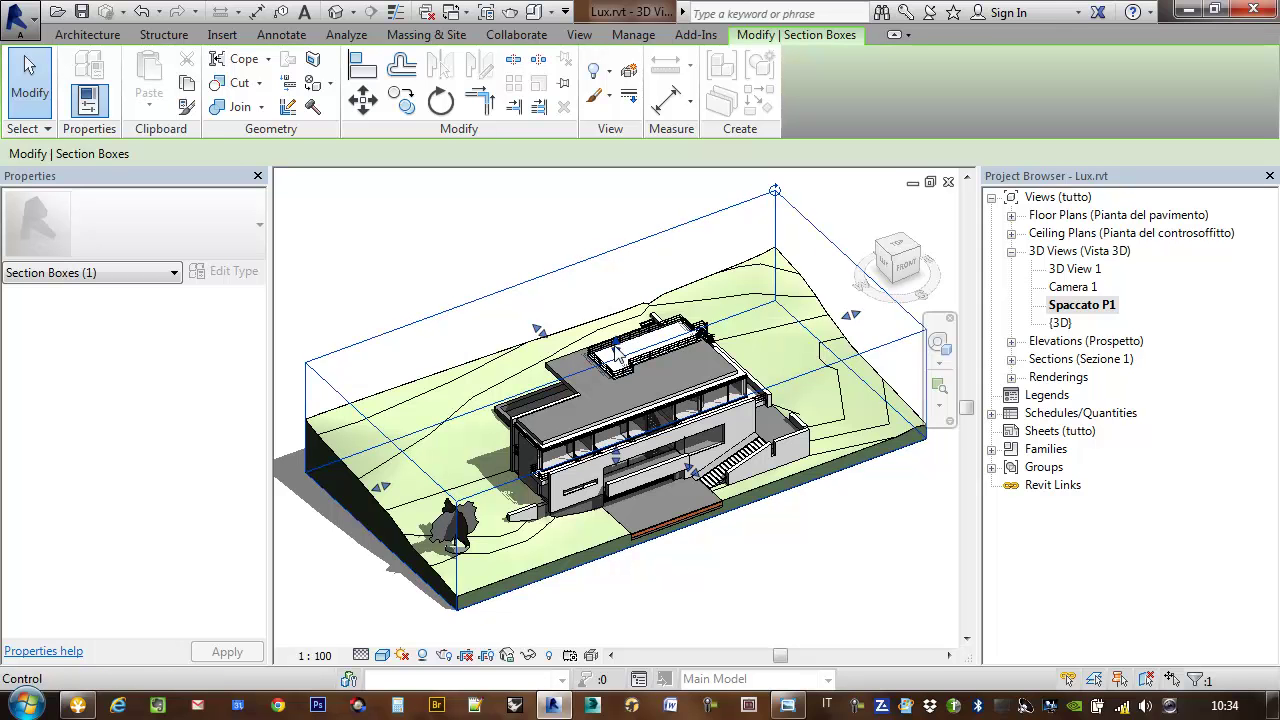
left_click_drag(617, 352, 617, 398)
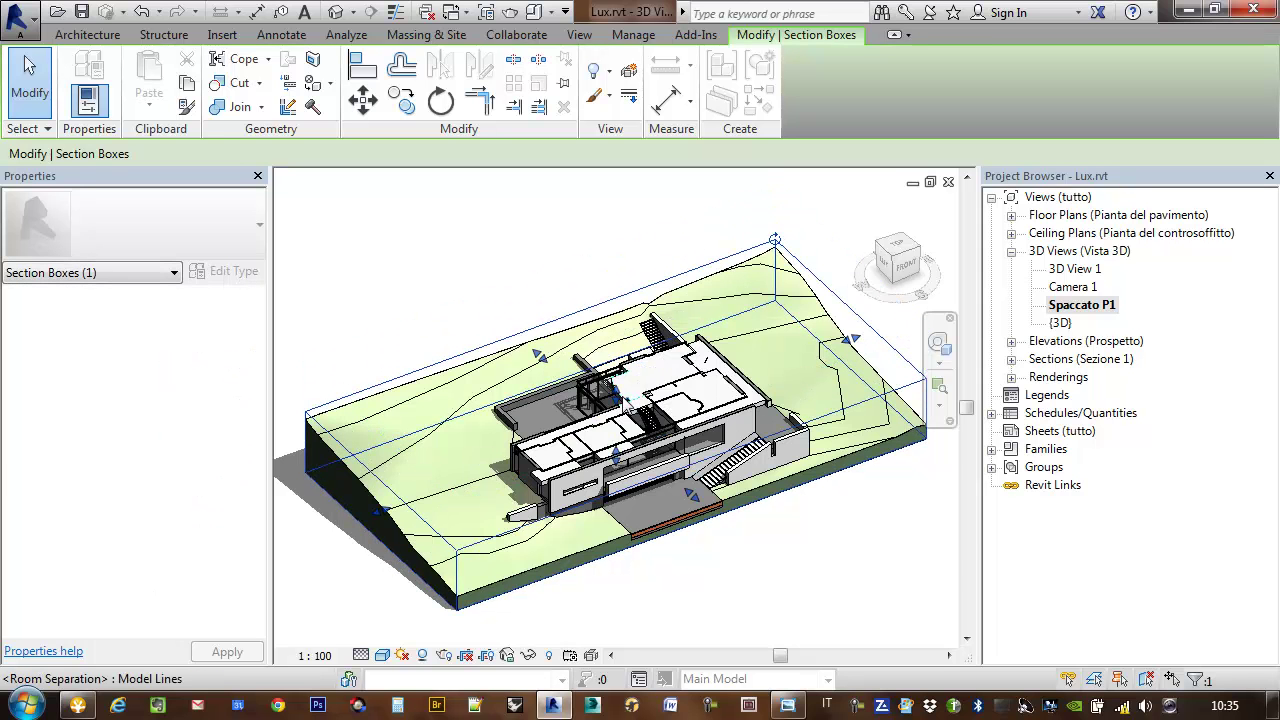
scroll(617, 398, "up", 3)
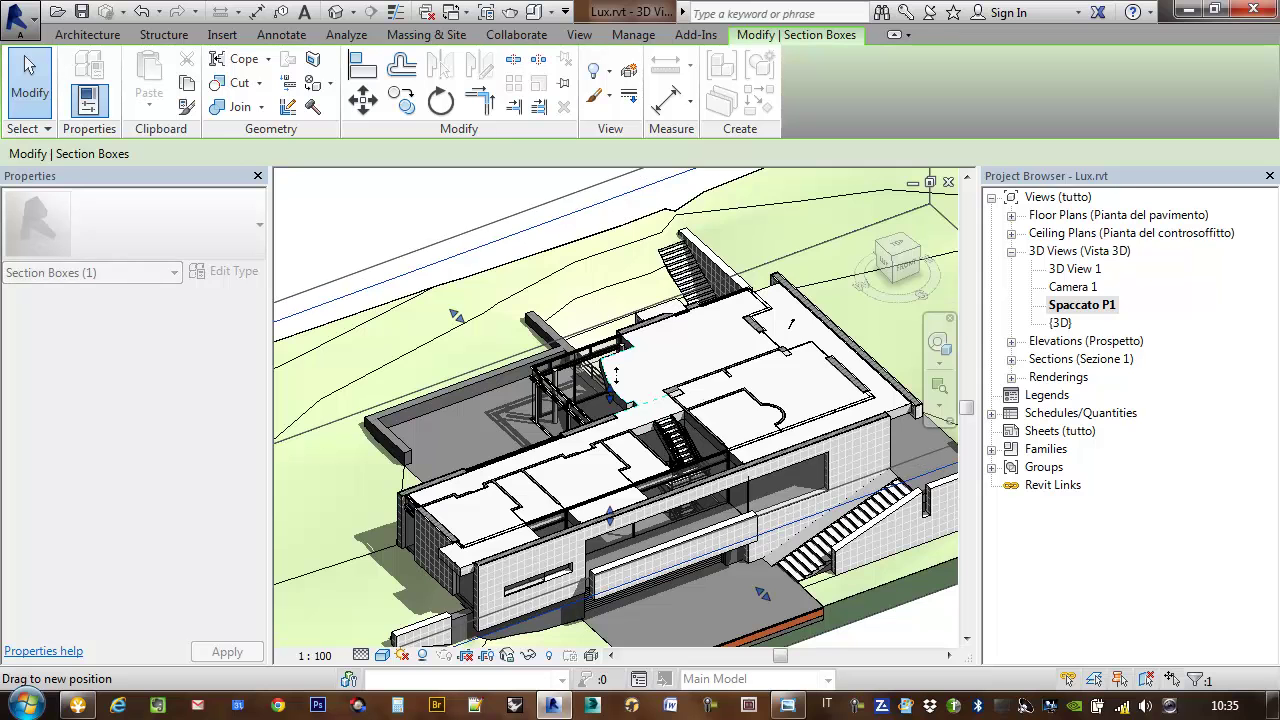
scroll(617, 375, "down", 5)
left_click(912, 280)
left_click(910, 275)
scroll(558, 382, "up", 3)
scroll(565, 340, "up", 3)
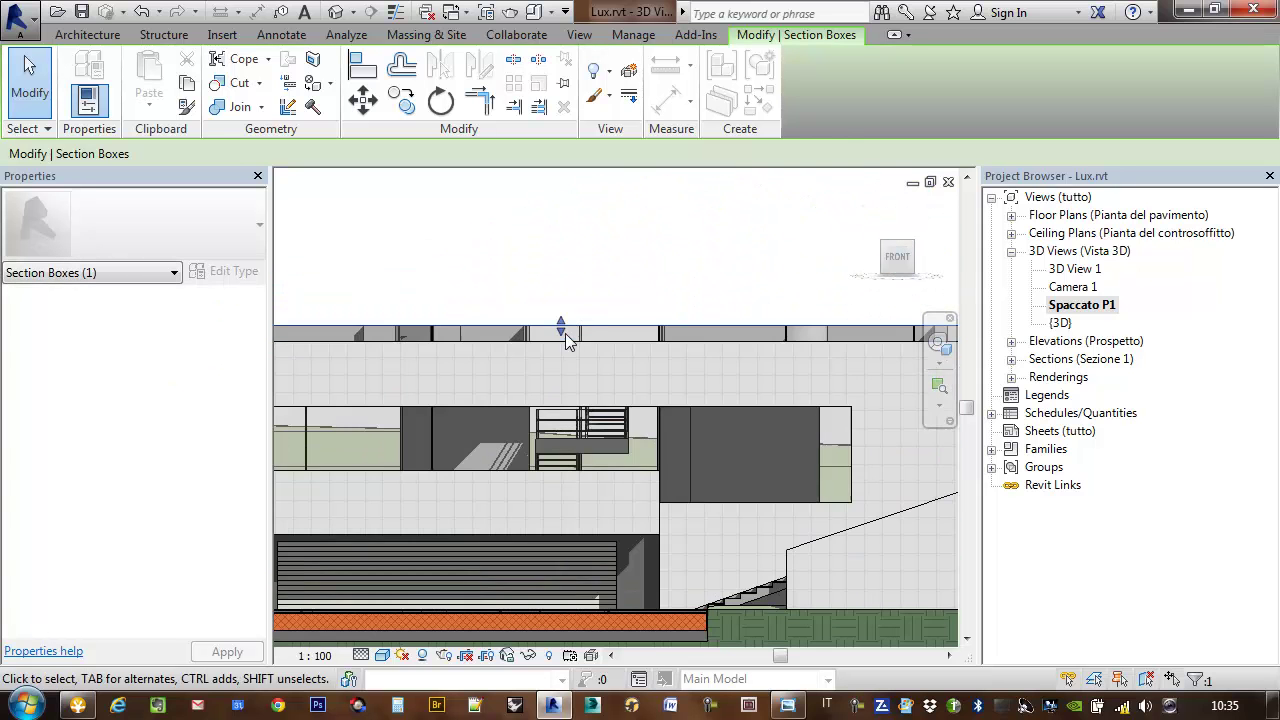
mouse_move(563, 325)
left_mouse_down()
mouse_move(575, 289)
mouse_move(566, 320)
left_mouse_up()
middle_click_drag(651, 300, 651, 333)
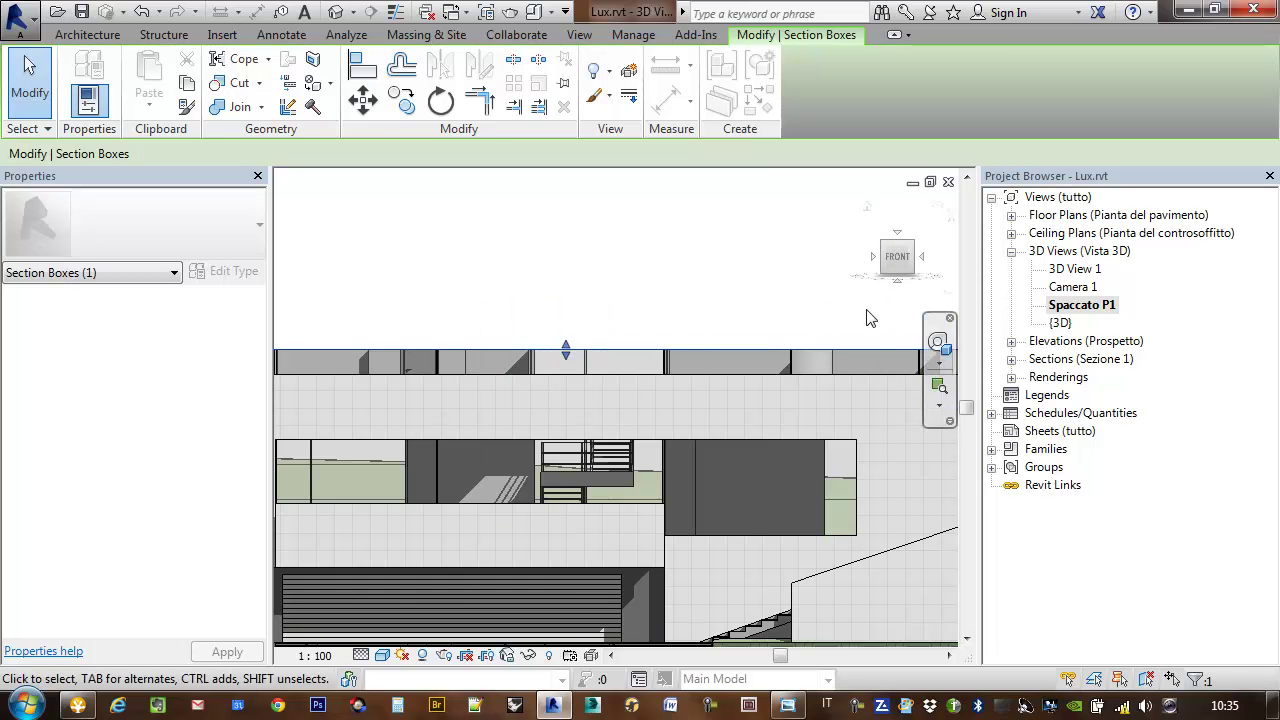
left_click(886, 254)
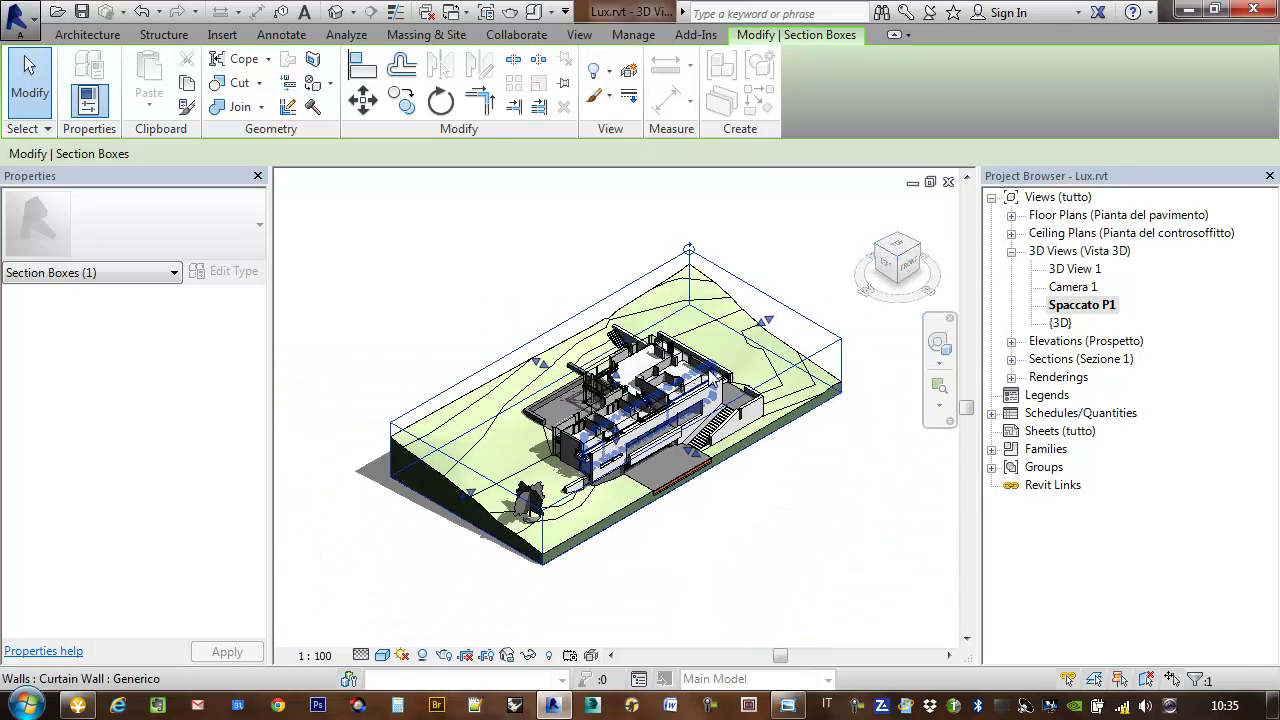
scroll(565, 447, "up", 3)
scroll(566, 447, "up", 2)
middle_click_drag(566, 447, 768, 533, "shift")
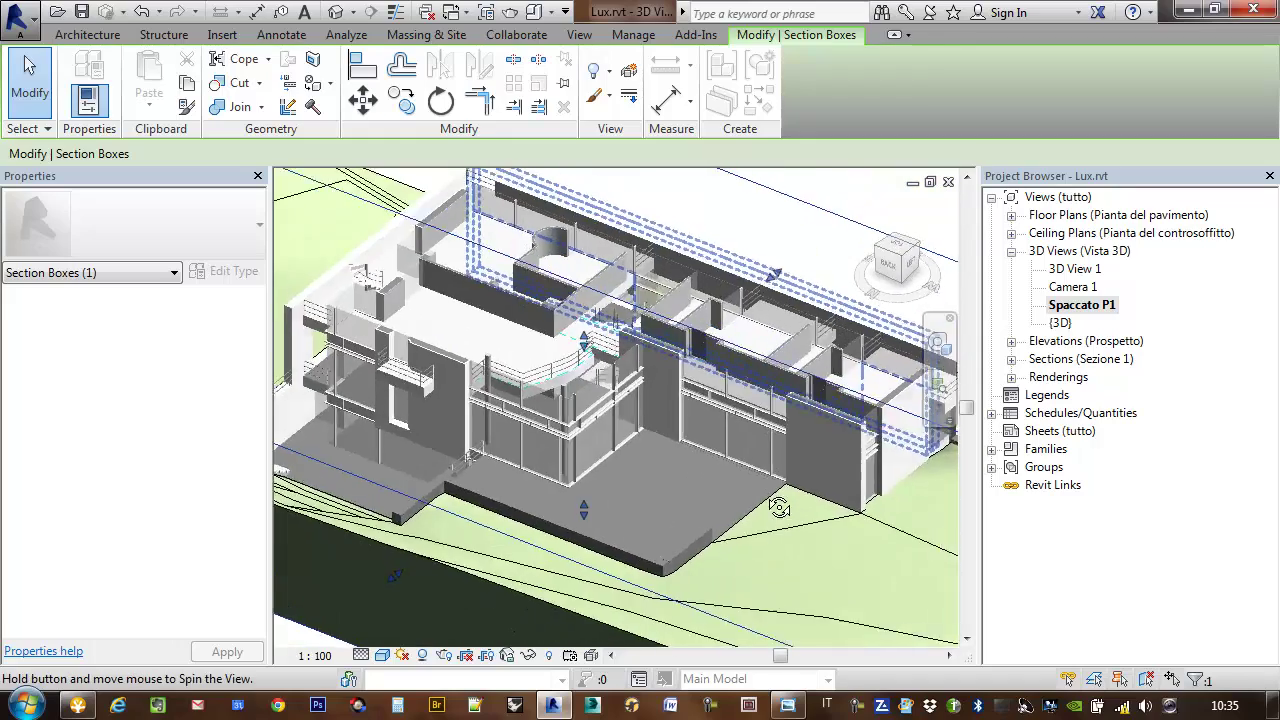
scroll(768, 533, "down", 3)
scroll(690, 460, "up", 1)
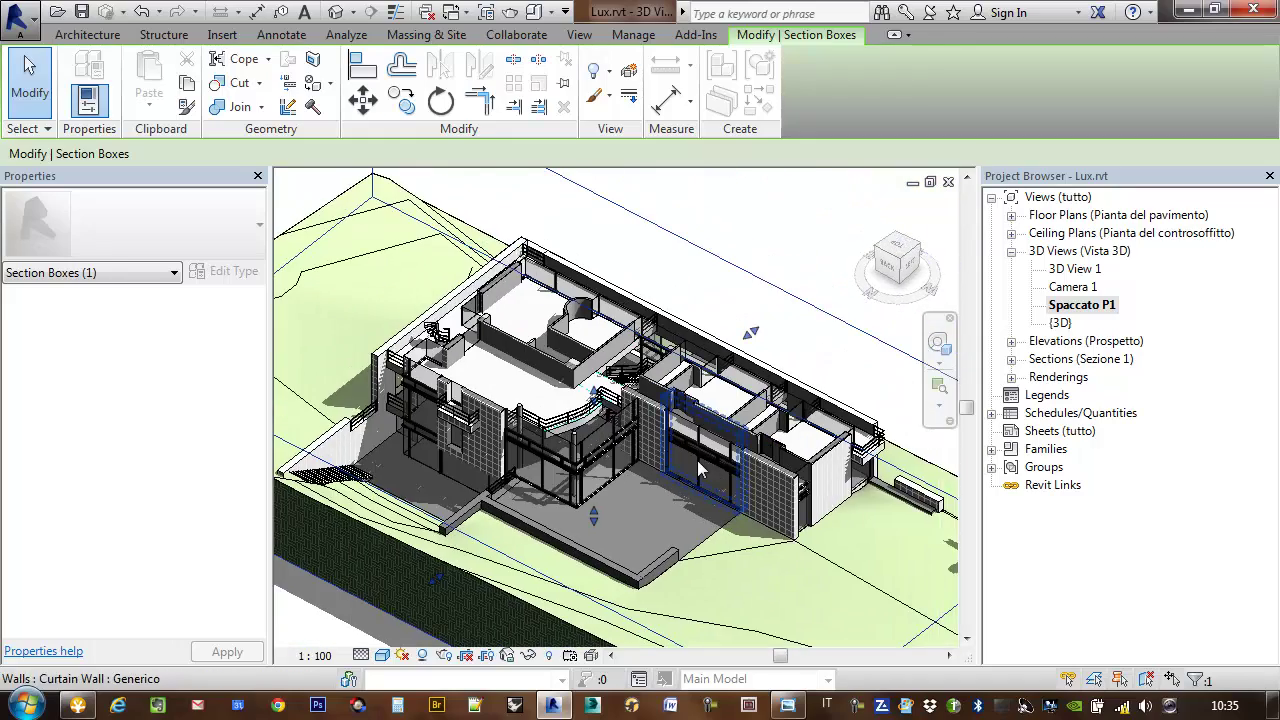
scroll(706, 476, "up", 2)
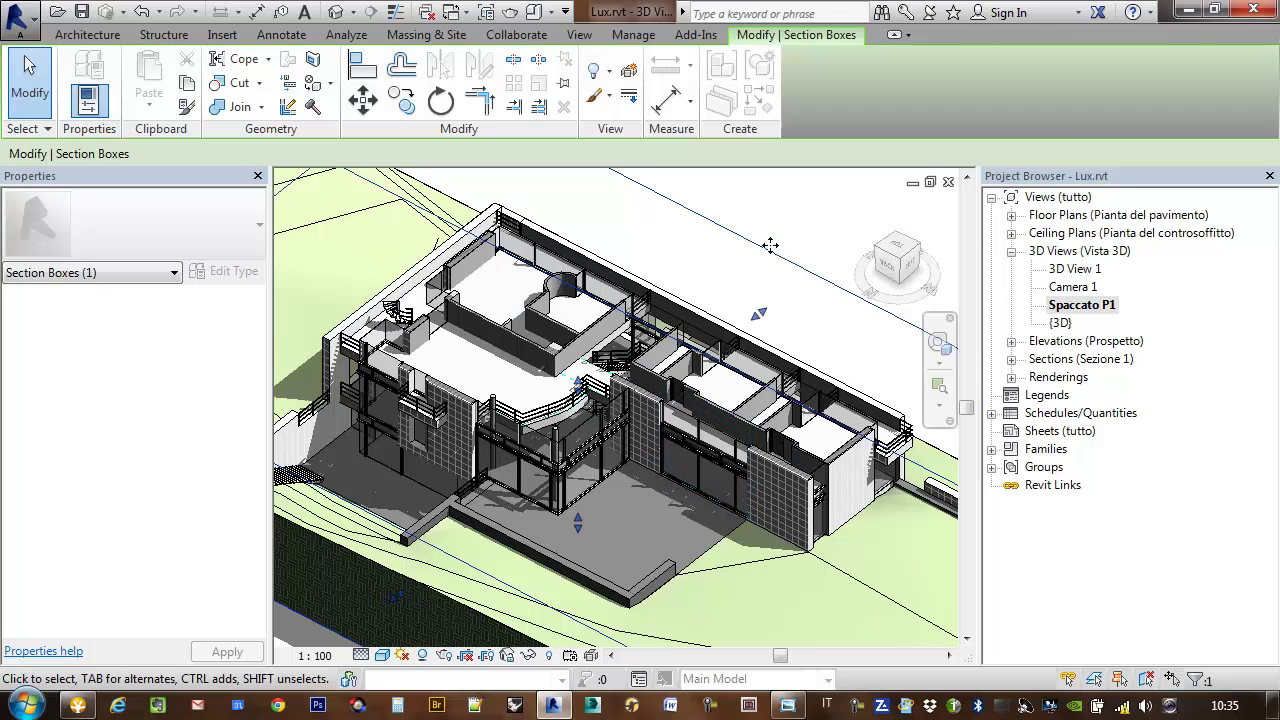
left_click(778, 222)
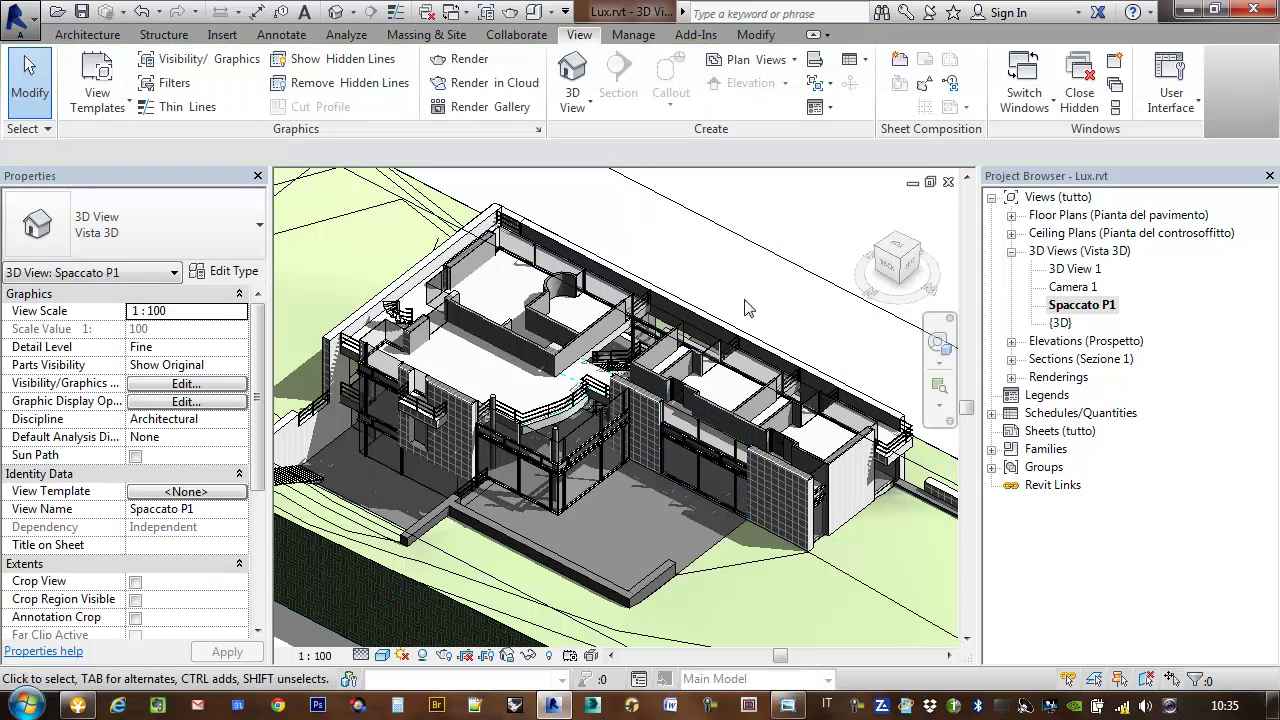
double_click(1059, 326)
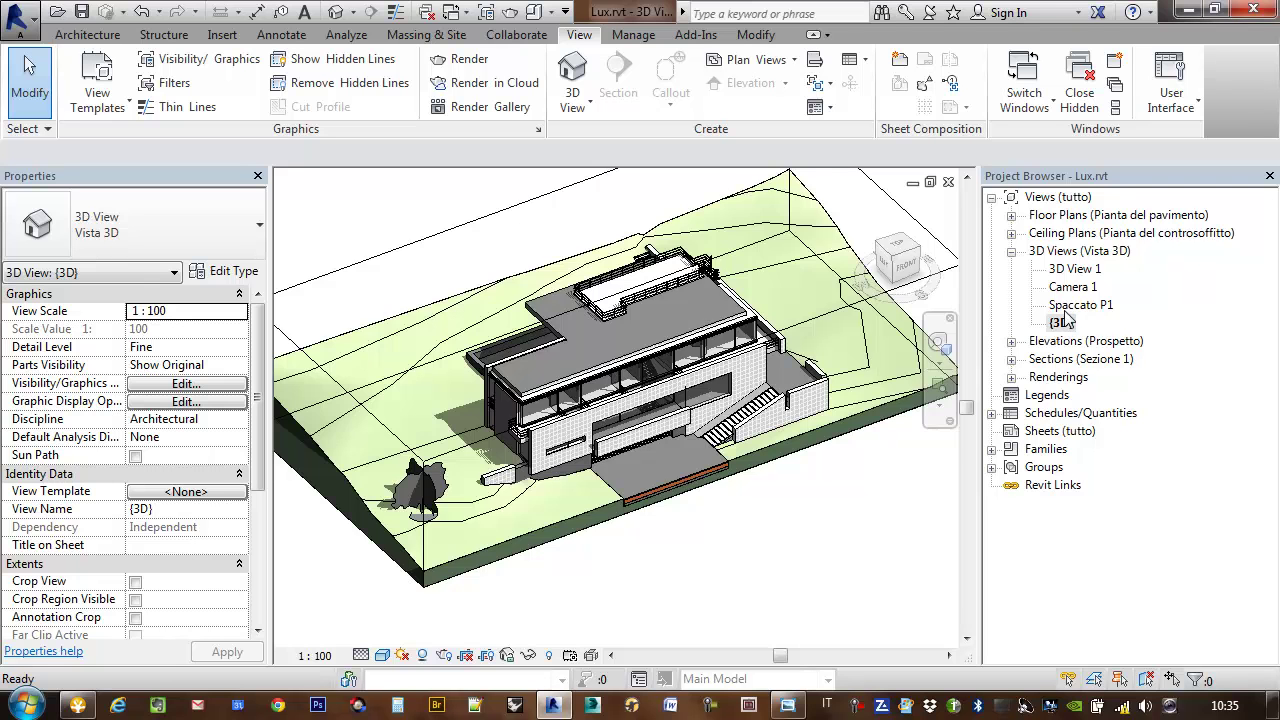
double_click(1066, 306)
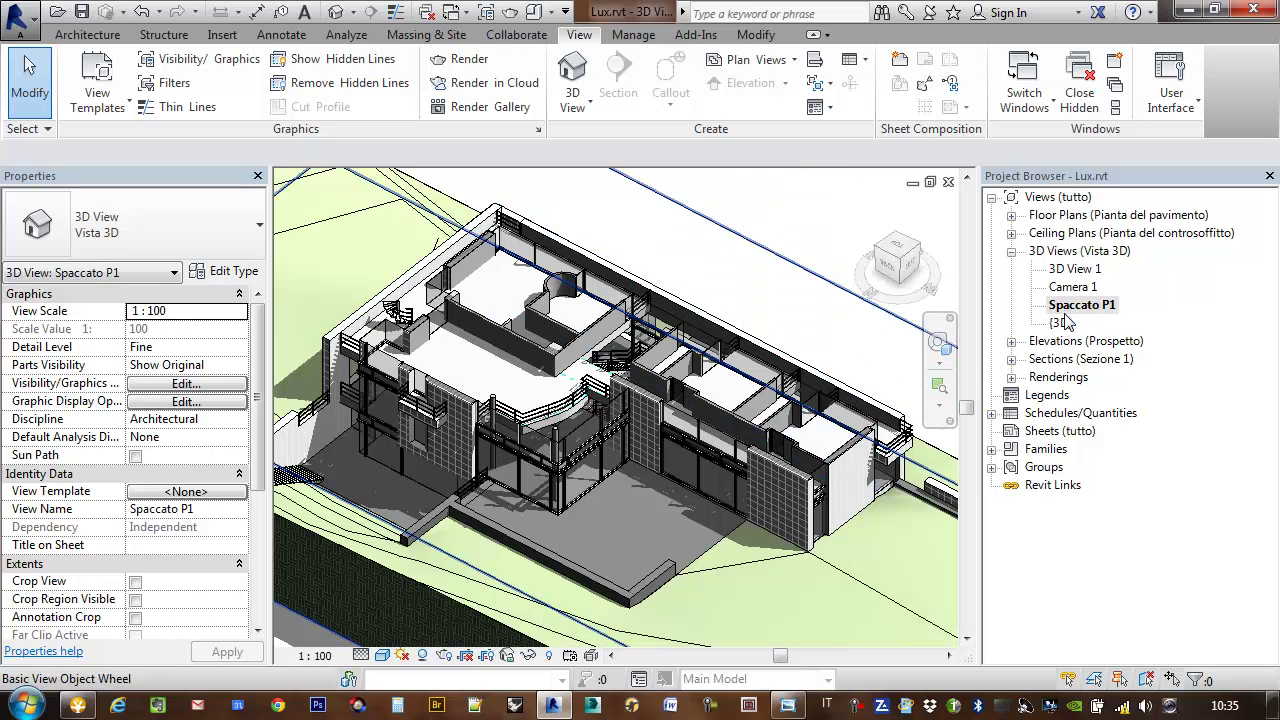
double_click(1059, 325)
Duplicate the {3D} view again as an independent Copy of {3D}.
right_click(1058, 324)
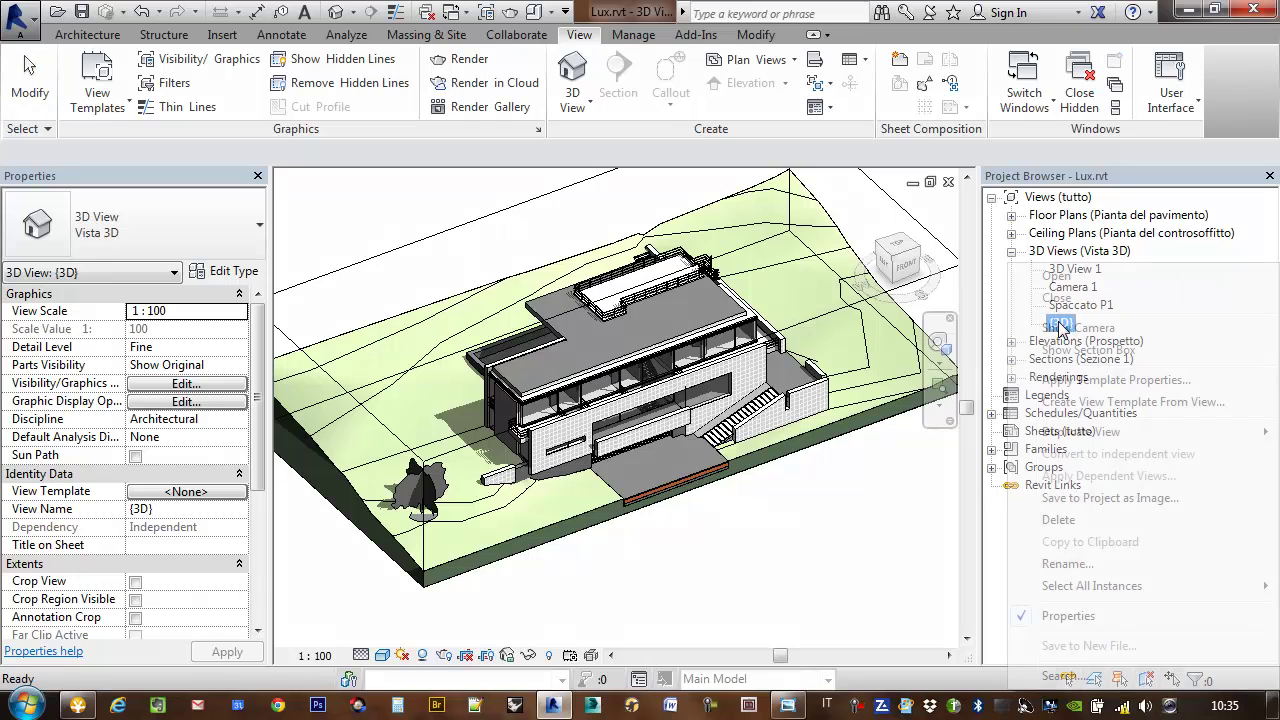
mouse_move(1081, 432)
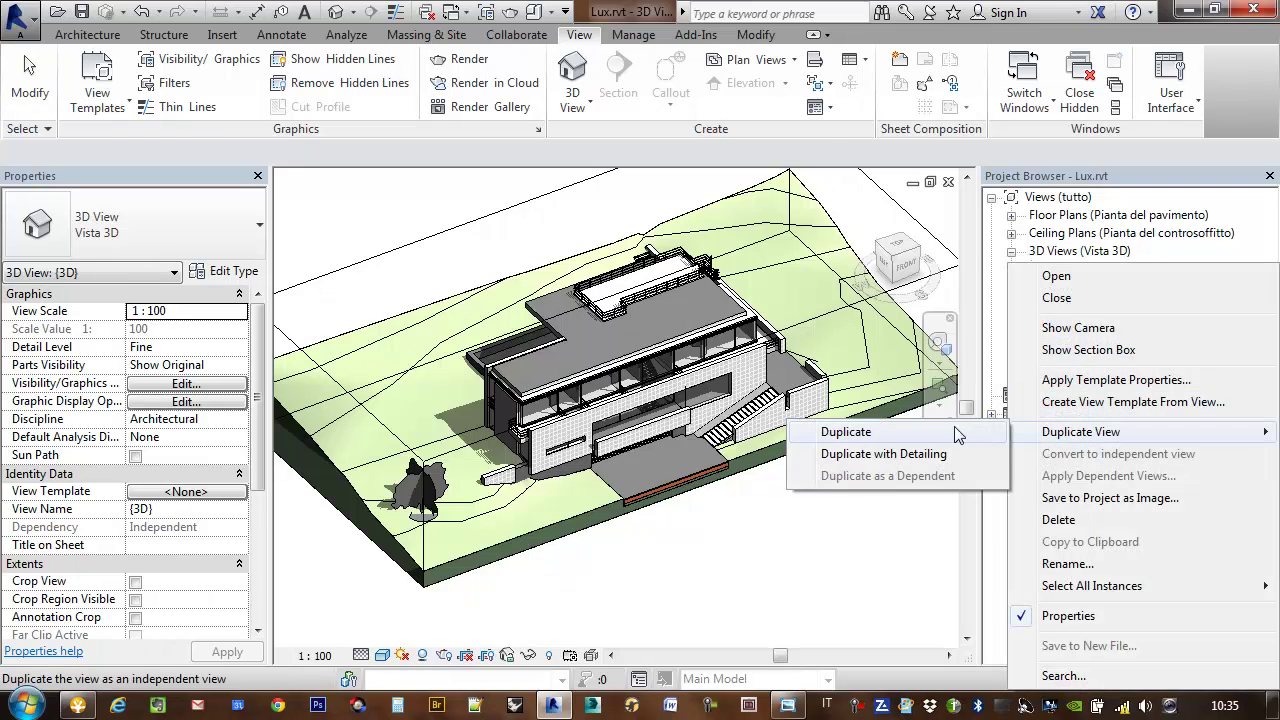
left_click(957, 434)
left_click(1080, 305)
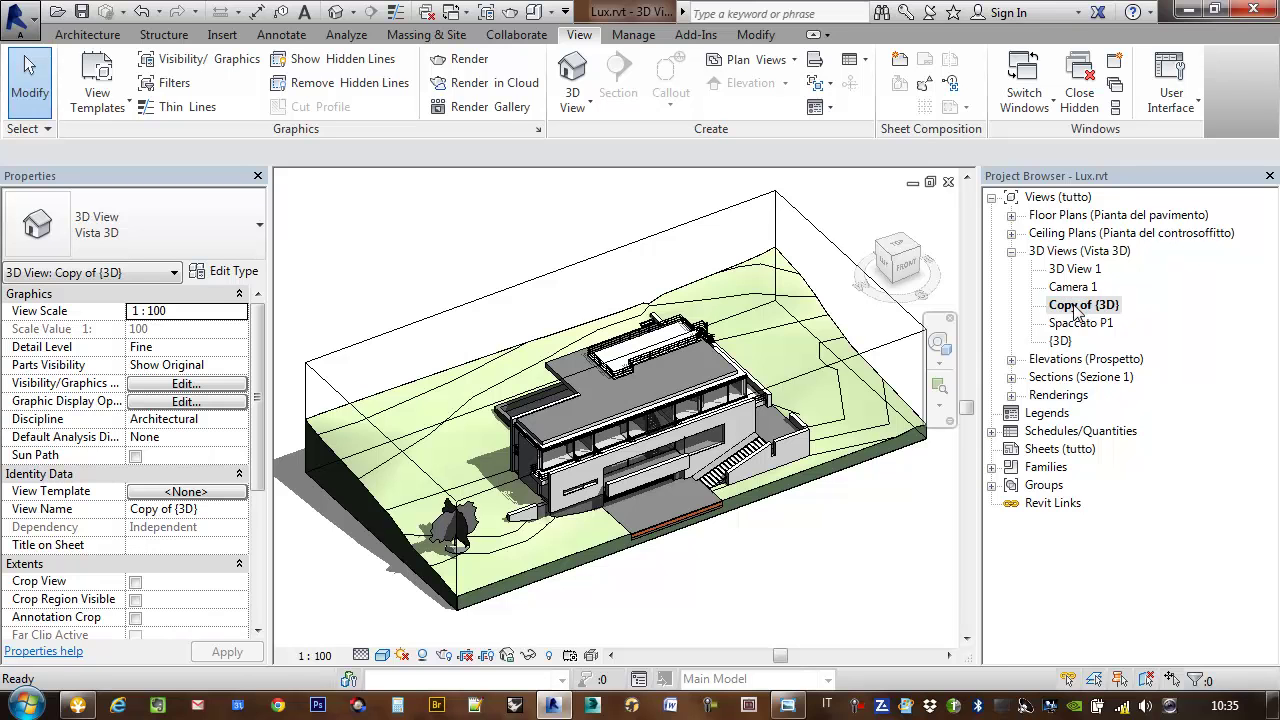
Rename the new copy to 'Sezione 3D'.
right_click(1077, 312)
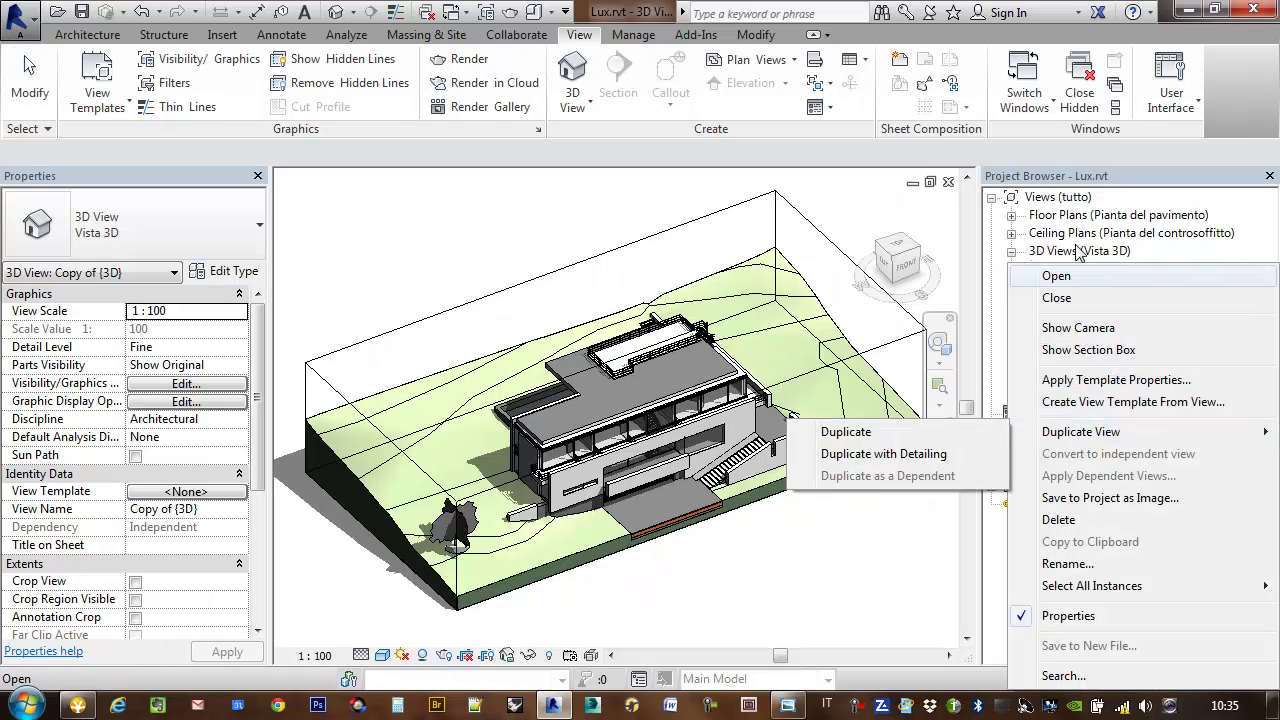
left_click(1070, 564)
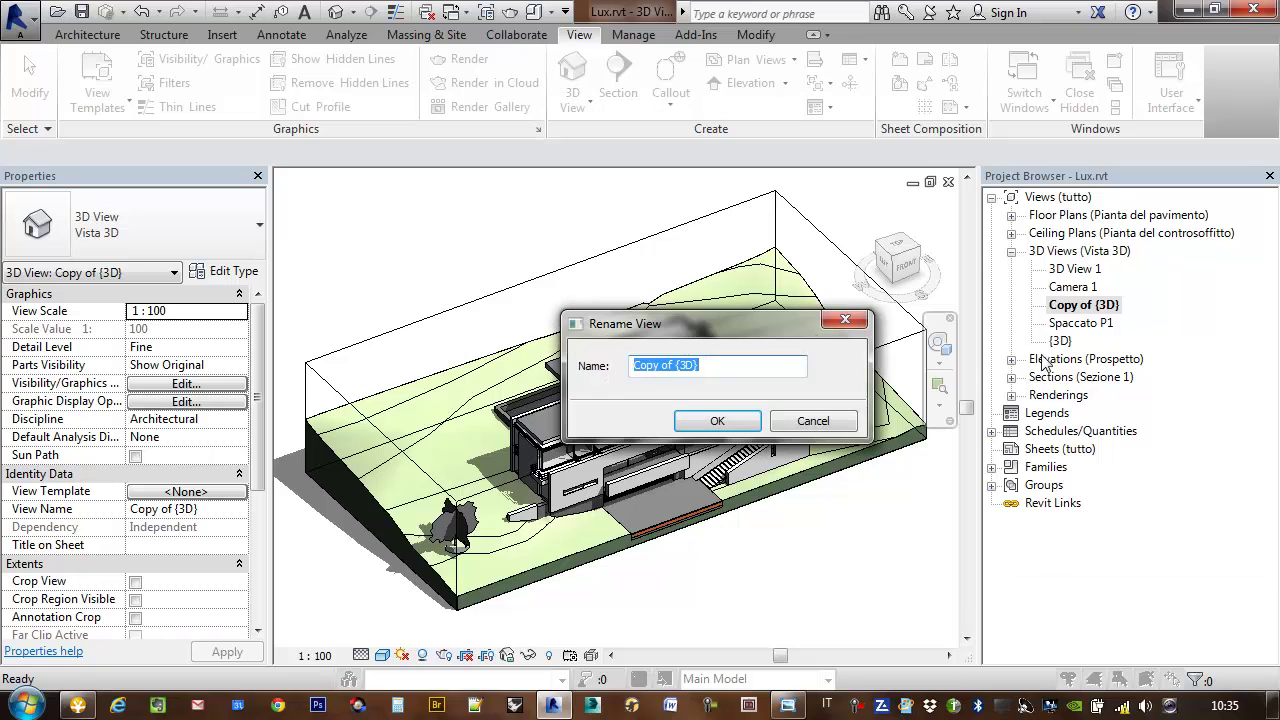
type("Sezione 3D")
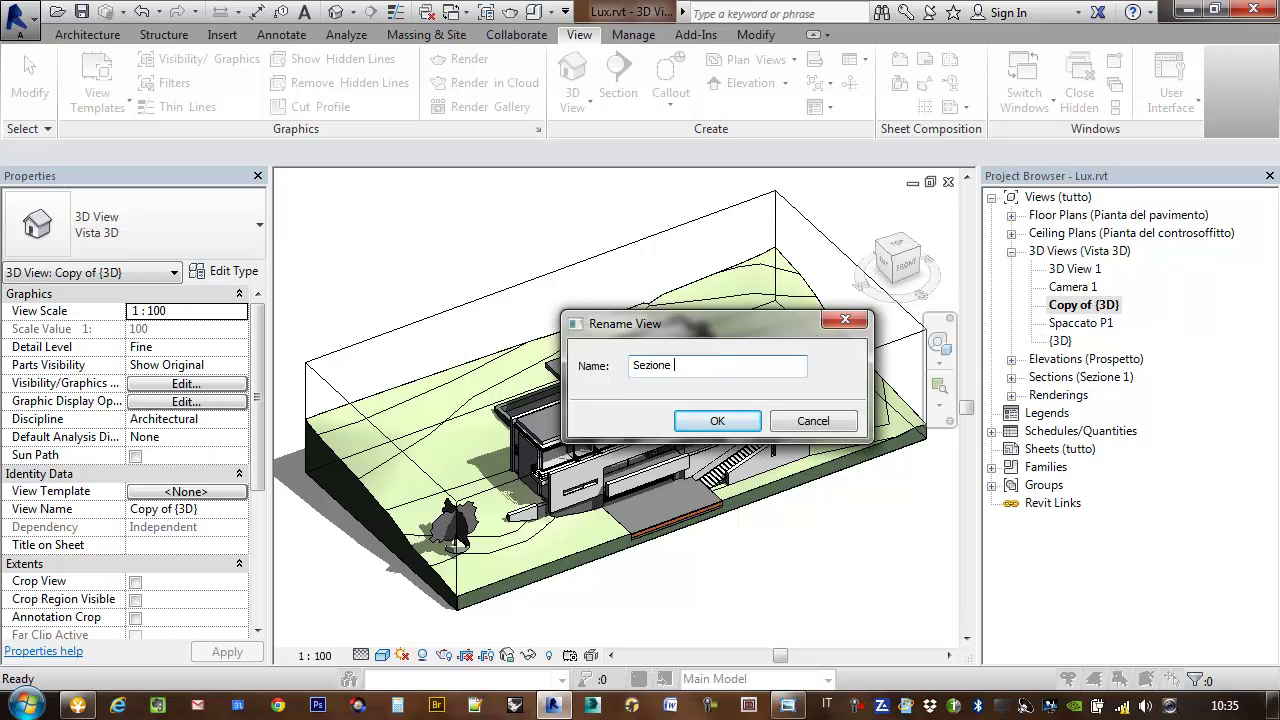
left_click(717, 421)
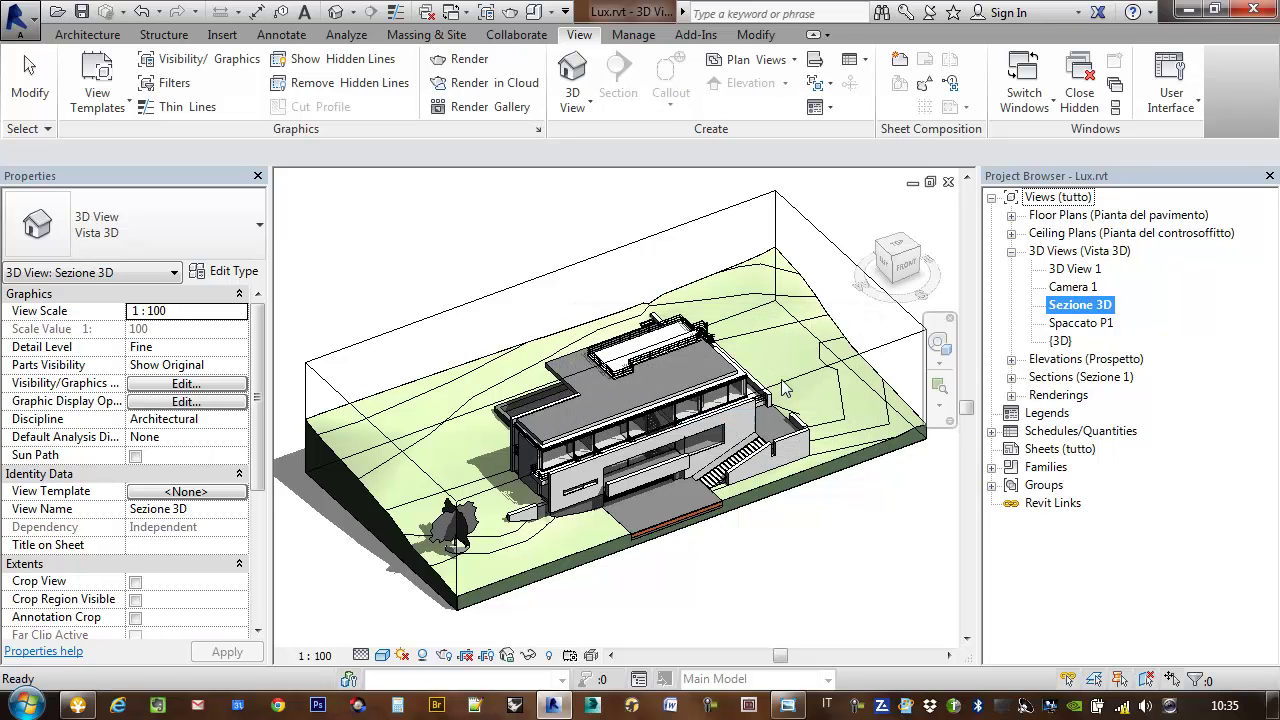
Select the section box and drag its faces inward to slice through the house.
left_click(874, 360)
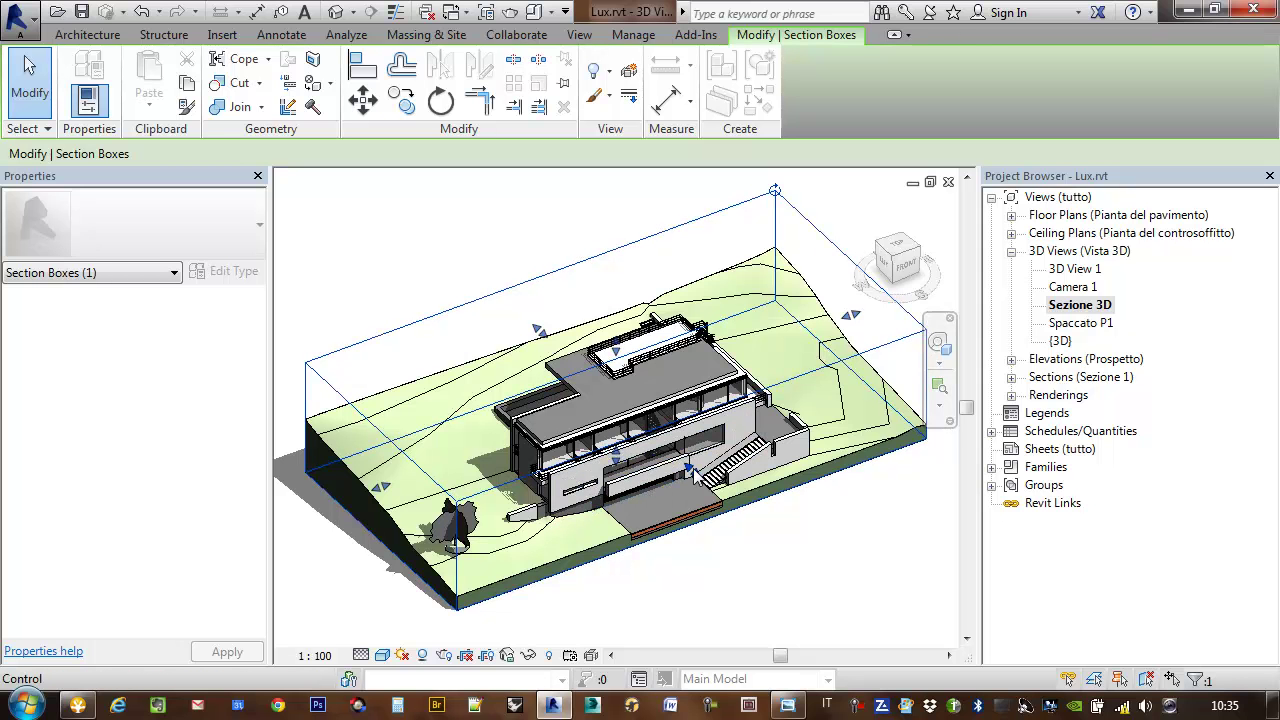
mouse_move(500, 528)
middle_mouse_down("shift")
mouse_move(614, 535)
mouse_move(530, 472)
middle_mouse_up("shift")
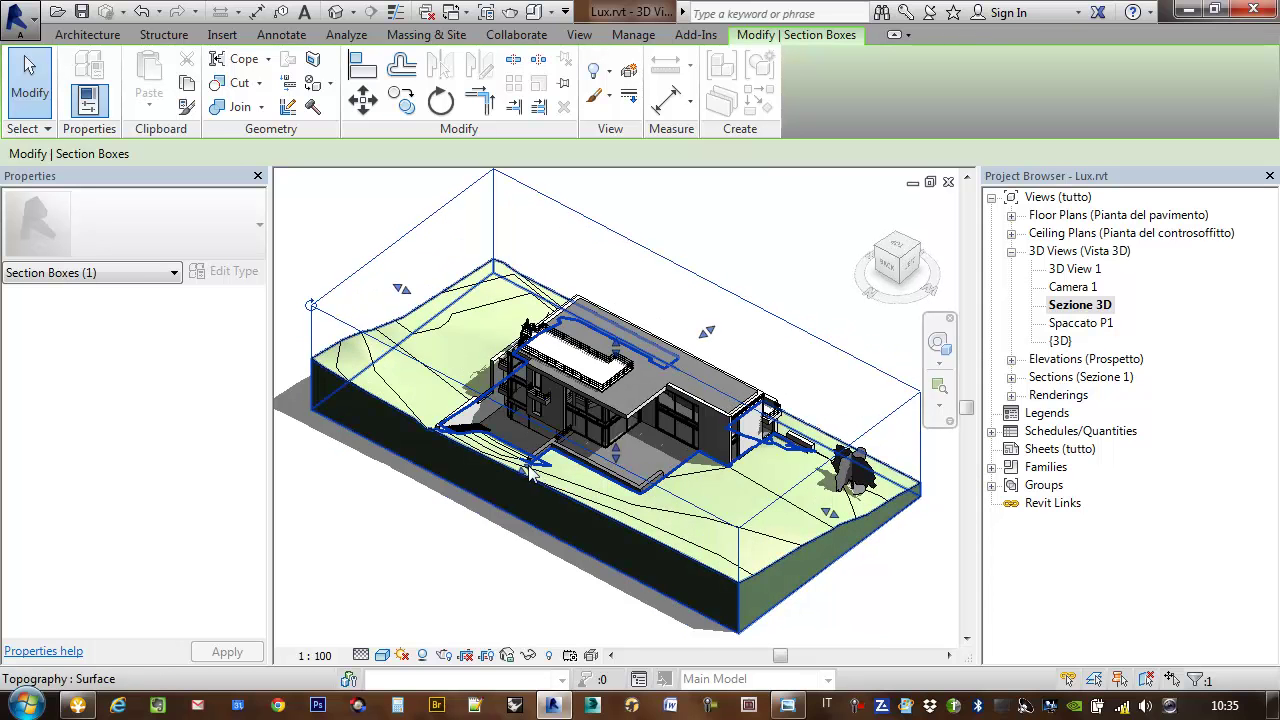
left_click_drag(530, 472, 603, 462)
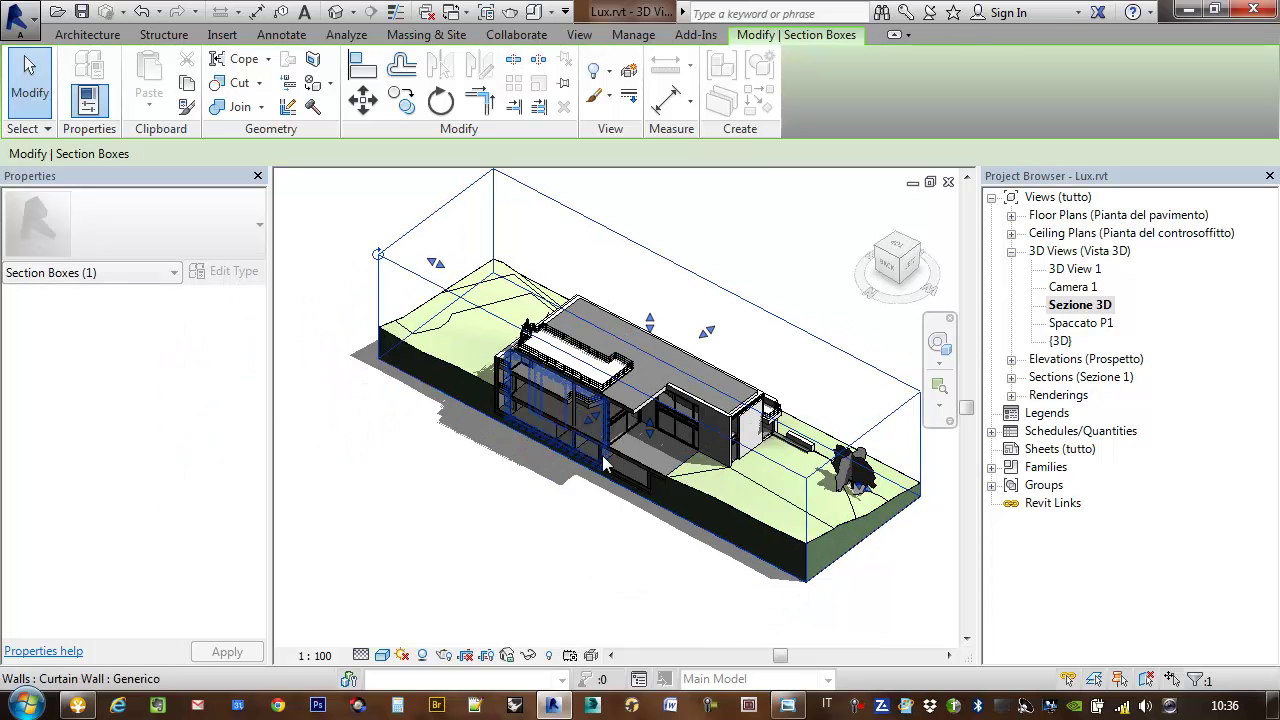
middle_click_drag(603, 462, 597, 421, "shift")
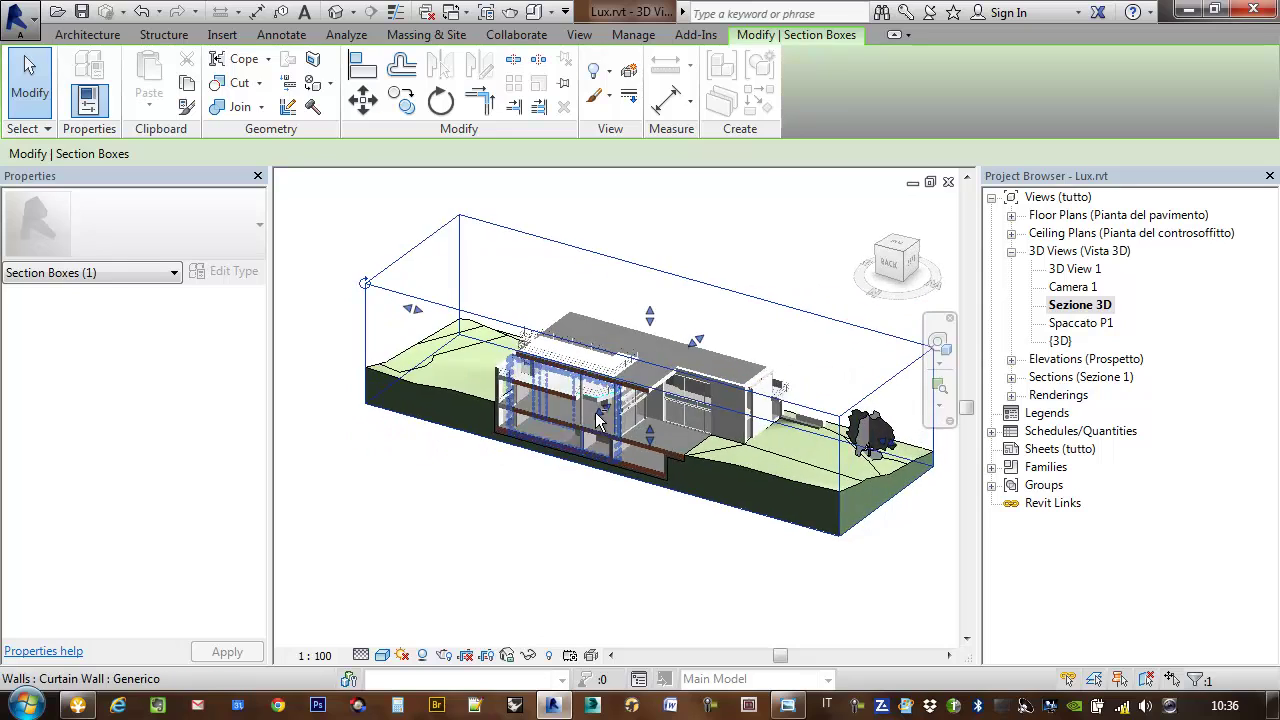
scroll(597, 421, "up", 5)
left_click_drag(603, 410, 588, 429)
middle_click_drag(586, 440, 744, 436, "shift")
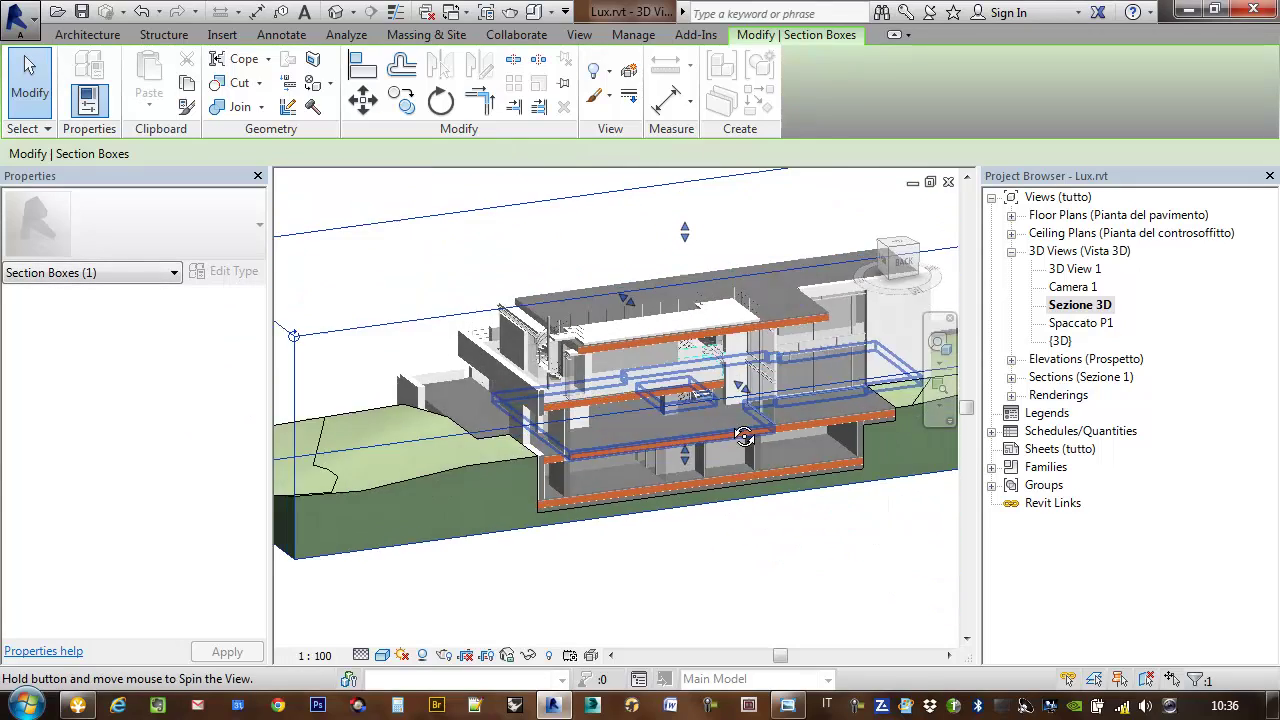
scroll(744, 436, "up", 5)
mouse_move(729, 363)
middle_mouse_down("shift")
mouse_move(589, 363)
mouse_move(652, 400)
mouse_move(730, 370)
mouse_move(782, 405)
mouse_move(731, 405)
middle_mouse_up("shift")
scroll(652, 400, "down", 3)
scroll(640, 385, "up", 3)
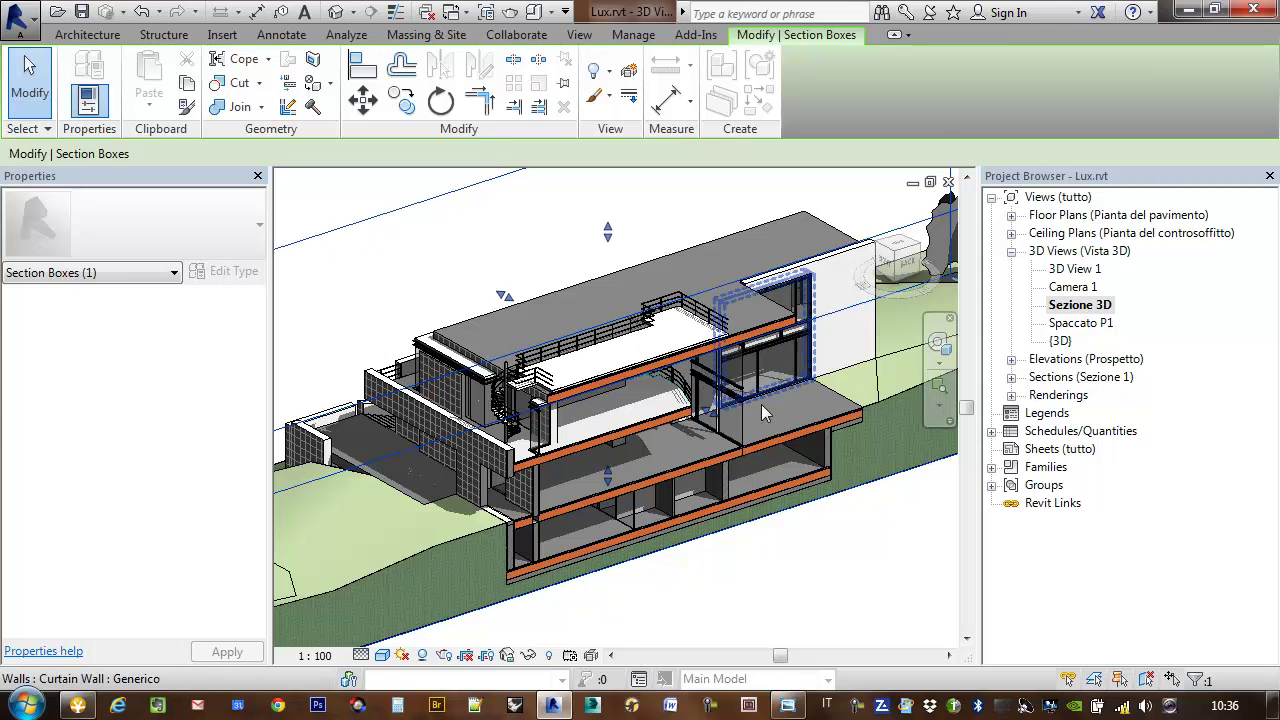
Widen the section box to the right and shift a face to reposition the cut through the stairs.
key("Escape")
middle_click_drag(740, 560, 782, 591, "shift")
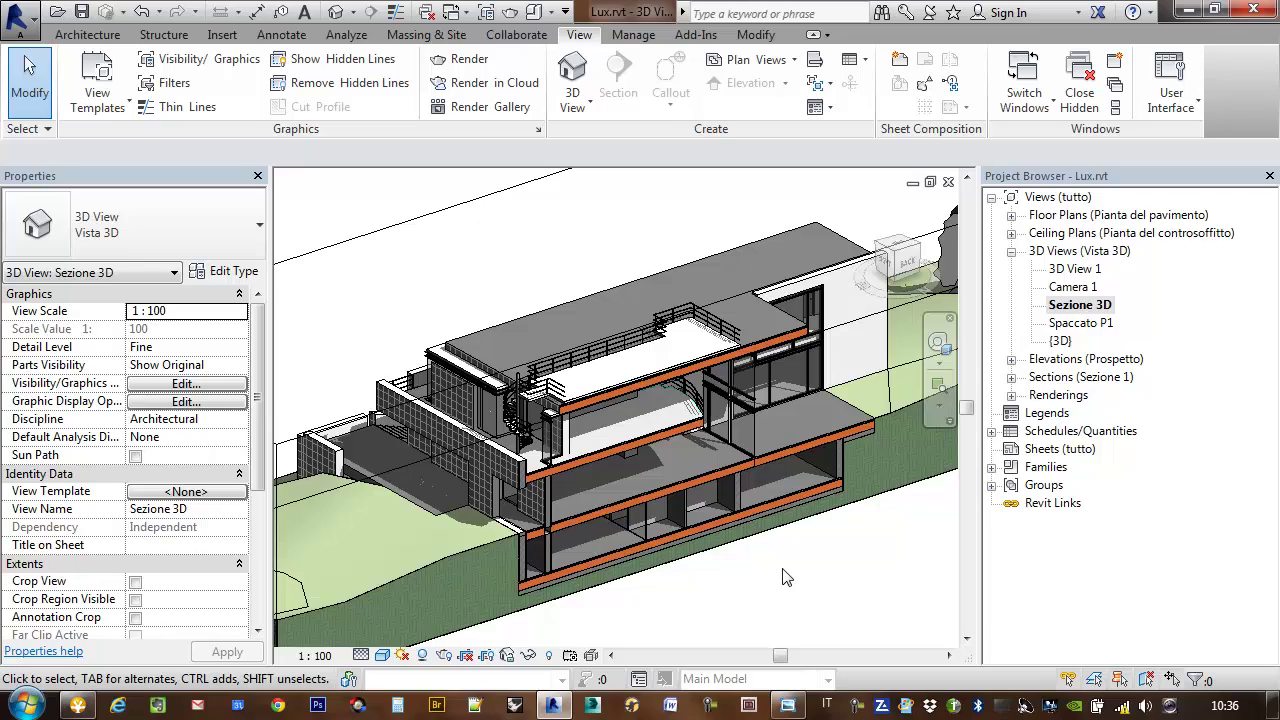
mouse_move(784, 577)
middle_mouse_down("shift")
mouse_move(638, 478)
mouse_move(674, 543)
mouse_move(809, 525)
mouse_move(700, 468)
middle_mouse_up("shift")
left_click(700, 468)
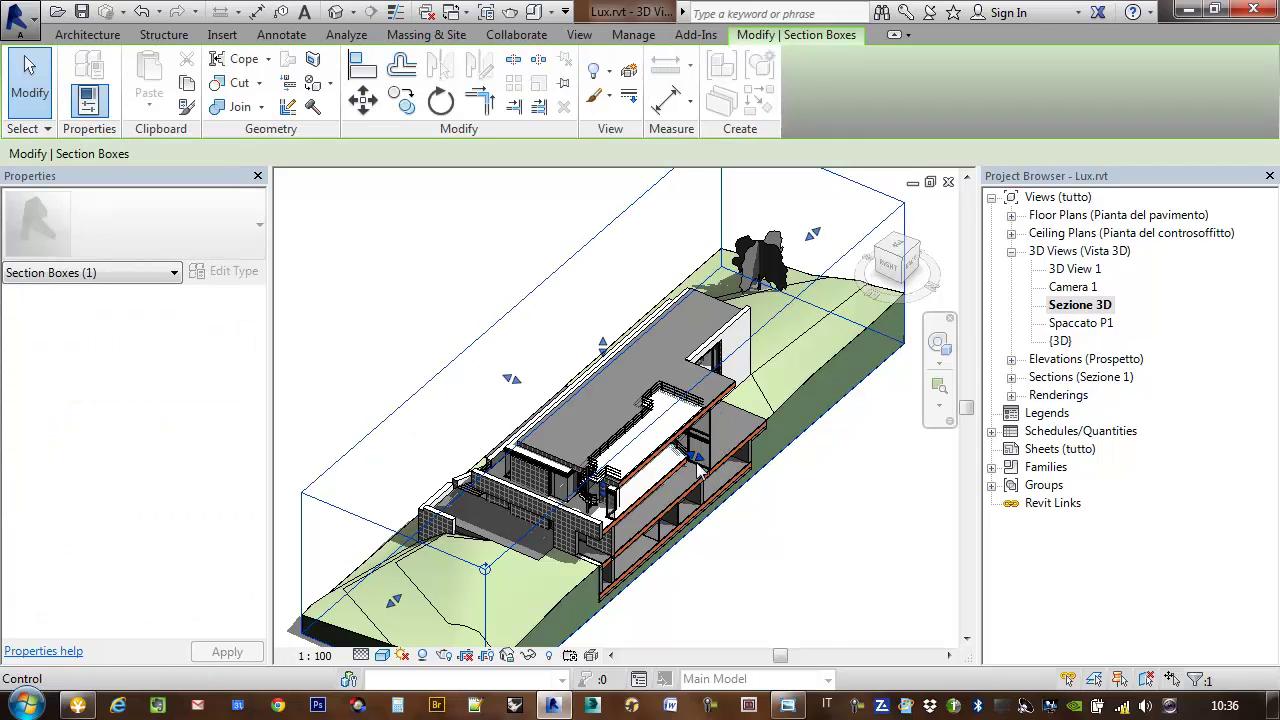
left_click_drag(695, 457, 822, 505)
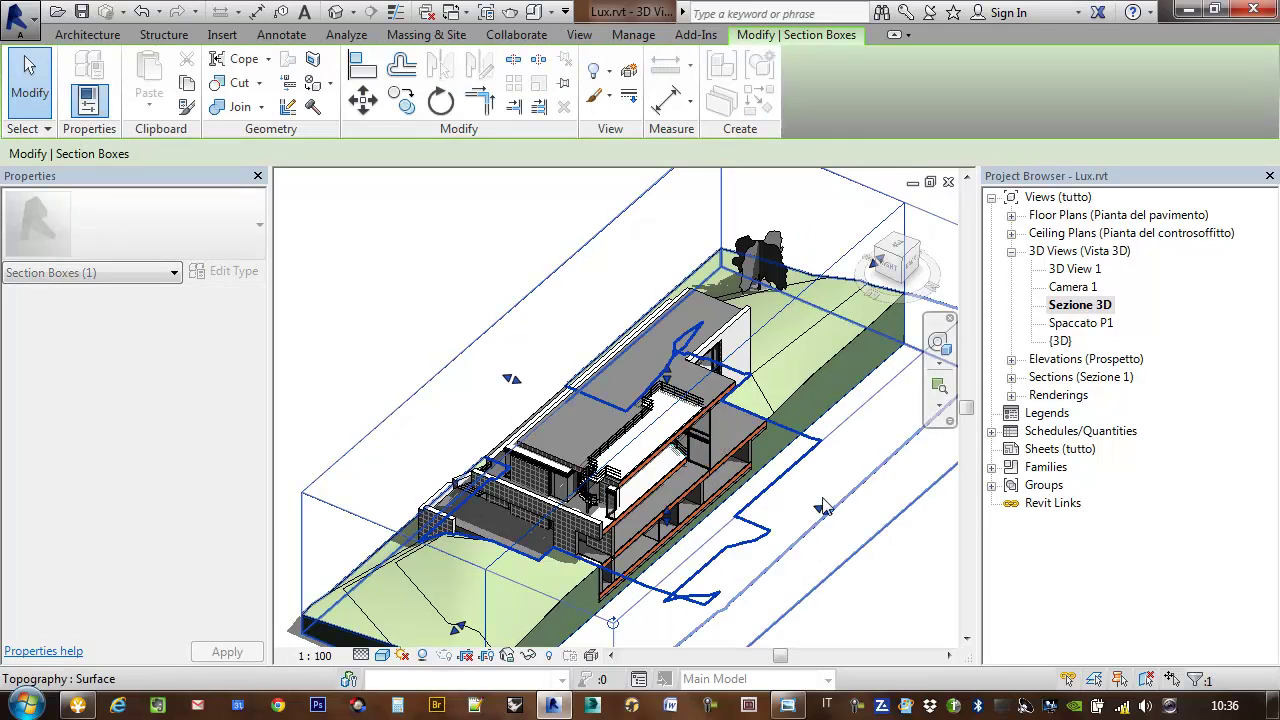
scroll(822, 505, "down", 3)
mouse_move(838, 494)
middle_mouse_down("shift")
mouse_move(733, 500)
mouse_move(635, 417)
middle_mouse_up("shift")
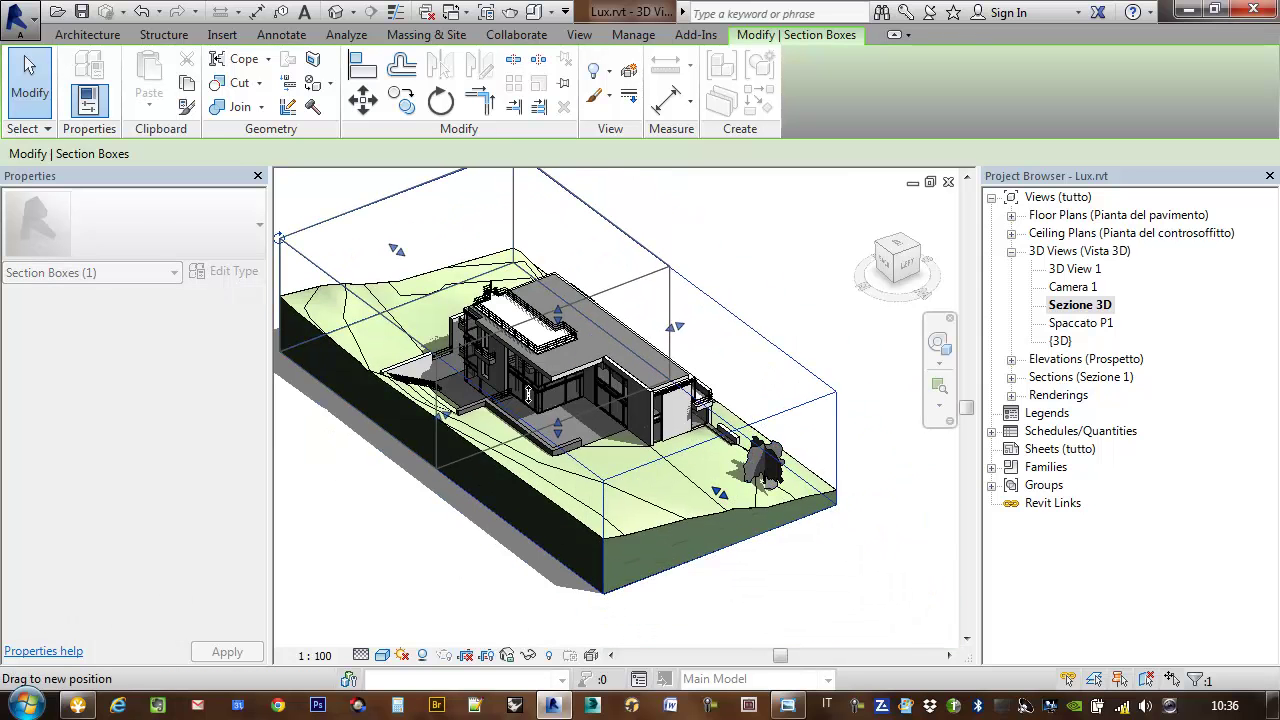
middle_click_drag(543, 449, 524, 360, "shift")
scroll(524, 360, "up", 3)
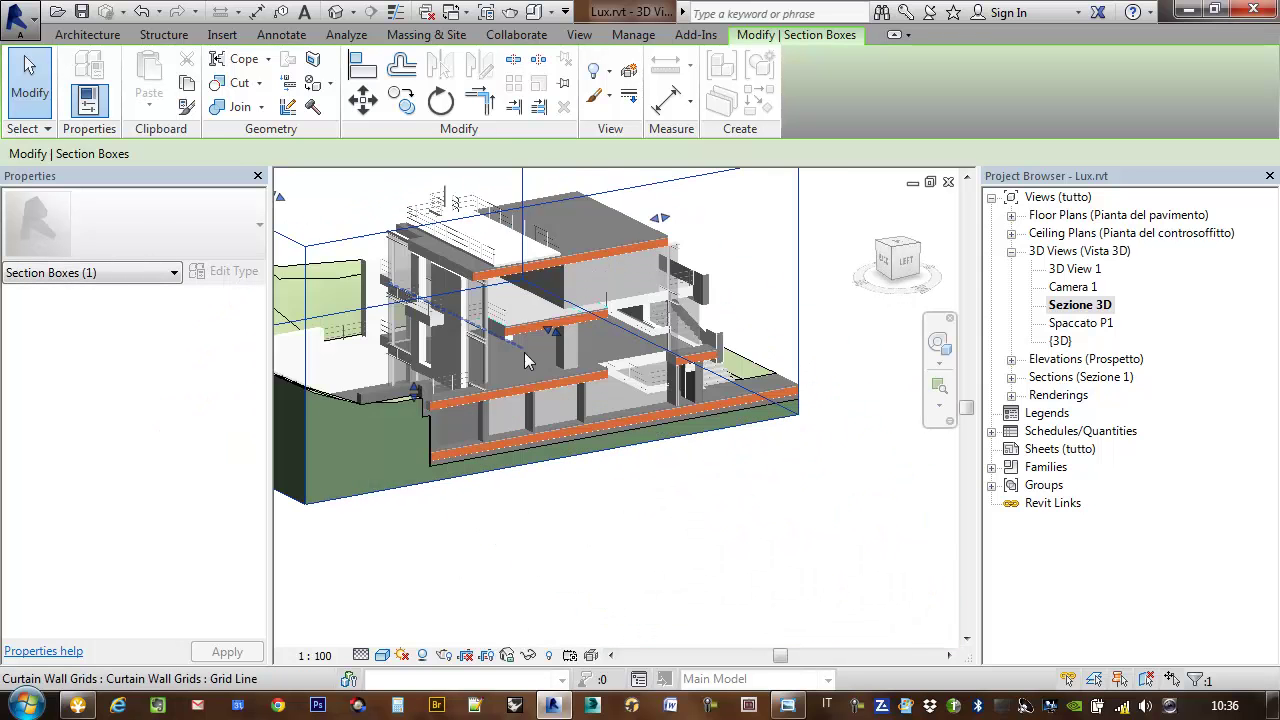
scroll(540, 365, "up", 2)
scroll(570, 378, "up", 2)
scroll(585, 385, "up", 2)
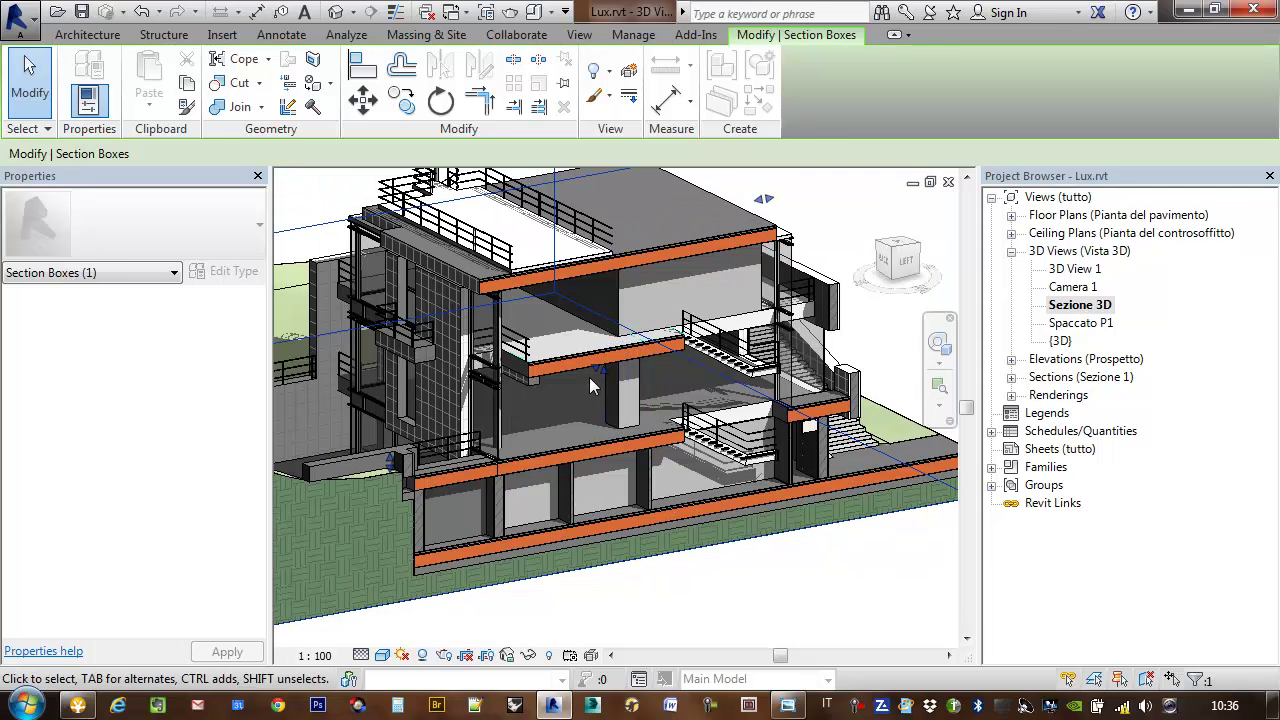
middle_click_drag(590, 385, 620, 388, "shift")
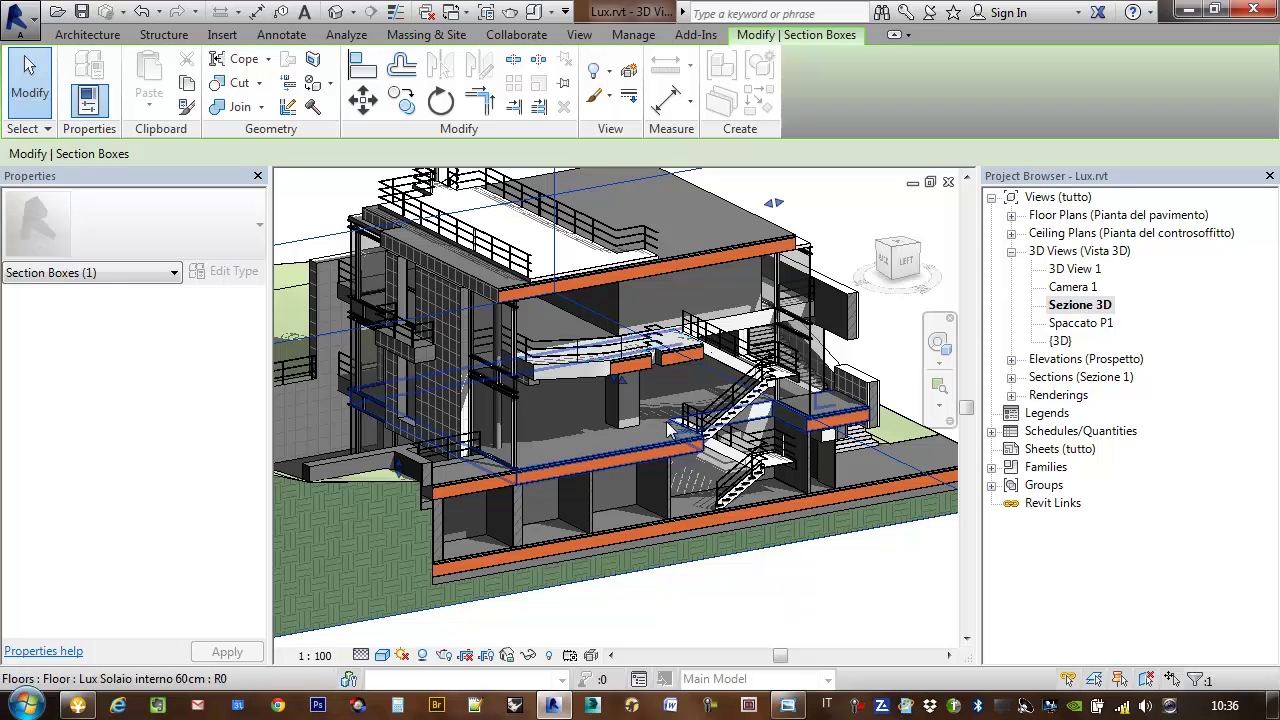
left_click_drag(627, 391, 640, 400)
left_click(848, 622)
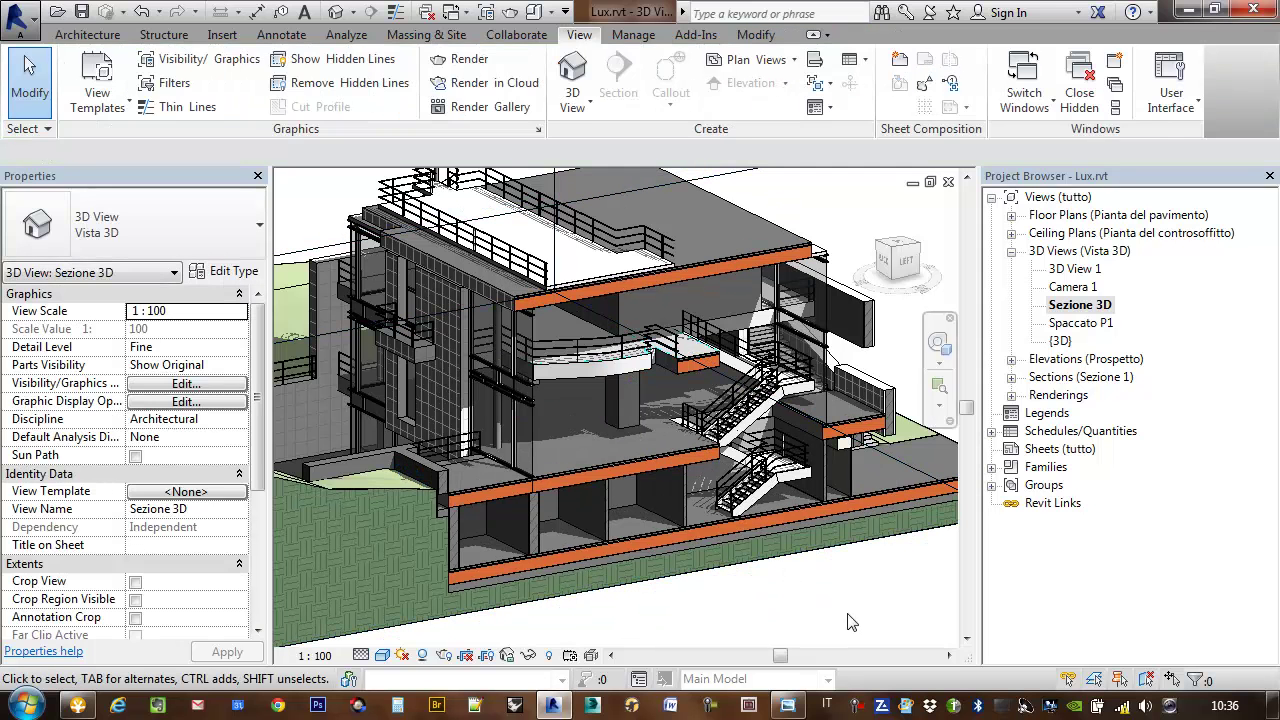
middle_click_drag(848, 622, 800, 515, "shift")
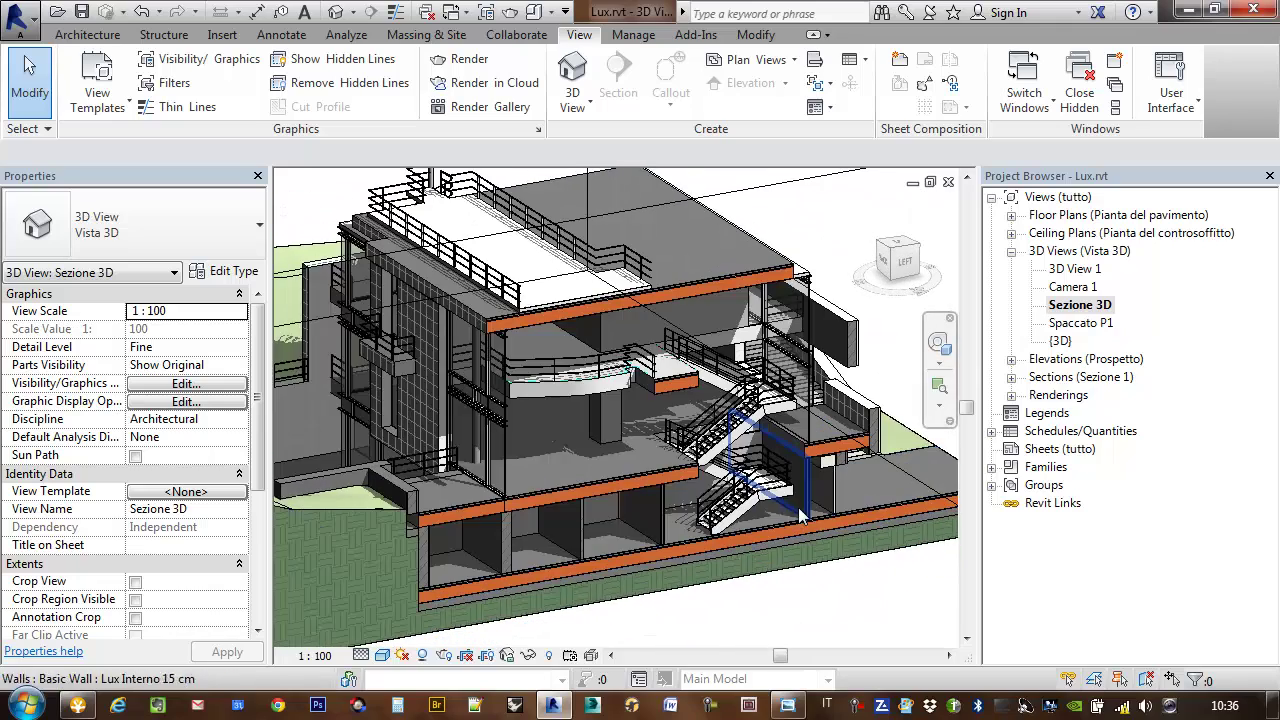
middle_click_drag(790, 470, 780, 428, "shift")
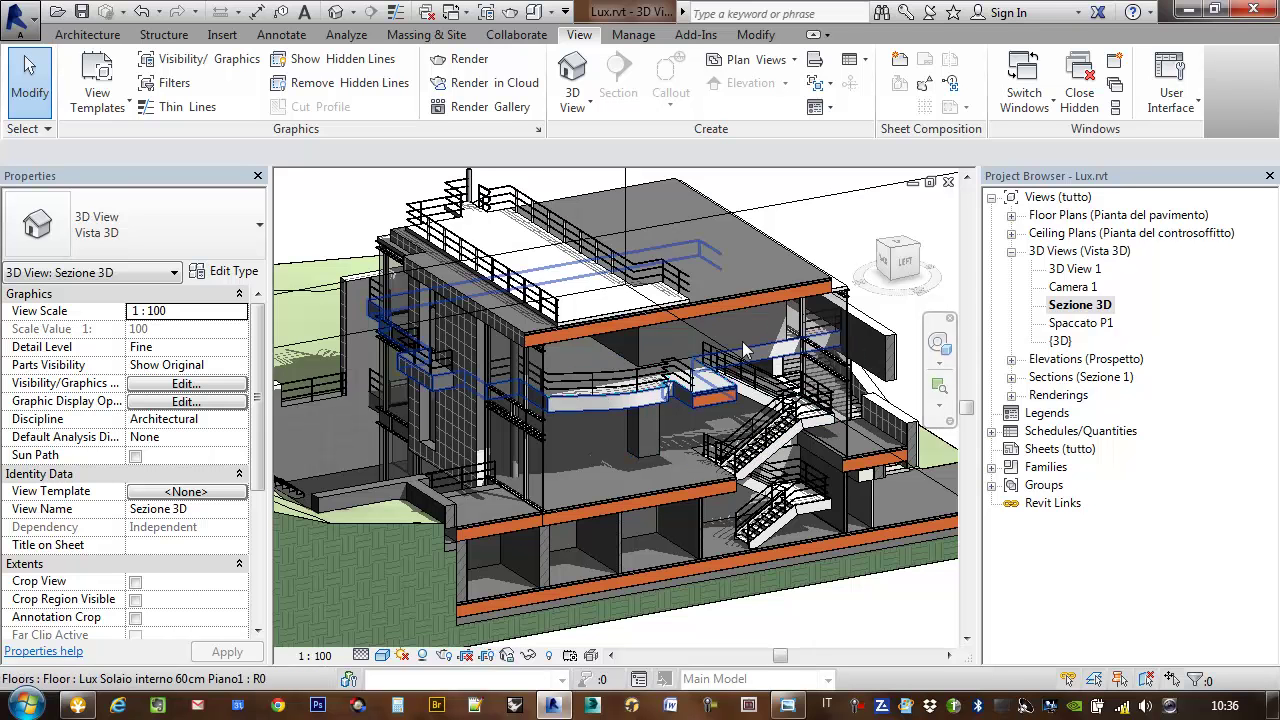
middle_click_drag(745, 572, 745, 462, "shift")
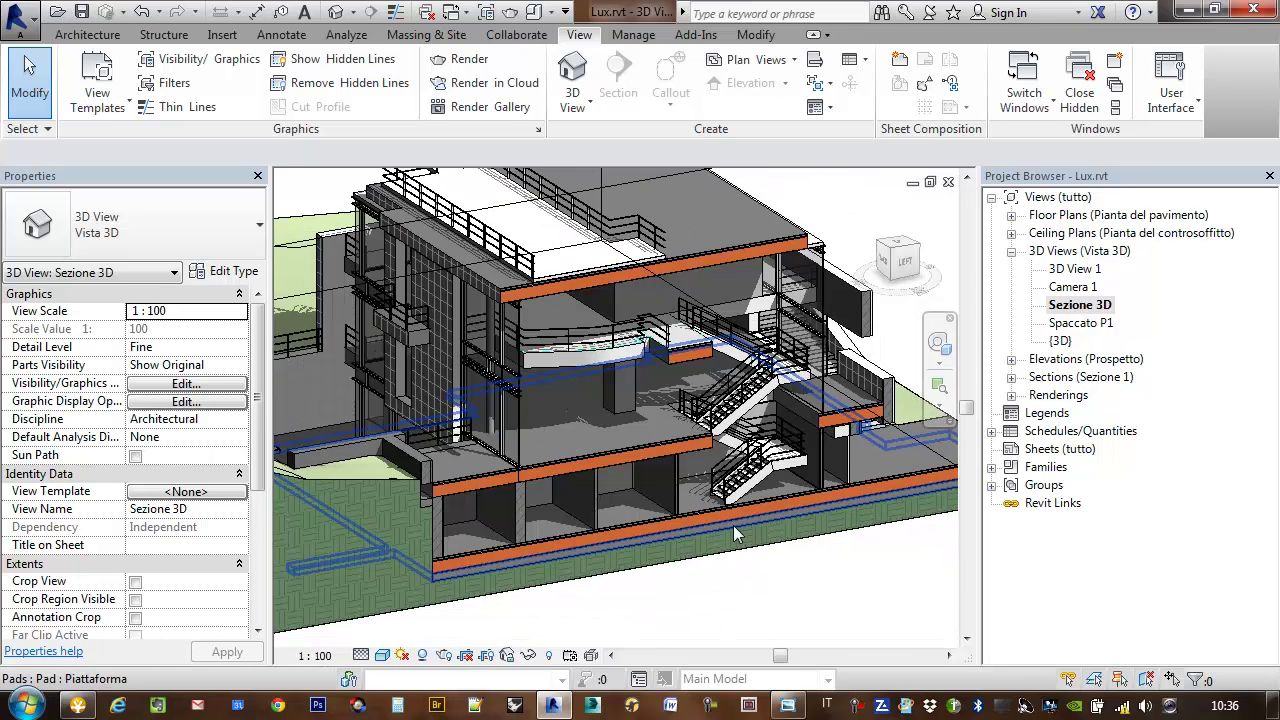
scroll(745, 462, "up", 2)
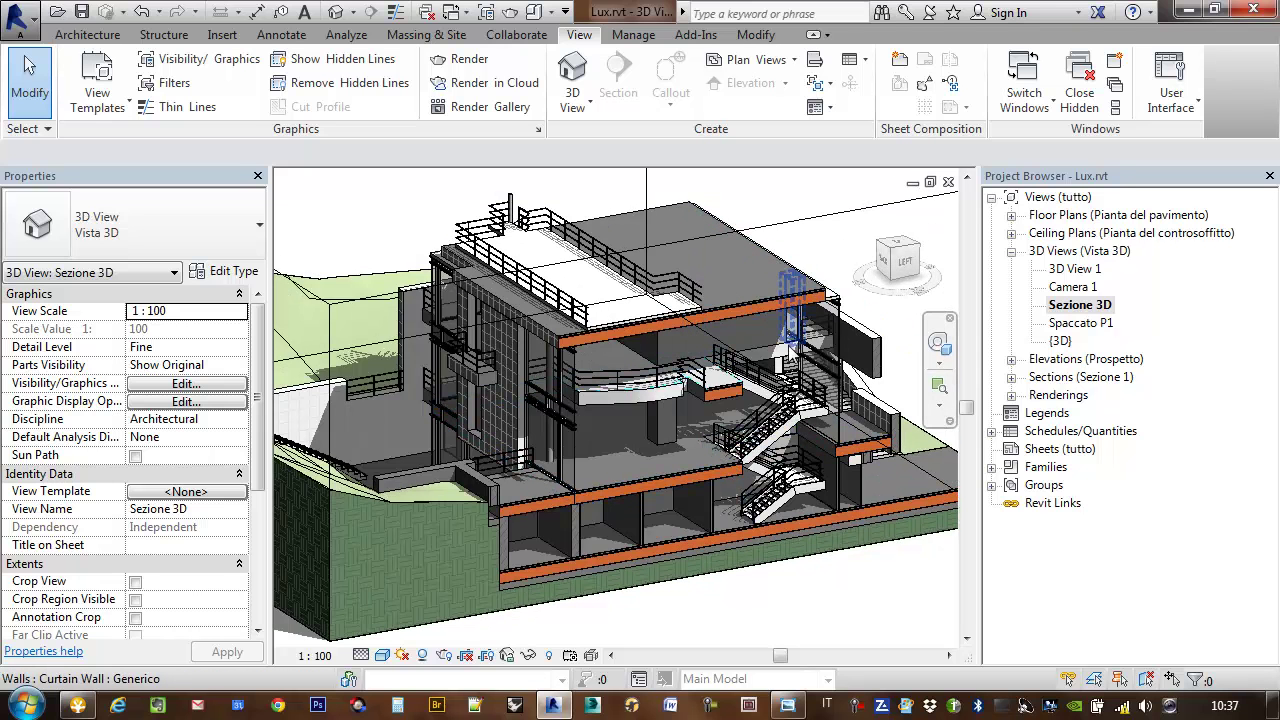
mouse_move(614, 346)
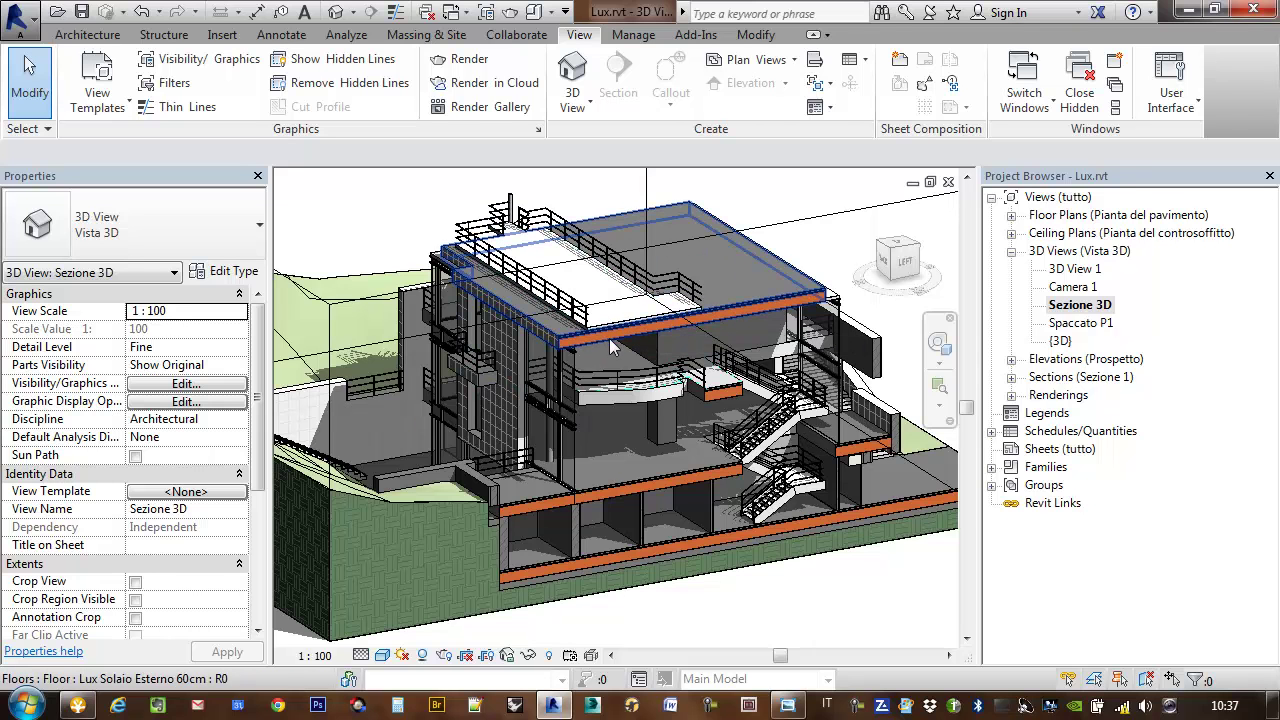
Open layer 5's Laterizio (2) material from the Lux Solaio Esterno 60cm floor's structure editor.
left_click(609, 334)
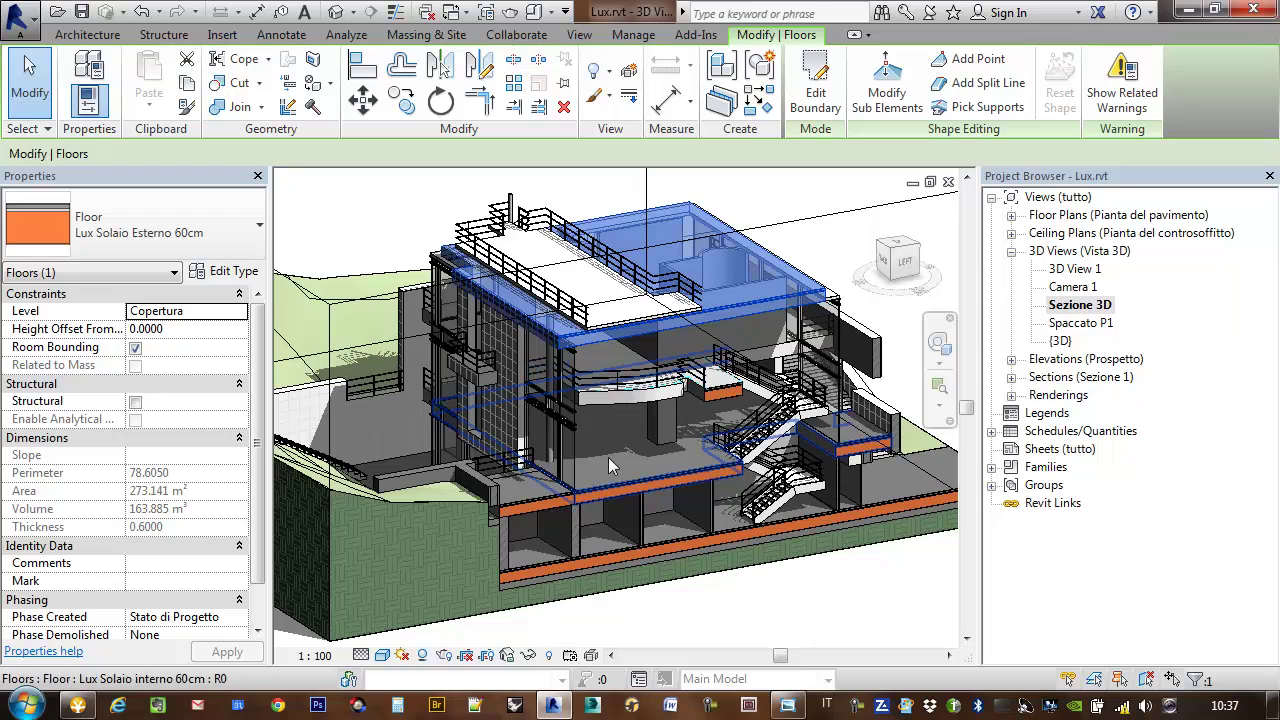
left_click(235, 271)
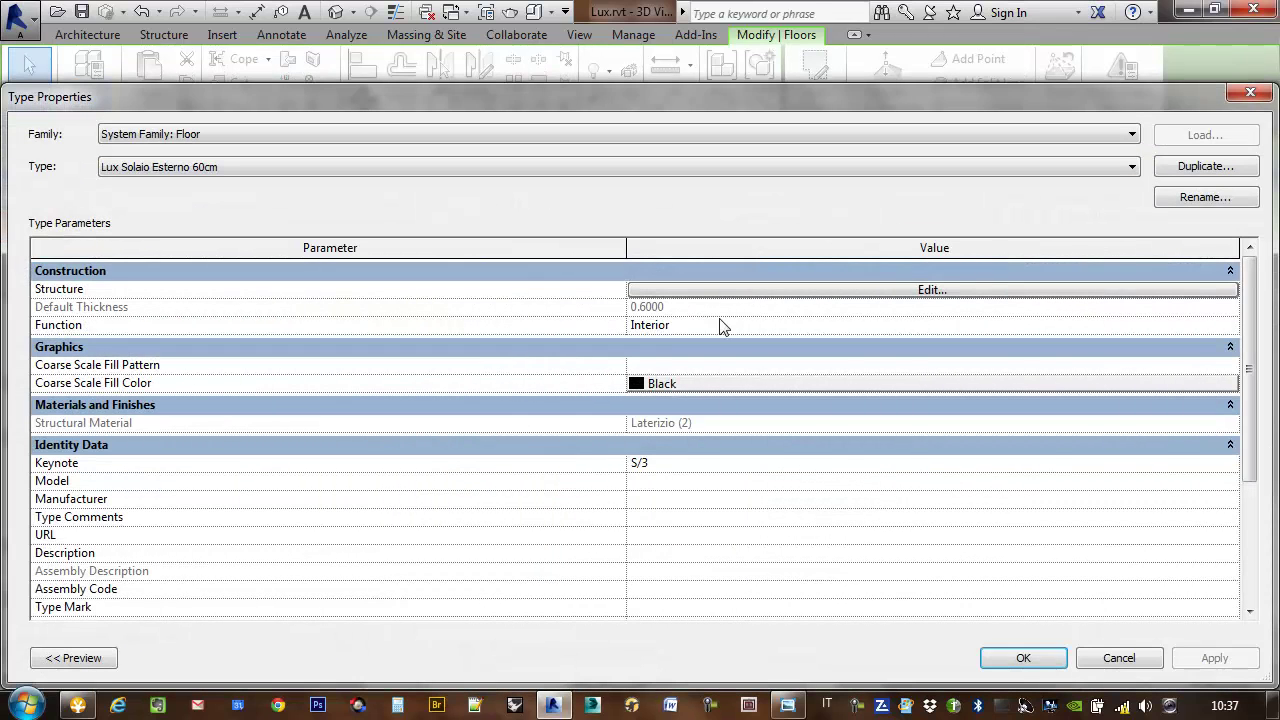
left_click(810, 290)
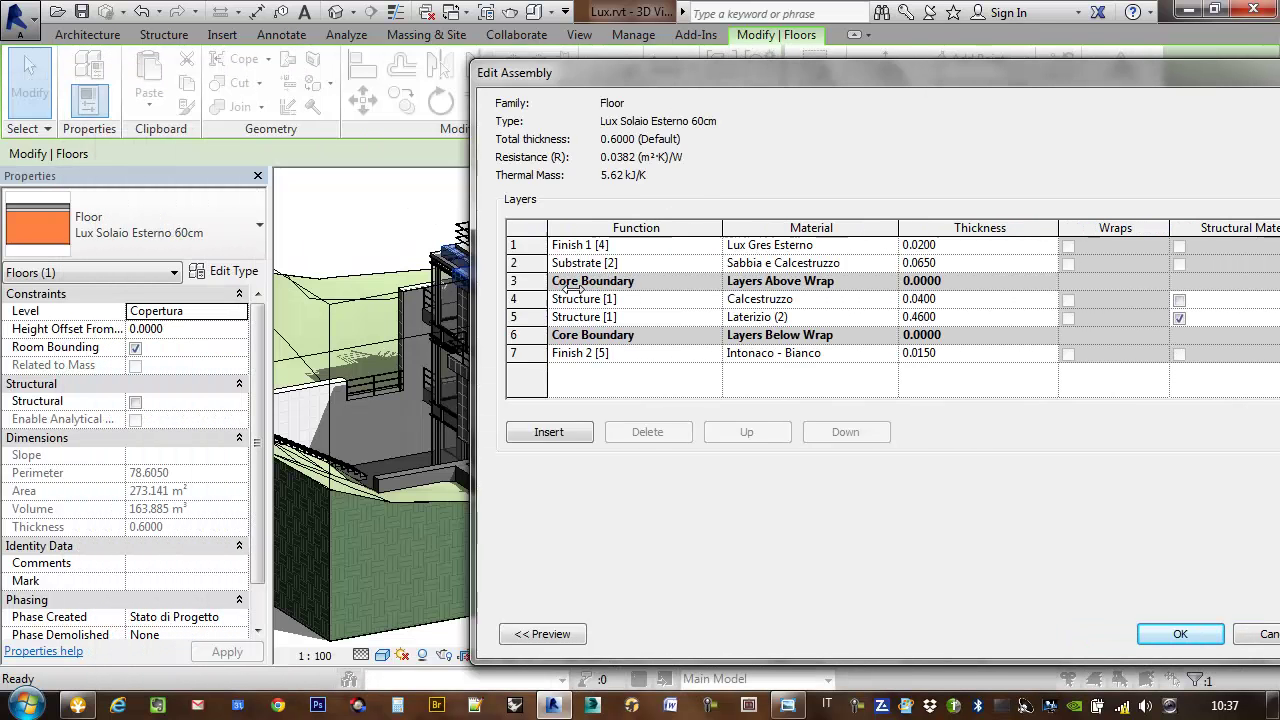
left_click_drag(436, 99, 1050, 73)
left_click_drag(787, 78, 611, 66)
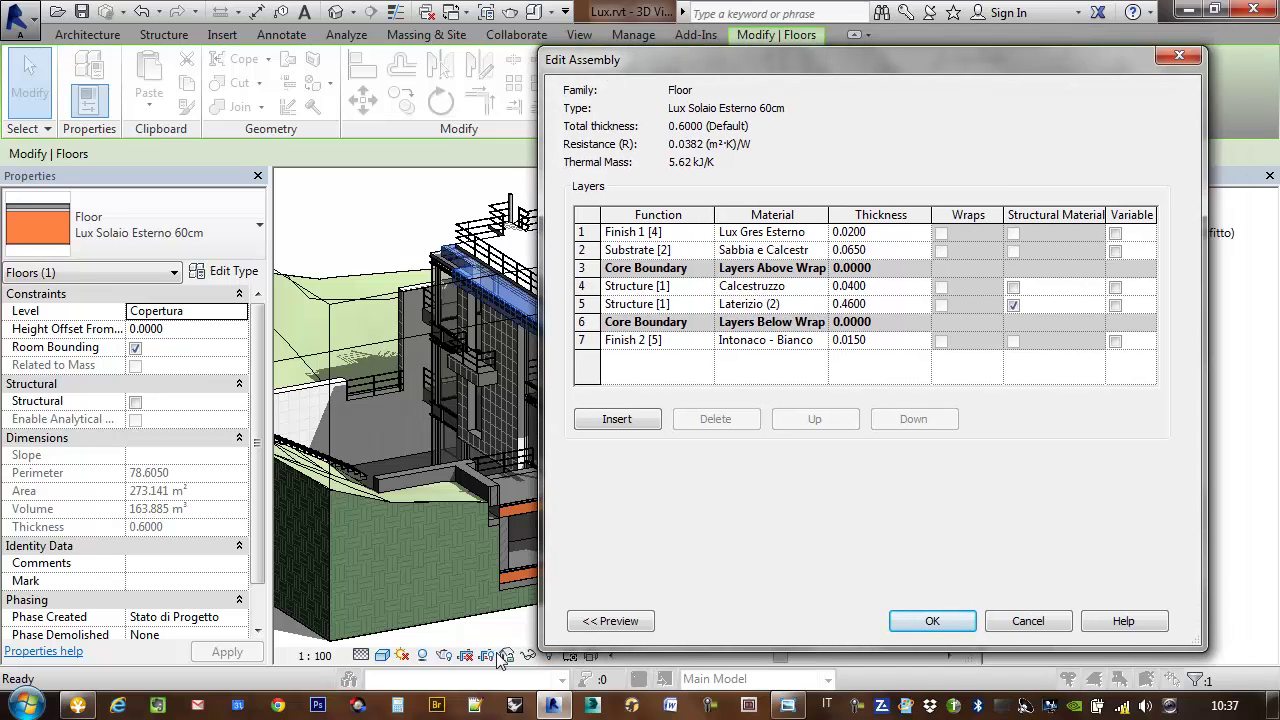
left_click(640, 622)
mouse_move(716, 64)
left_mouse_down()
mouse_move(502, 44)
mouse_move(488, 55)
left_mouse_up()
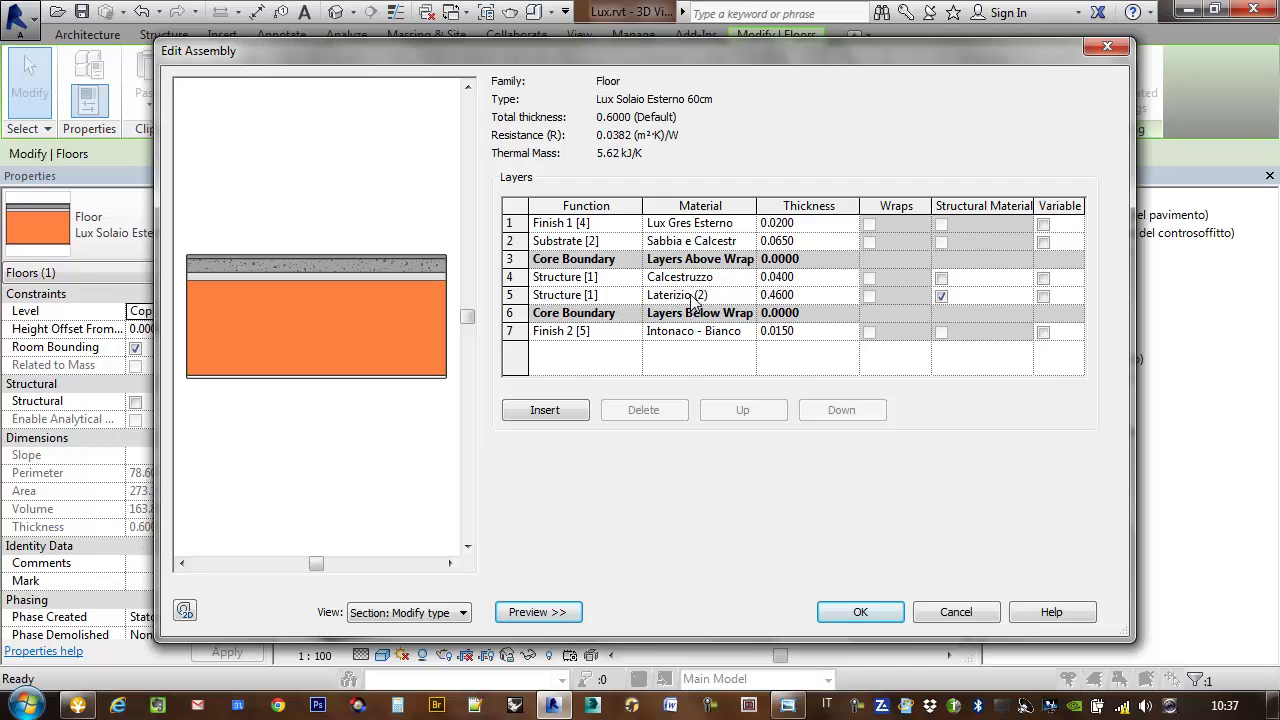
left_click(750, 297)
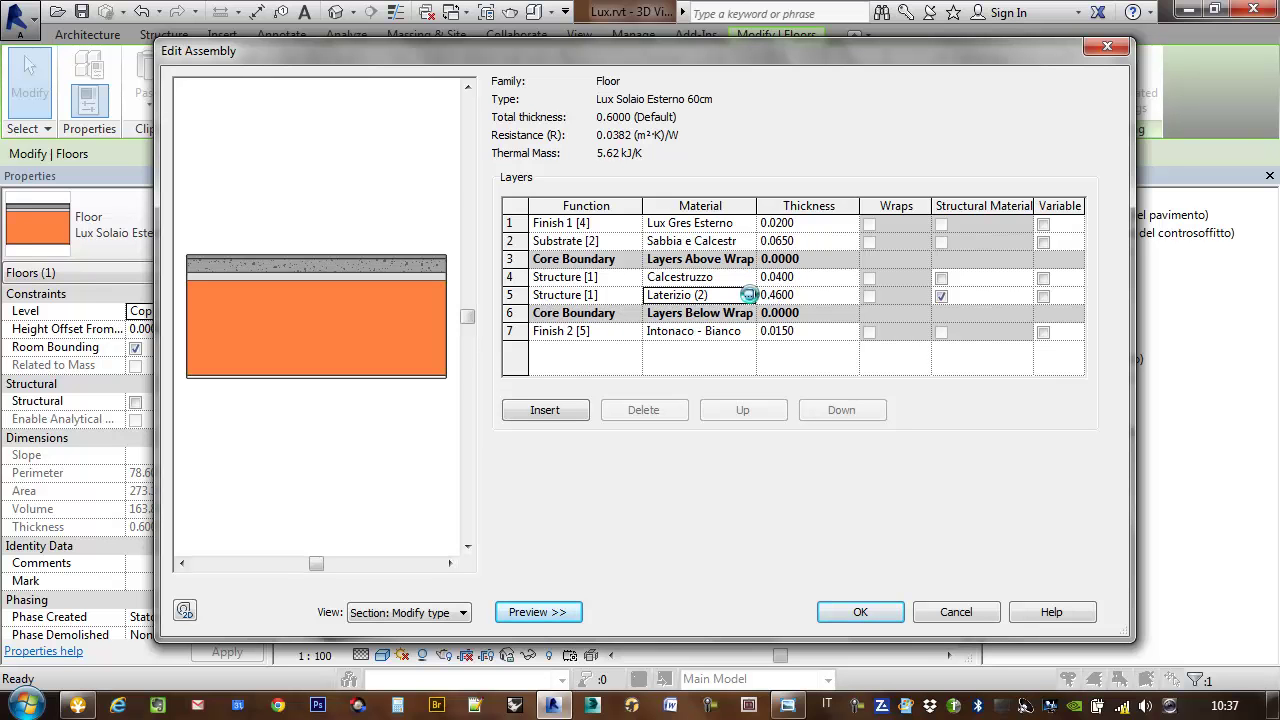
left_click(749, 296)
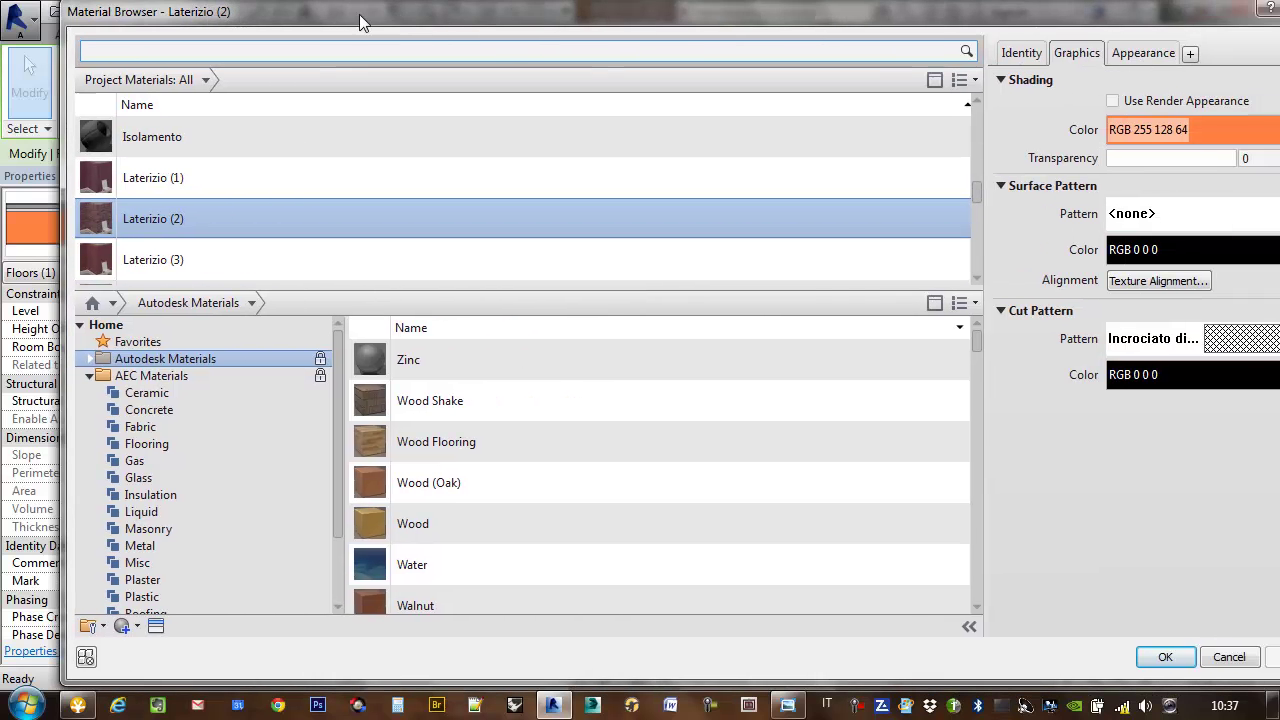
Set the Laterizio (2) shading colour to grey RGB 128 128 128 and confirm the dialogs.
left_click_drag(630, 25, 326, 25)
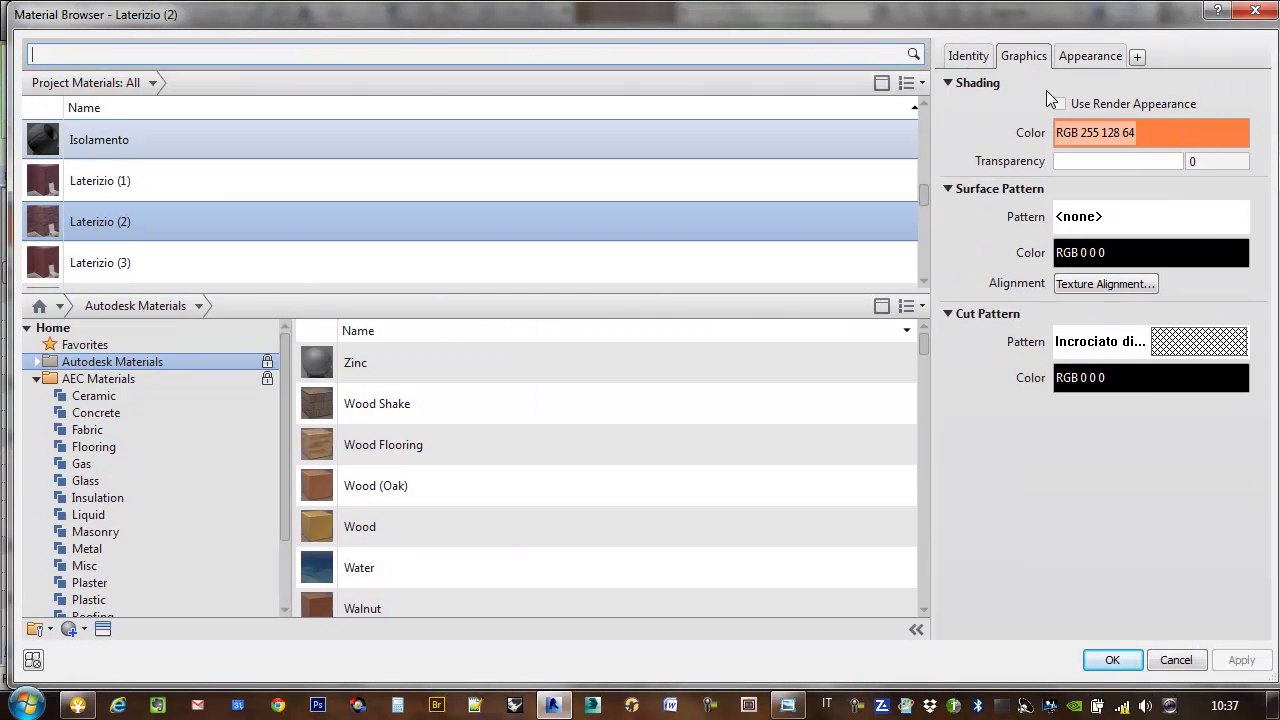
left_click(1218, 131)
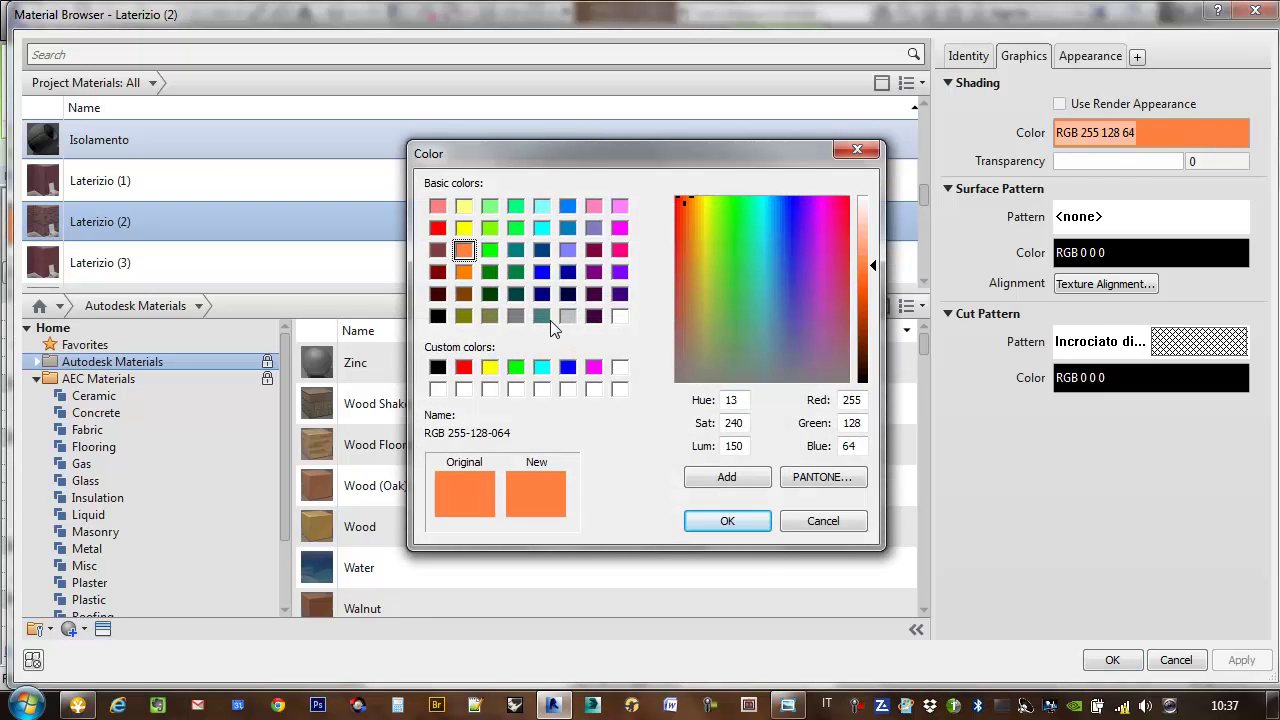
left_click(519, 315)
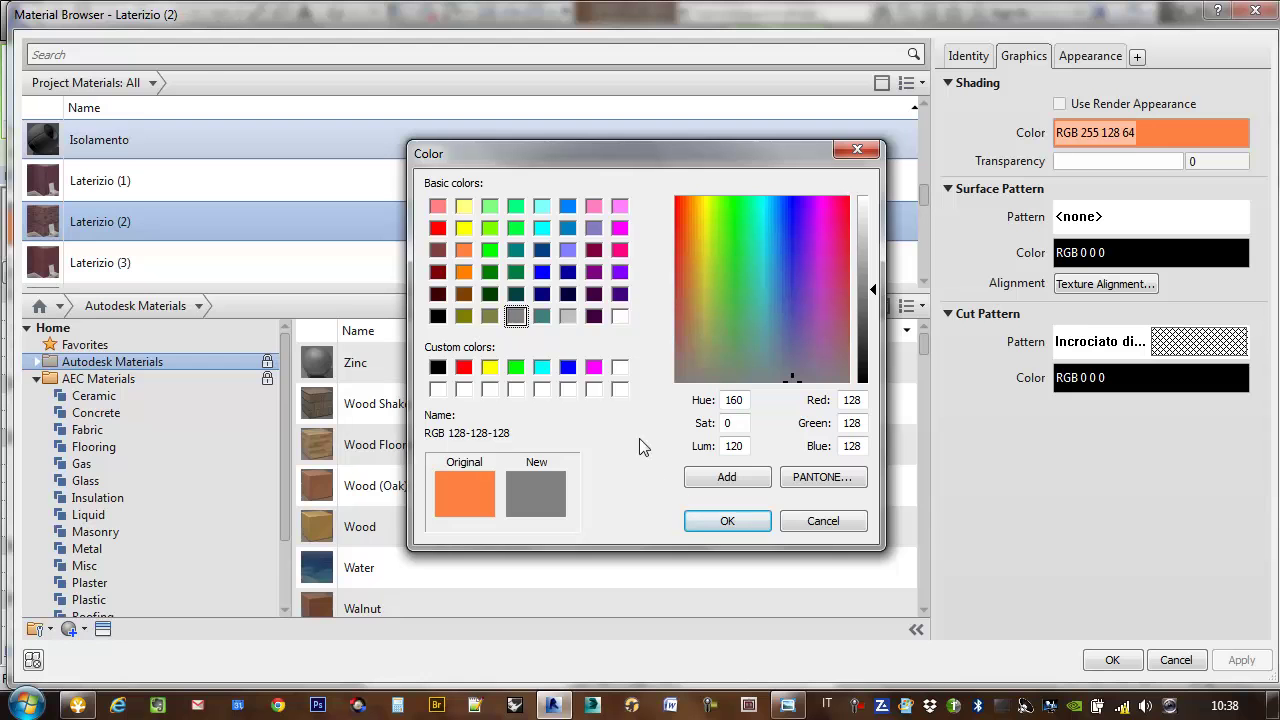
left_click(729, 521)
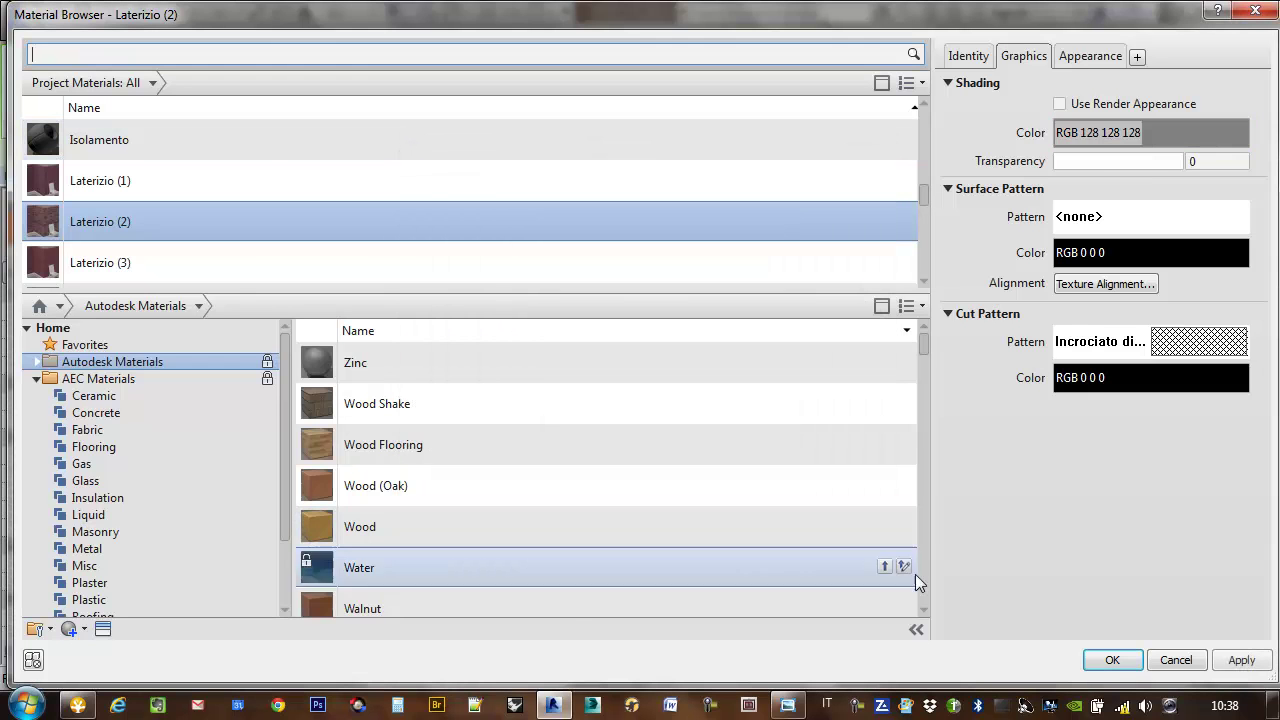
left_click(1213, 670)
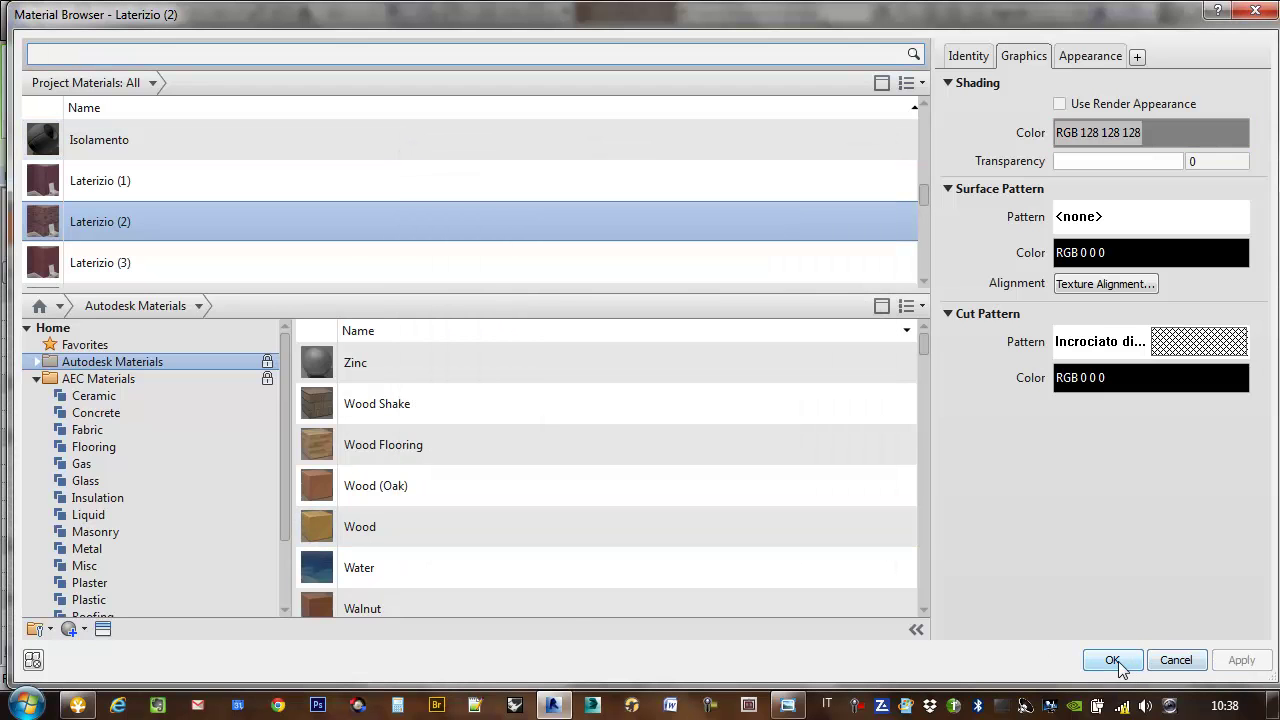
left_click(1120, 668)
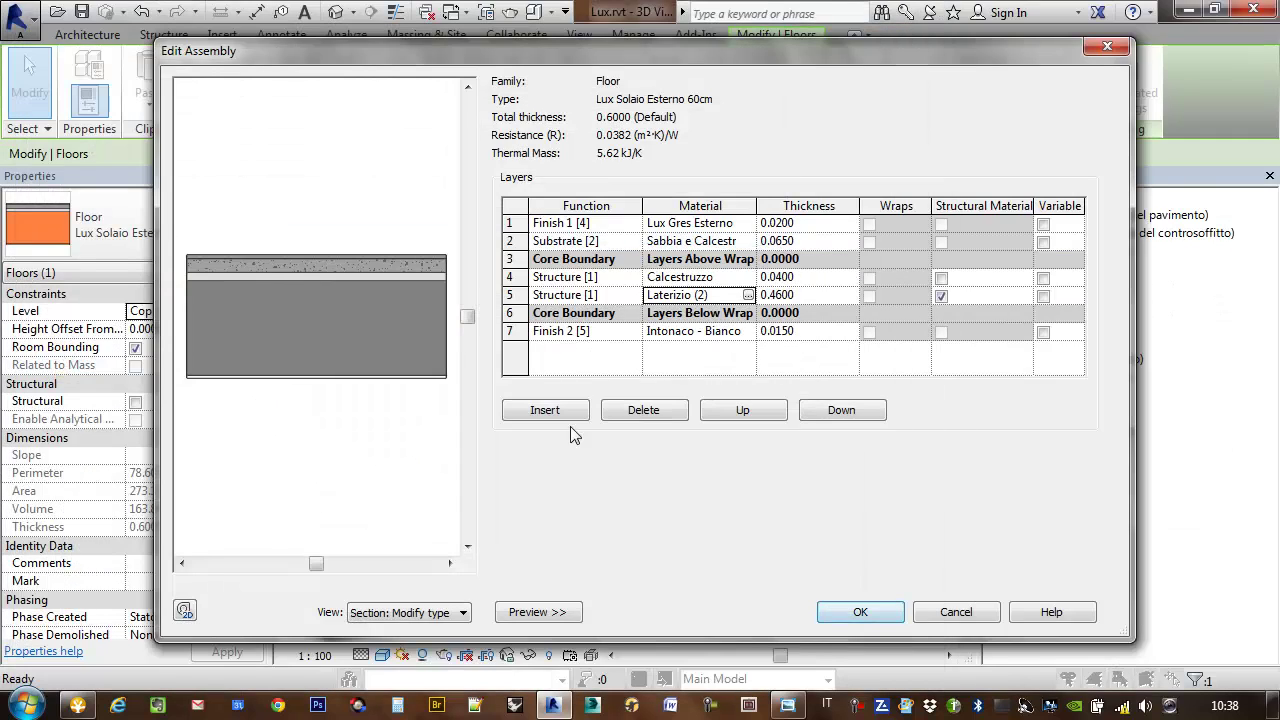
left_click(886, 614)
Close Type Properties, deselect, and orbit Sezione 3D to view the grey floor slabs.
left_click(886, 614)
left_click(848, 585)
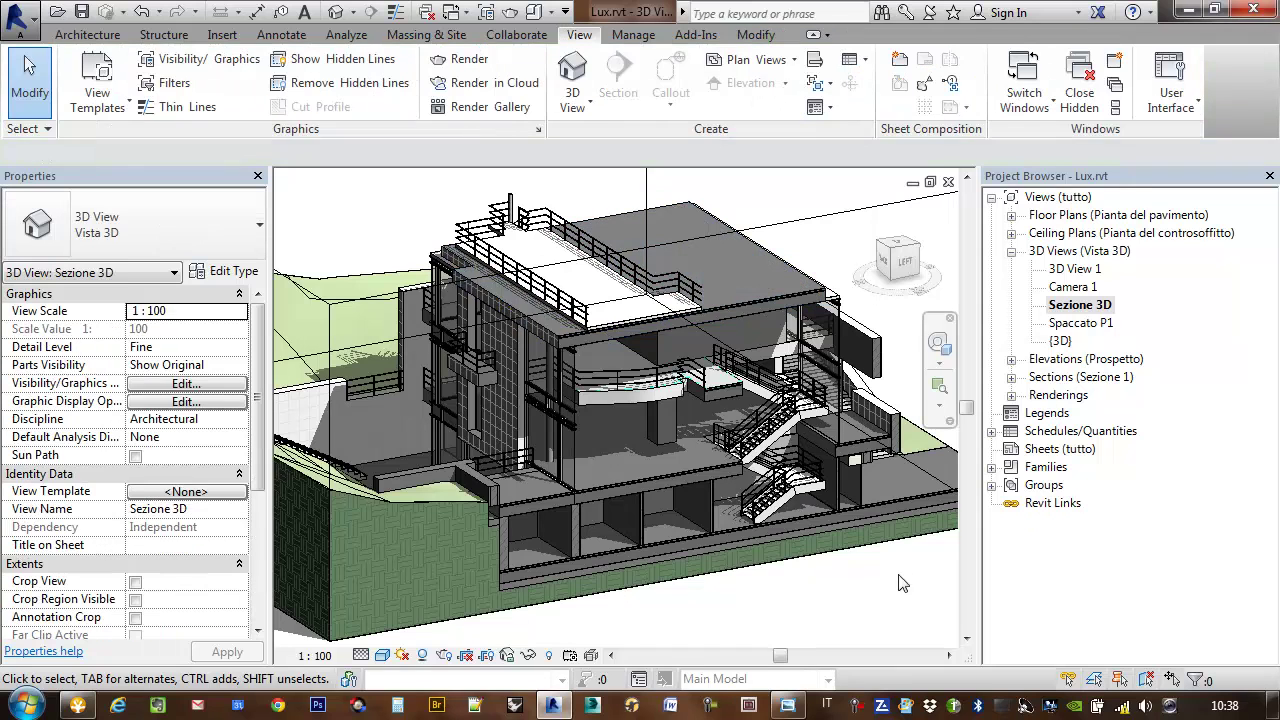
middle_click_drag(852, 590, 780, 375, "shift")
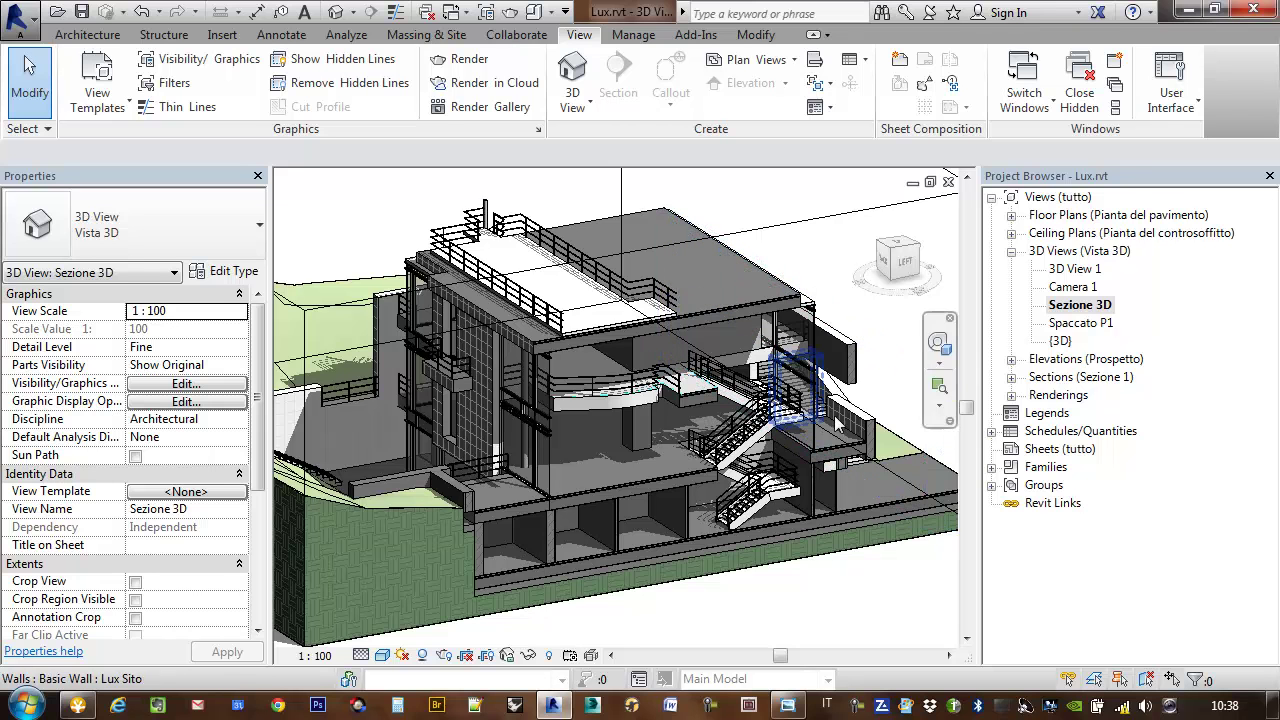
left_click(852, 252)
key("Escape")
mouse_move(836, 260)
middle_mouse_down("shift")
mouse_move(818, 296)
mouse_move(858, 356)
mouse_move(379, 648)
middle_mouse_up("shift")
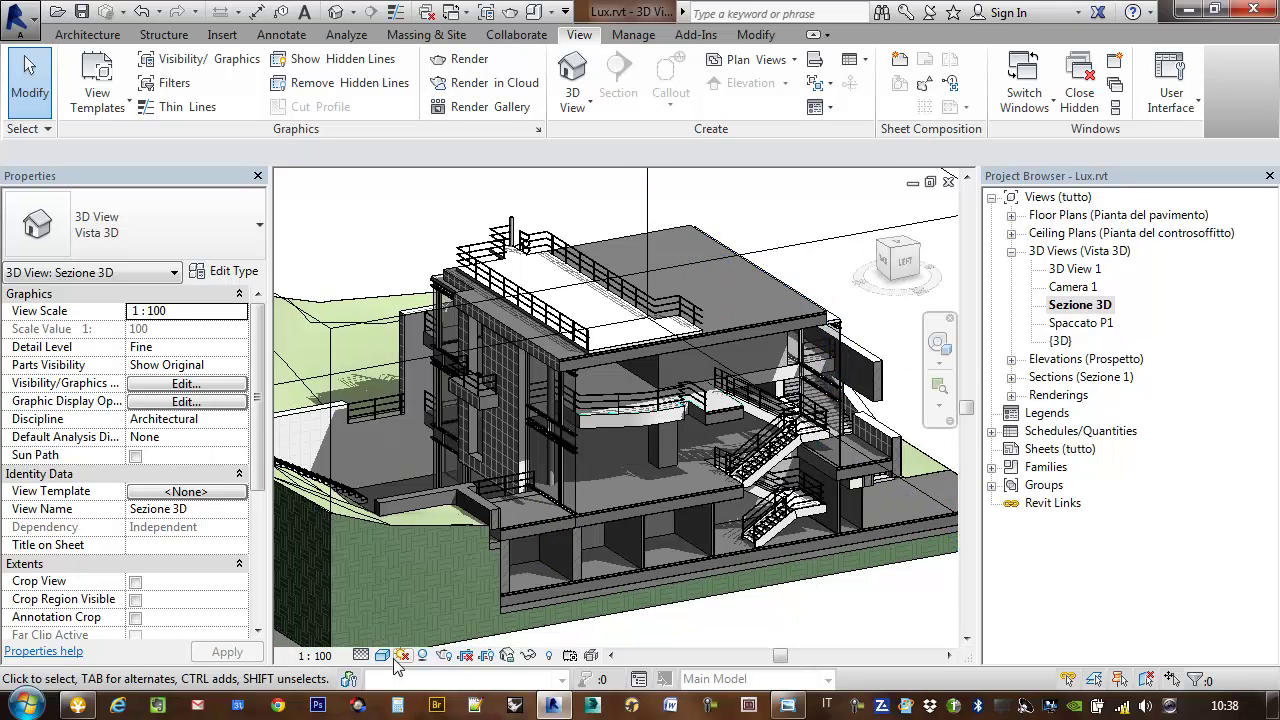
Switch the Sezione 3D visual style to Ray Trace and dismiss the not-saved reminder.
left_click(383, 655)
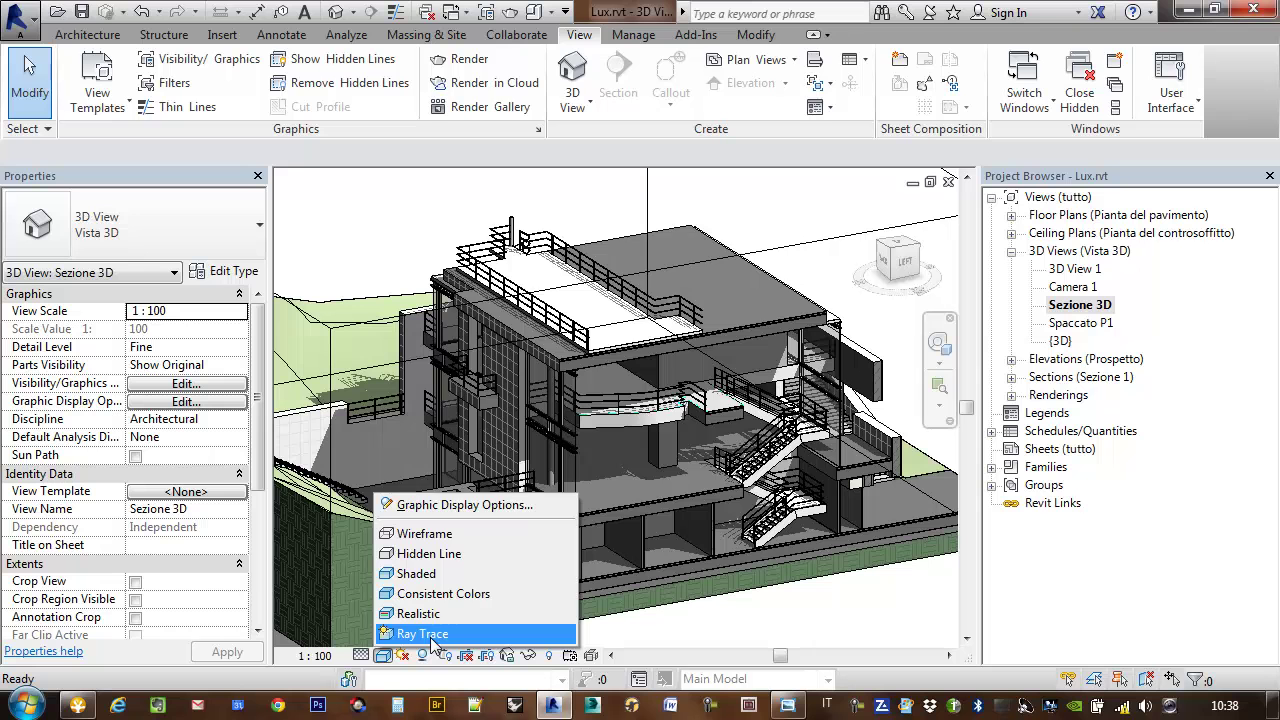
left_click(433, 633)
left_click(529, 306)
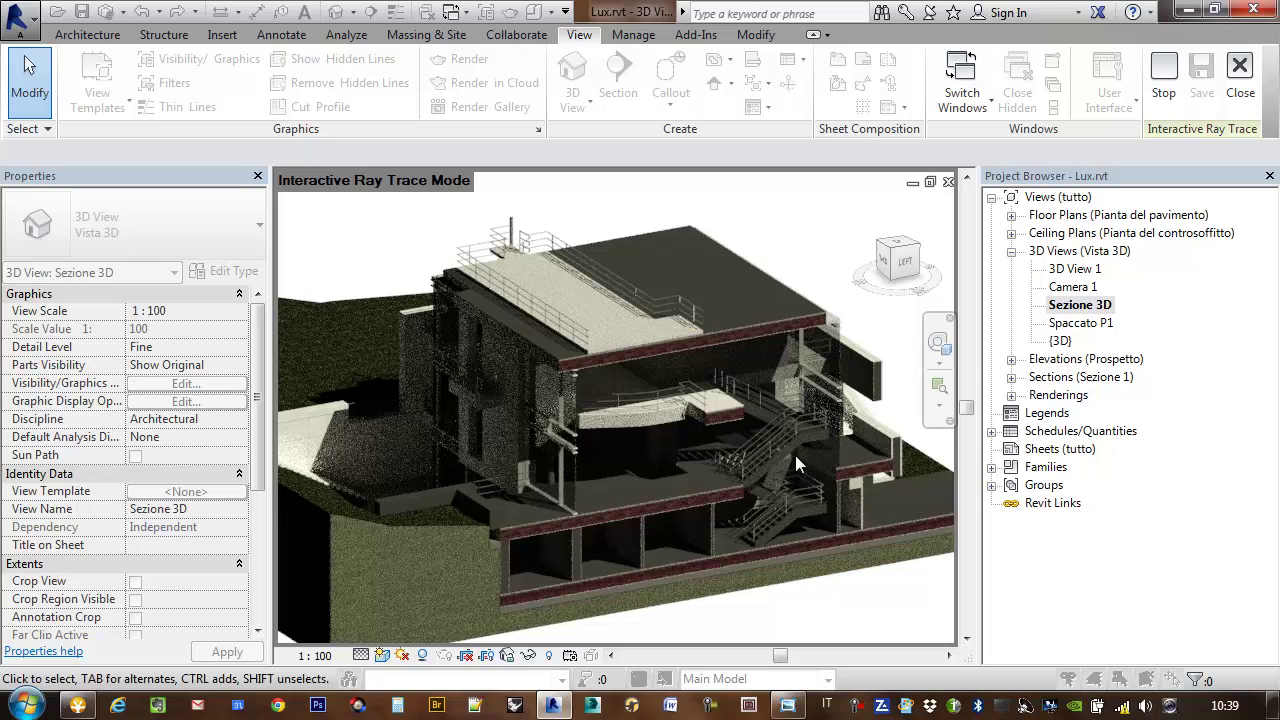
Zoom in and pan the ray-traced cutaway toward the sliced floors and staircase.
scroll(790, 460, "up", 2)
middle_click_drag(770, 461, 866, 486)
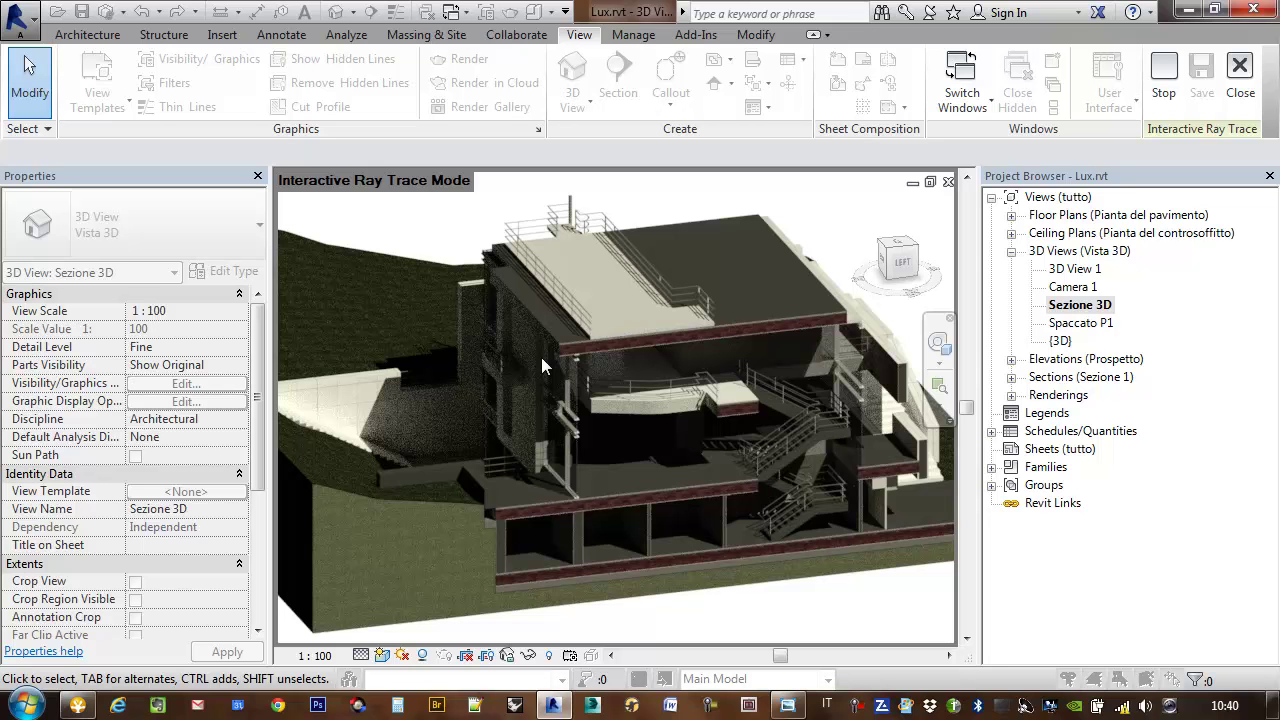
Orbit the ray-traced house to see another side, then exit Interactive Ray Trace.
middle_click_drag(482, 445, 579, 469, "shift")
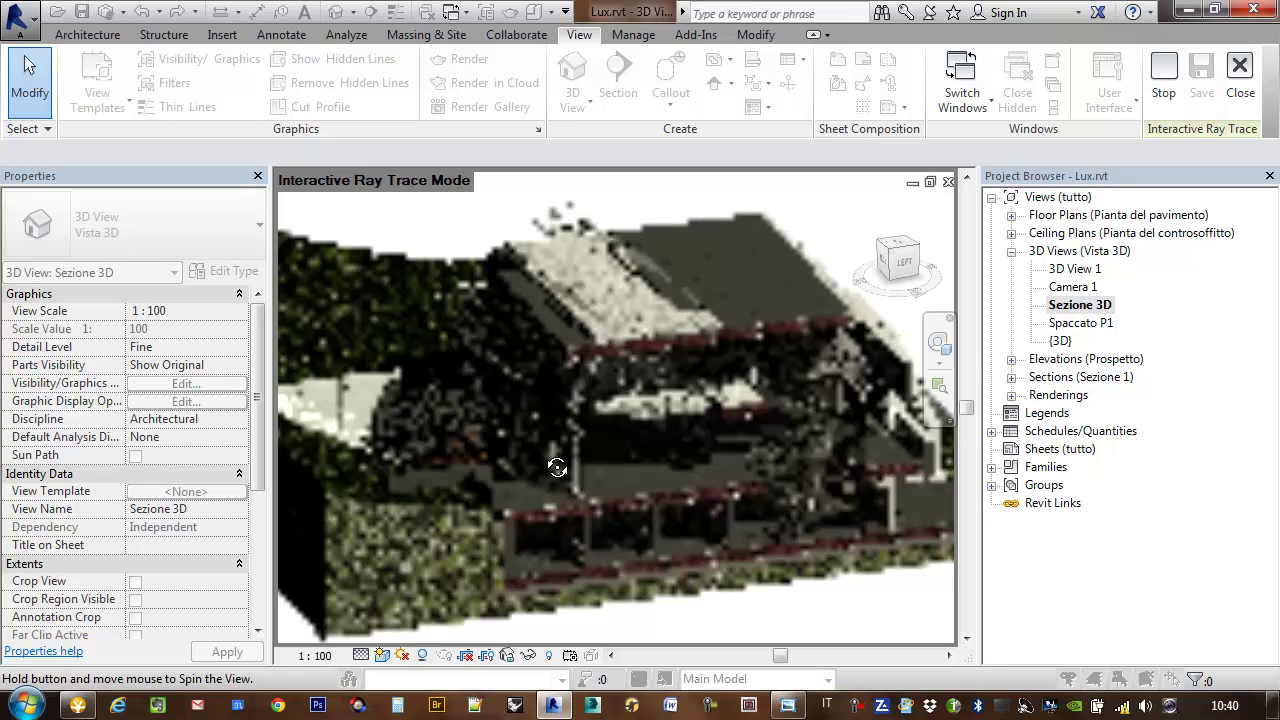
middle_click_drag(711, 445, 603, 453, "shift")
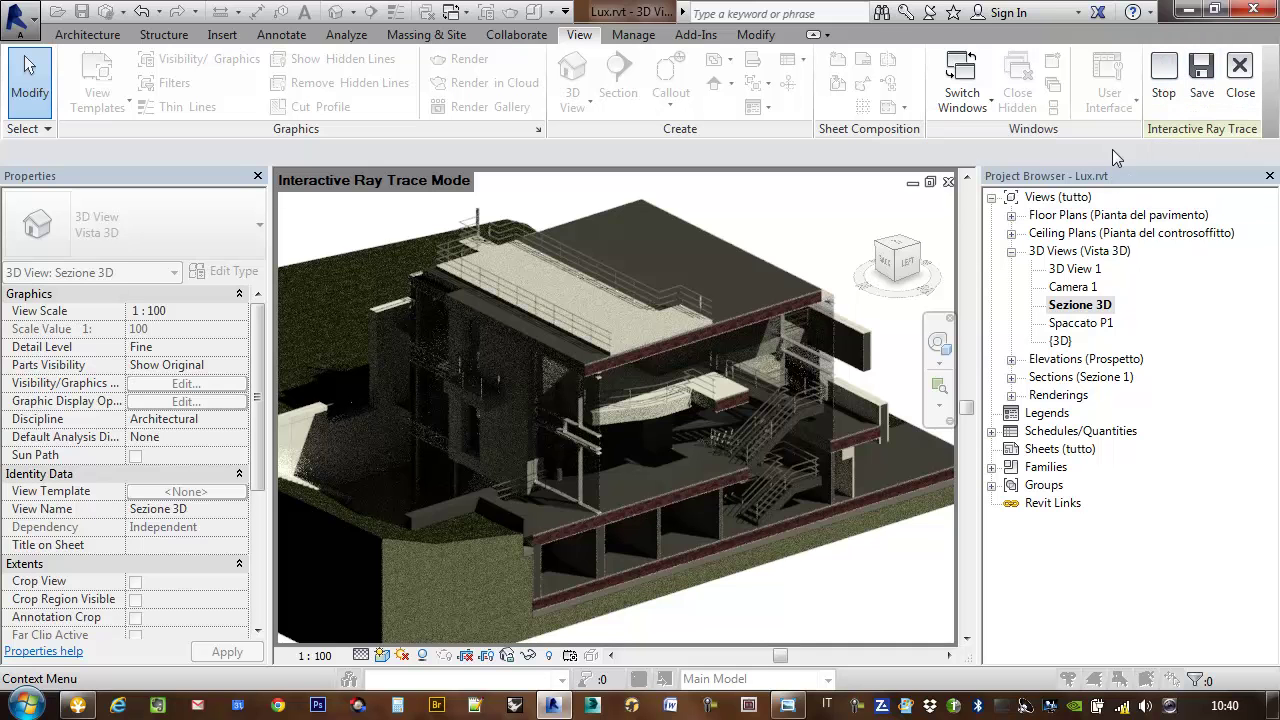
left_click(1241, 80)
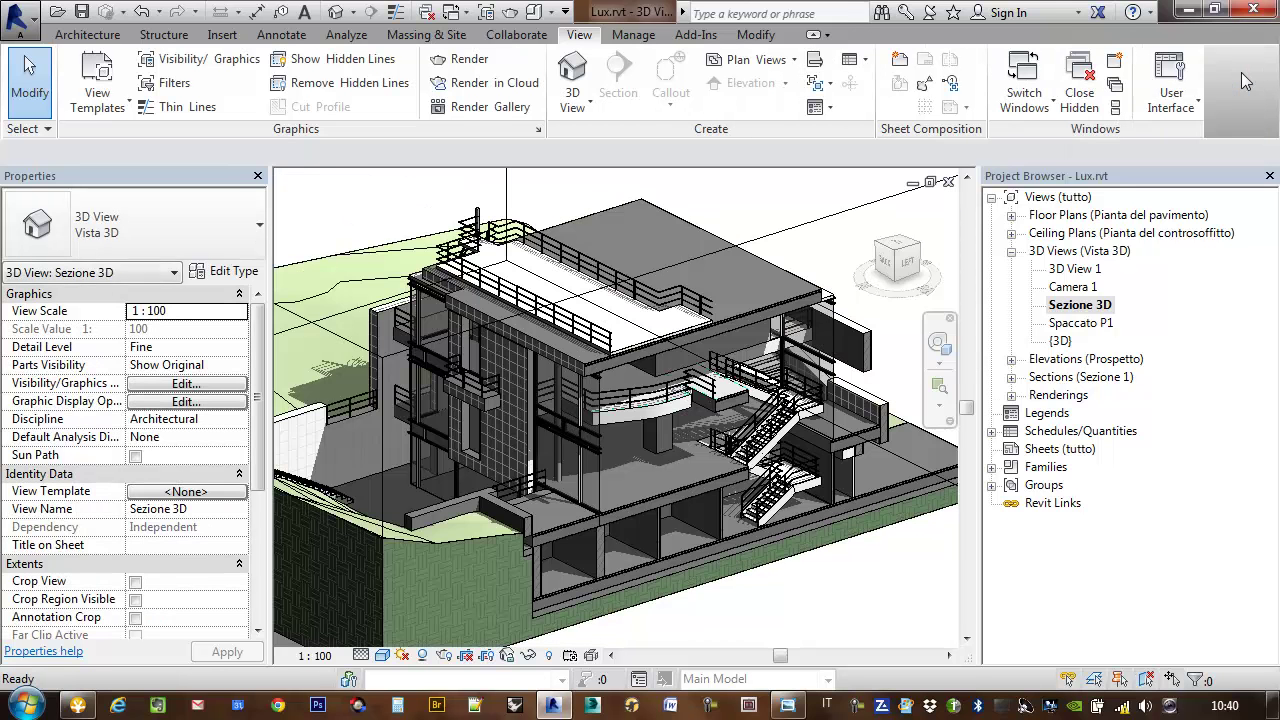
mouse_move(782, 298)
middle_mouse_down()
mouse_move(786, 318)
mouse_move(751, 343)
mouse_move(757, 322)
middle_mouse_up()
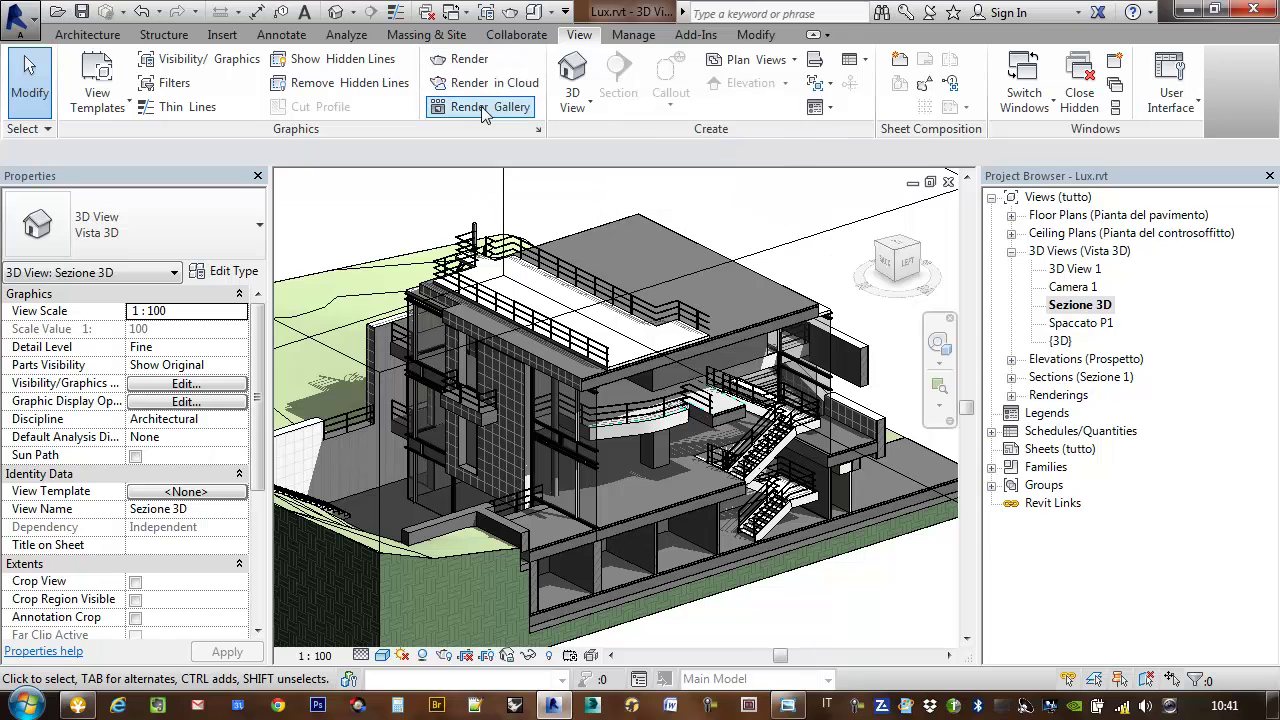
Open the Rendering dialog, zoom out, and try region-only rendering before turning it back off.
left_click(463, 58)
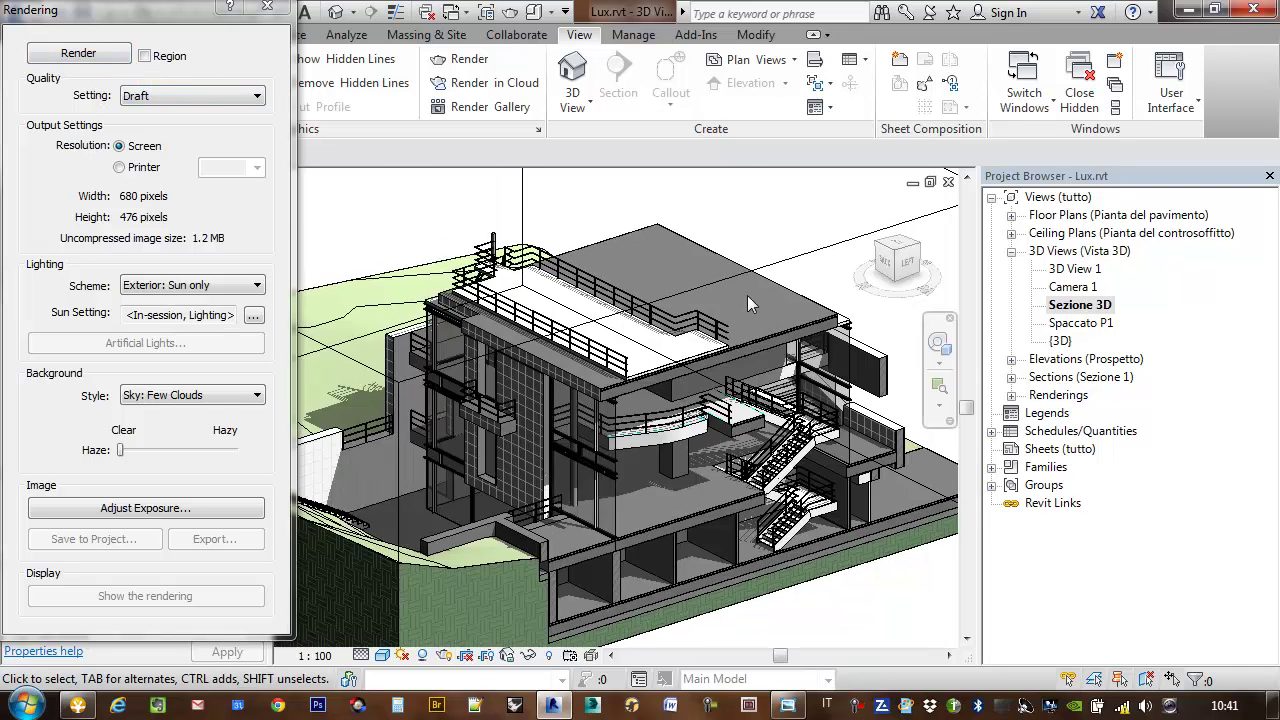
scroll(747, 292, "down", 4)
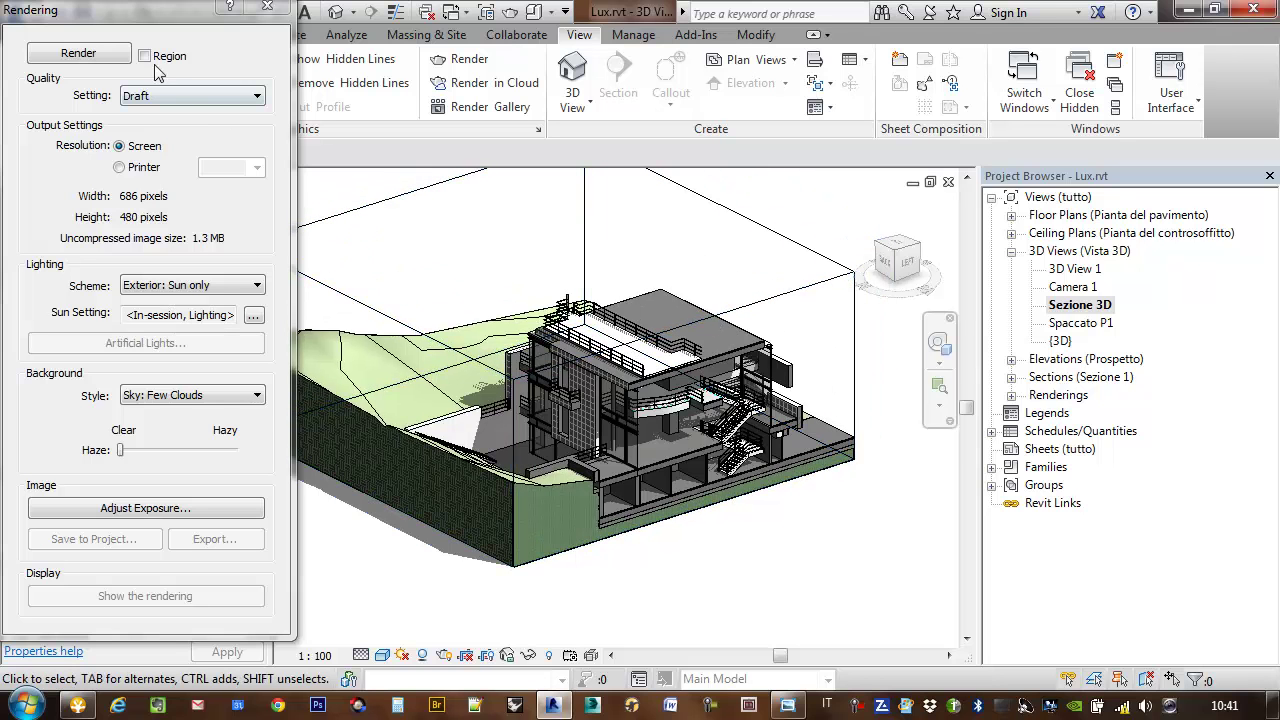
left_click(148, 57)
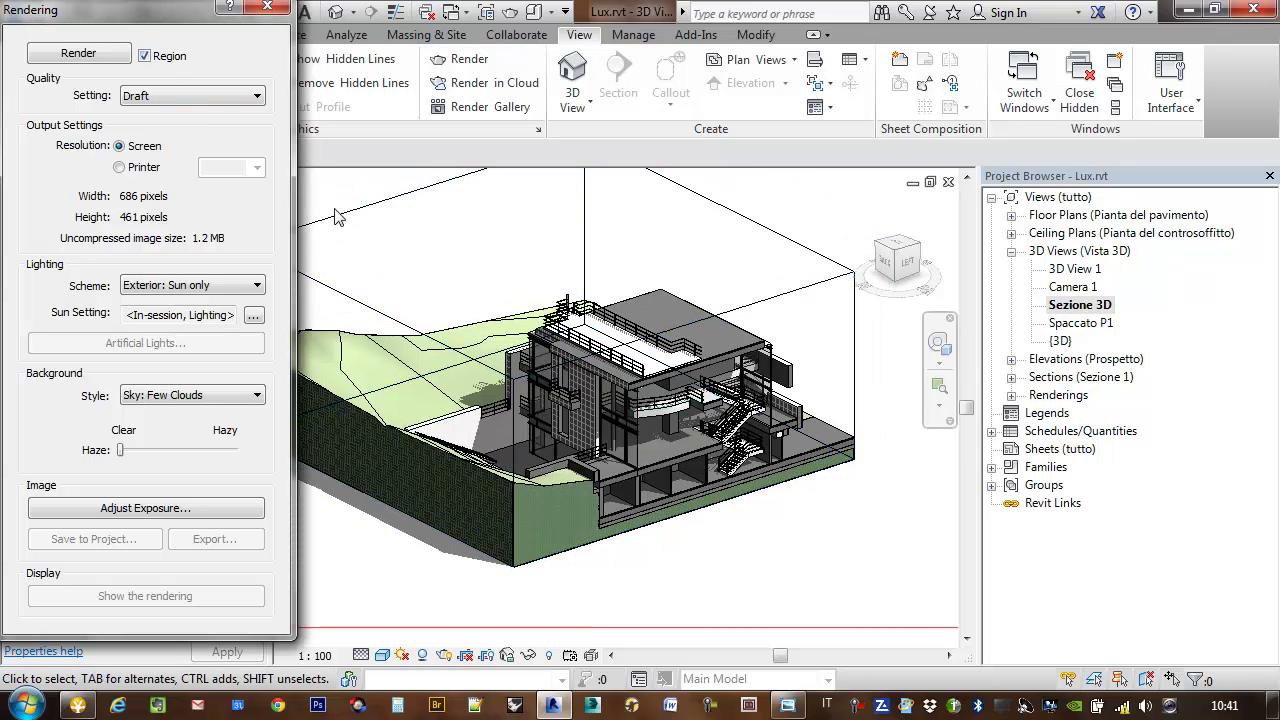
left_click_drag(377, 222, 815, 560)
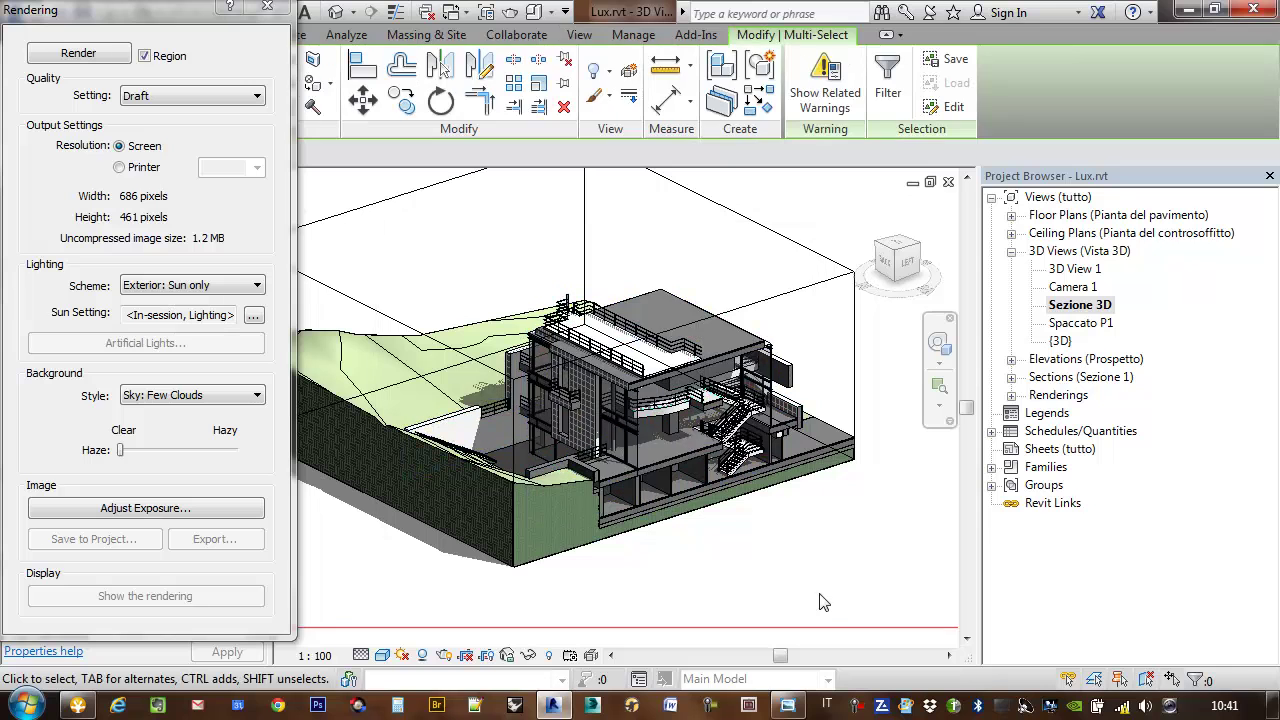
left_click(820, 568)
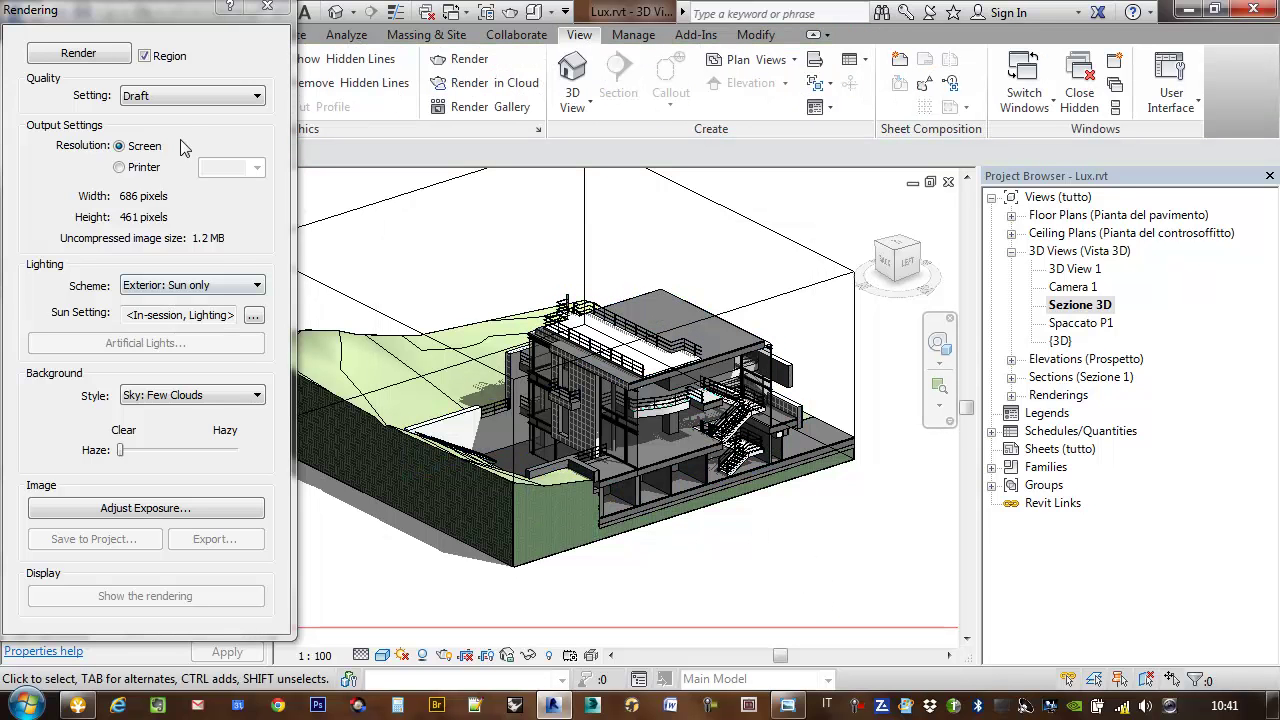
left_click(148, 57)
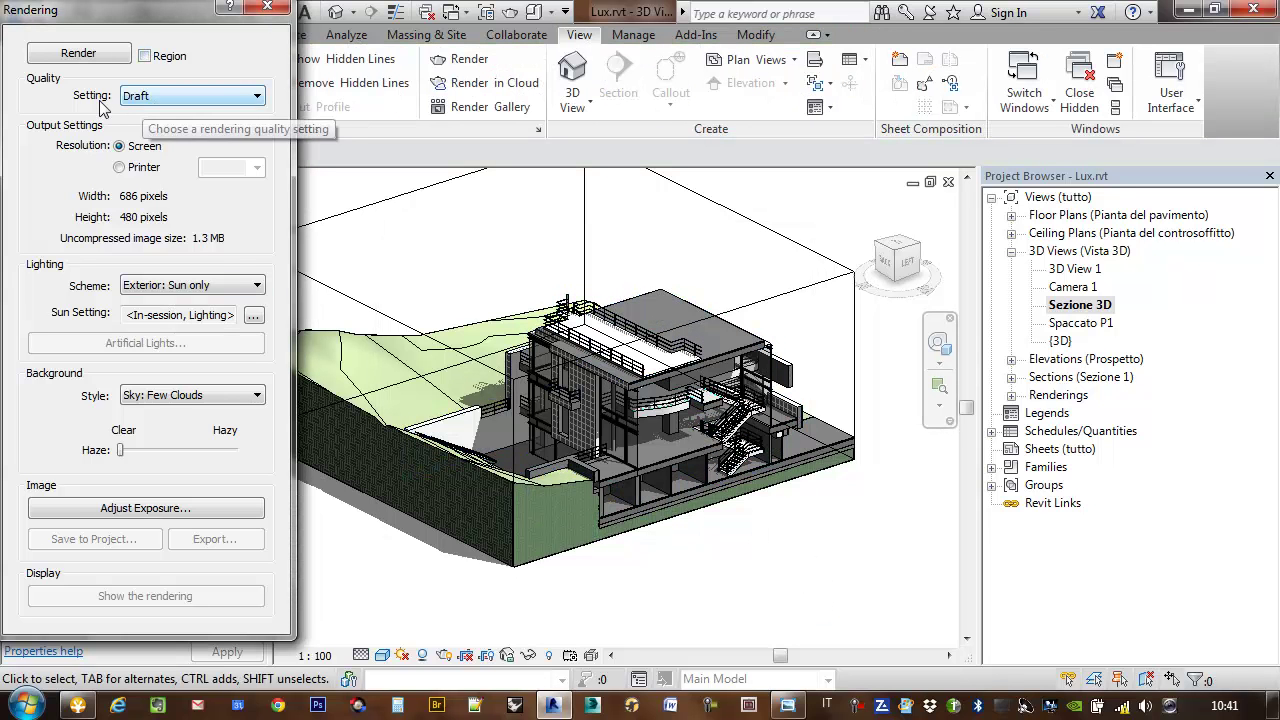
Set the render Quality Setting to Low.
left_click(199, 104)
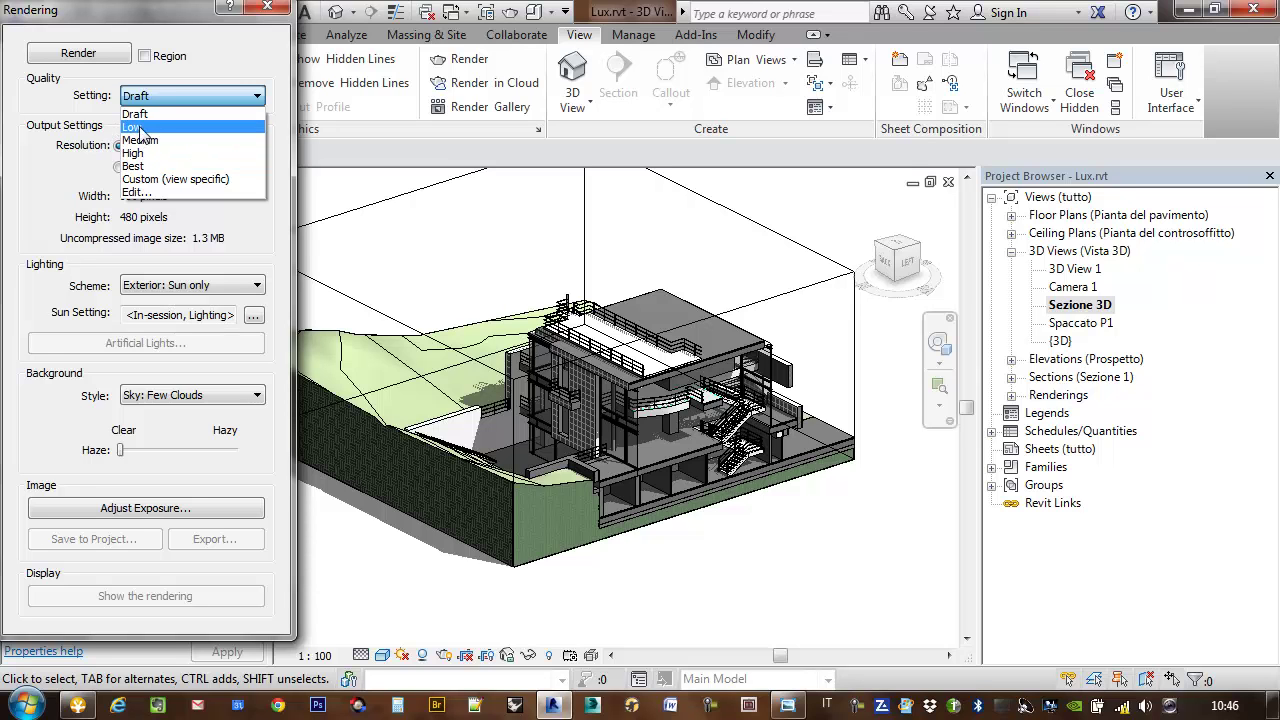
left_click(141, 128)
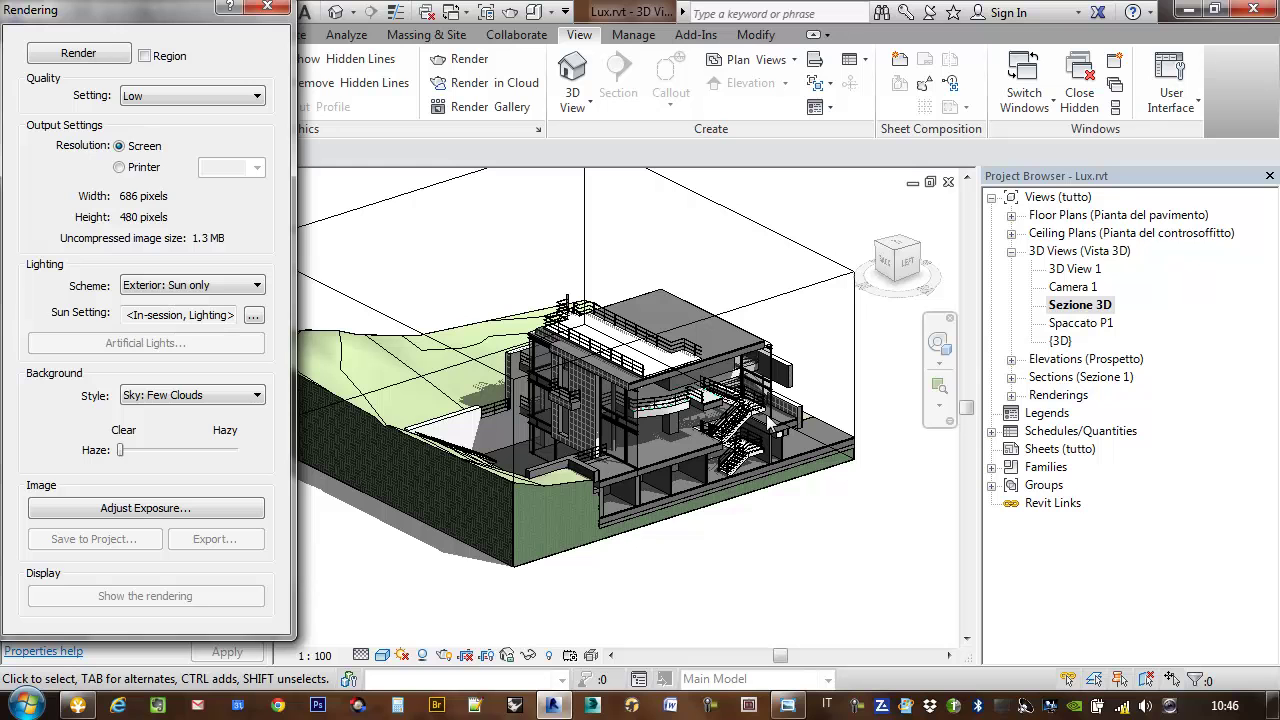
middle_click_drag(840, 378, 808, 380)
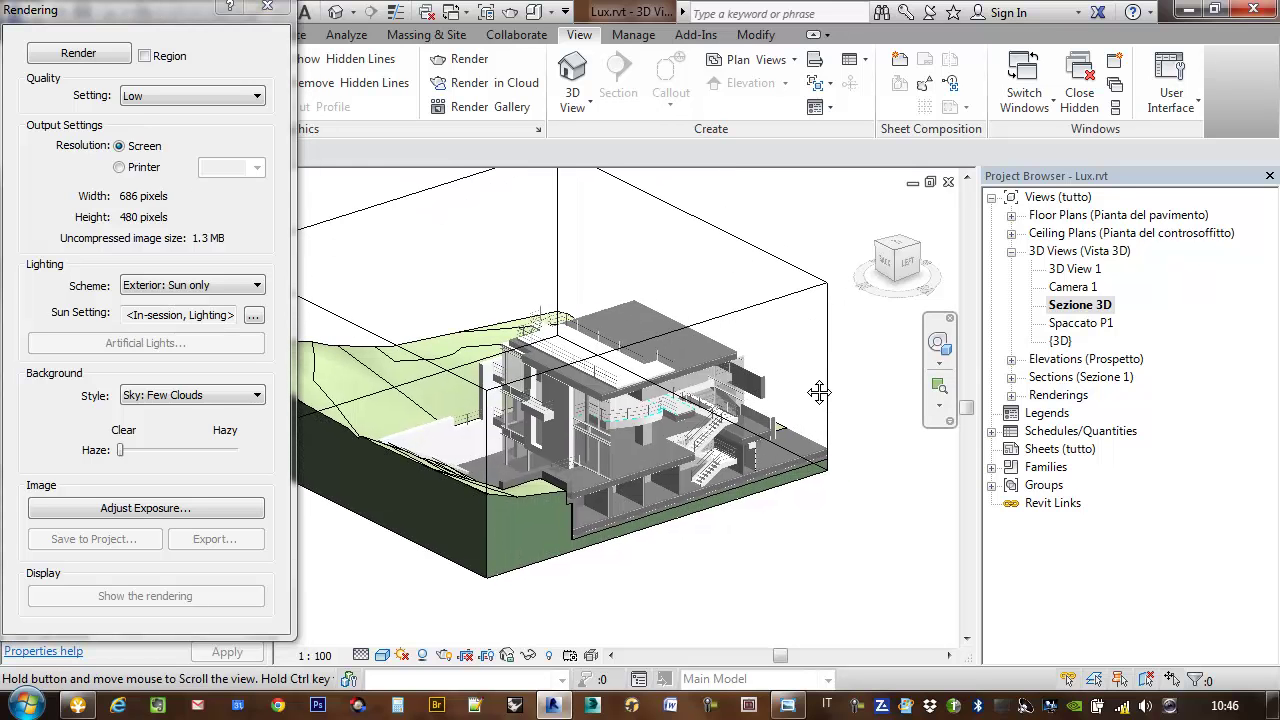
scroll(730, 402, "up", 1)
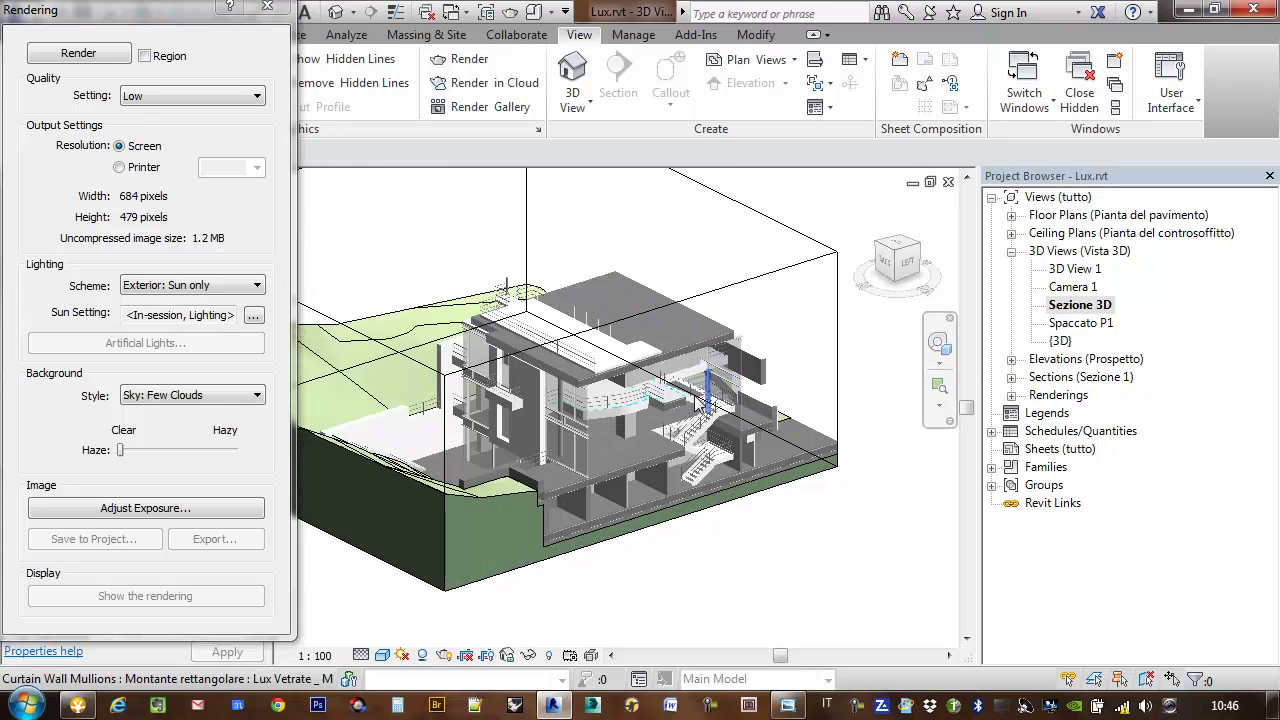
middle_click_drag(730, 402, 752, 380)
scroll(760, 405, "up", 1)
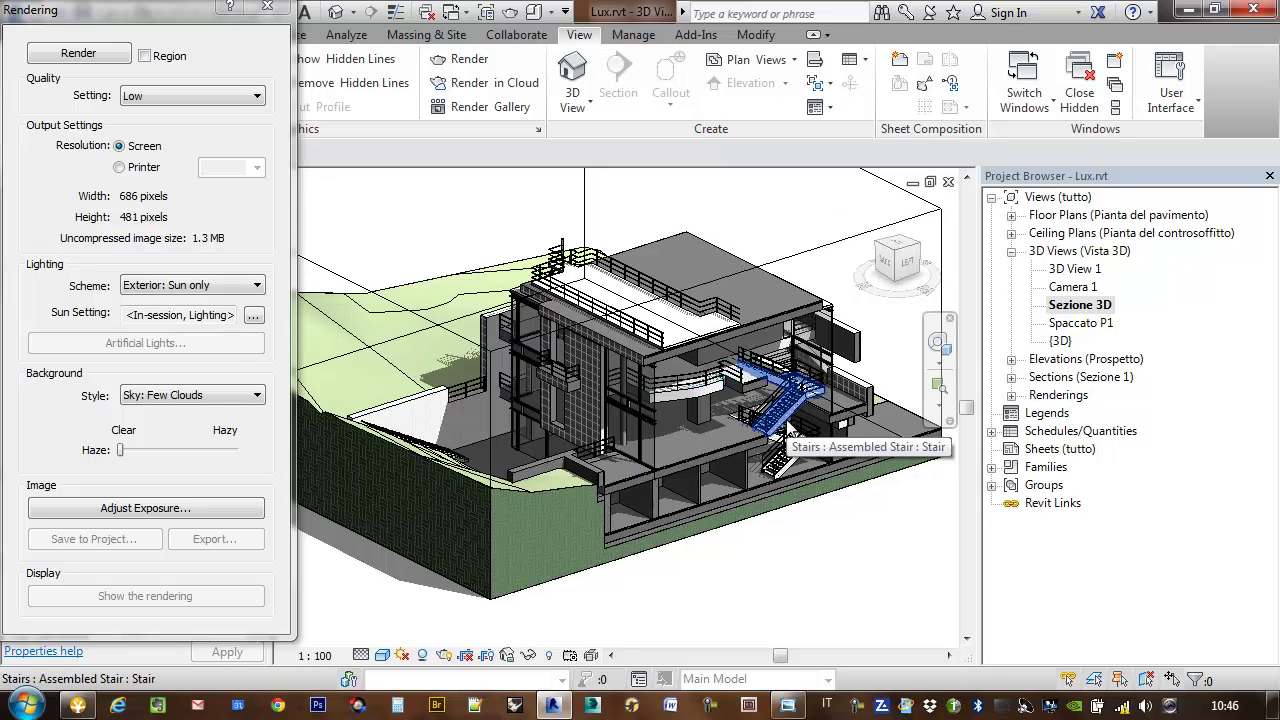
left_click(235, 96)
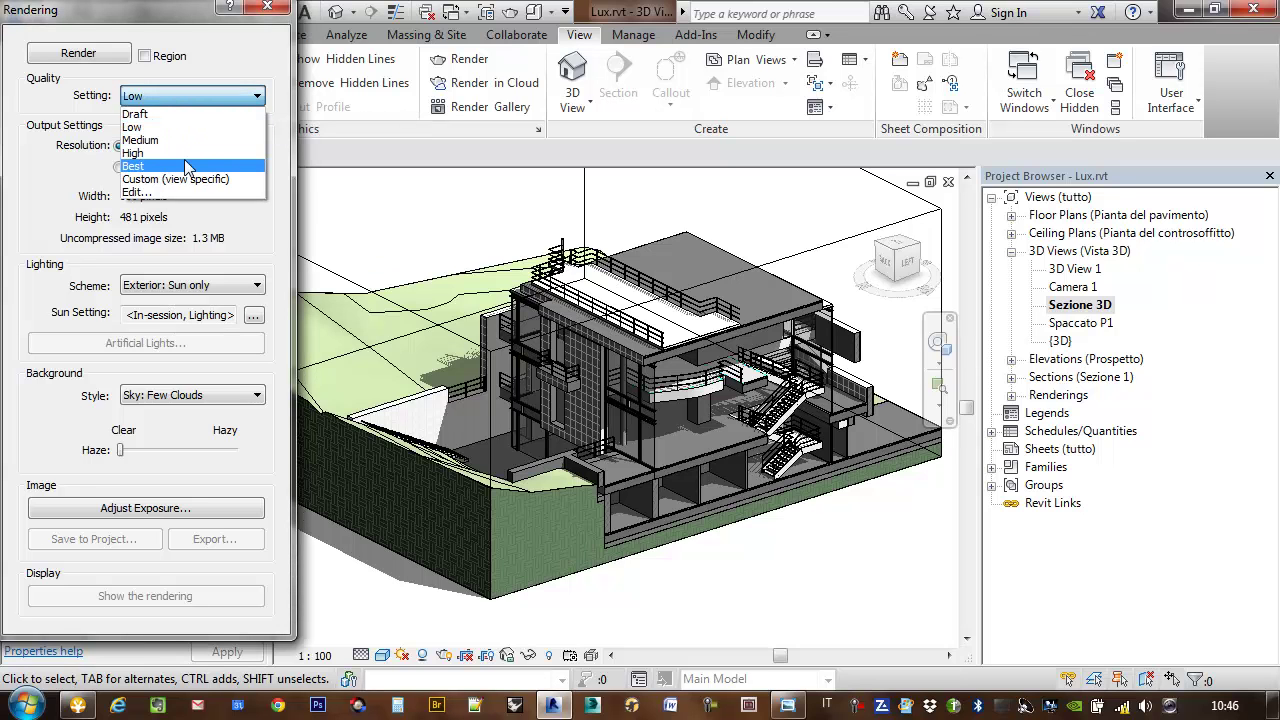
left_click(177, 40)
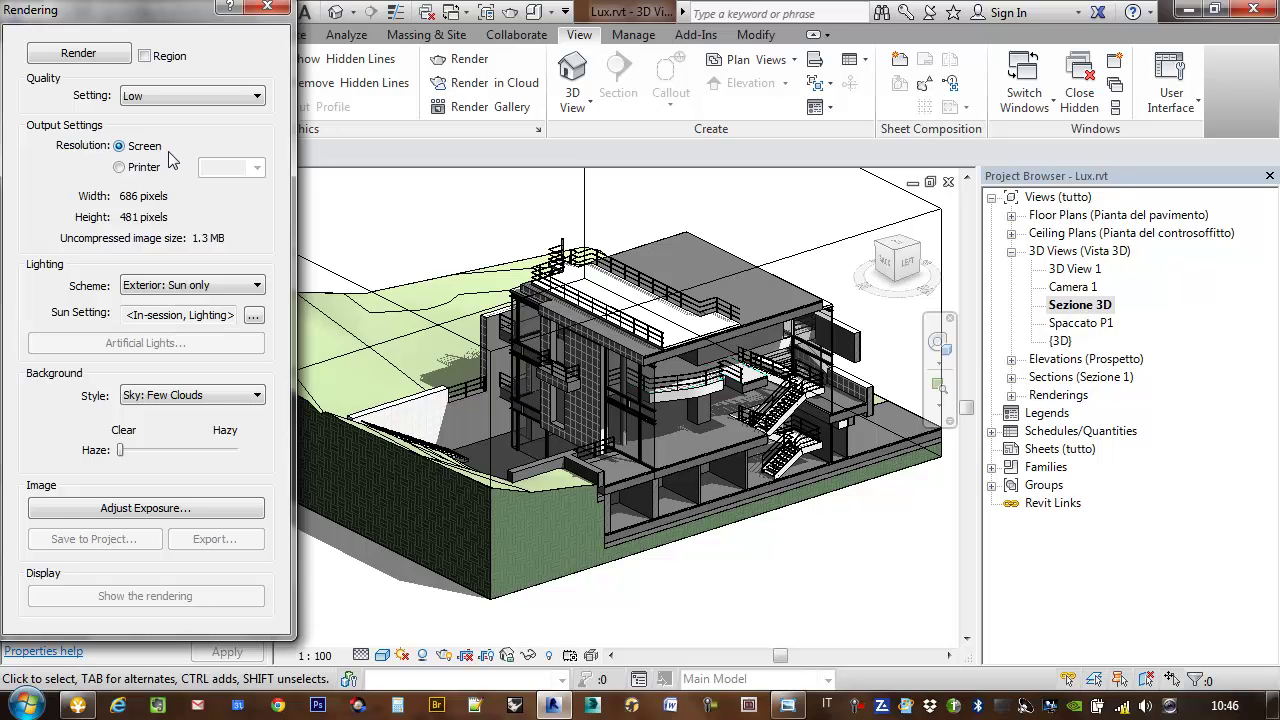
mouse_move(430, 245)
middle_mouse_down()
mouse_move(436, 255)
mouse_move(350, 275)
middle_mouse_up()
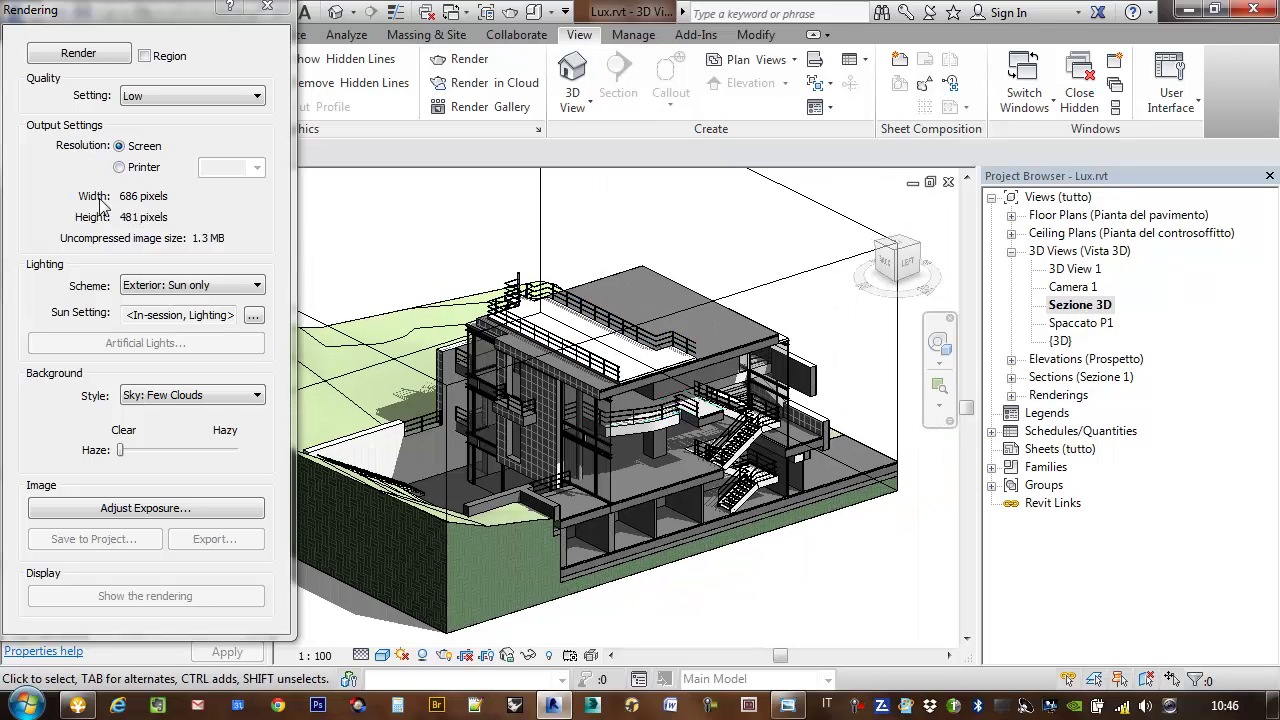
mouse_move(150, 12)
left_mouse_down()
mouse_move(780, 121)
mouse_move(1036, 13)
left_mouse_up()
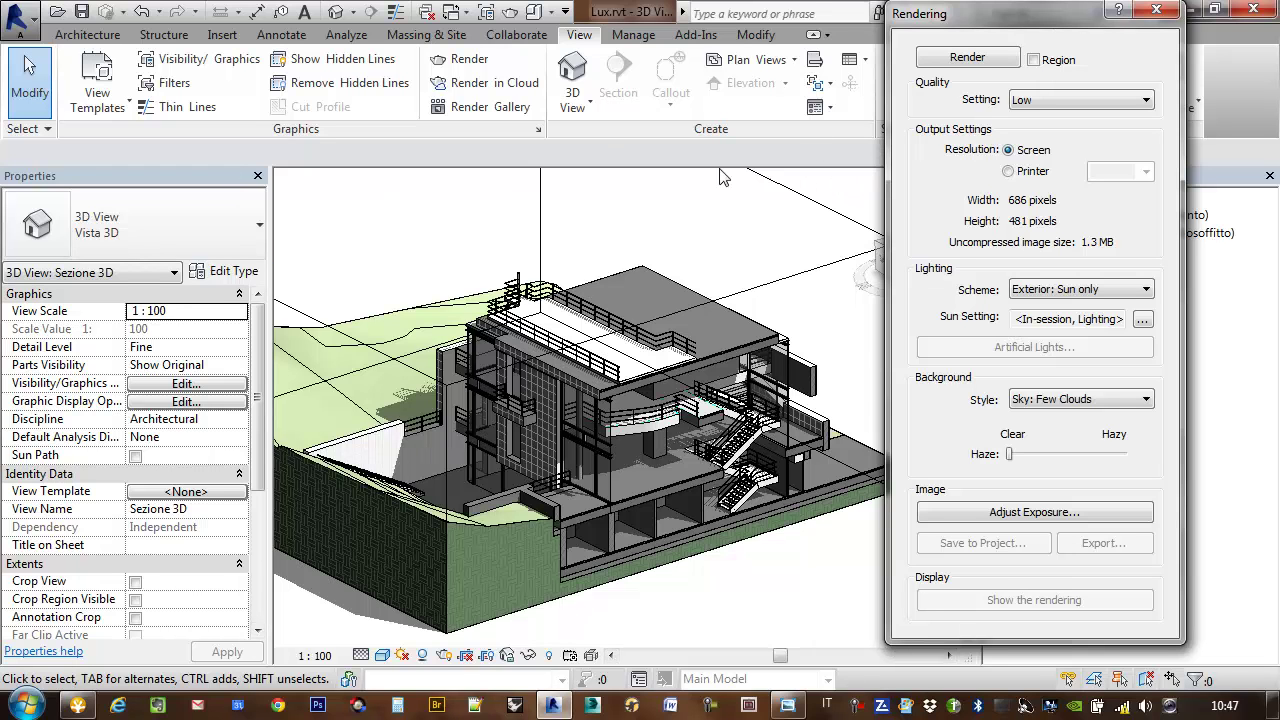
mouse_move(1100, 13)
left_mouse_down()
mouse_move(1076, 300)
mouse_move(1100, 438)
left_mouse_up()
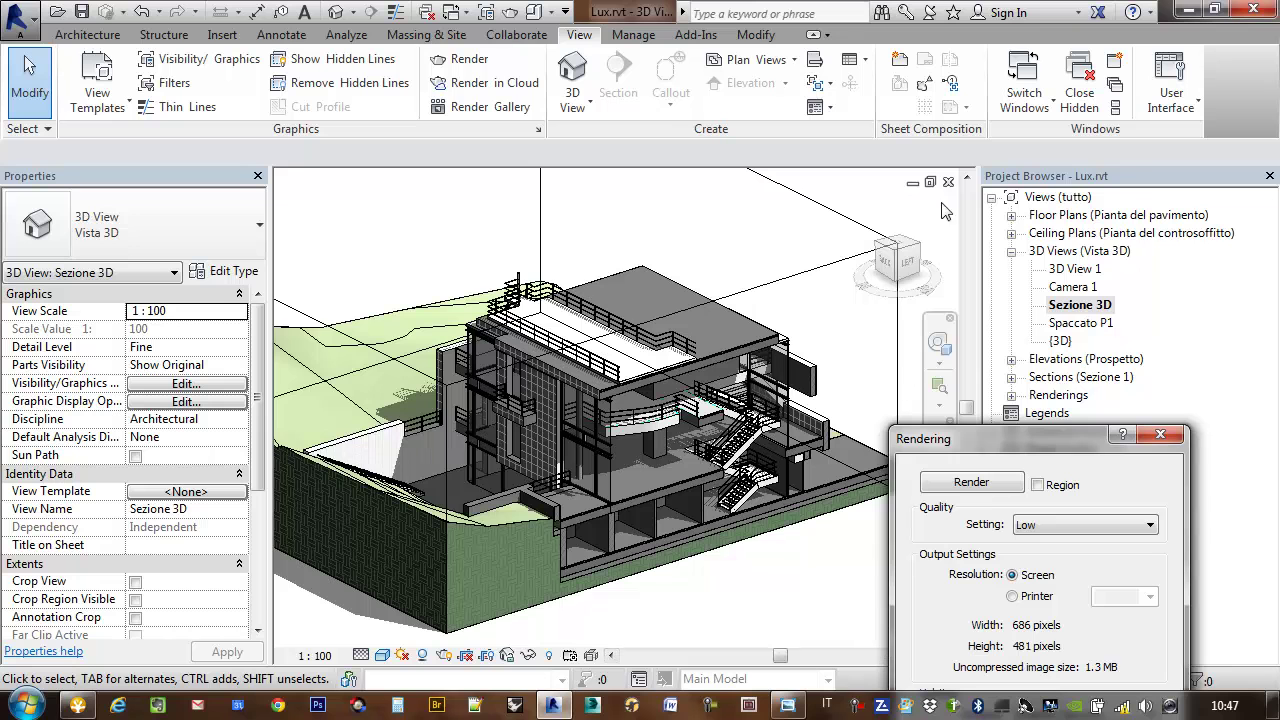
mouse_move(987, 441)
left_mouse_down()
mouse_move(1038, 167)
mouse_move(1082, 20)
left_mouse_up()
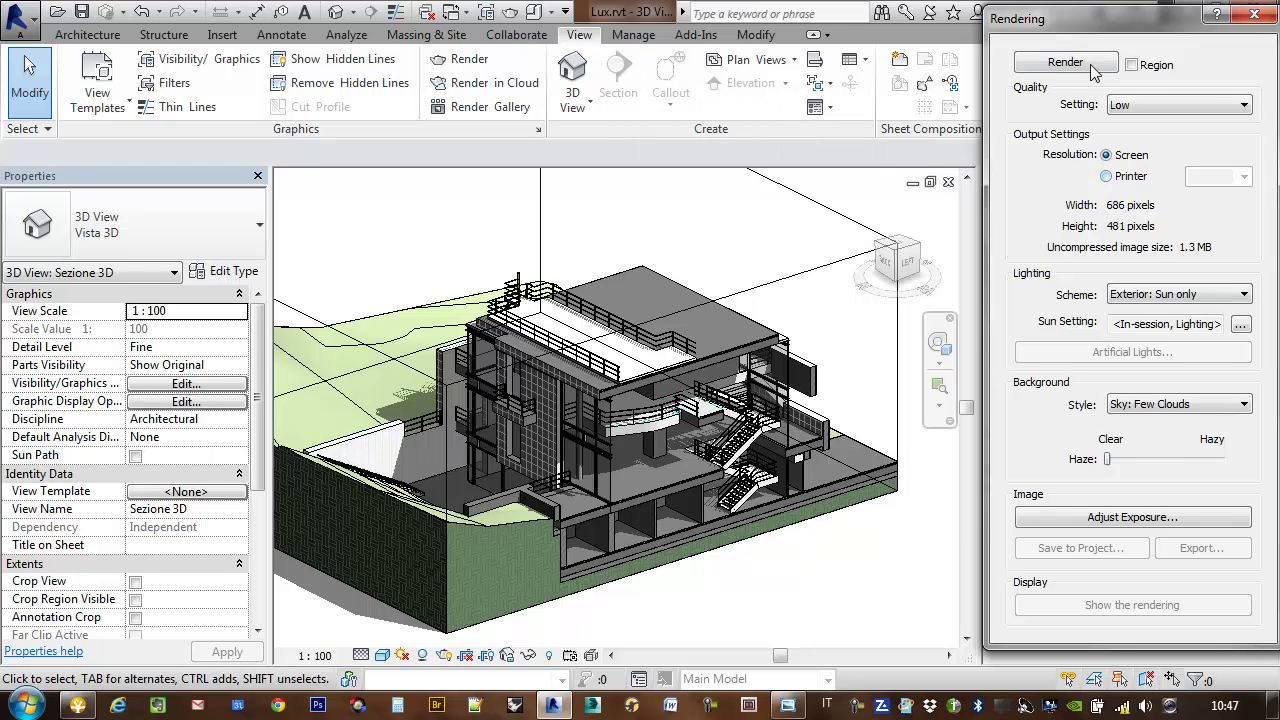
mouse_move(1090, 30)
left_mouse_down()
mouse_move(965, 28)
mouse_move(964, 39)
left_mouse_up()
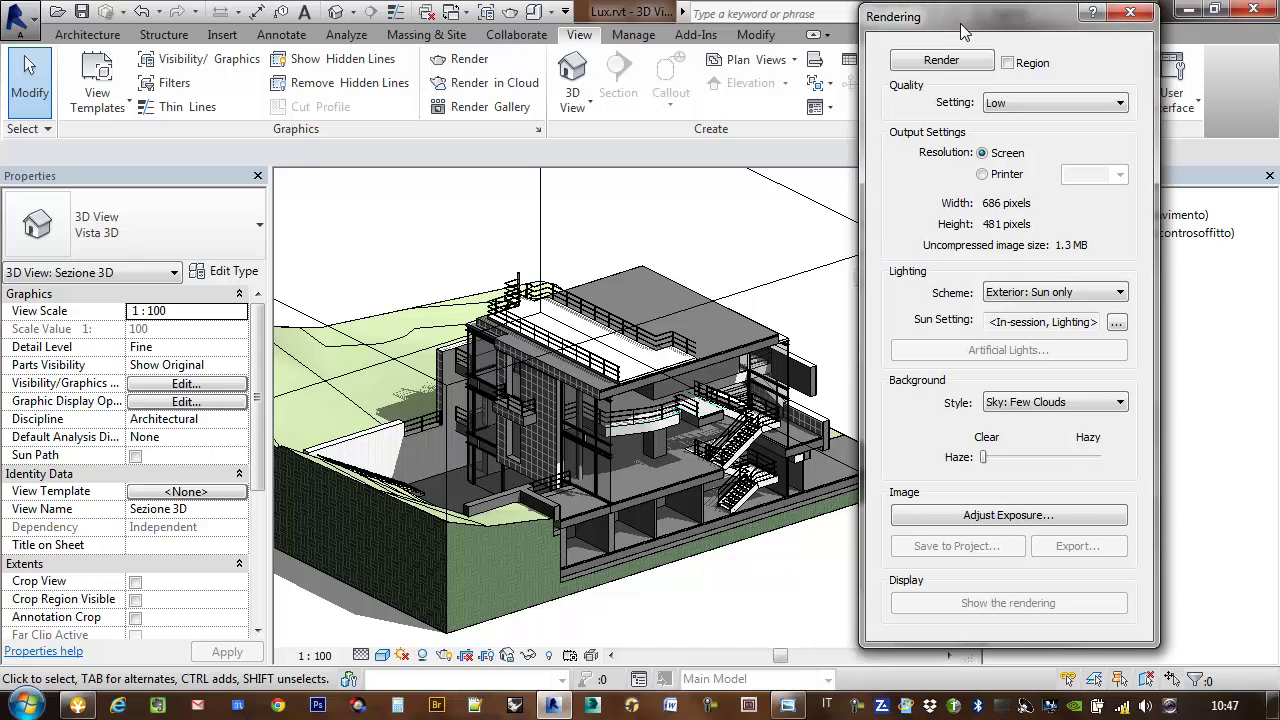
Switch render output to Printer resolution at 150 DPI (3887 × 2482 px, 36.8 MB).
left_click(984, 183)
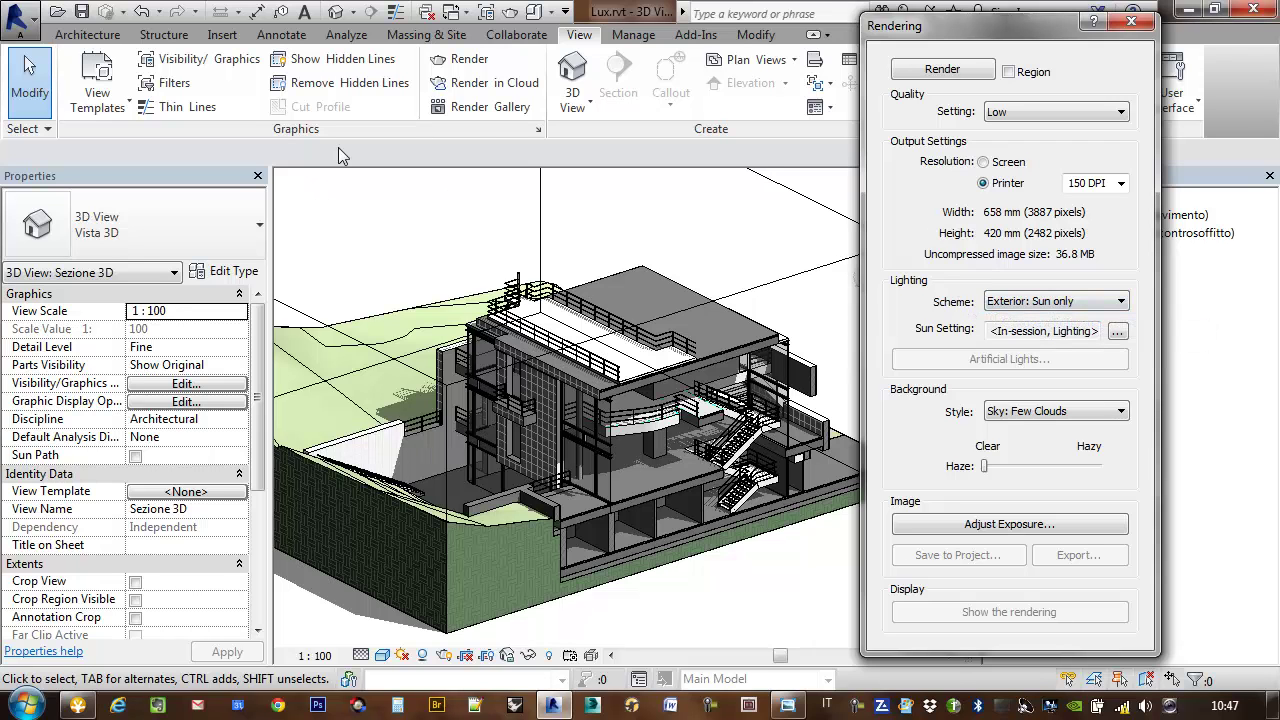
mouse_move(913, 35)
left_mouse_down()
mouse_move(1061, 48)
mouse_move(723, 45)
left_mouse_up()
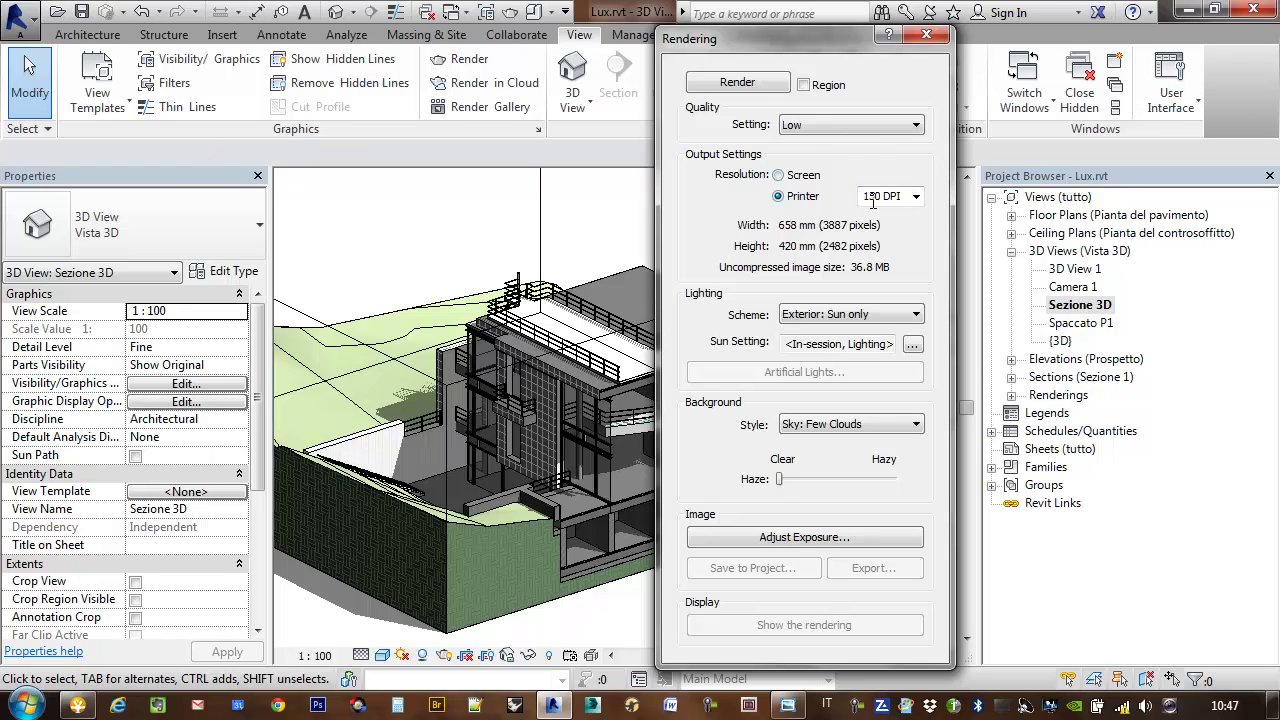
left_click(918, 197)
left_click(919, 198)
left_click(921, 199)
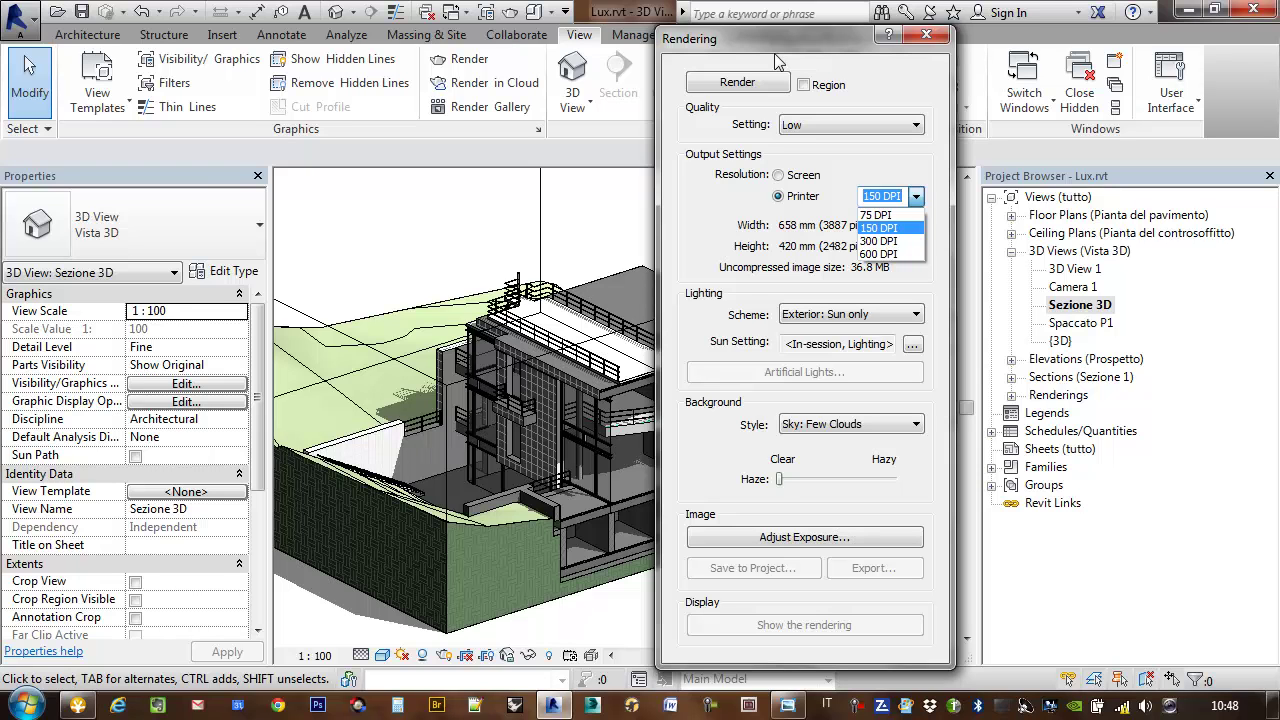
Try 300 DPI printer resolution and review the quality levels, keeping Low.
left_click(915, 199)
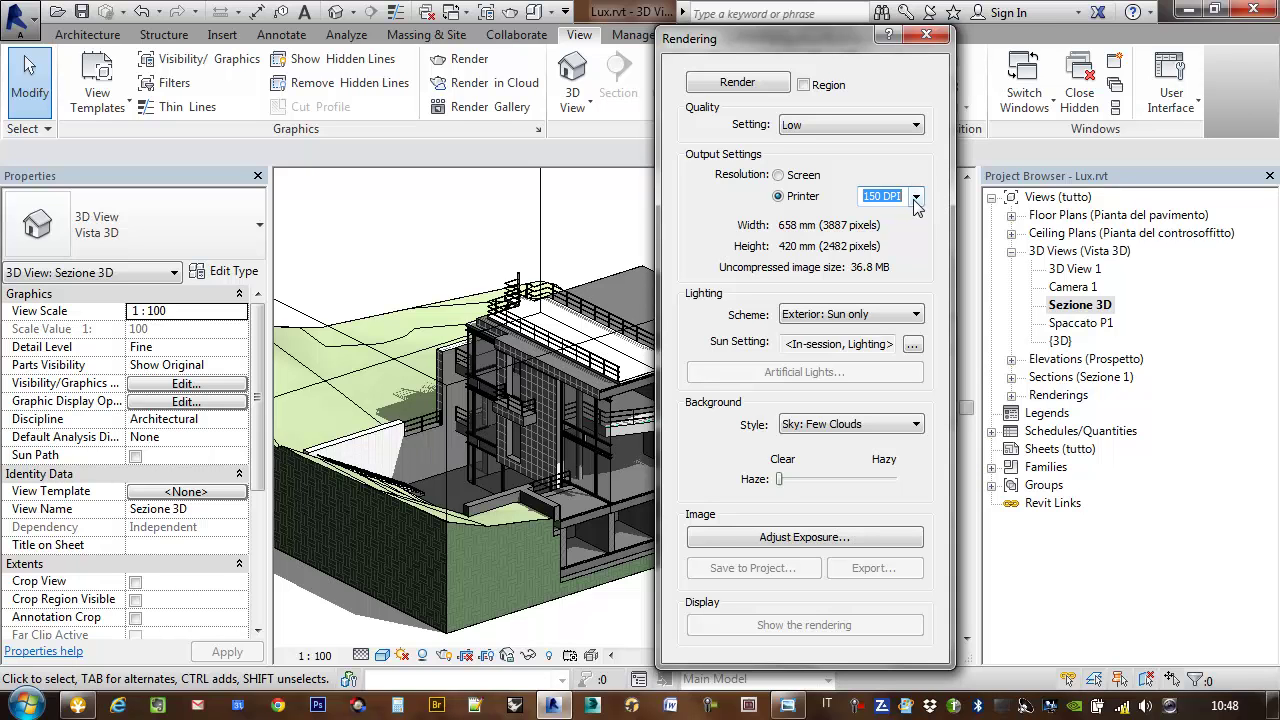
left_click(915, 197)
left_click(905, 243)
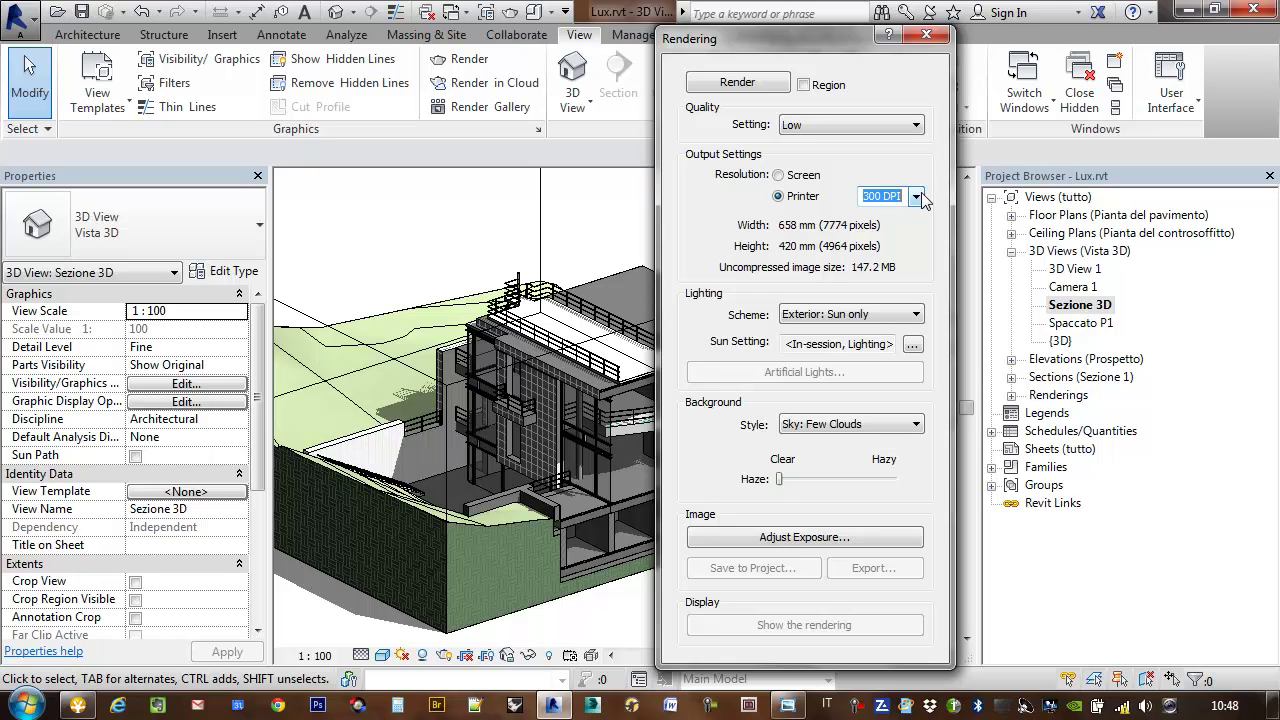
left_click(916, 197)
left_click(918, 161)
left_click(905, 127)
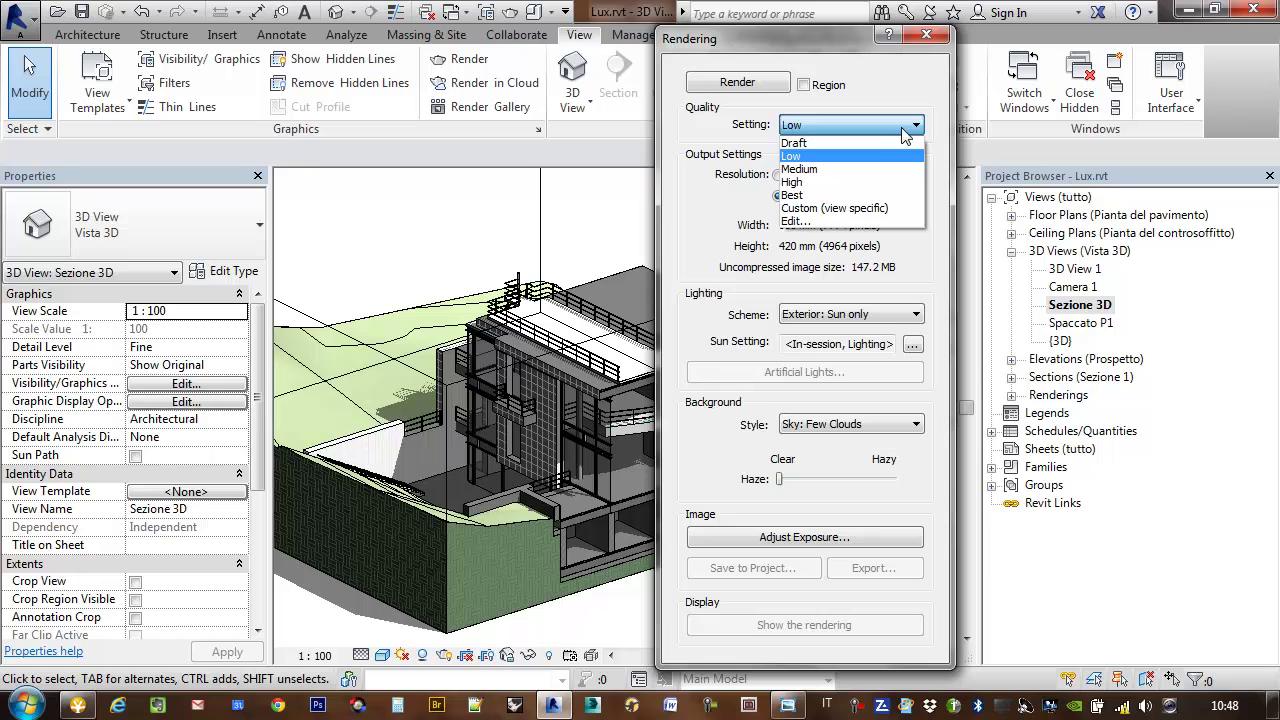
left_click(926, 102)
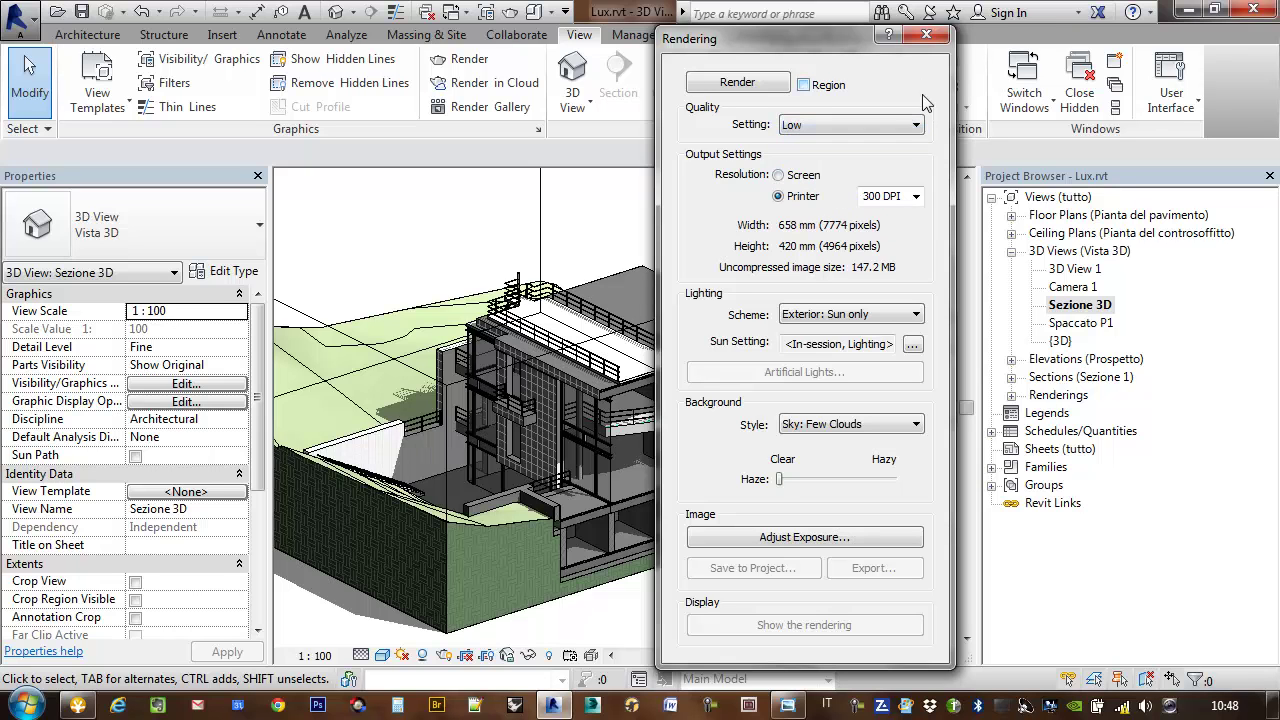
Try 150 then 75 DPI, keep Low quality, and return output to Screen resolution.
left_click(916, 196)
left_click(905, 228)
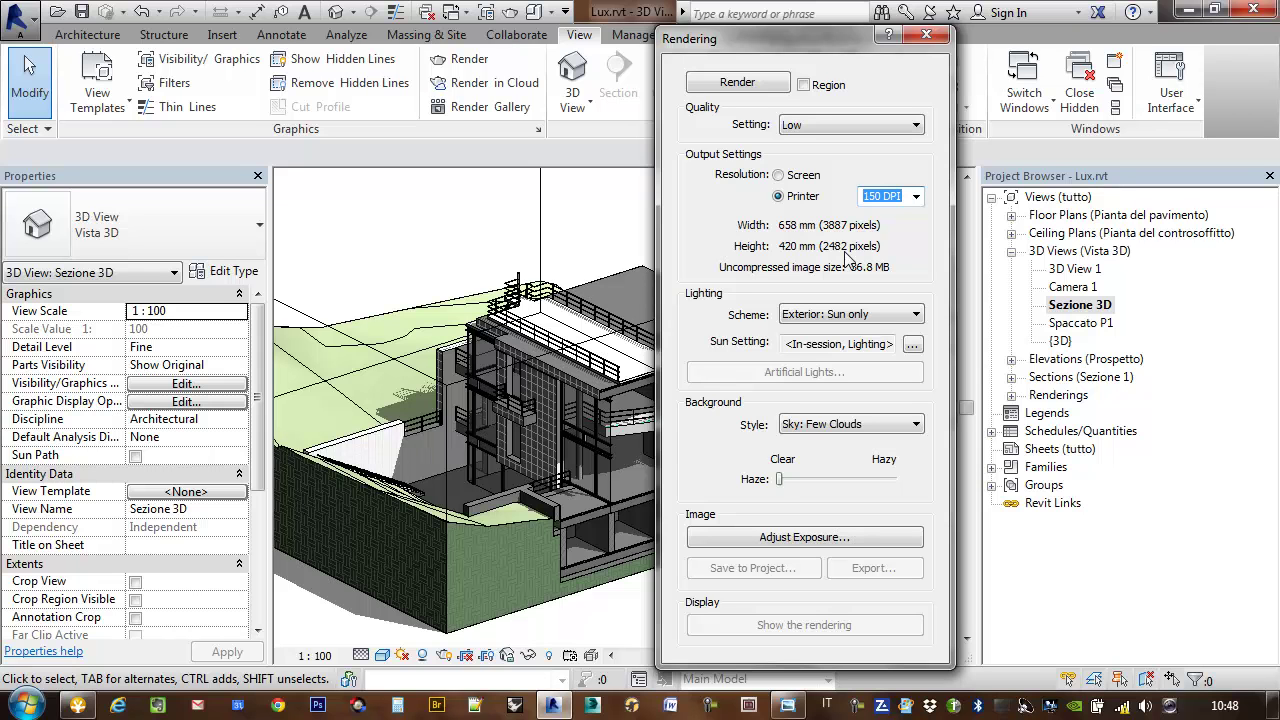
left_click_drag(786, 38, 957, 33)
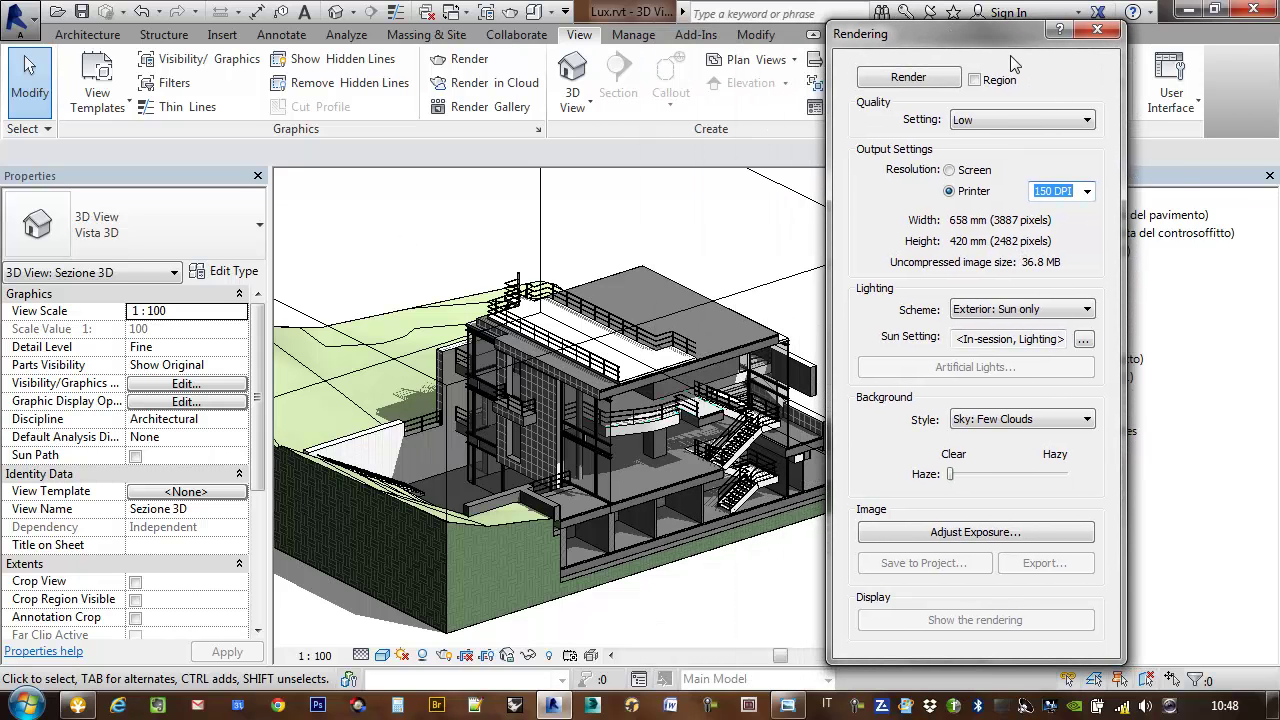
left_click(1087, 191)
left_click(1082, 210)
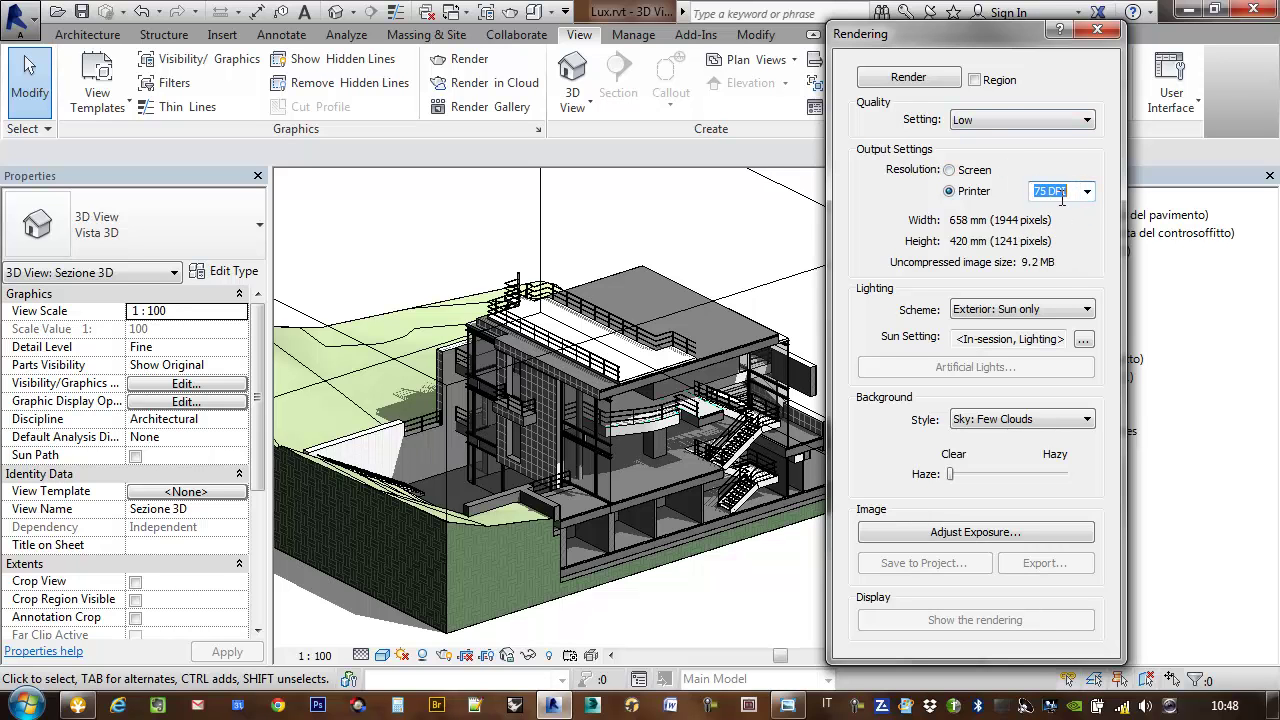
left_click(1011, 120)
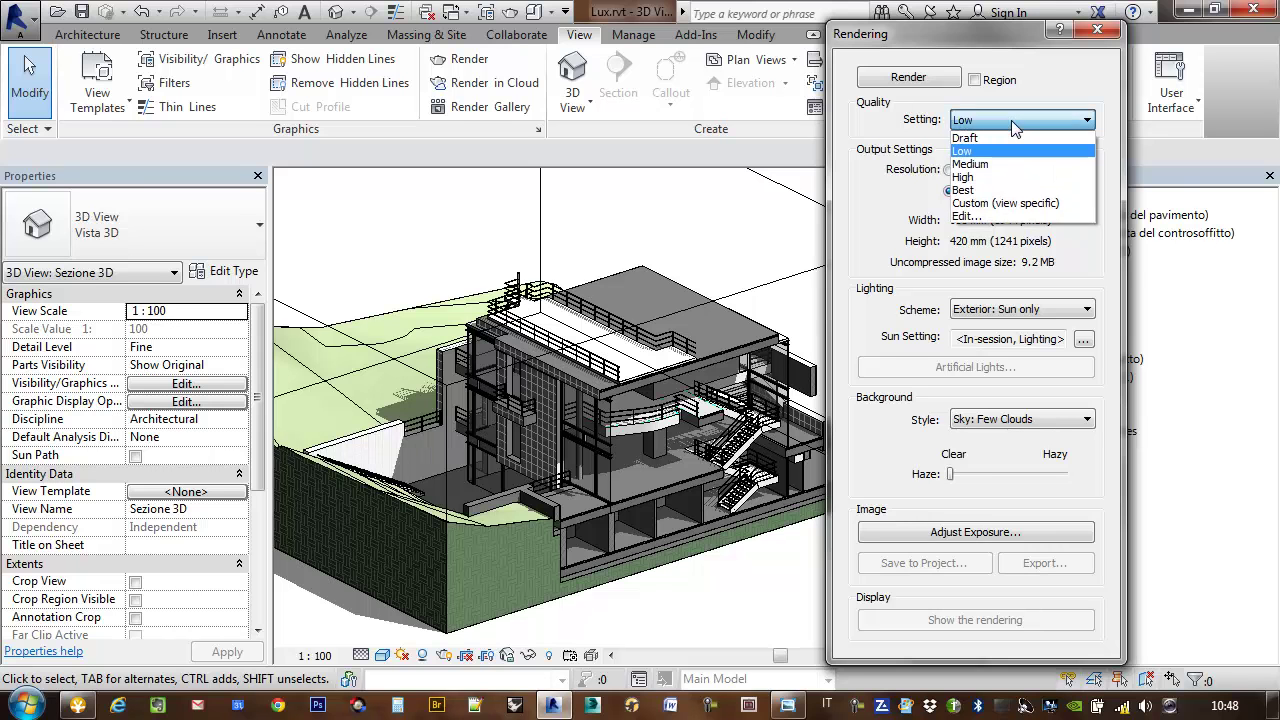
left_click(1011, 120)
left_click_drag(993, 39, 1063, 40)
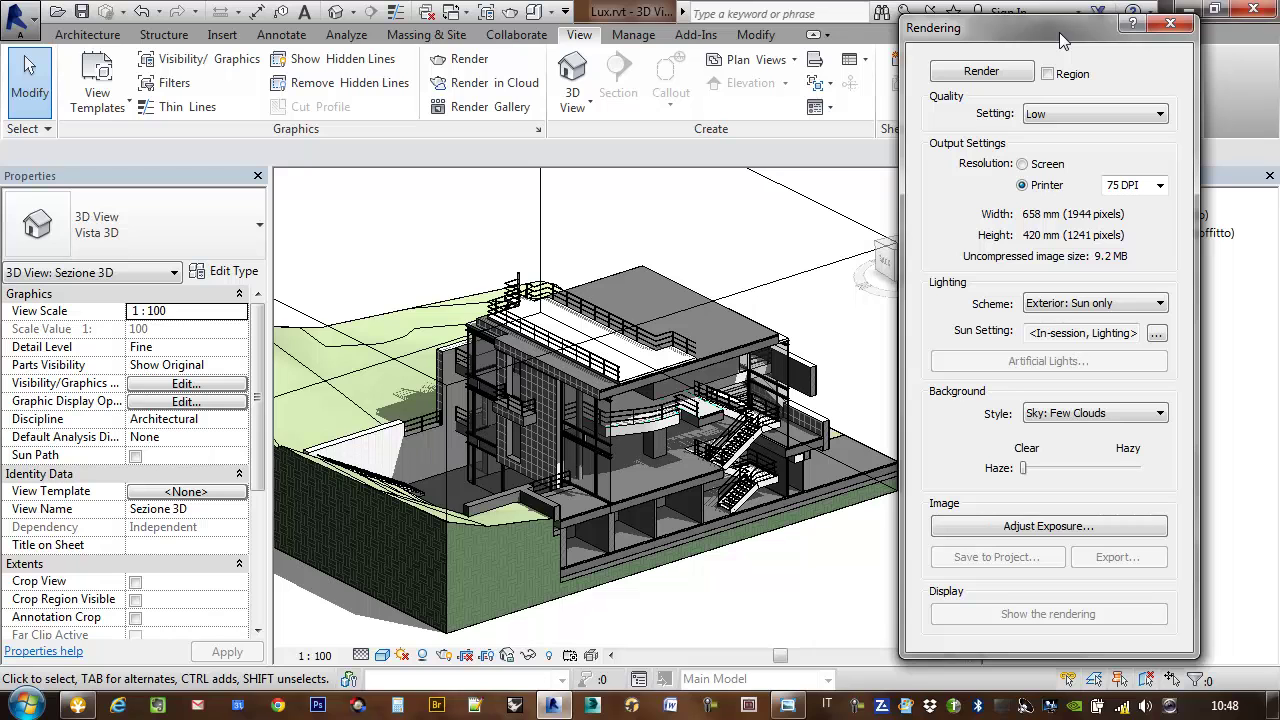
left_click(1046, 166)
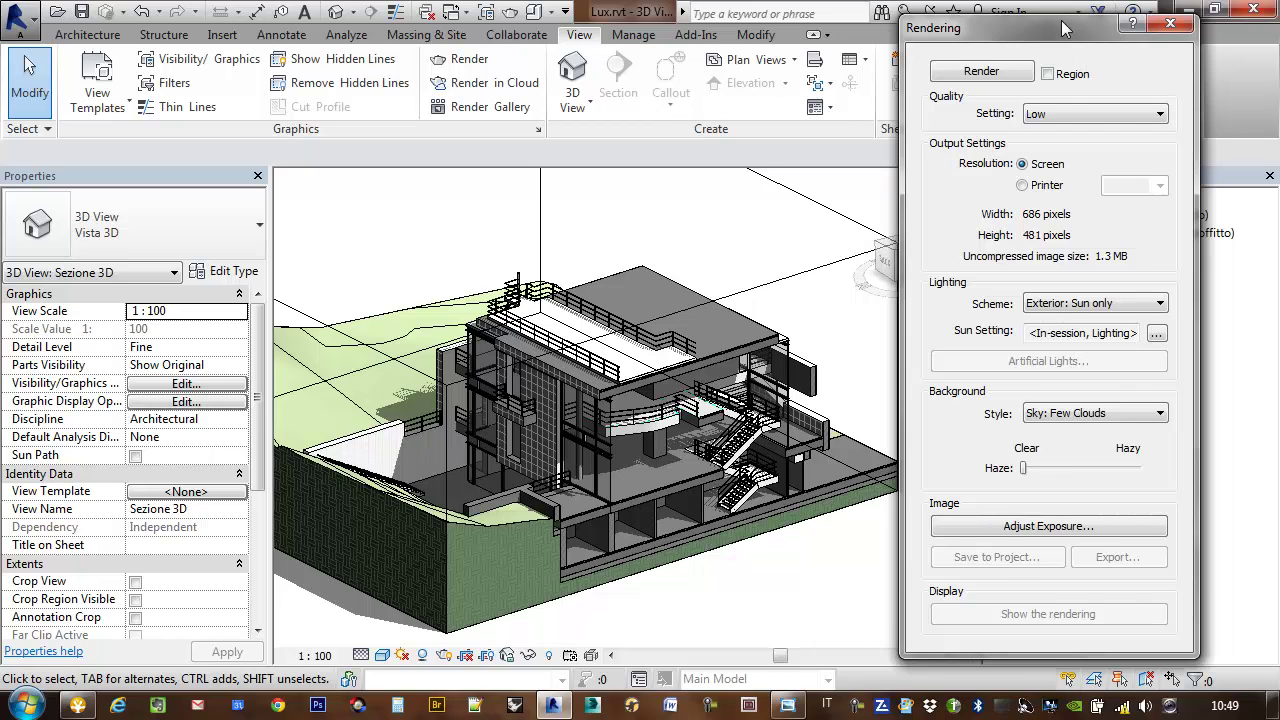
Dock and re-float the render settings, then show the Lighting Scheme options.
left_click_drag(1114, 33, 1204, 37)
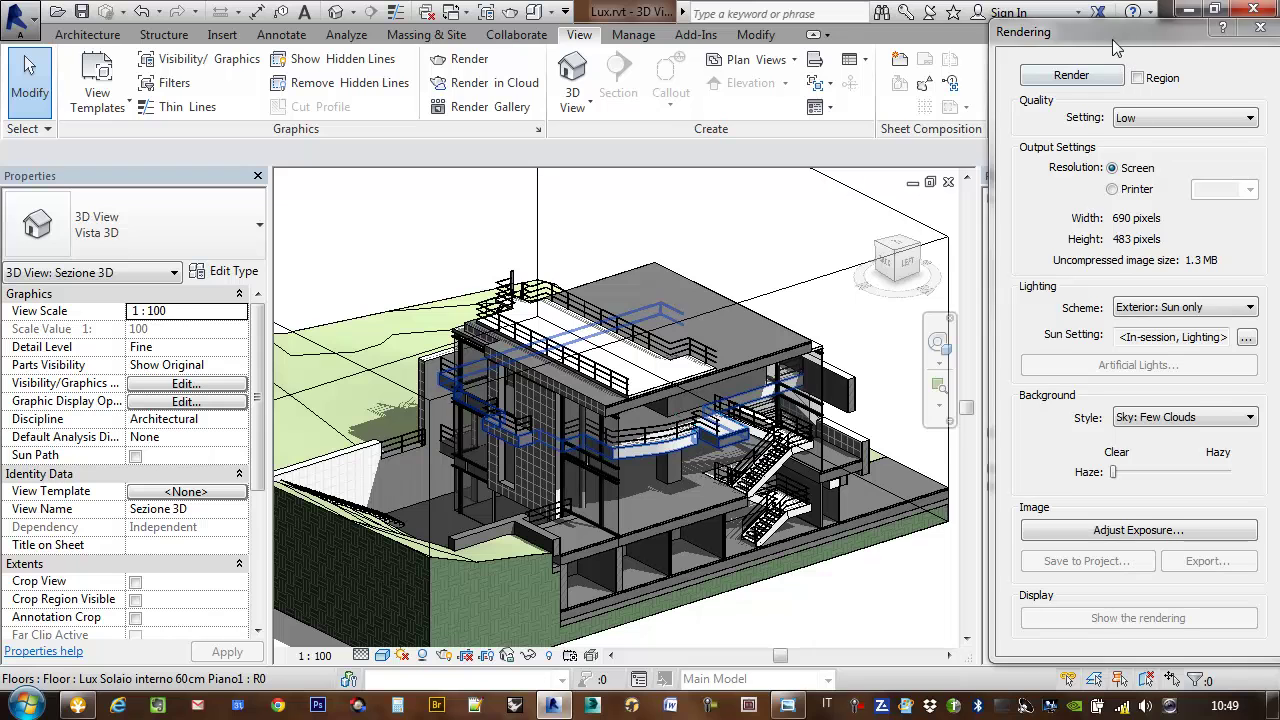
left_click_drag(1112, 39, 1035, 32)
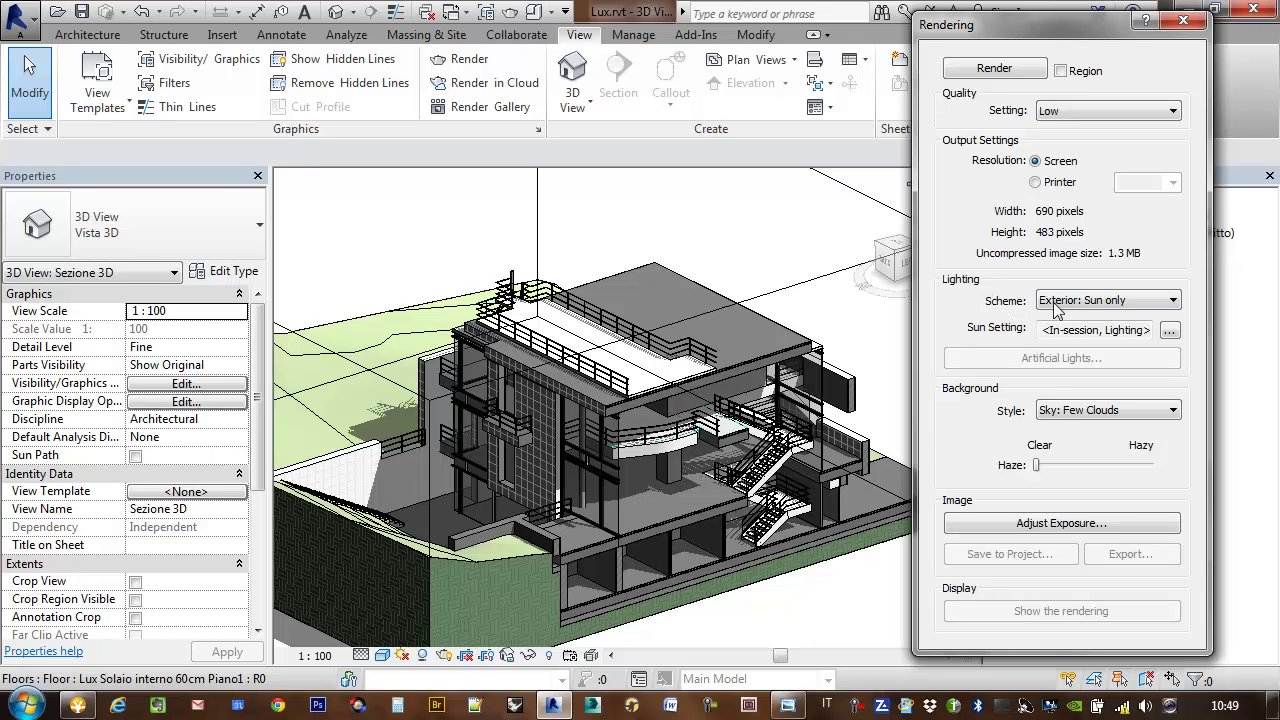
left_click(1095, 303)
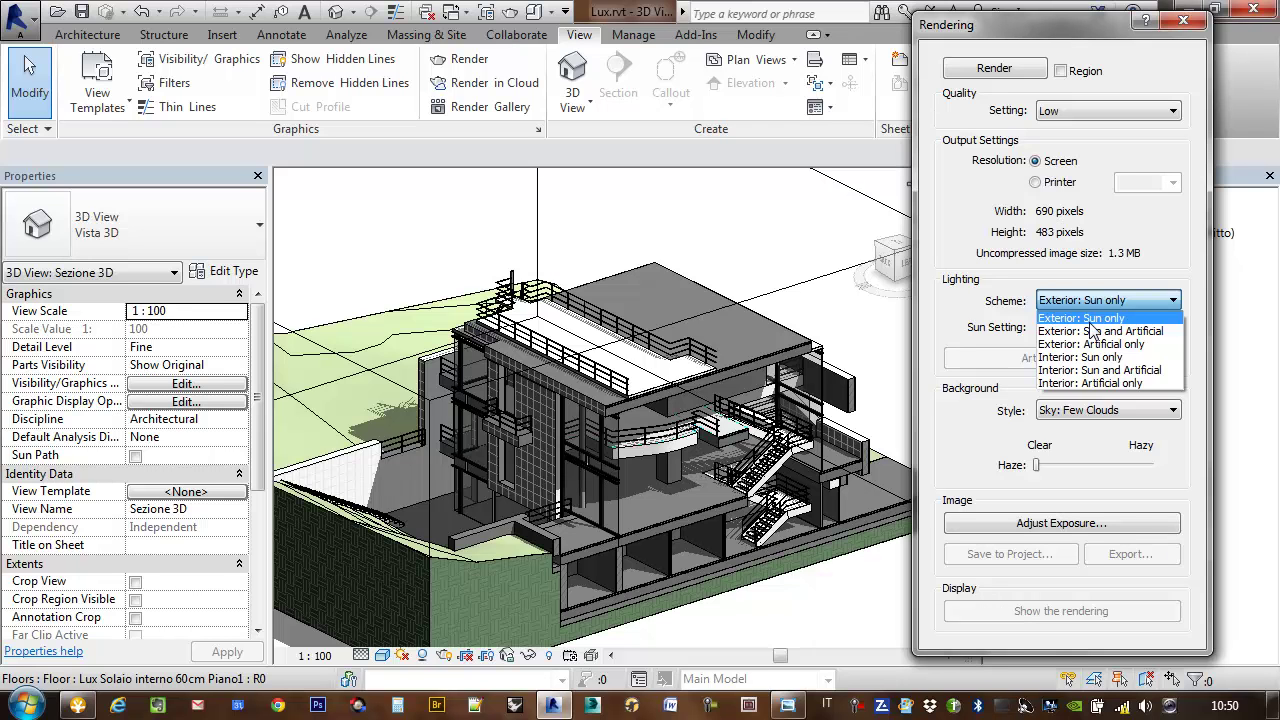
left_click(788, 705)
scroll(840, 352, "down", 1)
scroll(843, 385, "down", 1)
scroll(845, 413, "down", 1)
scroll(845, 413, "down", 1)
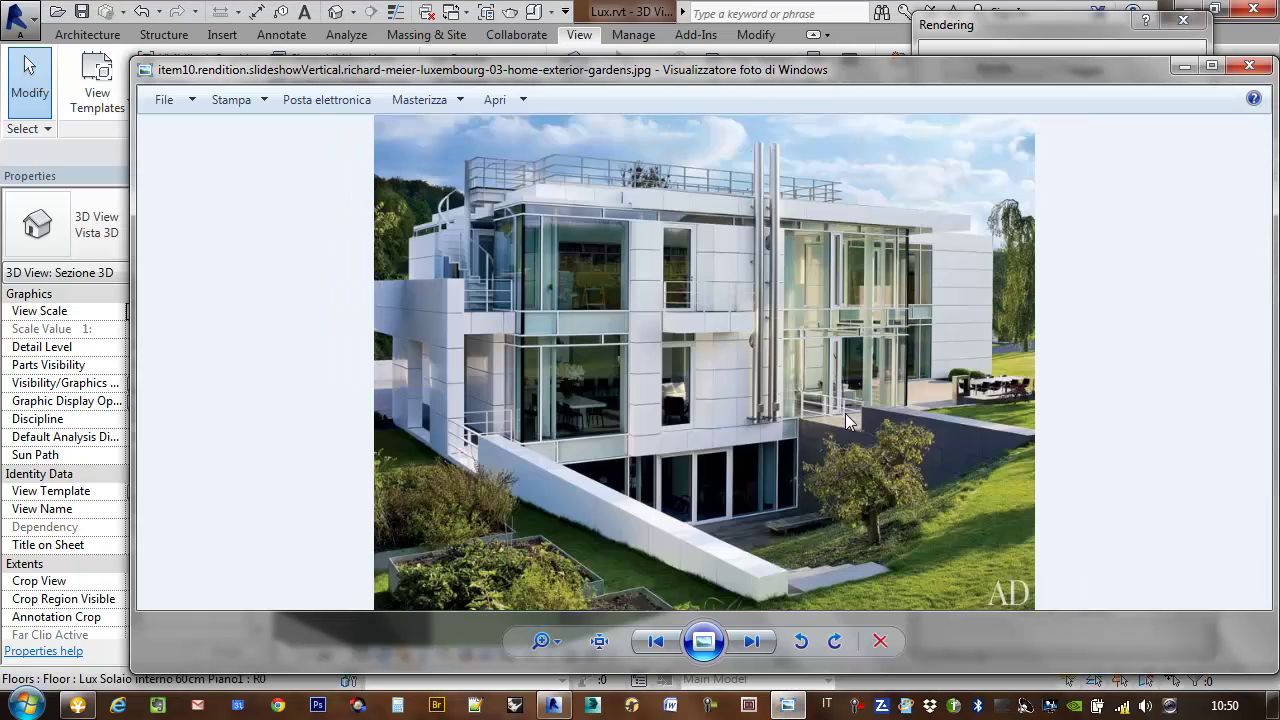
scroll(845, 413, "down", 1)
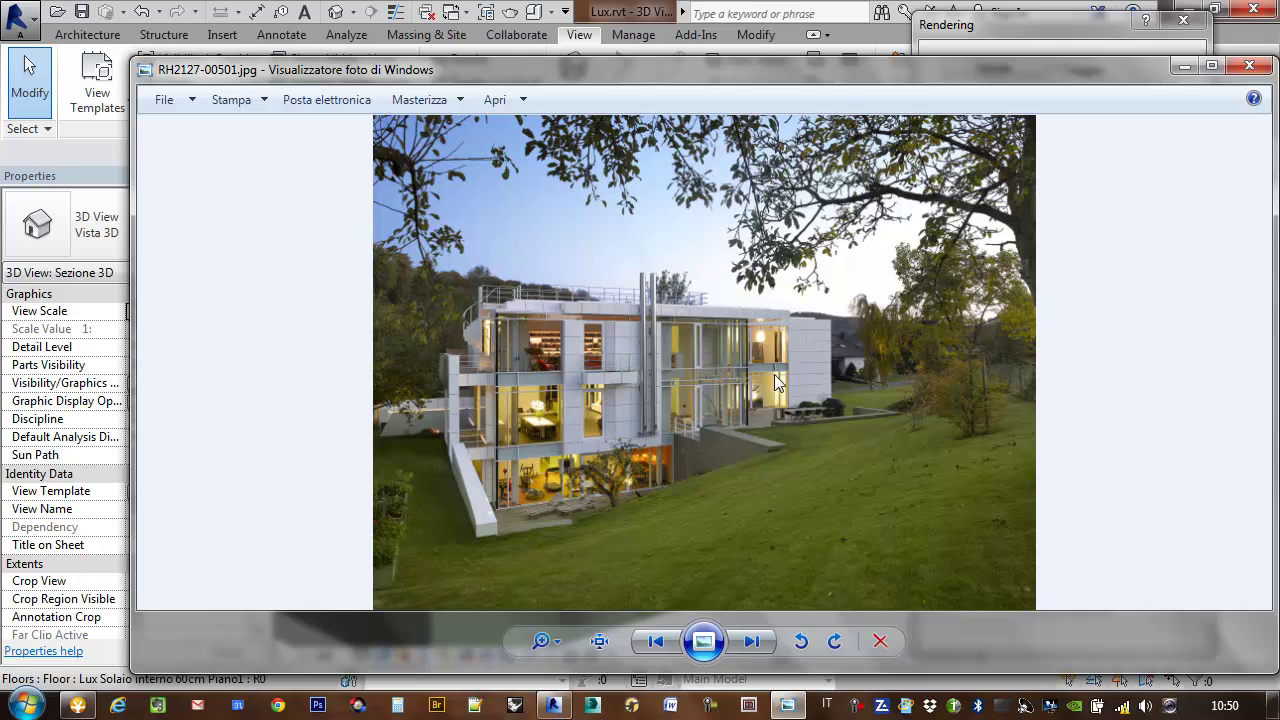
scroll(552, 374, "down", 1)
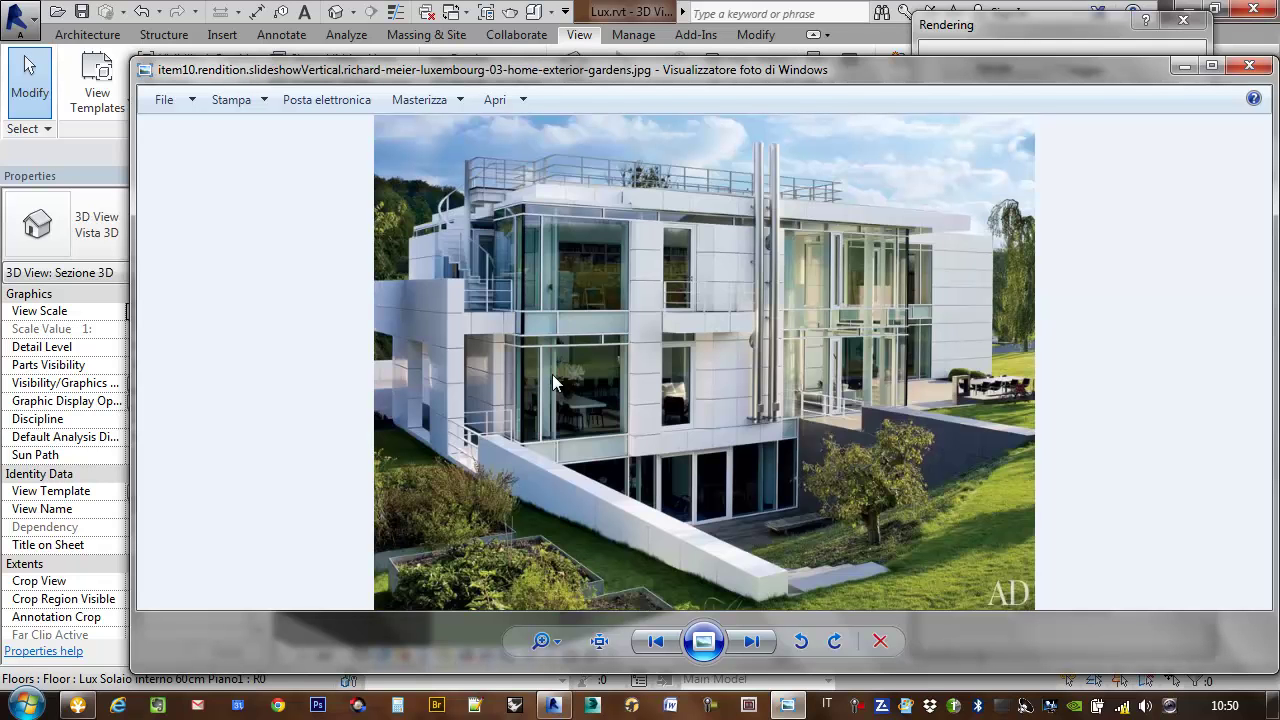
scroll(552, 374, "up", 1)
scroll(552, 374, "down", 1)
left_click(1249, 65)
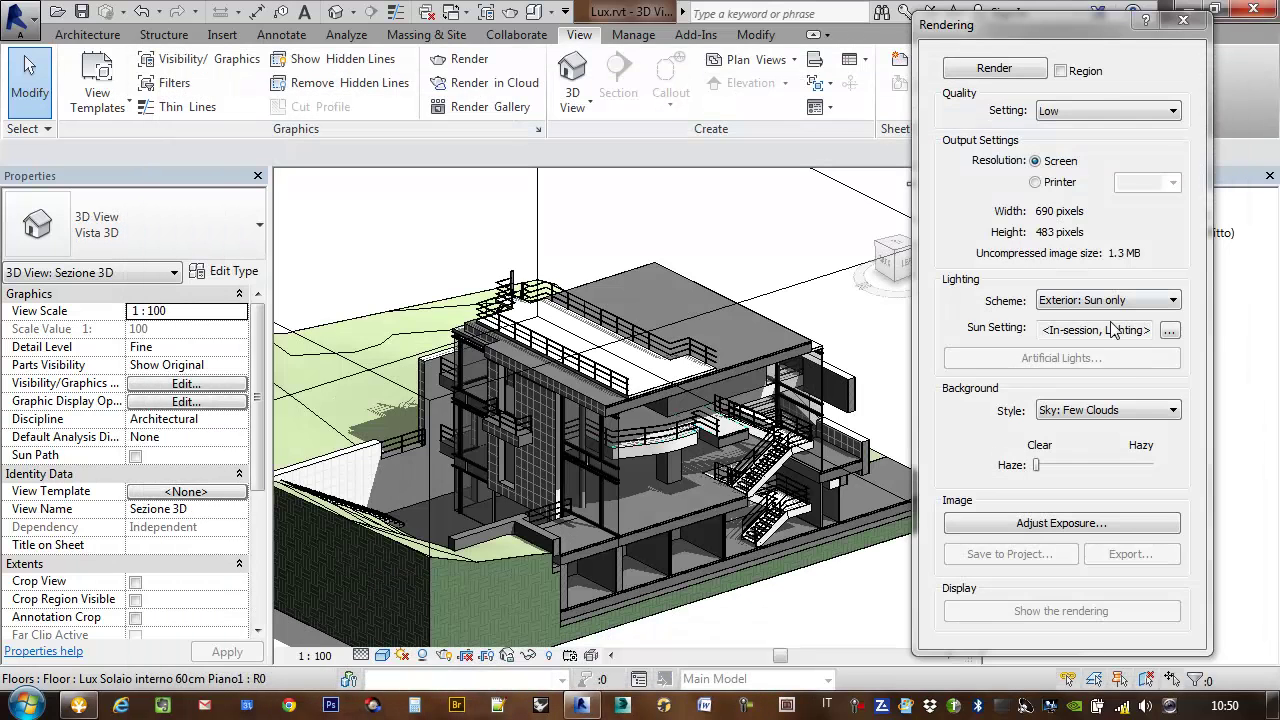
Keep Exterior: Sun only lighting and close Sun Settings unchanged.
left_click(1120, 299)
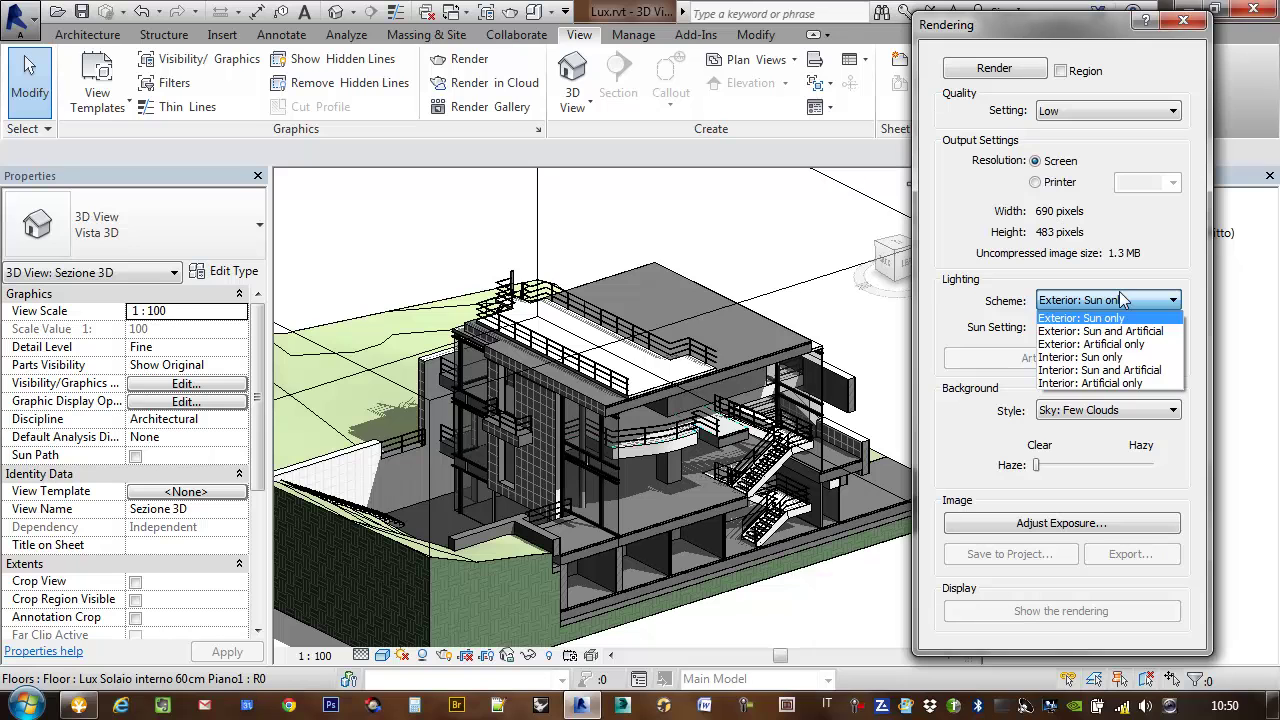
left_click(1122, 299)
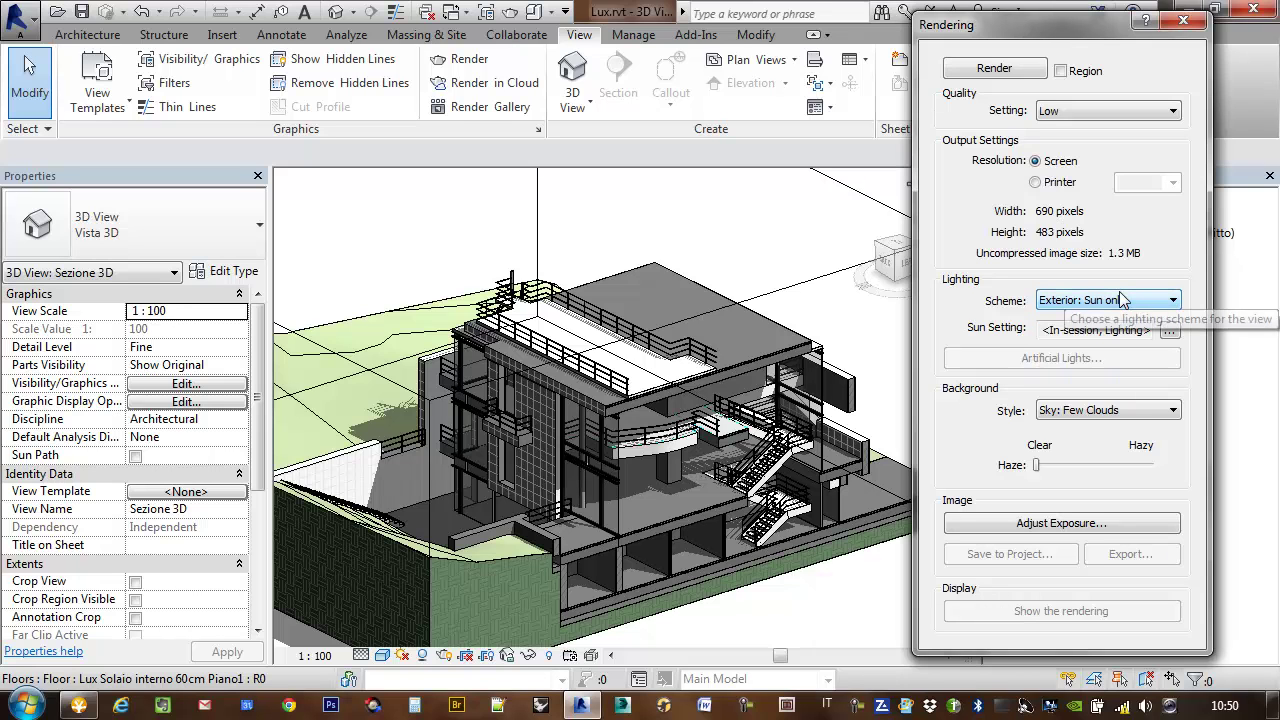
left_click(1168, 331)
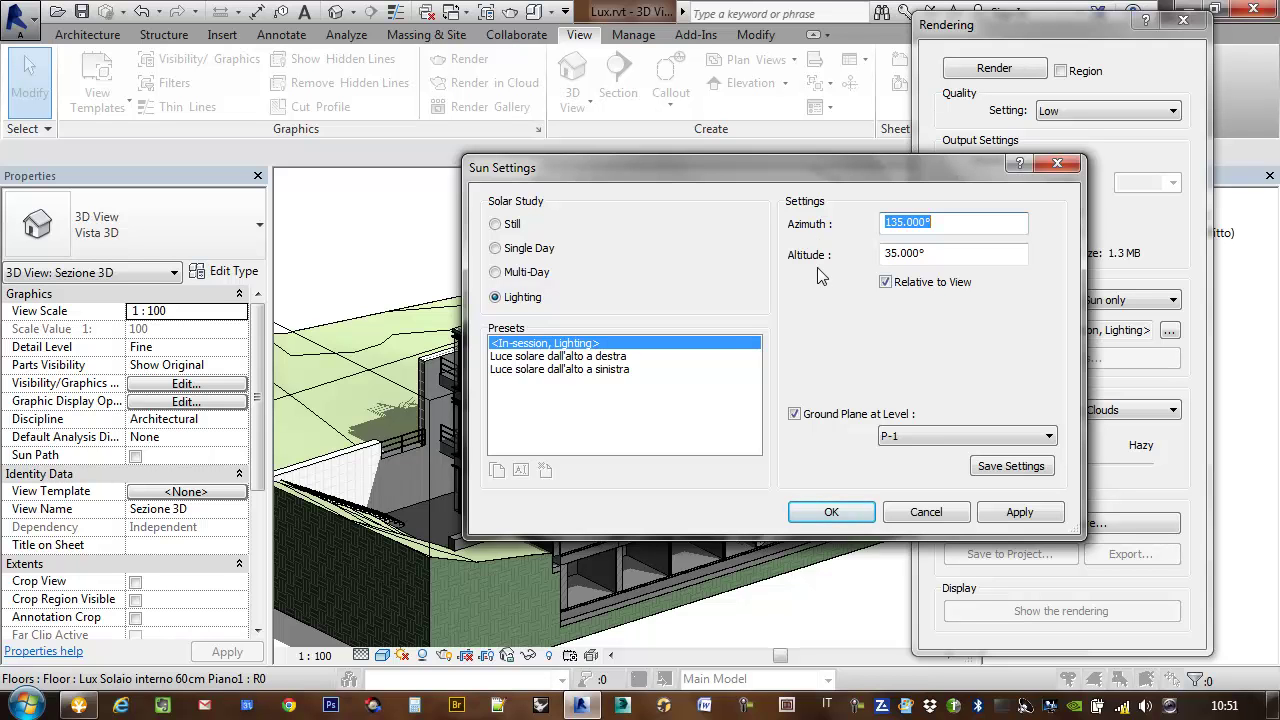
left_click(1062, 163)
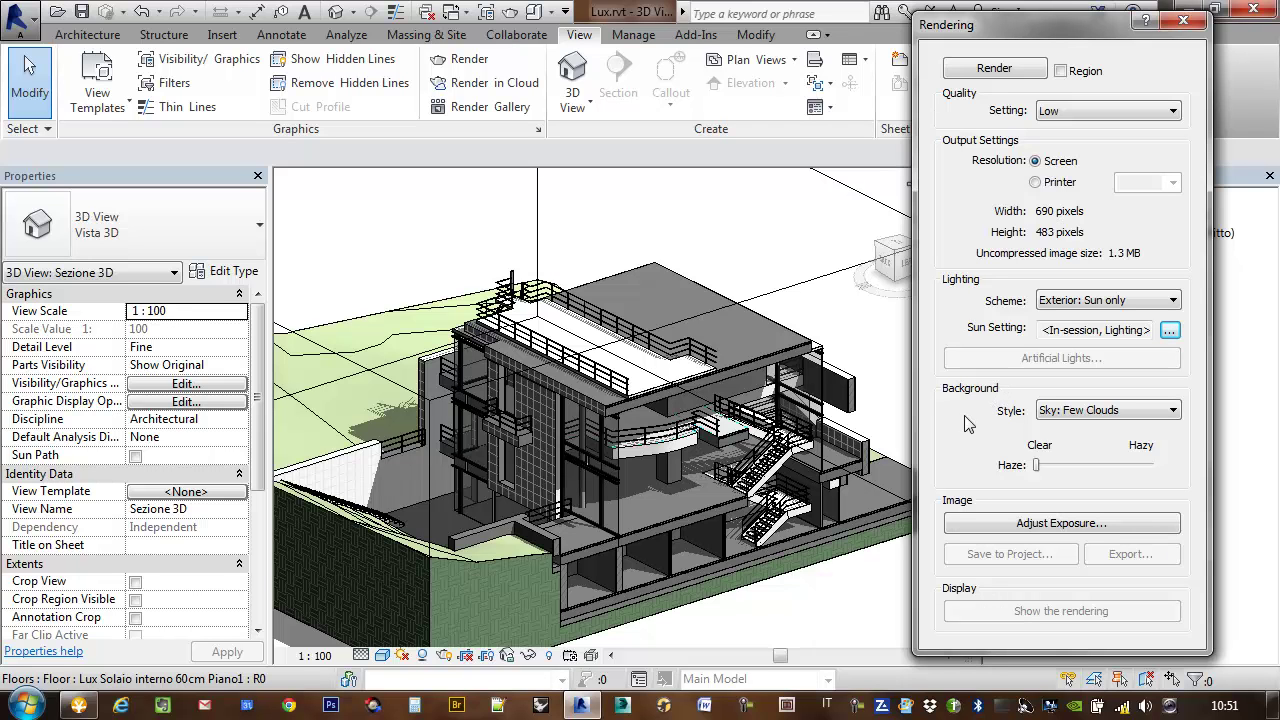
left_click(1072, 416)
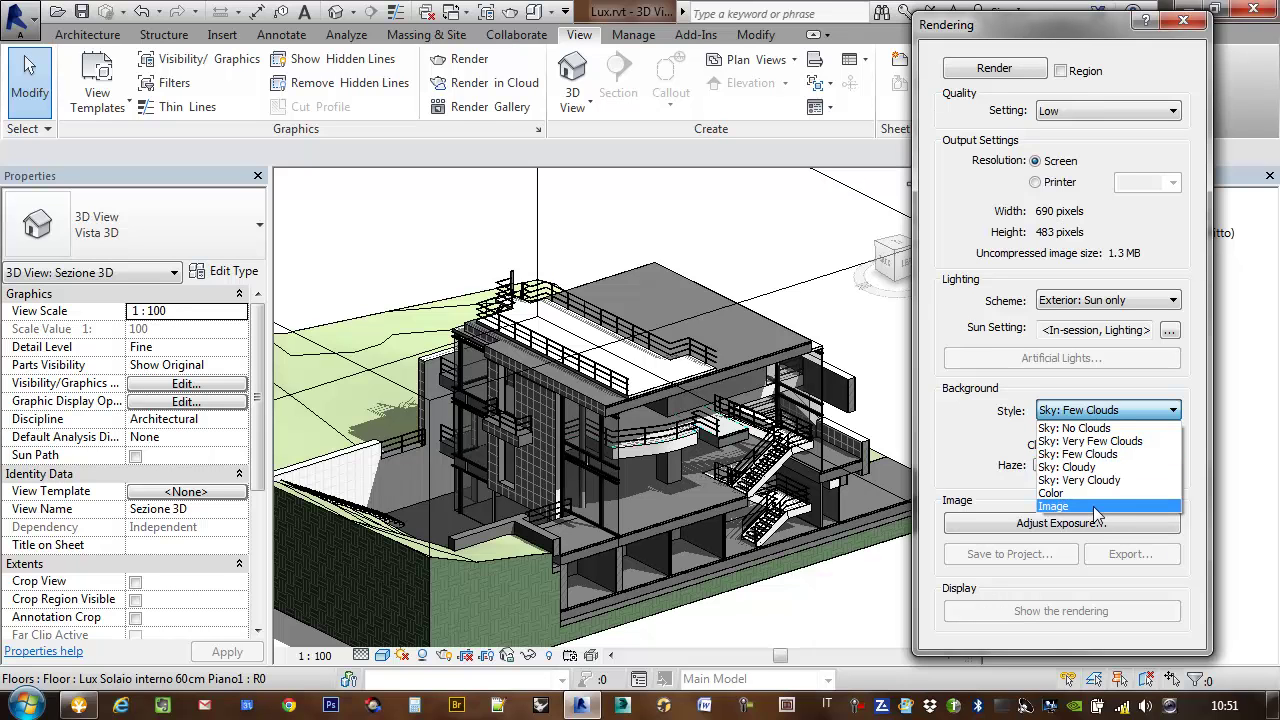
left_click(1130, 461)
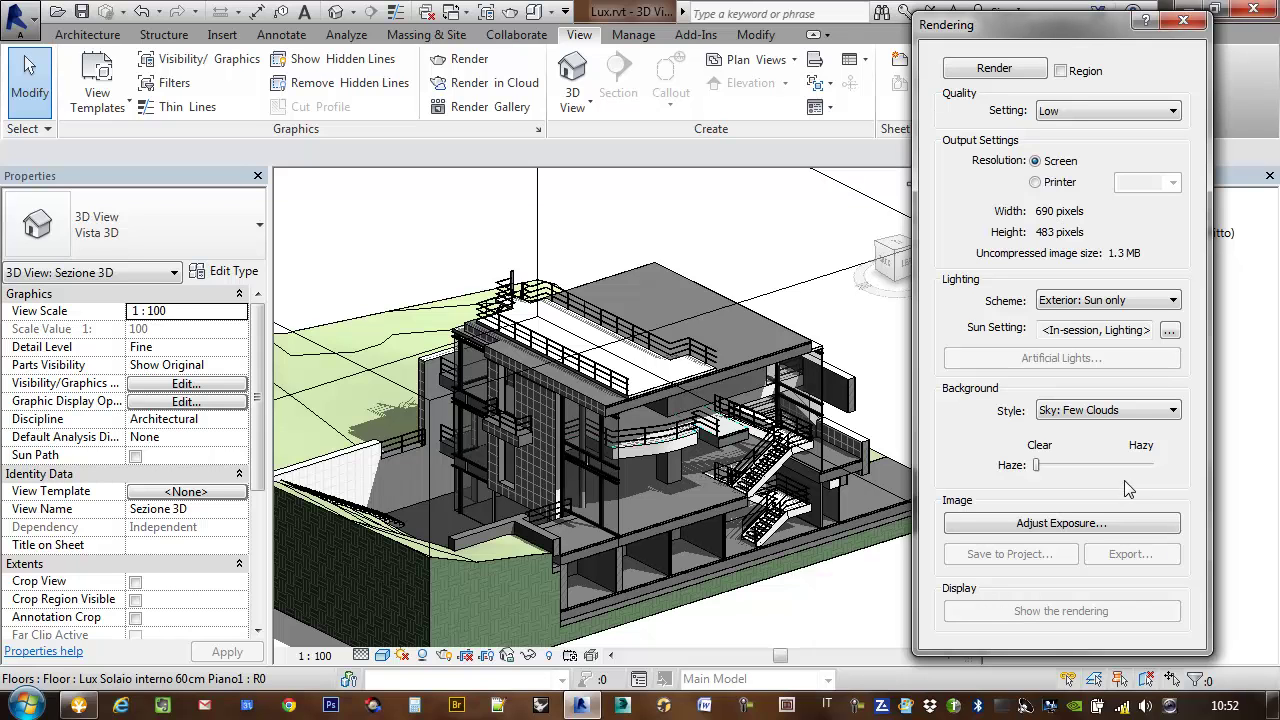
Render the Sezione 3D view at Low quality and move the Rendering dialog left.
left_click_drag(955, 27, 1048, 37)
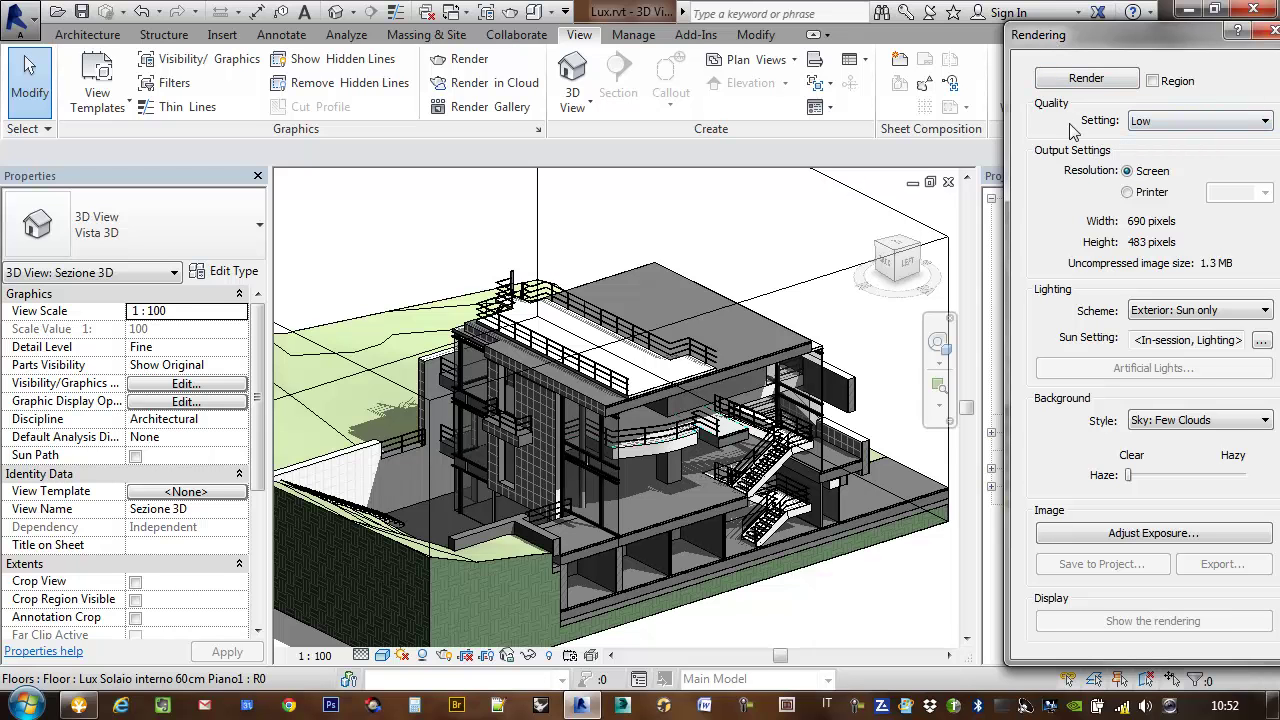
left_click(1110, 80)
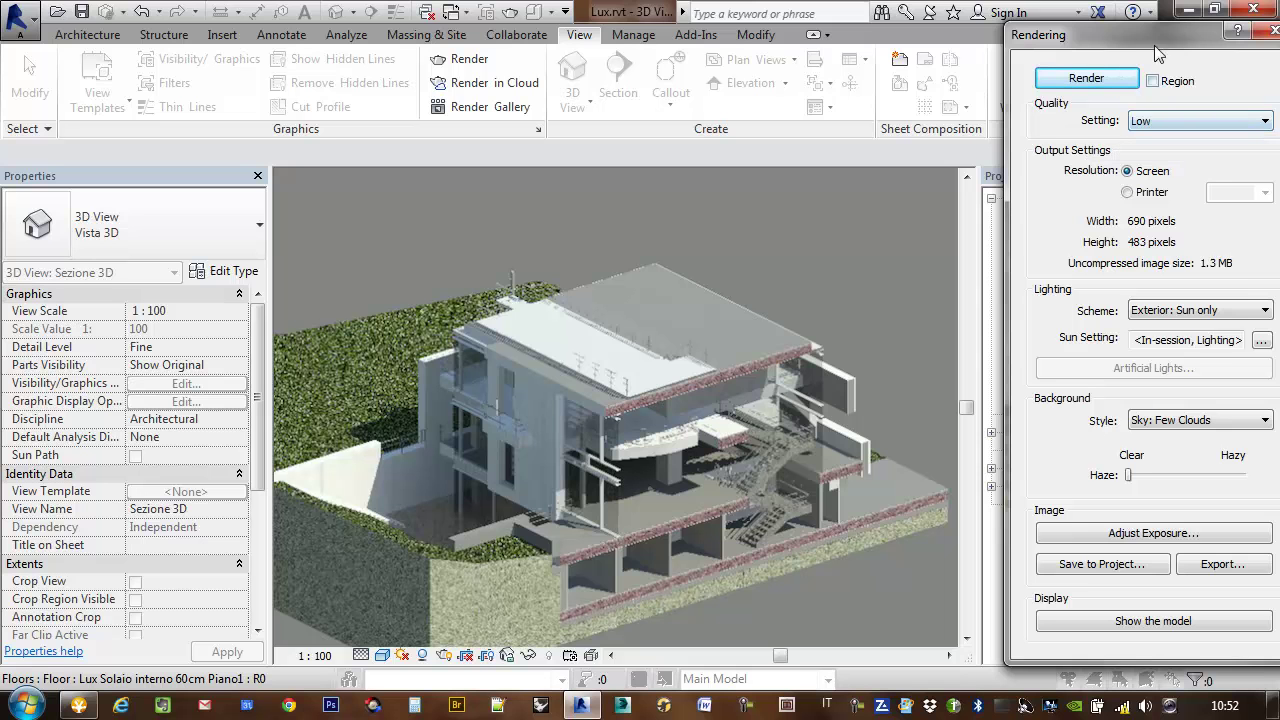
mouse_move(1190, 40)
left_mouse_down()
mouse_move(937, 25)
mouse_move(843, 42)
left_mouse_up()
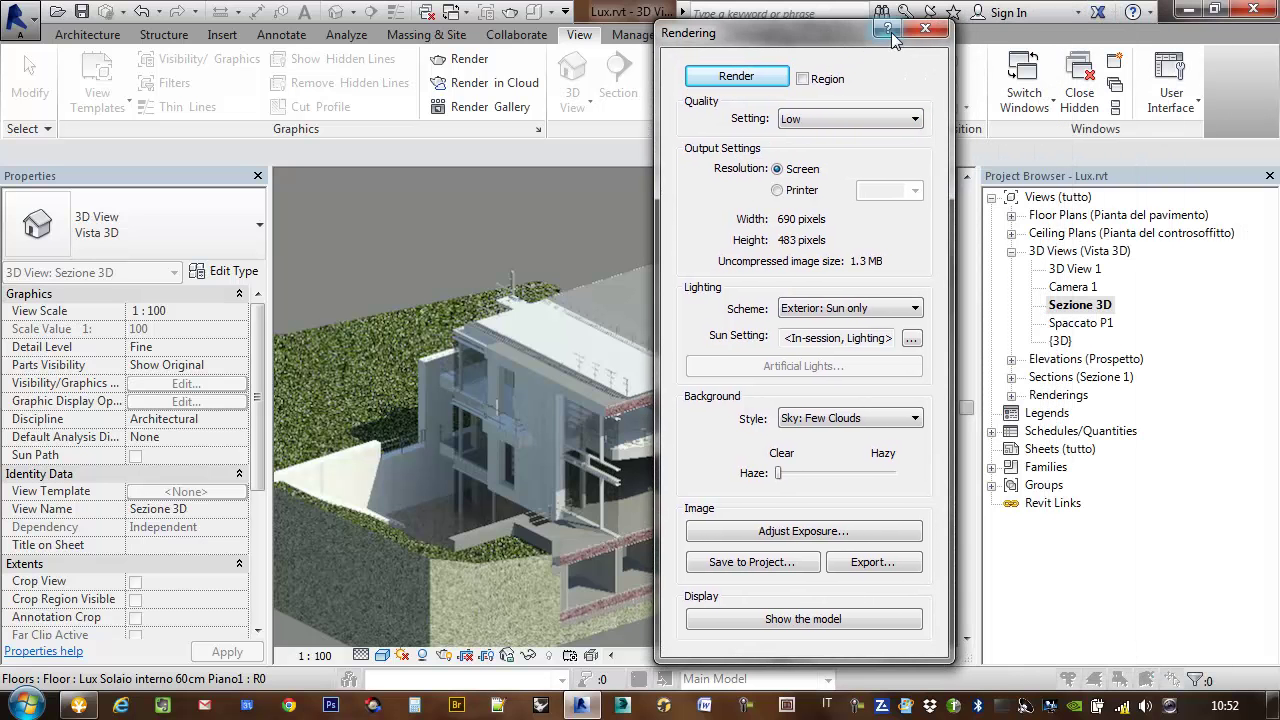
Close the Rendering dialog, view 3D View 1 and Camera 1, then open floor plan P 0.
left_click(926, 30)
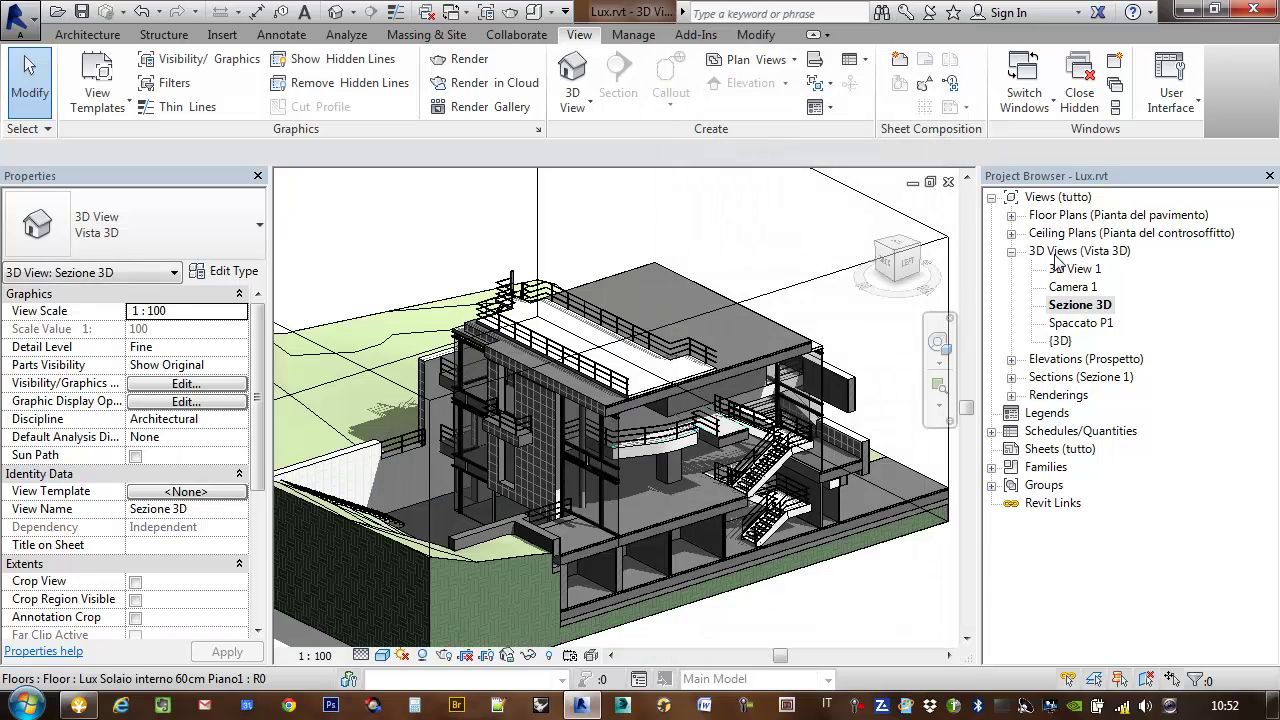
double_click(1072, 270)
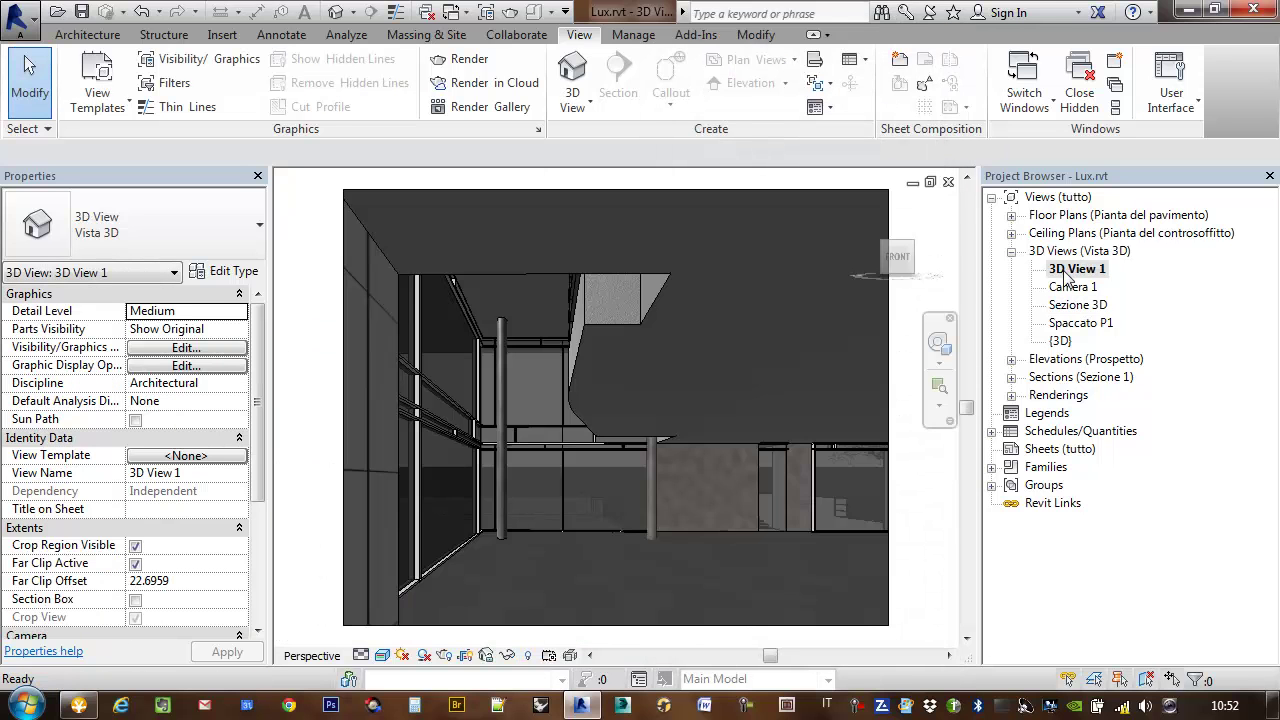
double_click(1072, 287)
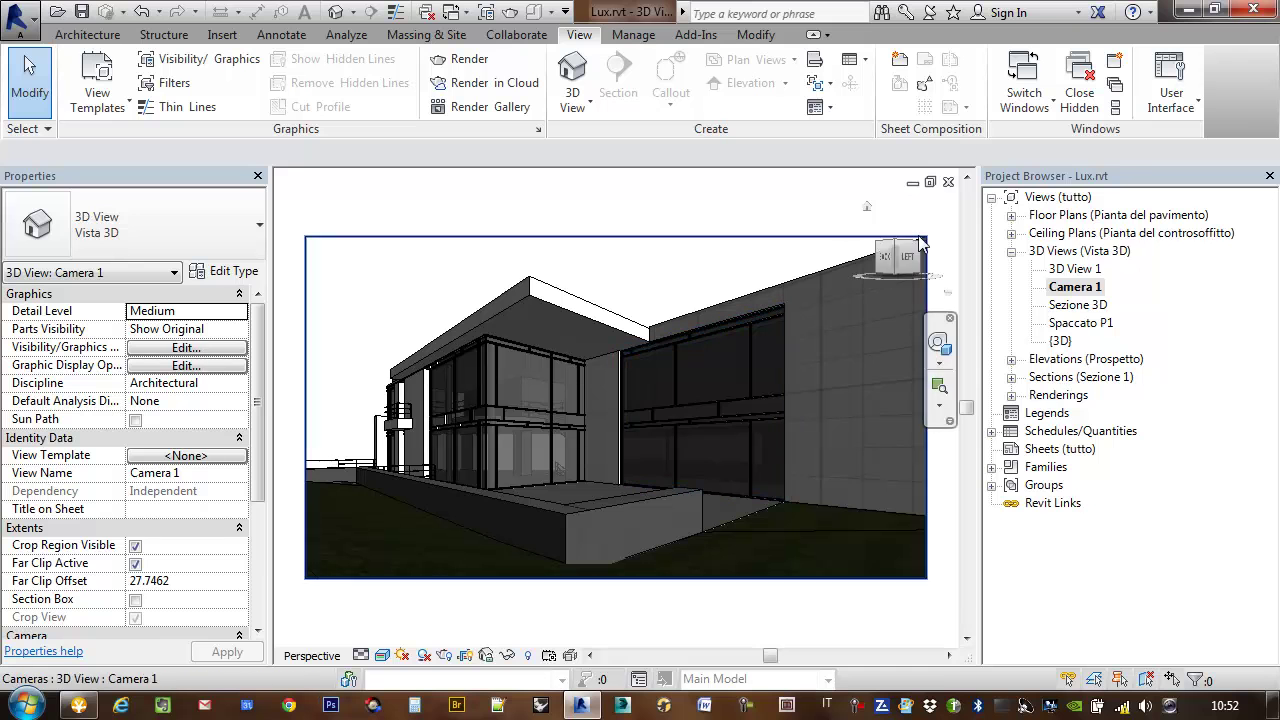
left_click(1011, 216)
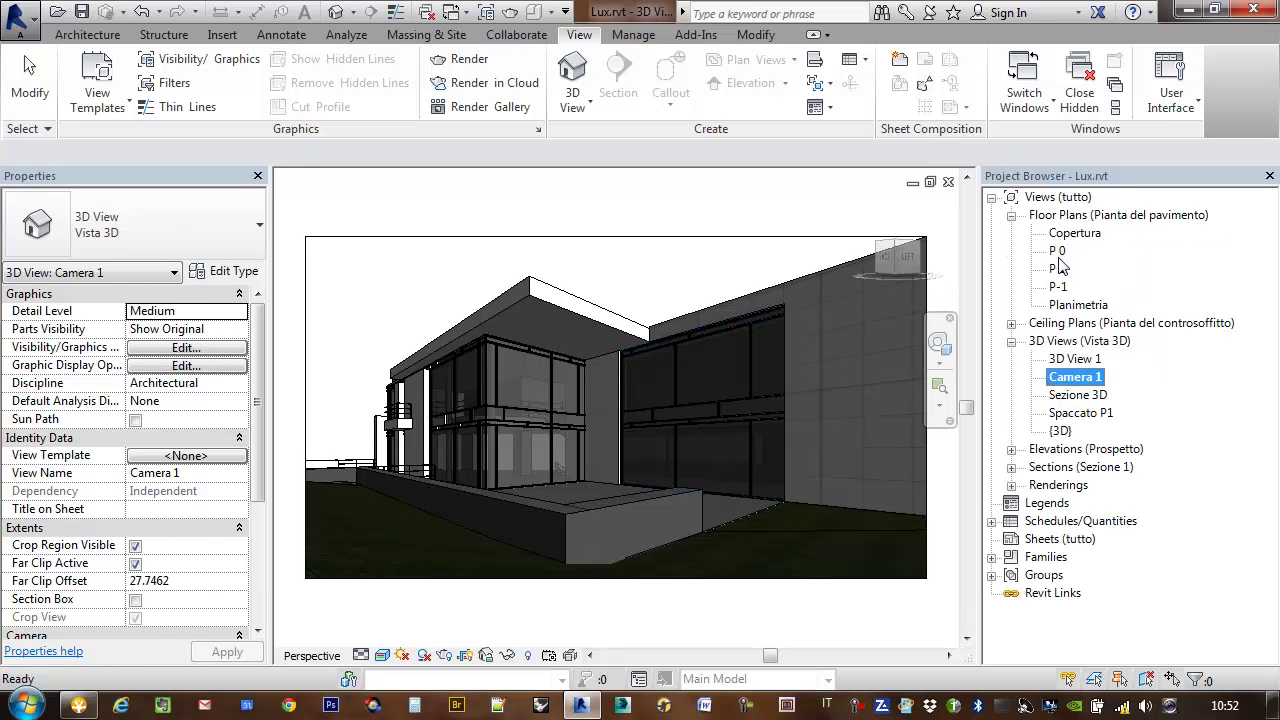
double_click(1060, 254)
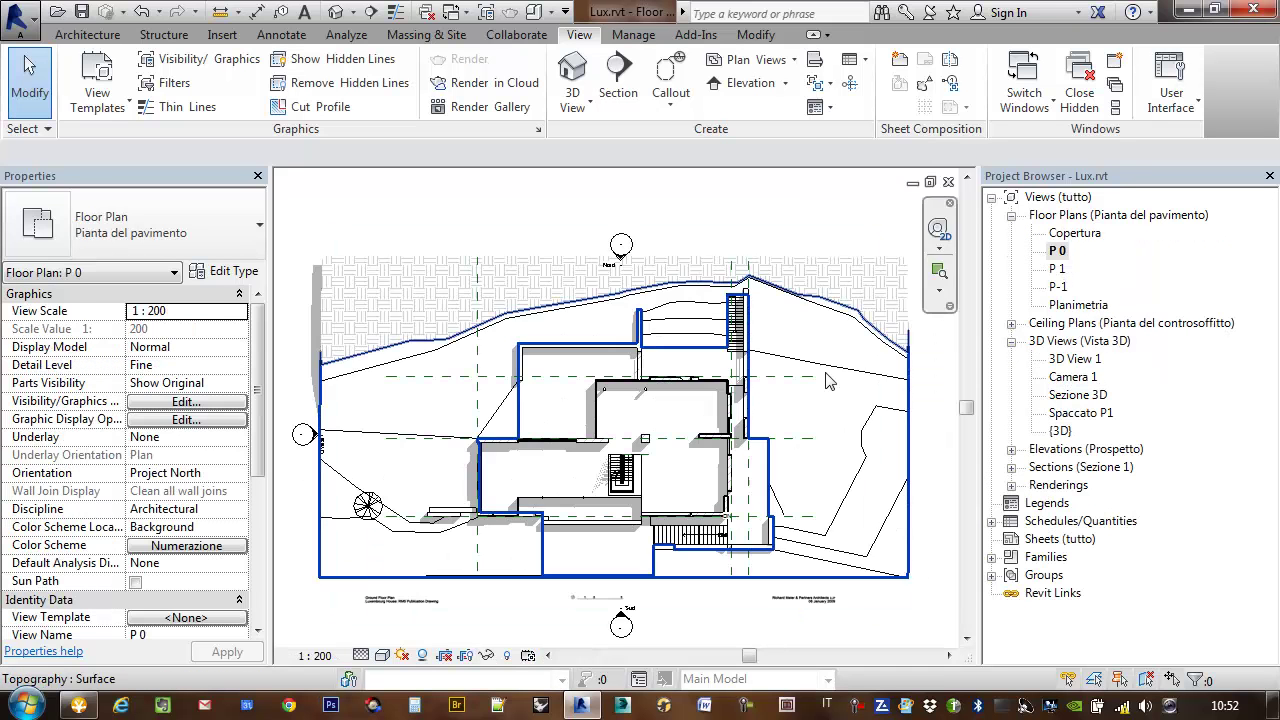
Place a perspective camera on P 0 with its eye at the stairs, aimed at the house.
left_click(578, 106)
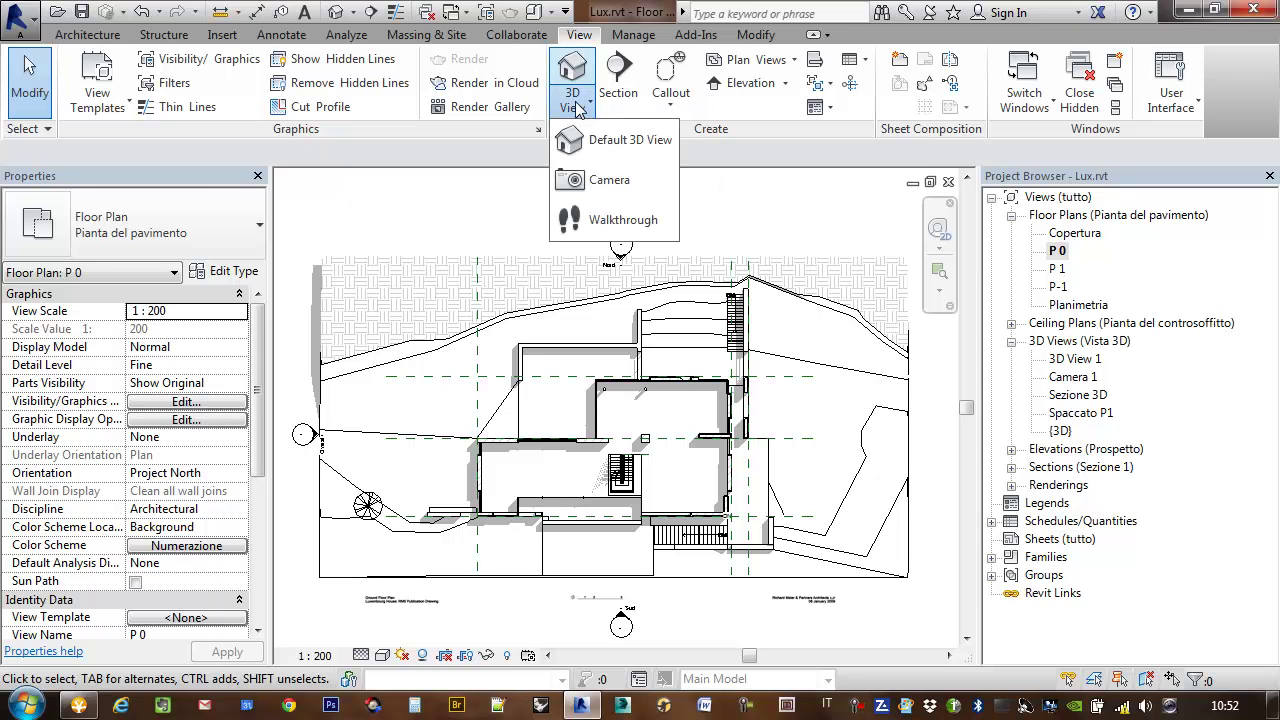
left_click(605, 180)
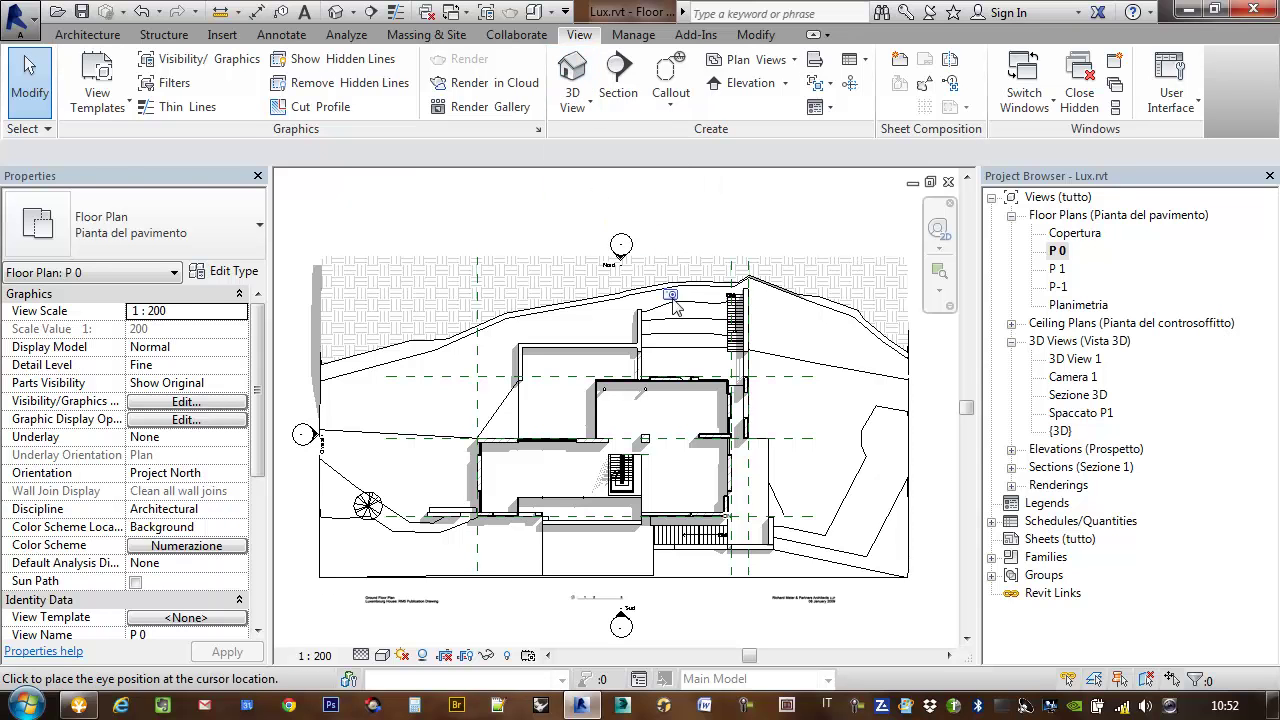
left_click(736, 296)
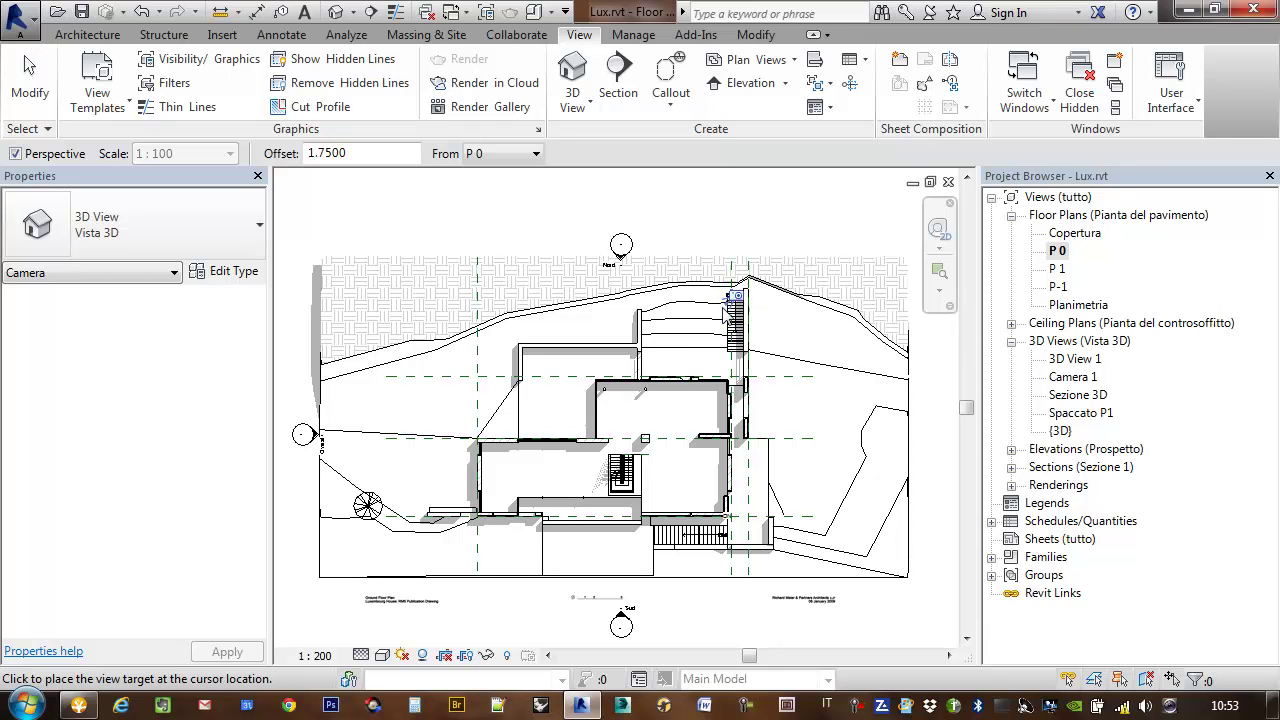
left_click(590, 432)
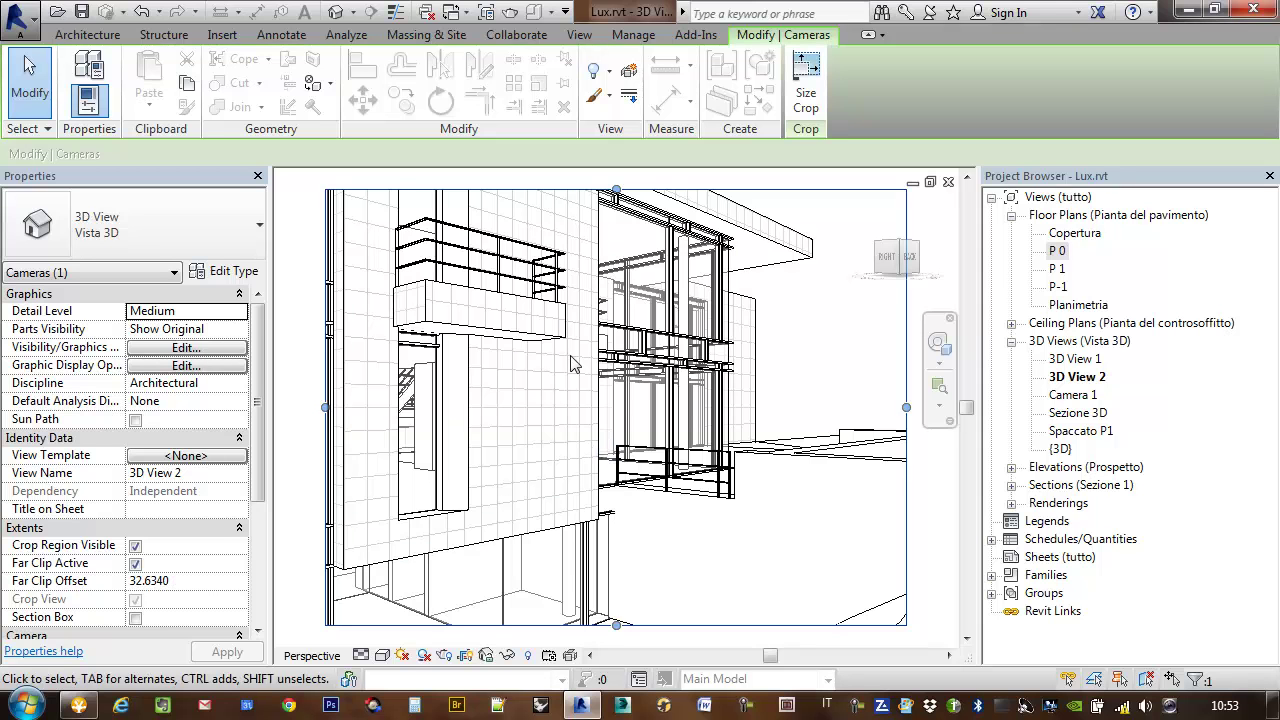
Enlarge the 3D View 2 crop region upward, leftward and downward around the glazed facade.
scroll(610, 370, "down", 3)
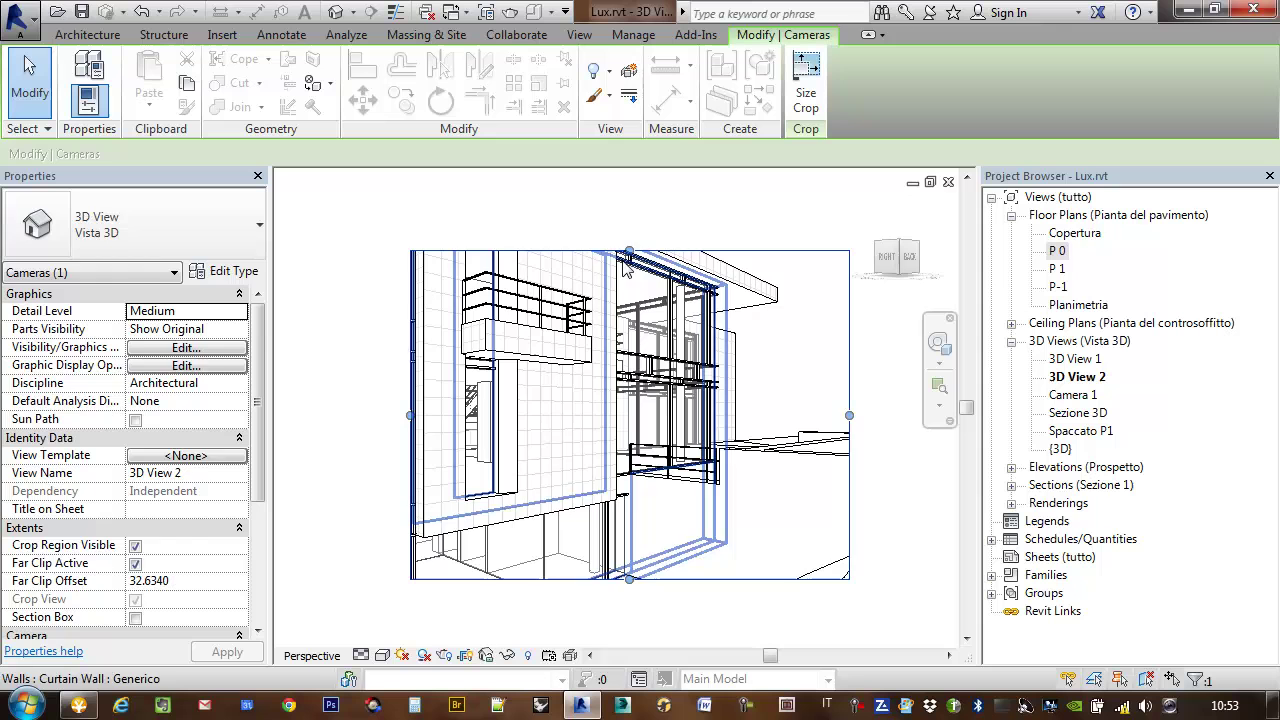
left_click_drag(623, 262, 623, 210)
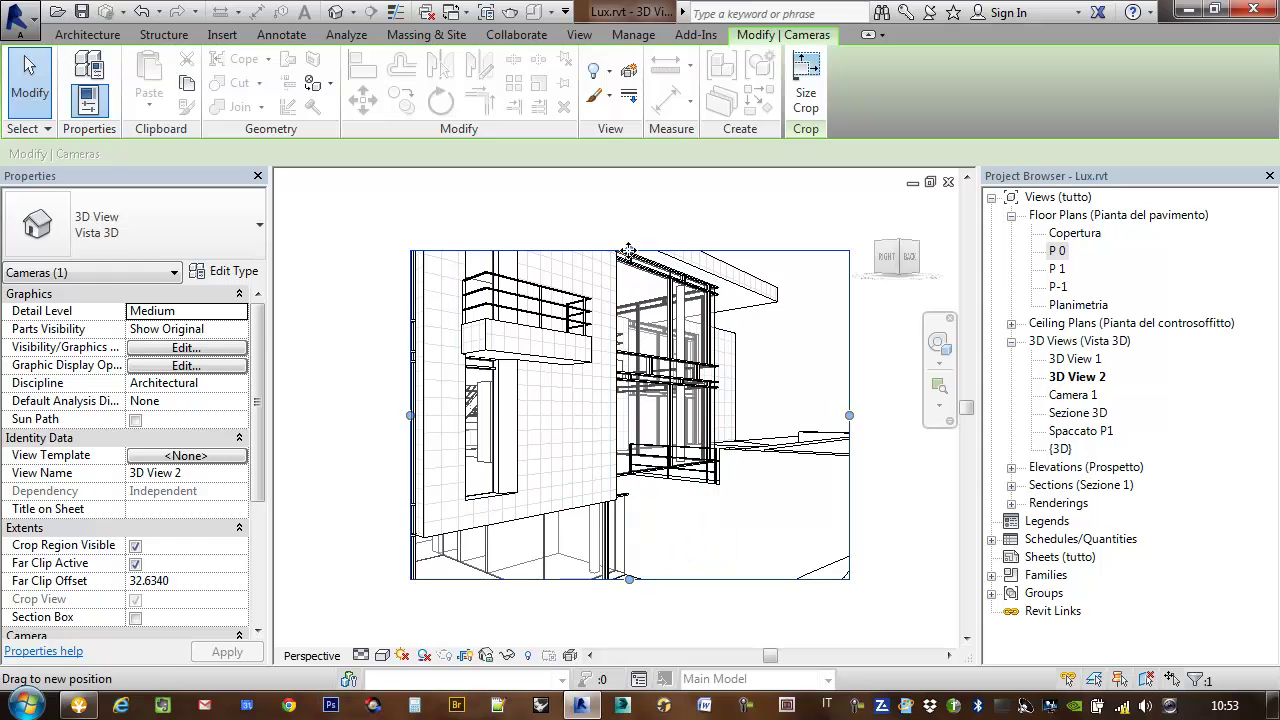
left_click_drag(478, 350, 401, 350)
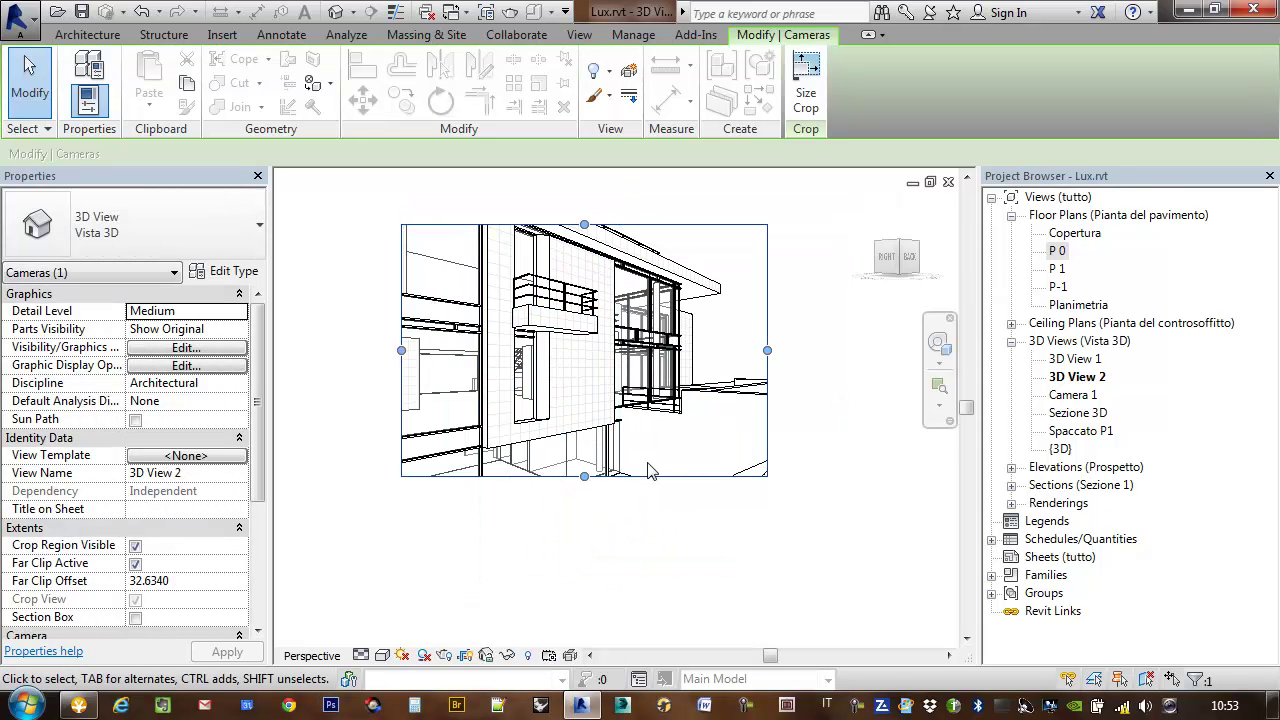
left_click_drag(584, 476, 584, 498)
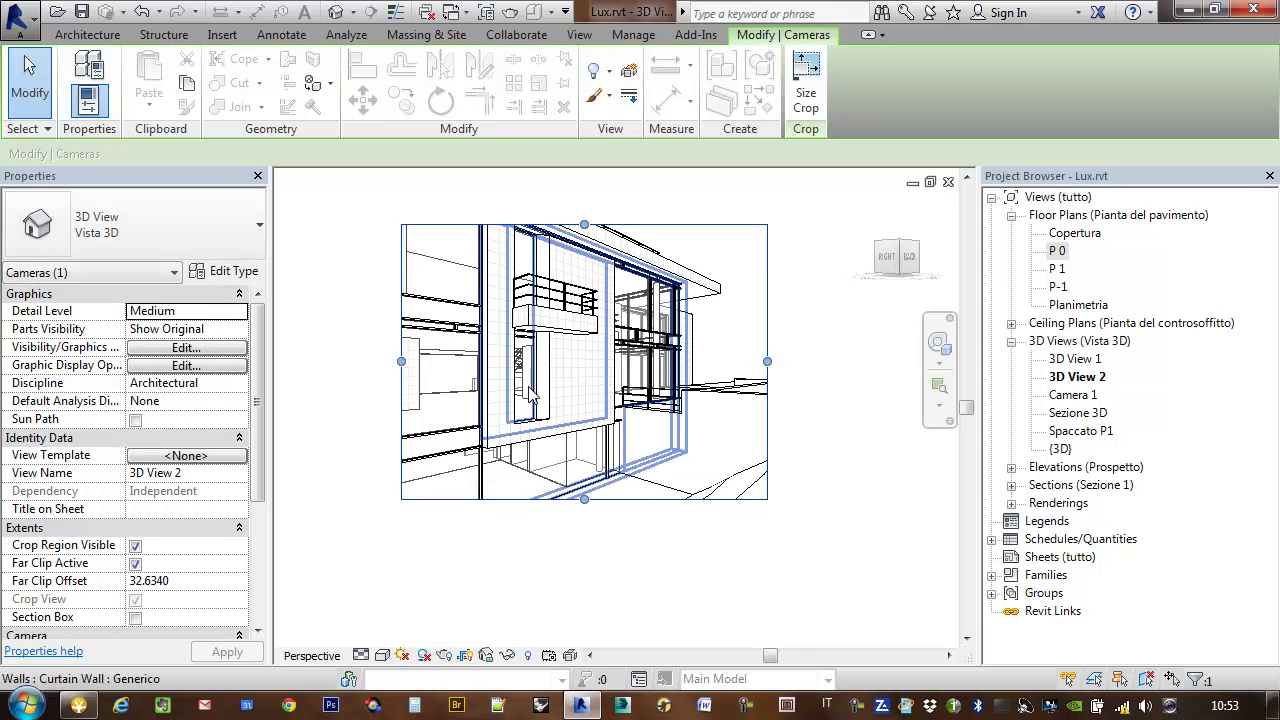
middle_click_drag(770, 390, 648, 416)
left_click_drag(650, 413, 546, 414)
middle_click_drag(551, 414, 645, 490)
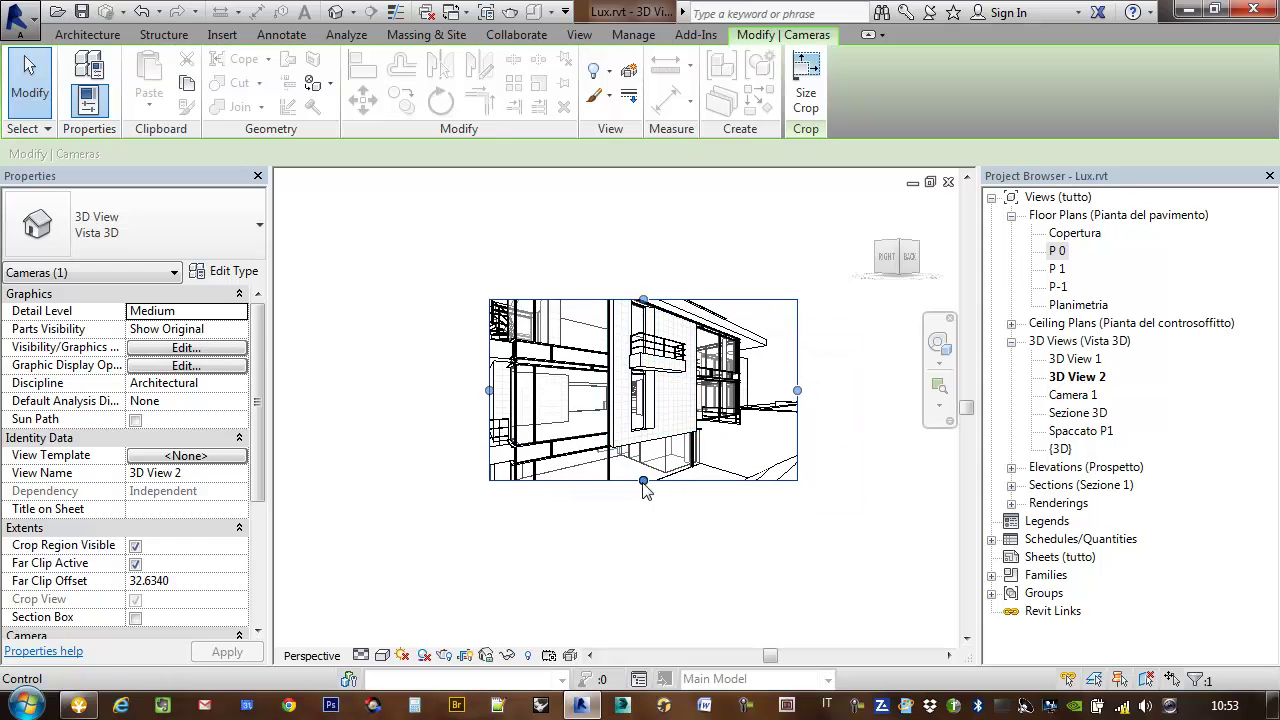
left_click_drag(643, 481, 643, 550)
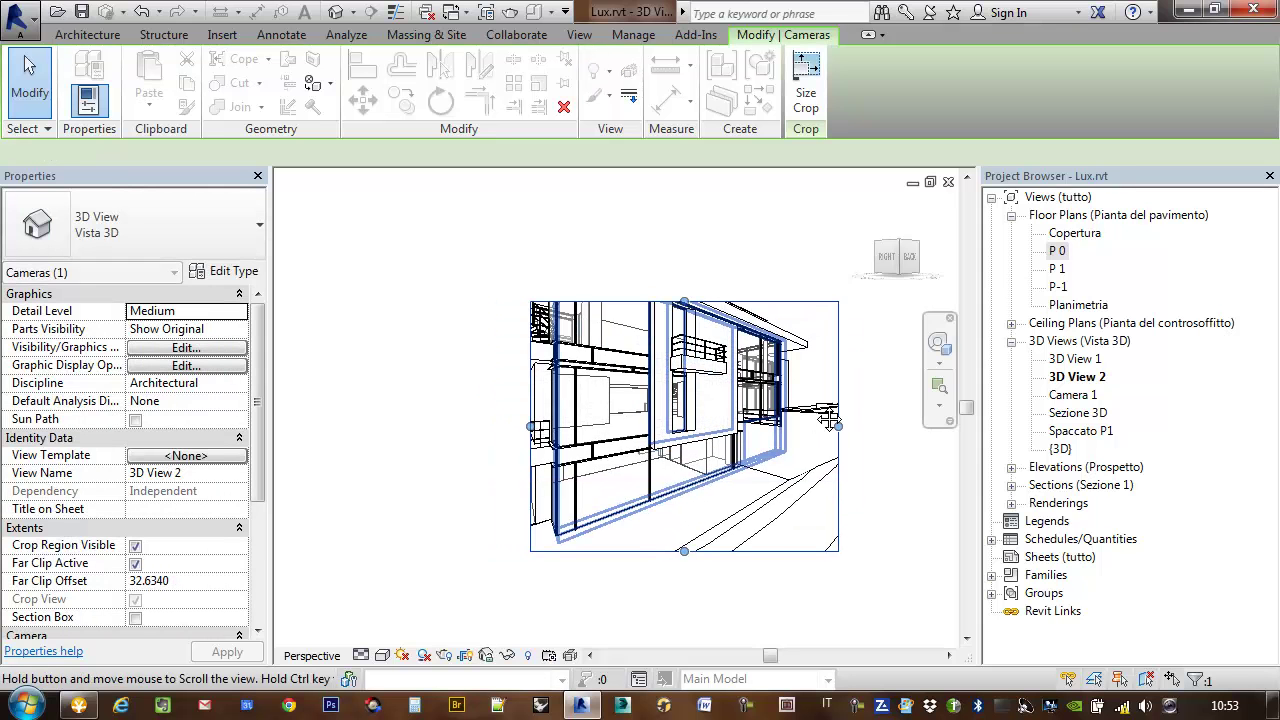
middle_click_drag(512, 428, 595, 428)
left_click_drag(573, 427, 511, 427)
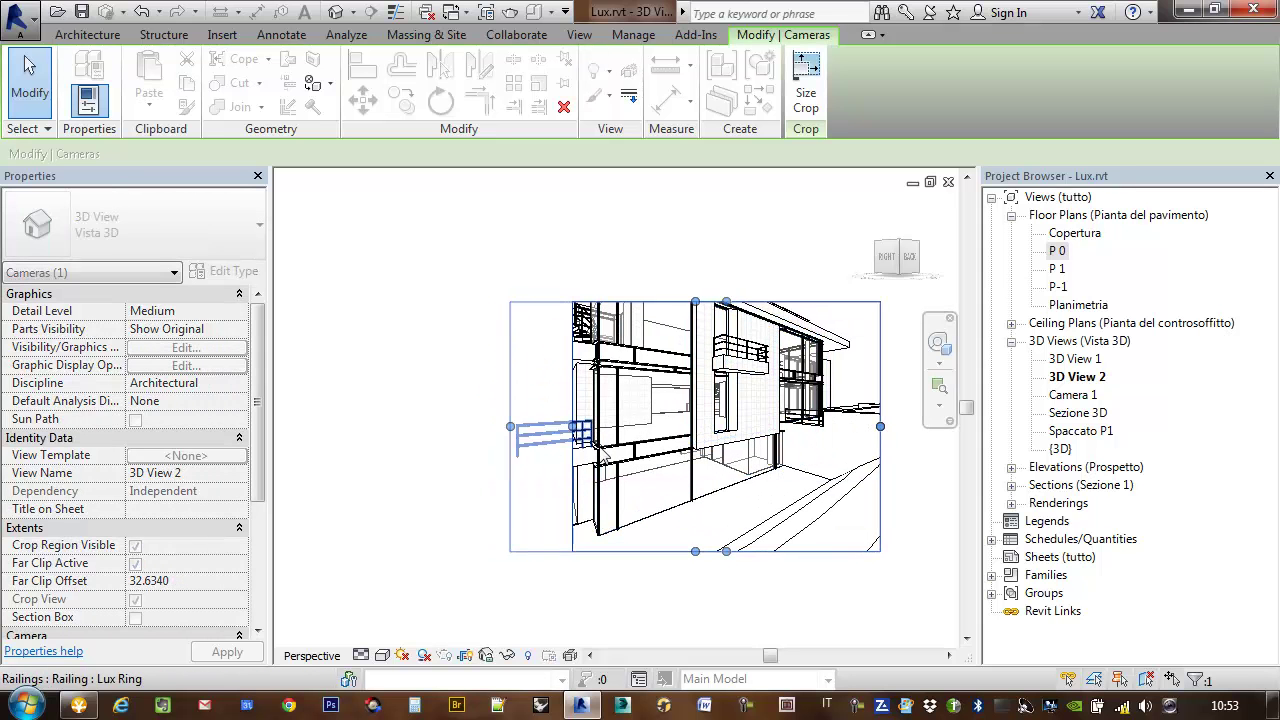
Recentre the view, raise the crop region's top edge and widen its left side further.
middle_click_drag(643, 470, 466, 470)
left_click_drag(518, 300, 520, 255)
middle_click_drag(412, 391, 573, 391)
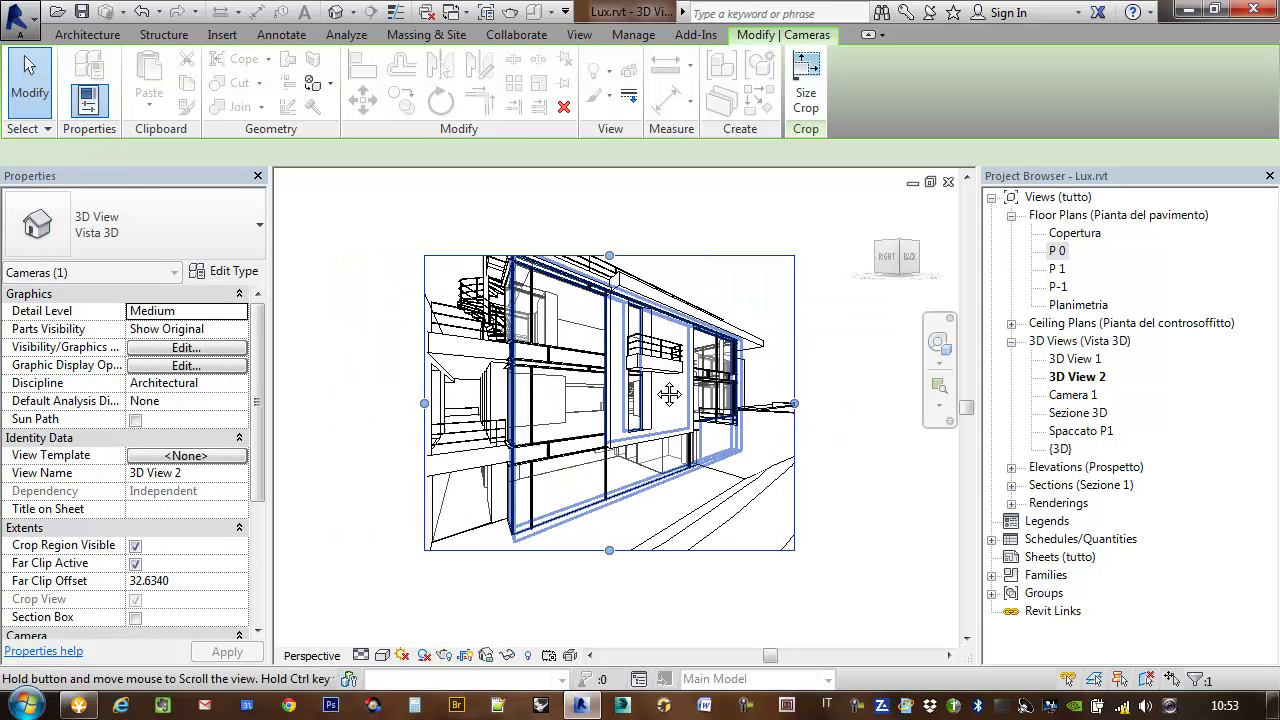
left_click_drag(678, 256, 678, 220)
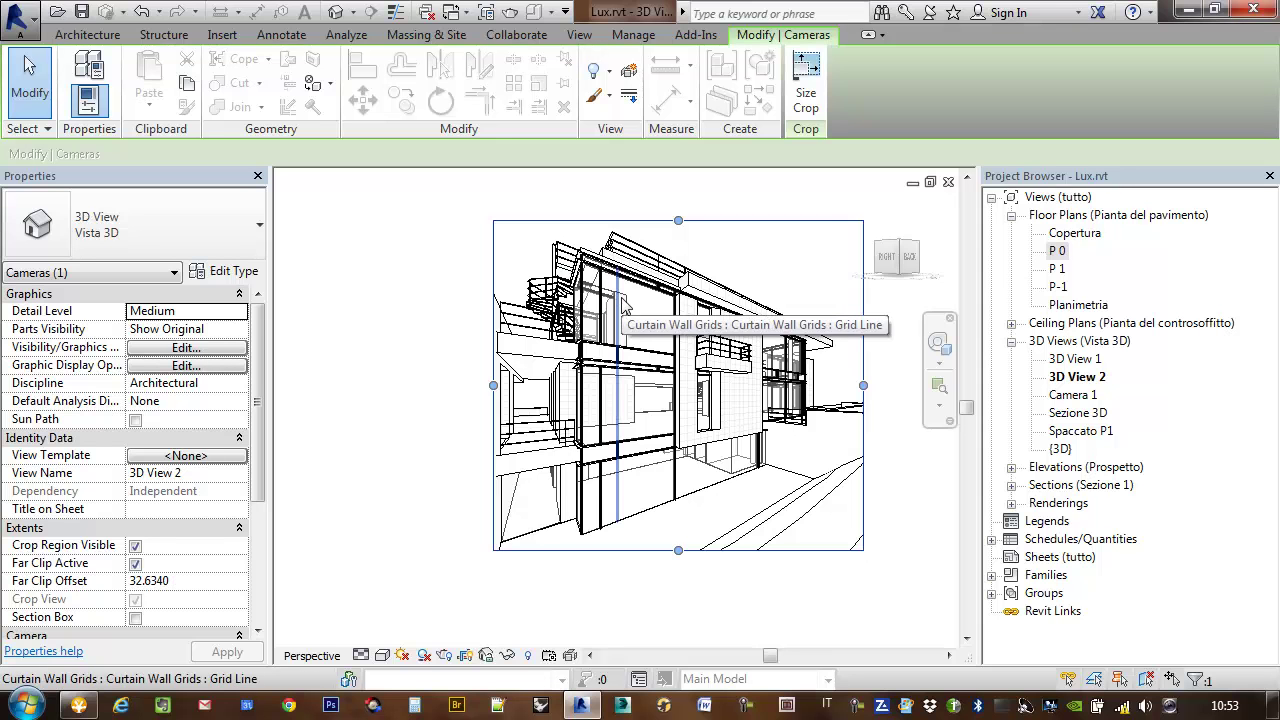
middle_click_drag(640, 290, 631, 401)
left_click_drag(683, 205, 686, 204)
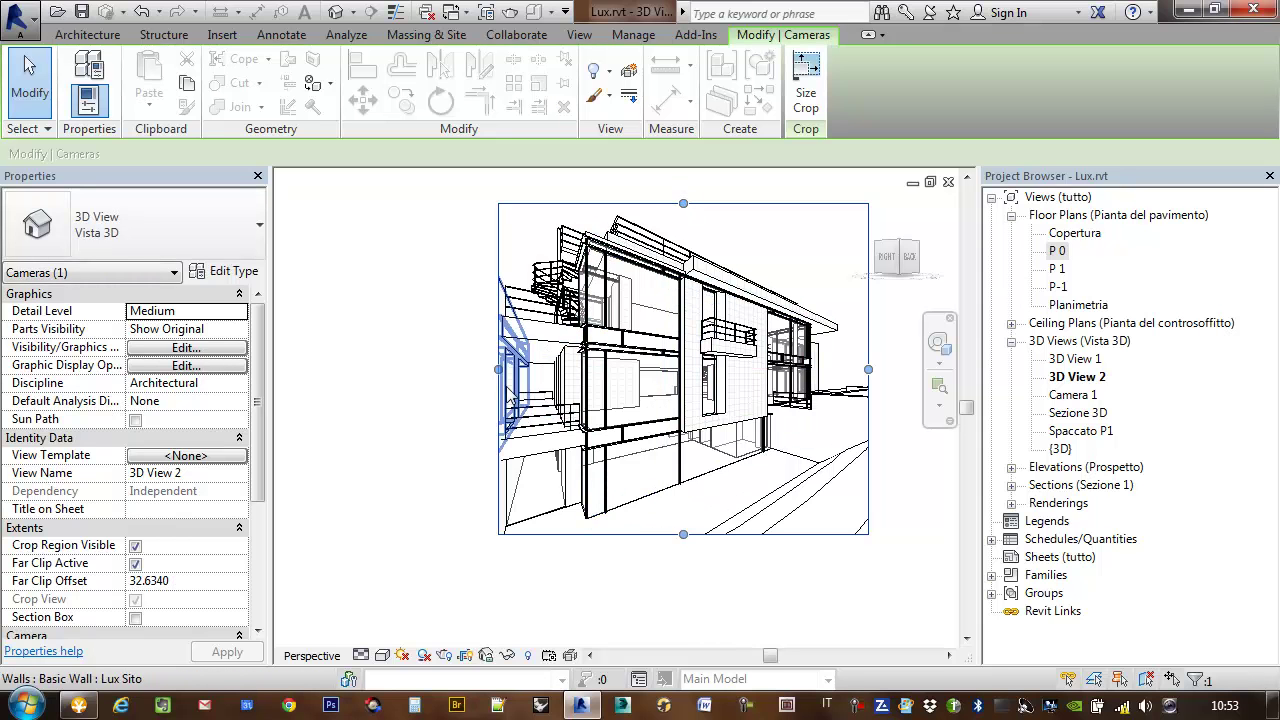
left_click_drag(498, 369, 411, 369)
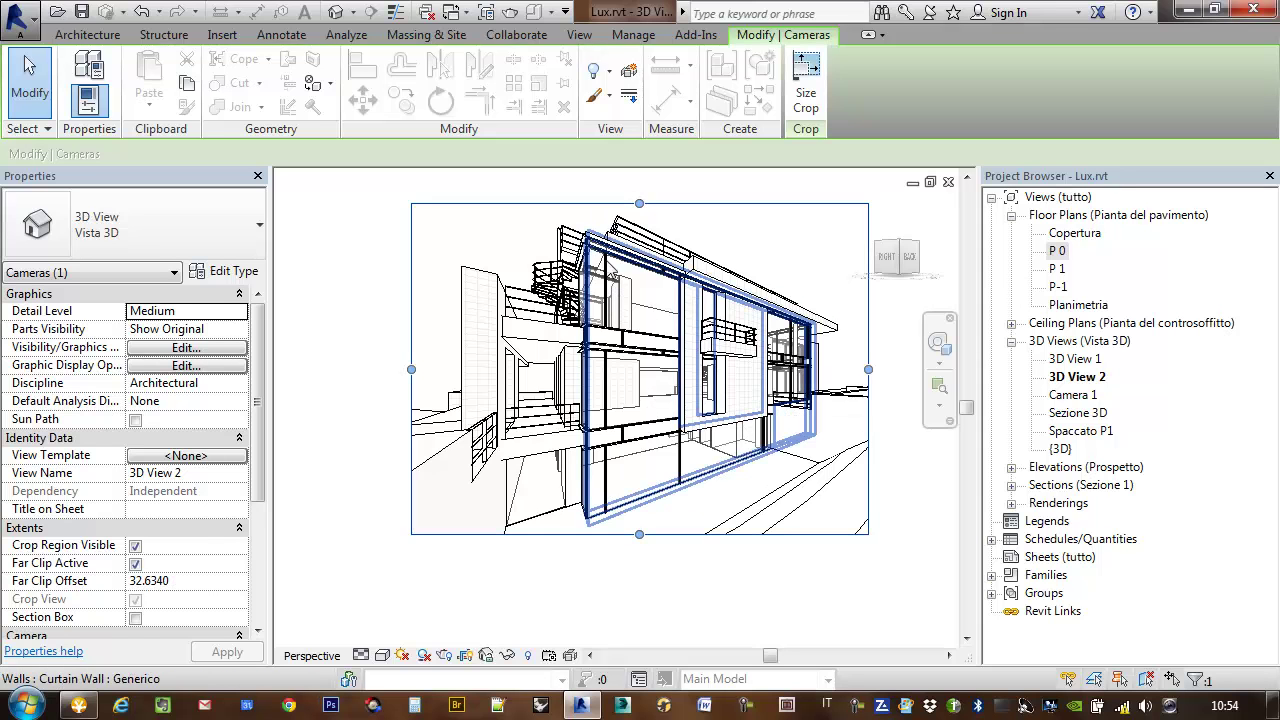
scroll(588, 324, "down", 5)
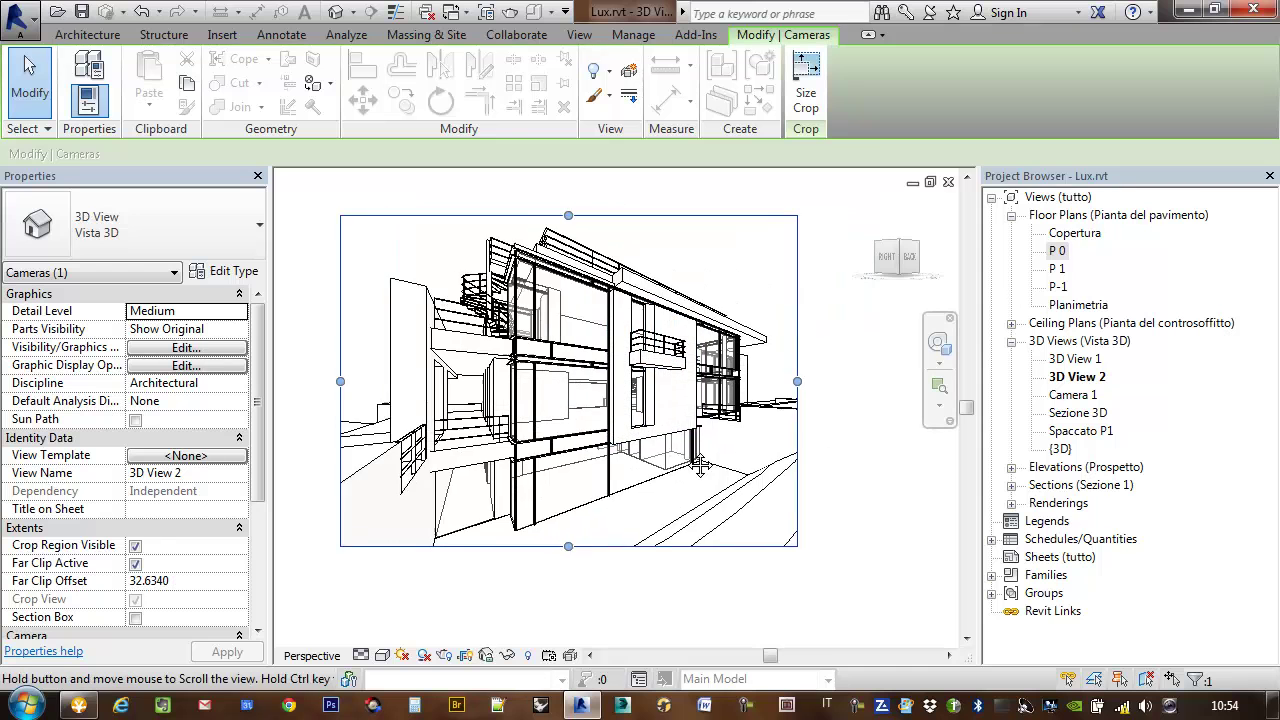
scroll(700, 428, "down", 1)
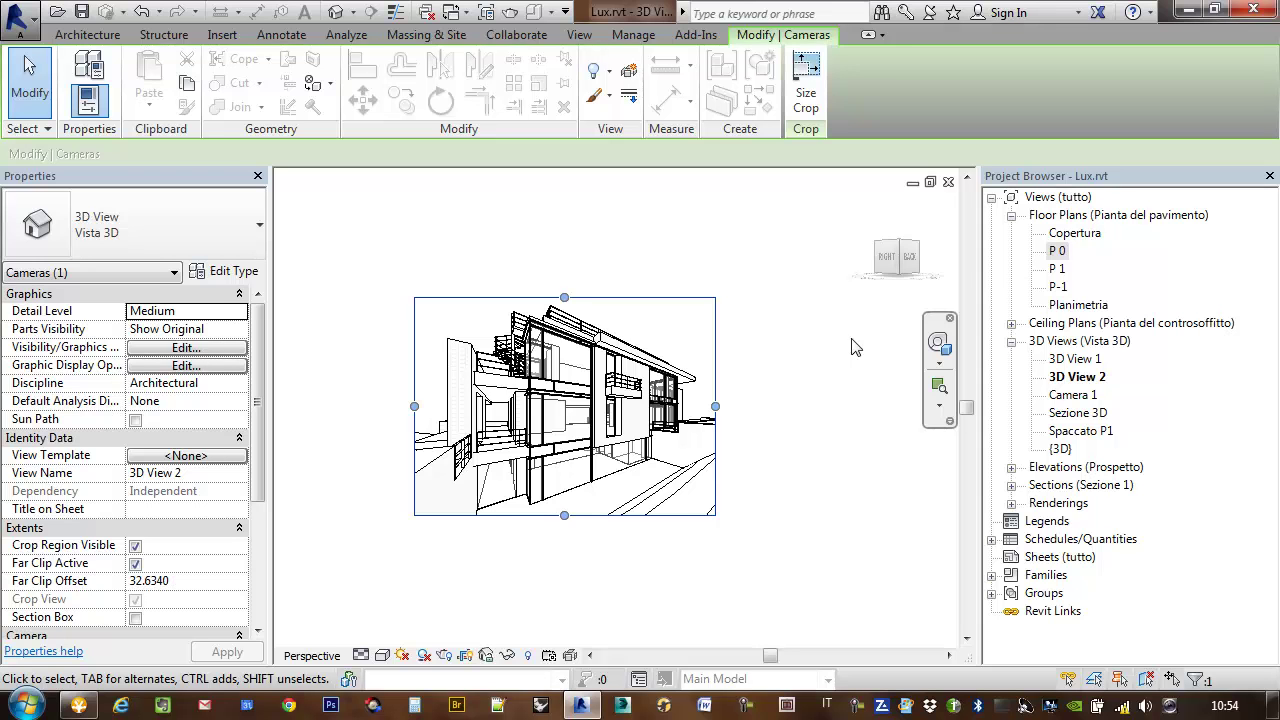
After a quick SteeringWheel zoom, delete 3D View 2 from the Project Browser.
left_click(940, 345)
left_click_drag(650, 387, 675, 410)
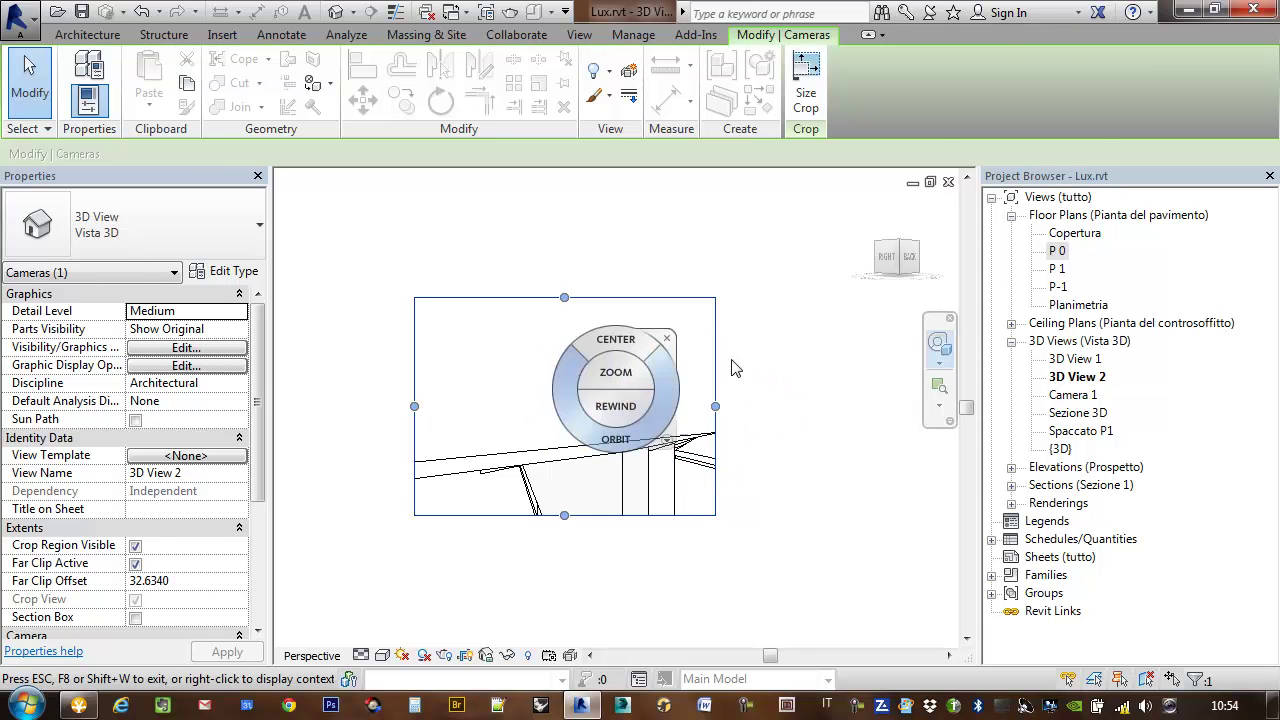
key("Escape")
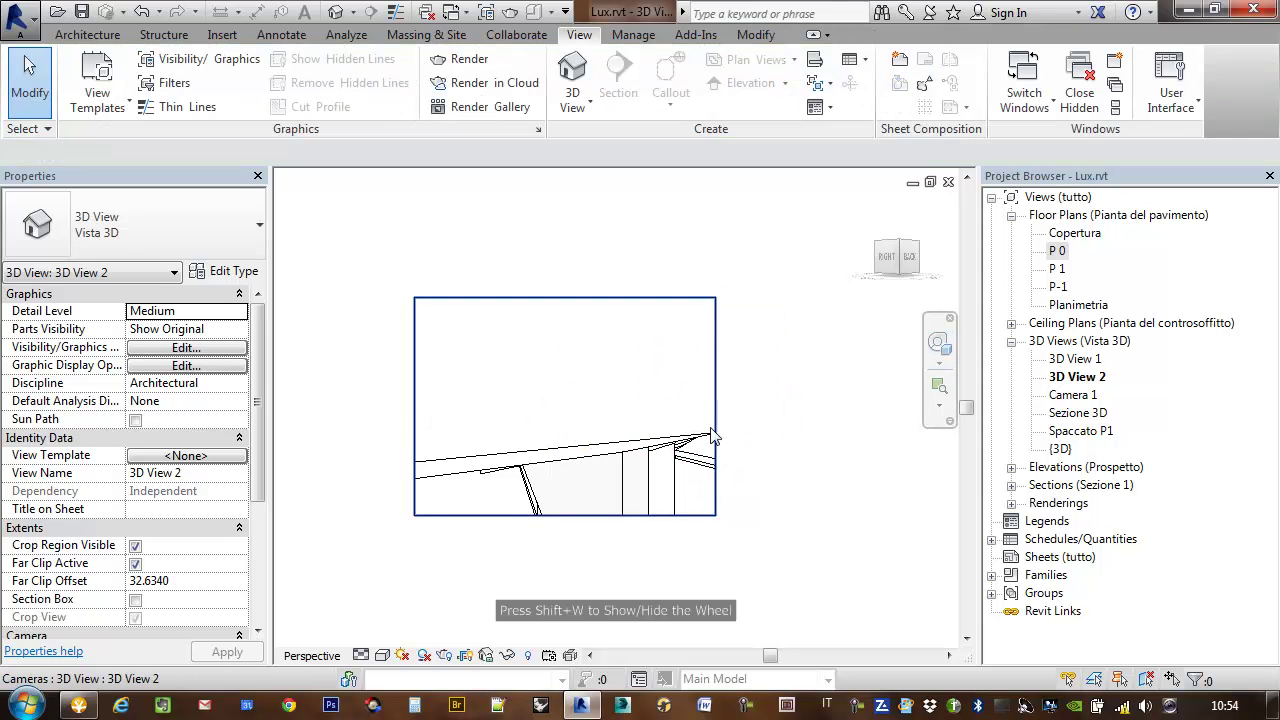
right_click(1103, 379)
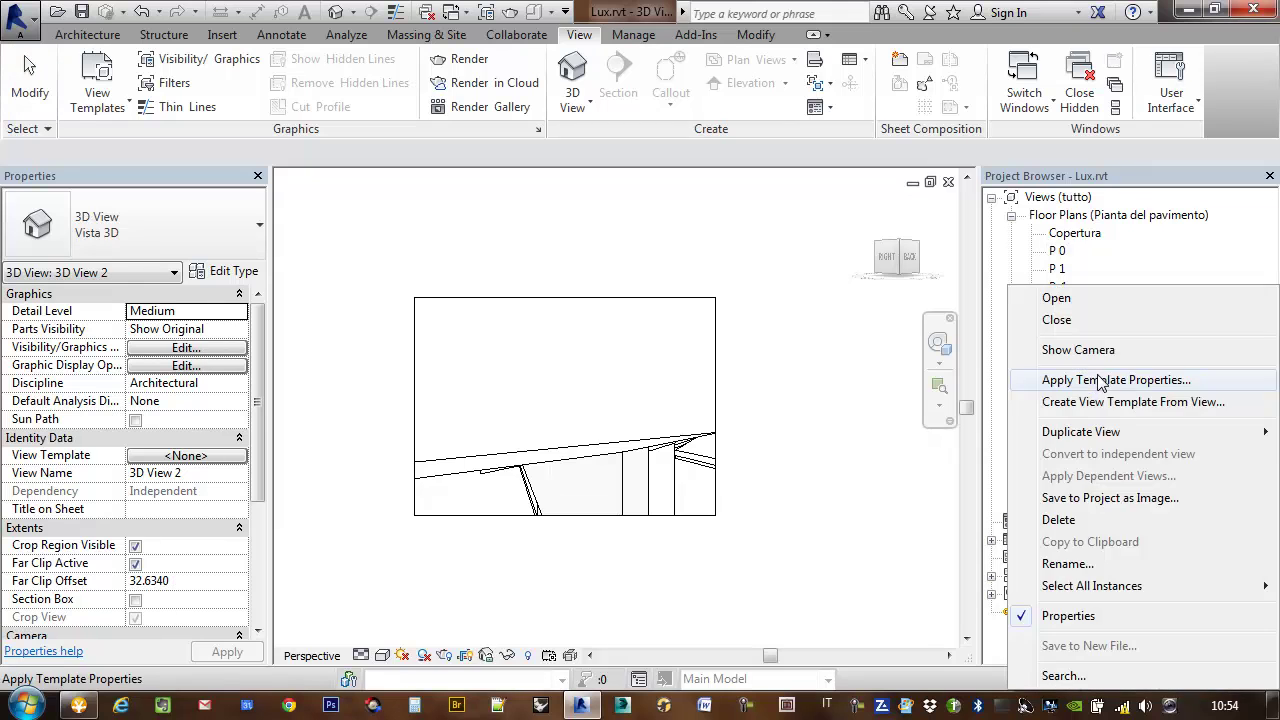
left_click(1099, 521)
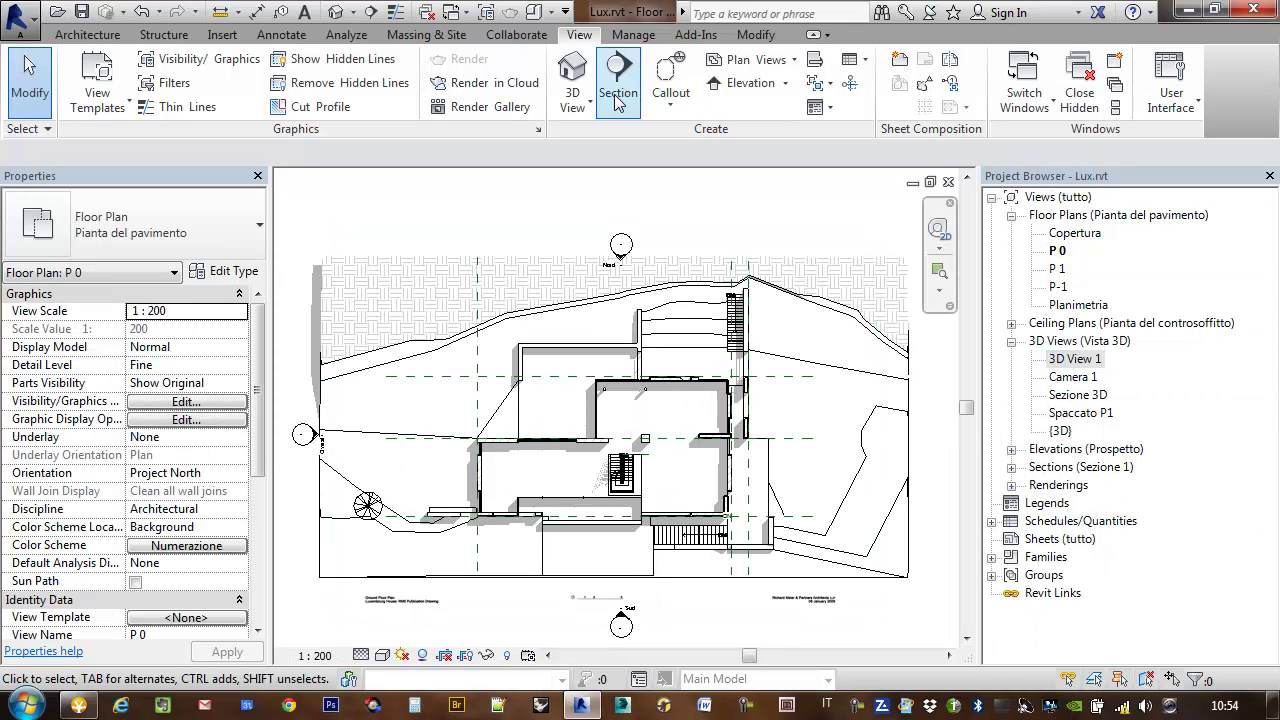
Place a new camera with its eye at the top of the plan and its target inside the house.
left_click(572, 100)
left_click(585, 177)
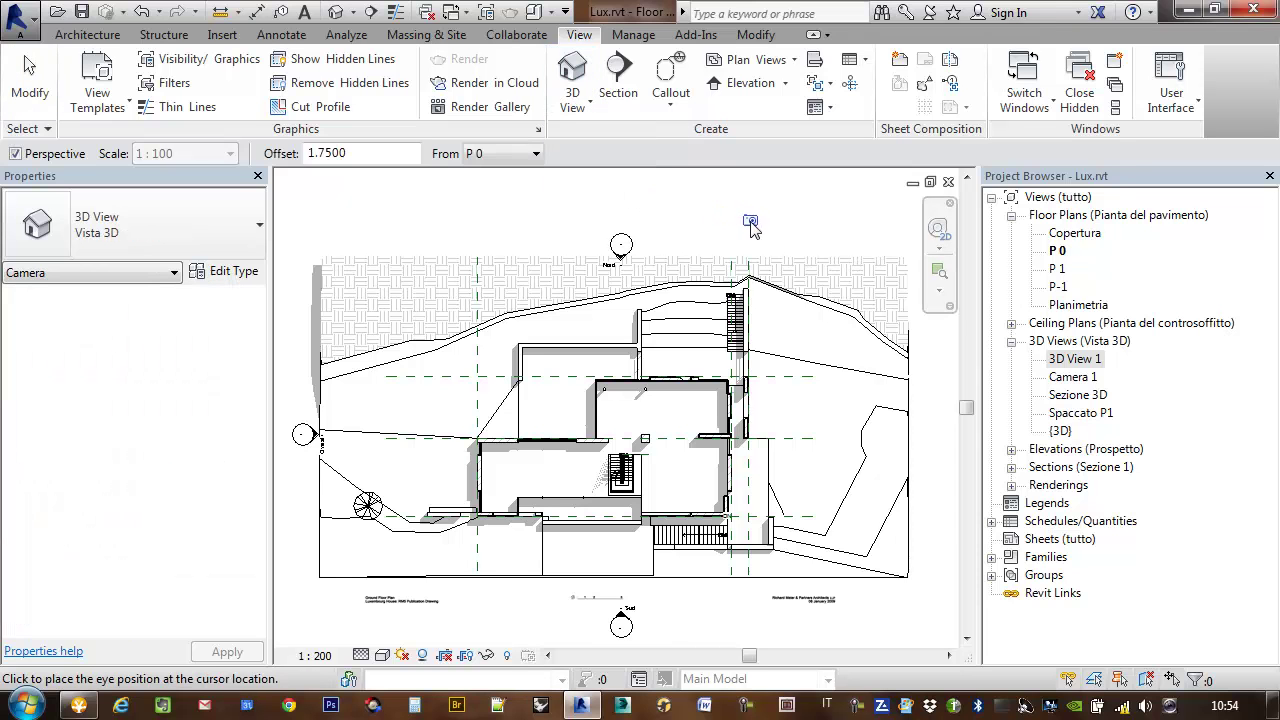
left_click(745, 225)
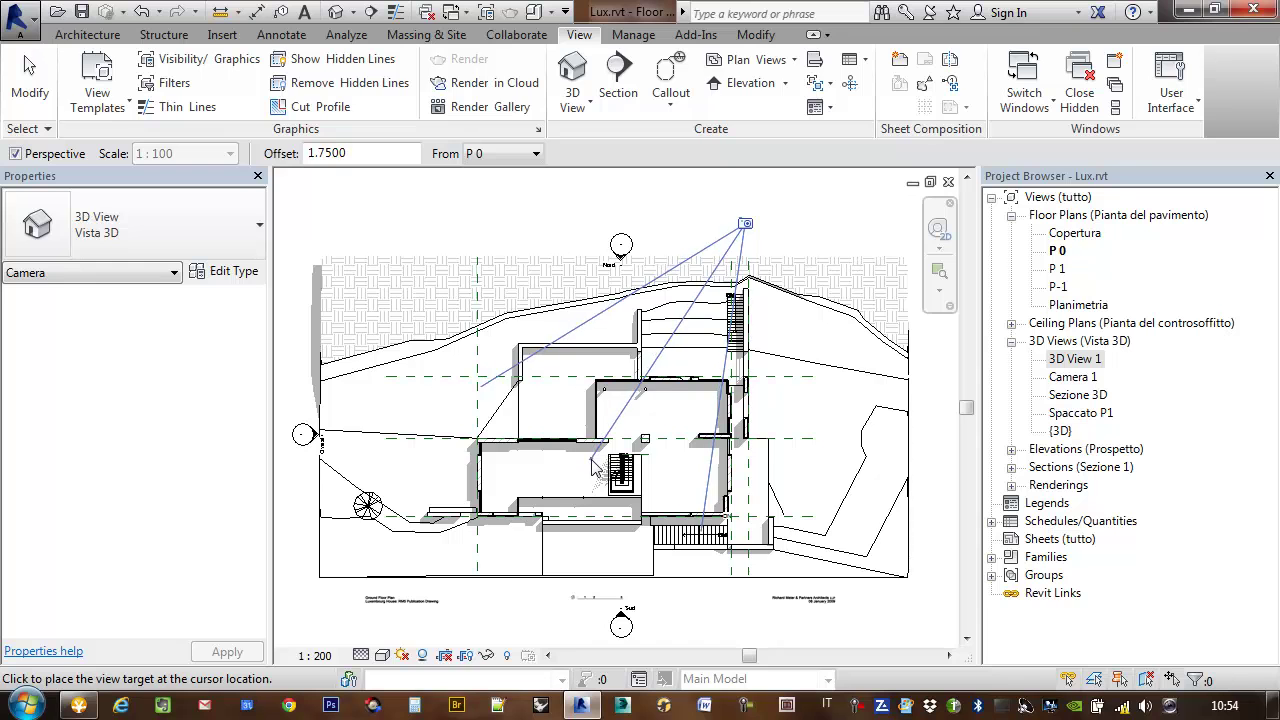
left_click(598, 452)
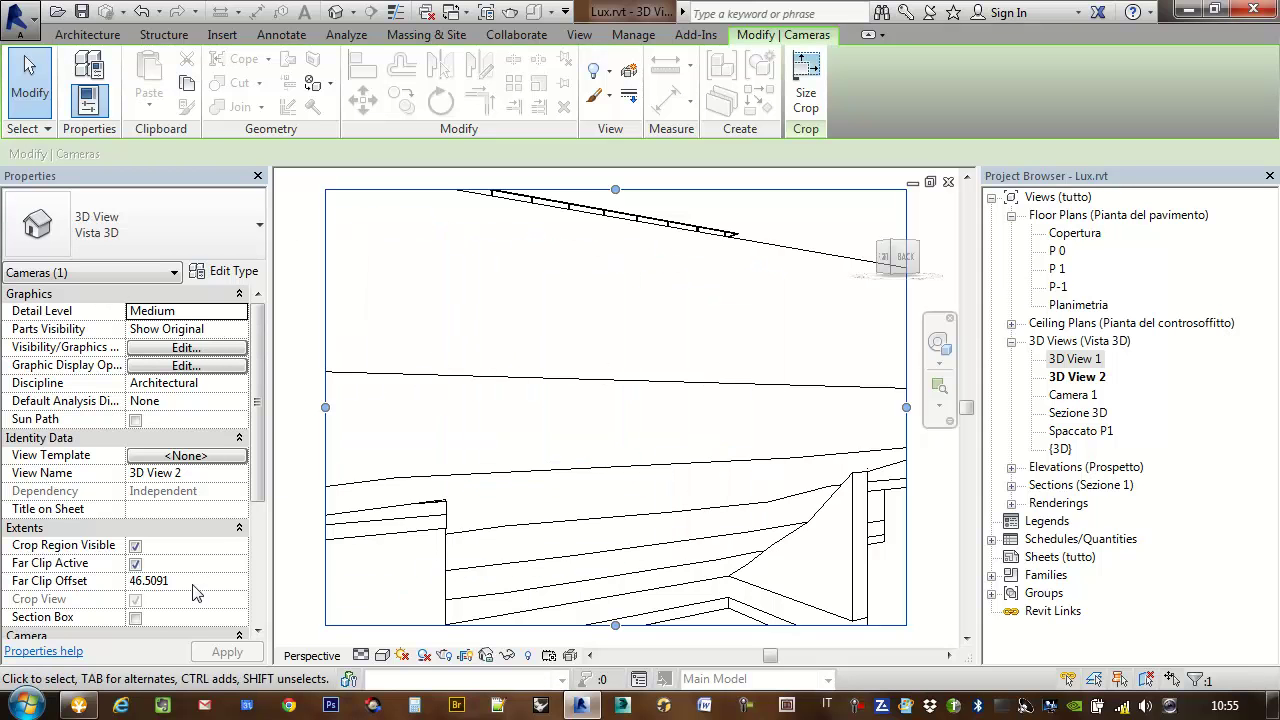
Set the camera's Eye Elevation to 3, then 4, and finally 6, applying each value.
left_click_drag(256, 357, 260, 500)
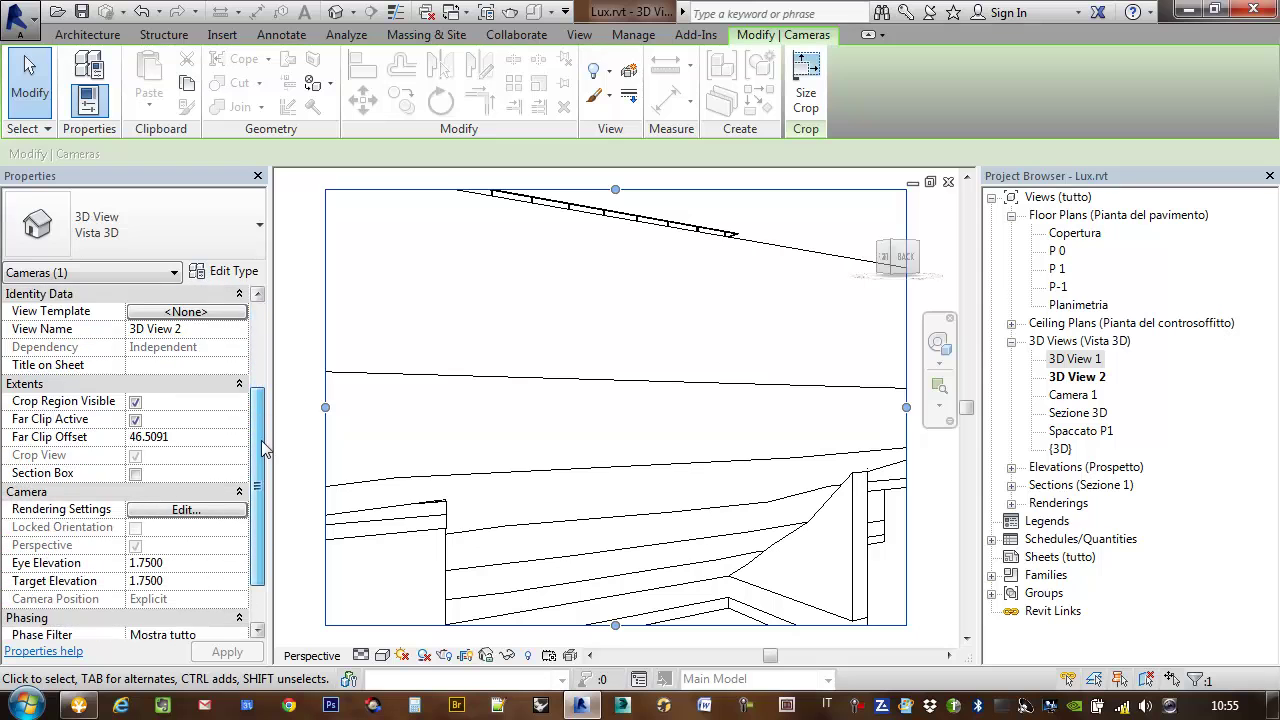
left_click(182, 508)
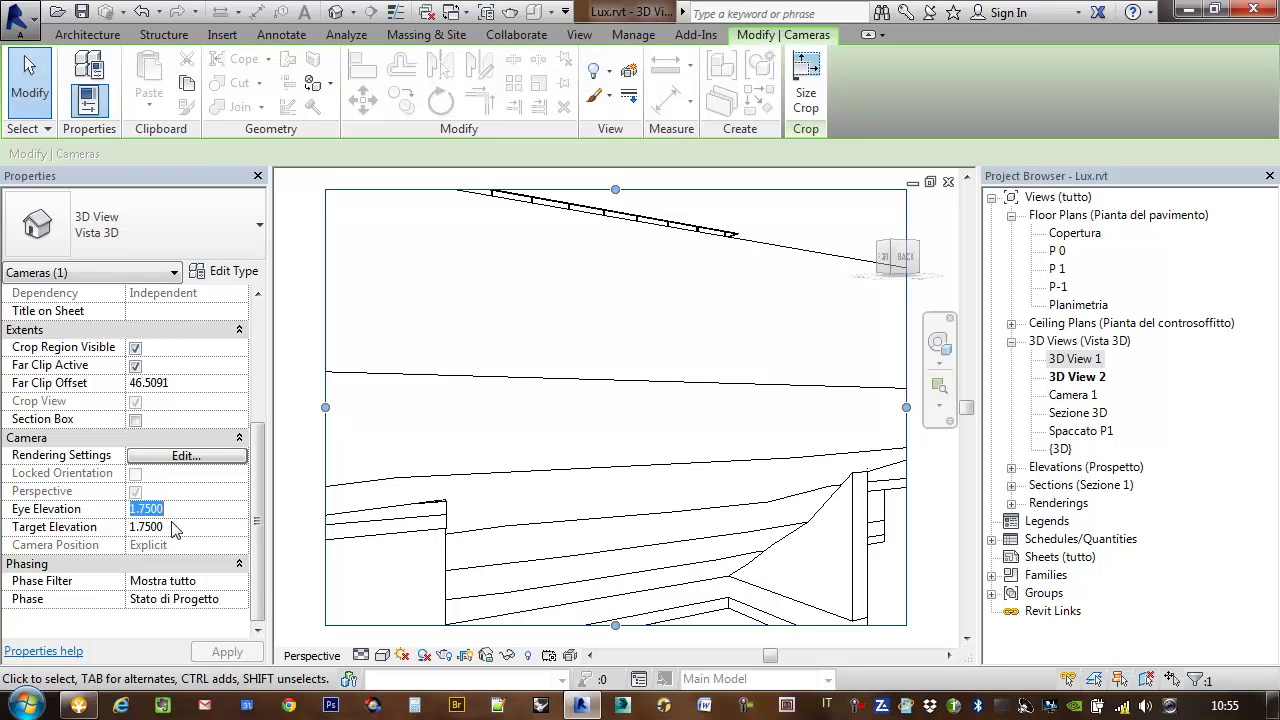
left_click_drag(158, 508, 122, 510)
type("3")
left_click(228, 652)
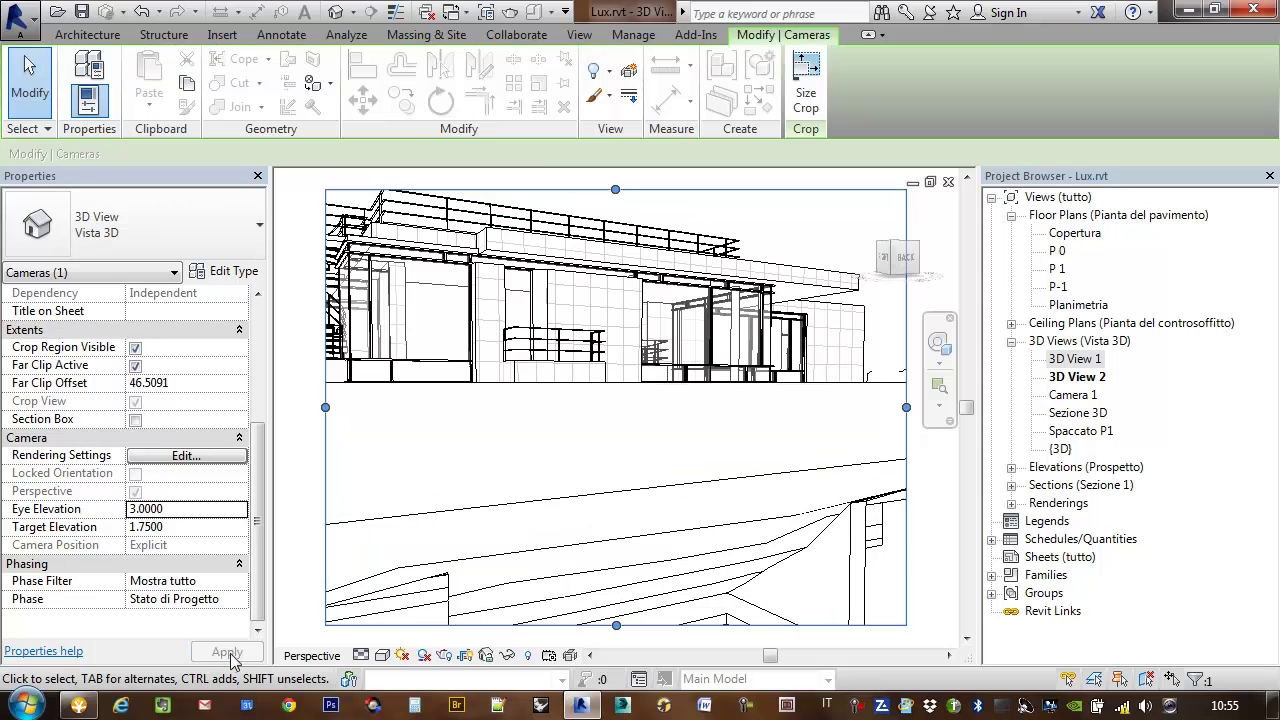
left_click(178, 510)
type("4")
left_click(222, 652)
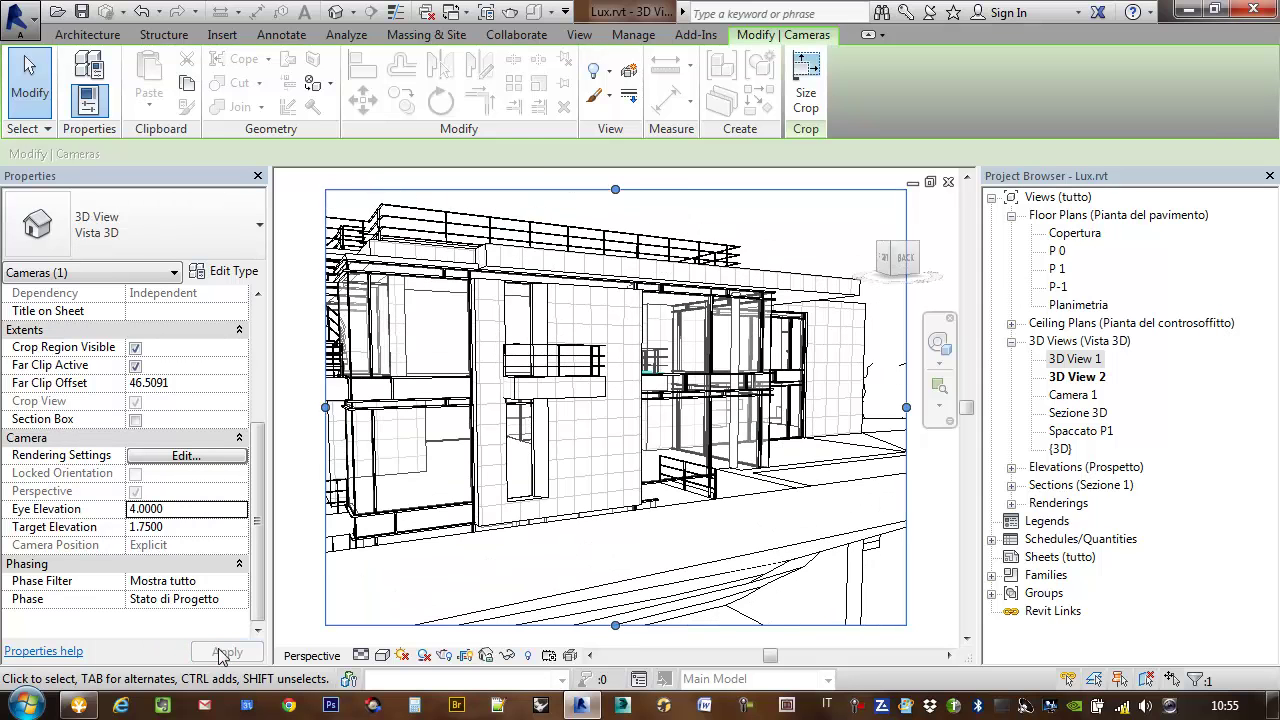
left_click(186, 508)
type("6")
left_click(222, 652)
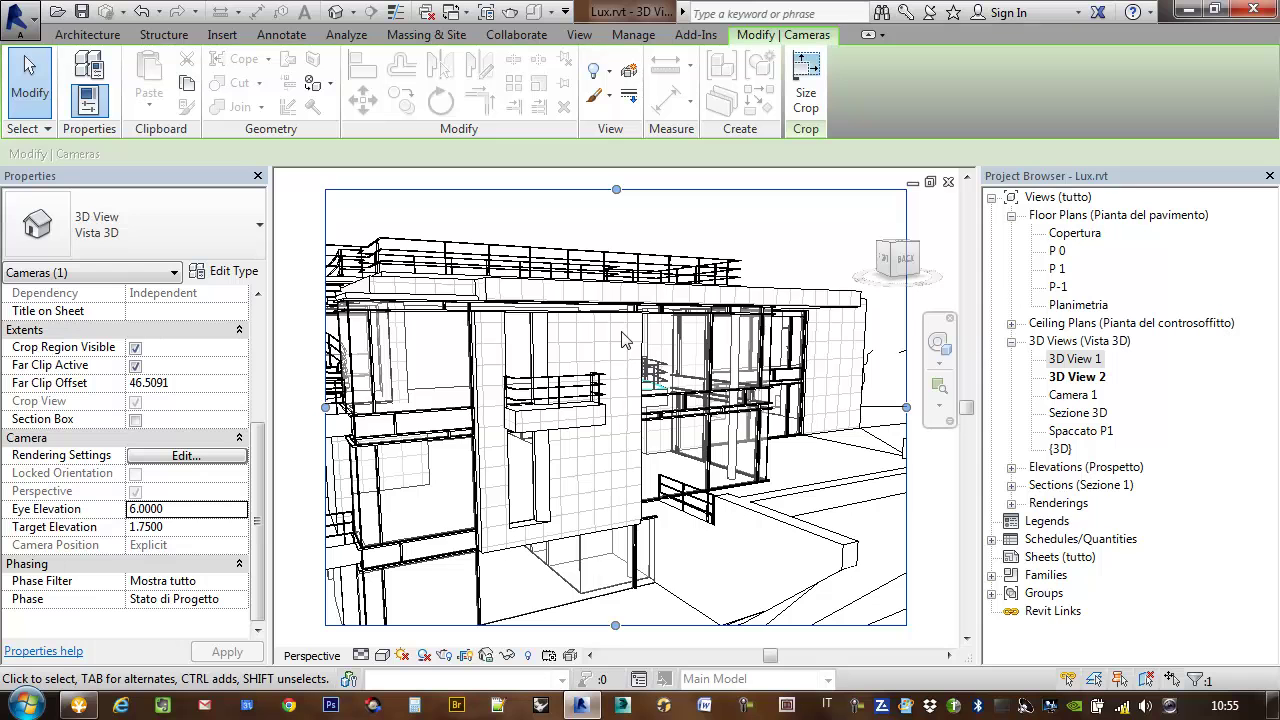
Widen the crop frame to the left, lower its bottom edge, and pan to centre the house.
scroll(505, 394, "down", 2)
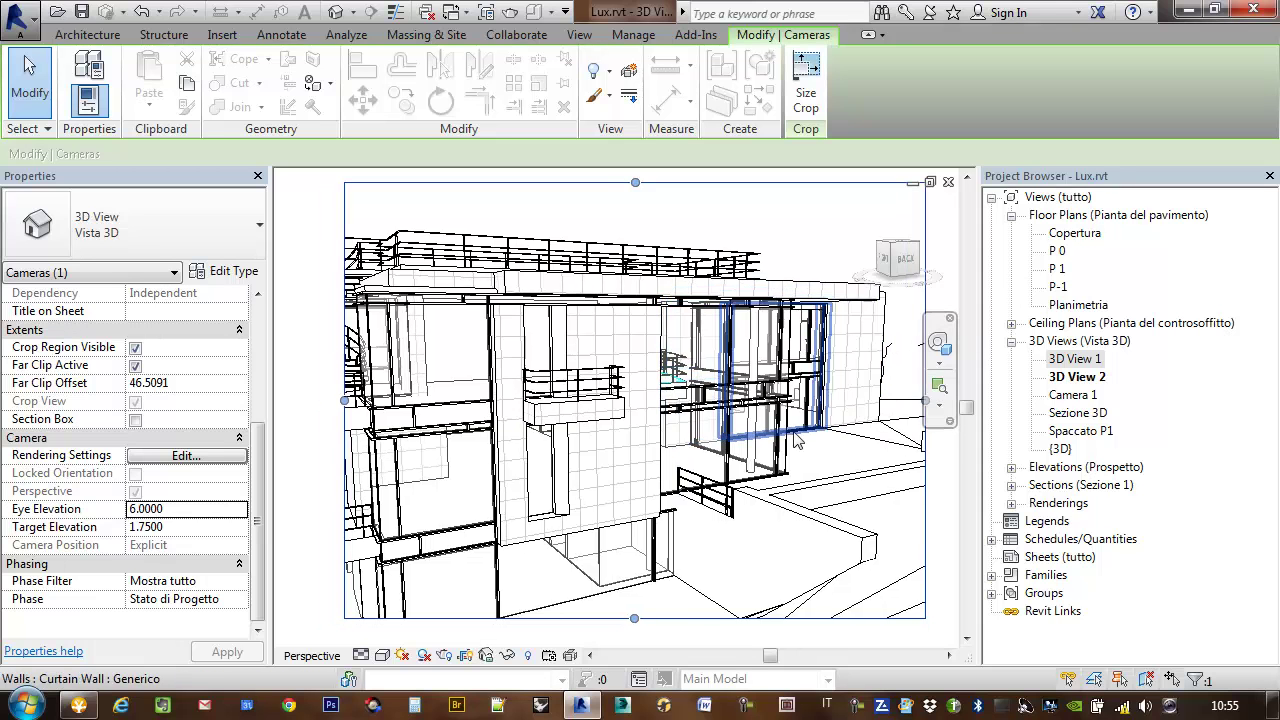
left_click_drag(454, 407, 348, 407)
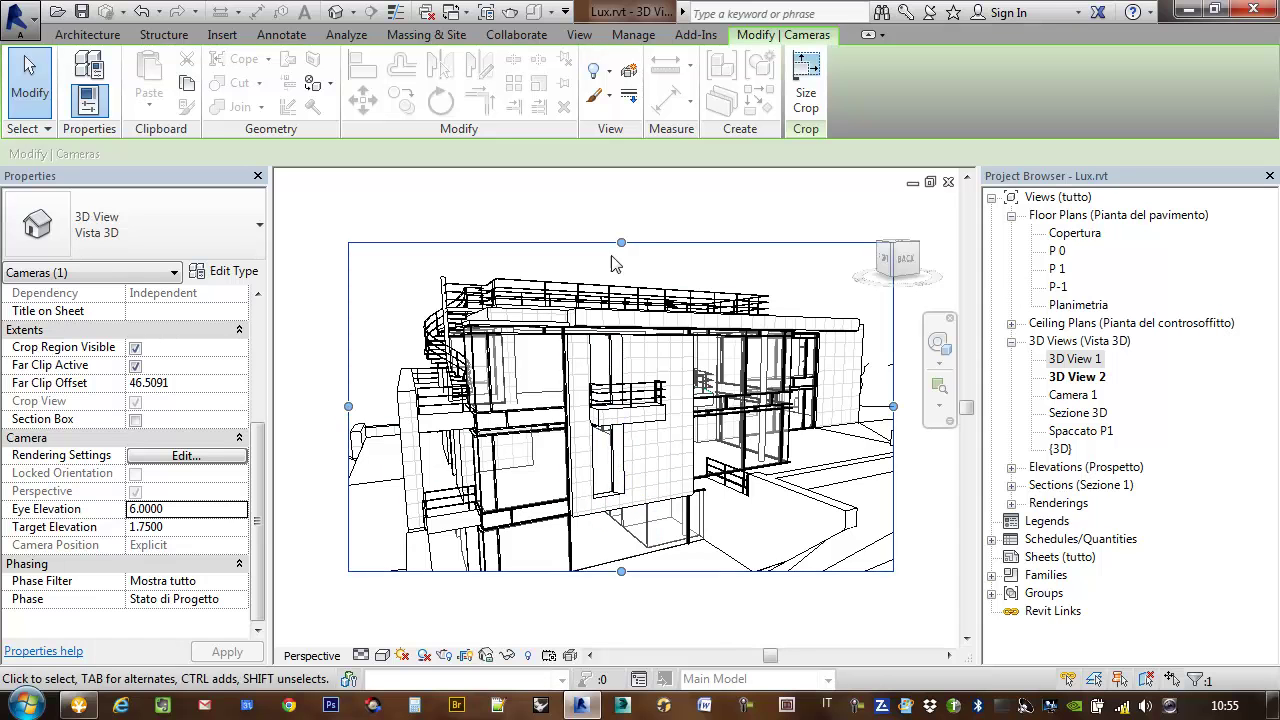
left_click_drag(621, 572, 634, 640)
mouse_move(733, 547)
middle_mouse_down()
mouse_move(729, 483)
mouse_move(765, 503)
middle_mouse_up()
scroll(729, 483, "down", 1)
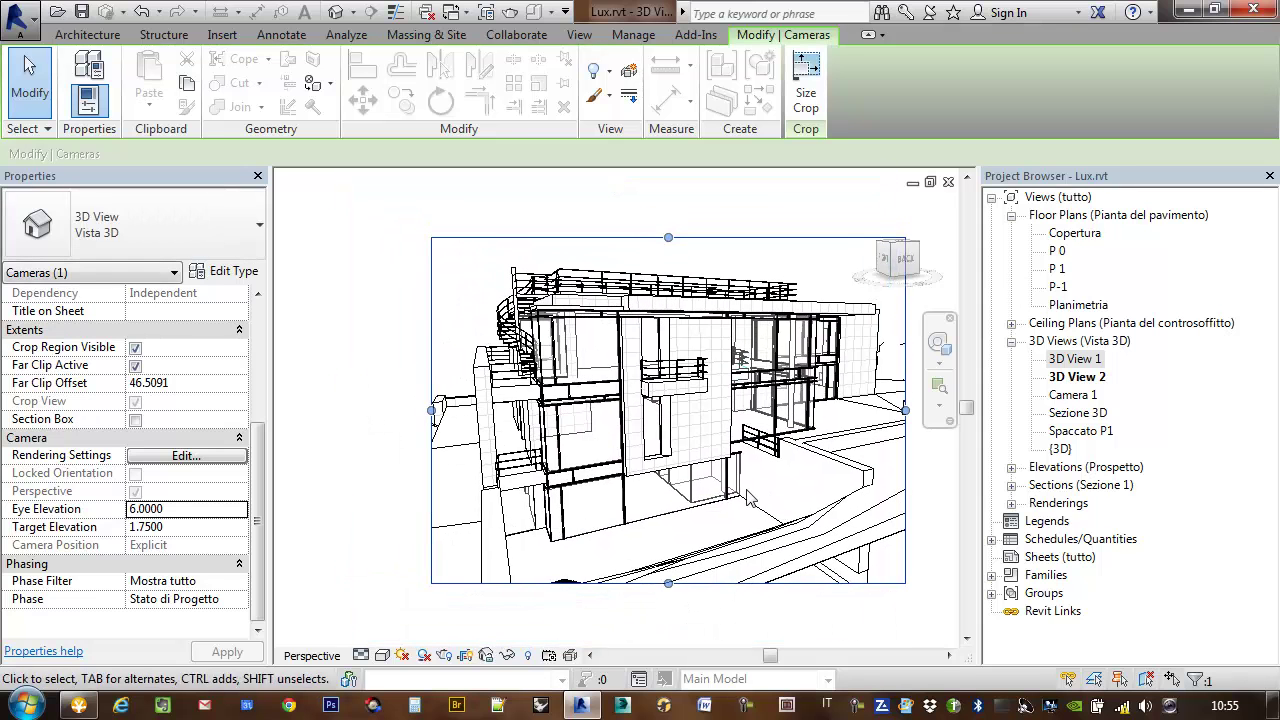
left_click_drag(695, 591, 690, 561)
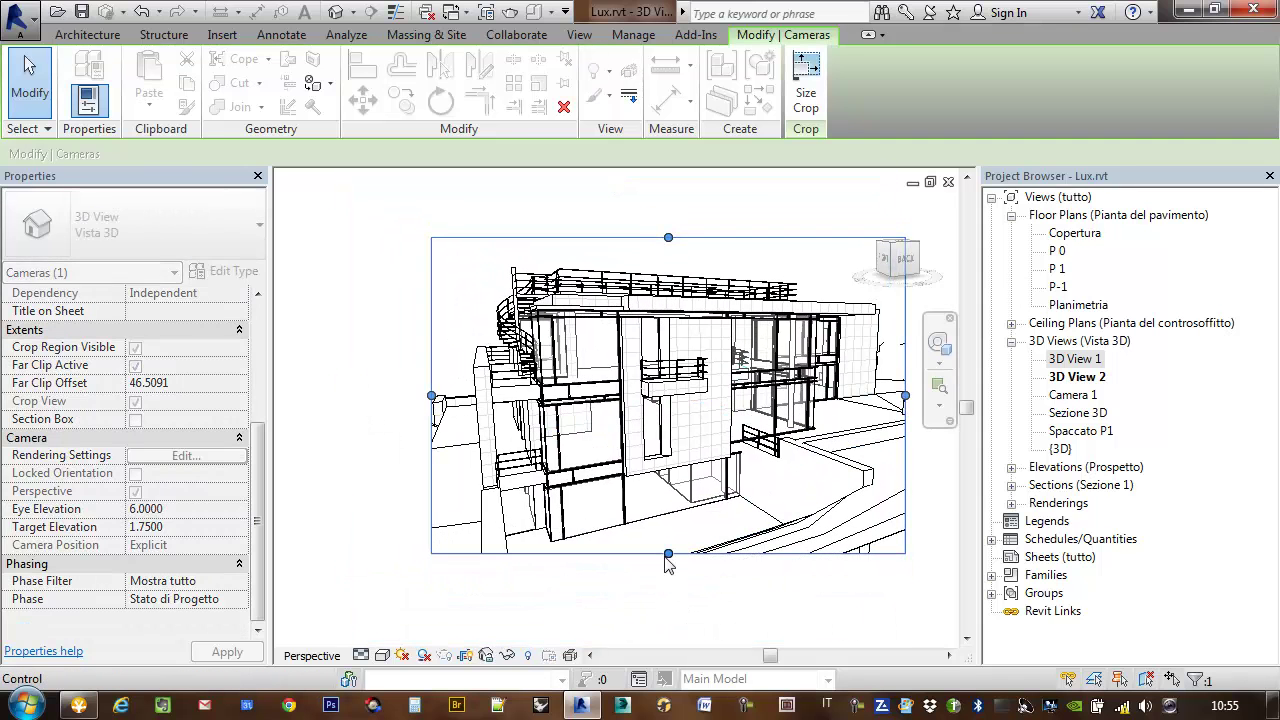
middle_click_drag(604, 503, 531, 517)
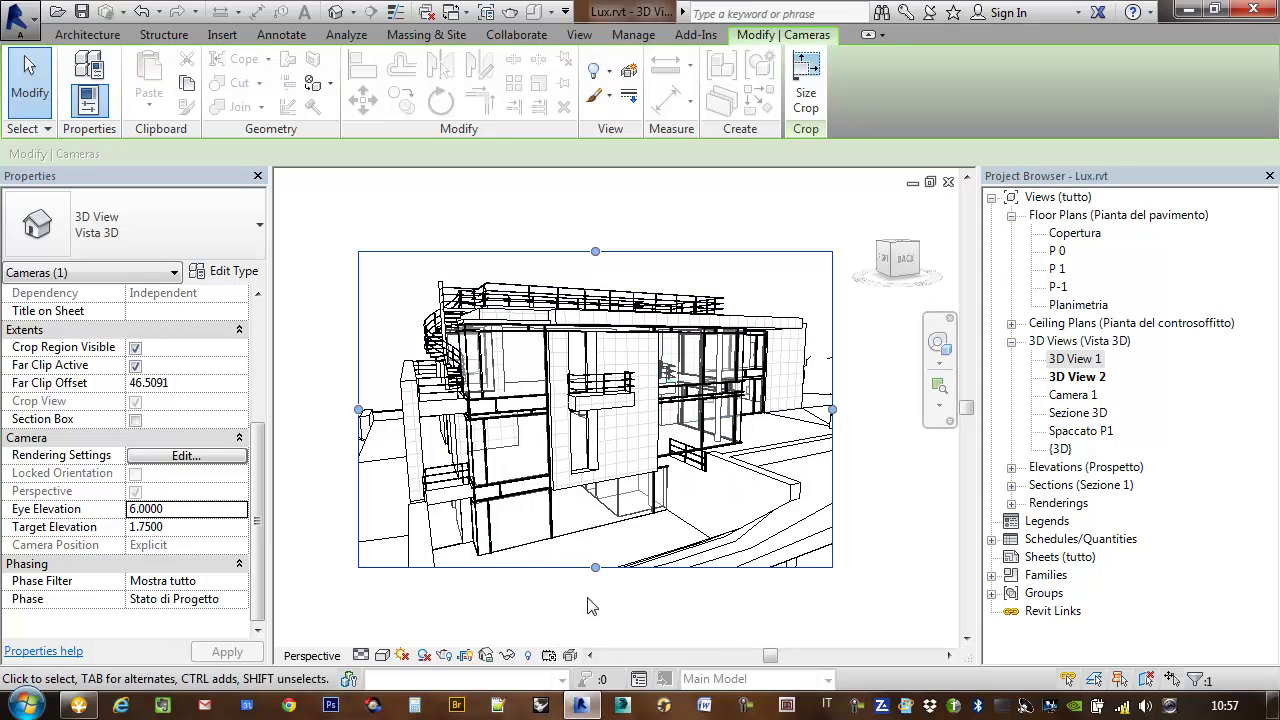
Set the camera's Target Elevation to 6 and apply it.
middle_click_drag(578, 353, 570, 313)
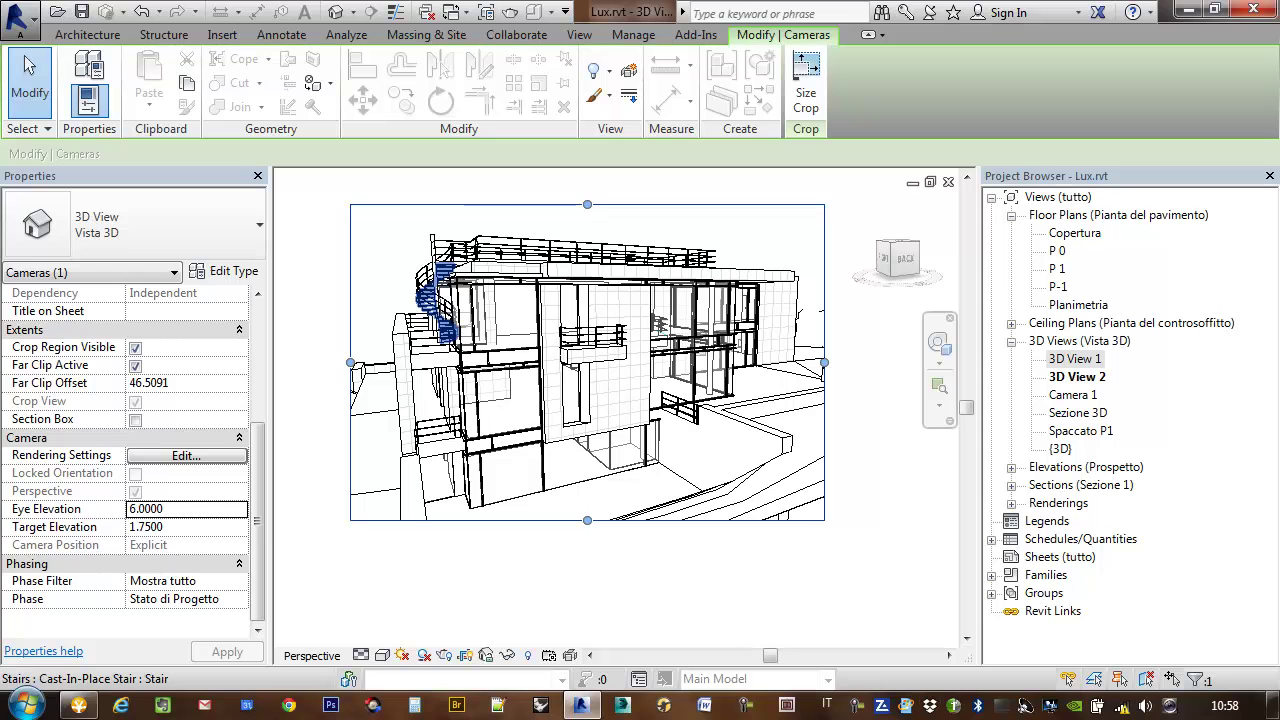
left_click(184, 527)
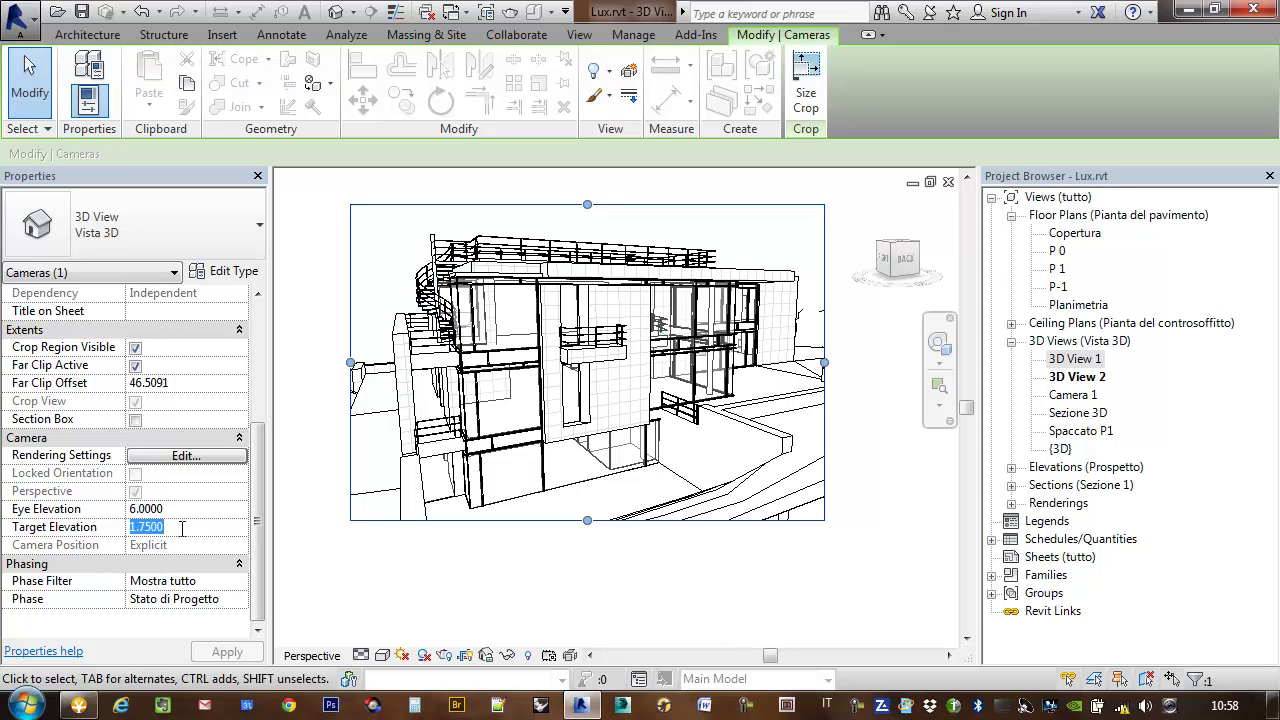
type("6")
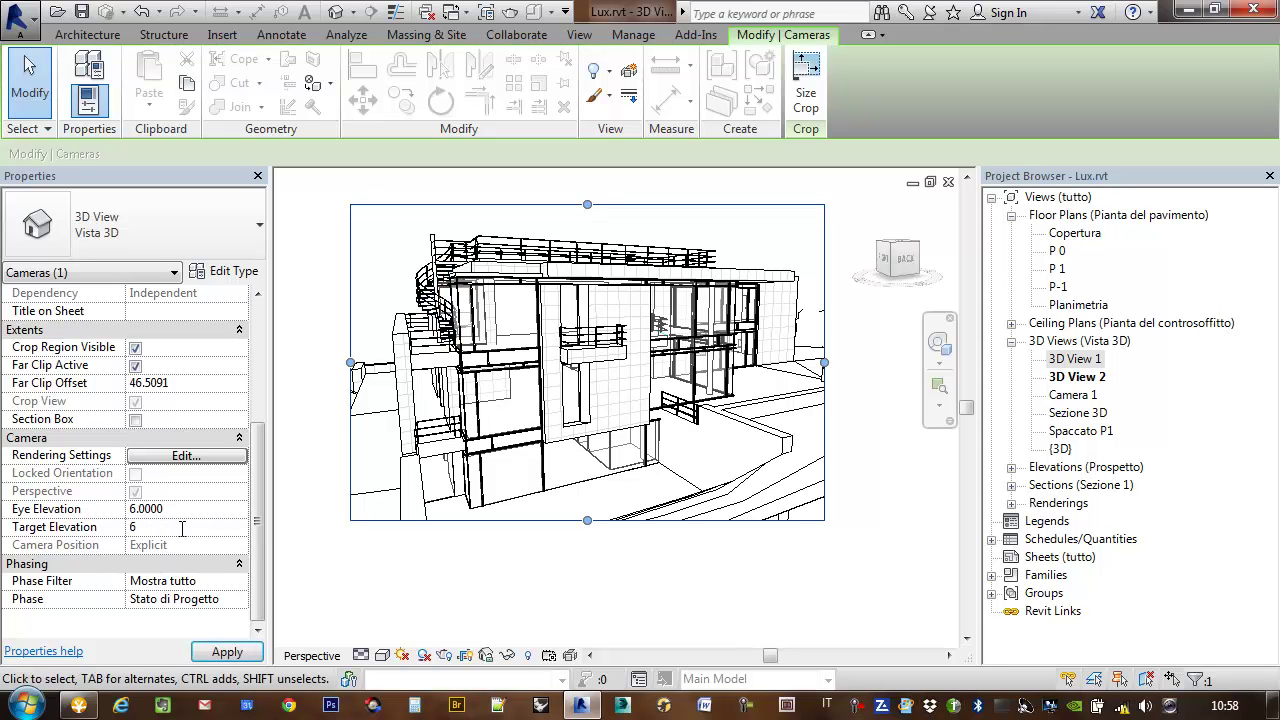
left_click(228, 654)
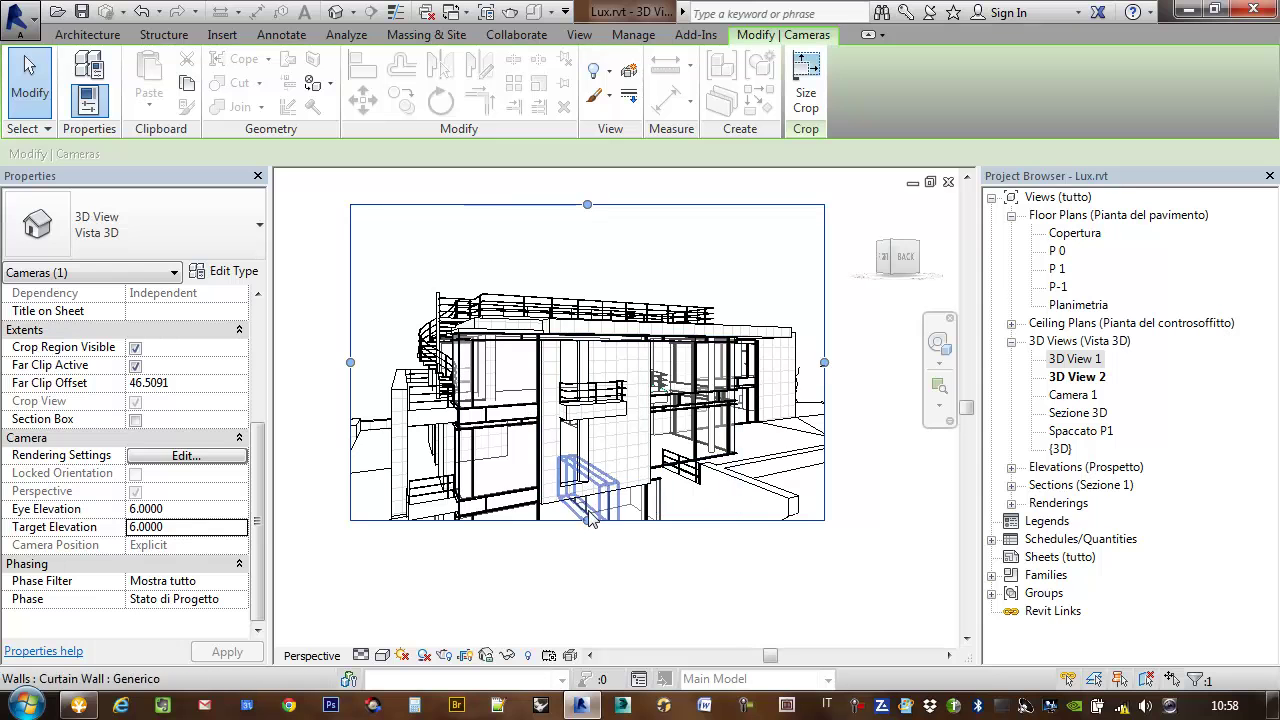
Extend the crop frame's bottom edge downward and lower its top edge.
mouse_move(588, 520)
left_mouse_down()
mouse_move(588, 641)
mouse_move(587, 592)
left_mouse_up()
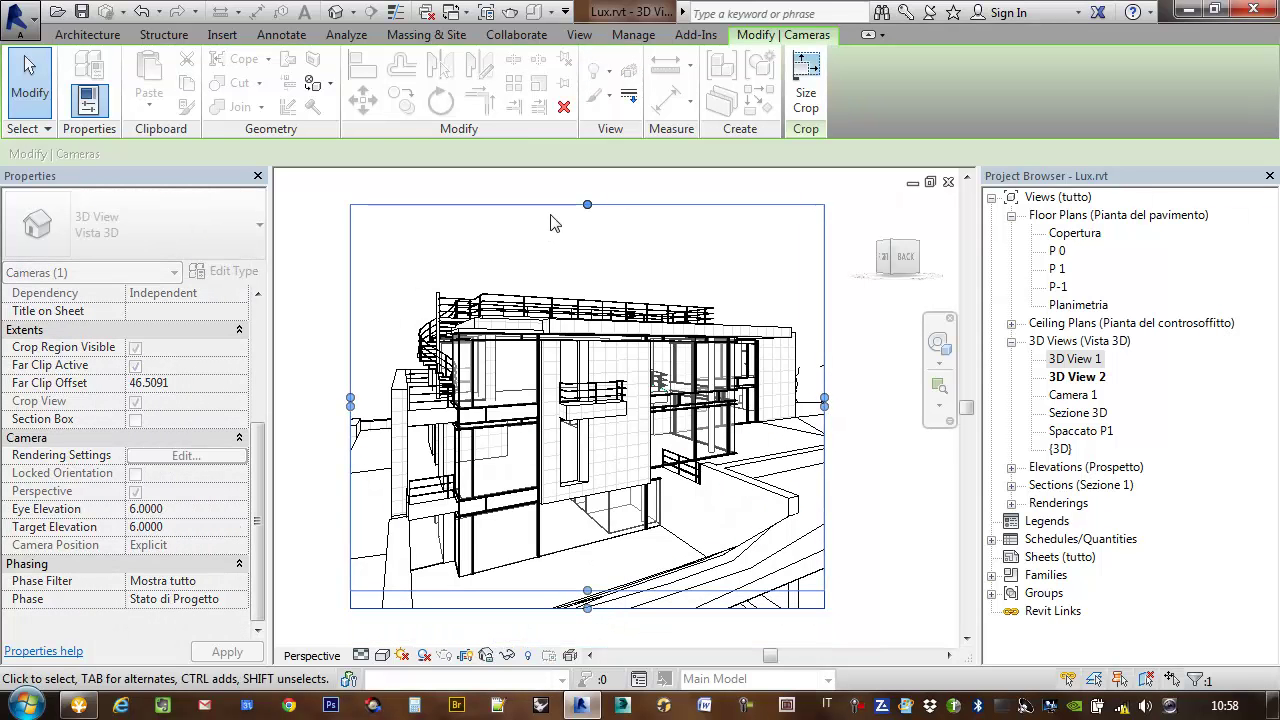
left_click_drag(587, 205, 587, 268)
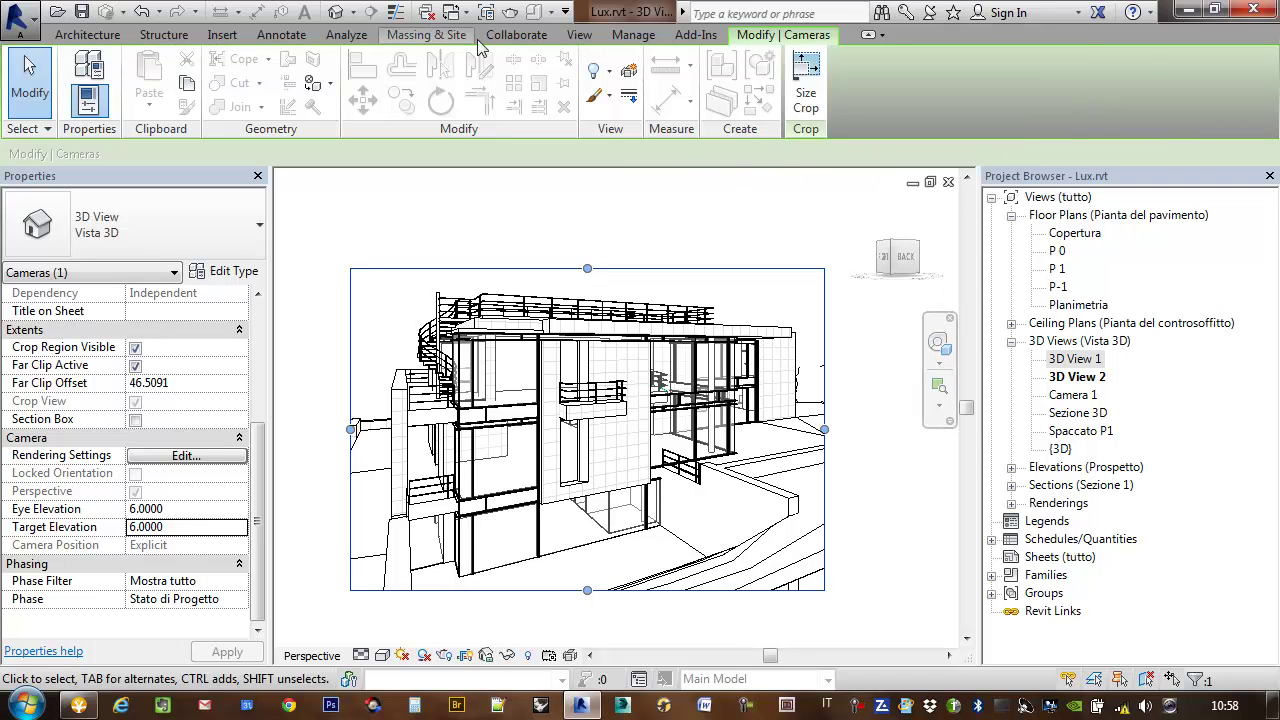
left_click(579, 34)
Set the Rendering Quality Setting to Medium and move the dialog off the model.
left_click(461, 62)
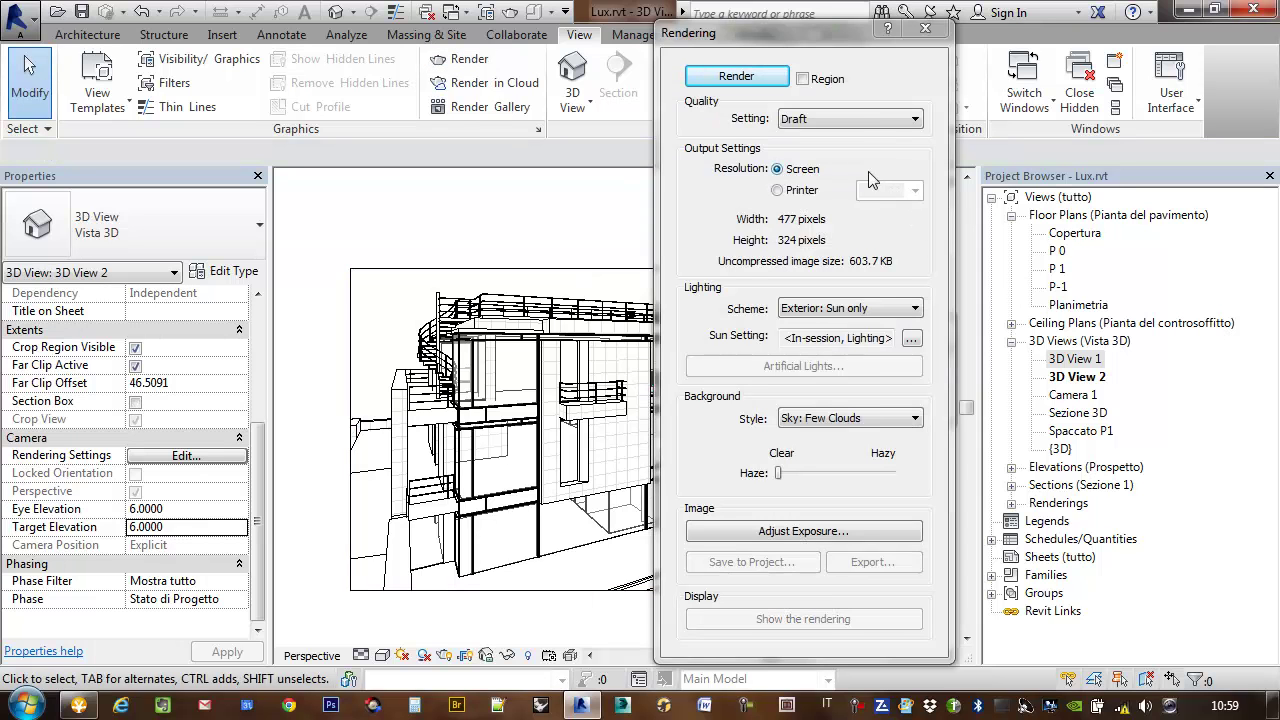
left_click_drag(827, 34, 977, 30)
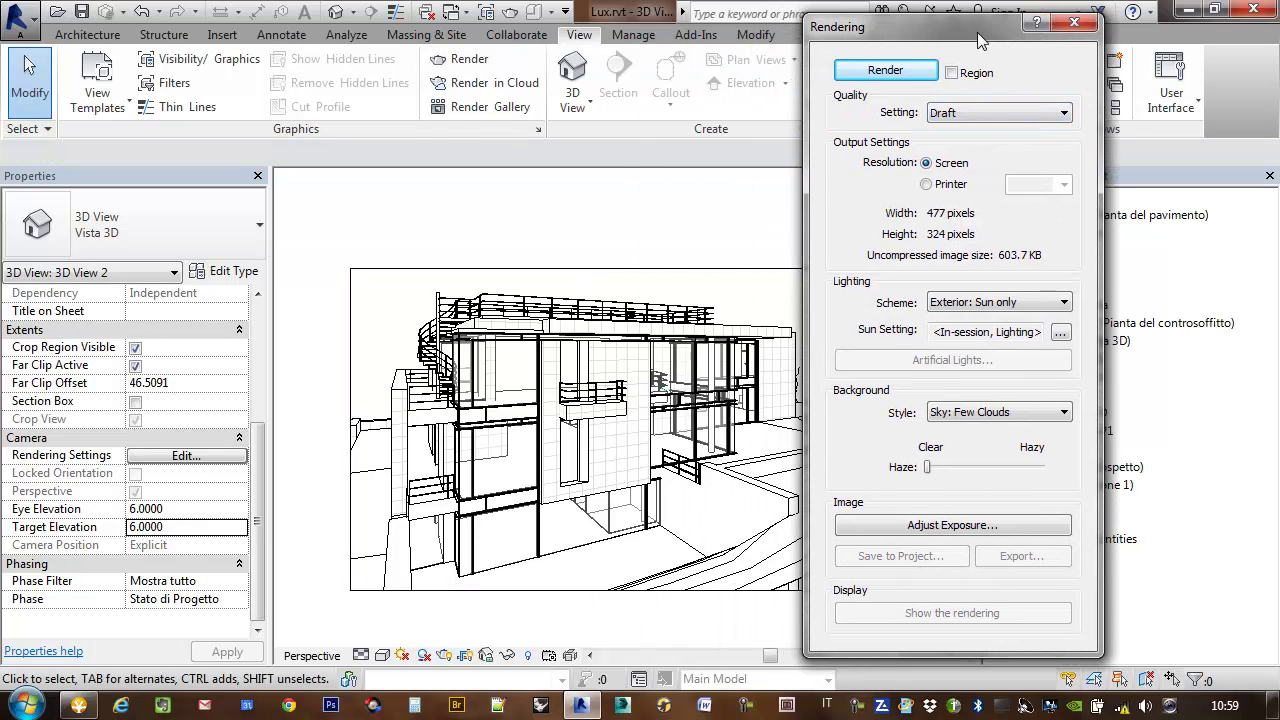
left_click(987, 116)
left_click(975, 157)
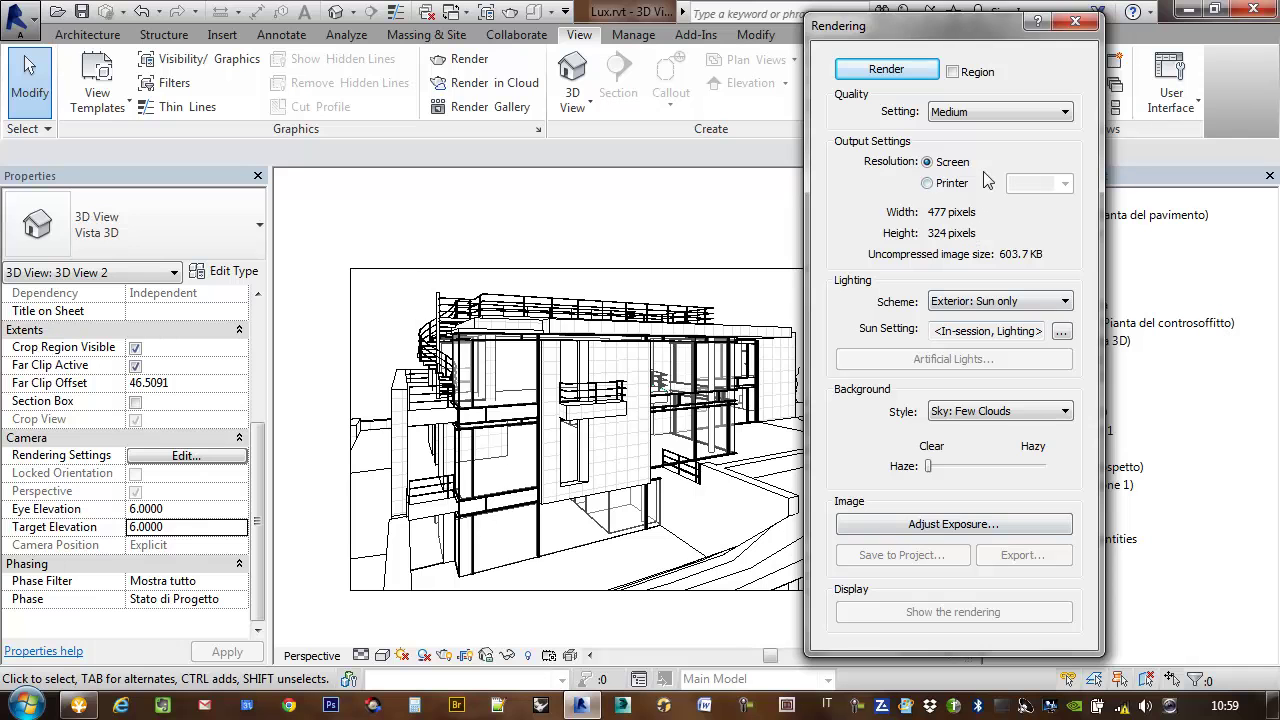
scroll(705, 340, "up", 2)
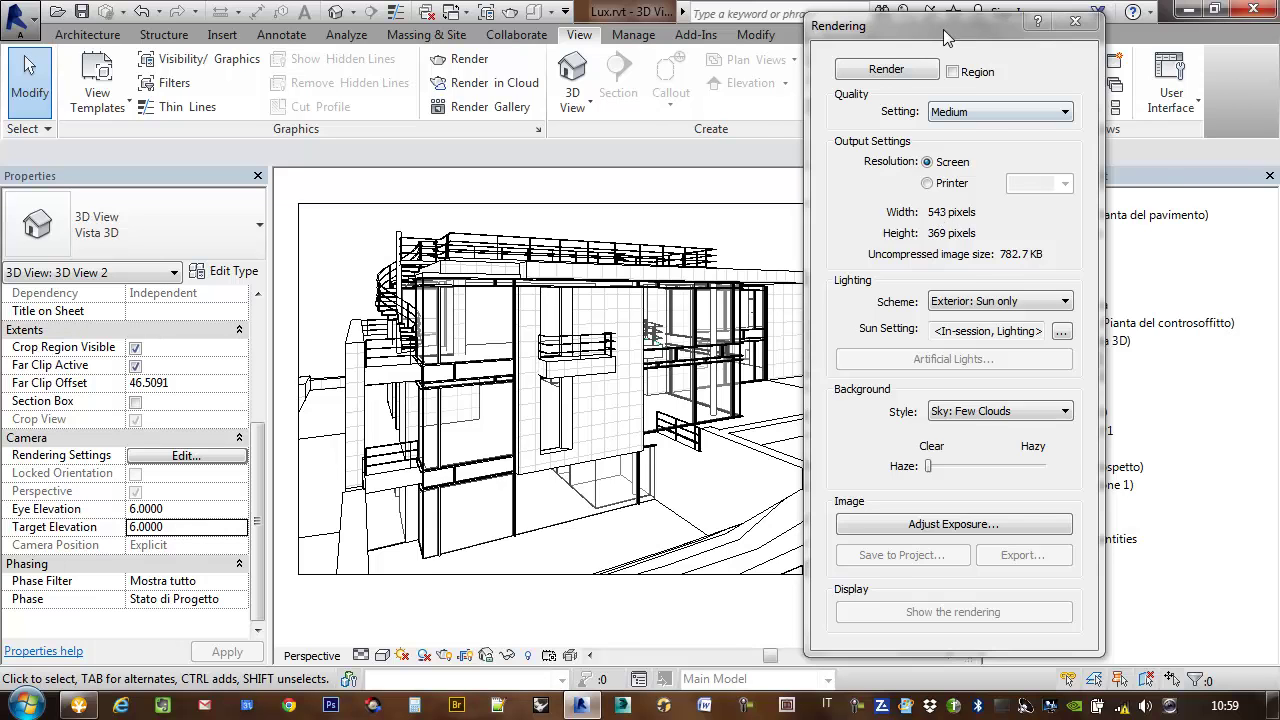
left_click_drag(946, 36, 1114, 47)
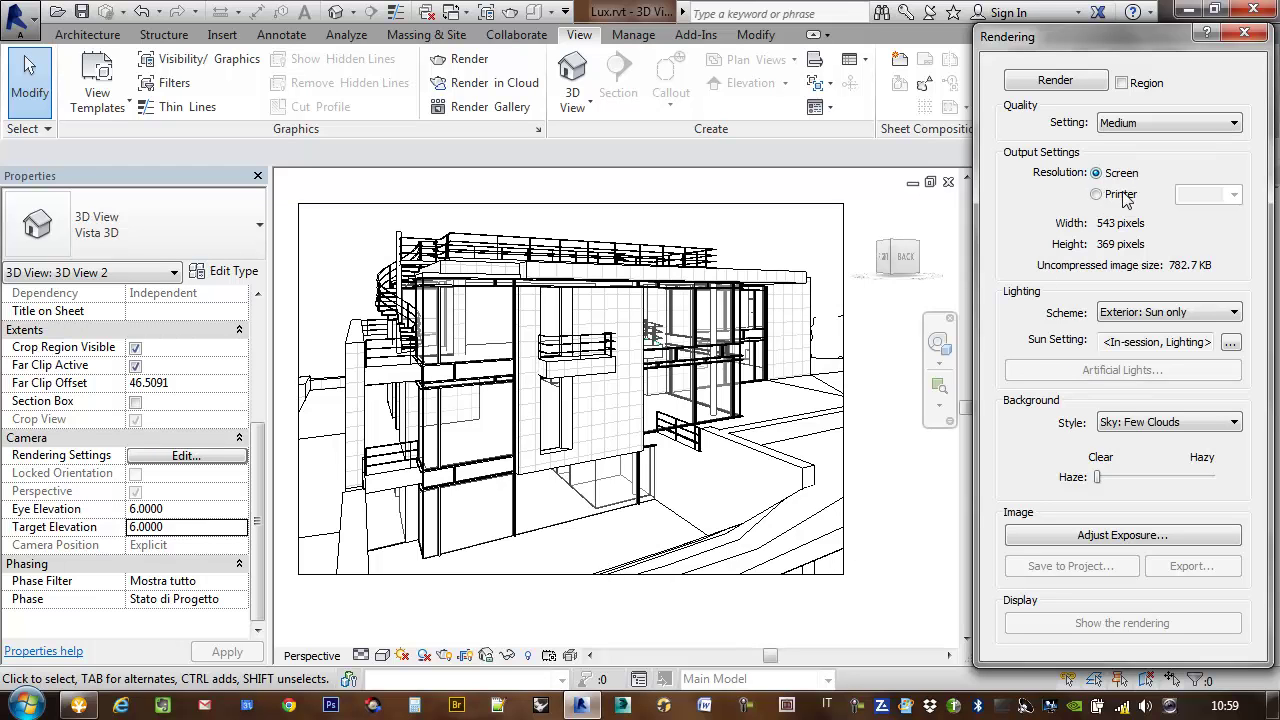
Recentre the house in the view and start the Medium-quality render.
middle_click_drag(945, 258, 1012, 252)
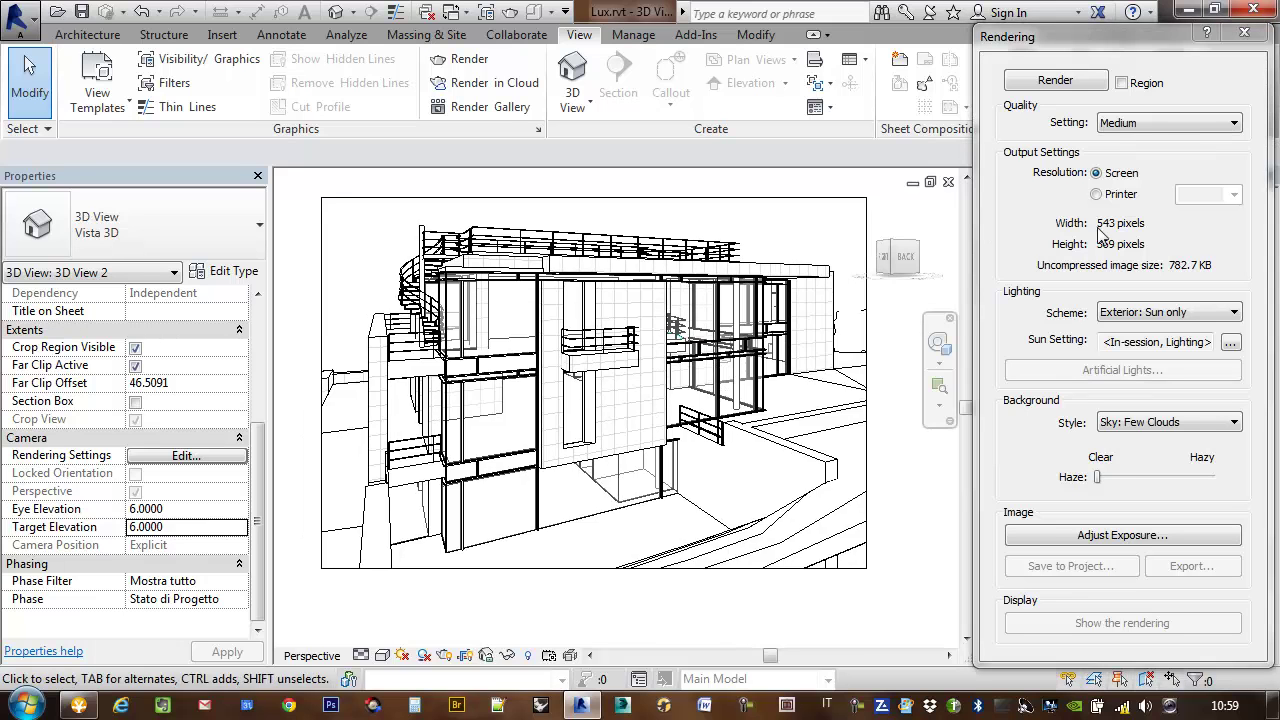
scroll(740, 375, "up", 1)
middle_click_drag(728, 374, 763, 380)
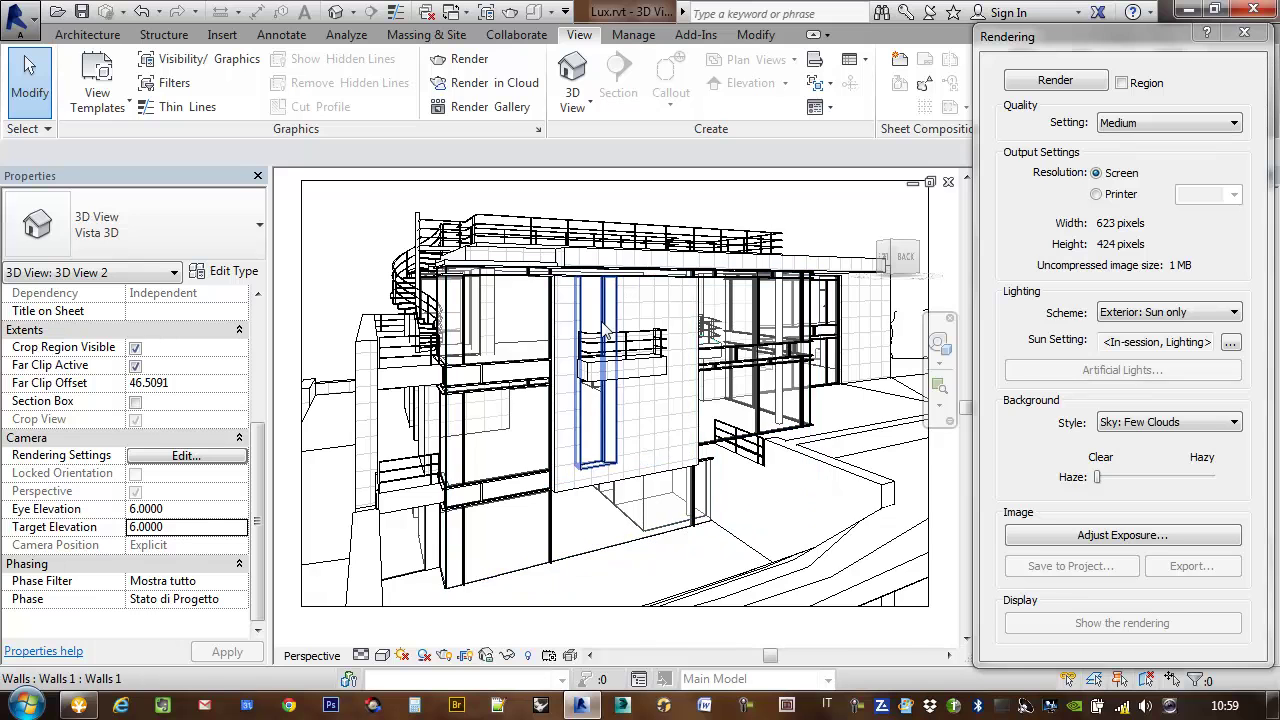
scroll(604, 332, "up", 1)
middle_click_drag(626, 334, 634, 336)
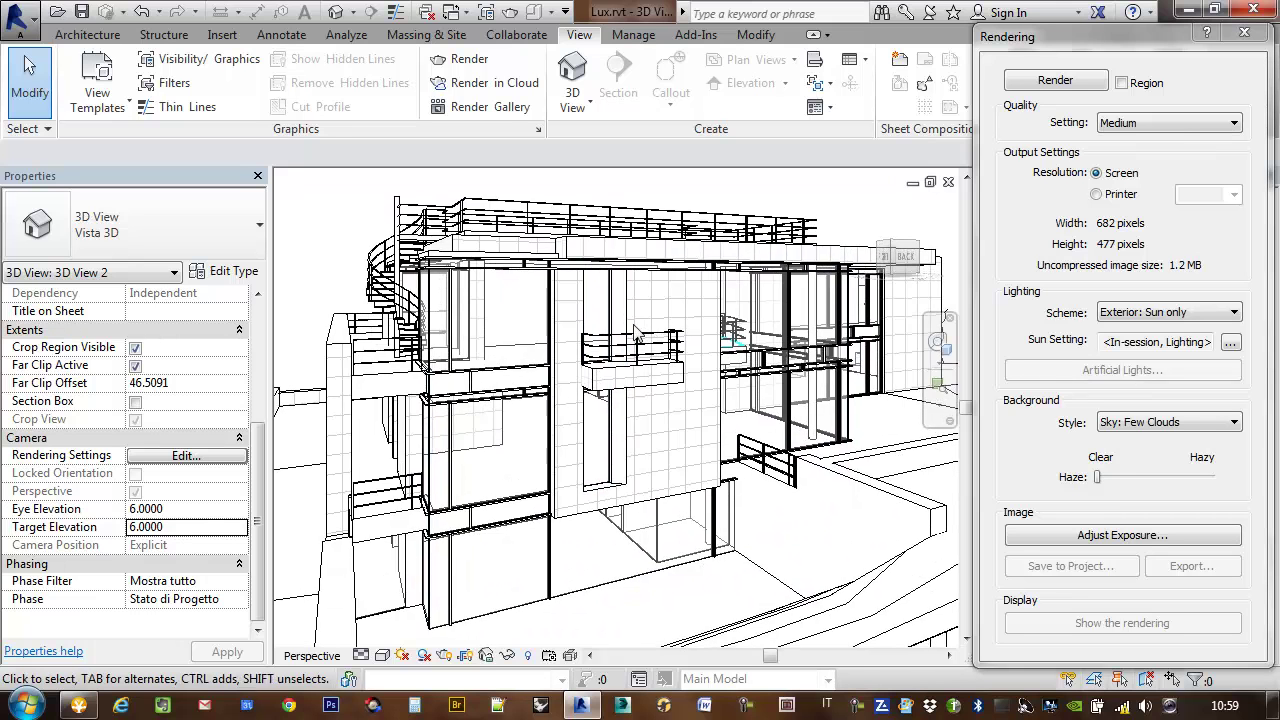
scroll(634, 333, "up", 1)
scroll(638, 331, "up", 3)
scroll(640, 331, "down", 1)
scroll(640, 331, "down", 2)
scroll(640, 331, "down", 2)
mouse_move(640, 331)
middle_mouse_down()
mouse_move(660, 333)
mouse_move(645, 333)
middle_mouse_up()
scroll(648, 333, "up", 1)
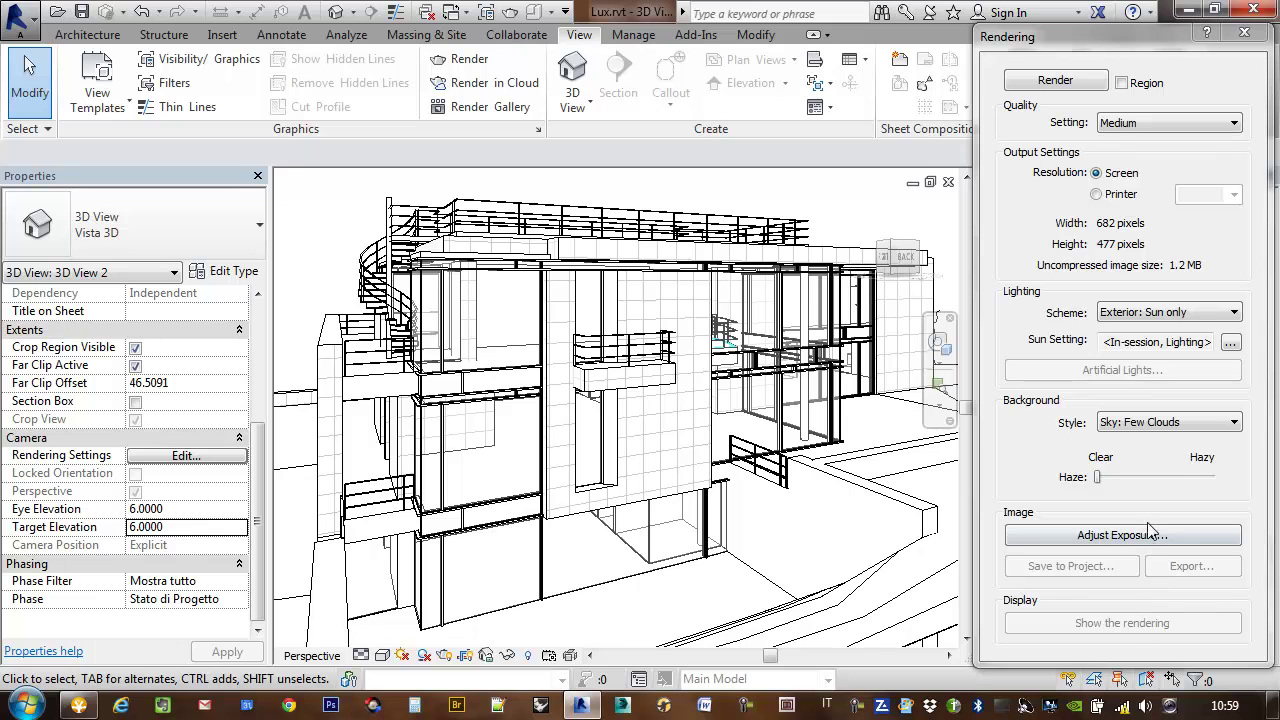
left_click(1070, 81)
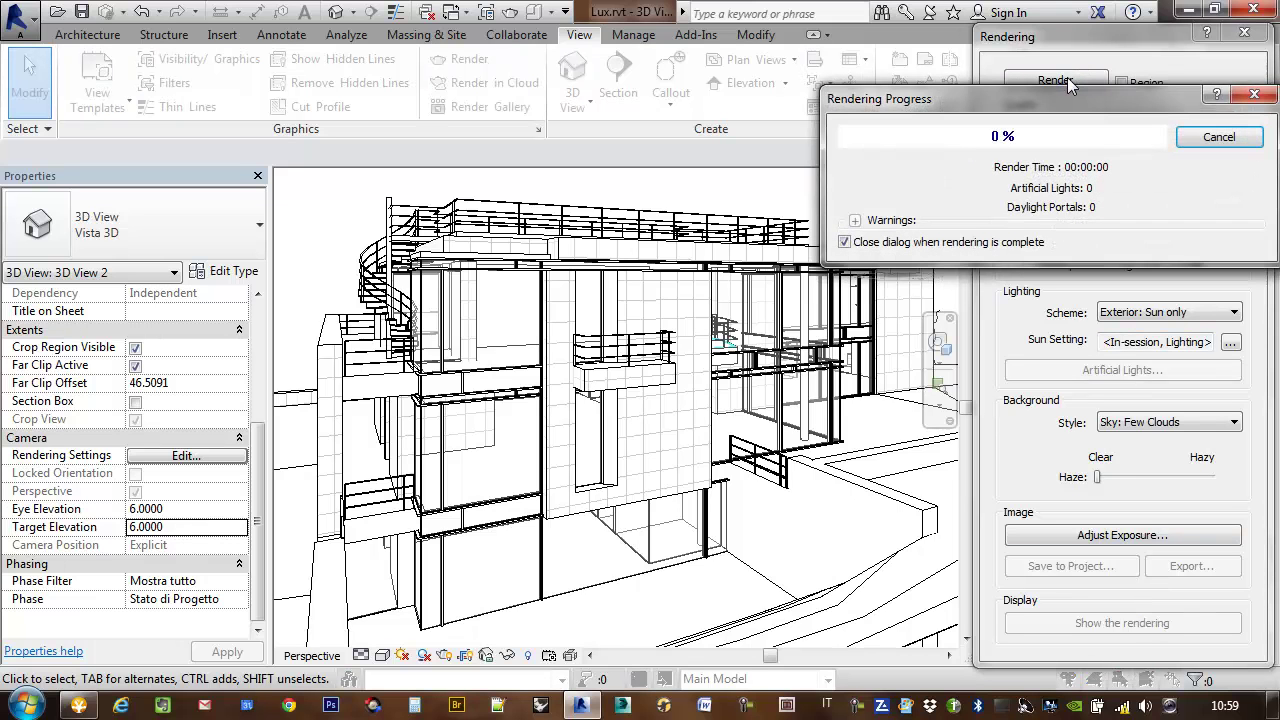
left_click_drag(1070, 92, 338, 80)
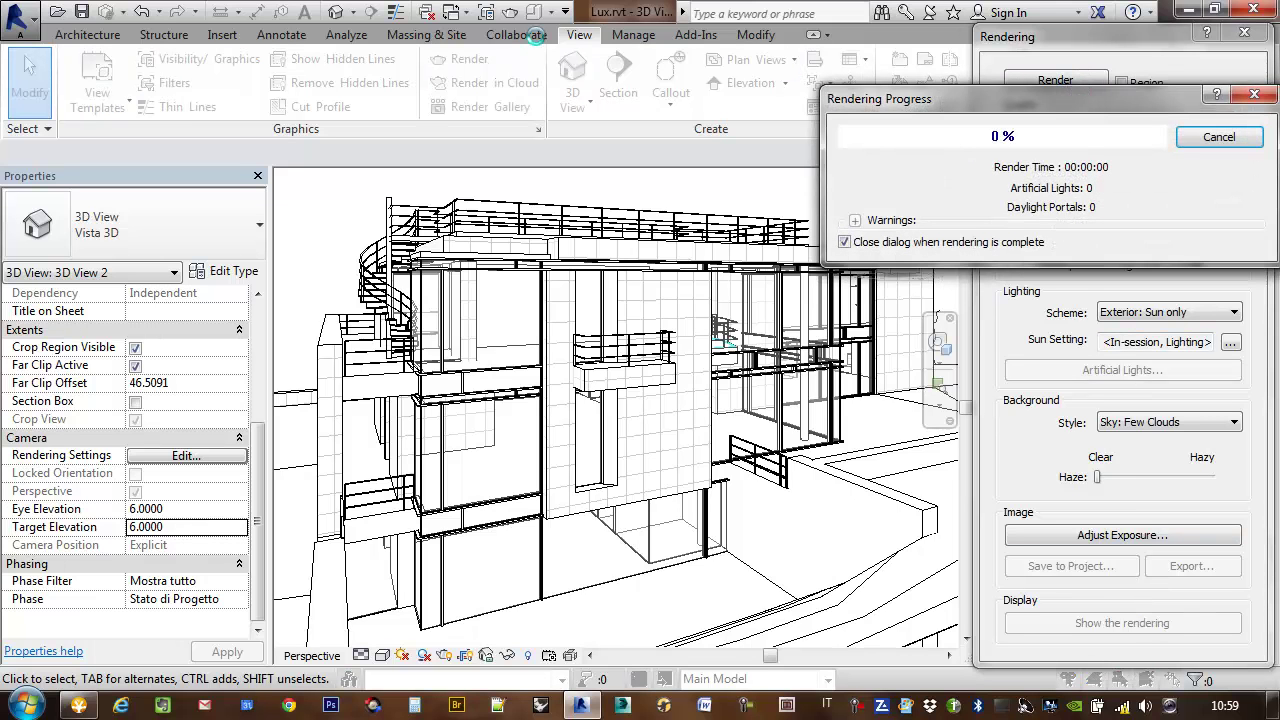
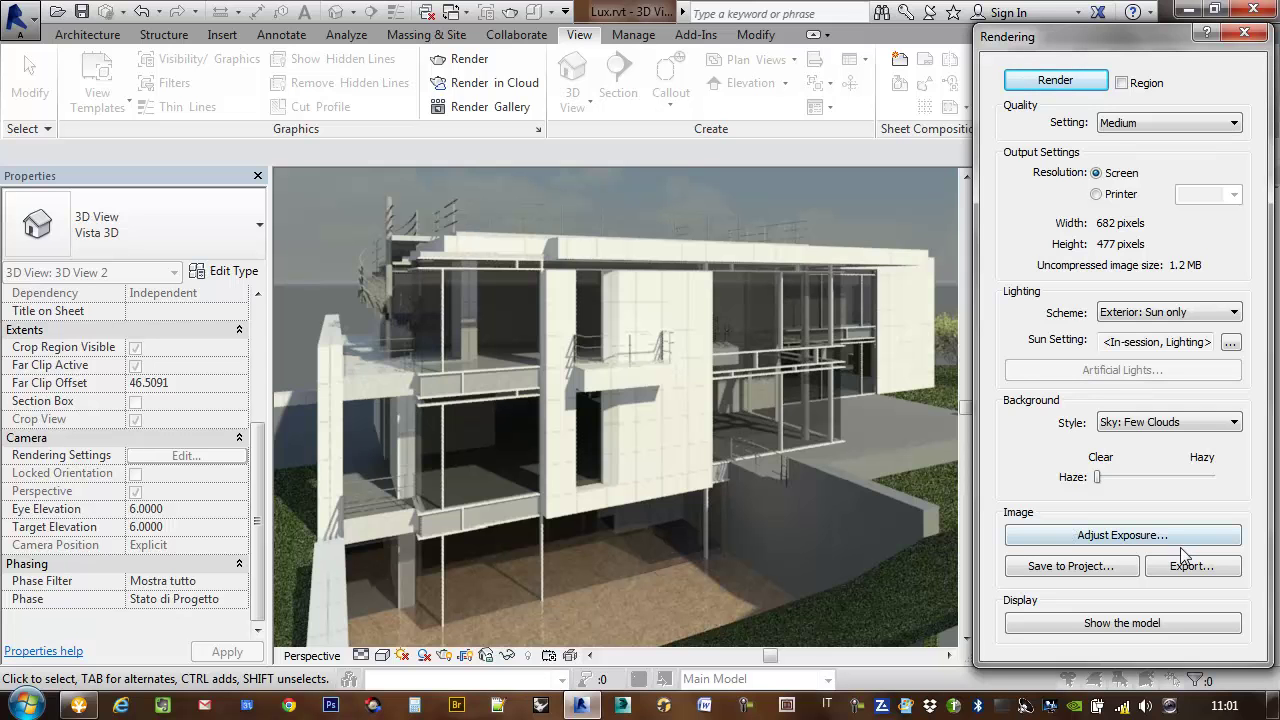
Open Exposure Control from the Rendering dialog and move it beside the view, showing exposure 14.
left_click(1138, 540)
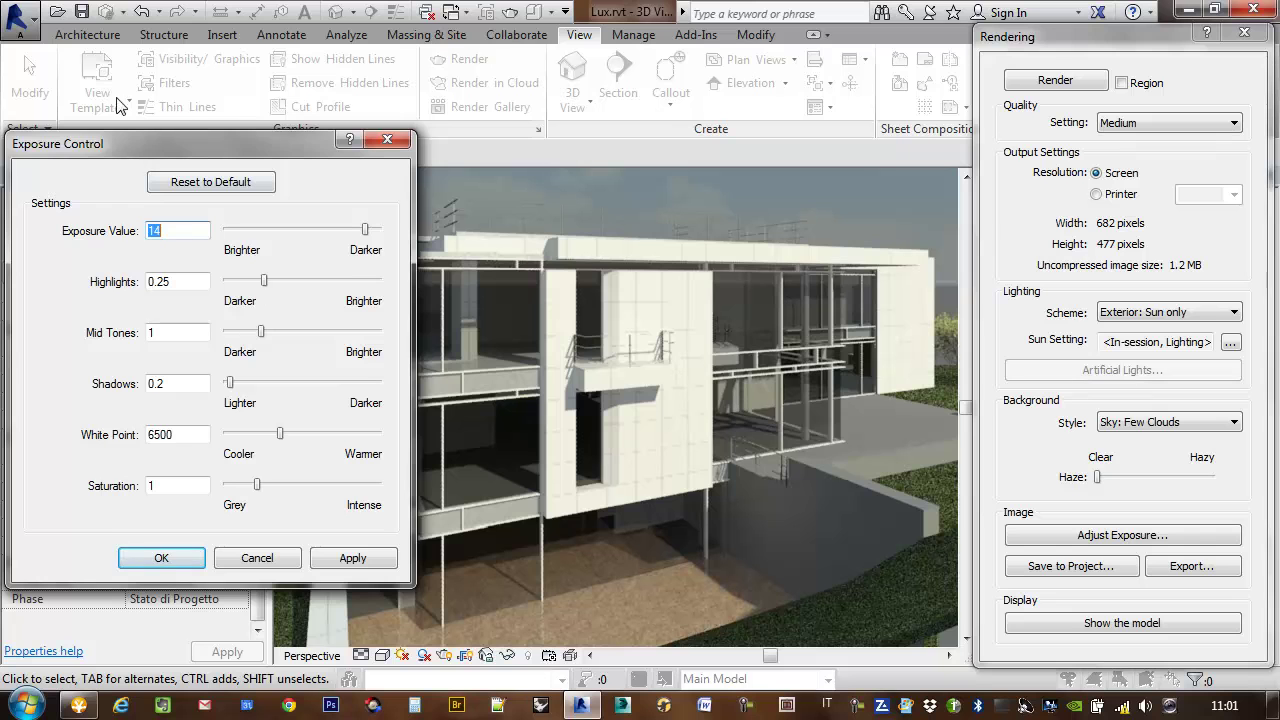
mouse_move(199, 140)
left_mouse_down()
mouse_move(170, 103)
mouse_move(167, 72)
left_mouse_up()
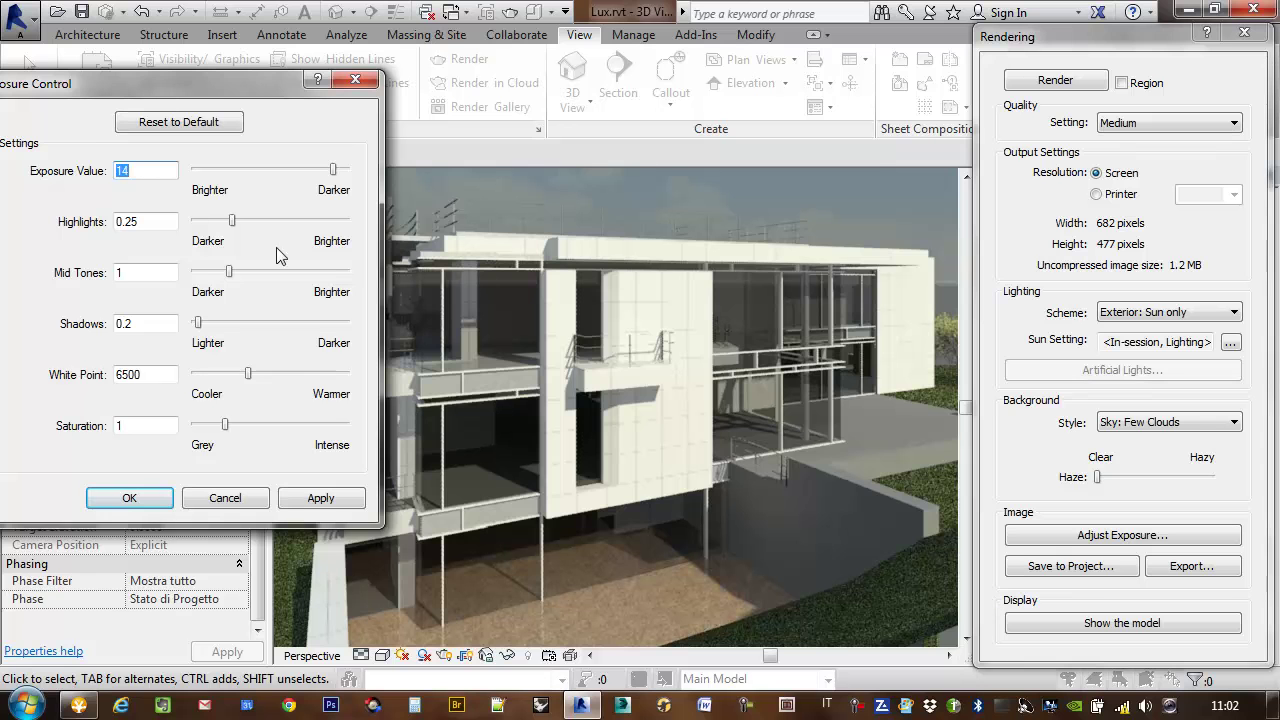
mouse_move(223, 92)
left_mouse_down()
mouse_move(1058, 118)
mouse_move(1064, 74)
left_mouse_up()
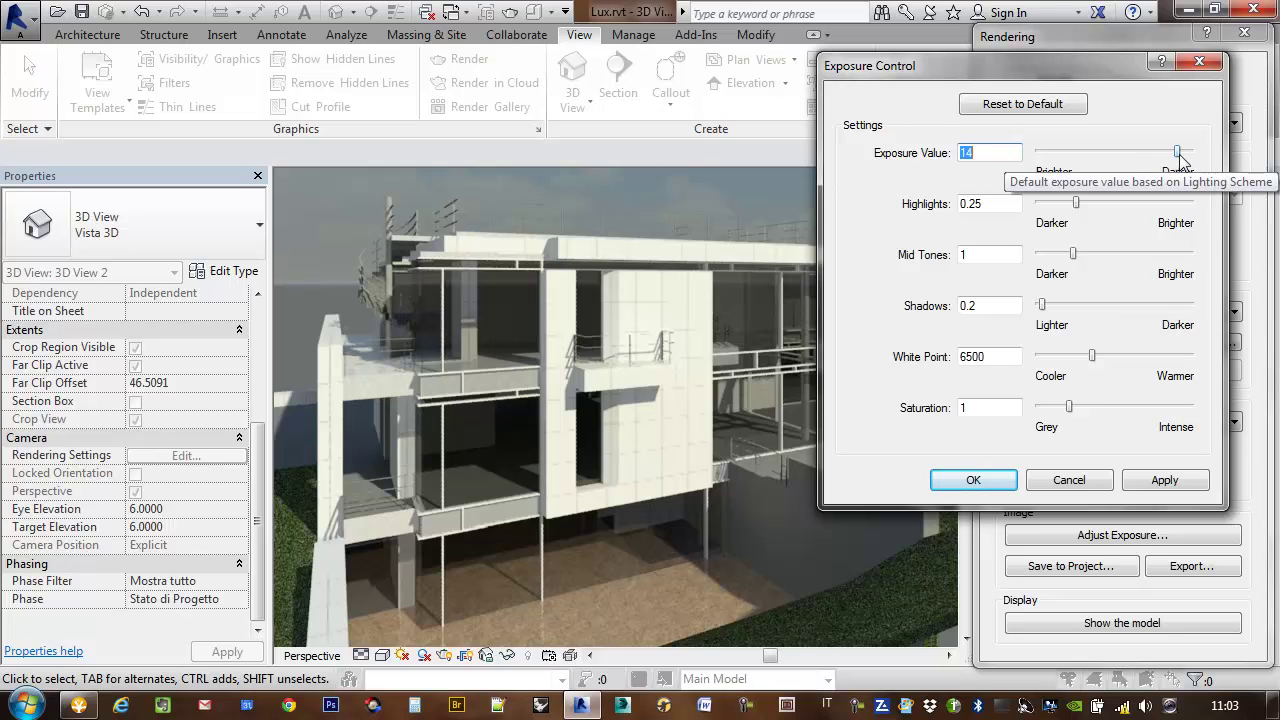
mouse_move(1041, 73)
left_mouse_down()
mouse_move(1179, 79)
mouse_move(1068, 70)
left_mouse_up()
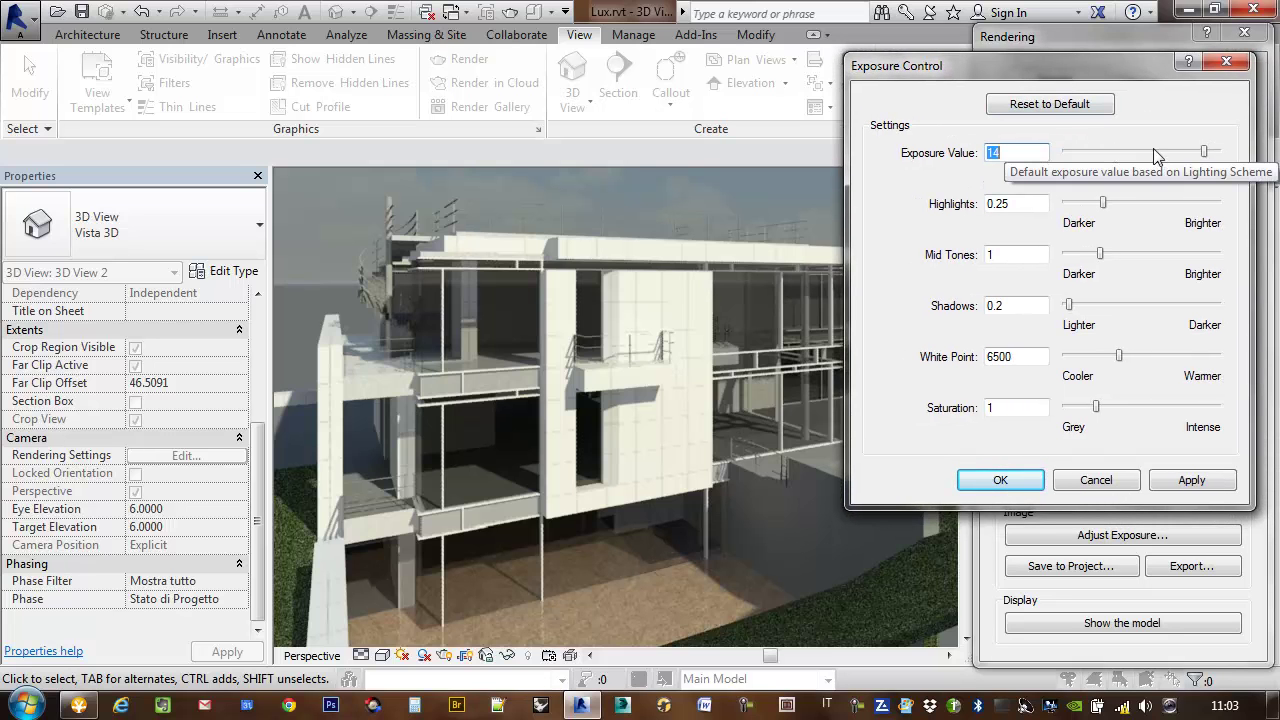
Set the exposure value to 13.12 and shadows to 1.86, applying each change.
left_click_drag(1205, 152, 1180, 158)
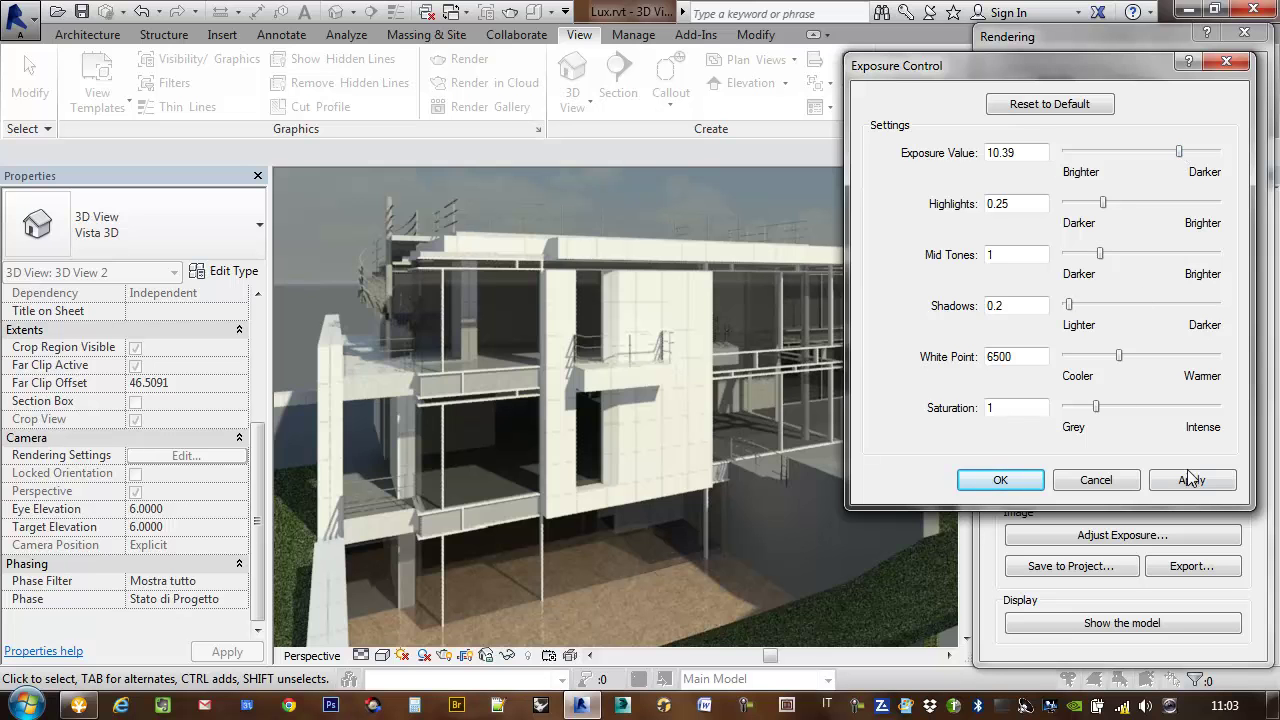
left_click(1191, 481)
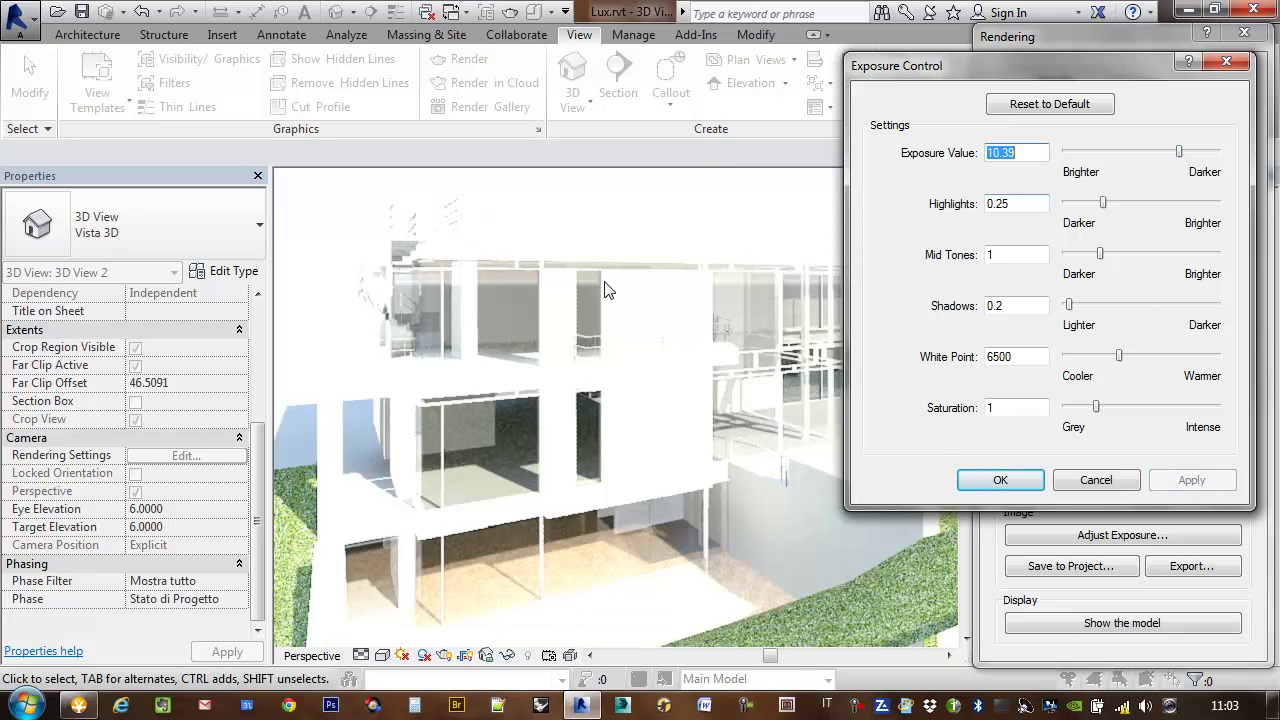
left_click_drag(1180, 153, 1197, 153)
left_click(1168, 482)
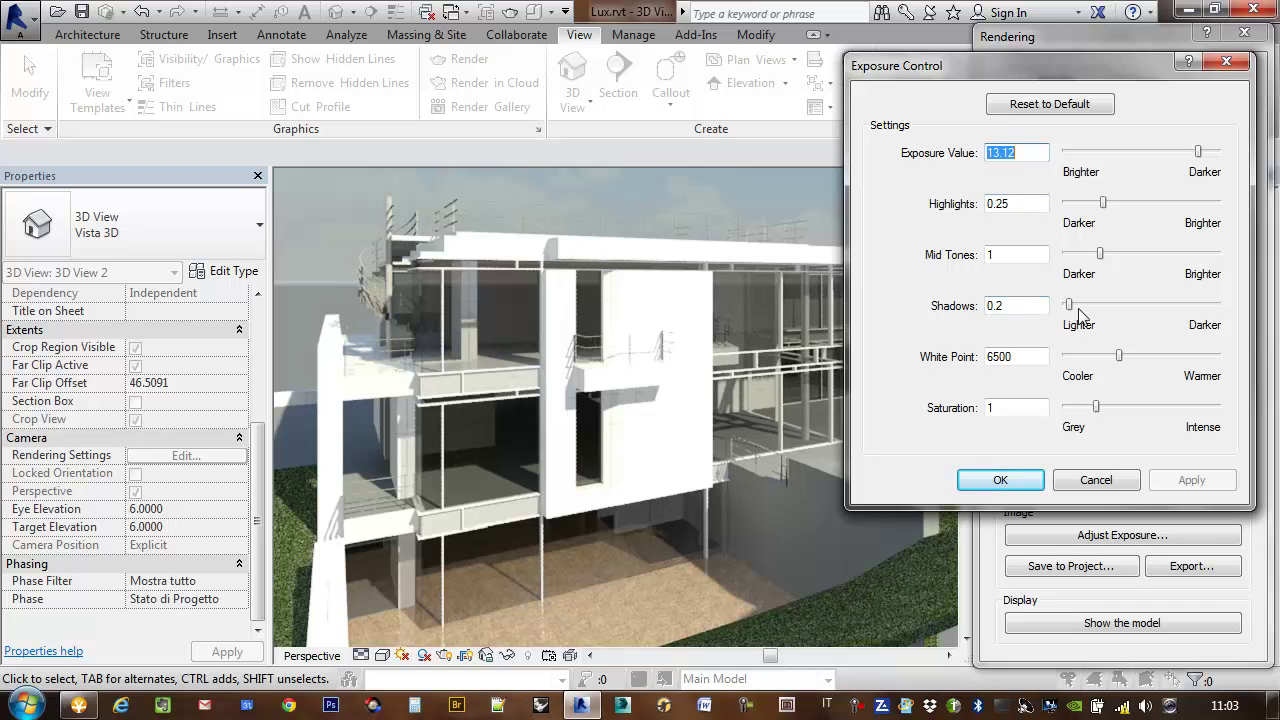
left_click_drag(1069, 305, 1136, 310)
left_click(1190, 482)
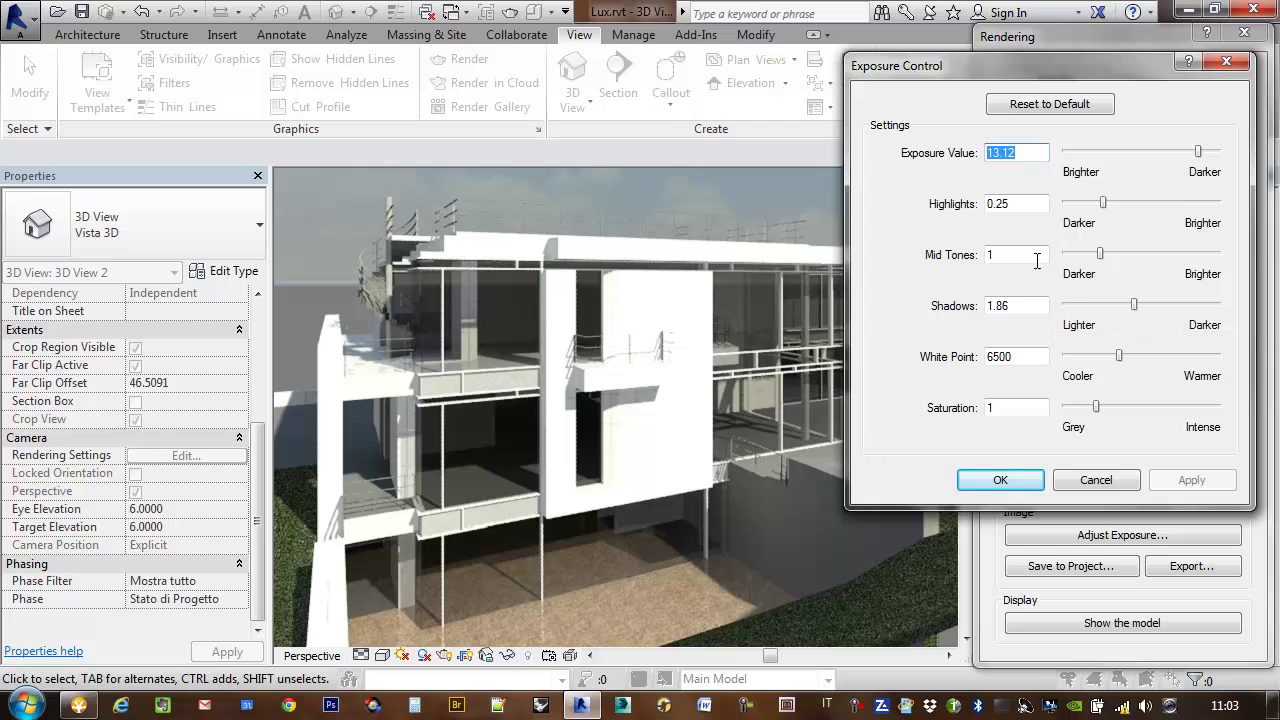
Try highlights at 0.51, 0.71 and 0.31, applying each, then lower them toward 0.11.
left_click(1103, 202)
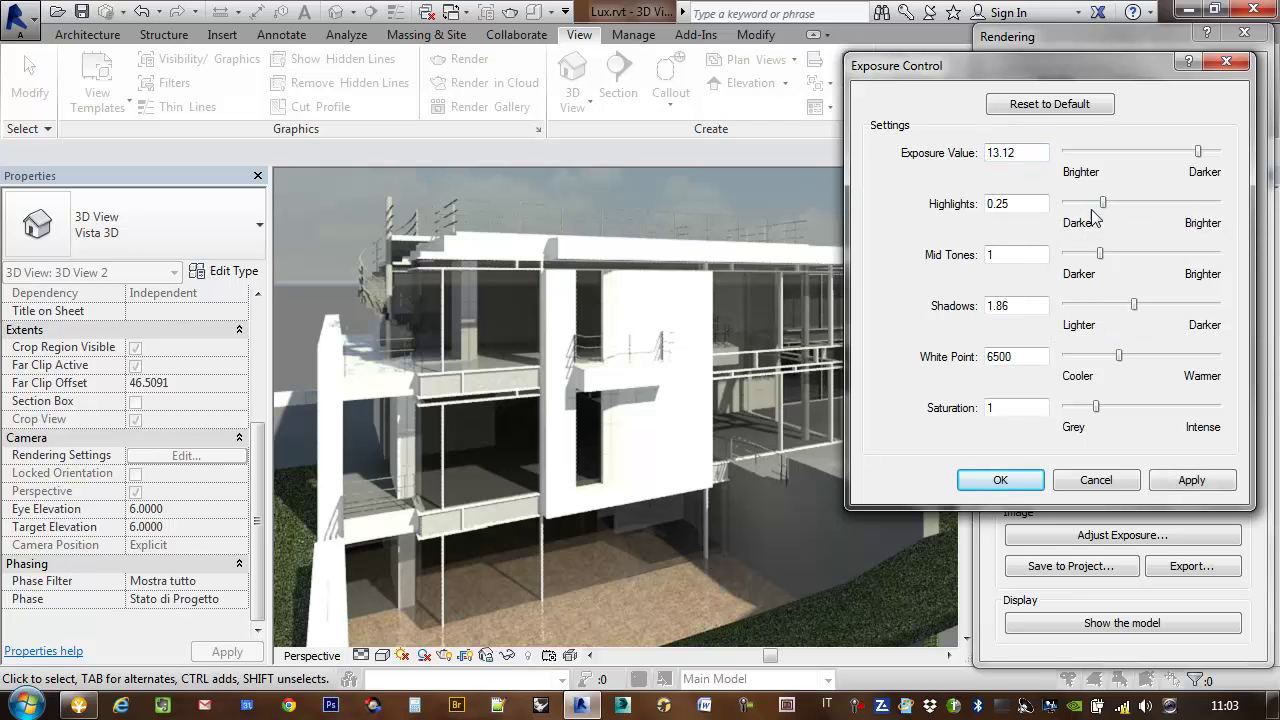
left_click_drag(1103, 204, 1144, 204)
left_click(1191, 480)
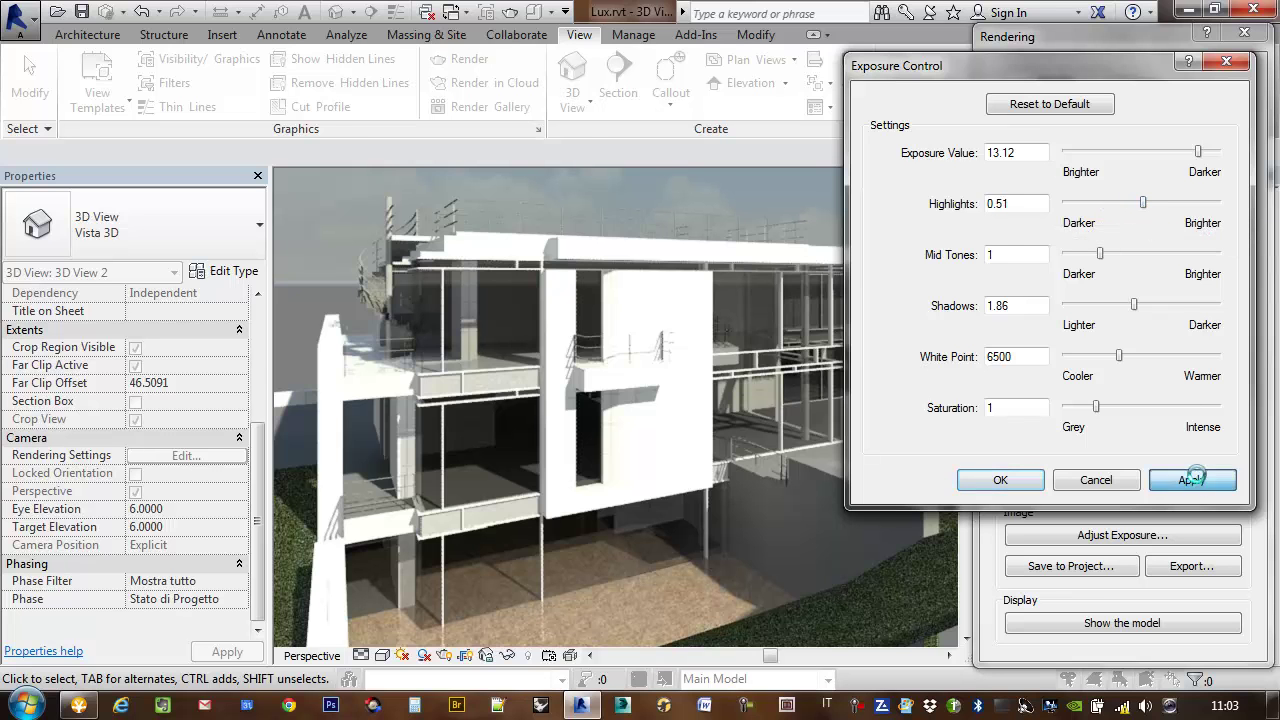
left_click_drag(1145, 204, 1174, 204)
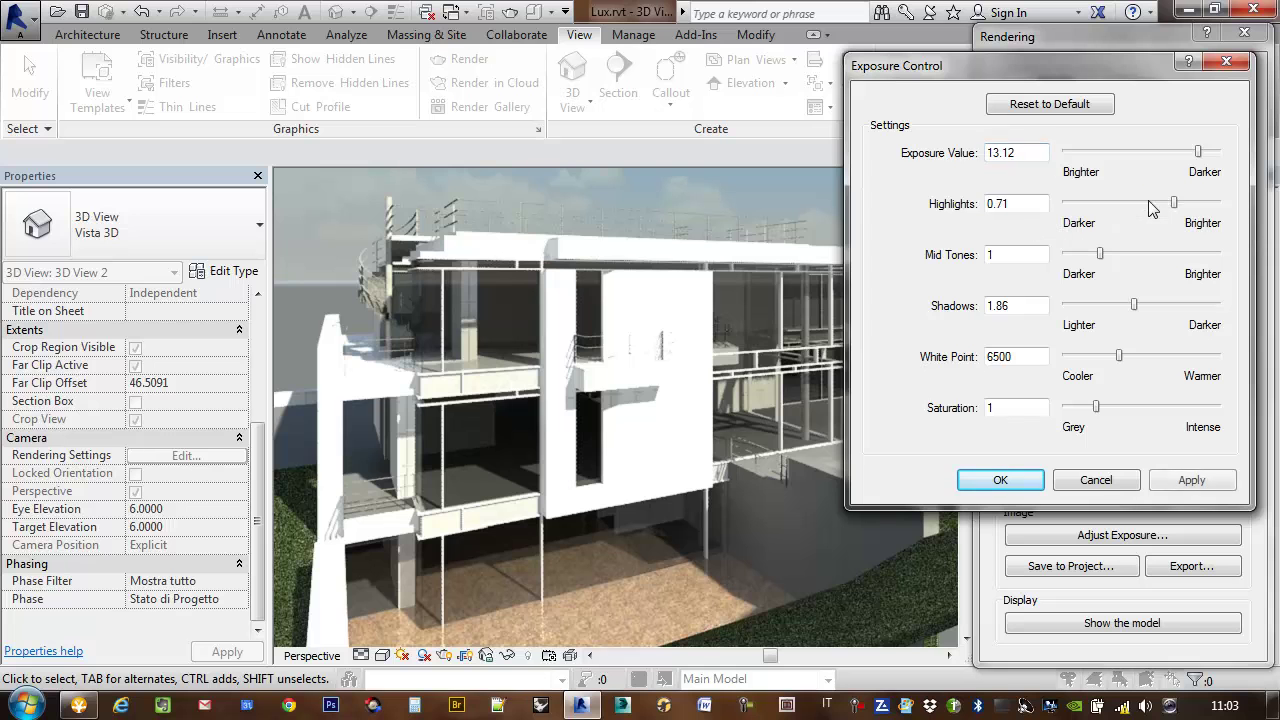
left_click(1192, 481)
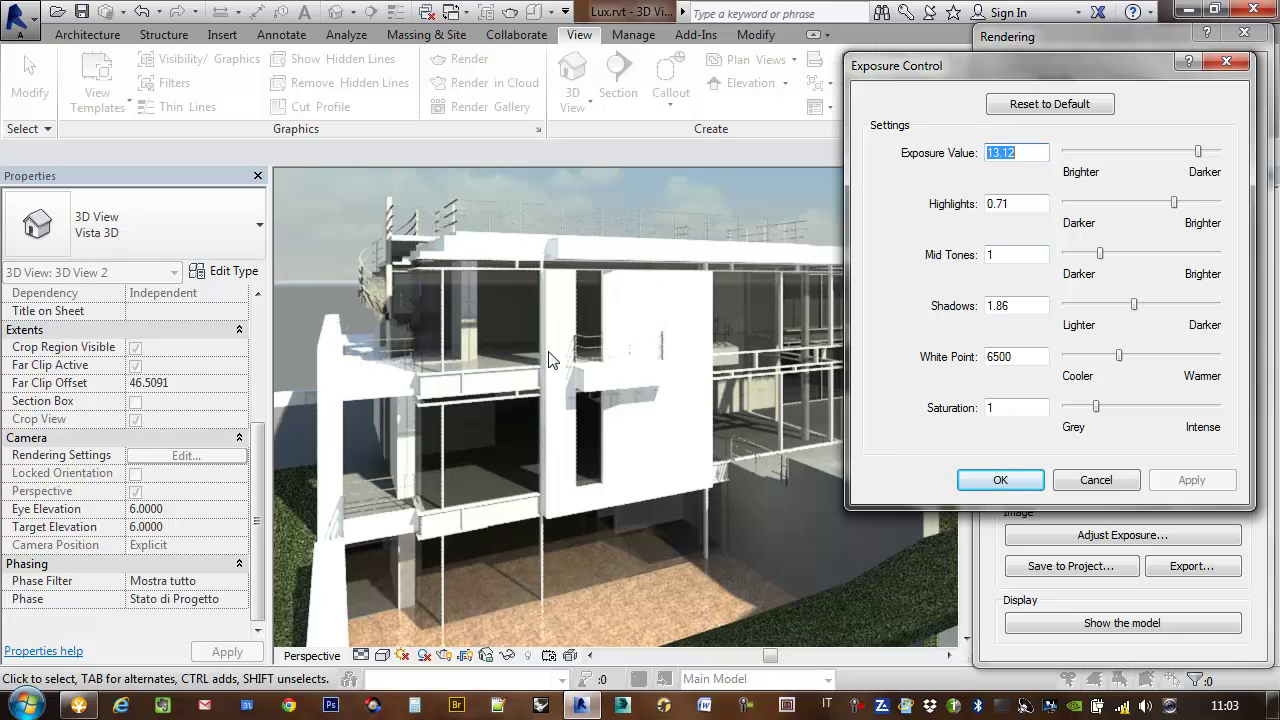
left_click(1132, 204)
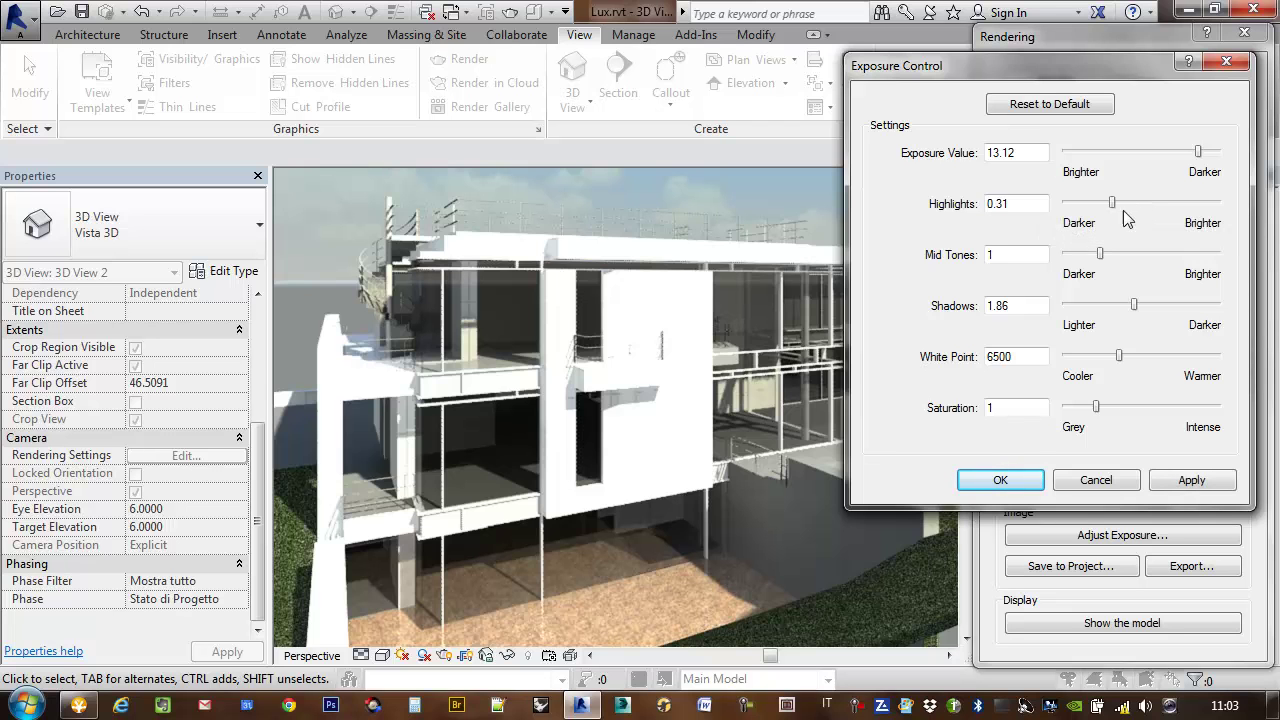
left_click(1184, 479)
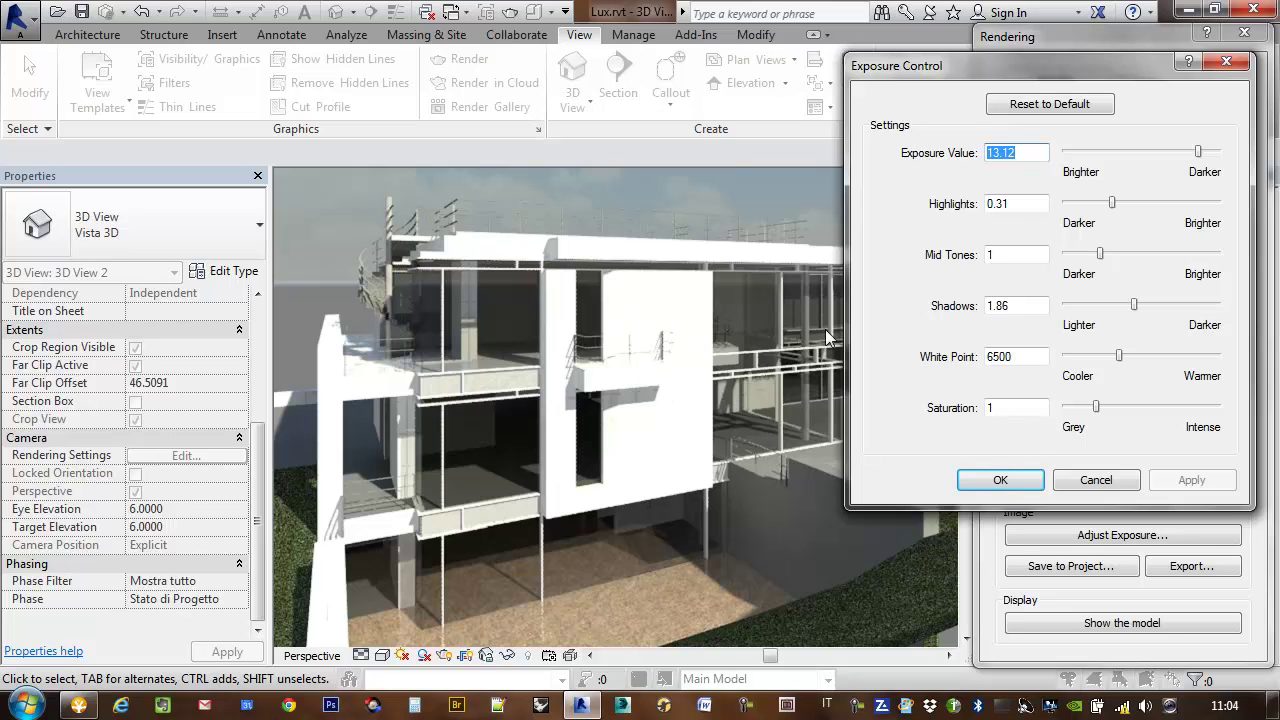
left_click(1085, 203)
Apply highlights 0.11, reposition the Exposure Control dialog and close it.
left_click(1172, 481)
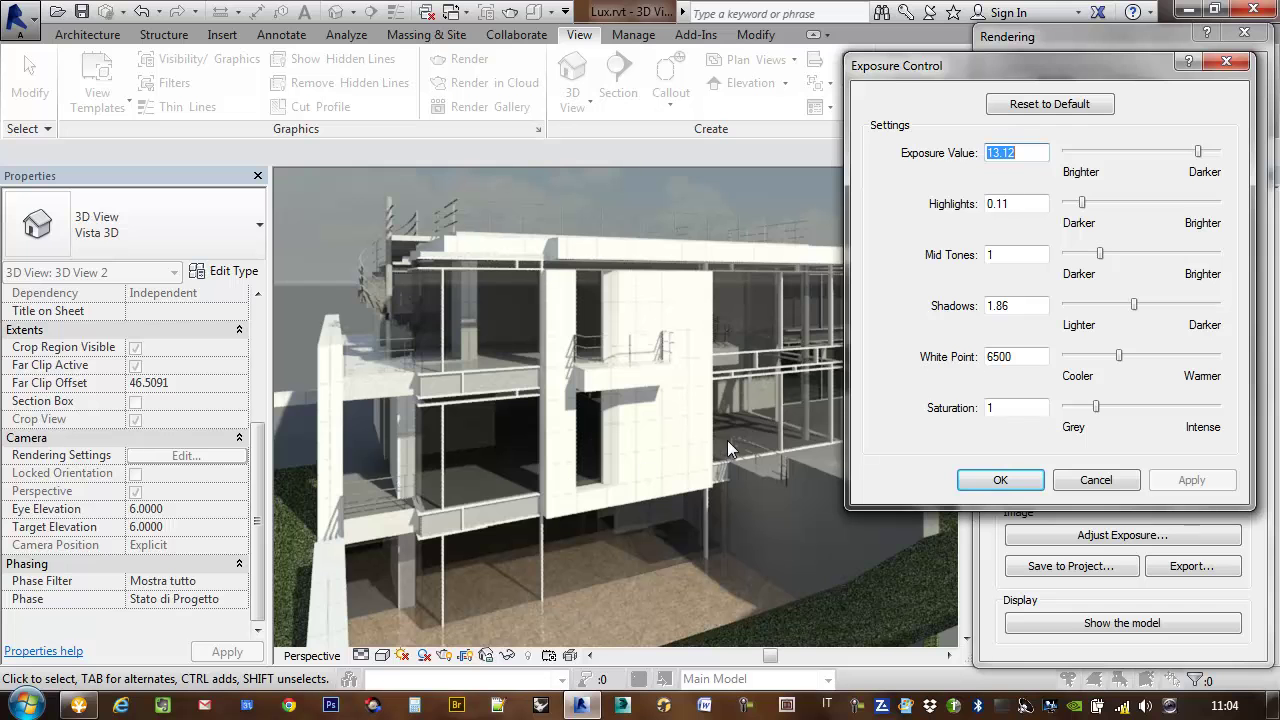
mouse_move(933, 57)
left_mouse_down()
mouse_move(1090, 160)
mouse_move(1094, 54)
mouse_move(1111, 80)
mouse_move(846, 57)
mouse_move(670, 60)
left_mouse_up()
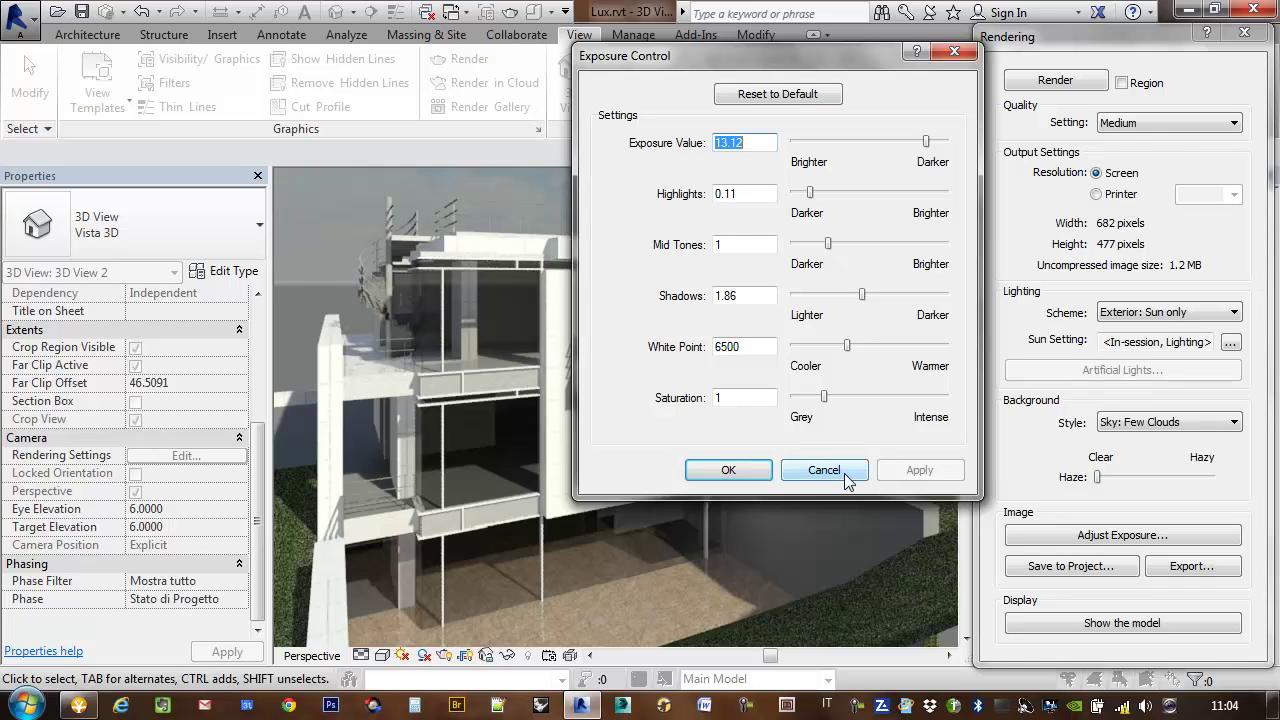
mouse_move(786, 44)
left_mouse_down()
mouse_move(1070, 89)
mouse_move(926, 77)
mouse_move(878, 51)
left_mouse_up()
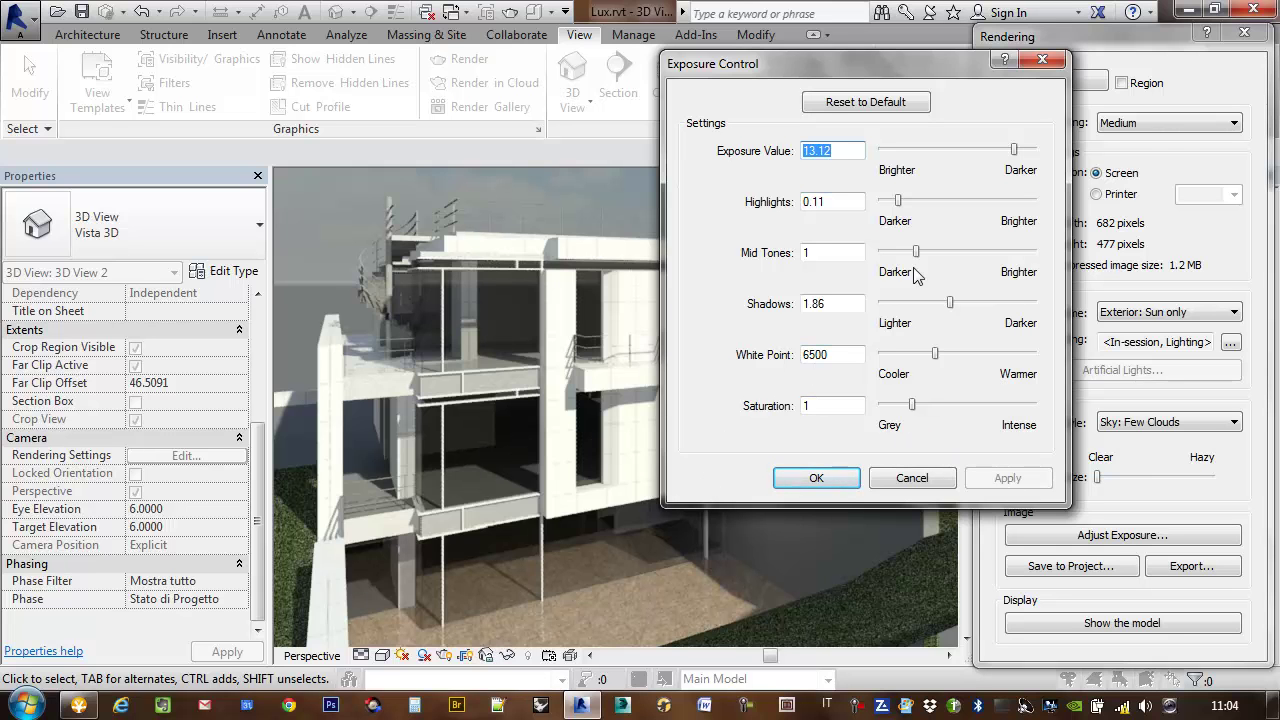
left_click_drag(960, 70, 906, 46)
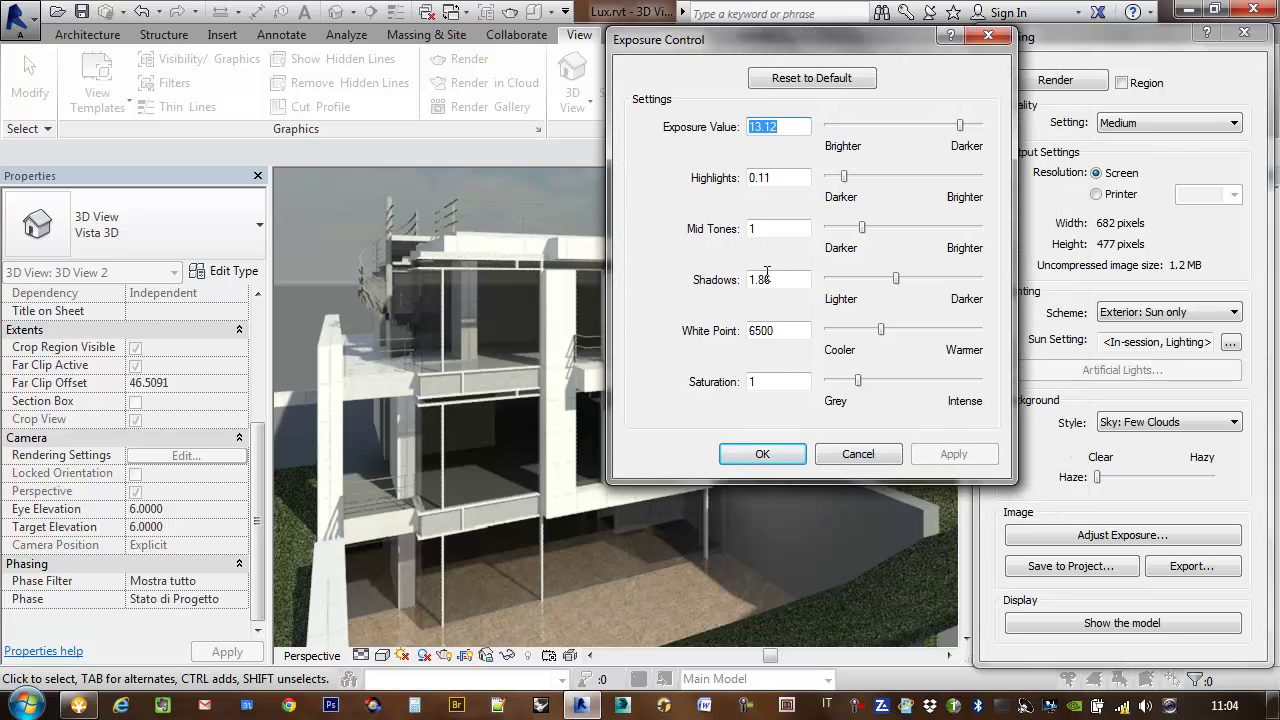
left_click_drag(820, 45, 1095, 96)
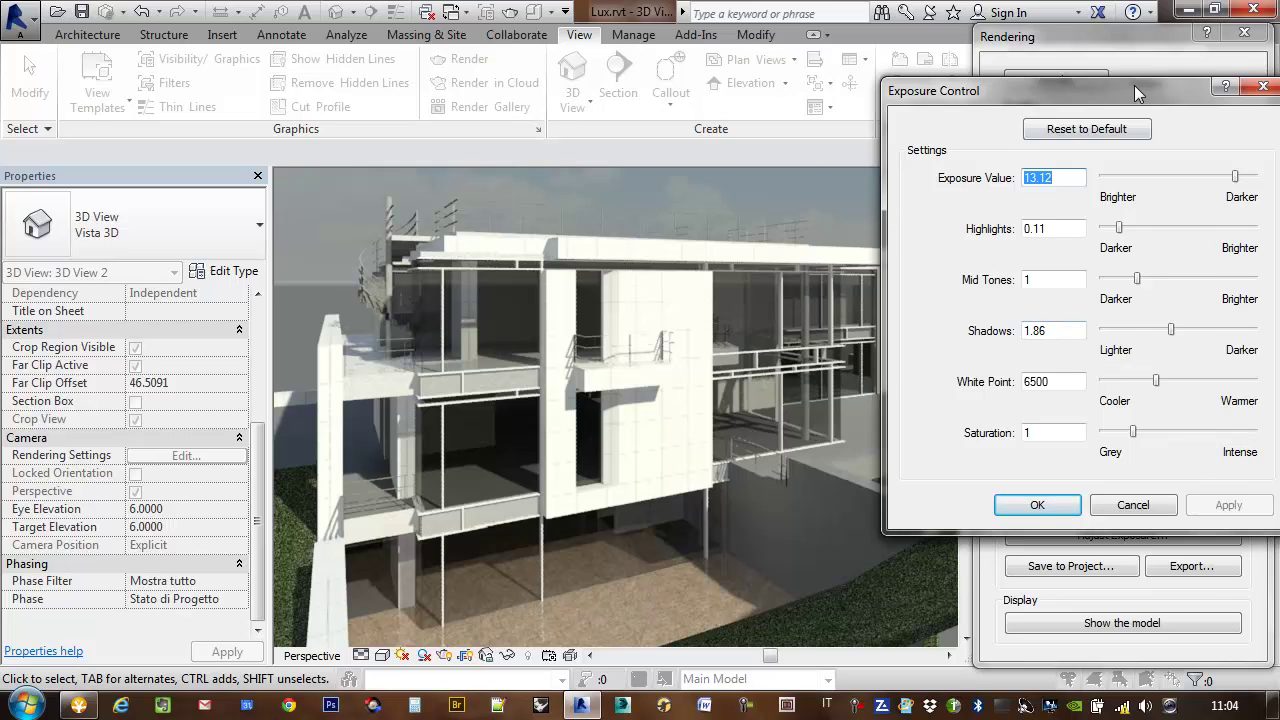
left_click_drag(1134, 92, 965, 108)
left_click(1105, 104)
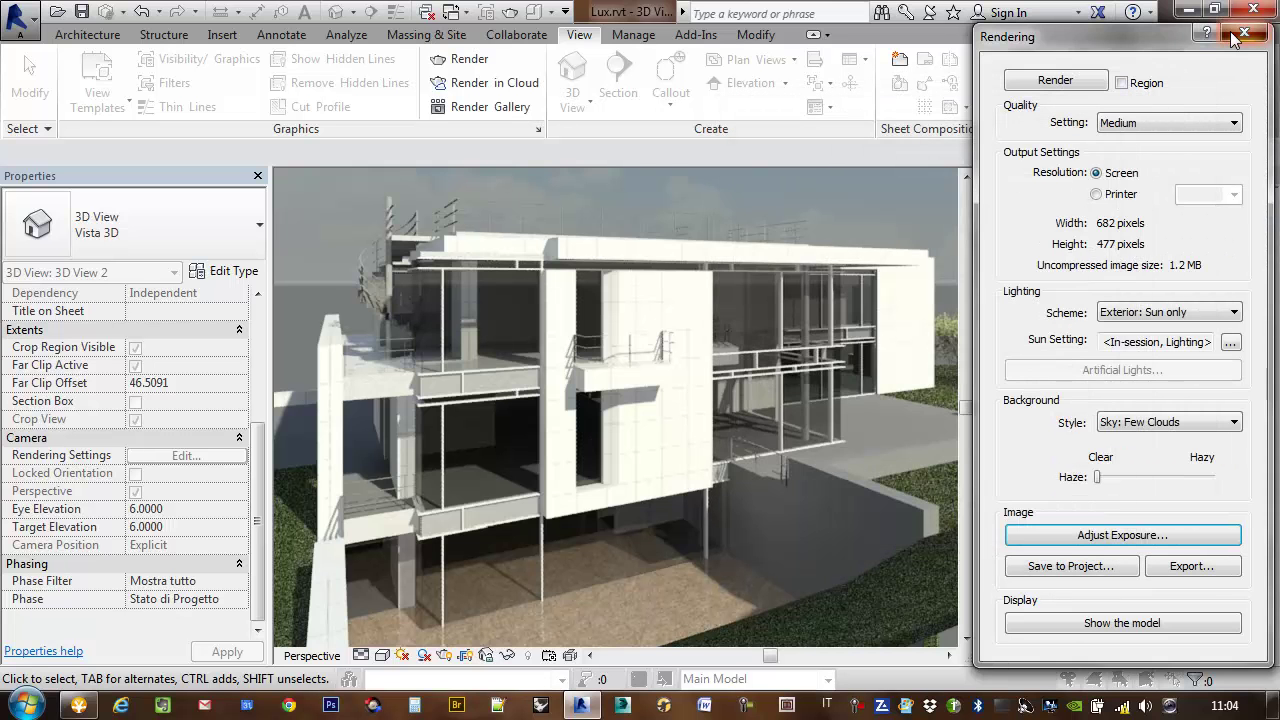
Close the Rendering settings and orbit and zoom 3D View 2 with the SteeringWheel.
left_click(1244, 35)
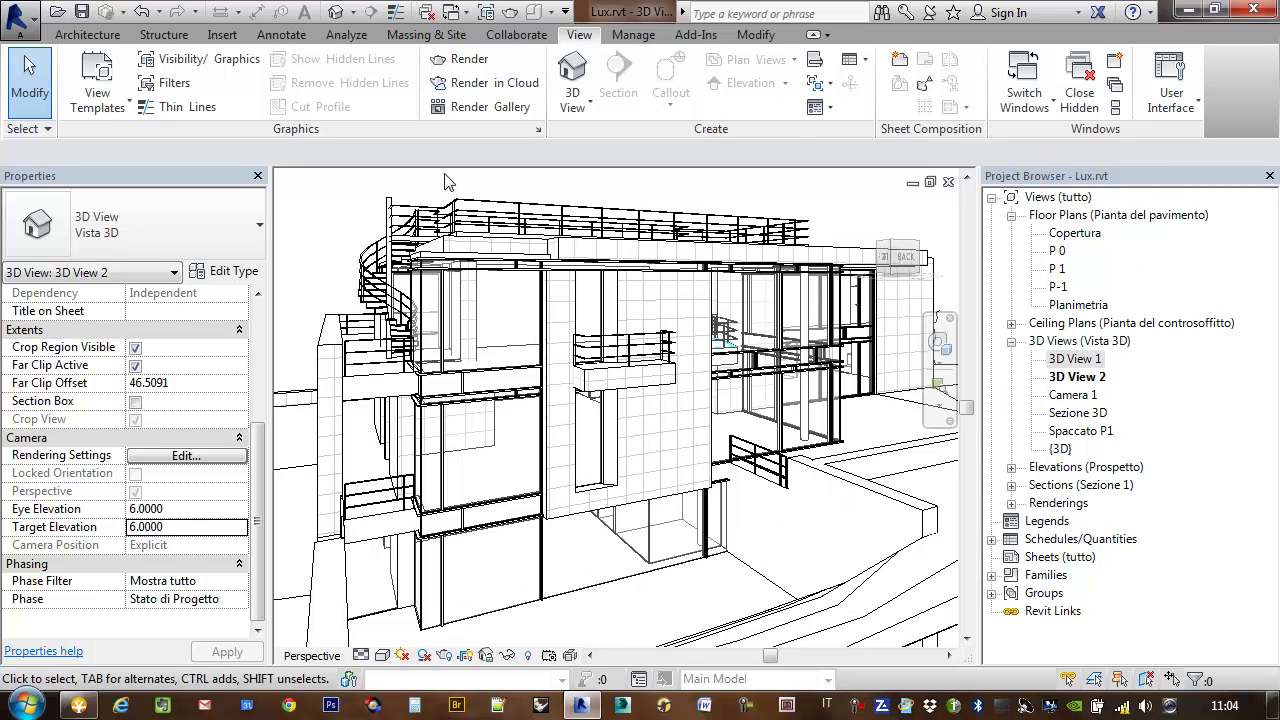
left_click(570, 107)
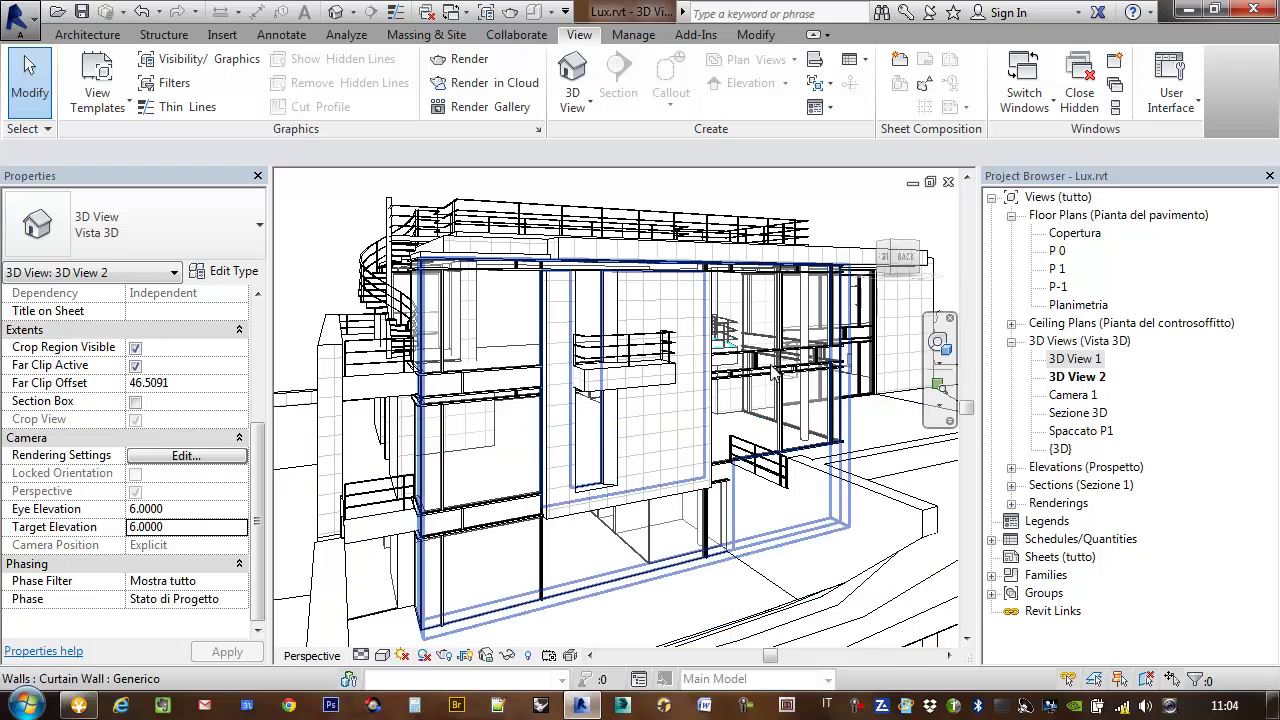
left_click(938, 343)
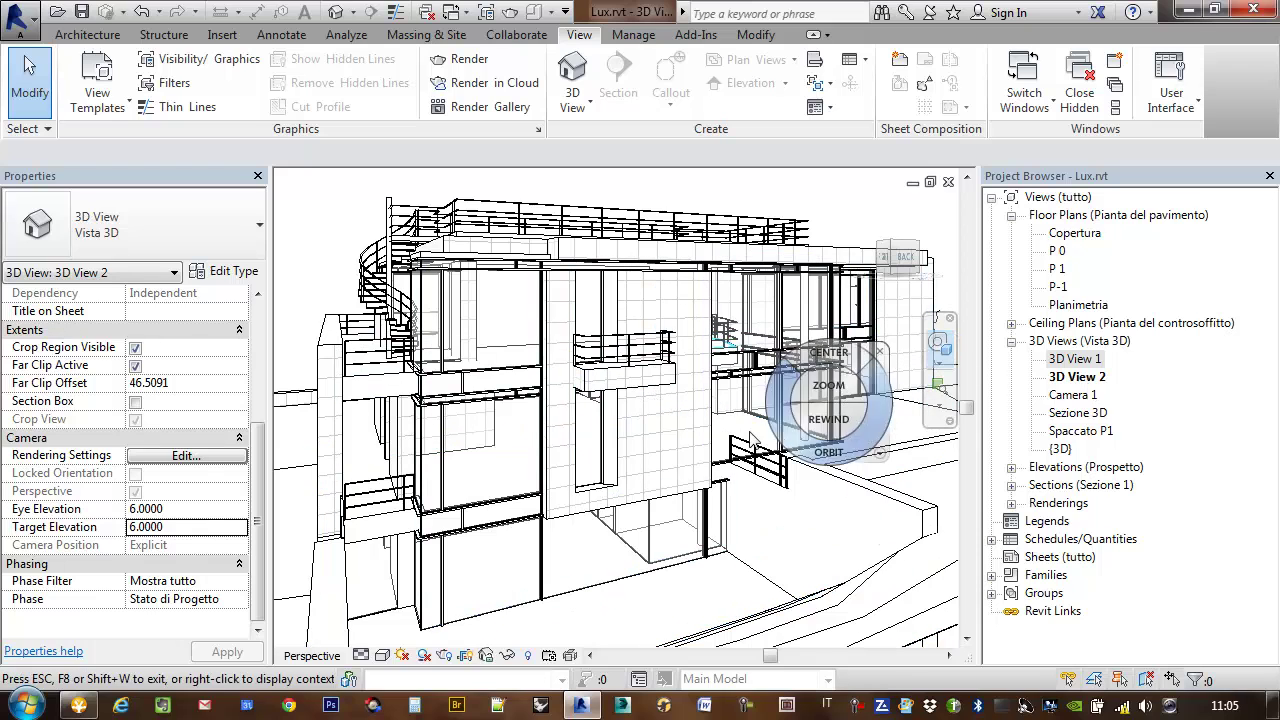
mouse_move(767, 463)
left_mouse_down()
mouse_move(613, 503)
mouse_move(960, 480)
mouse_move(562, 477)
mouse_move(666, 473)
mouse_move(630, 484)
left_mouse_up()
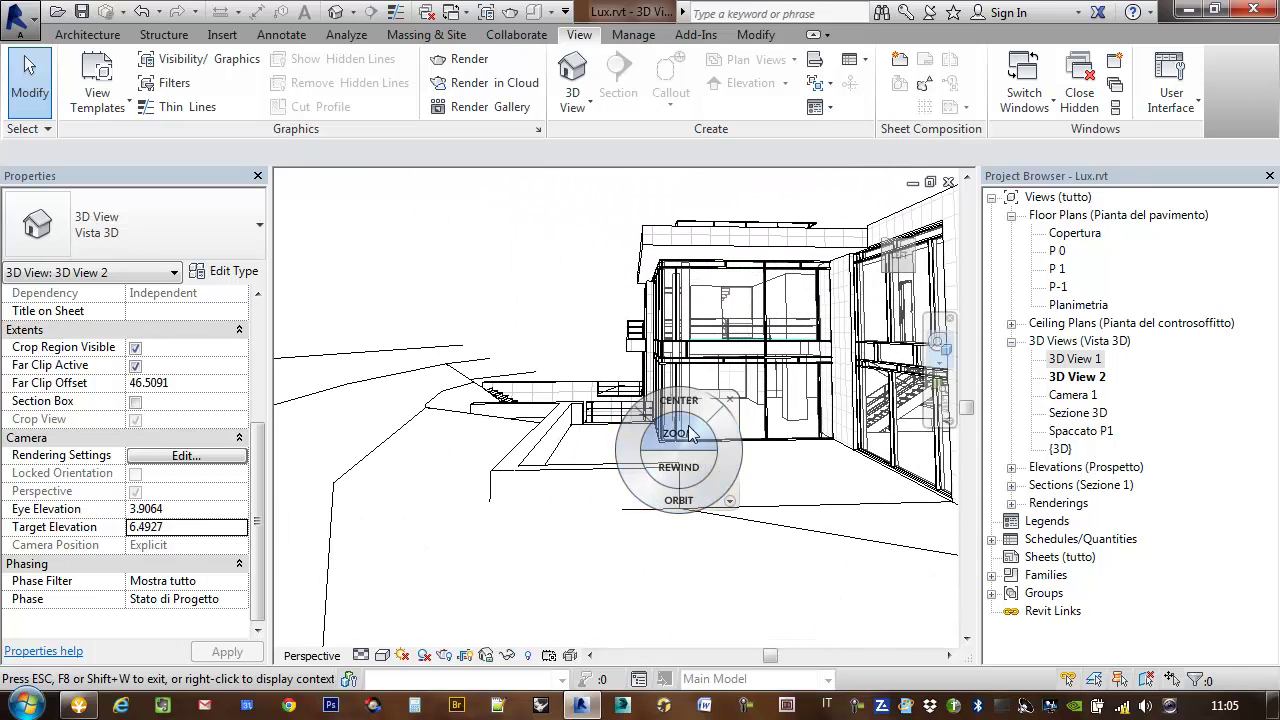
left_click_drag(690, 432, 727, 416)
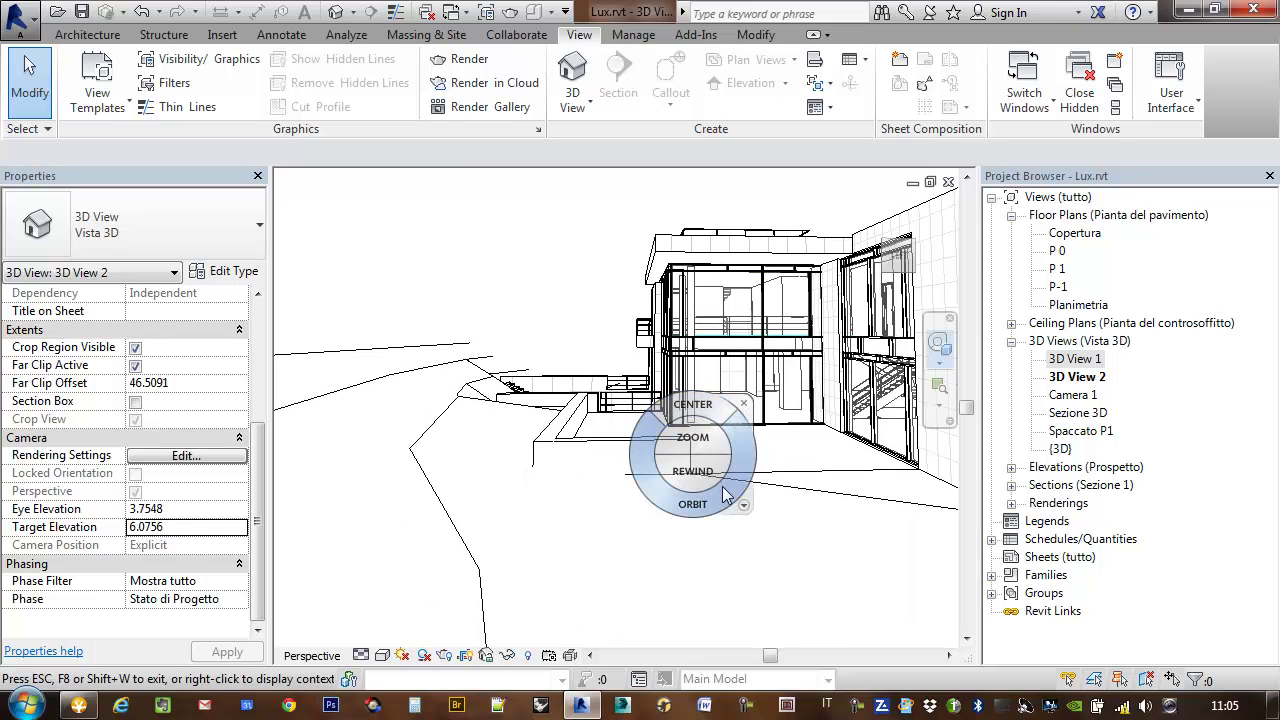
left_click_drag(781, 382, 707, 400)
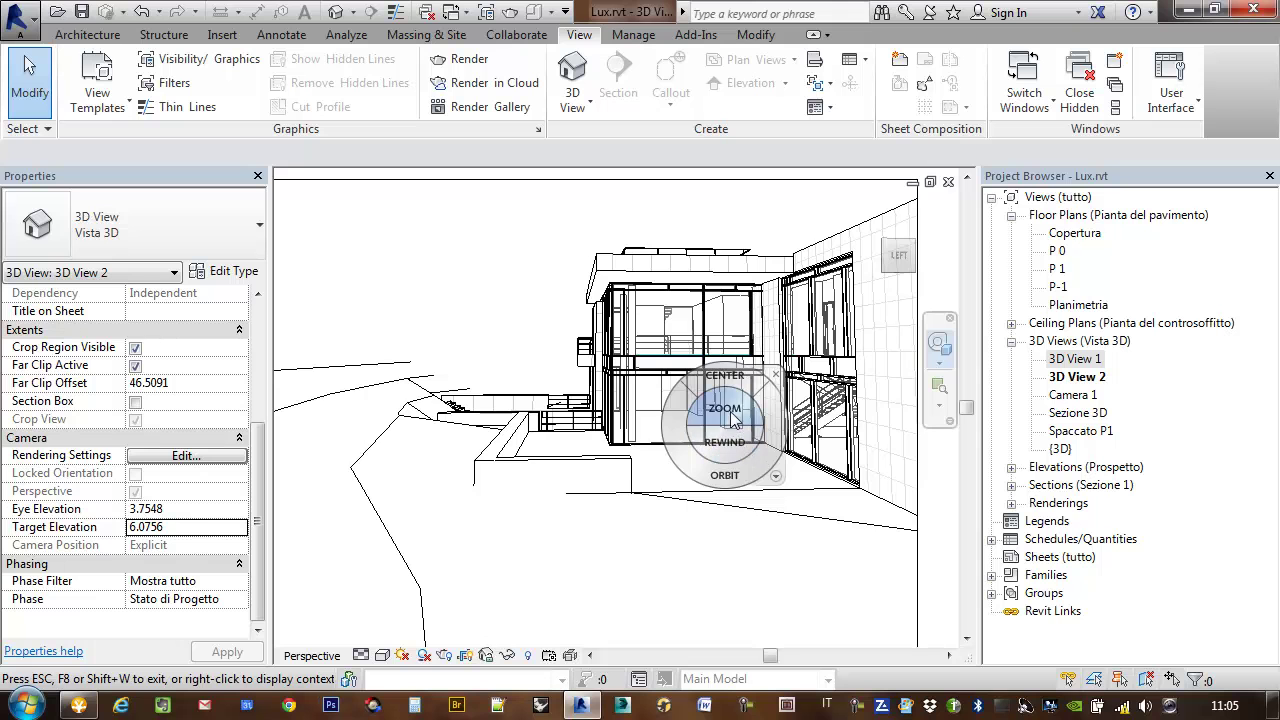
left_click(735, 388)
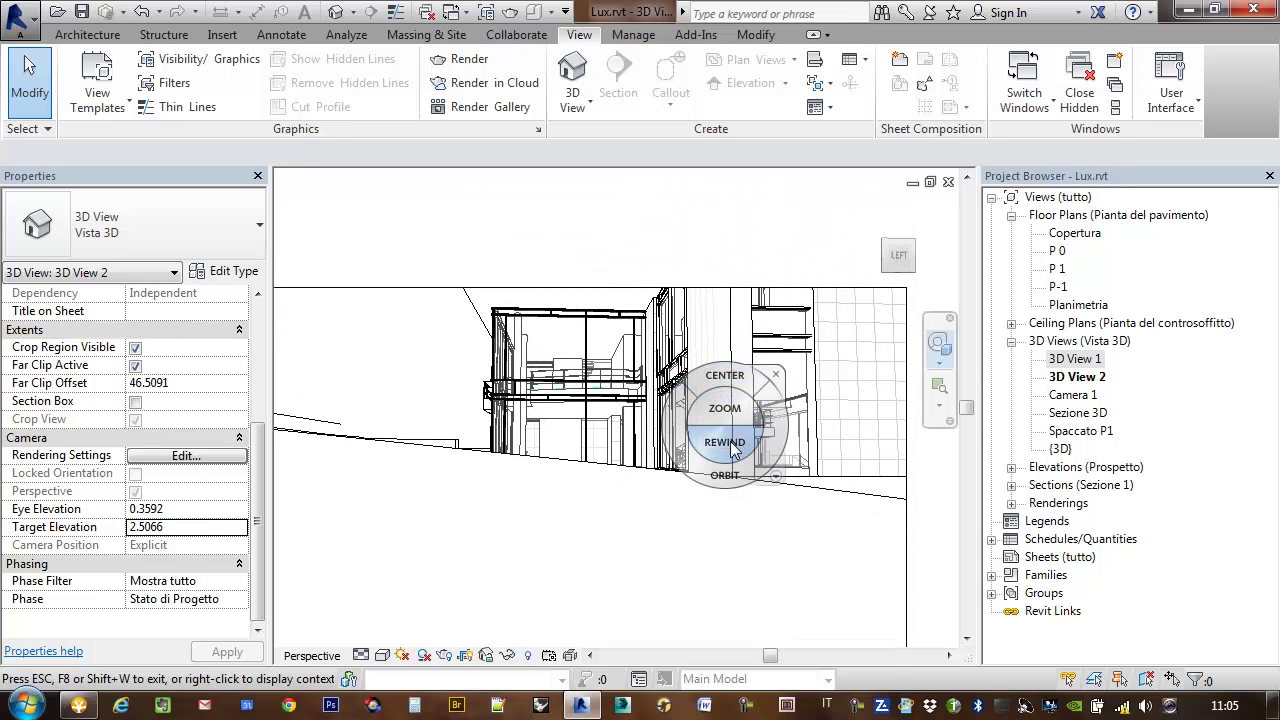
left_click_drag(724, 474, 732, 475)
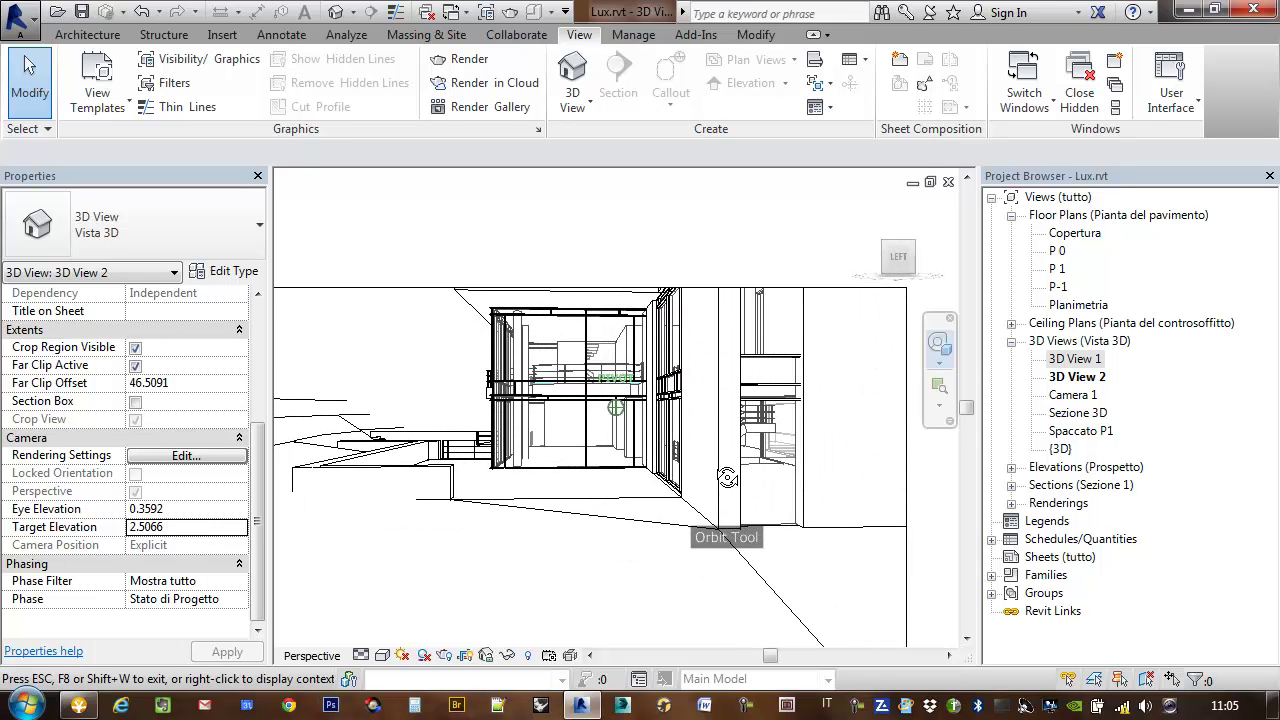
left_click_drag(732, 475, 674, 415)
left_click_drag(620, 488, 663, 492)
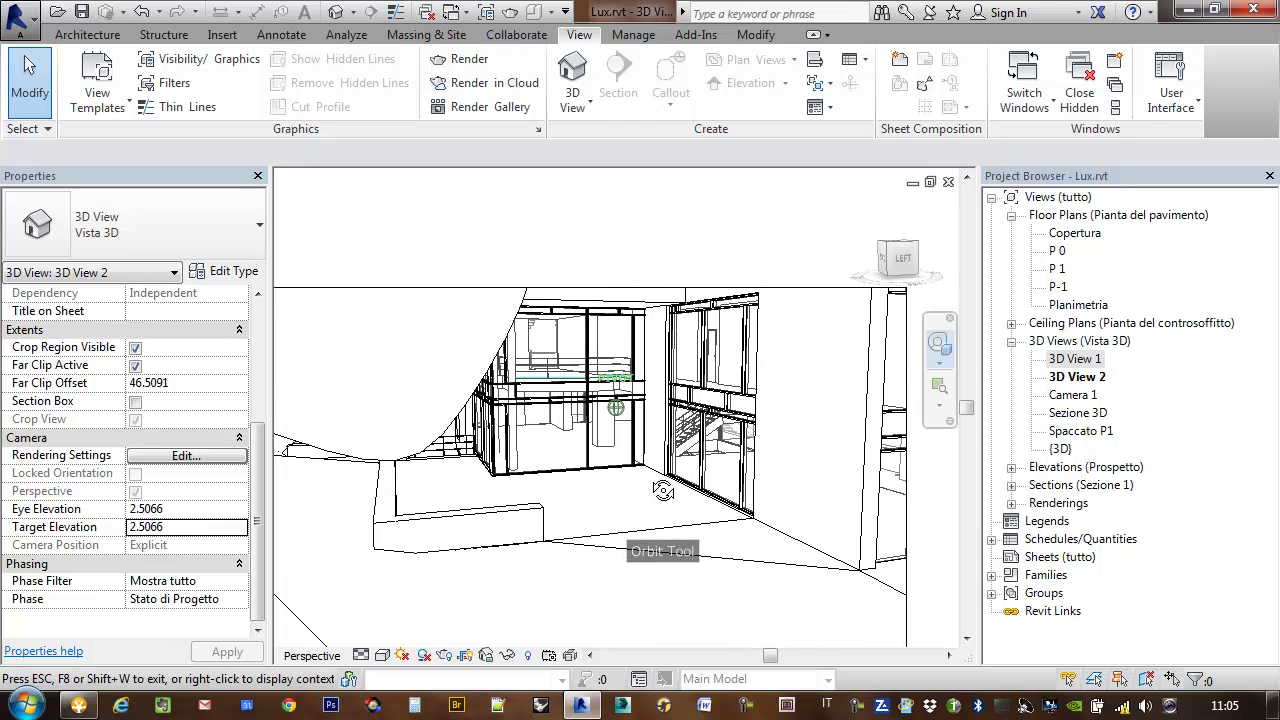
left_click_drag(664, 420, 672, 430)
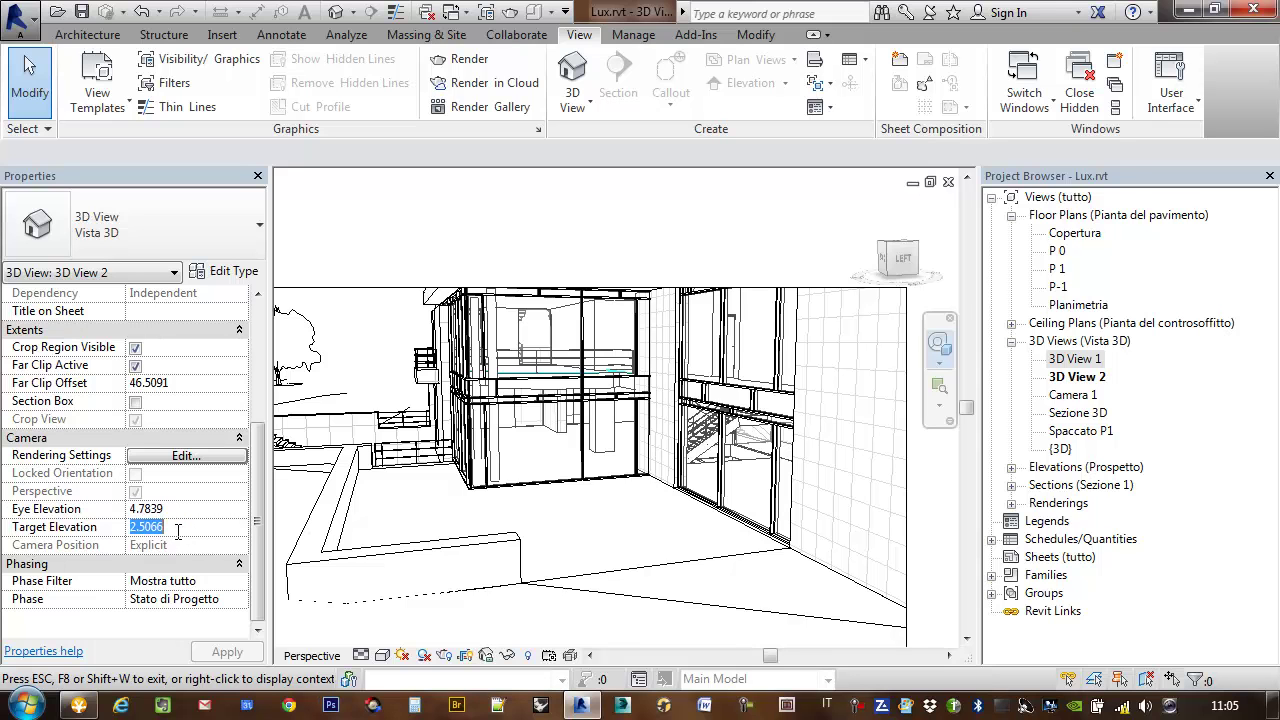
Set Target Elevation to 4.7839 to match the eye elevation and close the wheel.
type("4.7839")
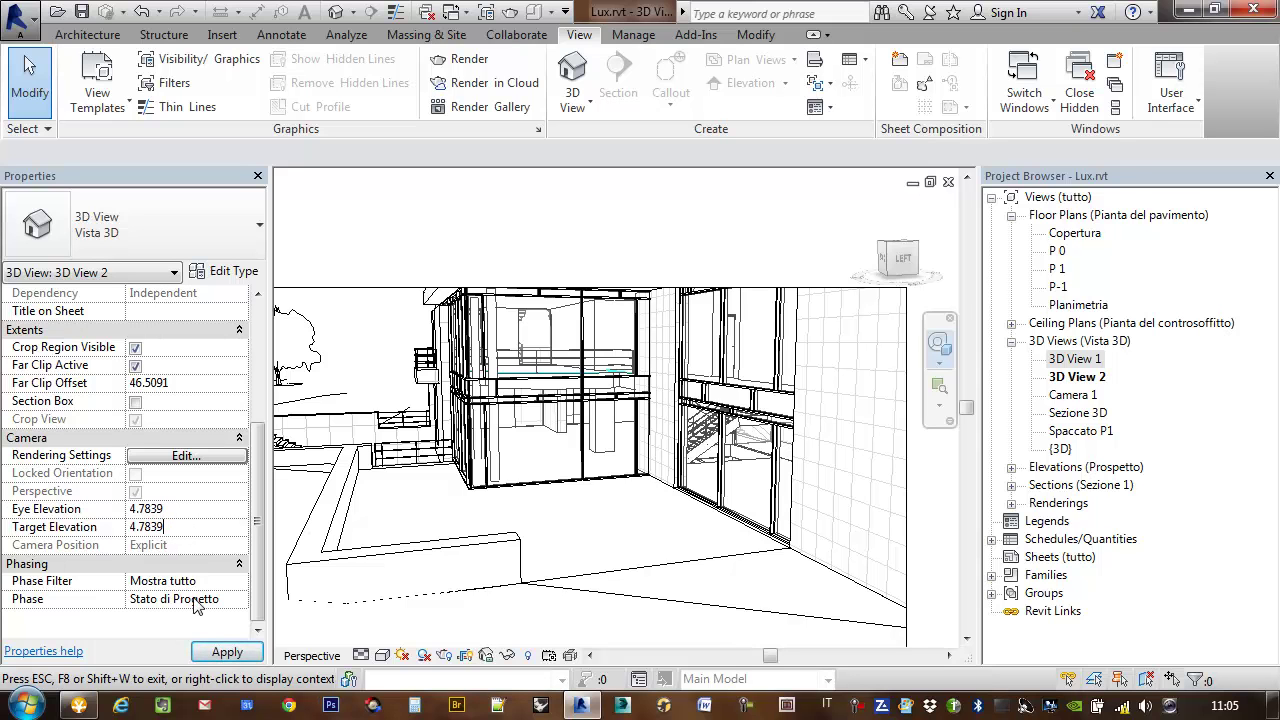
left_click(226, 656)
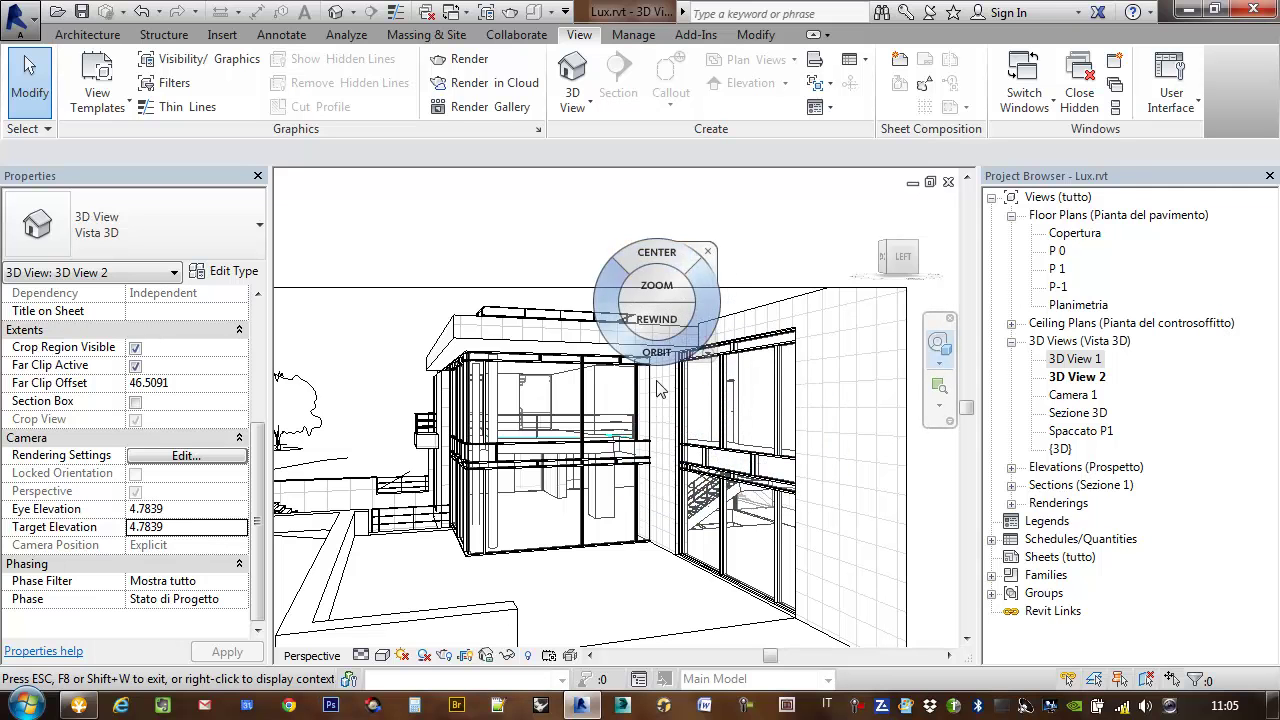
key("Escape")
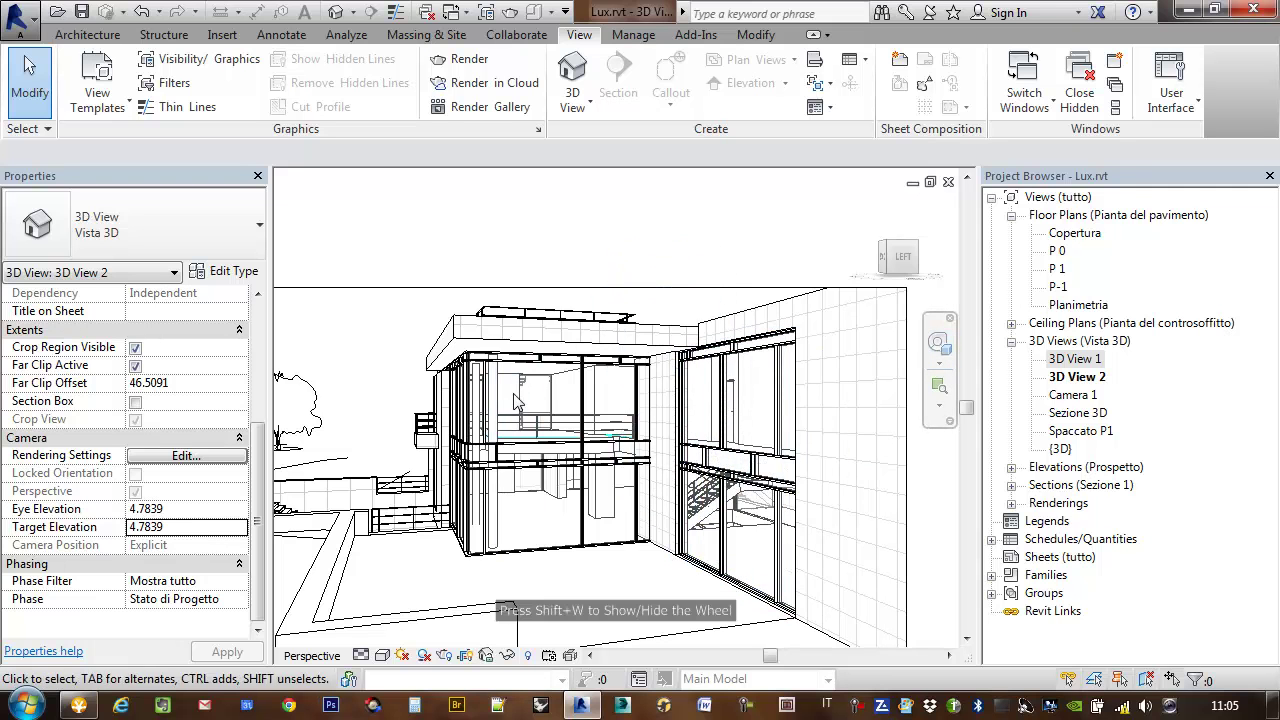
scroll(550, 250, "down", 2)
scroll(580, 260, "down", 1)
scroll(620, 278, "down", 1)
mouse_move(644, 286)
left_mouse_down()
mouse_move(664, 288)
mouse_move(599, 243)
left_mouse_up()
Select the crop region of 3D View 2 and adjust its right edge.
left_click(660, 279)
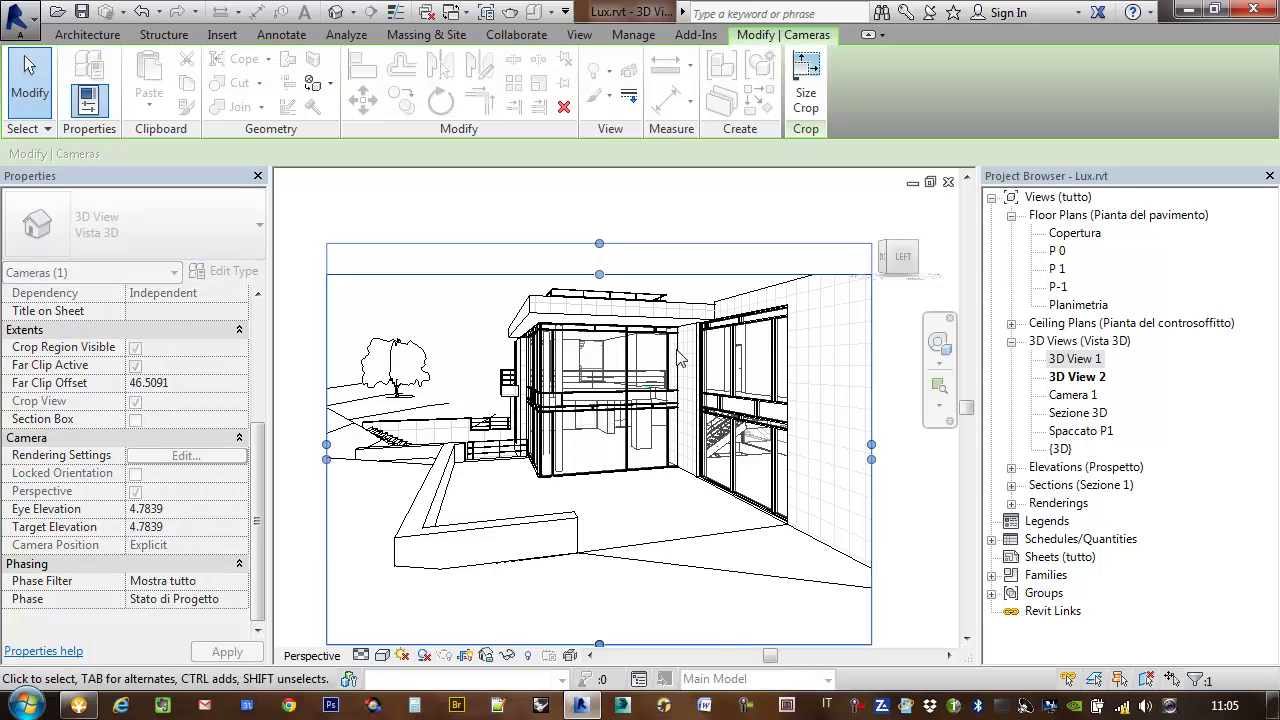
middle_click_drag(752, 374, 657, 364)
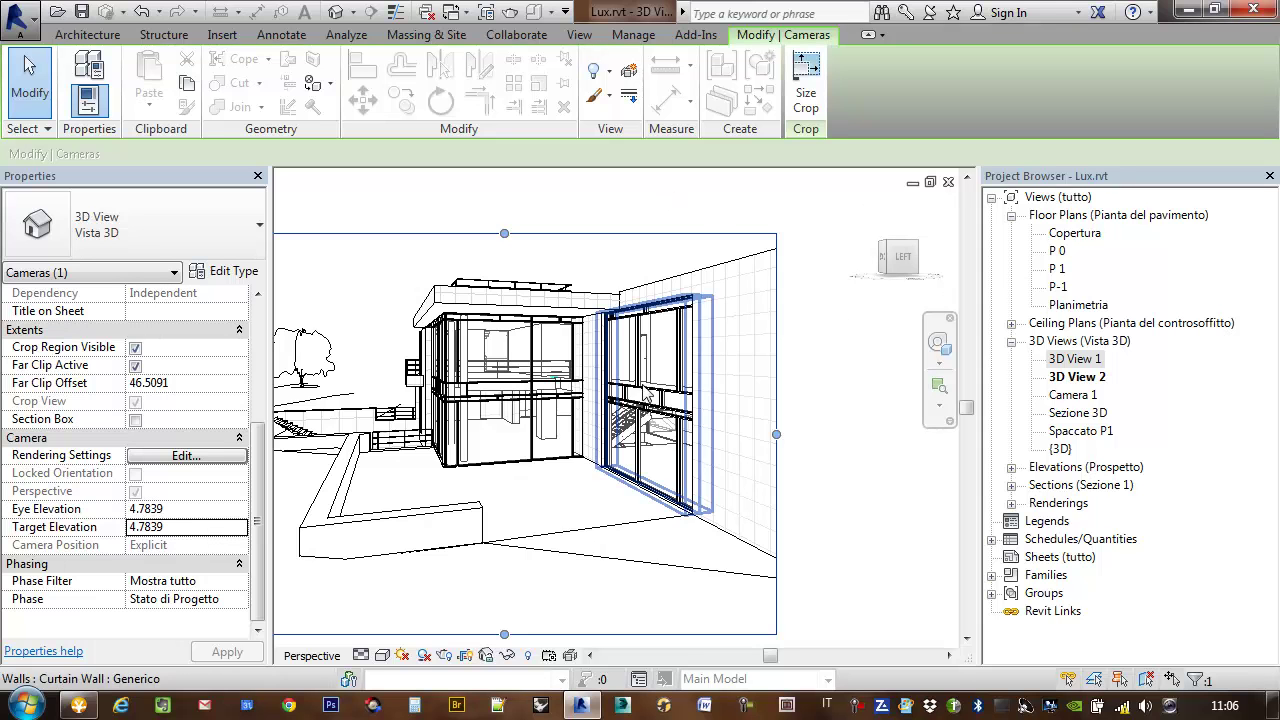
middle_click_drag(800, 248, 518, 265, "shift")
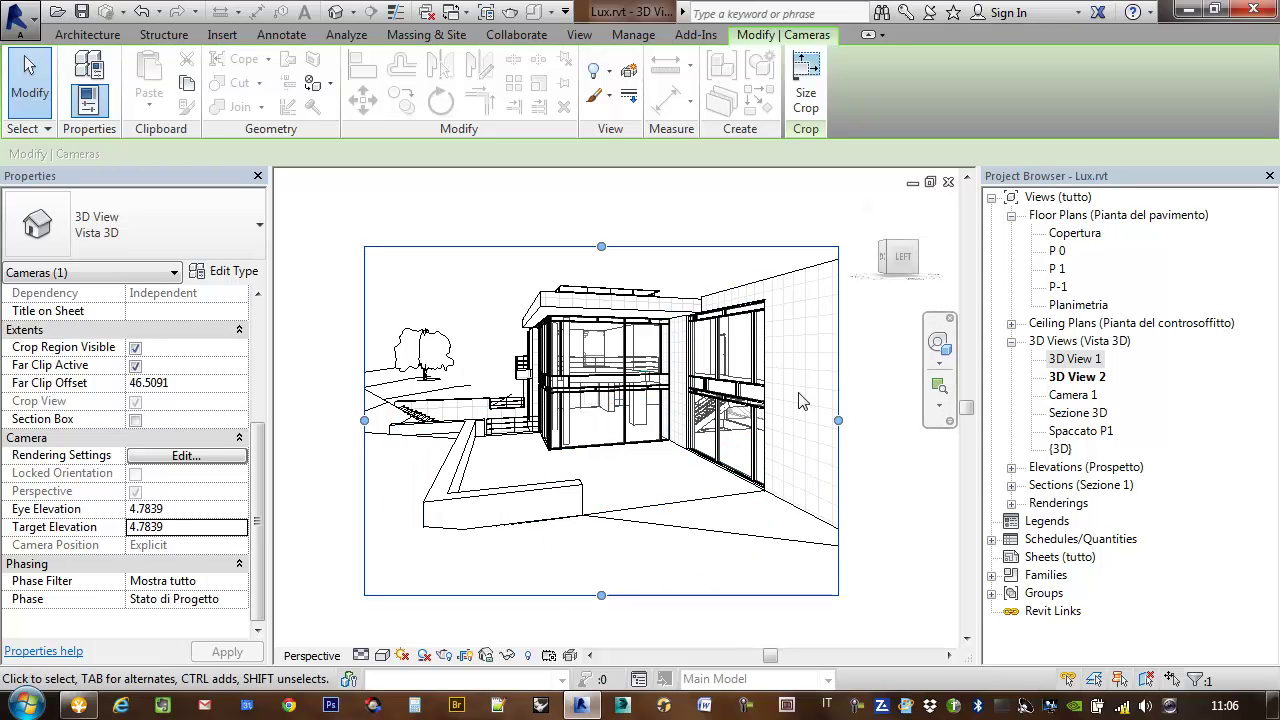
left_click_drag(838, 420, 704, 420)
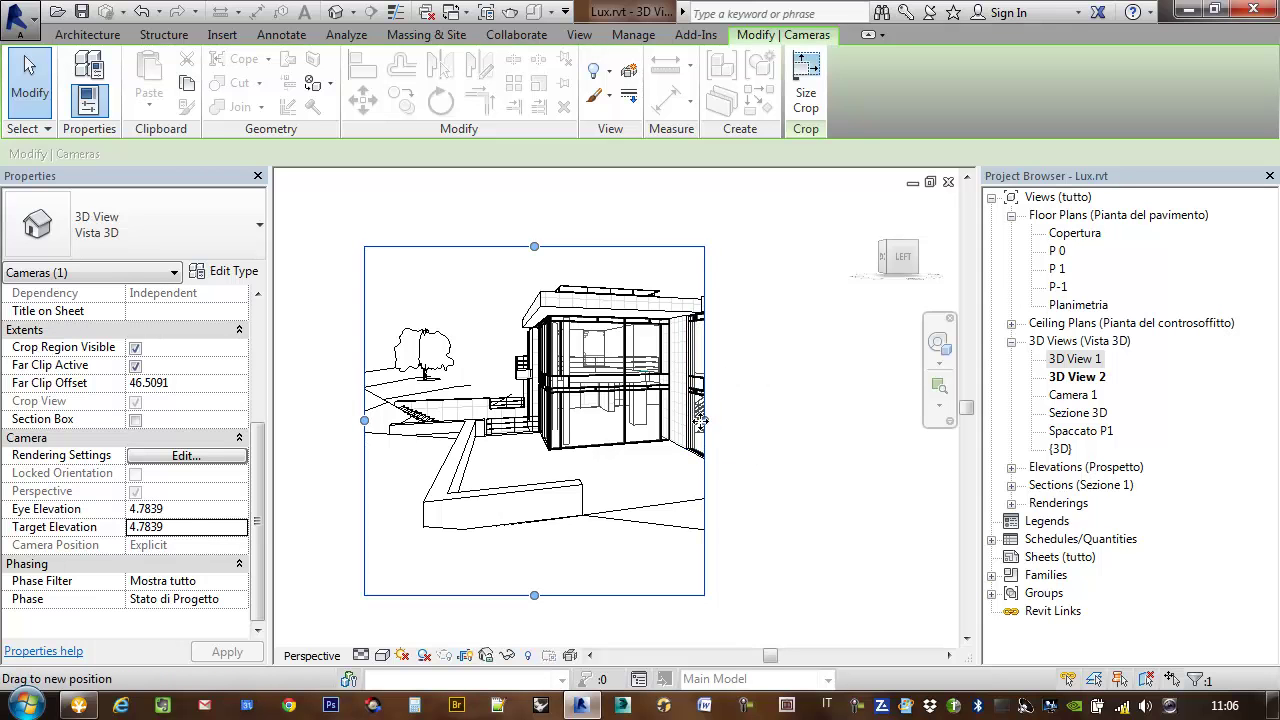
left_click_drag(702, 420, 806, 420)
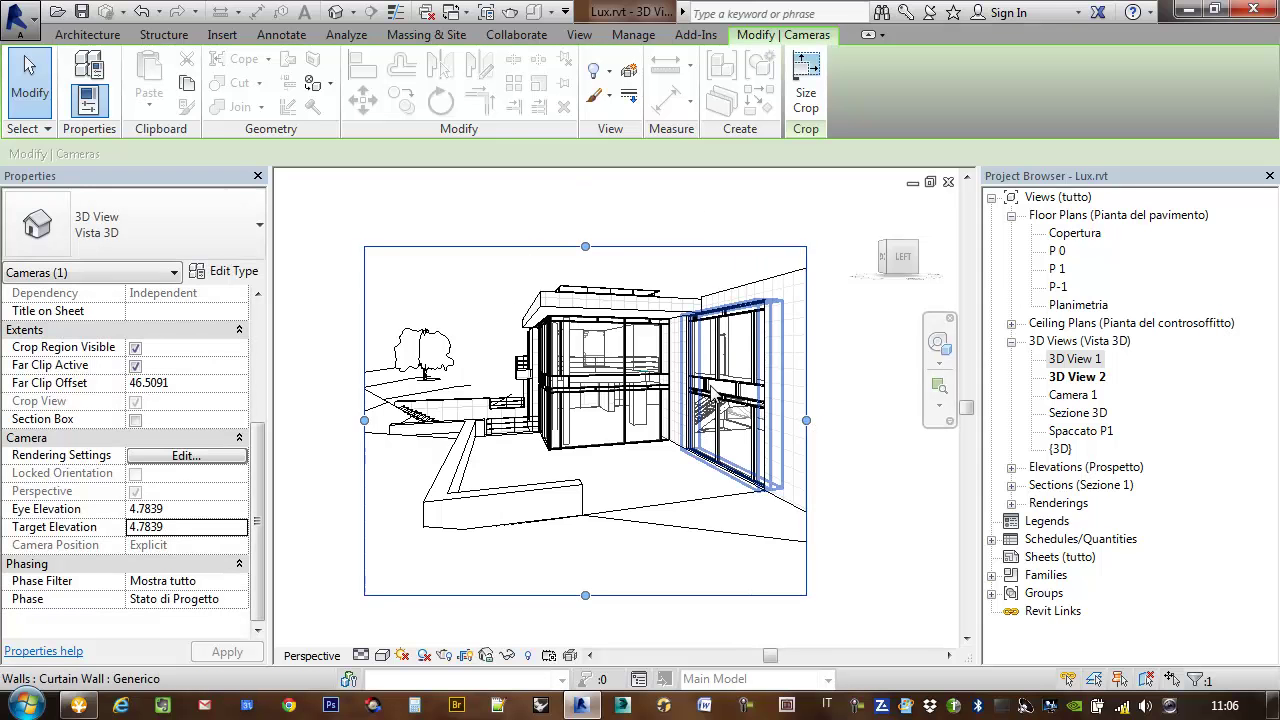
scroll(704, 447, "down", 3)
left_click_drag(701, 440, 924, 440)
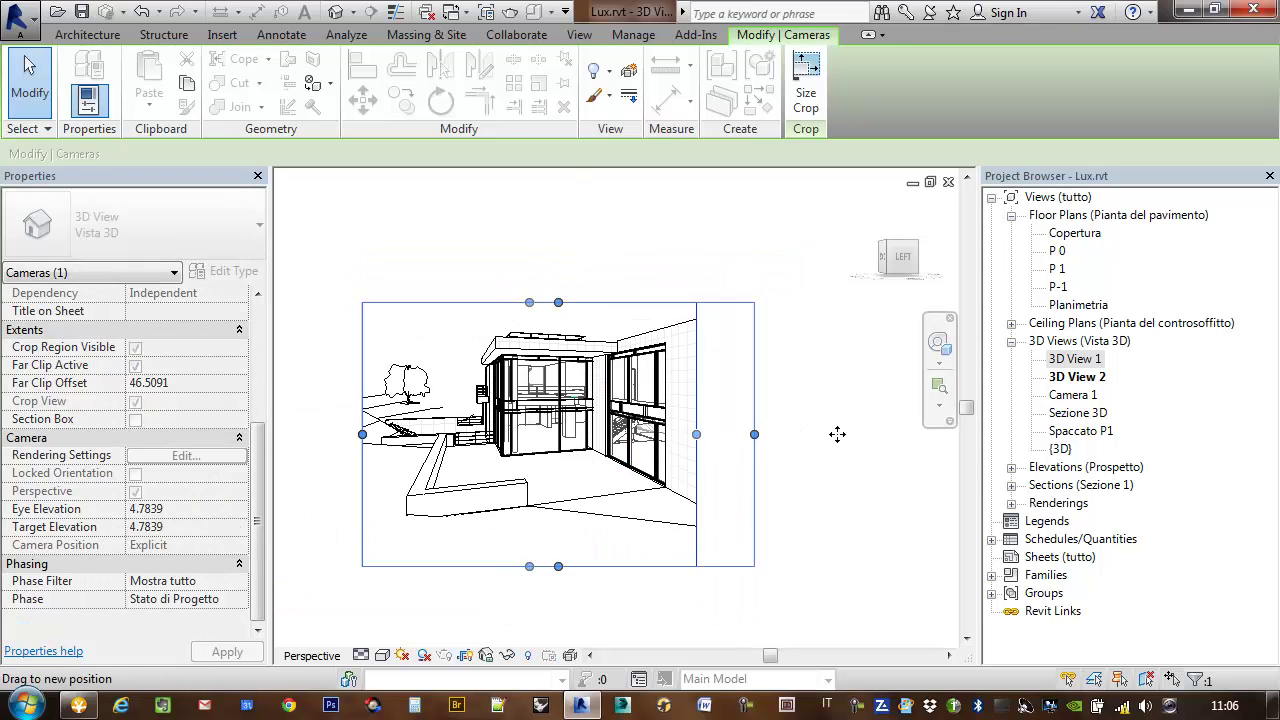
scroll(762, 465, "down", 1)
left_click_drag(855, 448, 906, 446)
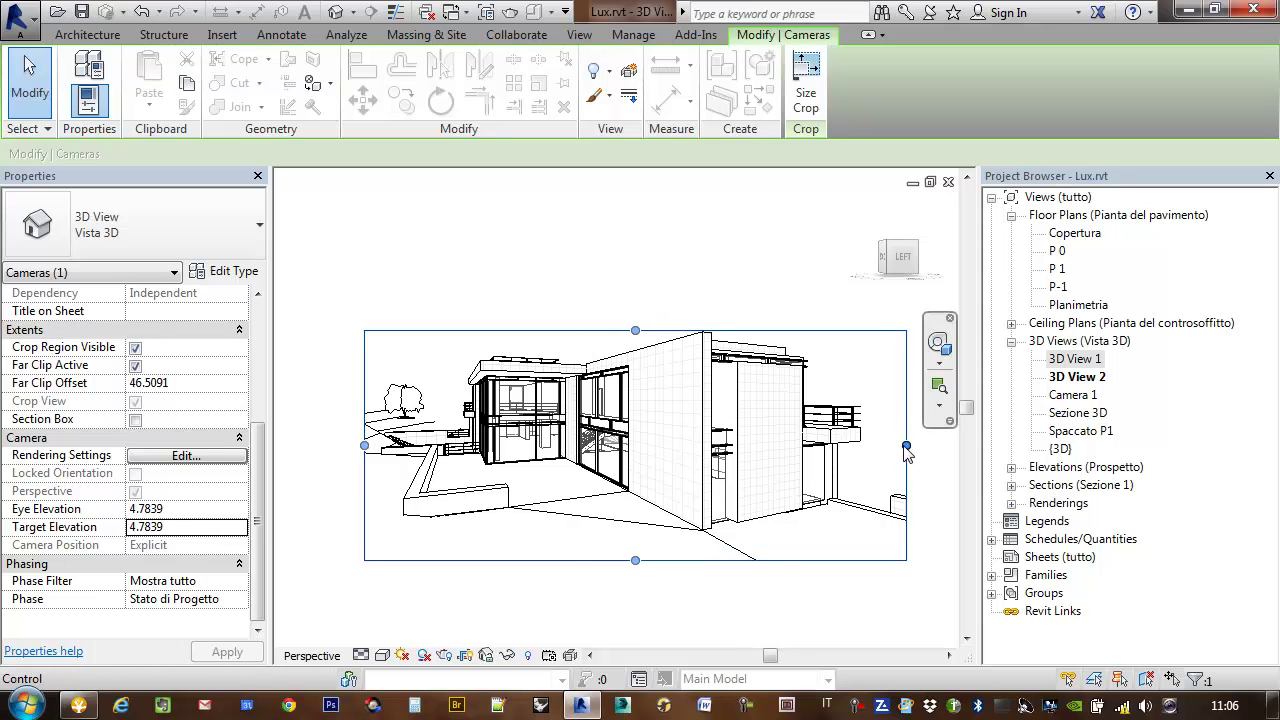
mouse_move(903, 445)
left_mouse_down()
mouse_move(652, 438)
mouse_move(731, 445)
left_mouse_up()
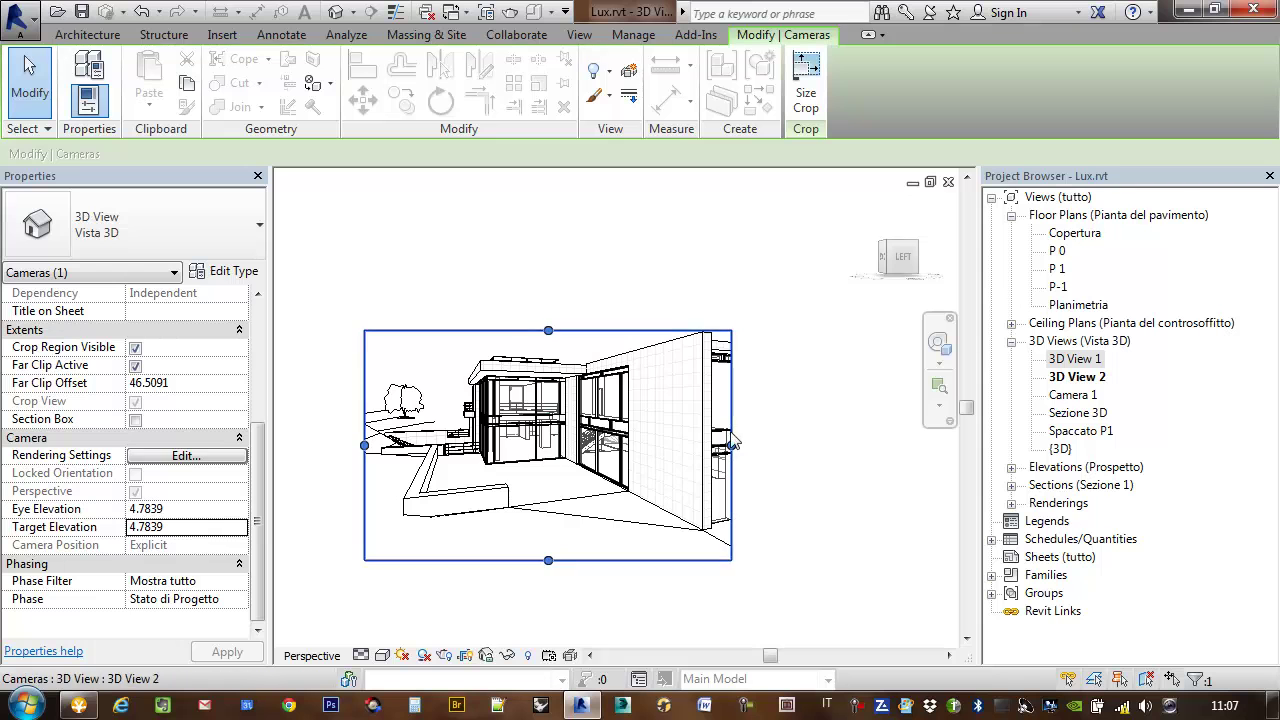
left_click_drag(705, 447, 686, 443)
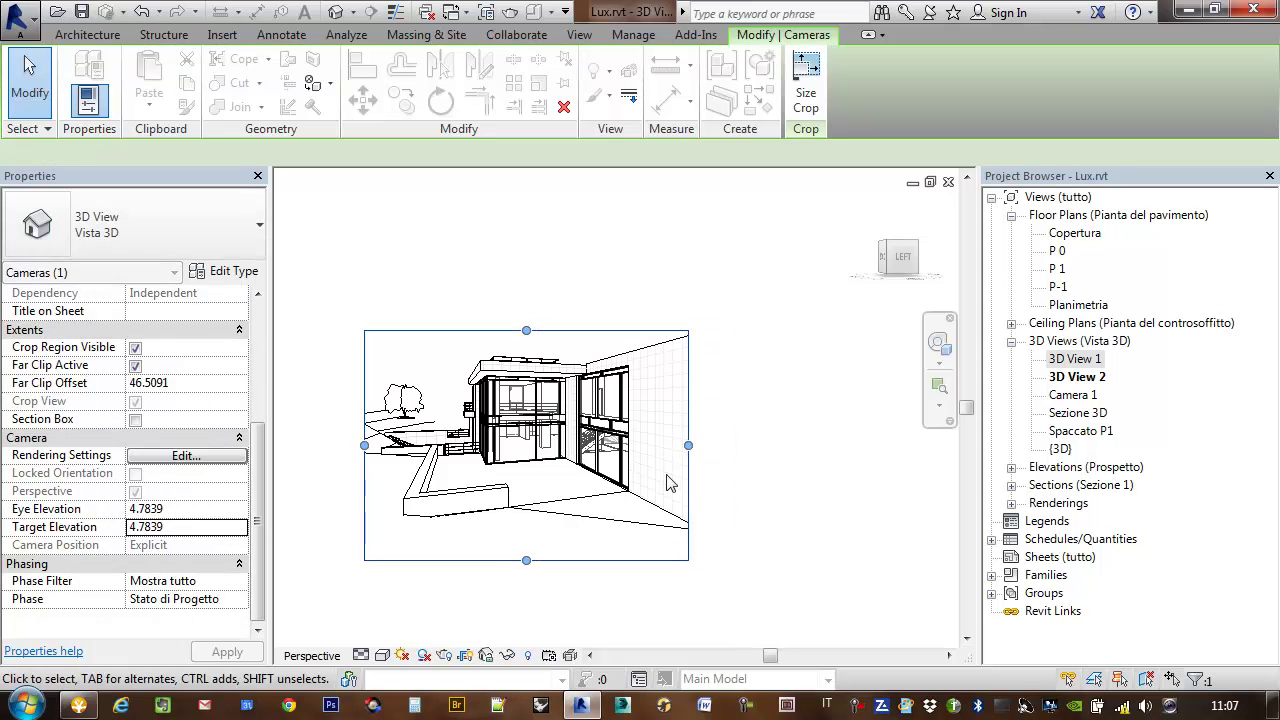
Reposition the crop region's left edge and raise its bottom edge to trim the foreground.
scroll(614, 348, "down", 2)
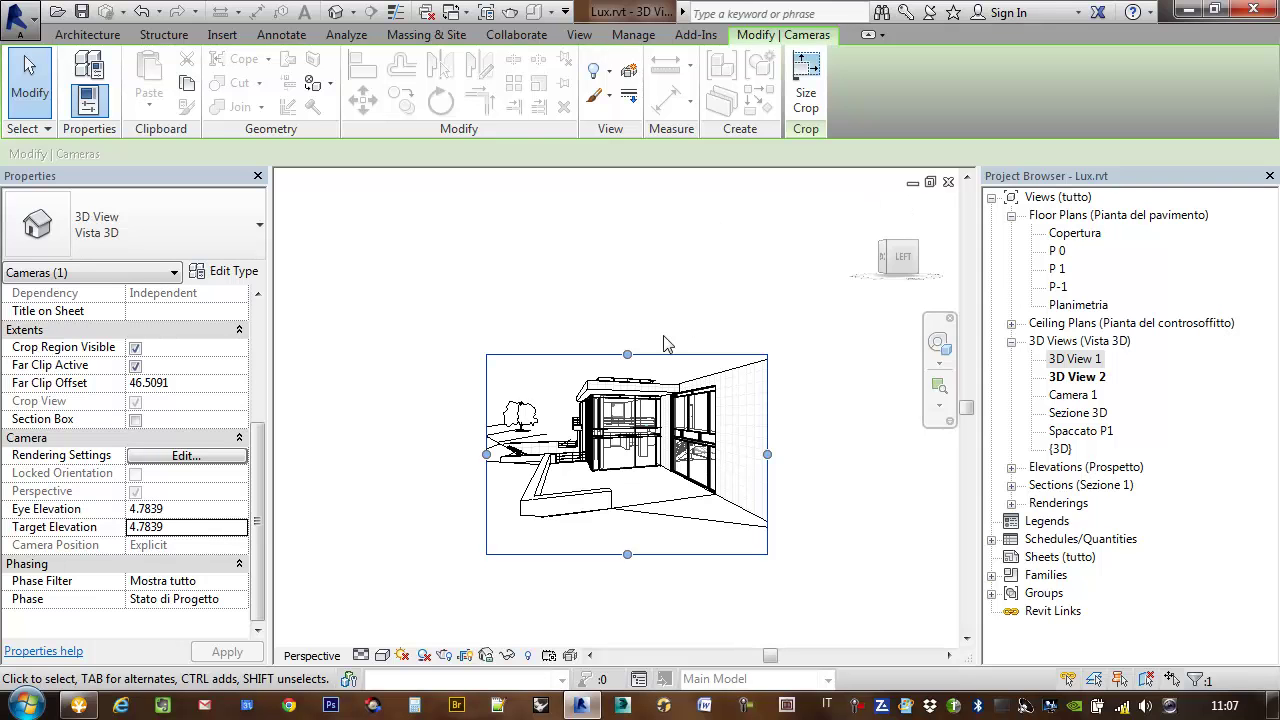
middle_click_drag(666, 343, 497, 447, "shift")
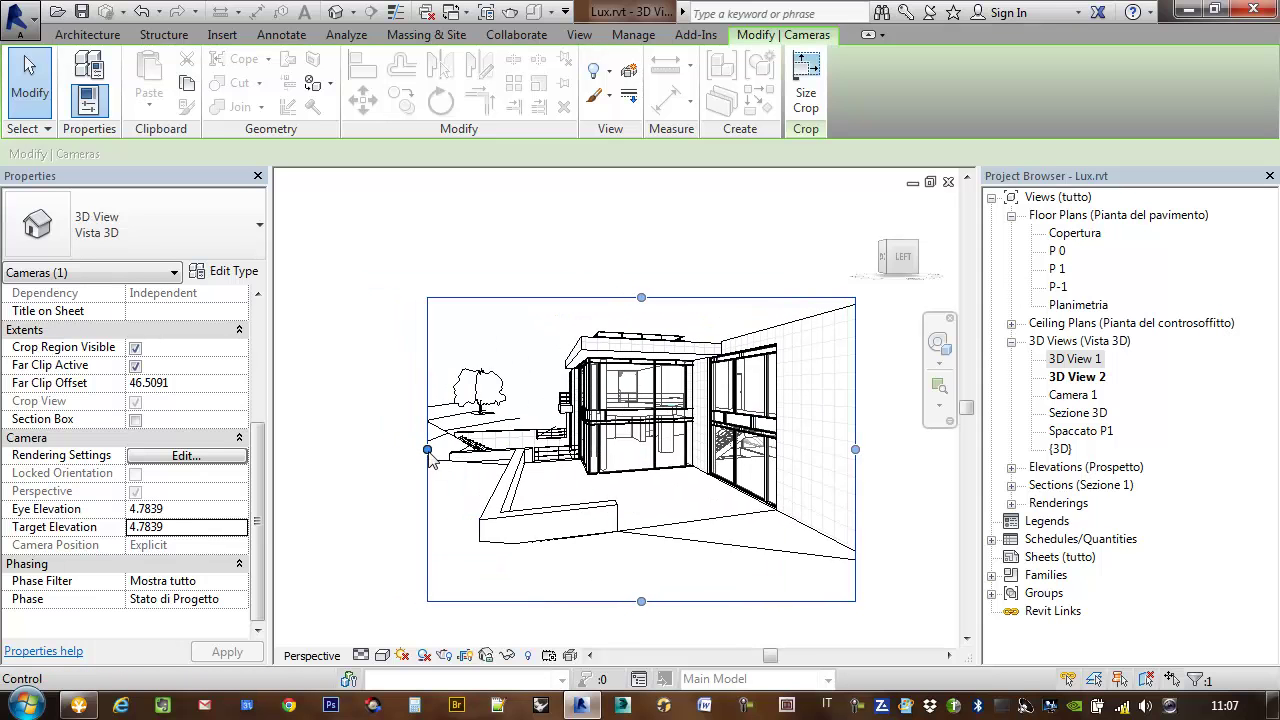
left_click_drag(432, 449, 543, 450)
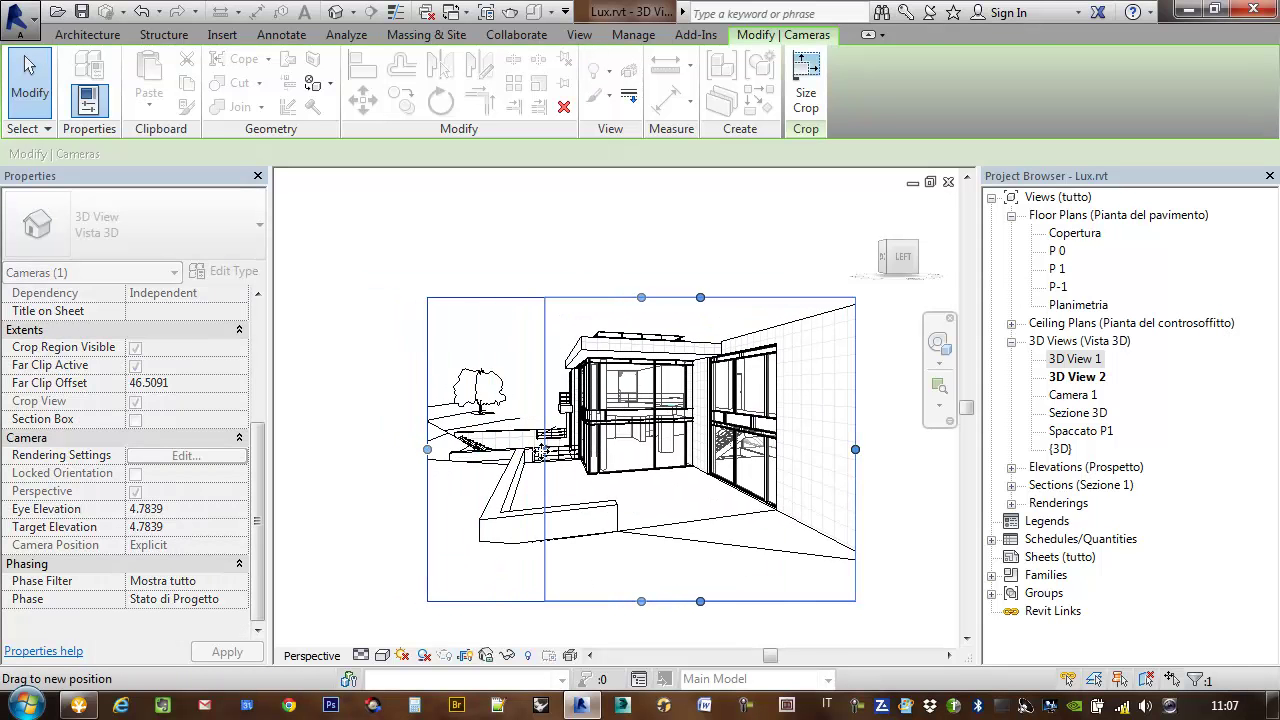
left_click_drag(545, 450, 555, 450)
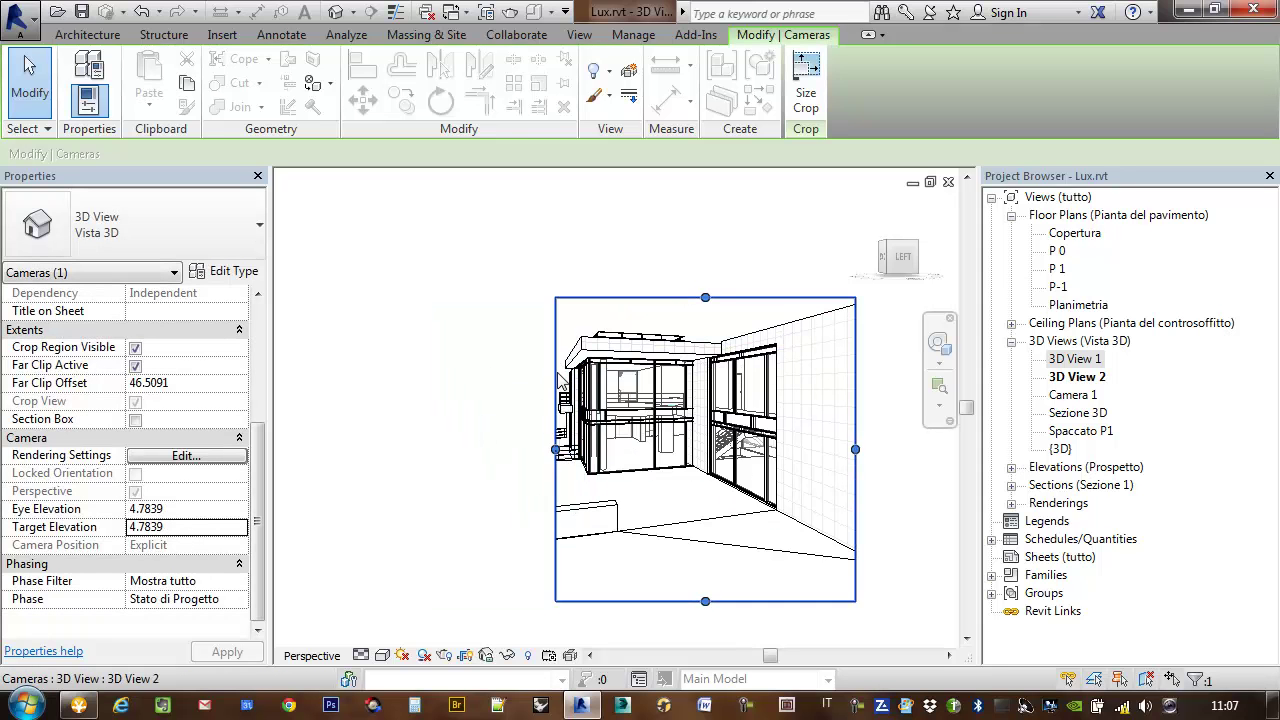
left_click_drag(557, 452, 514, 450)
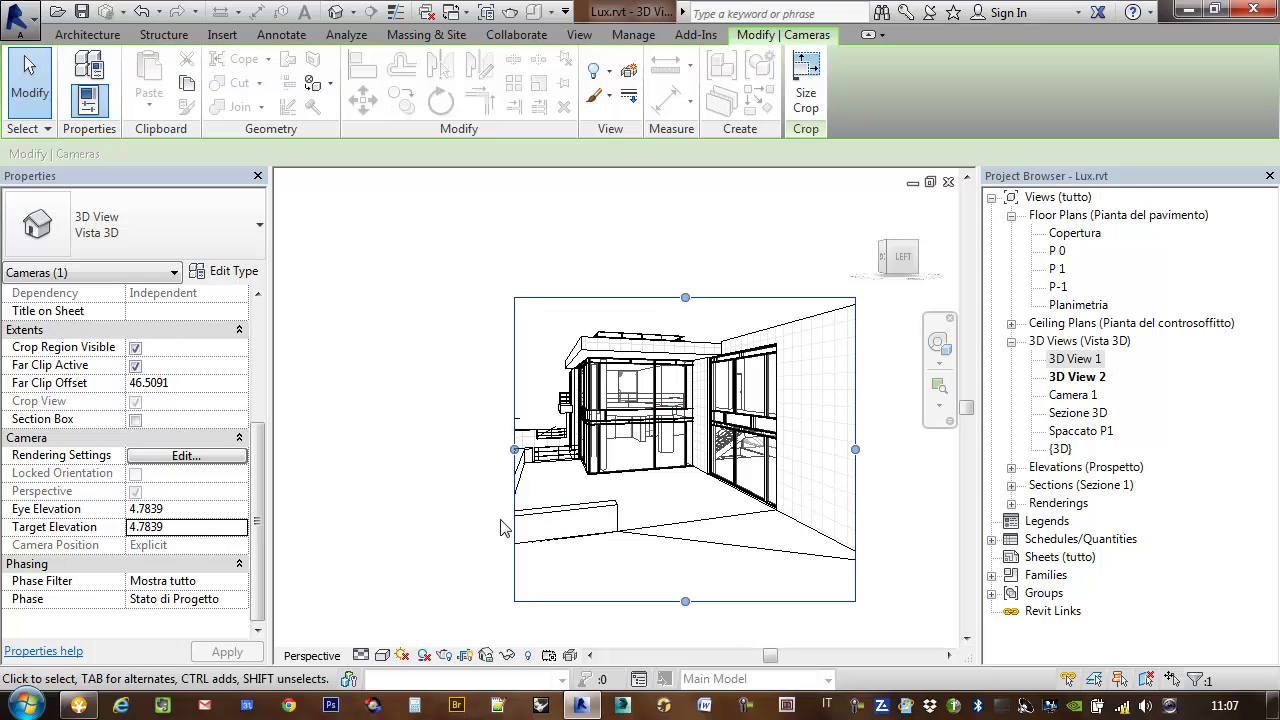
left_click_drag(514, 450, 468, 450)
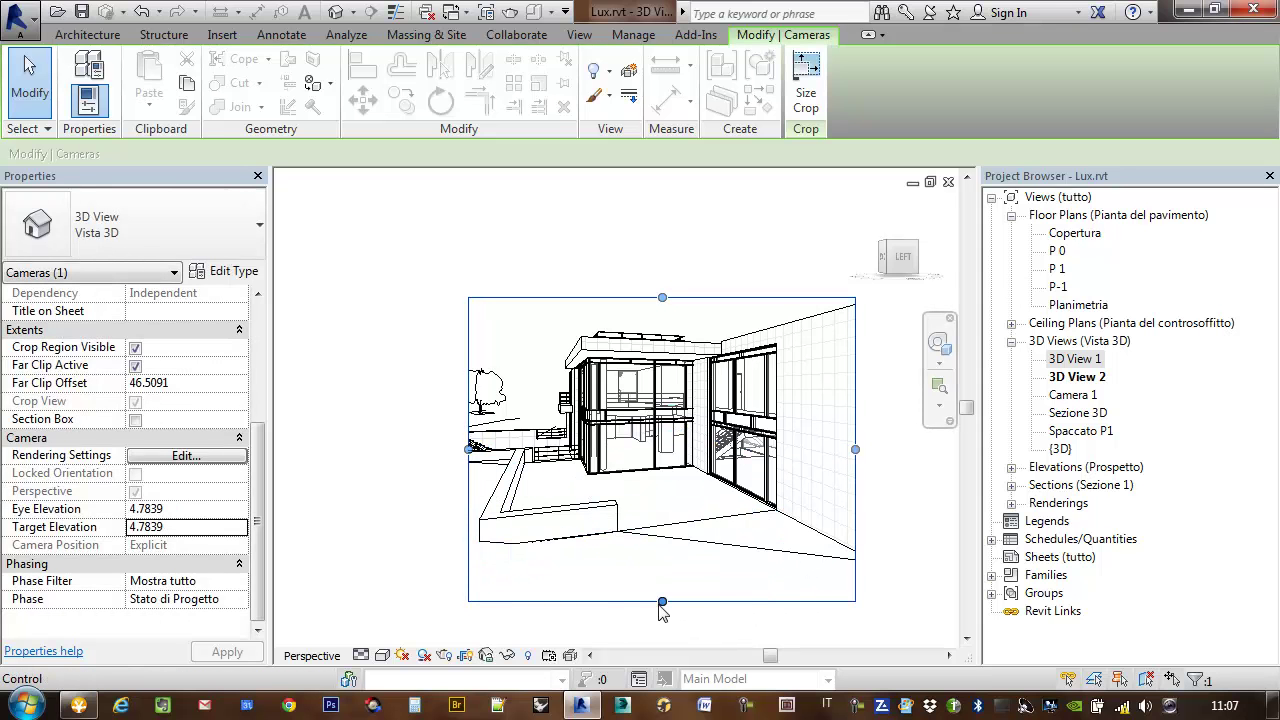
left_click_drag(663, 602, 667, 567)
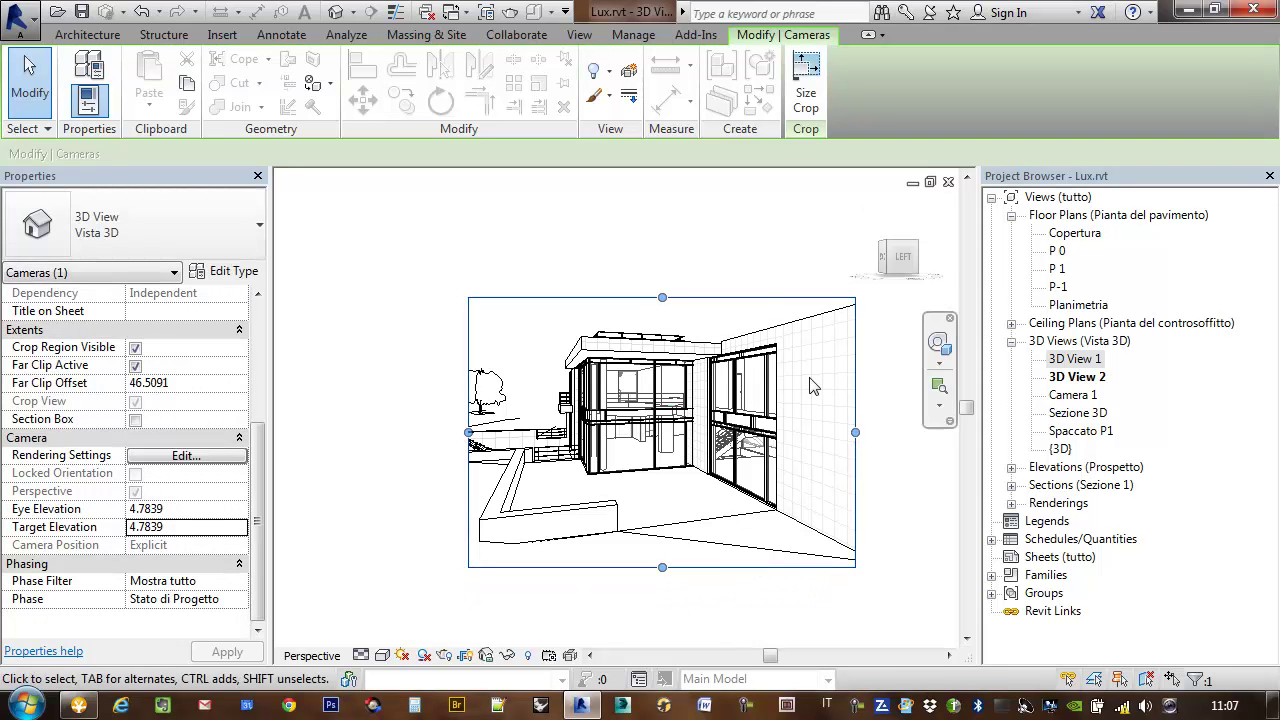
scroll(735, 425, "up", 2)
scroll(700, 432, "up", 2)
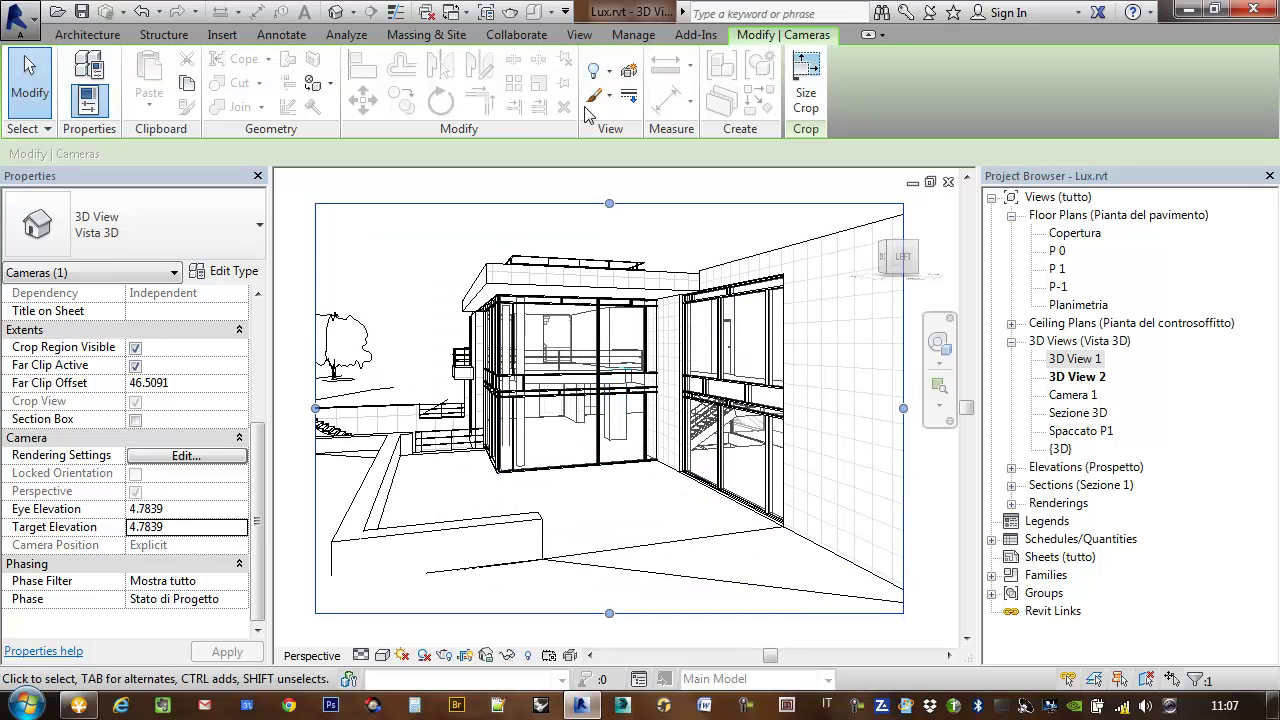
Render 3D View 2 at Medium quality with Exterior: Sun only and Sky: Few Clouds.
left_click(579, 34)
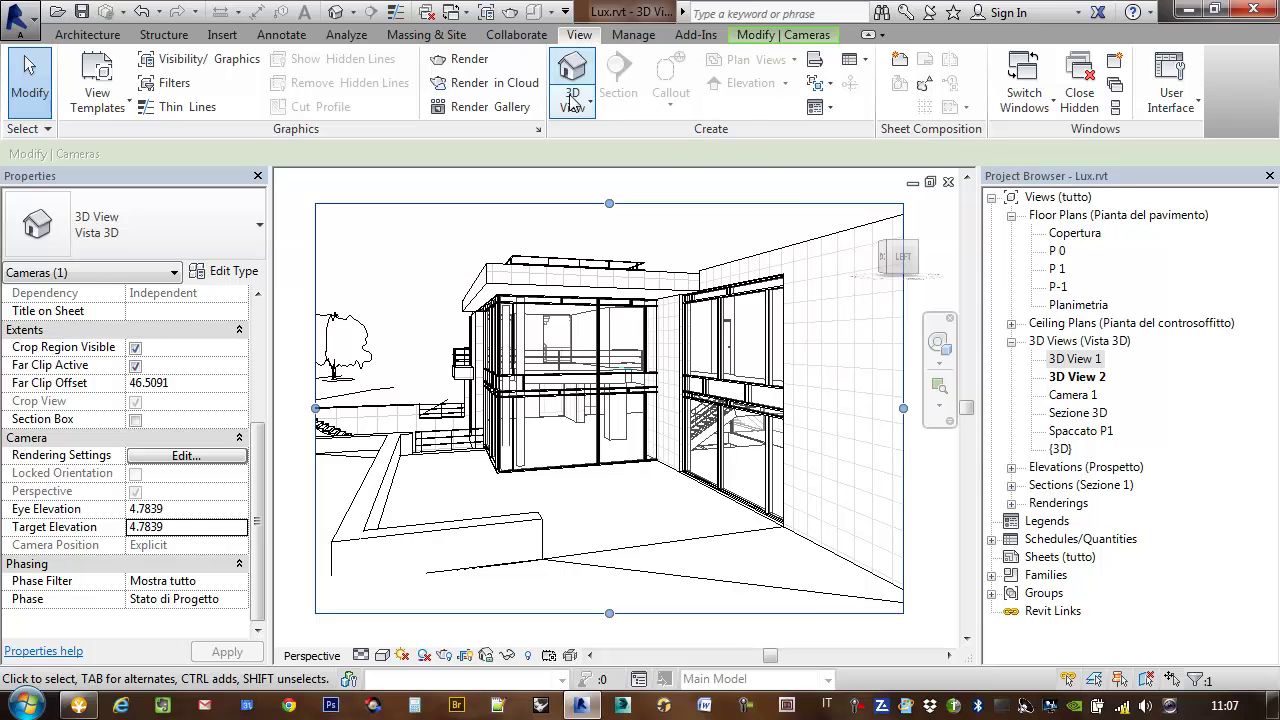
left_click(463, 59)
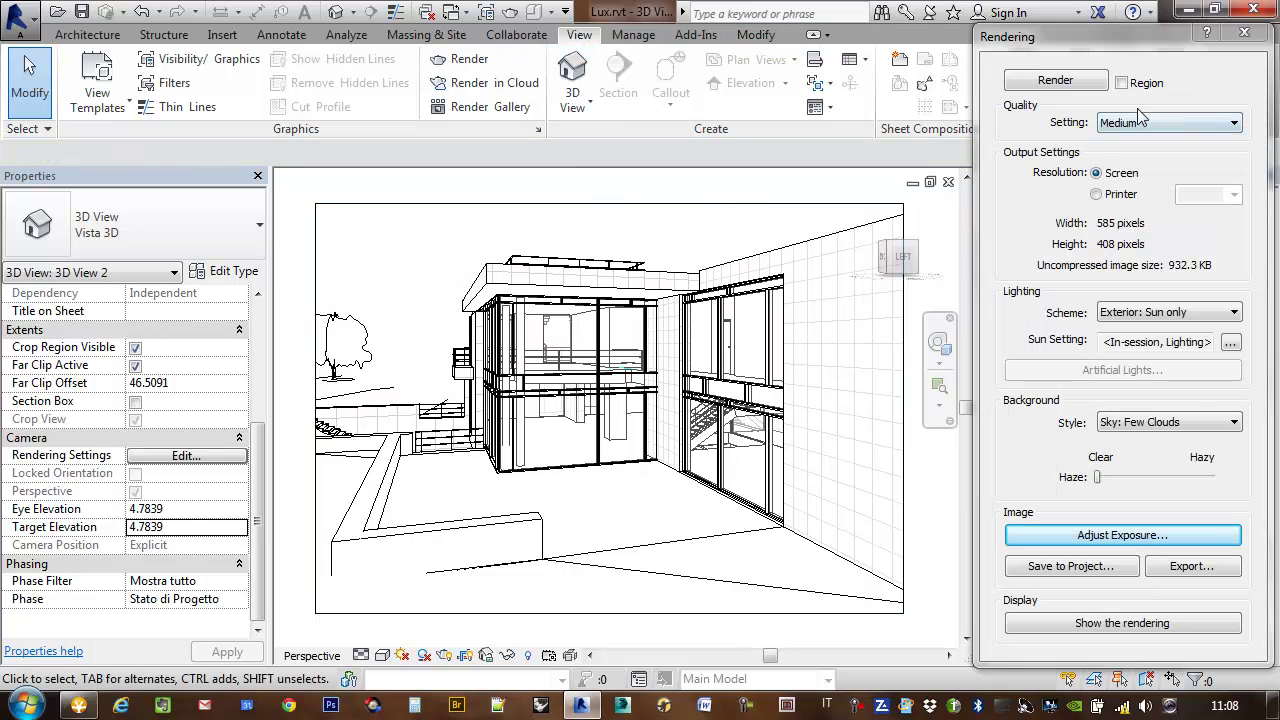
middle_click_drag(661, 324, 672, 318)
scroll(682, 320, "up", 2)
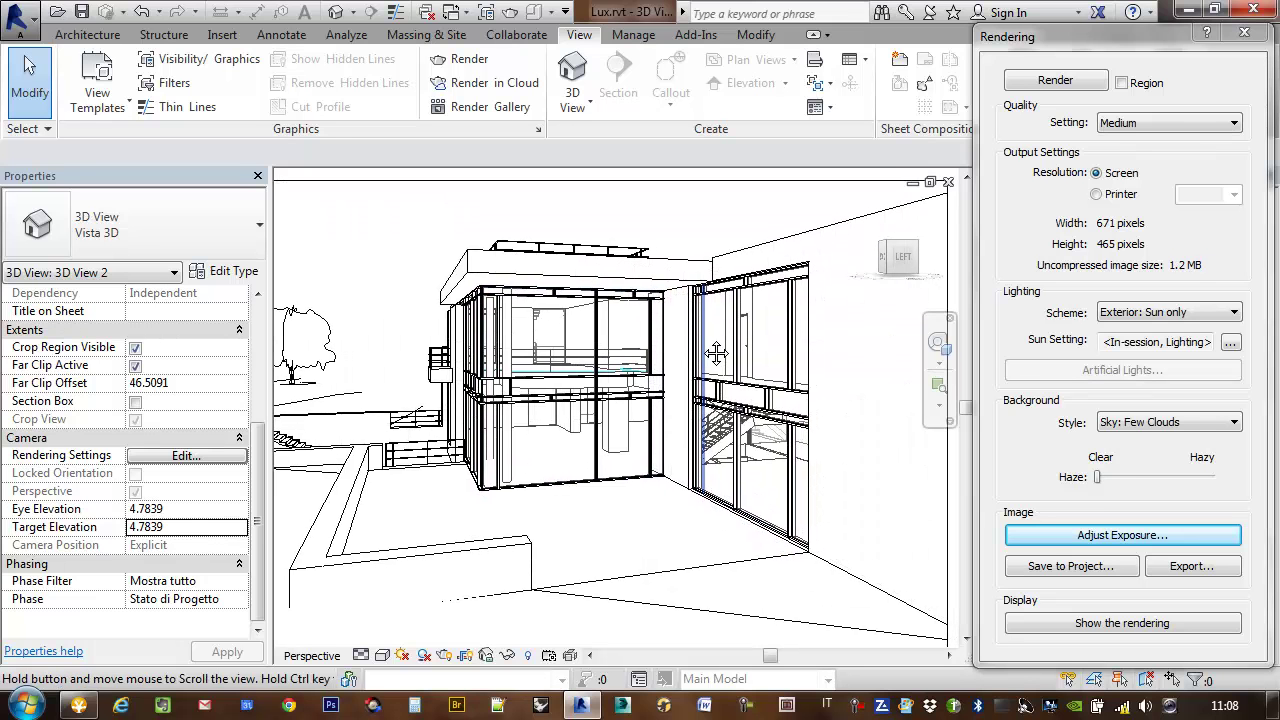
left_click(1080, 85)
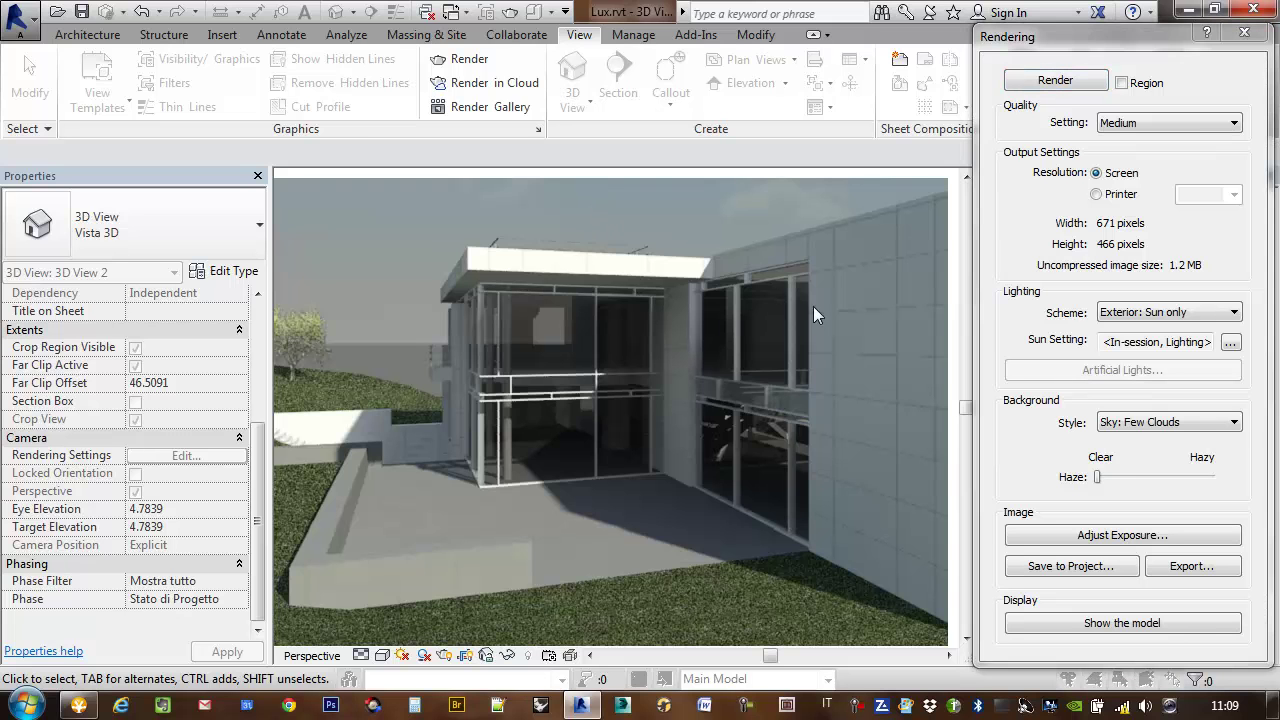
middle_click_drag(879, 296, 805, 347)
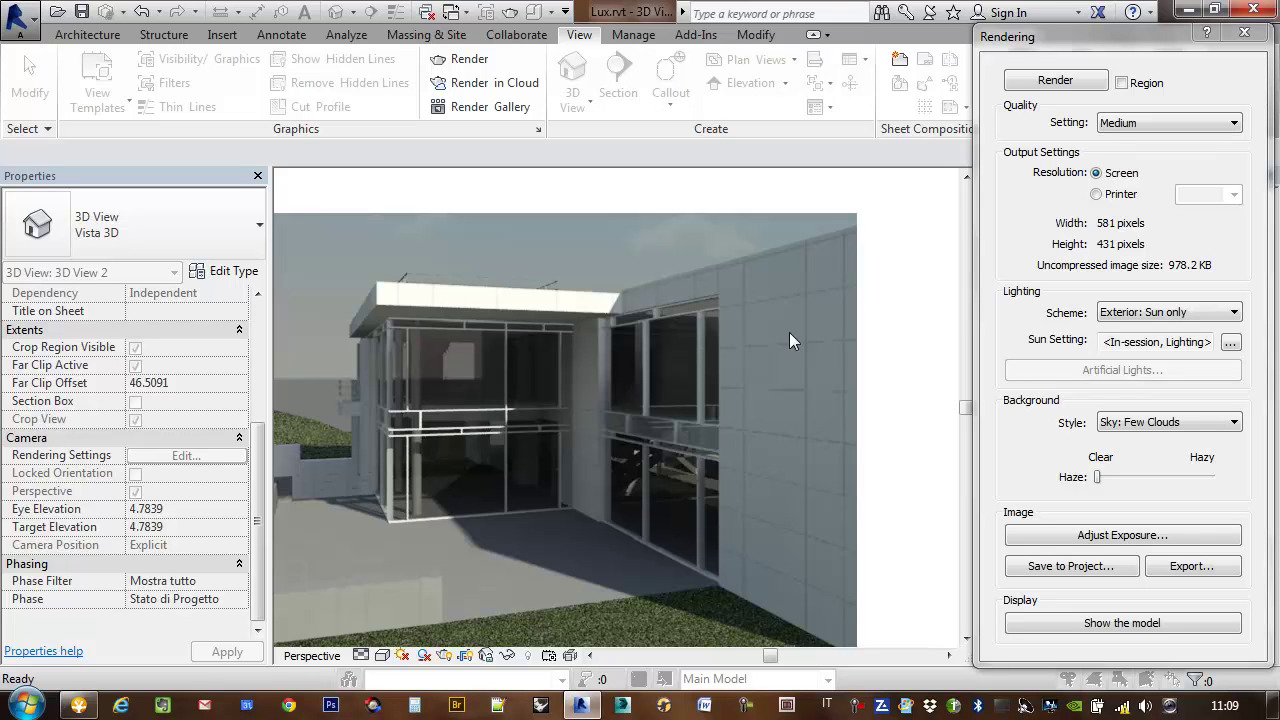
mouse_move(790, 341)
middle_mouse_down()
mouse_move(808, 371)
mouse_move(855, 320)
middle_mouse_up()
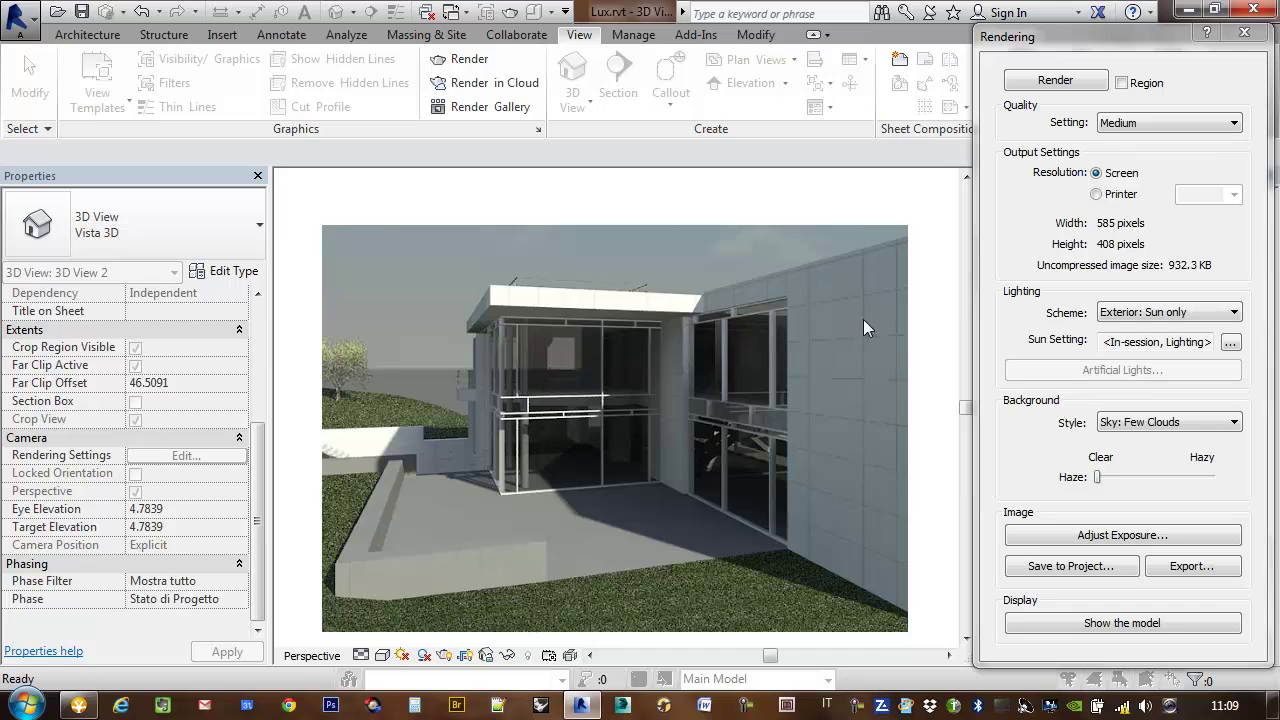
scroll(888, 312, "up", 3)
middle_click_drag(821, 335, 827, 418)
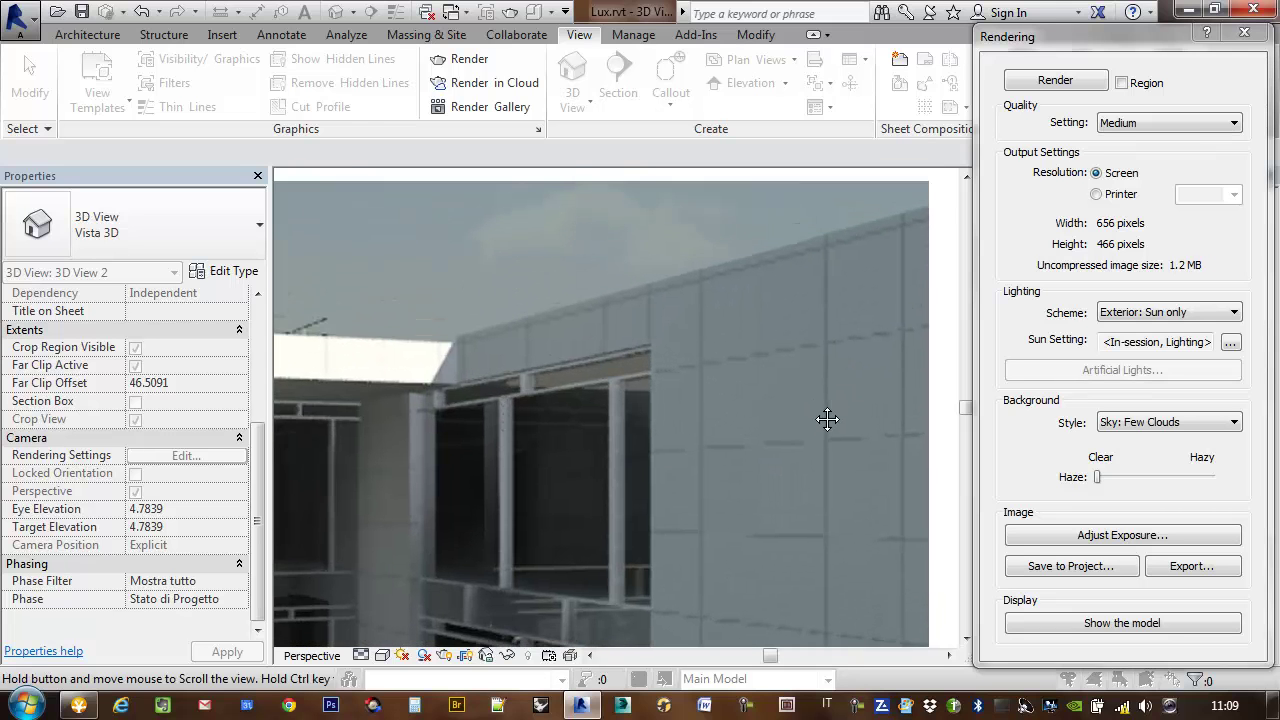
scroll(845, 268, "up", 1)
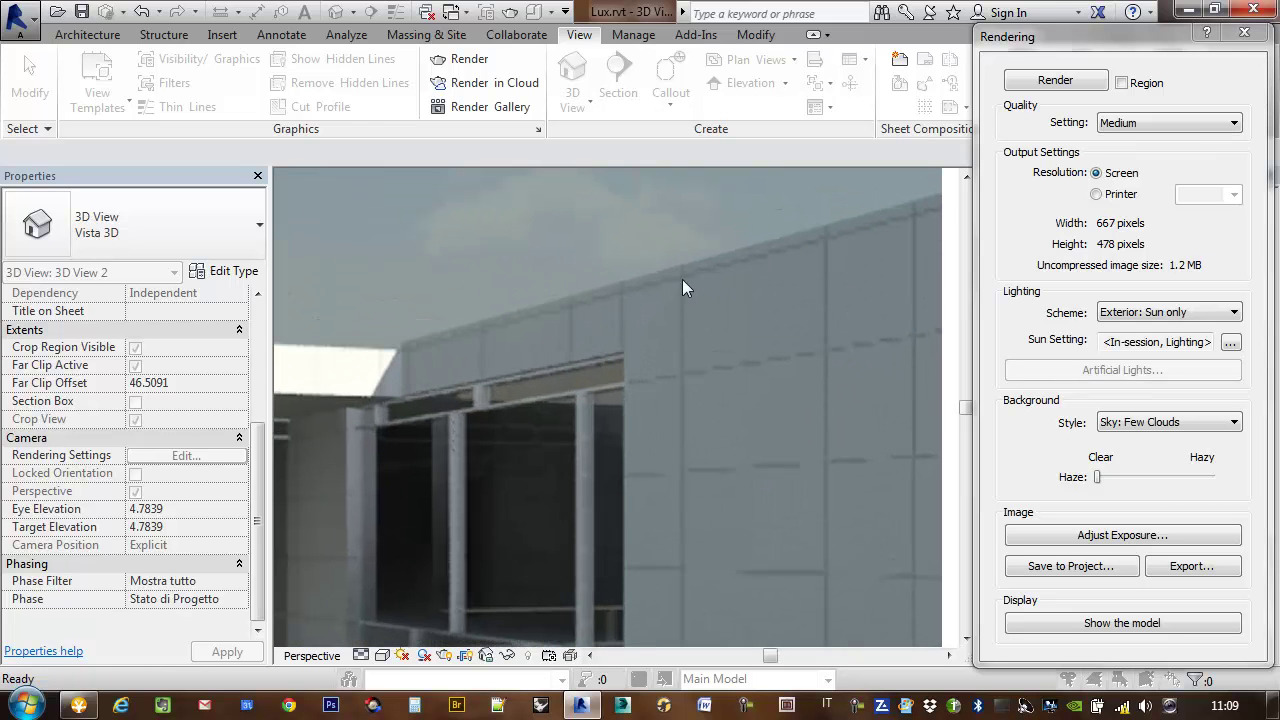
middle_click_drag(684, 432, 707, 326)
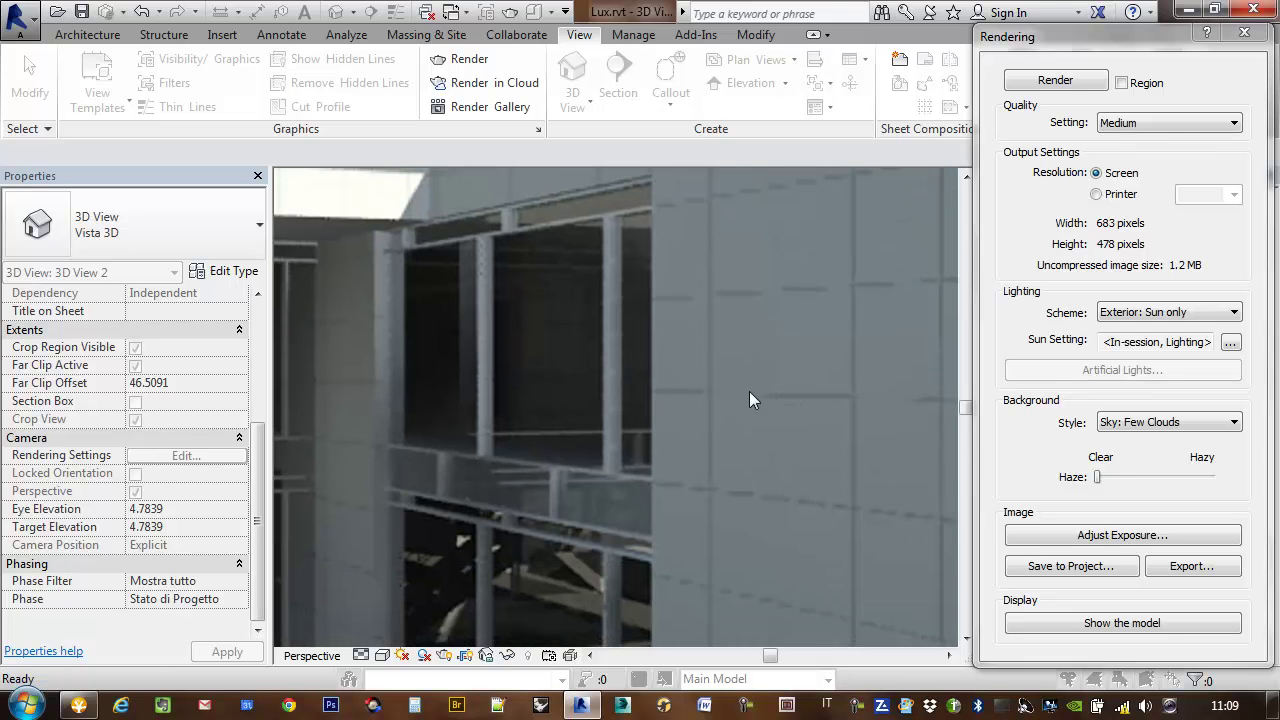
scroll(749, 391, "up", 5)
scroll(674, 393, "up", 2)
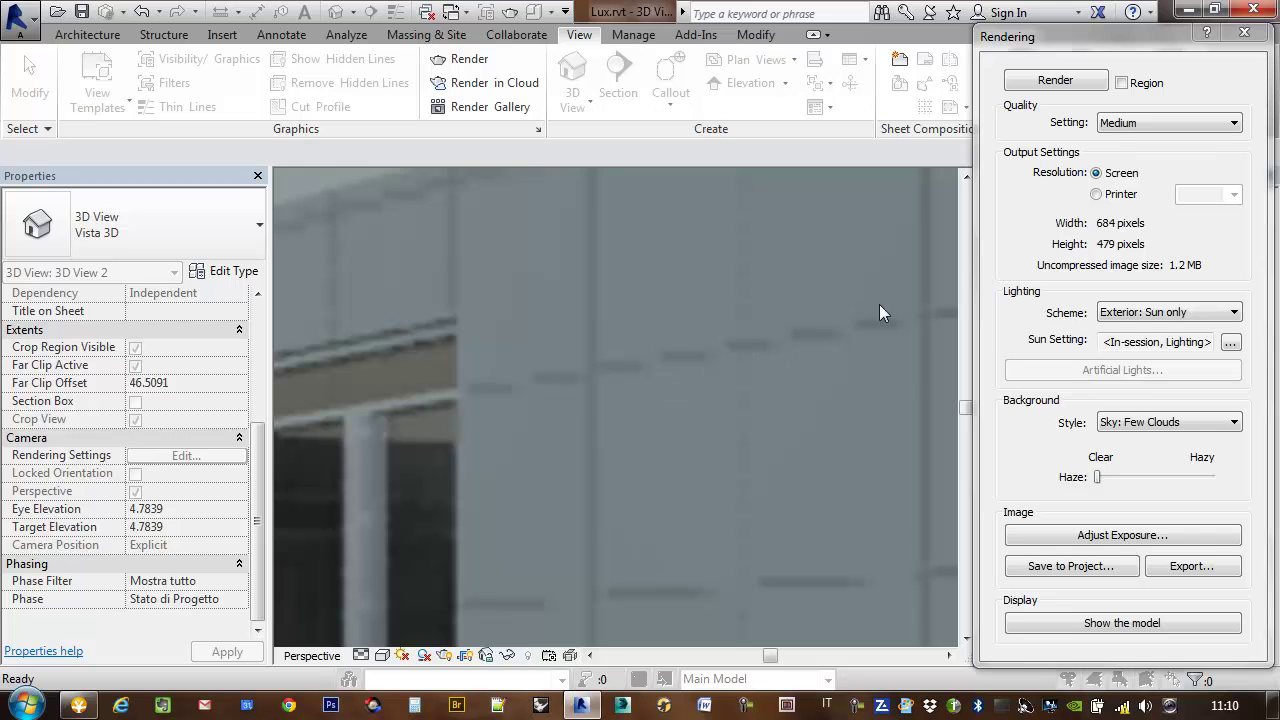
scroll(680, 368, "down", 2)
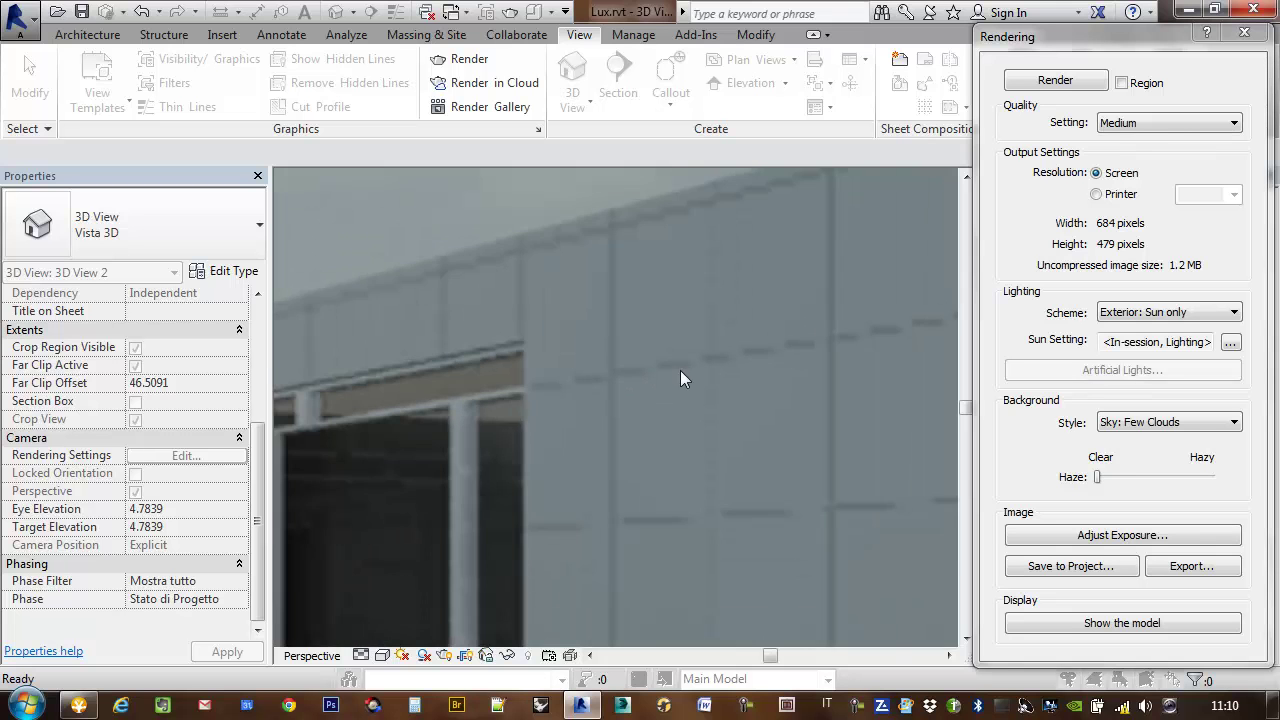
scroll(681, 360, "down", 1)
scroll(826, 299, "up", 1)
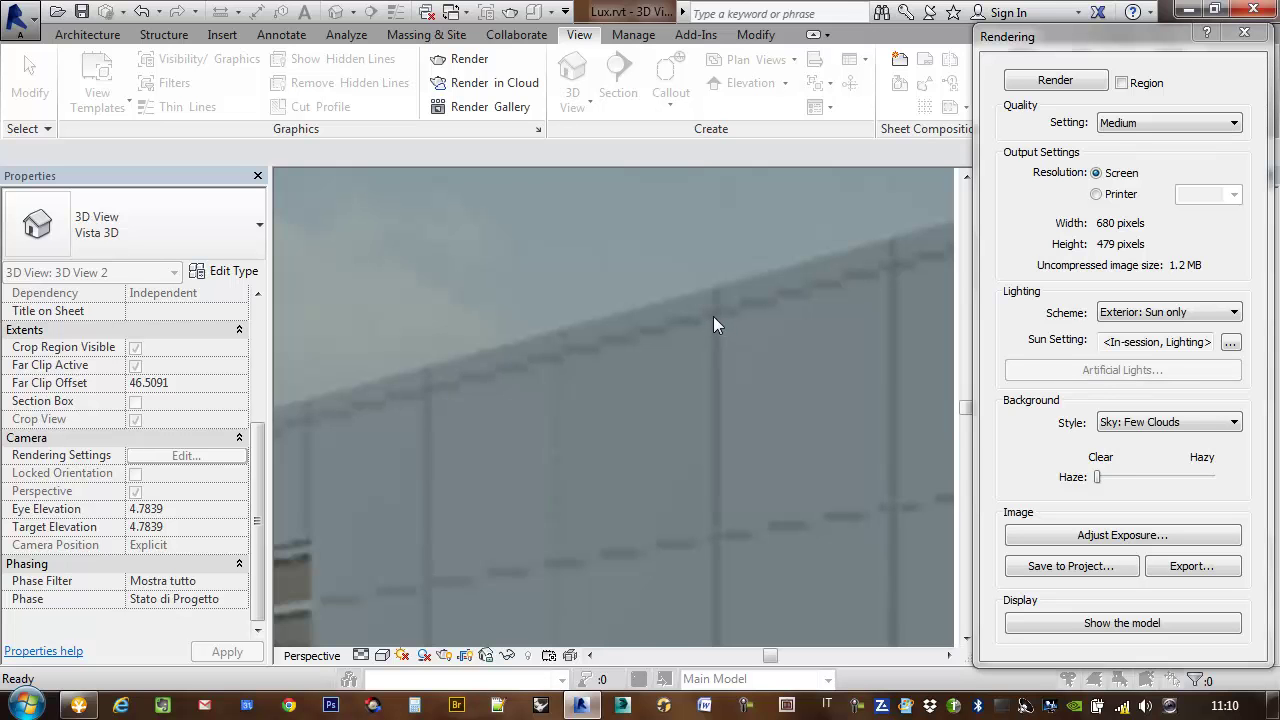
scroll(713, 316, "down", 2)
scroll(841, 280, "up", 1)
mouse_move(808, 308)
middle_mouse_down()
mouse_move(770, 313)
mouse_move(786, 358)
mouse_move(662, 379)
middle_mouse_up()
scroll(765, 310, "up", 1)
scroll(760, 308, "down", 2)
scroll(786, 358, "up", 1)
scroll(660, 365, "down", 1)
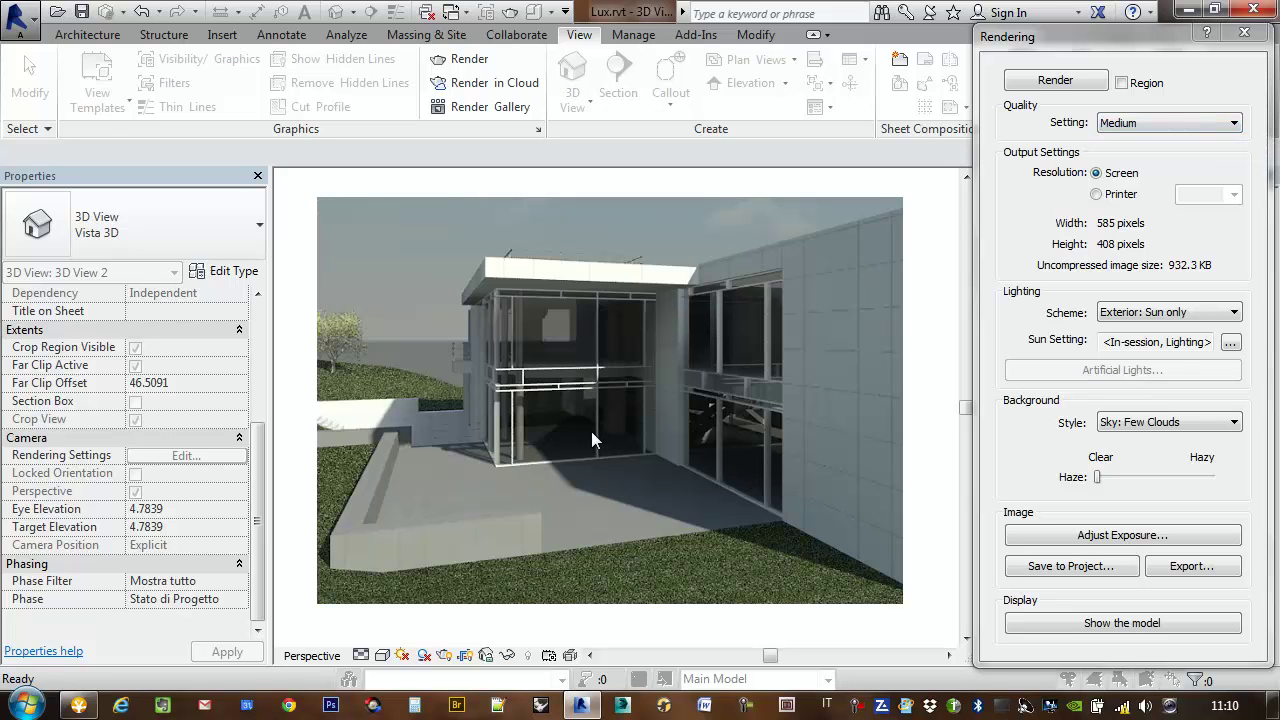
Keep Medium quality, try exposure 13.4 and 10.94, then apply exposure 12 and confirm.
left_click(1181, 121)
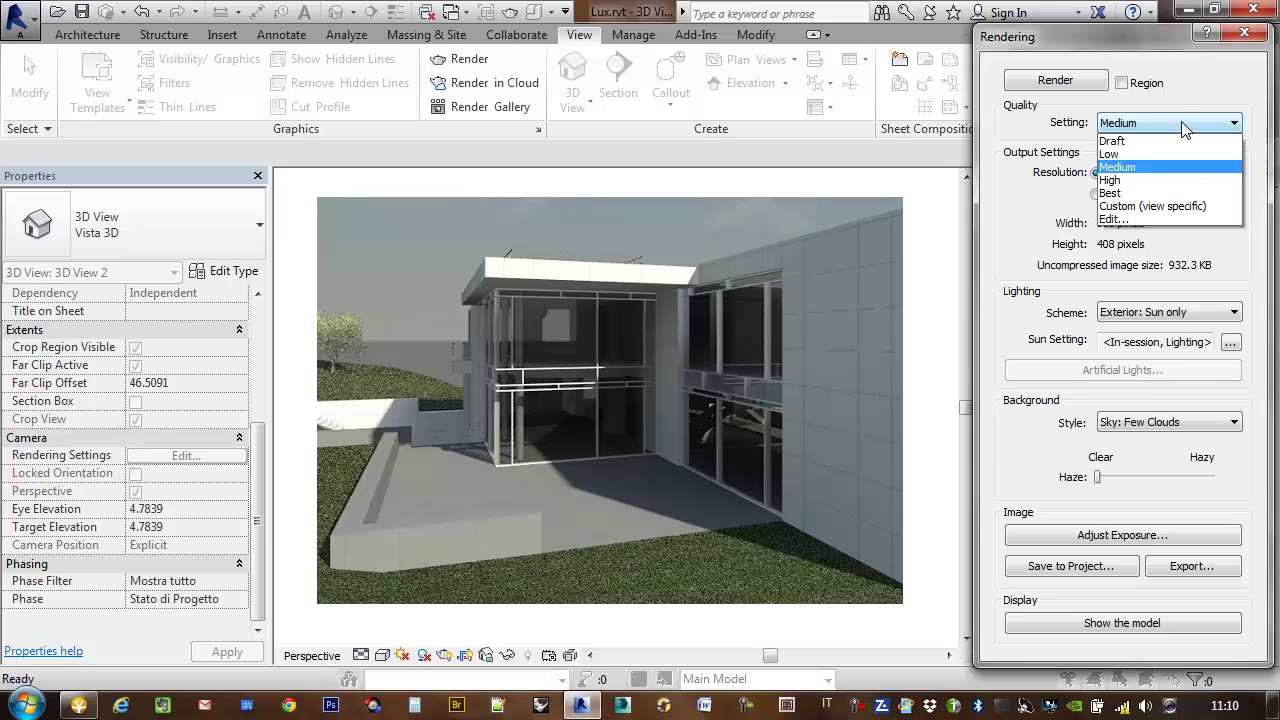
left_click(1181, 121)
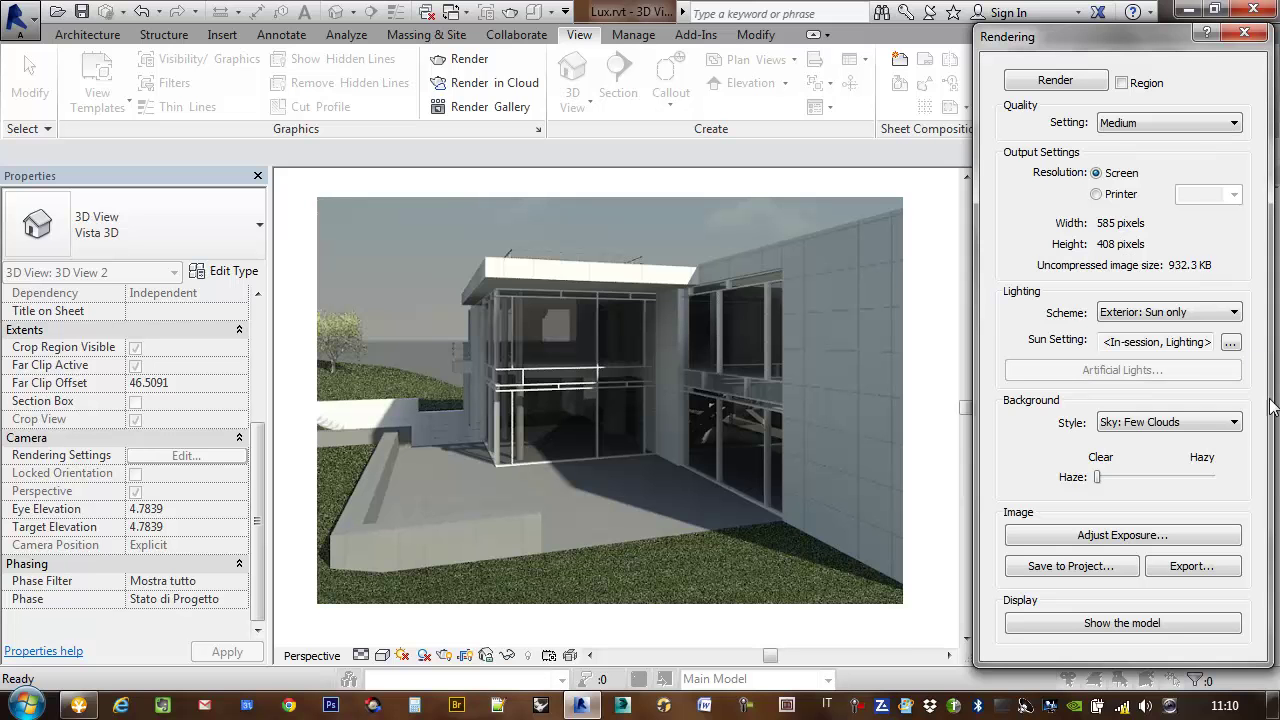
left_click(1117, 540)
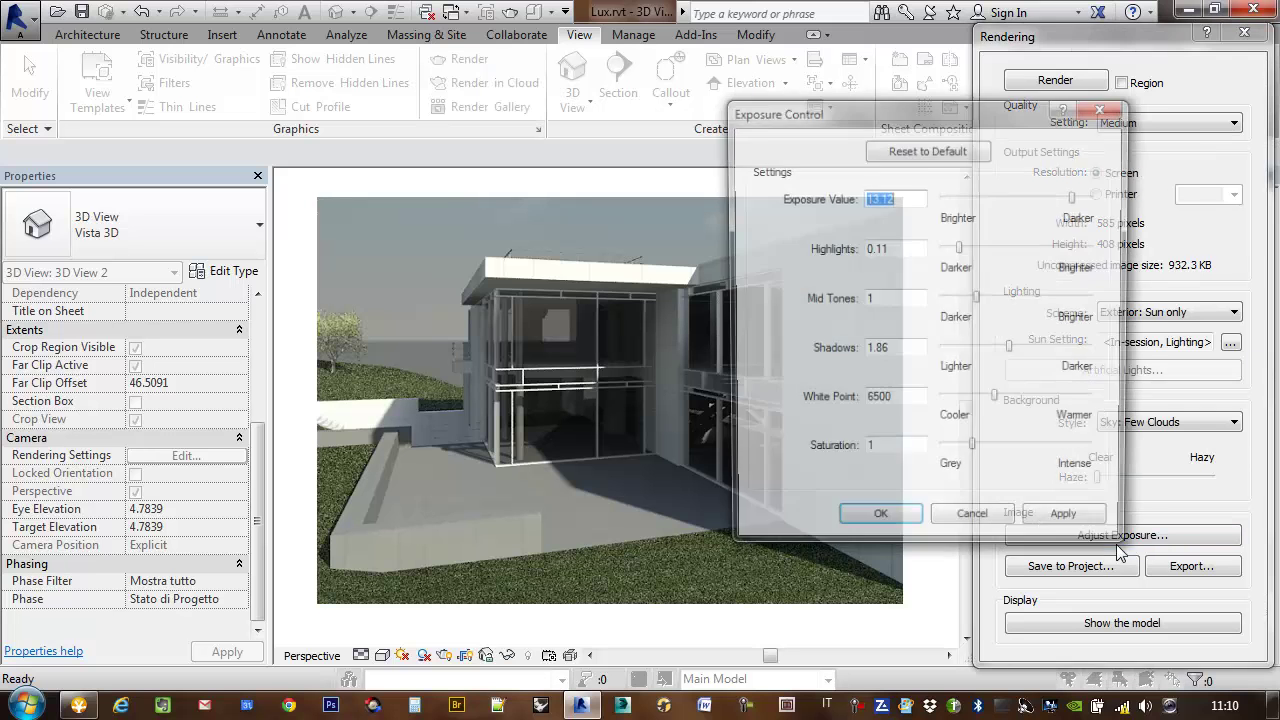
left_click_drag(1076, 198, 1062, 195)
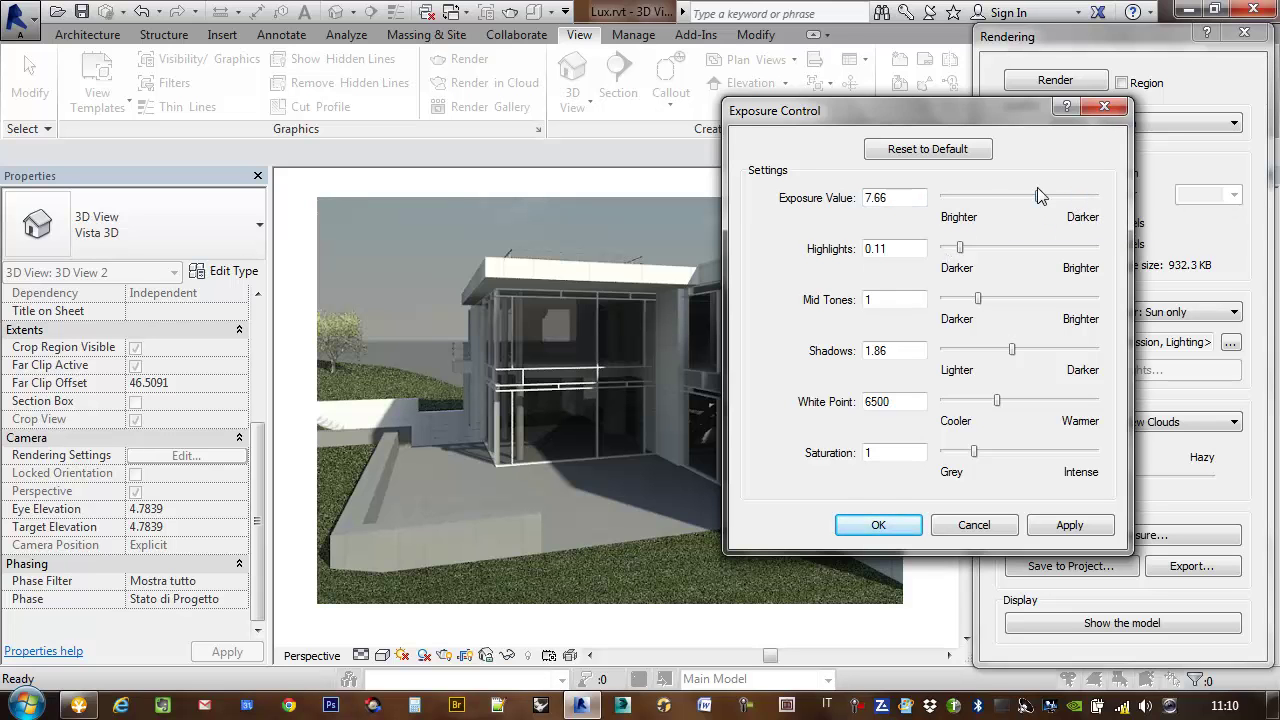
left_click(1066, 525)
left_click_drag(1074, 197, 1074, 198)
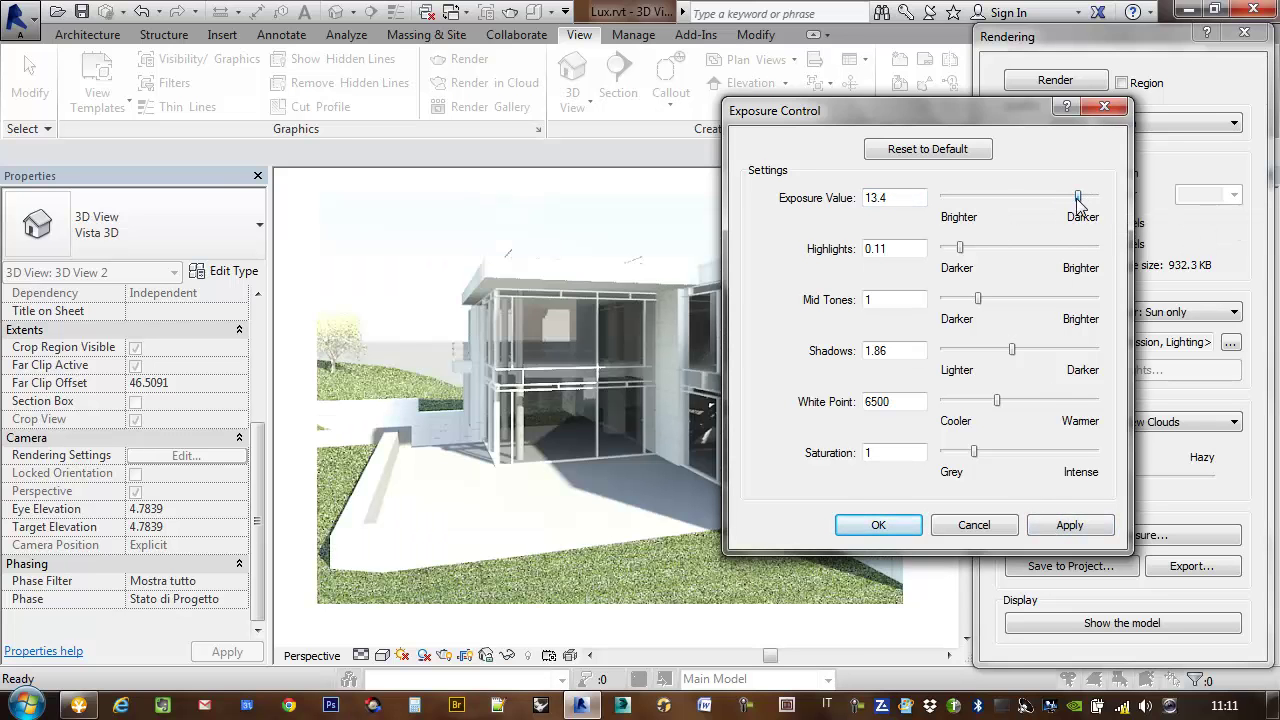
left_click(1066, 525)
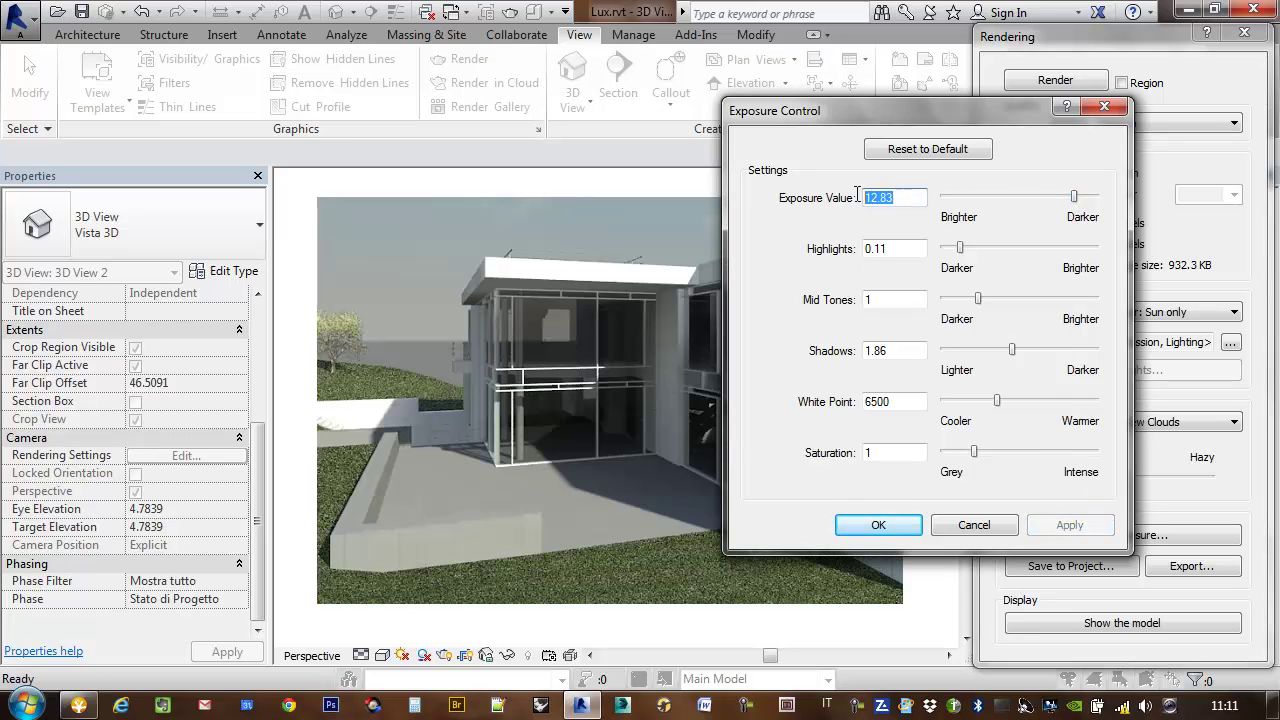
type("12")
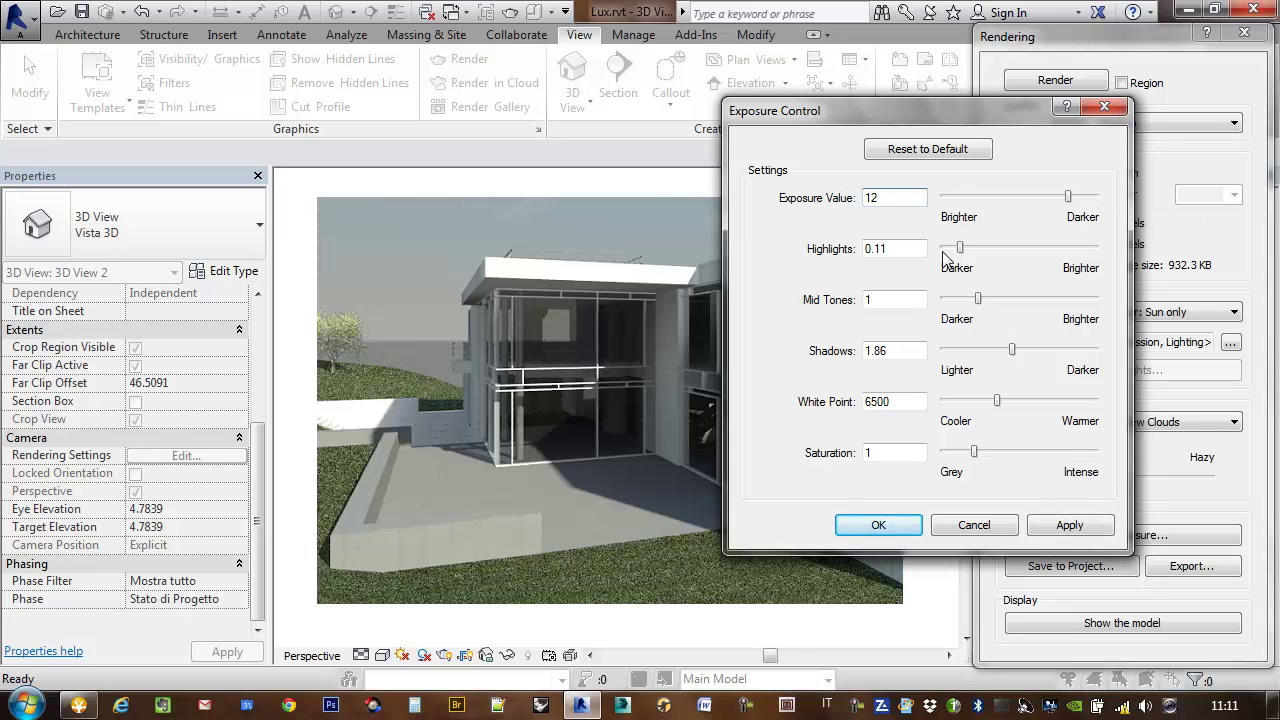
left_click(1072, 527)
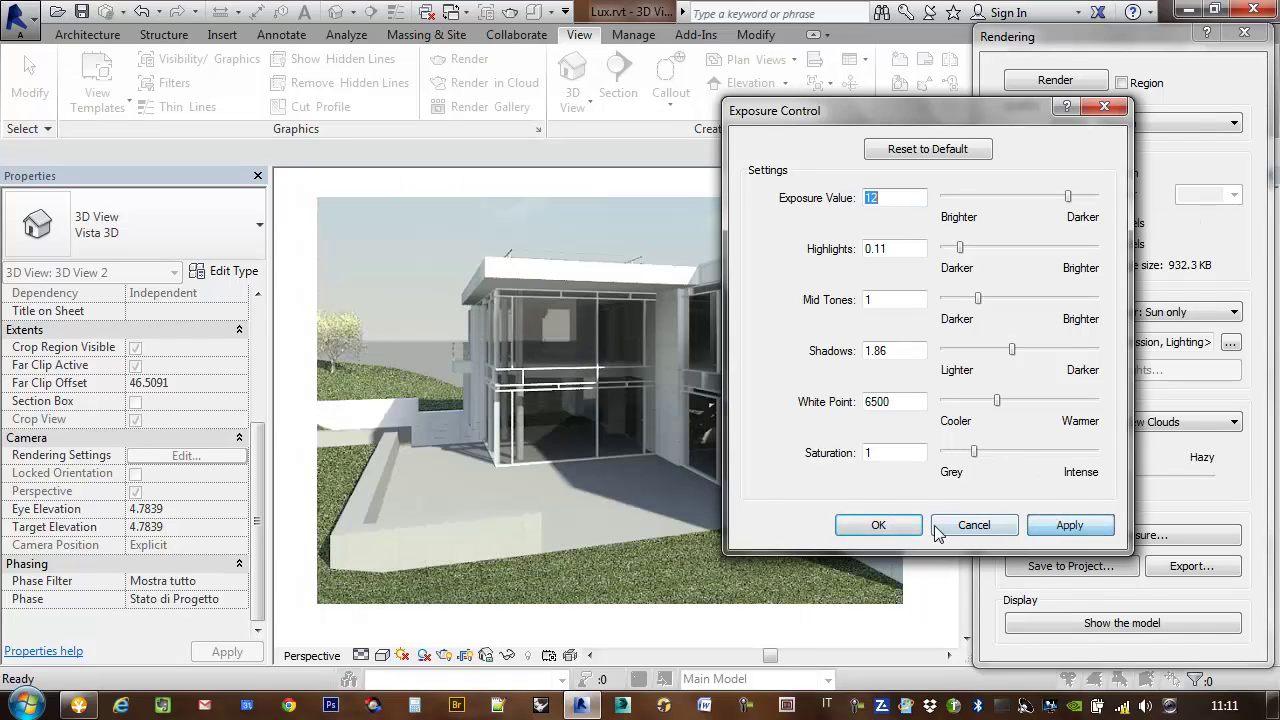
left_click(886, 524)
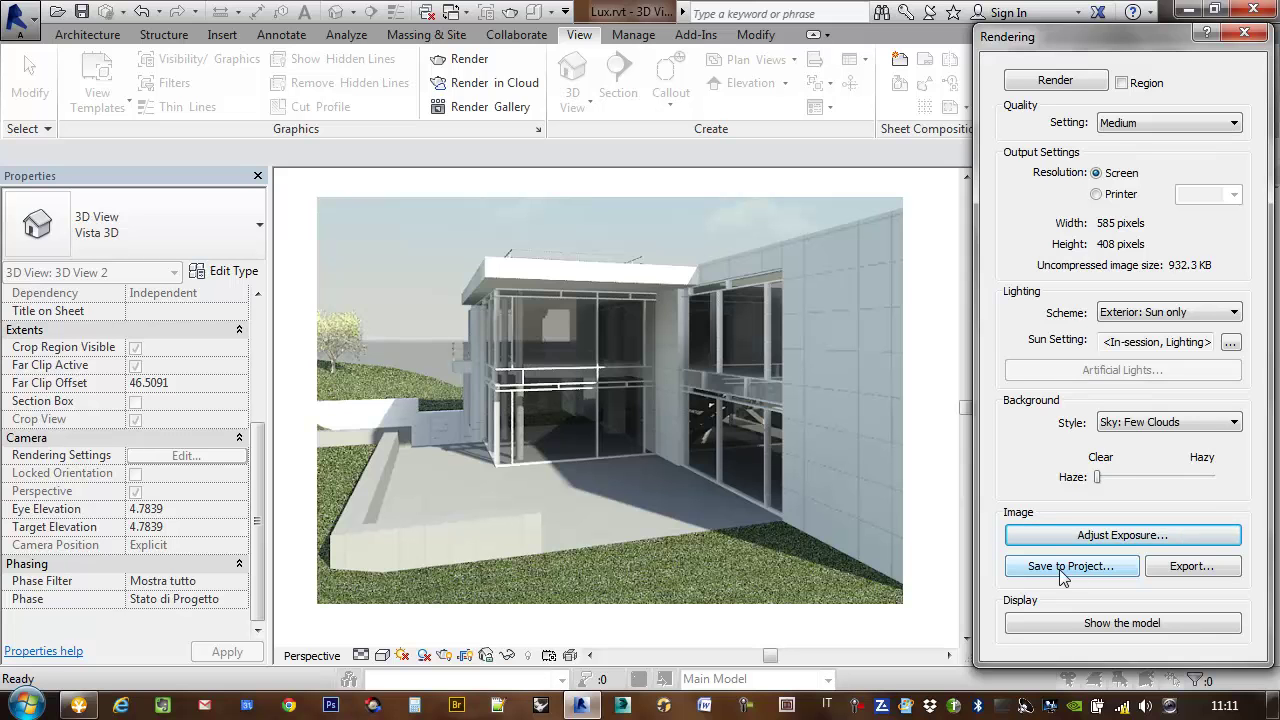
Save the render to the project as 'Prospettiva facciata Nord', close Rendering, and expand Renderings.
left_click(1062, 575)
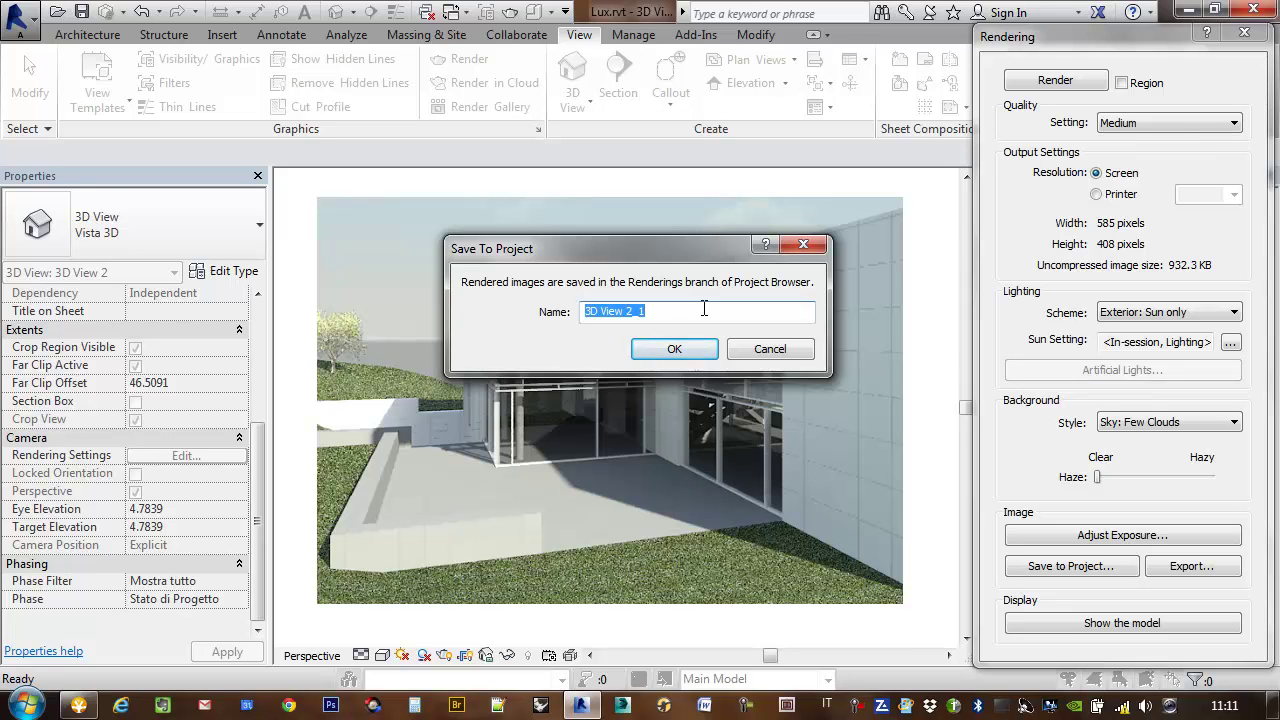
type("Prospettiva facciat")
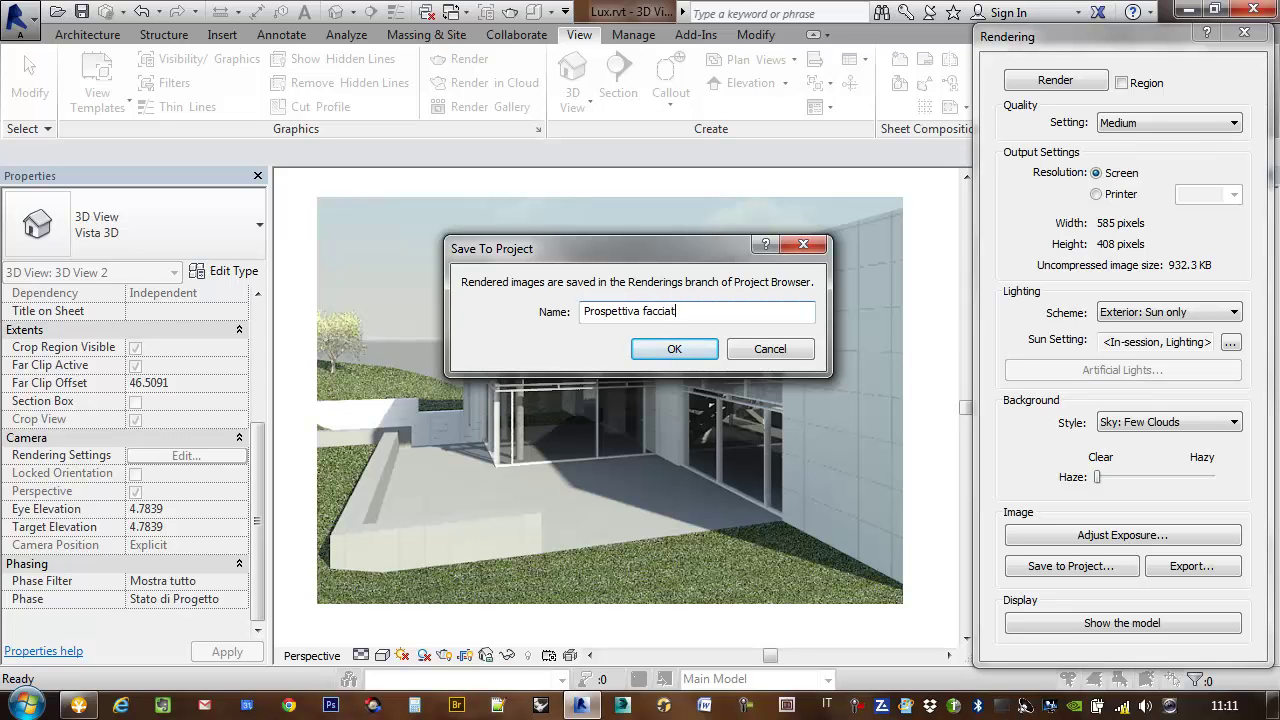
type("a Nord")
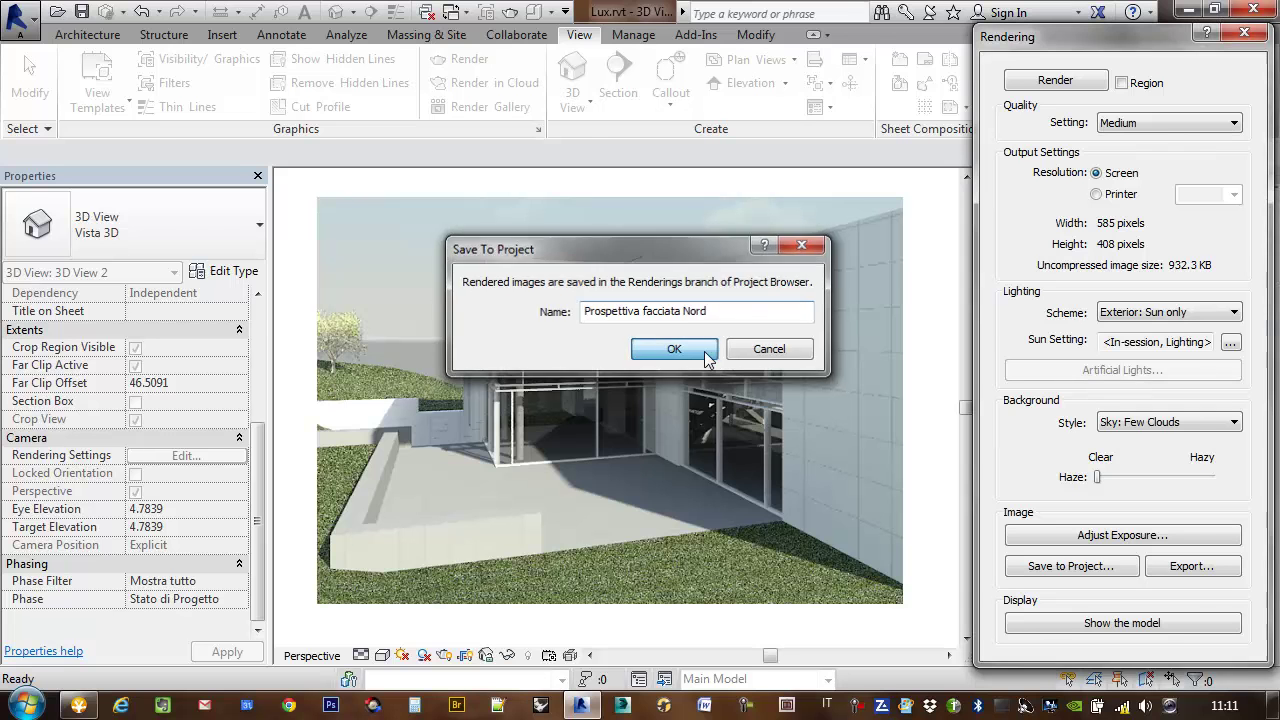
left_click(707, 348)
left_click_drag(1153, 39, 888, 44)
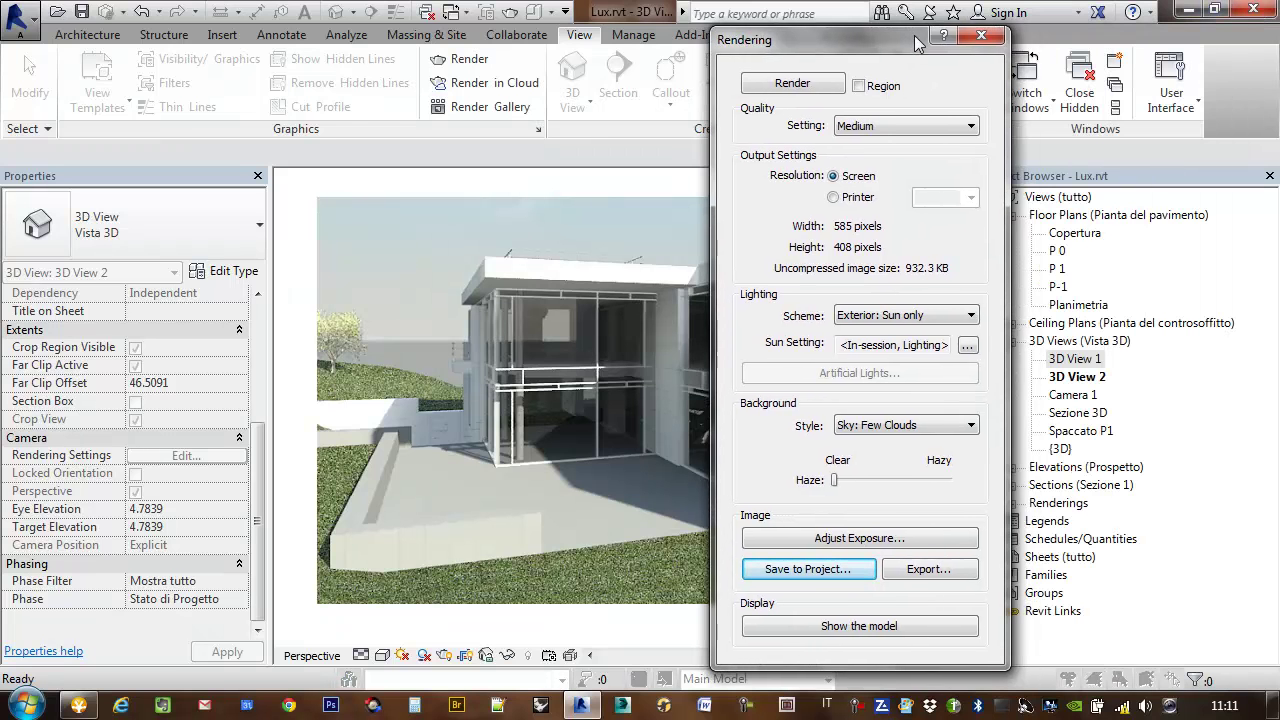
left_click(980, 37)
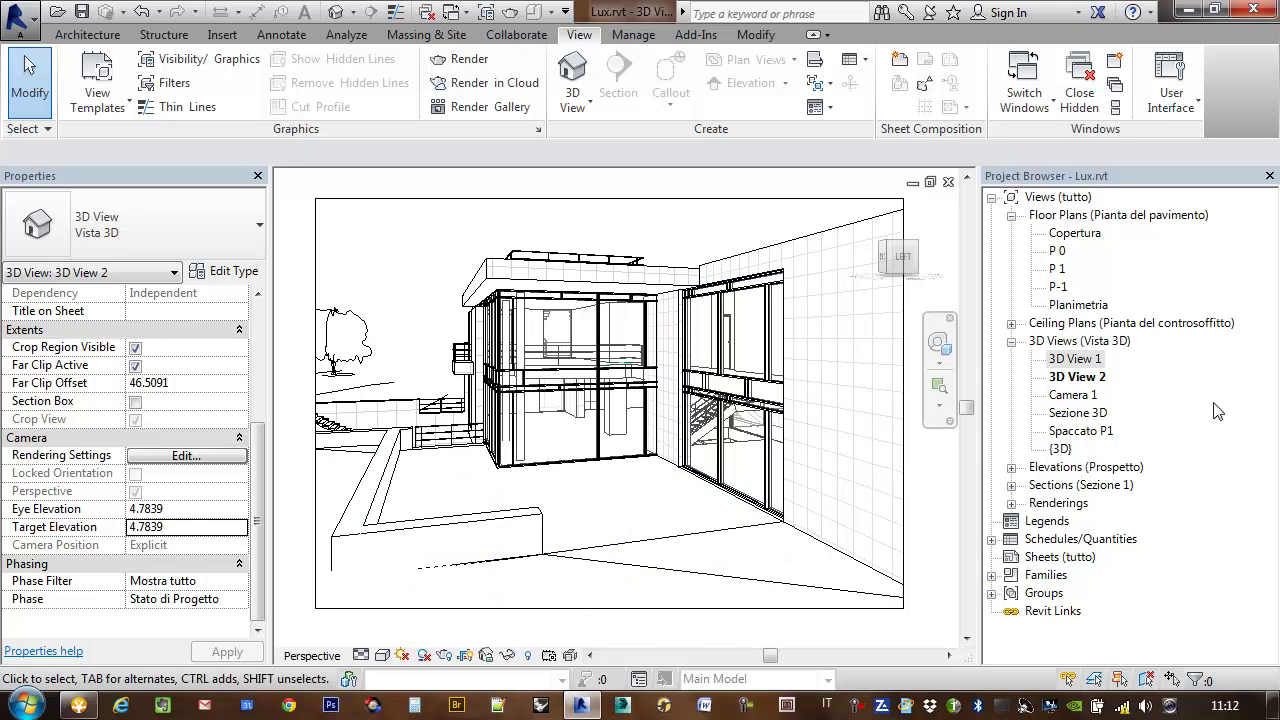
left_click(1011, 504)
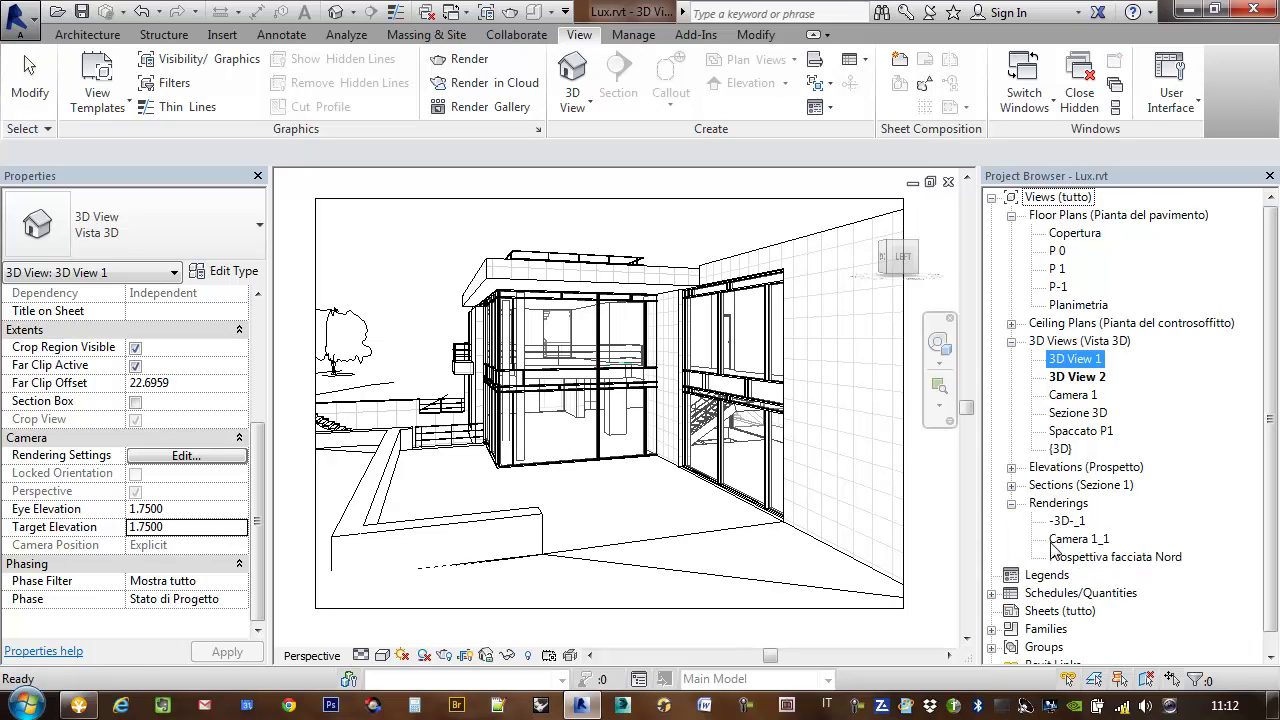
Open and inspect the Prospettiva facciata Nord rendering, then open Camera 1_1 and -3D-_1.
double_click(1085, 558)
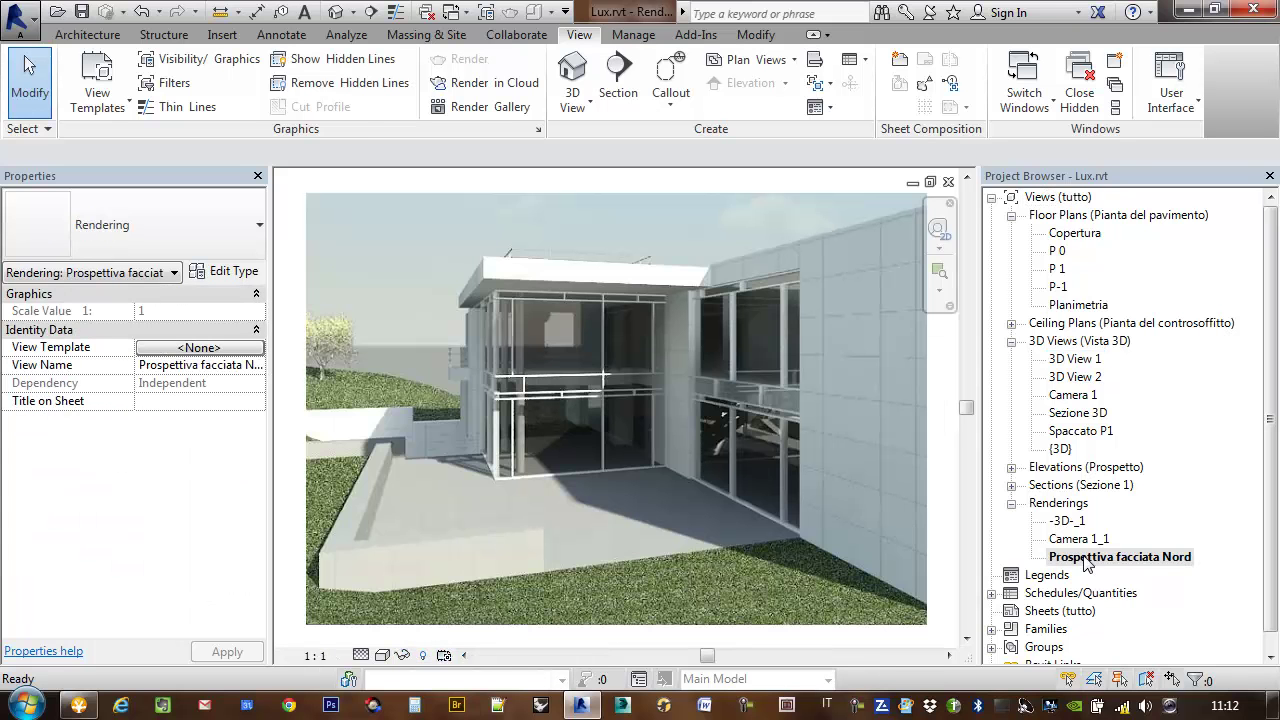
scroll(870, 468, "down", 3)
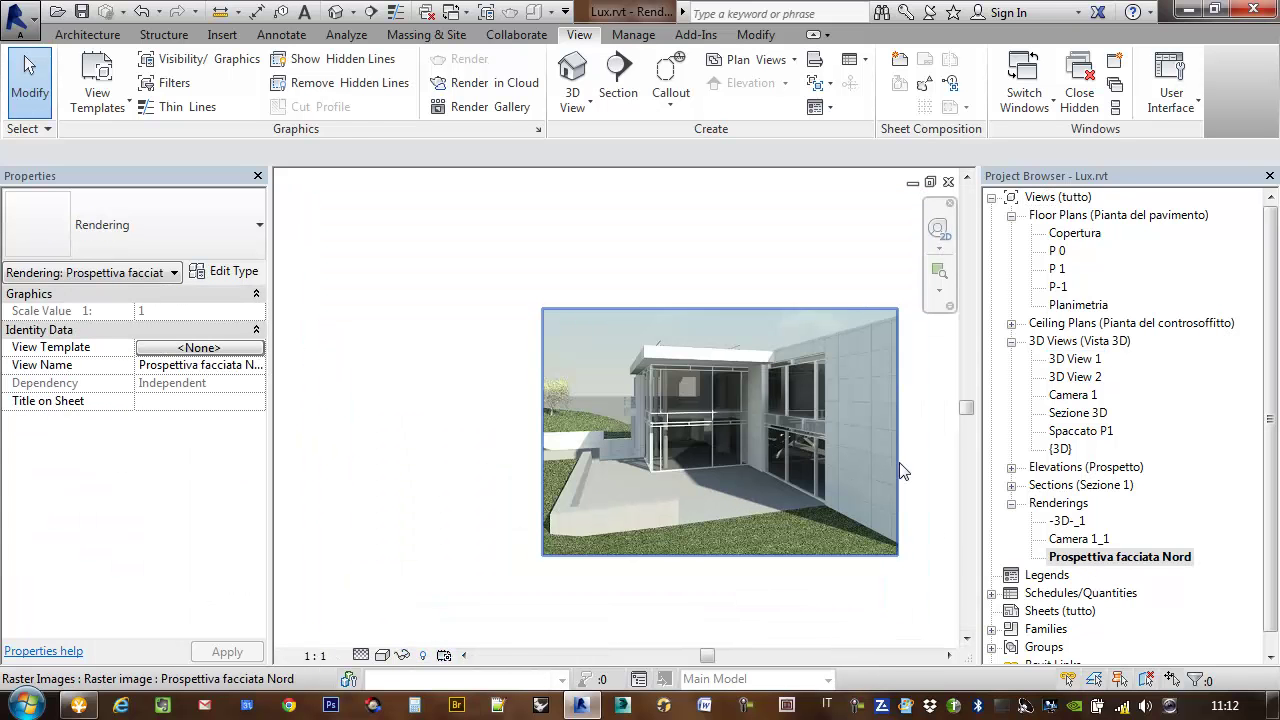
scroll(700, 420, "up", 2)
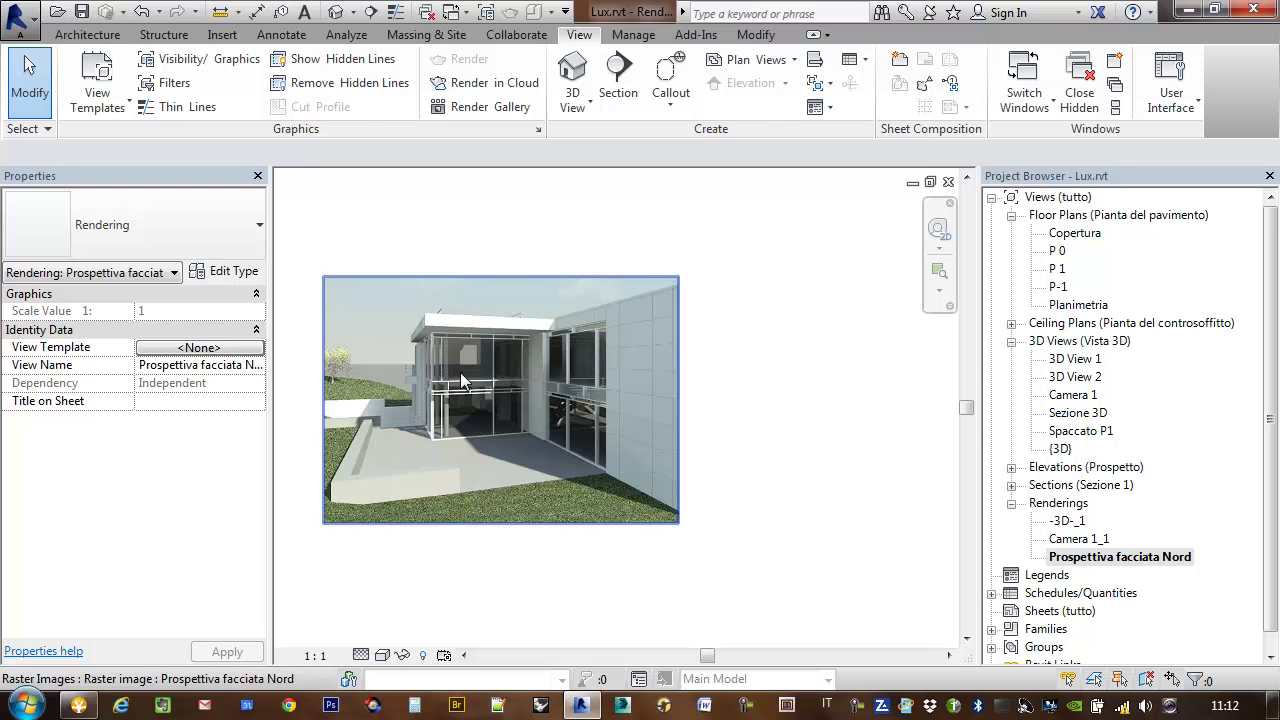
left_click_drag(457, 371, 545, 380)
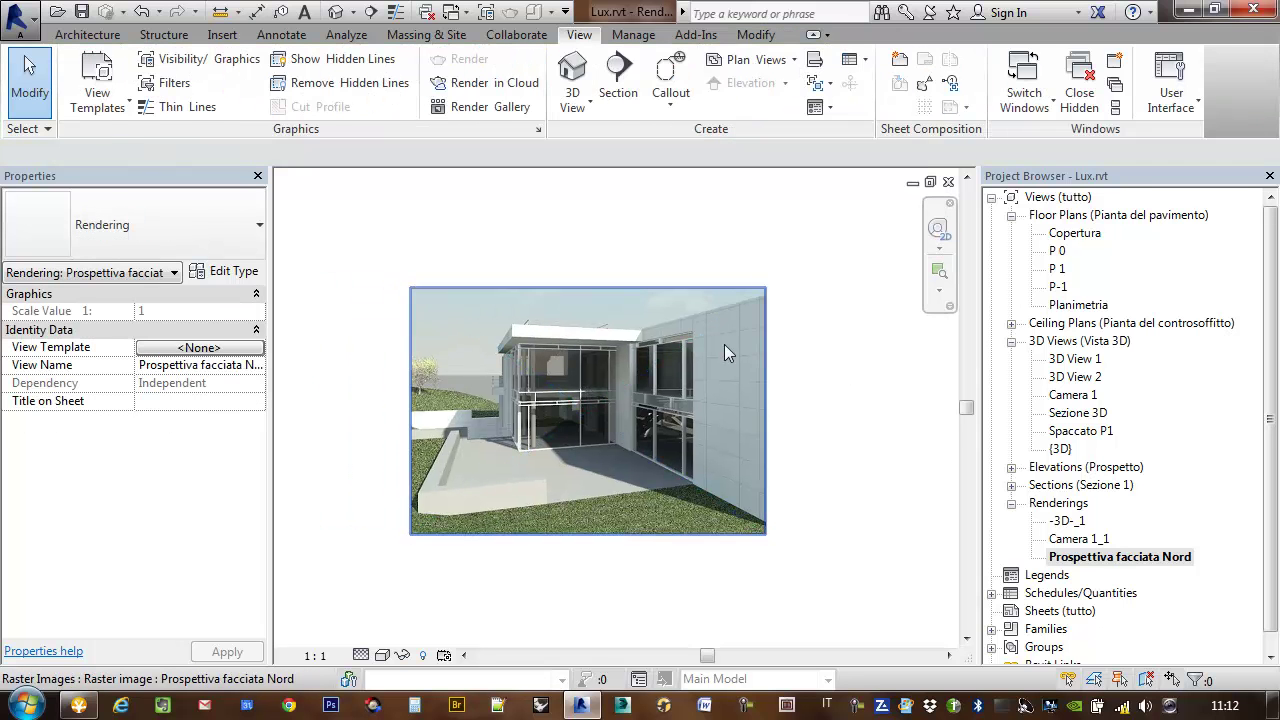
left_click_drag(648, 384, 692, 340)
key("Escape")
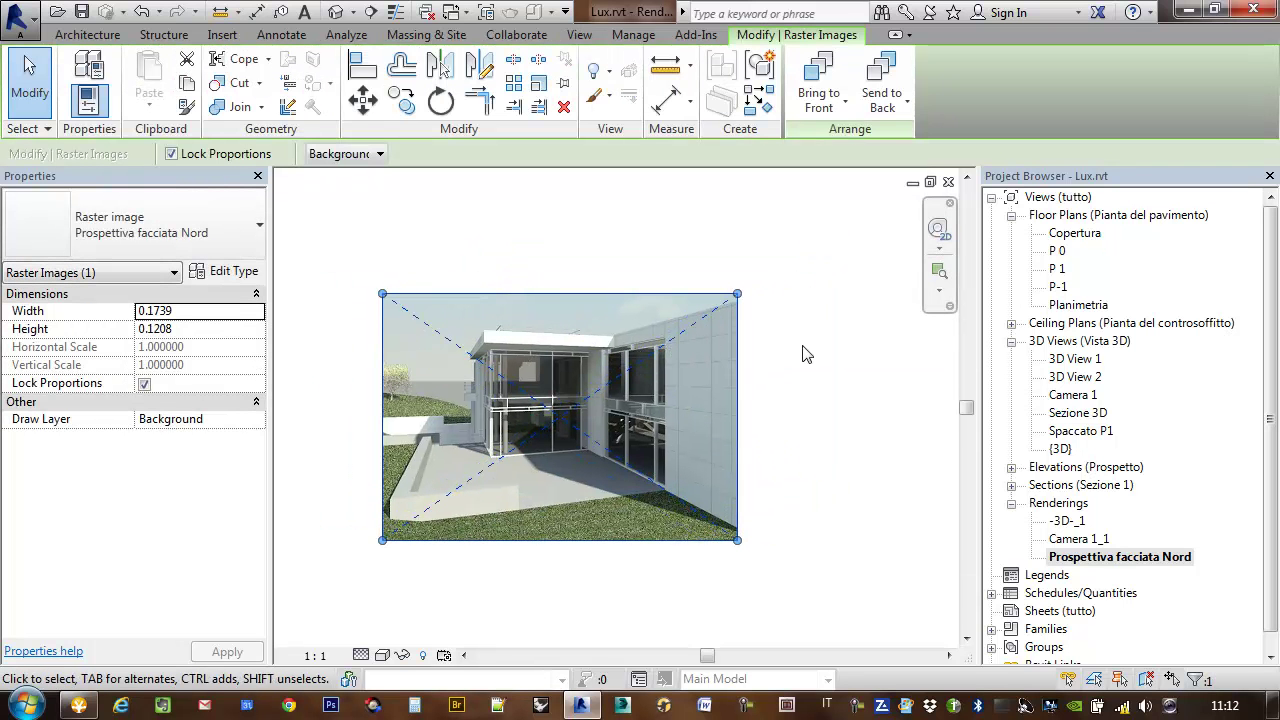
left_click(791, 361)
left_click(677, 368)
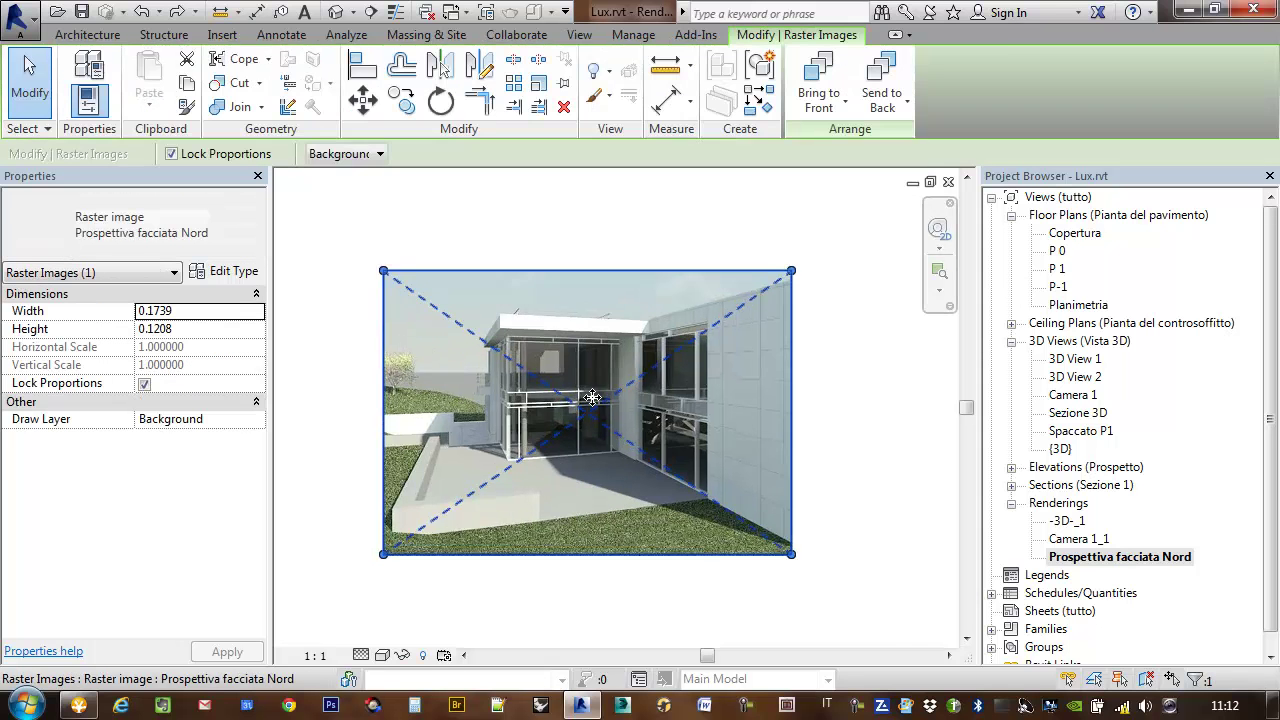
scroll(677, 368, "up", 2)
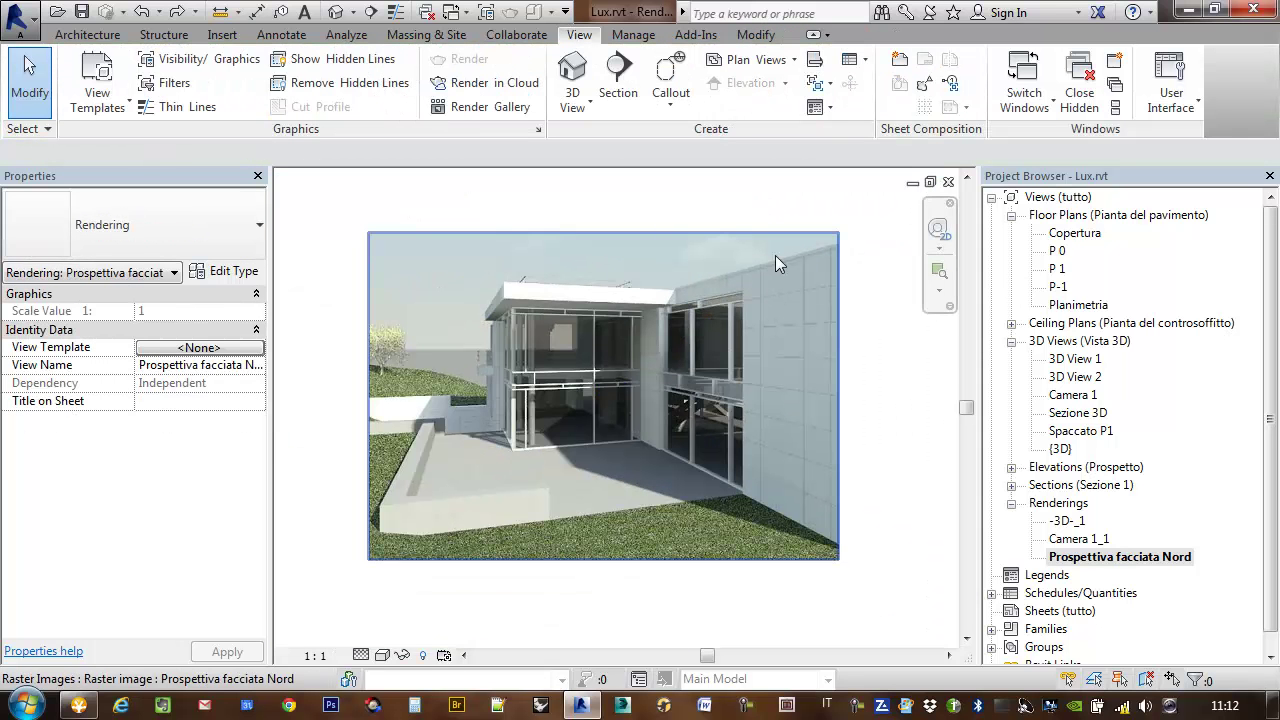
scroll(656, 347, "down", 1)
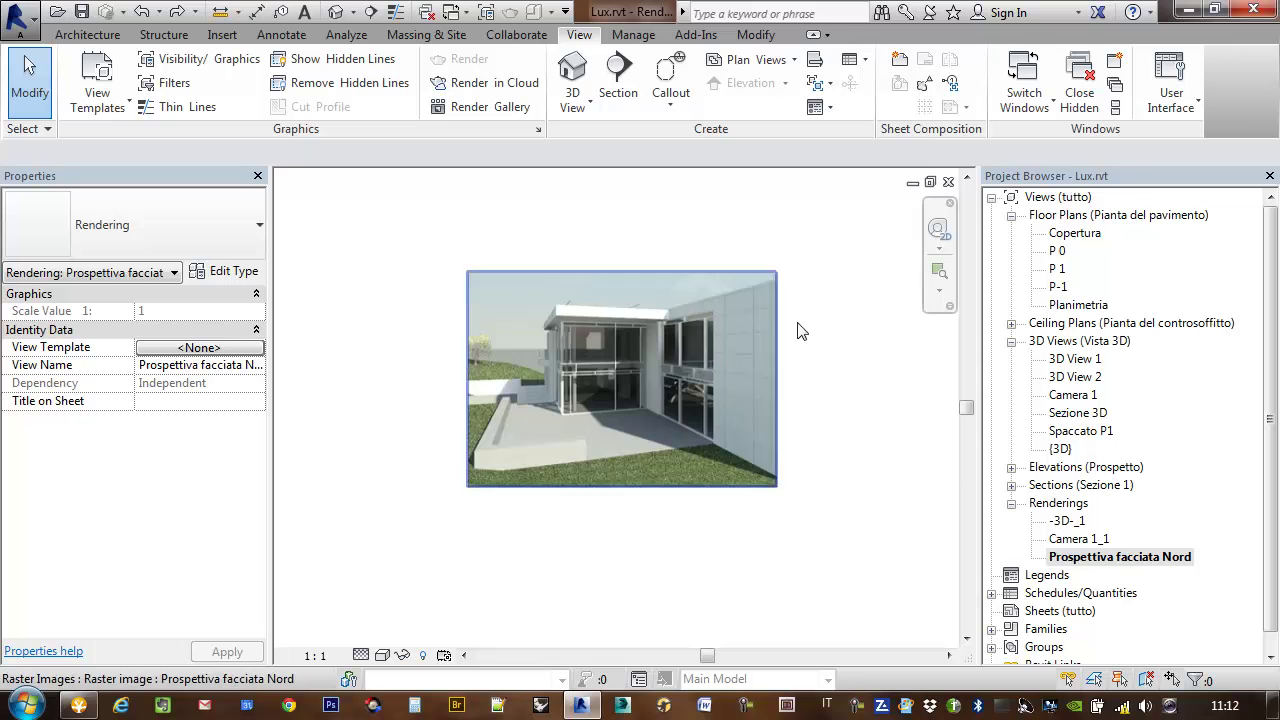
double_click(1090, 541)
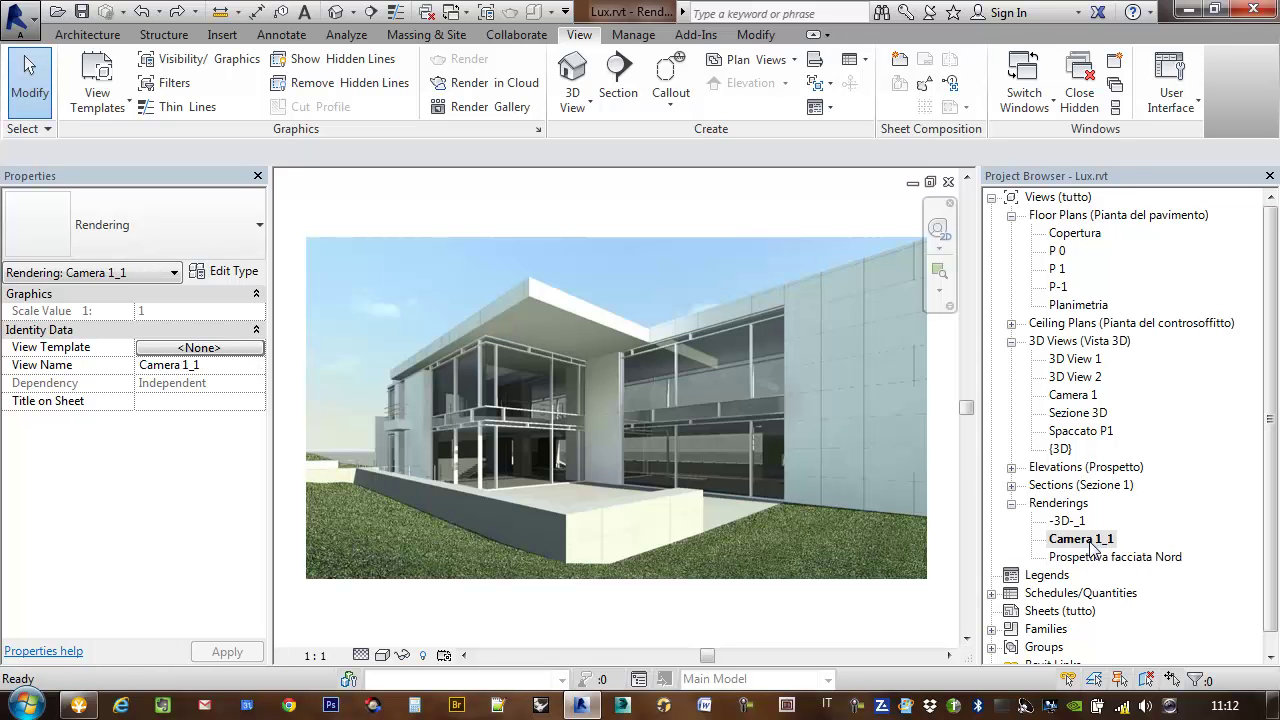
double_click(1072, 523)
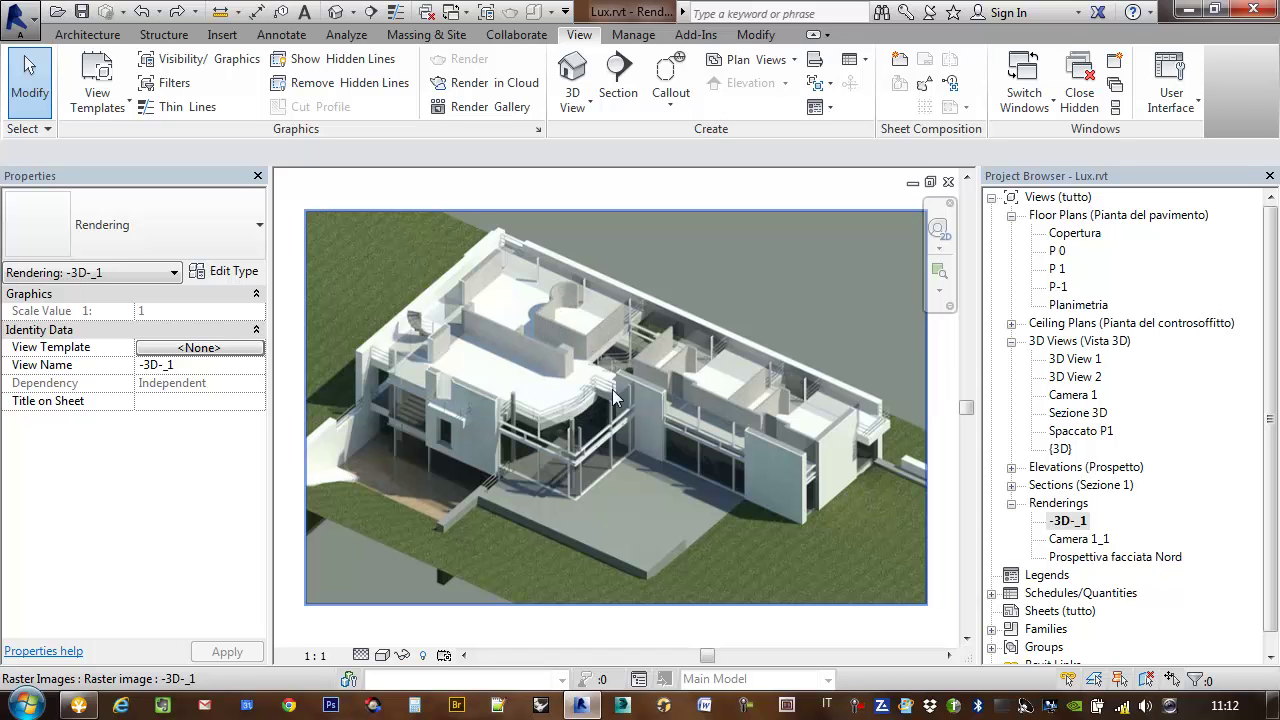
Zoom in and out on the -3D-_1 rendering image, then deselect it.
scroll(389, 476, "up", 2)
scroll(546, 403, "up", 2)
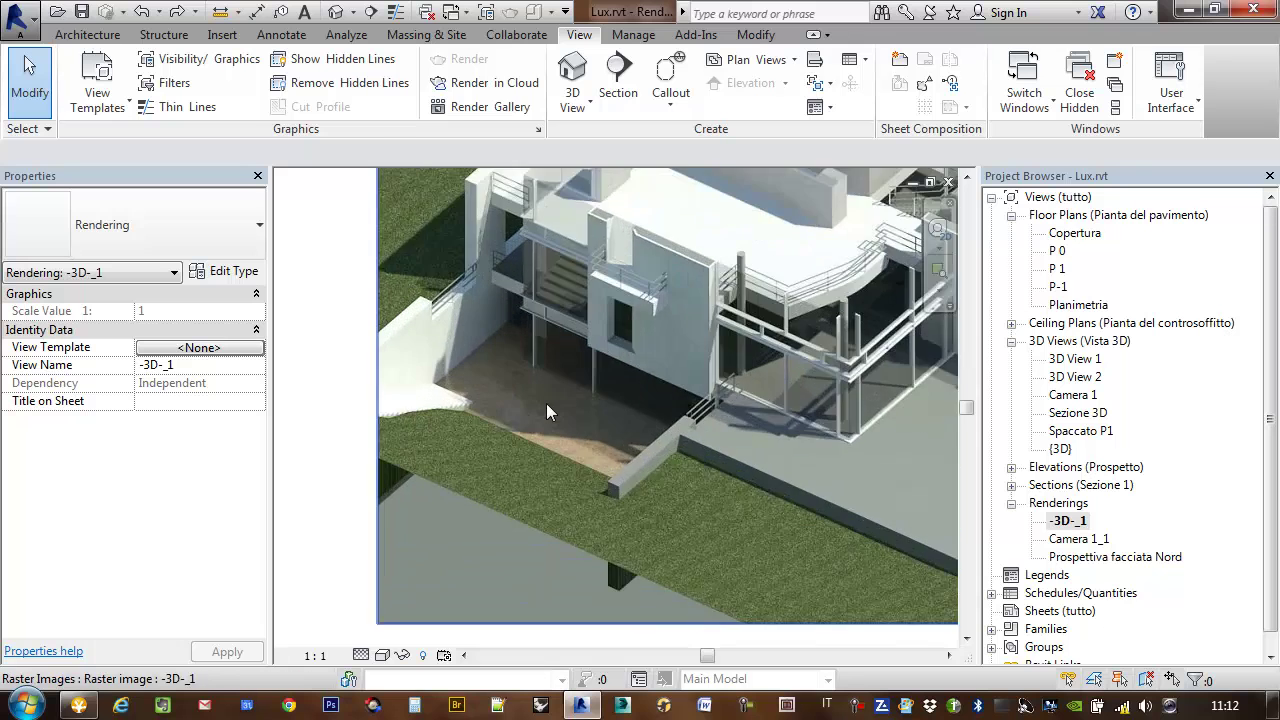
scroll(515, 413, "up", 1)
scroll(513, 412, "down", 2)
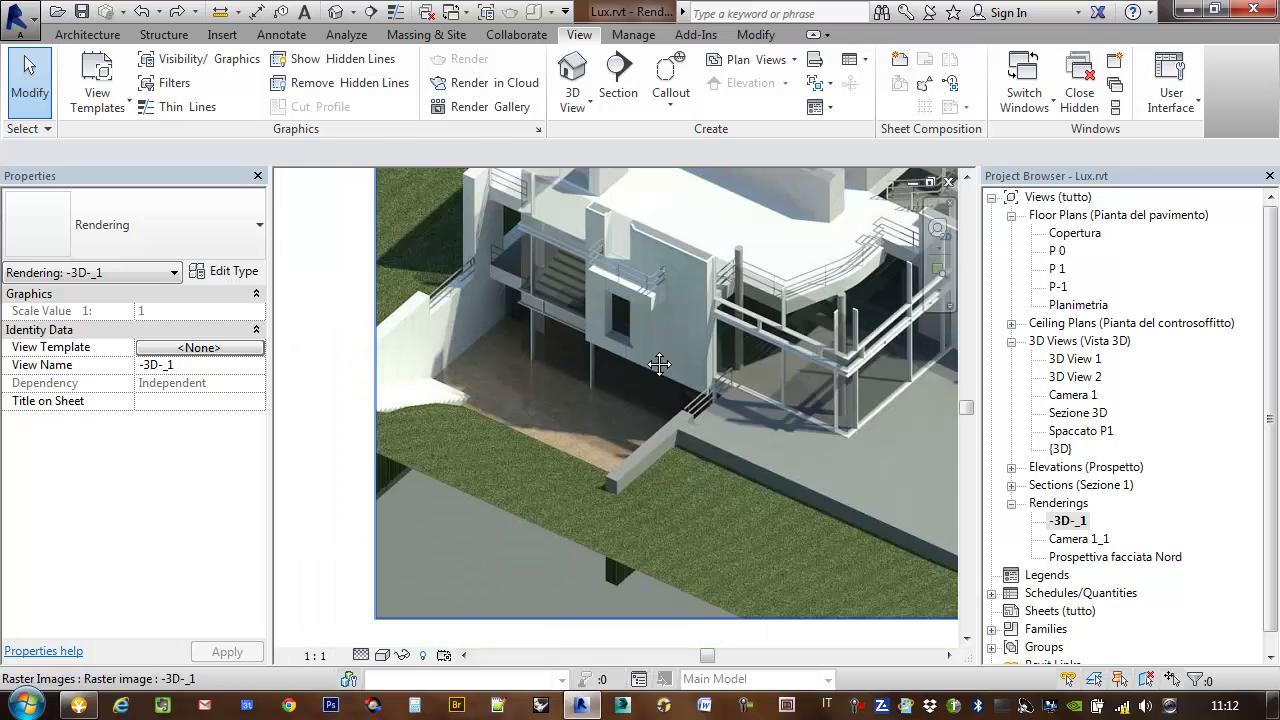
scroll(534, 439, "down", 1)
scroll(570, 416, "down", 1)
scroll(598, 413, "down", 1)
scroll(598, 412, "down", 1)
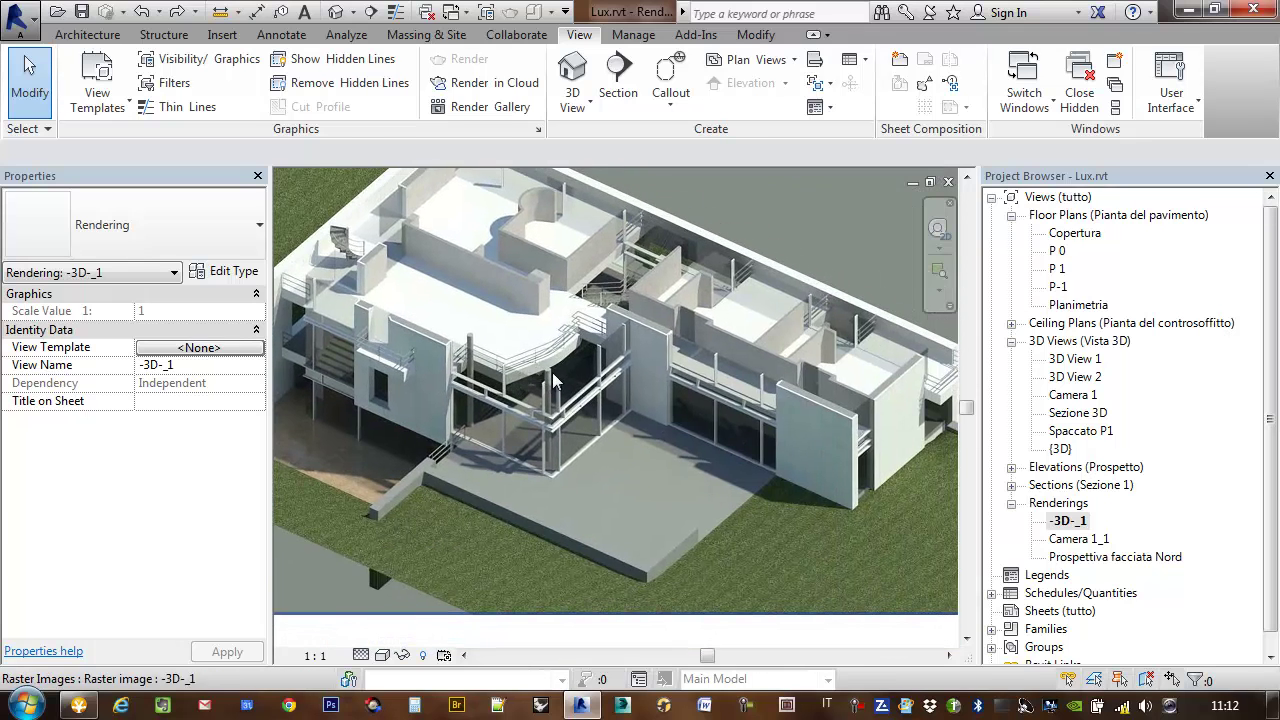
scroll(580, 395, "down", 1)
scroll(602, 406, "down", 1)
scroll(602, 406, "down", 1)
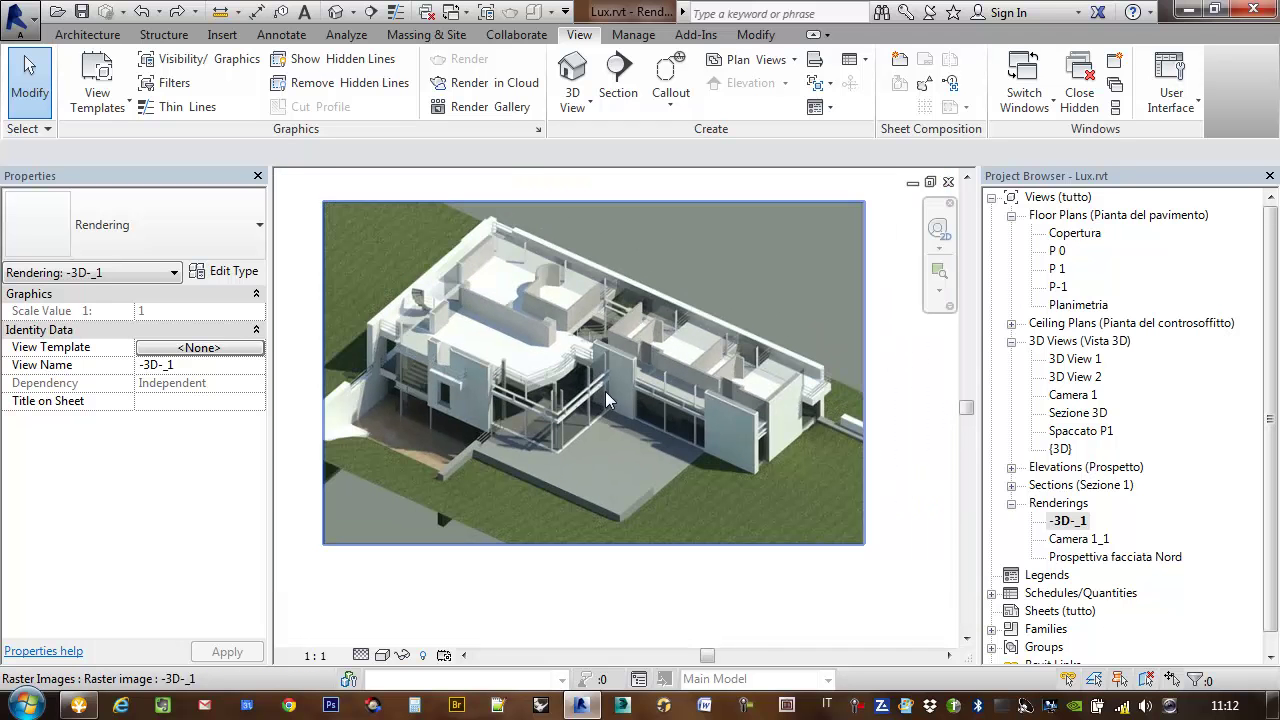
scroll(623, 354, "up", 2)
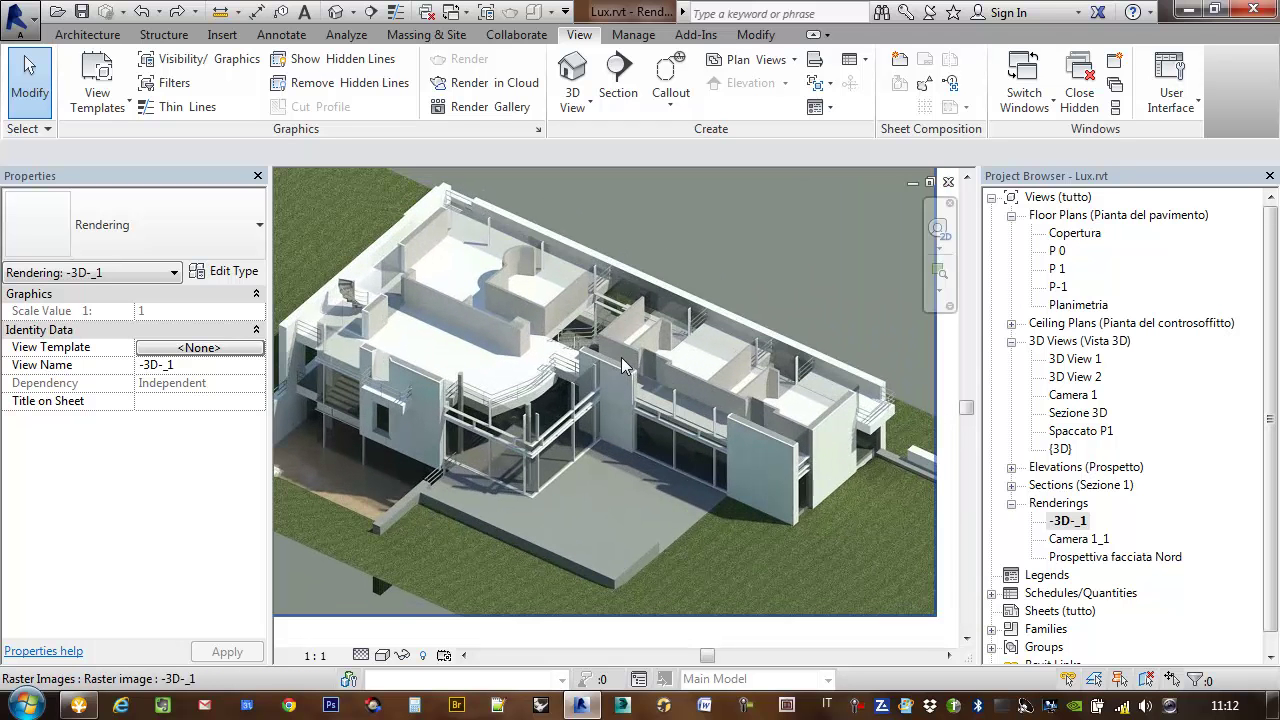
scroll(621, 357, "down", 1)
scroll(630, 360, "down", 1)
key("Escape")
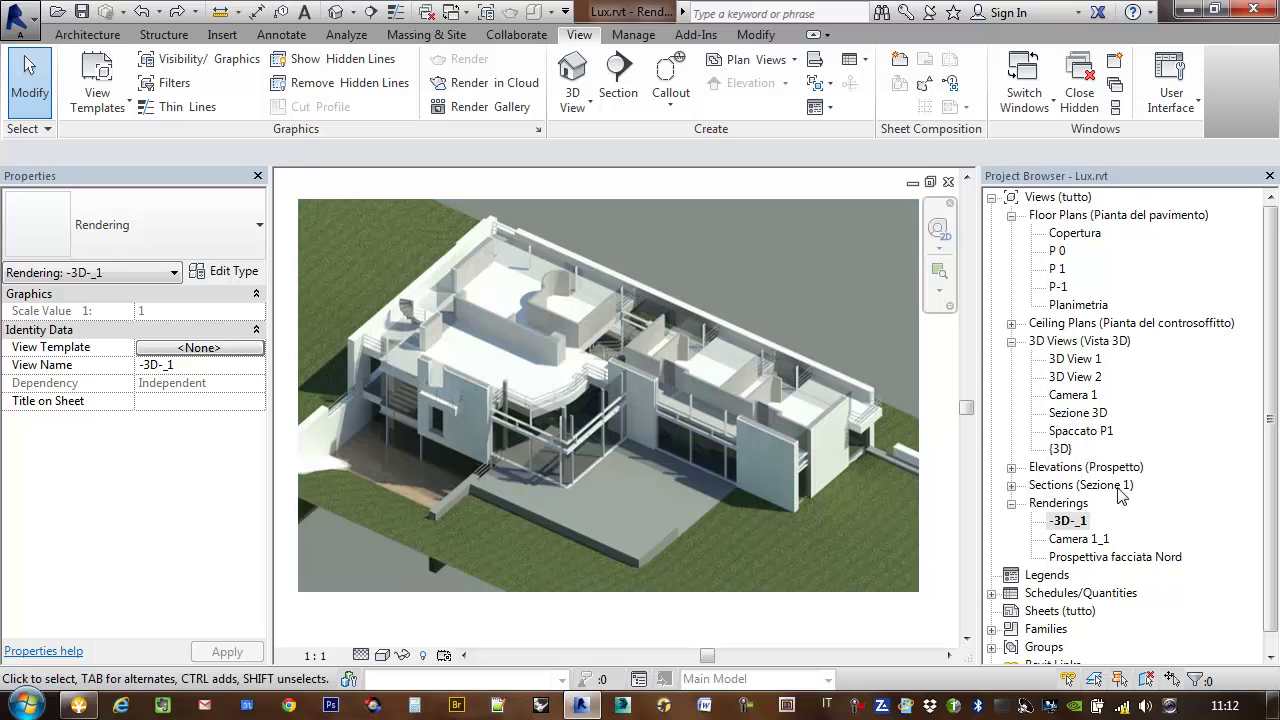
Open Camera 1_1, then the Prospettiva facciata Nord rendering, and zoom in on it.
double_click(1070, 540)
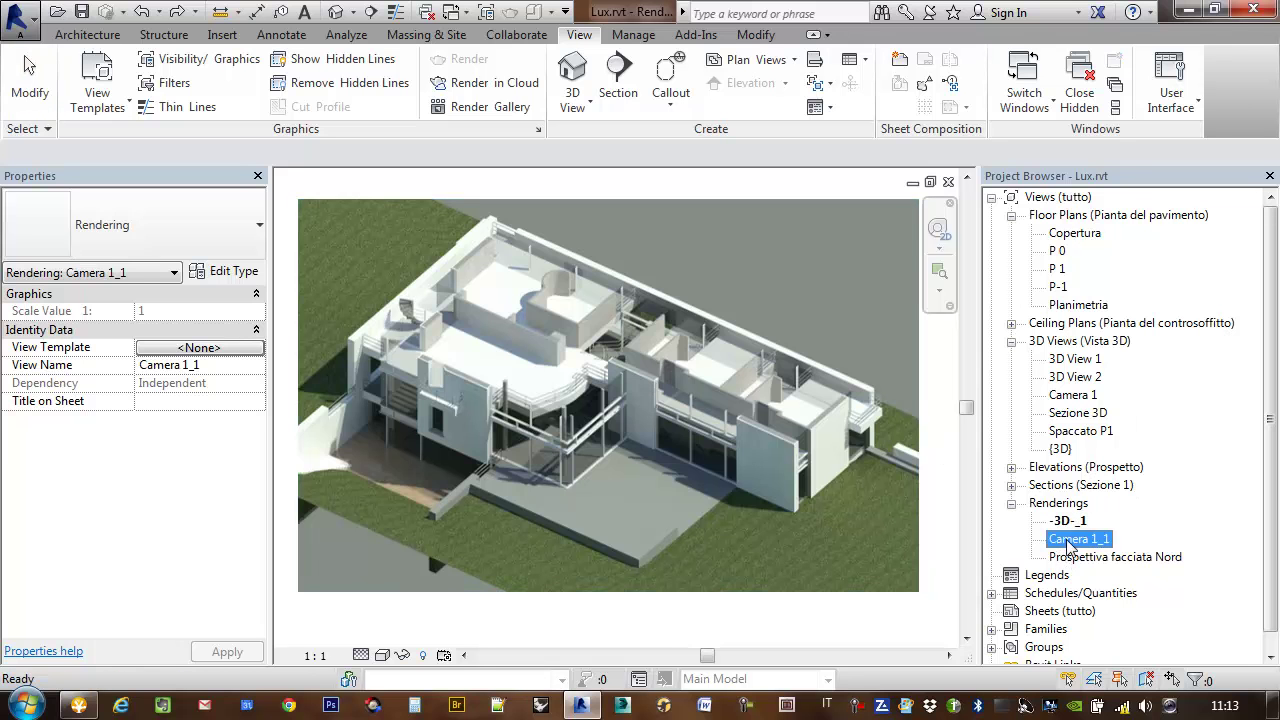
double_click(1075, 557)
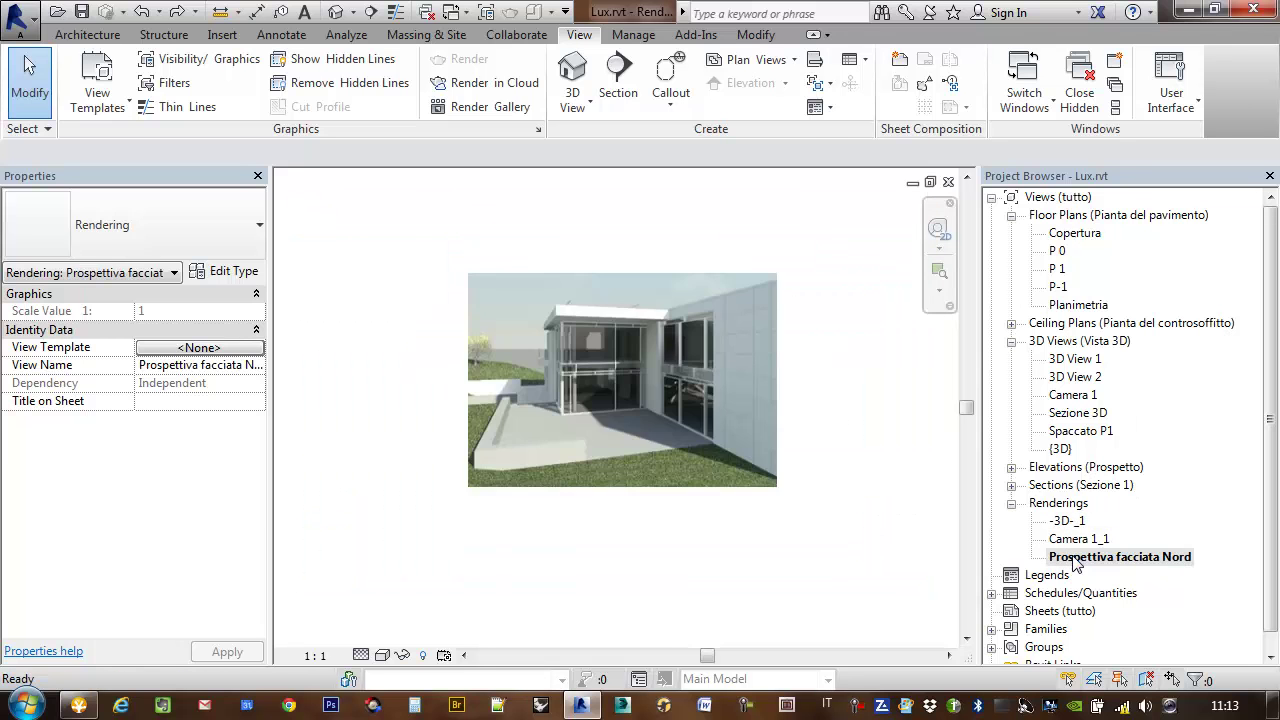
scroll(644, 343, "up", 2)
scroll(732, 364, "up", 1)
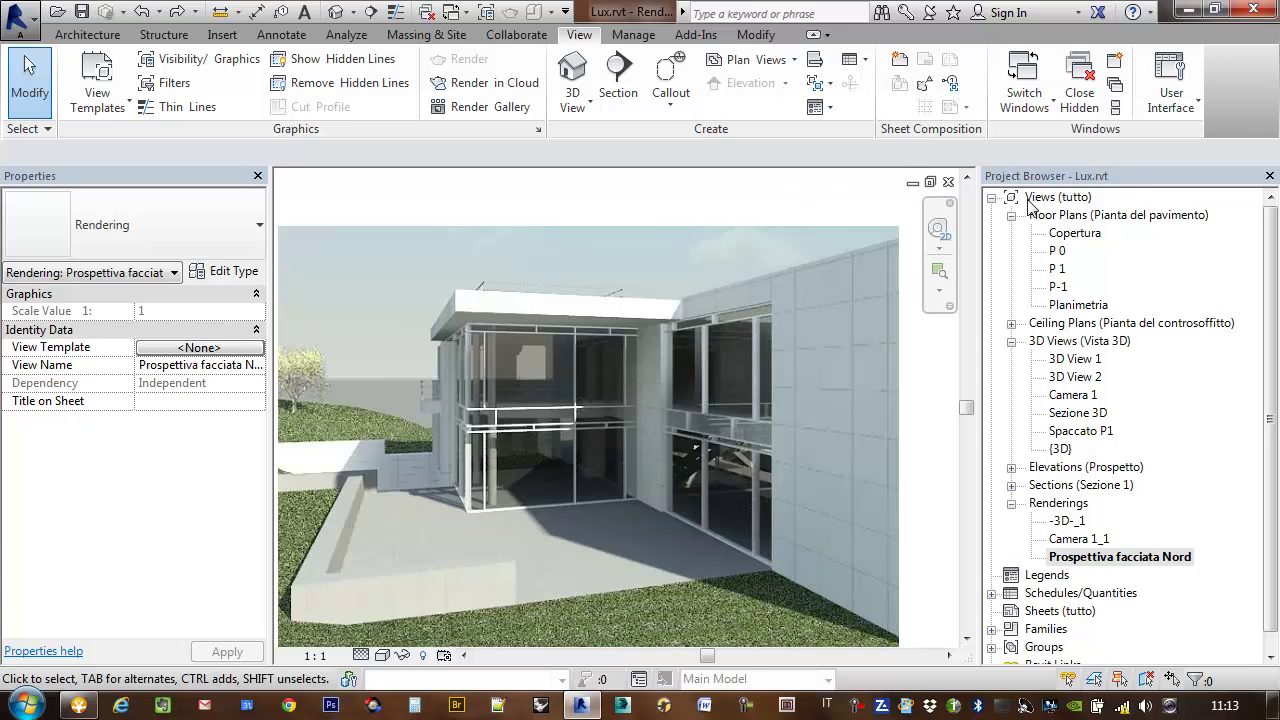
Open the P 1 floor plan and show the P-1 plan's Color Scheme property, still <none>.
double_click(1058, 251)
double_click(1056, 270)
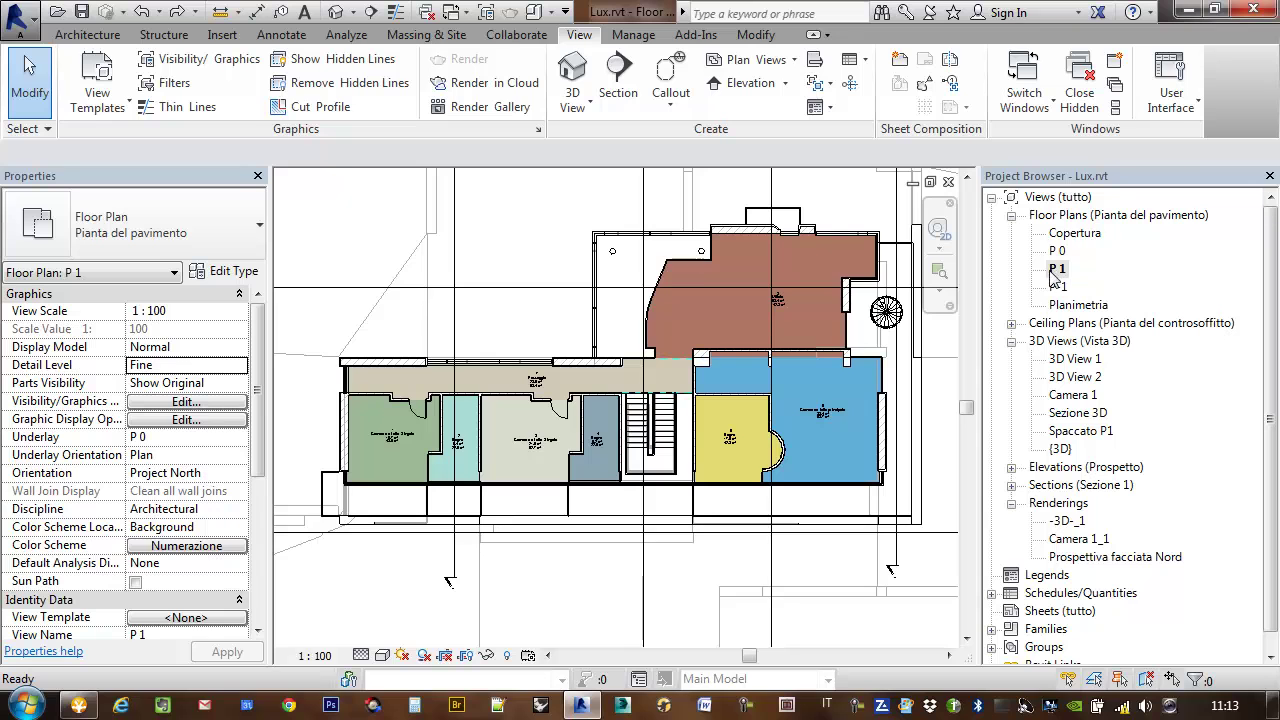
left_click(1056, 287)
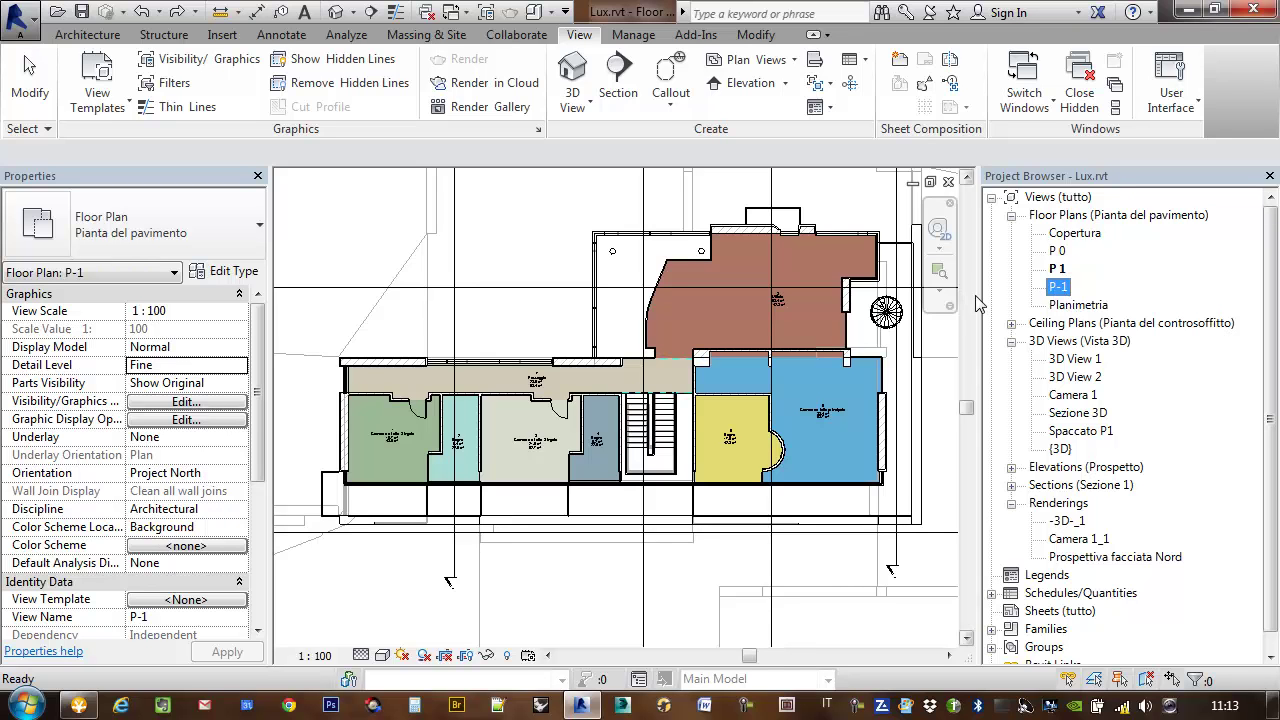
scroll(1278, 318, "down", 1)
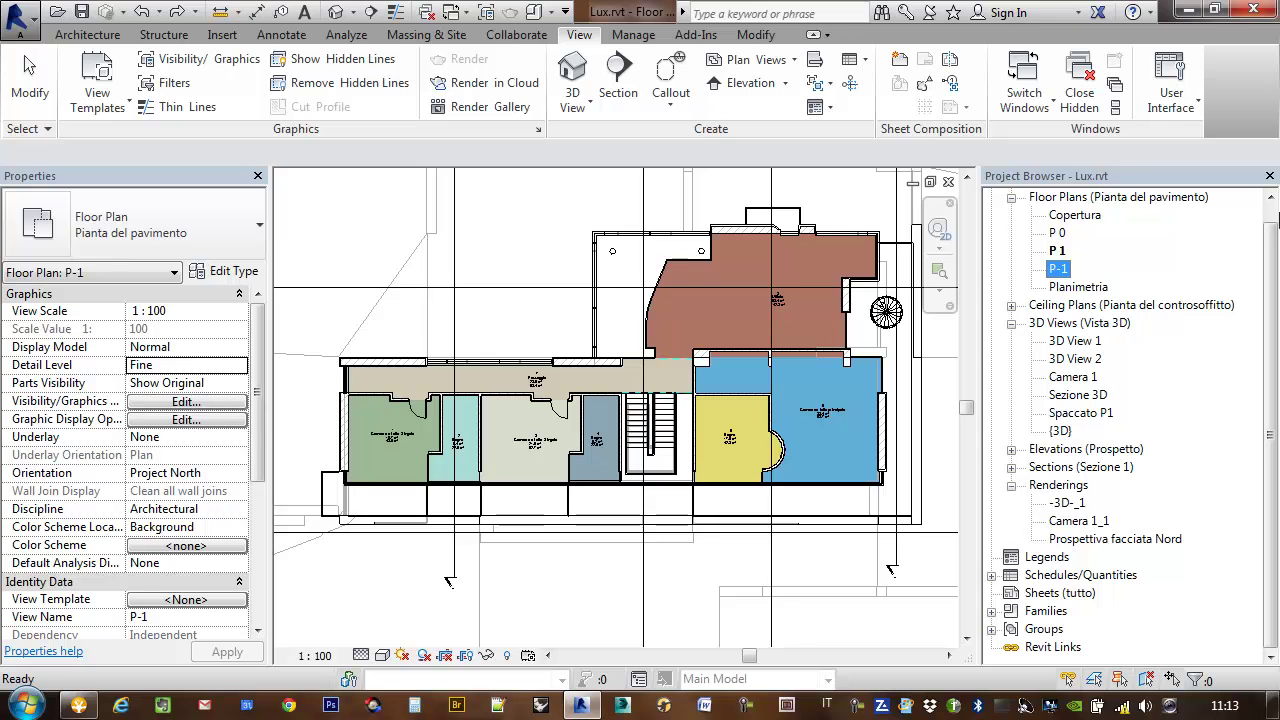
mouse_move(257, 428)
left_mouse_down()
mouse_move(280, 545)
mouse_move(280, 393)
mouse_move(292, 420)
left_mouse_up()
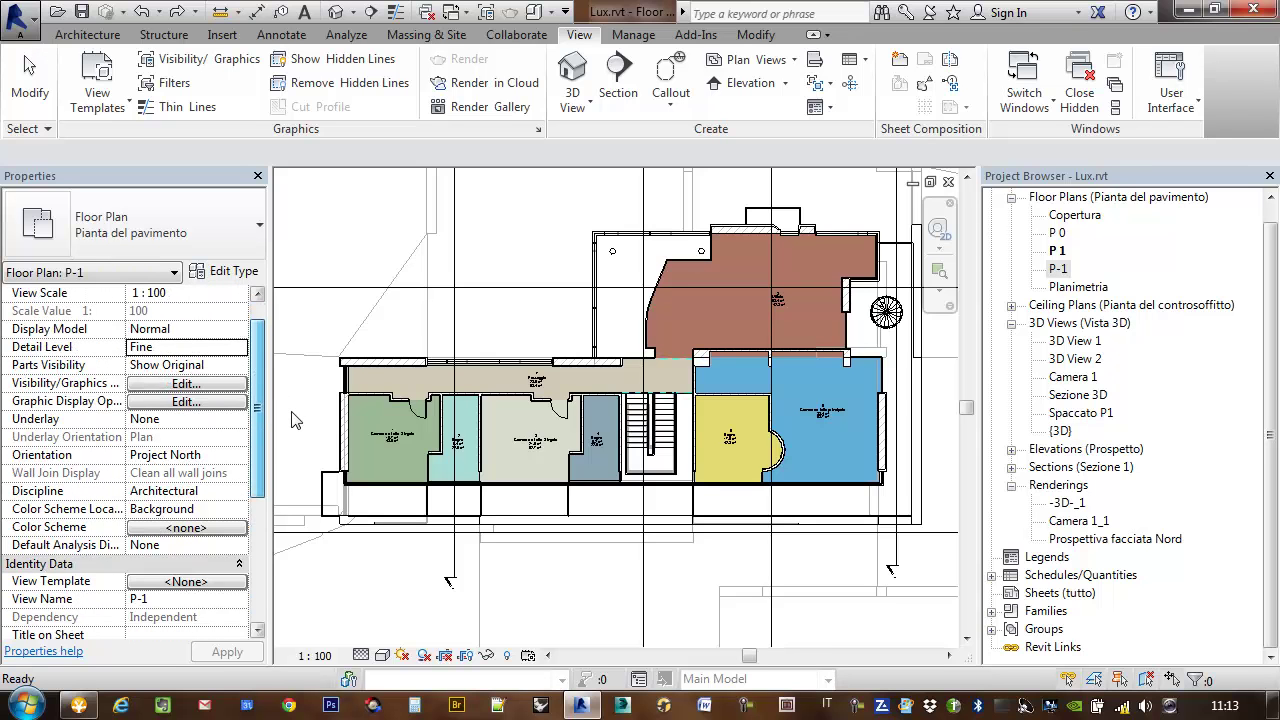
left_click_drag(292, 420, 213, 537)
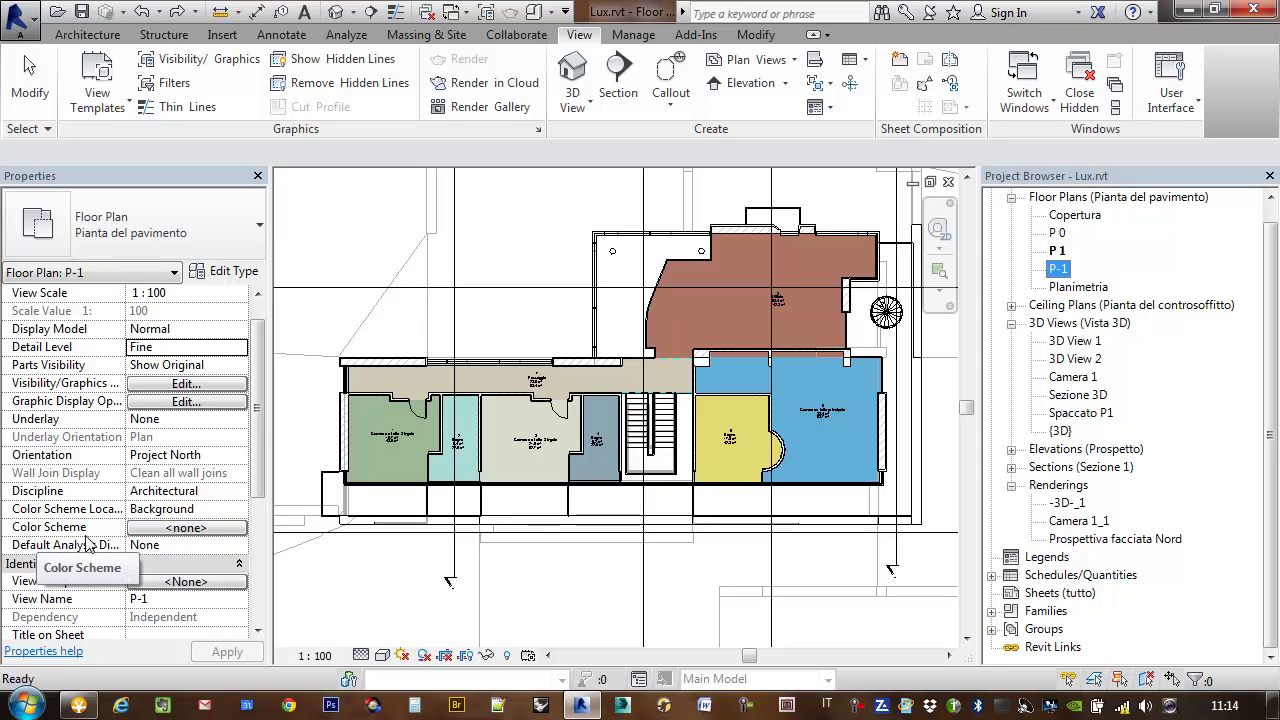
Browse the Rooms schemes in Edit Color Scheme, then close it with no scheme chosen.
left_click(178, 531)
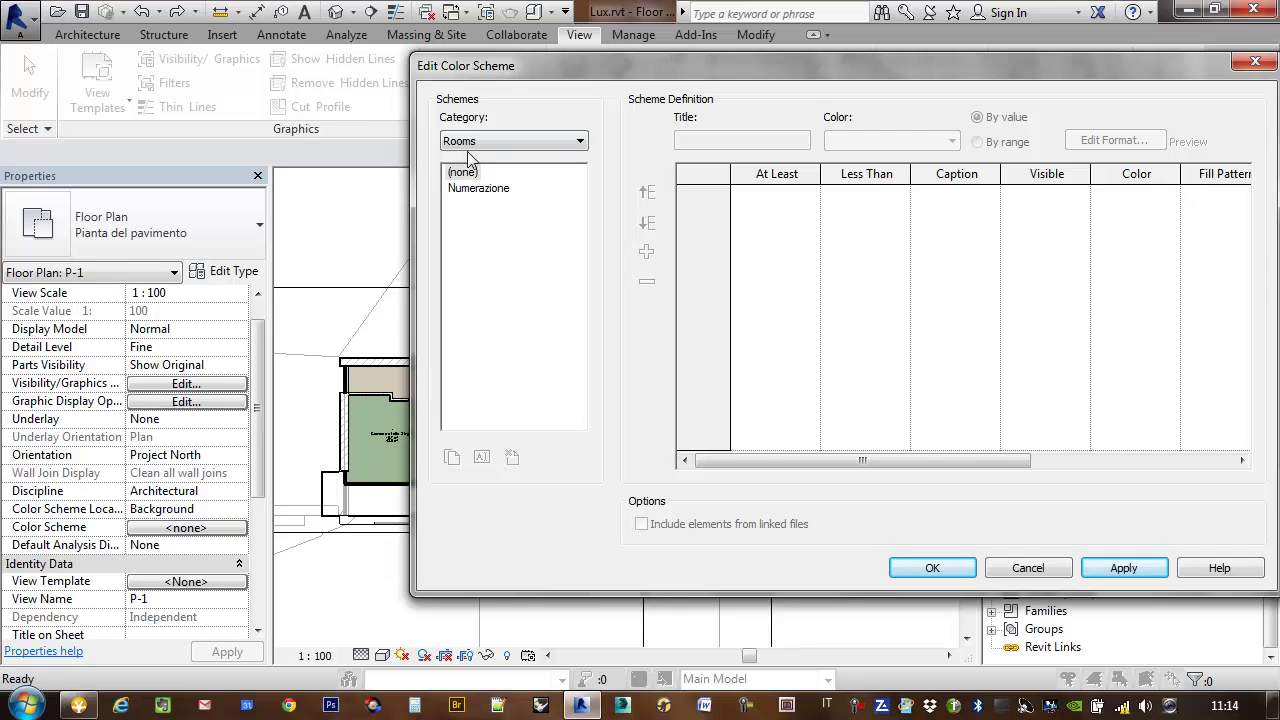
left_click_drag(508, 64, 385, 86)
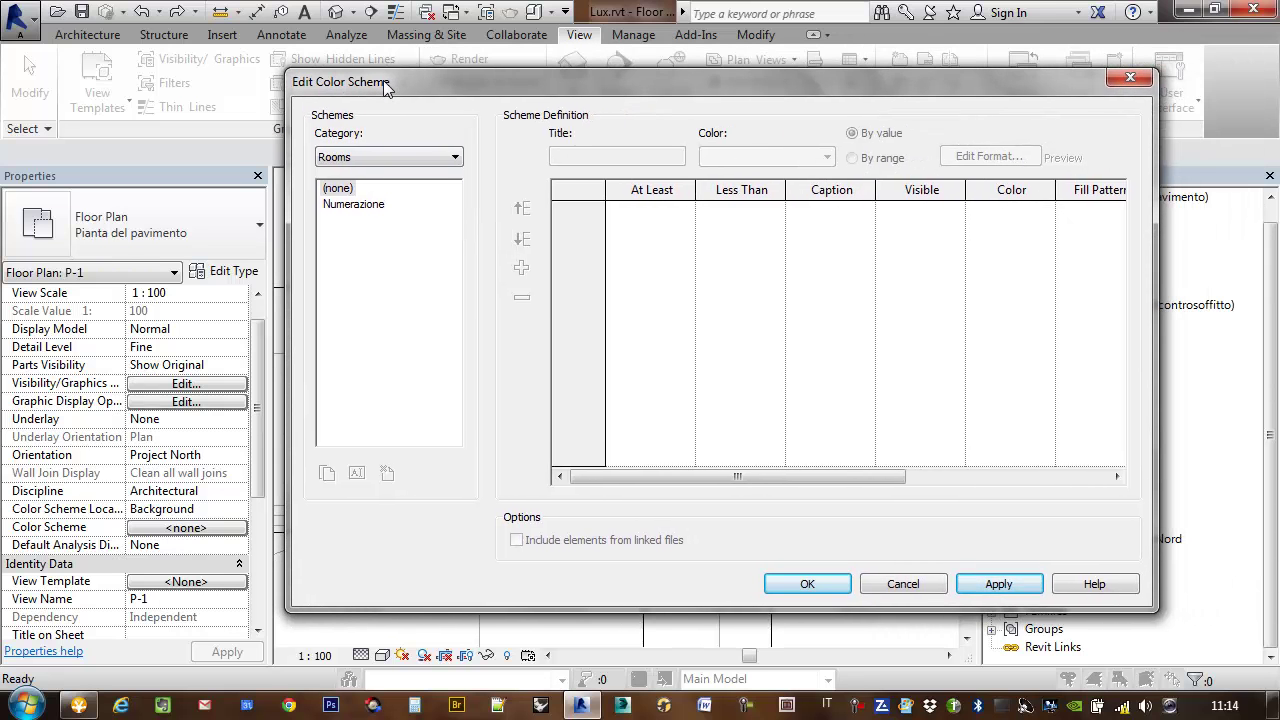
left_click(403, 157)
left_click(393, 174)
left_click(375, 205)
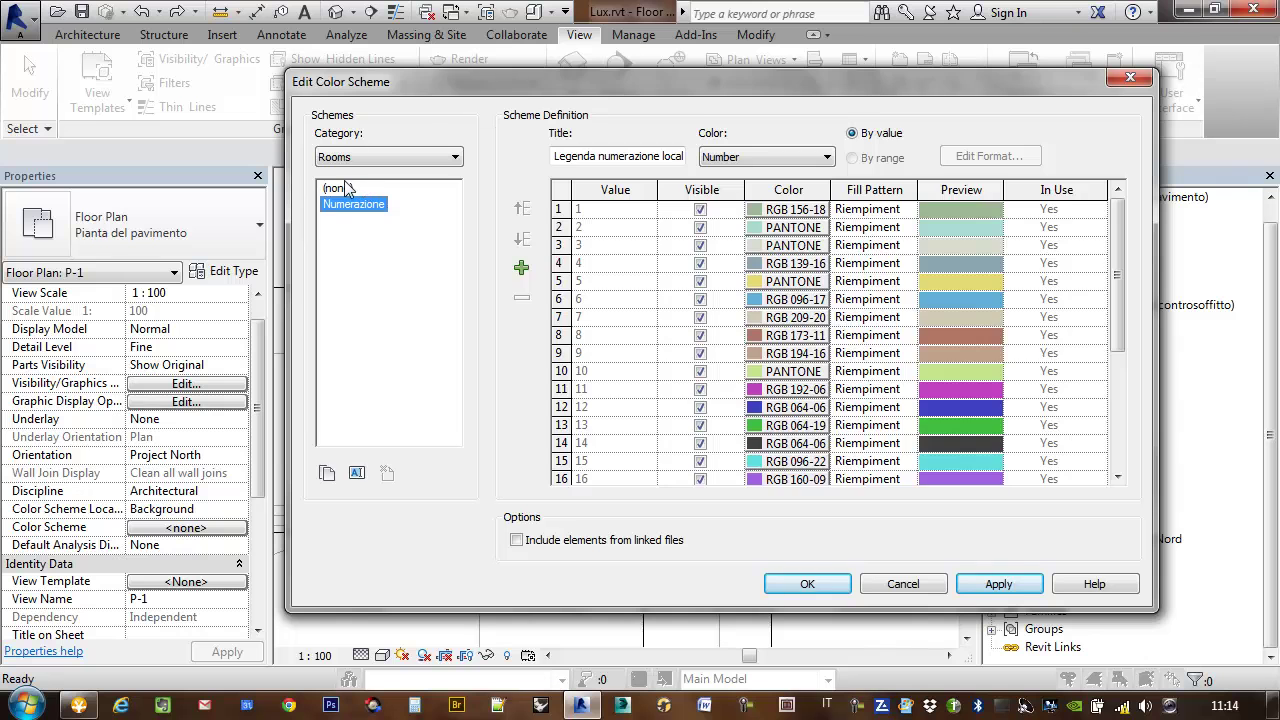
left_click(347, 189)
left_click(810, 586)
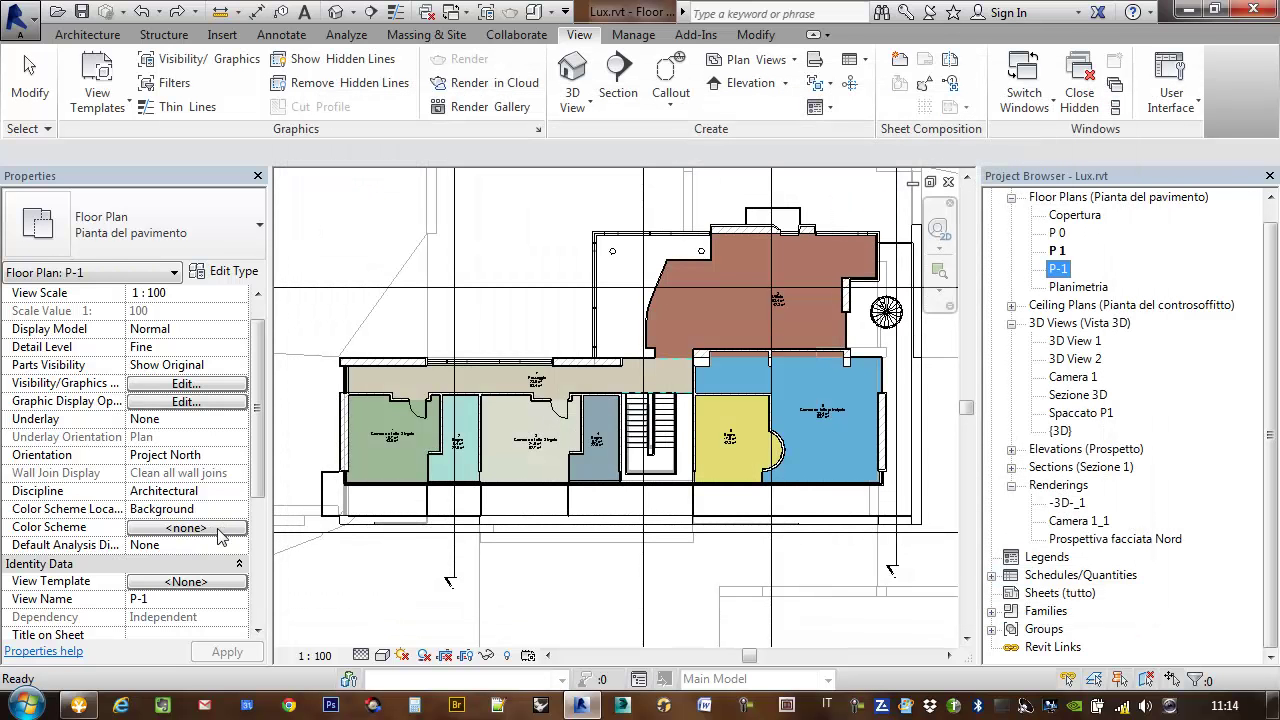
Choose the Numerazione colour scheme for the P-1 plan, with its colour table listed.
left_click(186, 529)
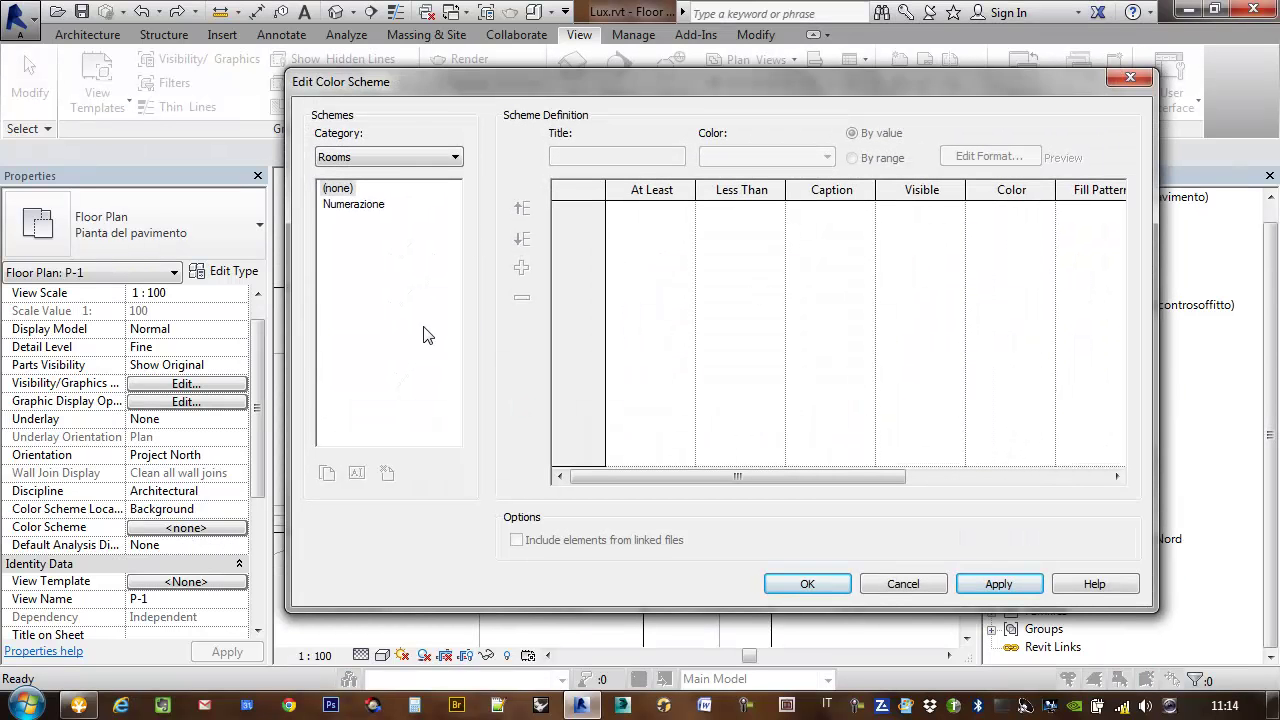
left_click(367, 210)
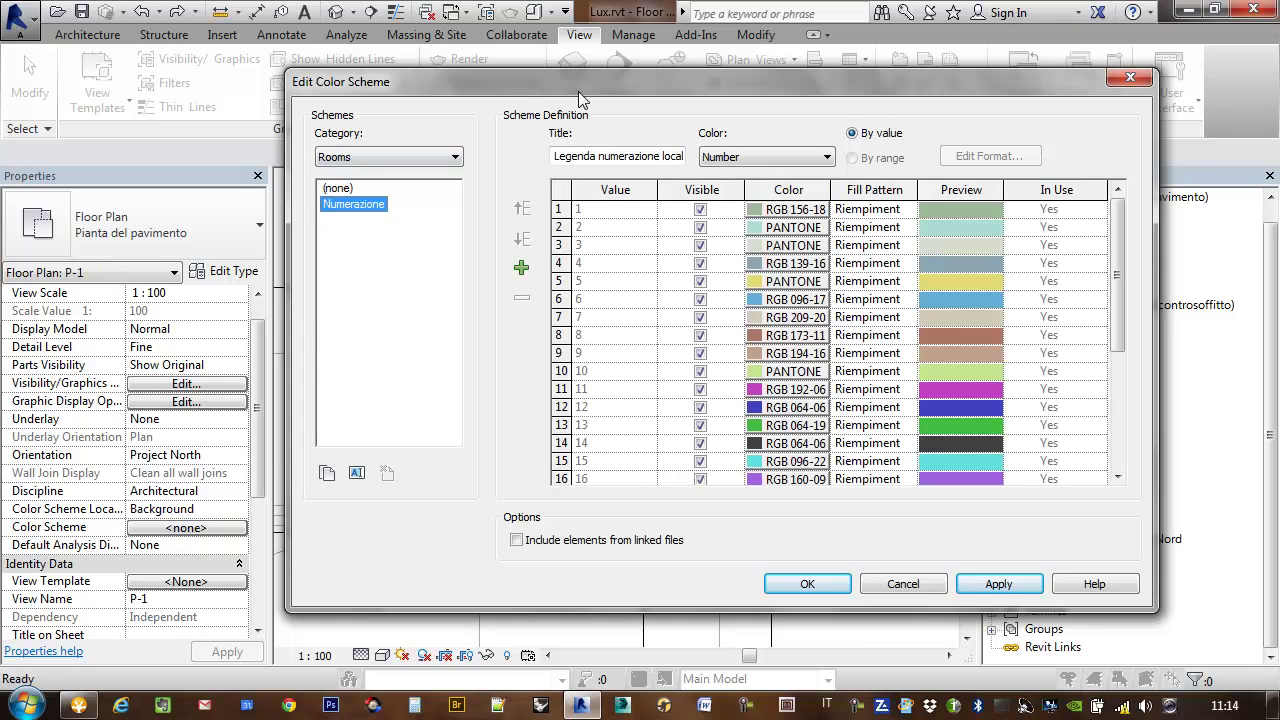
left_click_drag(580, 81, 621, 604)
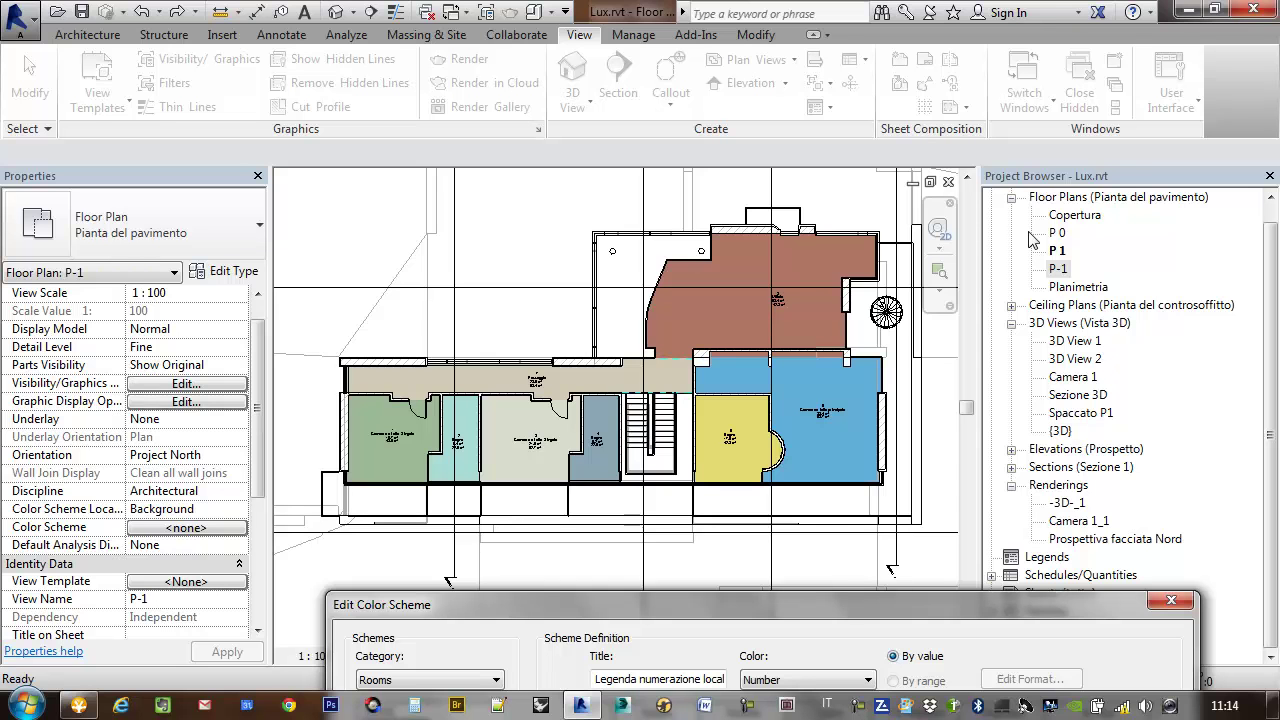
Confirm the Numerazione scheme and zoom and pan the coloured plan to the Bagno room.
left_click(1173, 602)
scroll(761, 386, "up", 2)
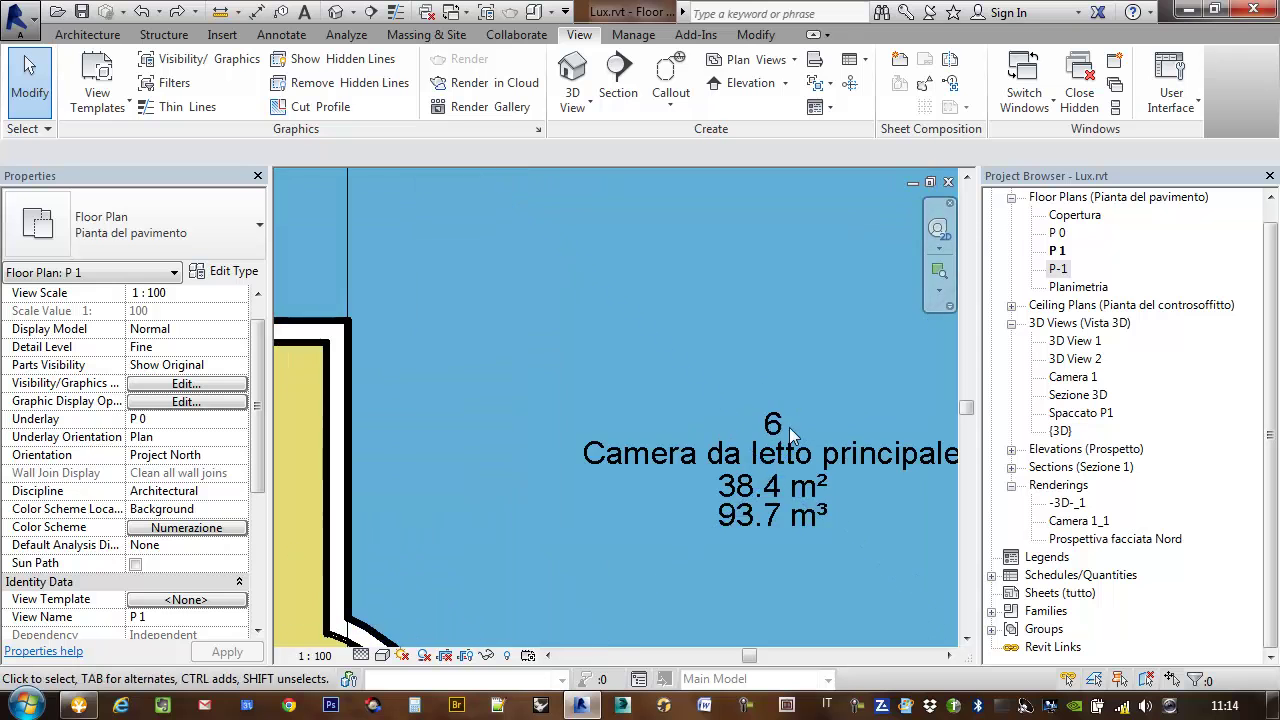
scroll(775, 429, "down", 3)
middle_click_drag(486, 484, 690, 476)
scroll(672, 430, "down", 2)
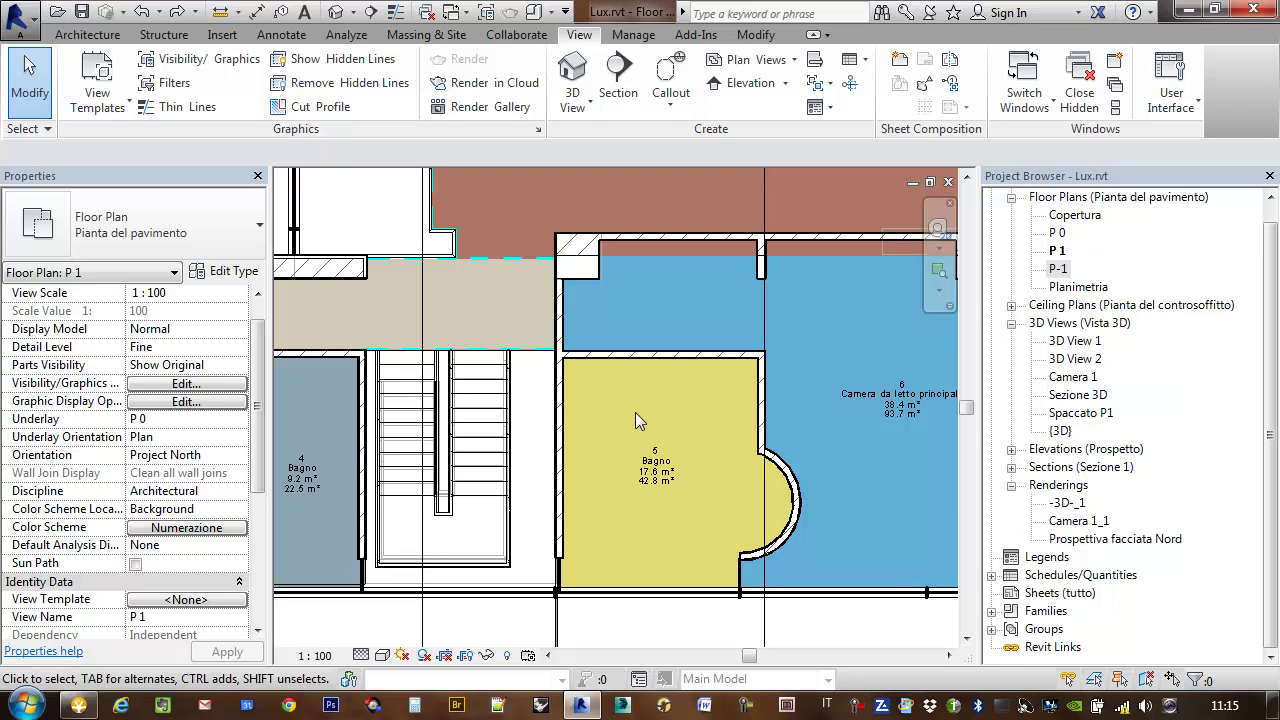
left_click(220, 528)
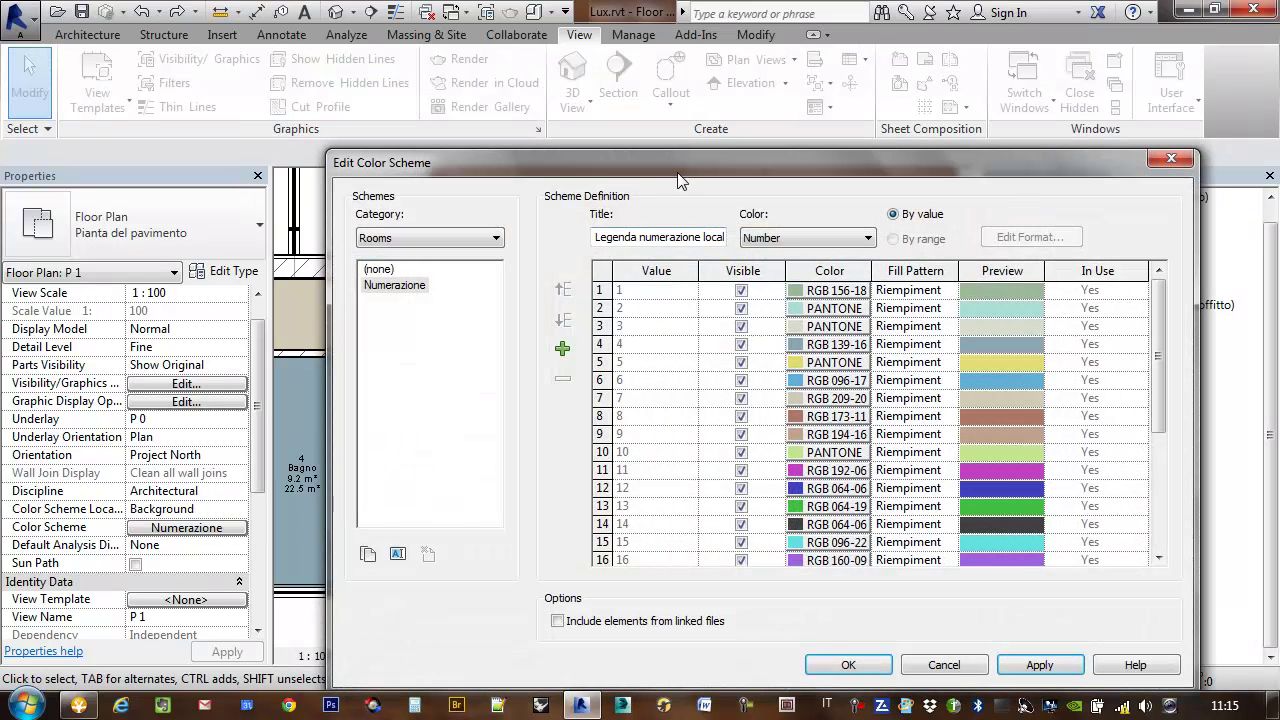
Compare the (none) scheme with Numerazione's per-number colours, then close the editor without changes.
left_click_drag(677, 166, 654, 48)
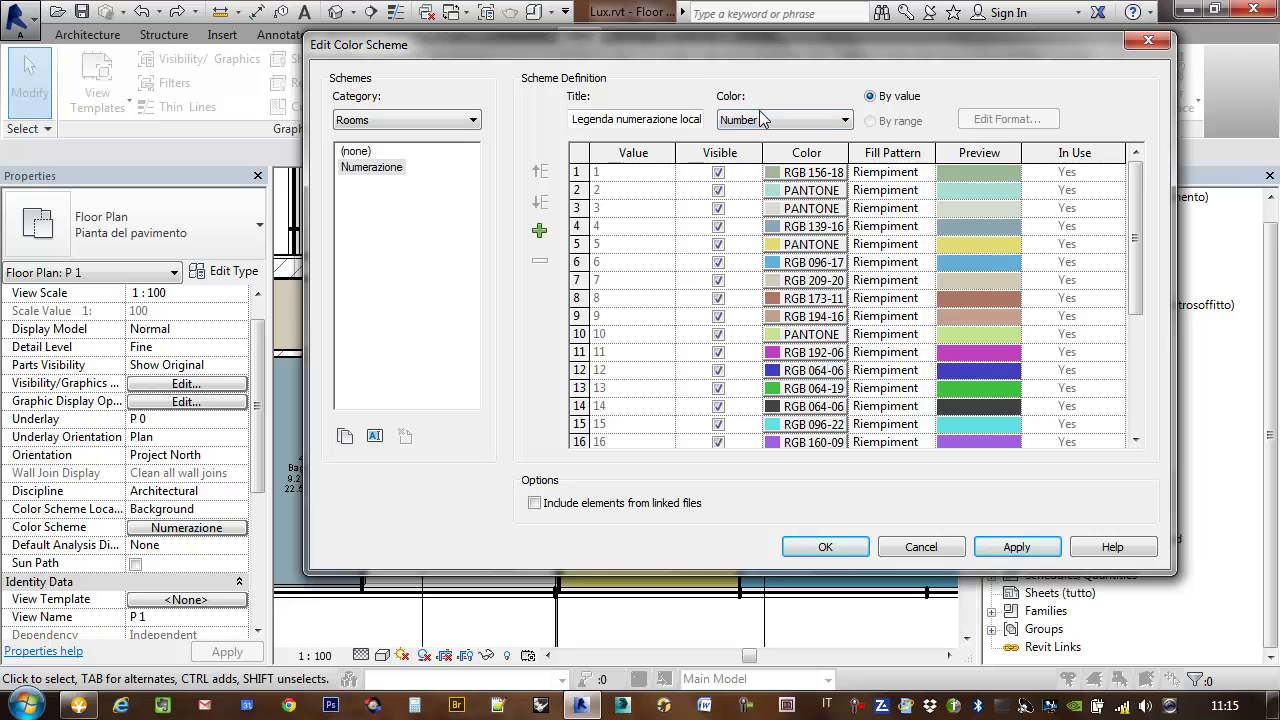
left_click(763, 120)
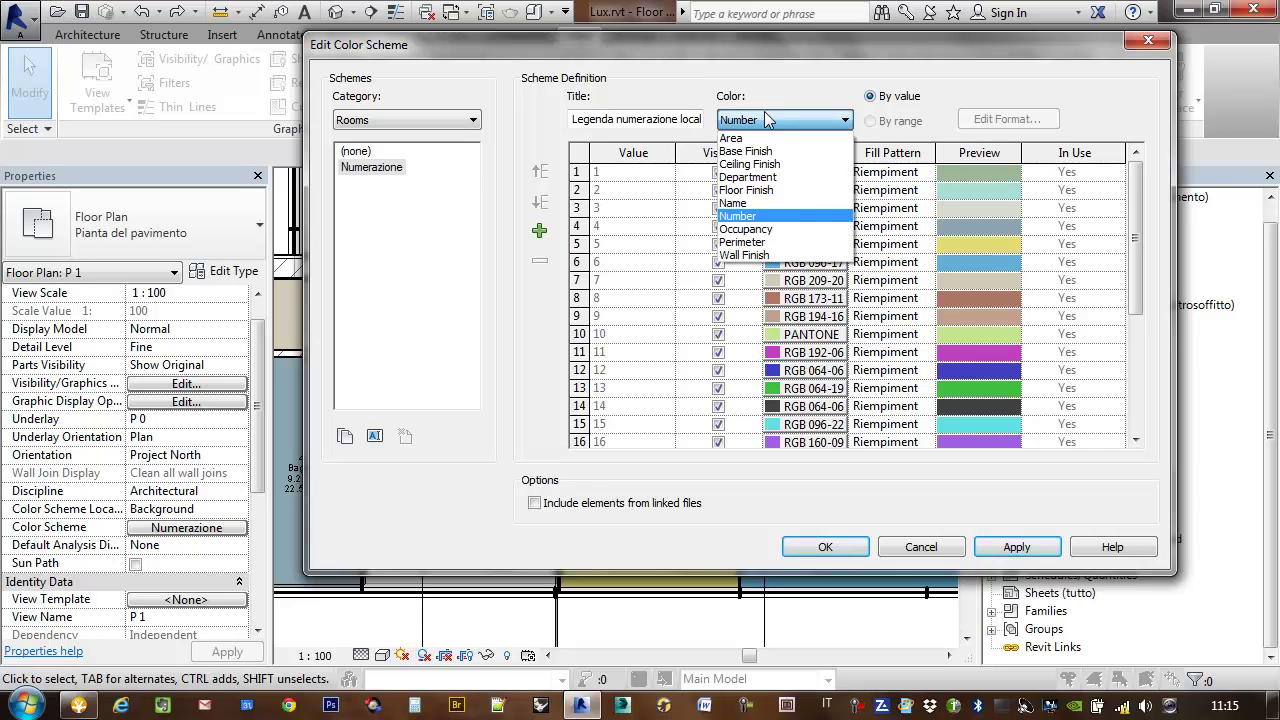
left_click(370, 170)
left_click(357, 152)
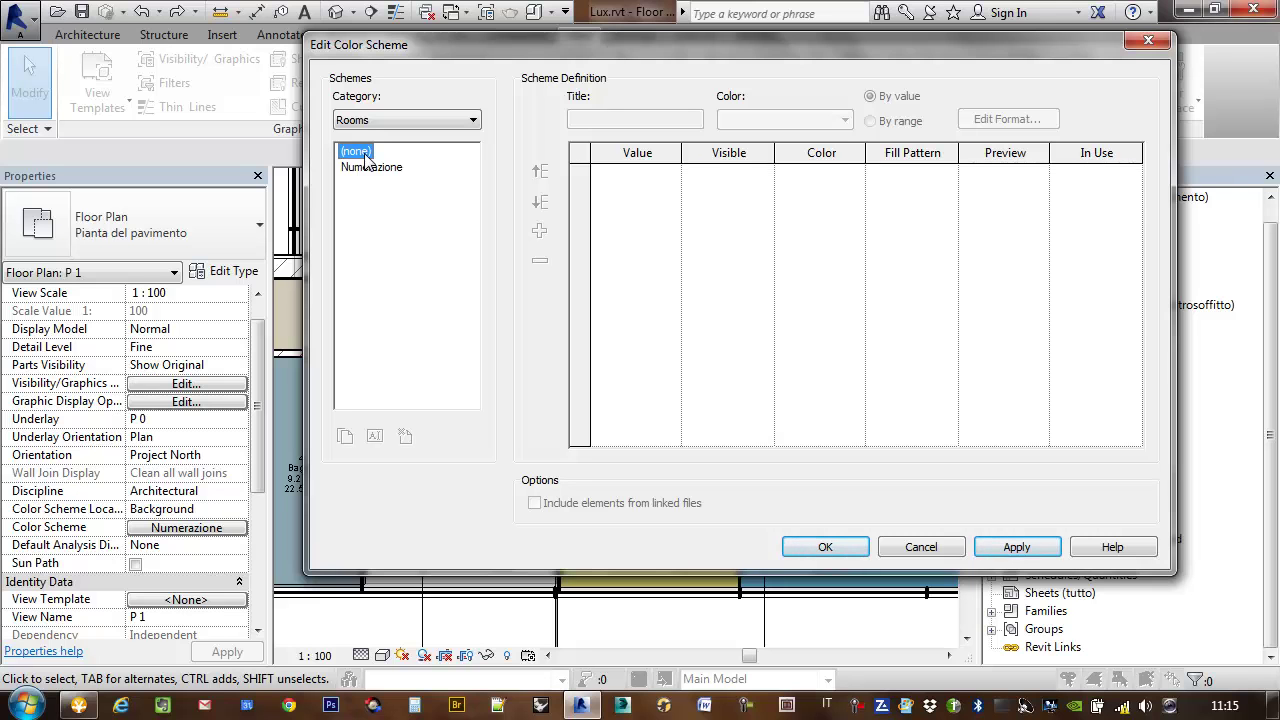
left_click(371, 168)
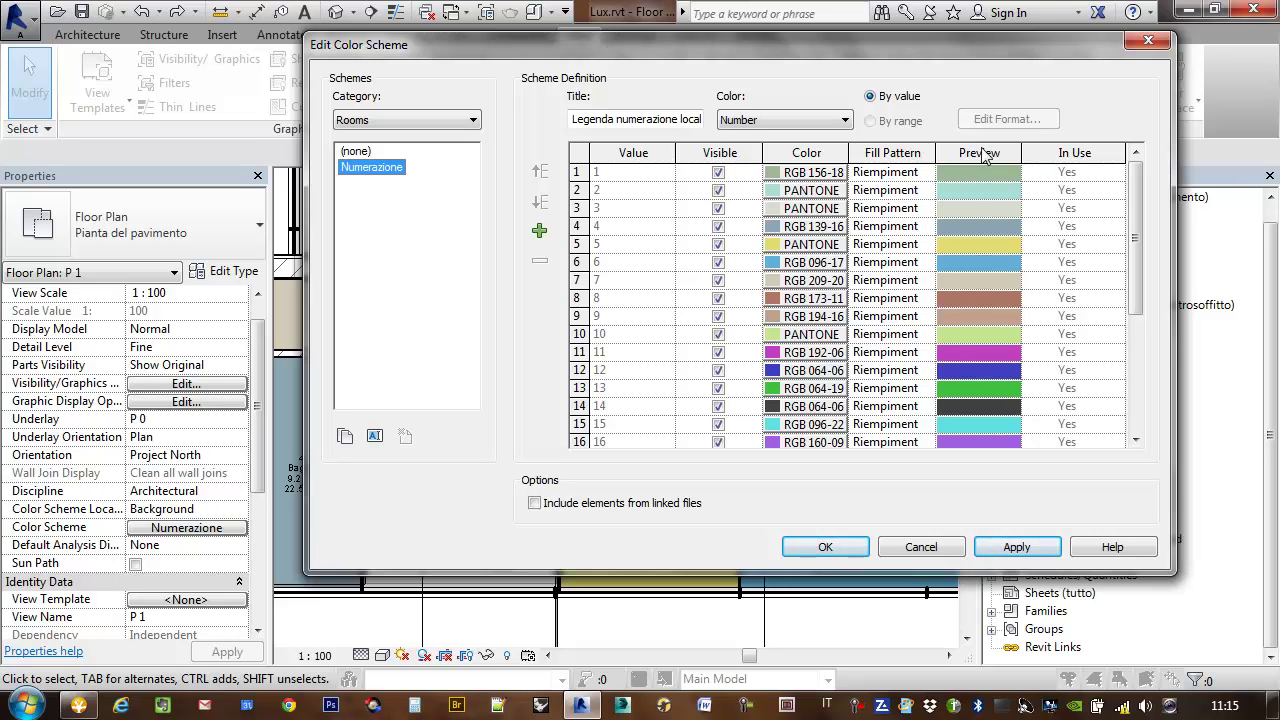
left_click(1148, 40)
middle_click_drag(796, 363, 826, 371)
Duplicate the Numerazione colour scheme as a new scheme named 'Lux'.
scroll(826, 371, "down", 3)
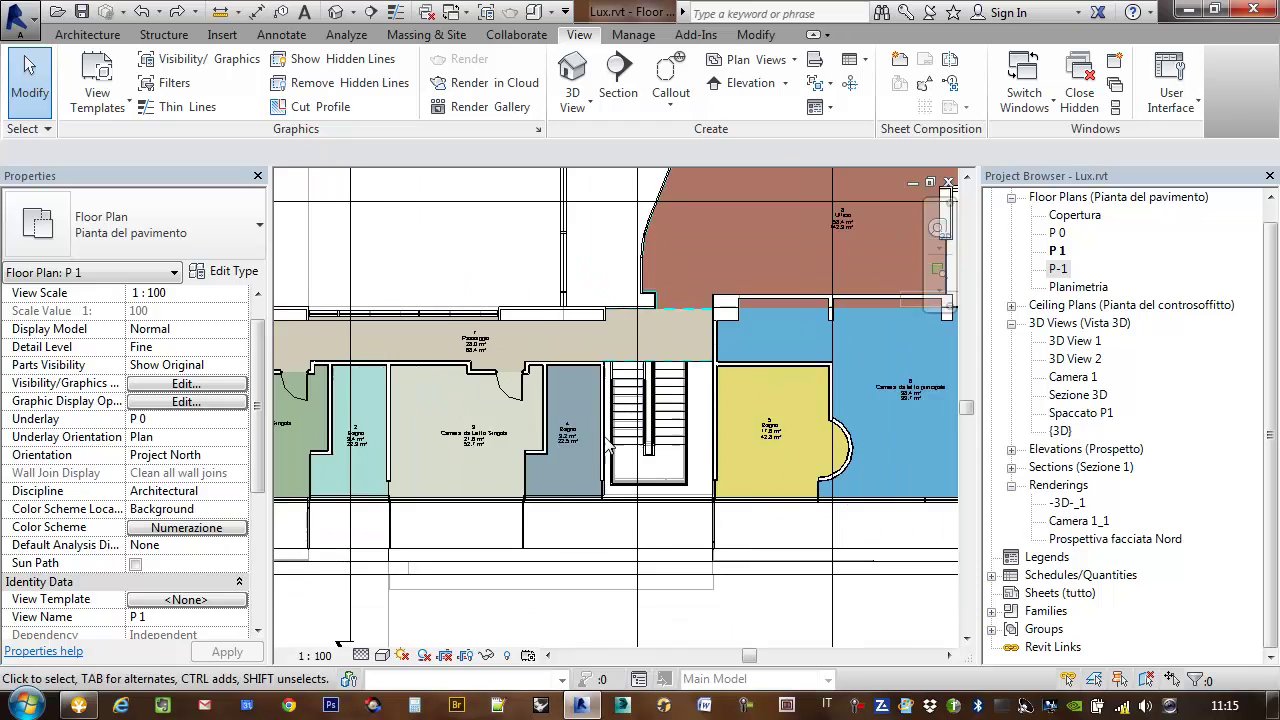
scroll(666, 468, "down", 2)
scroll(469, 419, "up", 3)
scroll(557, 430, "up", 3)
scroll(557, 430, "down", 3)
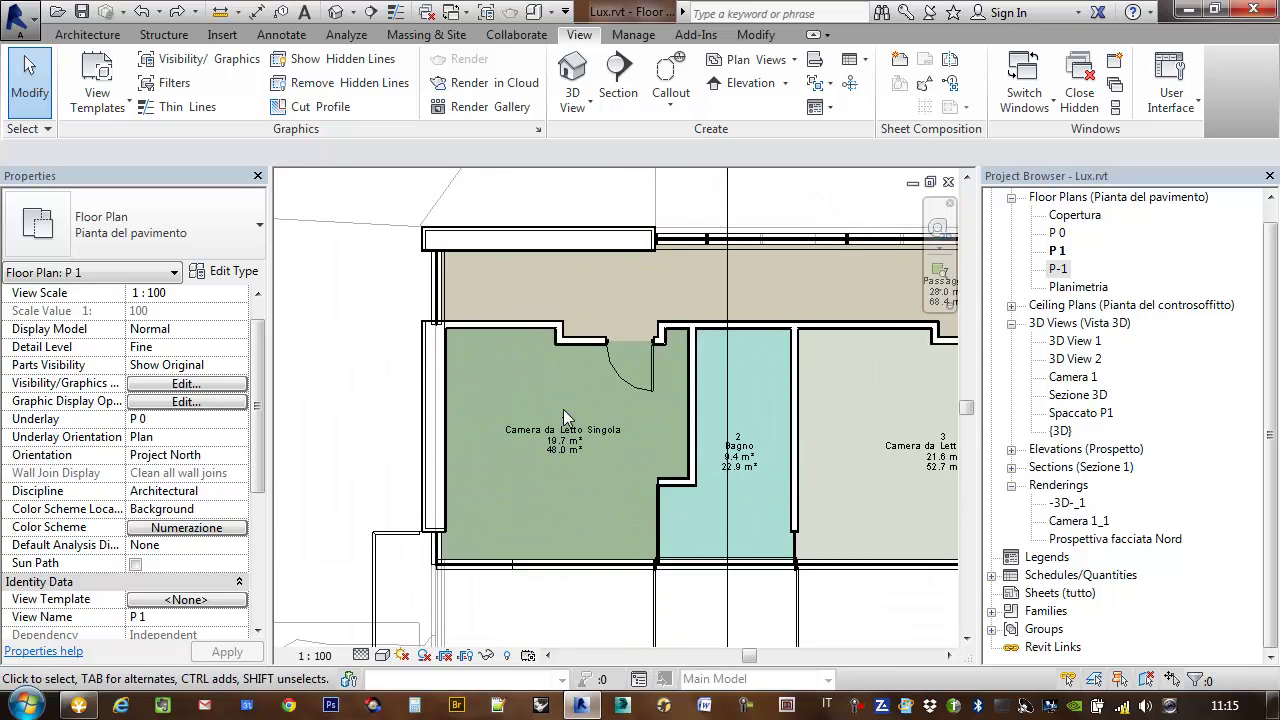
middle_click_drag(563, 409, 373, 499)
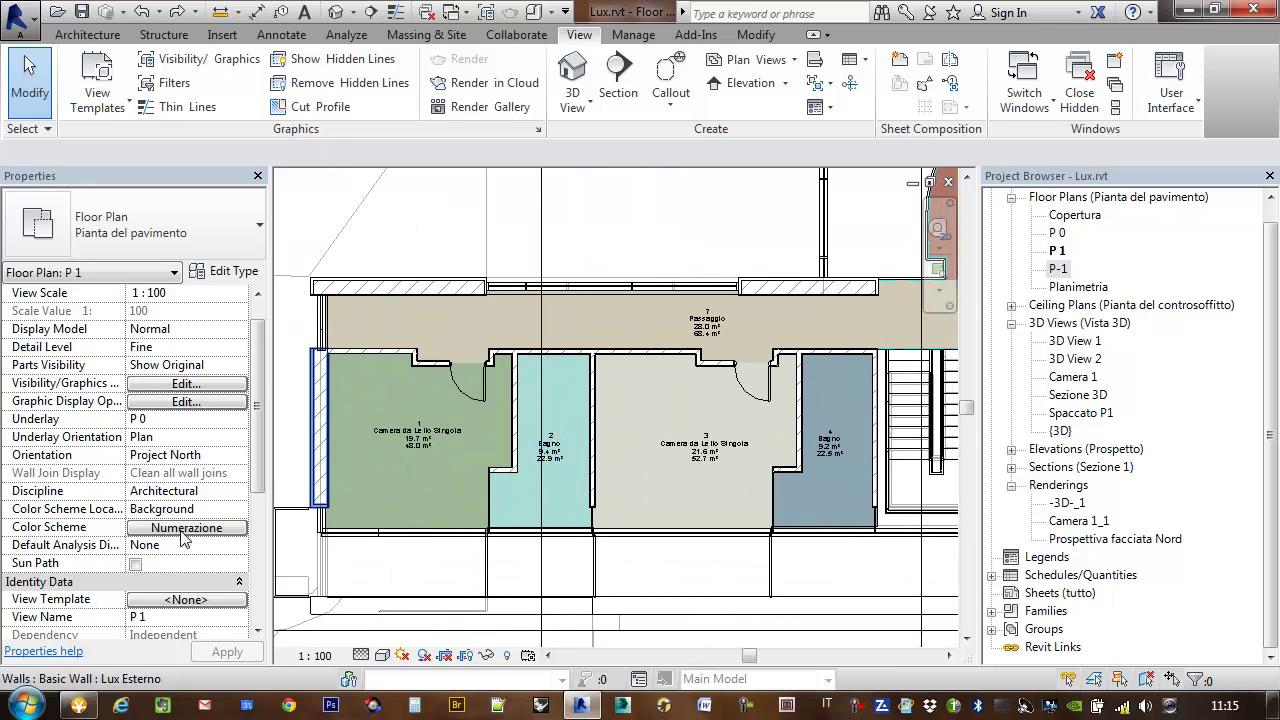
left_click(187, 530)
left_click(406, 167)
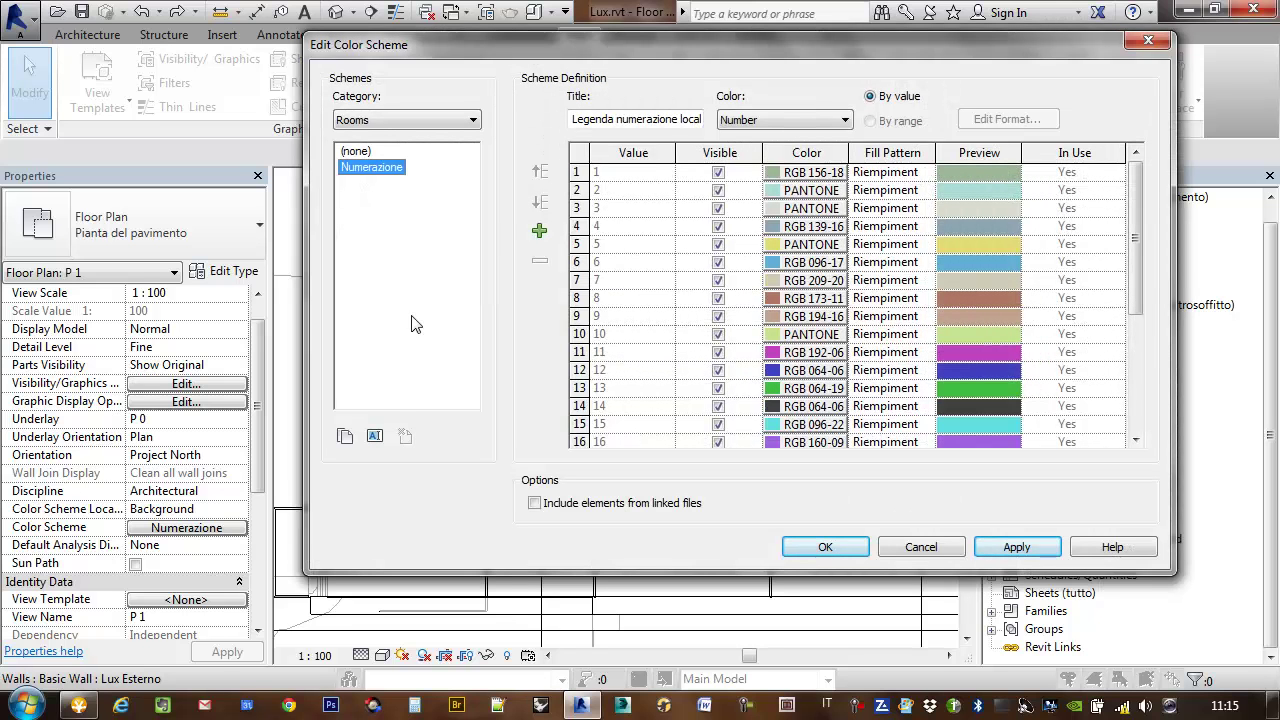
right_click(388, 170)
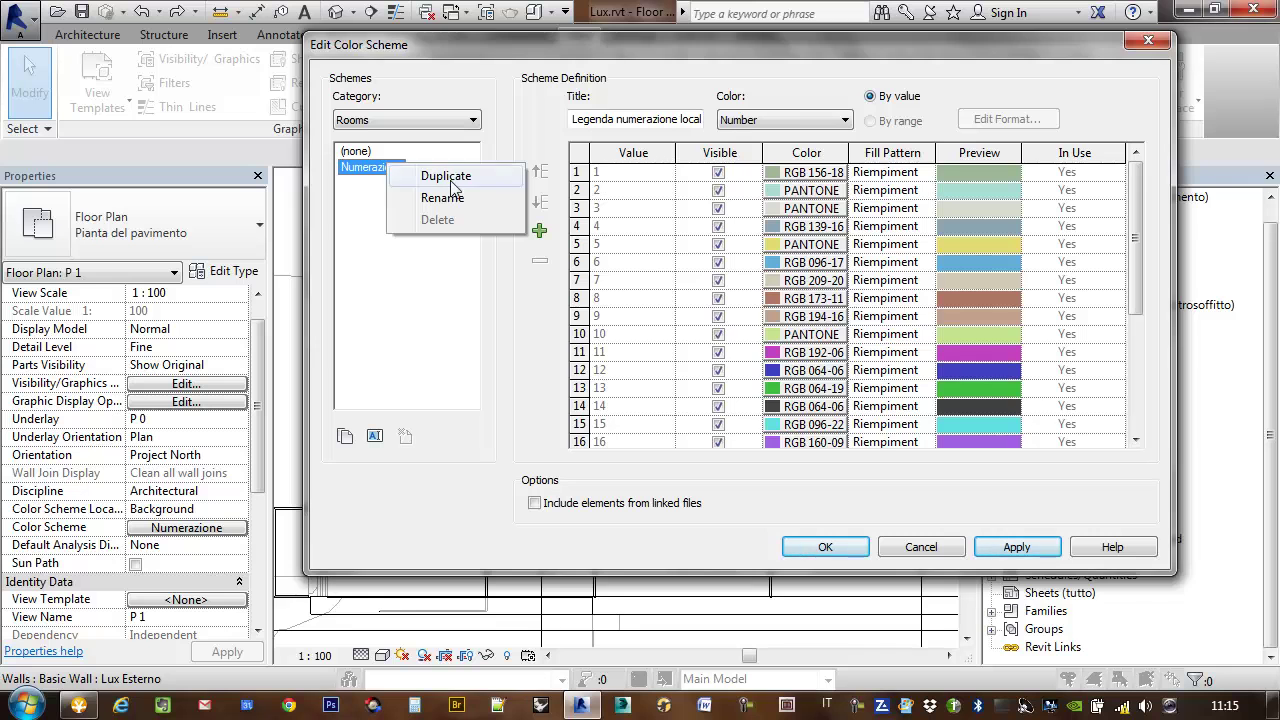
left_click(450, 184)
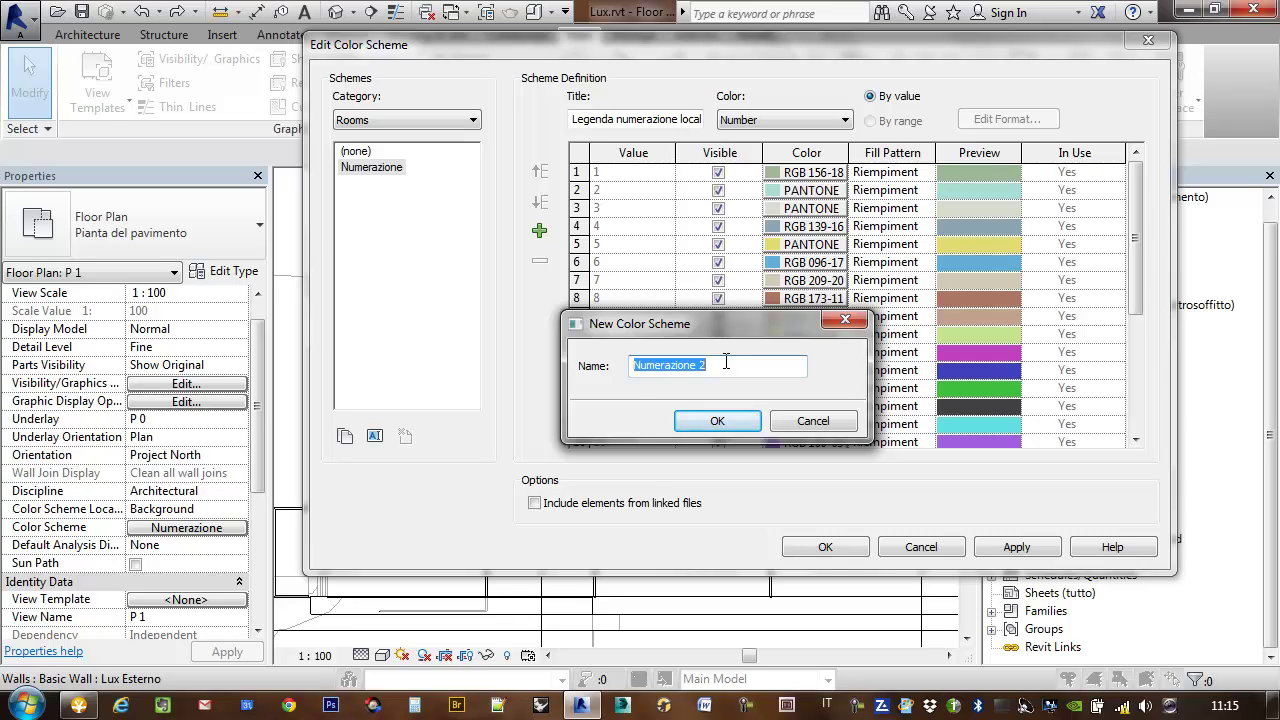
type("L")
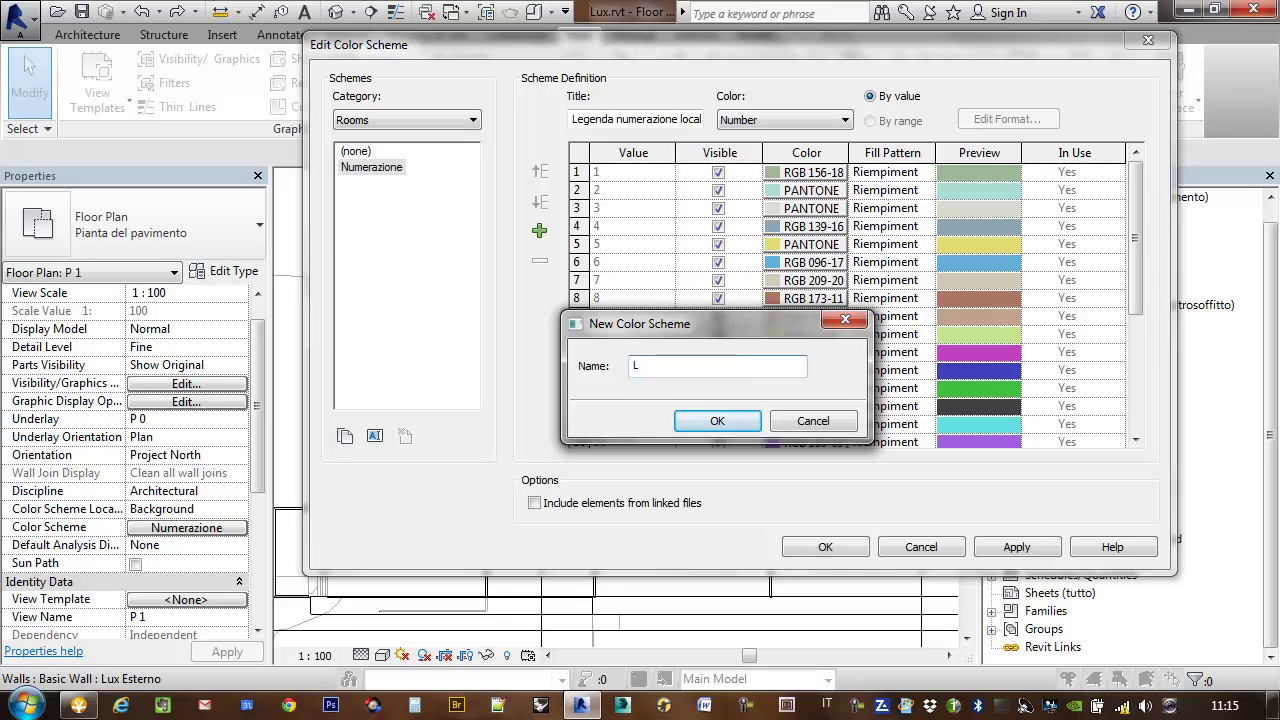
type("ux")
key("Return")
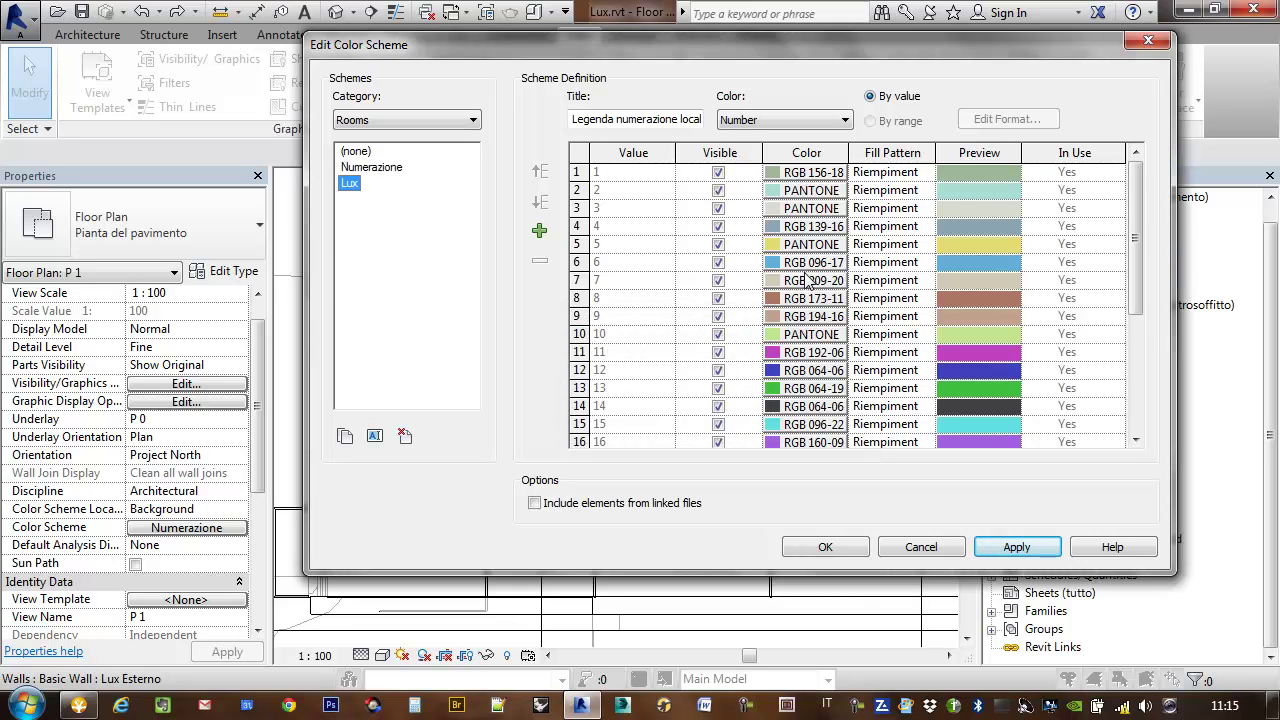
In Lux, turn off visibility for room numbers 1–3 and 13–25.
left_click(716, 175)
left_click(718, 172)
left_click(718, 190)
left_click(718, 208)
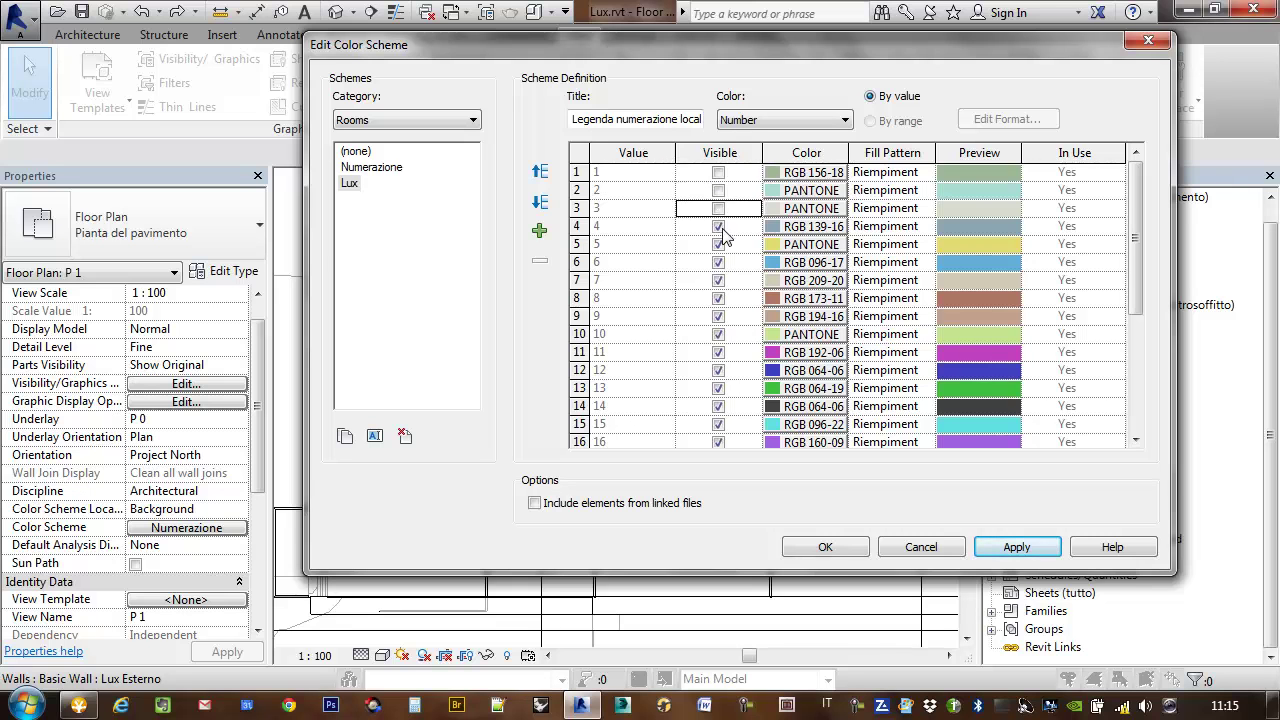
left_click(645, 245)
scroll(645, 415, "down", 4)
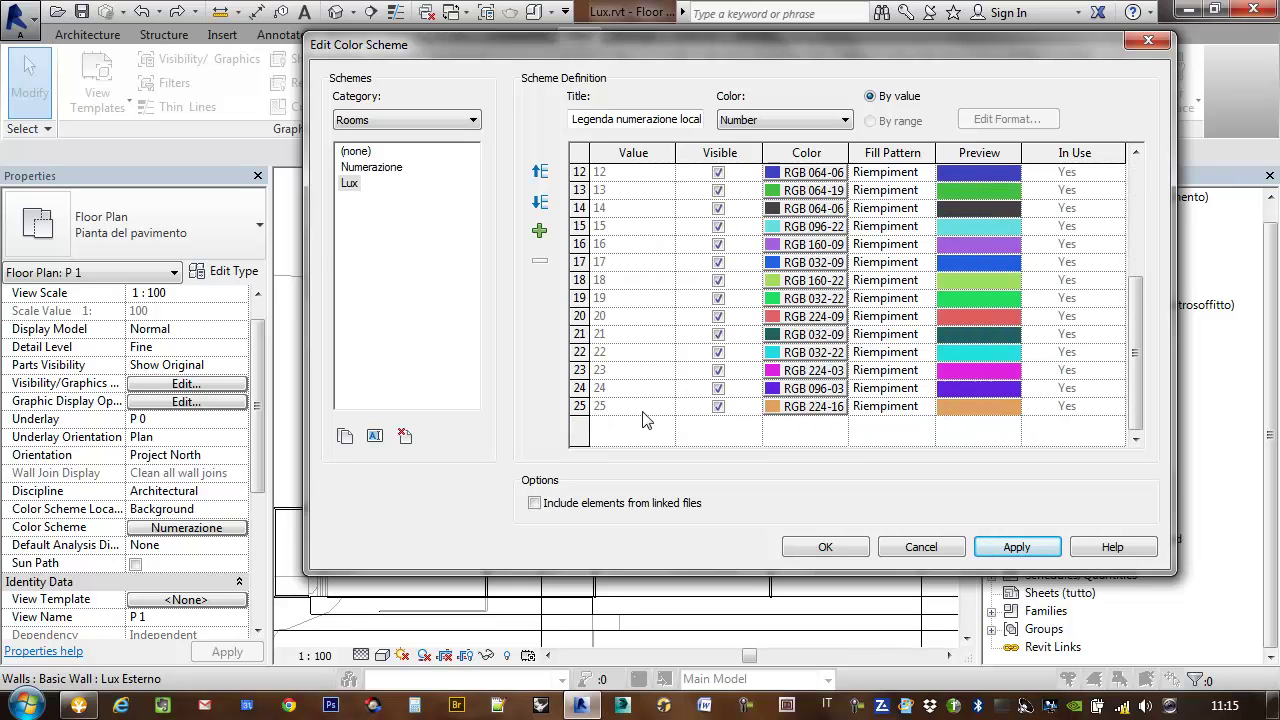
left_click(716, 407)
left_click(720, 390)
left_click(718, 370)
left_click(718, 352)
left_click(718, 334)
left_click(716, 316)
left_click(718, 316)
left_click(718, 298)
left_click(718, 280)
left_click(718, 262)
left_click(718, 244)
left_click(718, 226)
left_click(718, 208)
left_click(718, 190)
Hide the remaining room numbers 4–12 and apply the Lux scheme to the P 1 plan.
scroll(722, 200, "up", 4)
left_click(718, 370)
left_click(718, 352)
left_click(718, 334)
left_click(718, 316)
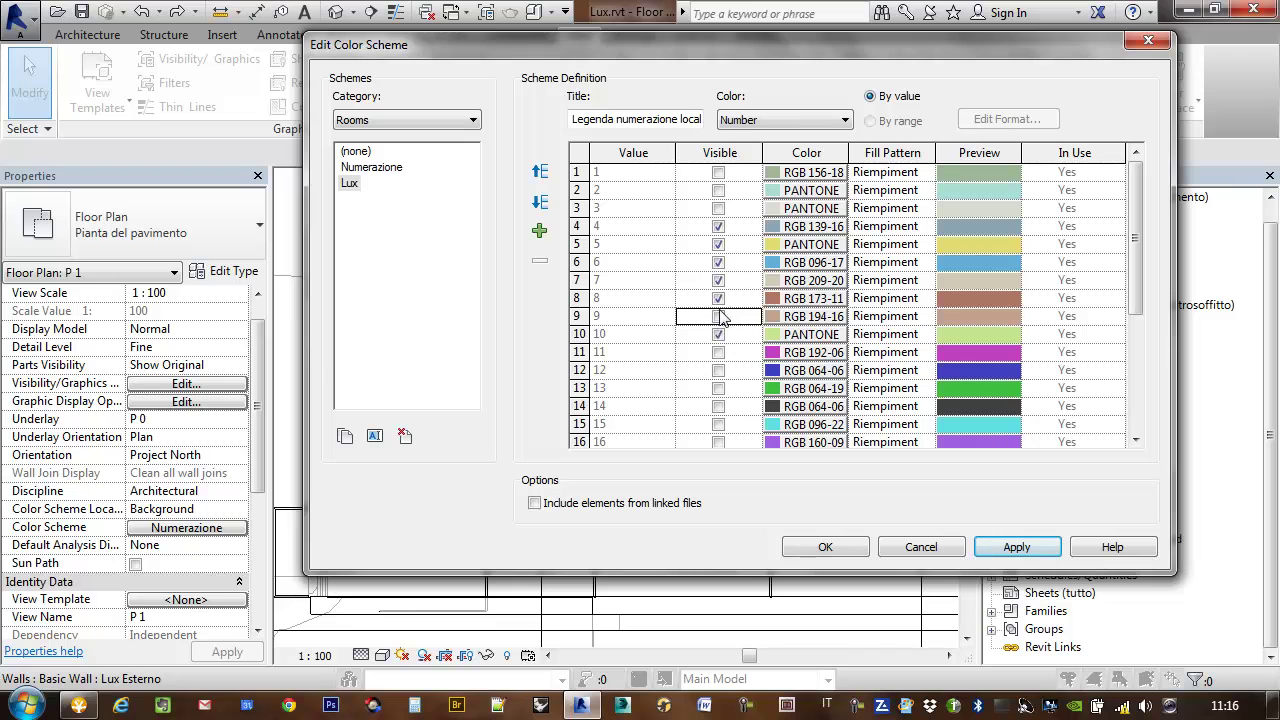
left_click(724, 300)
left_click(718, 280)
left_click(718, 262)
left_click(718, 244)
left_click(718, 226)
left_click(718, 334)
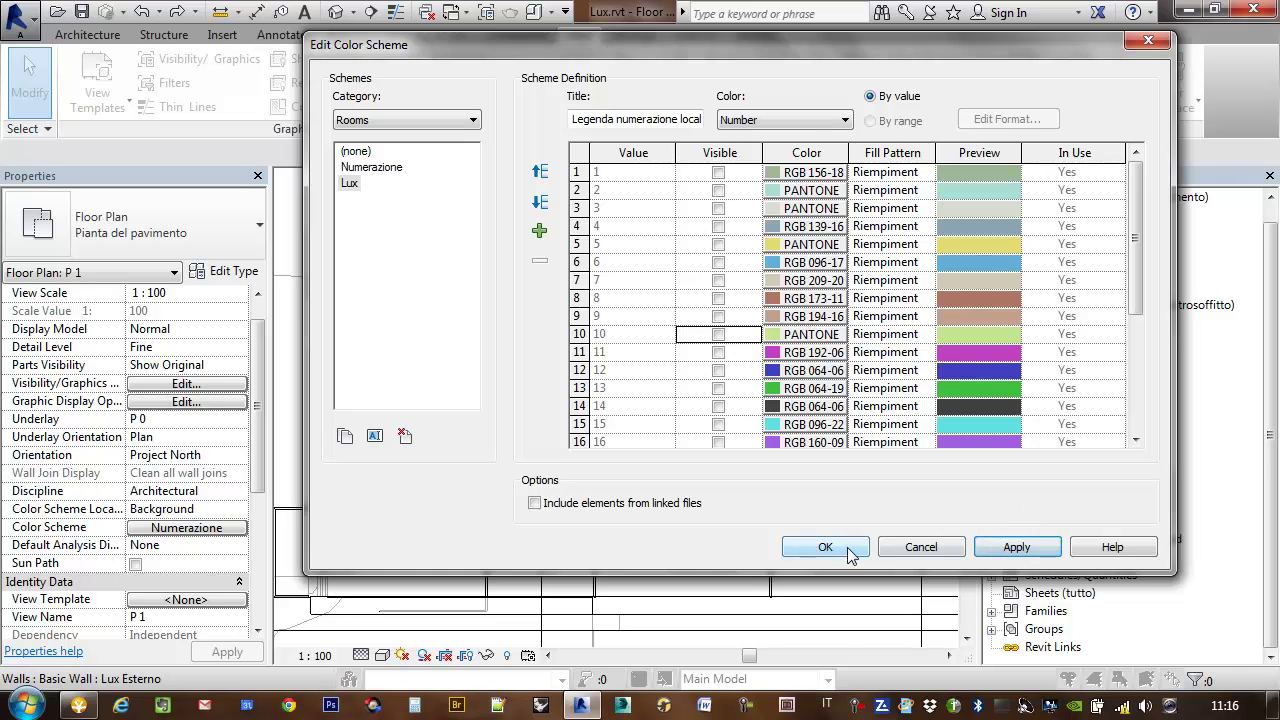
left_click(847, 552)
Zoom in on the Bagno and main bedroom and select the room 6 tag.
mouse_move(700, 400)
middle_mouse_down()
mouse_move(743, 476)
mouse_move(420, 380)
middle_mouse_up()
scroll(830, 378, "up", 5)
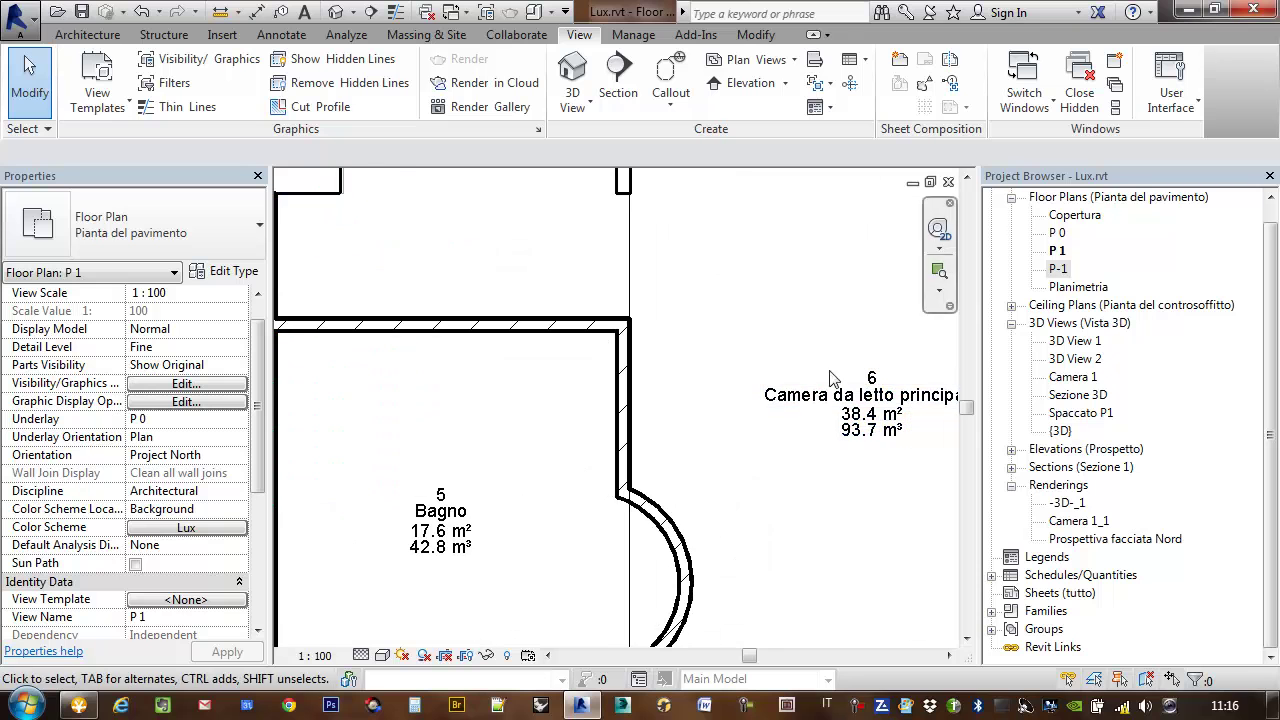
middle_click_drag(858, 632, 831, 609)
scroll(843, 511, "down", 3)
middle_click_drag(695, 474, 655, 470)
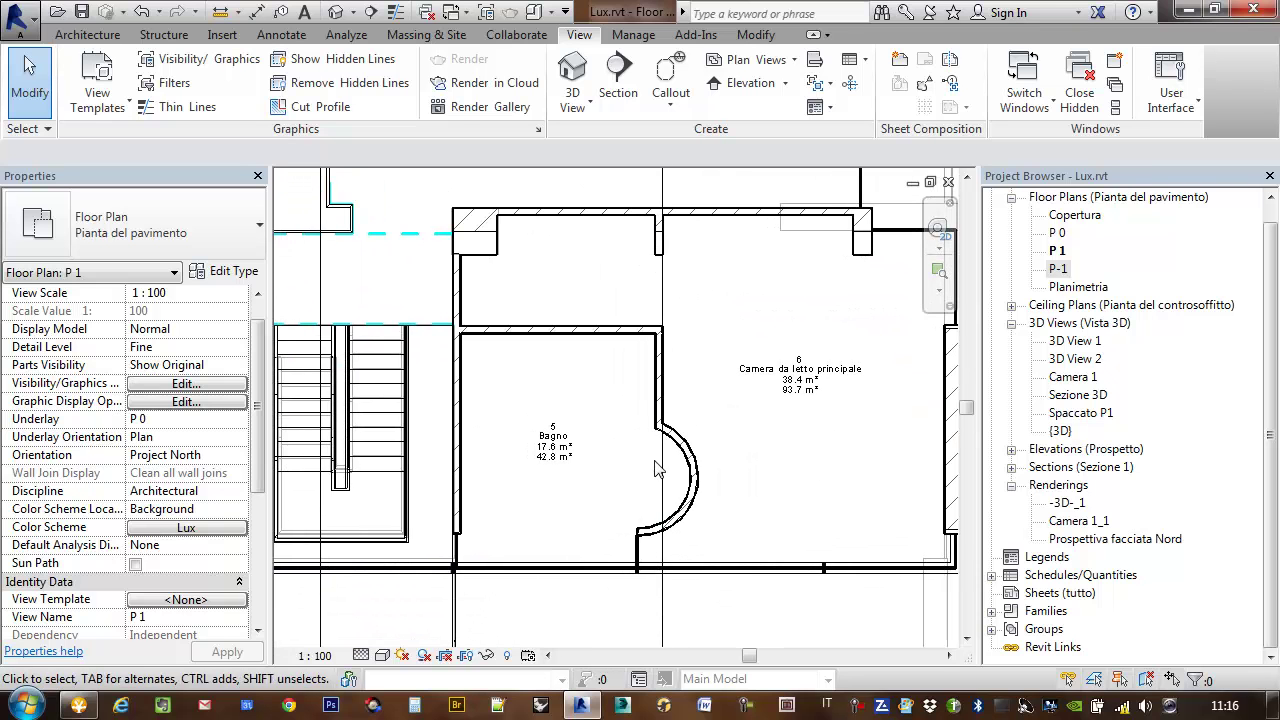
left_click(800, 370)
scroll(818, 382, "up", 3)
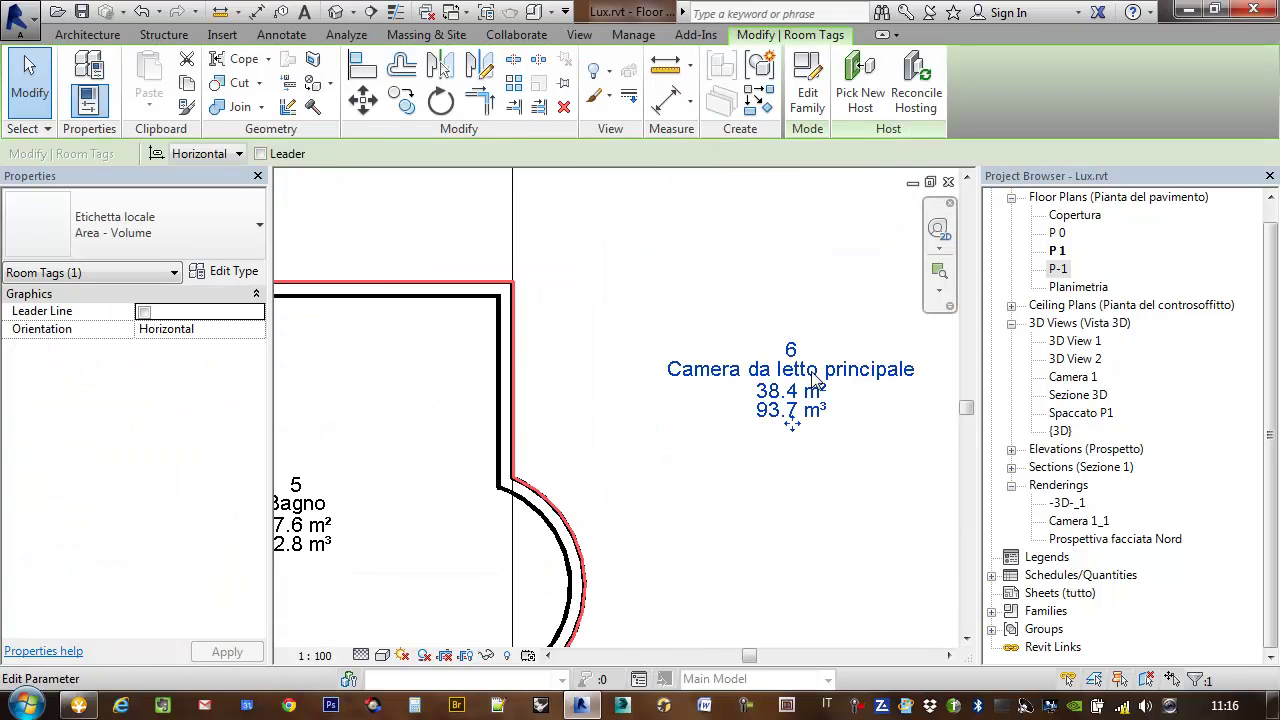
scroll(786, 414, "down", 3)
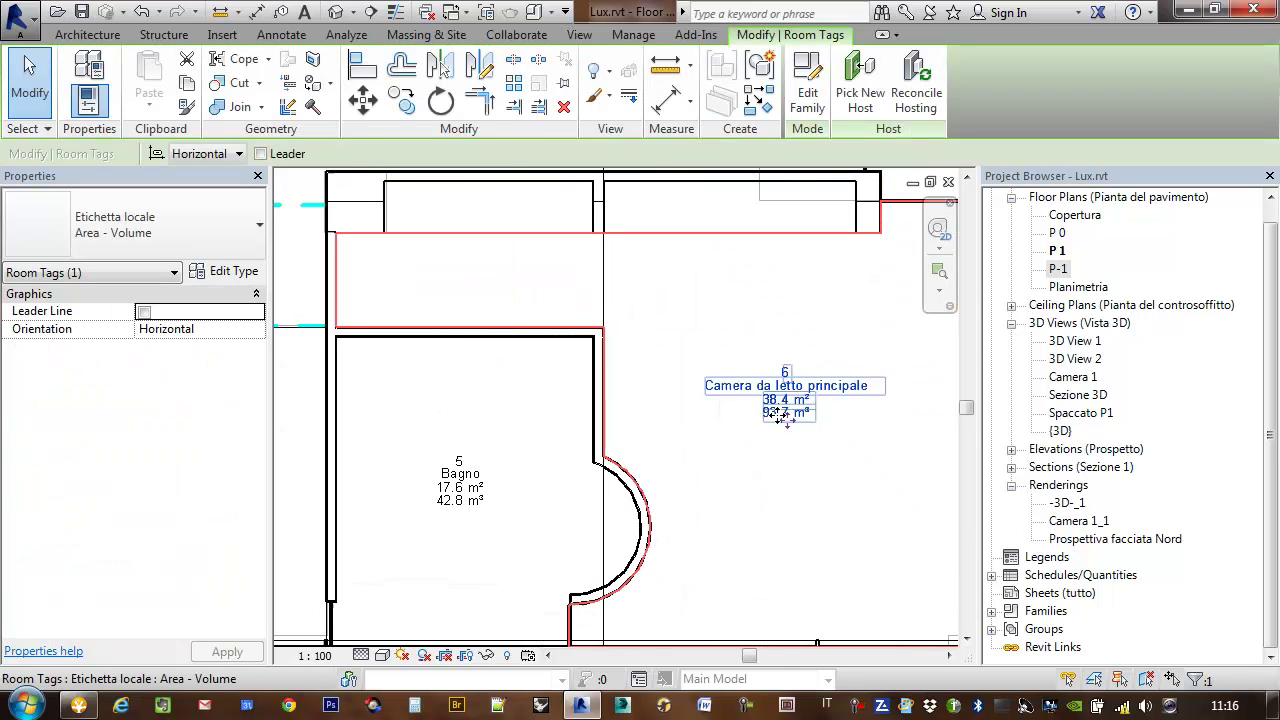
mouse_move(771, 443)
middle_mouse_down()
mouse_move(600, 437)
mouse_move(655, 421)
middle_mouse_up()
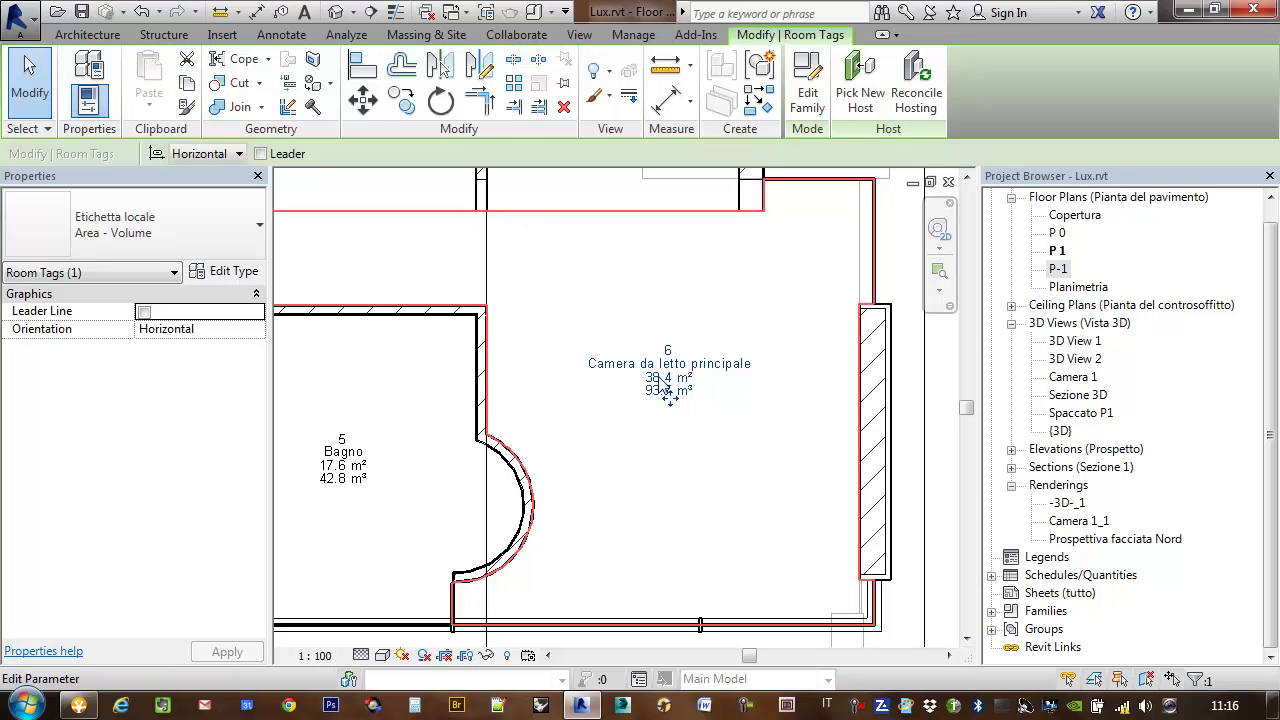
Move the room 6 tag higher in the bedroom, then zoom out to the whole floor.
left_click_drag(675, 398, 688, 316)
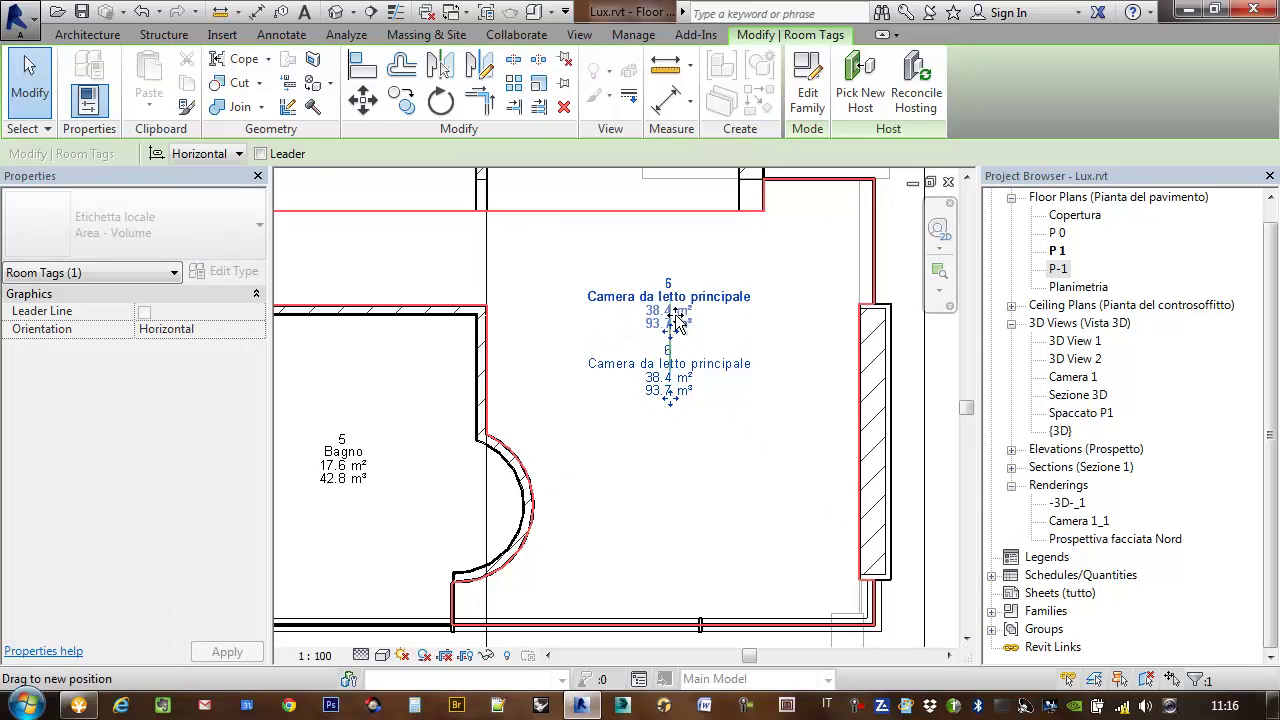
scroll(770, 430, "down", 2)
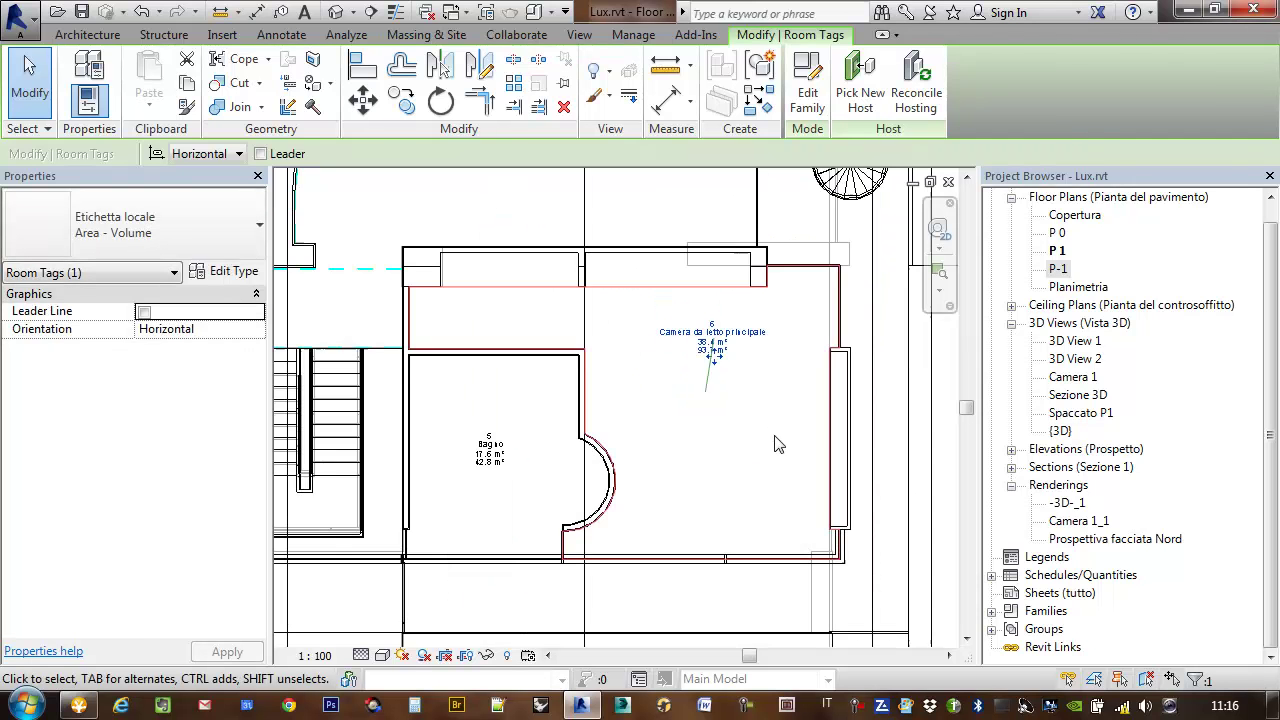
left_click(777, 443)
middle_click_drag(620, 412, 380, 415)
scroll(400, 420, "down", 2)
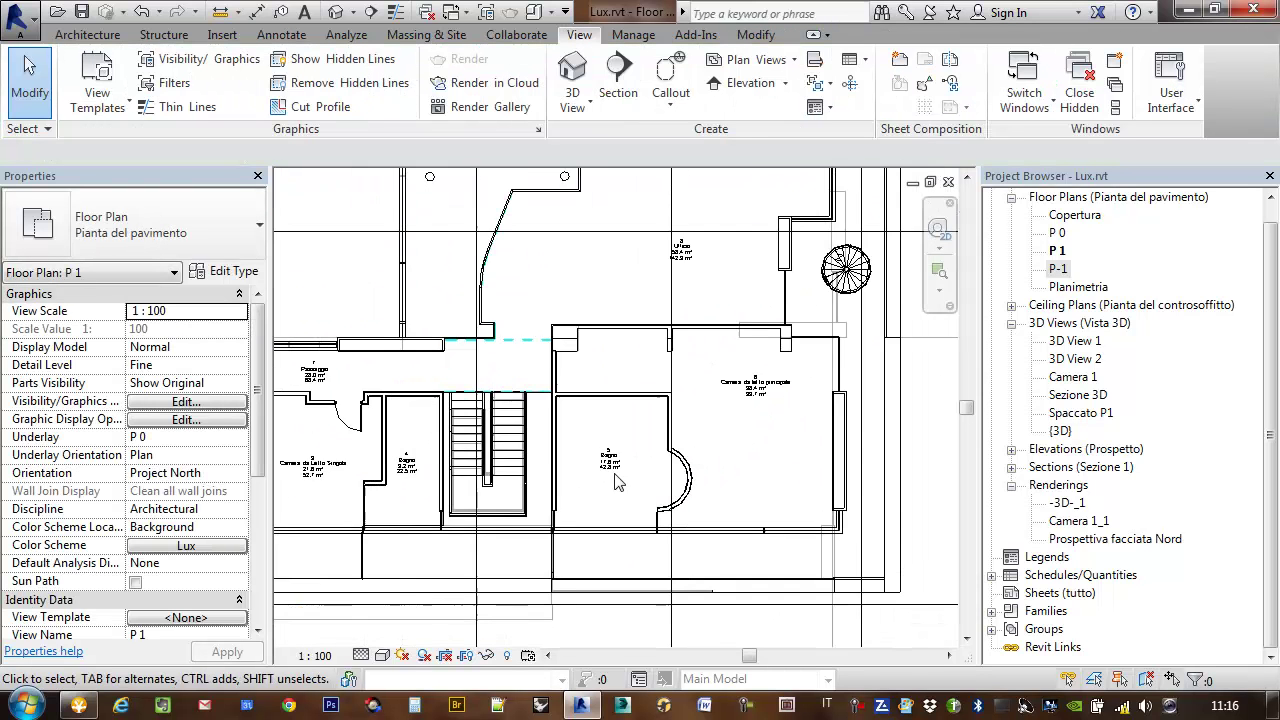
middle_click_drag(620, 330, 716, 455)
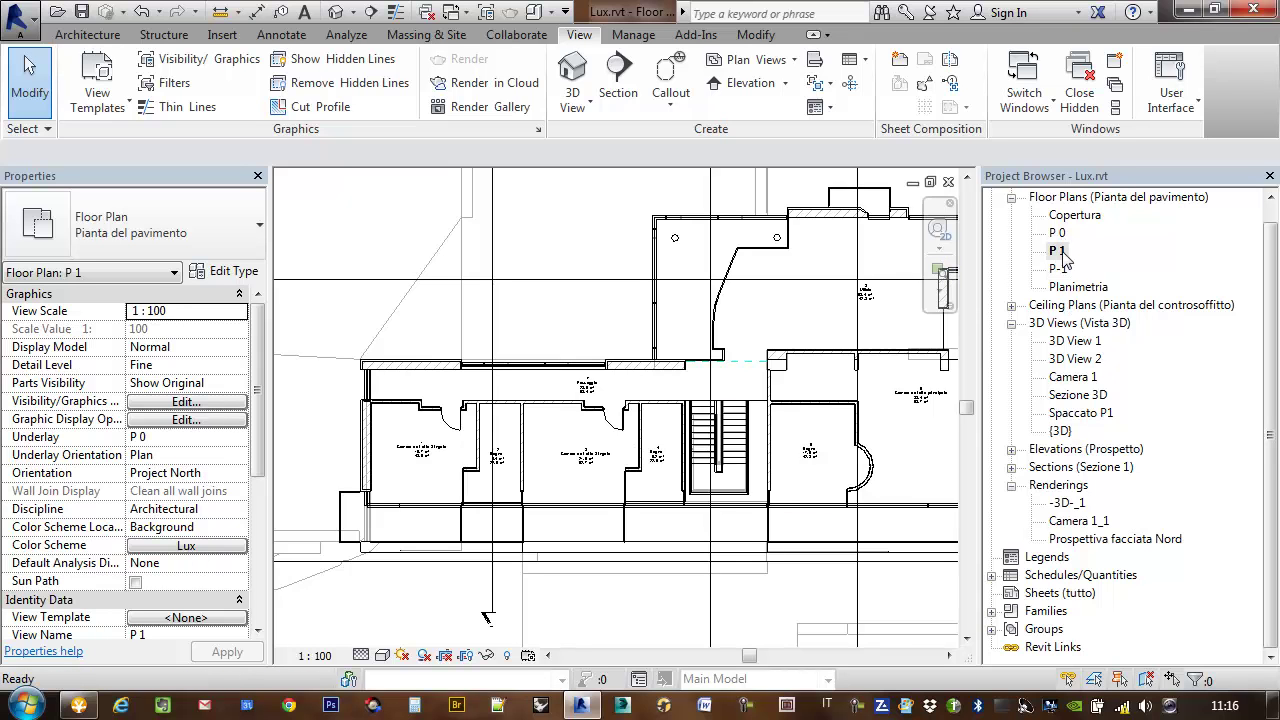
Switch to the P-1 floor plan and apply and confirm the Lux room colour scheme.
double_click(1058, 269)
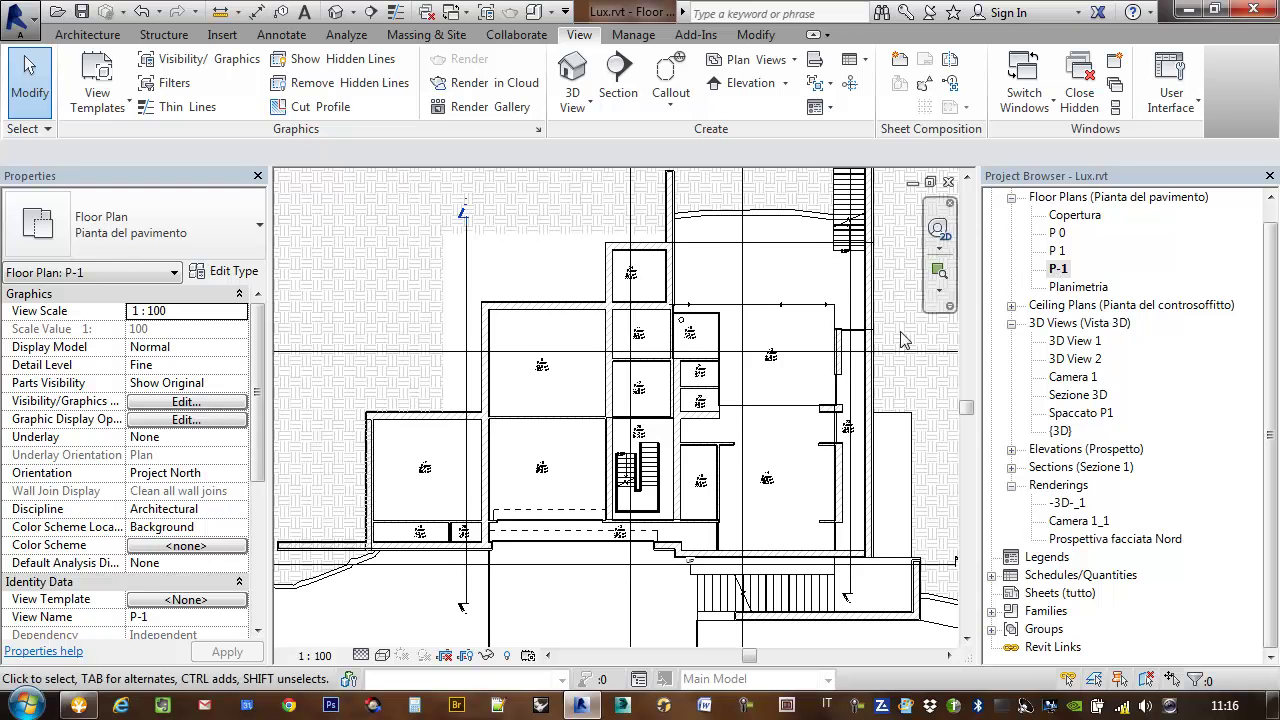
left_click(178, 545)
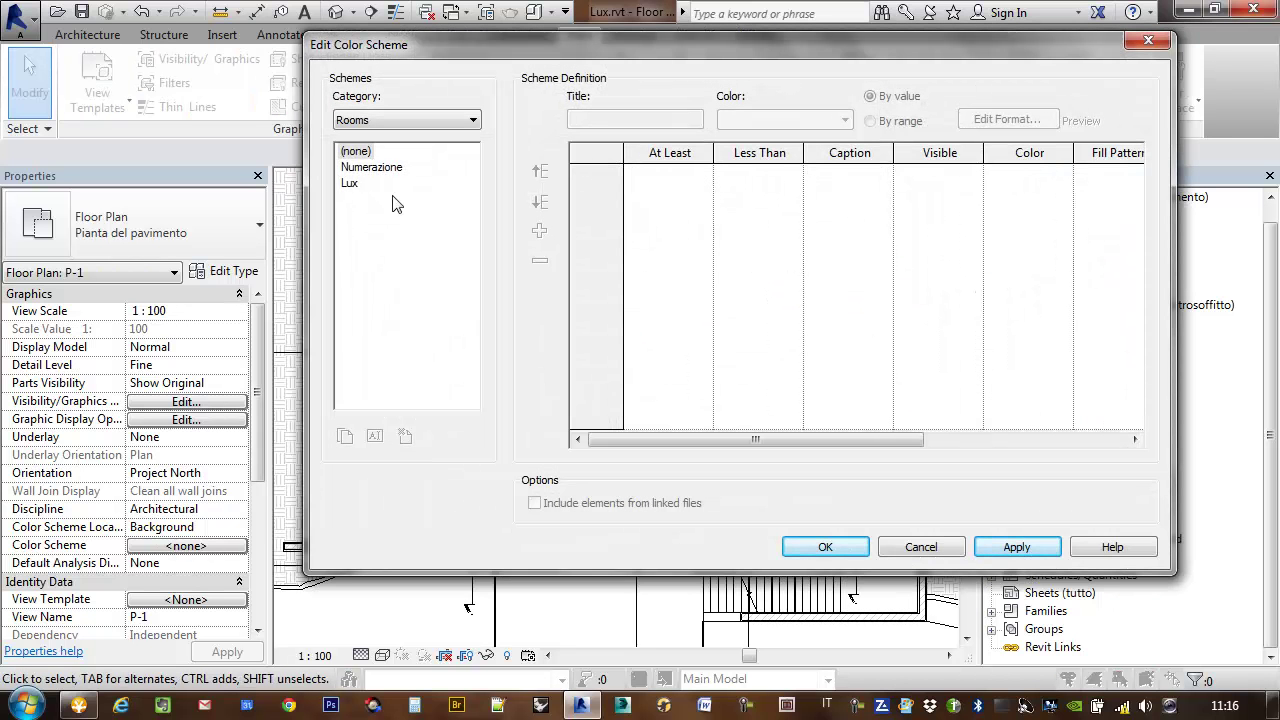
left_click(352, 186)
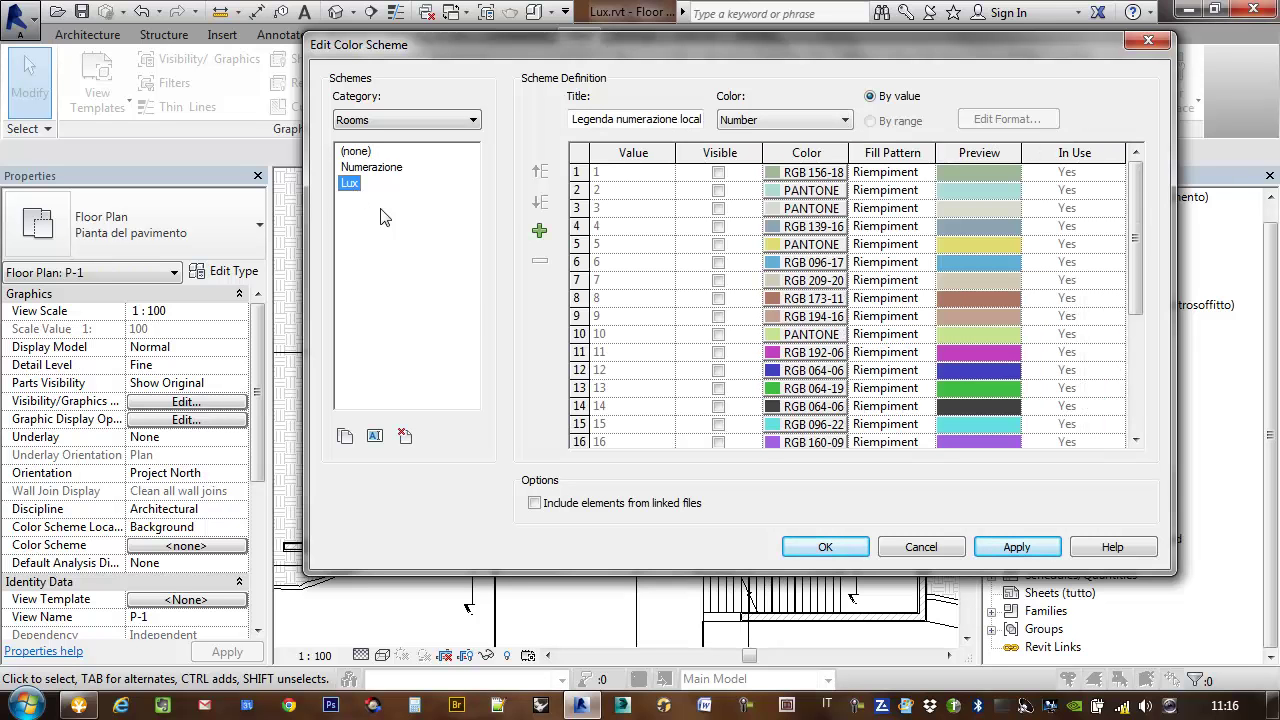
left_click(1016, 547)
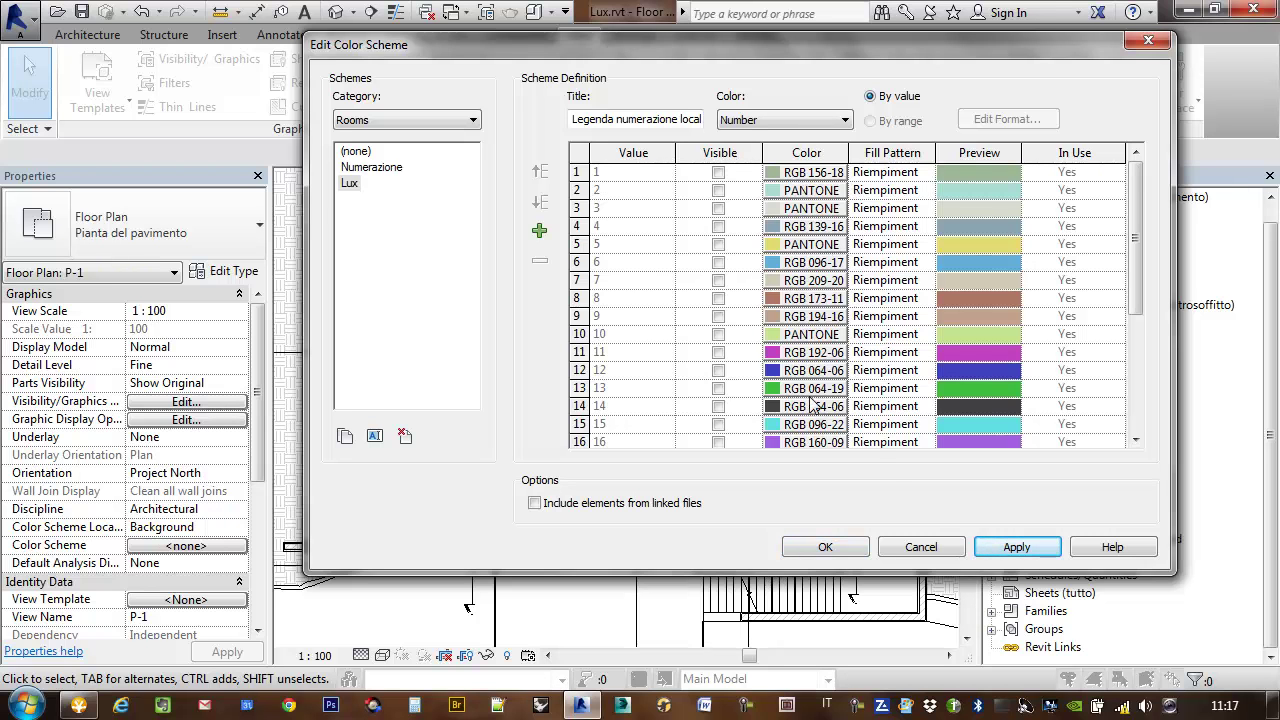
left_click(843, 552)
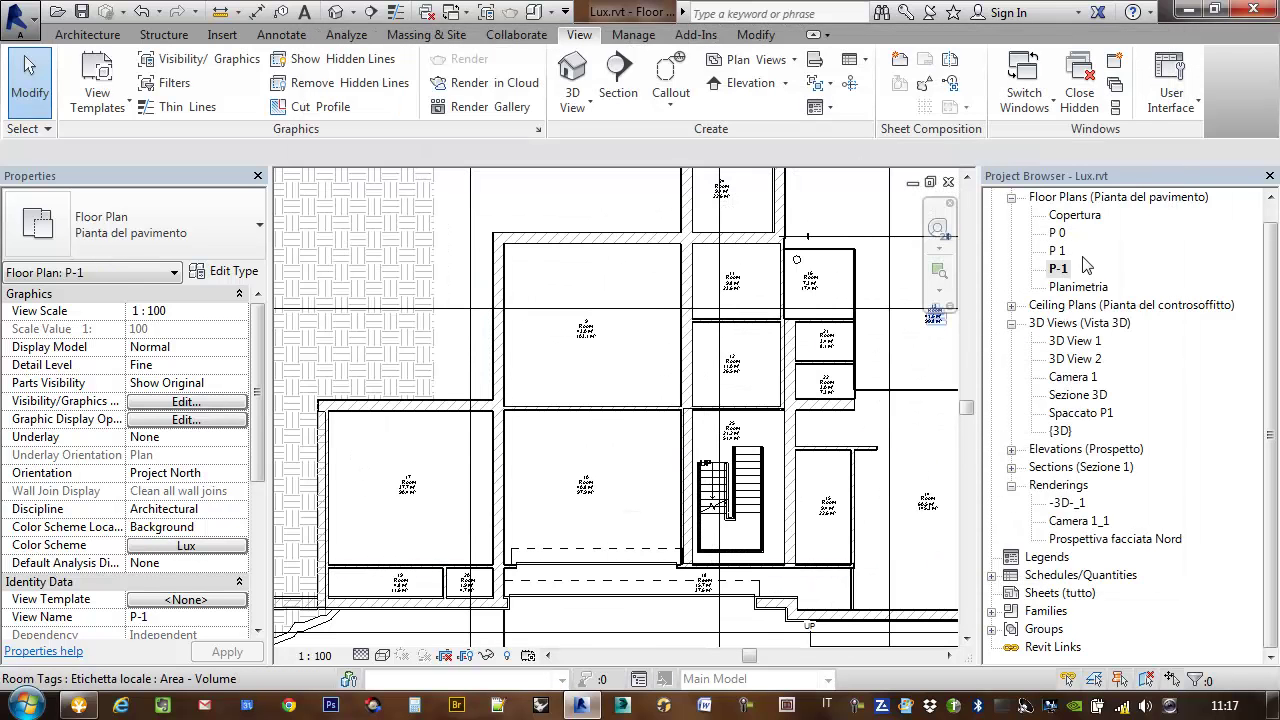
Switch between the P 0 and P 1 plans, ending on P 0 shifted slightly left.
double_click(1057, 236)
double_click(1057, 251)
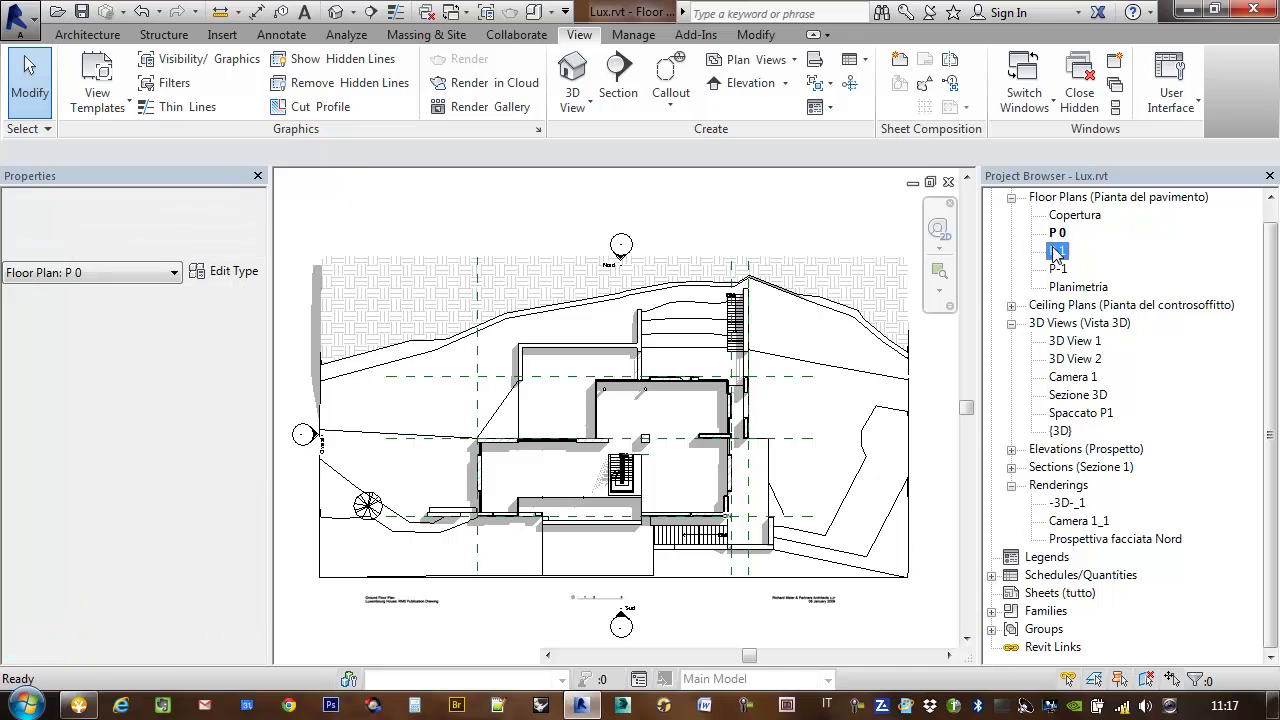
double_click(1057, 233)
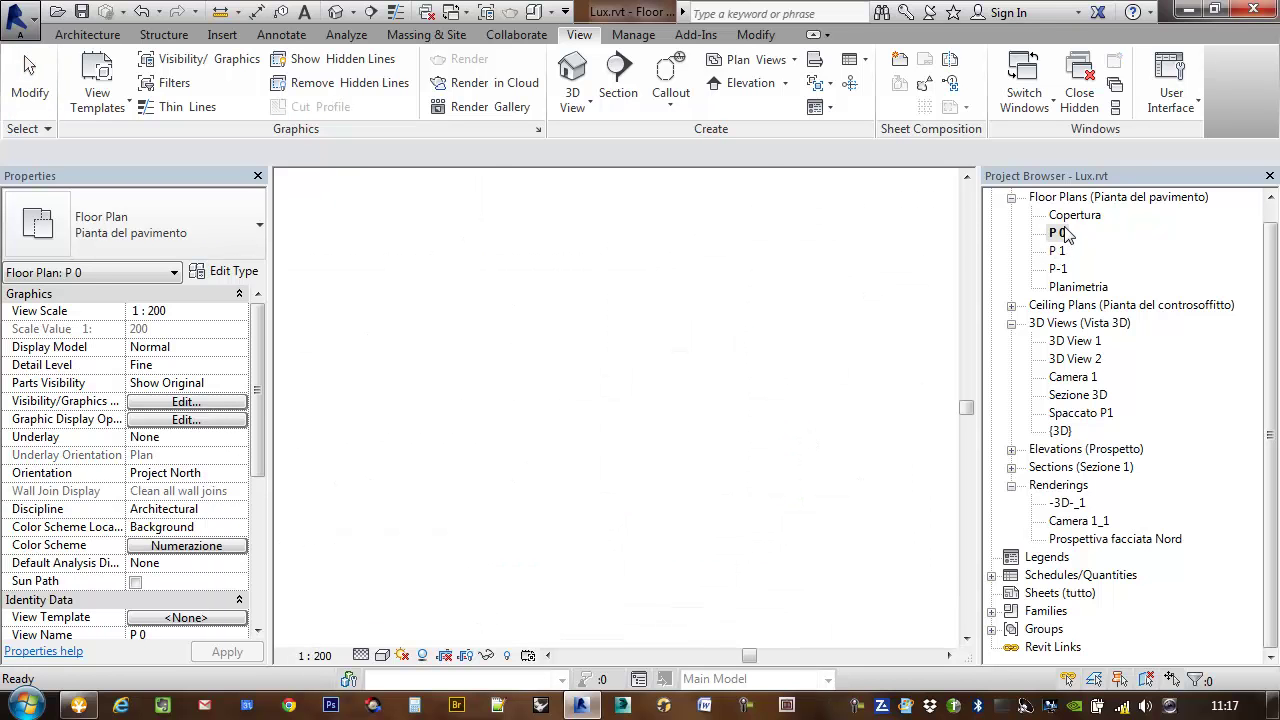
middle_click_drag(813, 375, 800, 375)
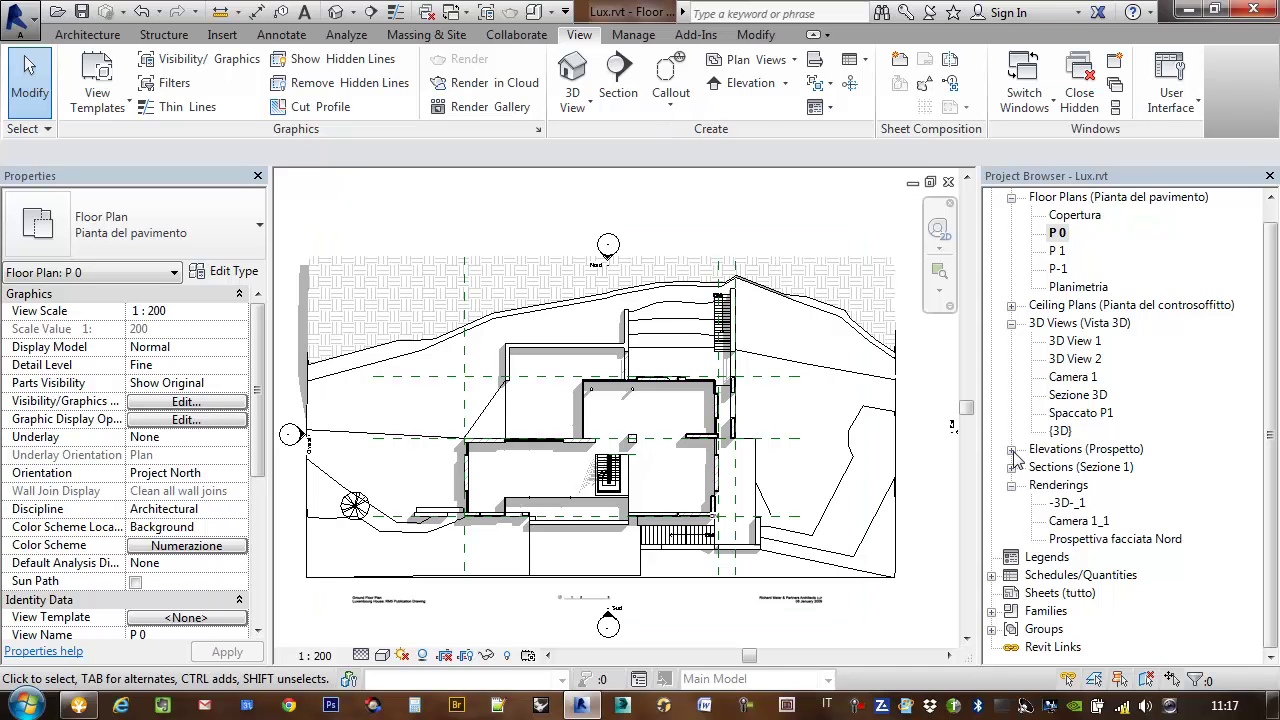
middle_click_drag(729, 409, 770, 368)
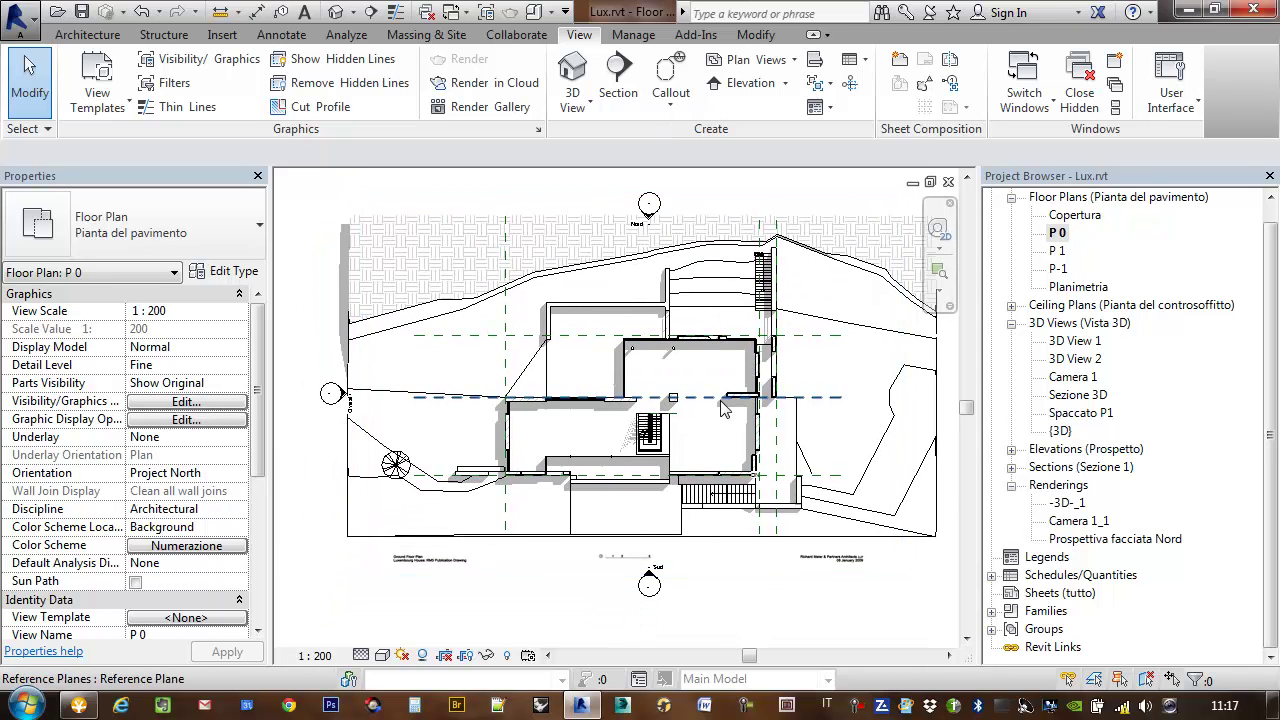
scroll(722, 403, "up", 3)
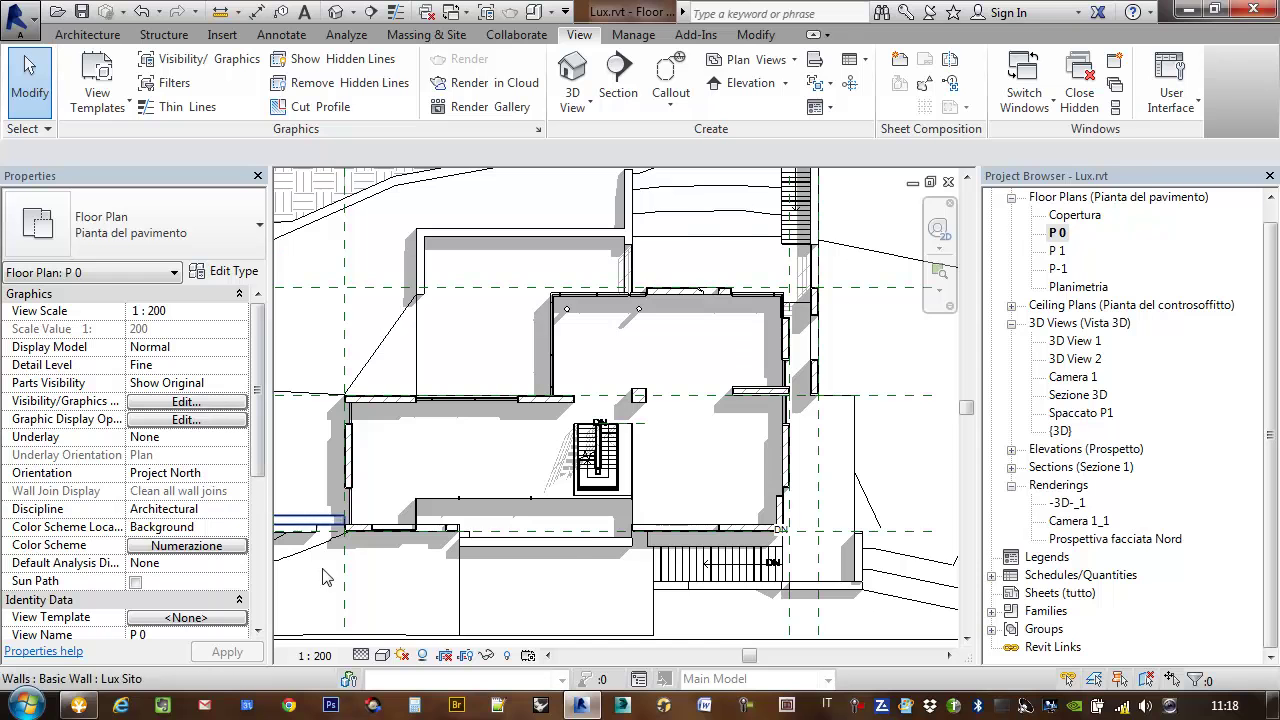
Set the P 0 plan's visual style to Realistic and dismiss the save reminder.
left_click(381, 658)
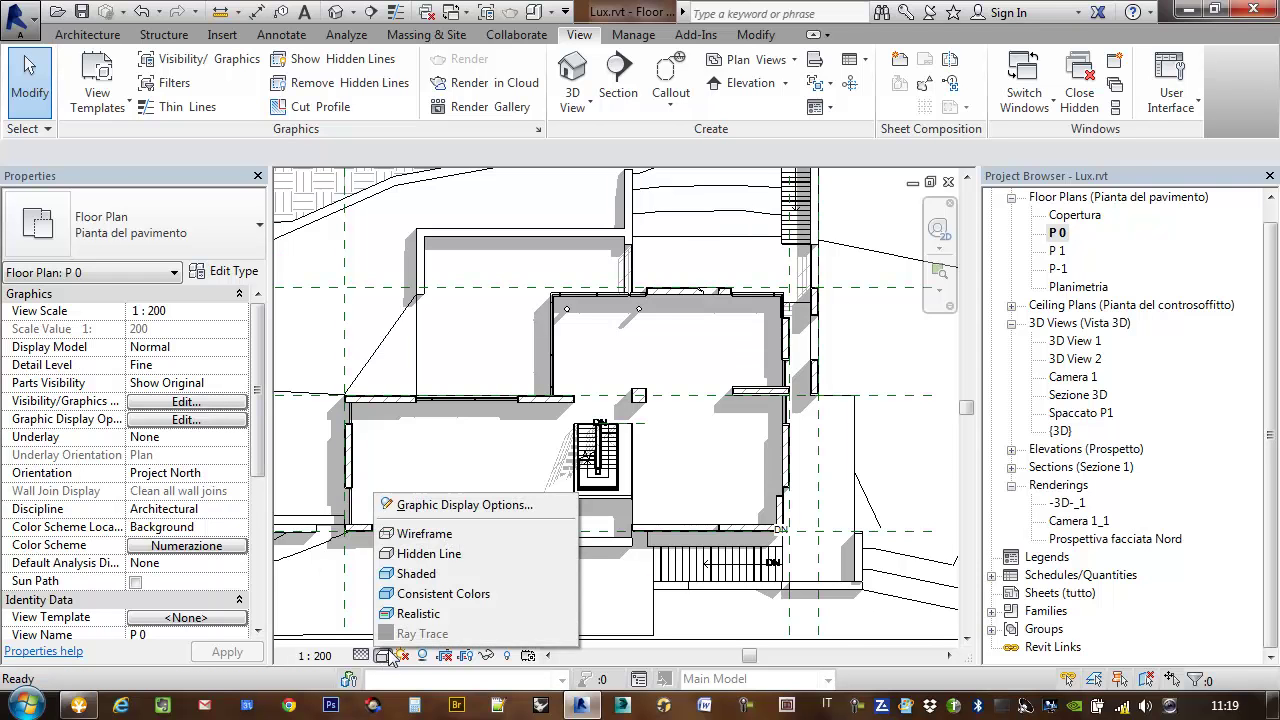
left_click(441, 596)
left_click(594, 312)
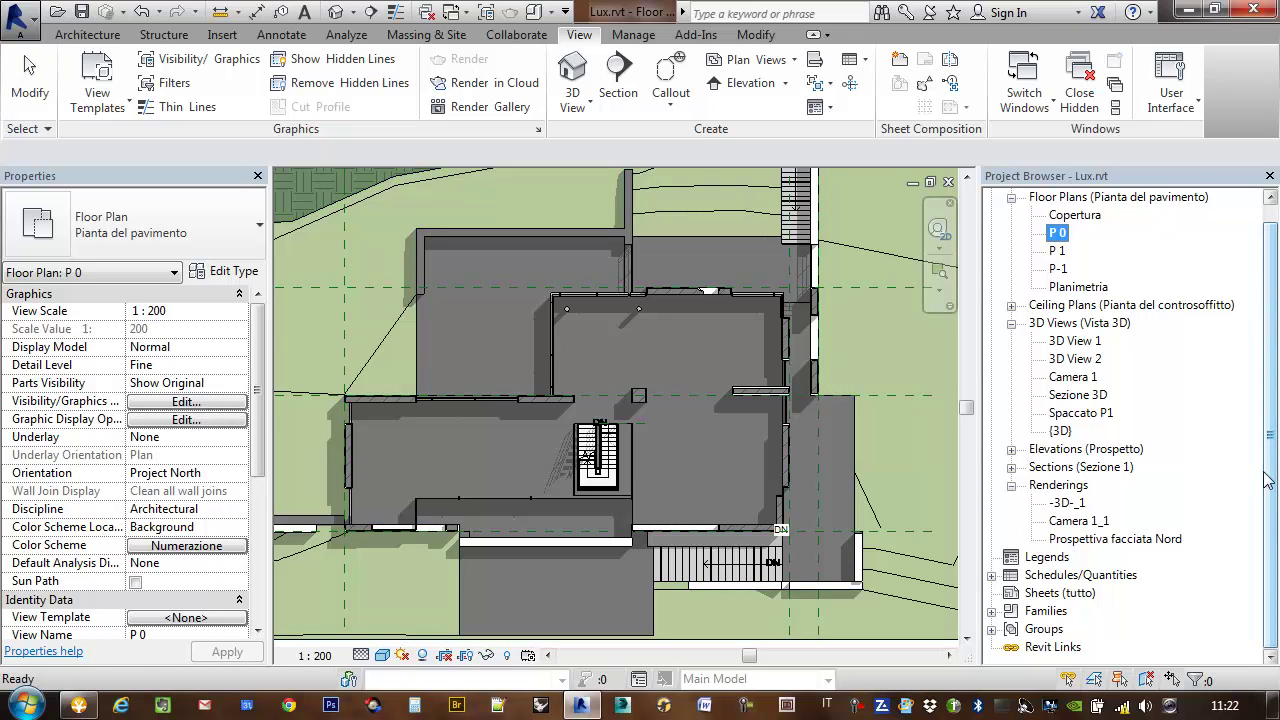
scroll(787, 480, "down", 1)
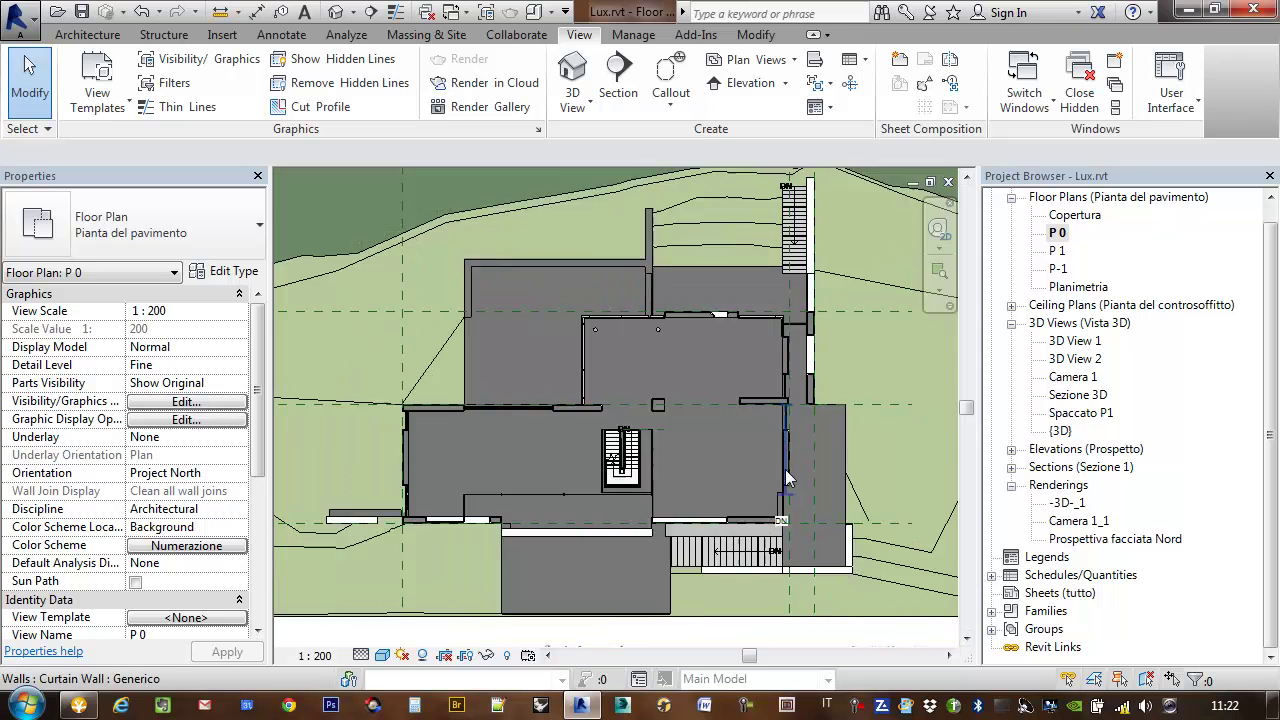
scroll(787, 480, "down", 2)
scroll(787, 480, "up", 1)
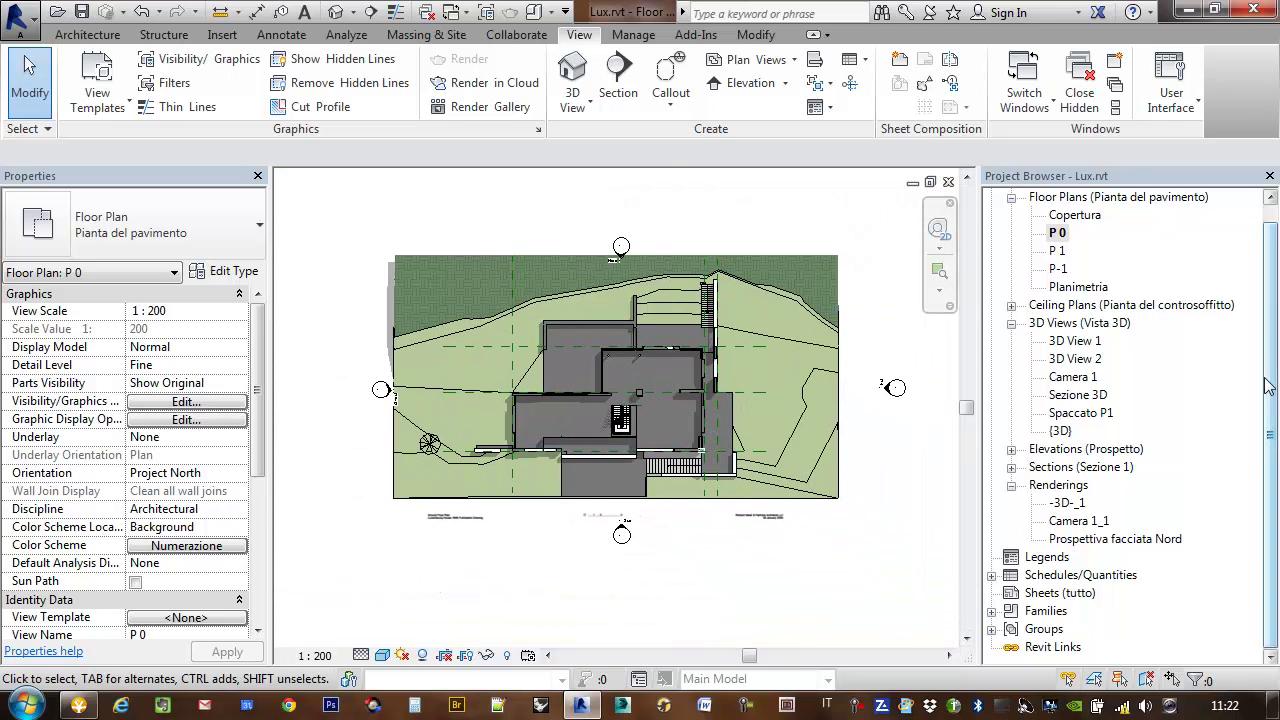
left_click_drag(1272, 386, 1275, 345)
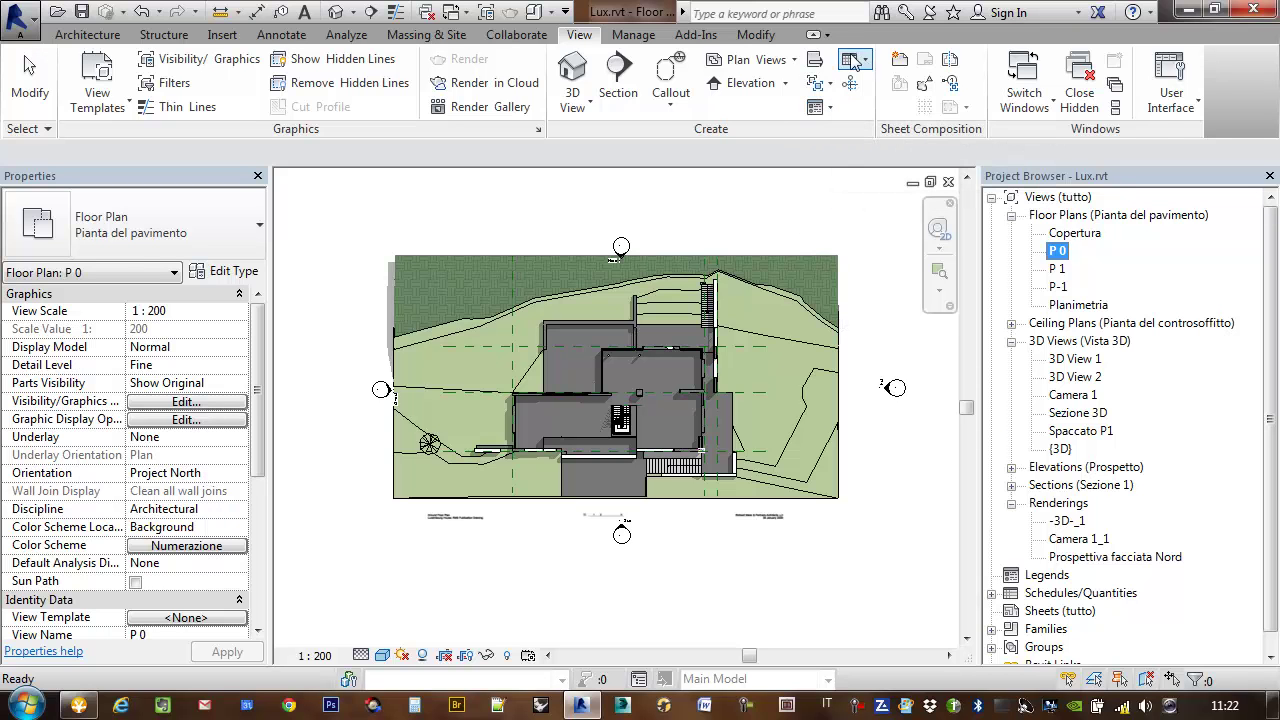
Collapse the 3D Views, Floor Plans, Renderings and Views groups, then bring up Sheets (tutto) actions.
left_click(1045, 614)
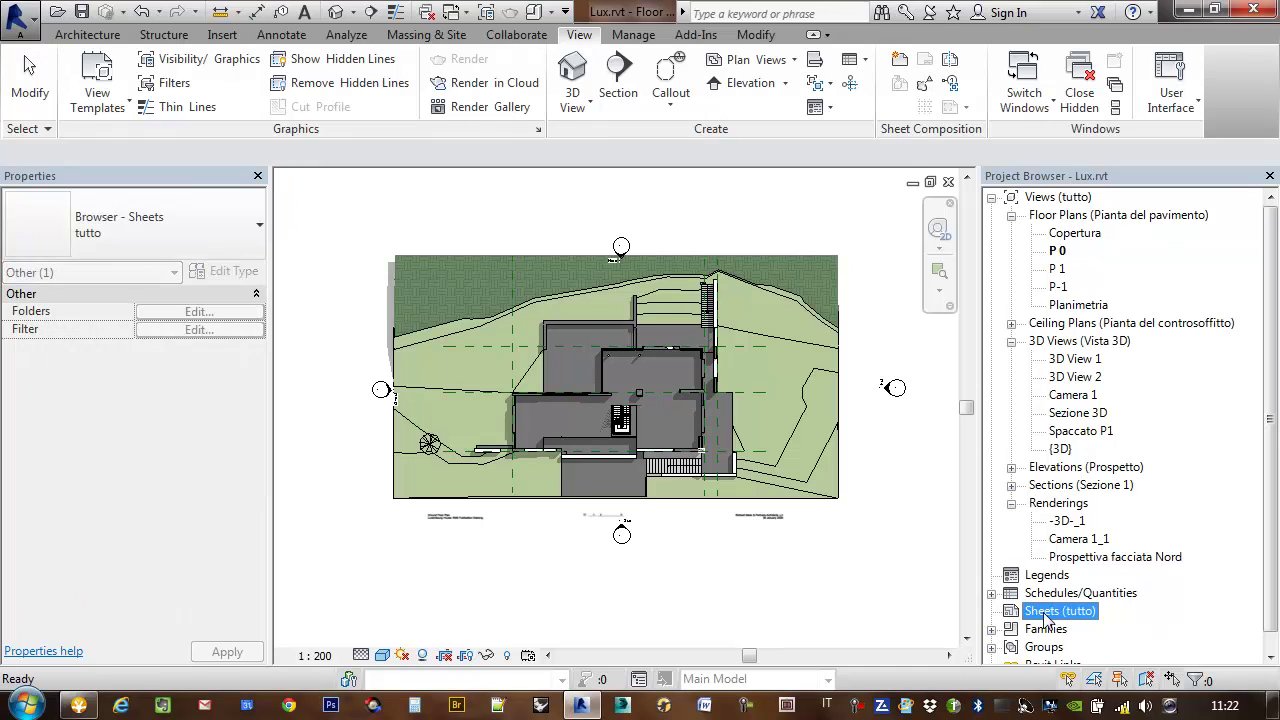
right_click(1046, 617)
key("Escape")
left_click(1012, 342)
left_click(1011, 215)
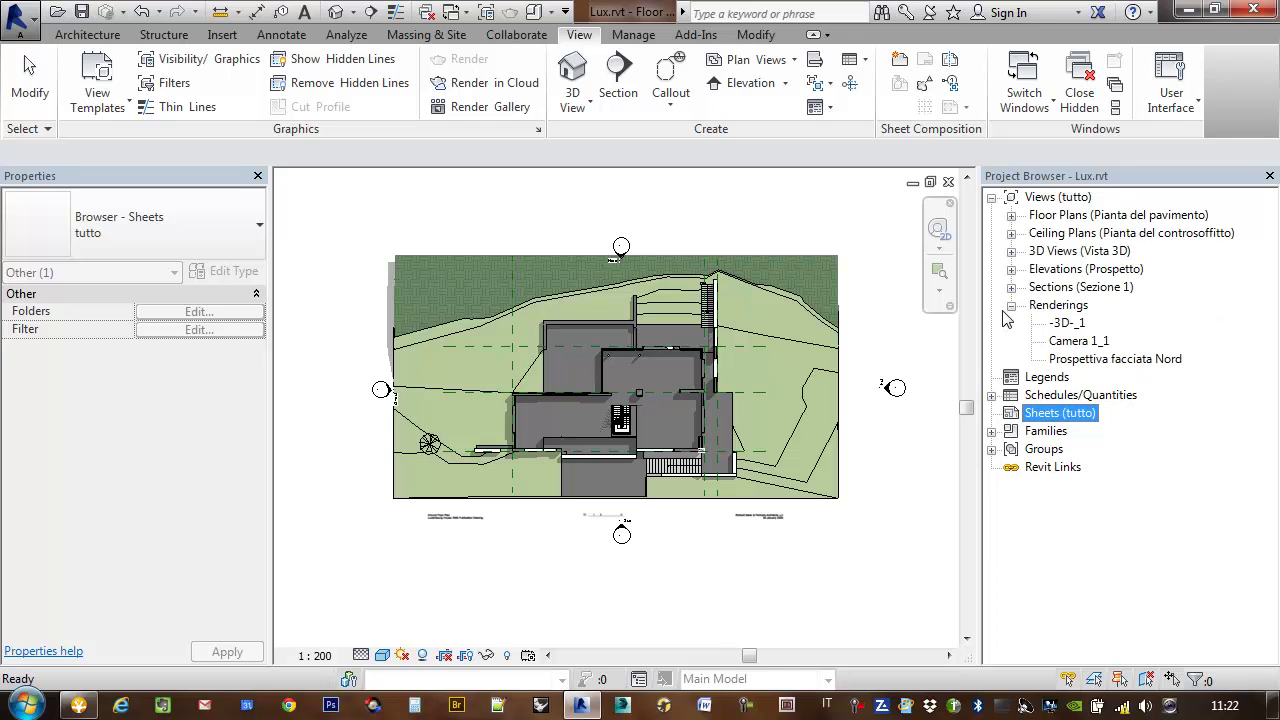
left_click(1011, 305)
left_click(991, 198)
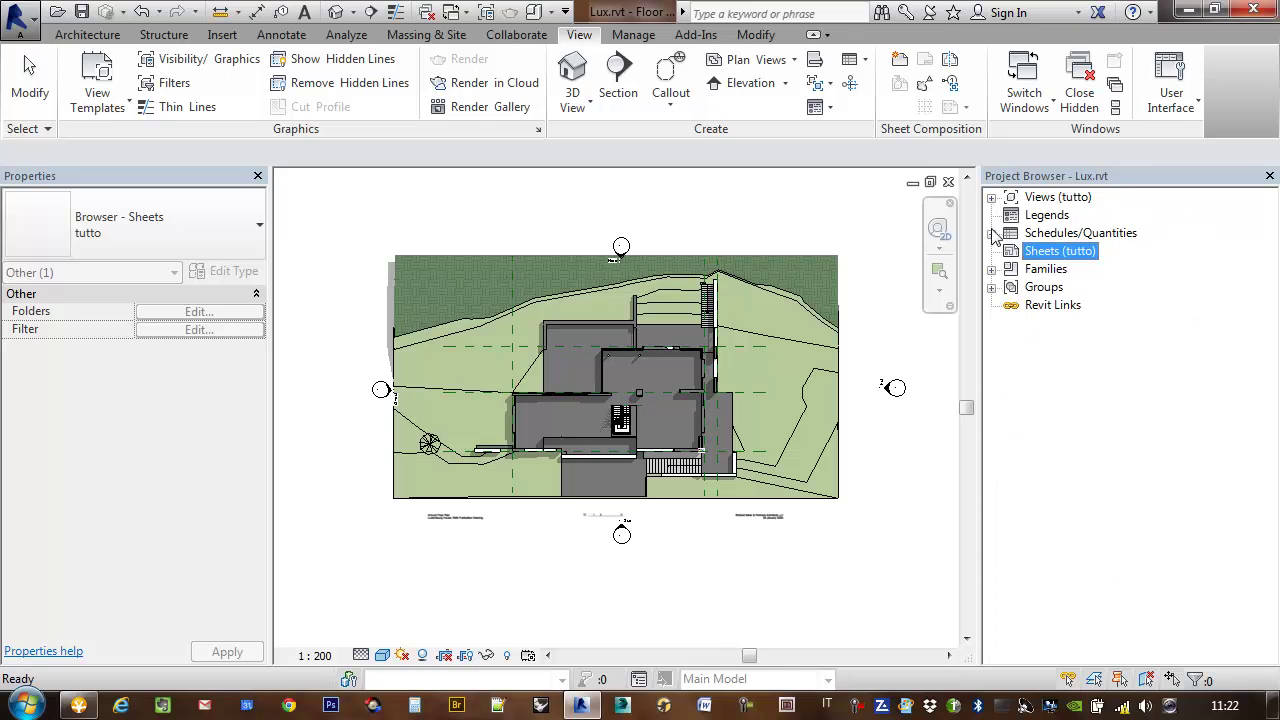
right_click(1034, 258)
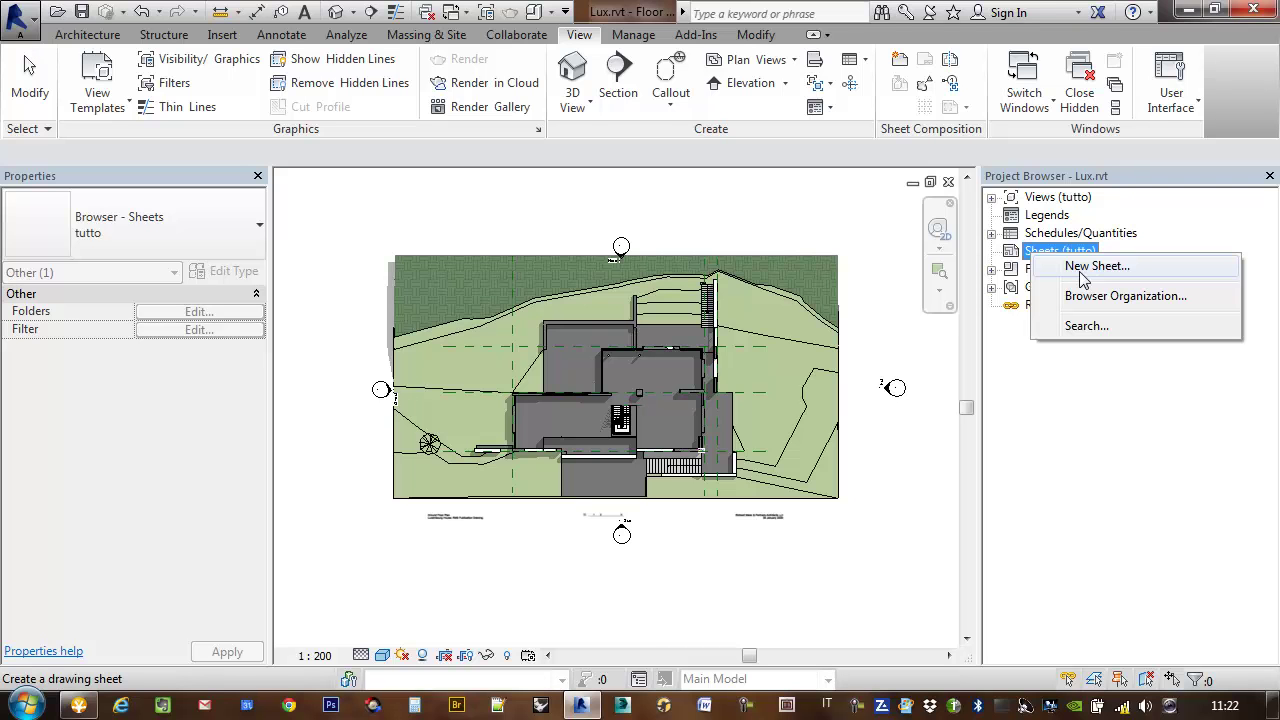
Start a new sheet from the View tab's Sheet command.
left_click(1082, 268)
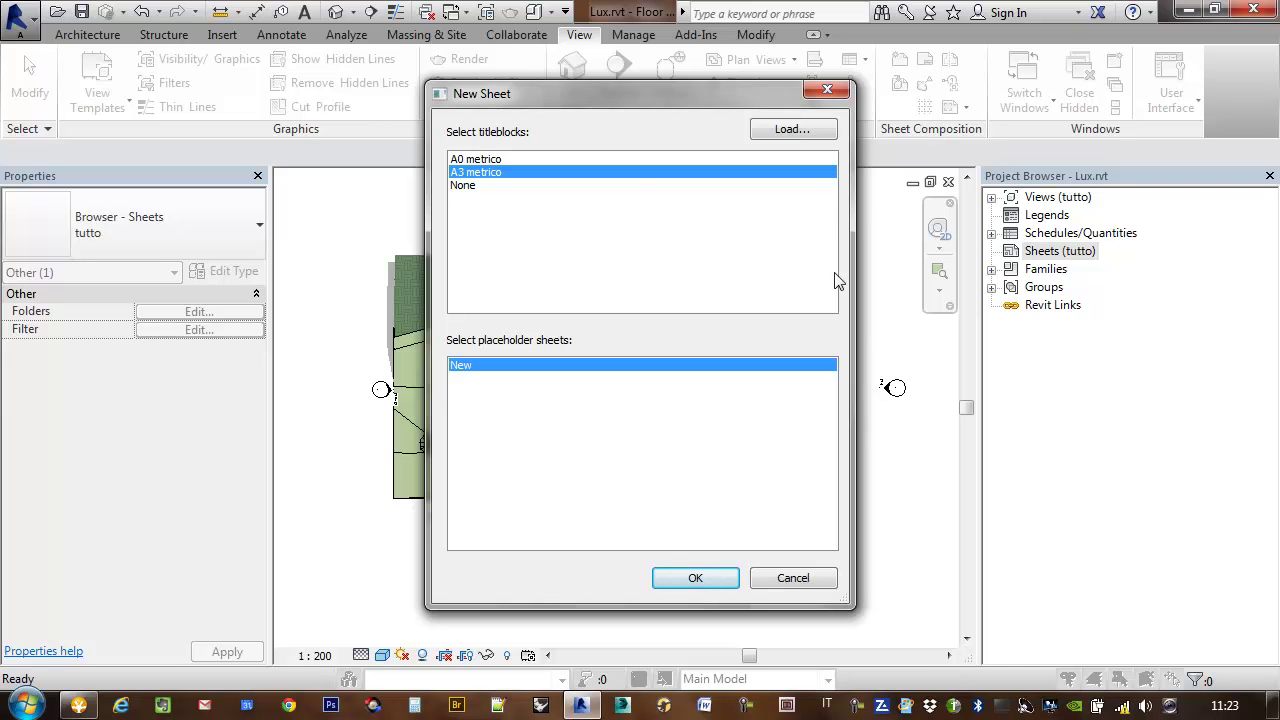
Browse to the Cartigli titleblock folder to load a new titleblock.
left_click(811, 128)
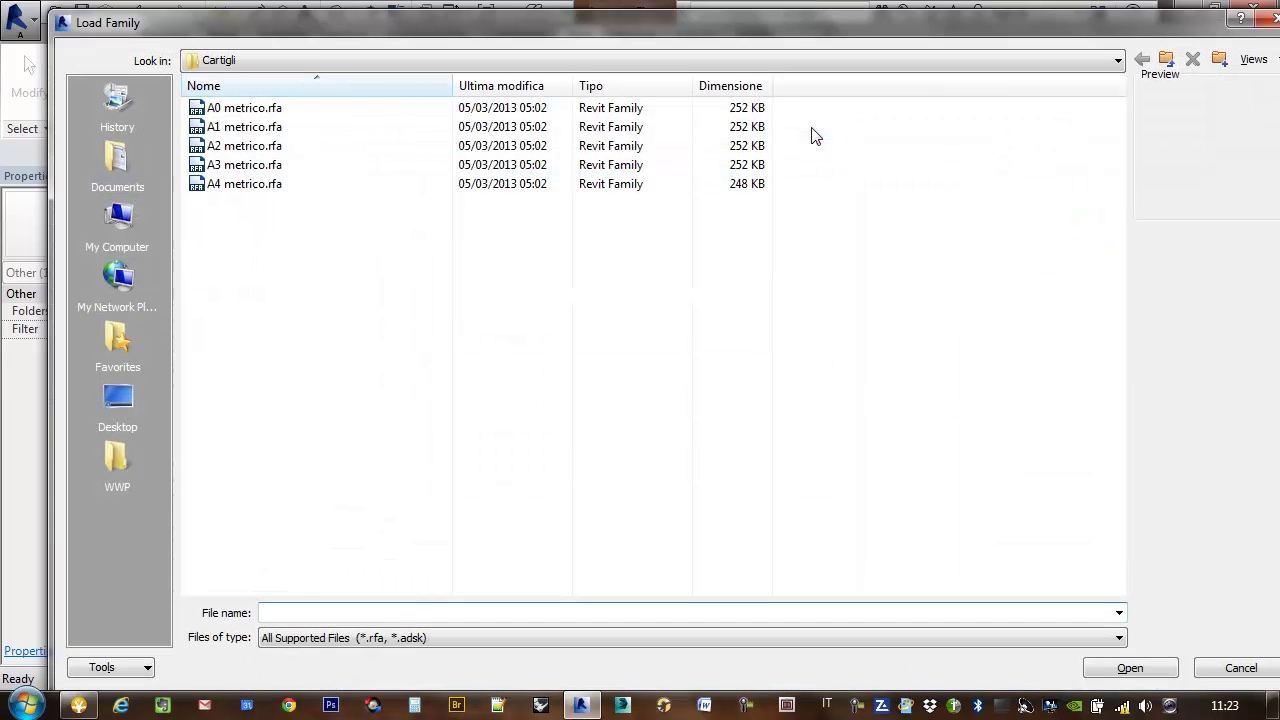
left_click(1164, 62)
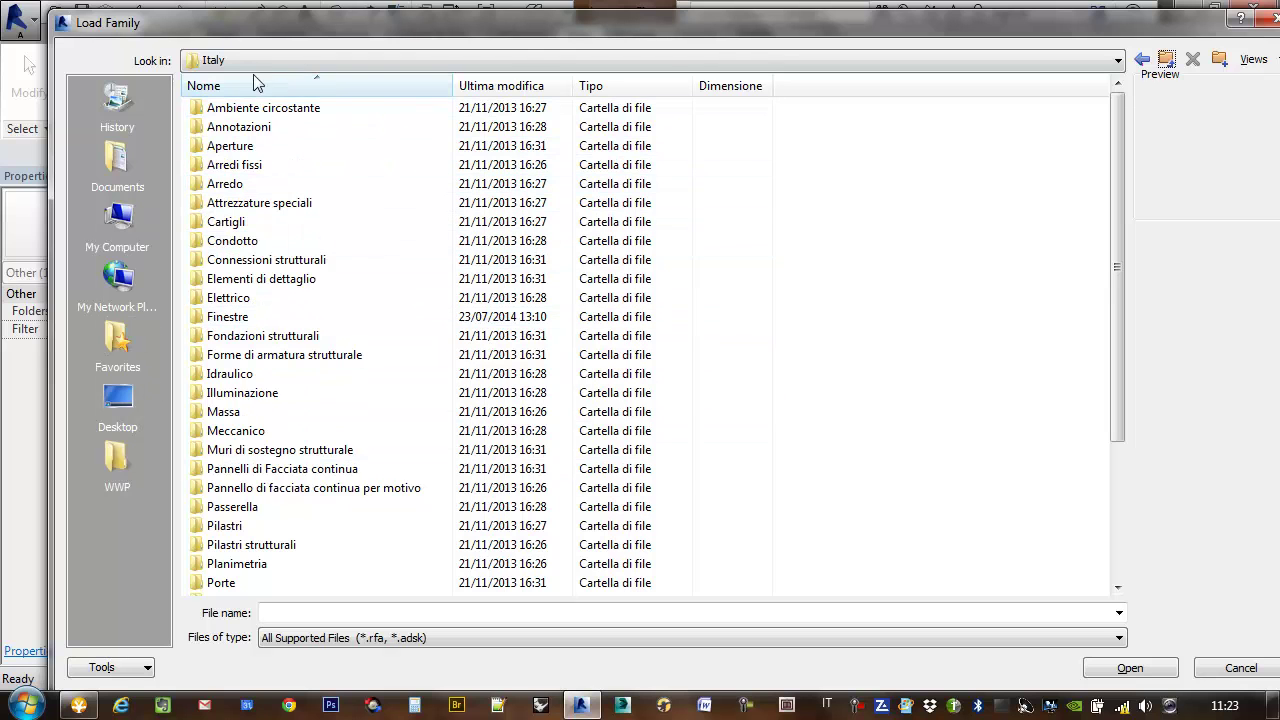
left_click(238, 224)
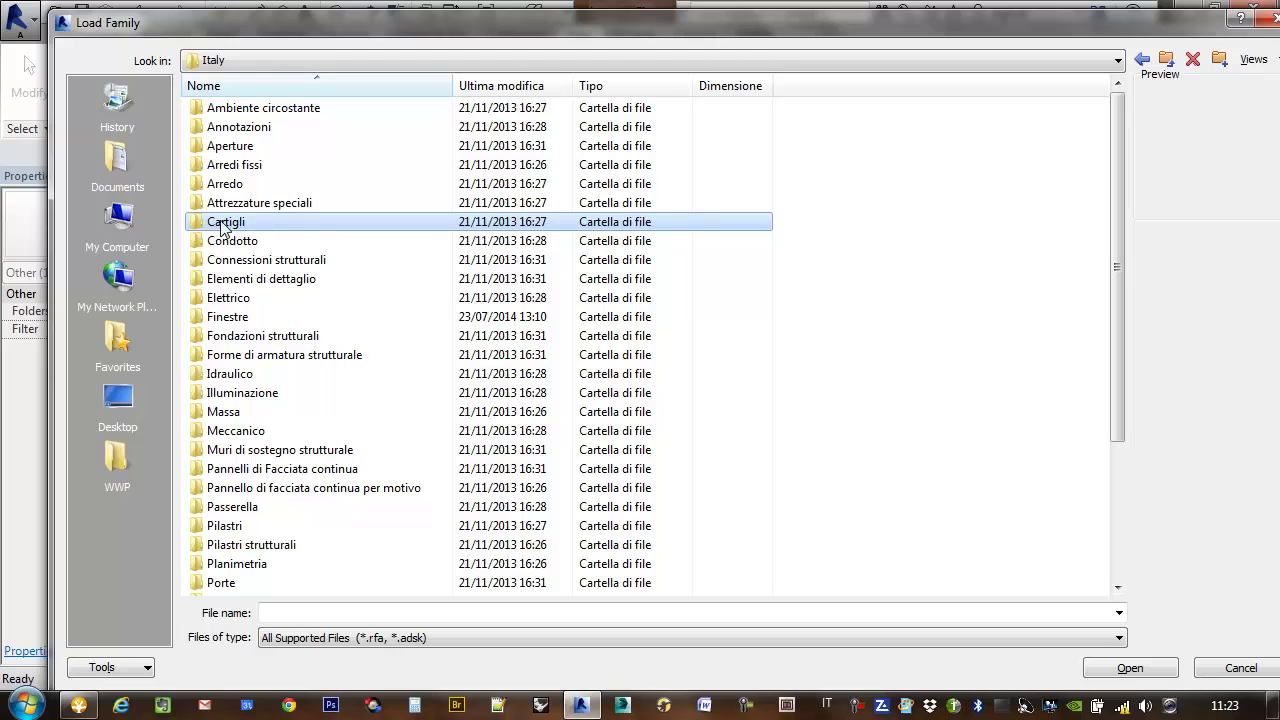
double_click(231, 225)
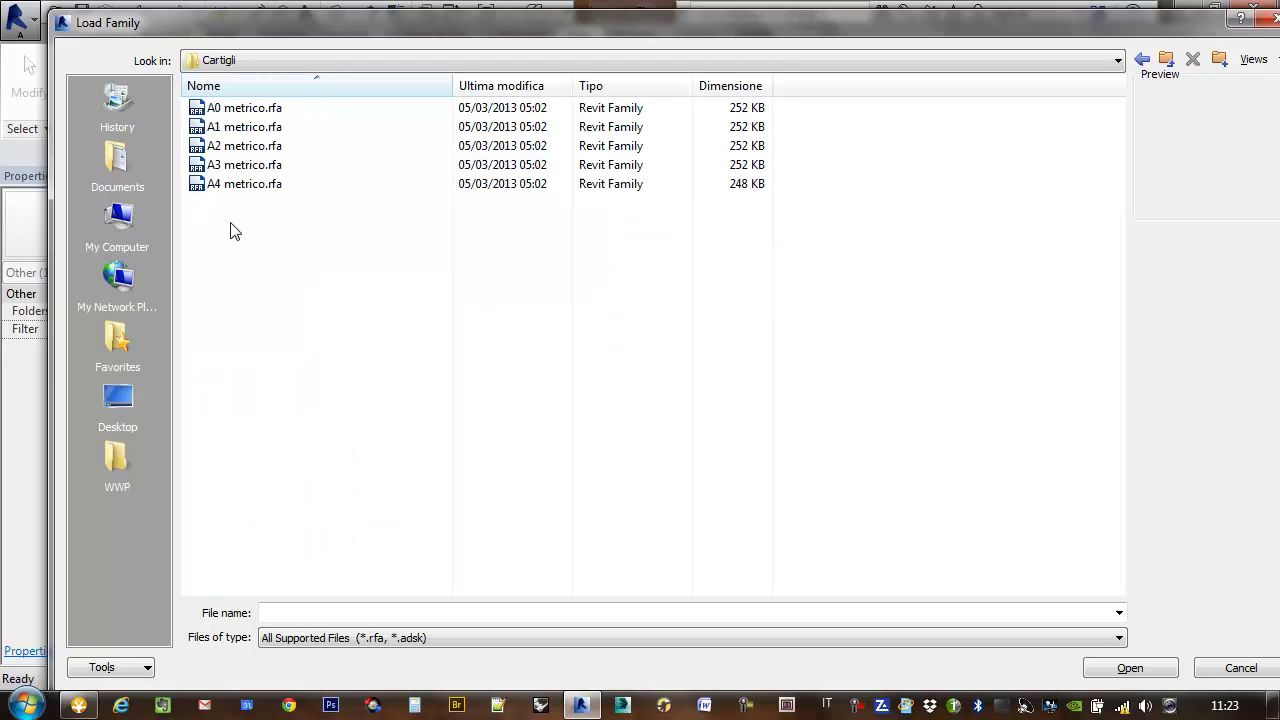
Load the A3 metrico titleblock and create sheet A102 with it.
left_click(318, 102)
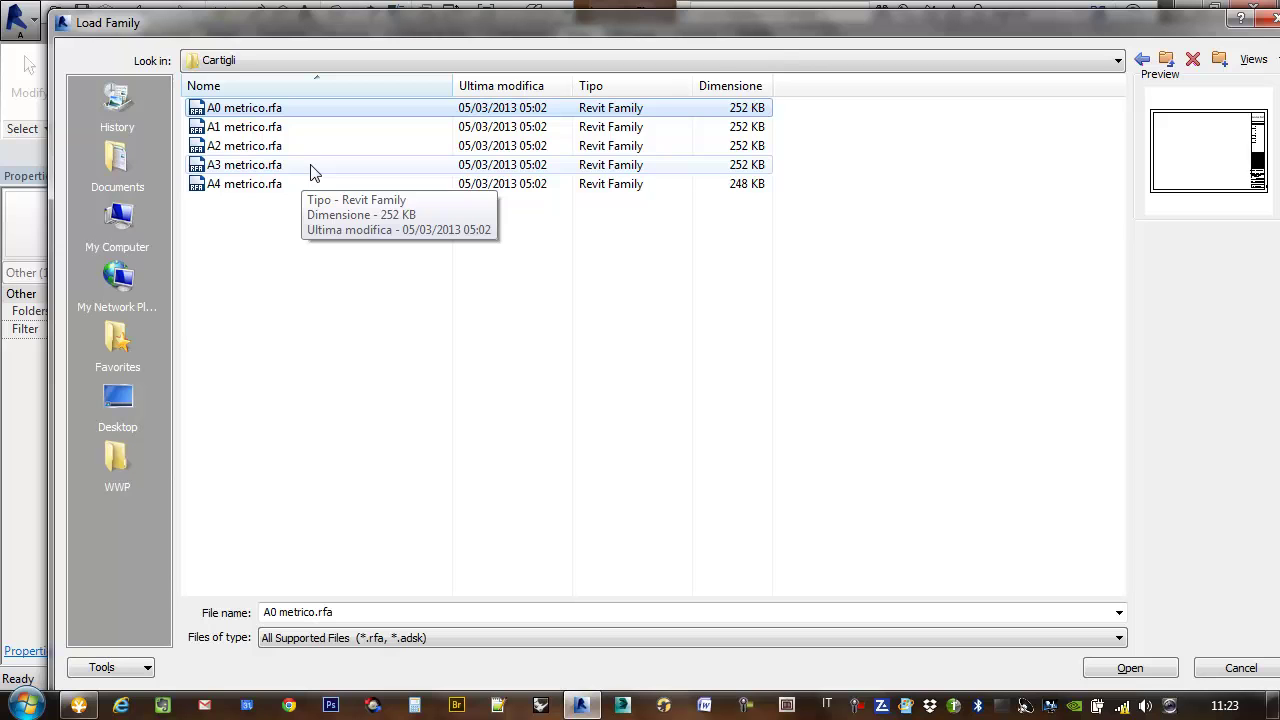
left_click(225, 170)
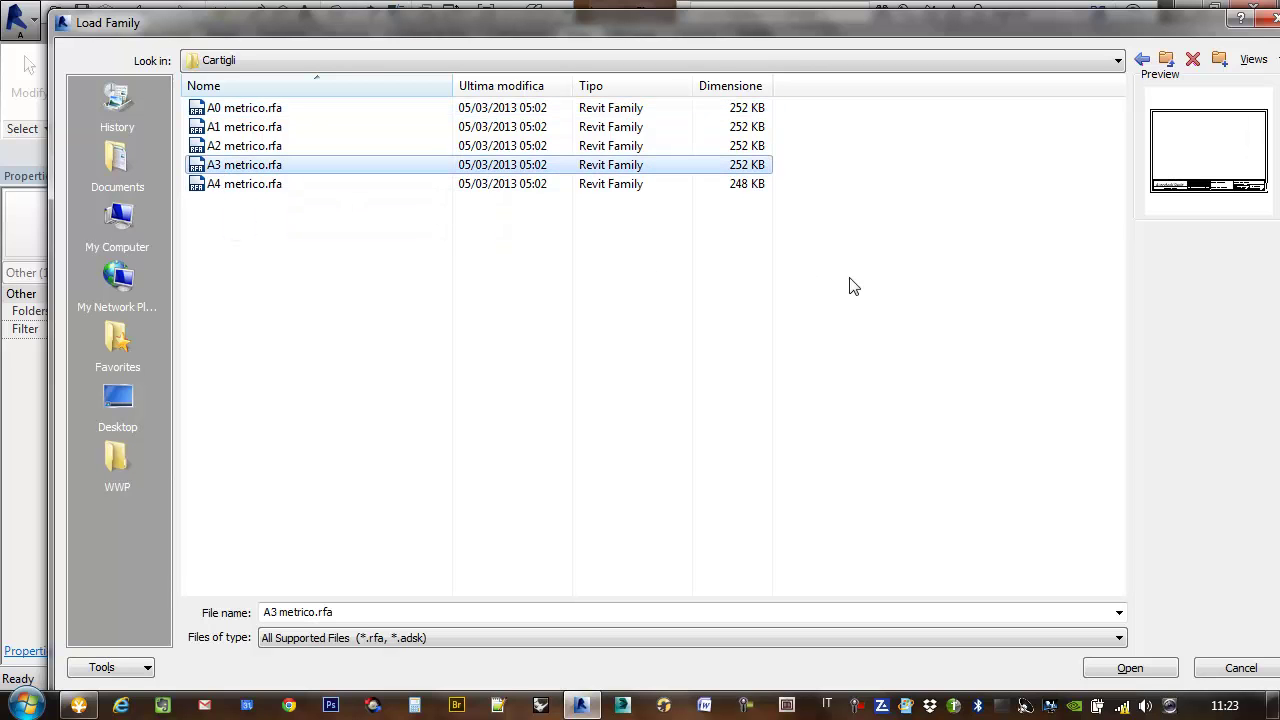
left_click(1130, 668)
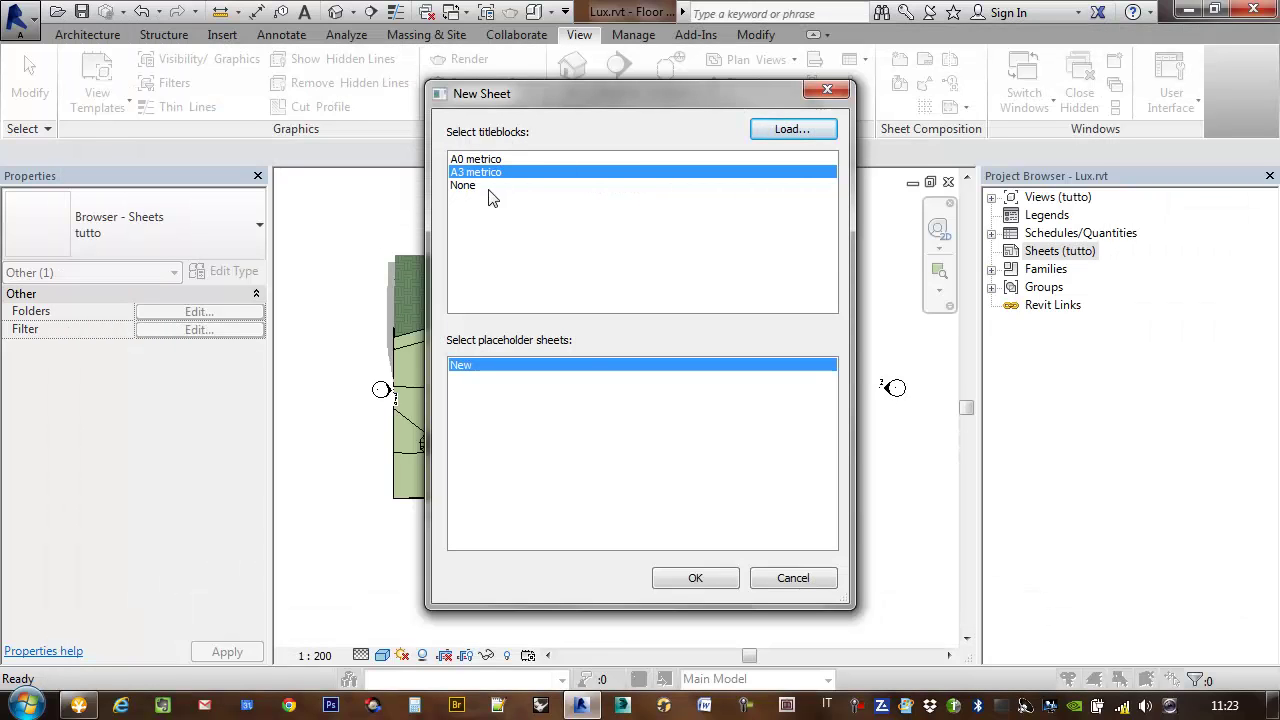
left_click(697, 580)
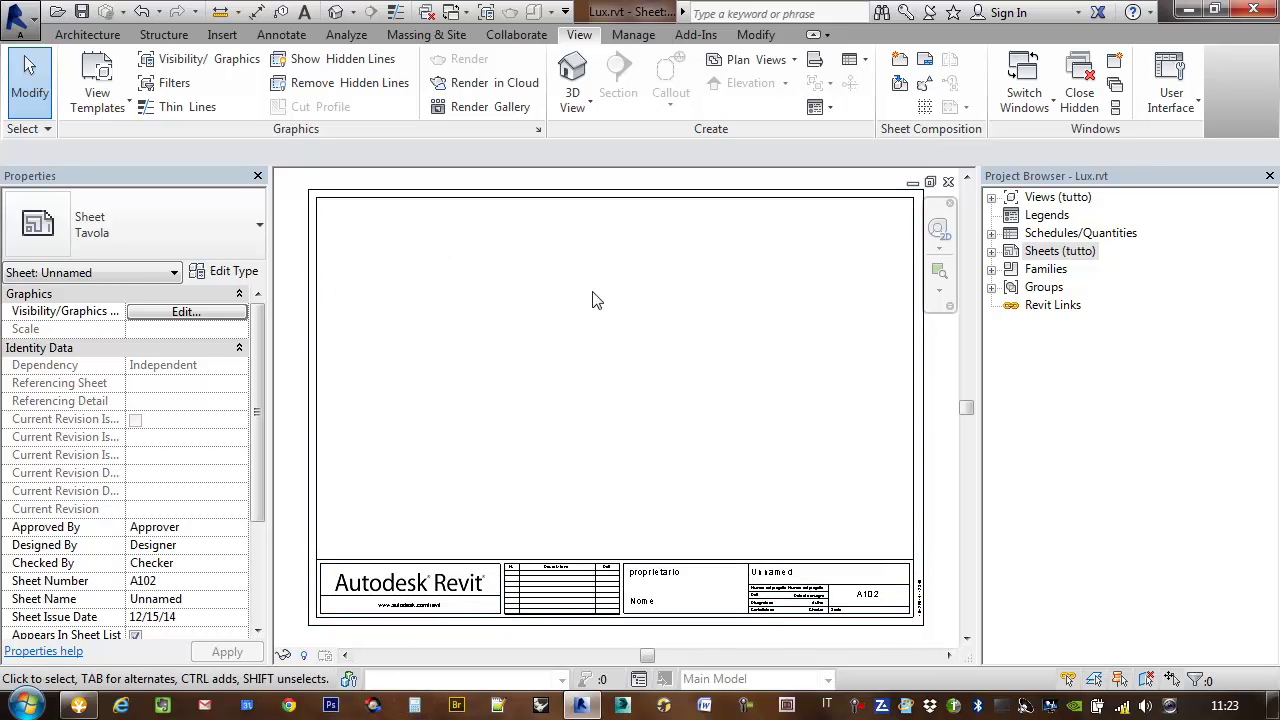
left_click(992, 252)
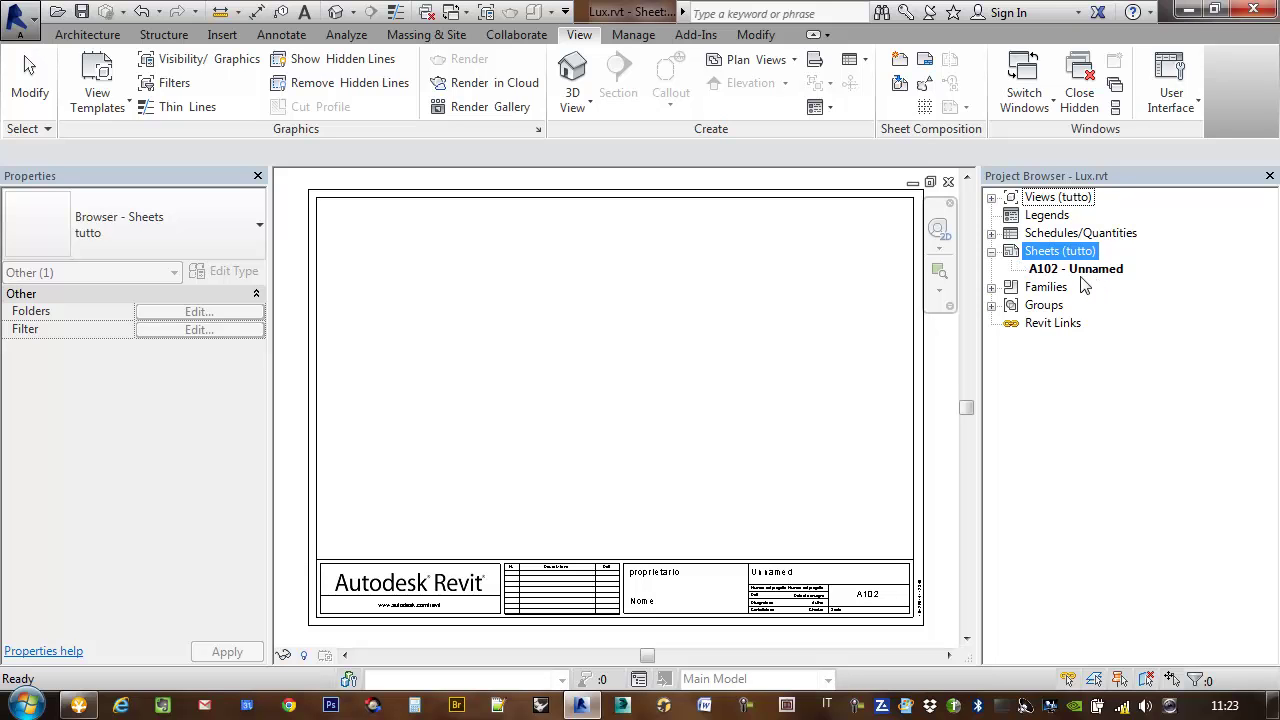
left_click(894, 326)
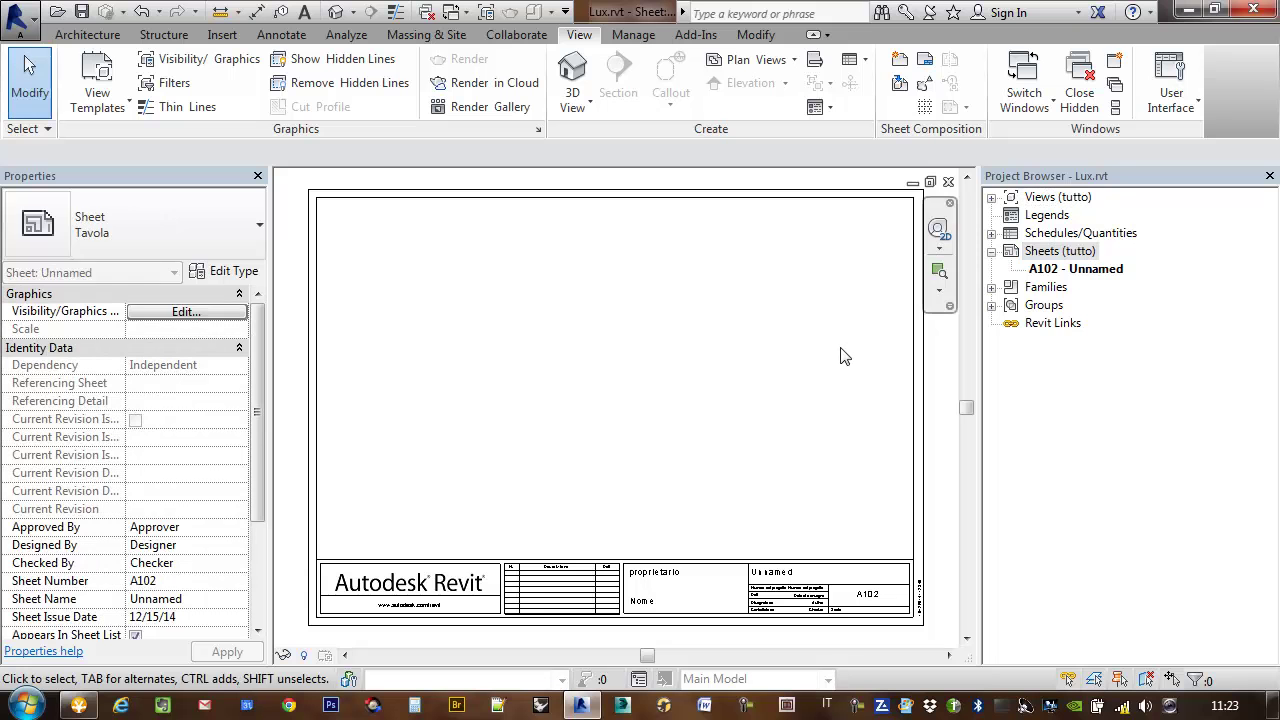
scroll(815, 360, "down", 1)
middle_click_drag(811, 360, 795, 354)
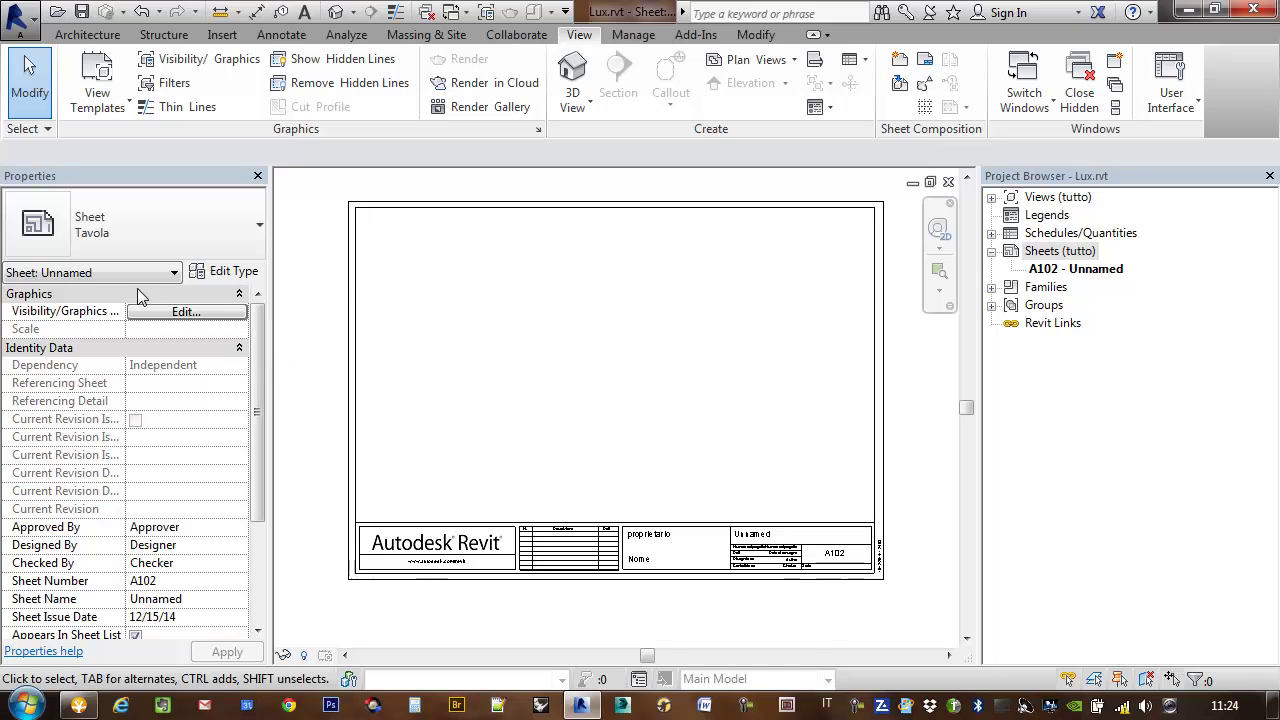
mouse_move(259, 337)
left_mouse_down()
mouse_move(261, 417)
mouse_move(311, 516)
mouse_move(346, 365)
left_mouse_up()
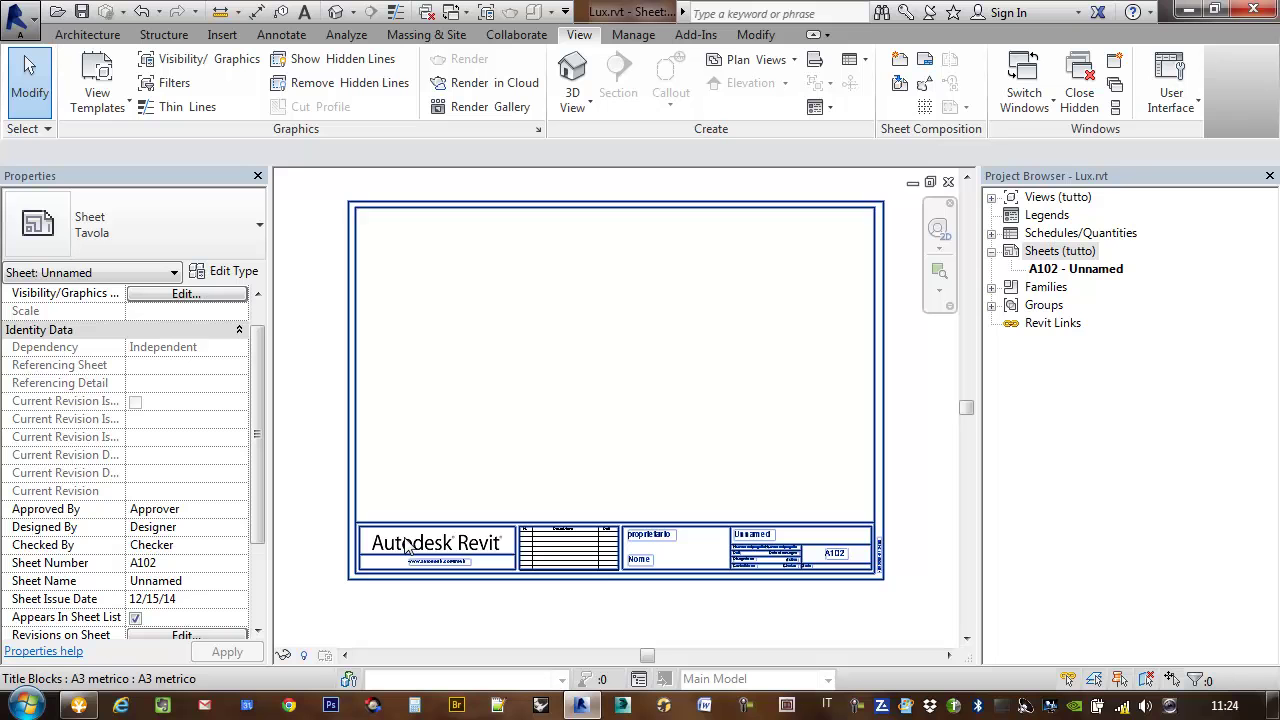
left_click_drag(261, 447, 262, 530)
scroll(868, 538, "up", 2)
scroll(868, 538, "up", 2)
scroll(868, 538, "up", 2)
scroll(400, 400, "up", 1)
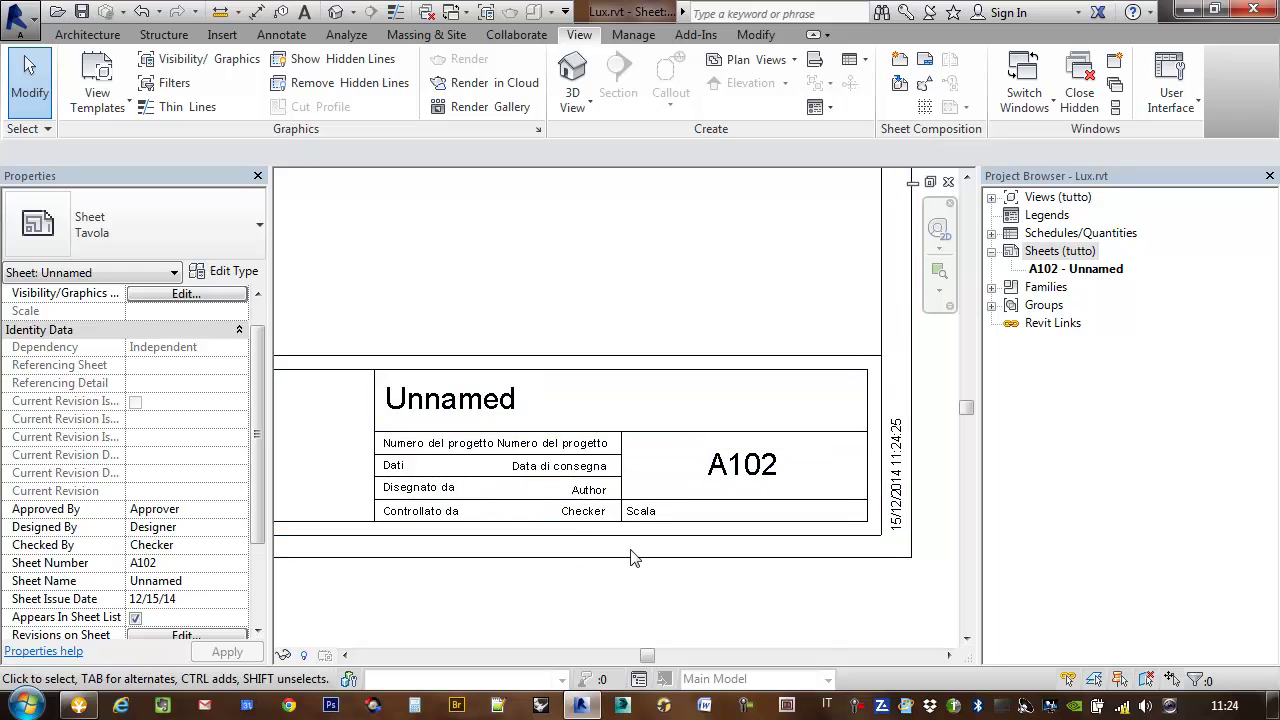
scroll(660, 520, "down", 2)
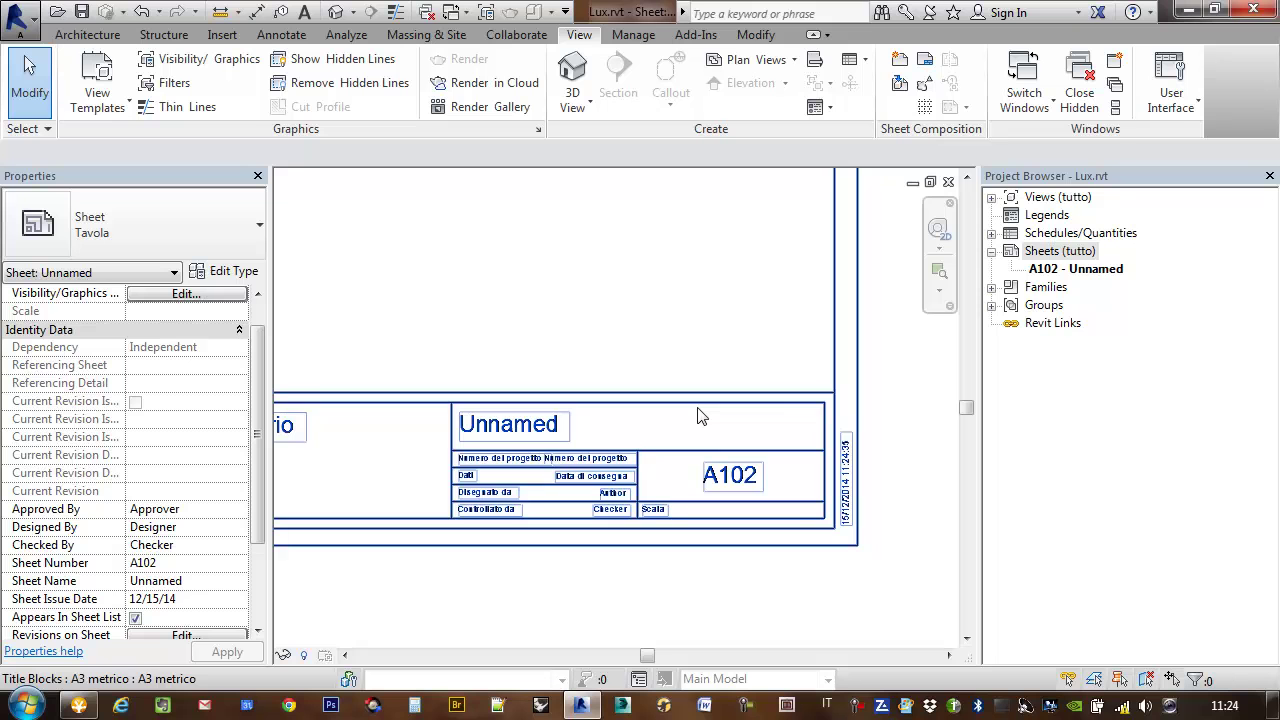
left_click(835, 376)
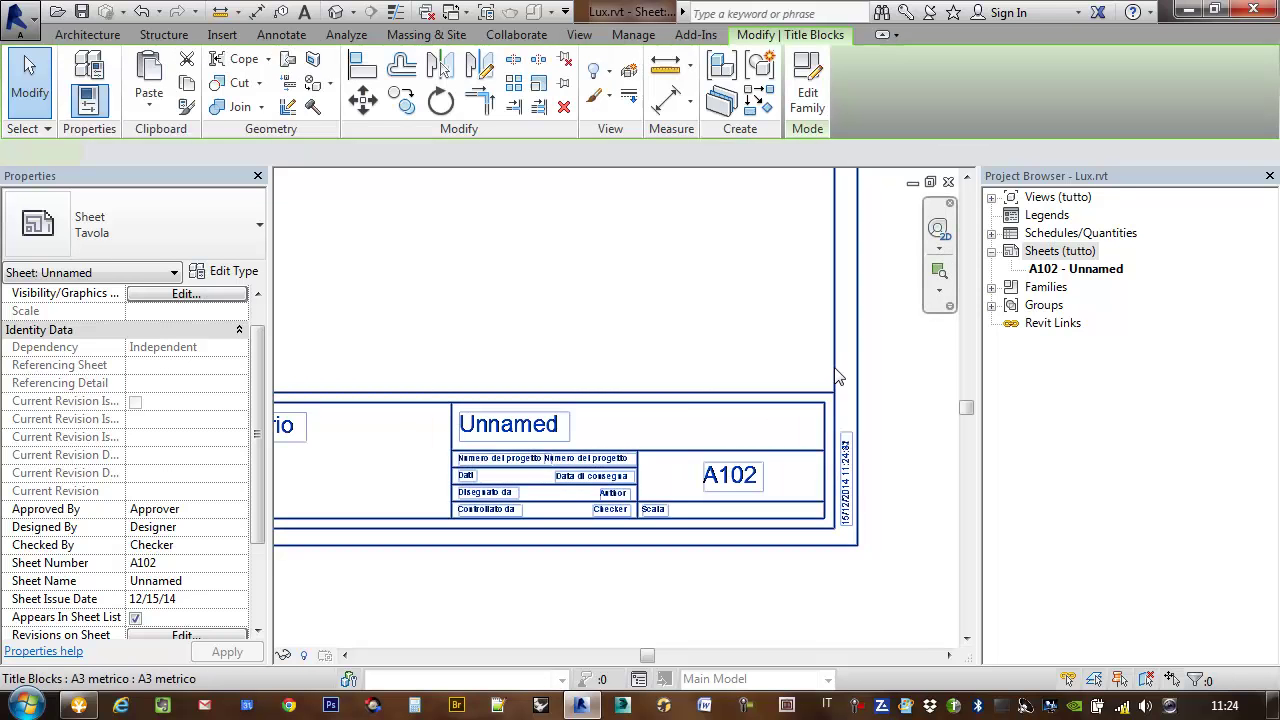
scroll(820, 357, "down", 2)
scroll(786, 323, "down", 2)
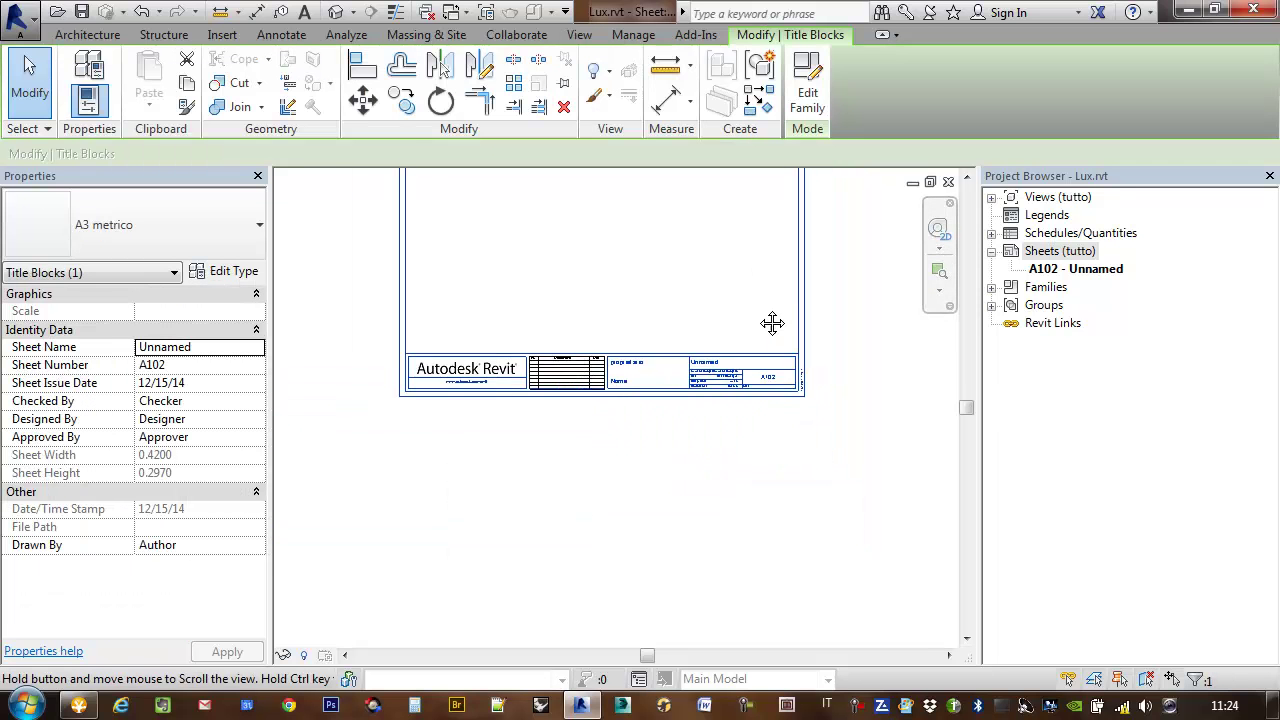
scroll(848, 320, "down", 1)
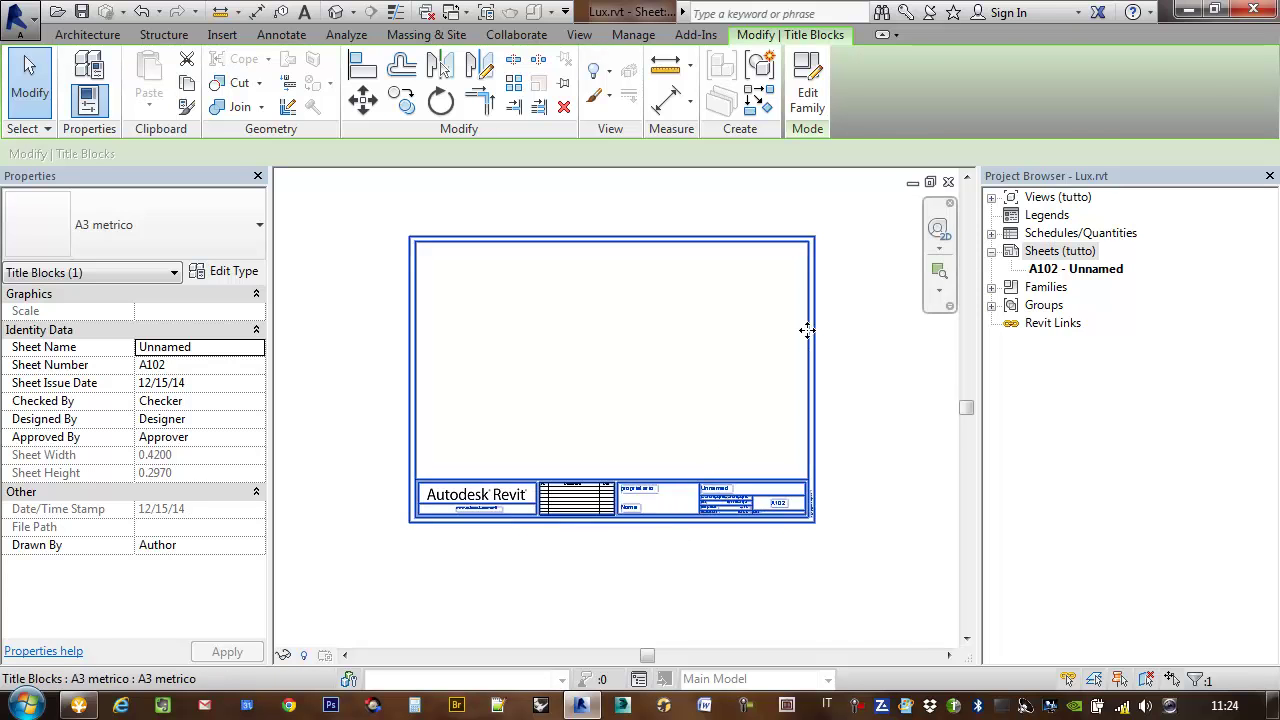
left_click(886, 329)
scroll(730, 521, "up", 2)
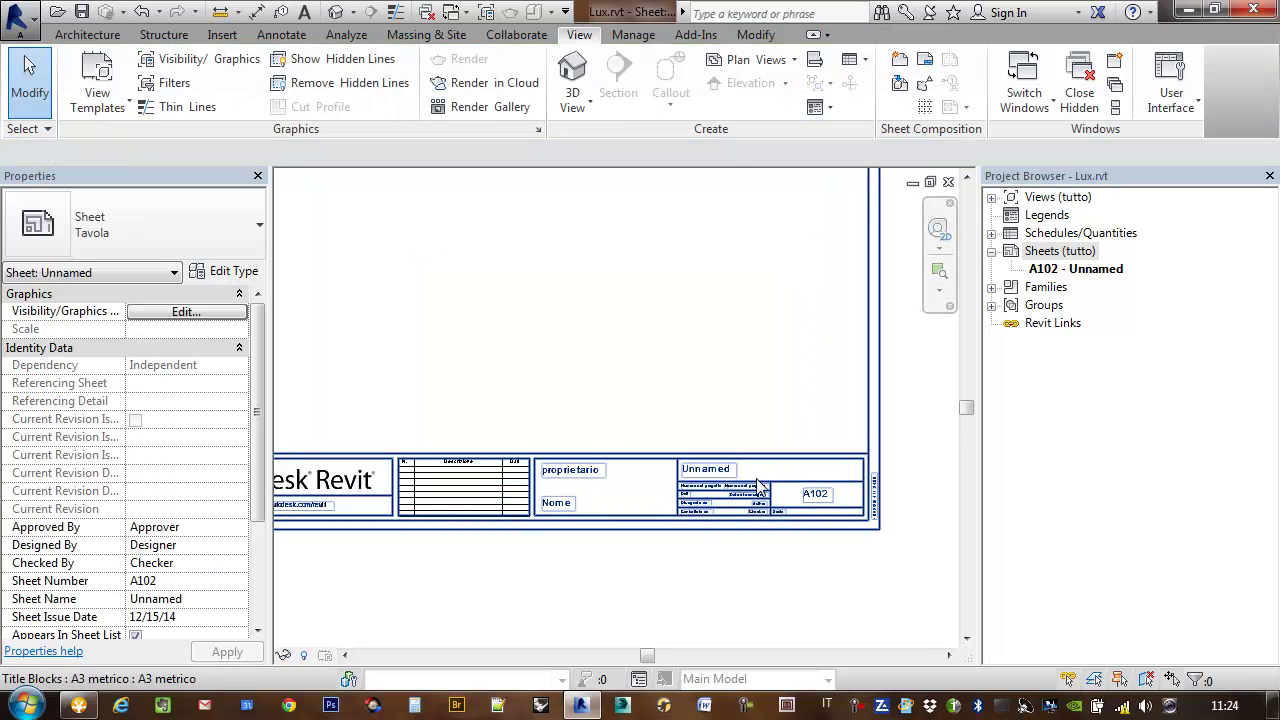
left_click(800, 468)
mouse_move(812, 474)
middle_mouse_down()
mouse_move(817, 448)
mouse_move(791, 420)
middle_mouse_up()
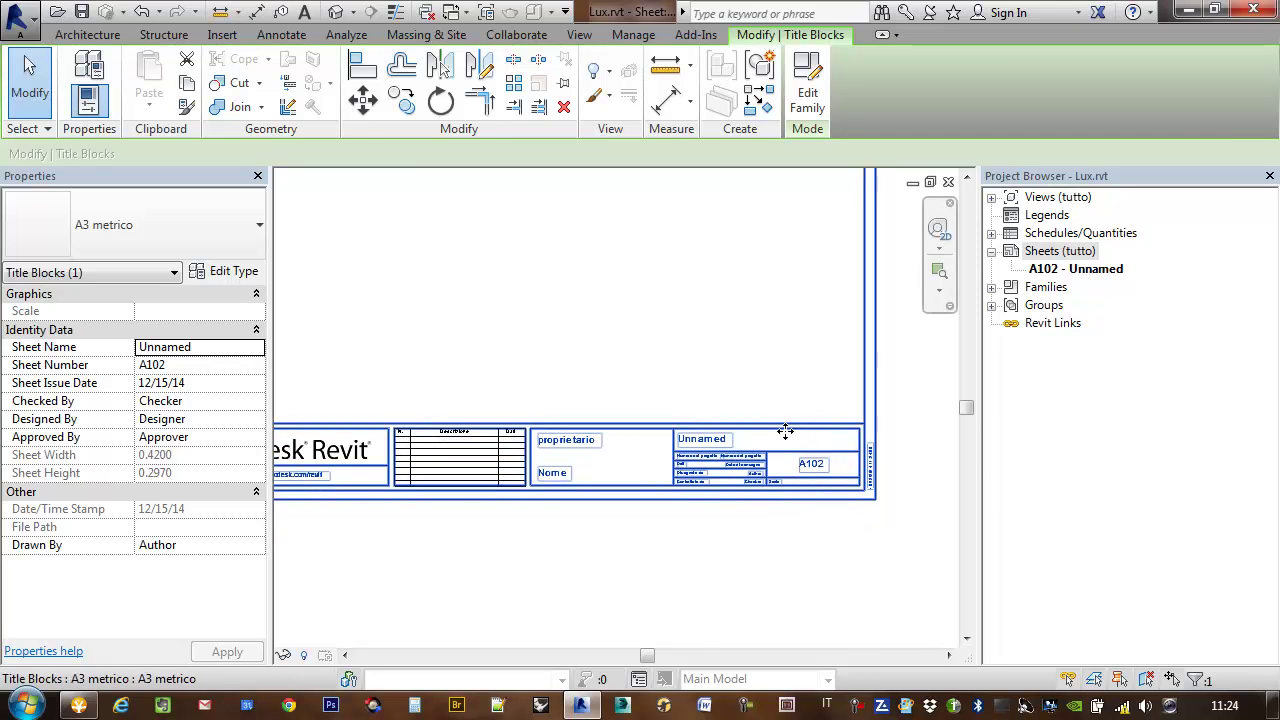
left_click(754, 537)
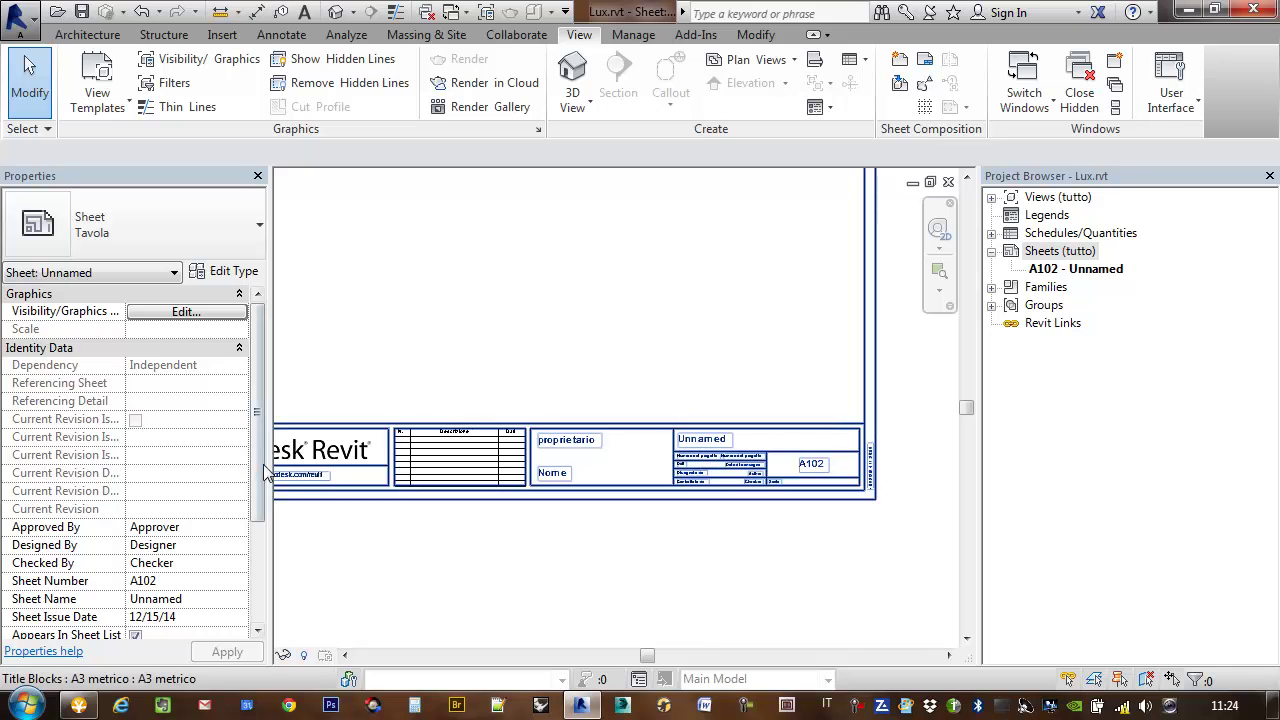
mouse_move(257, 470)
left_mouse_down()
mouse_move(275, 615)
mouse_move(263, 474)
mouse_move(263, 541)
left_mouse_up()
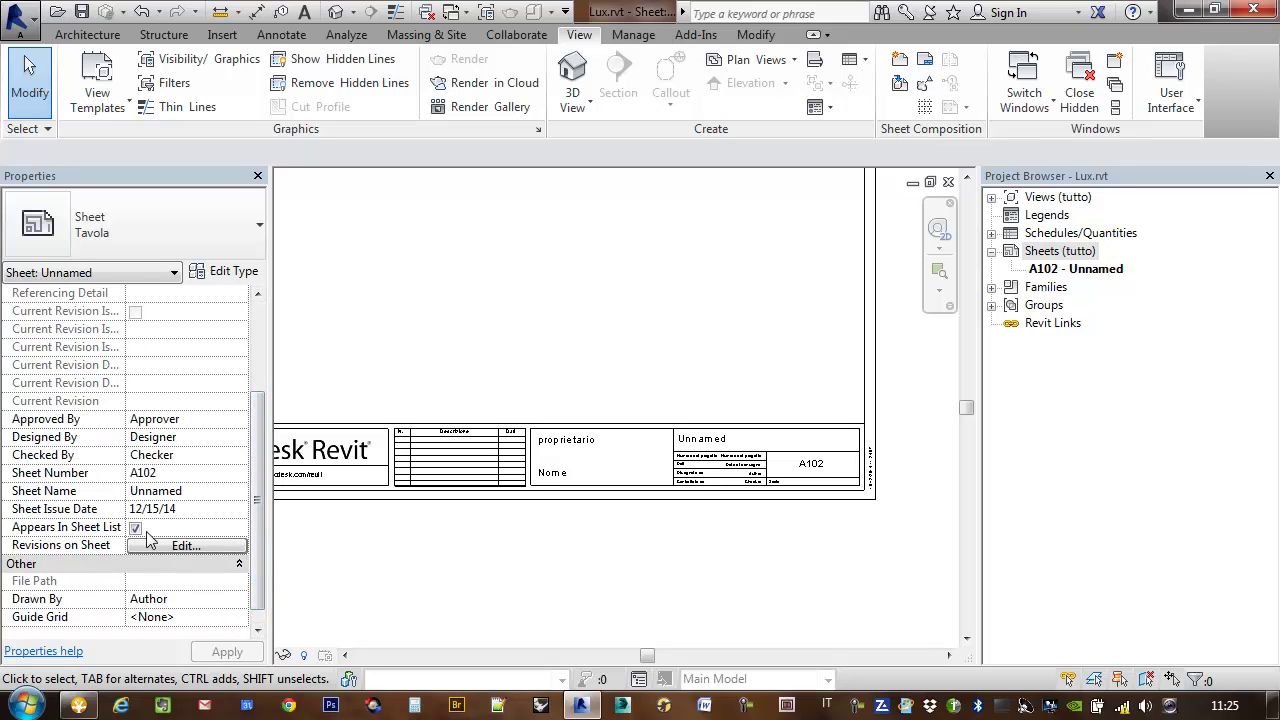
left_click_drag(185, 503, 108, 495)
middle_click_drag(869, 365, 877, 420)
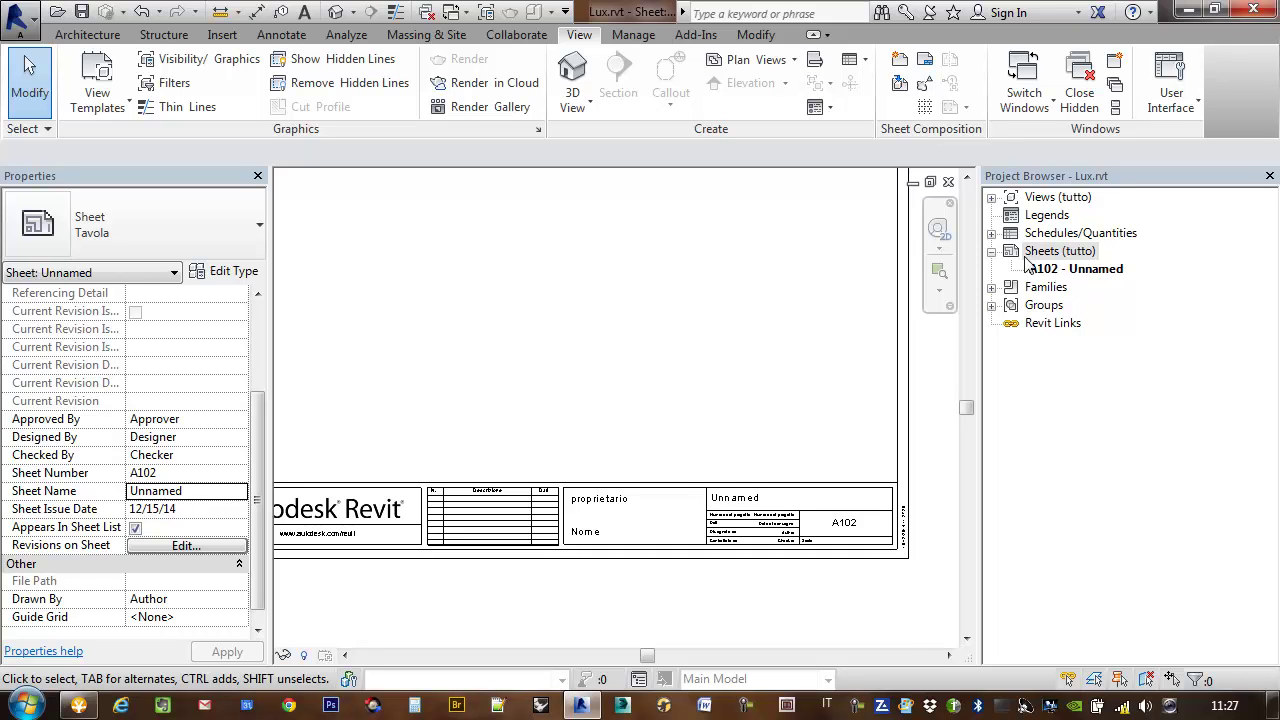
Change the sheet number from A102 to A101.
left_click(158, 474)
left_click_drag(158, 474, 150, 474)
type("1")
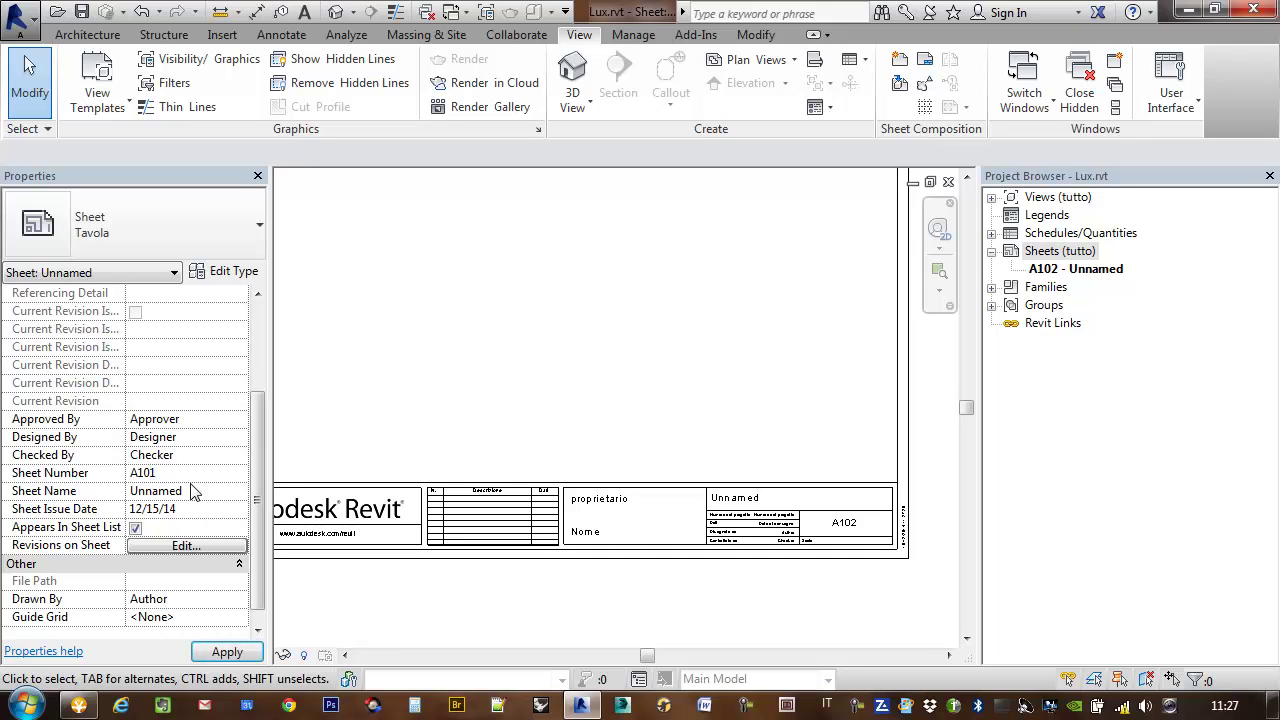
Name the sheet 'Pianta Piano Terra' and confirm.
left_click(193, 490)
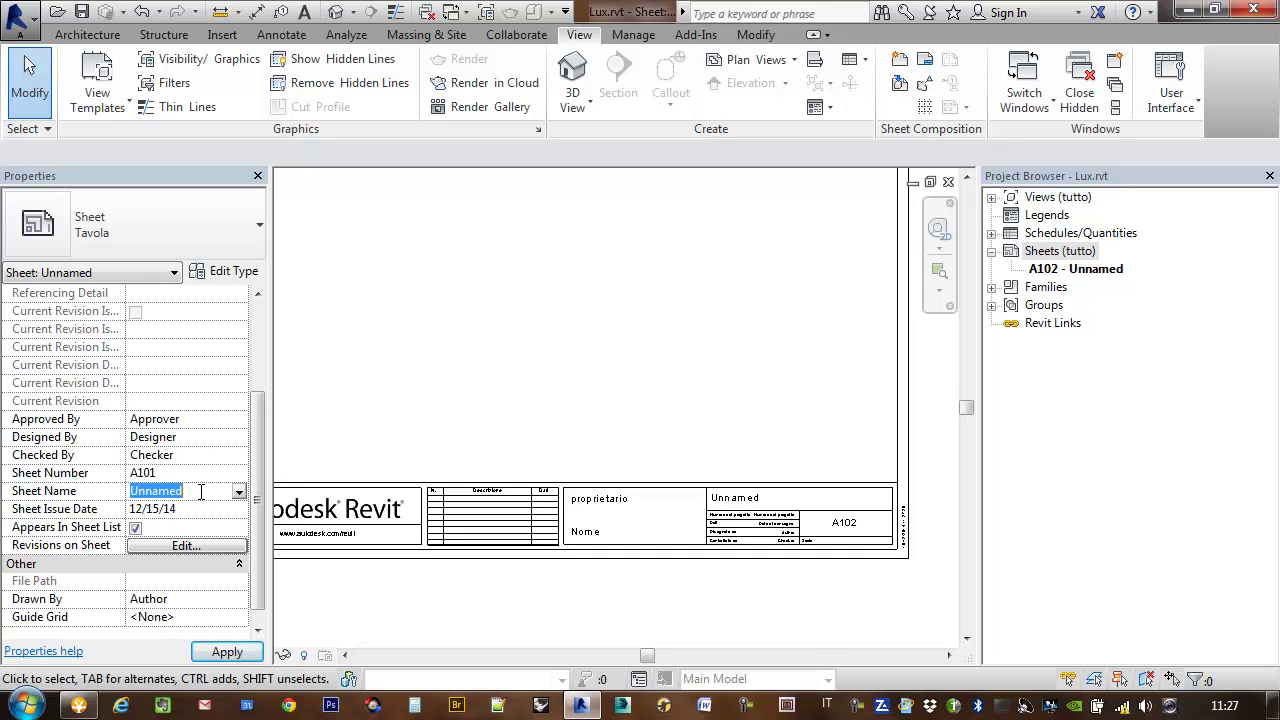
type("Pianta")
type(" Piano Terra")
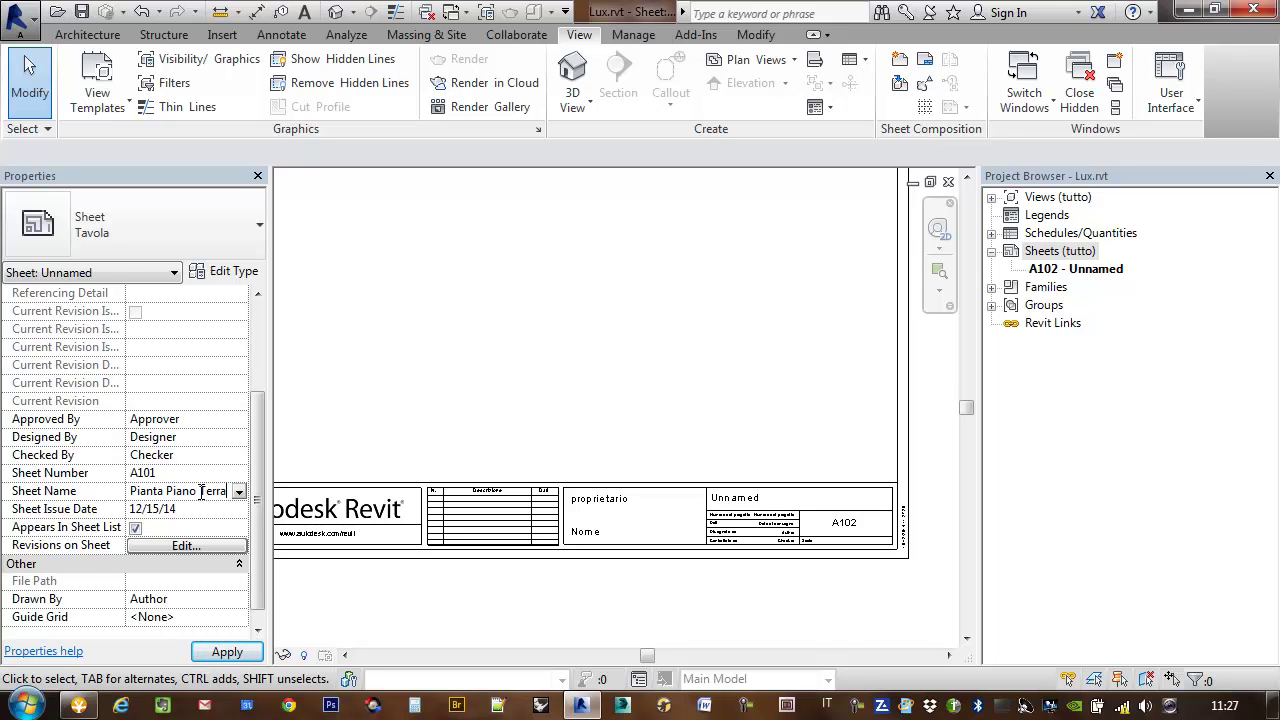
key("Return")
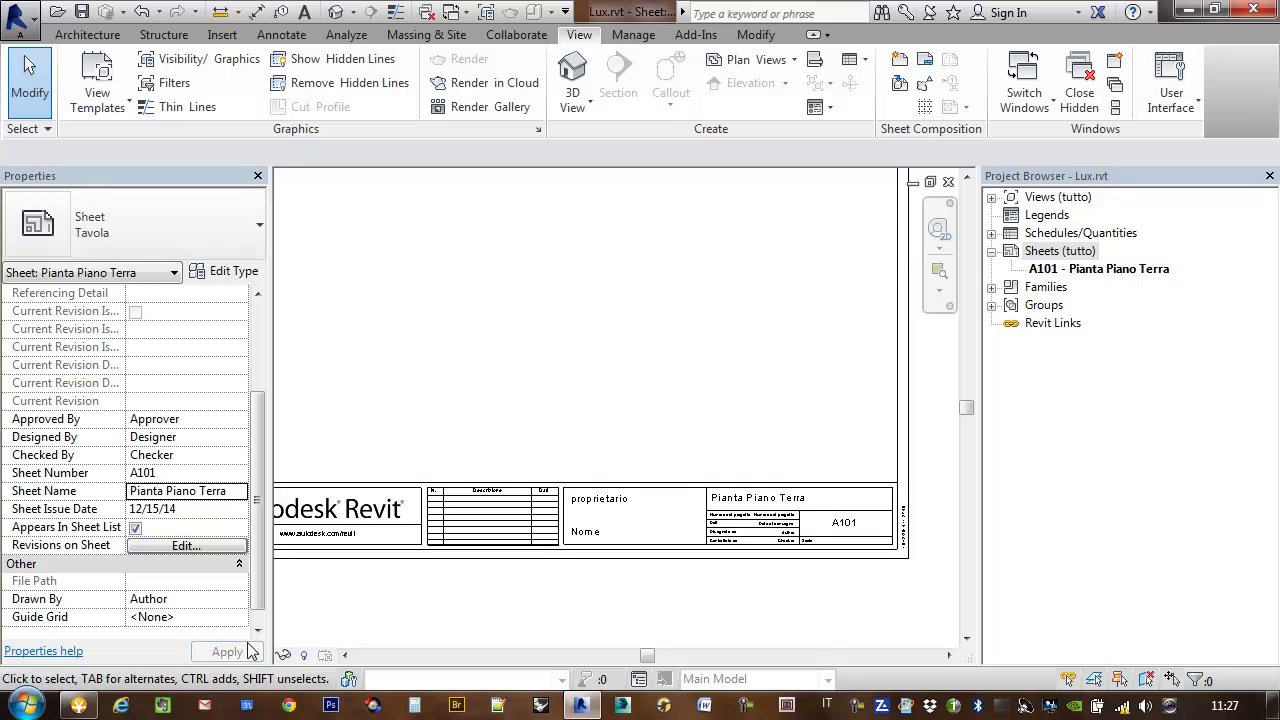
left_click(916, 414)
middle_click_drag(749, 387, 781, 415)
scroll(781, 415, "down", 2)
scroll(743, 371, "up", 2)
scroll(743, 371, "up", 3)
scroll(838, 462, "up", 3)
middle_click_drag(838, 462, 788, 439)
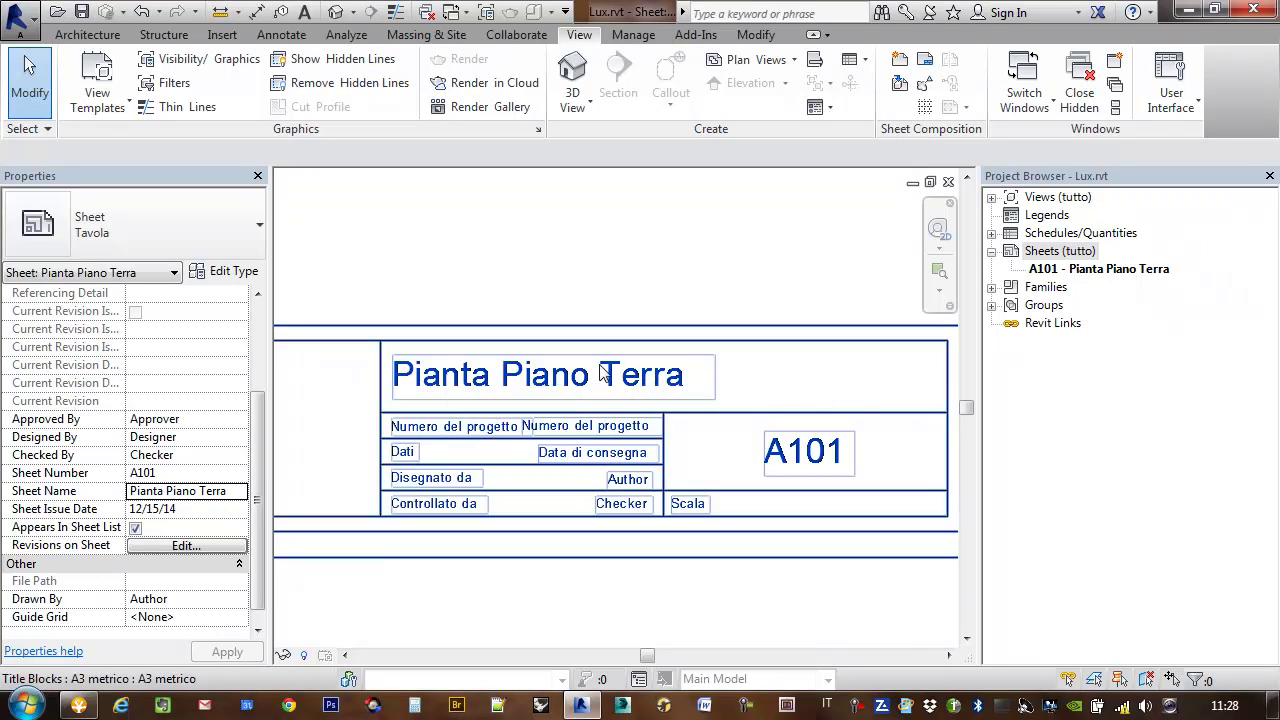
scroll(613, 398, "down", 1)
scroll(651, 417, "down", 1)
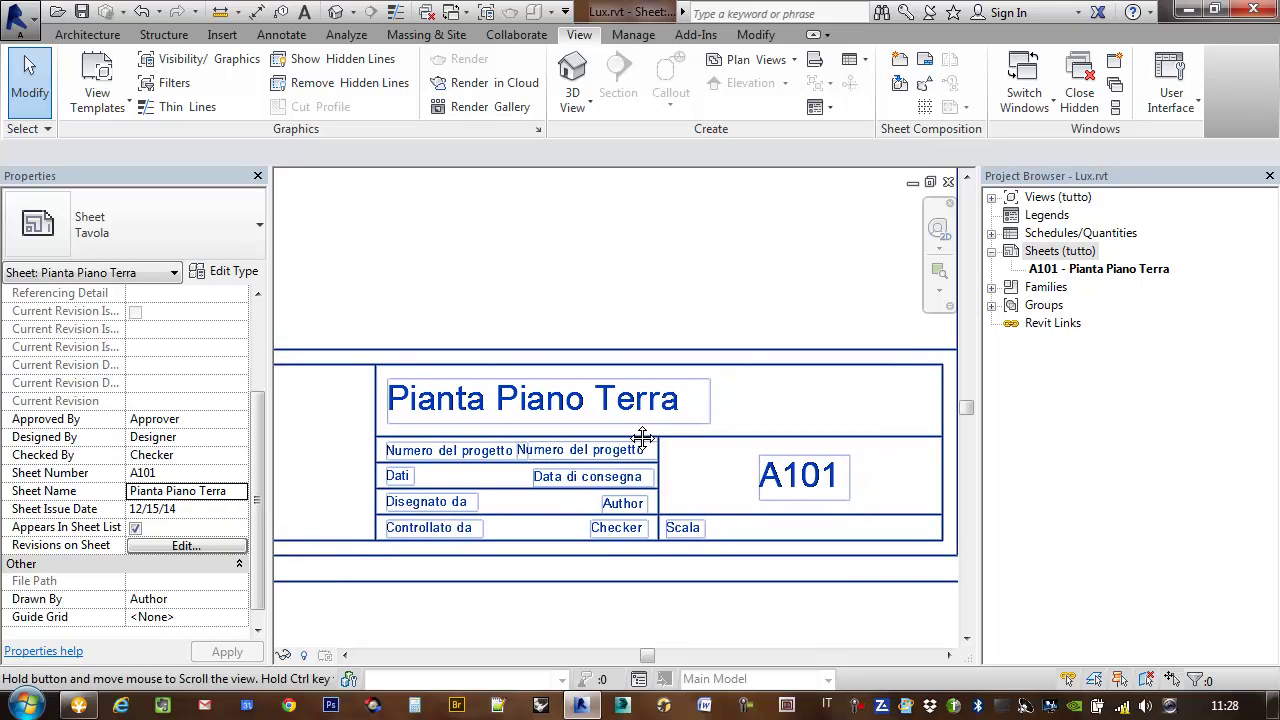
scroll(651, 417, "down", 1)
scroll(700, 434, "down", 2)
middle_click_drag(702, 410, 753, 339)
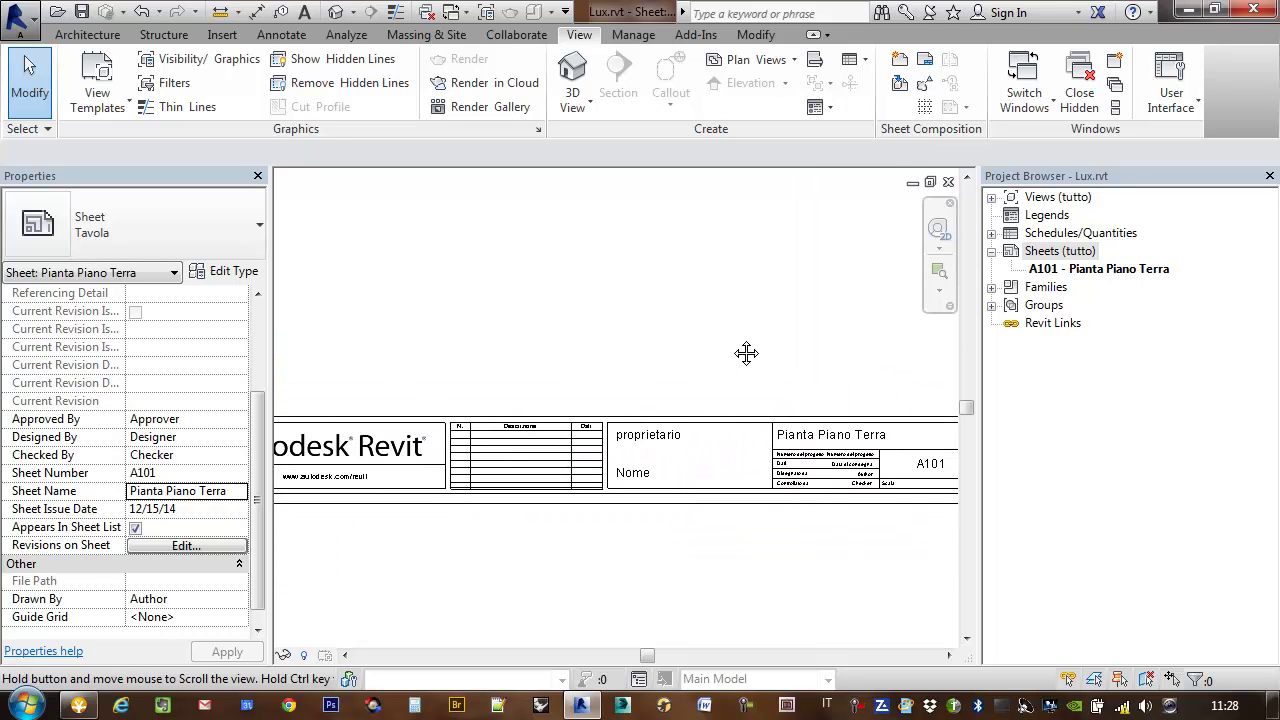
scroll(745, 334, "down", 1)
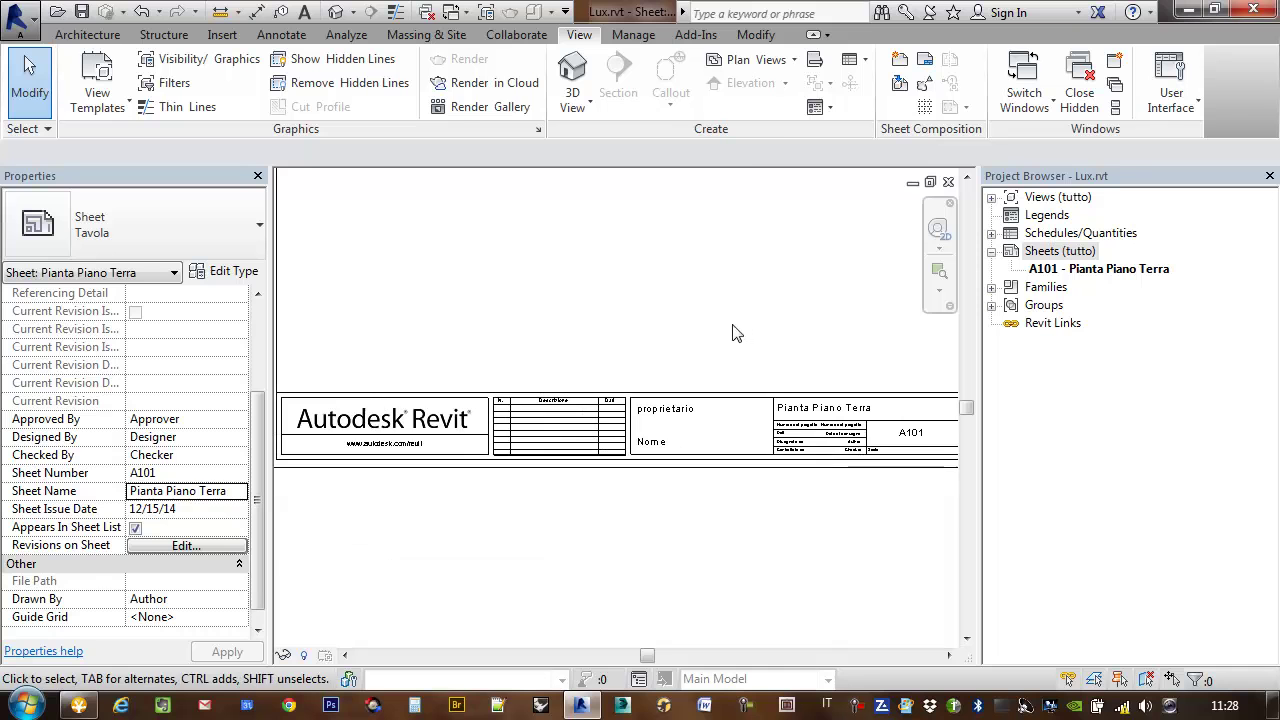
scroll(890, 445, "up", 3)
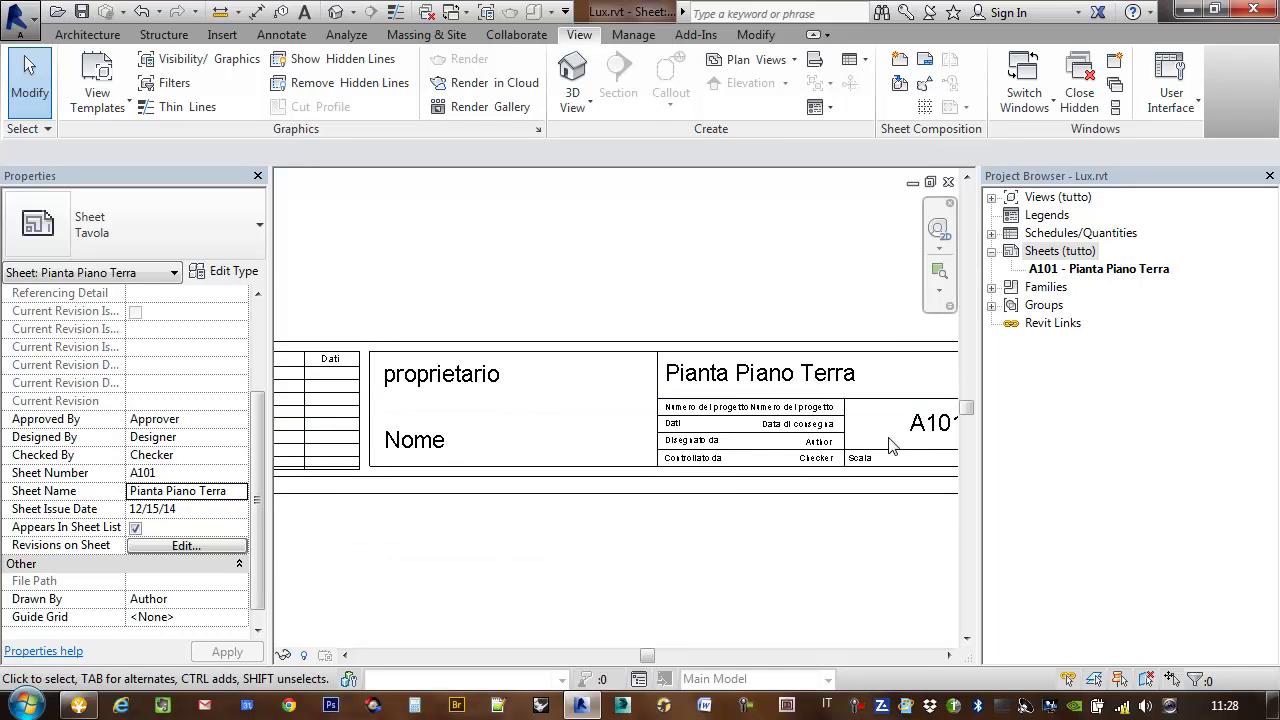
scroll(884, 442, "up", 3)
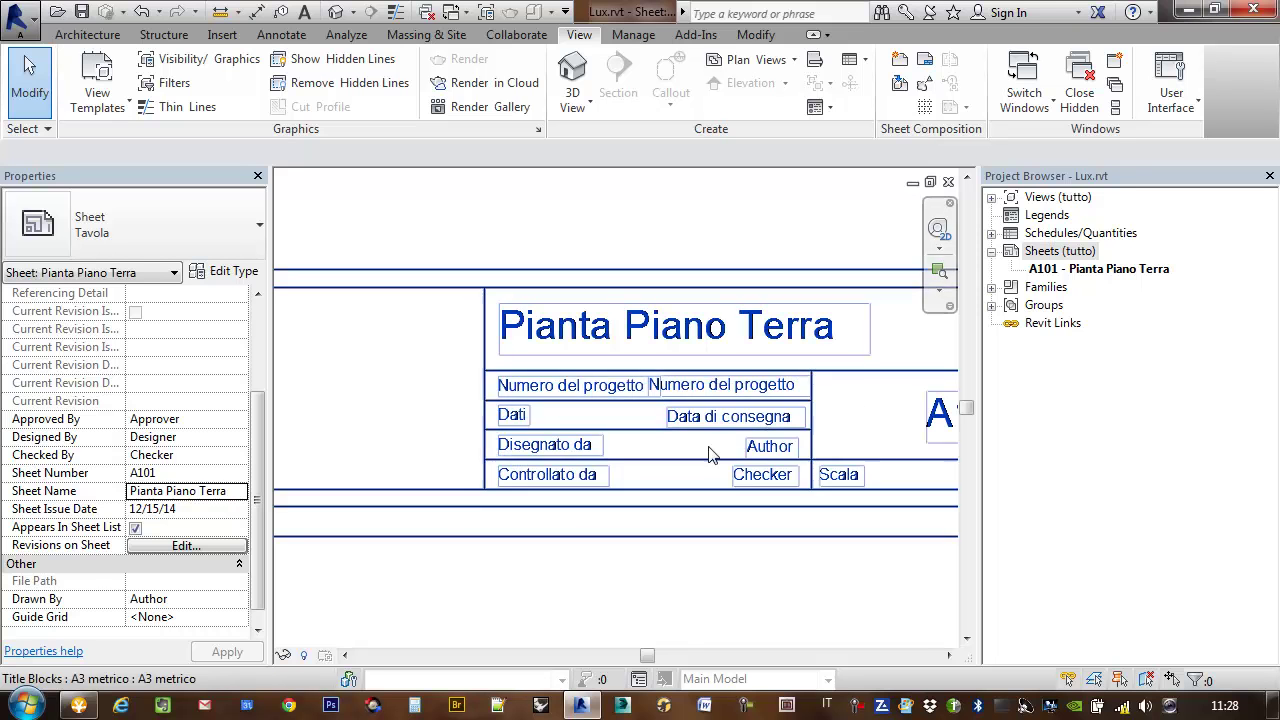
left_click(185, 546)
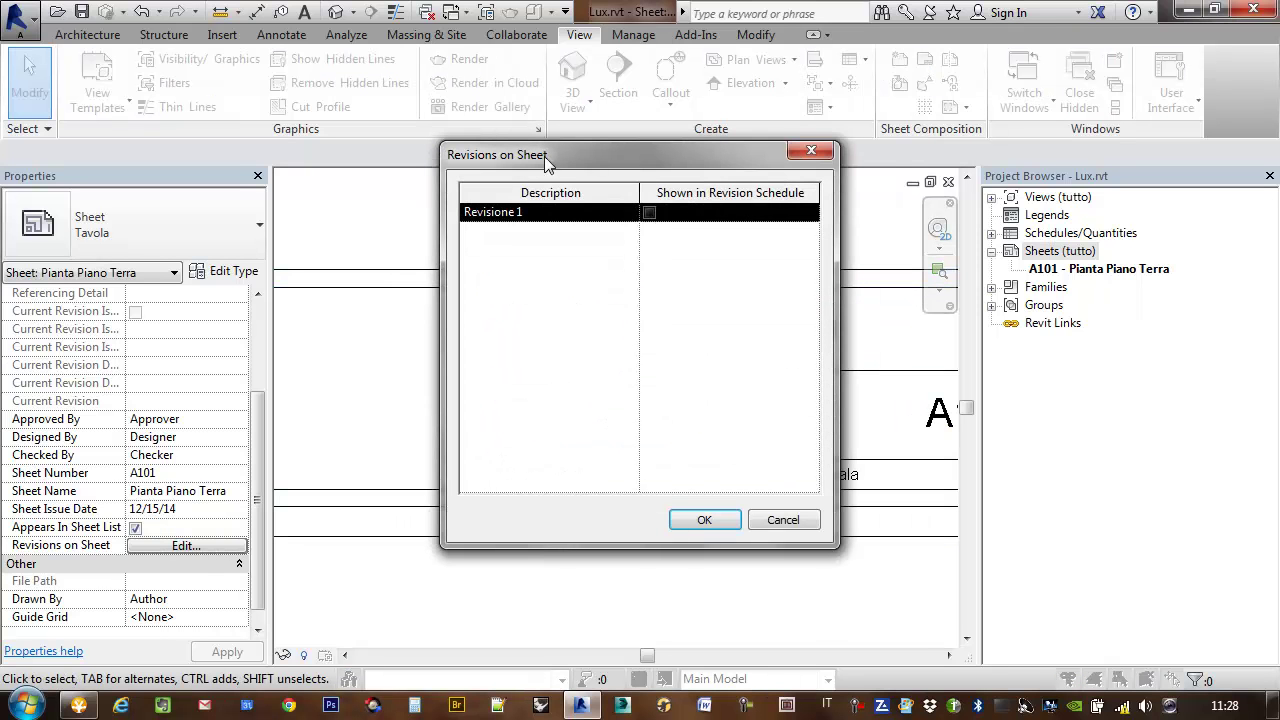
left_click(812, 153)
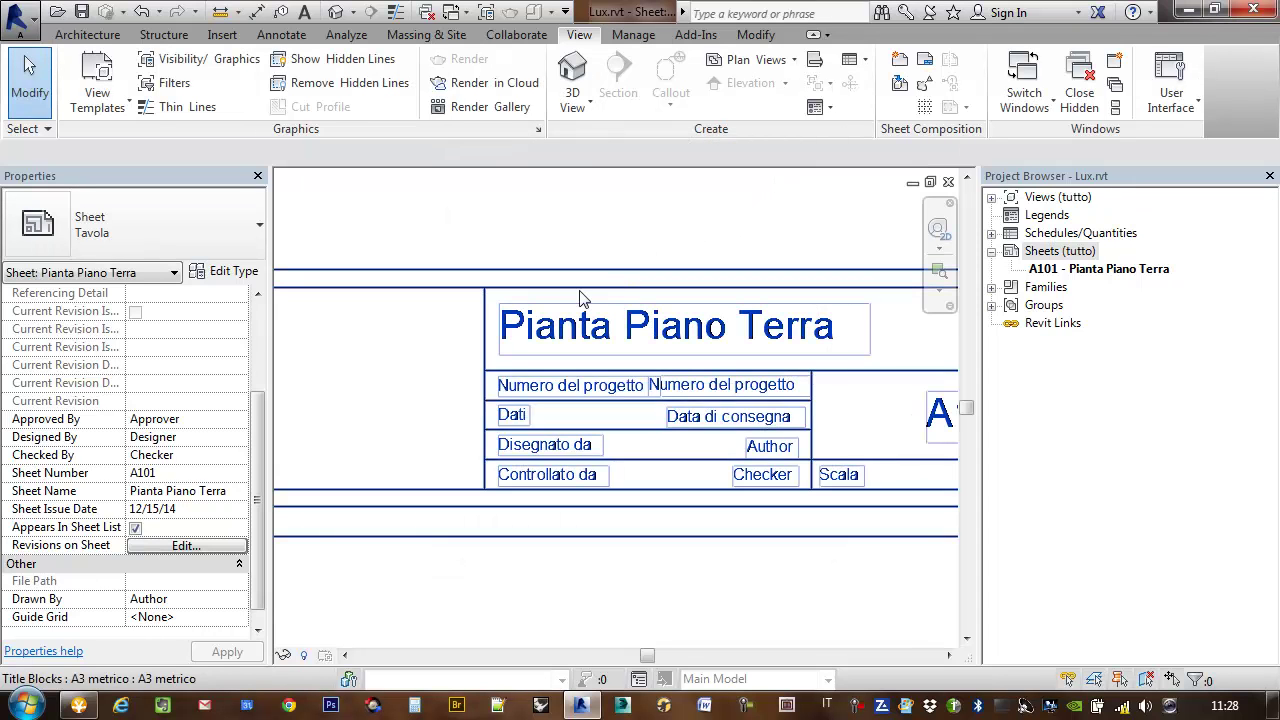
middle_click_drag(714, 330, 691, 343)
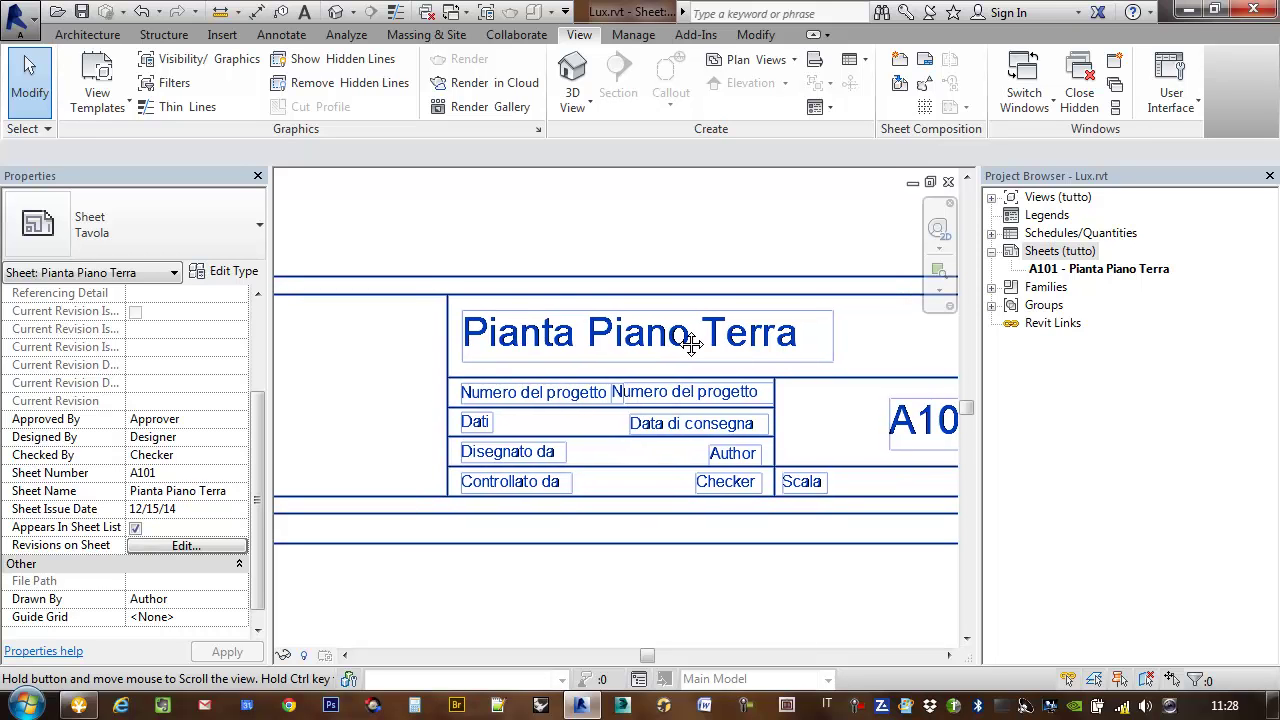
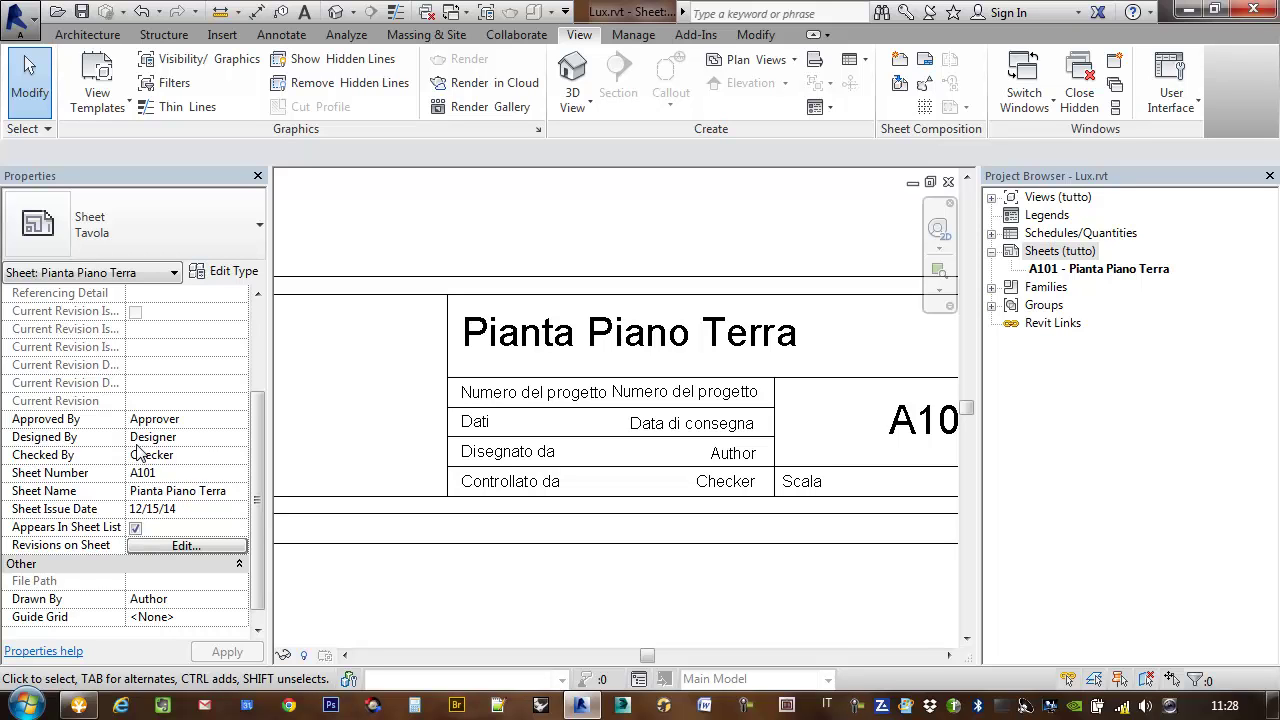
Enter WW as sheet A101's Designed By value and apply it.
left_click(190, 441)
left_click(240, 438)
left_click(240, 438)
type("WW")
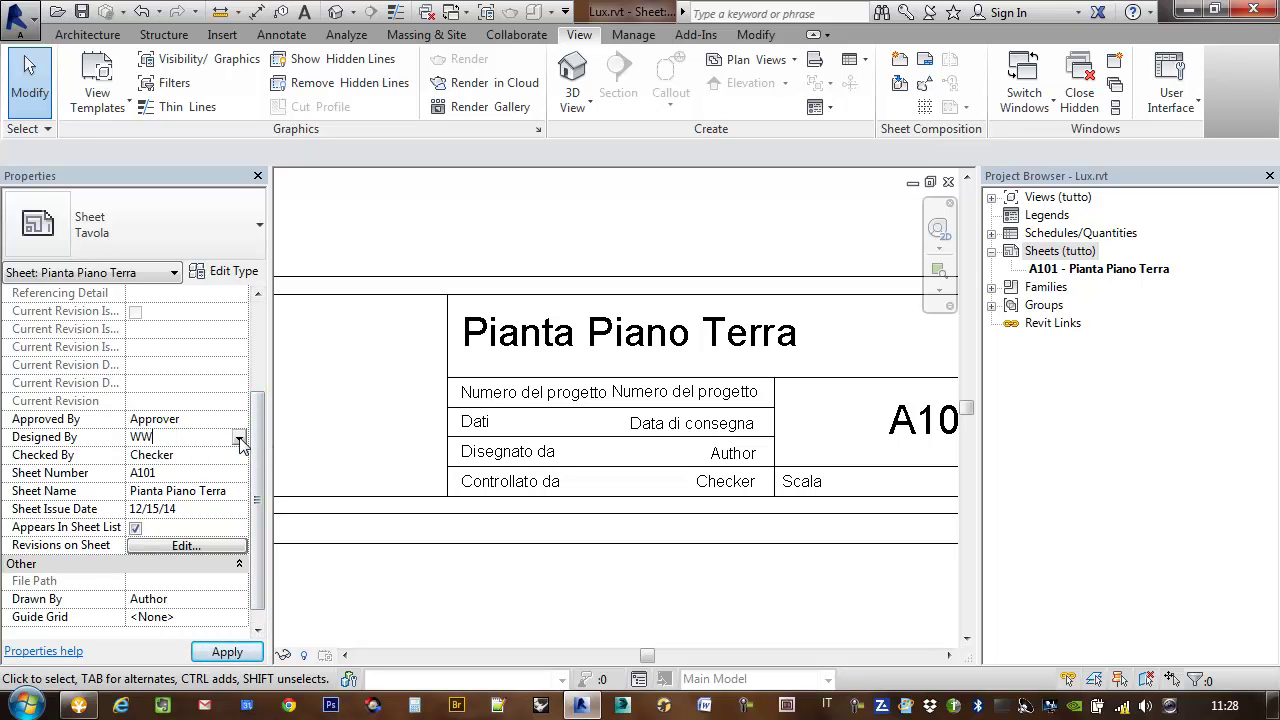
left_click(245, 651)
Select the sheet's title block near its logo area.
middle_click_drag(806, 434, 760, 464)
scroll(760, 372, "down", 3)
scroll(730, 345, "down", 1)
scroll(730, 345, "down", 2)
left_click(713, 403)
scroll(505, 415, "down", 2)
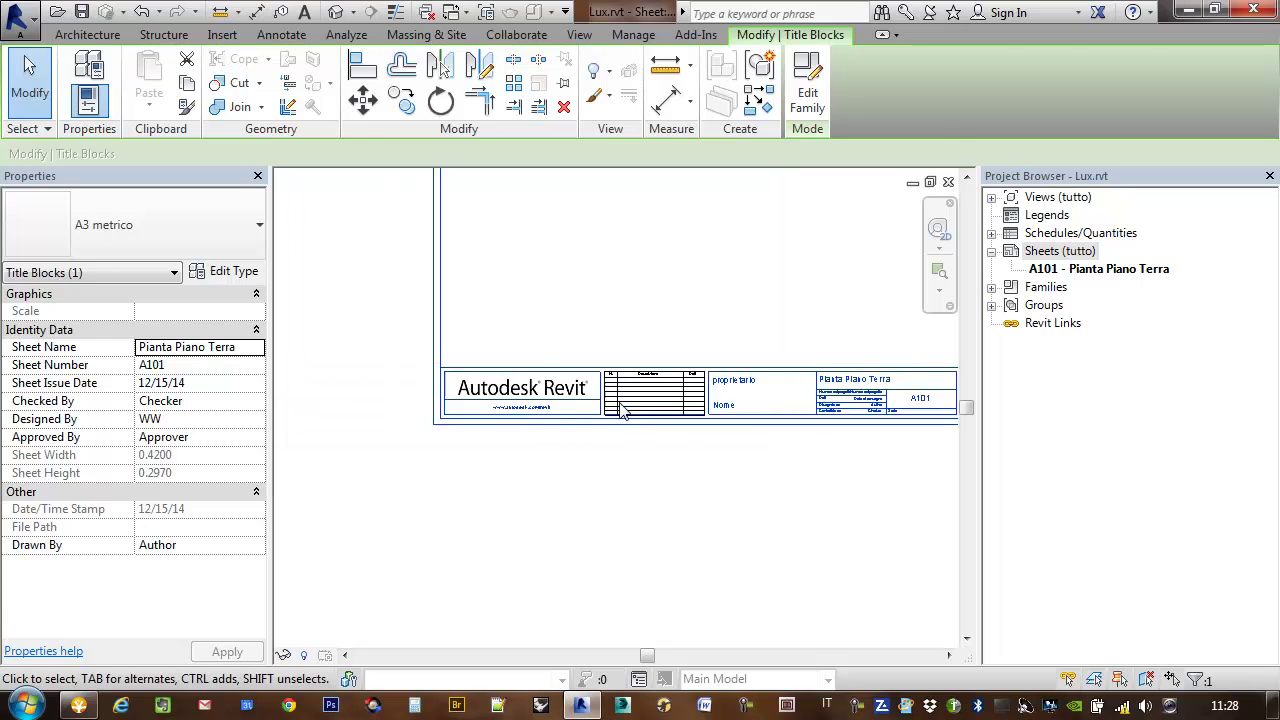
scroll(620, 408, "up", 3)
key("Escape")
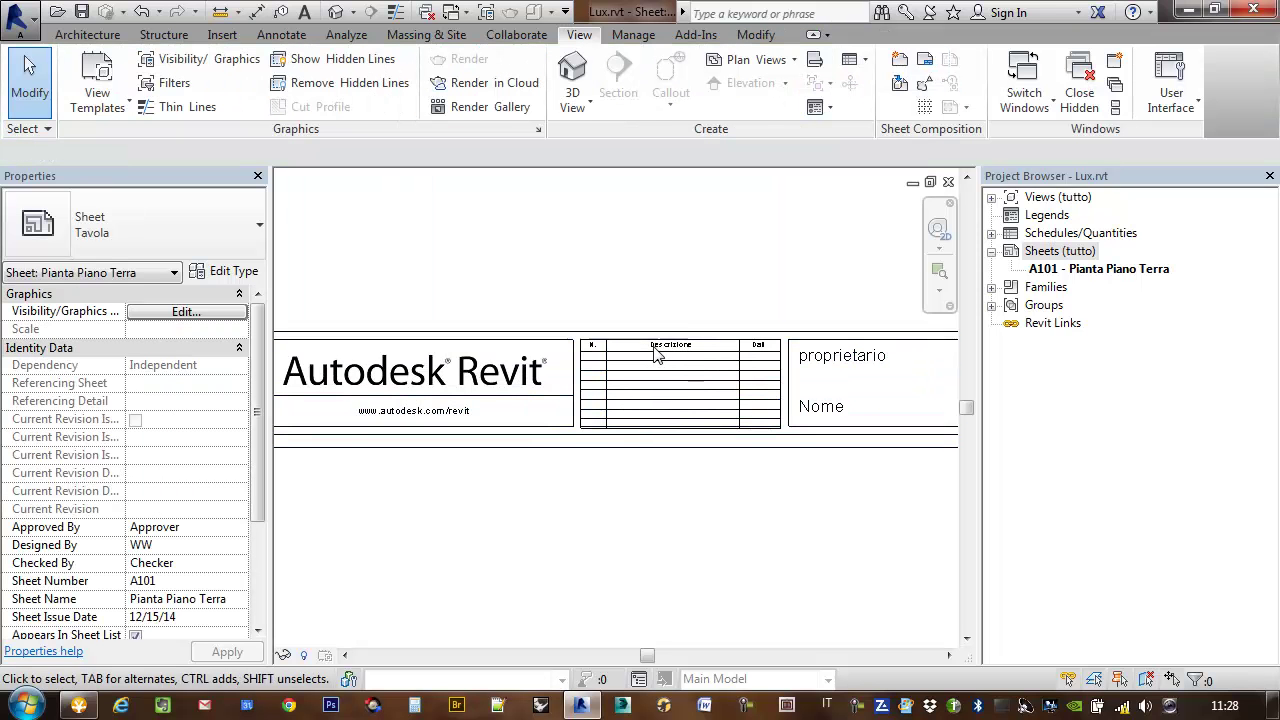
middle_click_drag(467, 384, 537, 395)
left_click(537, 395)
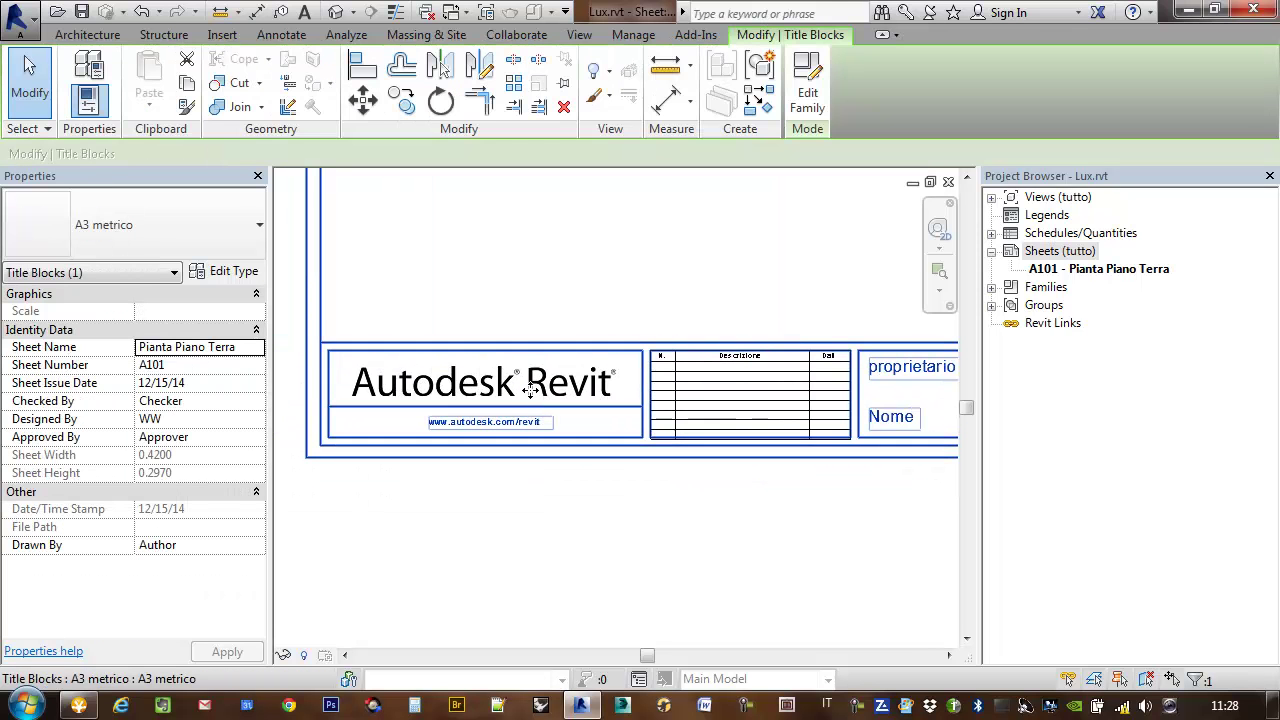
Edit the A3 metrico title block family and delete the Autodesk Revit logo and website text.
left_click(806, 88)
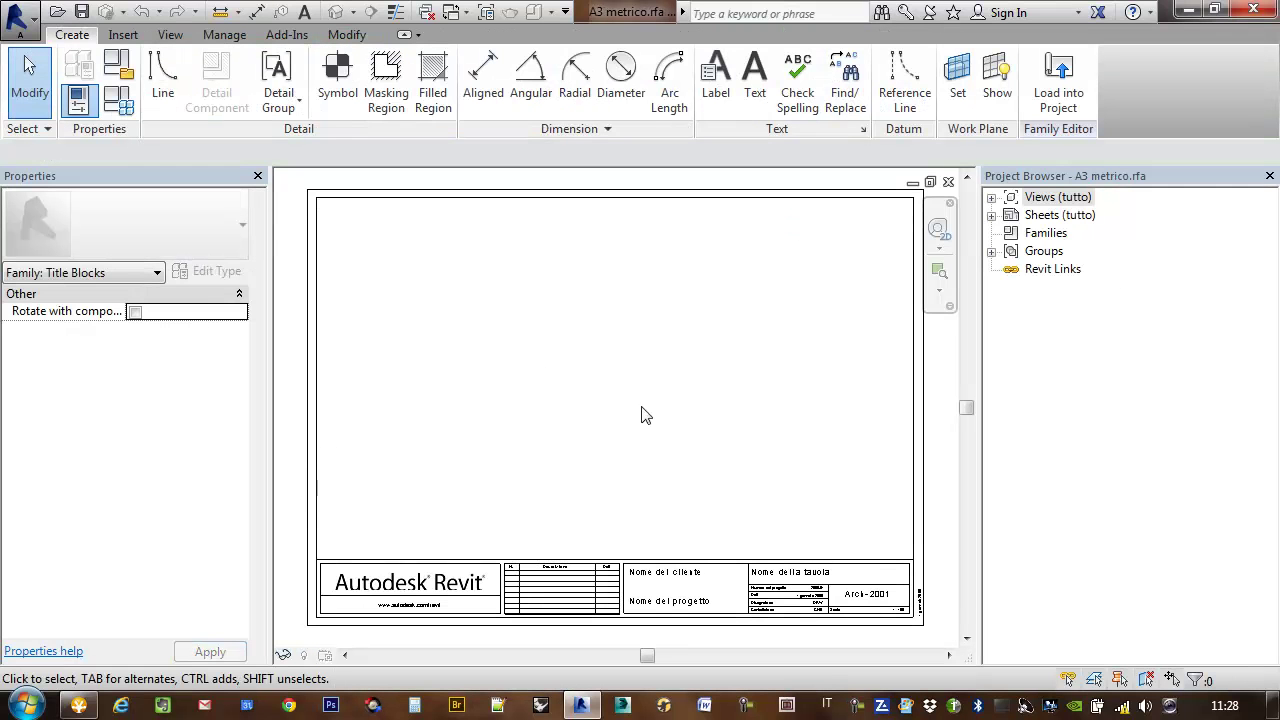
middle_click_drag(498, 598, 508, 522)
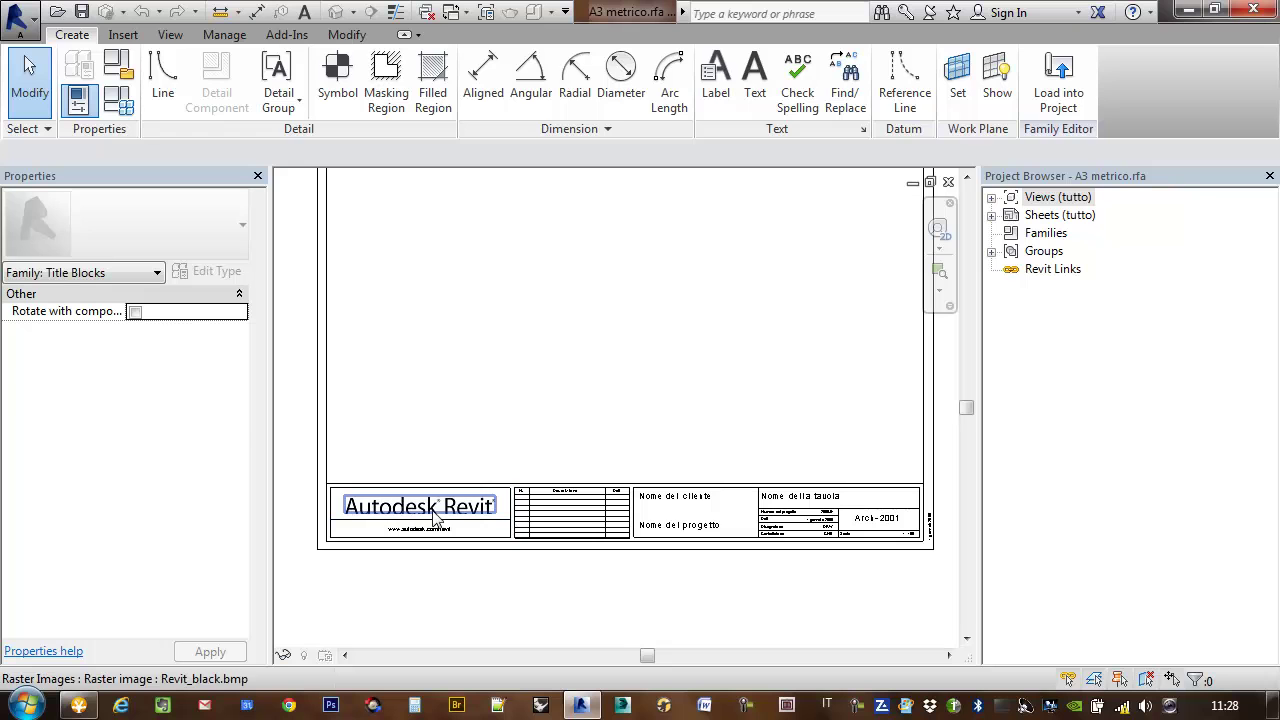
left_click(505, 522)
key("Delete")
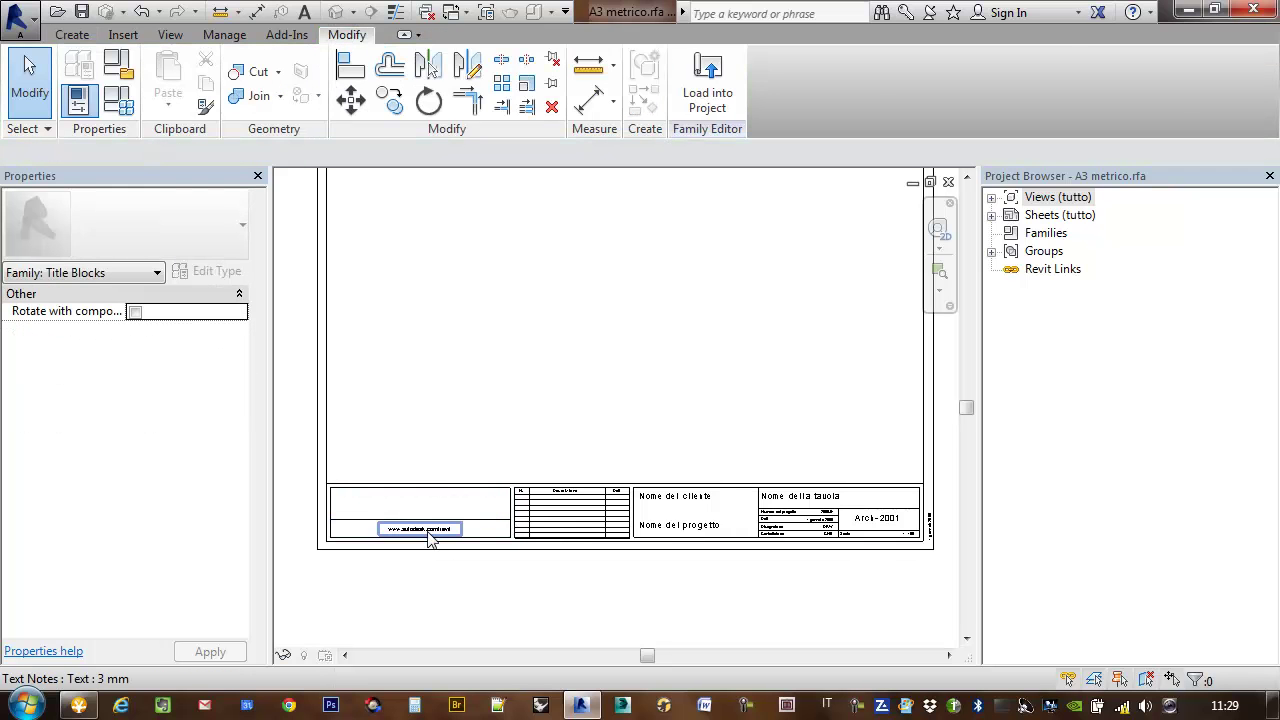
left_click(428, 533)
key("Delete")
Load the edited title block into the project, overwriting the existing version.
middle_click_drag(716, 573, 657, 565)
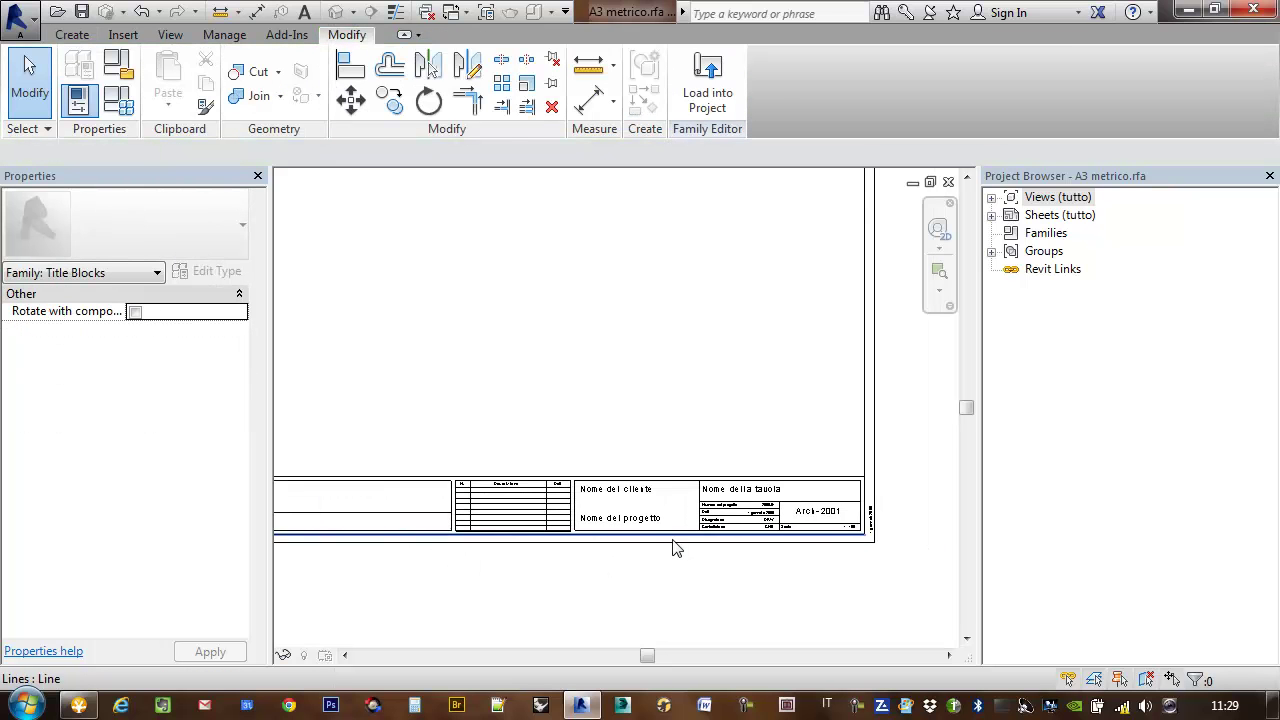
scroll(814, 521, "up", 3)
scroll(810, 530, "up", 1)
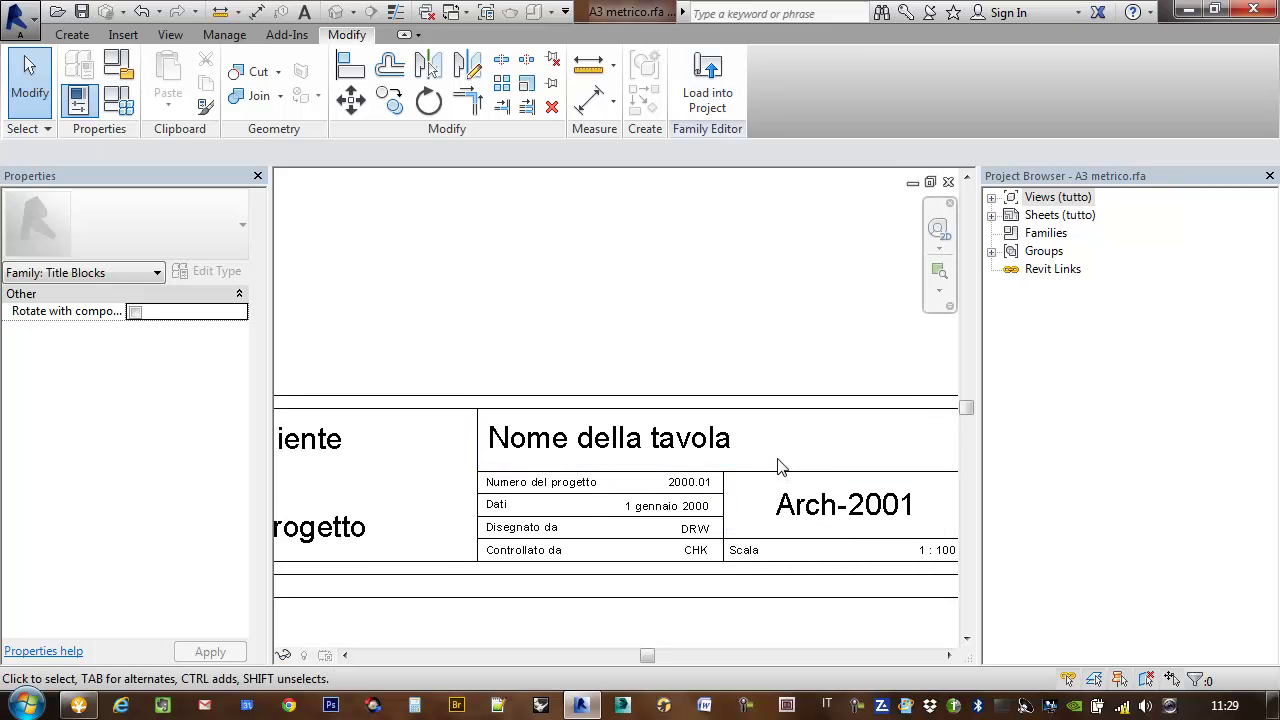
scroll(778, 432, "down", 2)
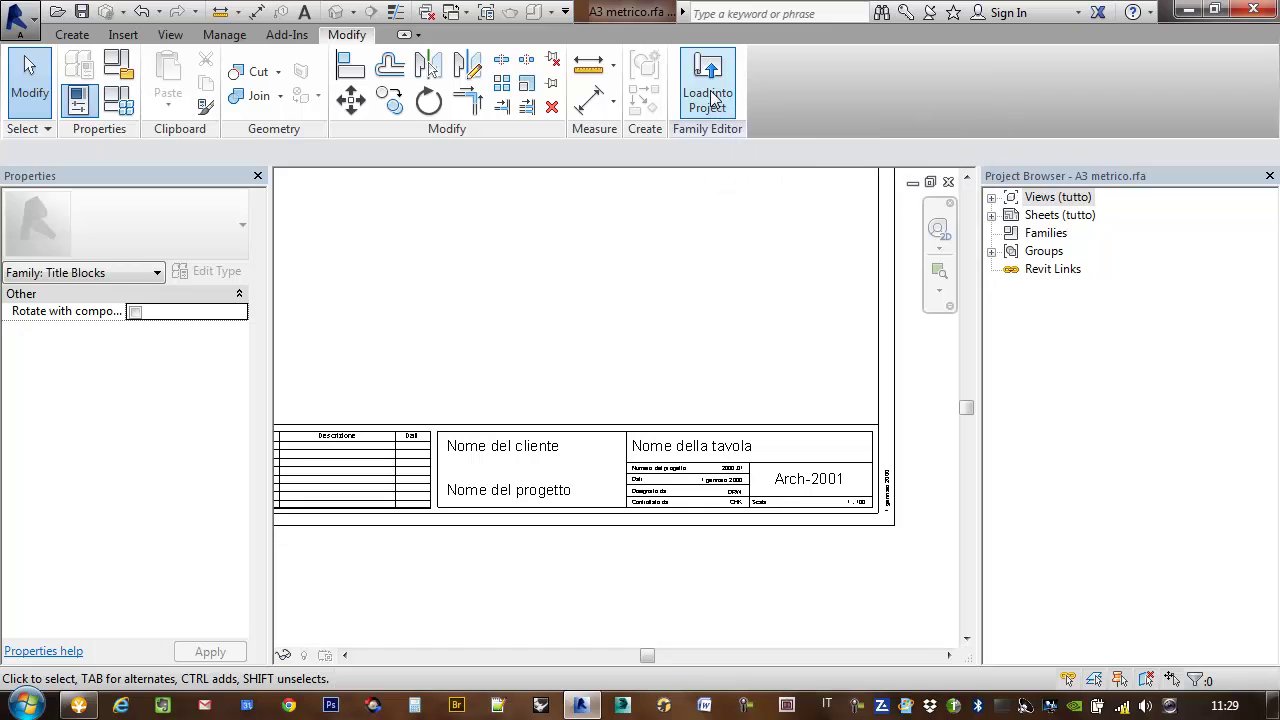
left_click(712, 100)
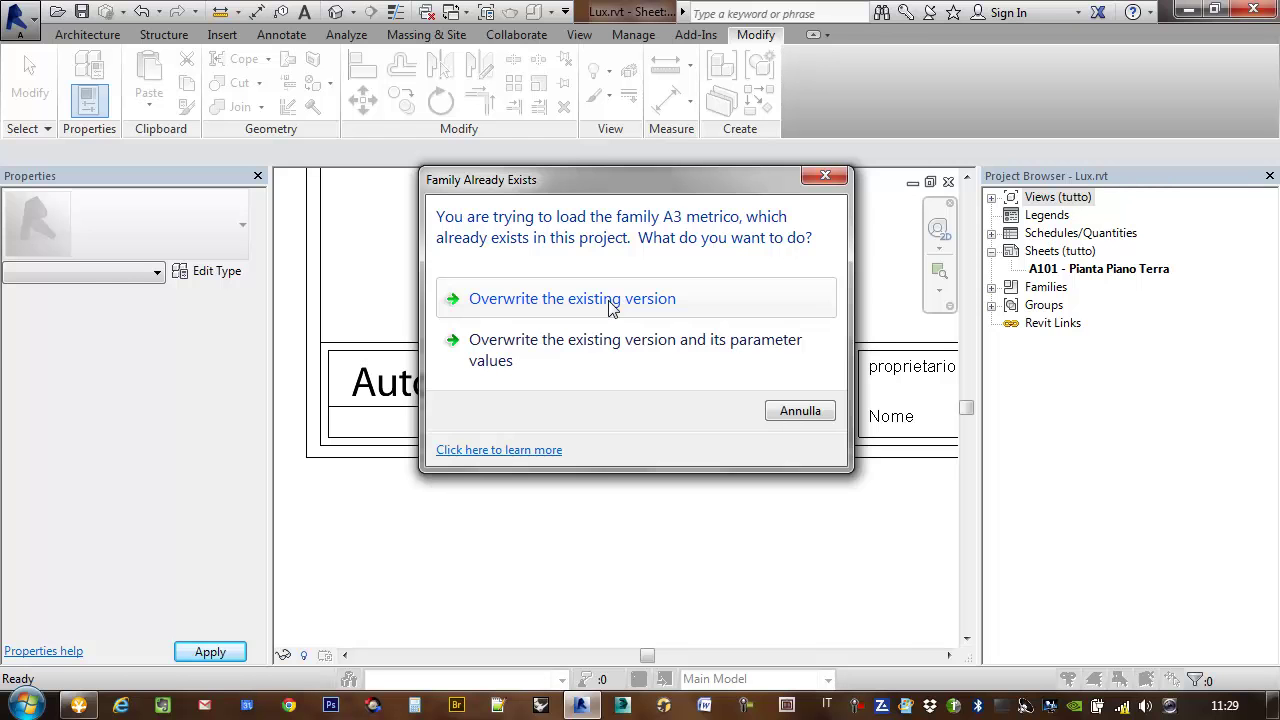
left_click(613, 306)
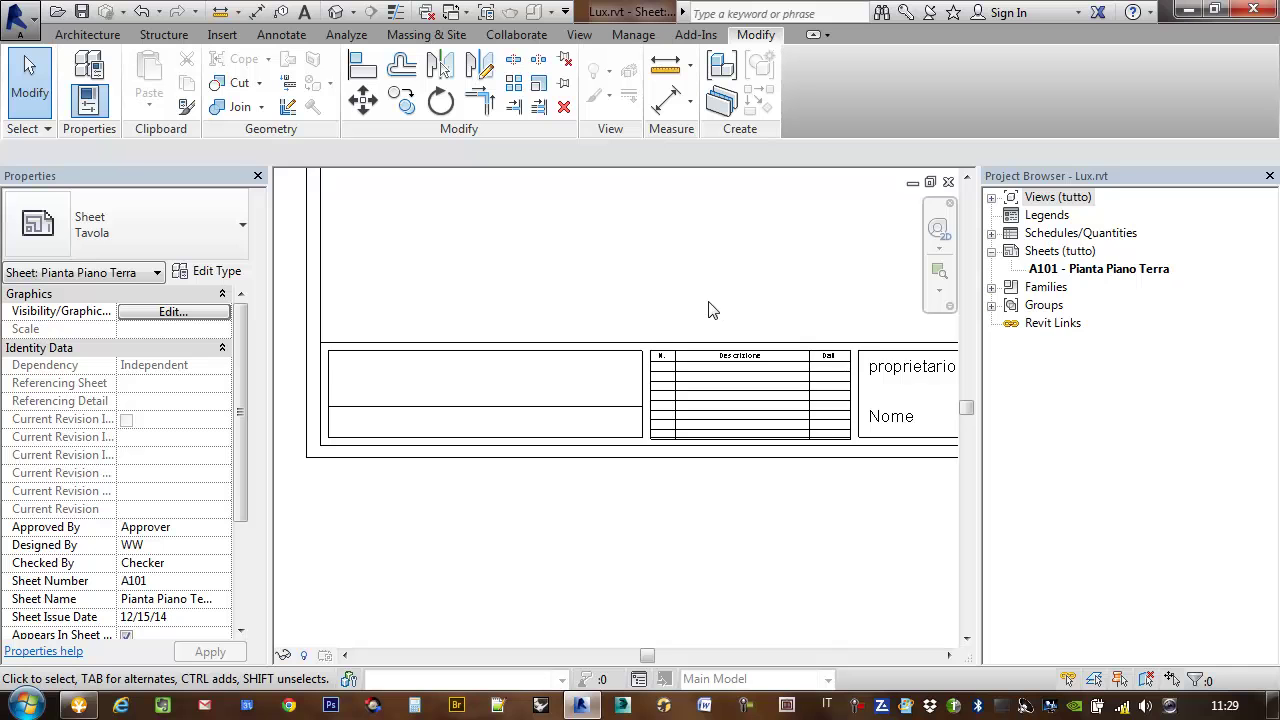
Check the reloaded logo-free title block on sheet A101 and select it.
scroll(712, 310, "down", 1)
scroll(705, 318, "down", 1)
middle_click_drag(699, 326, 590, 352)
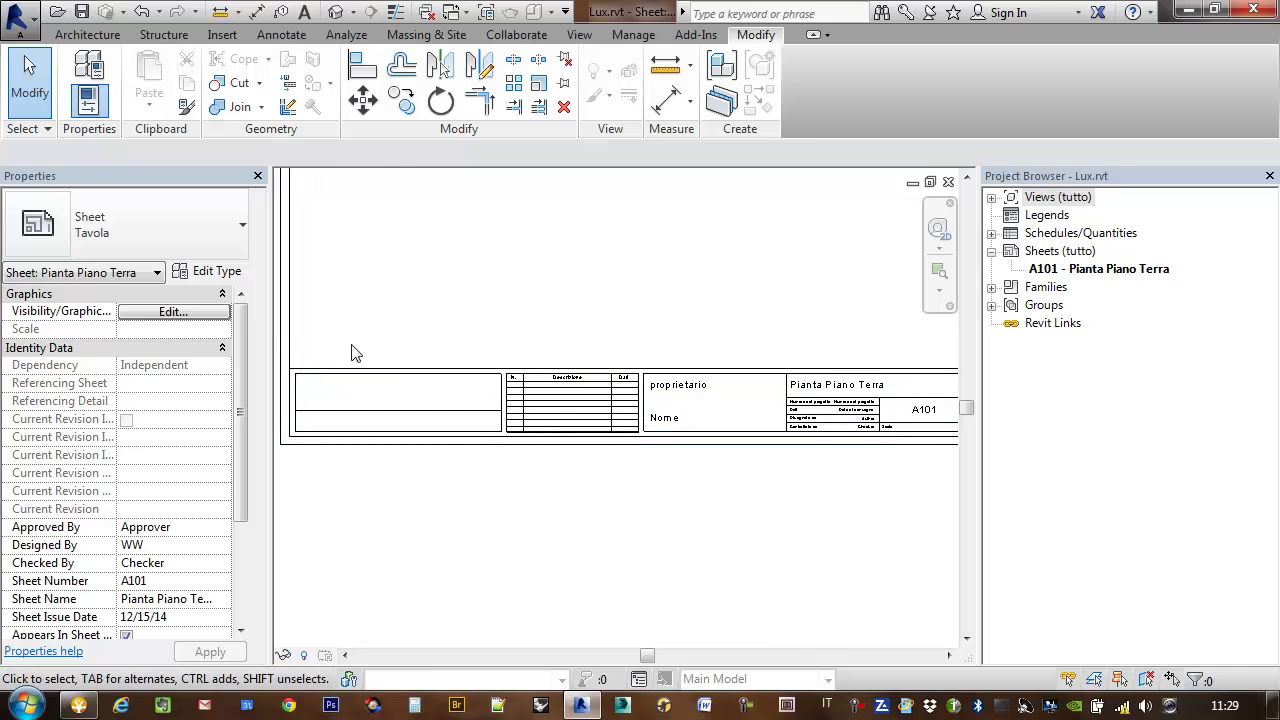
scroll(531, 402, "up", 1)
scroll(600, 380, "up", 1)
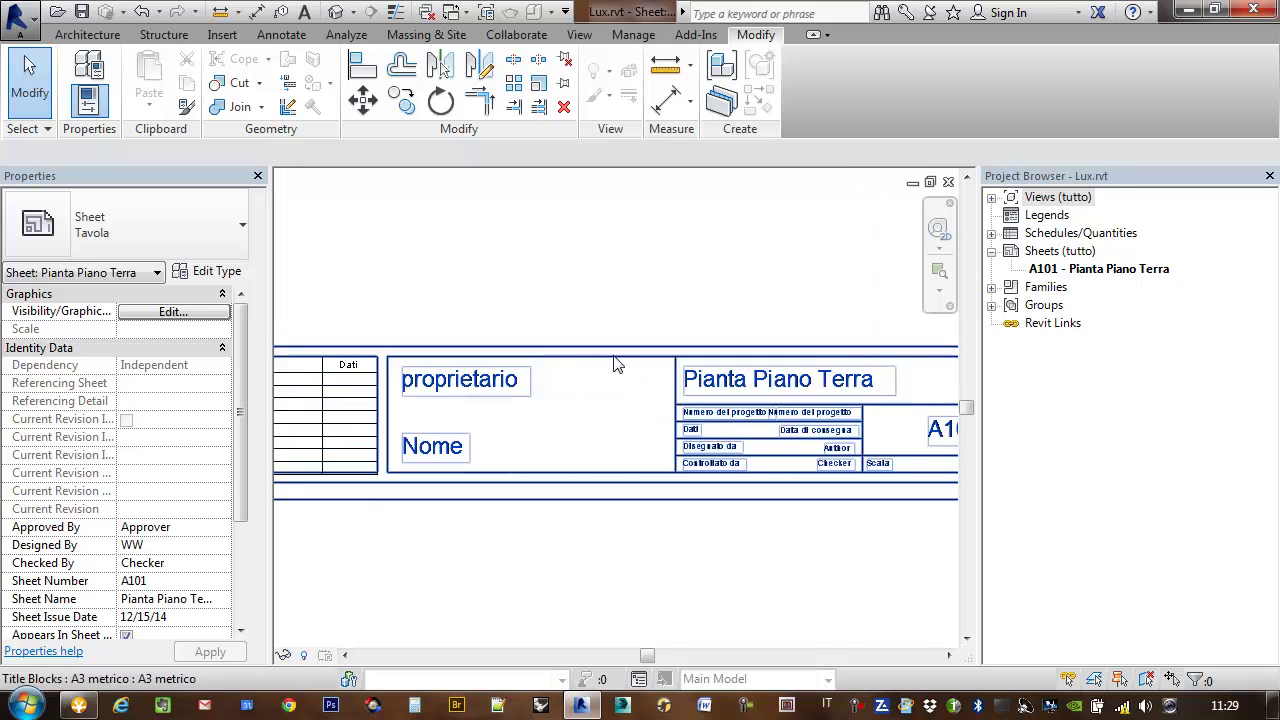
scroll(480, 378, "down", 2)
middle_click_drag(585, 310, 589, 349)
scroll(505, 400, "up", 1)
middle_click_drag(505, 400, 574, 300)
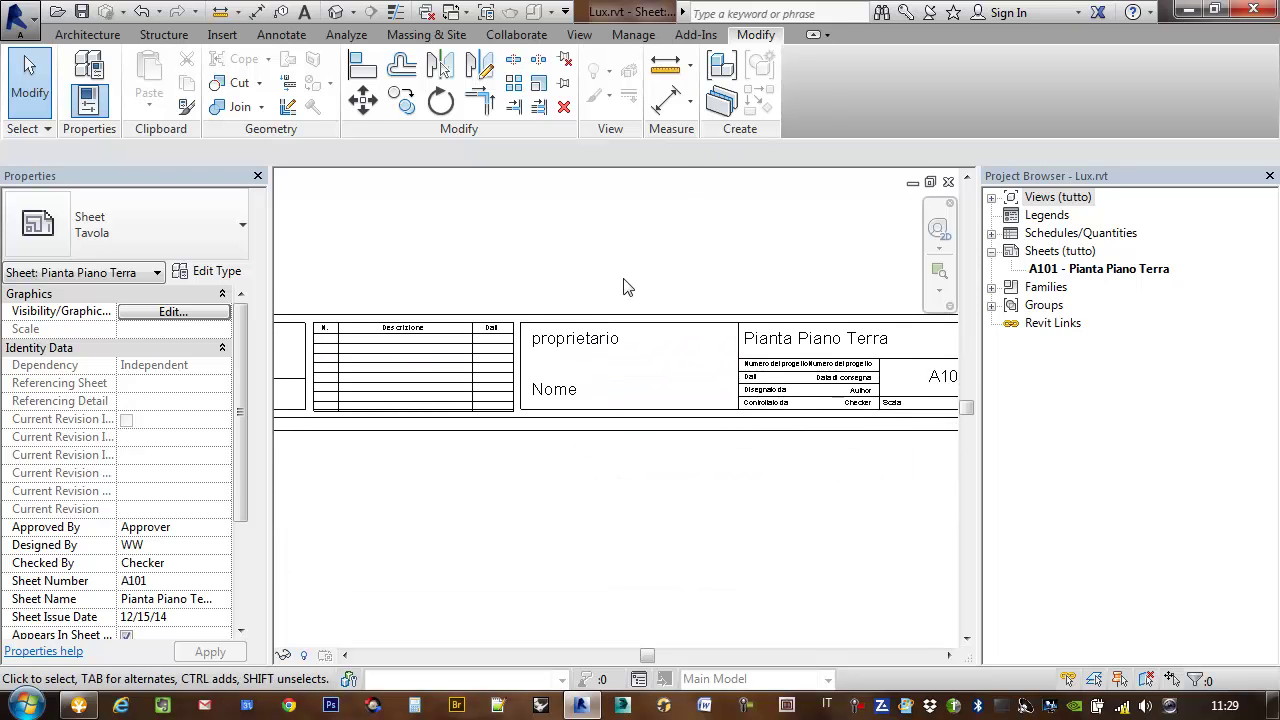
left_click(580, 345)
left_click(805, 100)
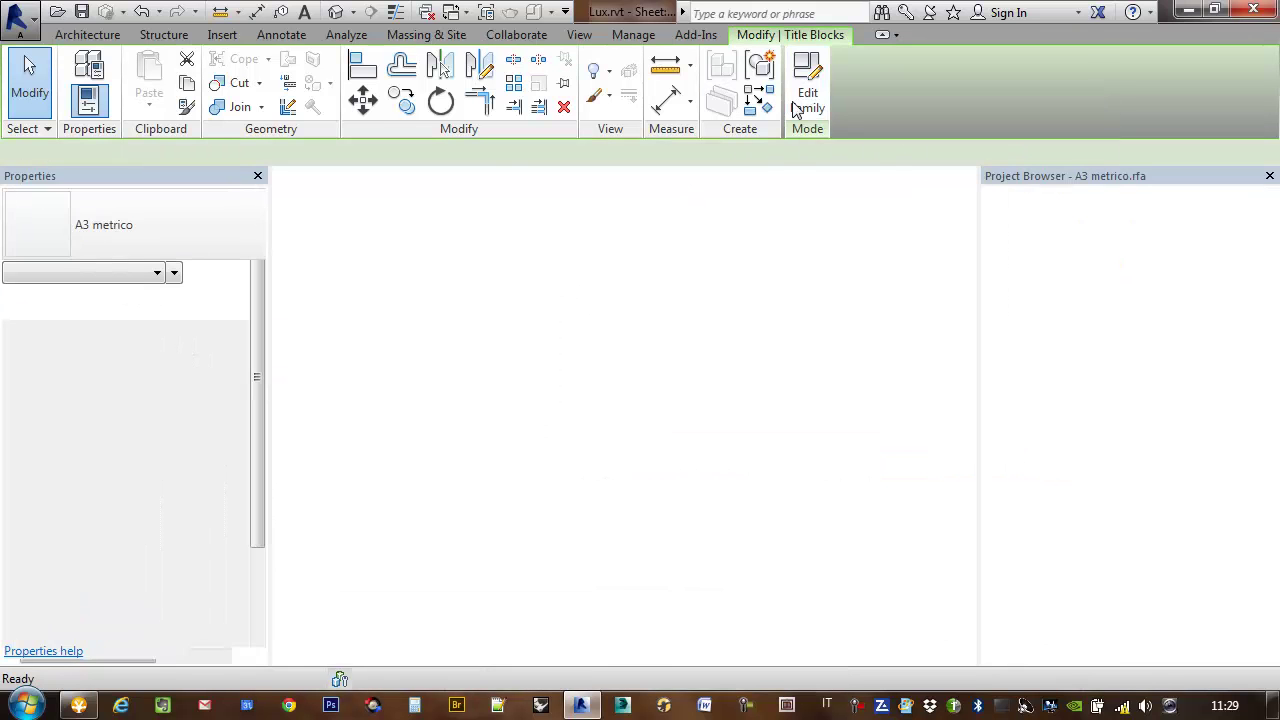
scroll(700, 320, "up", 1)
middle_click_drag(666, 377, 751, 346)
scroll(690, 380, "up", 2)
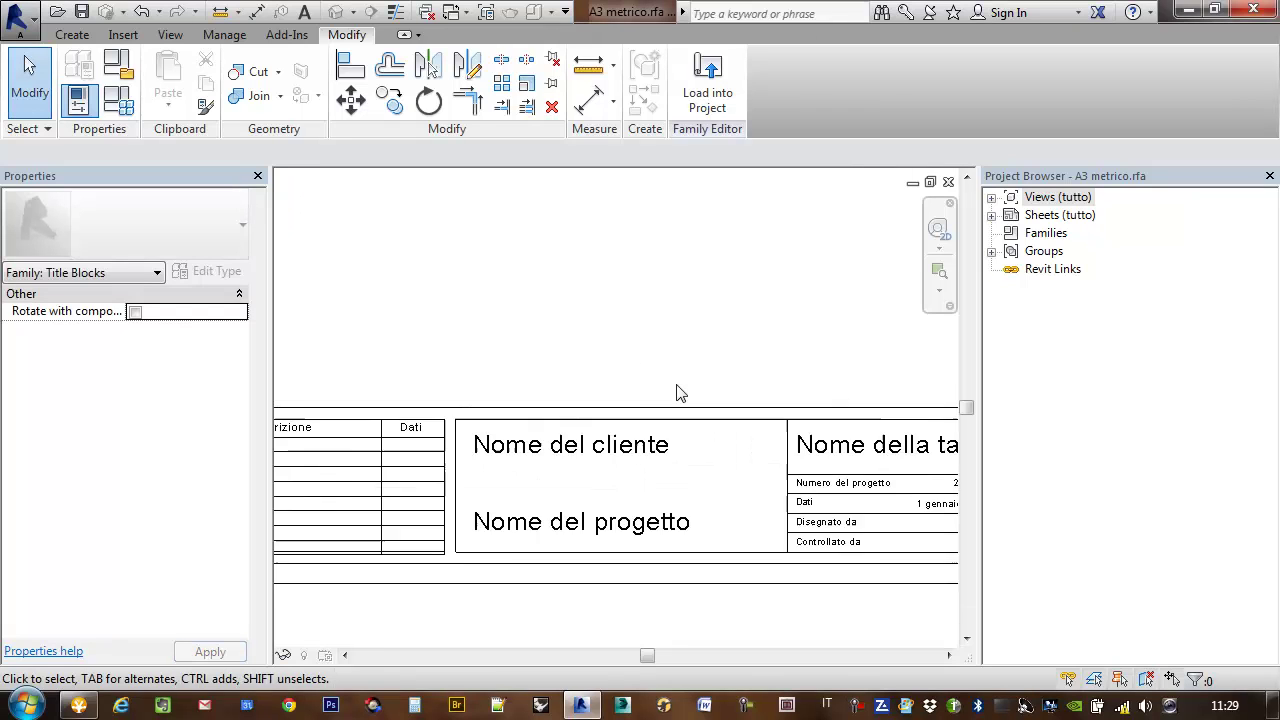
mouse_move(676, 393)
middle_mouse_down()
mouse_move(591, 291)
mouse_move(689, 305)
middle_mouse_up()
scroll(500, 332, "down", 1)
left_click(500, 332)
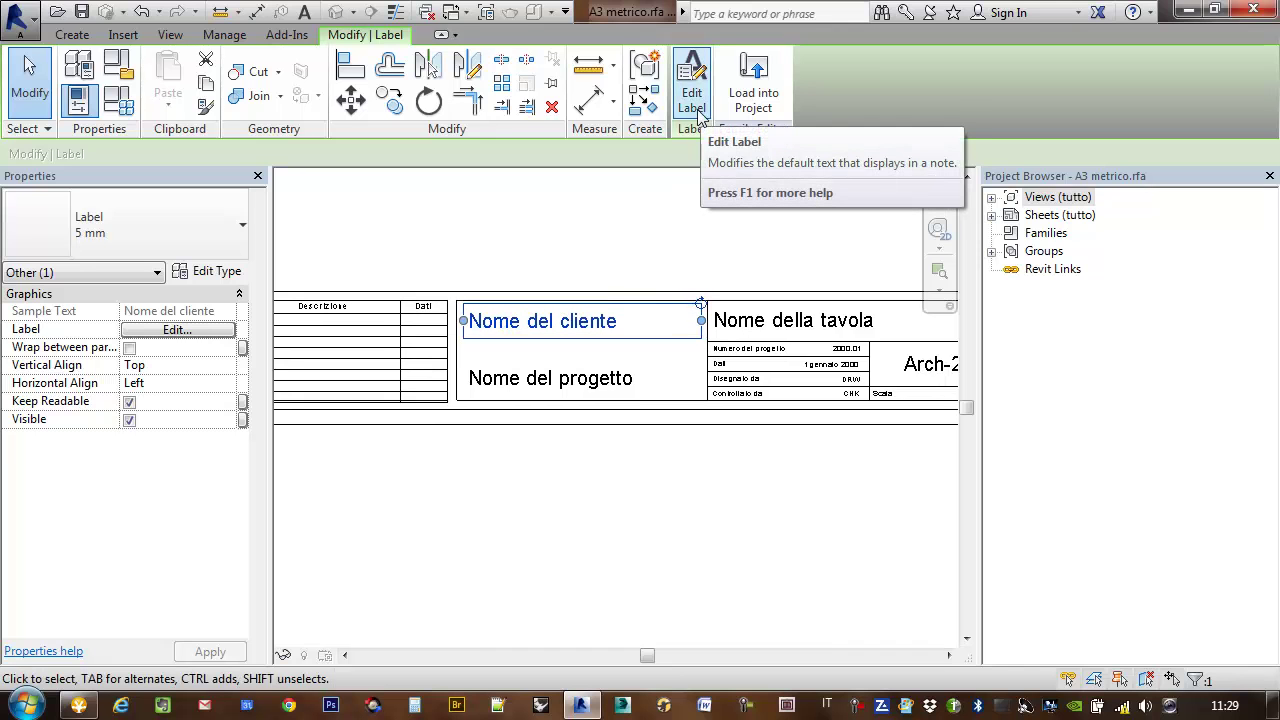
middle_click_drag(560, 214, 589, 243)
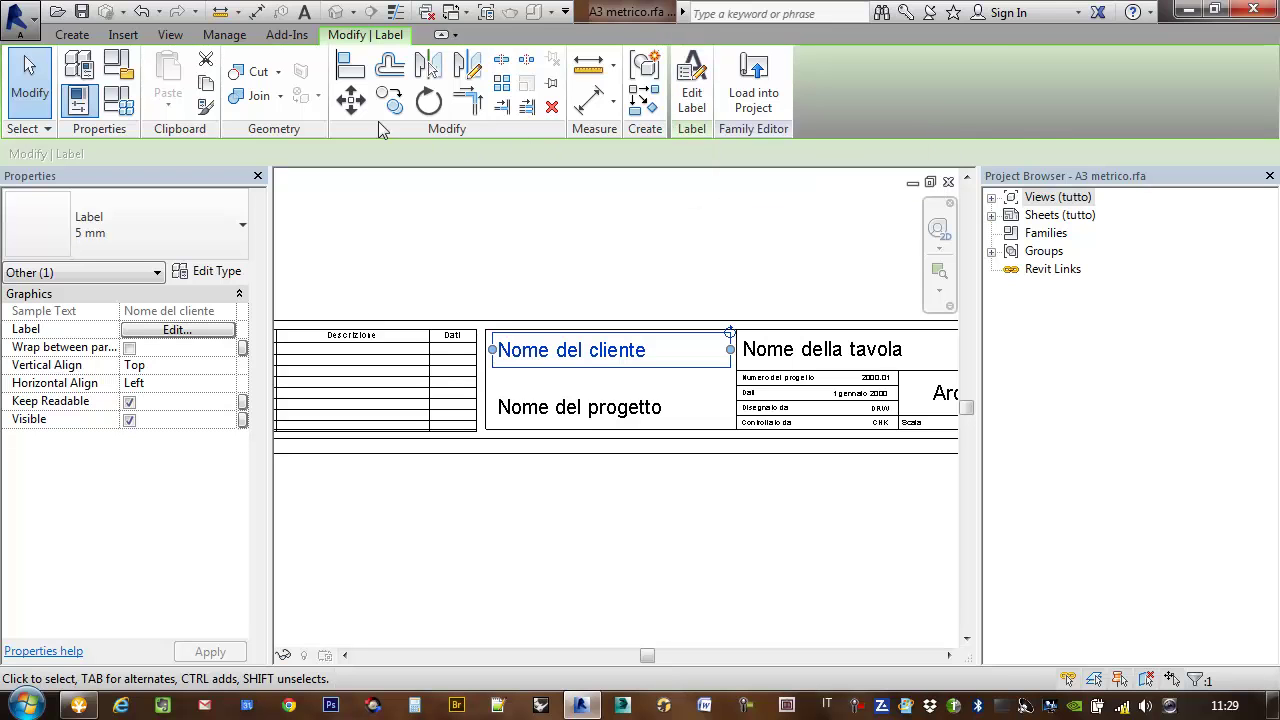
left_click(72, 35)
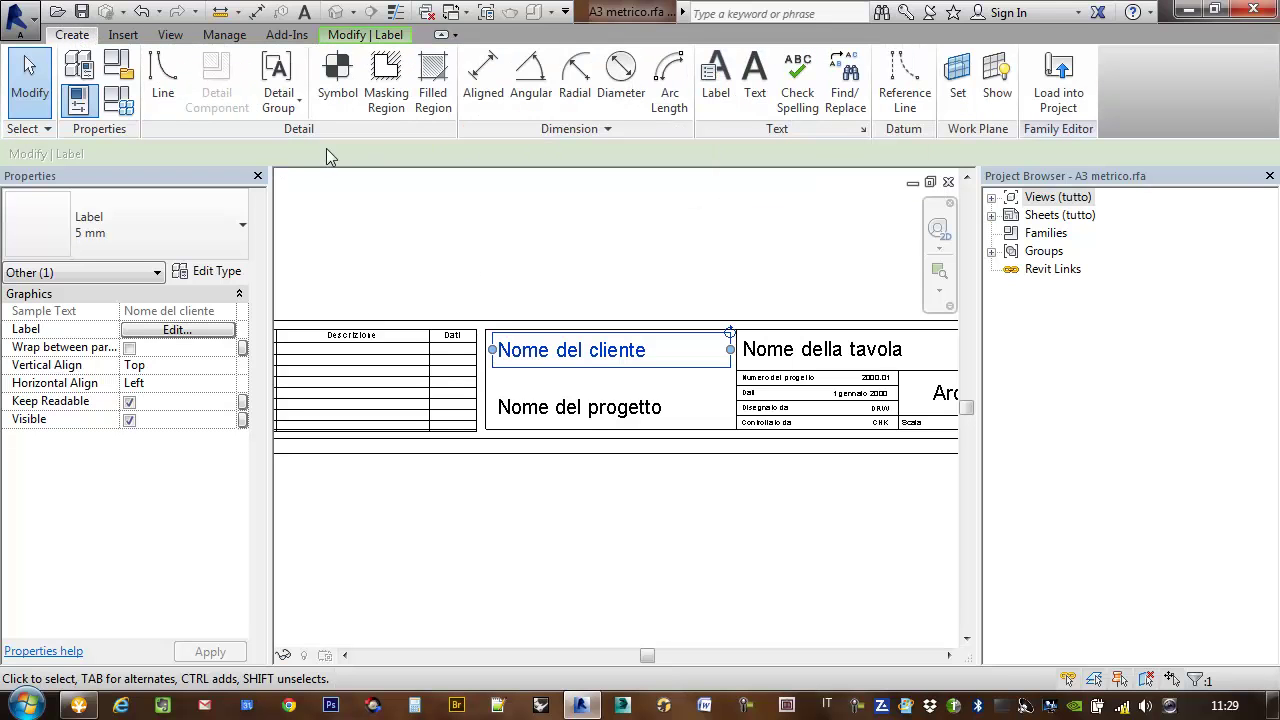
left_click(692, 216)
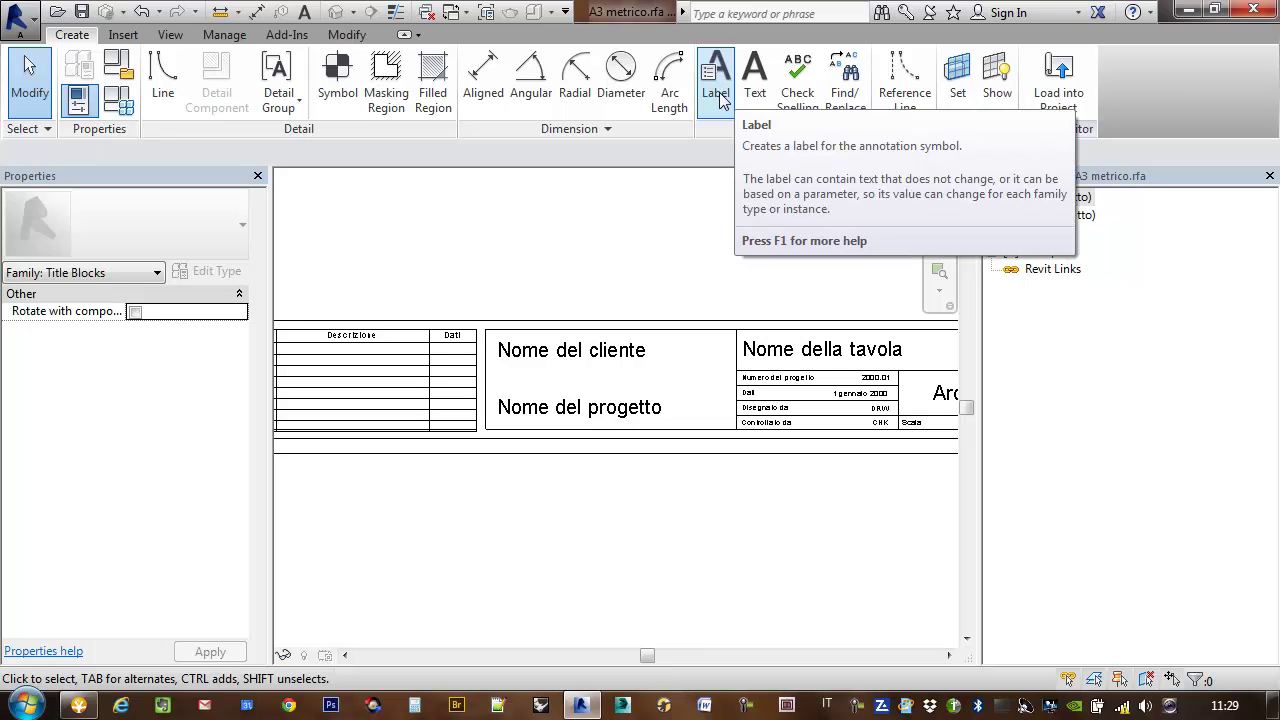
left_click(603, 367)
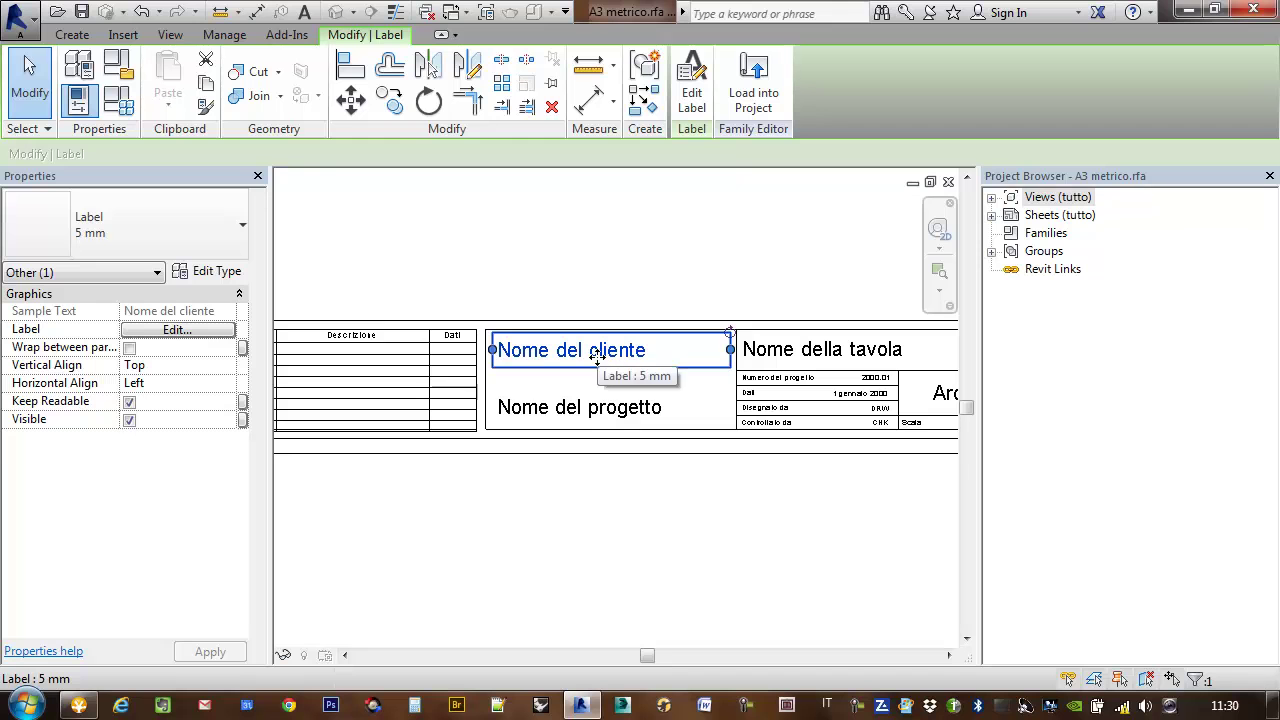
left_click(177, 330)
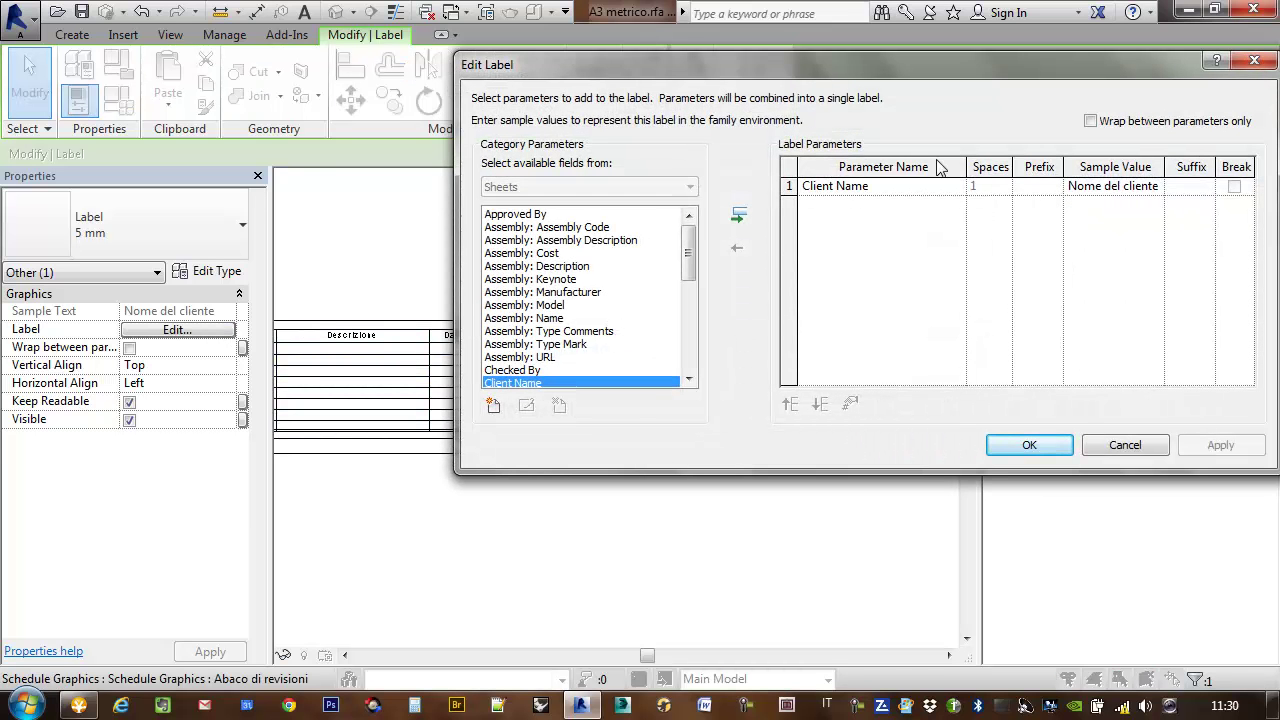
left_click_drag(760, 64, 548, 63)
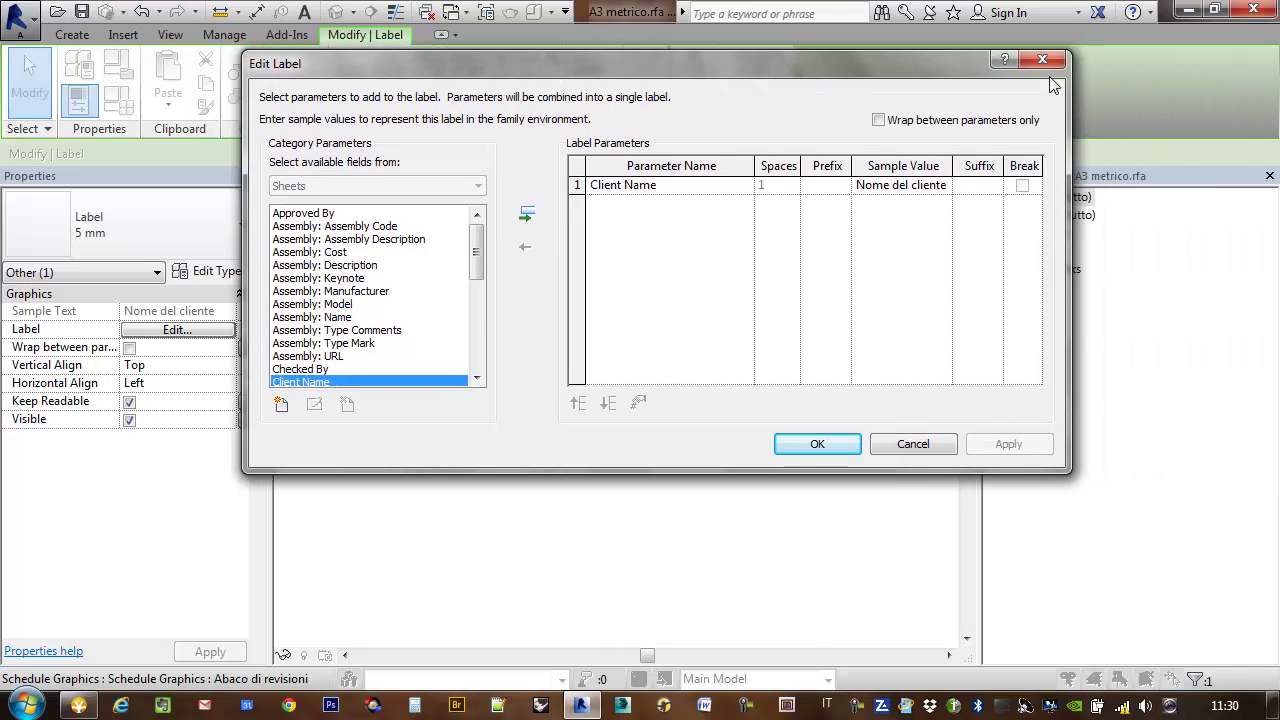
left_click(1041, 59)
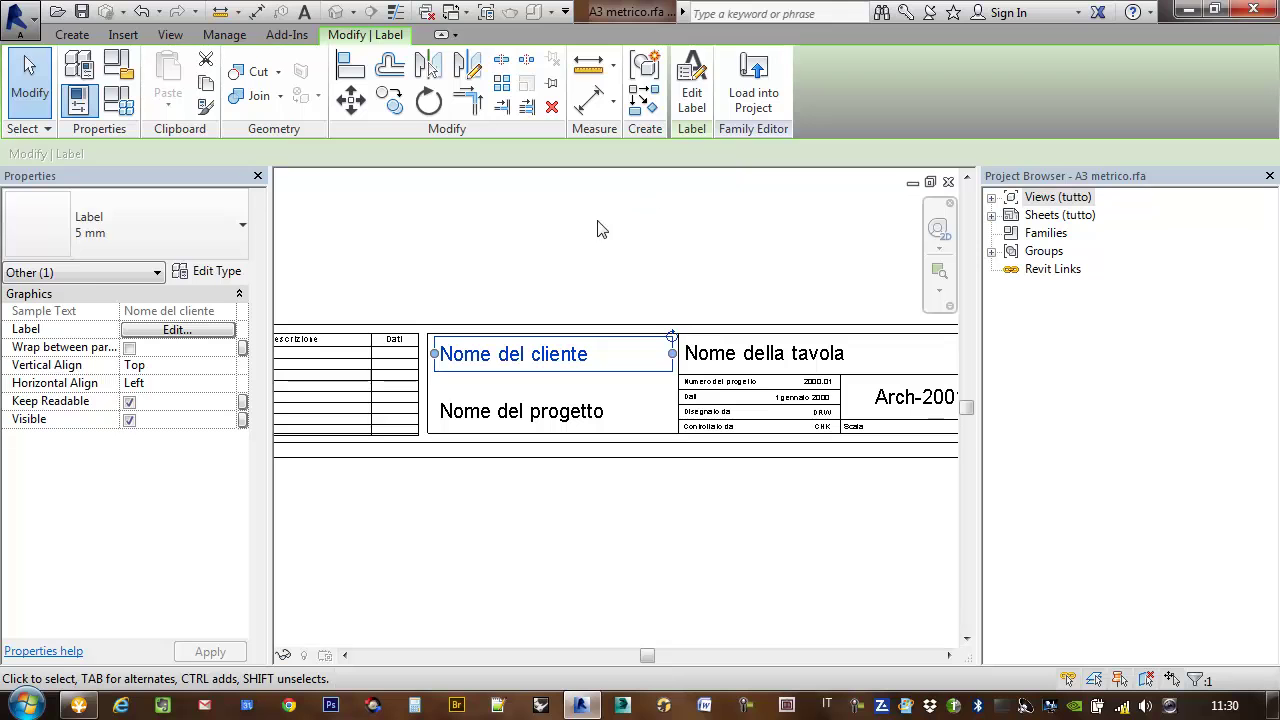
Delete the Nome del cliente label and place a 3 mm 'qerqey' test text there.
key("Delete")
left_click(72, 34)
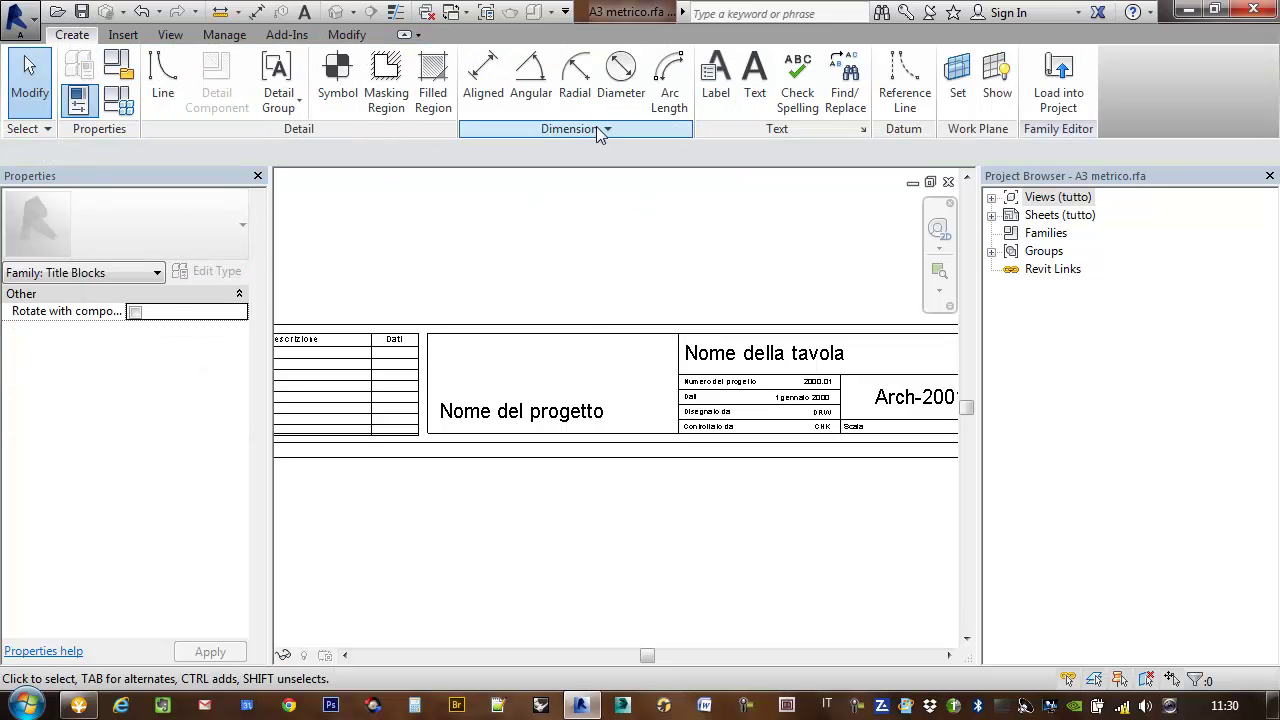
left_click(752, 72)
left_click_drag(440, 340, 660, 383)
type("qerqey")
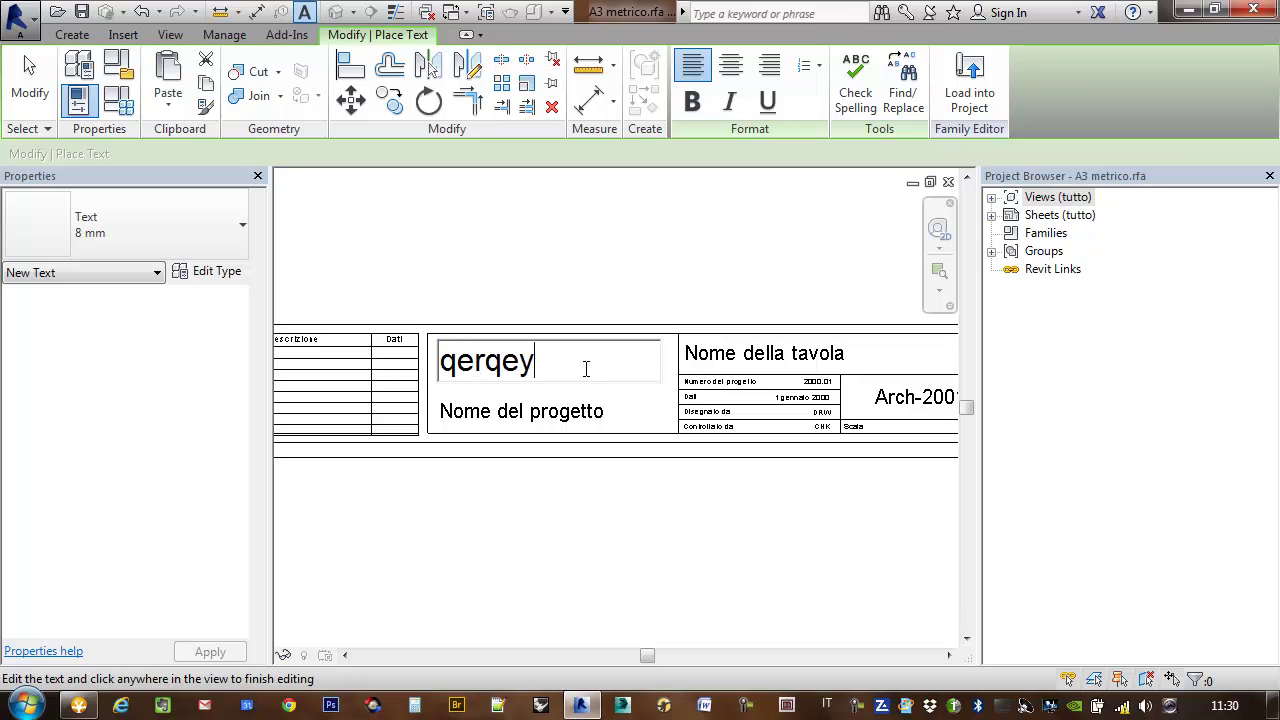
left_click_drag(578, 364, 397, 375)
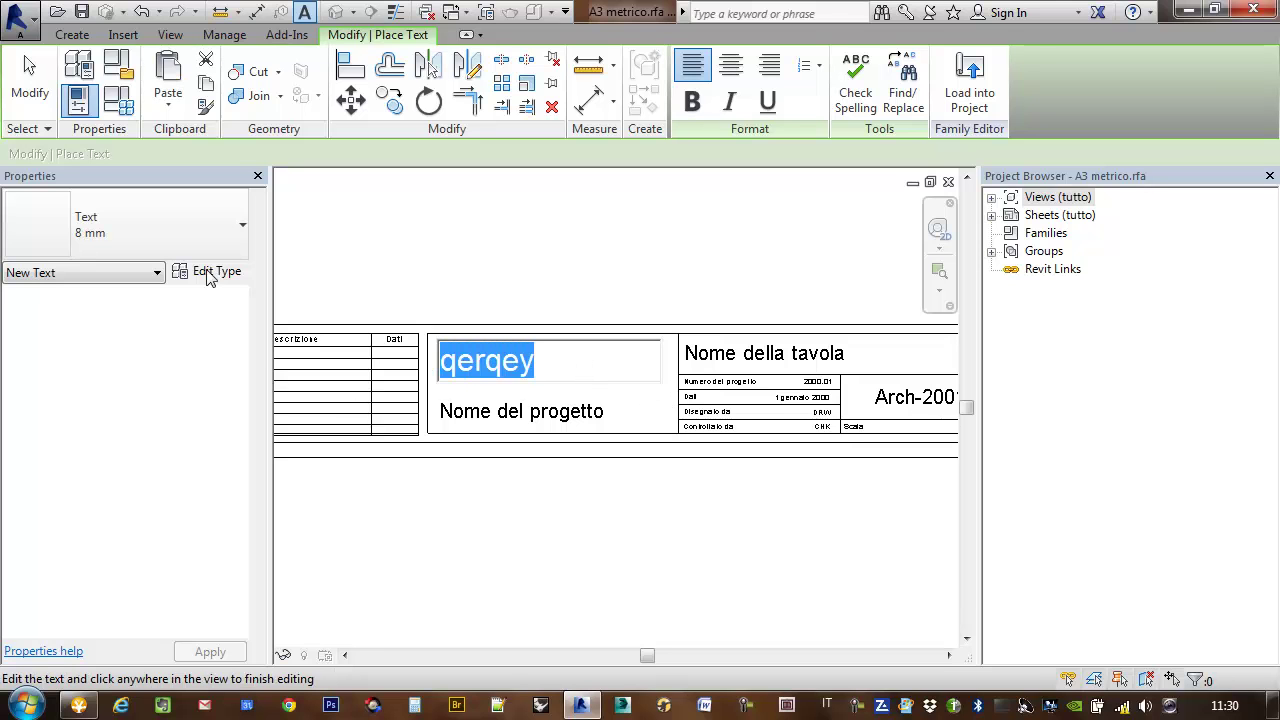
left_click(167, 233)
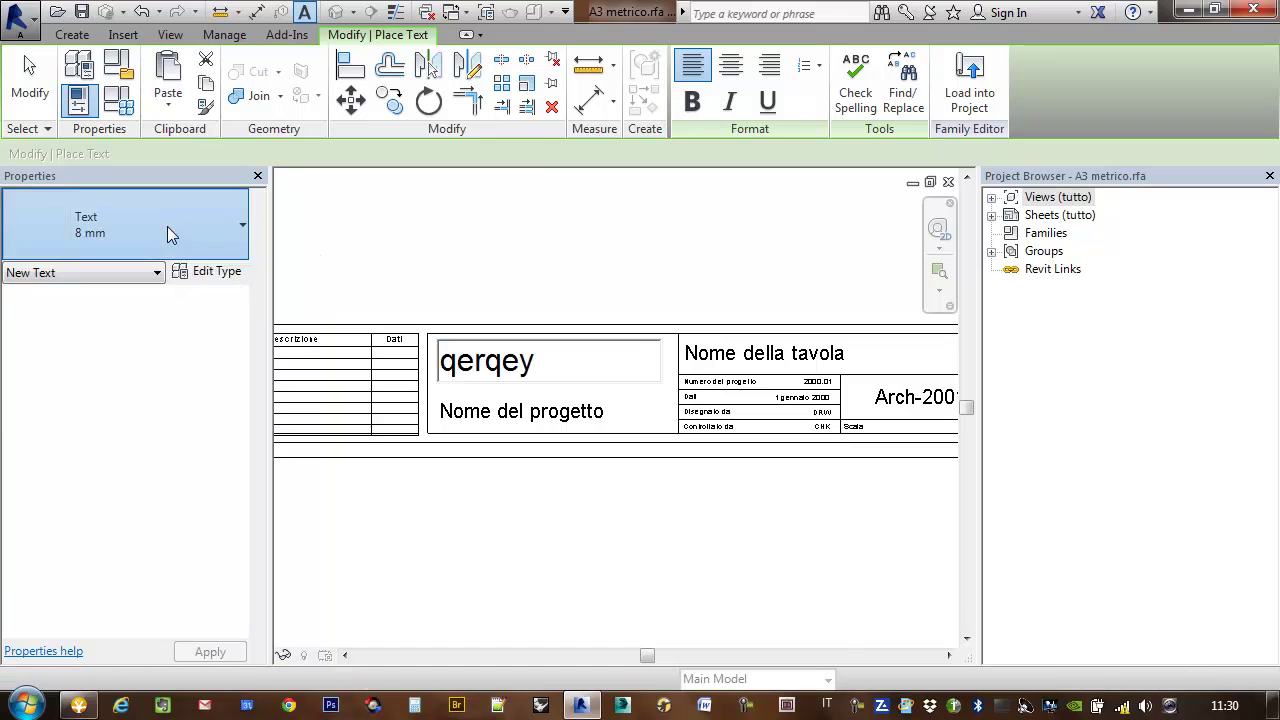
left_click(167, 226)
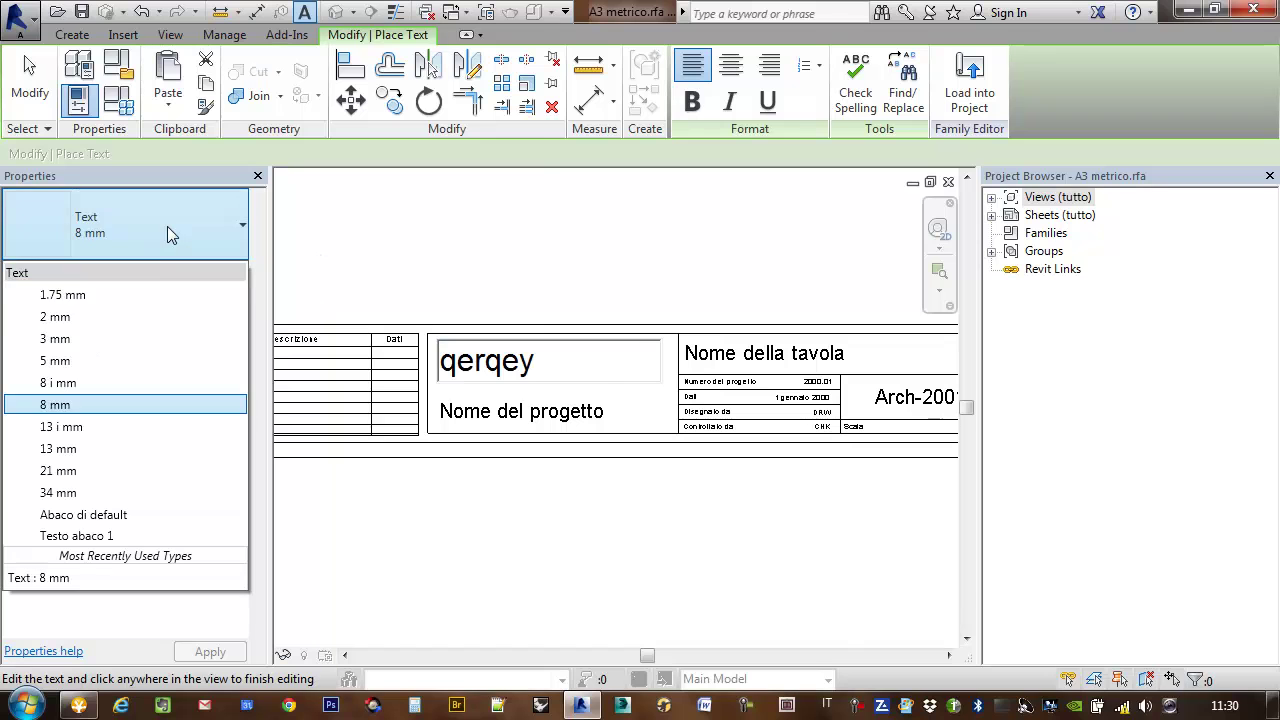
left_click(139, 340)
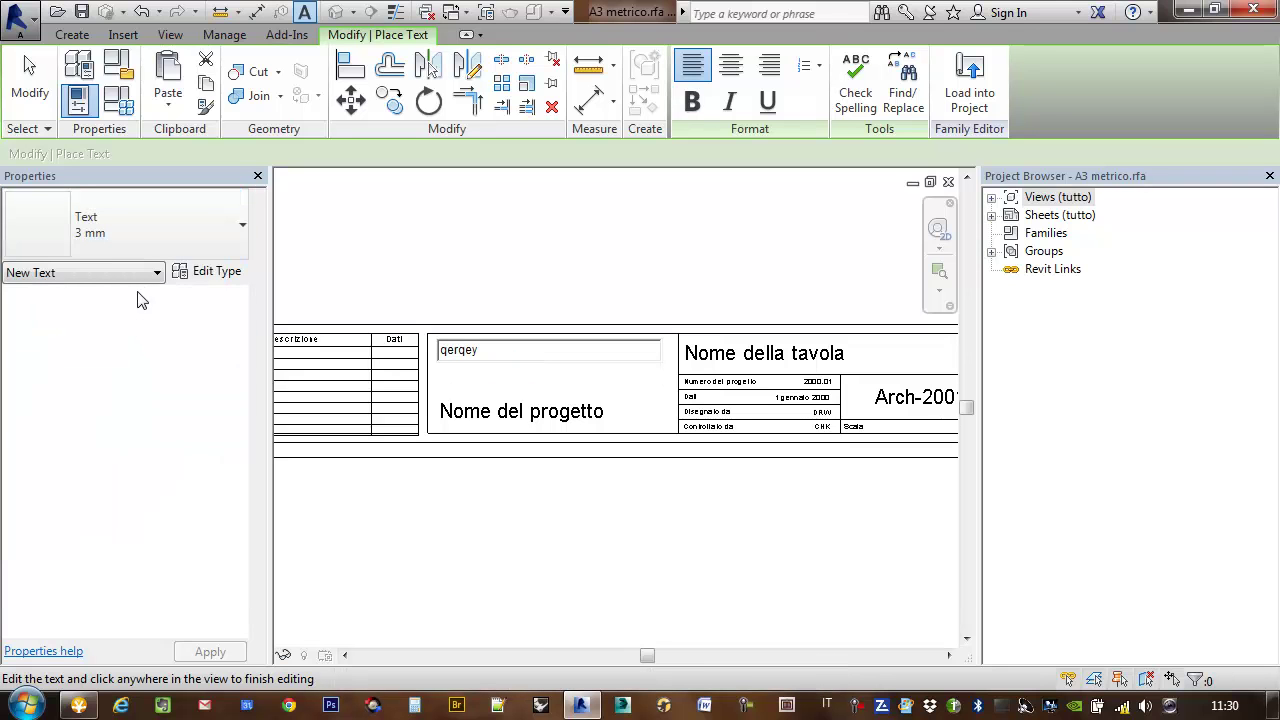
left_click(451, 272)
Delete the 'qerqey' test text note.
key("Escape")
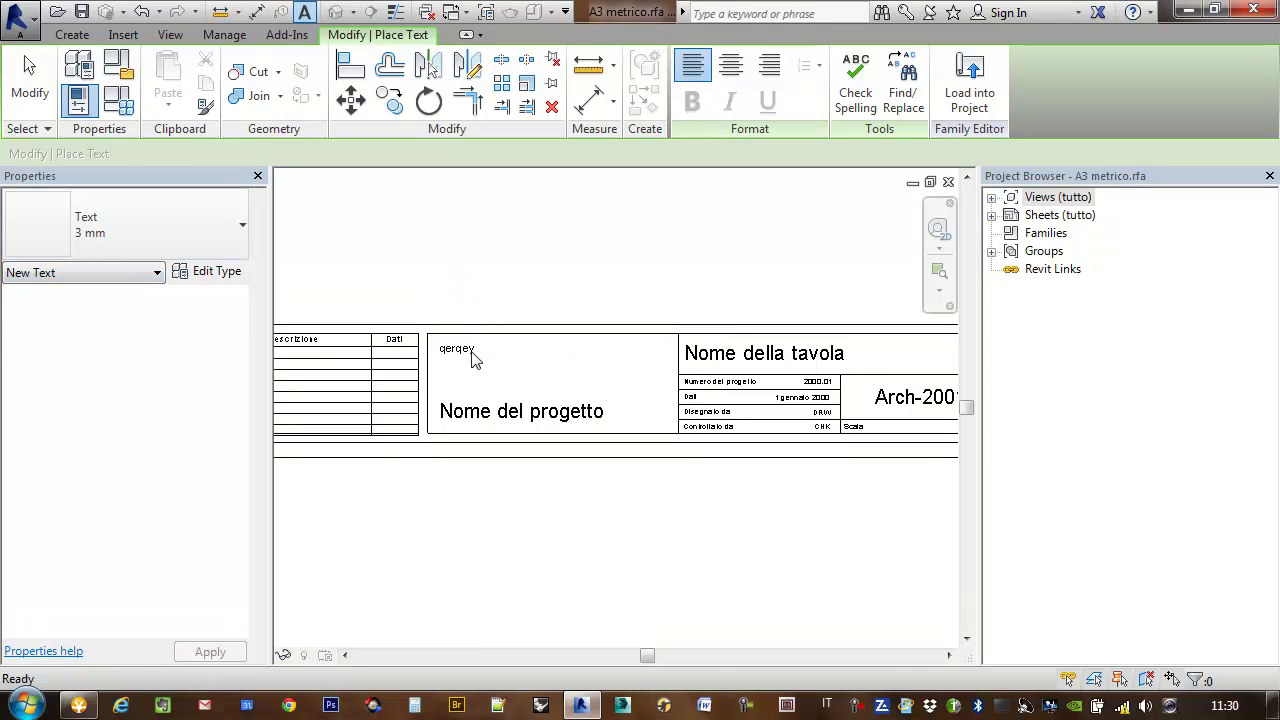
left_click(470, 358)
key("Delete")
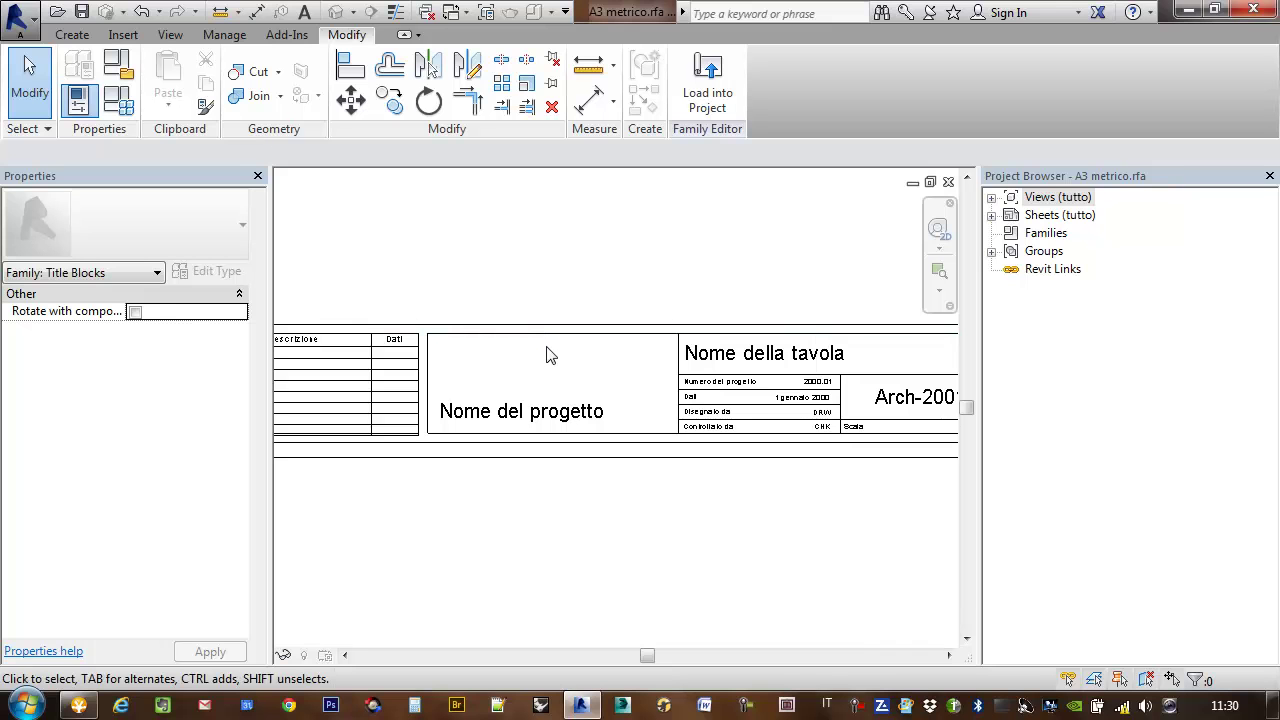
Load the edited title block into Lux, overwriting the existing A3 metrico version.
left_click(708, 80)
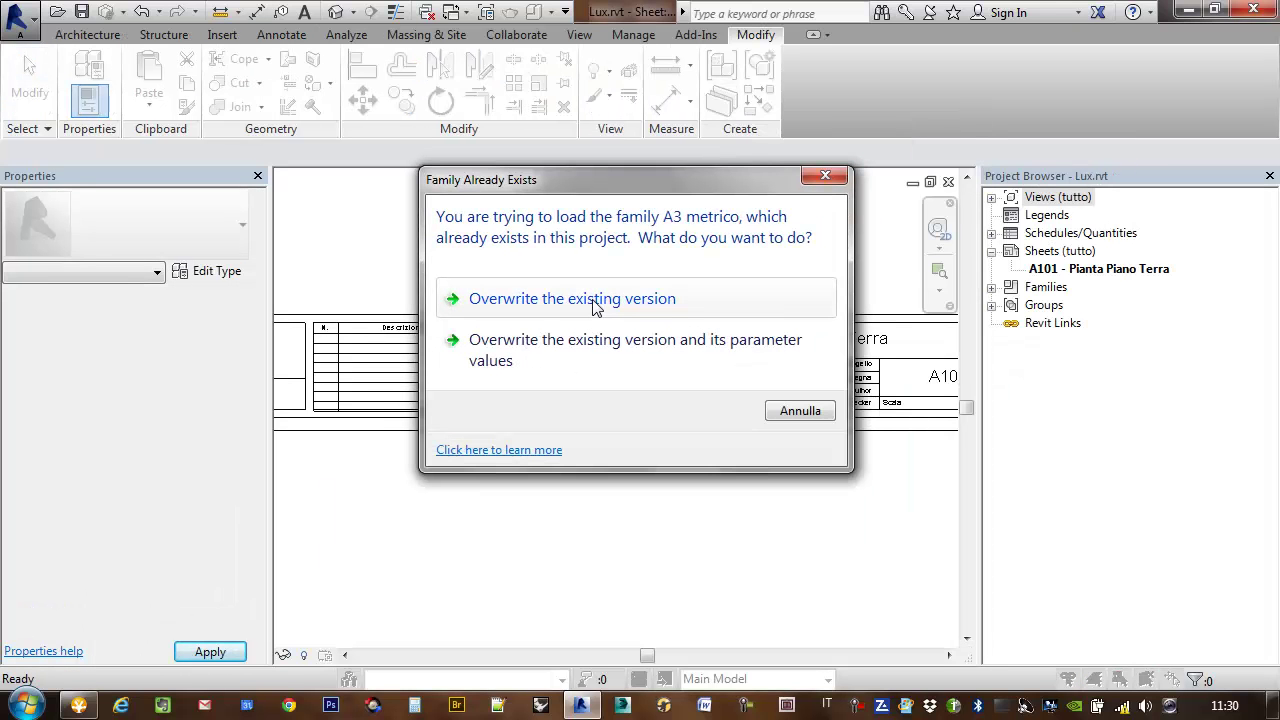
left_click(593, 307)
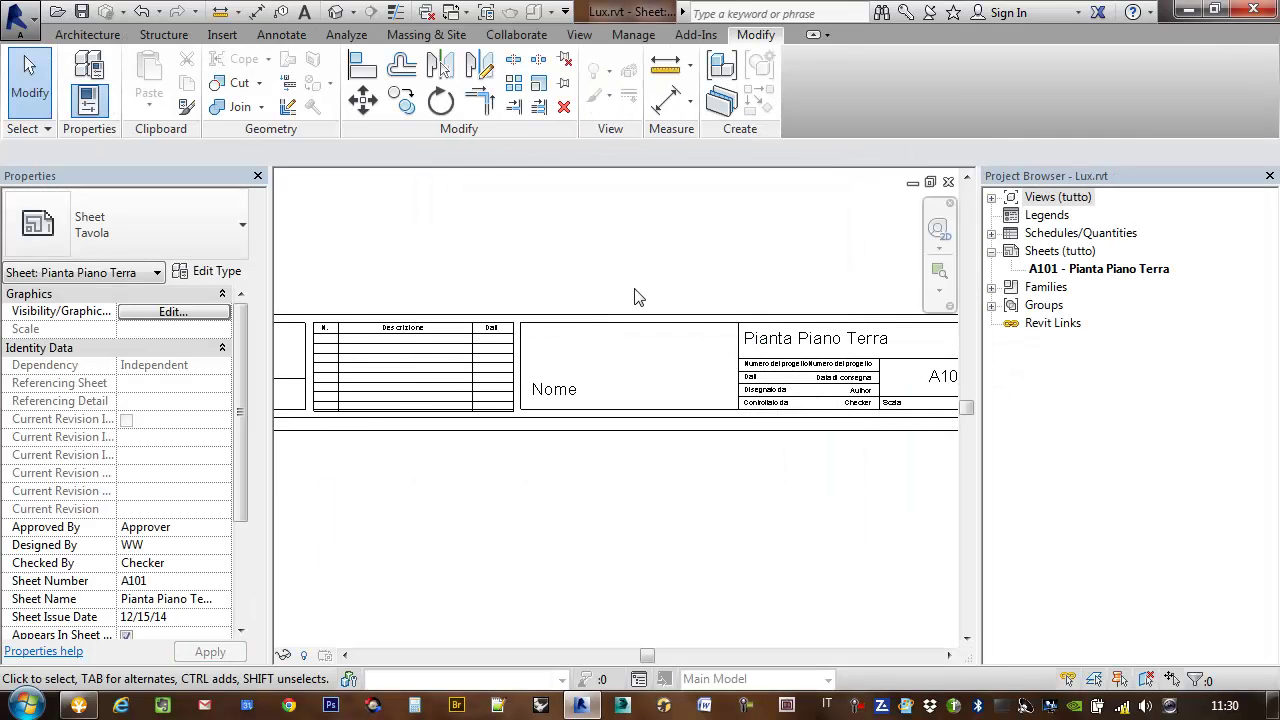
scroll(731, 331, "down", 2)
middle_click_drag(700, 281, 740, 371)
scroll(717, 400, "up", 2)
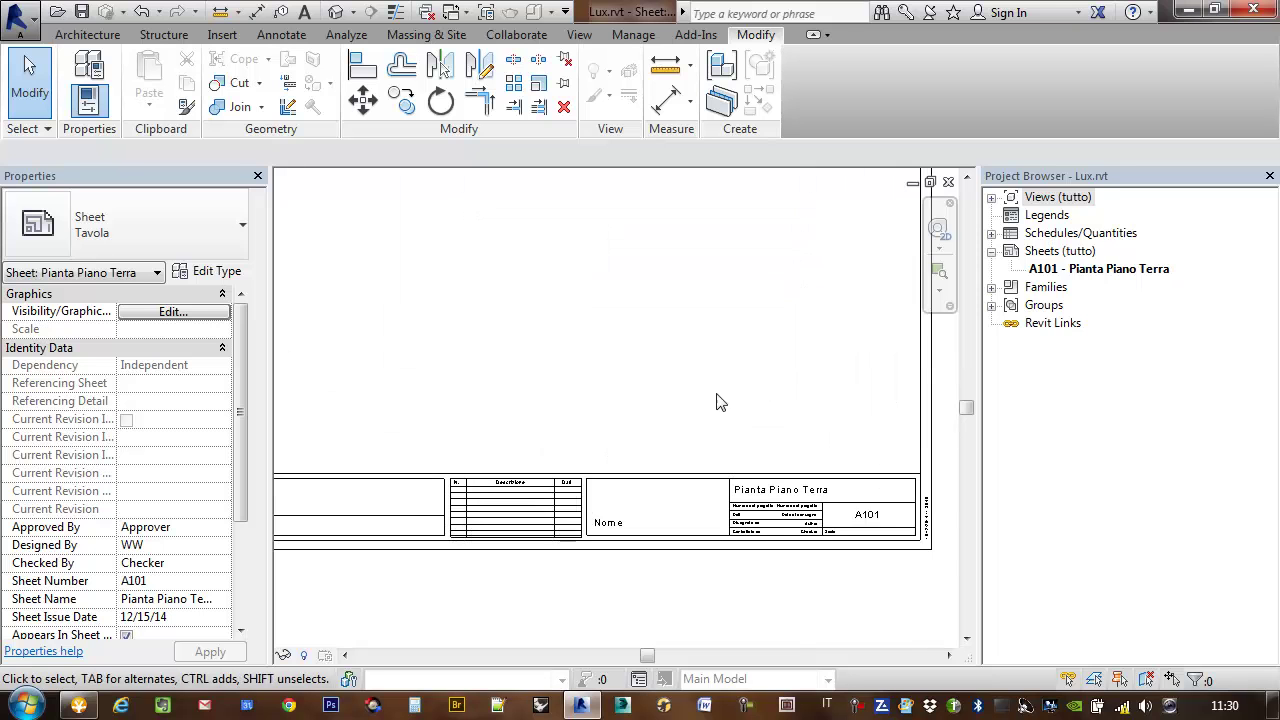
scroll(815, 332, "down", 1)
middle_click_drag(815, 332, 780, 364)
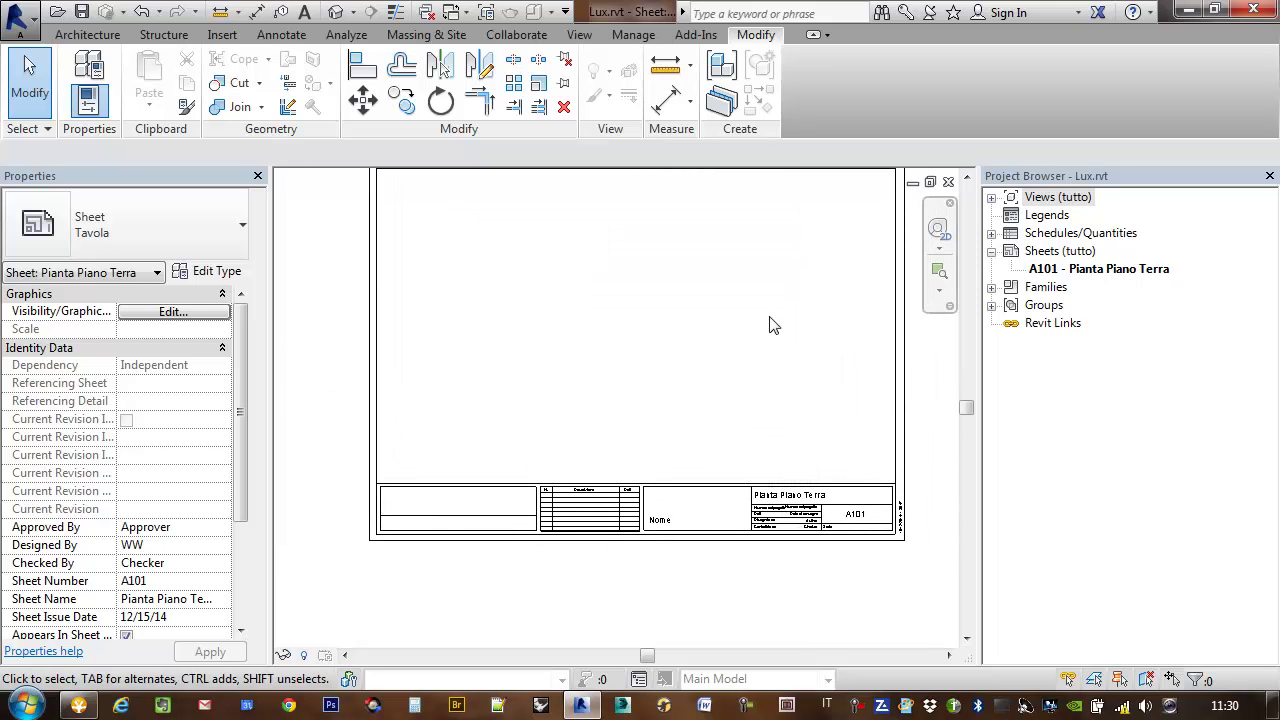
Inspect the A101 title-block field, then open the A101 Pianta Piano Terra sheet's context menu.
scroll(705, 515, "up", 2)
scroll(711, 517, "up", 1)
middle_click_drag(711, 517, 603, 523)
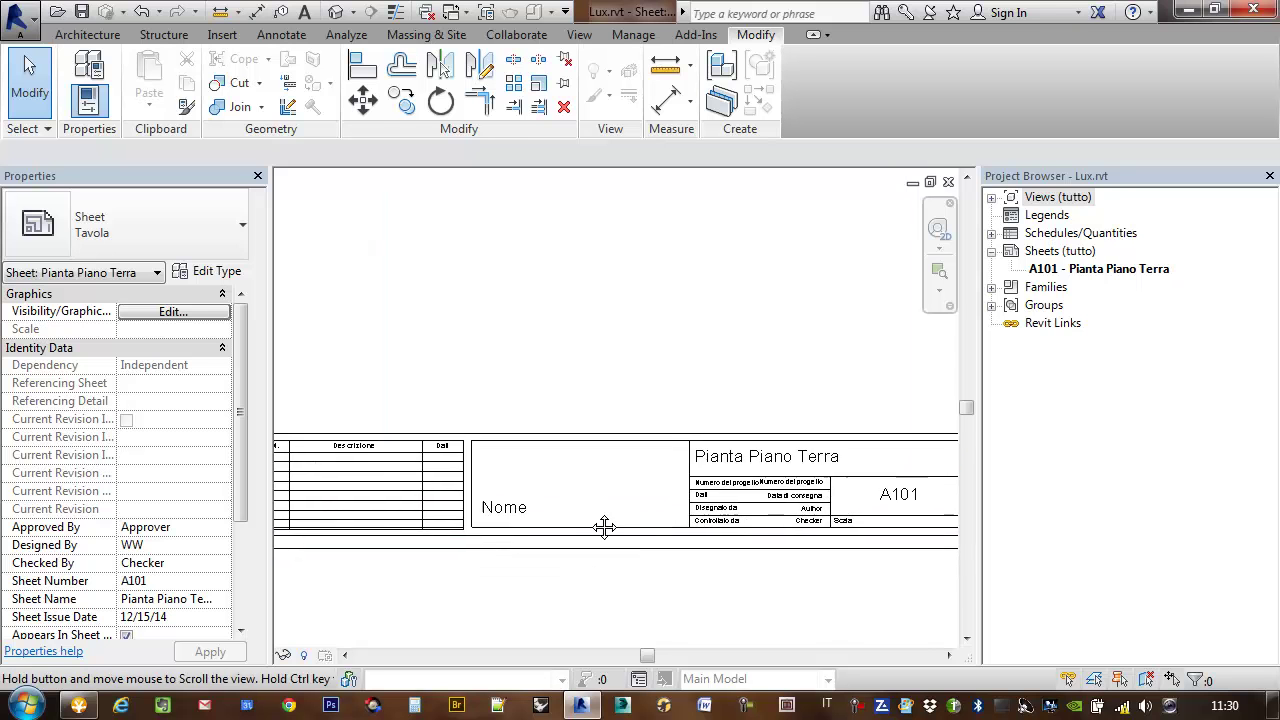
middle_click_drag(643, 471, 566, 463)
scroll(743, 457, "up", 1)
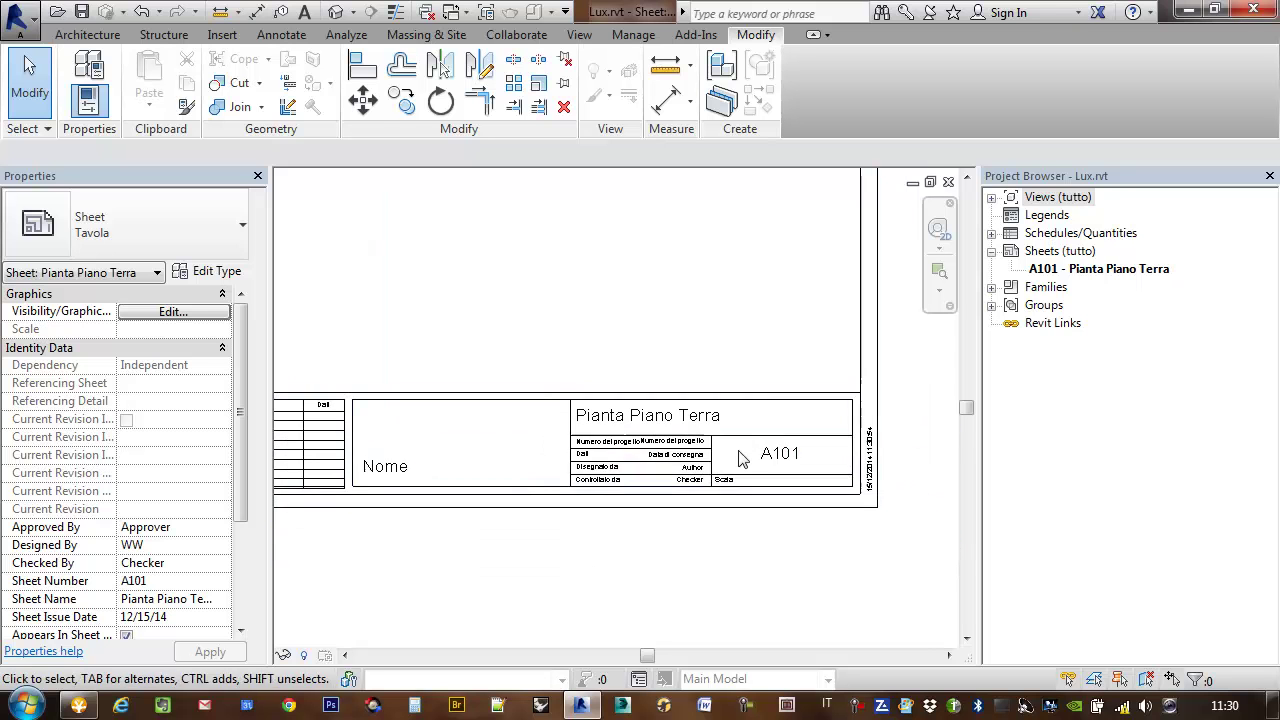
scroll(793, 458, "up", 2)
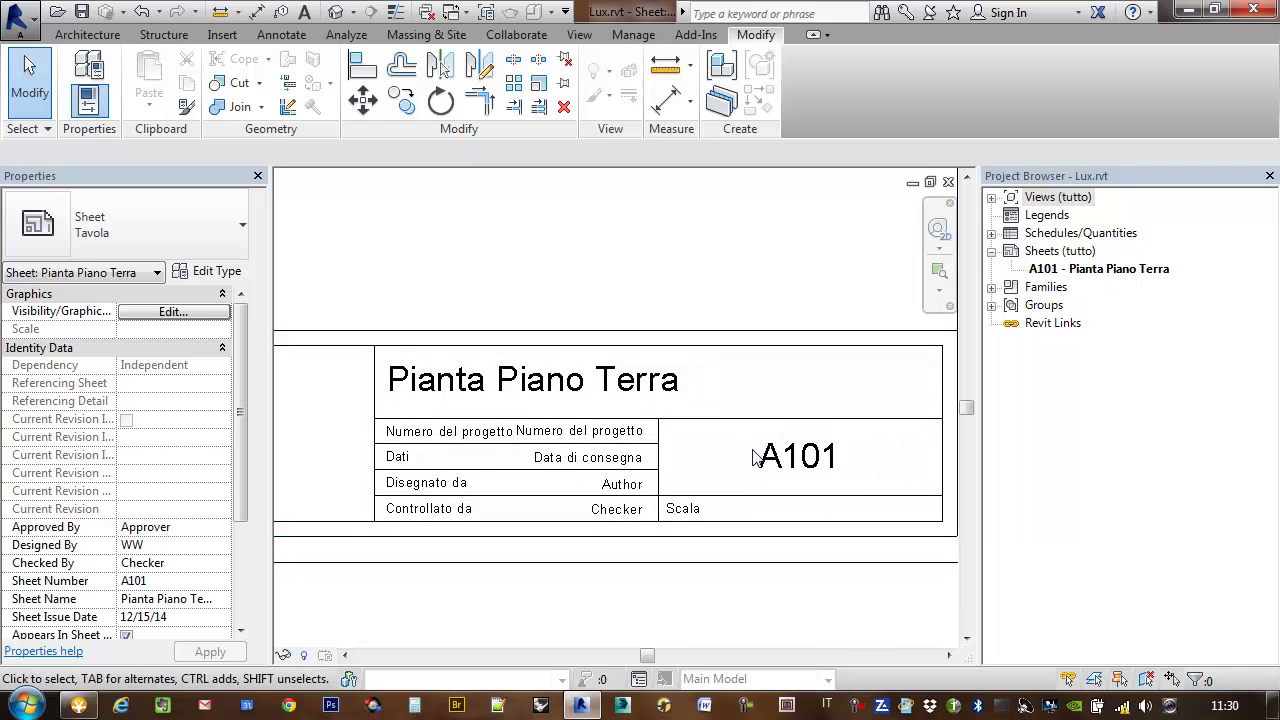
scroll(778, 464, "down", 1)
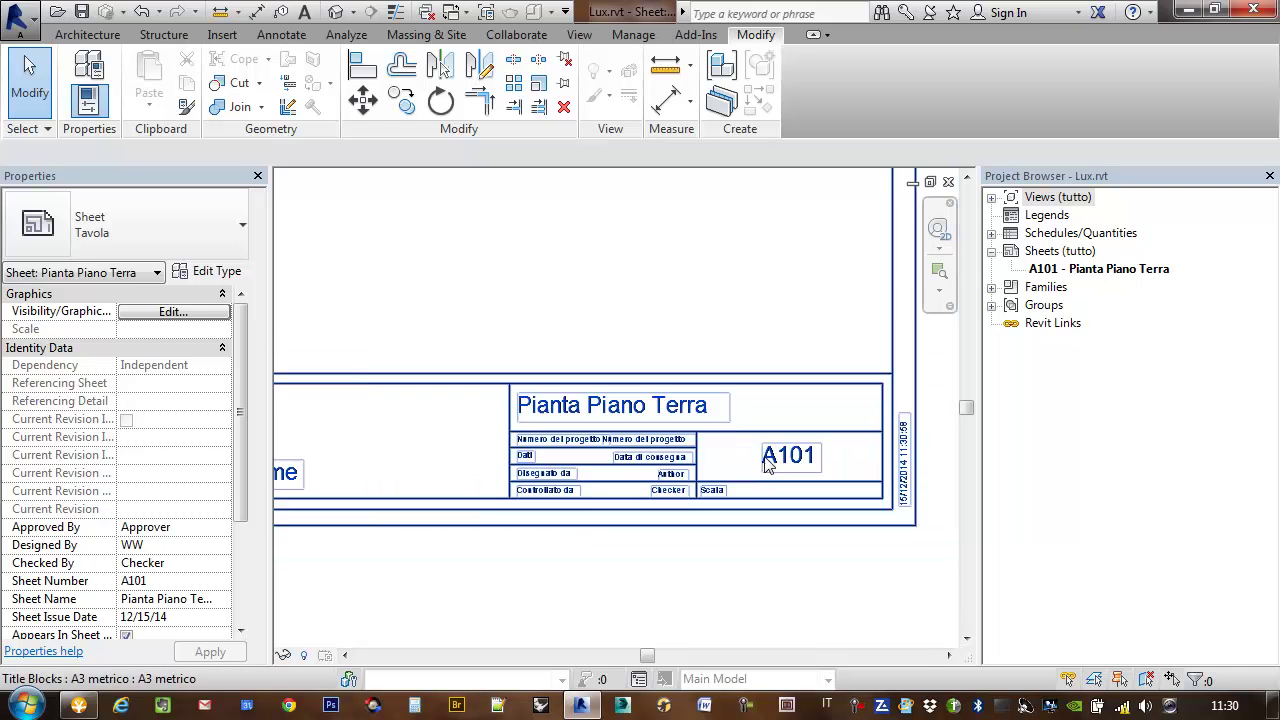
mouse_move(745, 348)
middle_mouse_down()
mouse_move(766, 353)
mouse_move(751, 340)
mouse_move(797, 317)
middle_mouse_up()
scroll(751, 309, "down", 1)
left_click(1077, 278)
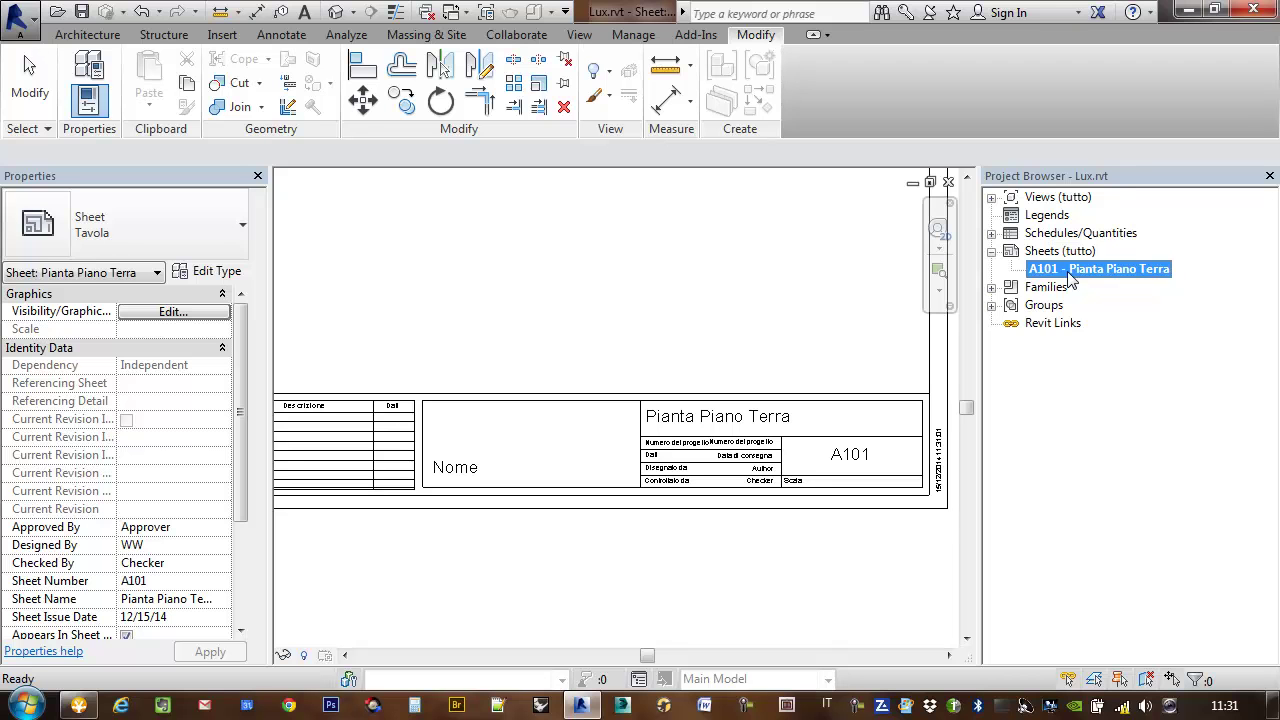
right_click(1070, 280)
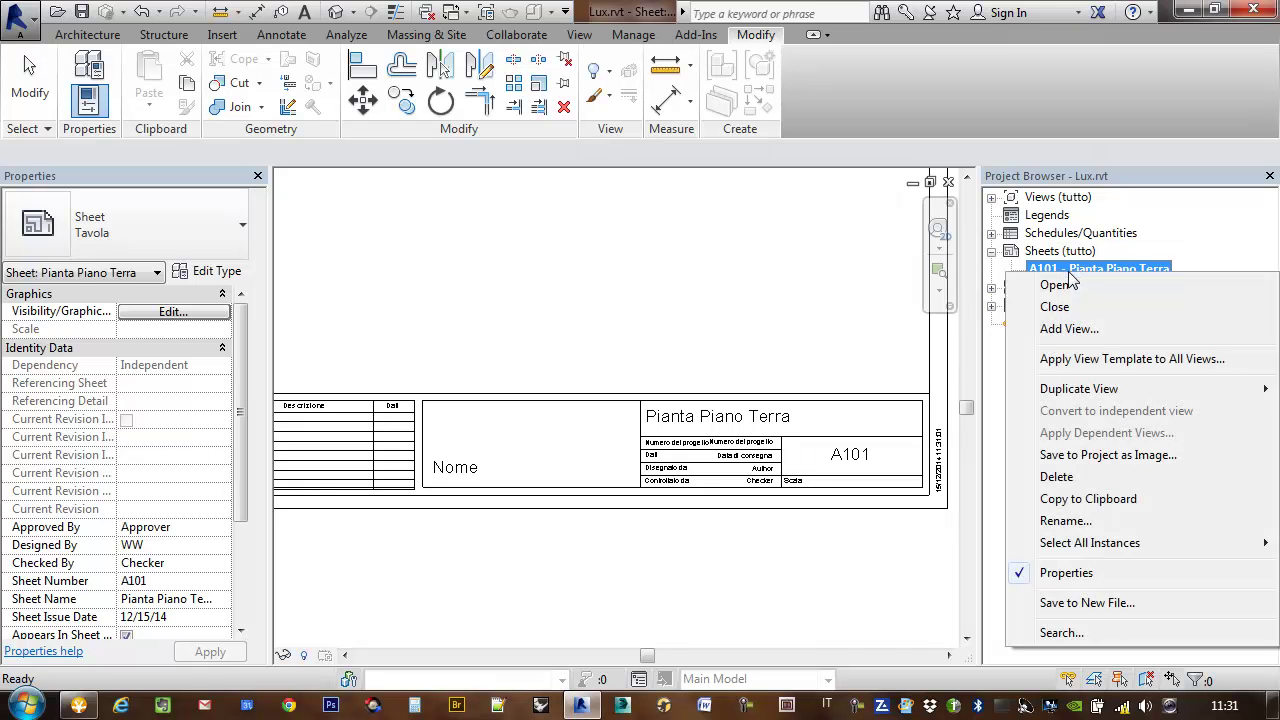
mouse_move(1078, 389)
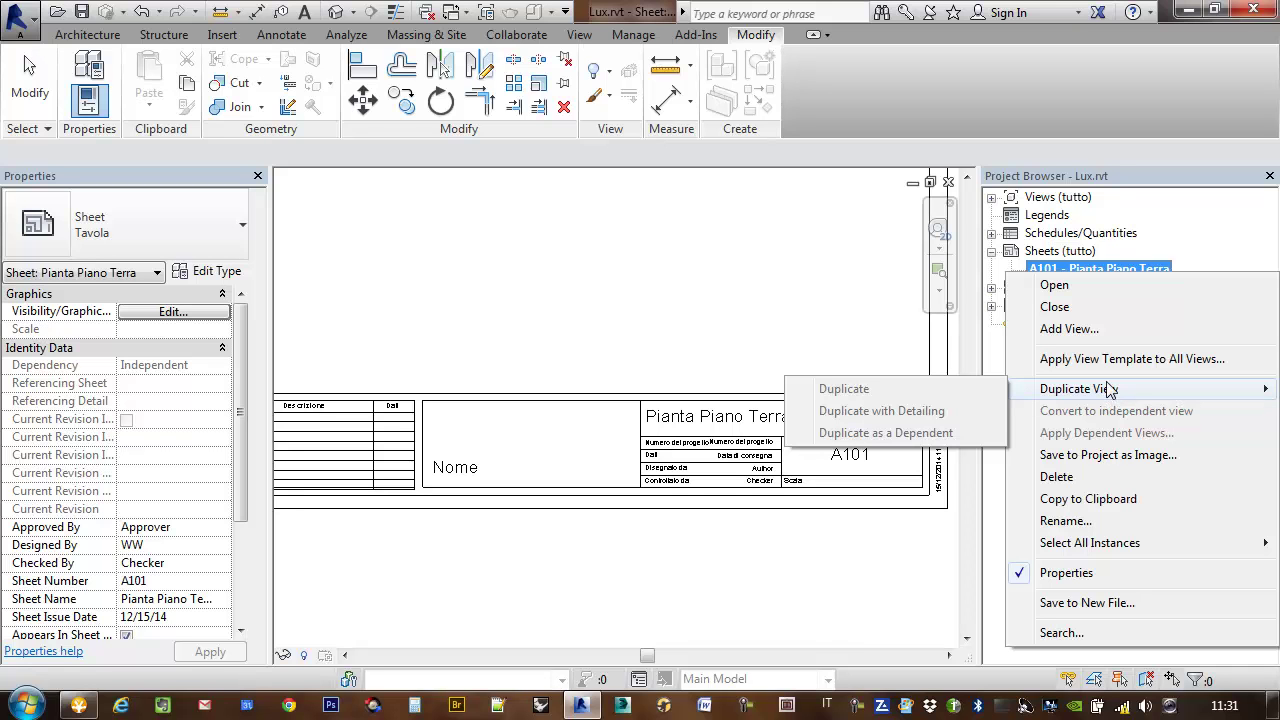
Create a new sheet using the A3 metrico title block.
key("Escape")
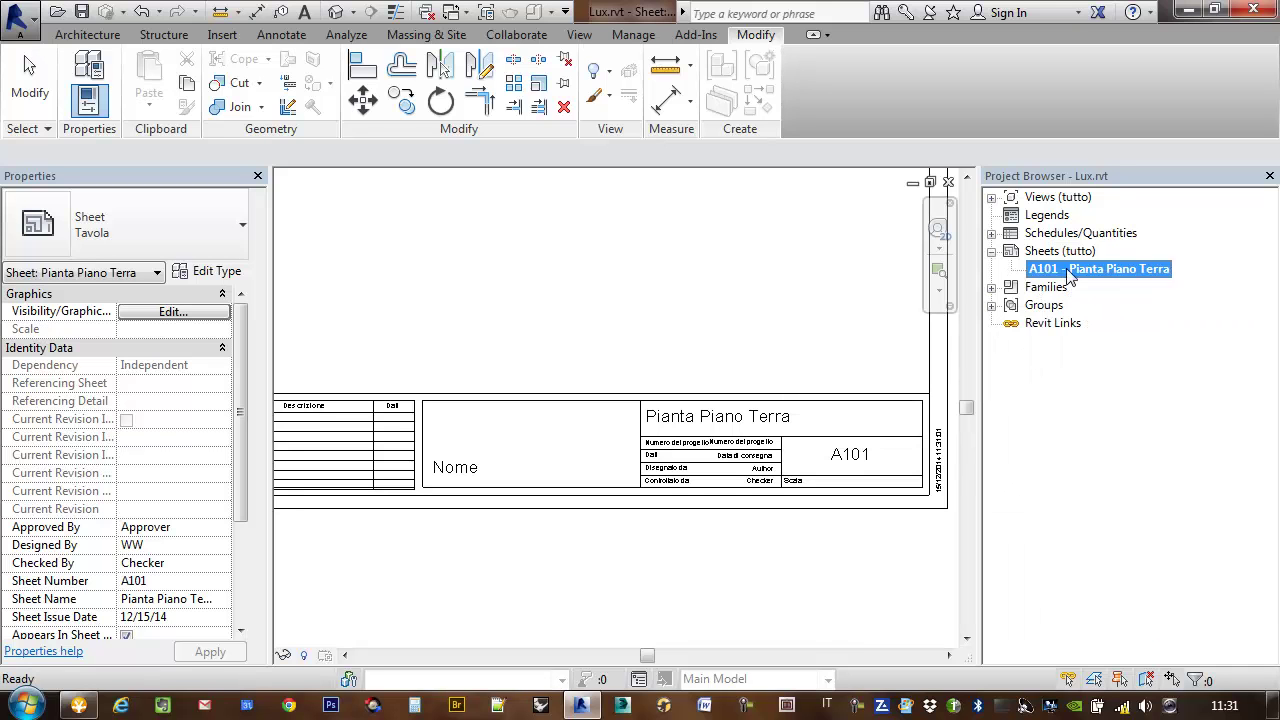
right_click(1062, 256)
left_click(1100, 265)
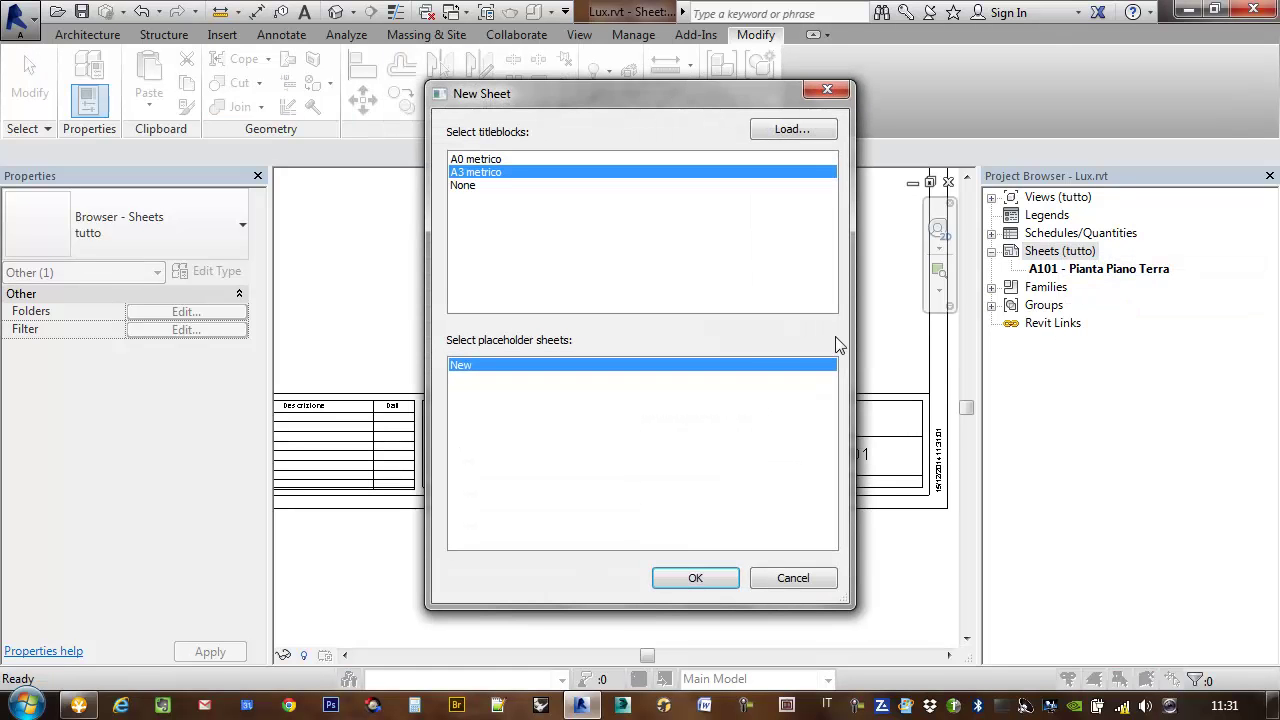
double_click(501, 178)
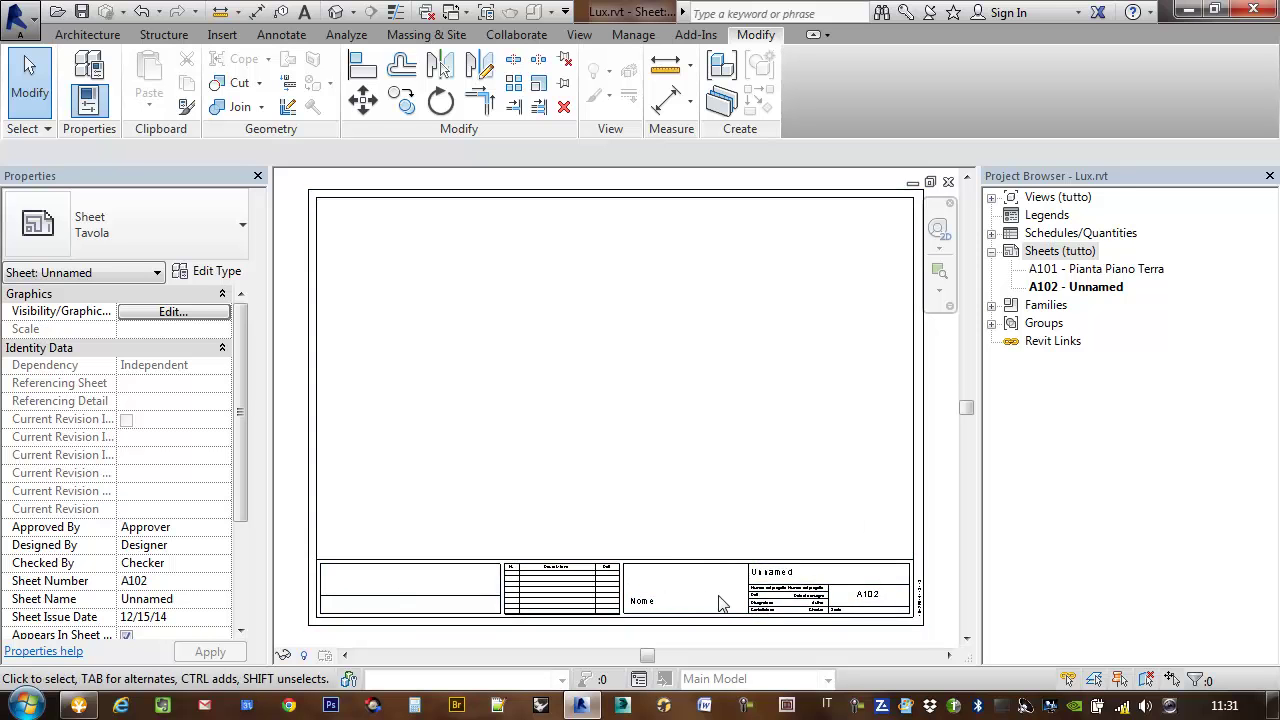
middle_click_drag(897, 515, 897, 451)
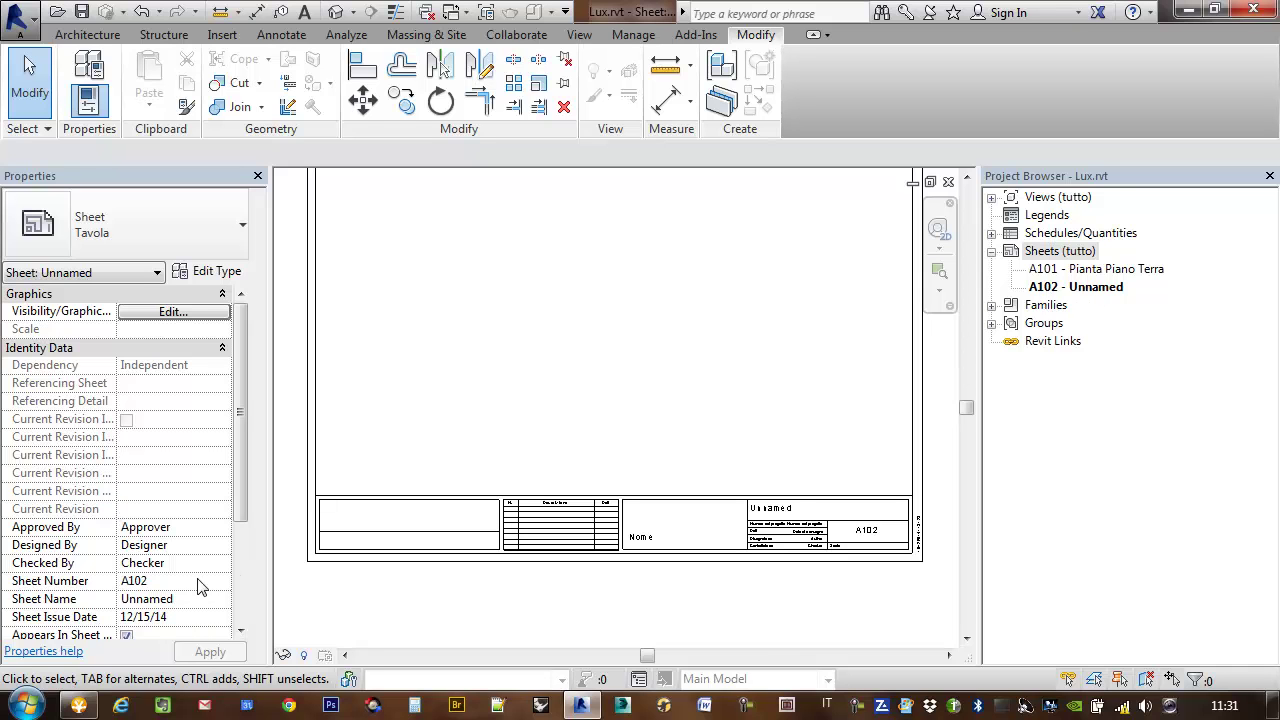
Name the new sheet A102 'Pianta Piano Primo' and apply.
left_click(195, 598)
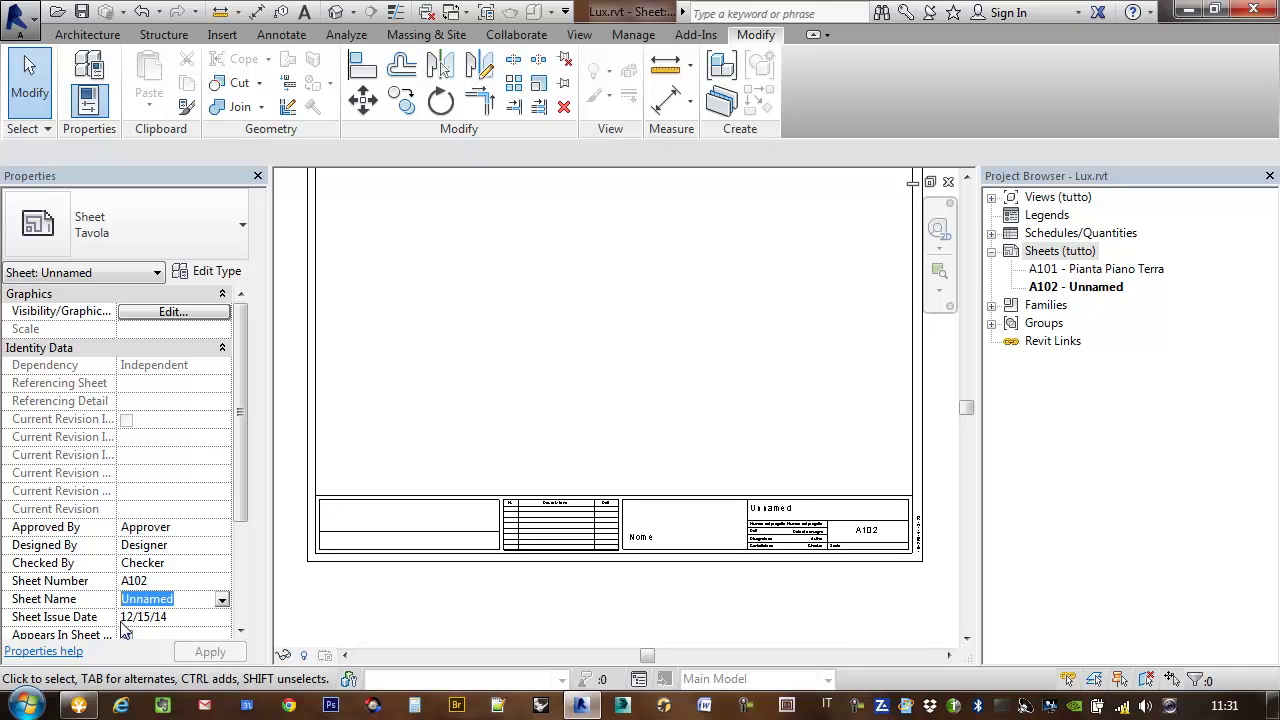
type("Pianta P")
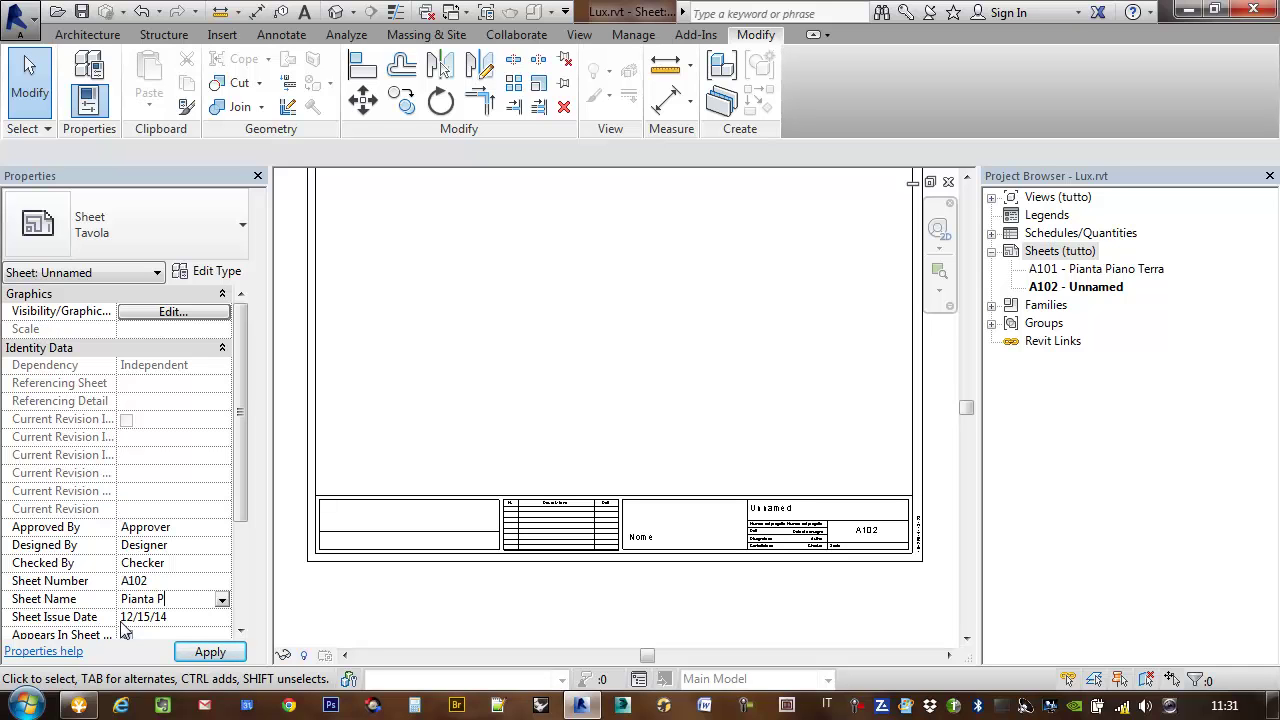
type("iano Primo")
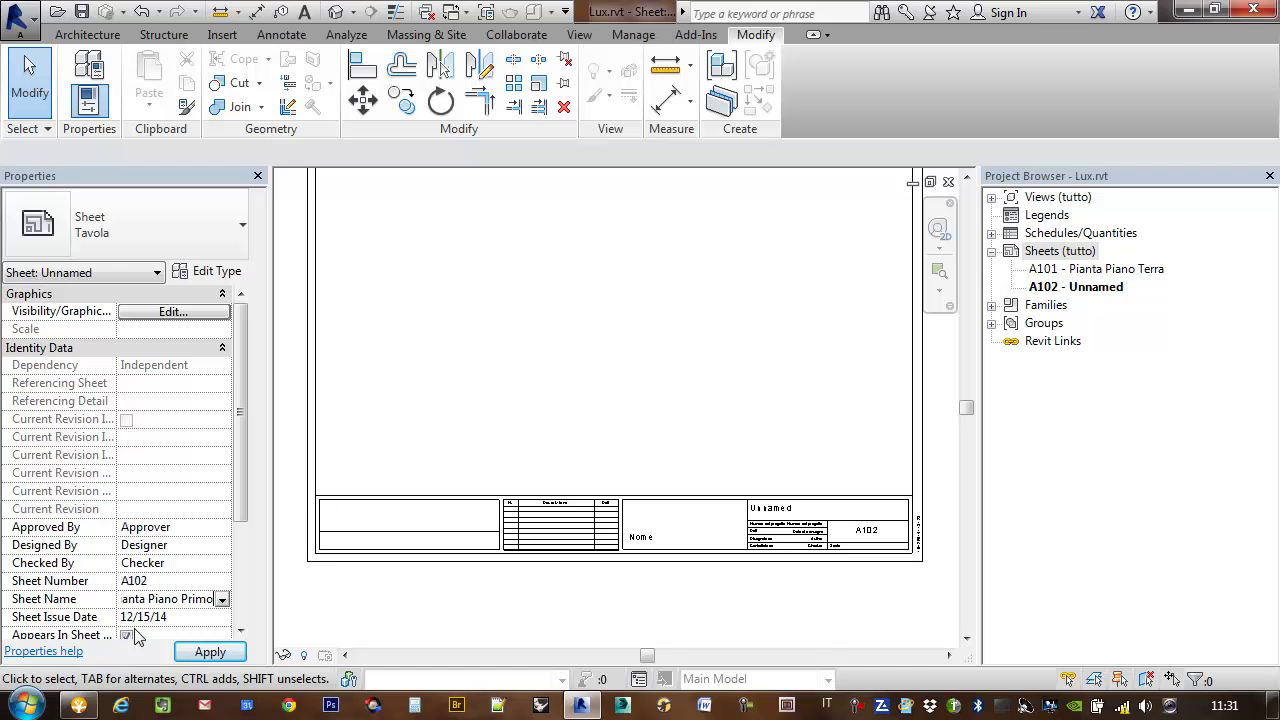
left_click(208, 652)
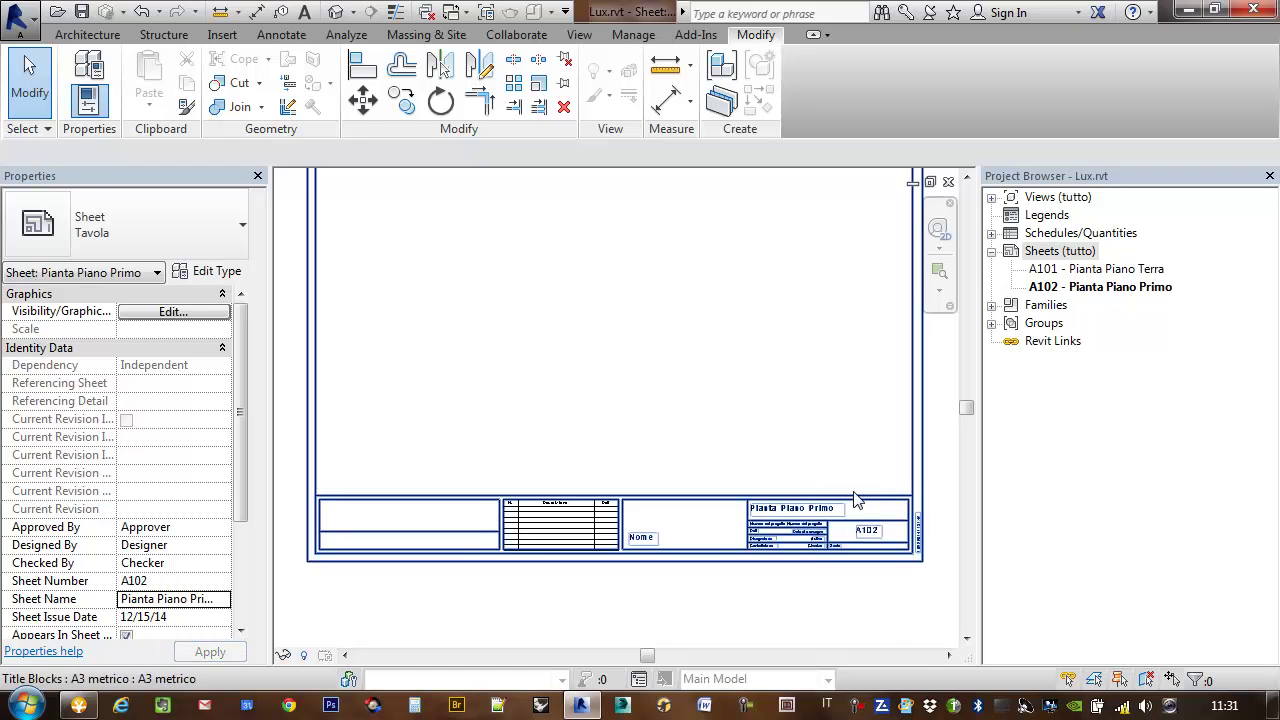
Zoom and pan around the new A102 sheet's title block.
scroll(855, 505, "up", 3)
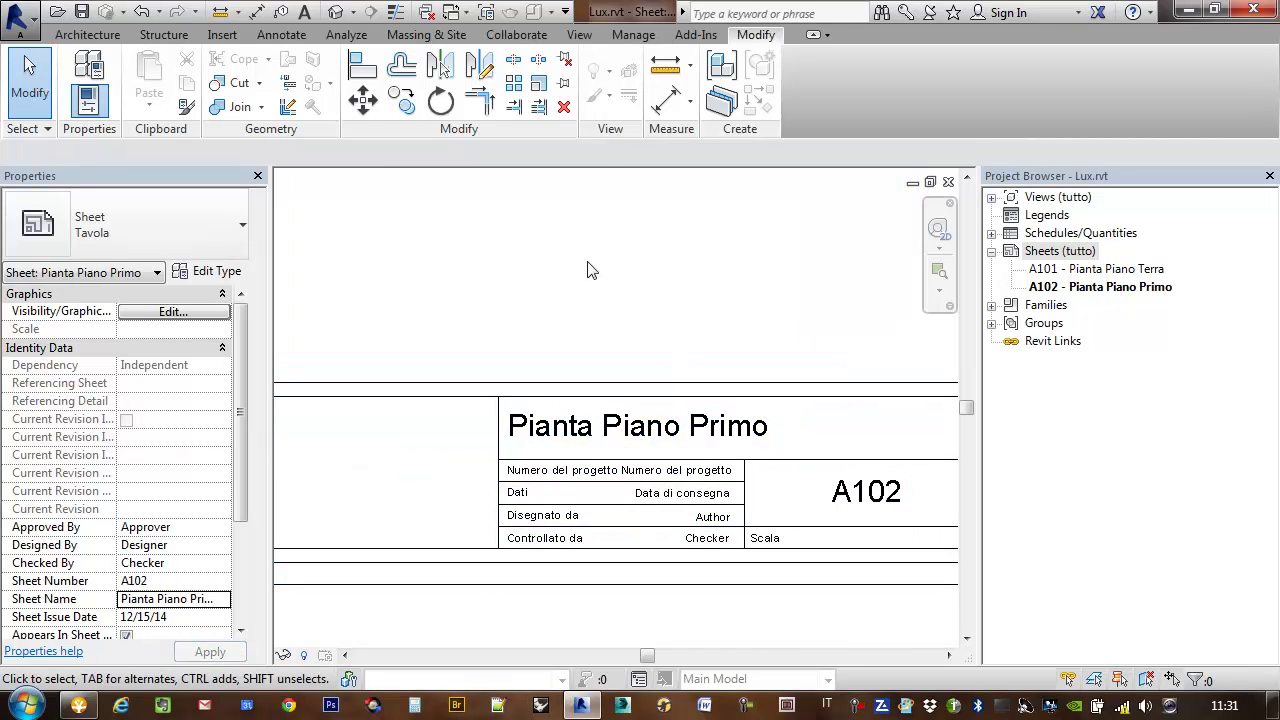
scroll(623, 263, "down", 5)
mouse_move(688, 349)
middle_mouse_down()
mouse_move(723, 440)
mouse_move(709, 391)
middle_mouse_up()
scroll(786, 380, "down", 1)
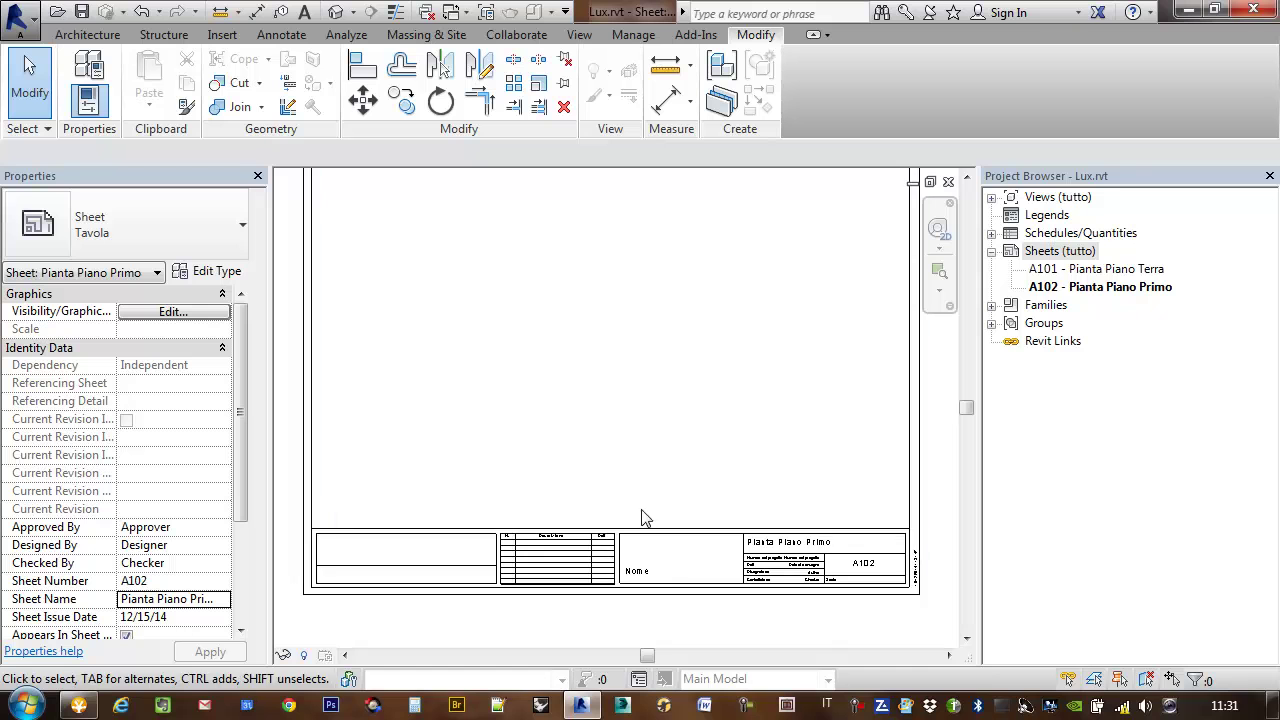
scroll(645, 545, "up", 2)
scroll(676, 544, "down", 3)
middle_click_drag(657, 480, 726, 474)
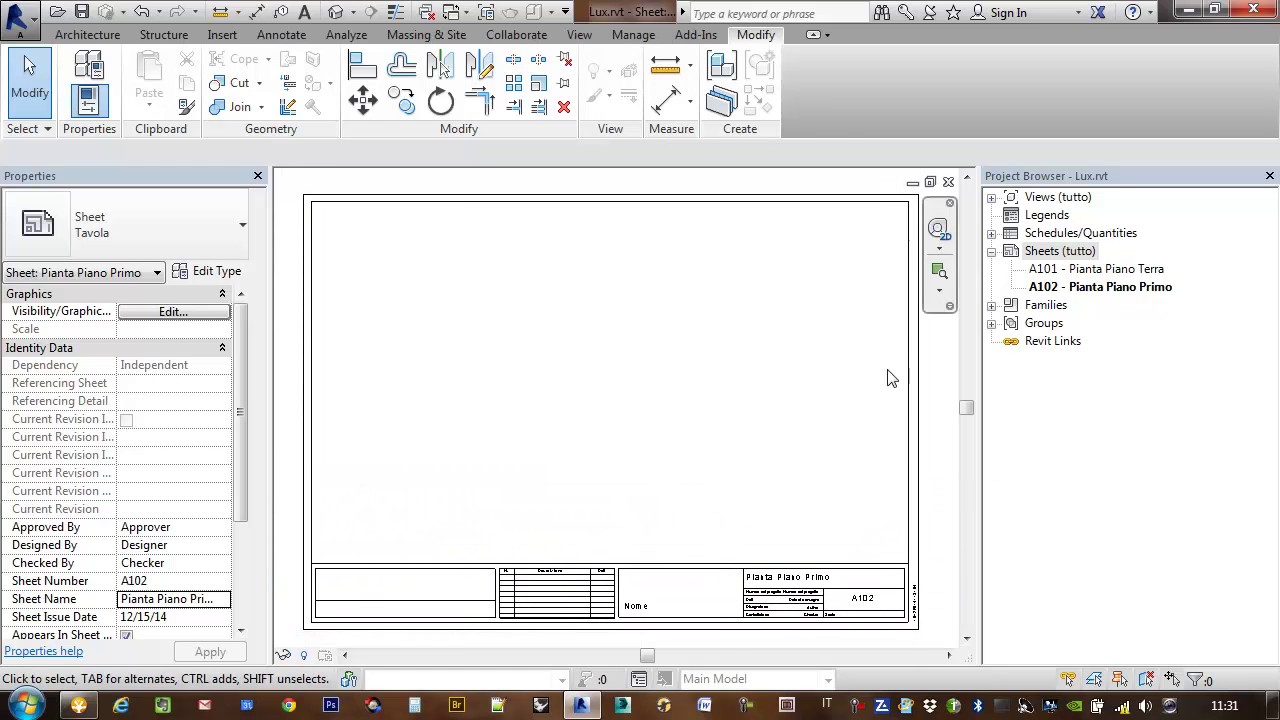
Open sheet A101 Pianta Piano Terra and fit it in view.
left_click(1098, 269)
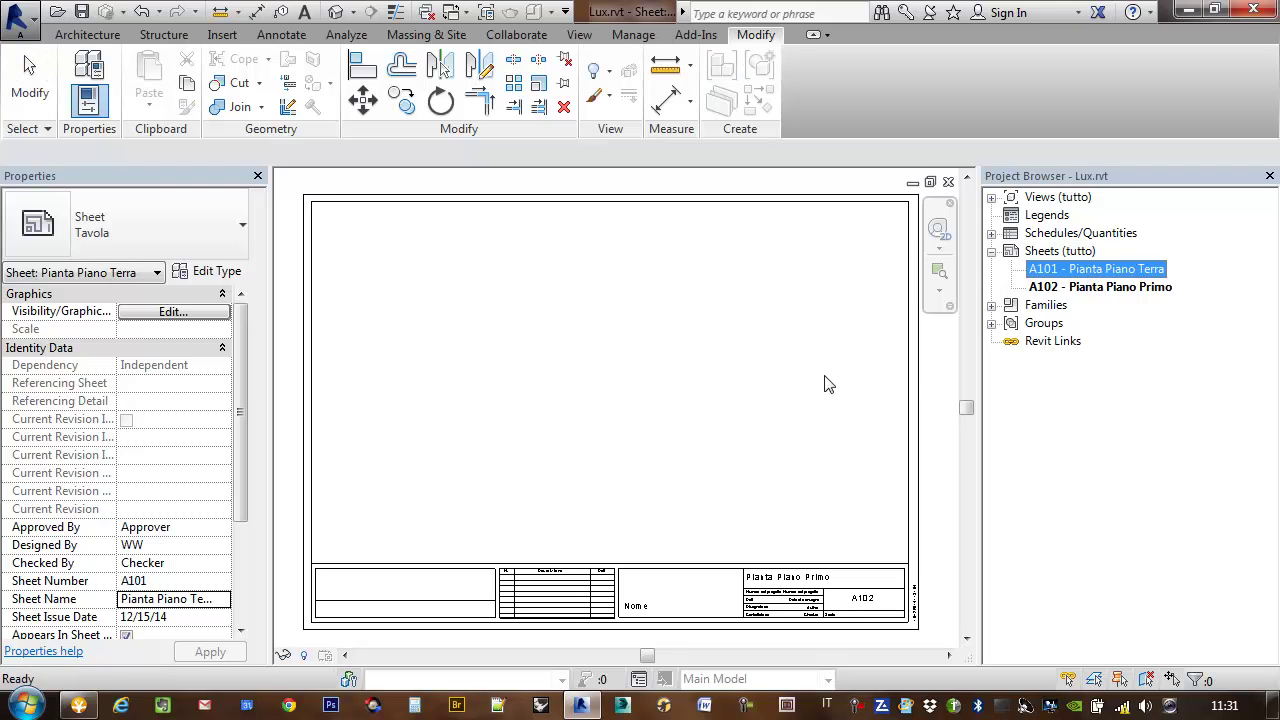
left_click(826, 384)
double_click(1090, 270)
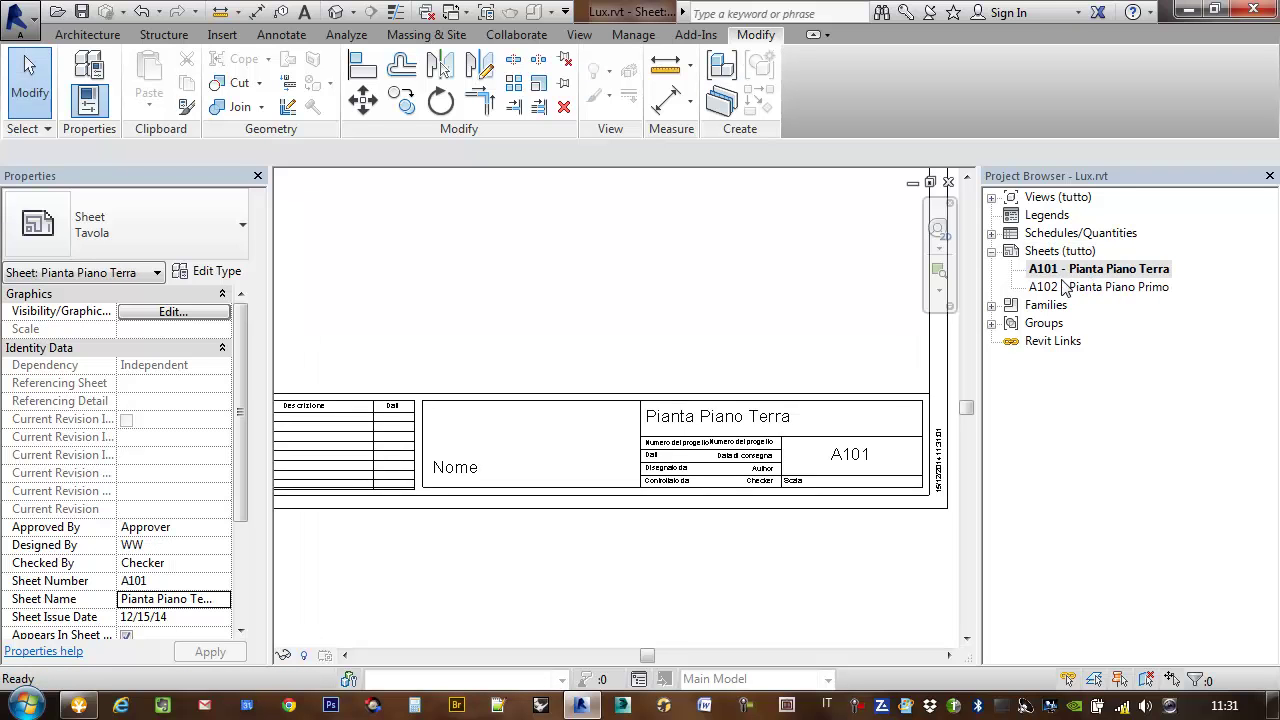
middle_click_drag(894, 354, 797, 470)
scroll(810, 450, "down", 3)
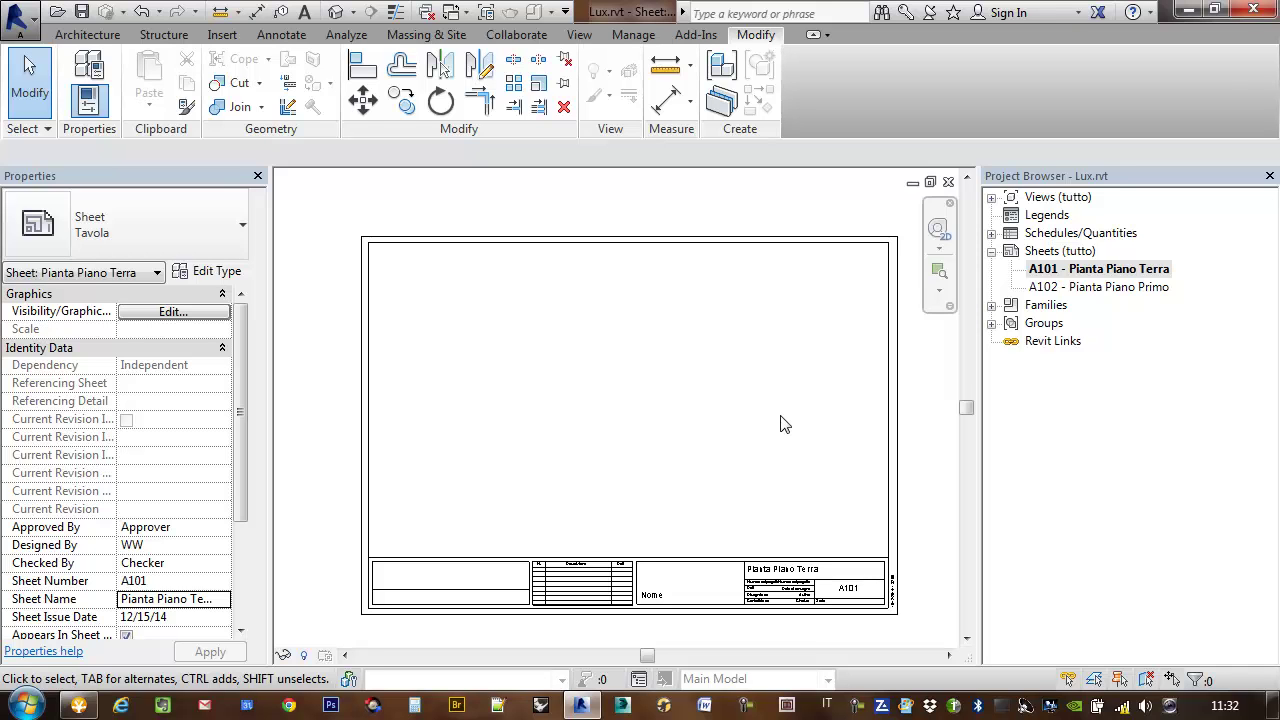
Expand Views and Floor Plans, checking the Copertura, P 1 and Planimetria plan properties.
left_click(991, 198)
left_click(1031, 217)
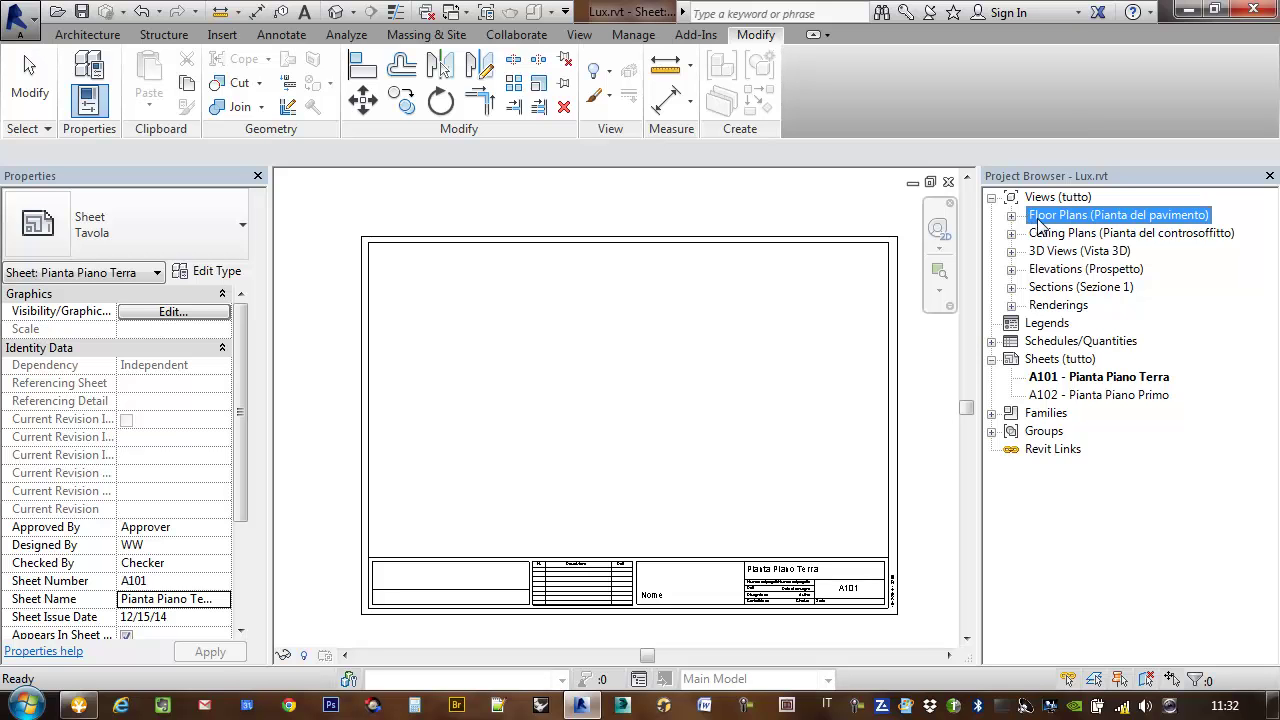
left_click(1011, 216)
left_click(1074, 234)
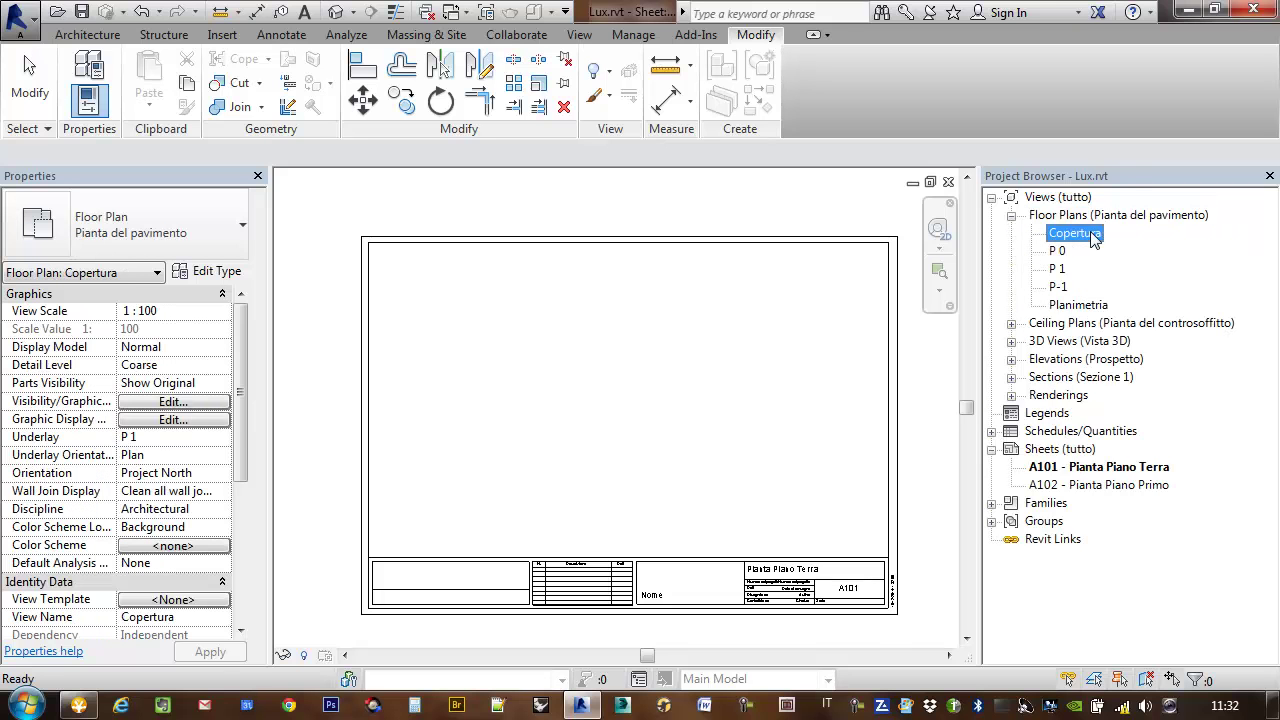
left_click(1056, 270)
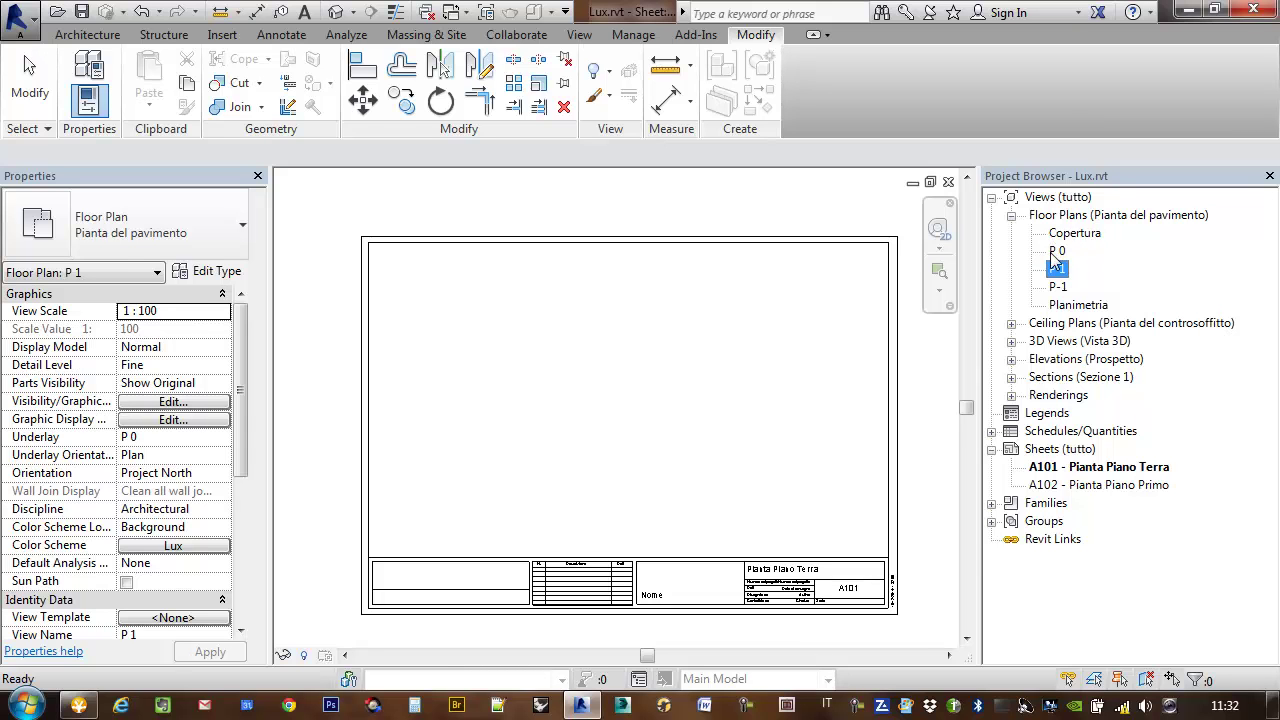
left_click(1071, 312)
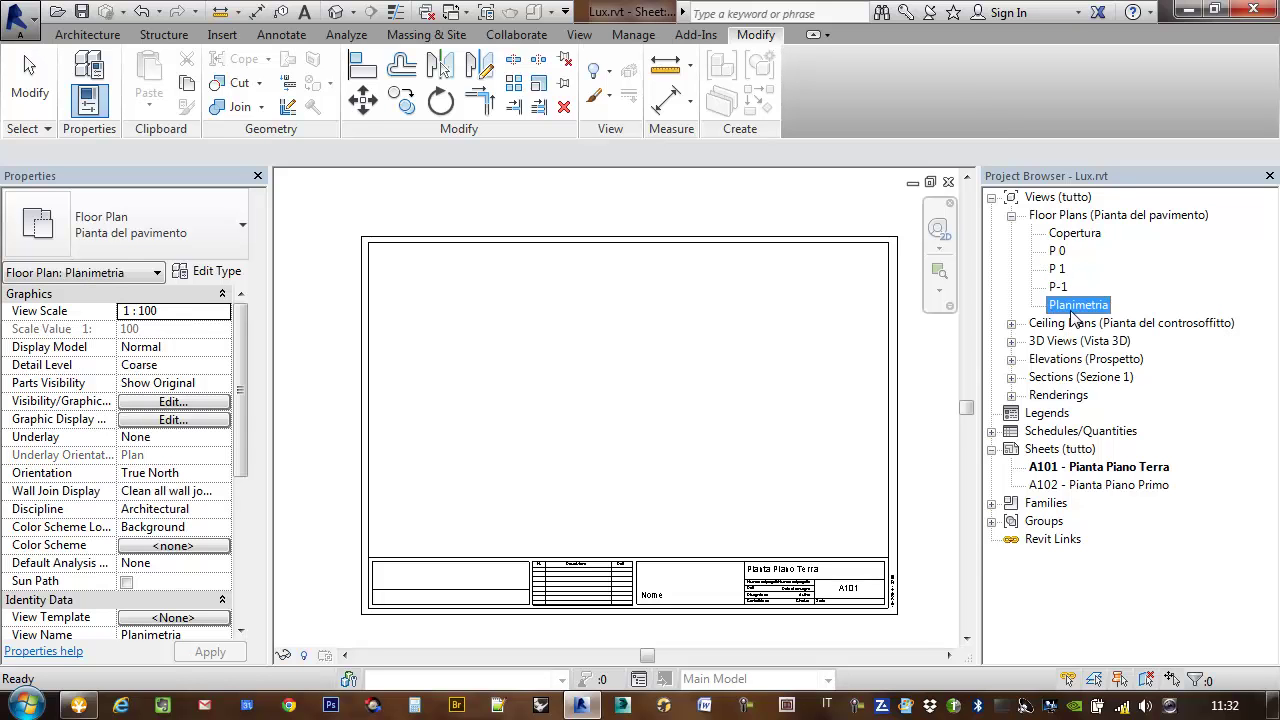
Open the Planimetria, Copertura and P 0 plans in turn.
double_click(1076, 306)
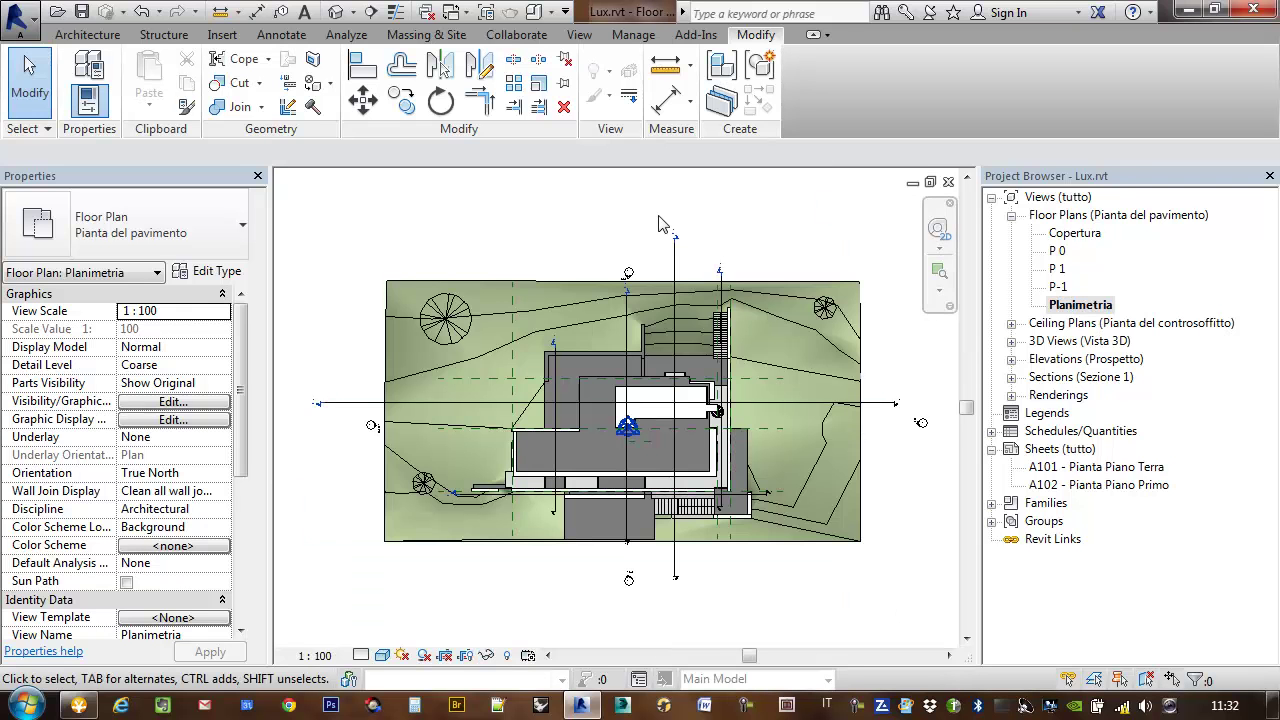
double_click(1066, 233)
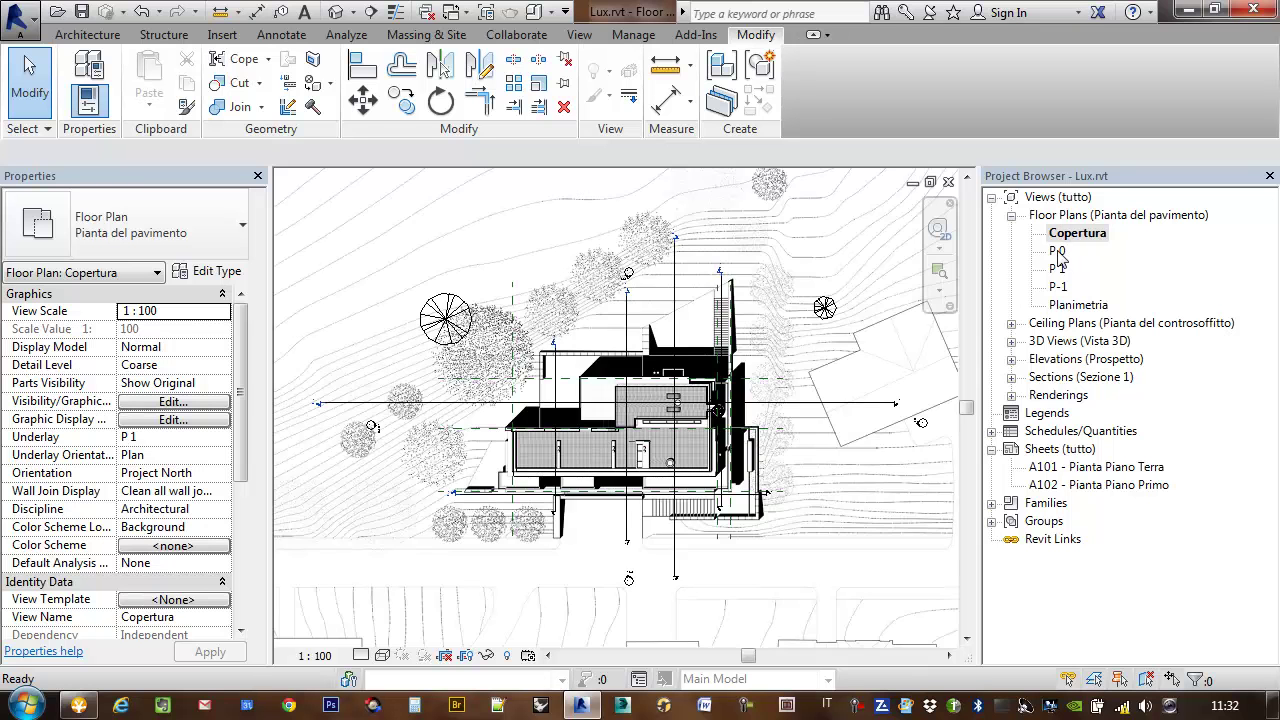
double_click(1057, 251)
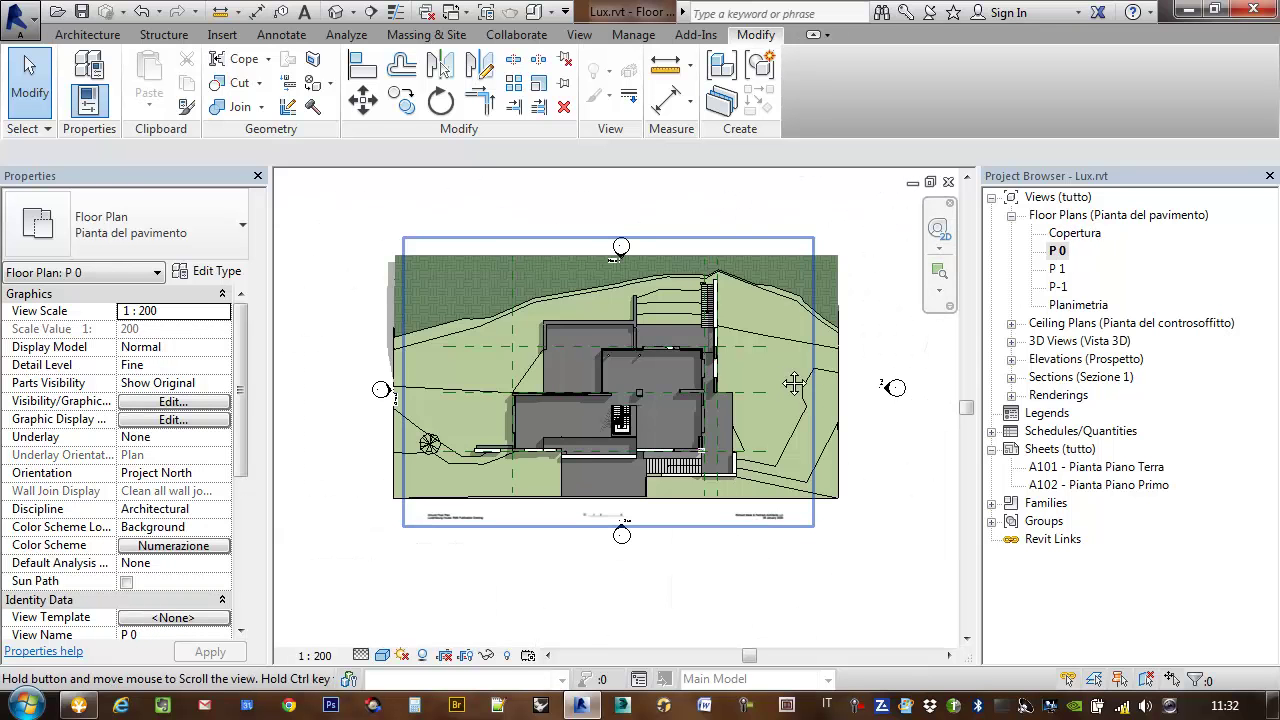
Set the P 0 plan's visual style to Hidden Line.
scroll(610, 398, "up", 3)
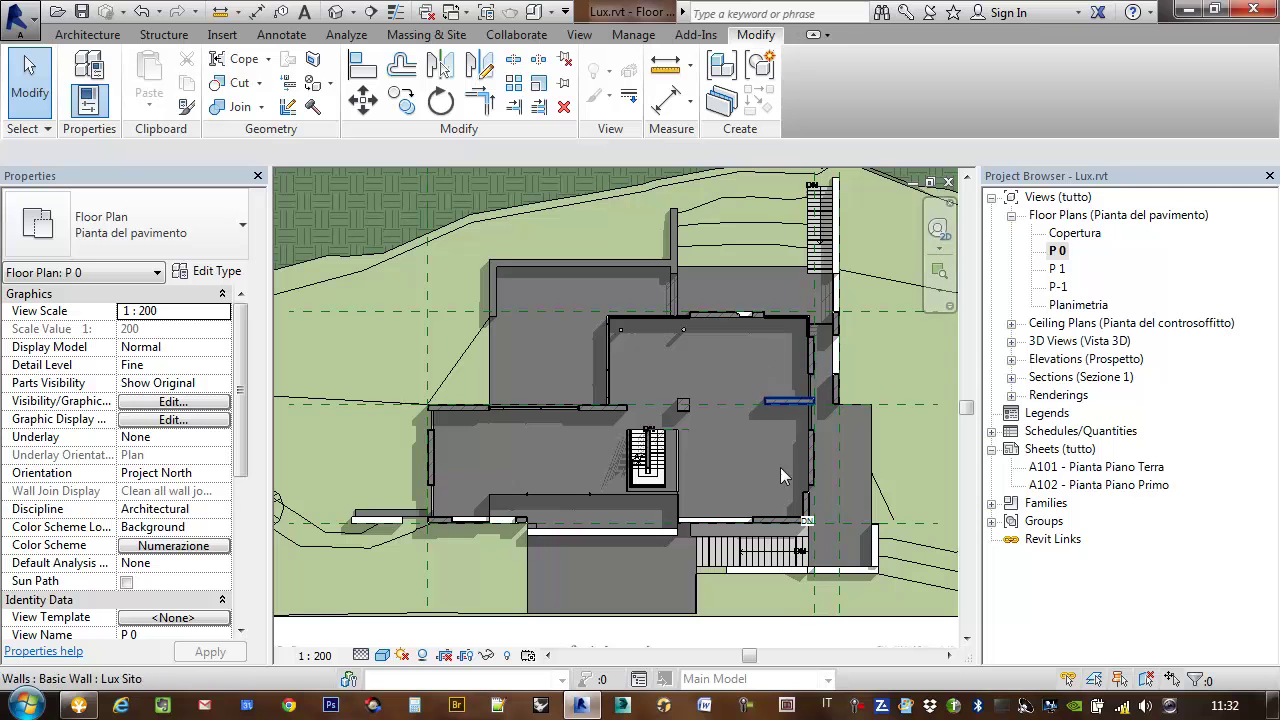
left_click(383, 655)
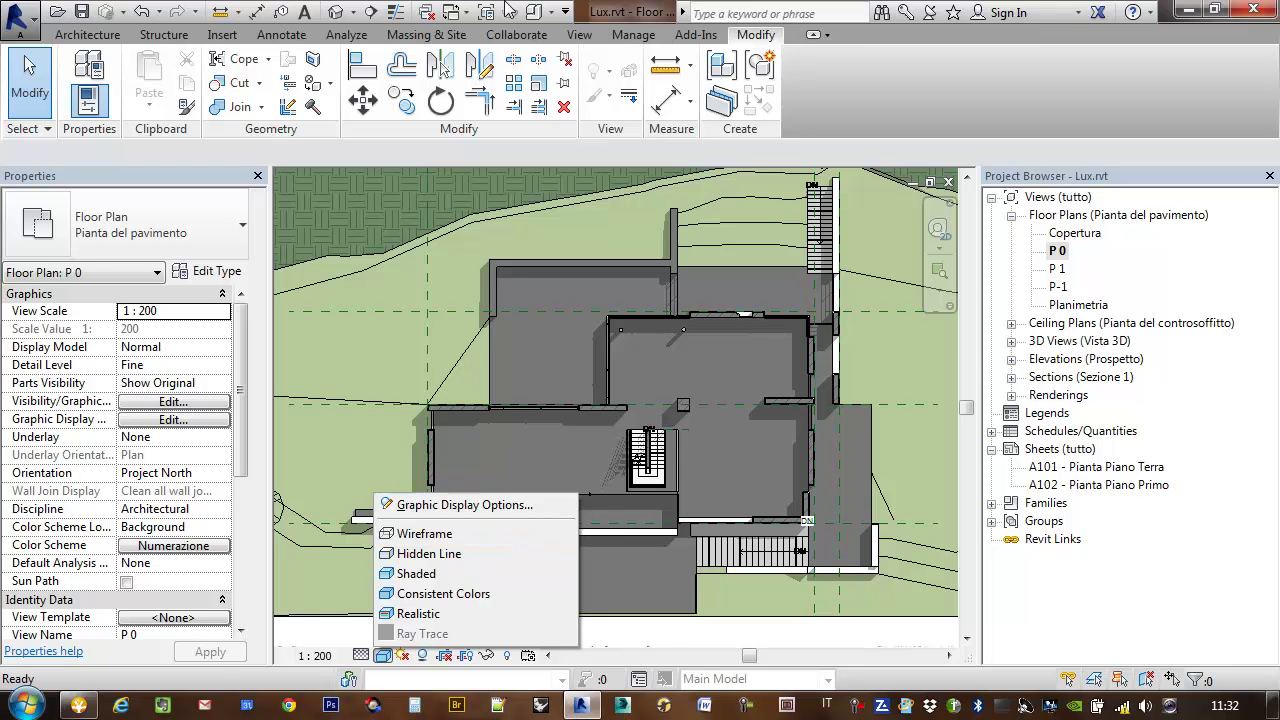
left_click(600, 10)
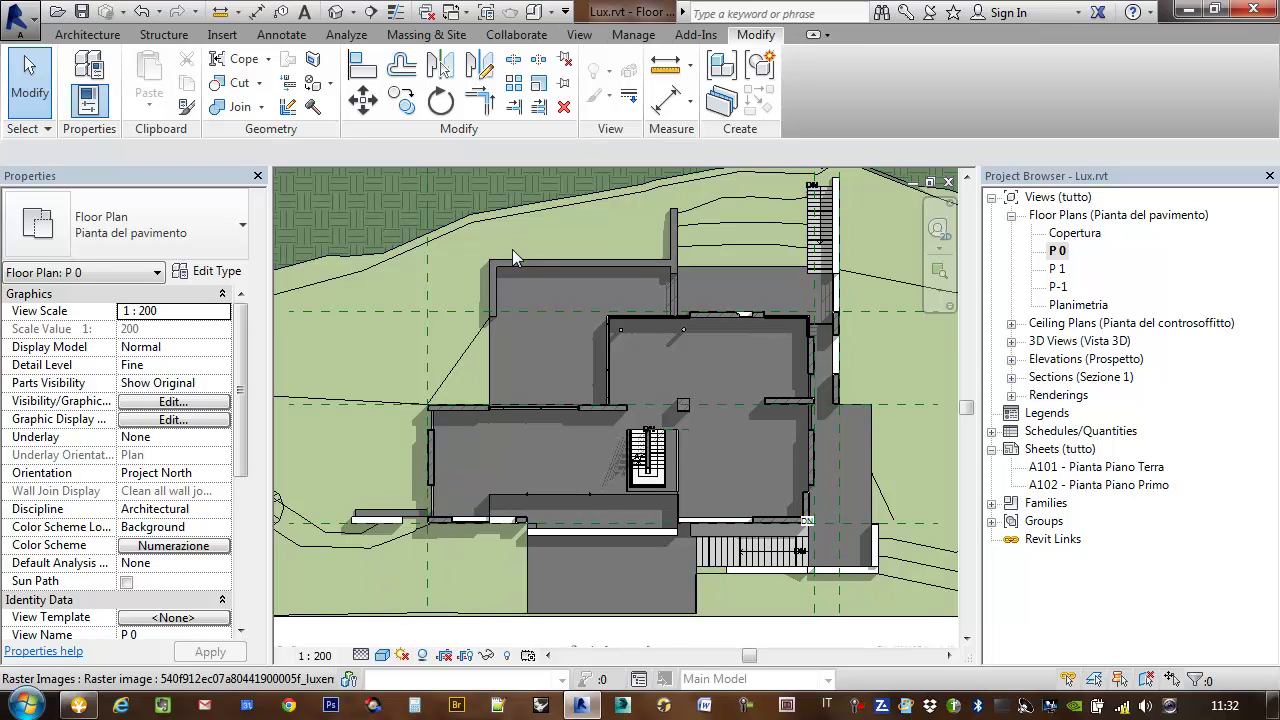
scroll(494, 393, "down", 2)
scroll(525, 355, "down", 2)
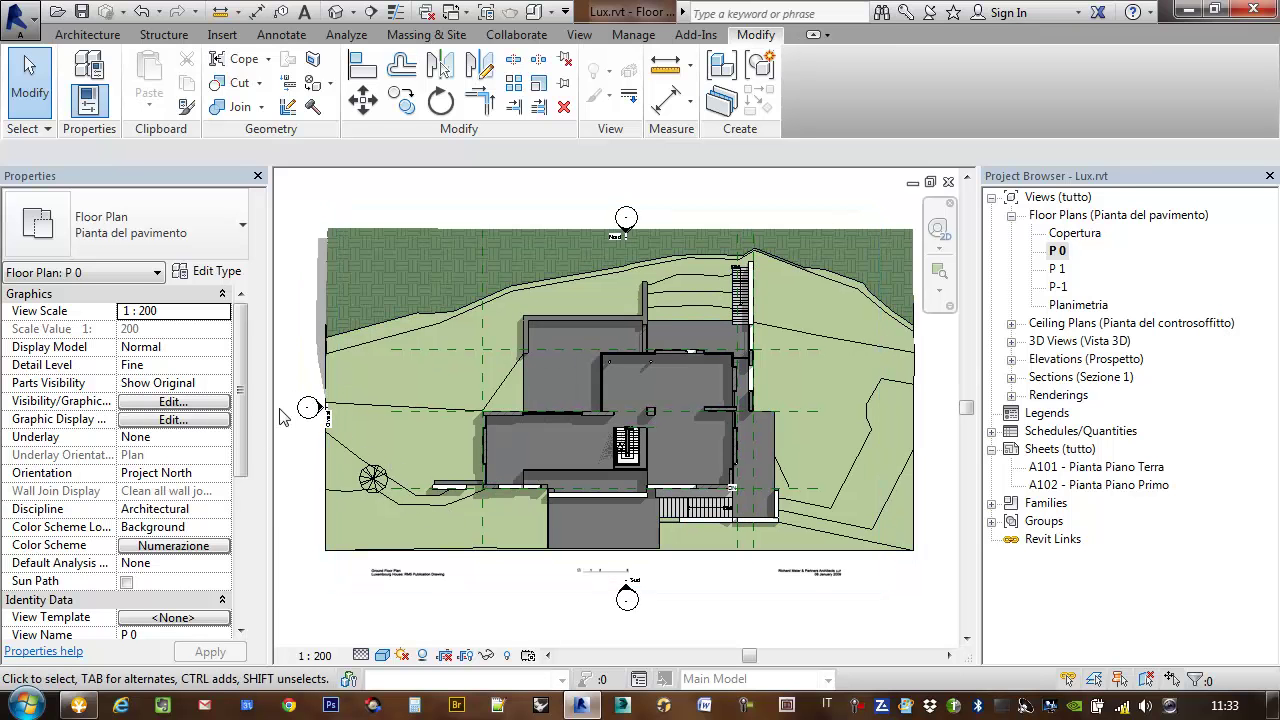
left_click(385, 656)
left_click(455, 555)
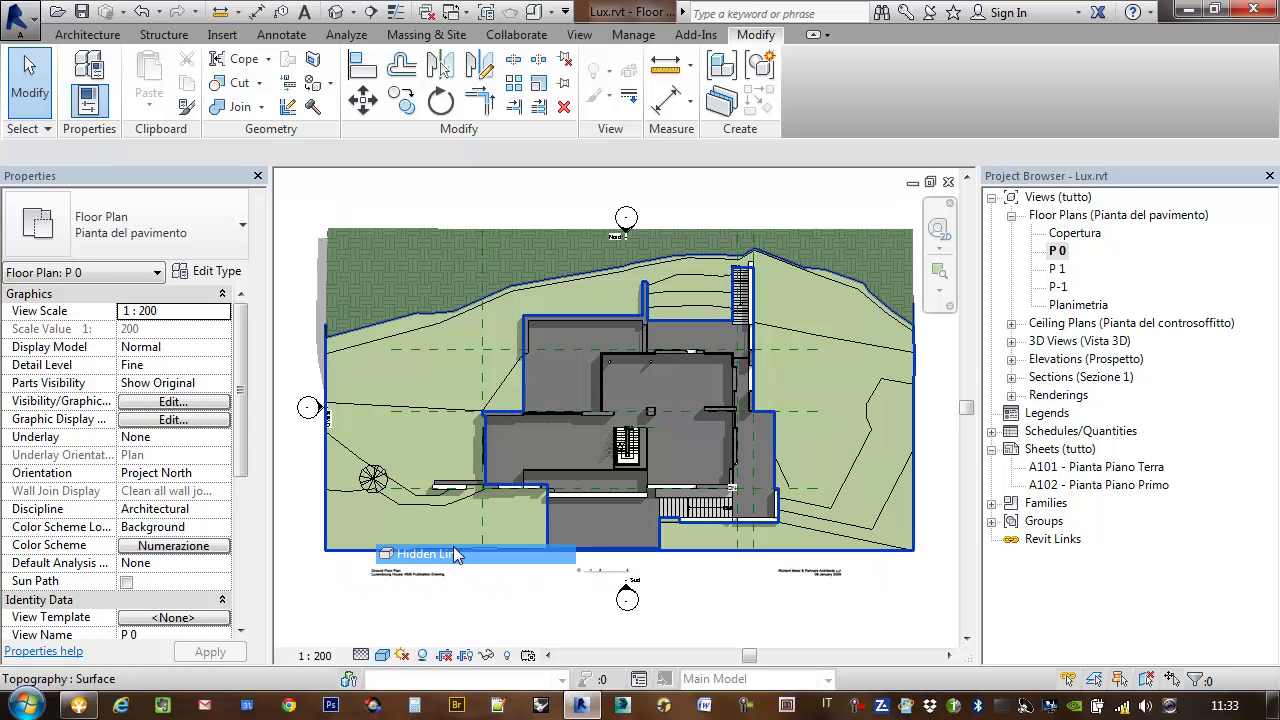
Set the detail level to Fine and turn shadows off.
scroll(540, 458, "up", 3)
scroll(540, 458, "up", 2)
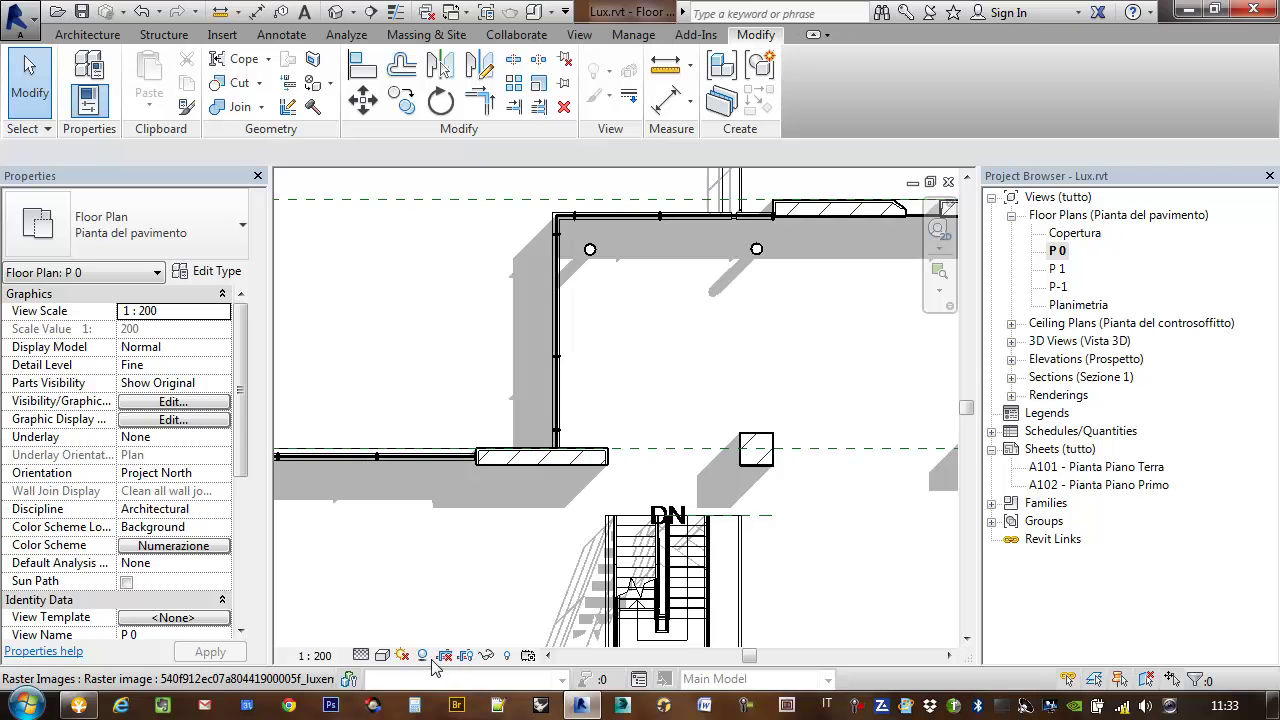
left_click(362, 655)
left_click(383, 635)
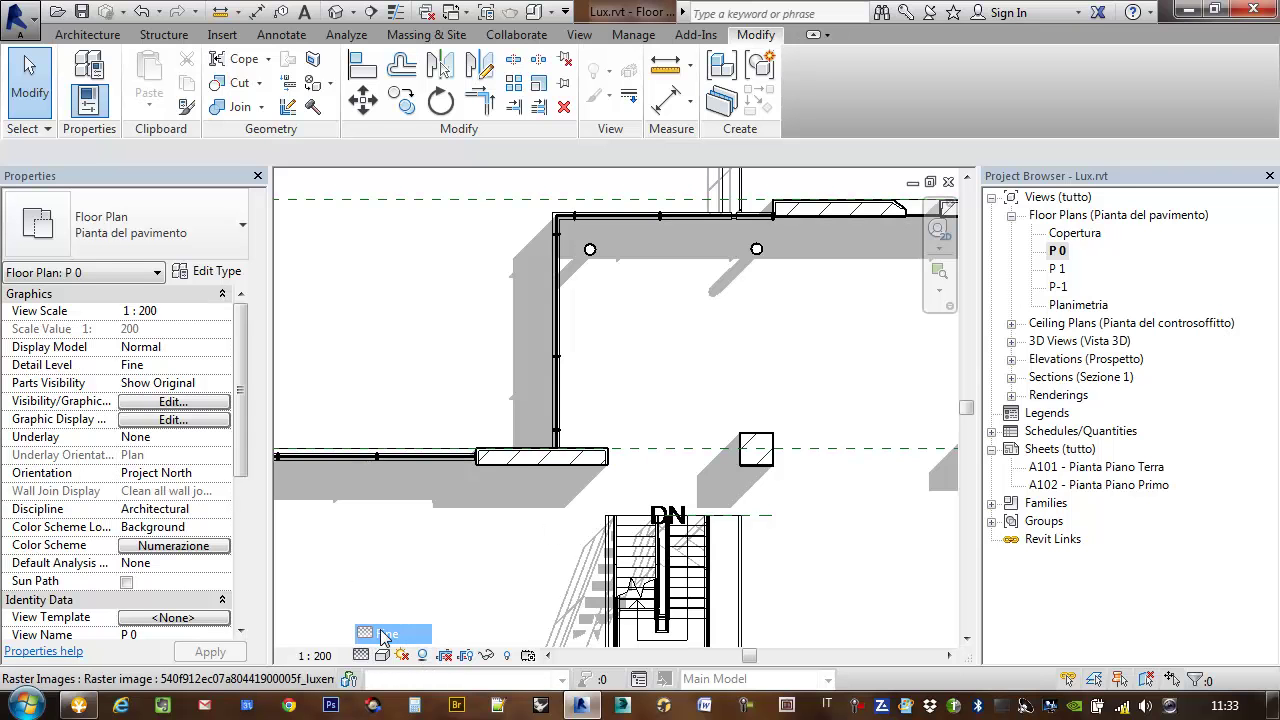
scroll(630, 360, "down", 2)
scroll(630, 358, "down", 2)
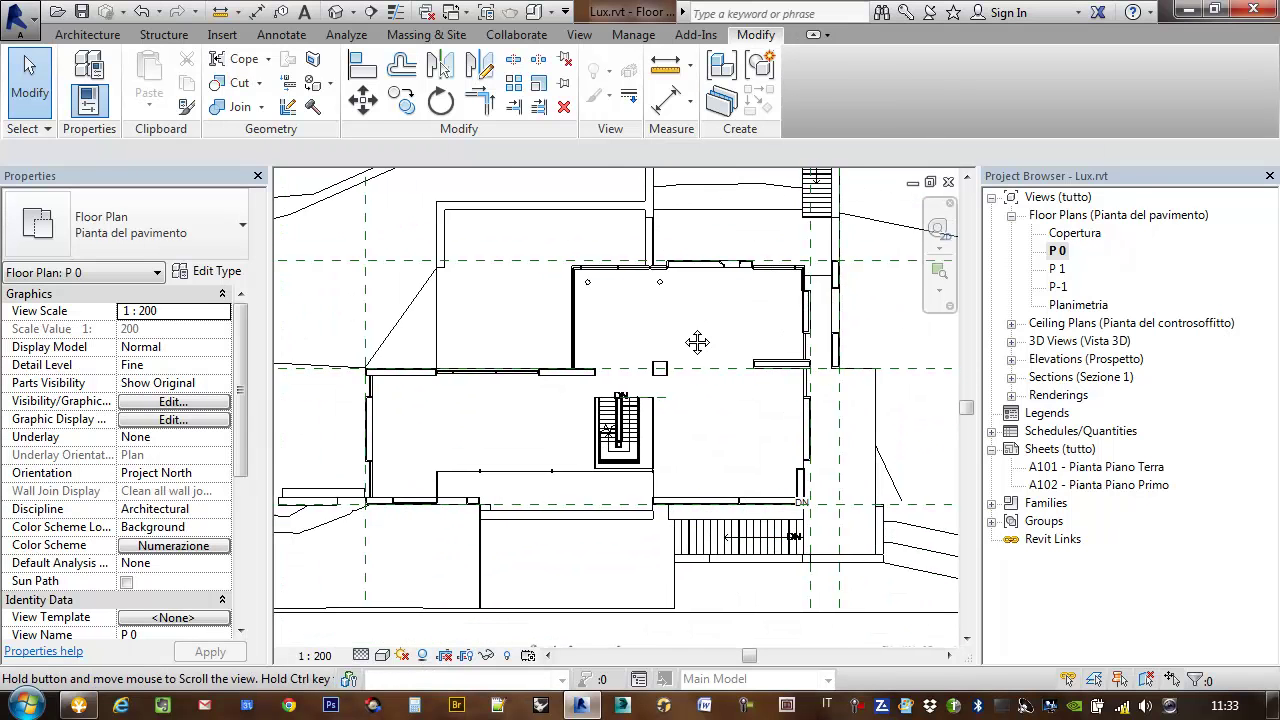
middle_click_drag(600, 315, 610, 363)
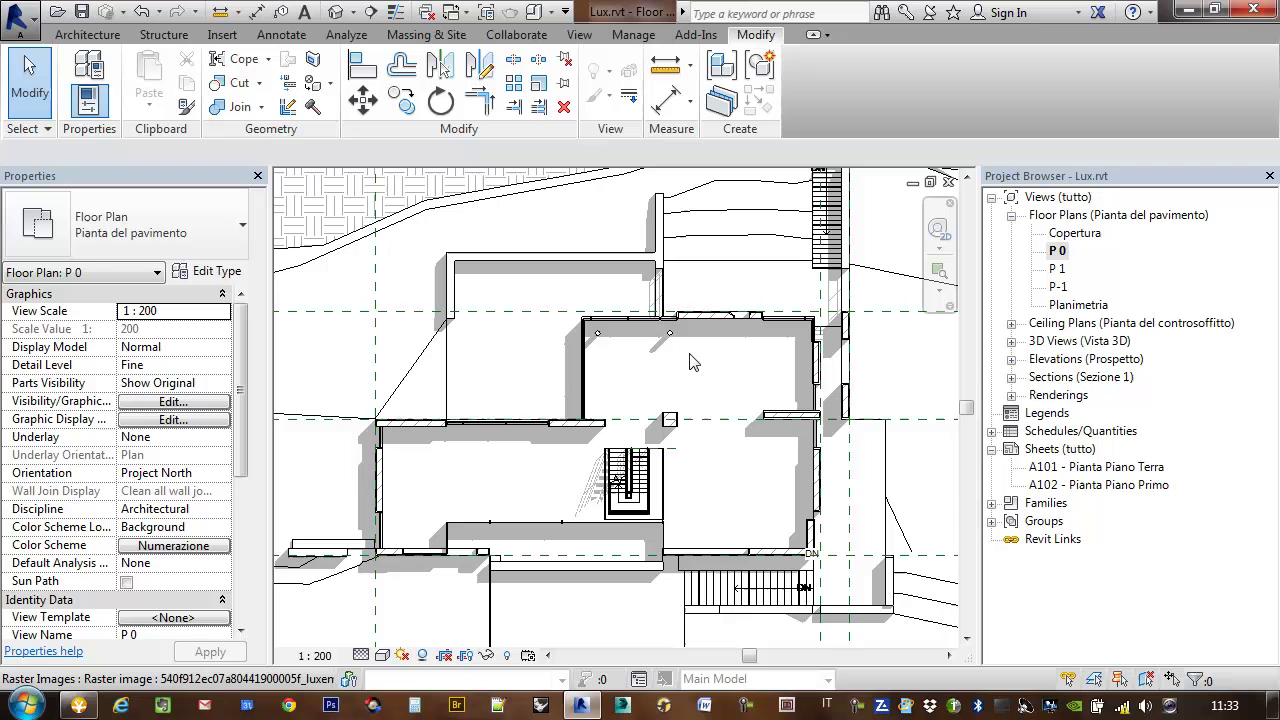
left_click(422, 655)
Select the topography surface in the plan.
mouse_move(847, 450)
middle_mouse_down()
mouse_move(863, 446)
mouse_move(750, 455)
middle_mouse_up()
scroll(800, 445, "down", 1)
scroll(800, 447, "down", 1)
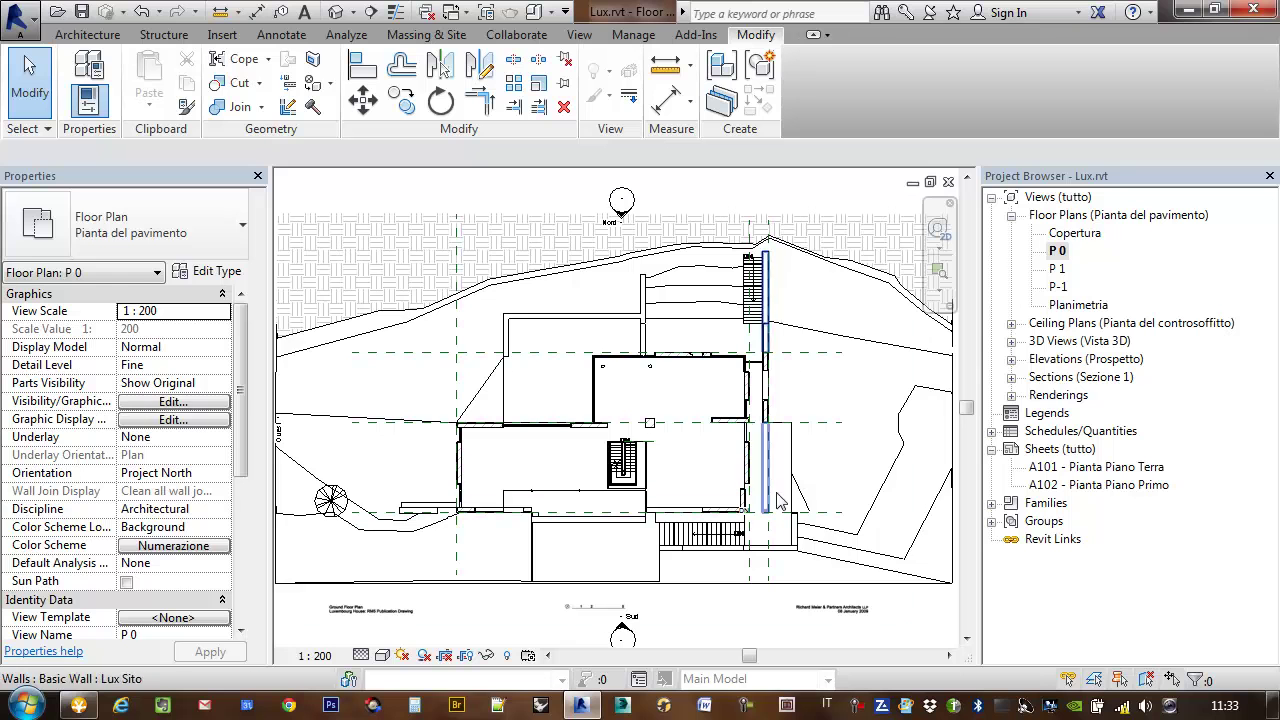
left_click(891, 475)
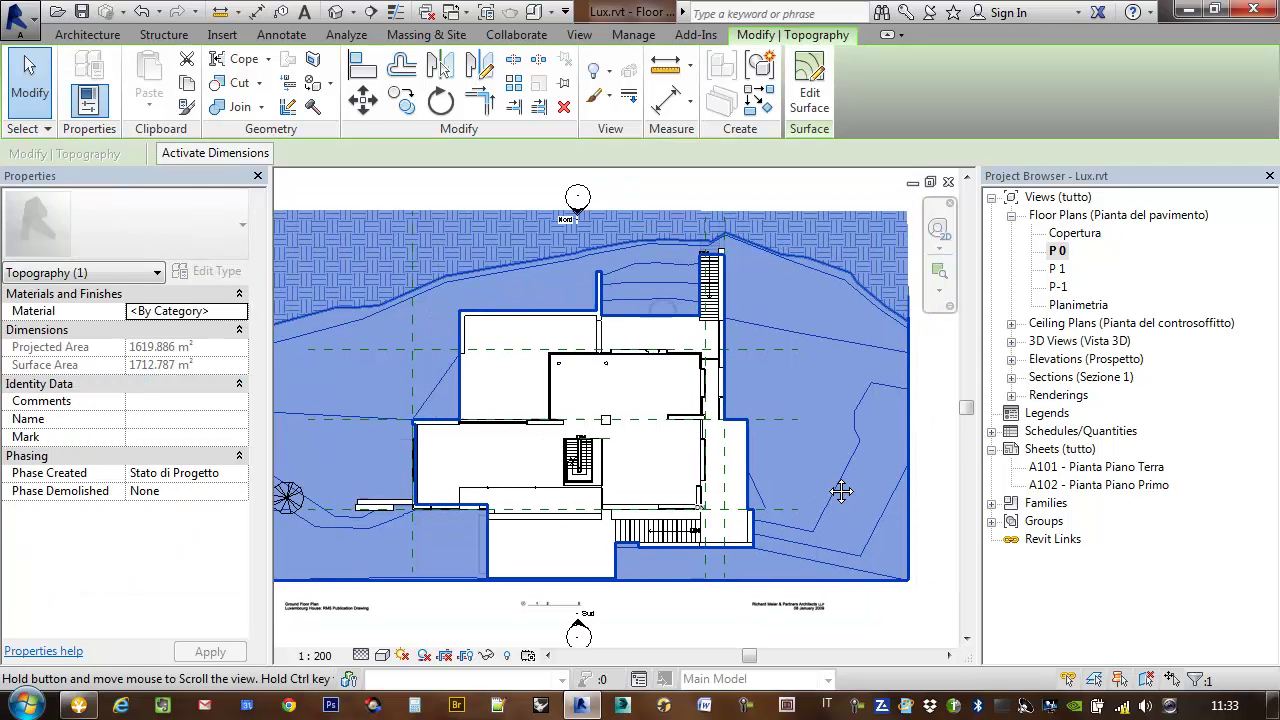
Reselect the topography surface and start editing its Material value in Properties.
middle_click_drag(891, 475, 867, 436)
left_click(866, 435)
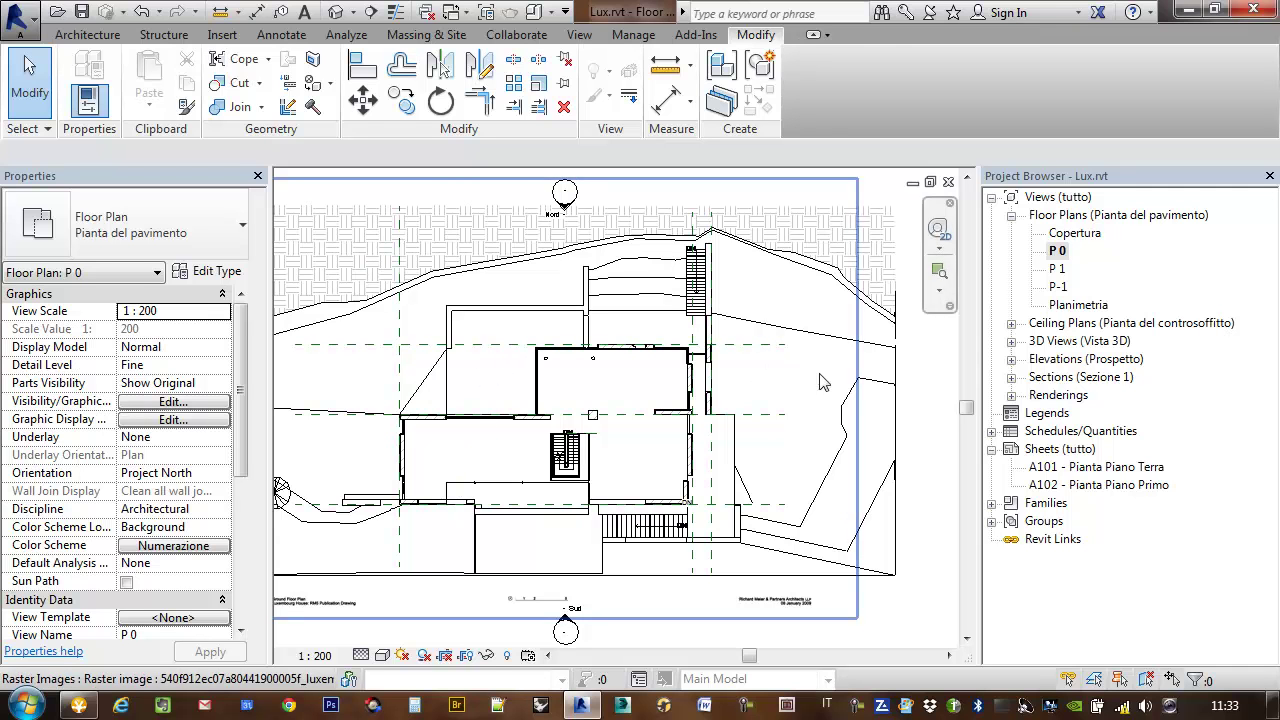
left_click(880, 398)
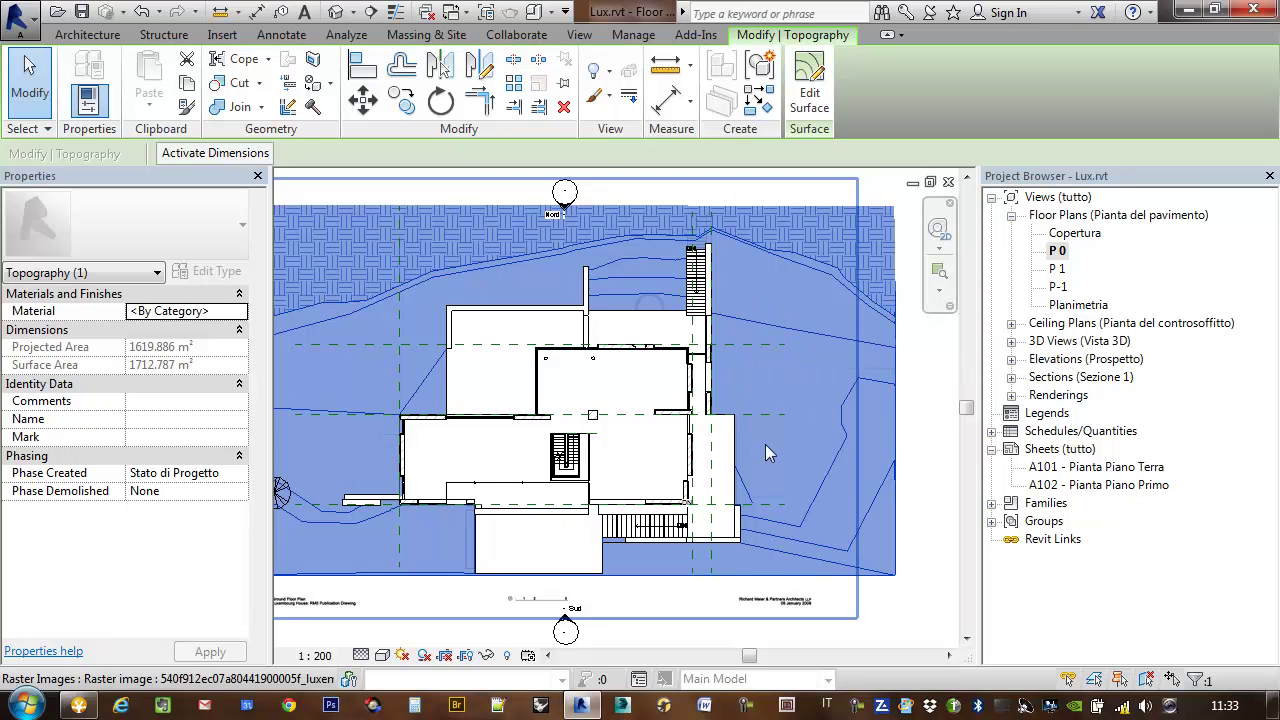
middle_click_drag(768, 418, 802, 414)
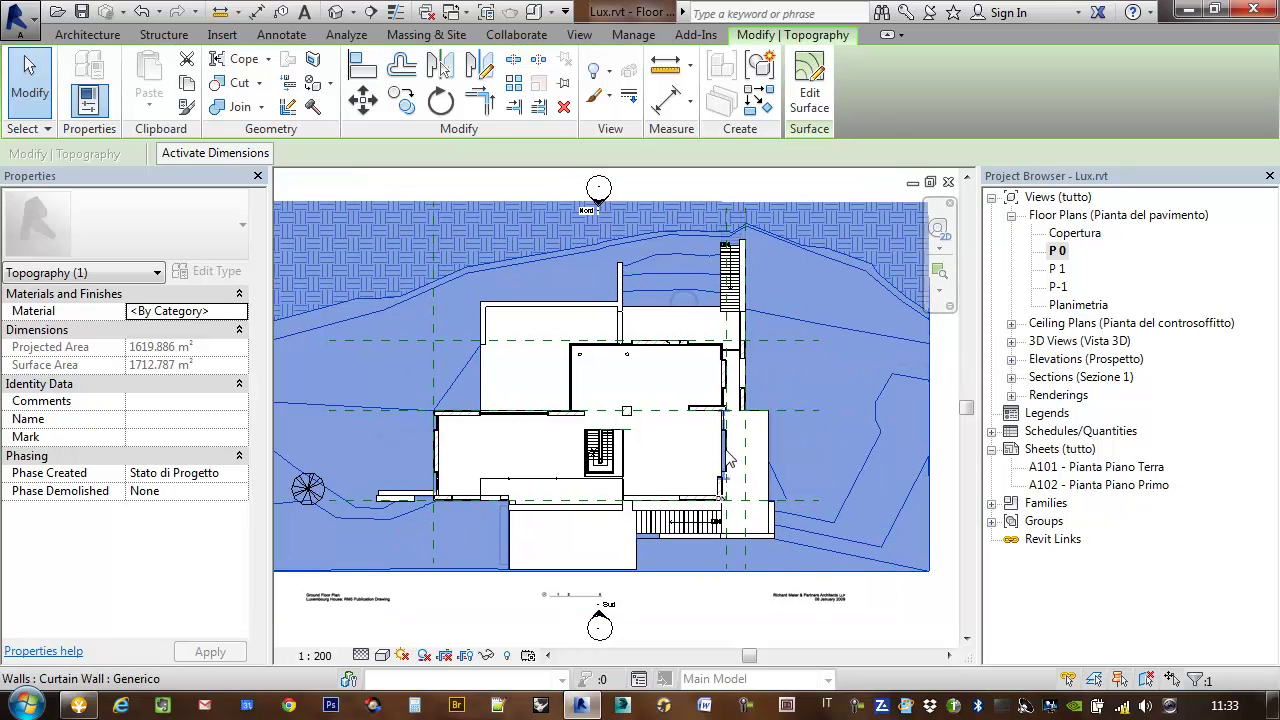
key("Escape")
left_click(827, 324)
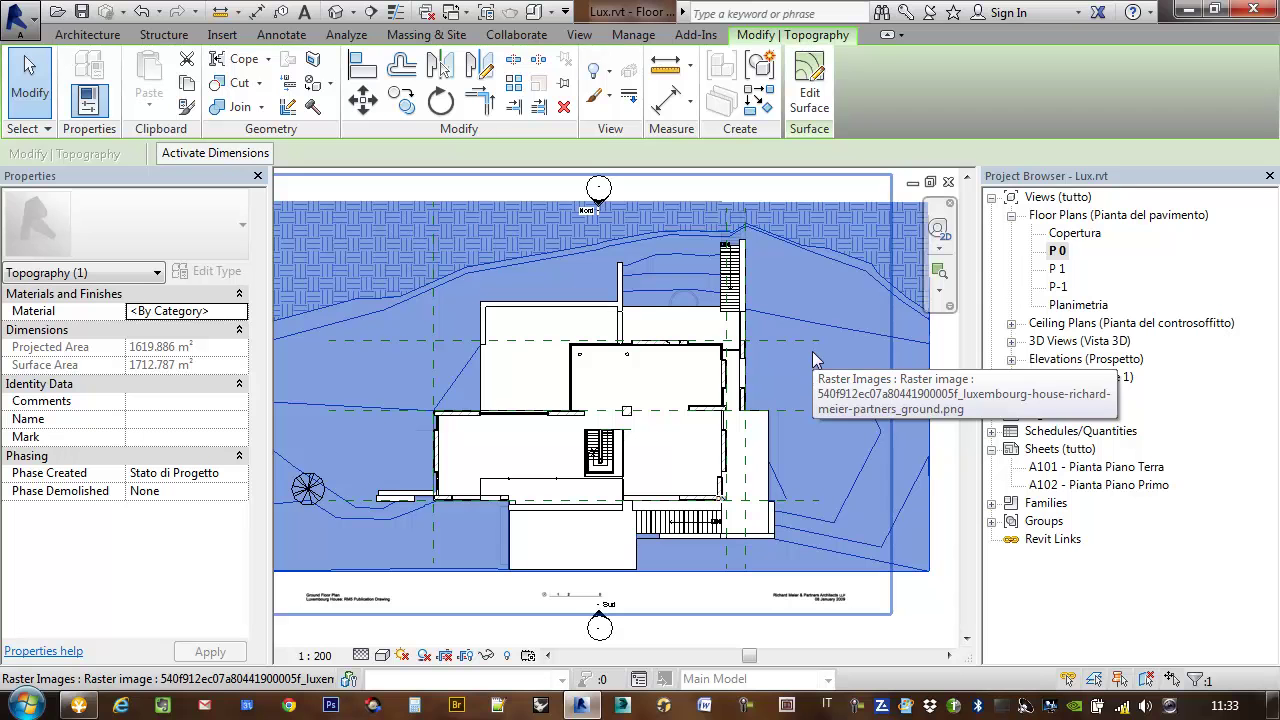
left_click(238, 314)
Open the topography's material browser and select Laterizio (2).
left_click(240, 311)
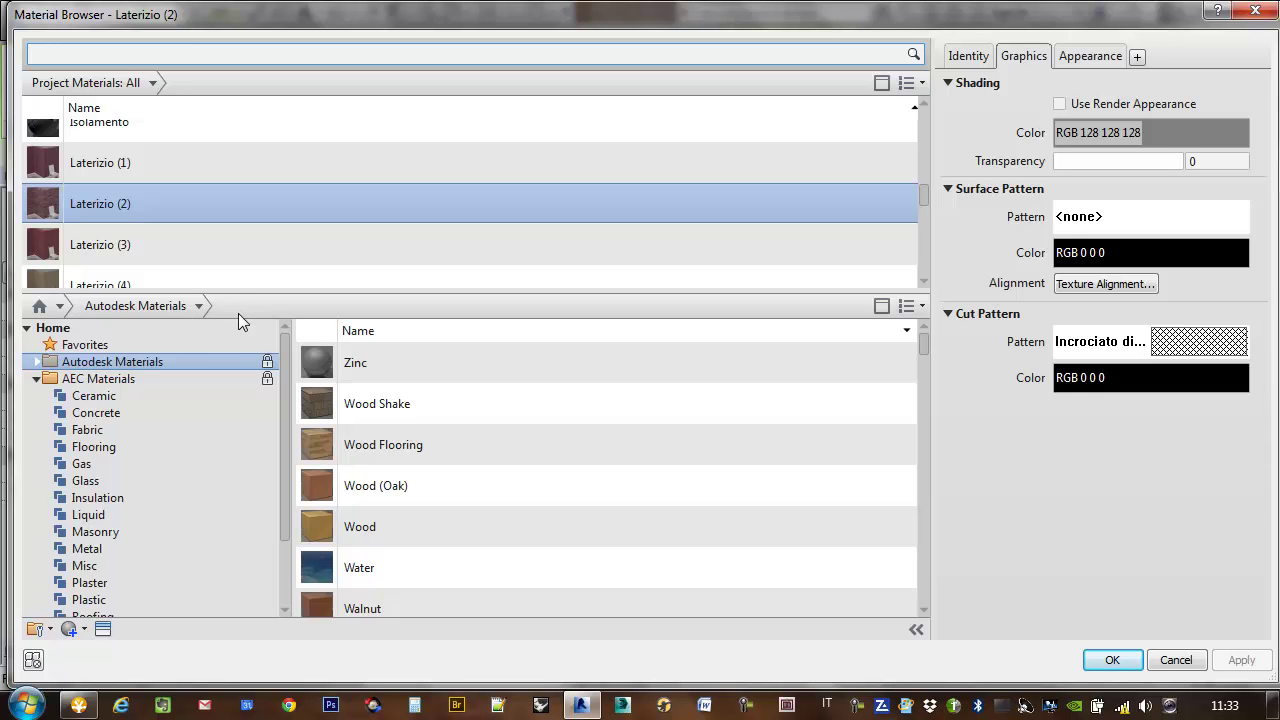
scroll(485, 208, "down", 1)
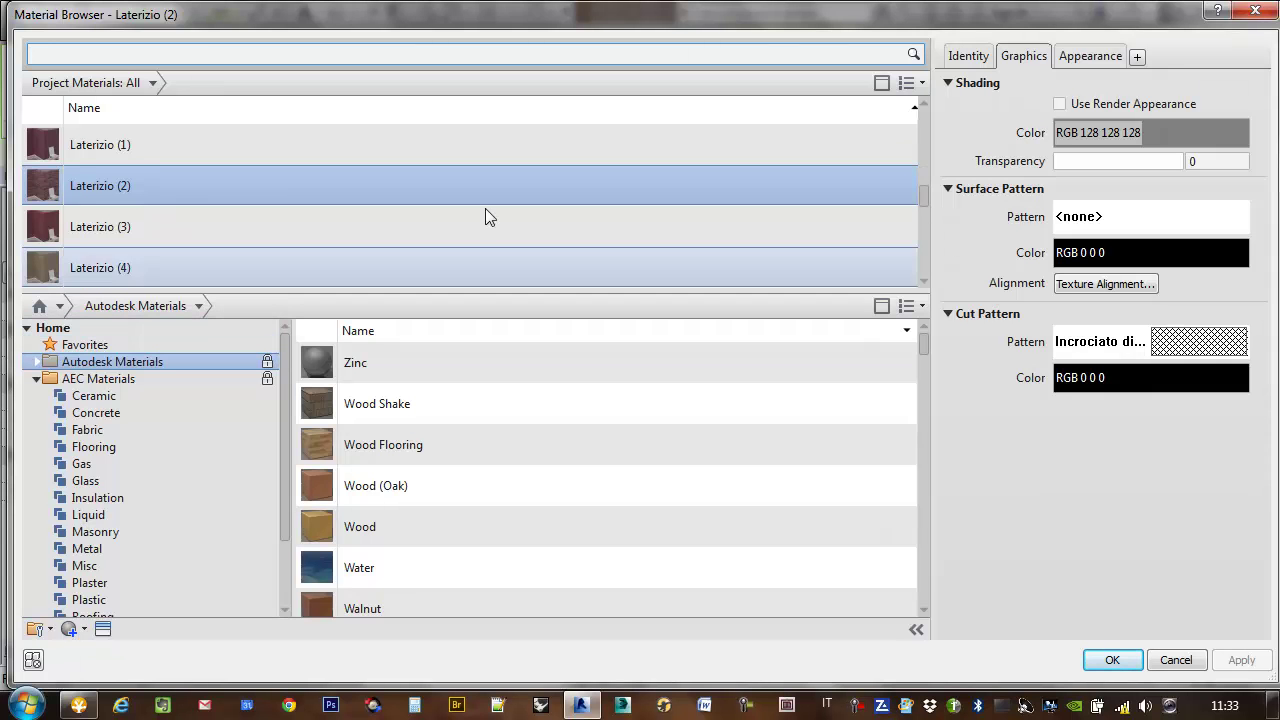
scroll(485, 208, "up", 2)
left_click(1255, 11)
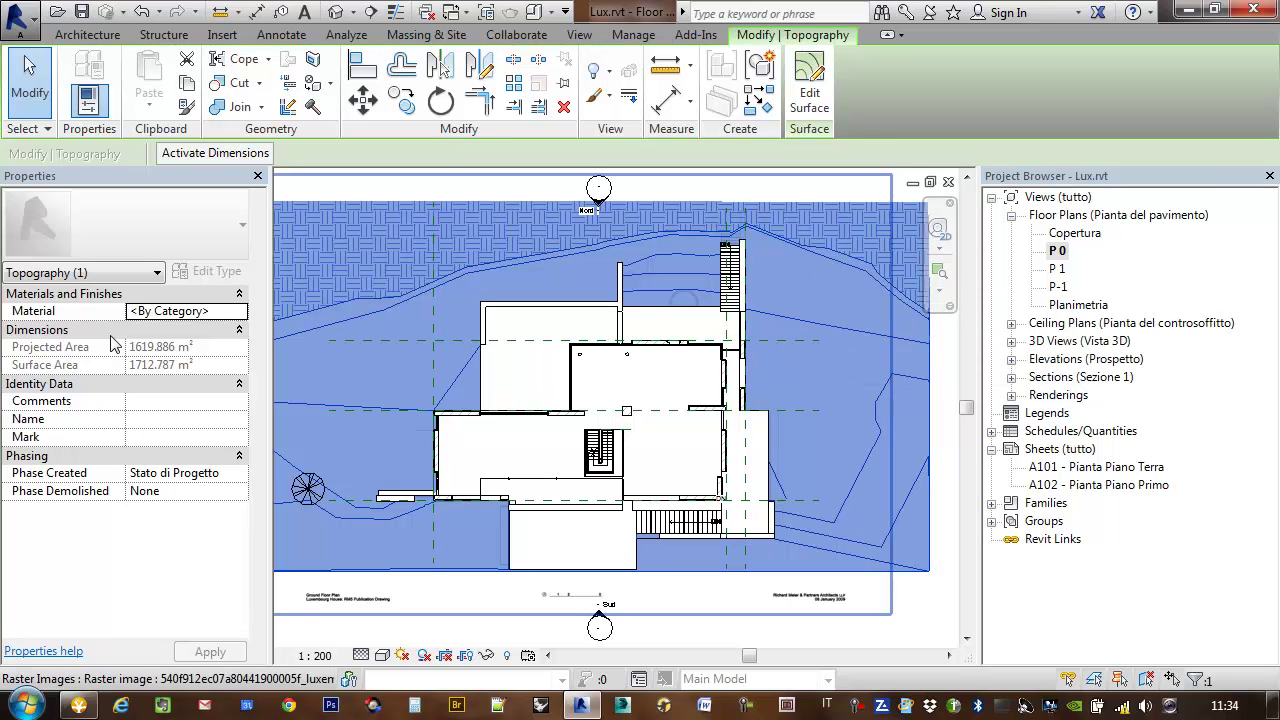
left_click(238, 316)
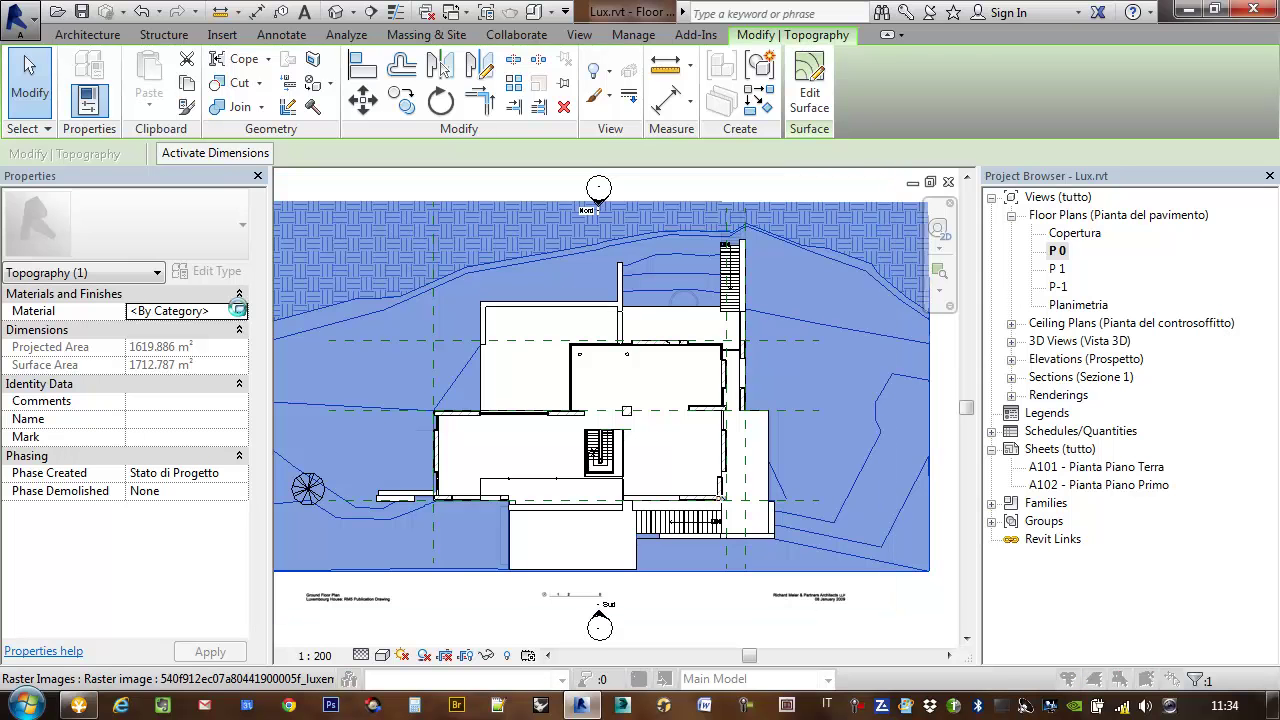
left_click(238, 316)
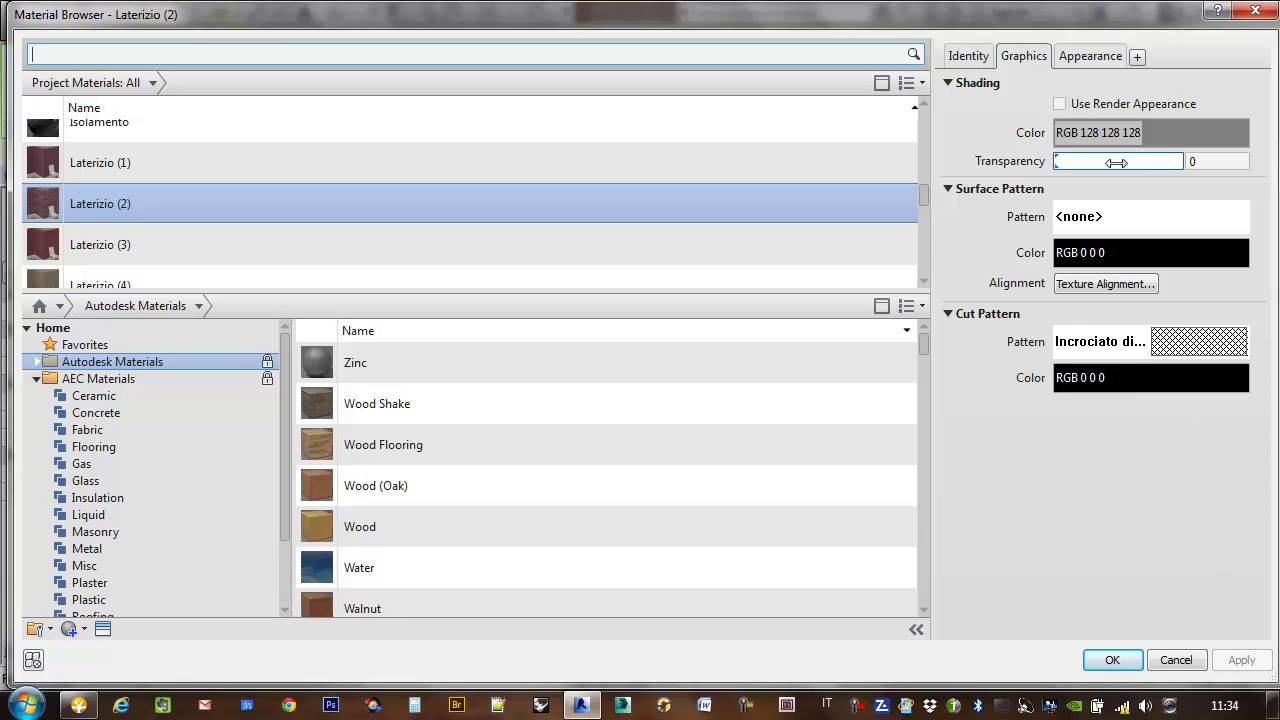
Give Laterizio (2) the Gesso-Stucco surface pattern and accept the material.
left_click(1105, 225)
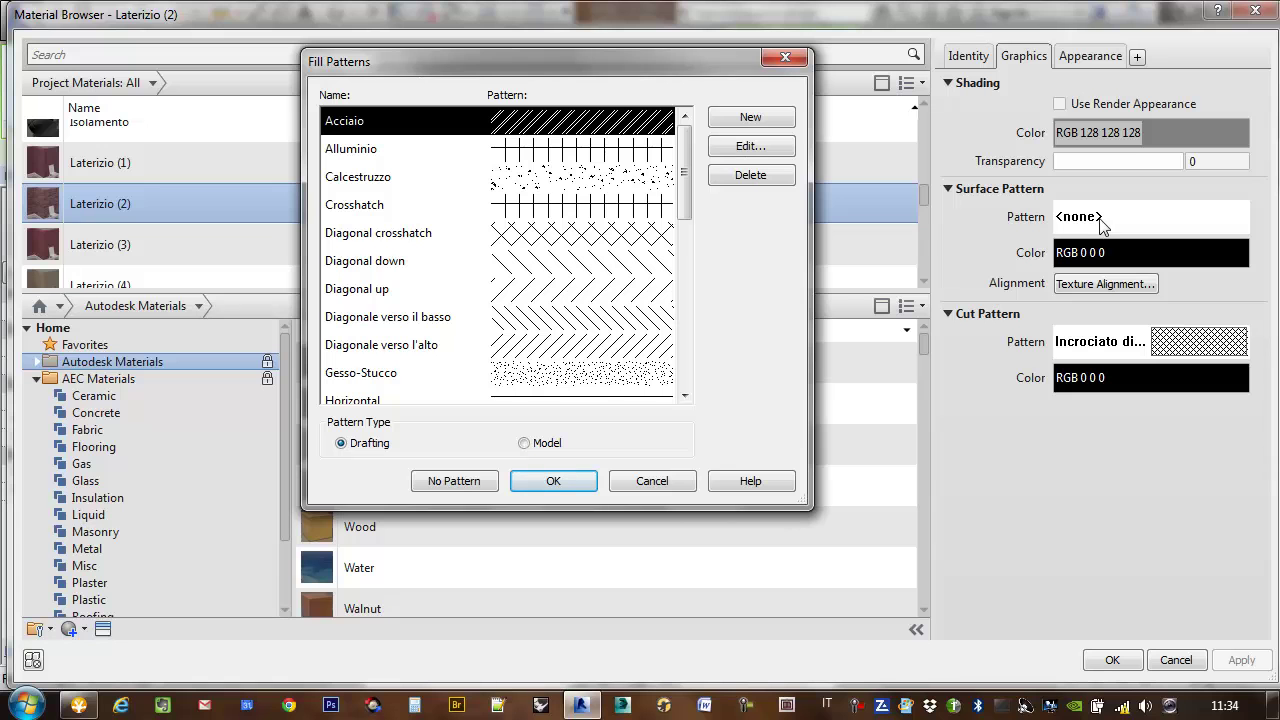
left_click(605, 373)
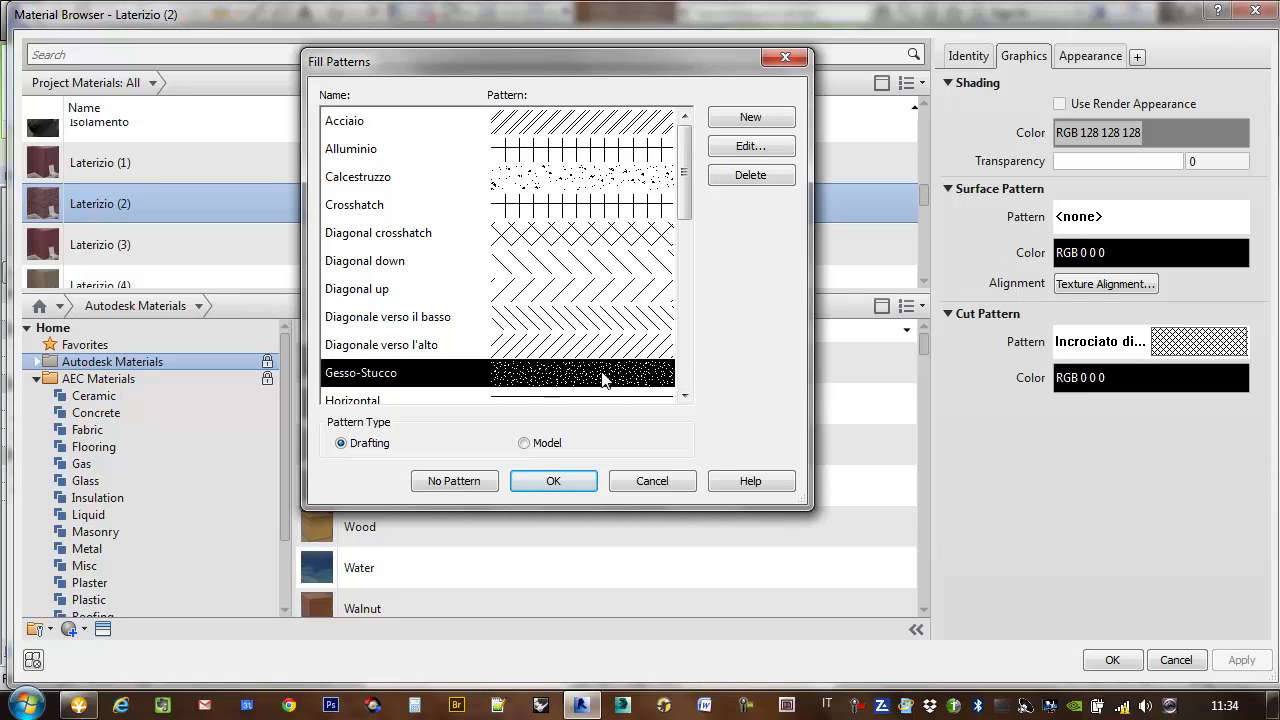
scroll(683, 248, "down", 2)
mouse_move(683, 248)
left_mouse_down()
mouse_move(683, 385)
mouse_move(703, 252)
left_mouse_up()
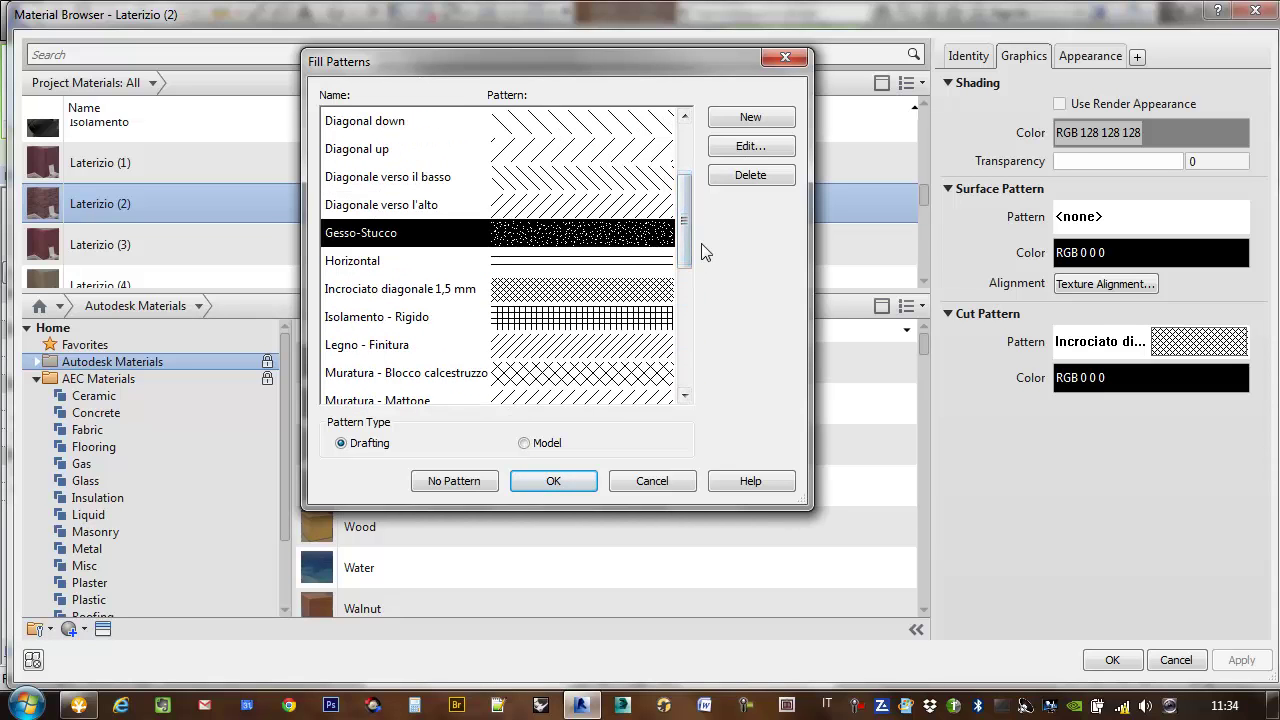
left_click_drag(688, 230, 691, 172)
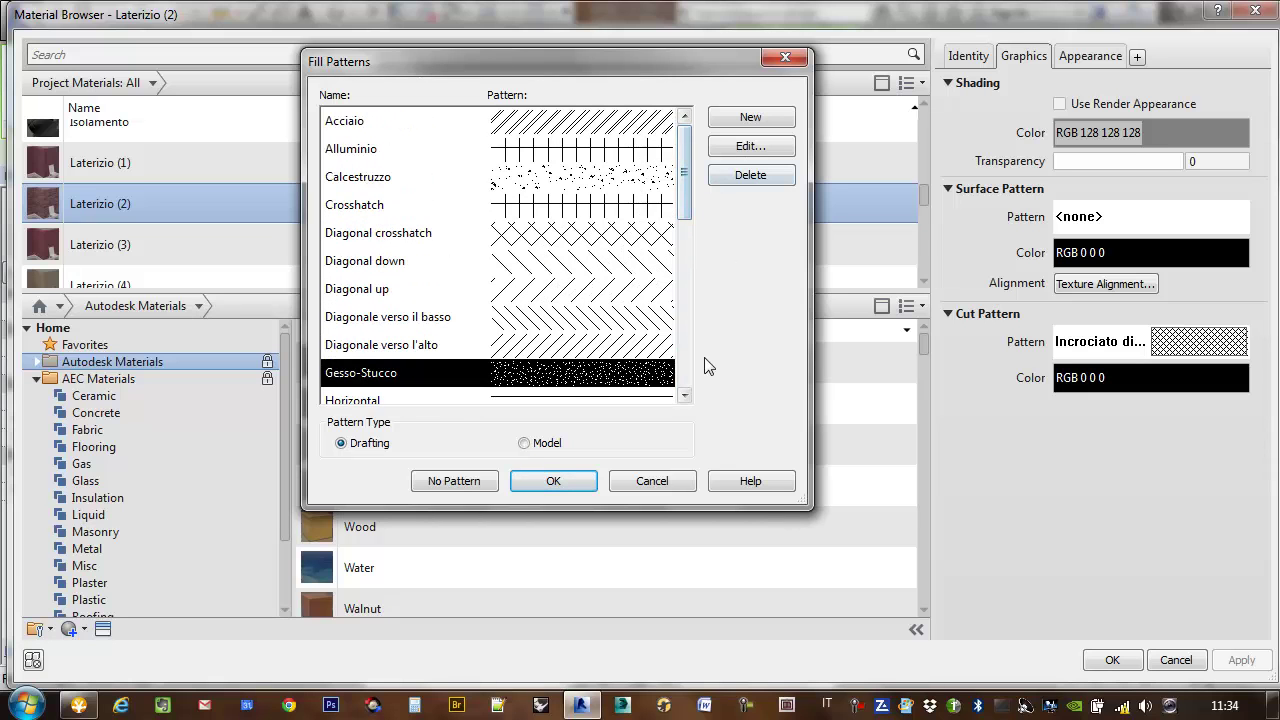
left_click(527, 476)
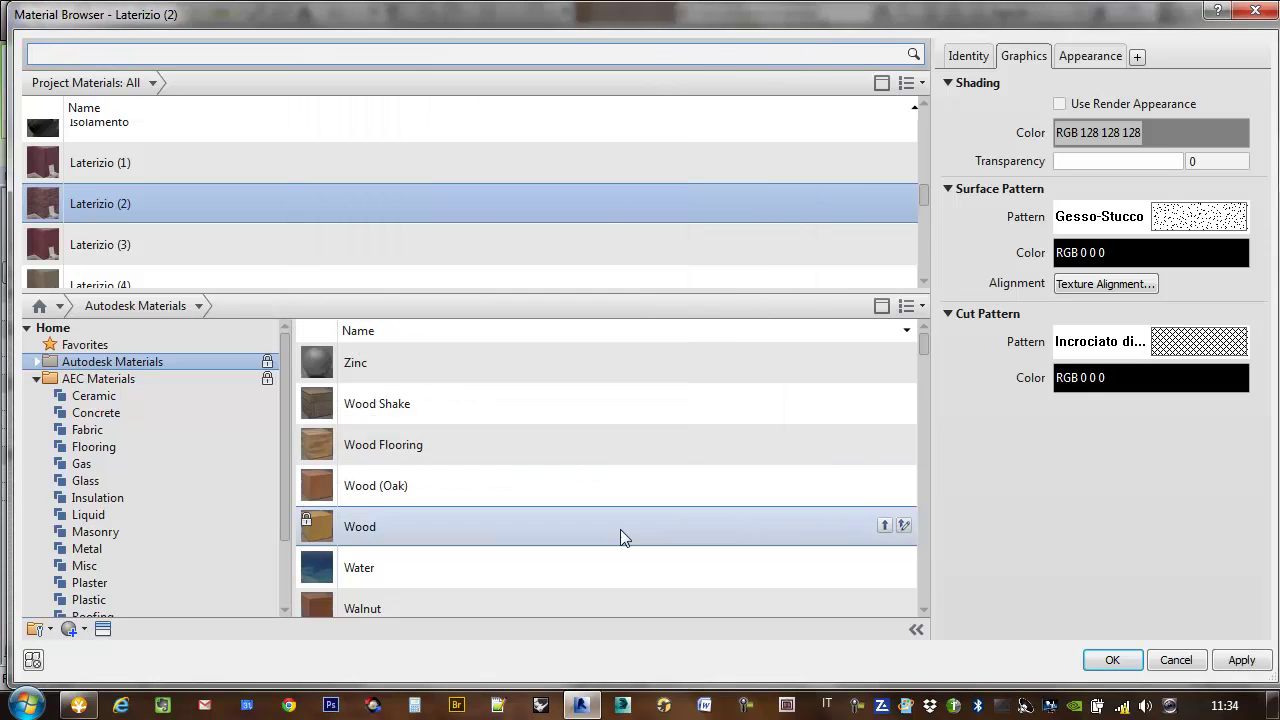
left_click(1240, 660)
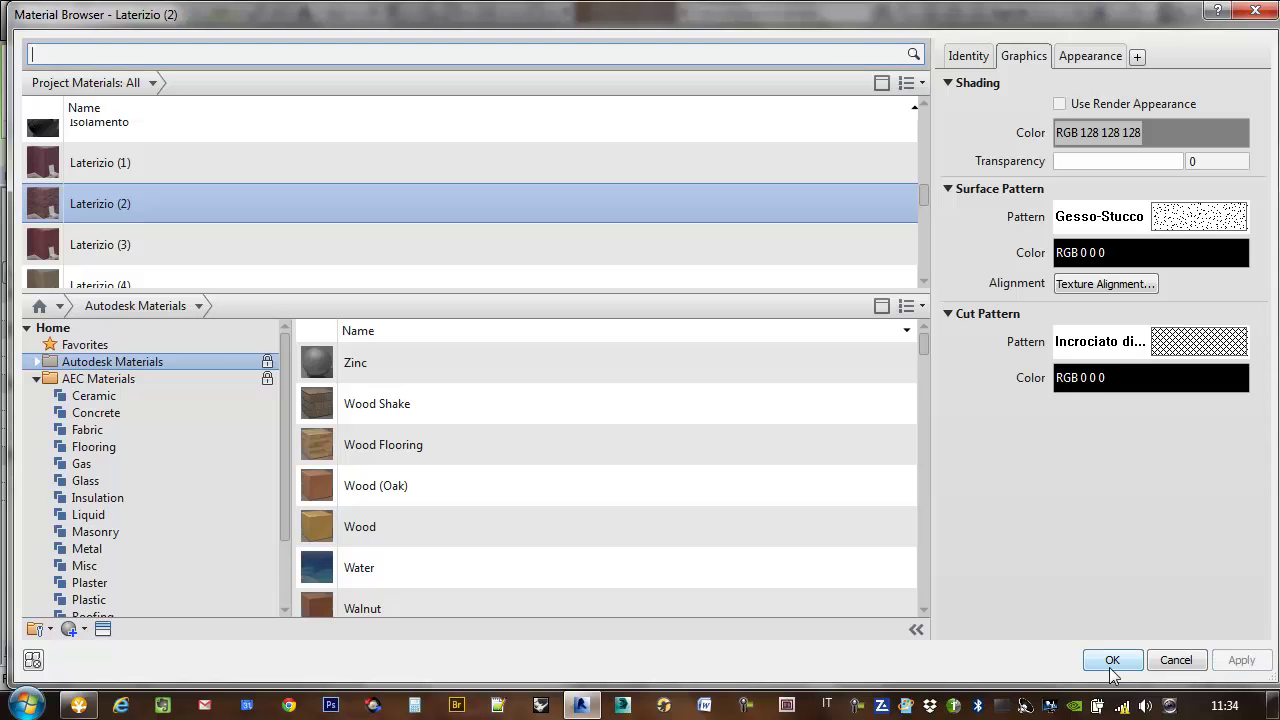
left_click(1112, 660)
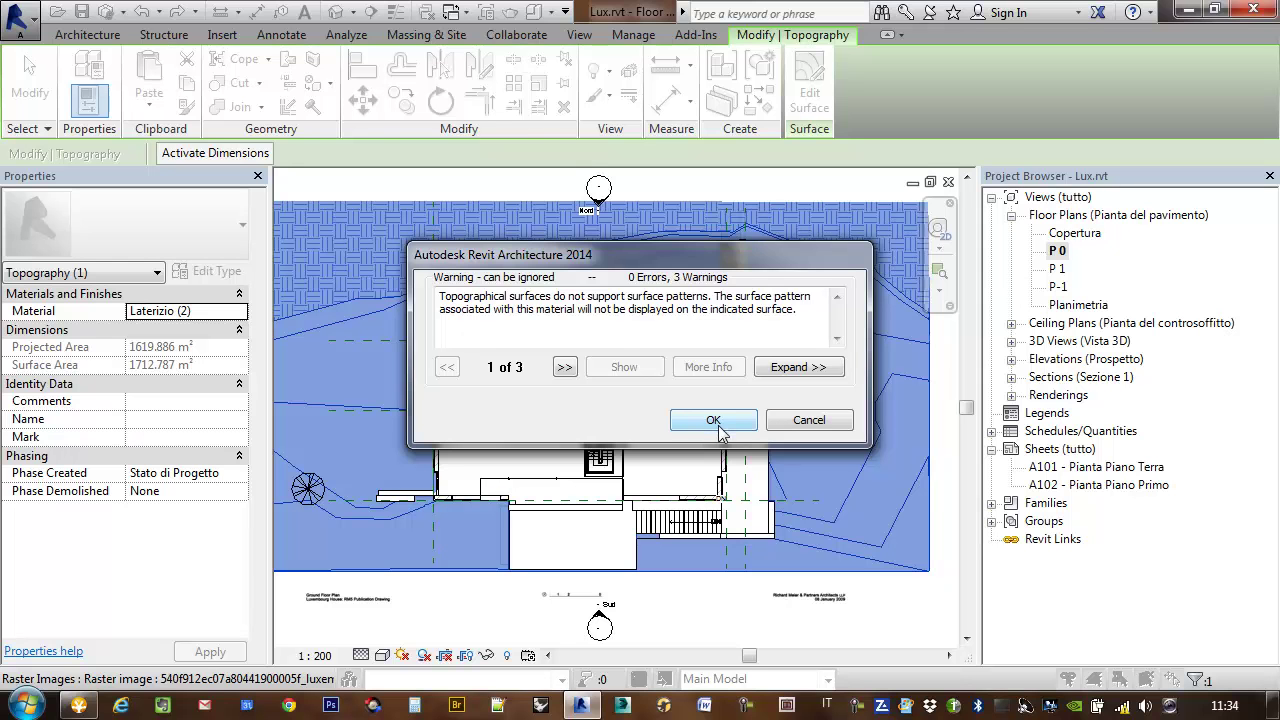
left_click(713, 420)
scroll(919, 455, "down", 3)
left_click(919, 455)
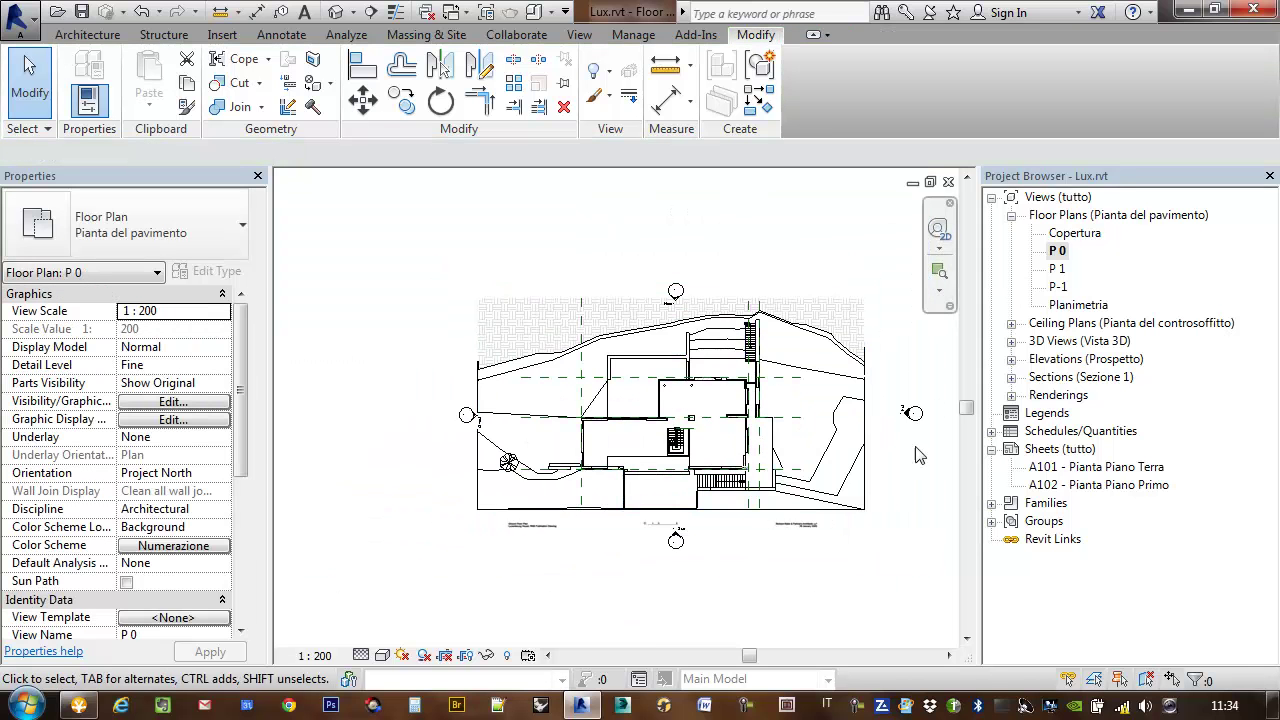
scroll(905, 425, "up", 3)
left_click(771, 344)
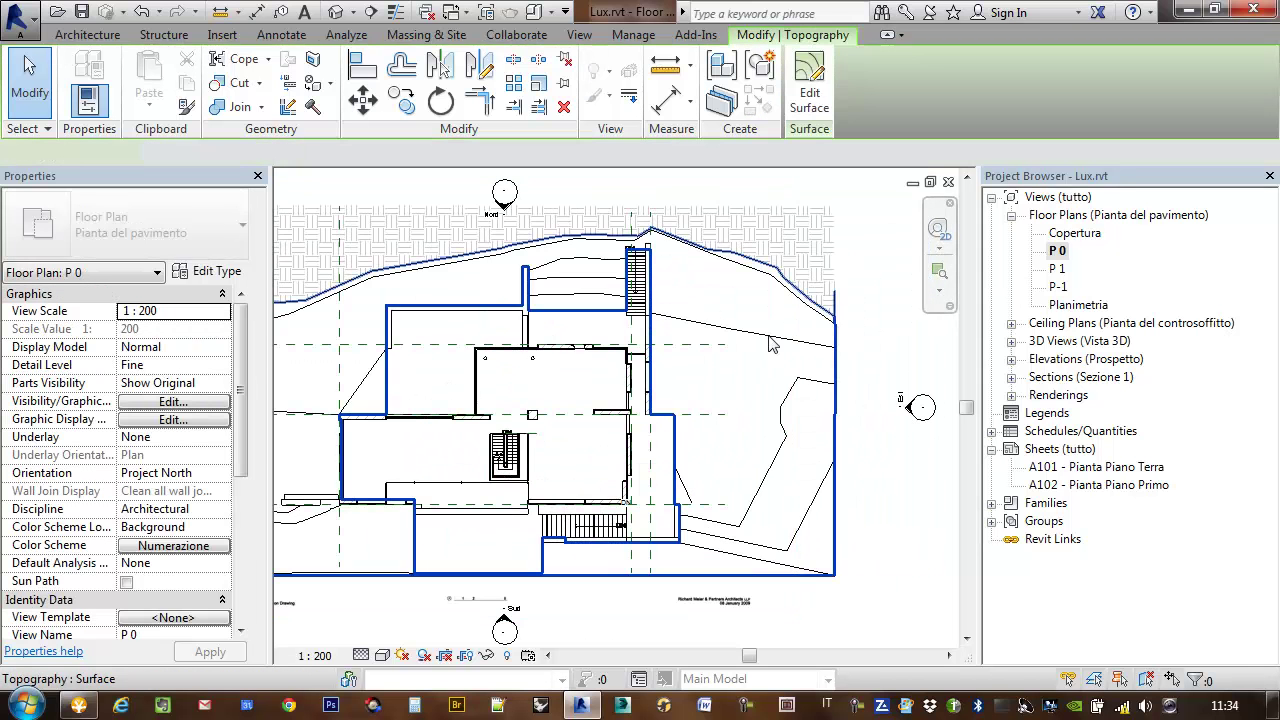
scroll(812, 432, "down", 2)
key("Escape")
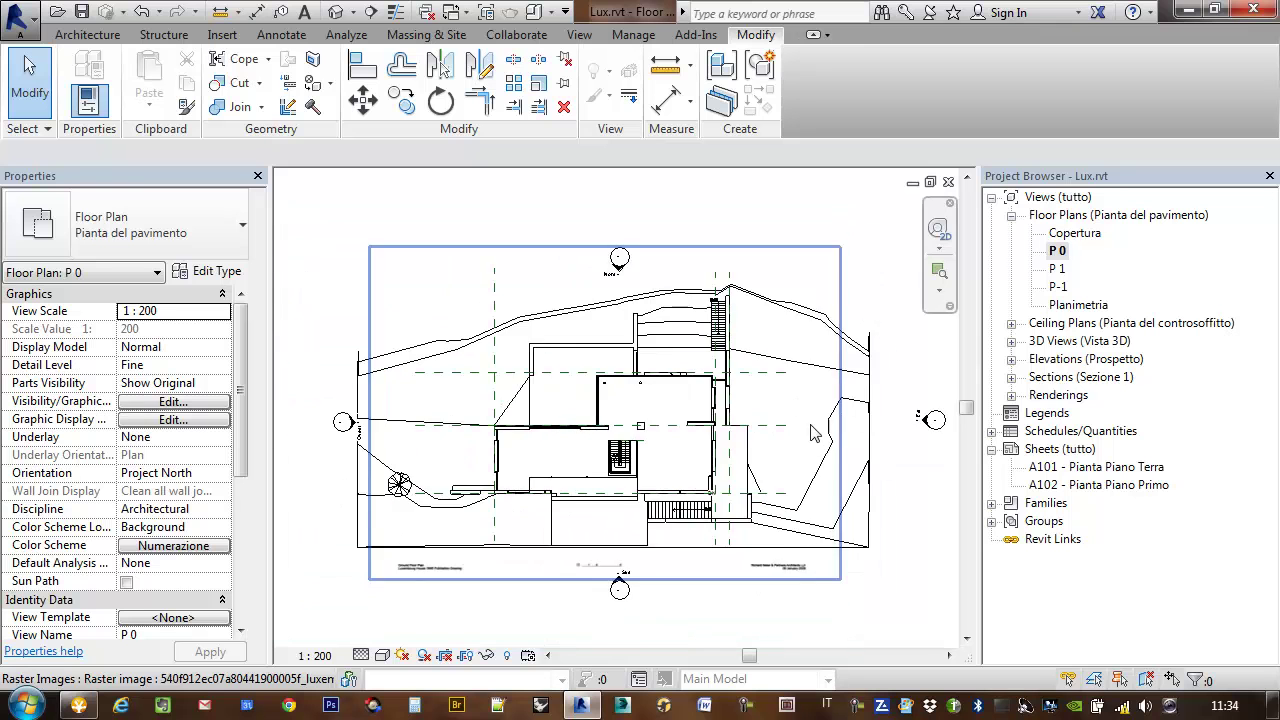
middle_click_drag(812, 432, 784, 412)
left_click(833, 527)
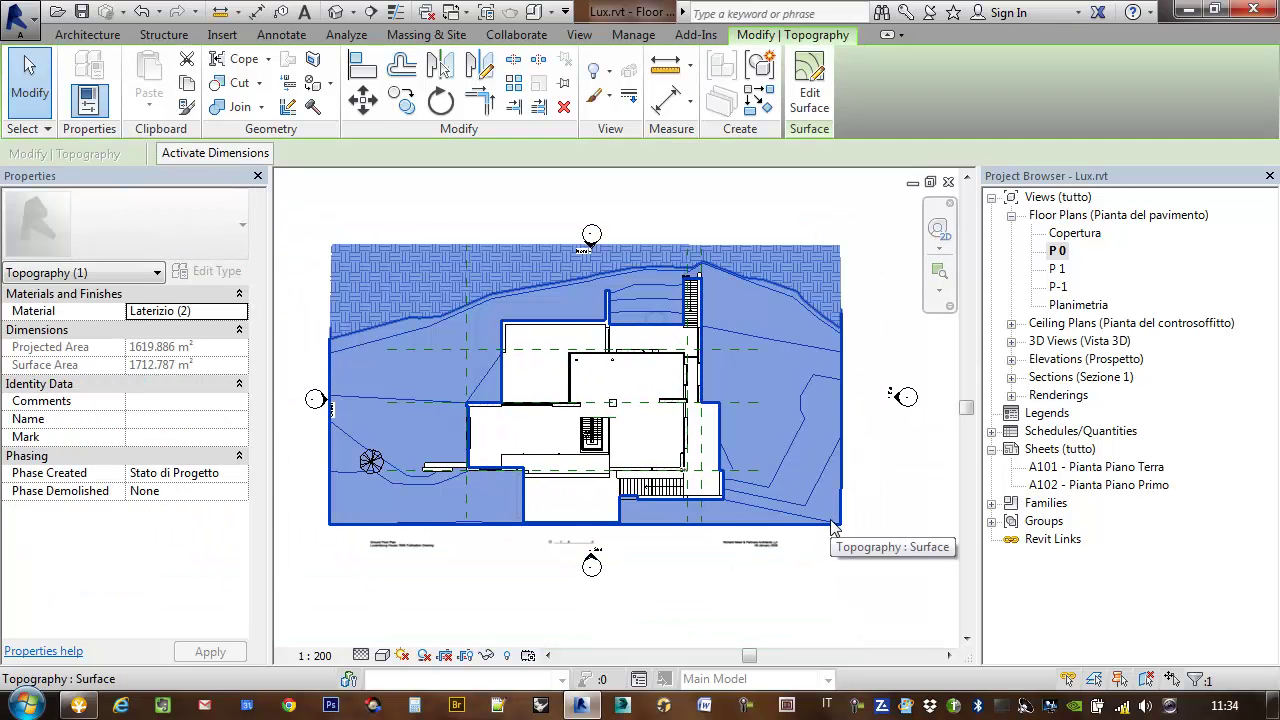
key("Escape")
left_click(826, 377)
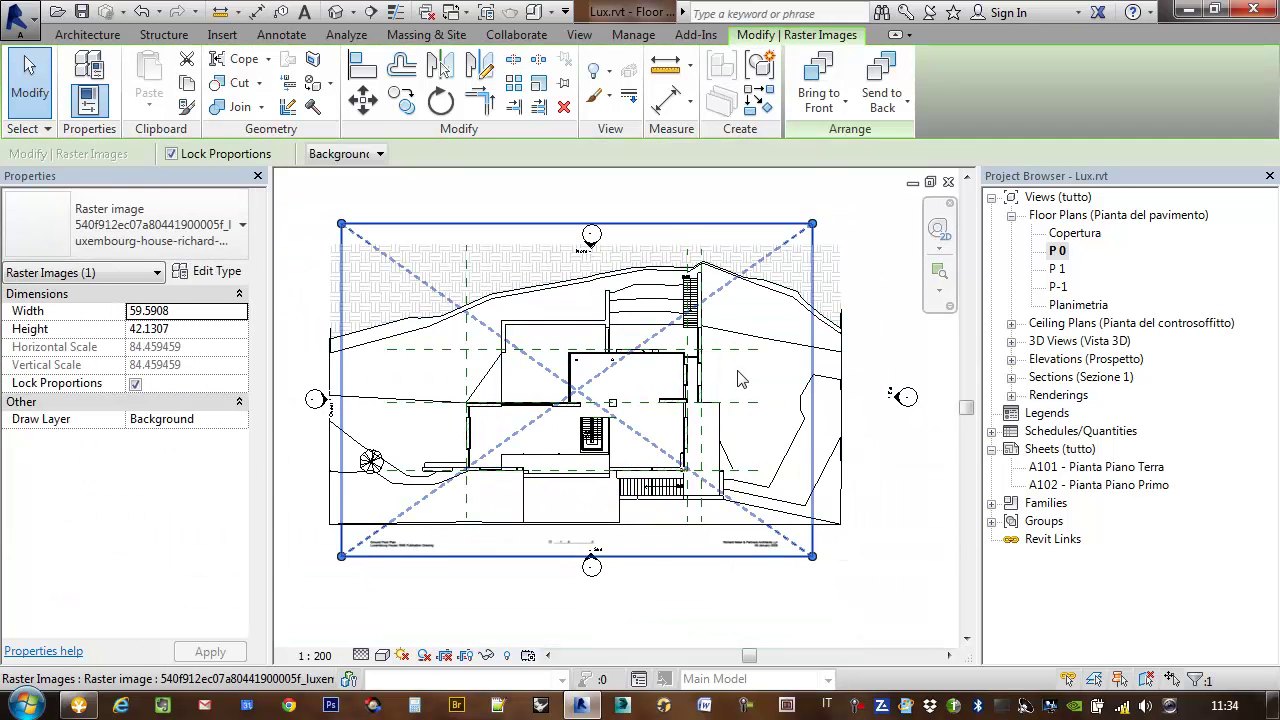
key("Escape")
left_click(826, 377)
key("Escape")
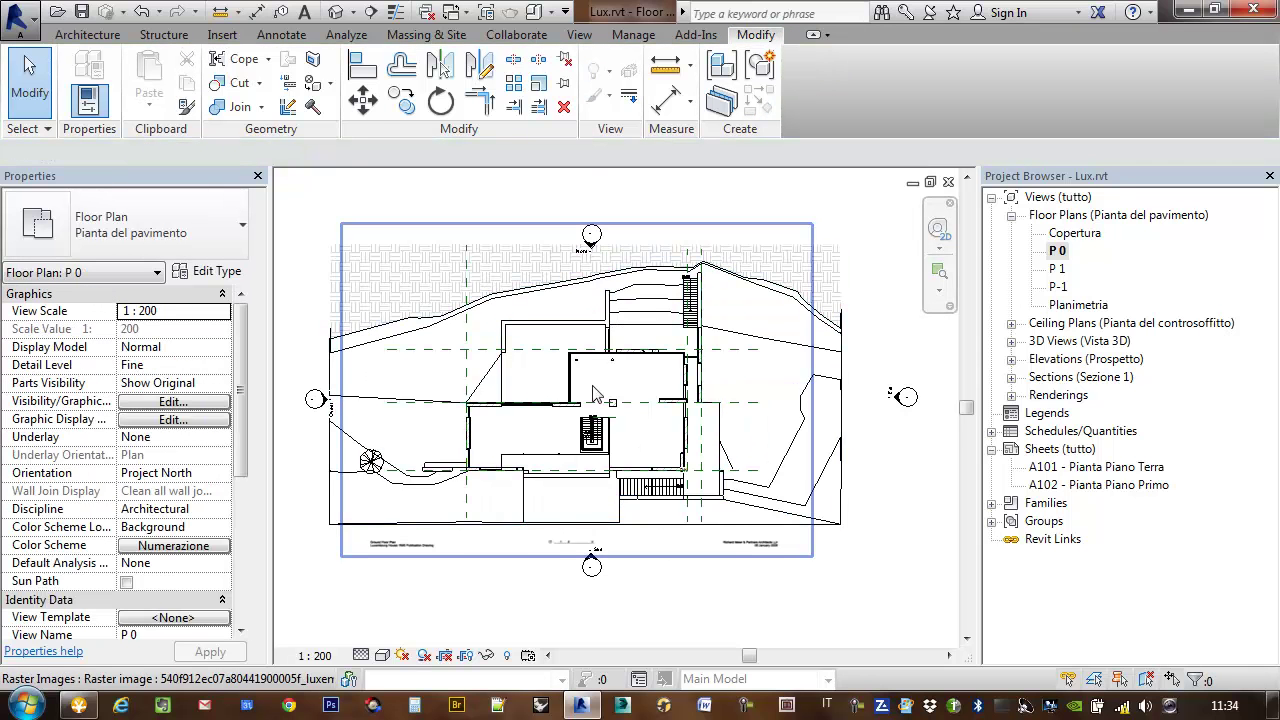
middle_click_drag(597, 395, 623, 394)
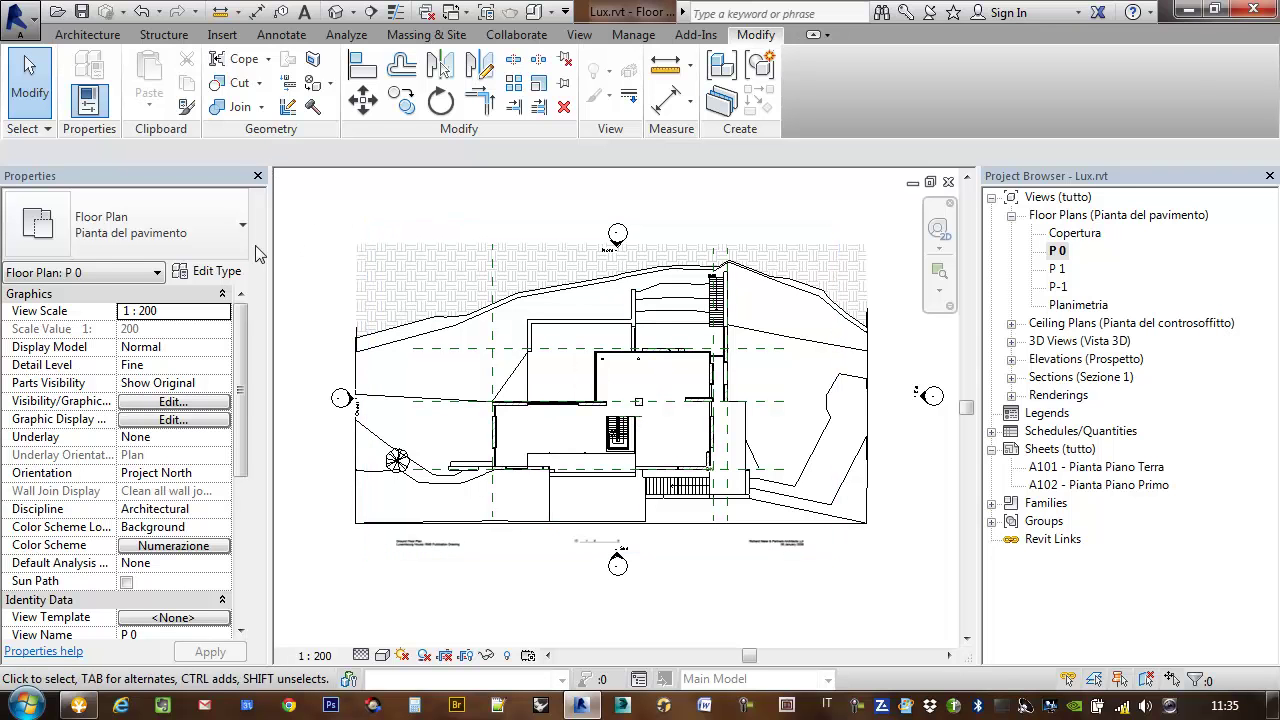
Open Visibility/Graphic Overrides for P 0 and browse the Annotation Categories list.
left_click(172, 401)
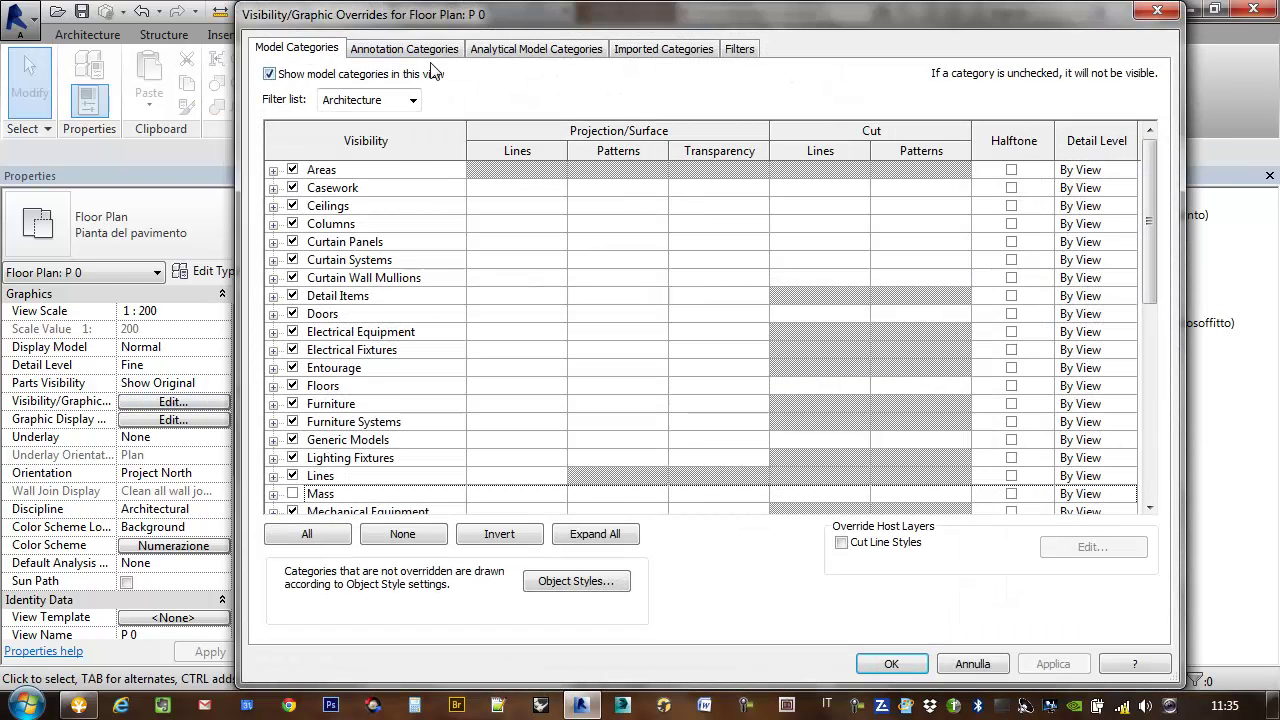
left_click(421, 55)
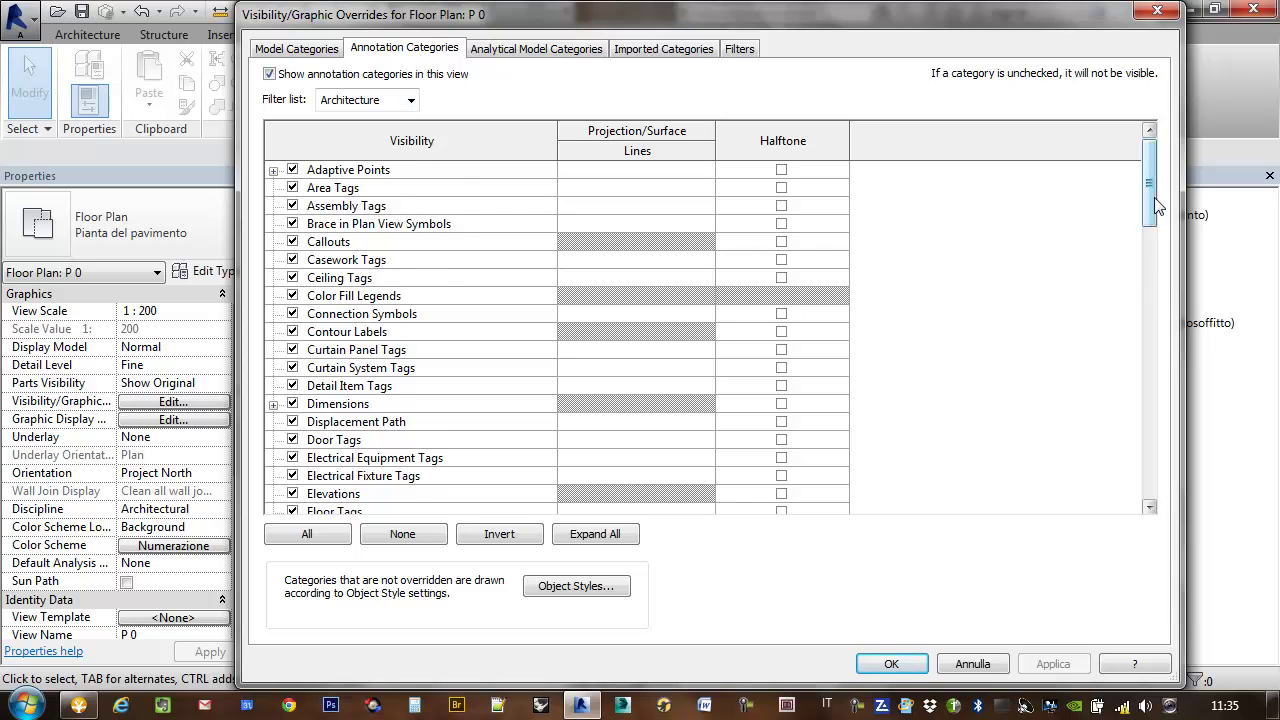
left_click_drag(1150, 198, 1152, 251)
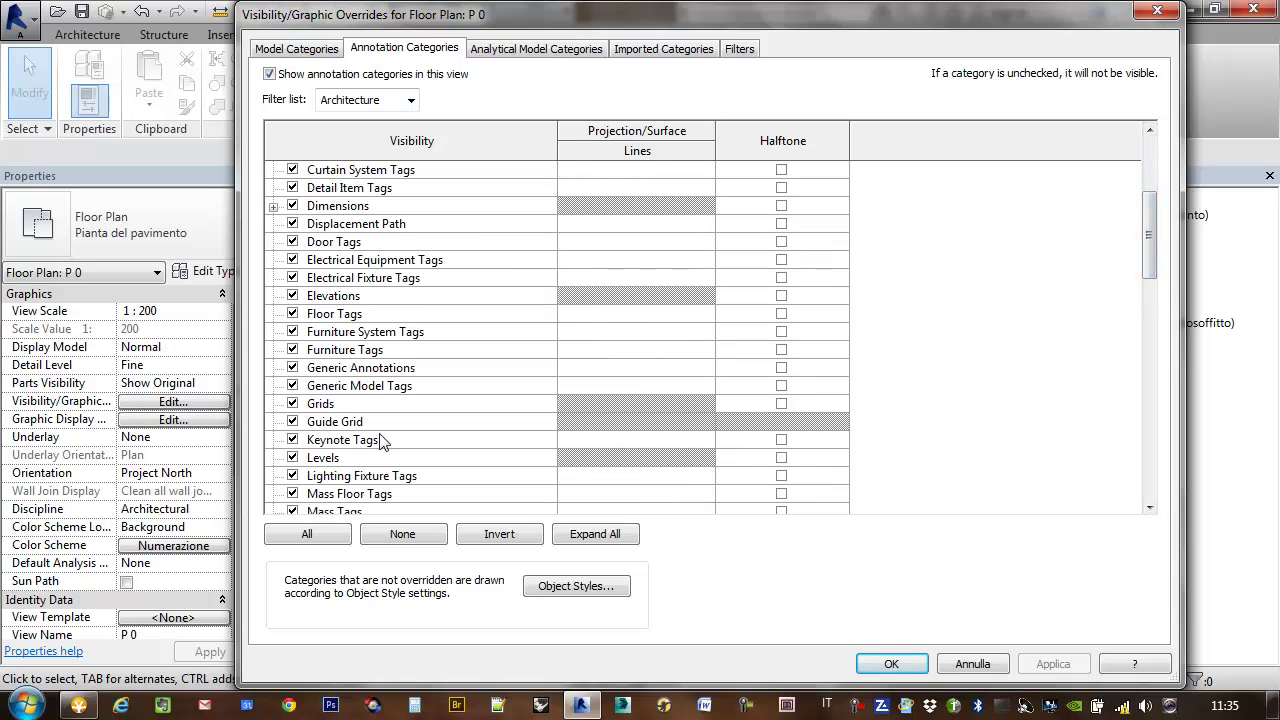
scroll(380, 440, "down", 1)
scroll(423, 357, "down", 2)
scroll(423, 440, "down", 1)
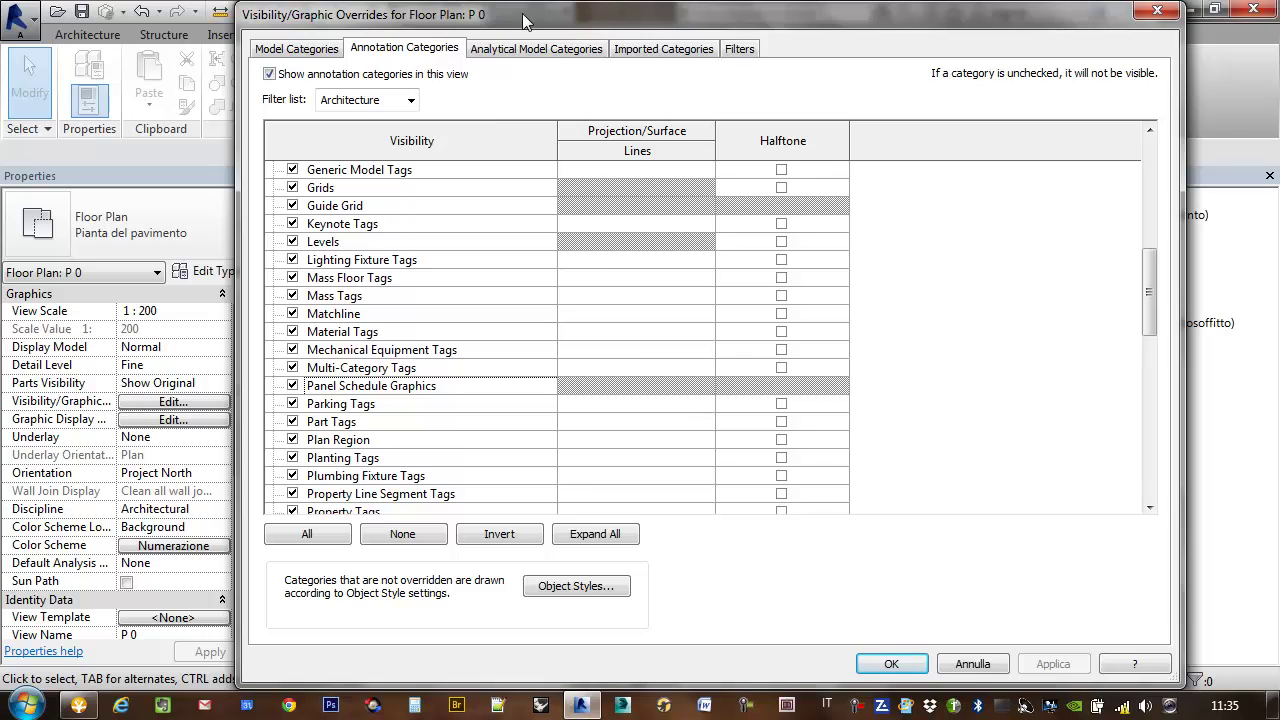
left_click_drag(522, 13, 1012, 34)
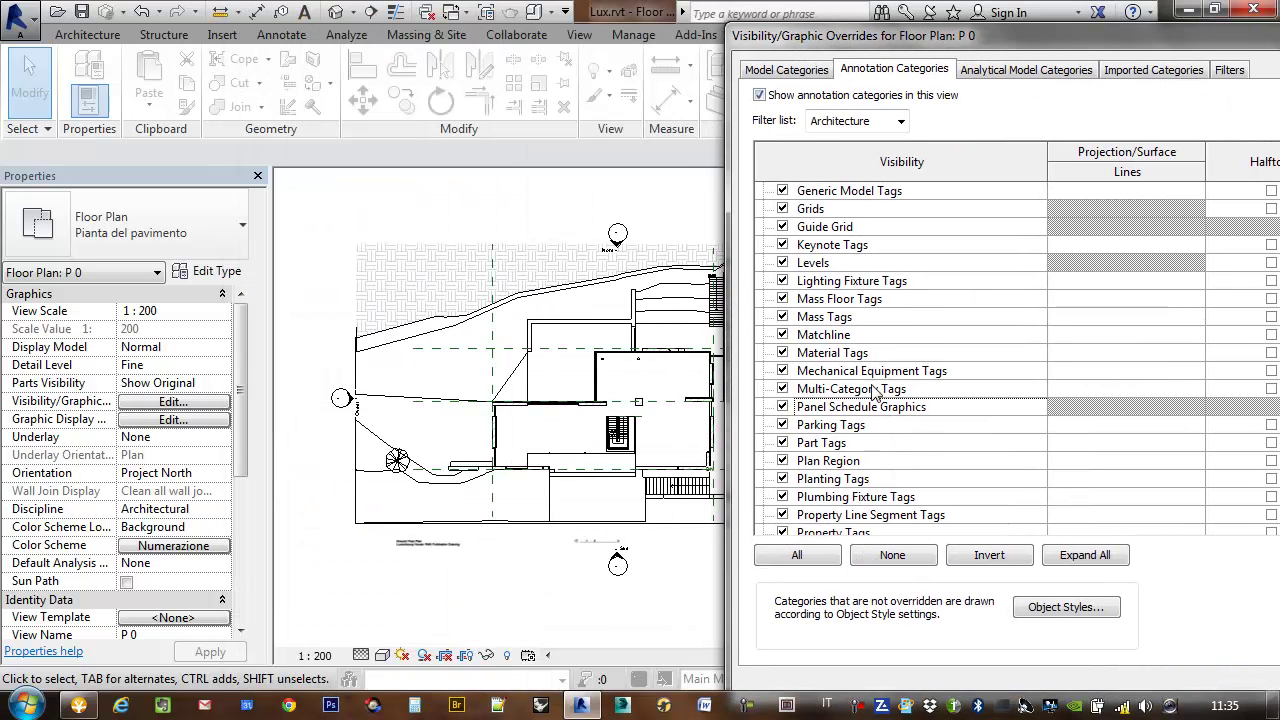
Uncheck Reference Planes under Annotation Categories and confirm with OK.
left_click(802, 70)
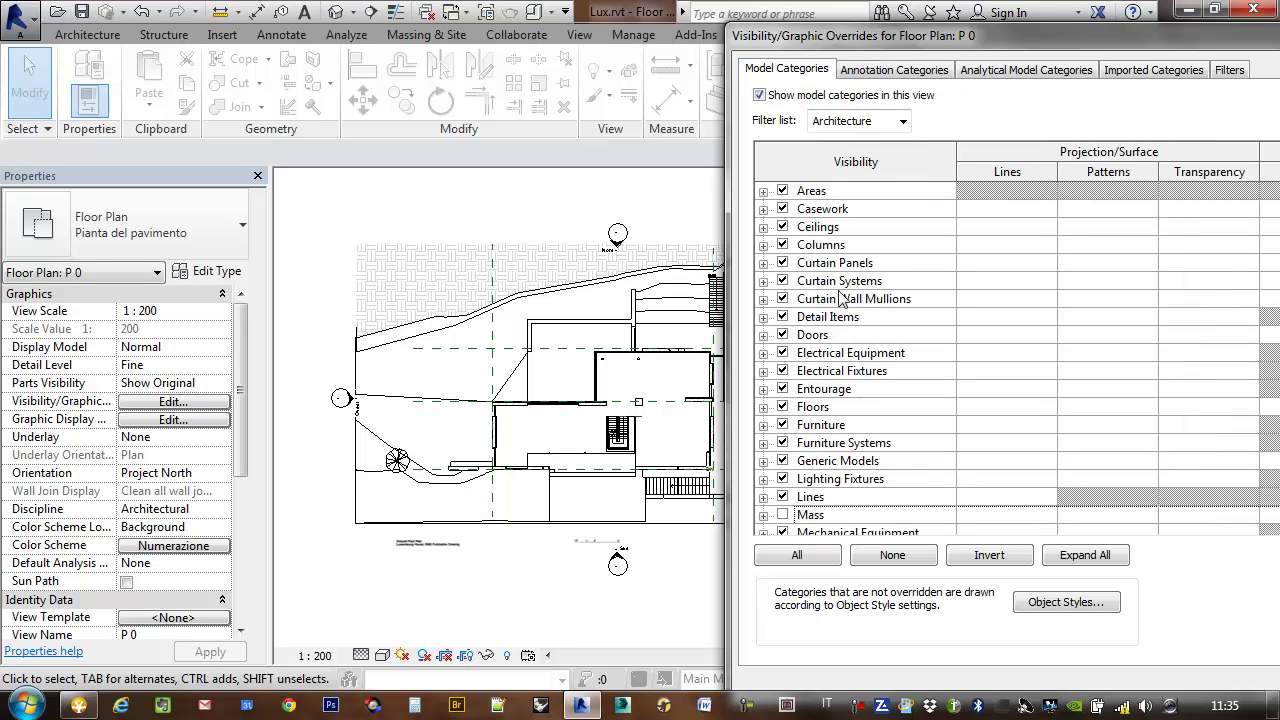
left_click(884, 70)
scroll(873, 342, "down", 2)
scroll(866, 390, "down", 2)
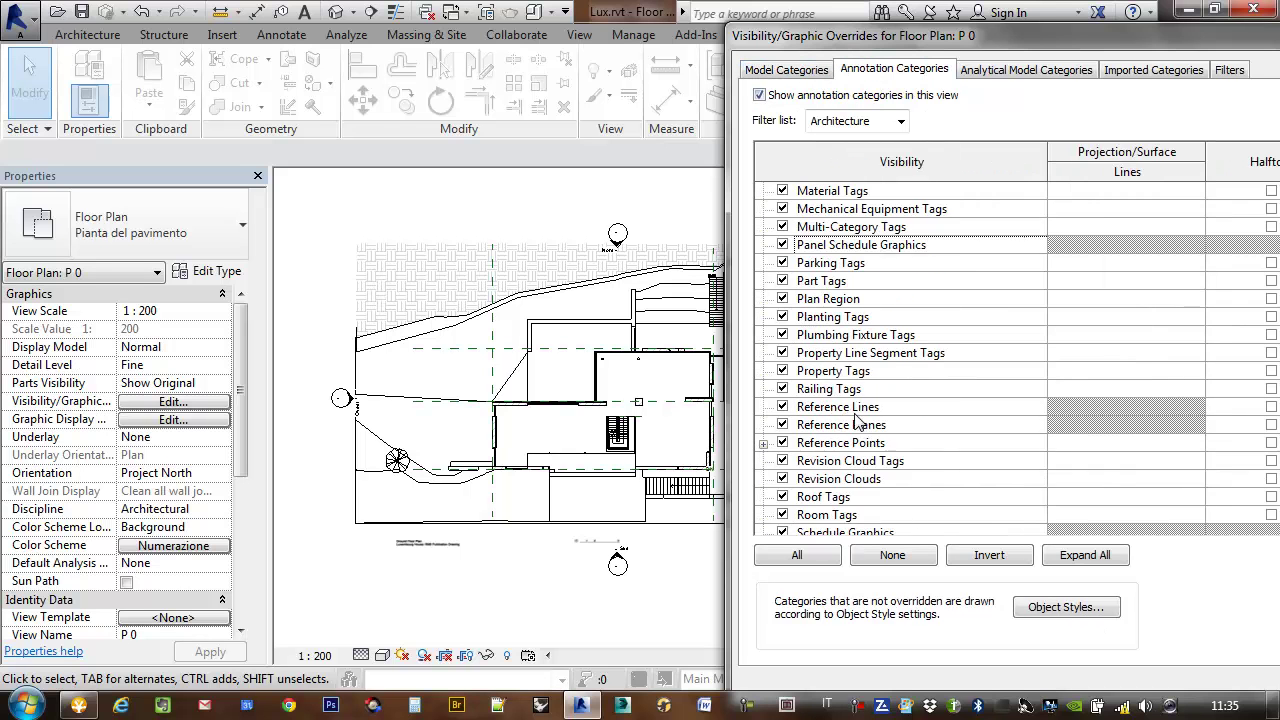
scroll(858, 424, "down", 2)
left_click(782, 353)
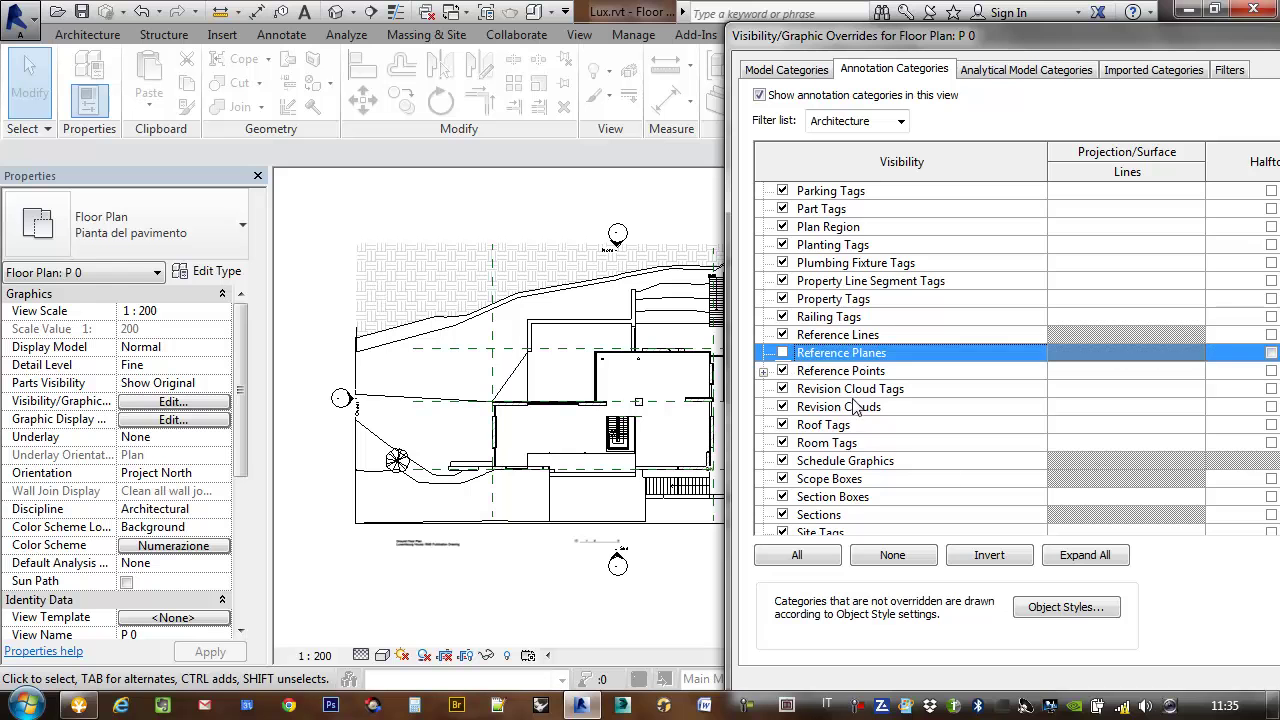
left_click_drag(934, 40, 718, 33)
left_click(568, 62)
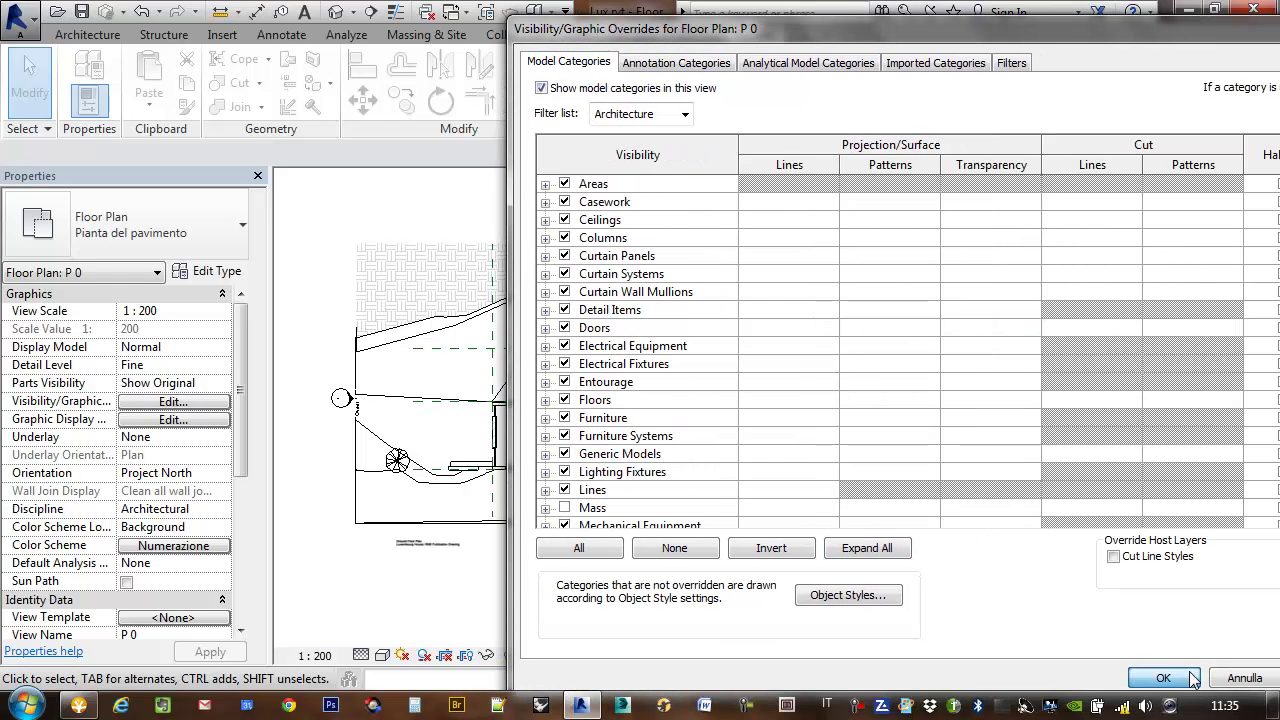
left_click(1163, 678)
Select the Lux Solaio Esterno 60cm exterior floor slab beside the building.
middle_click_drag(862, 453, 800, 385)
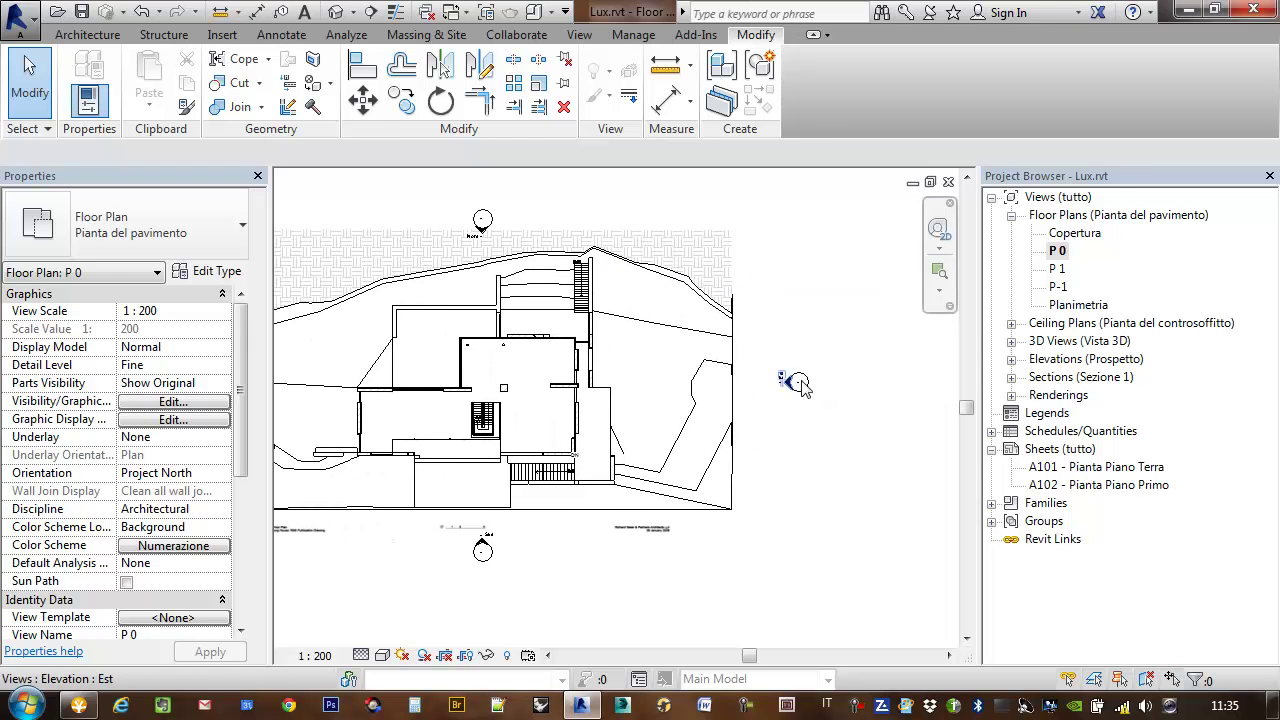
middle_click_drag(300, 280, 389, 315)
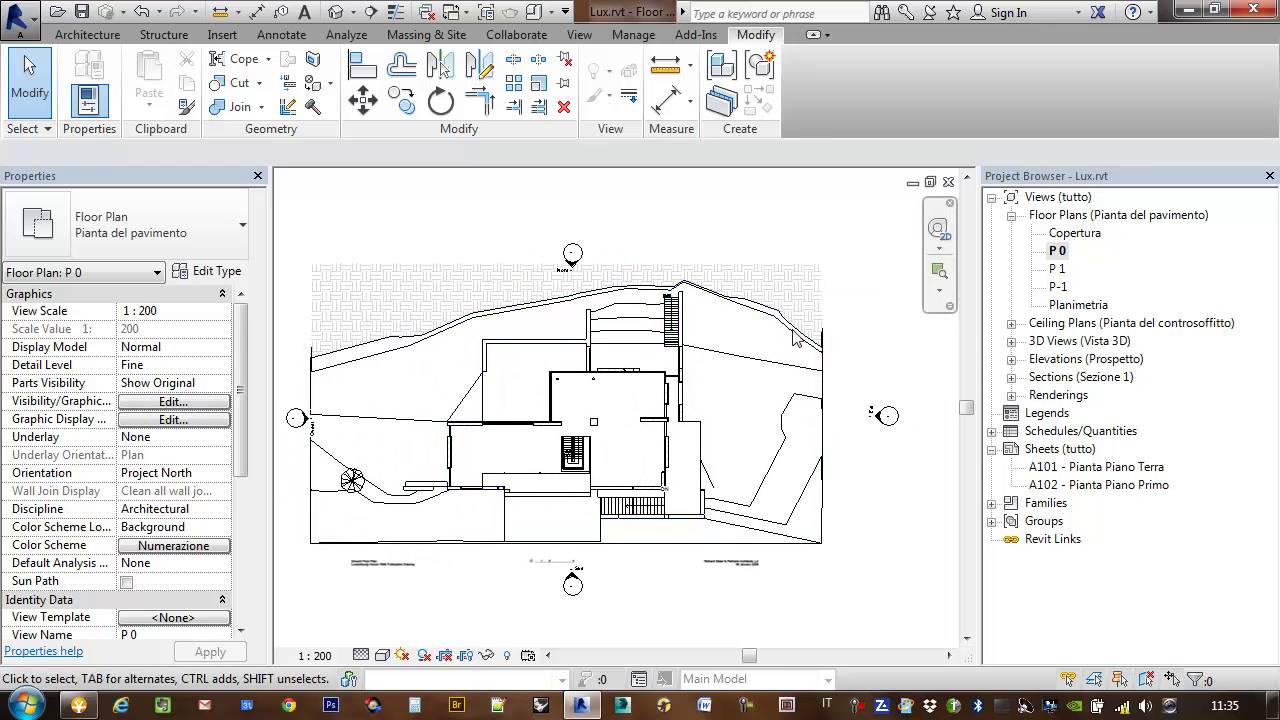
middle_click_drag(460, 608, 473, 586)
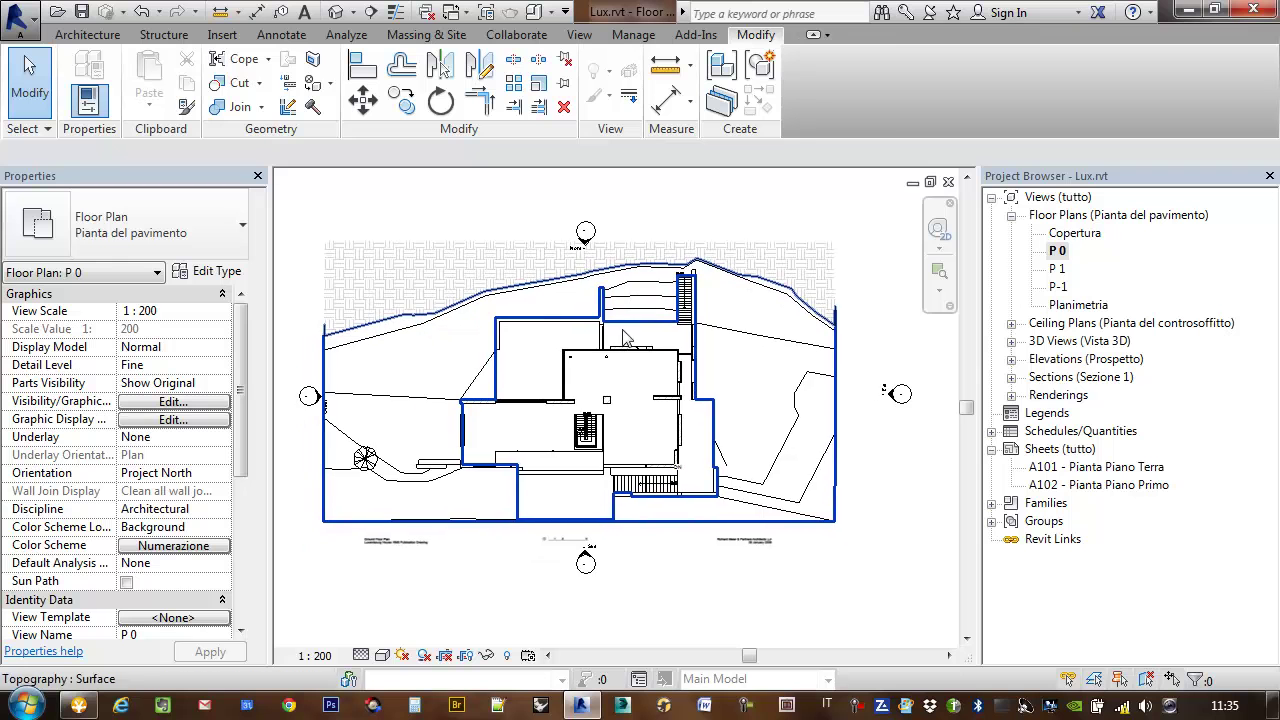
scroll(665, 538, "up", 5)
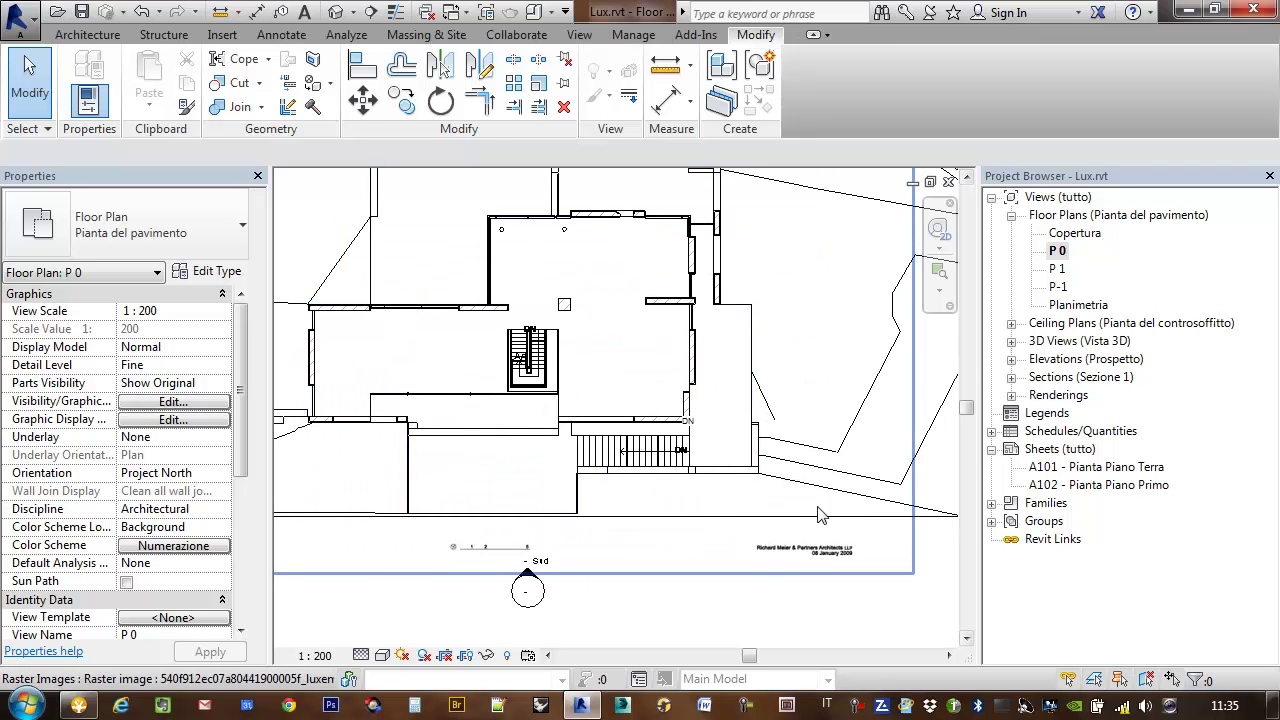
scroll(718, 472, "down", 4)
scroll(545, 455, "up", 3)
scroll(545, 450, "up", 1)
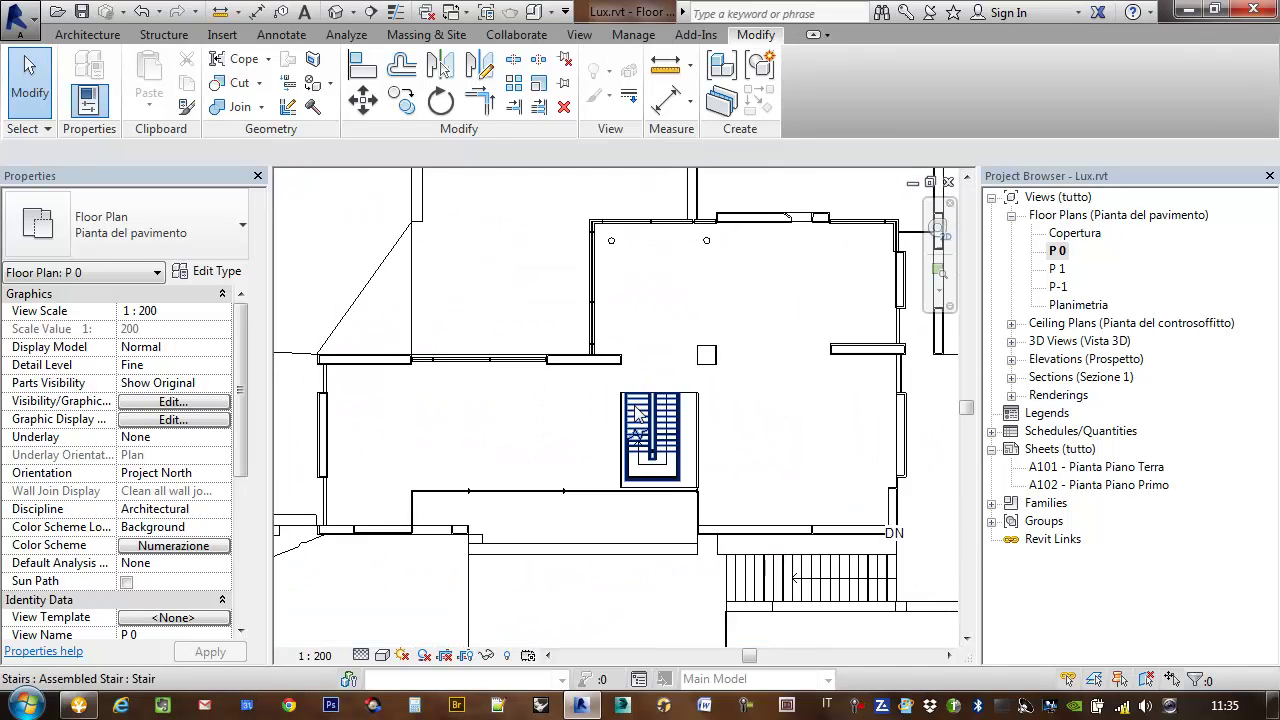
scroll(515, 295, "down", 1)
scroll(515, 298, "down", 1)
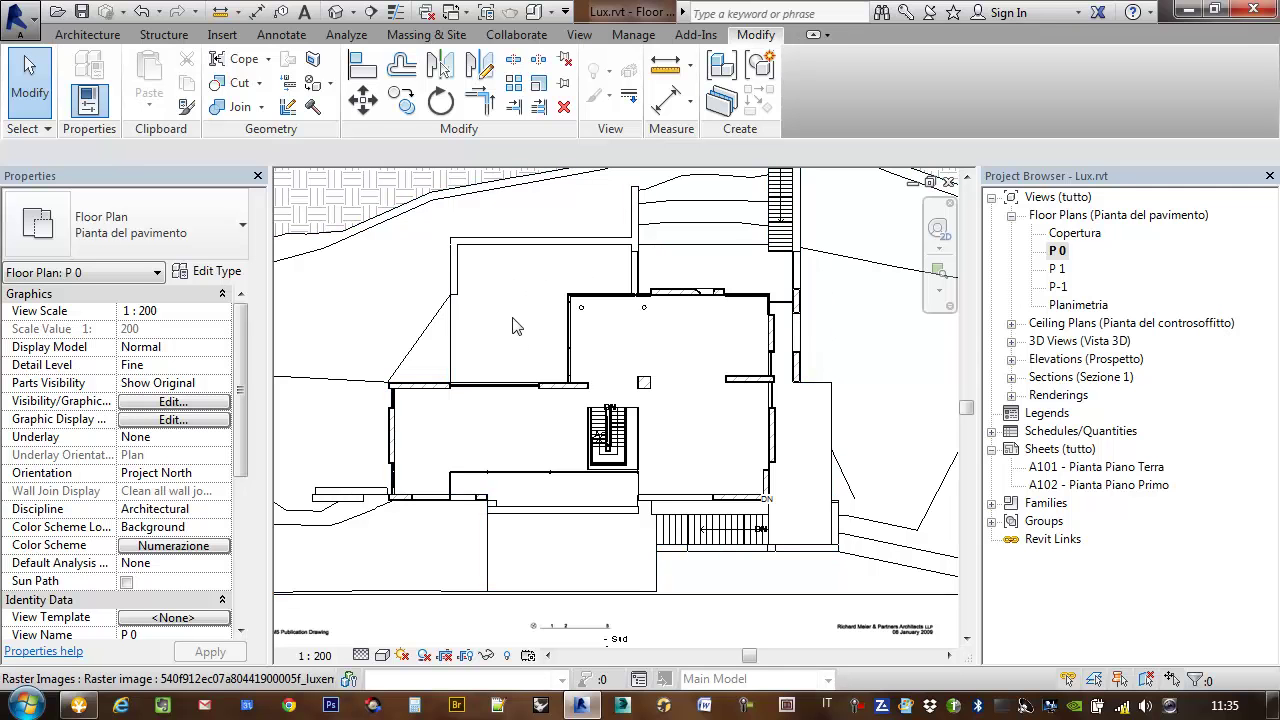
left_click(458, 332)
Open the floor type's layer structure and the Lux Gres Esterno finish material settings.
left_click(215, 232)
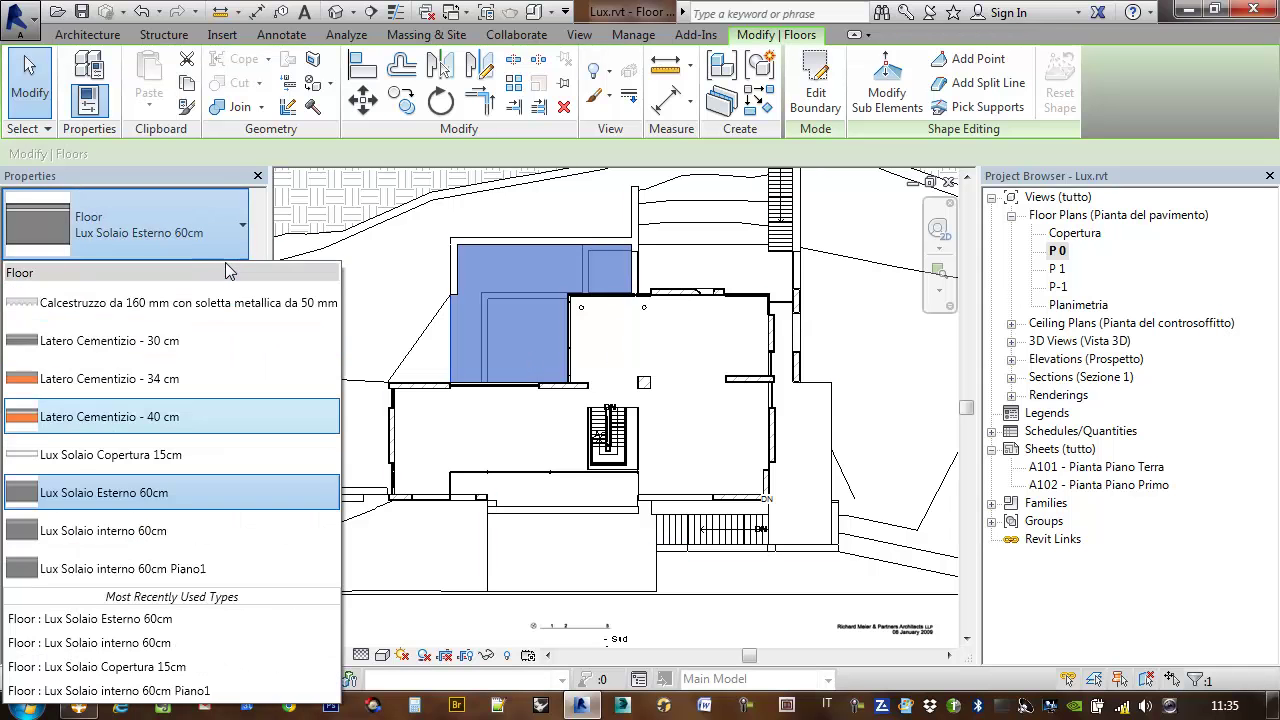
left_click(227, 279)
left_click(227, 277)
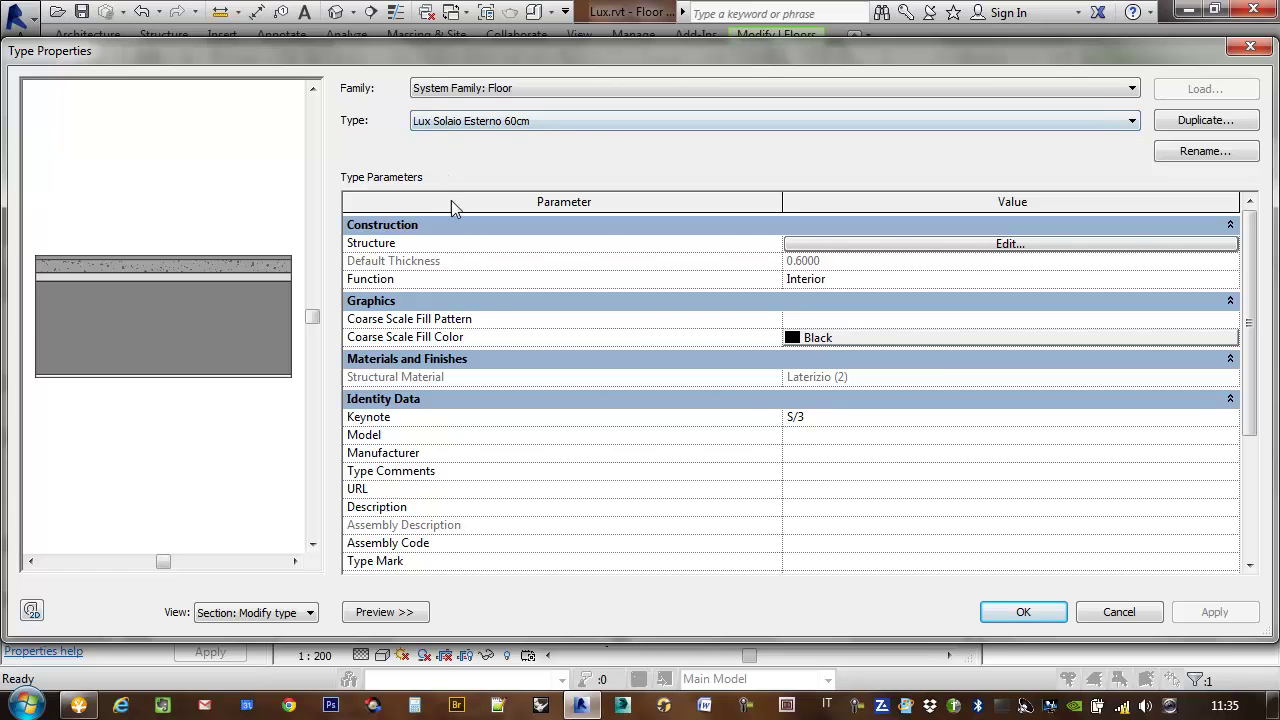
left_click(880, 245)
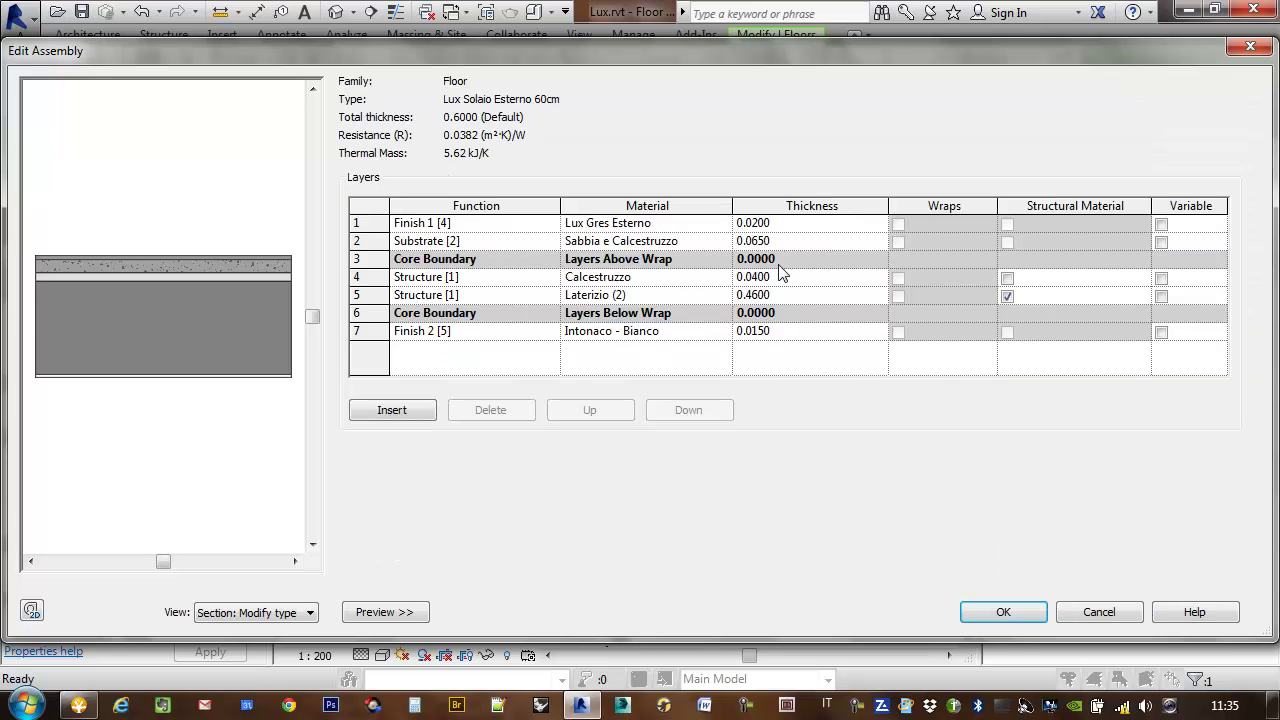
left_click(710, 228)
left_click(727, 222)
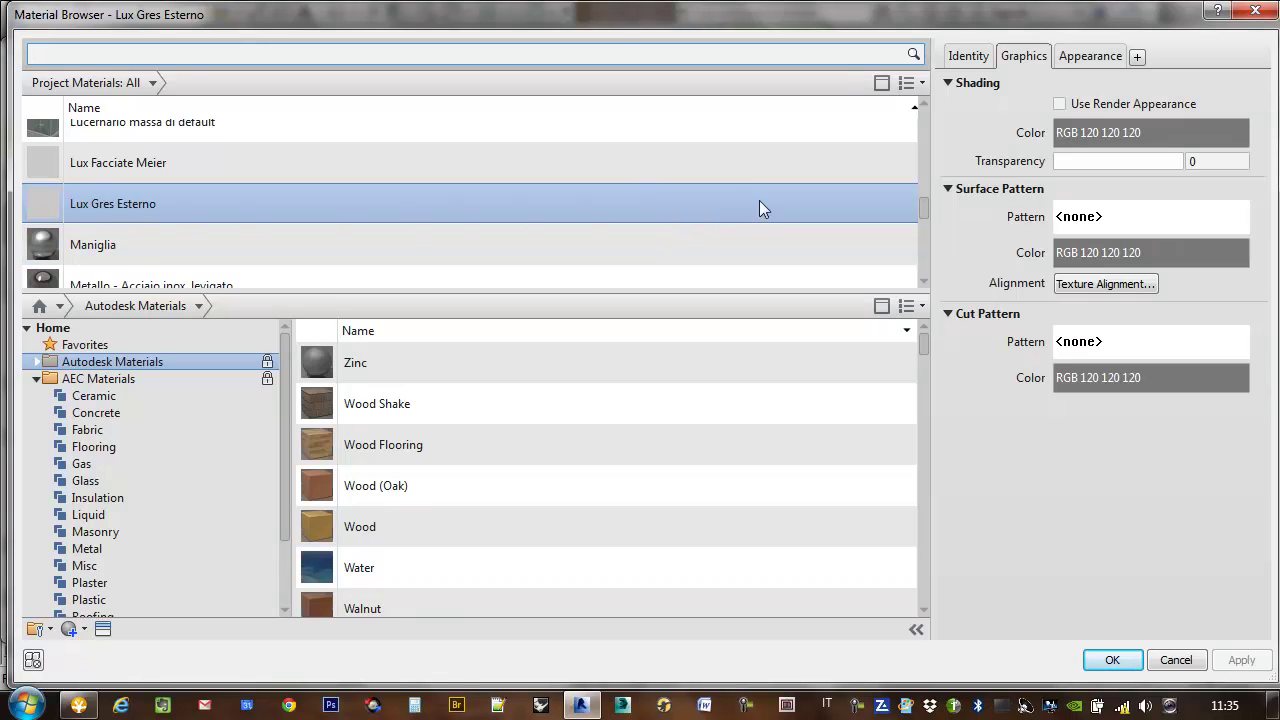
Set Lux Gres Esterno's surface pattern to Crosshatch and confirm all dialogs.
left_click(1115, 218)
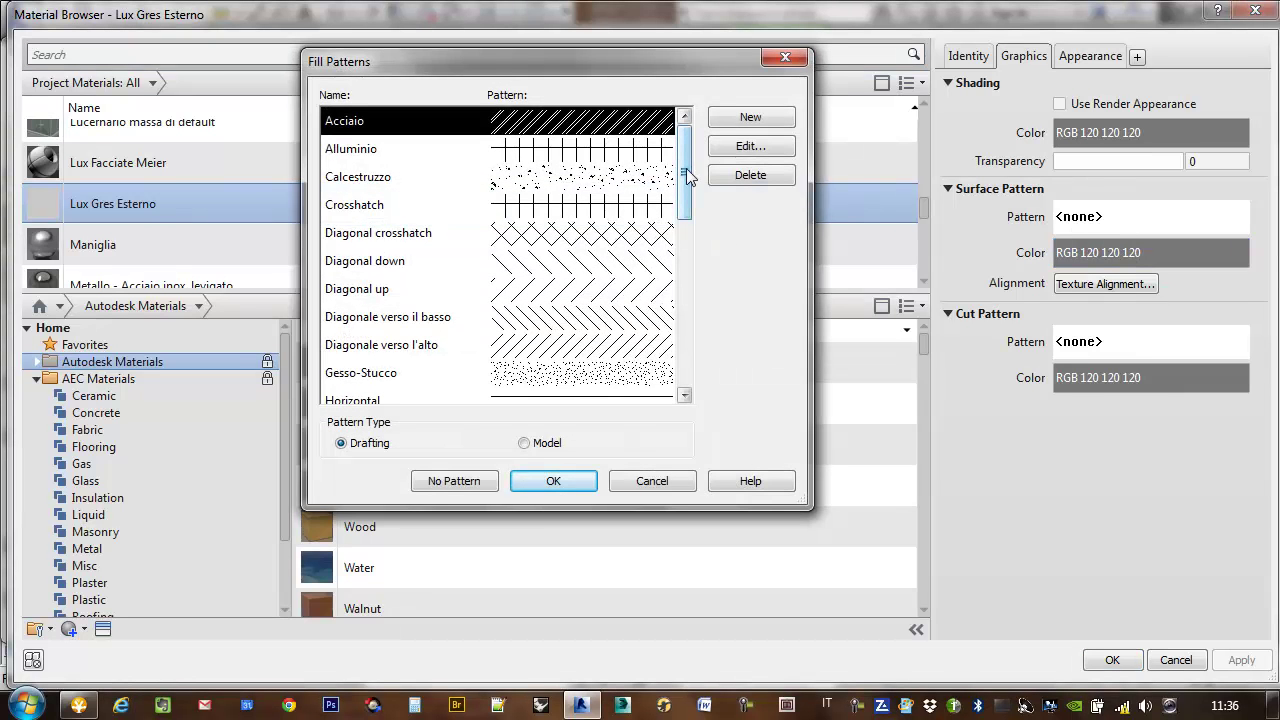
mouse_move(688, 172)
left_mouse_down()
mouse_move(678, 266)
mouse_move(692, 262)
mouse_move(733, 165)
left_mouse_up()
left_click(628, 205)
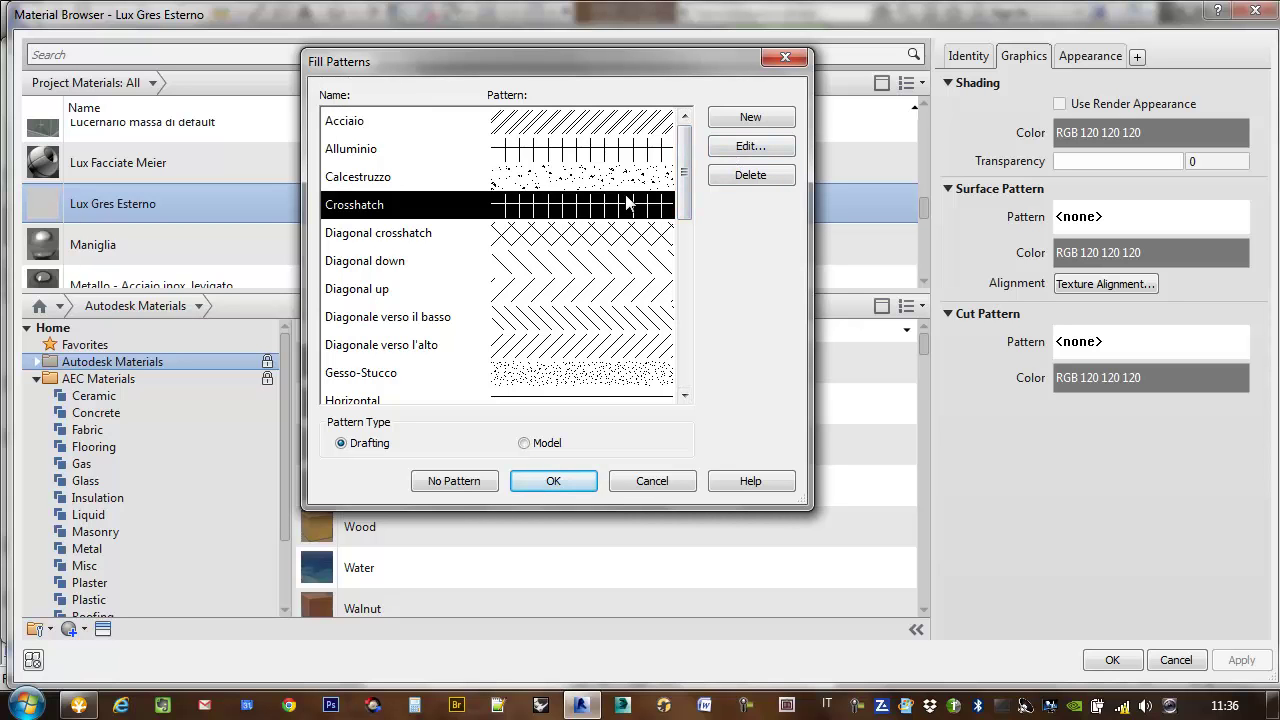
left_click(568, 485)
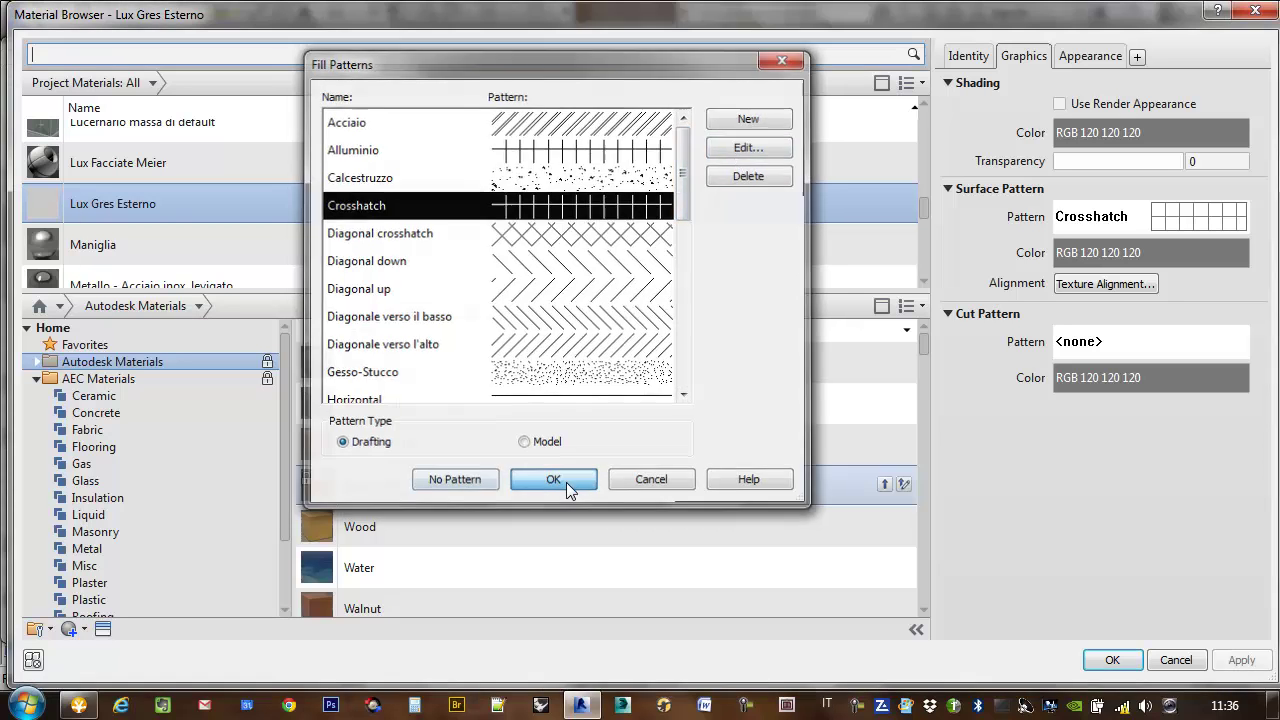
left_click(1240, 660)
left_click(1112, 661)
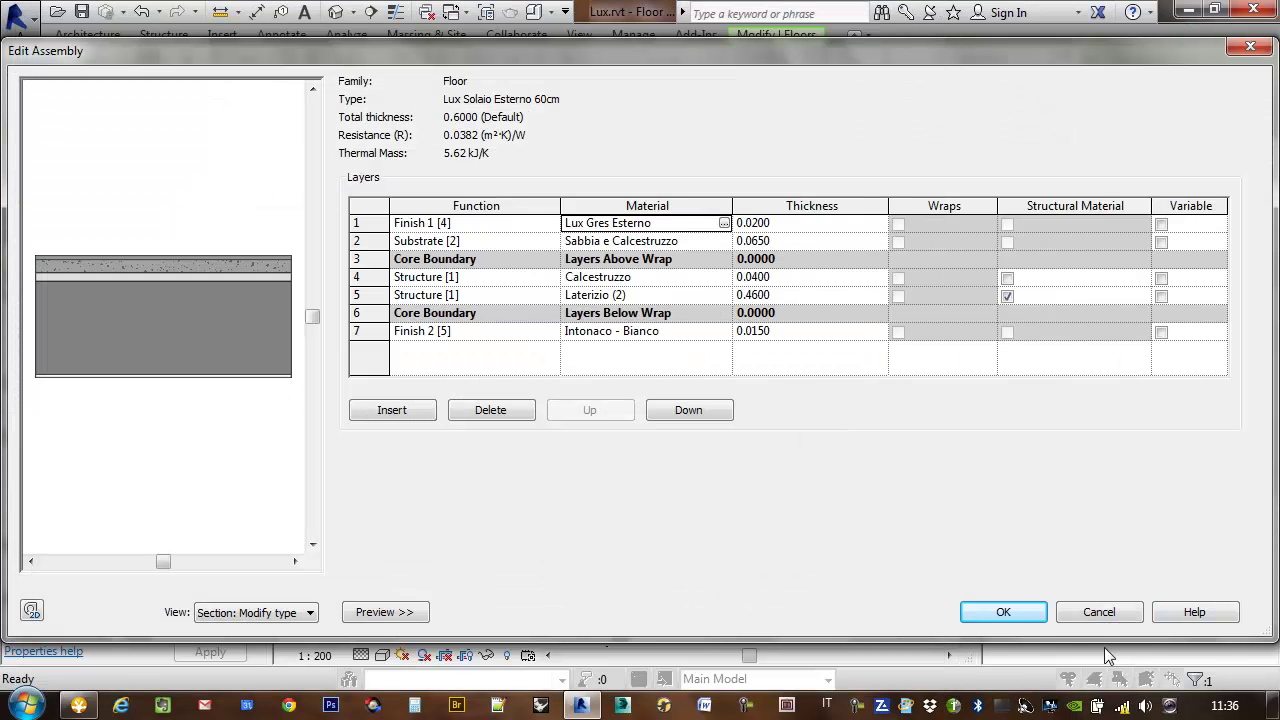
left_click(1012, 612)
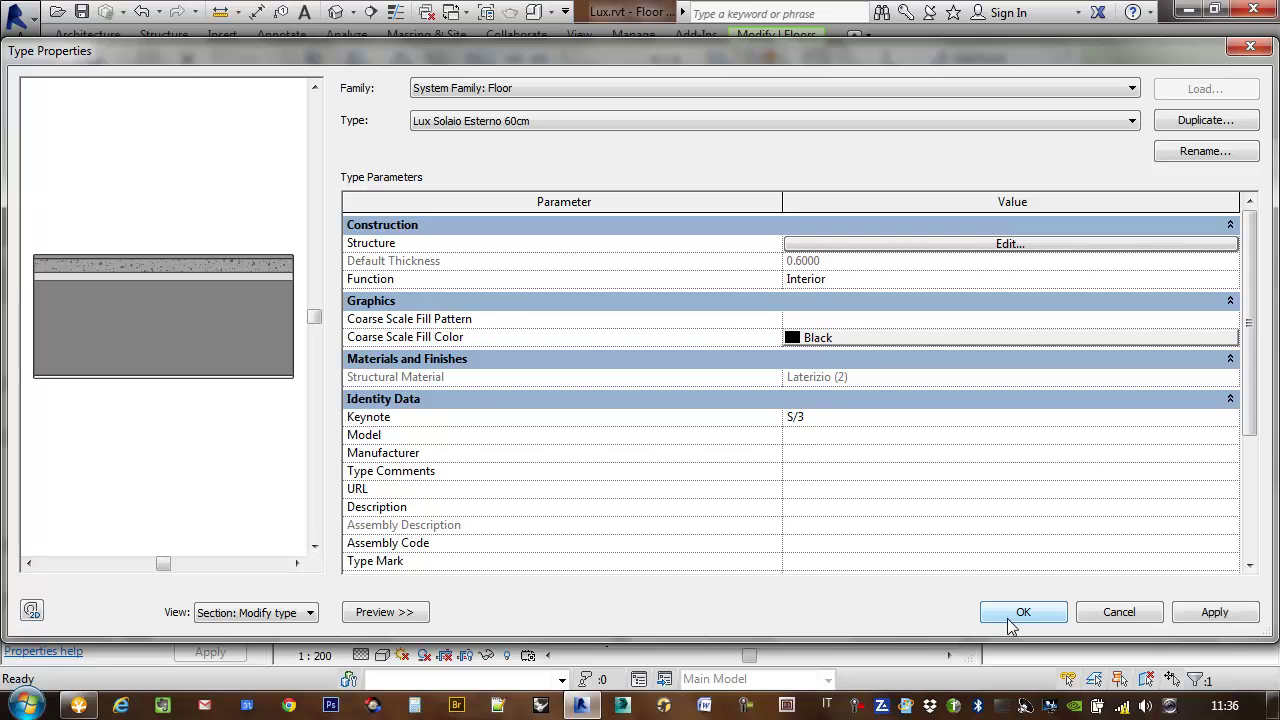
left_click(1009, 616)
left_click(845, 390)
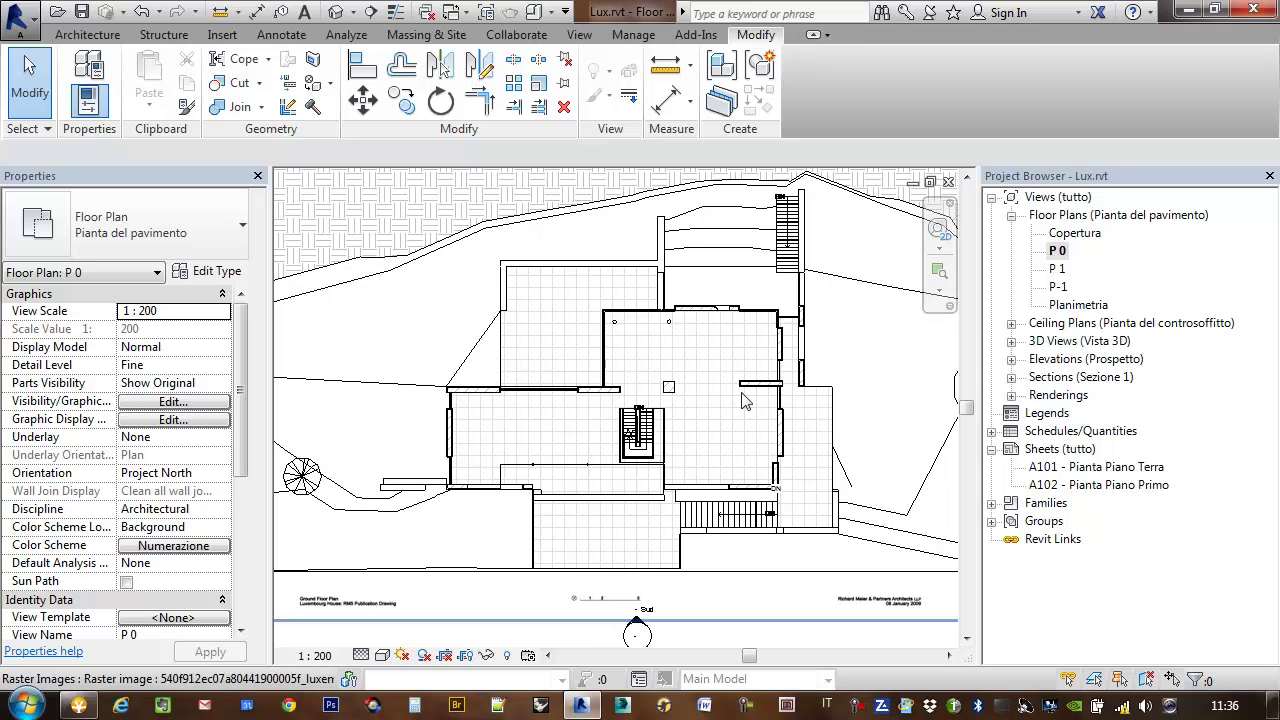
middle_click_drag(863, 397, 850, 354)
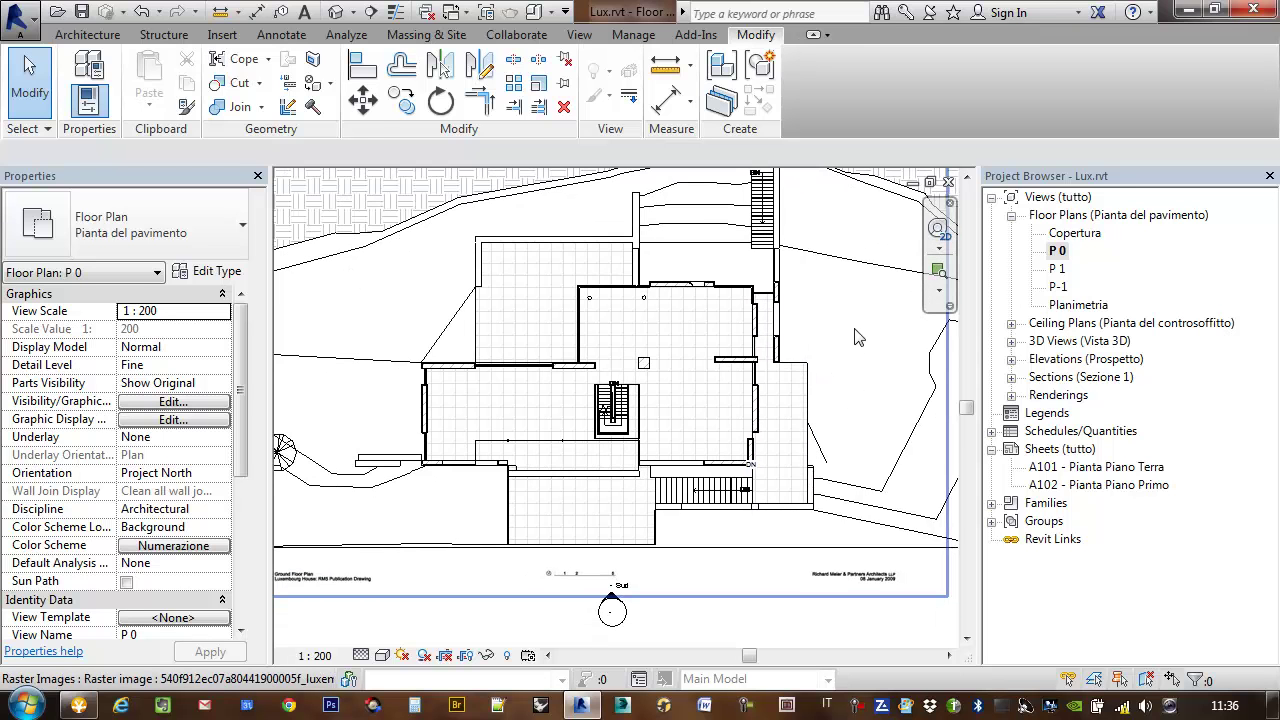
scroll(855, 336, "down", 1)
scroll(885, 400, "down", 1)
scroll(915, 440, "down", 1)
scroll(922, 447, "up", 1)
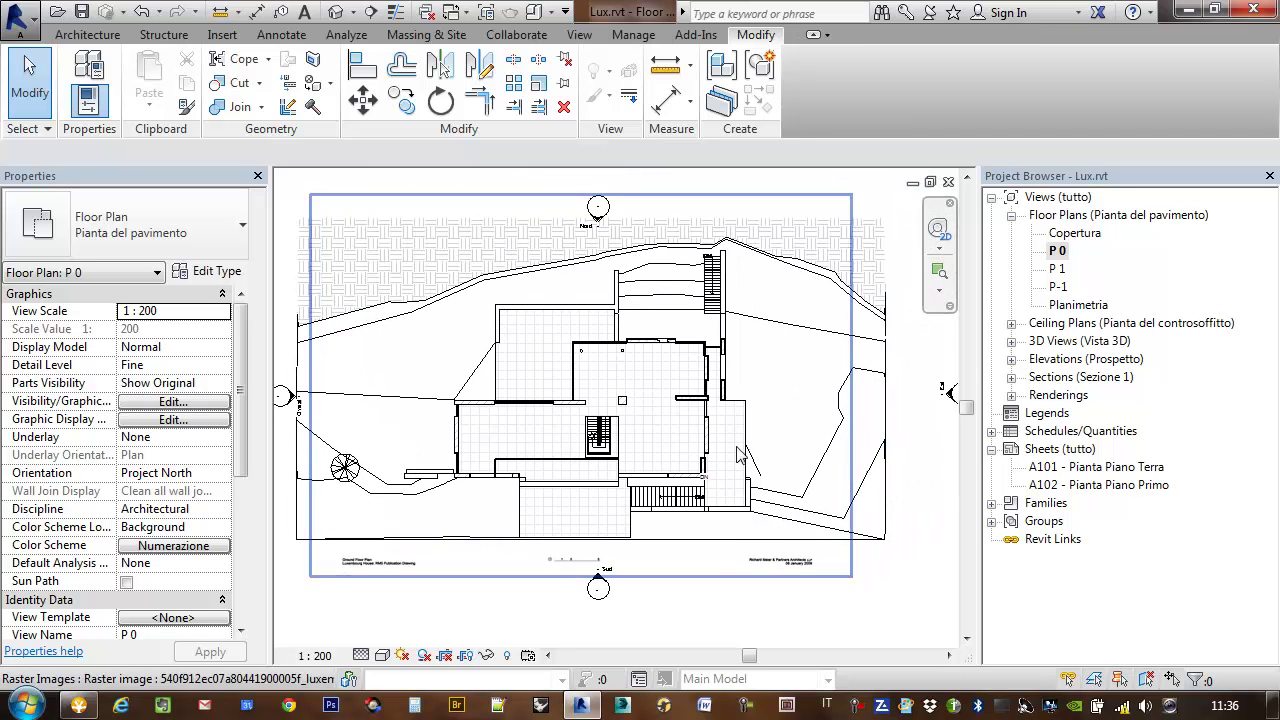
scroll(850, 420, "up", 1)
middle_click_drag(766, 388, 778, 390)
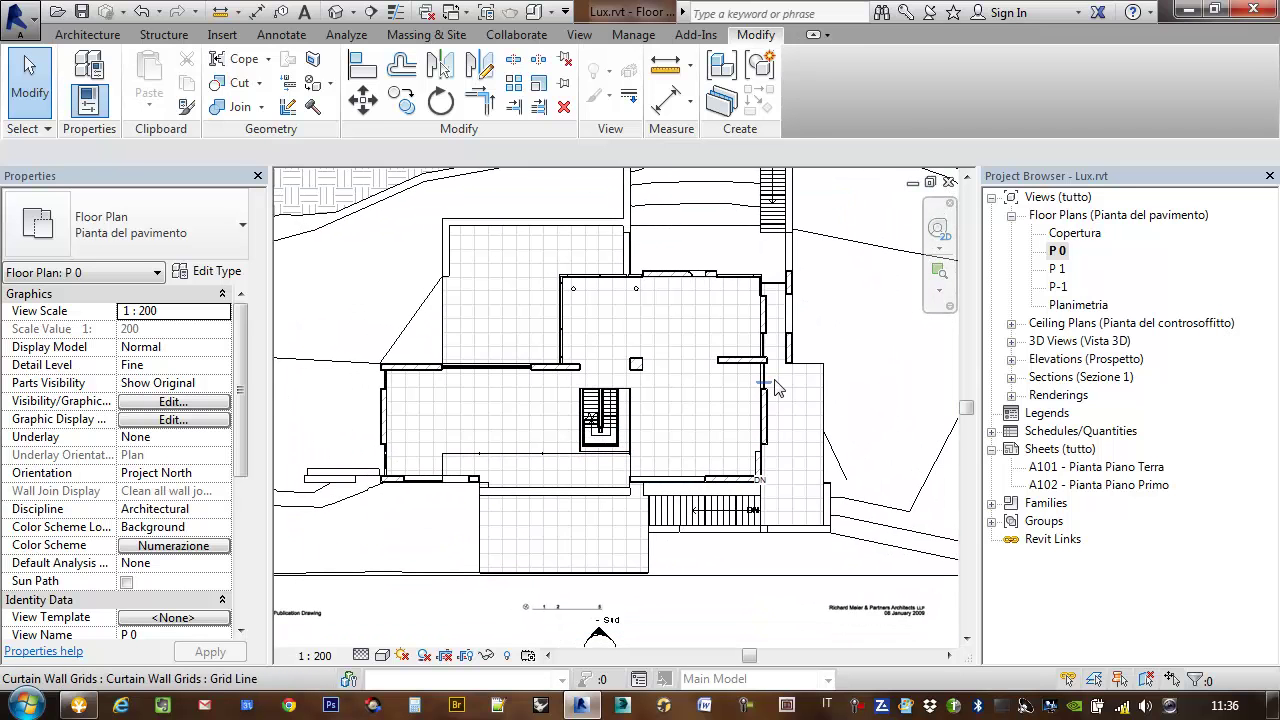
scroll(795, 385, "down", 1)
scroll(815, 375, "down", 1)
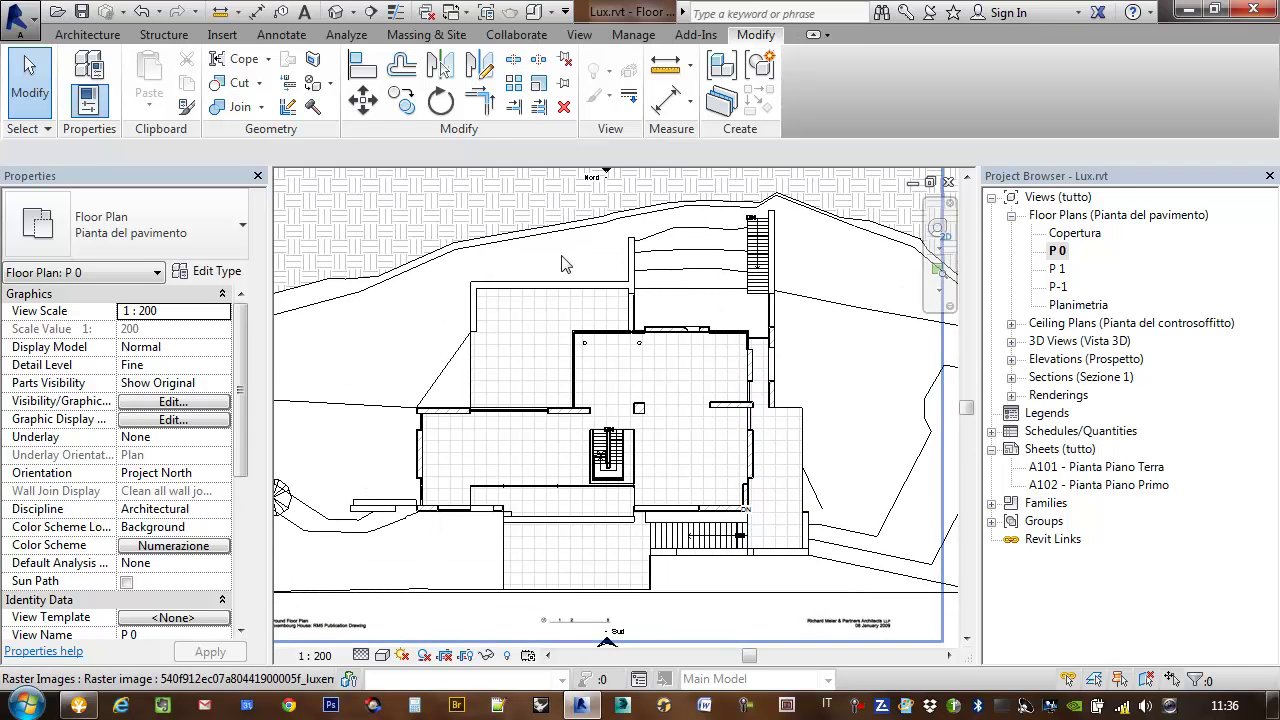
scroll(596, 364, "up", 2)
scroll(586, 591, "up", 2)
scroll(723, 349, "down", 1)
scroll(741, 383, "down", 2)
middle_click_drag(741, 383, 688, 405)
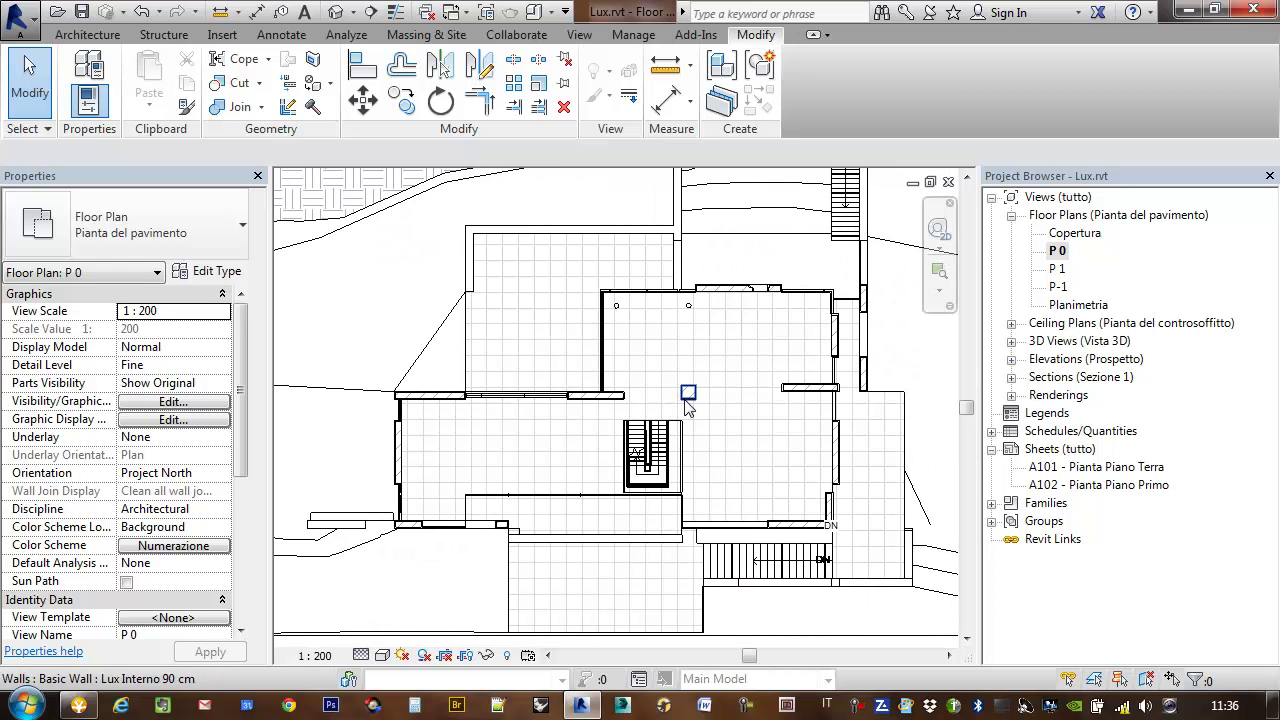
scroll(688, 405, "down", 2)
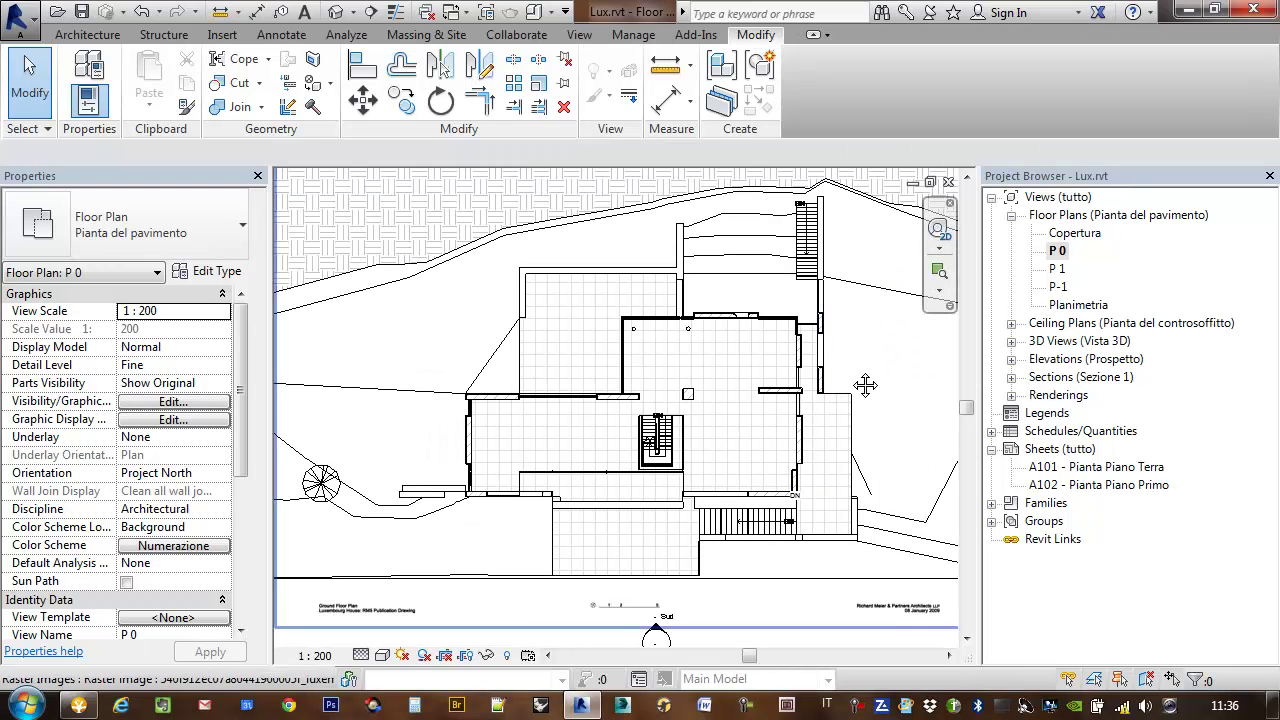
scroll(818, 370, "up", 1)
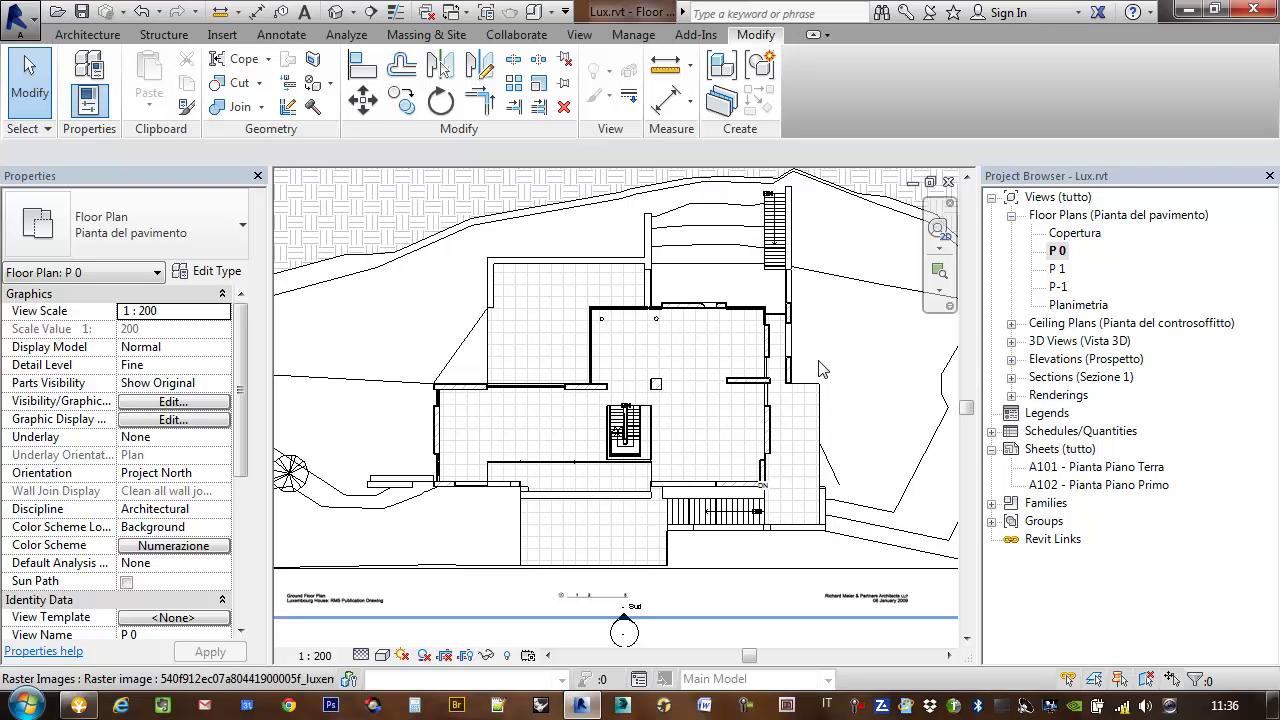
scroll(590, 405, "up", 3)
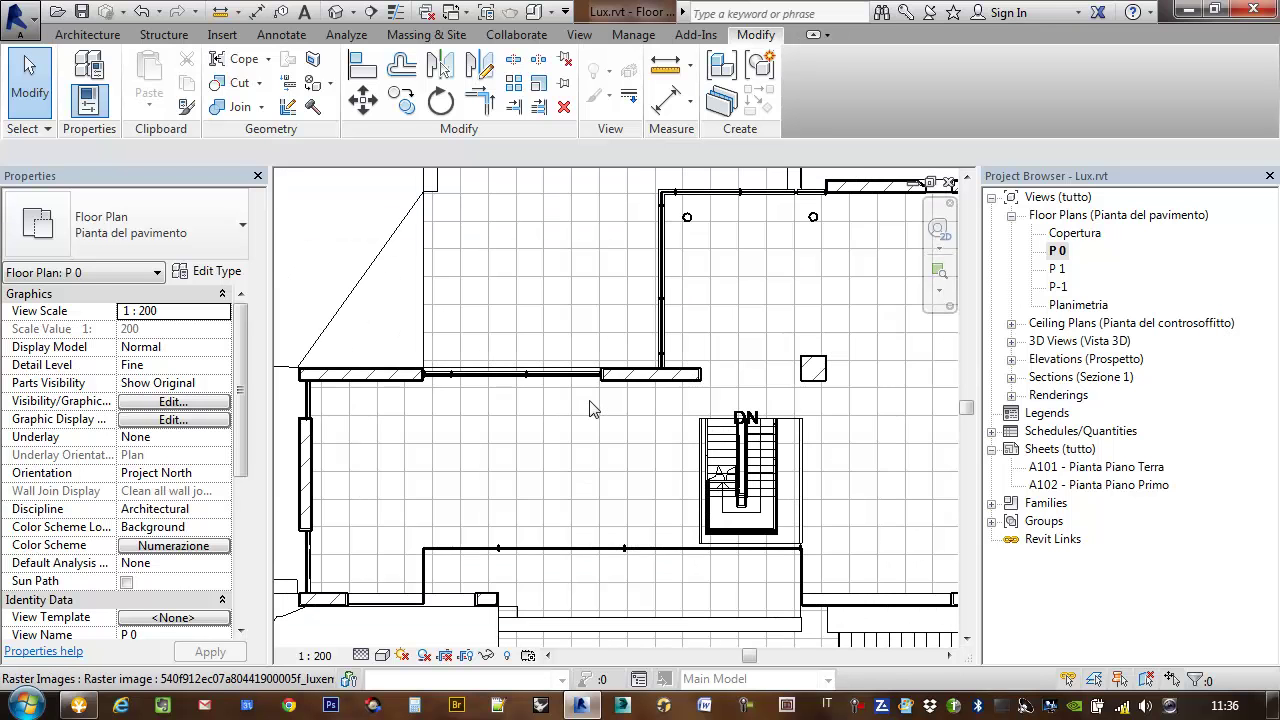
scroll(590, 405, "down", 2)
scroll(585, 303, "up", 1)
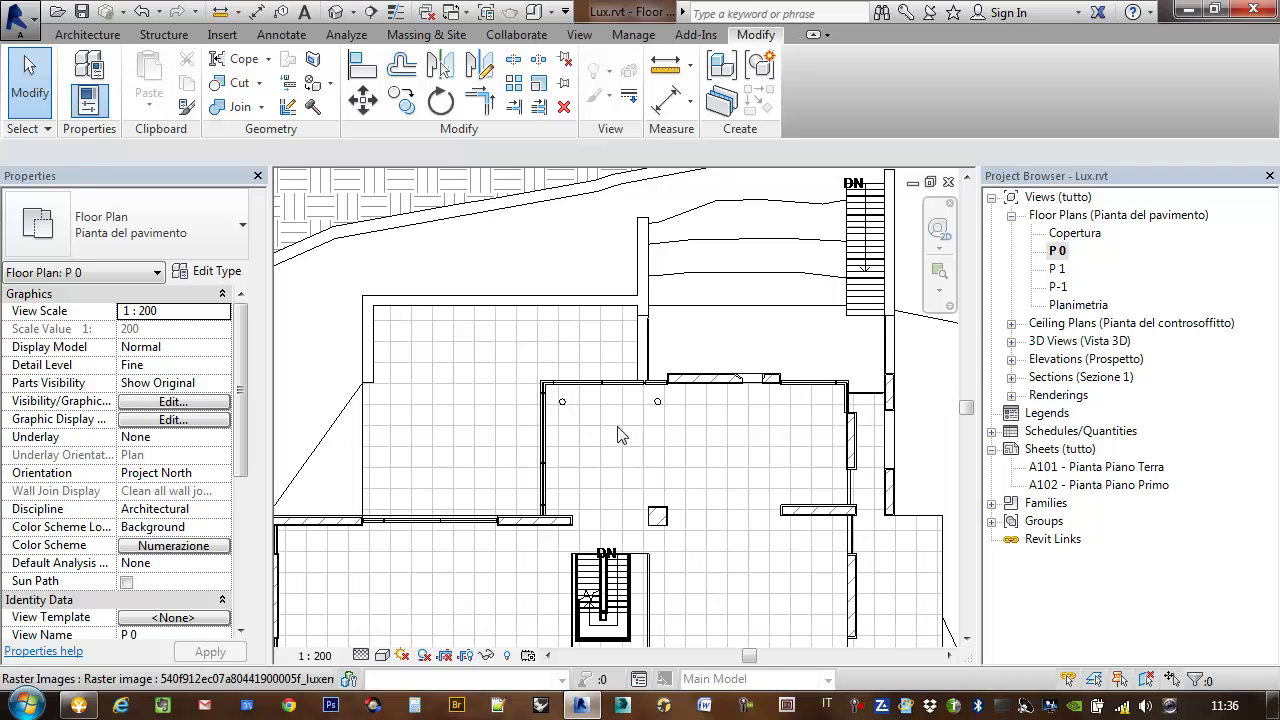
scroll(585, 303, "up", 1)
scroll(600, 320, "down", 1)
middle_click_drag(620, 334, 697, 394)
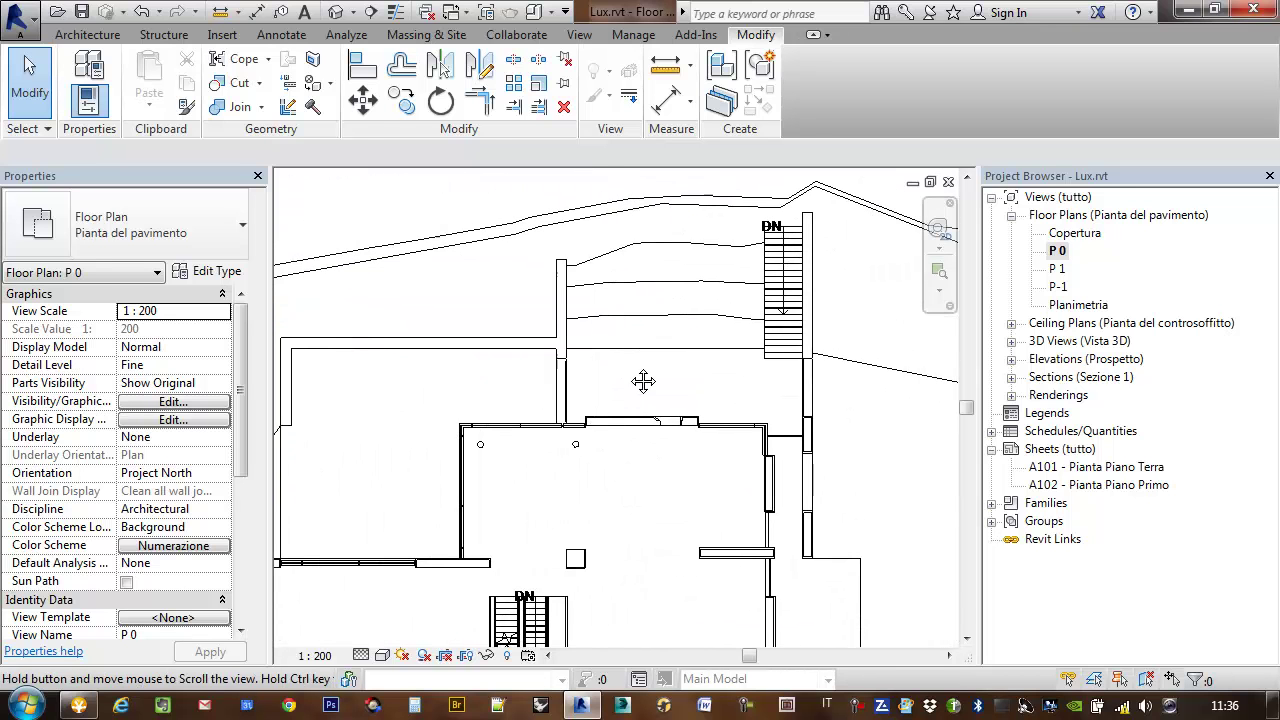
left_click(690, 350)
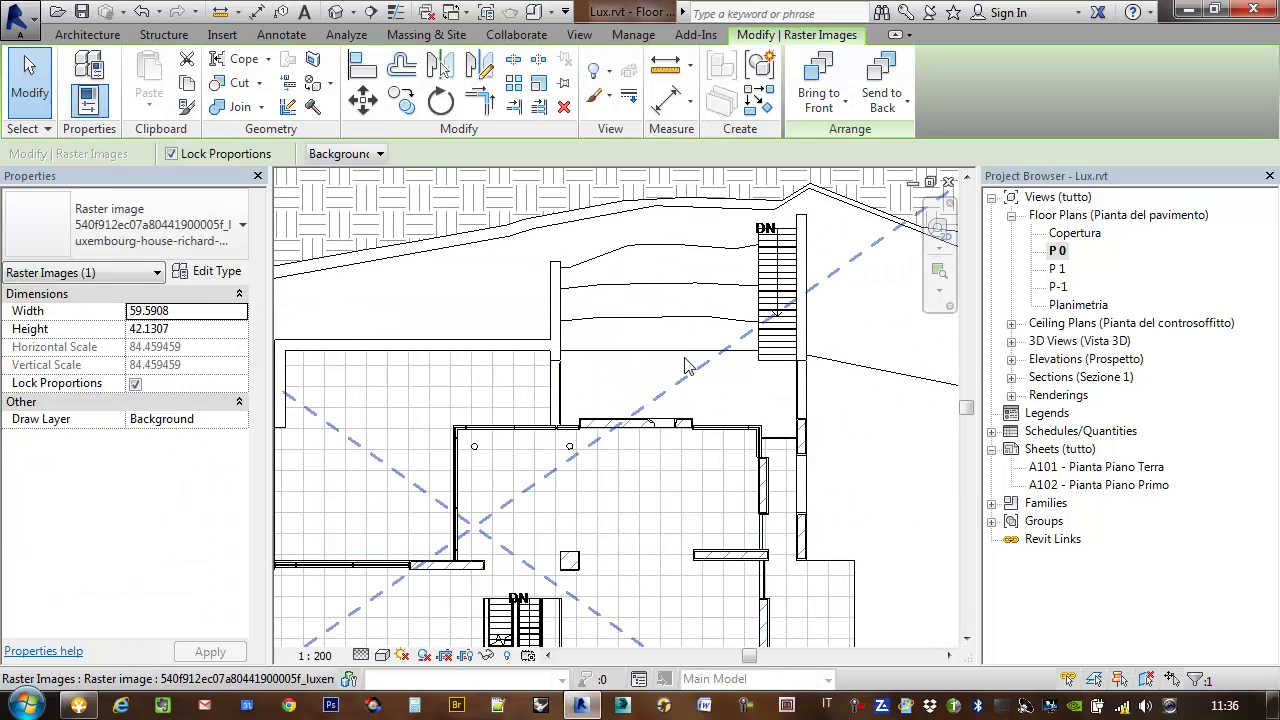
key("Escape")
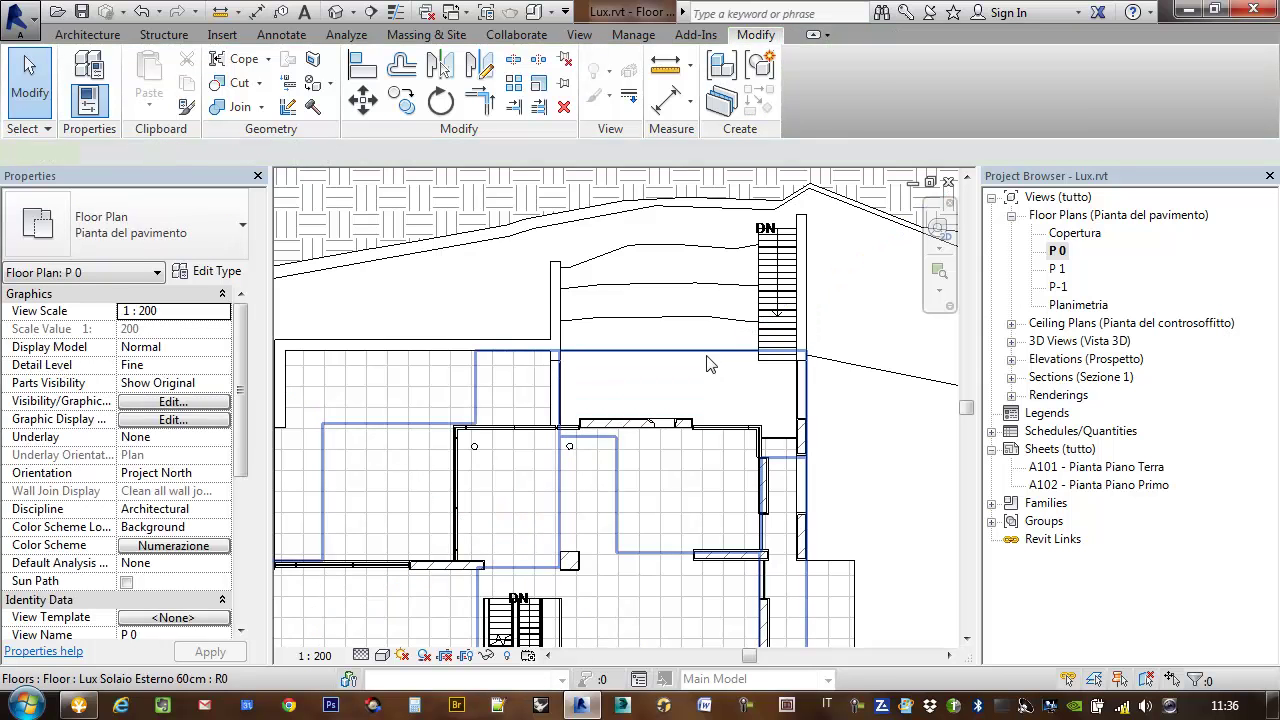
left_click(703, 392)
middle_click_drag(701, 395, 702, 292)
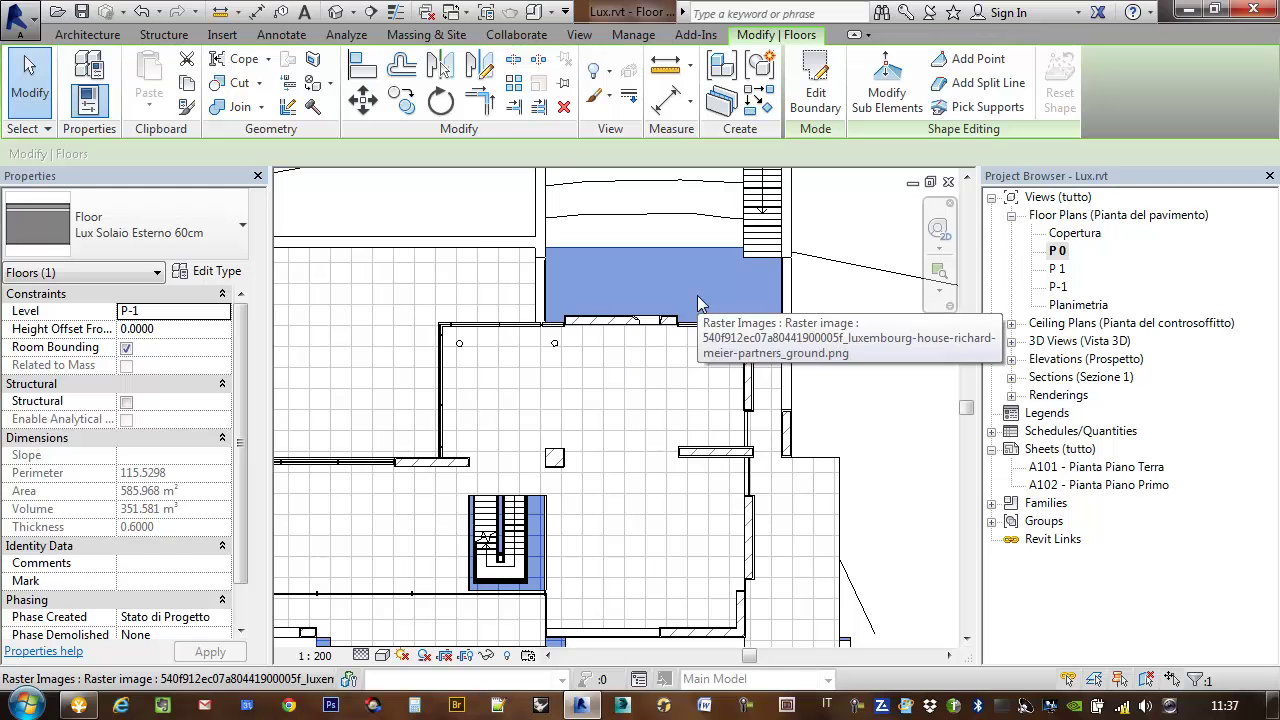
key("Escape")
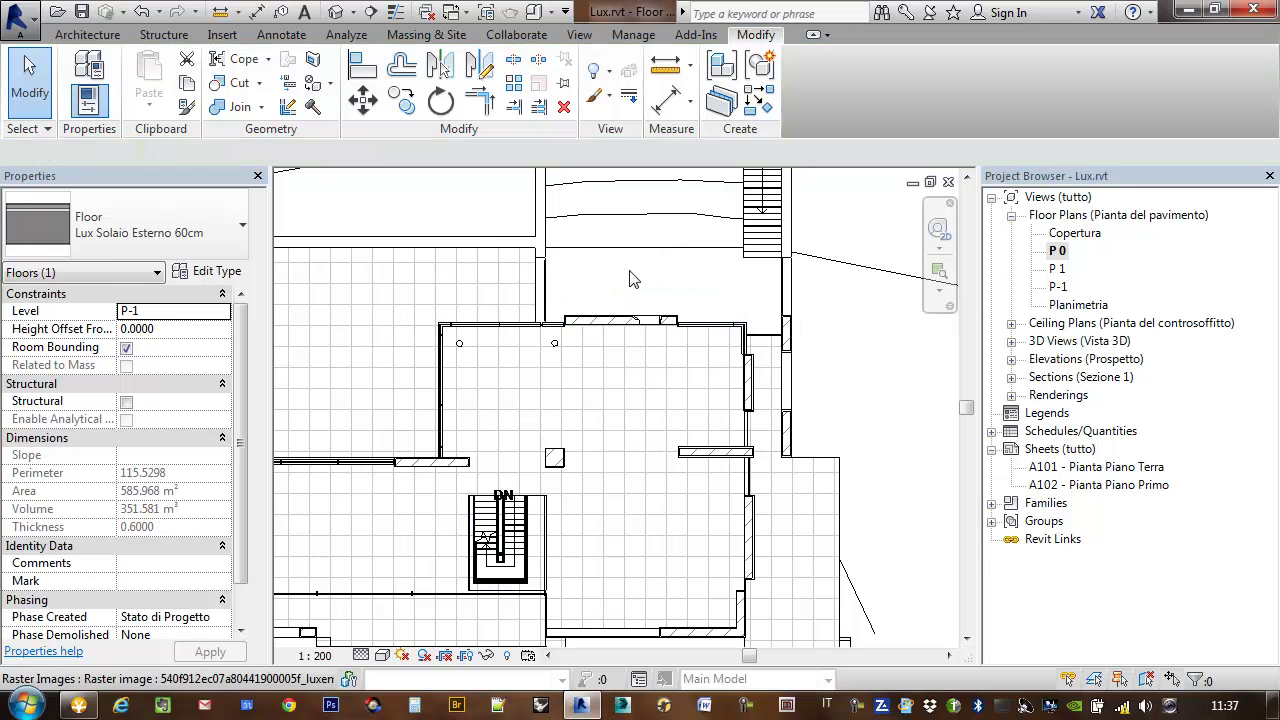
scroll(740, 288, "down", 3)
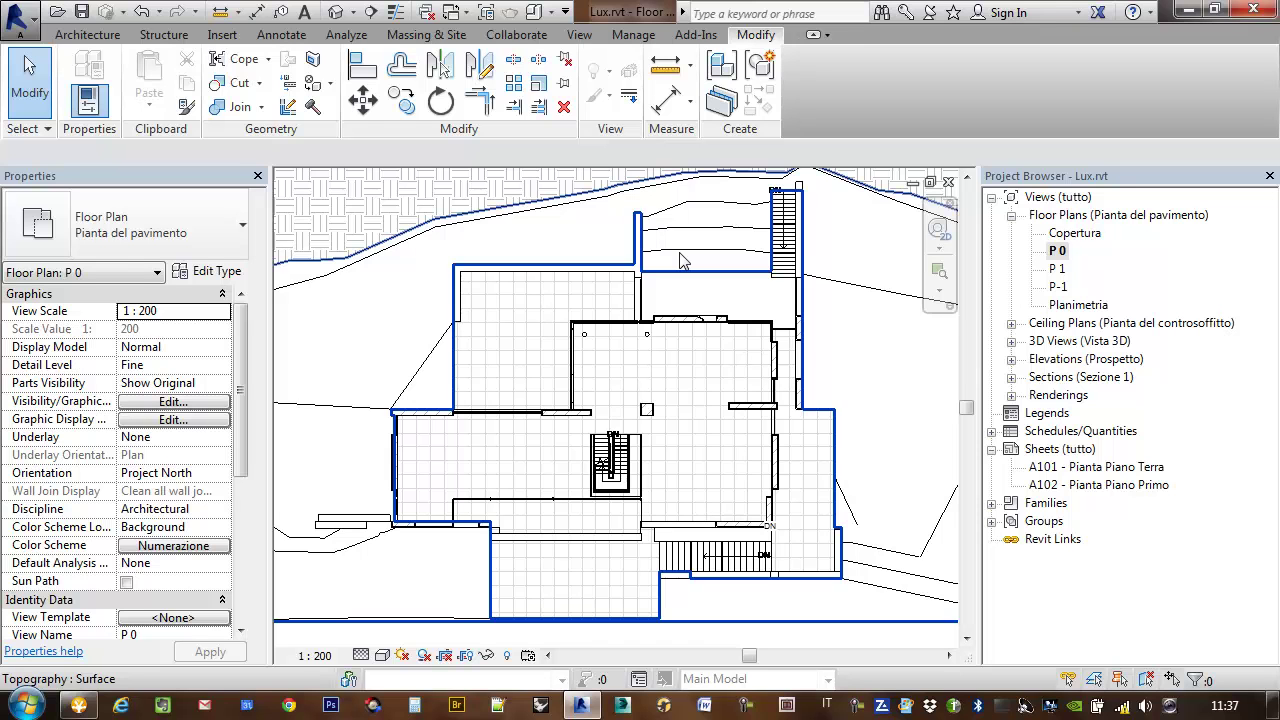
left_click(330, 657)
left_click(368, 522)
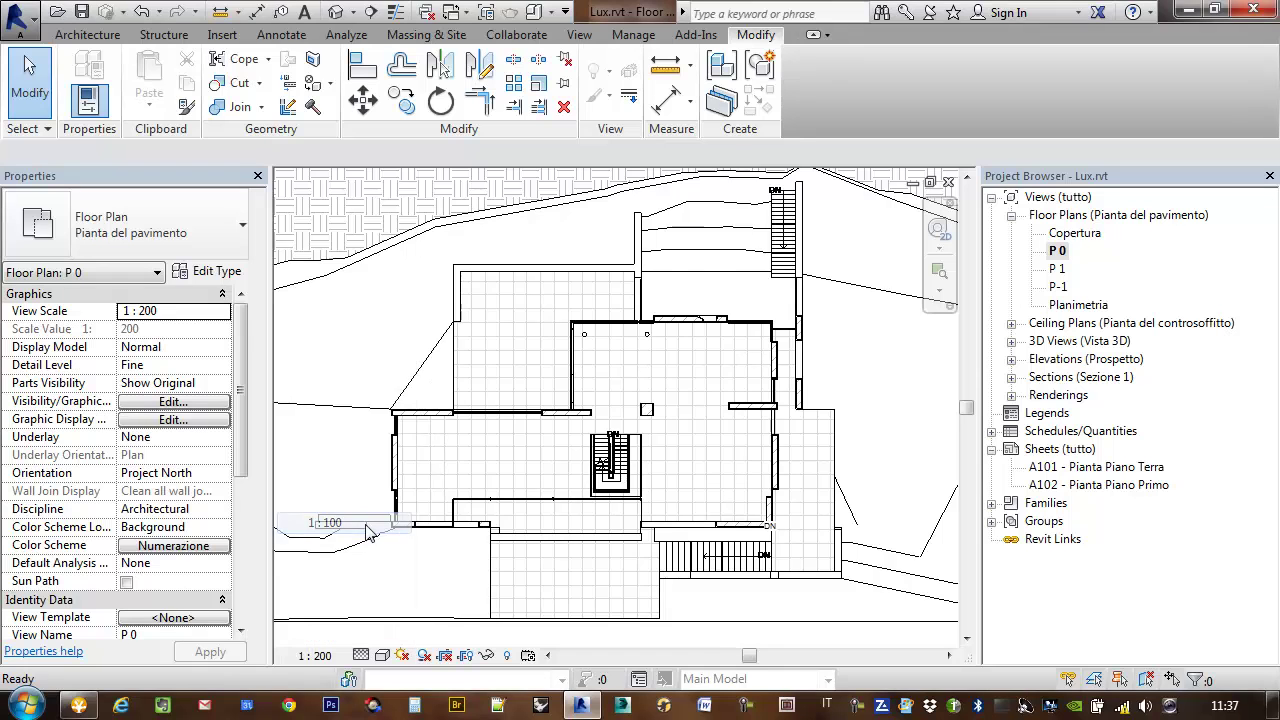
scroll(575, 440, "up", 2)
scroll(620, 435, "up", 2)
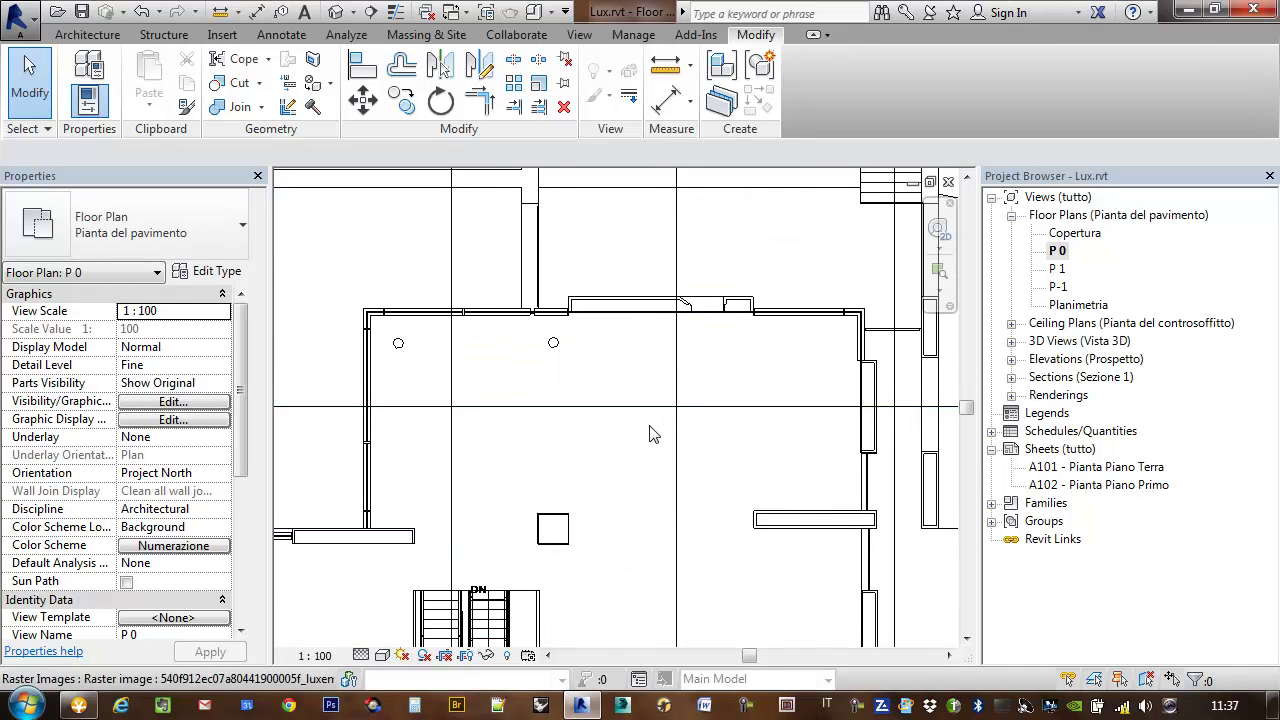
scroll(643, 443, "up", 1)
middle_click_drag(722, 480, 806, 449)
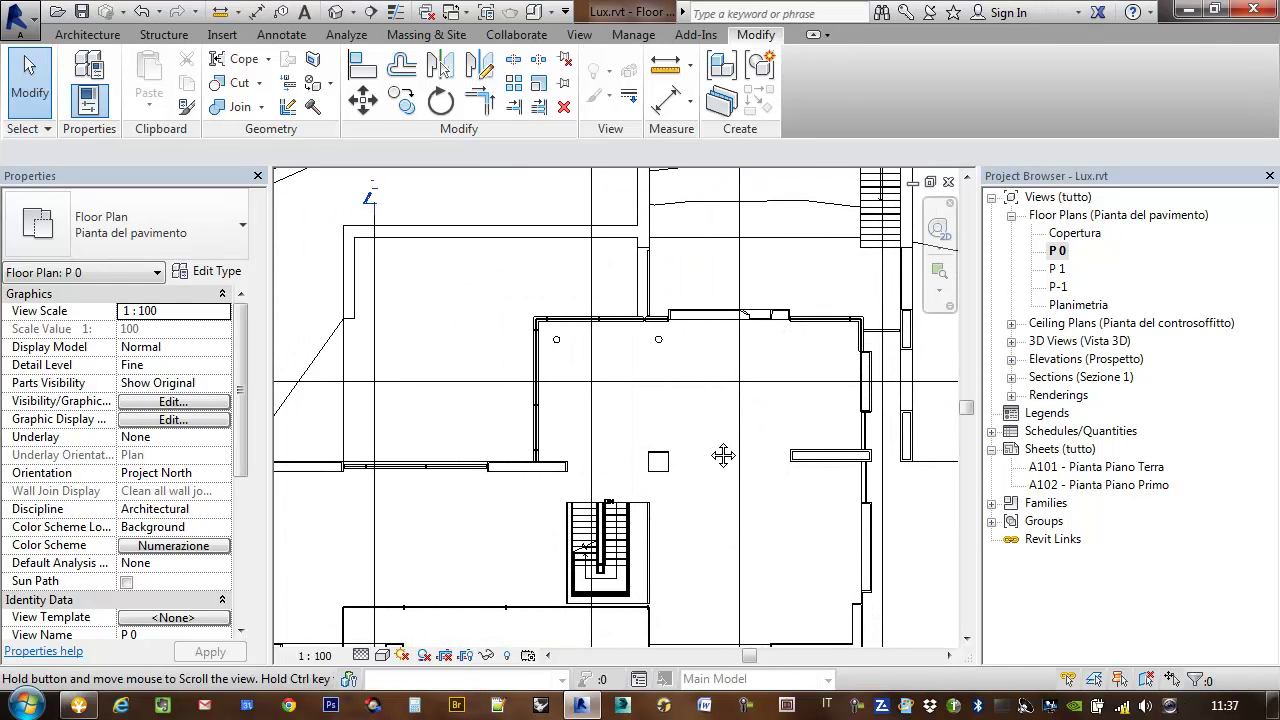
left_click(318, 656)
left_click(318, 656)
scroll(430, 303, "up", 1)
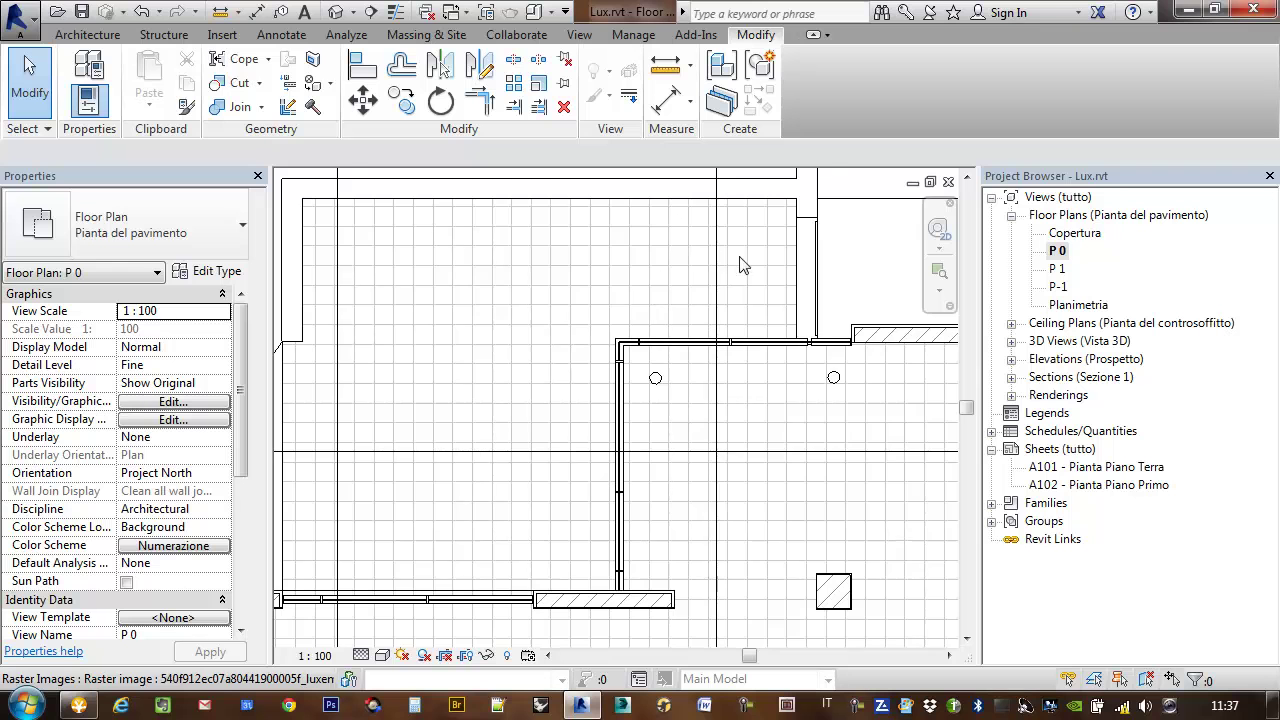
scroll(740, 265, "up", 2)
scroll(700, 285, "up", 1)
scroll(663, 306, "up", 1)
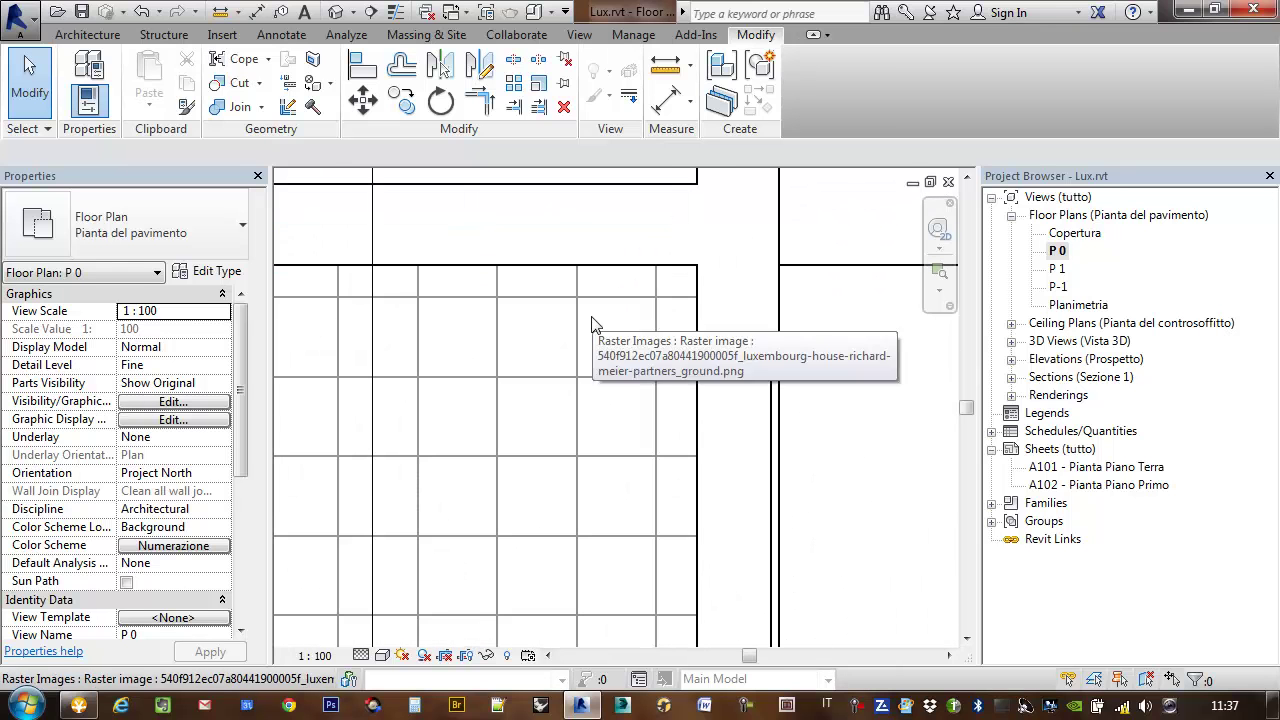
scroll(617, 323, "down", 1)
scroll(610, 380, "down", 1)
scroll(601, 439, "down", 1)
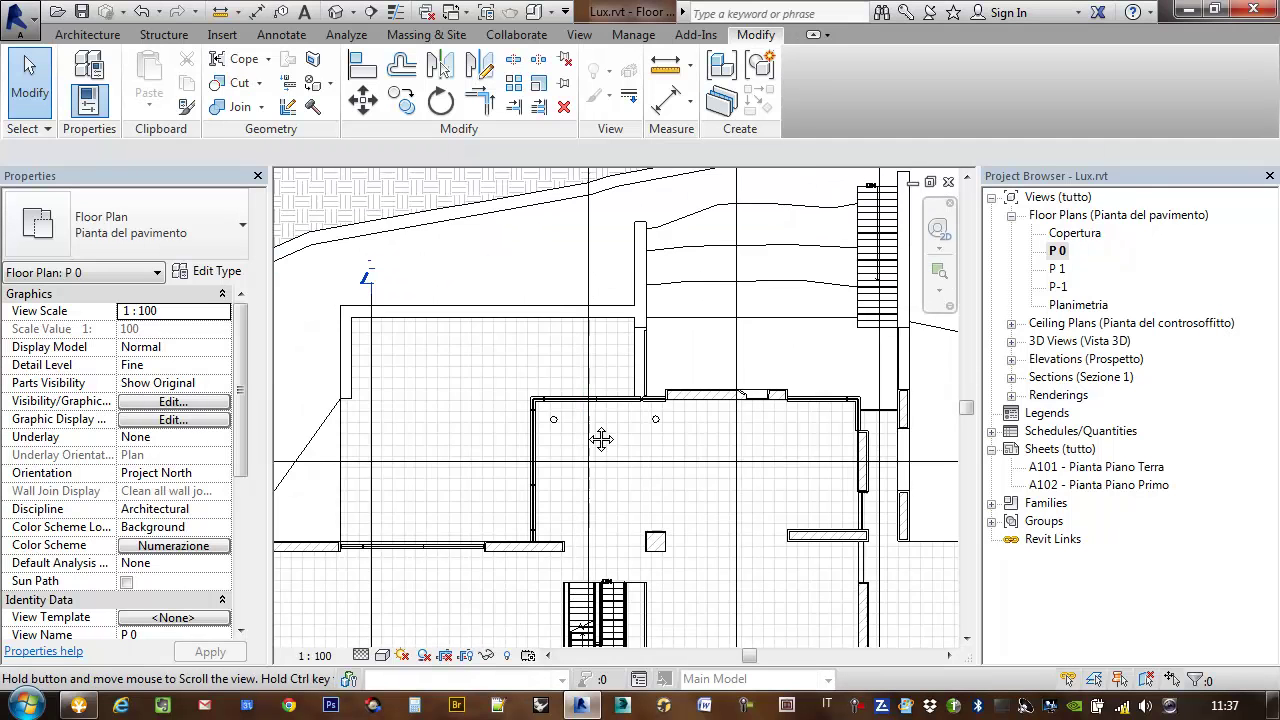
middle_click_drag(601, 439, 830, 375)
middle_click_drag(771, 431, 619, 382)
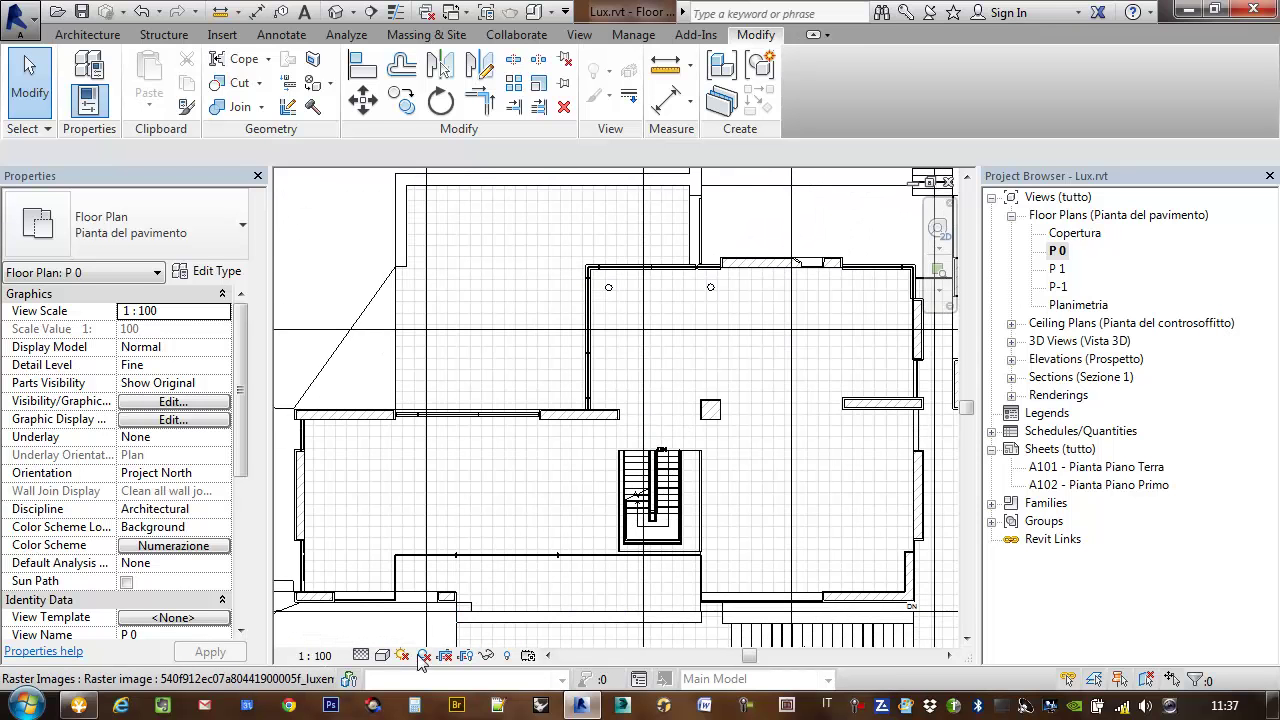
left_click(316, 655)
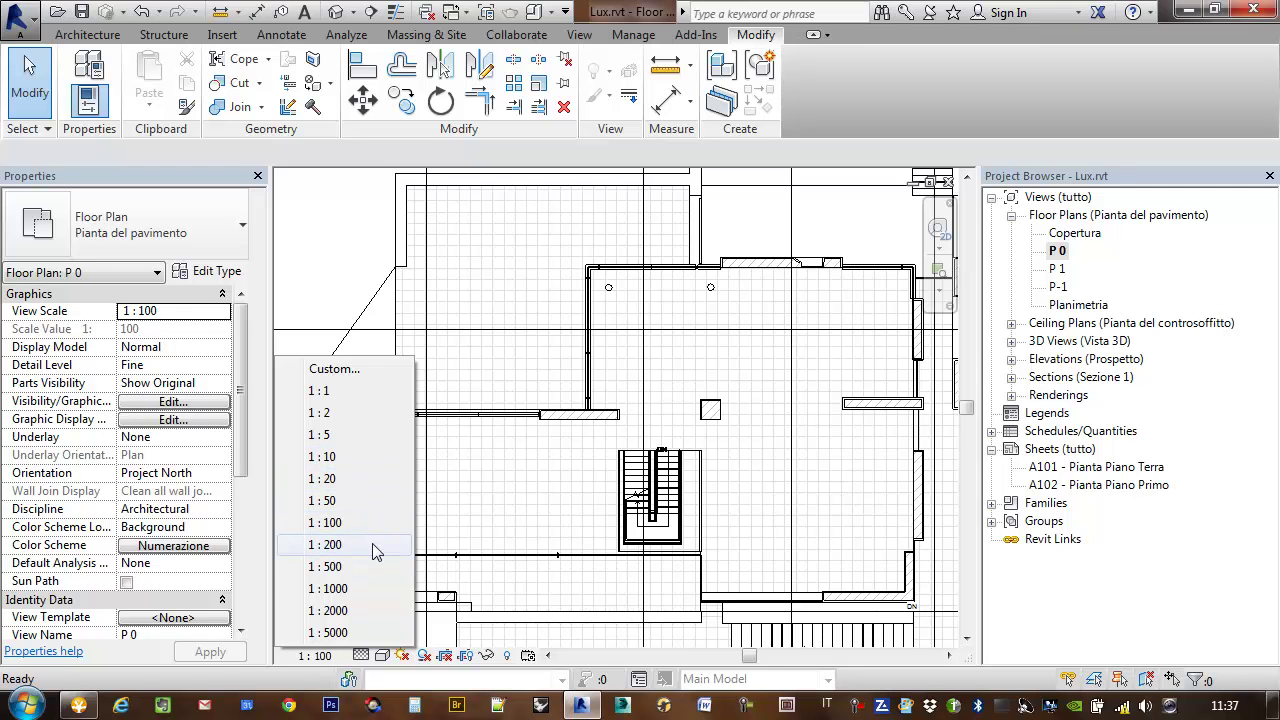
key("z")
key("f")
scroll(580, 360, "up", 3)
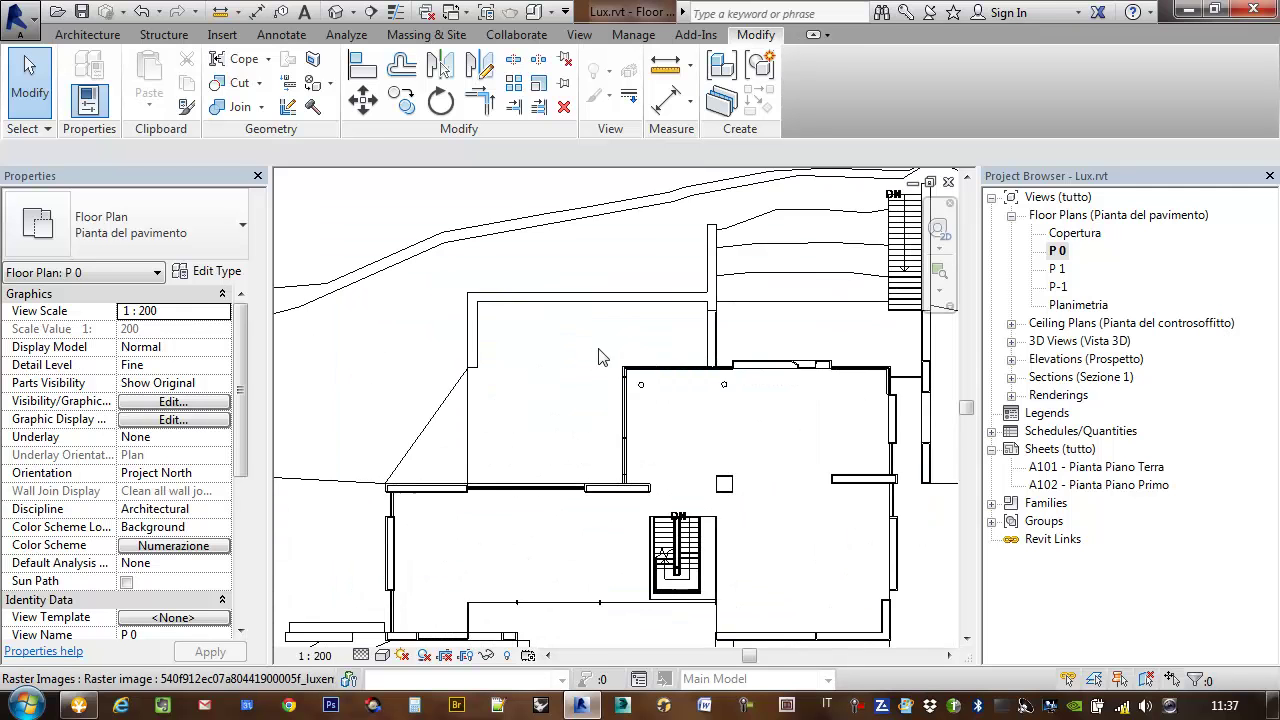
scroll(630, 365, "up", 2)
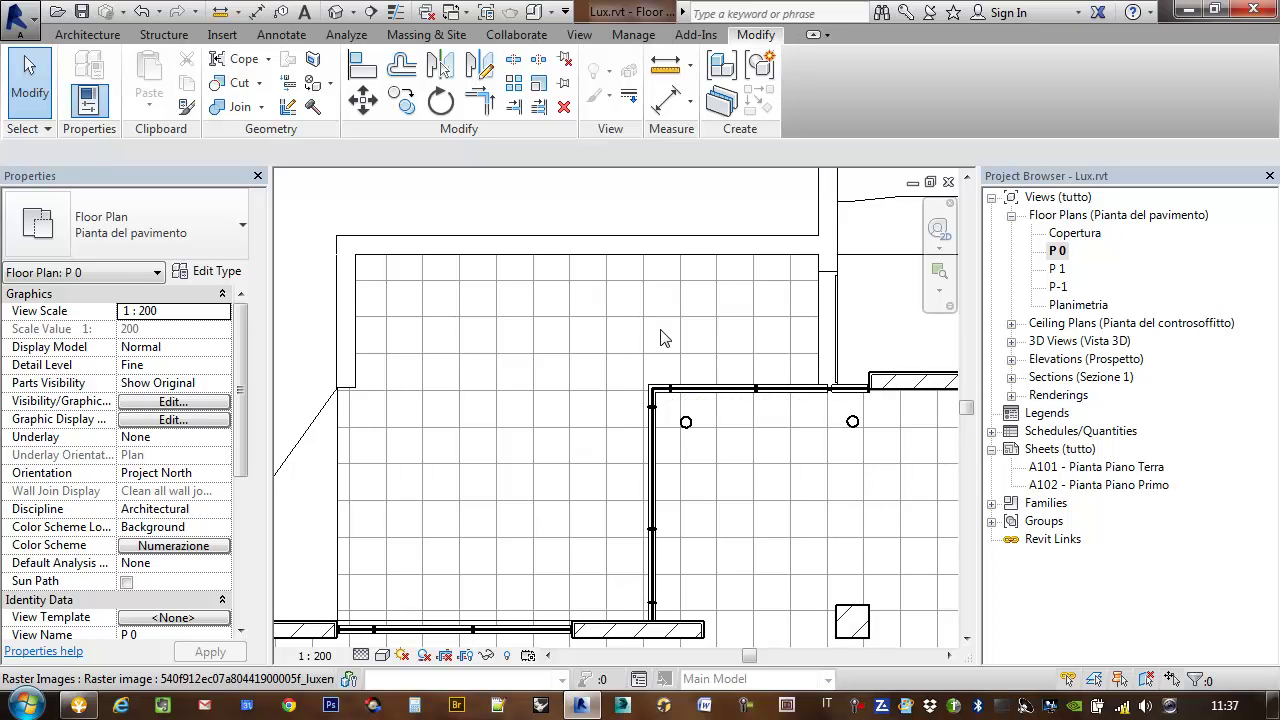
left_click(207, 271)
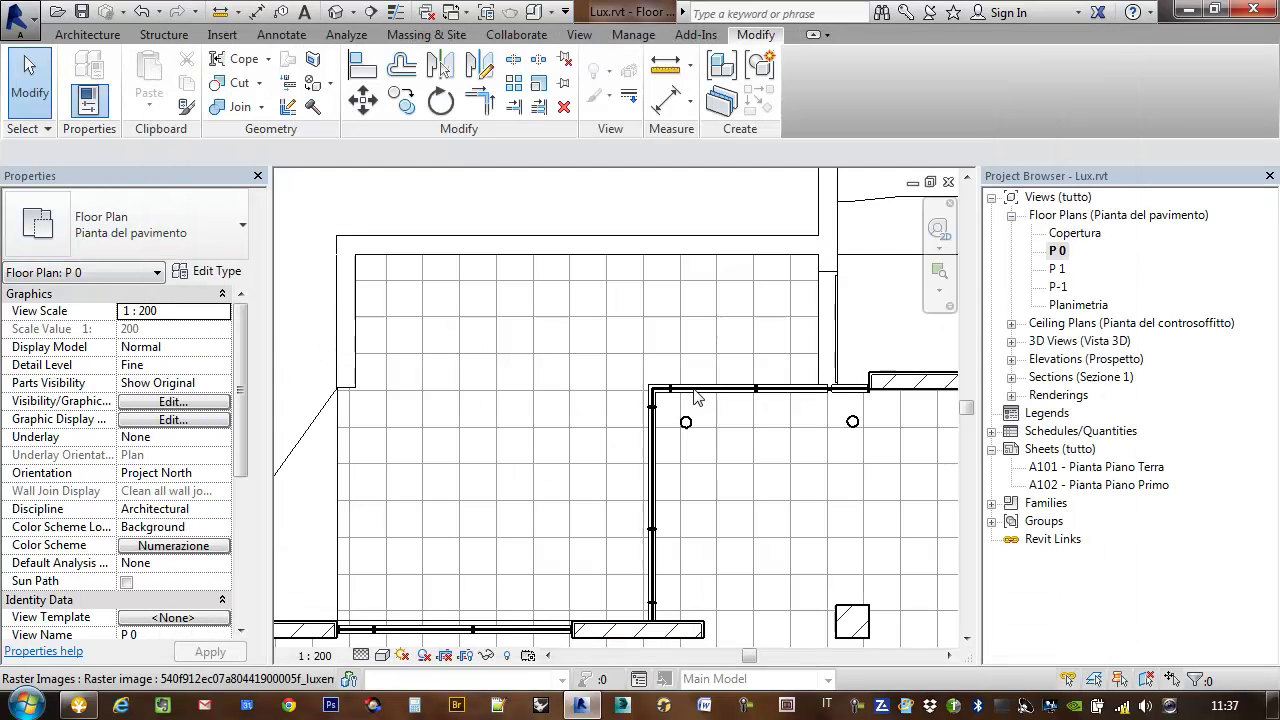
left_click(1094, 46)
left_click(657, 347)
key("Escape")
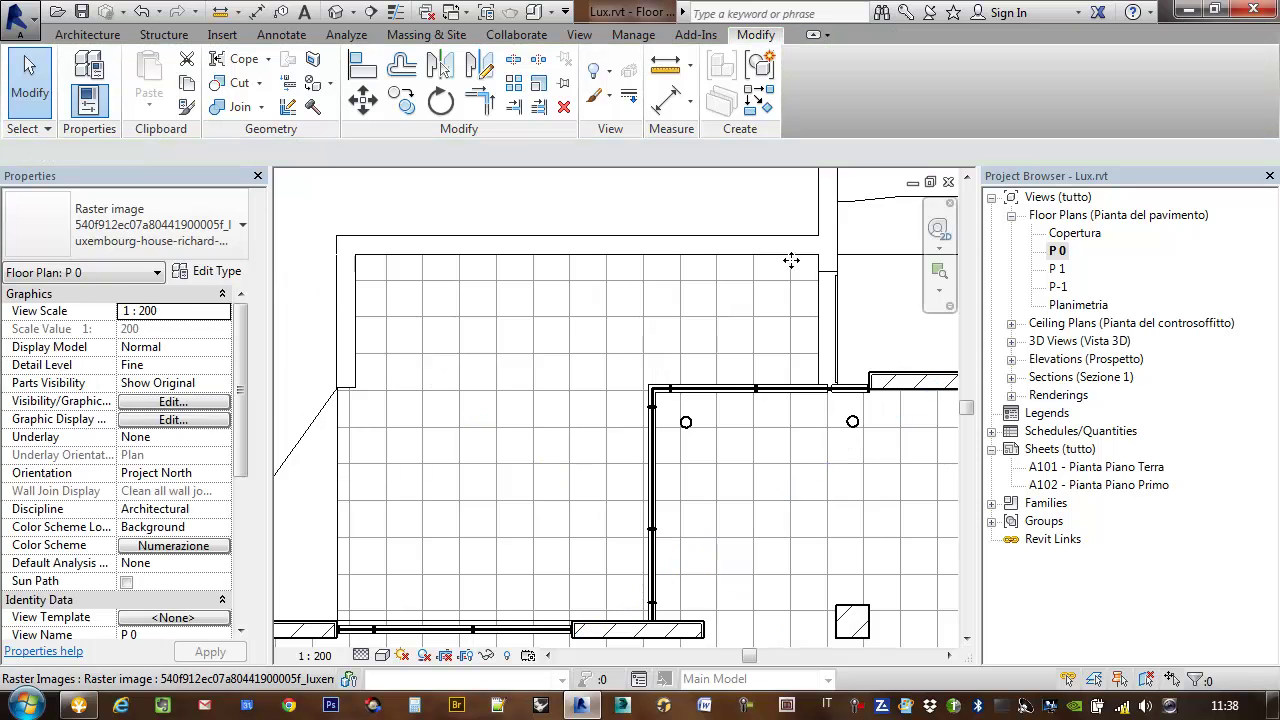
left_click(818, 287)
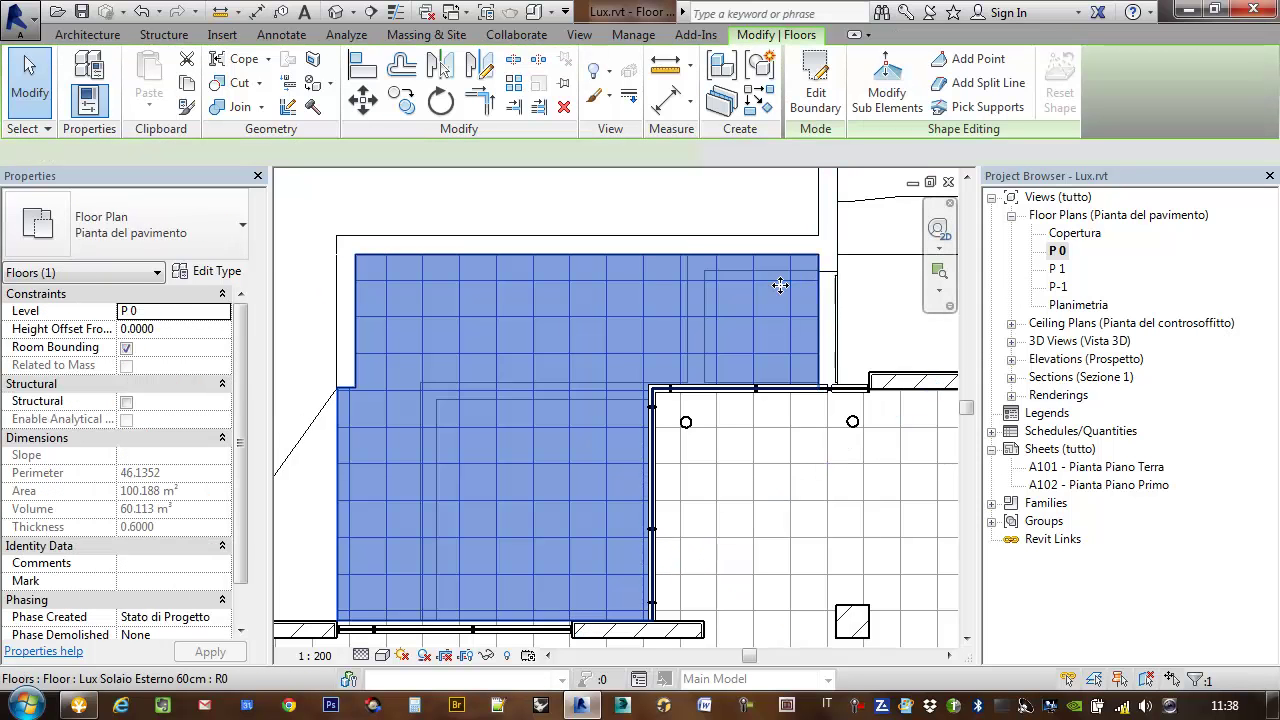
left_click(220, 273)
left_click(856, 247)
left_click(560, 223)
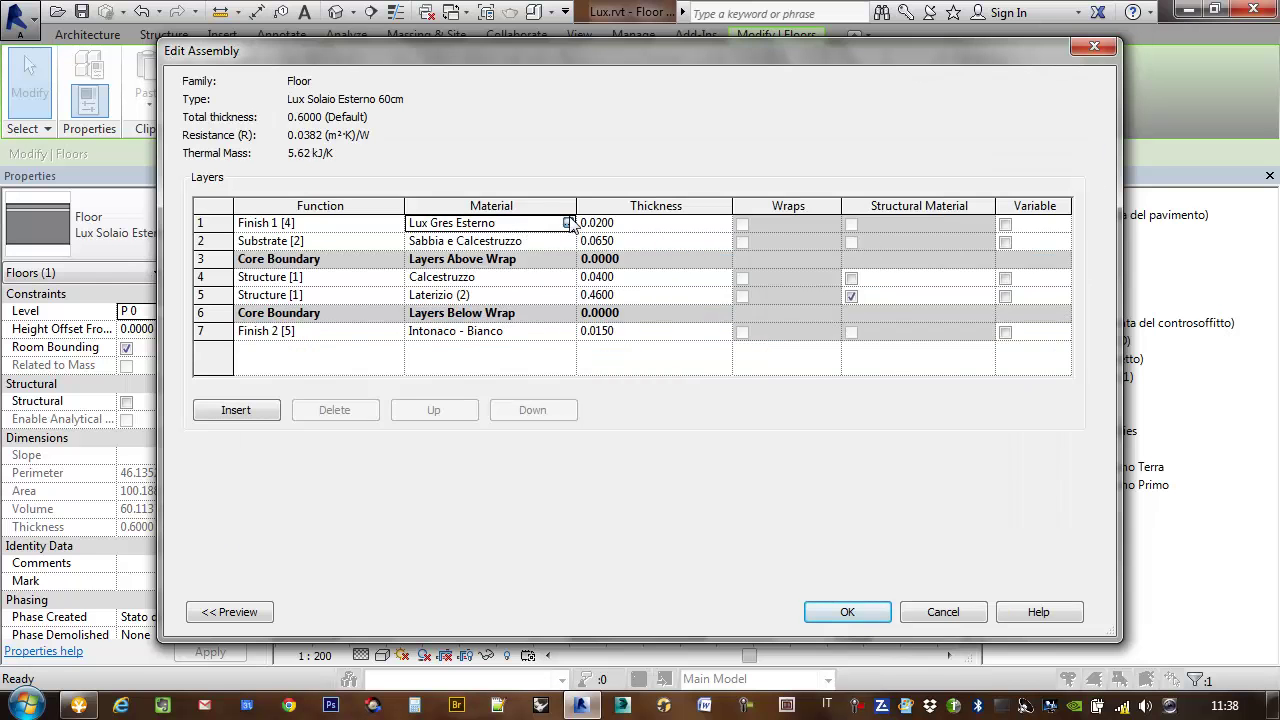
left_click(572, 223)
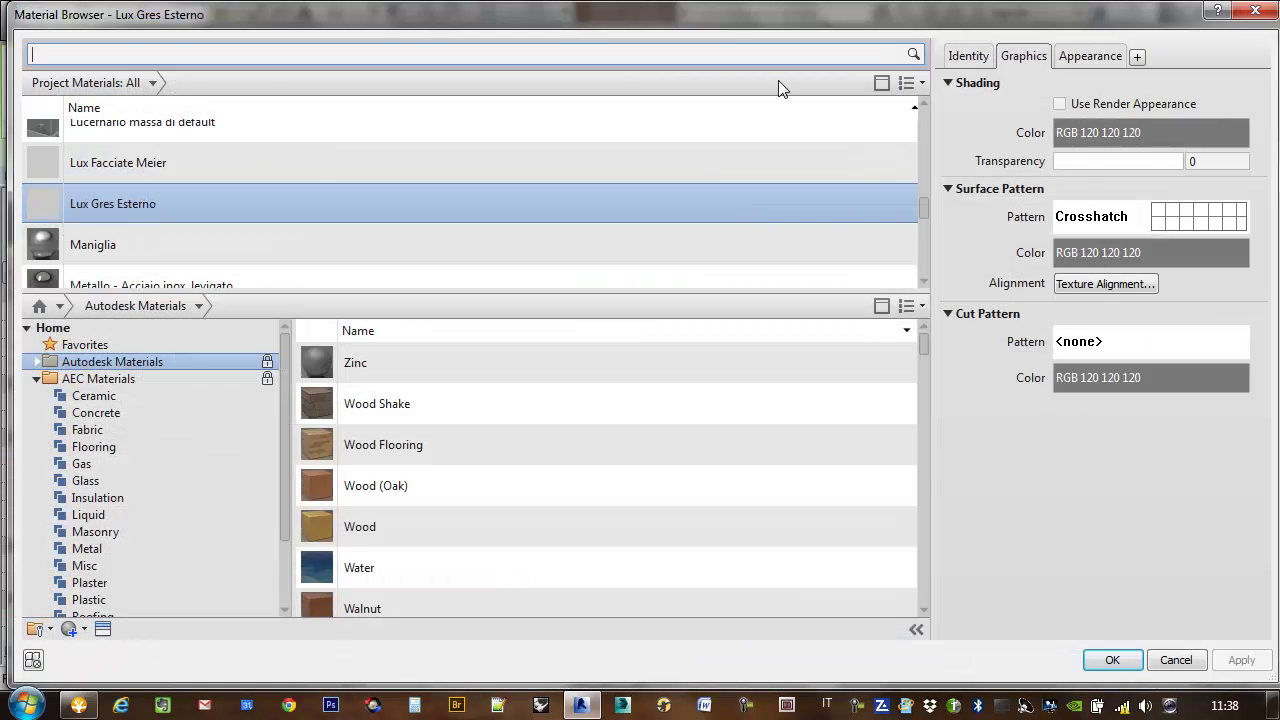
left_click(1078, 58)
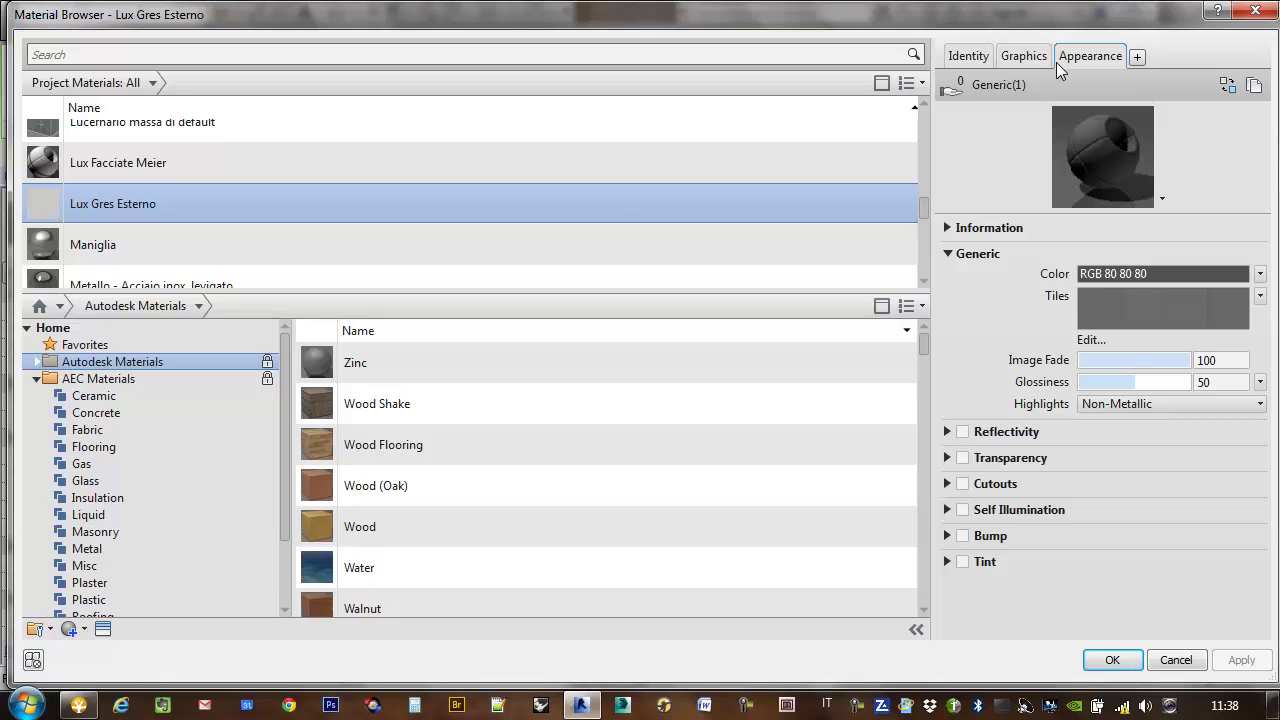
left_click(1010, 60)
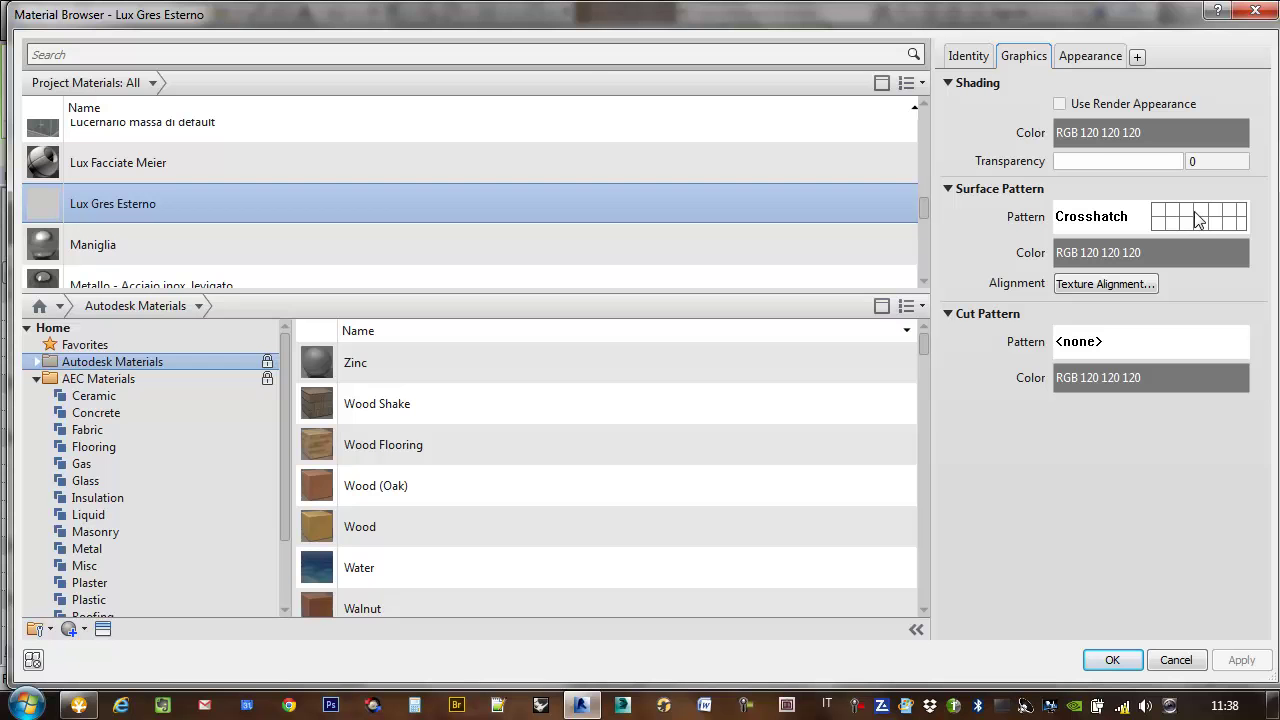
left_click(1252, 12)
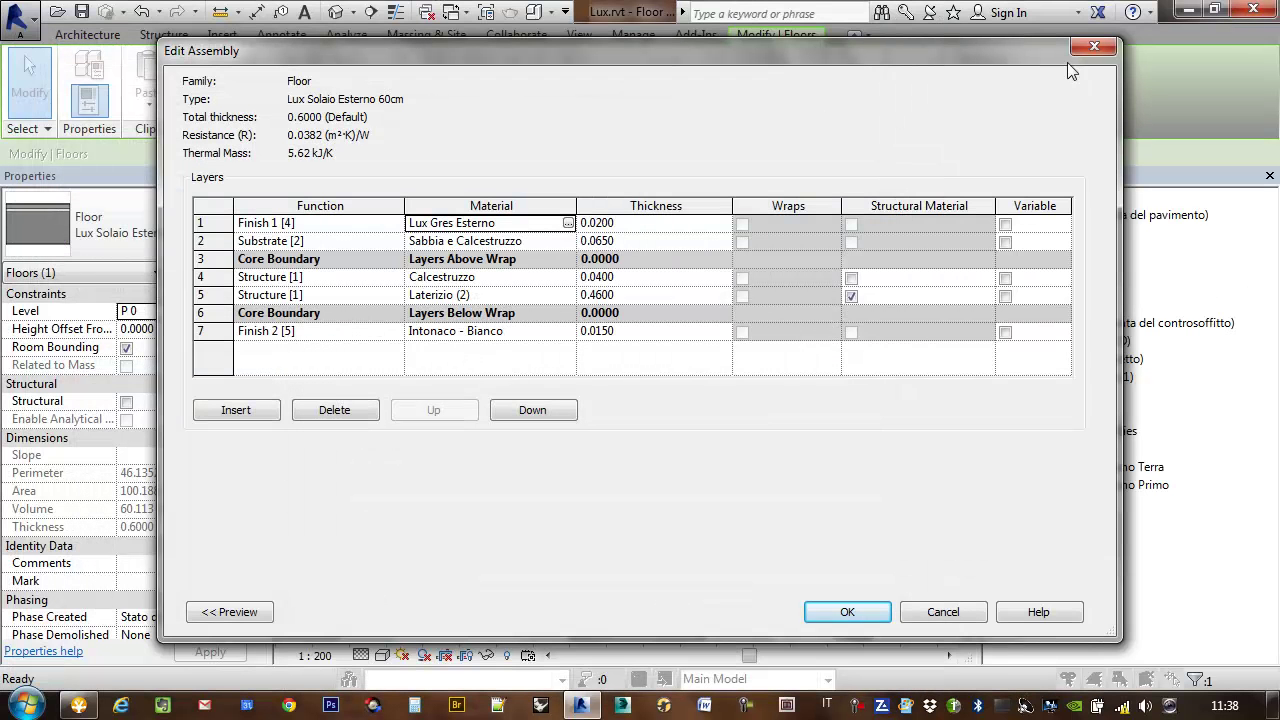
left_click(1094, 46)
left_click(1066, 46)
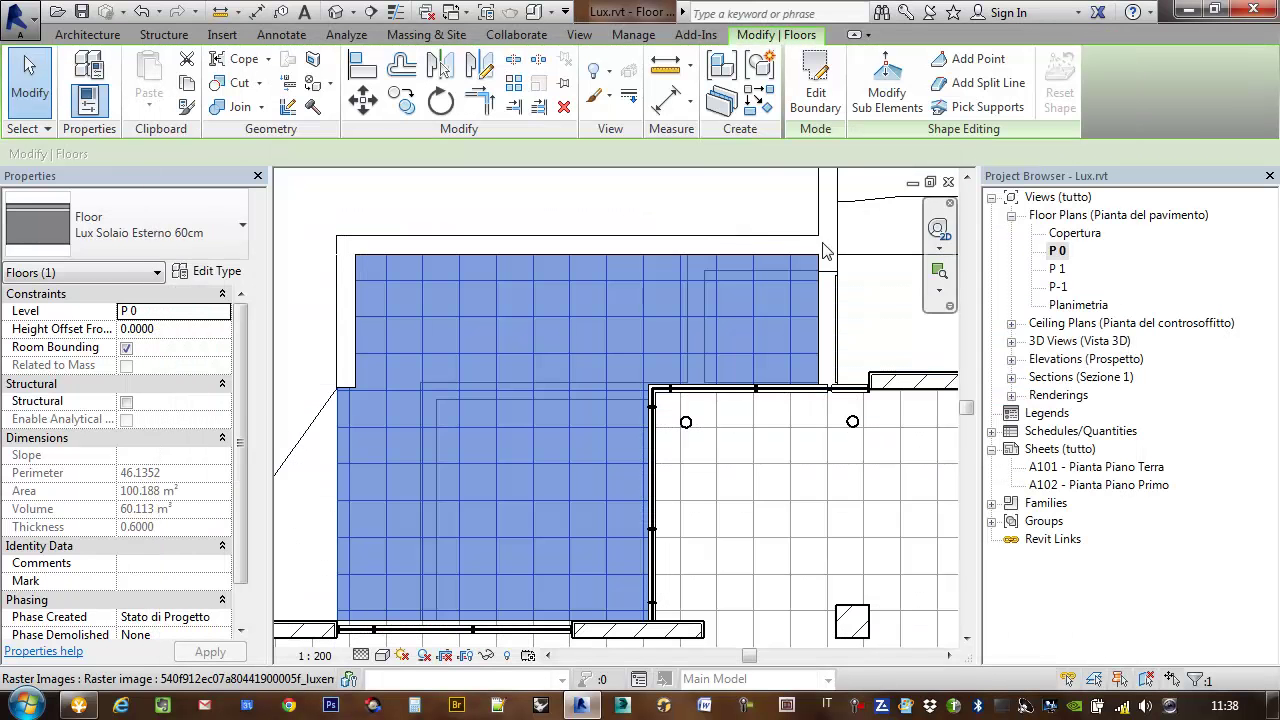
left_click(760, 214)
scroll(756, 208, "down", 2)
scroll(820, 320, "down", 2)
key("Escape")
scroll(700, 395, "down", 2)
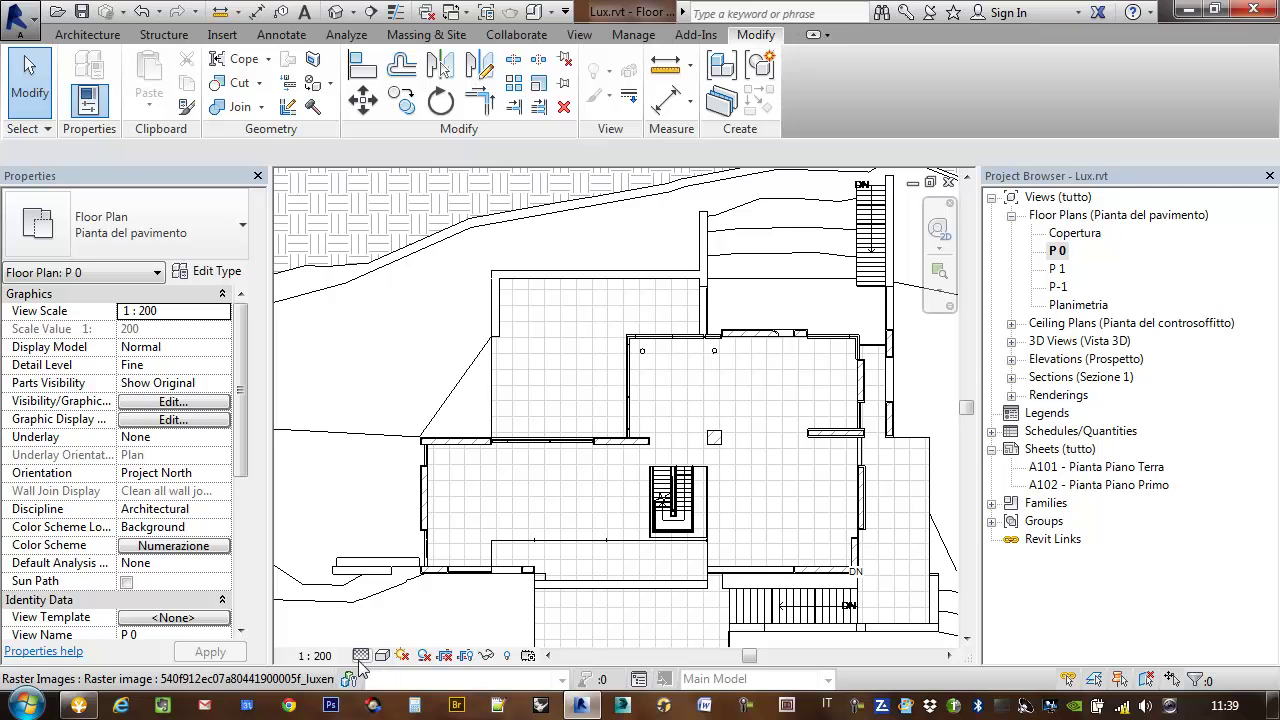
left_click(314, 655)
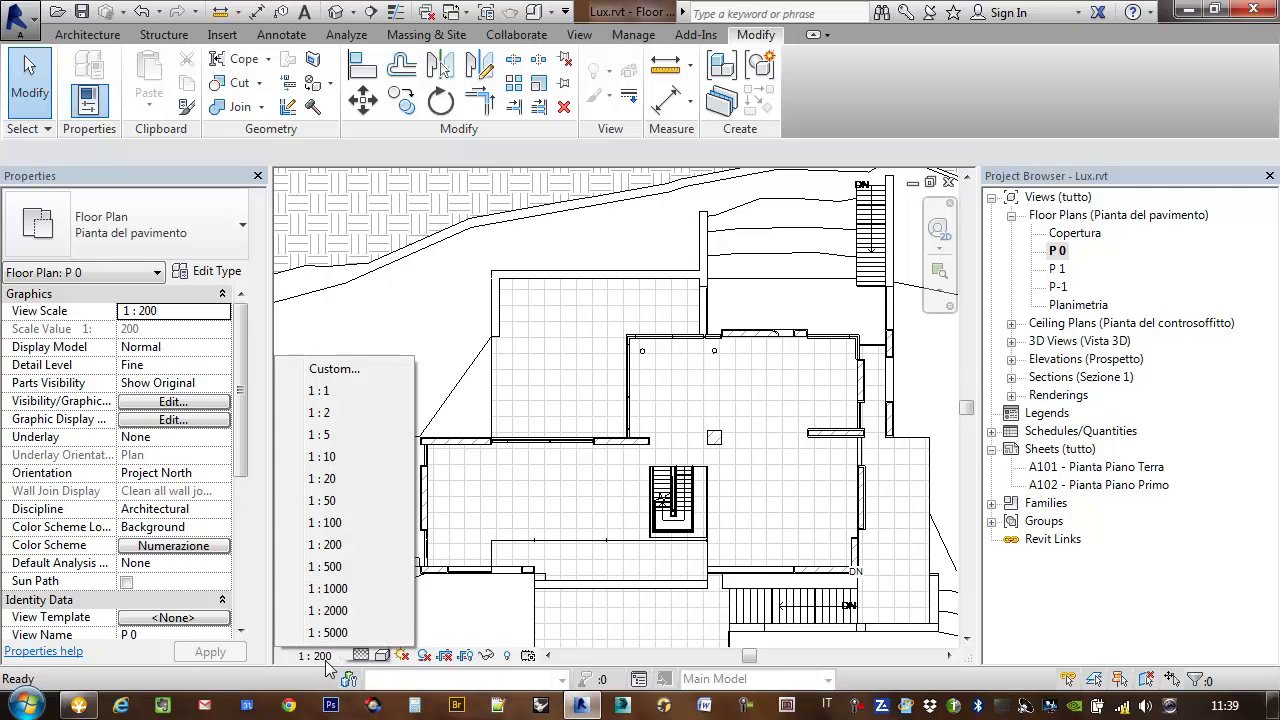
left_click(330, 522)
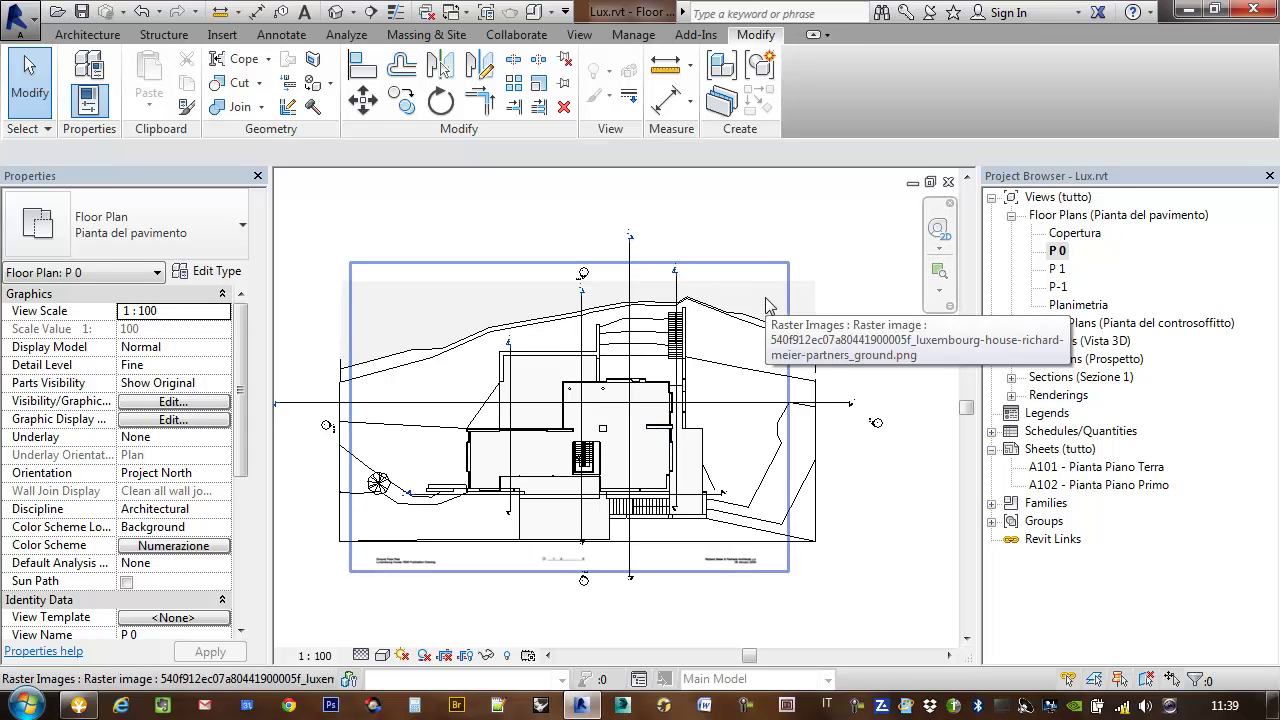
scroll(630, 275, "up", 2)
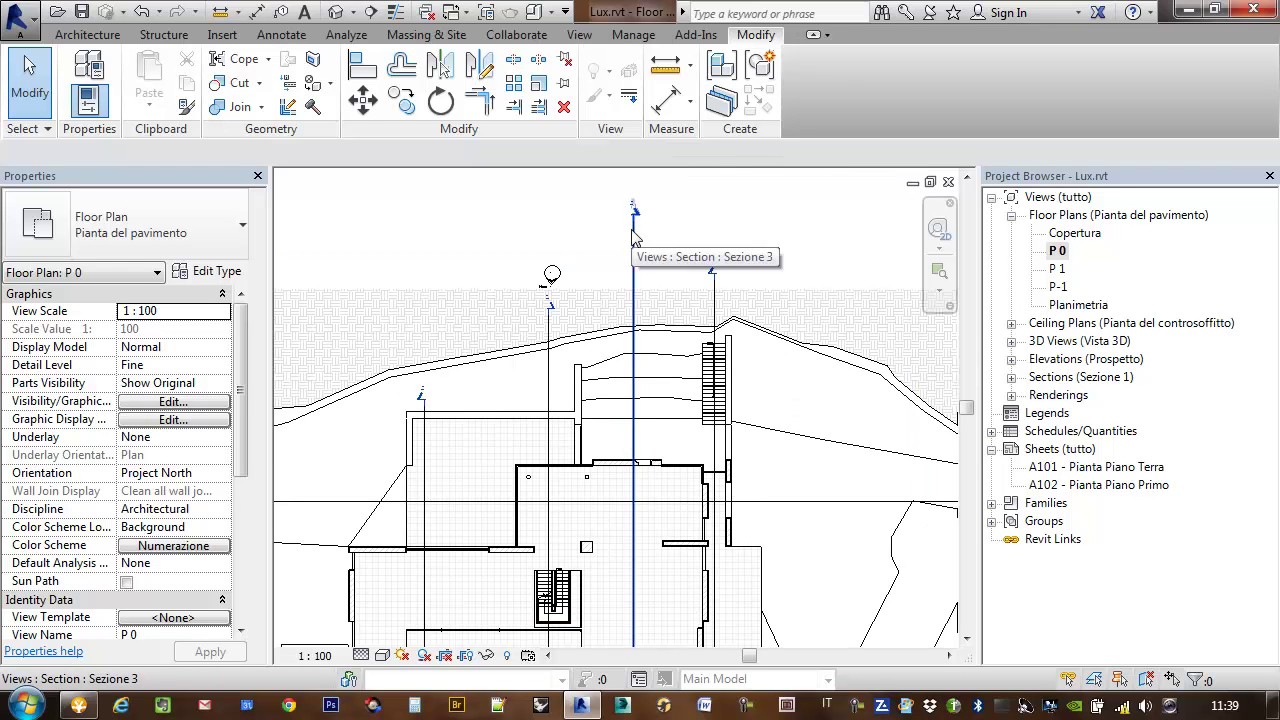
left_click(632, 237)
scroll(632, 237, "up", 2)
mouse_move(654, 271)
middle_mouse_down()
mouse_move(686, 277)
mouse_move(675, 279)
middle_mouse_up()
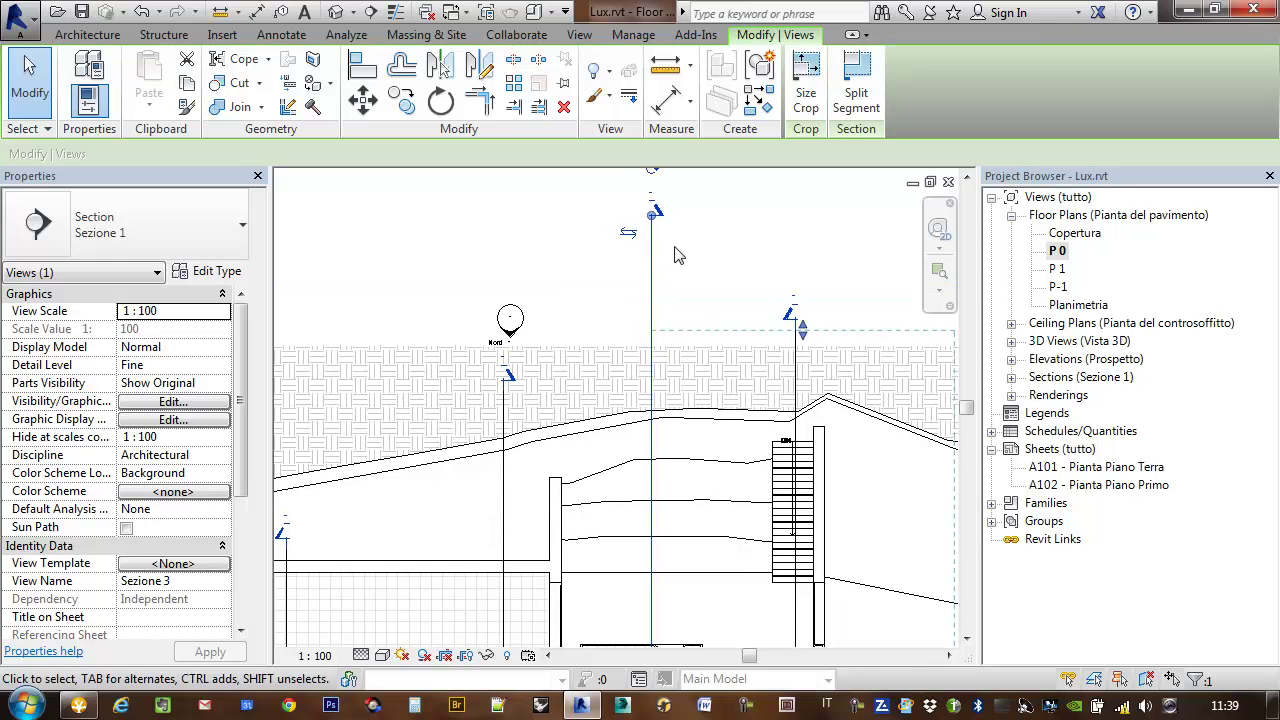
scroll(598, 288, "down", 2)
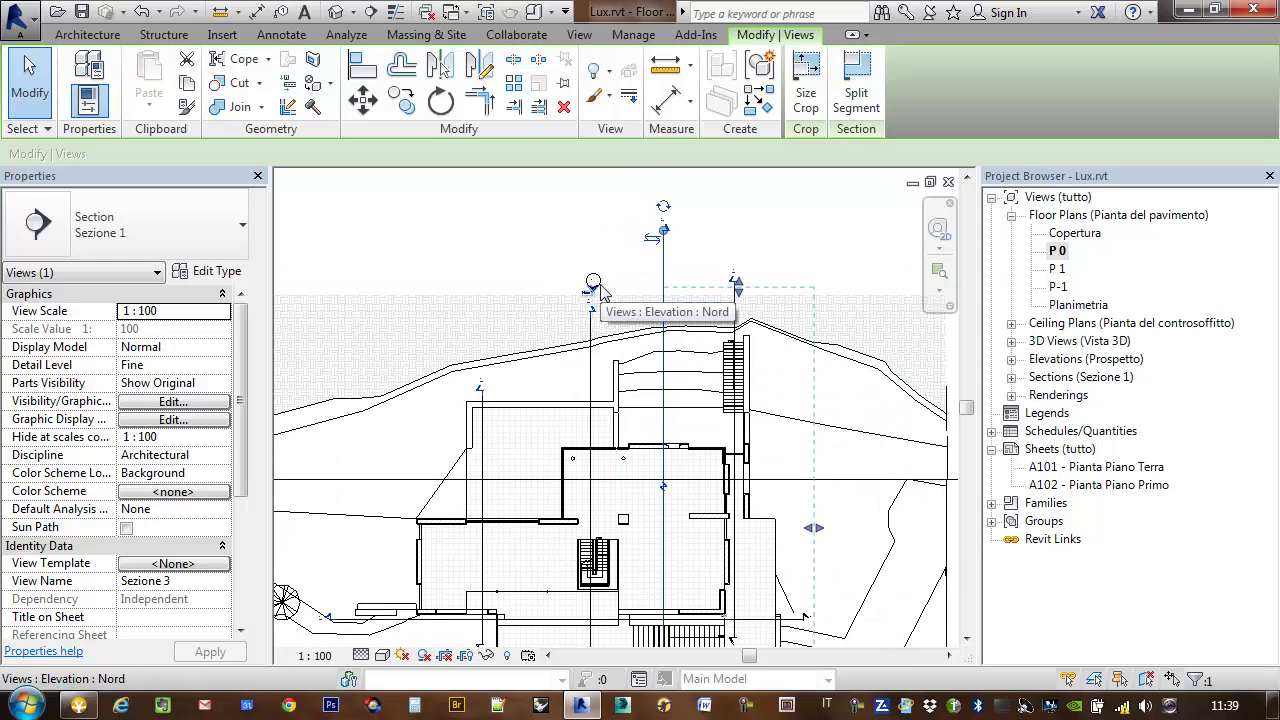
middle_click_drag(612, 297, 652, 286)
scroll(645, 280, "up", 2)
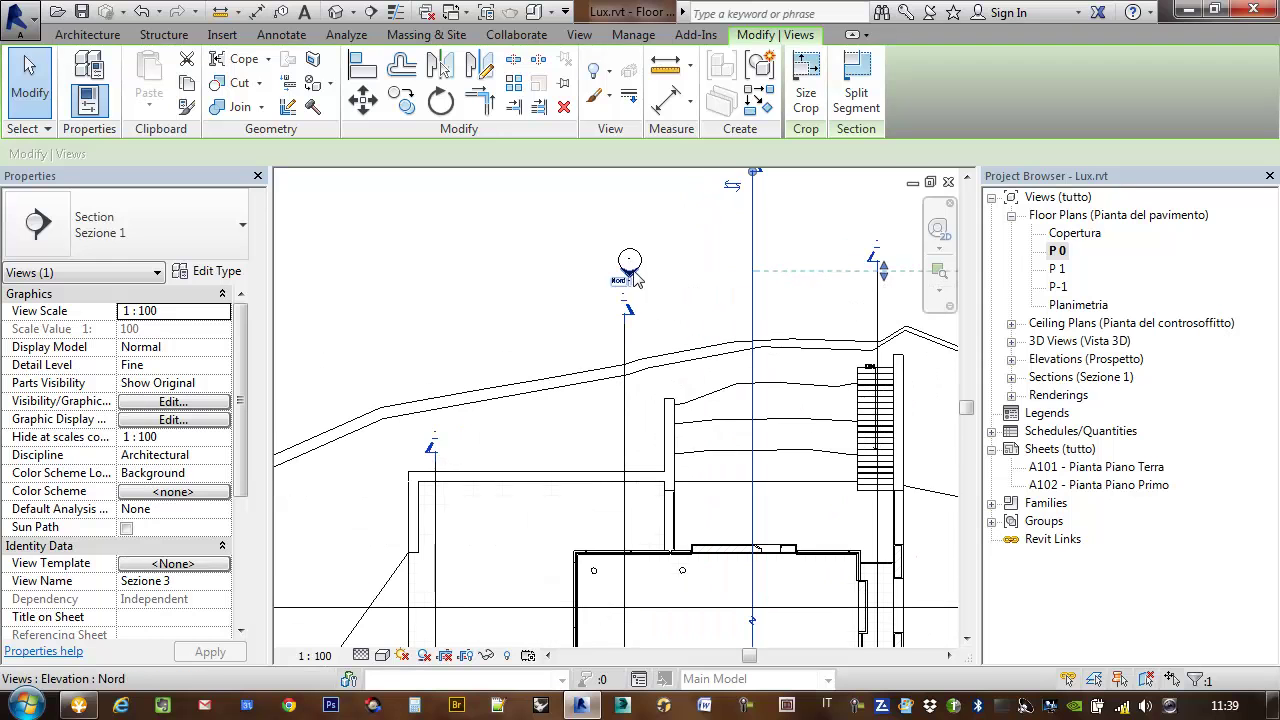
left_click(638, 268)
left_click(674, 240)
scroll(660, 255, "down", 1)
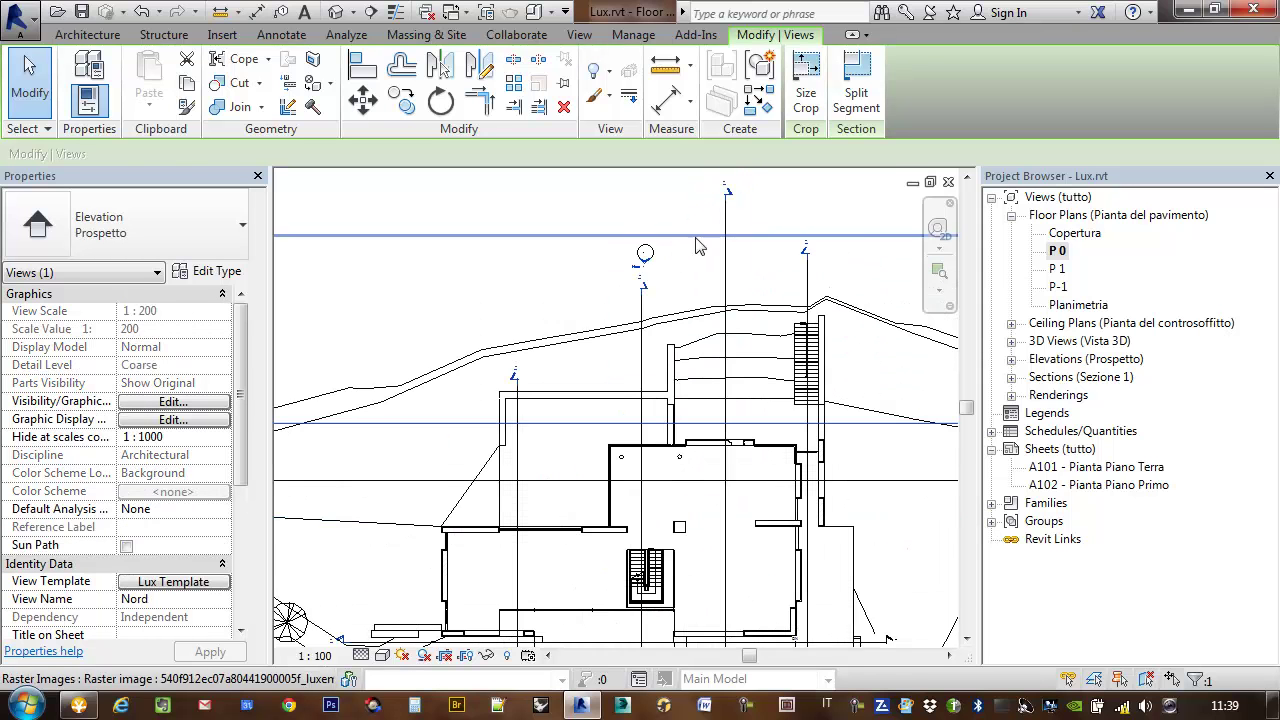
scroll(660, 260, "down", 1)
scroll(675, 276, "down", 1)
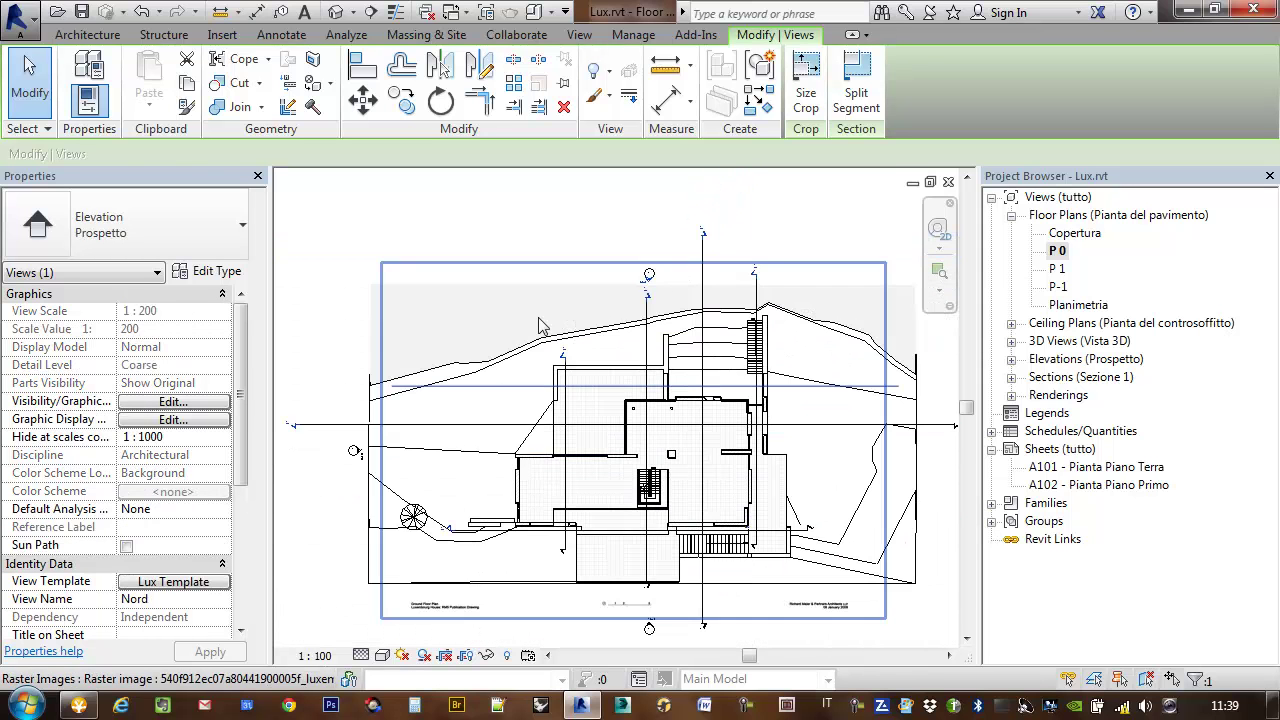
left_click(577, 255)
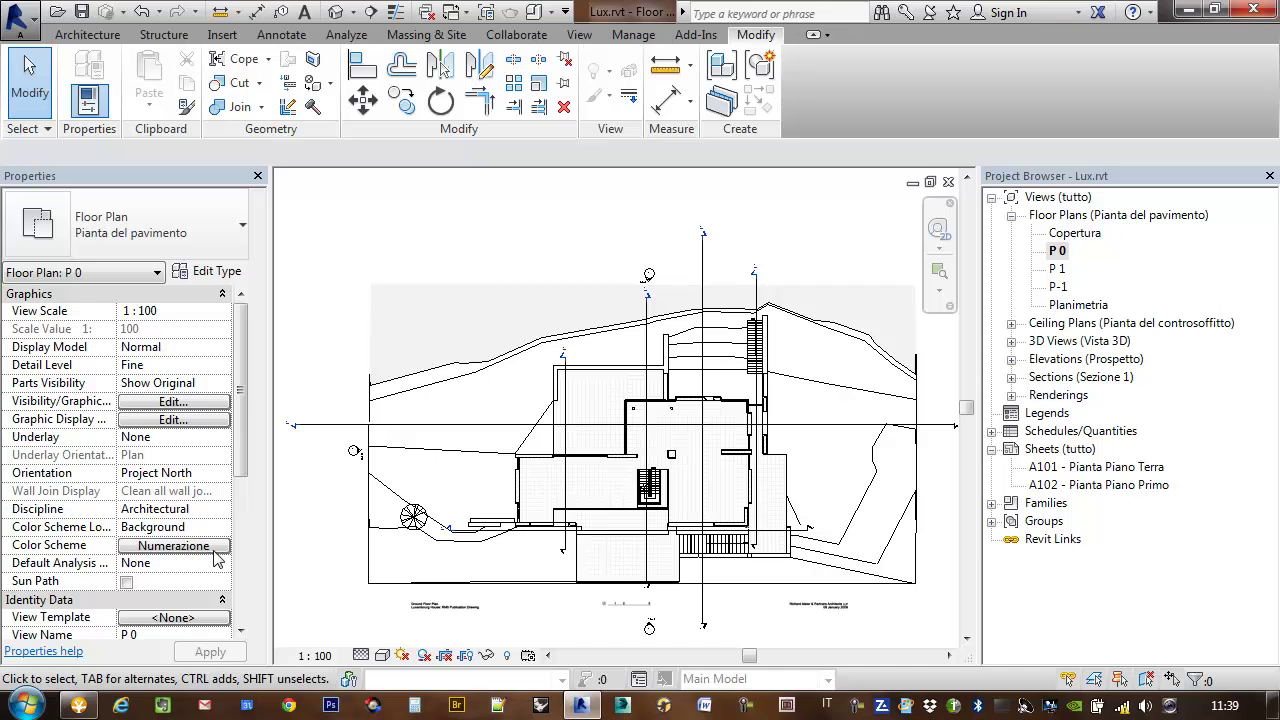
Uncheck Elevations under Annotation Categories for P 0, then apply and close.
left_click(172, 402)
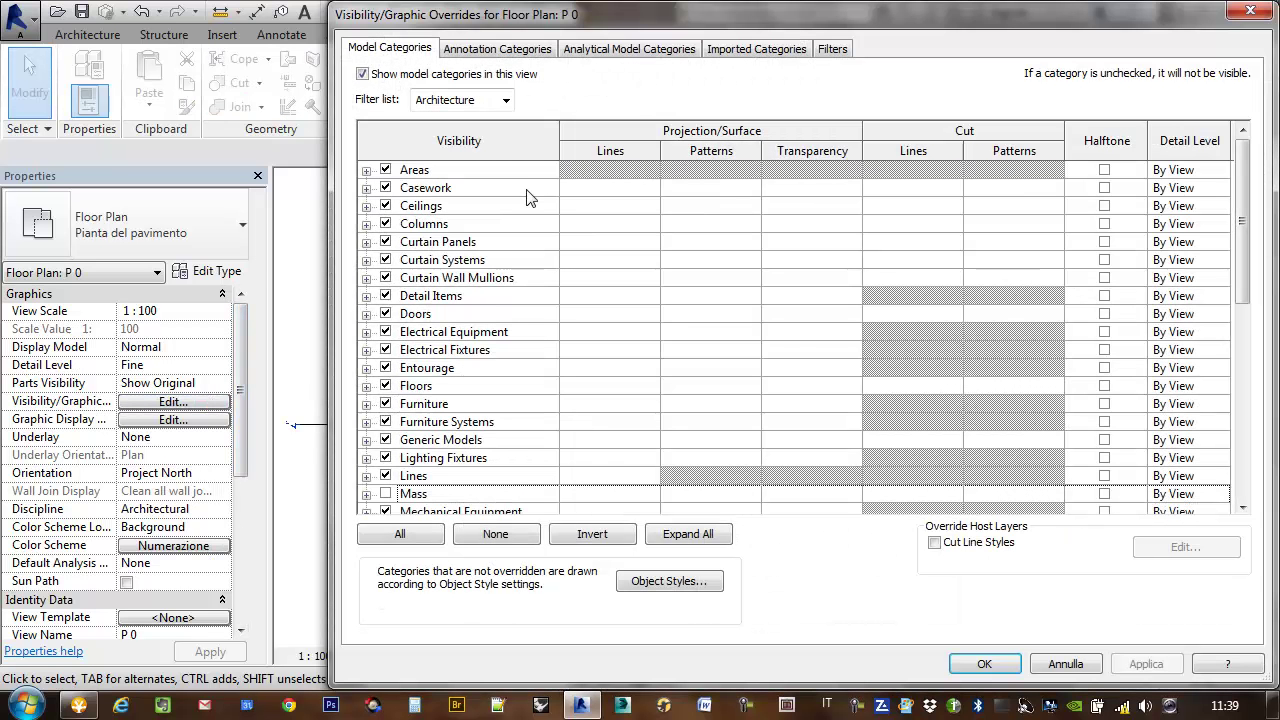
left_click(488, 56)
scroll(560, 275, "down", 1)
scroll(587, 303, "down", 2)
scroll(587, 303, "down", 1)
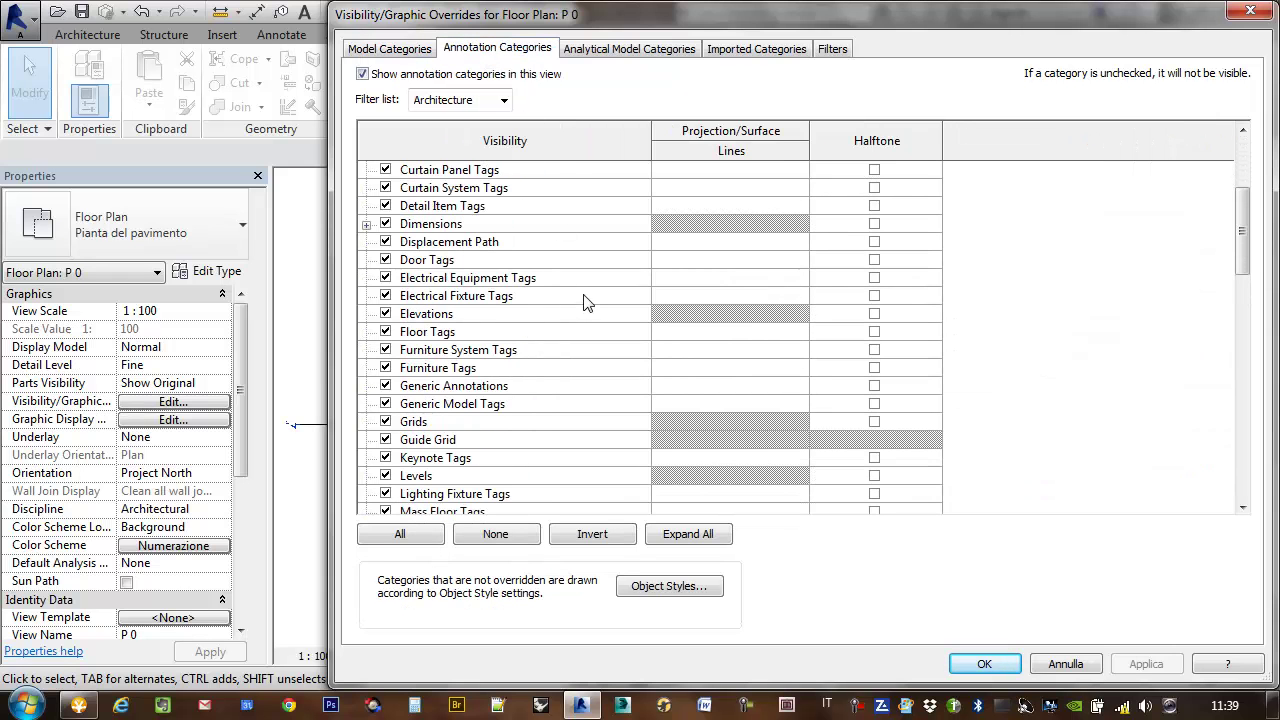
left_click(386, 314)
left_click(1146, 664)
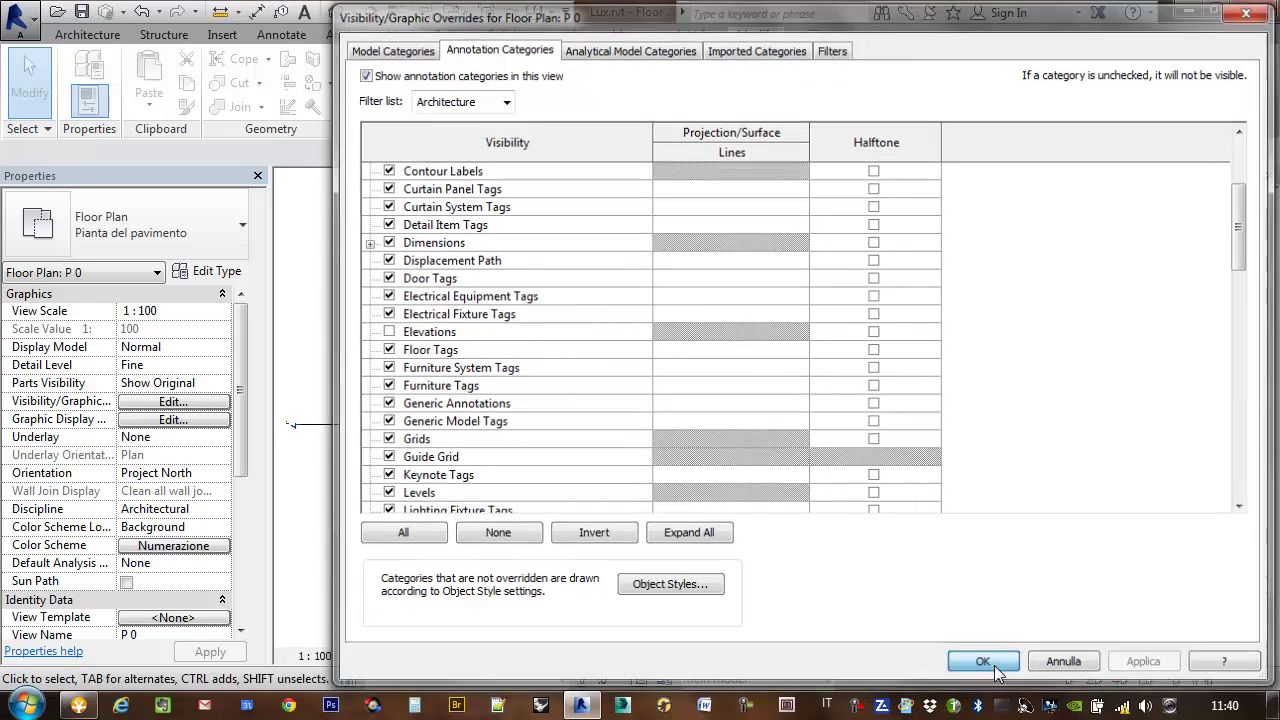
left_click(984, 664)
Zoom and pan the plan to bring the section markers into view.
scroll(688, 290, "up", 1)
scroll(700, 295, "up", 2)
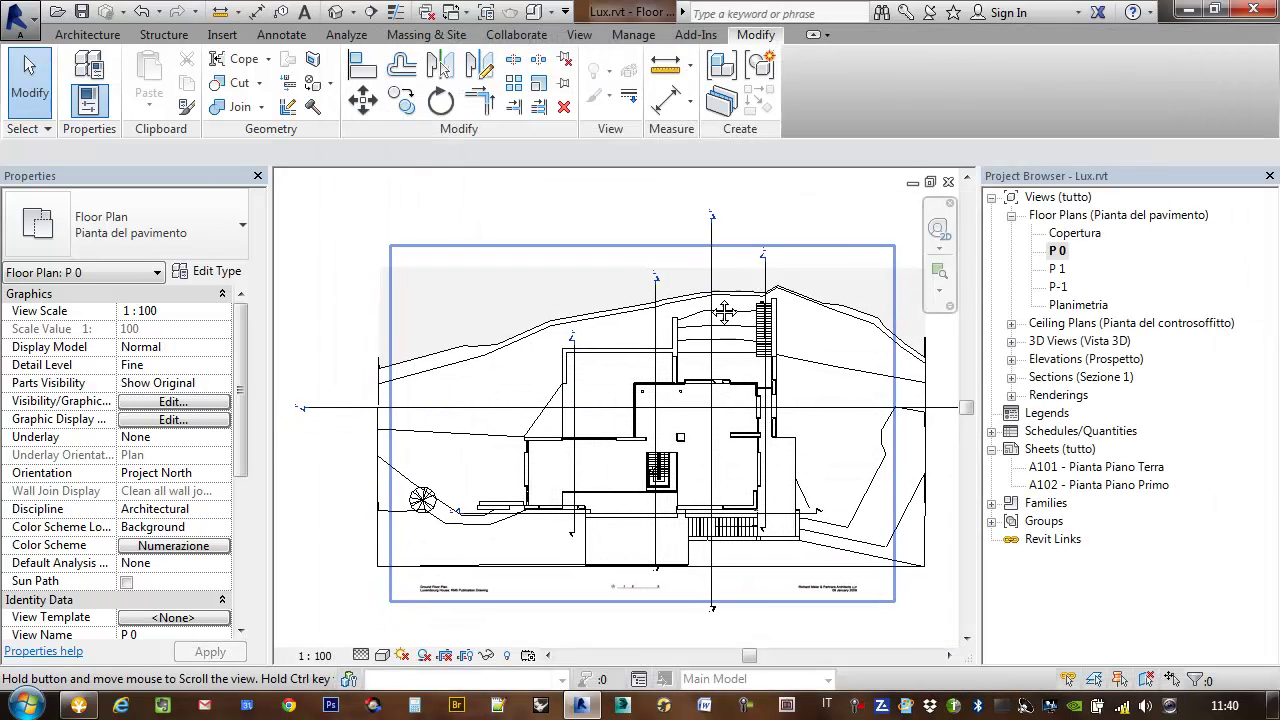
scroll(680, 294, "up", 1)
scroll(660, 340, "up", 1)
middle_click_drag(643, 388, 723, 263)
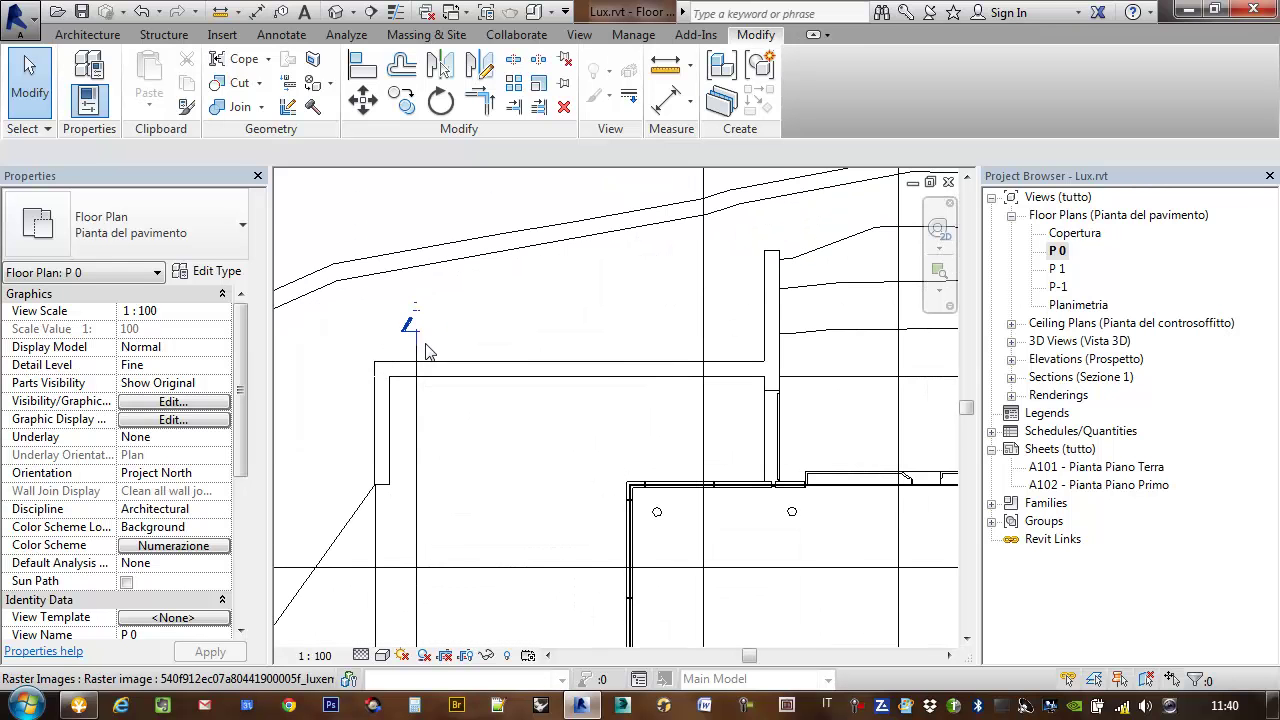
Add jogs to the Sezione 3 and Sezione 1 section lines with Split Segment.
scroll(567, 281, "down", 1)
middle_click_drag(567, 281, 535, 375)
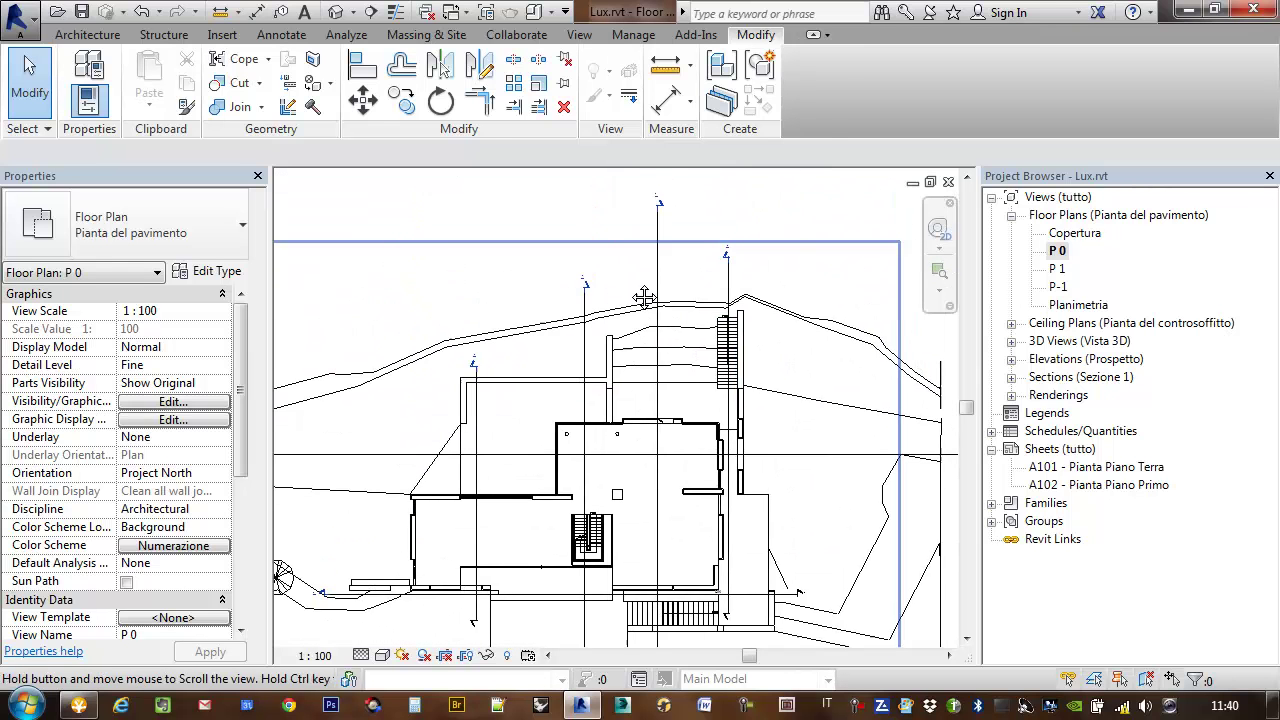
scroll(640, 240, "down", 2)
left_click(653, 215)
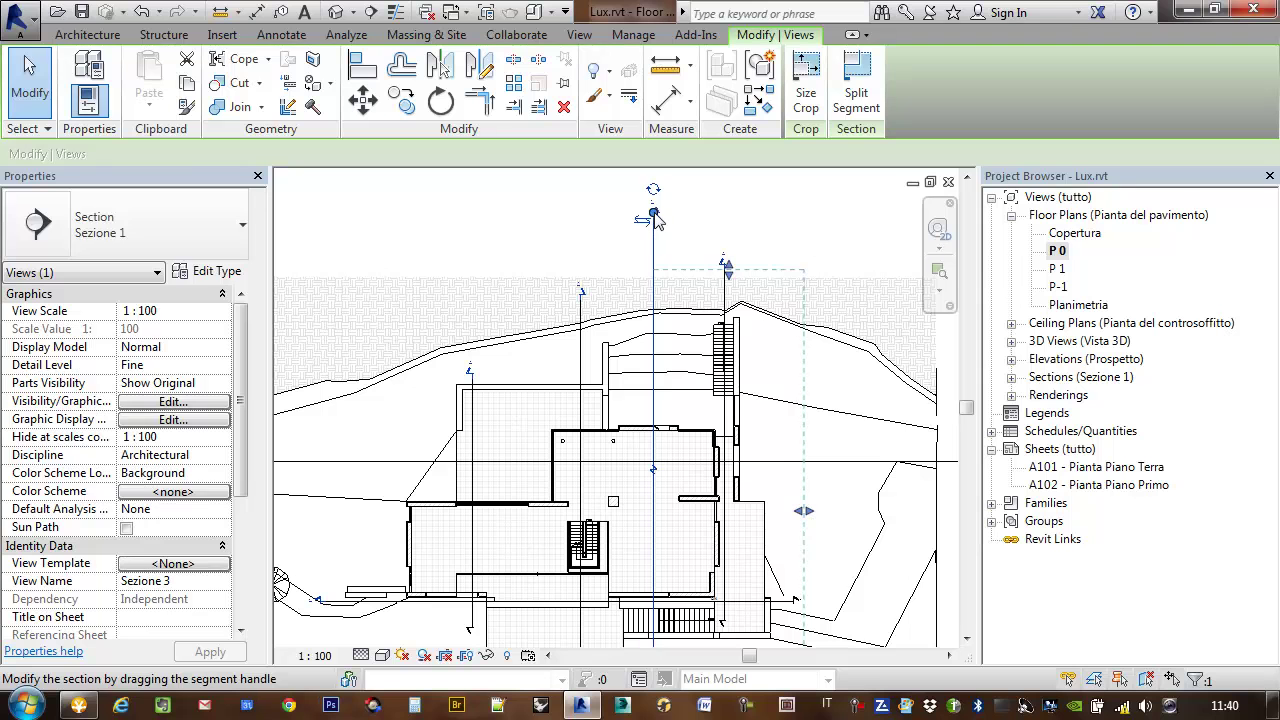
left_click(653, 216)
left_click(653, 297)
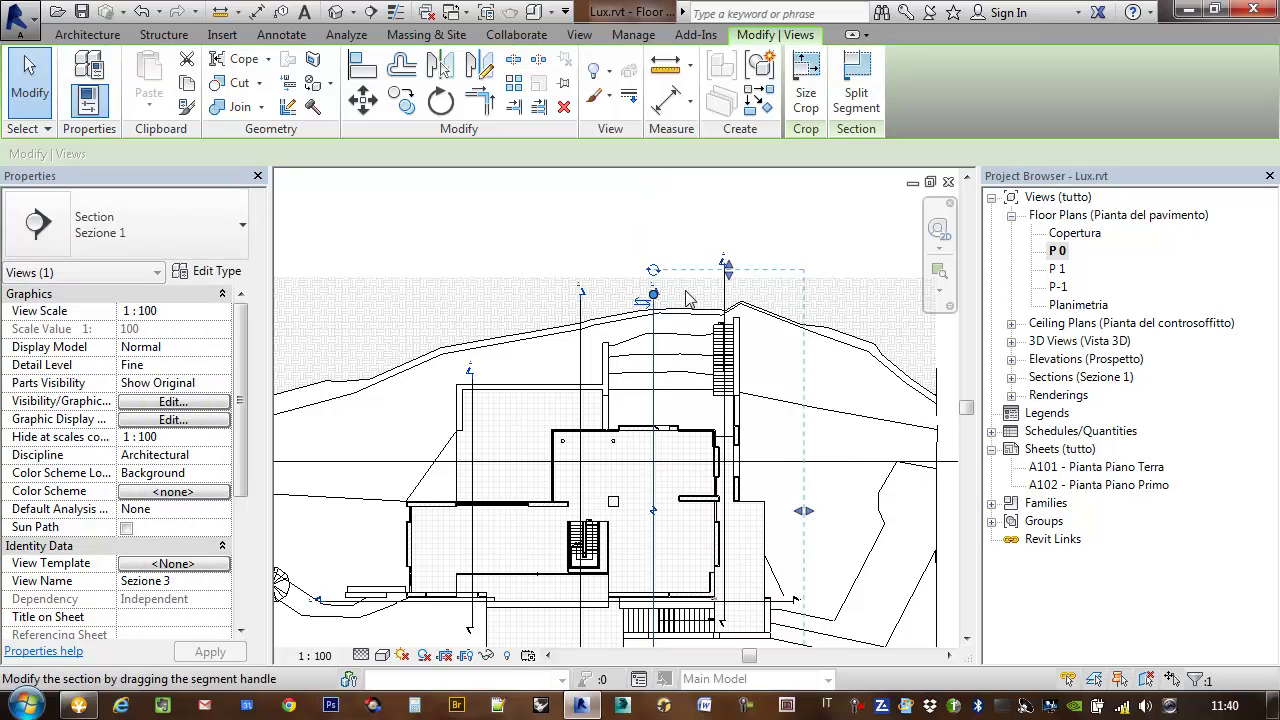
scroll(728, 280, "up", 3)
key("Escape")
left_click(722, 272)
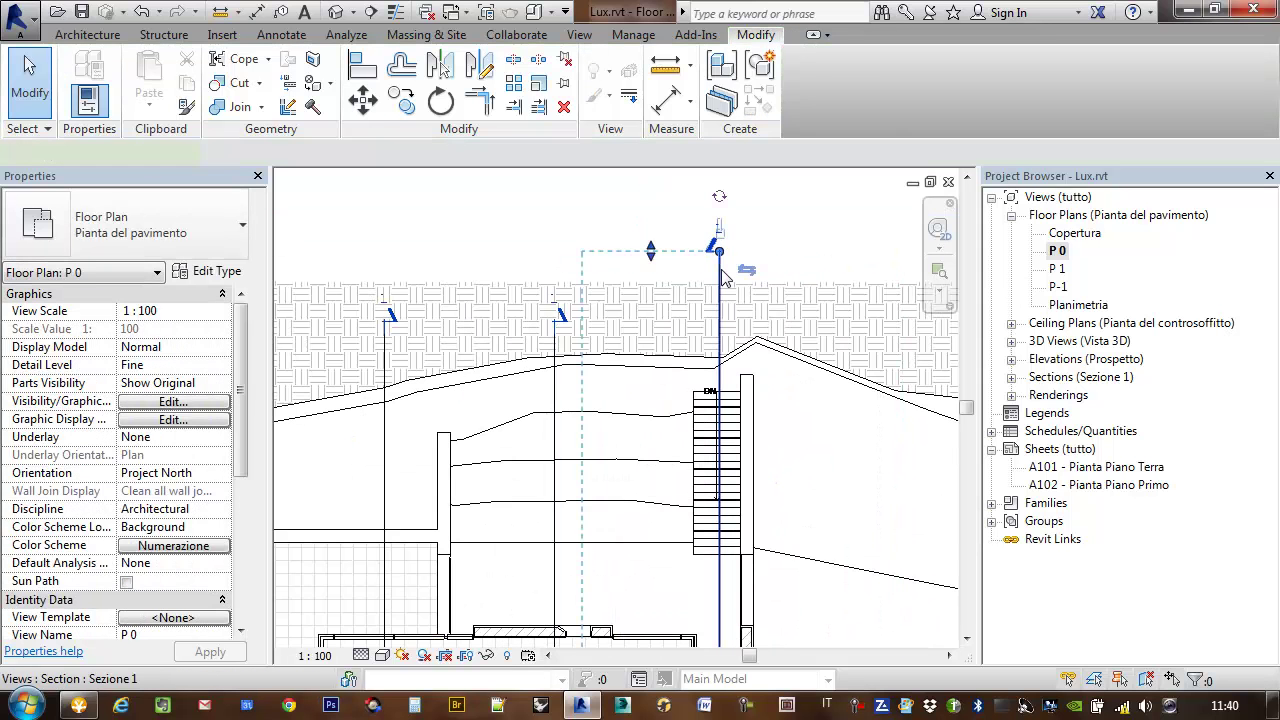
left_click(719, 265)
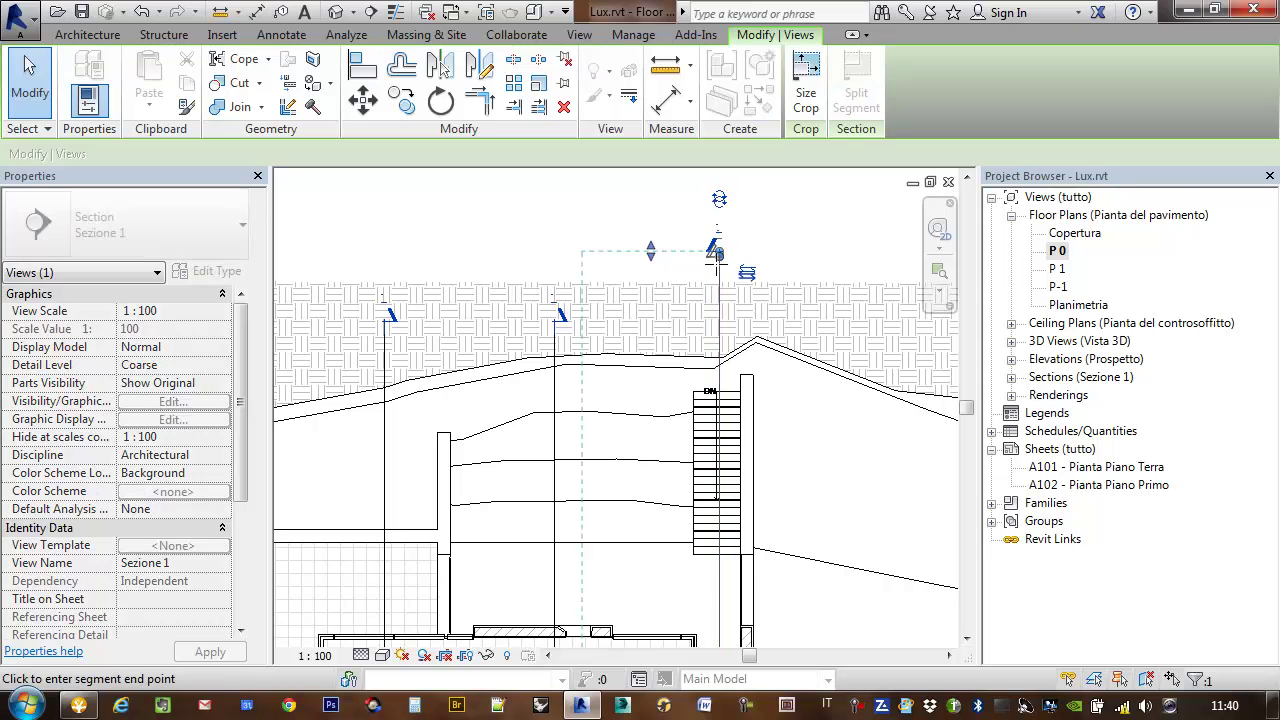
left_click(714, 316)
Split the Sezione 2 section line to add a jog.
scroll(776, 336, "down", 3)
middle_click_drag(414, 444, 587, 333)
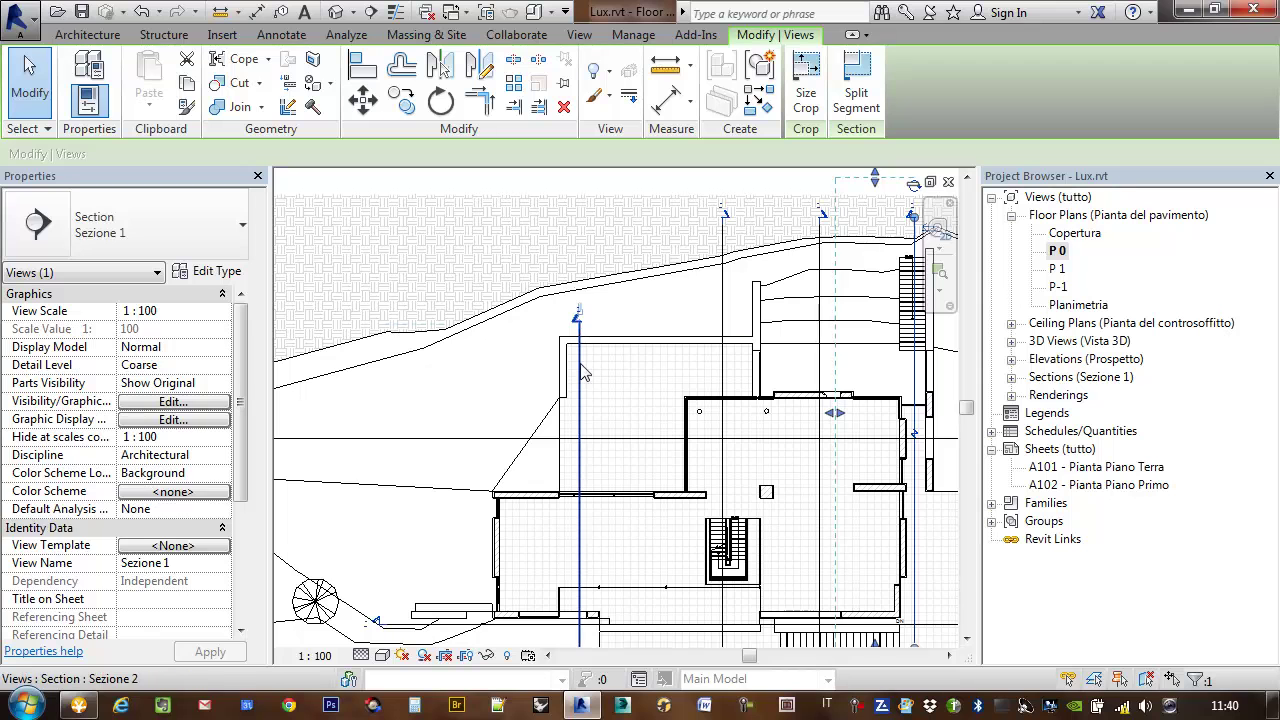
left_click(587, 334)
key("Return")
left_click(580, 326)
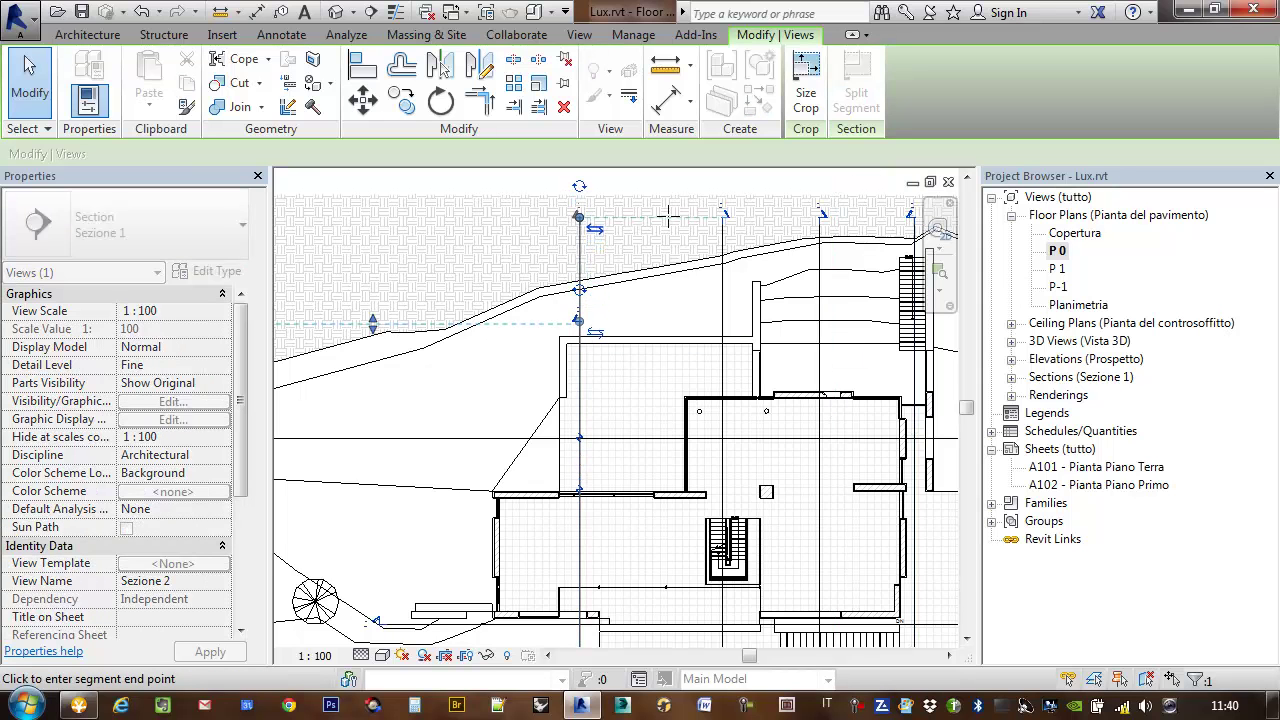
left_click(590, 226)
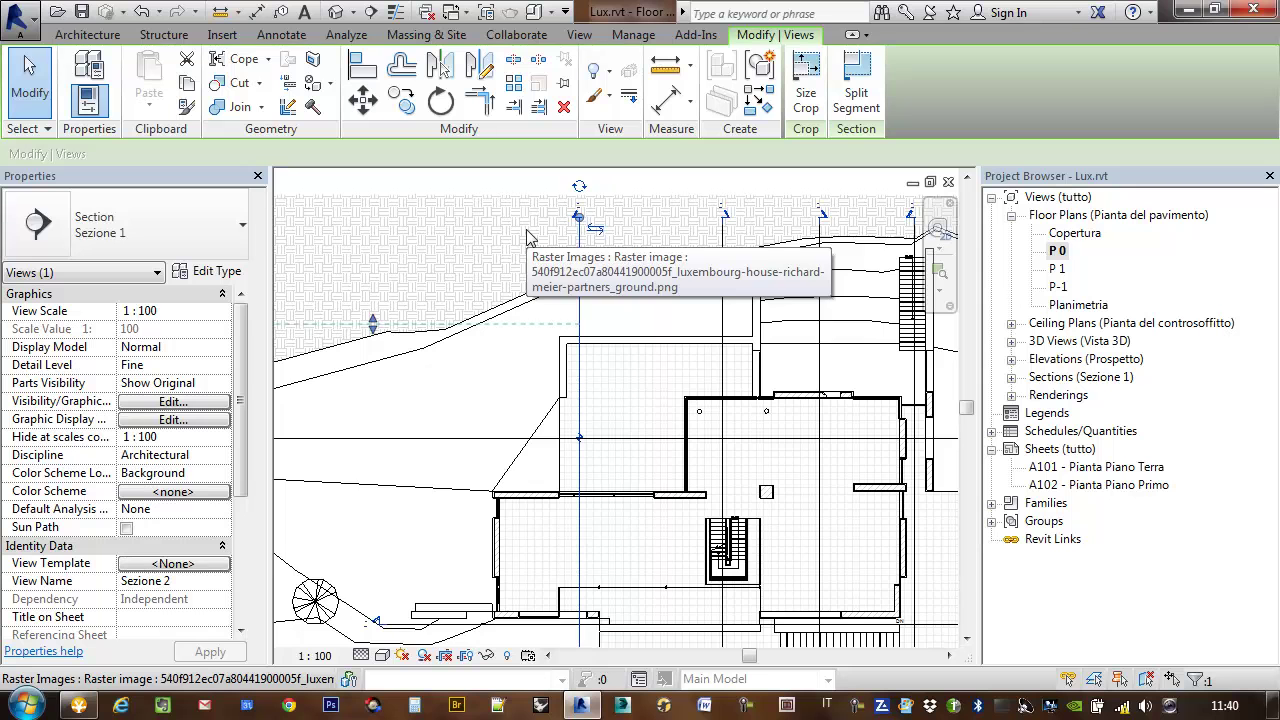
Pan around the plan and expand the Sections list in the Project Browser.
middle_click_drag(536, 292, 683, 258)
scroll(683, 258, "down", 2)
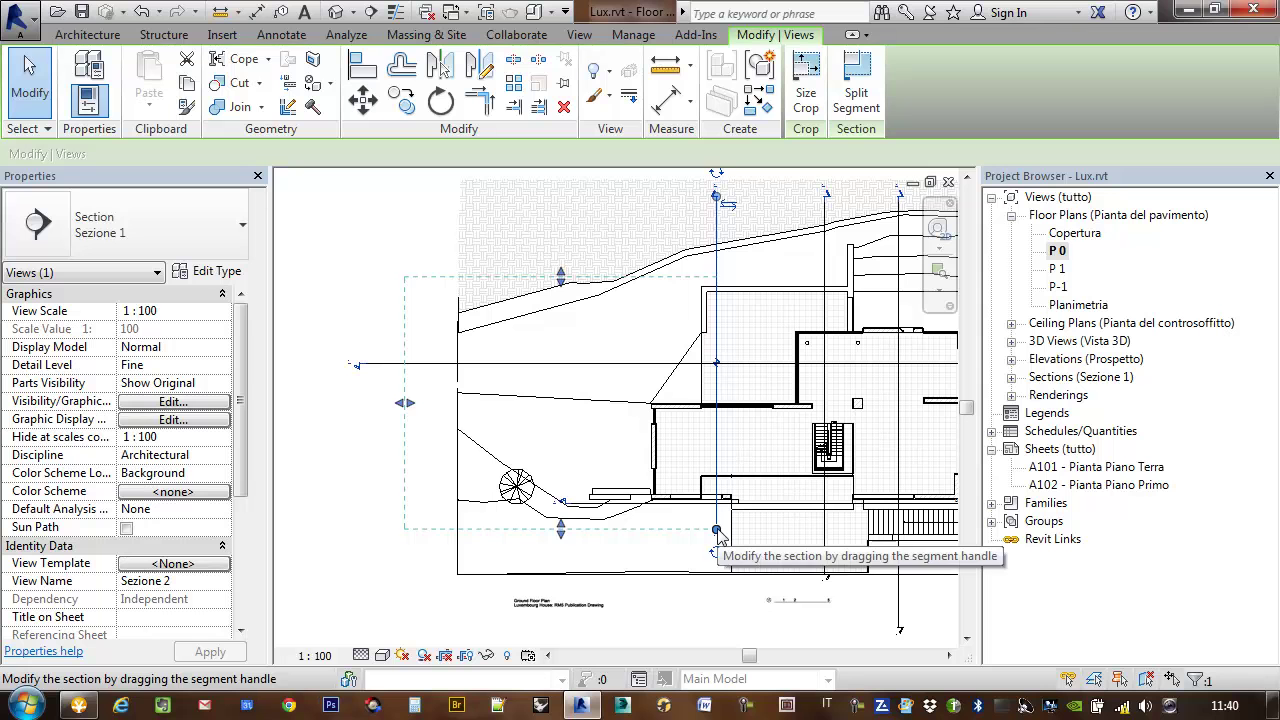
middle_click_drag(716, 531, 549, 272)
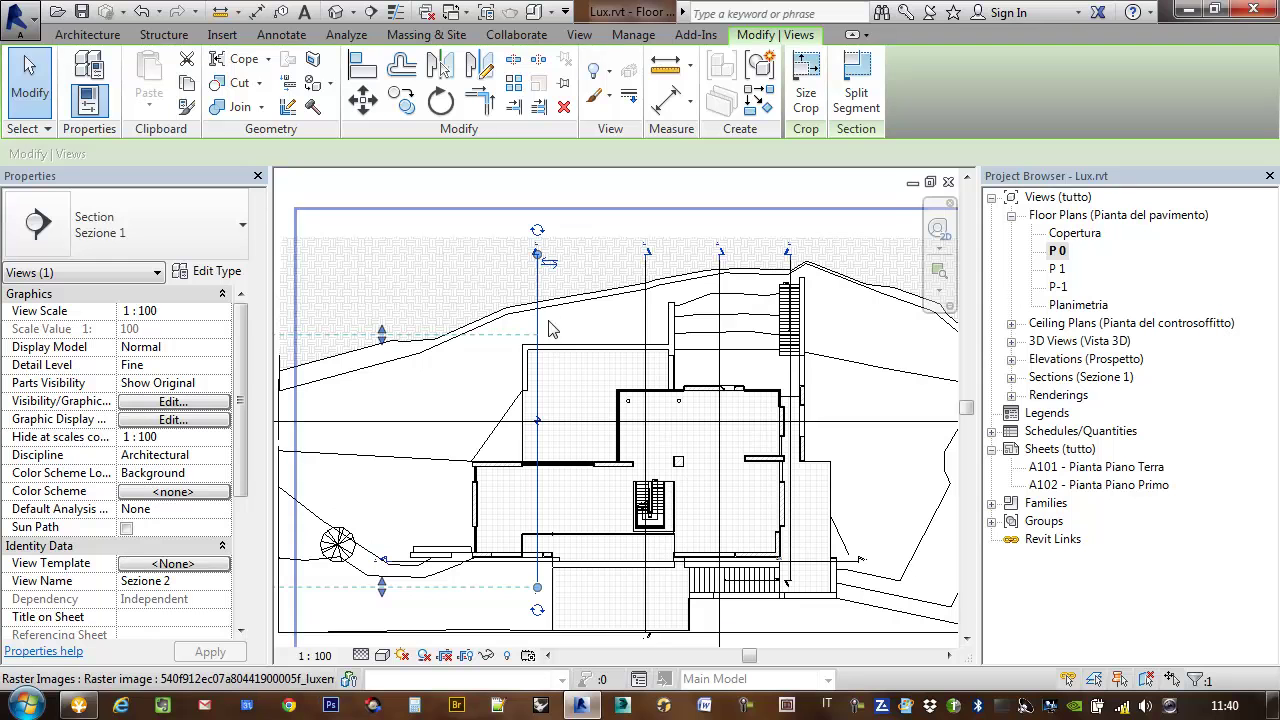
scroll(847, 318, "down", 3)
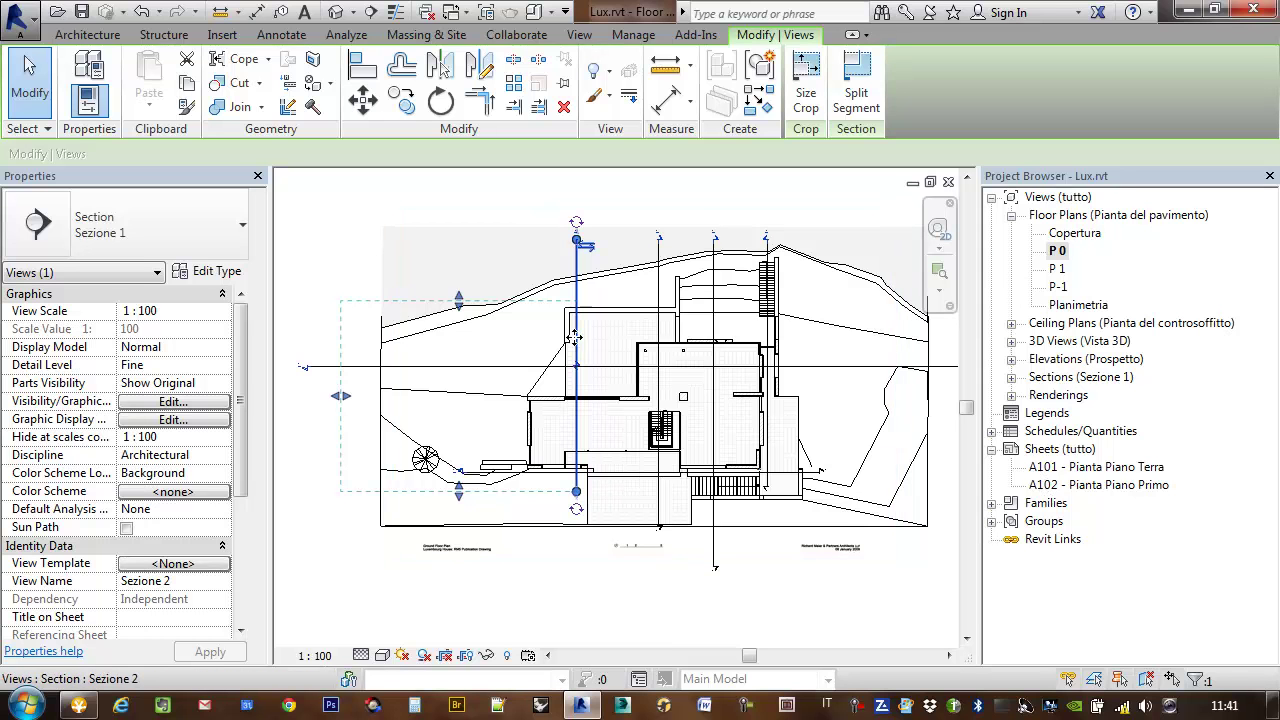
left_click(1012, 378)
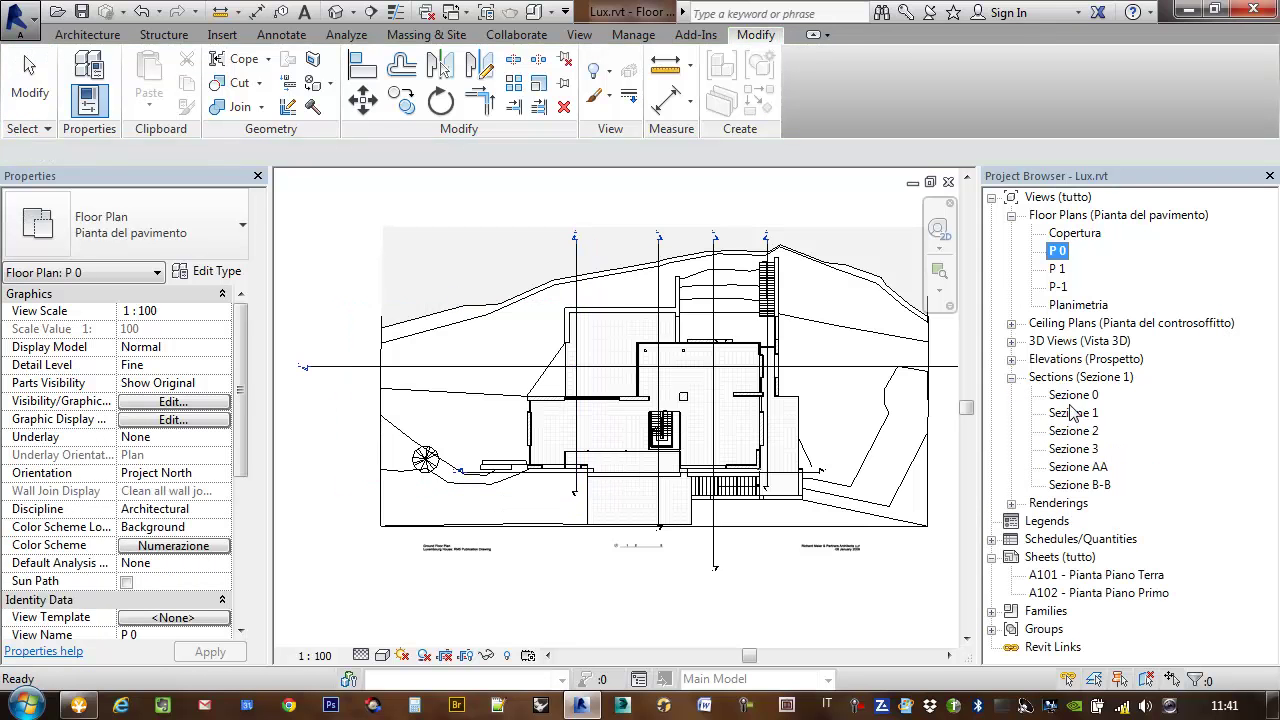
double_click(1085, 396)
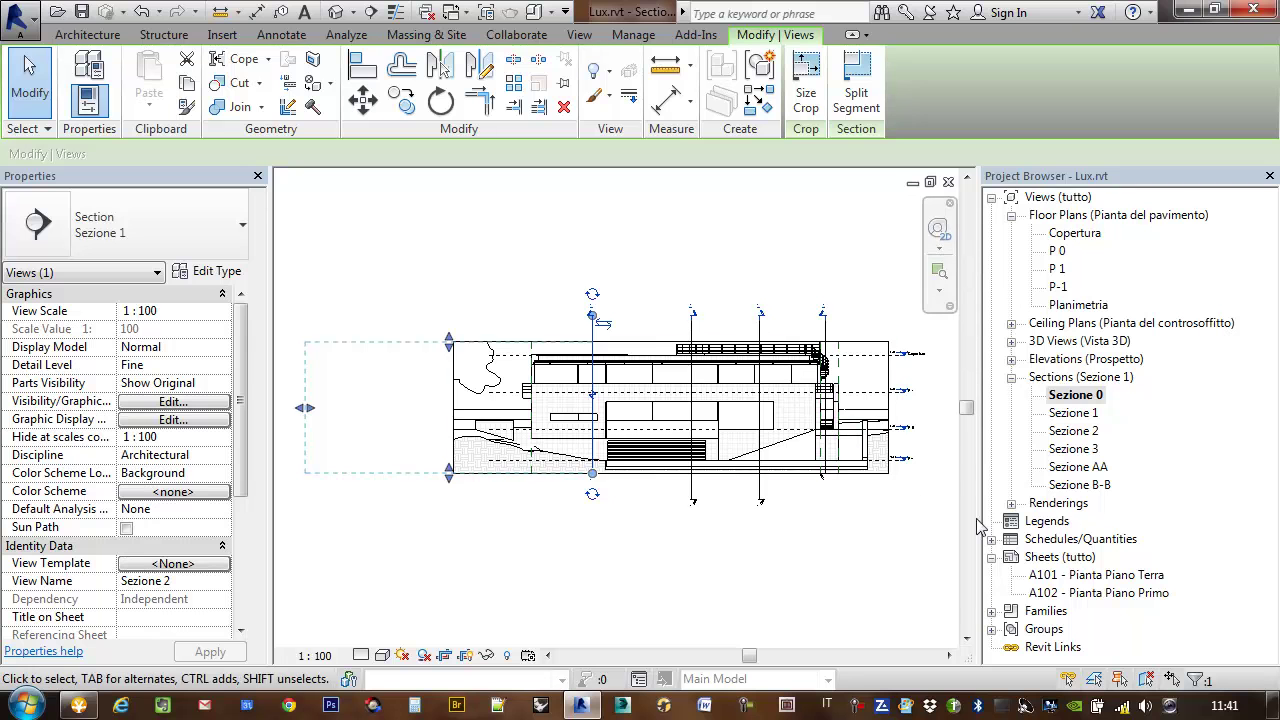
scroll(886, 450, "up", 3)
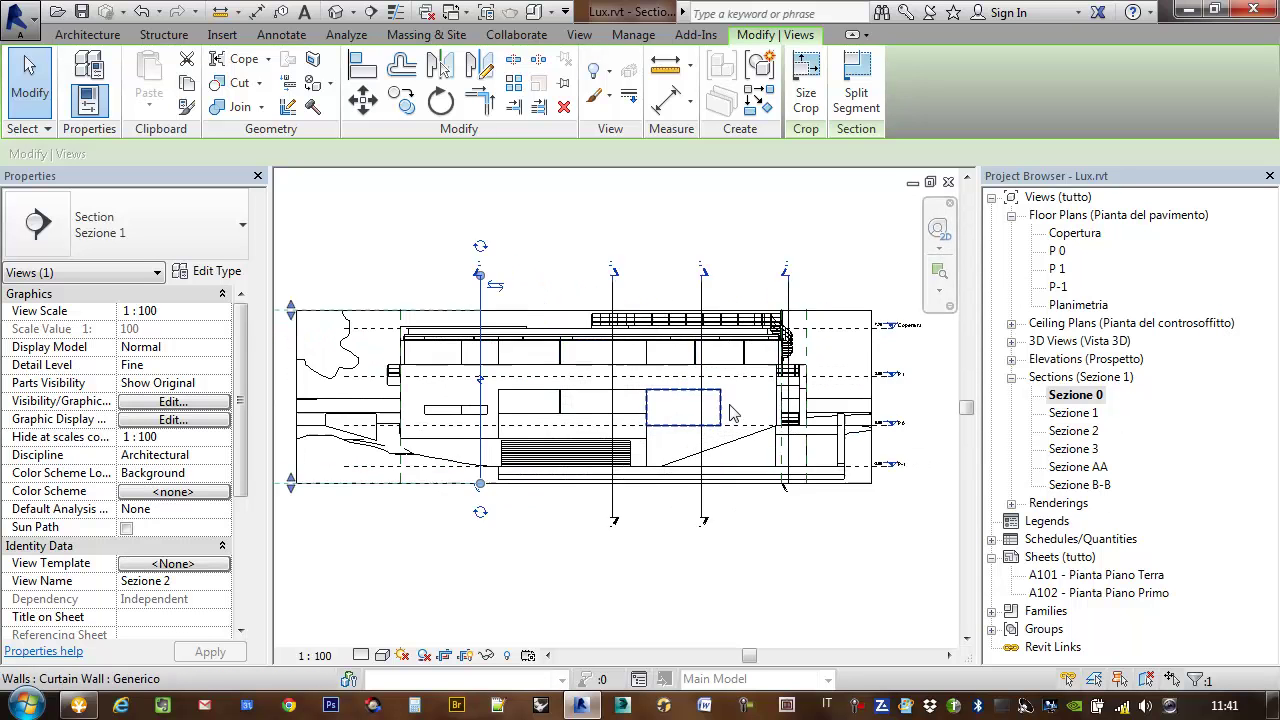
scroll(770, 420, "down", 2)
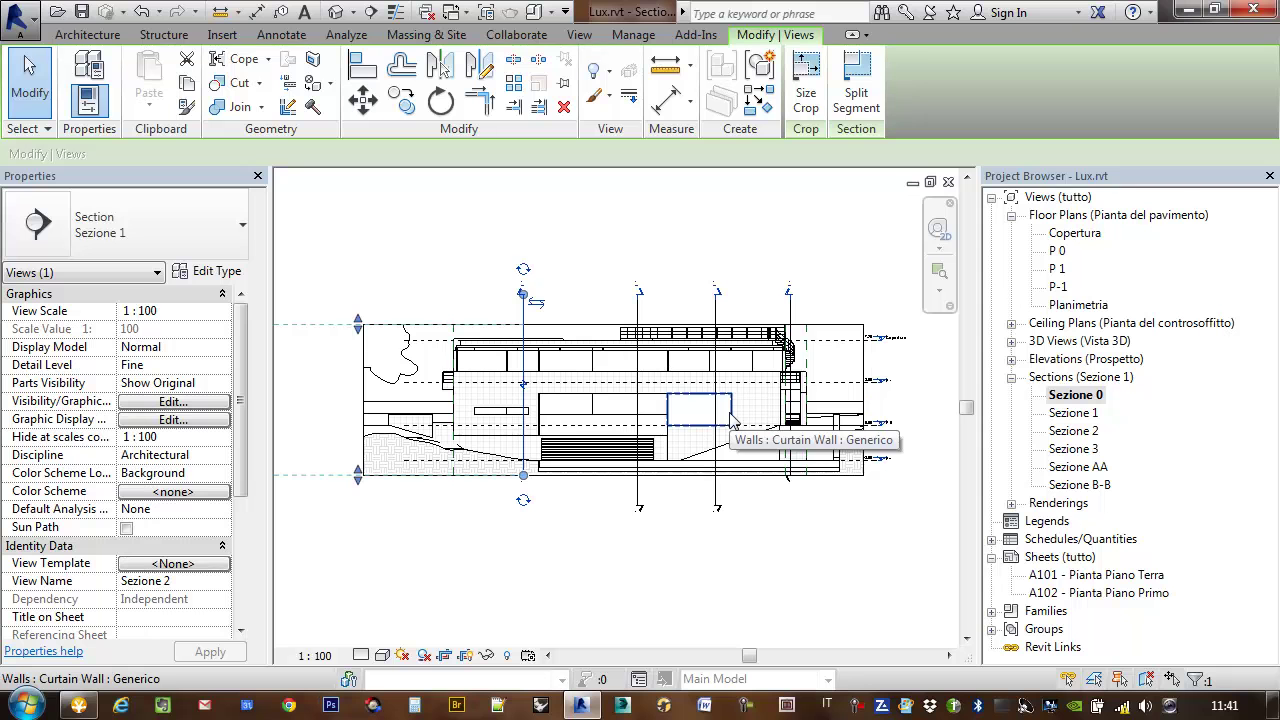
scroll(731, 420, "up", 5)
middle_click_drag(680, 443, 708, 471)
scroll(762, 458, "down", 3)
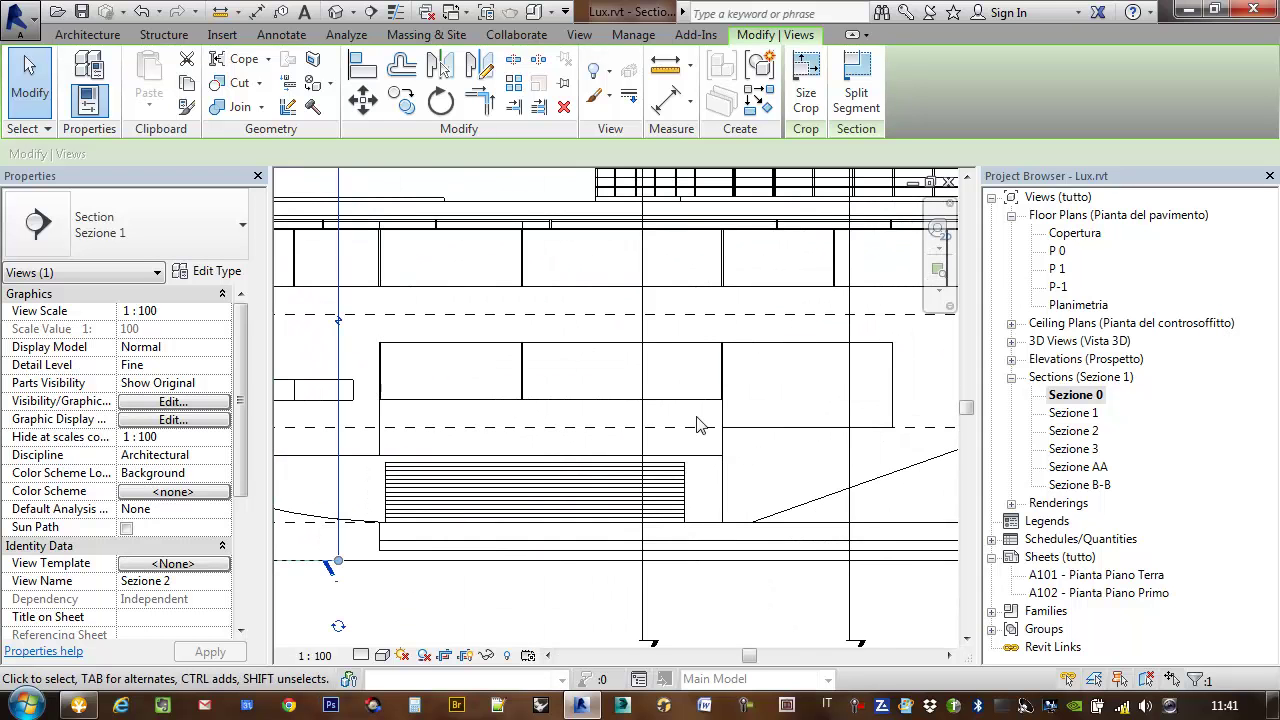
double_click(1057, 251)
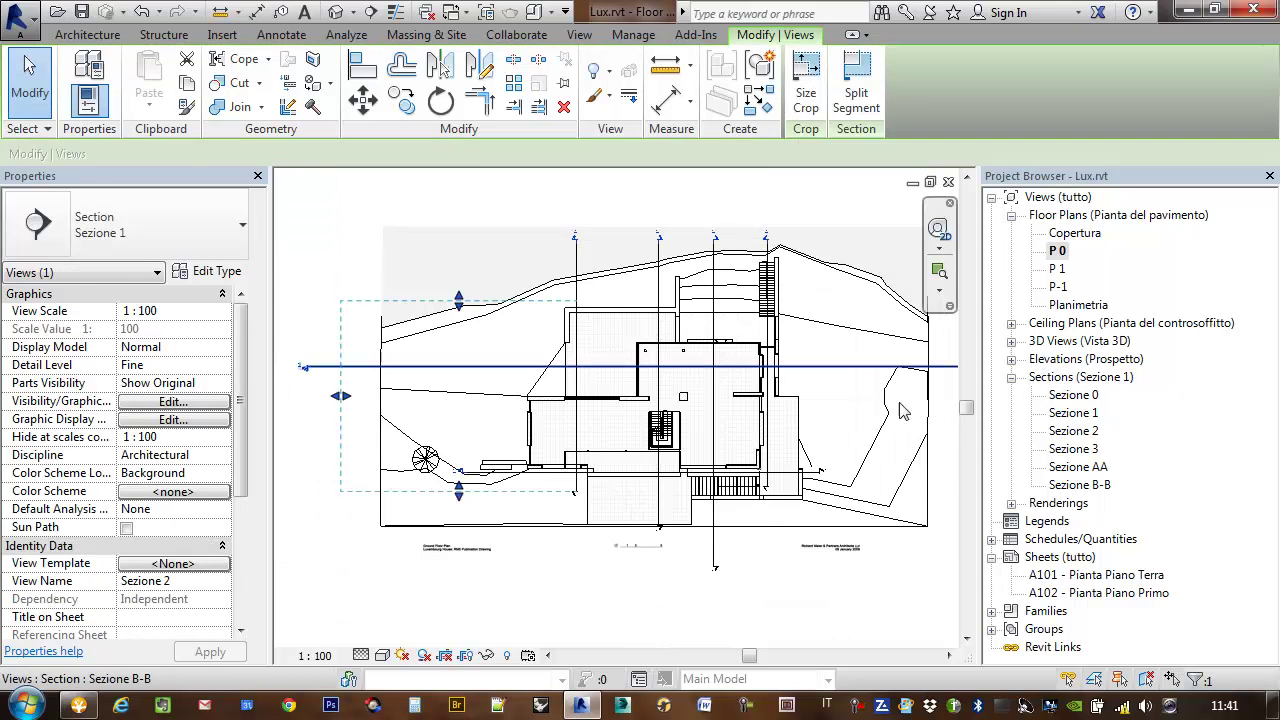
Select the Sezione 0 section line in P 0, delete it and confirm the warning.
middle_click_drag(656, 568, 650, 556)
left_click(650, 556)
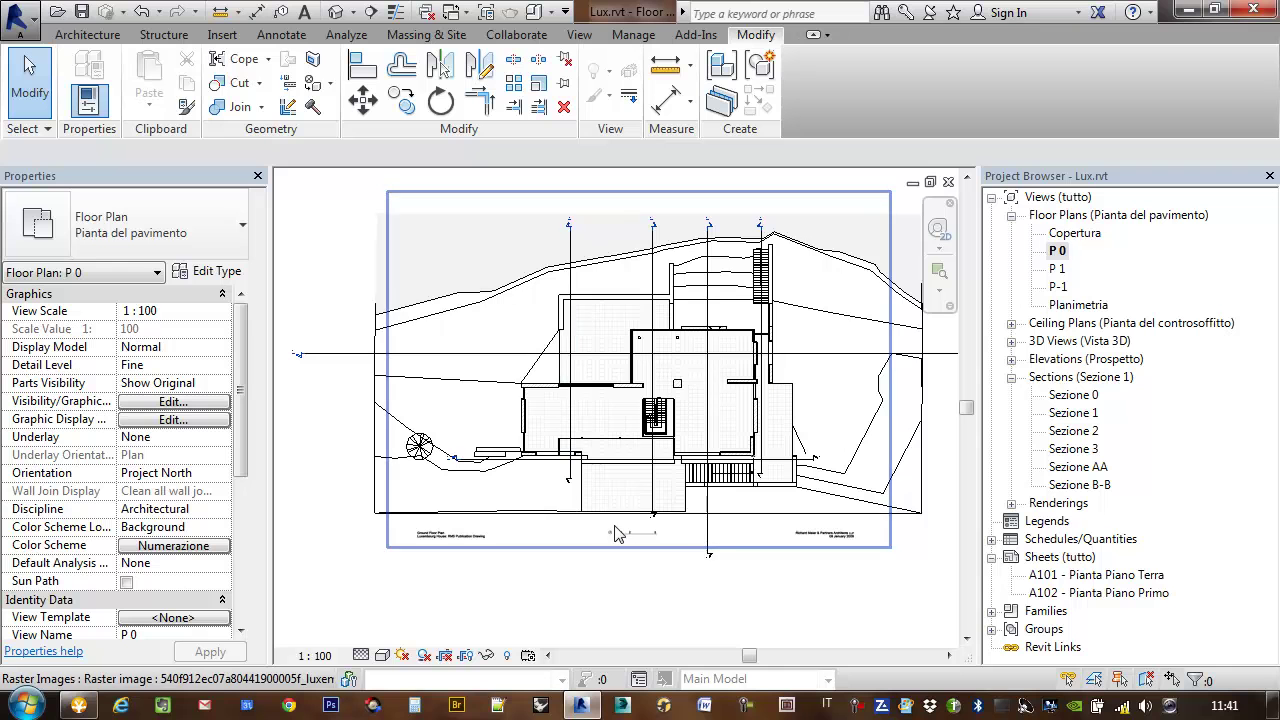
left_click(740, 466)
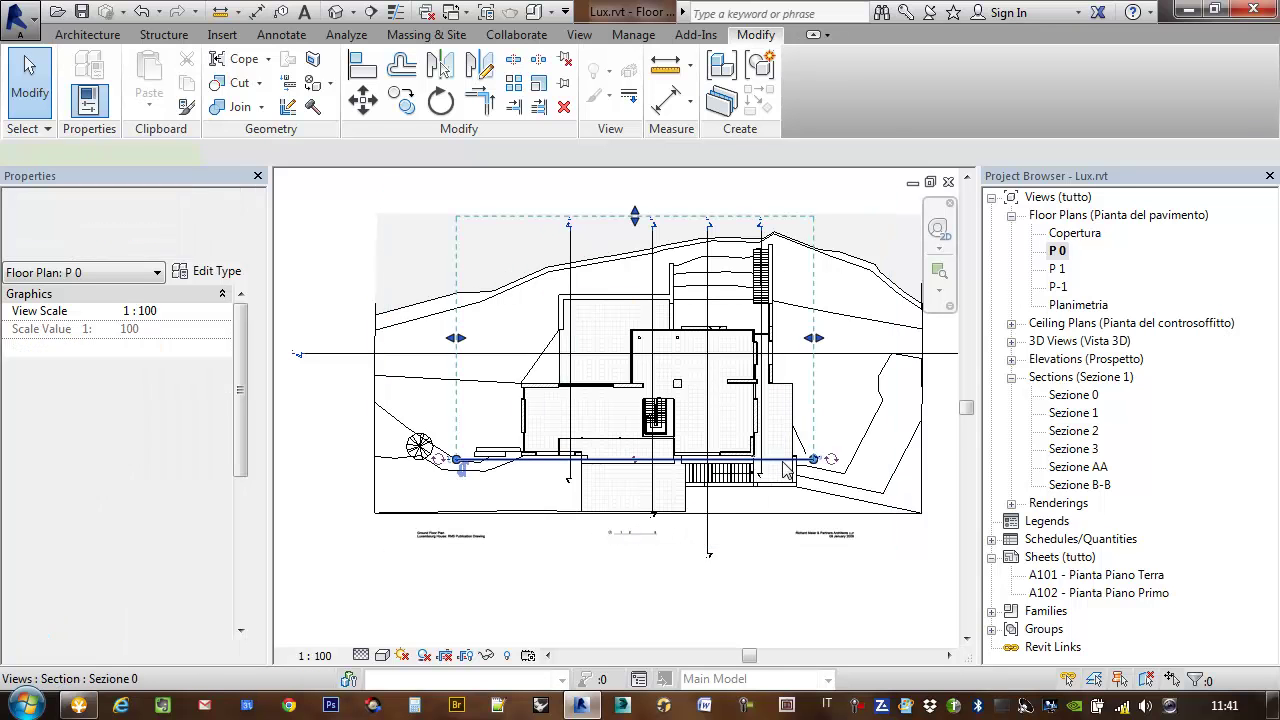
scroll(740, 498, "up", 5)
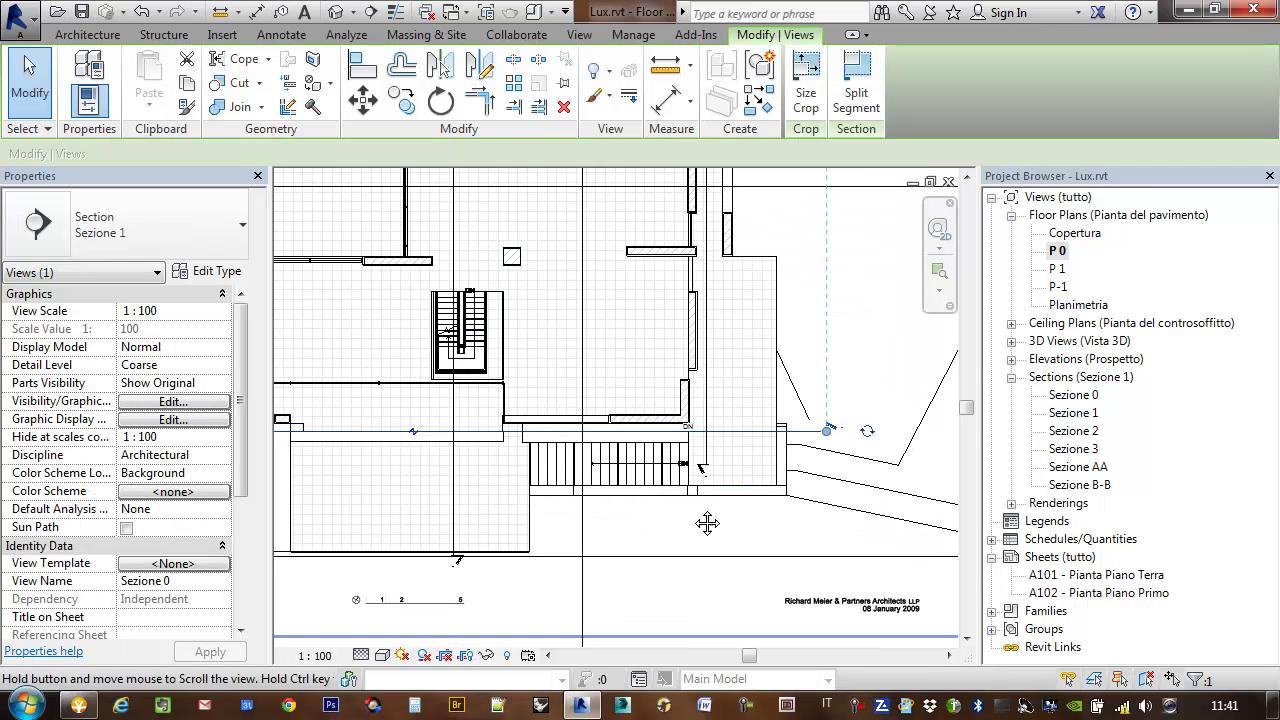
middle_click_drag(700, 437, 617, 475)
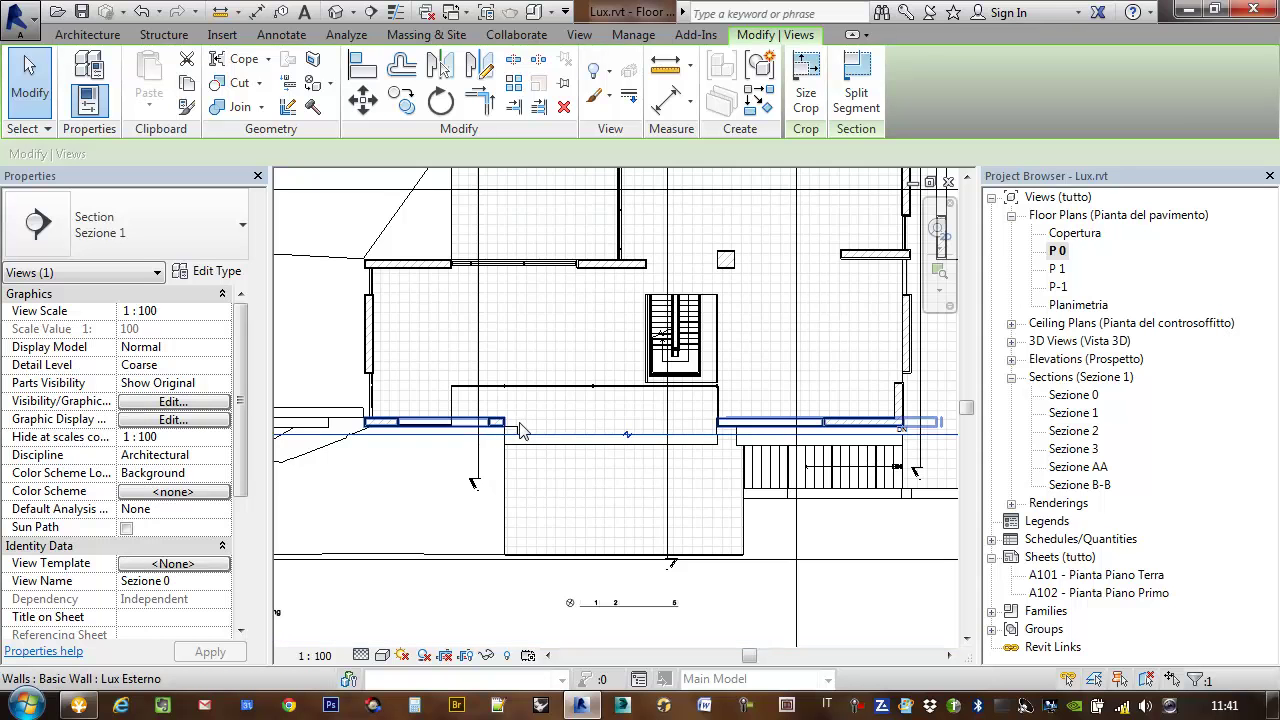
scroll(745, 430, "down", 3)
key("Delete")
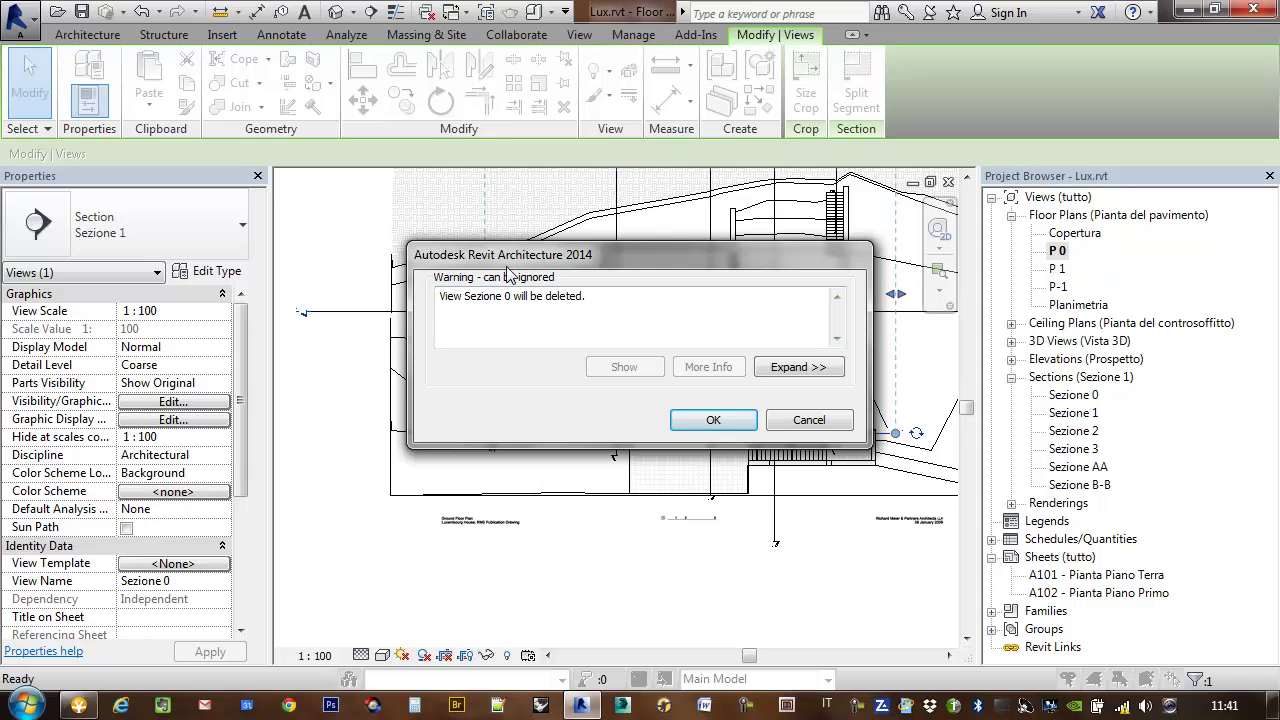
left_click_drag(510, 262, 113, 243)
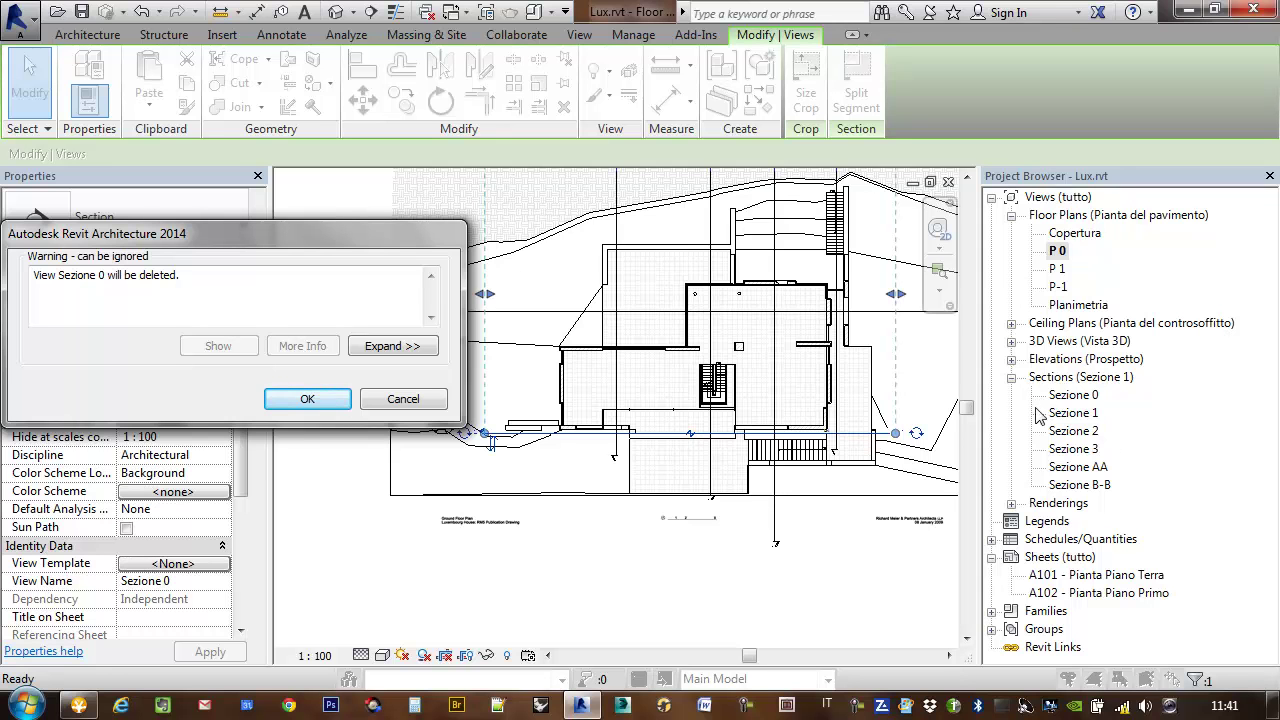
left_click(307, 399)
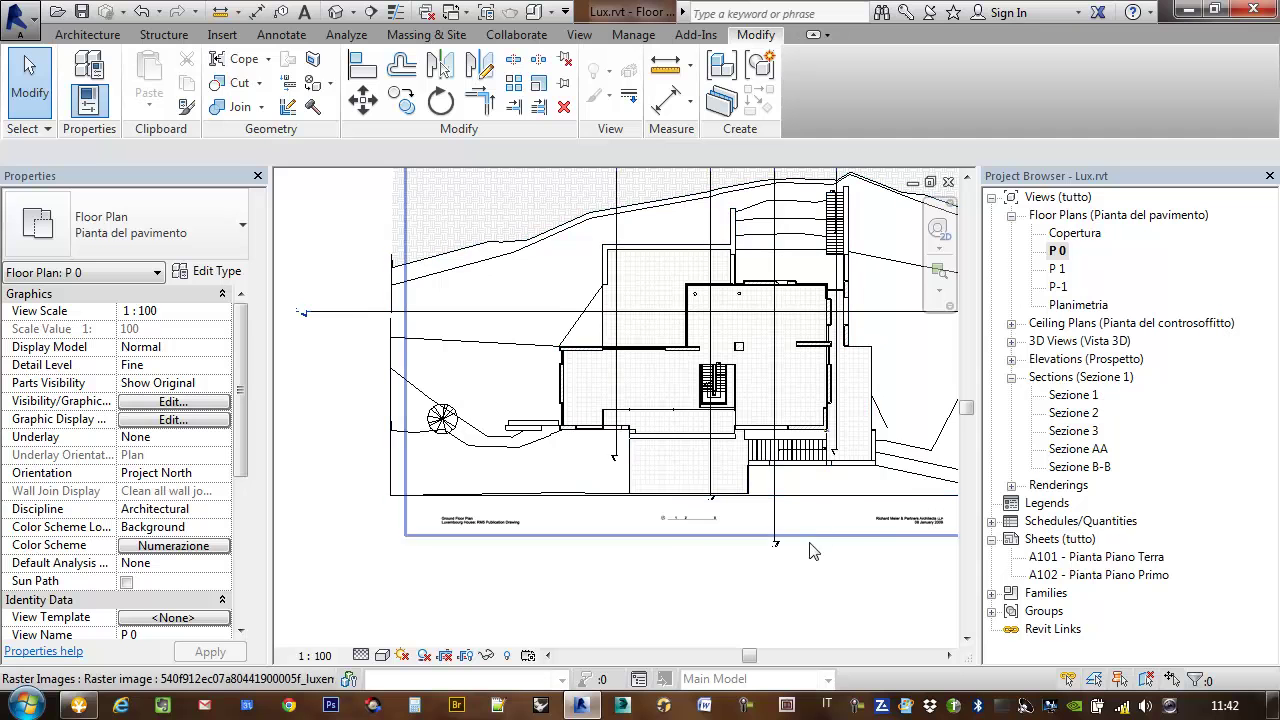
middle_click_drag(940, 412, 935, 450)
Open the Sezione 1 section view and centre the building section.
double_click(1073, 395)
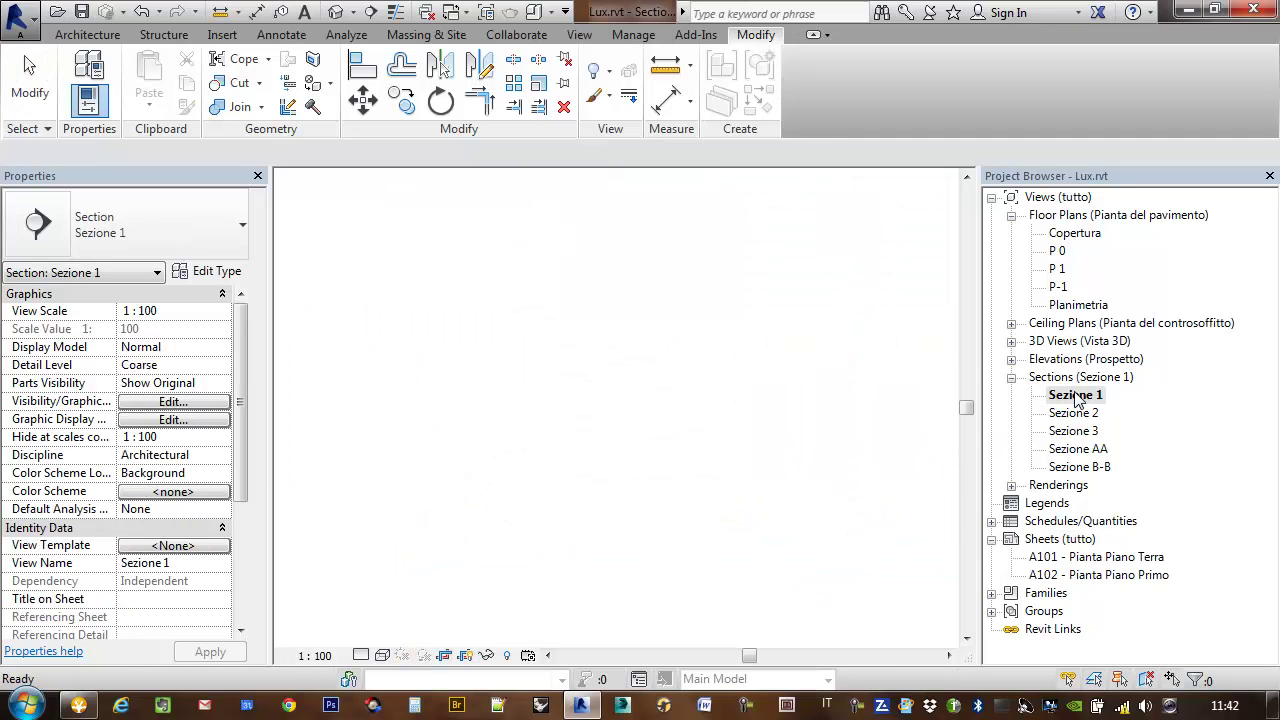
middle_click_drag(784, 478, 826, 490)
scroll(363, 394, "up", 2)
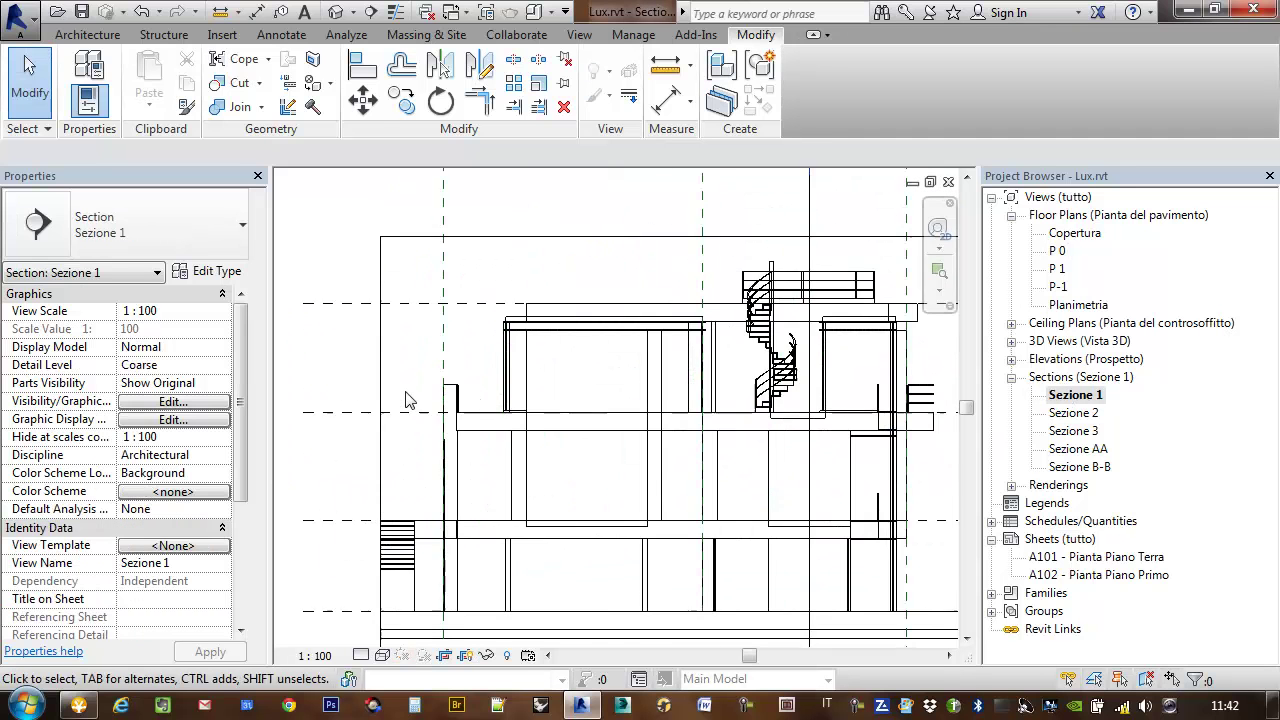
mouse_move(540, 432)
middle_mouse_down()
mouse_move(603, 451)
mouse_move(574, 457)
middle_mouse_up()
scroll(858, 498, "up", 5)
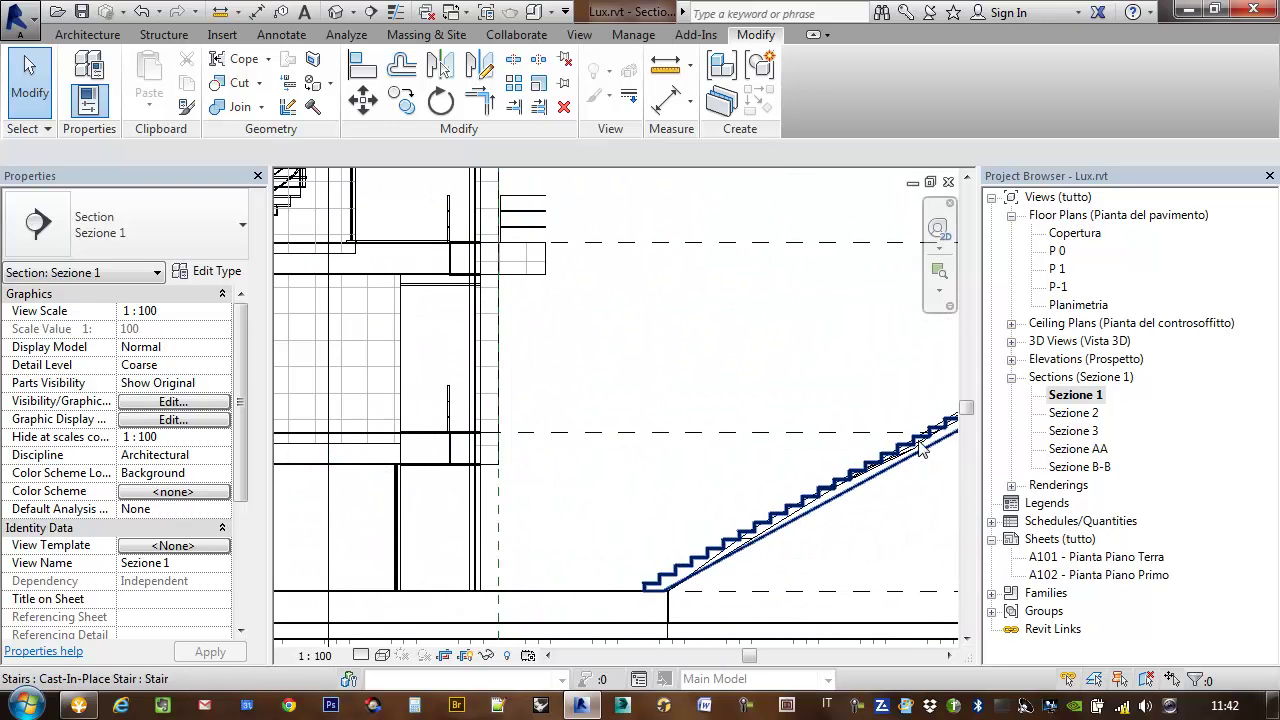
scroll(858, 497, "down", 3)
scroll(830, 470, "down", 2)
scroll(808, 446, "down", 1)
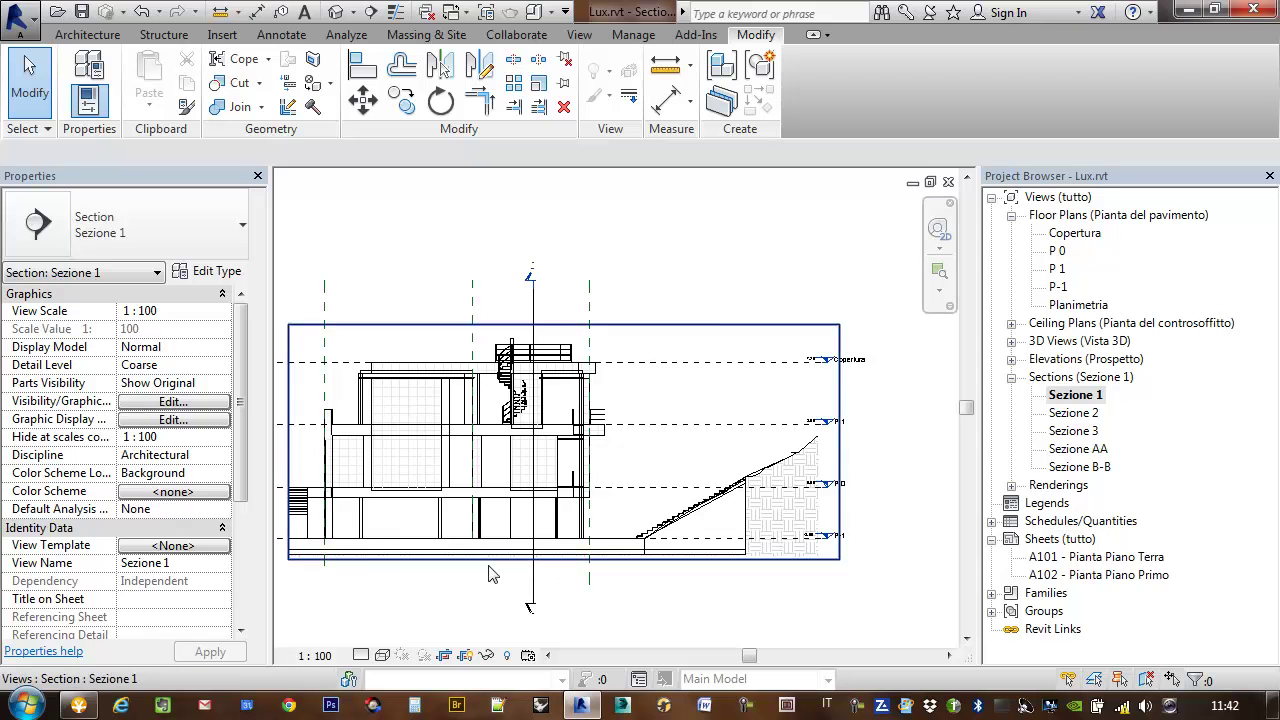
middle_click_drag(329, 482, 476, 450)
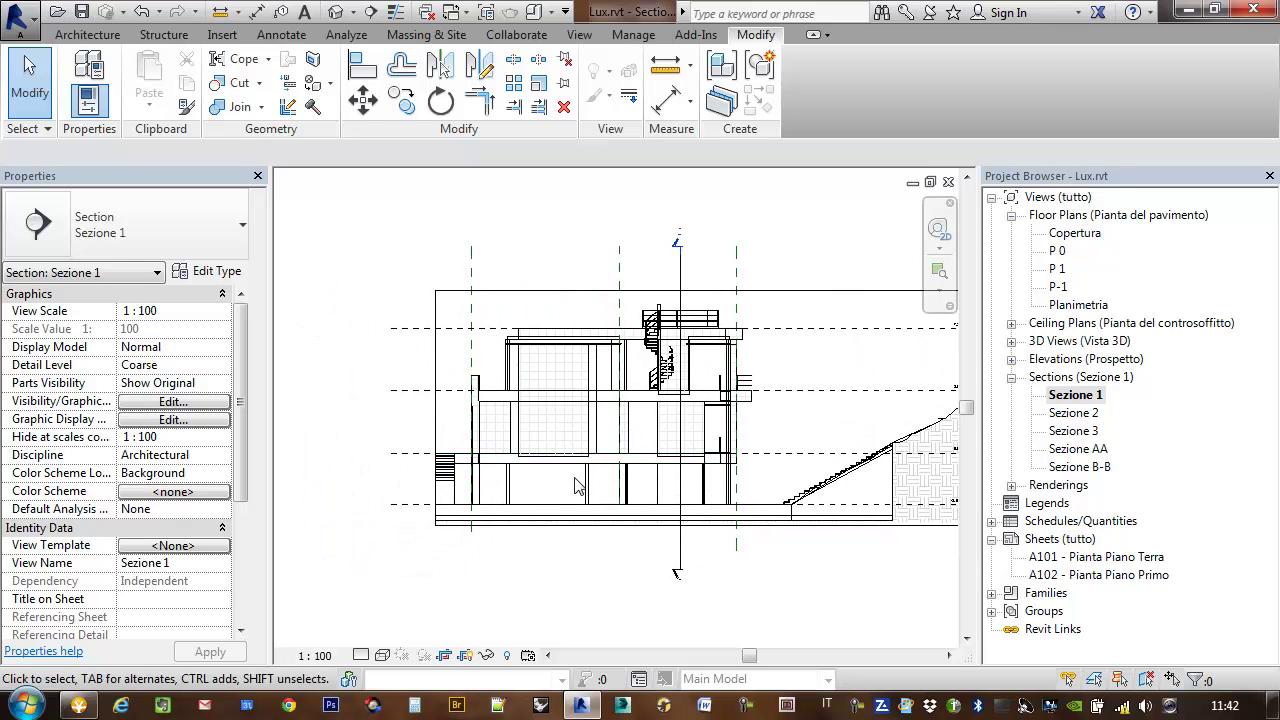
Set the section's visual style to Hidden Line and detail level to Fine.
left_click(382, 655)
left_click(436, 552)
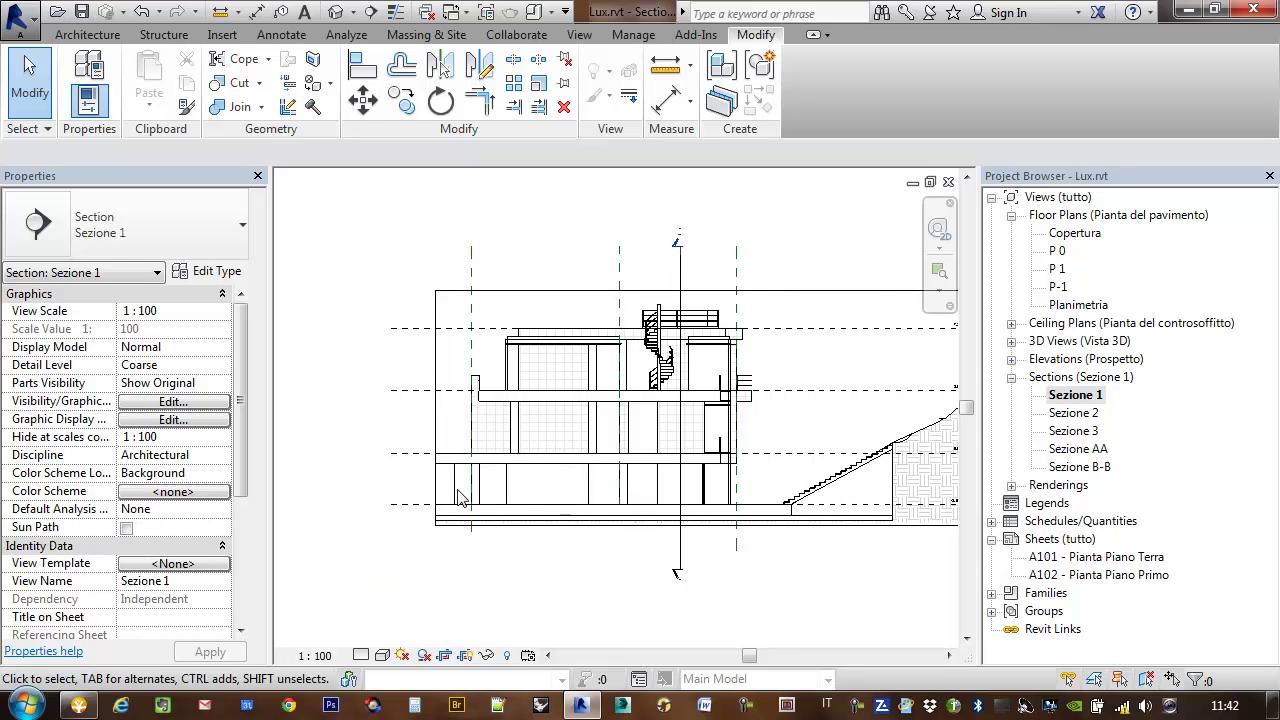
left_click(360, 655)
left_click(425, 632)
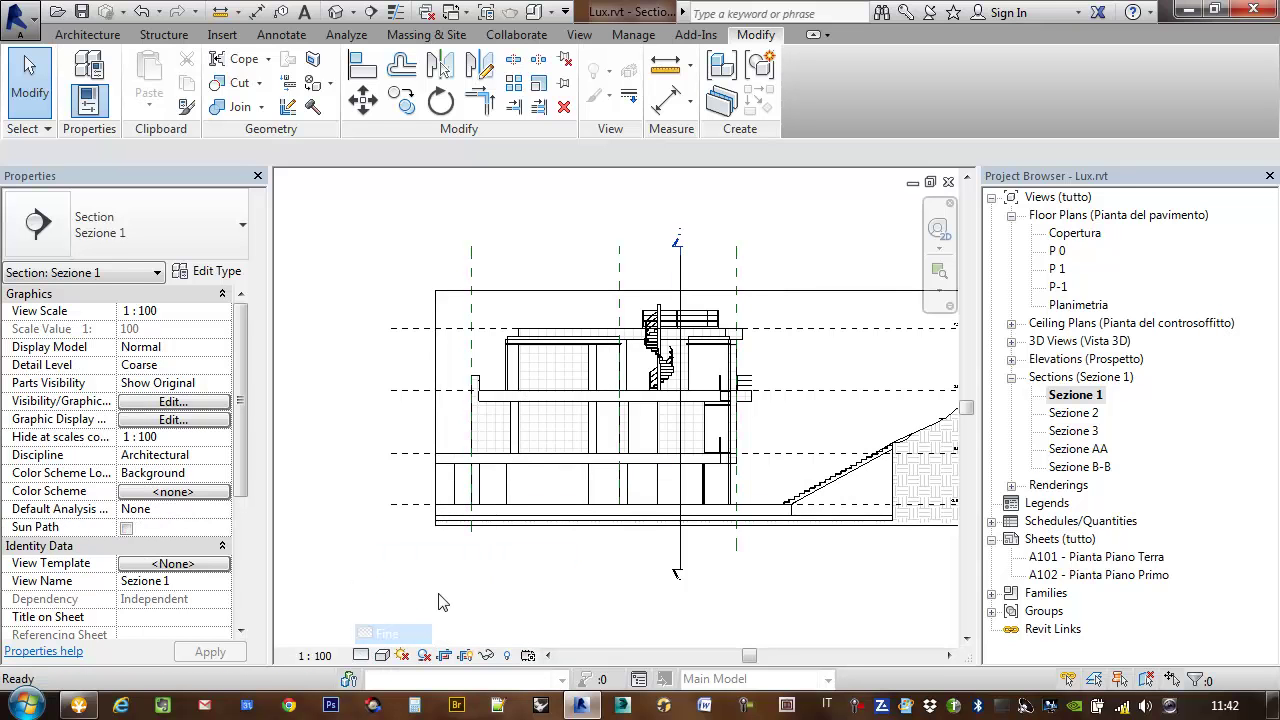
scroll(740, 420, "up", 3)
scroll(740, 420, "down", 3)
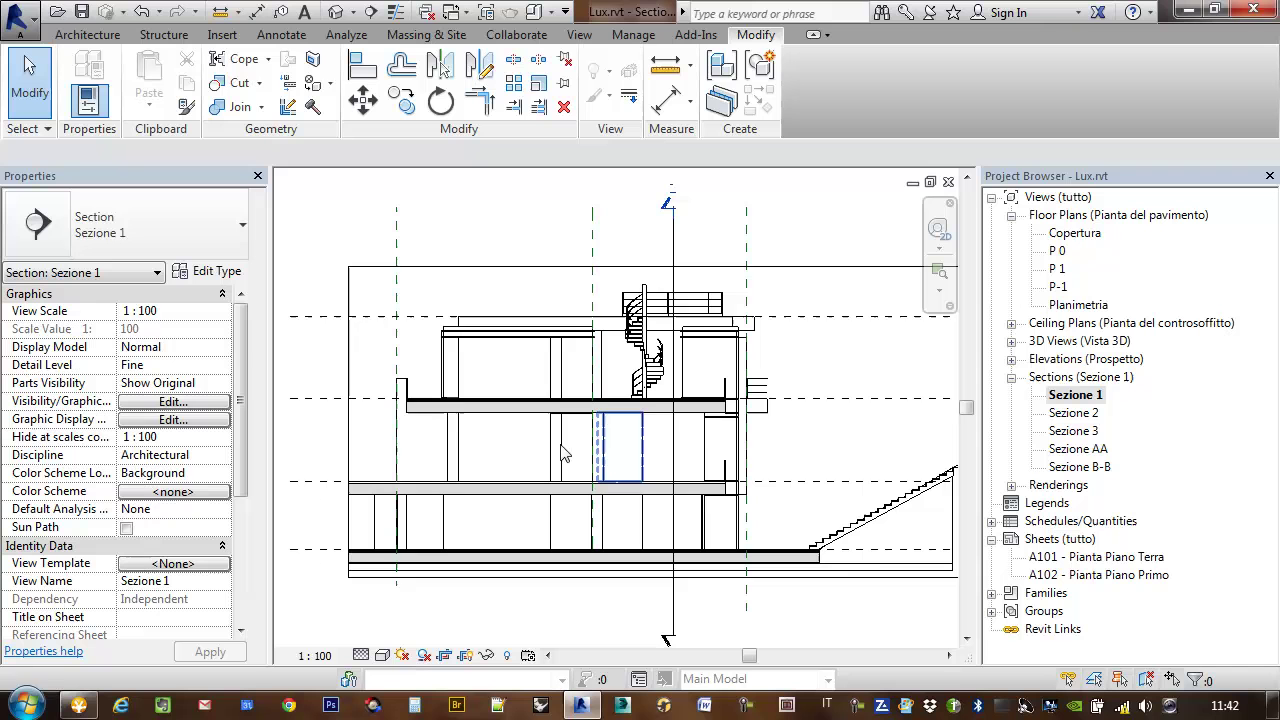
Drag the crop region's left edge outward and its bottom edge downward.
left_click(349, 445)
middle_click_drag(375, 470, 648, 470)
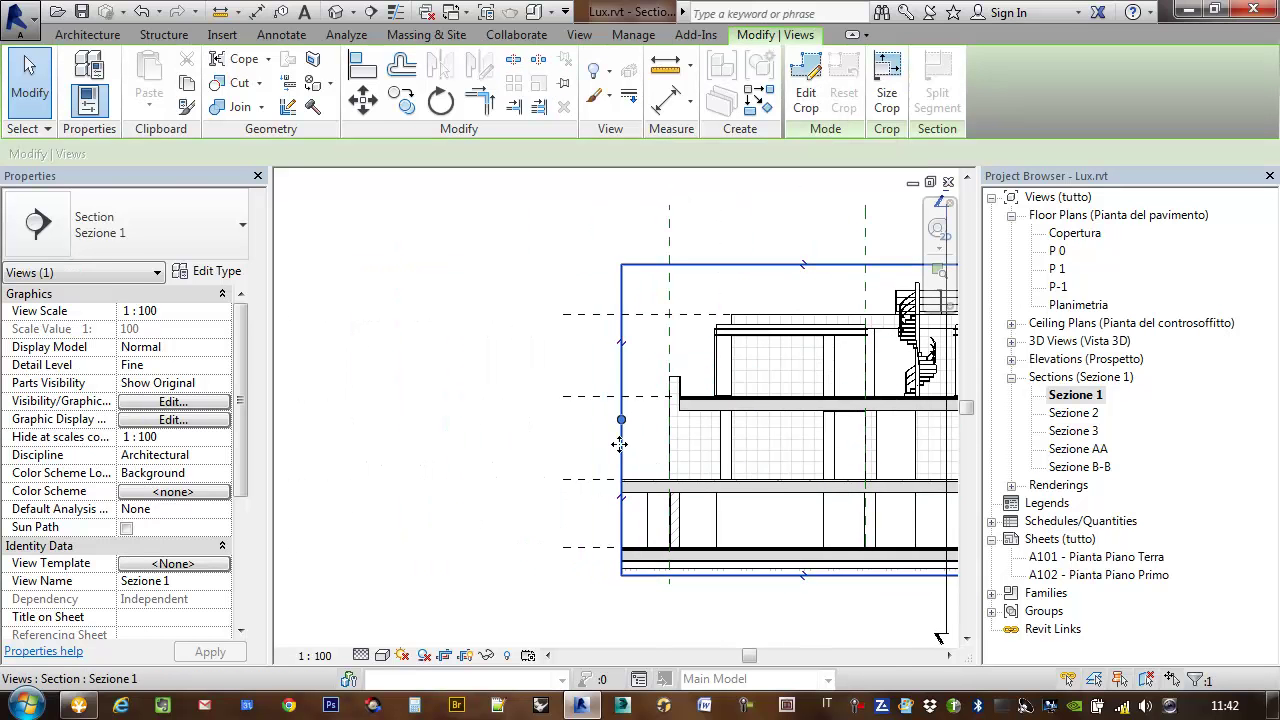
left_click_drag(621, 420, 515, 428)
scroll(735, 498, "down", 3)
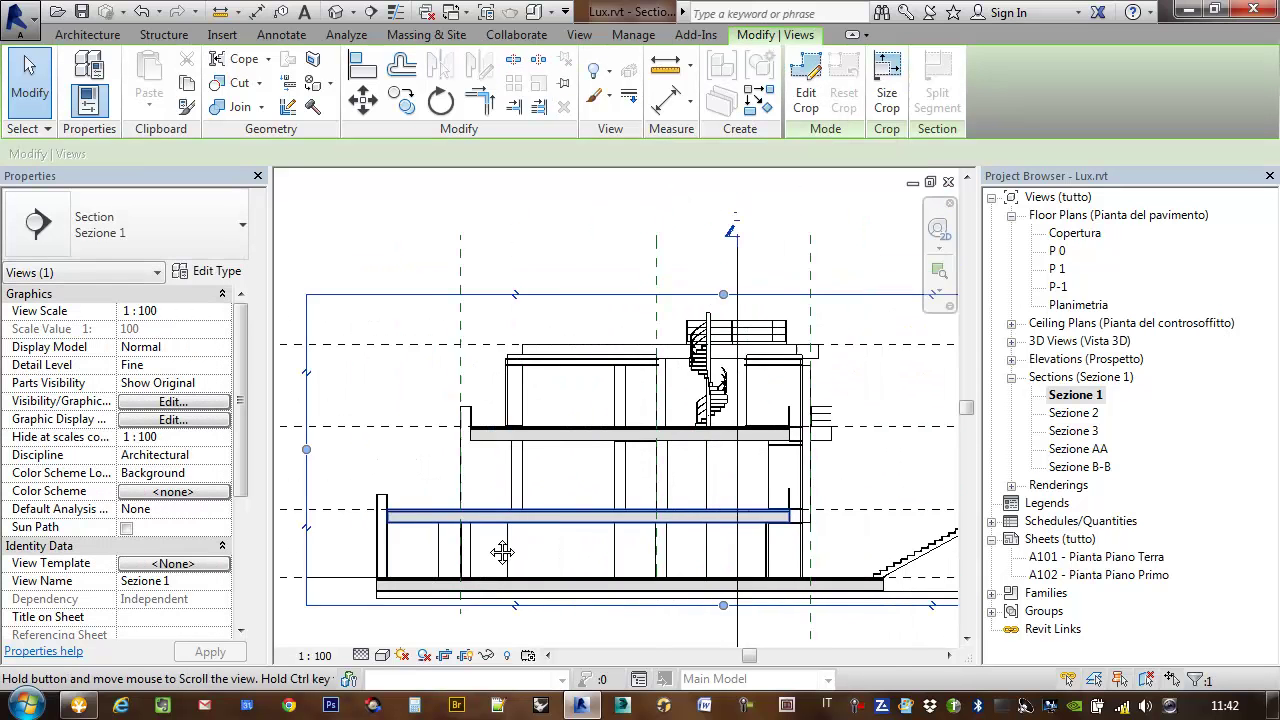
middle_click_drag(770, 527, 890, 472)
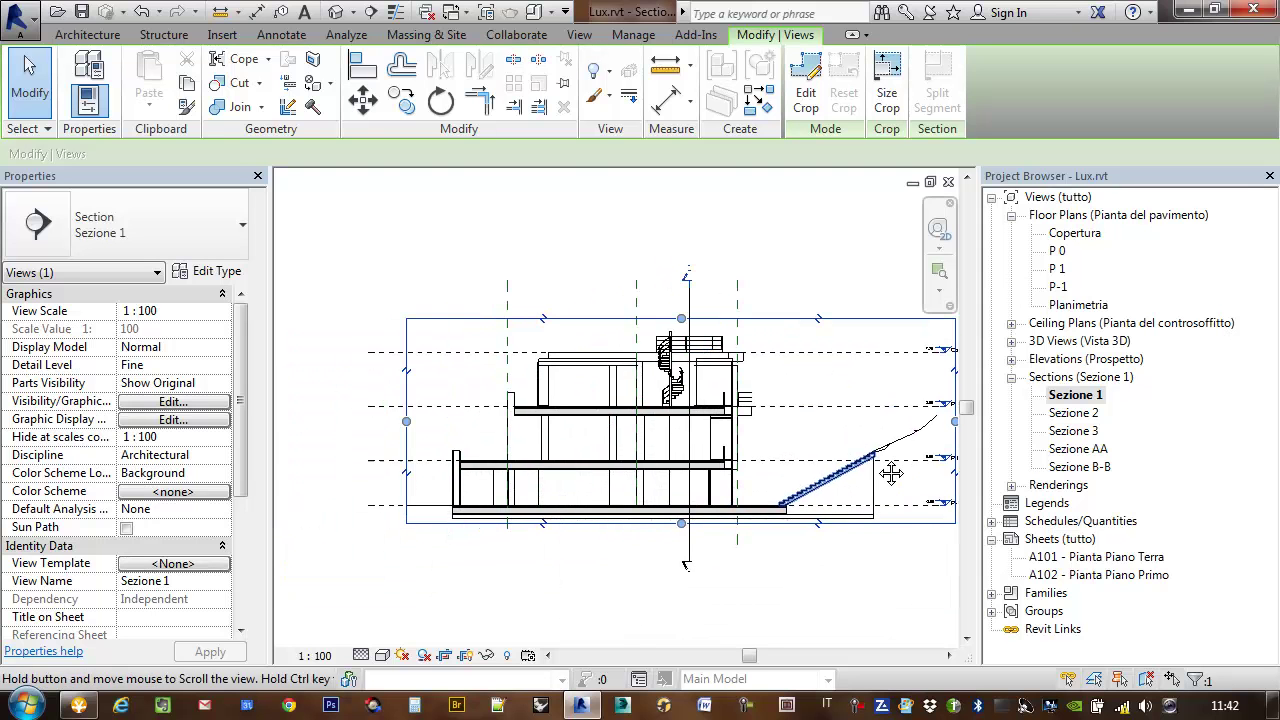
left_click_drag(681, 522, 681, 536)
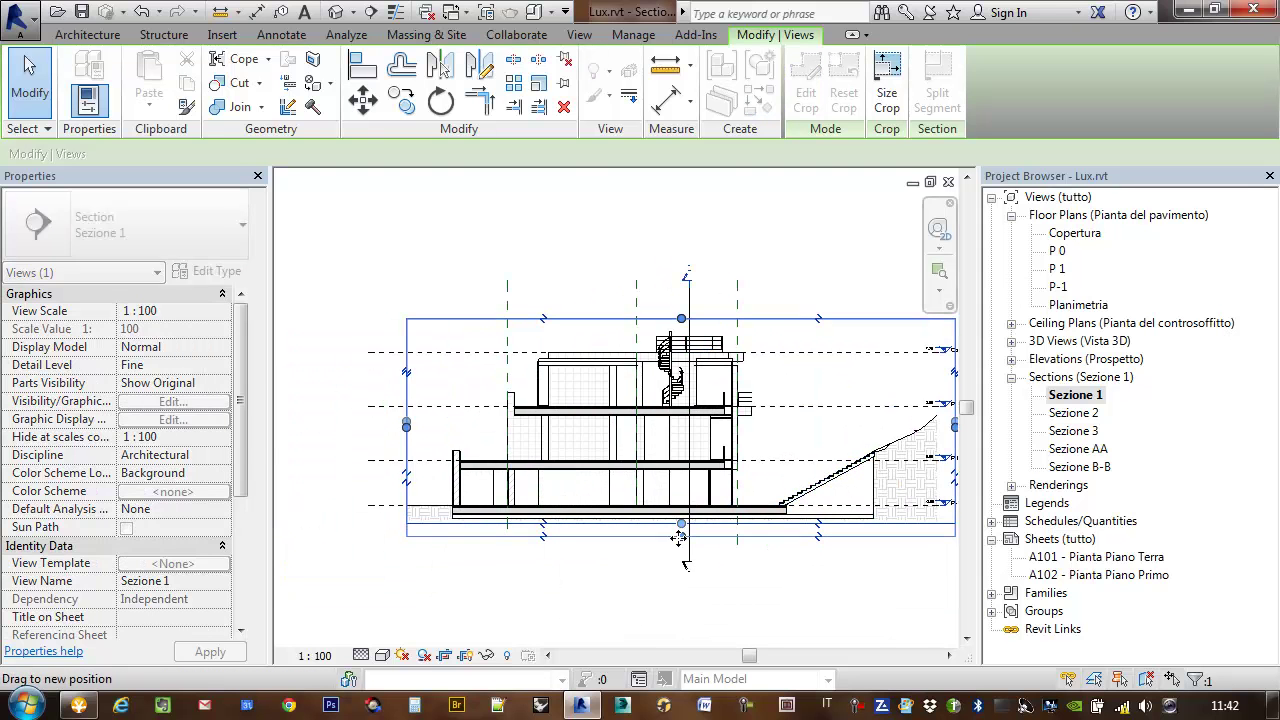
left_click(587, 251)
middle_click_drag(739, 300, 686, 297)
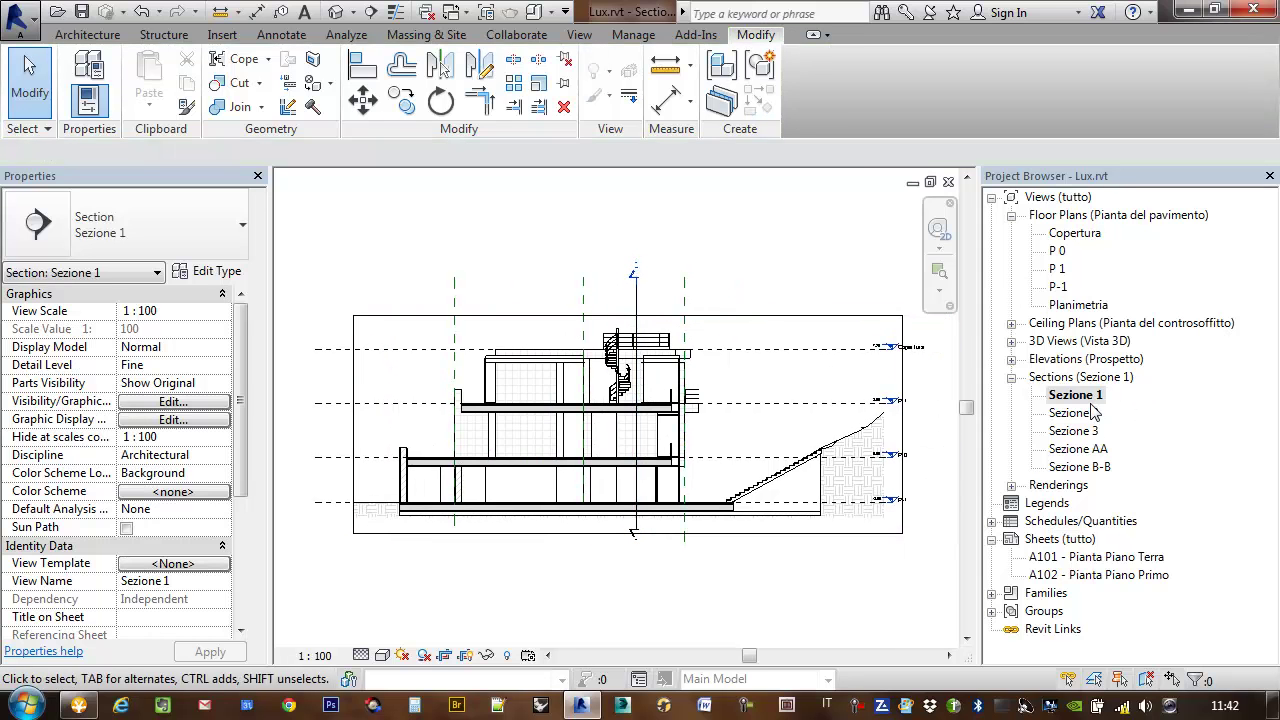
Back in P 0, delete the Sezione 1 section line and confirm.
double_click(1058, 251)
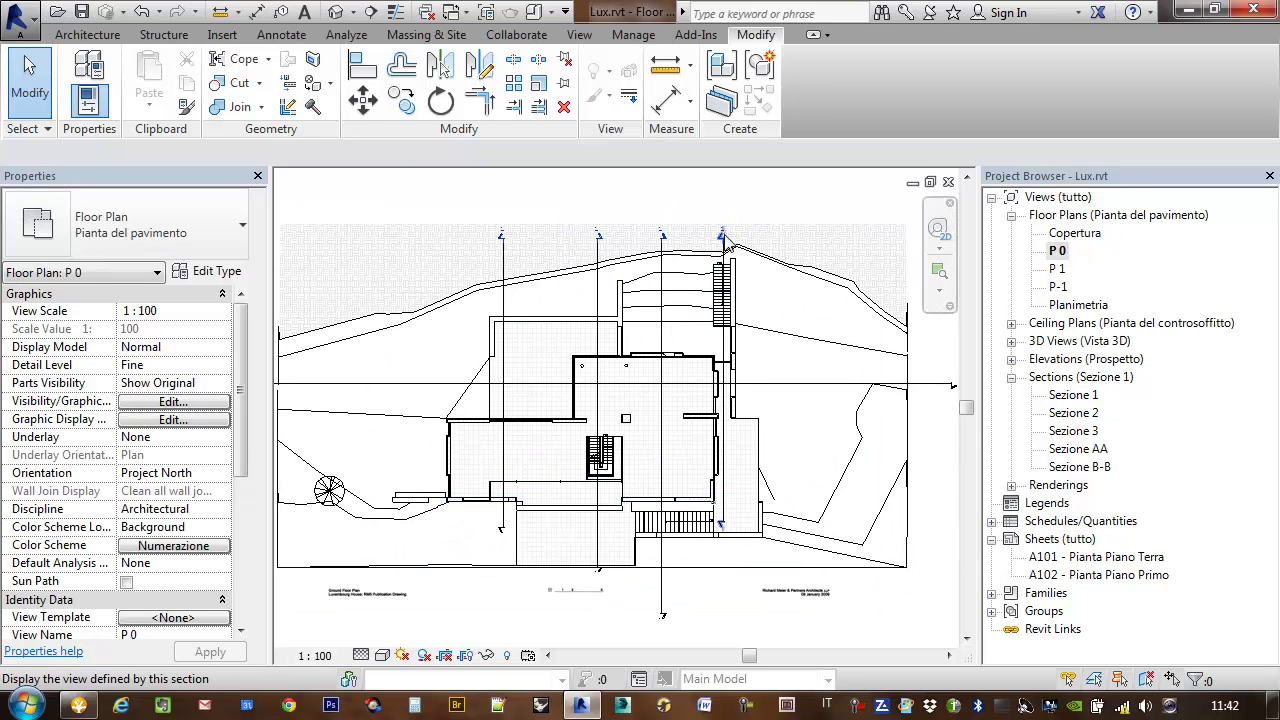
scroll(724, 246, "up", 3)
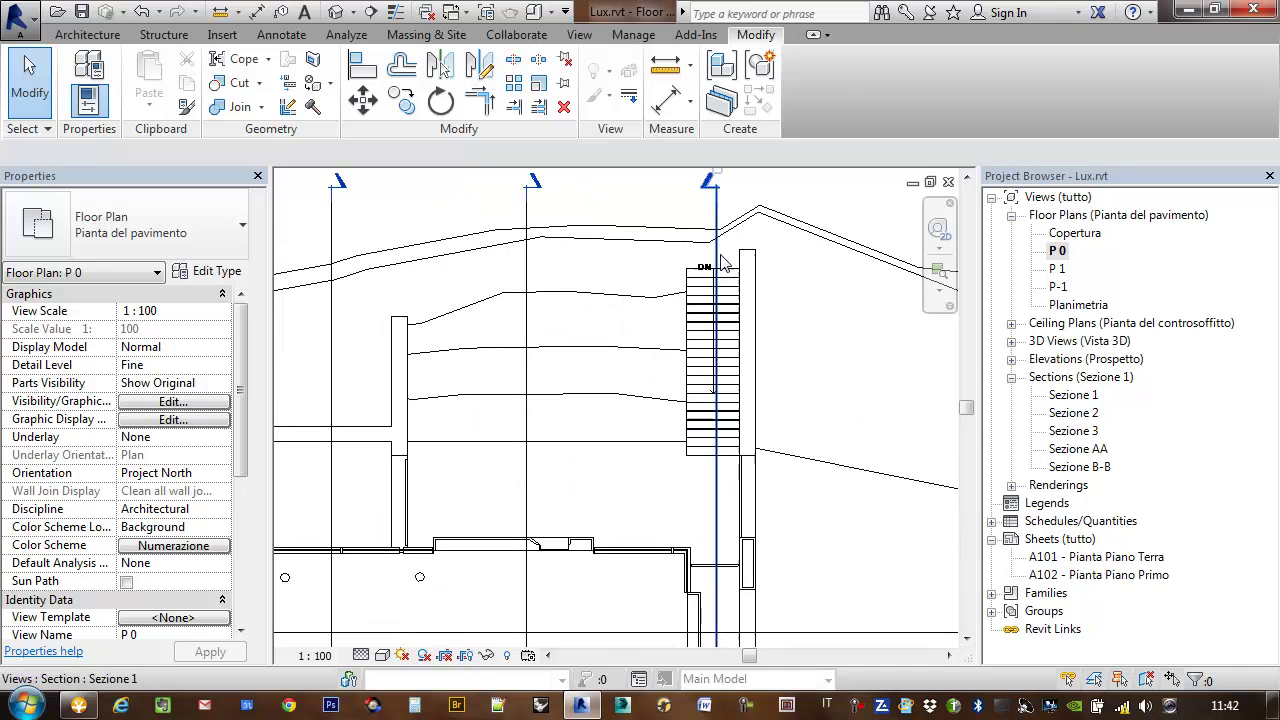
left_click(720, 262)
left_click(722, 258)
key("Delete")
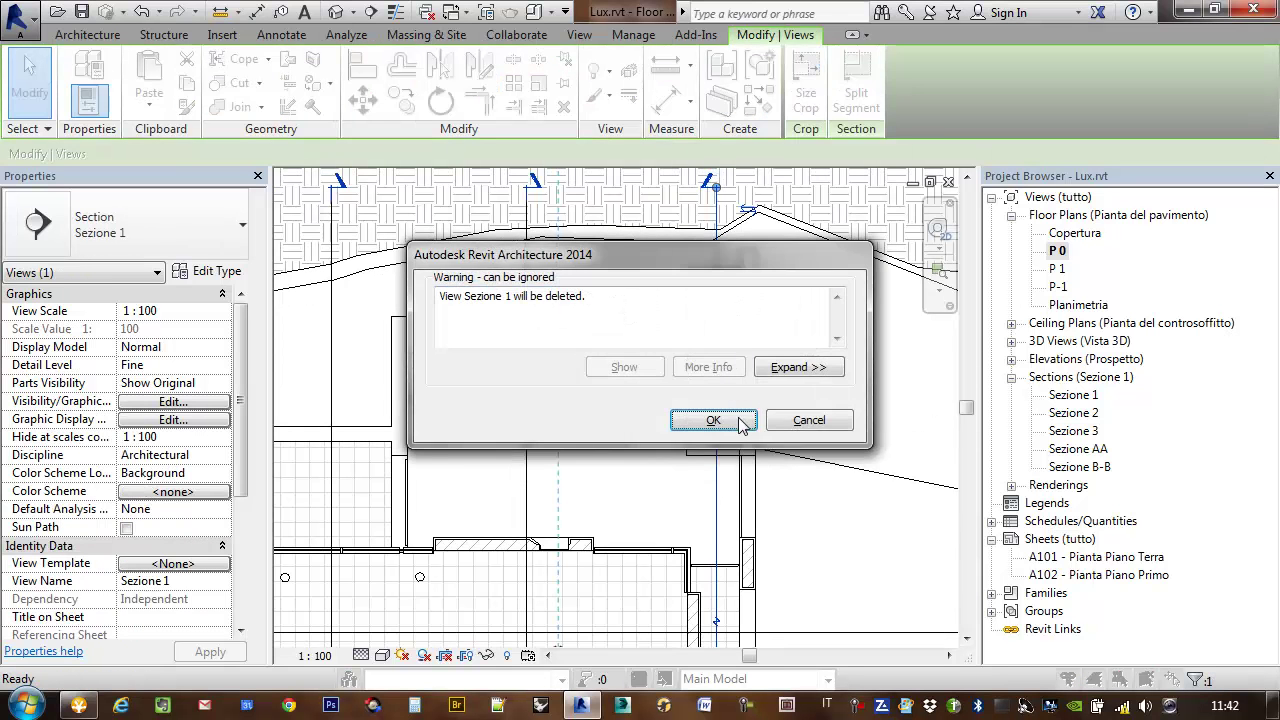
left_click(748, 418)
scroll(755, 420, "down", 3)
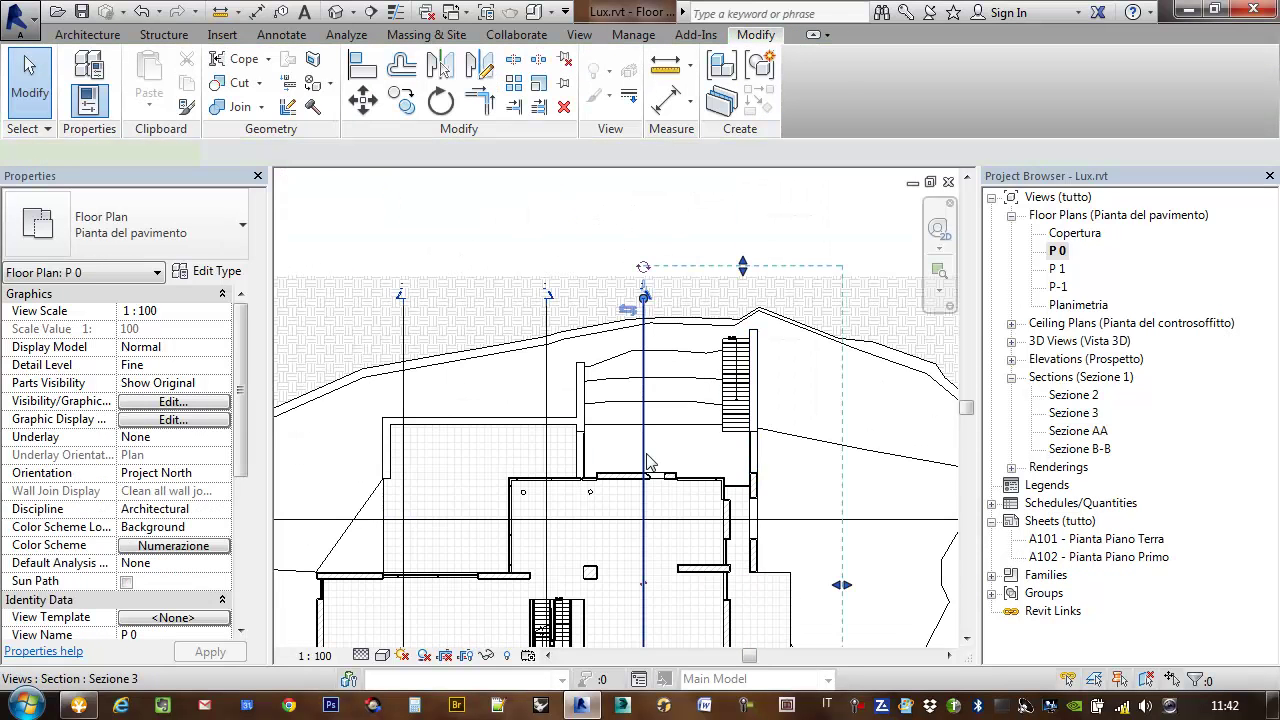
Open the Sezione 2 section view and inspect its Sezione B-B marker.
left_click(648, 462)
middle_click_drag(771, 400, 788, 330)
double_click(1068, 396)
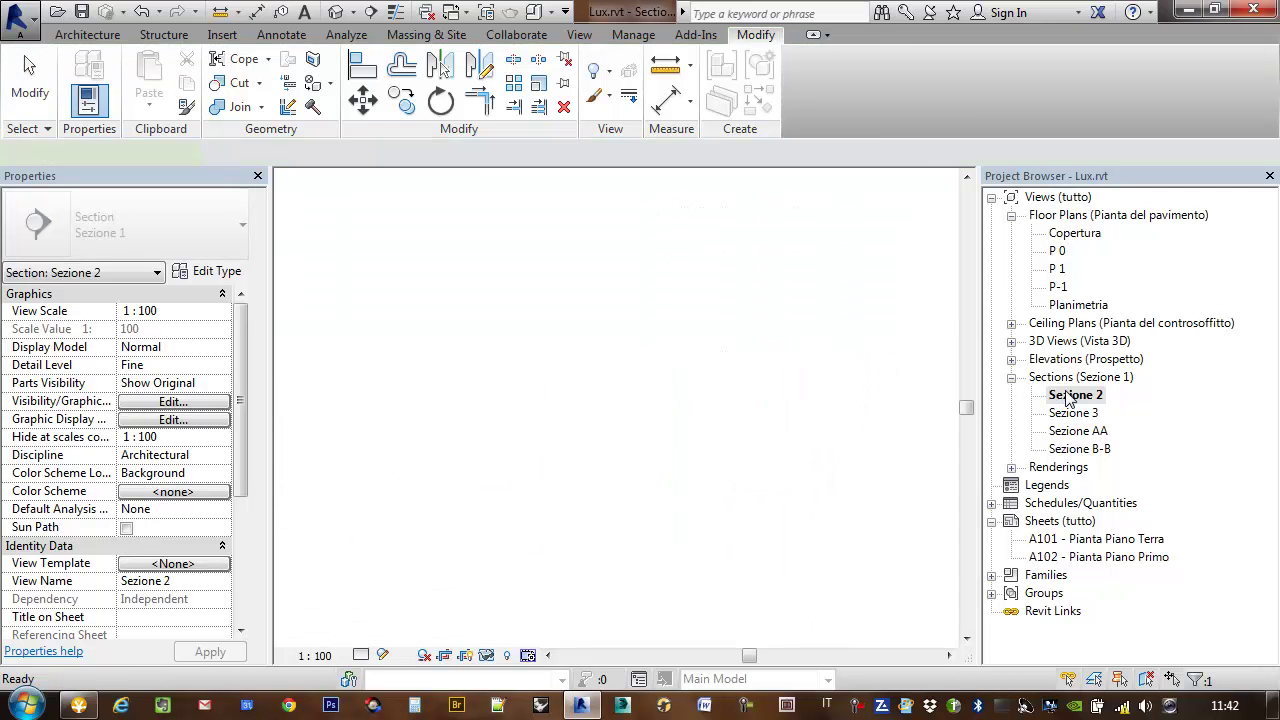
left_click(840, 595)
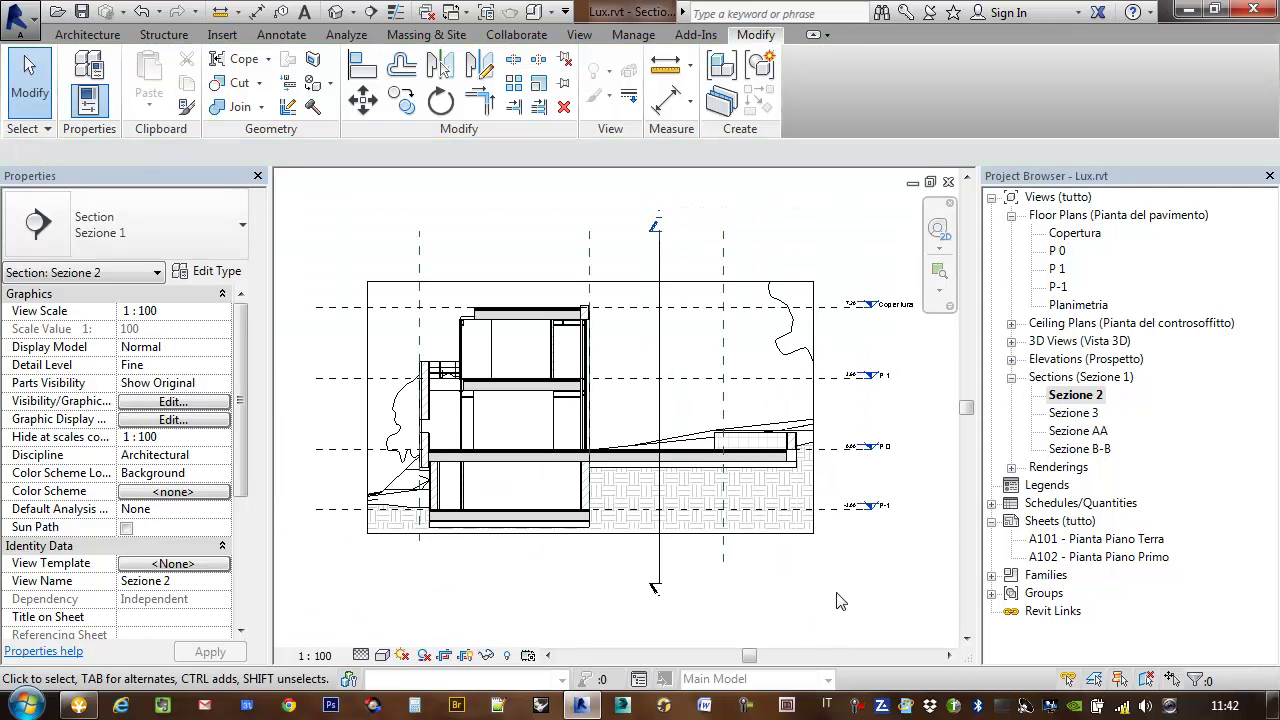
scroll(450, 414, "up", 3)
scroll(720, 413, "down", 2)
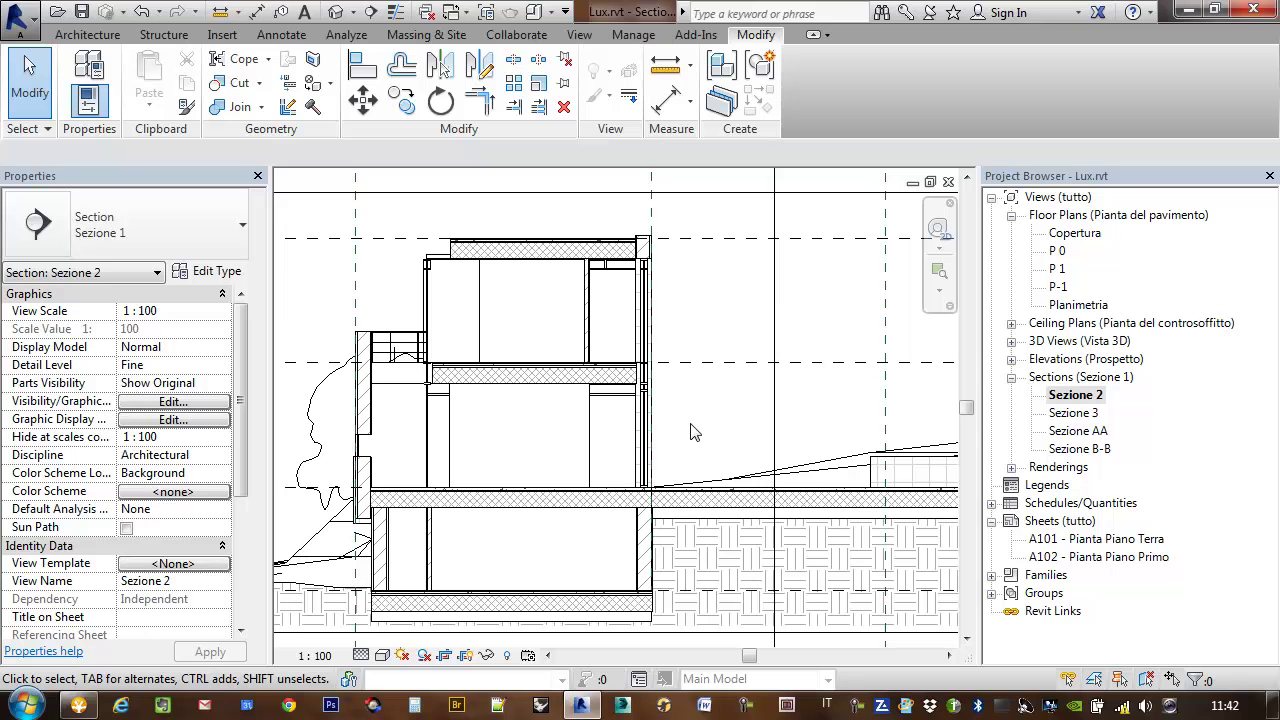
scroll(760, 455, "down", 2)
middle_click_drag(760, 455, 703, 450)
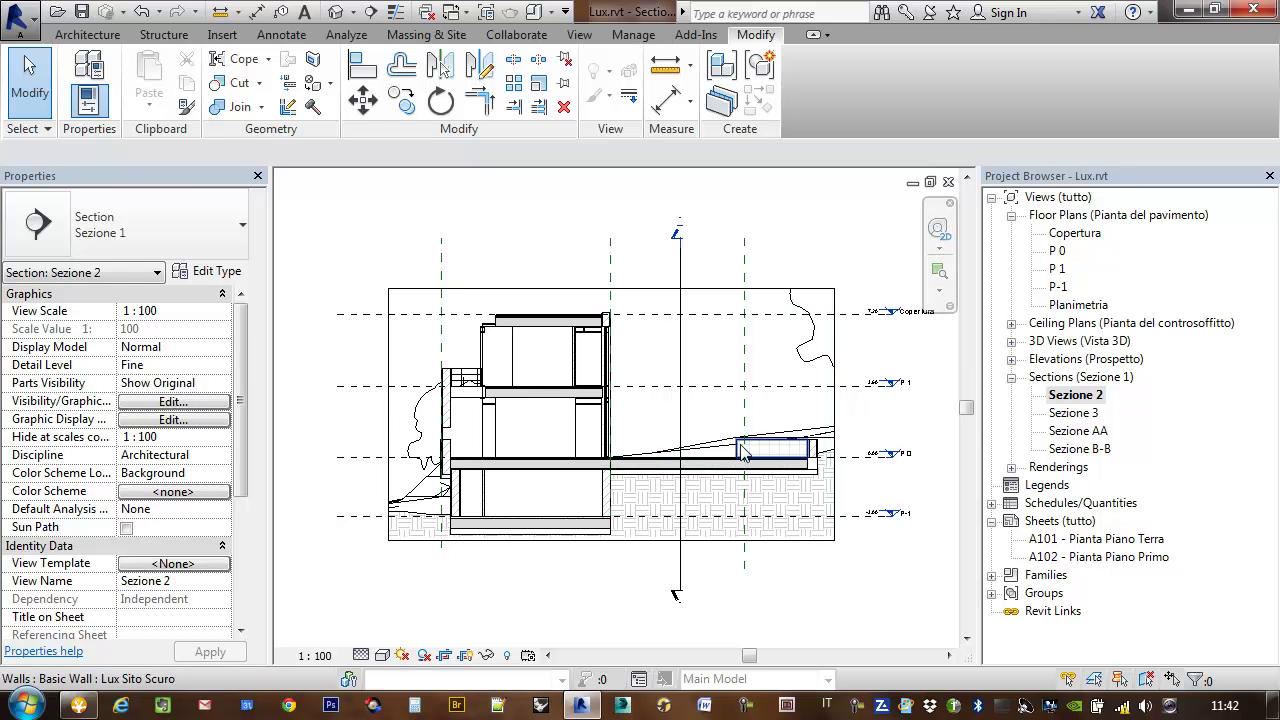
left_click(682, 284)
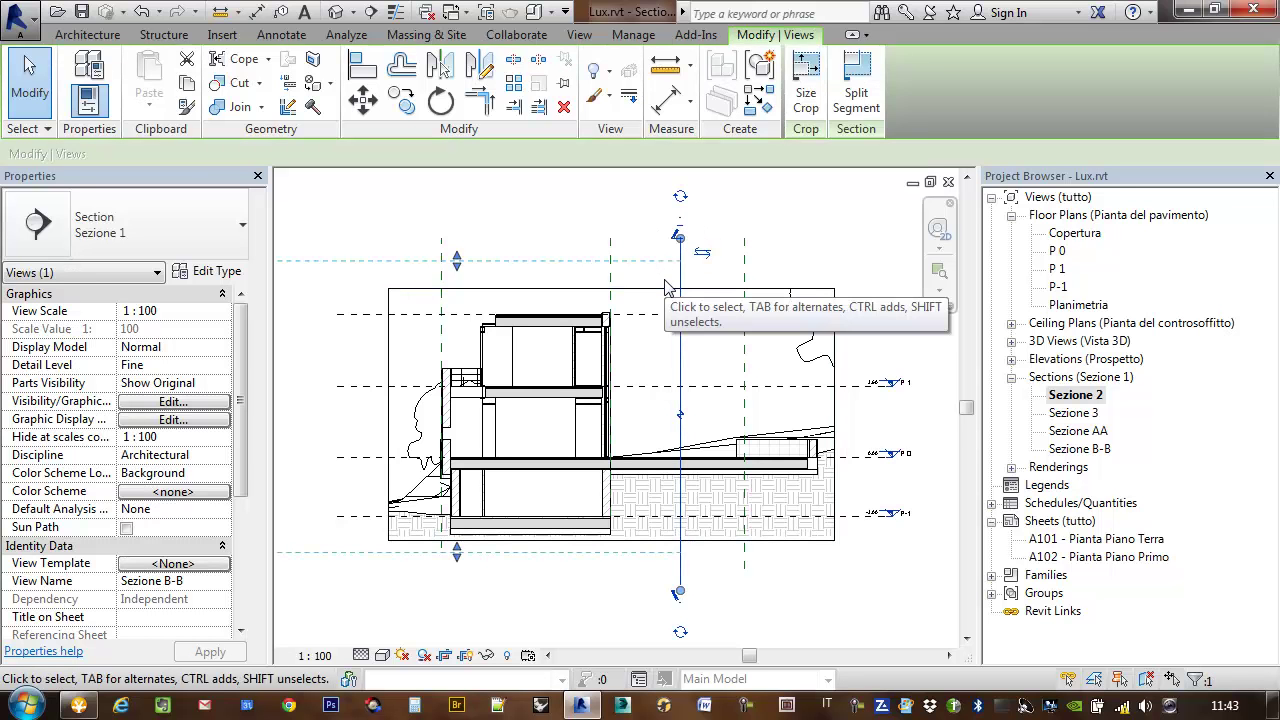
left_click(744, 226)
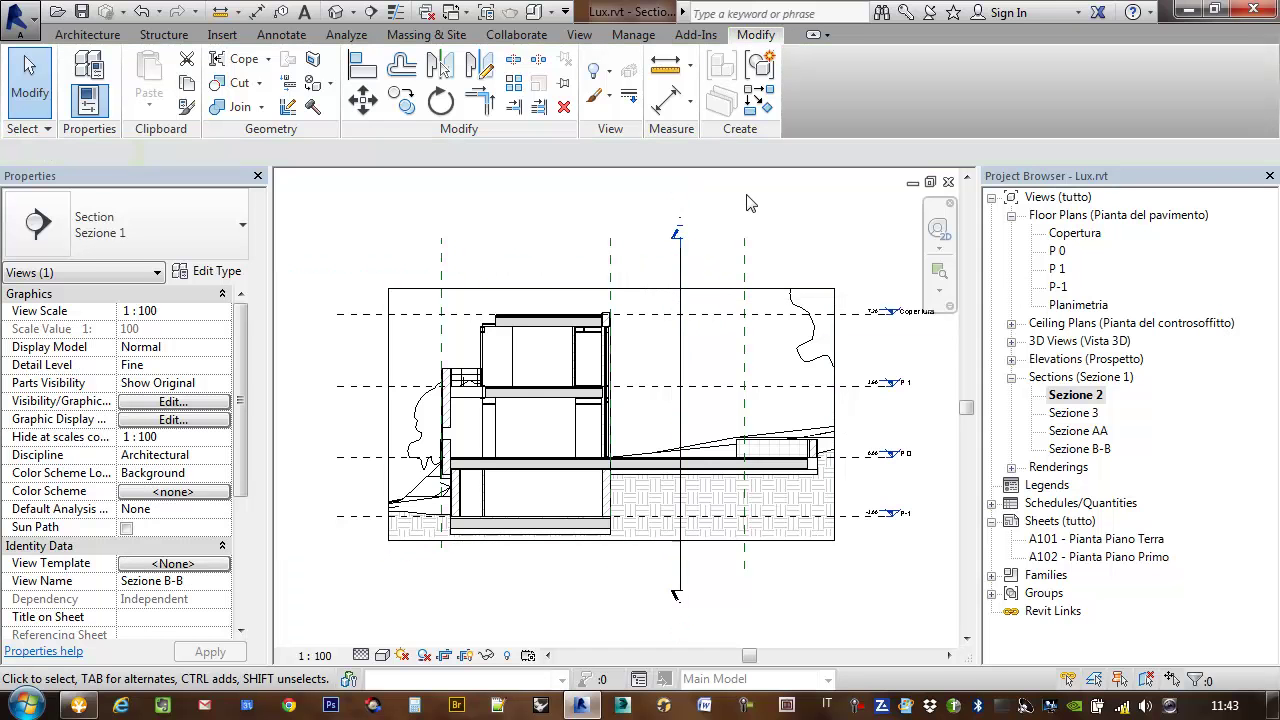
Open the P 0 floor plan and frame the site with its section lines.
double_click(1057, 251)
middle_click_drag(814, 440, 810, 426)
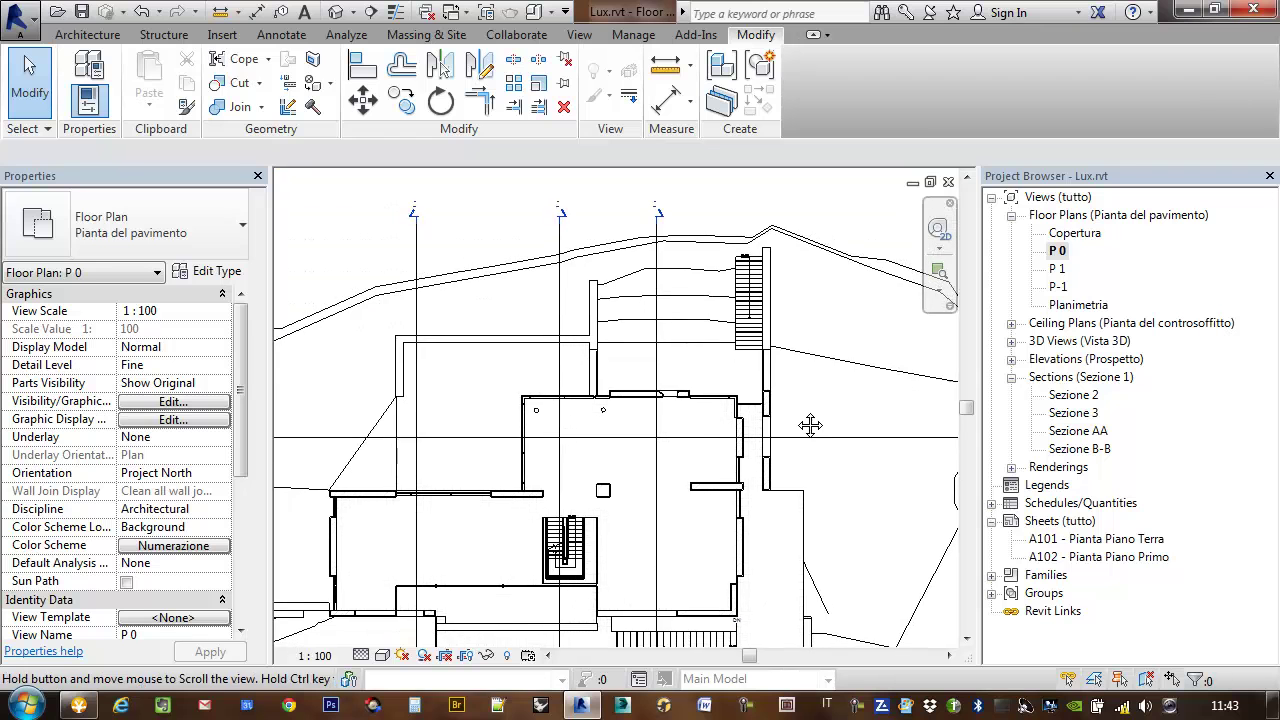
scroll(810, 426, "down", 3)
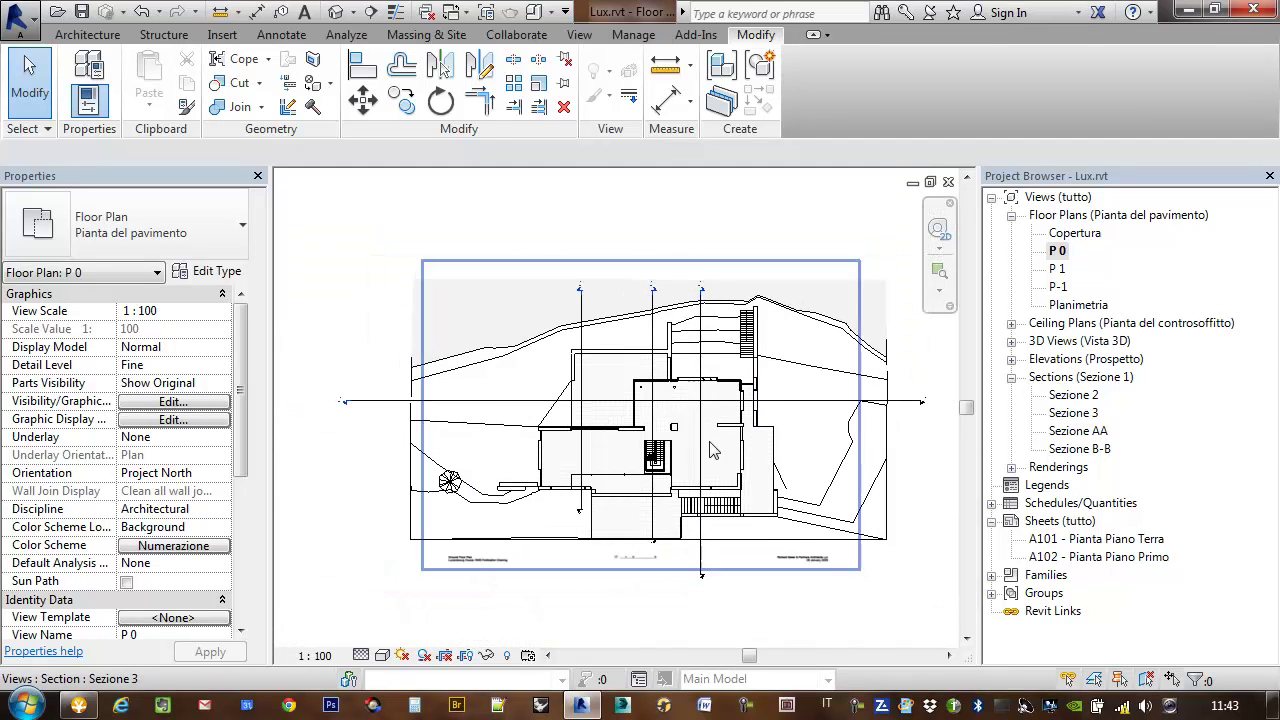
left_click(704, 315)
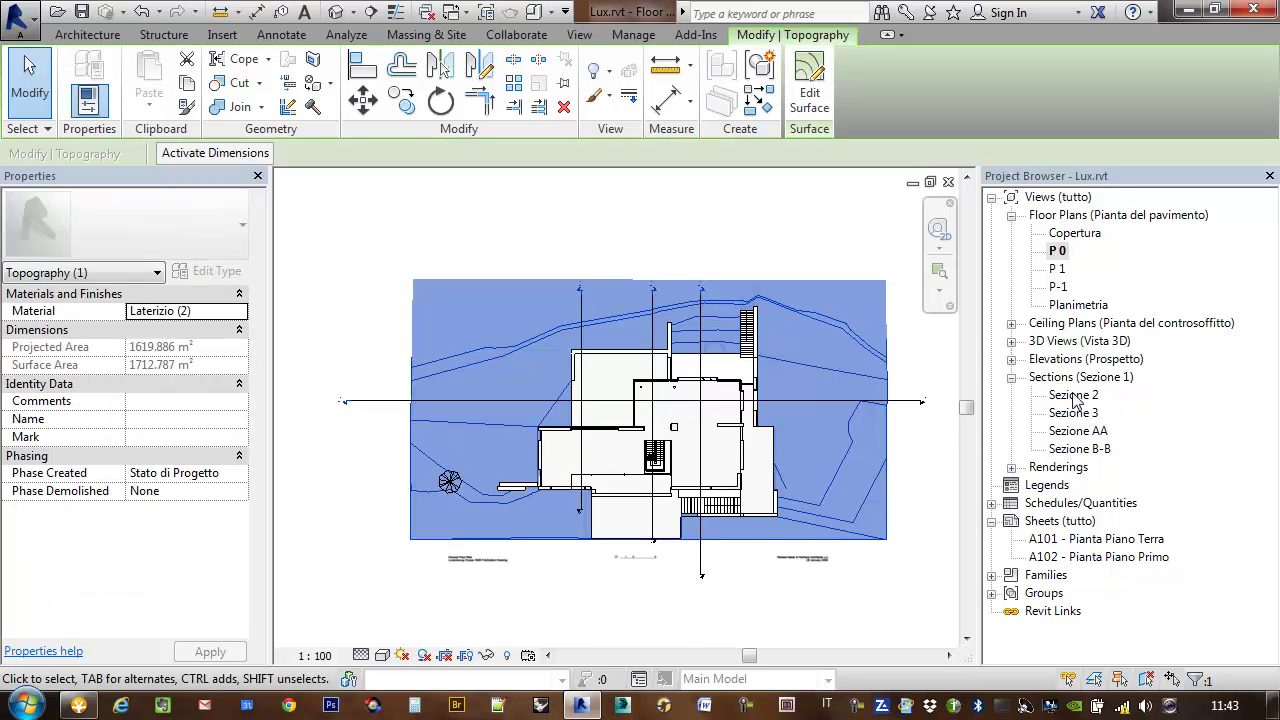
Delete the Sezione 2 section, confirm the warning, then pick Sezione AA.
left_click(1073, 396)
left_click(584, 344)
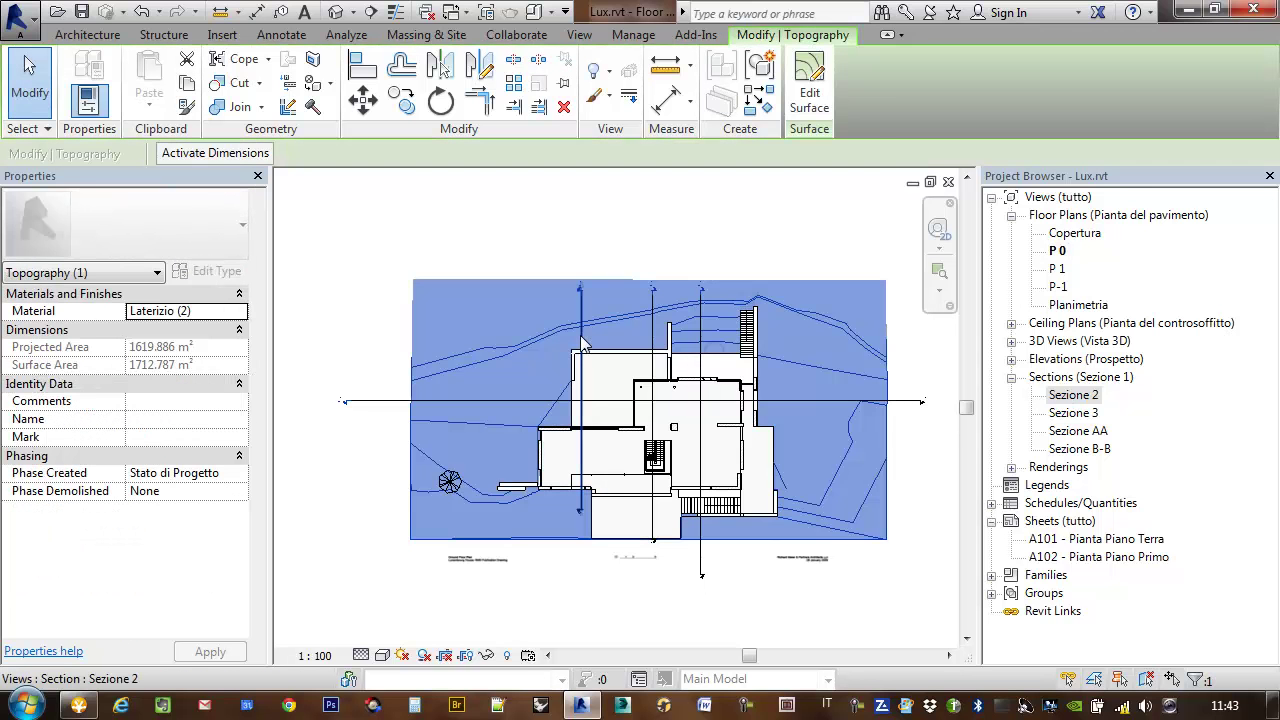
left_click(582, 344)
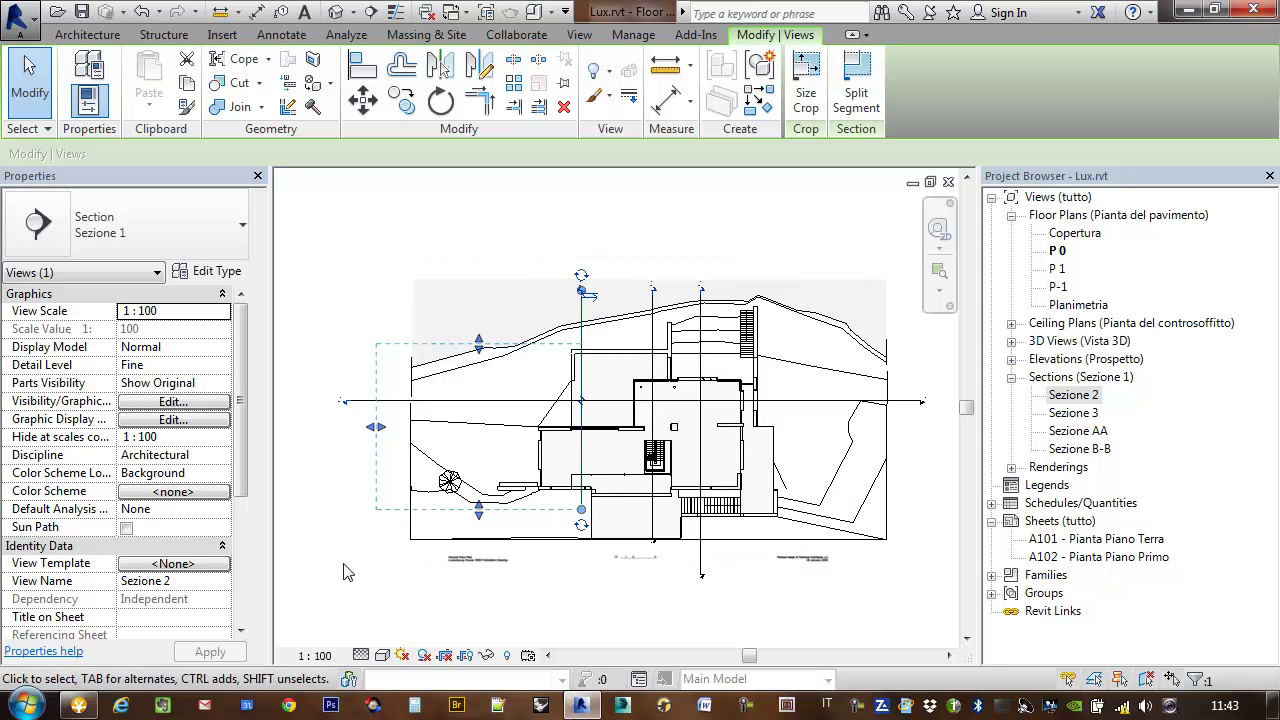
key("Delete")
left_click(750, 420)
left_click(653, 338)
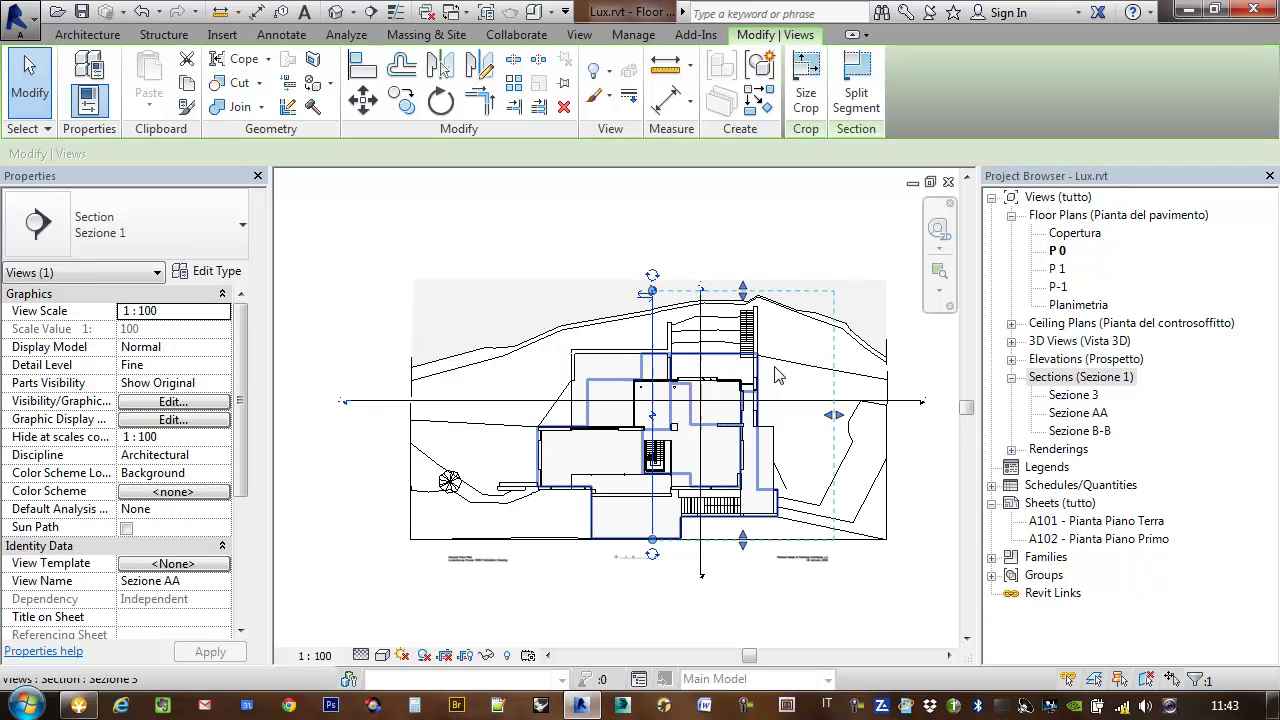
left_click(1080, 414)
Open the Sezione AA, Sezione B-B and Sezione 3 section views in turn.
double_click(1080, 414)
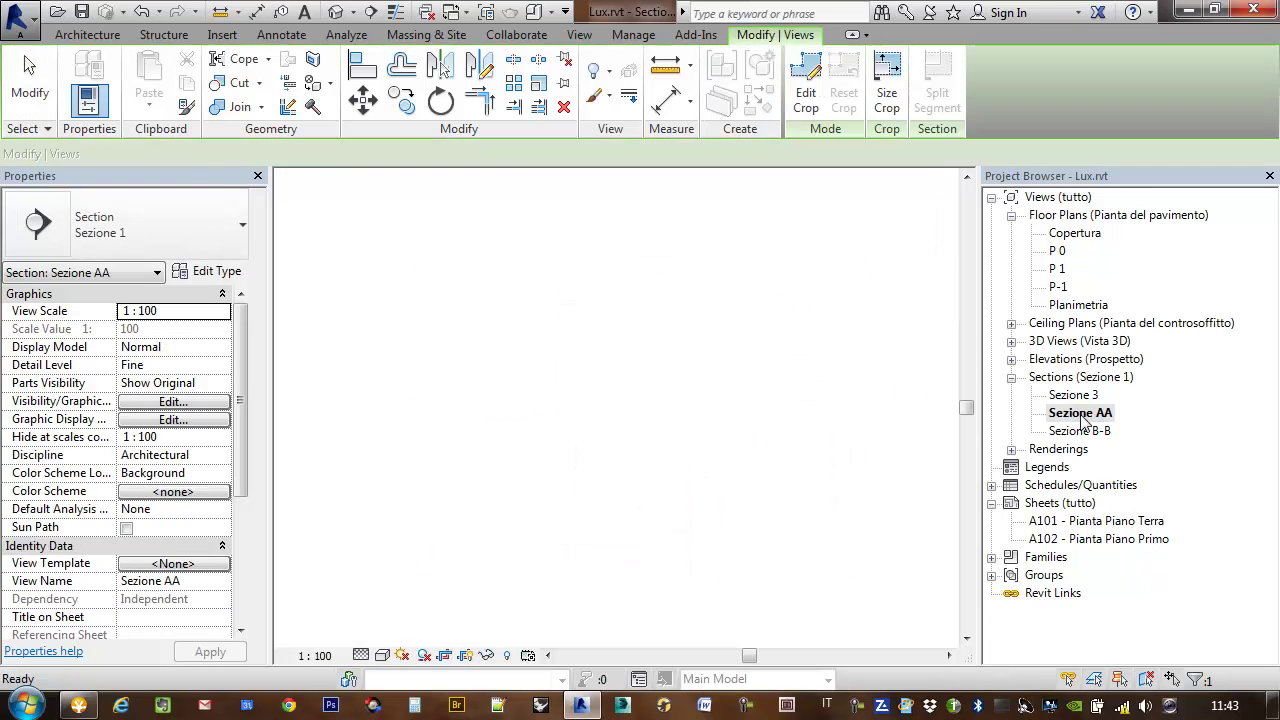
double_click(1078, 432)
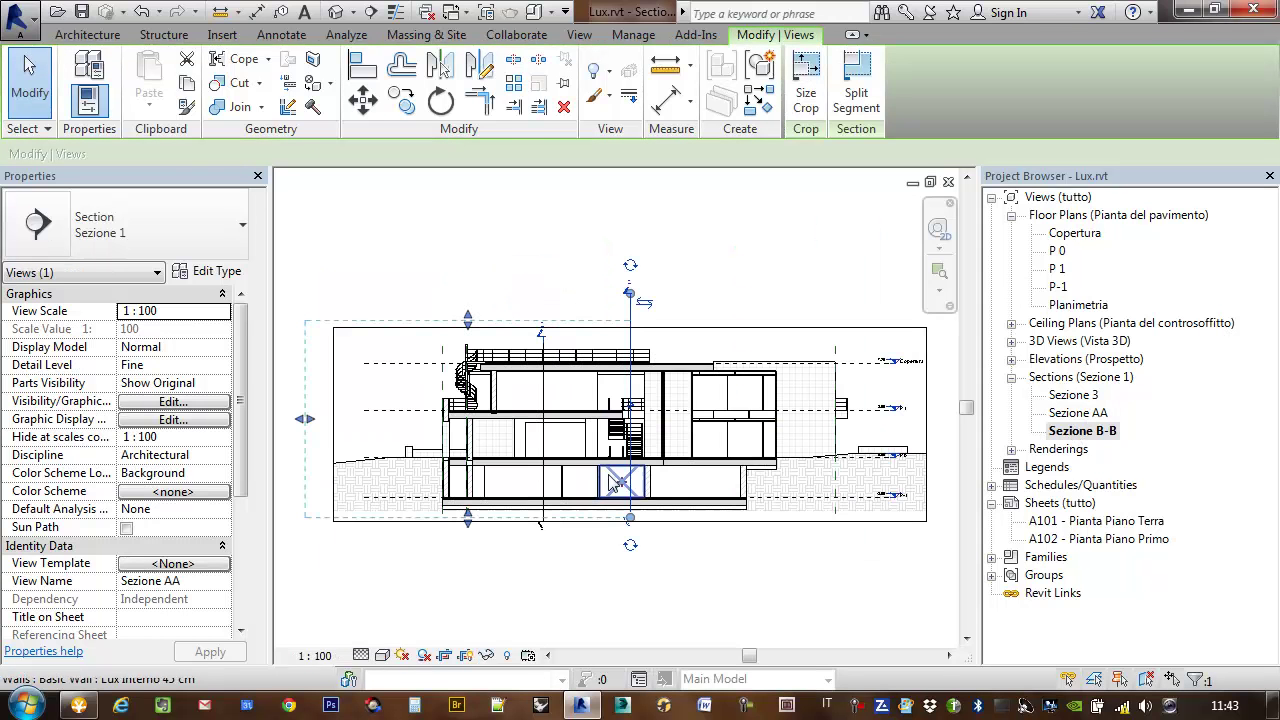
scroll(690, 474, "up", 5)
scroll(690, 474, "down", 4)
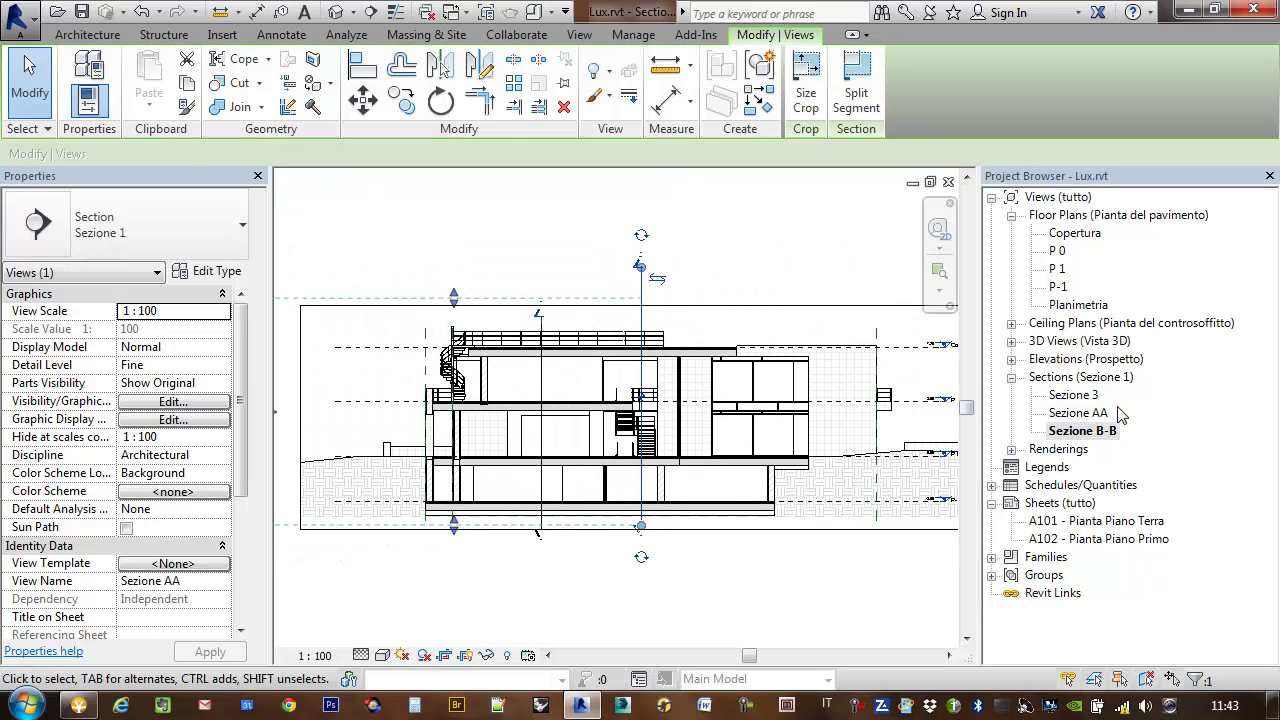
double_click(1075, 395)
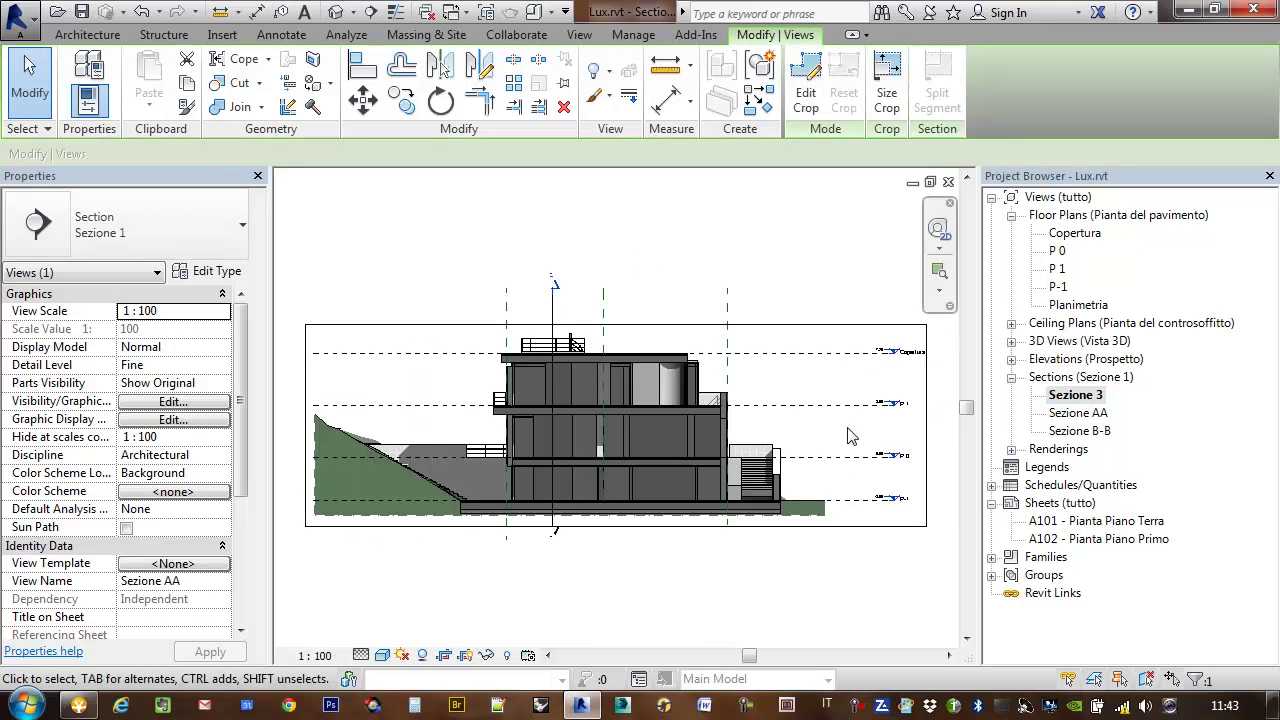
Set the Sezione 3 view's visual style to Hidden Line.
scroll(540, 510, "up", 3)
middle_click_drag(653, 593, 657, 563)
left_click(667, 565)
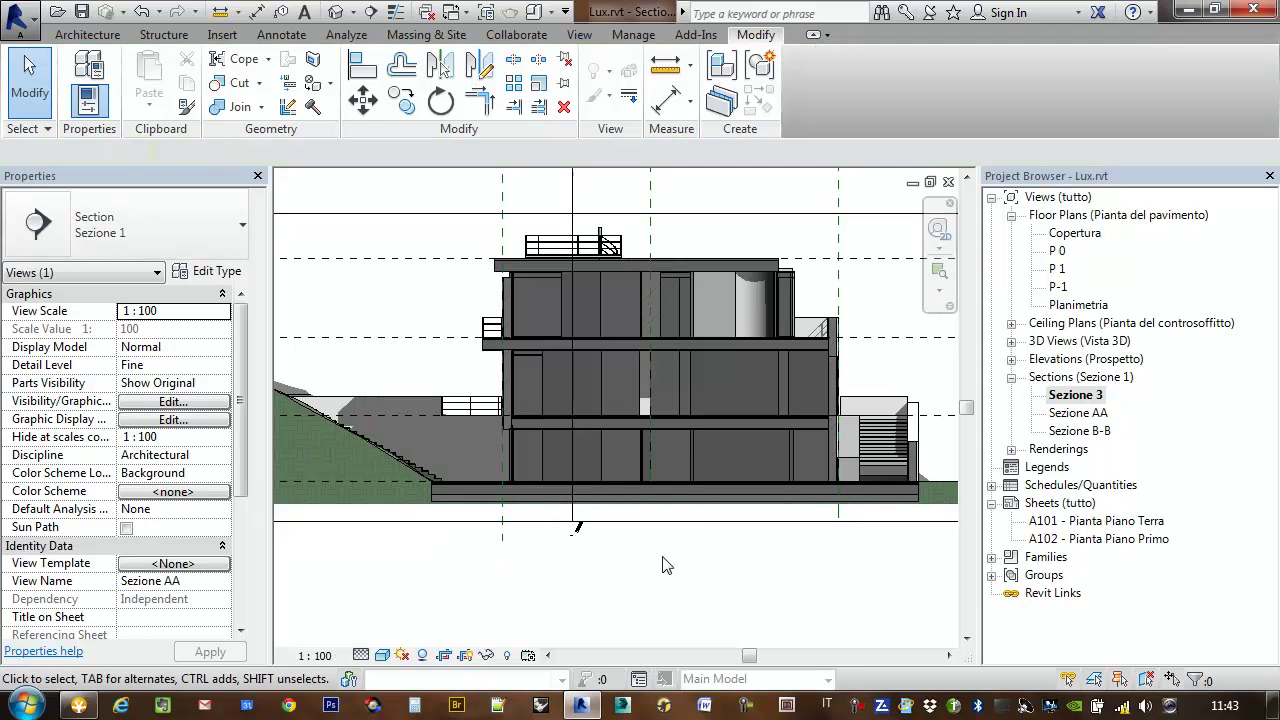
left_click(383, 655)
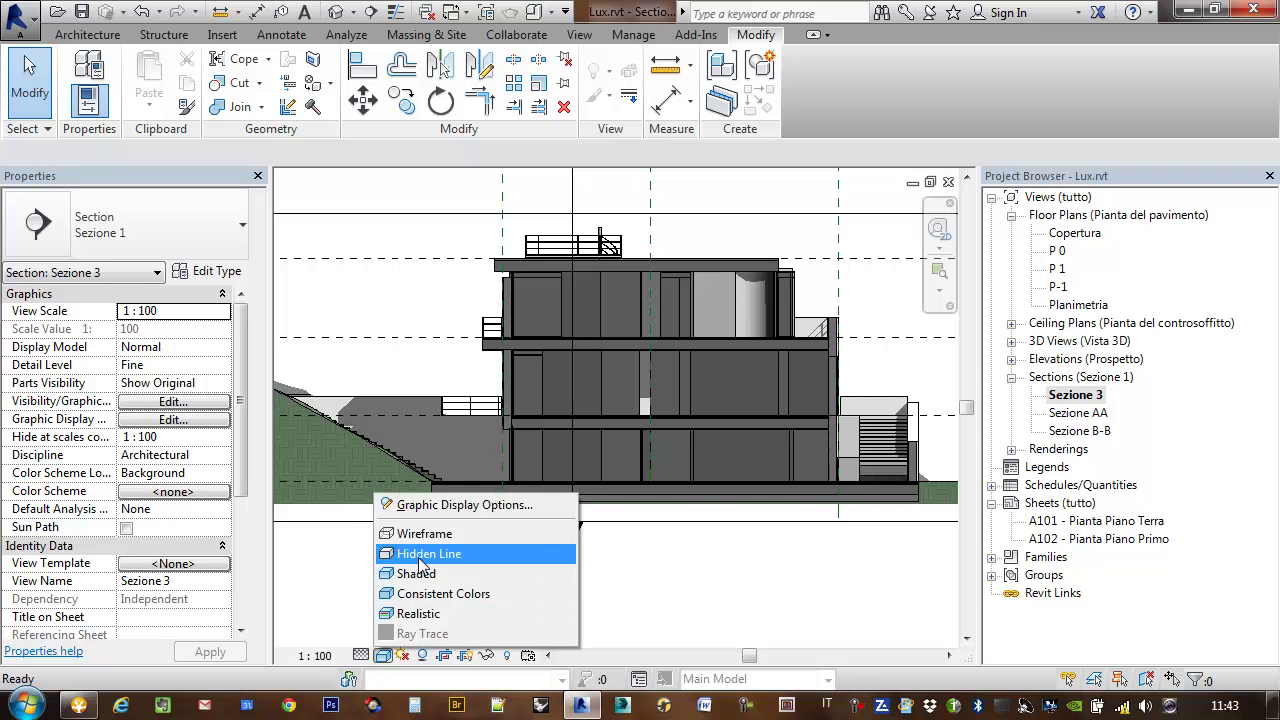
left_click(424, 554)
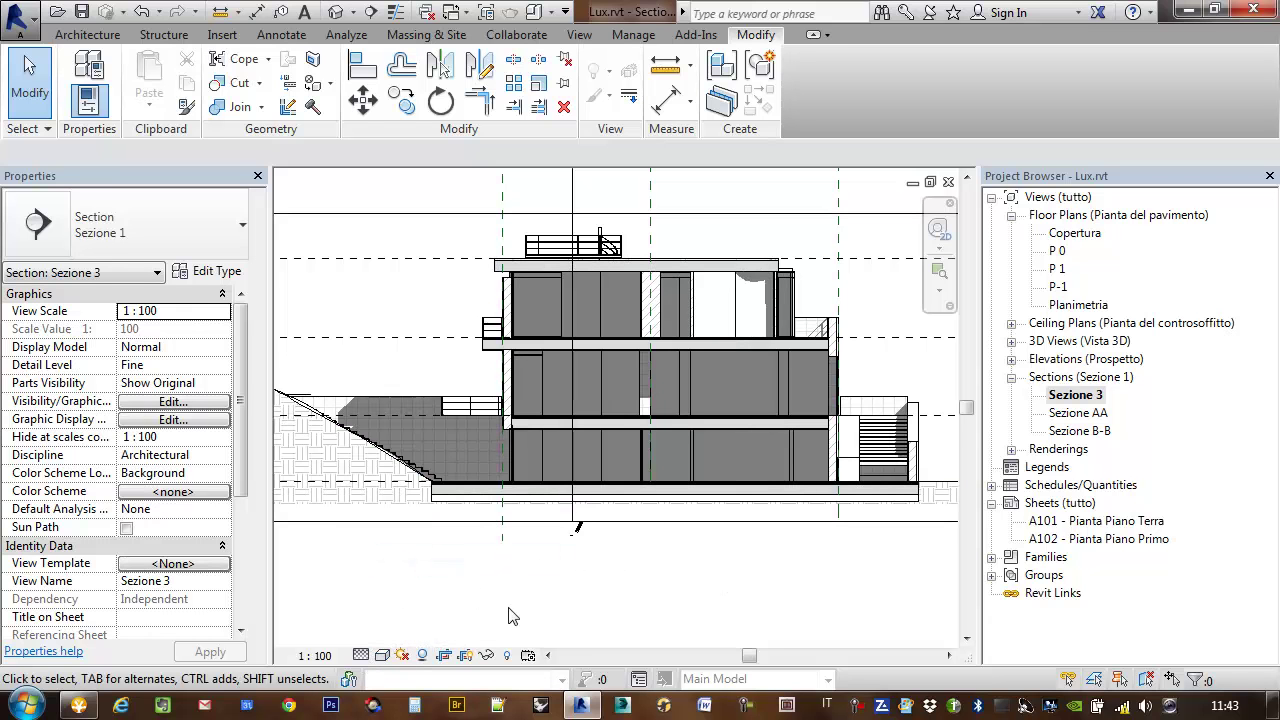
Return to the P 0 floor plan.
middle_click_drag(600, 500, 602, 528)
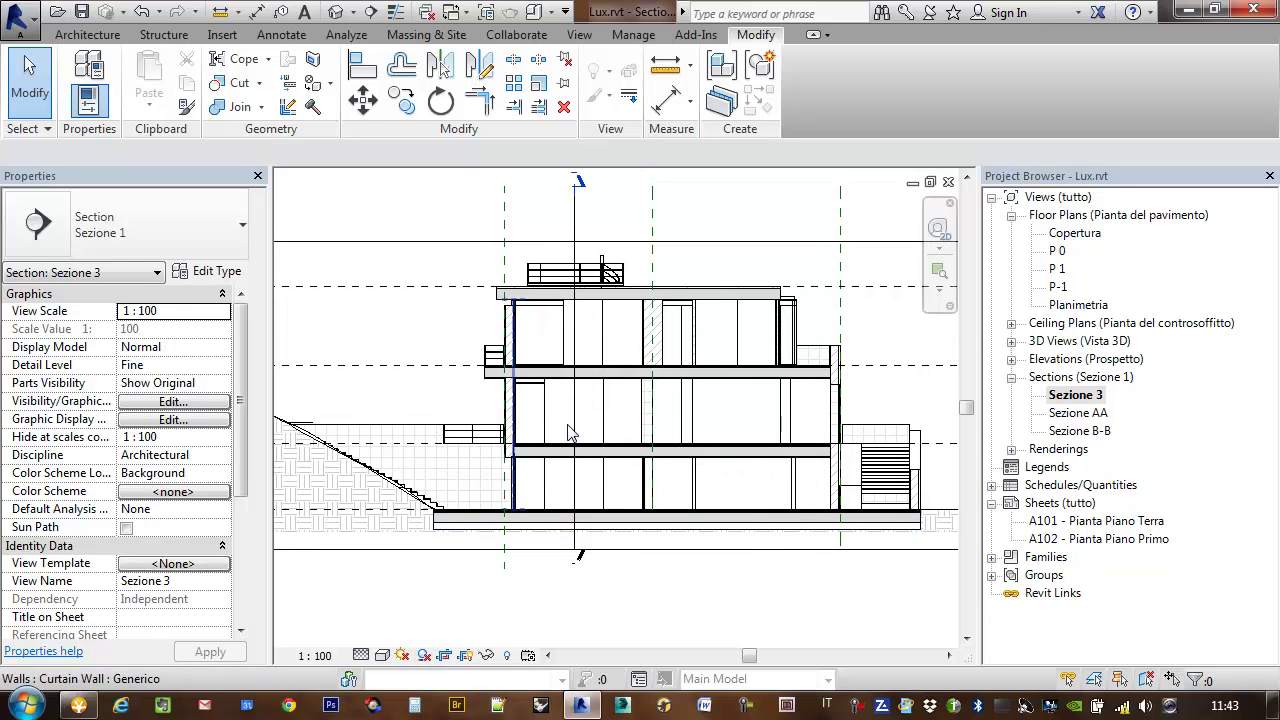
scroll(640, 425, "down", 2)
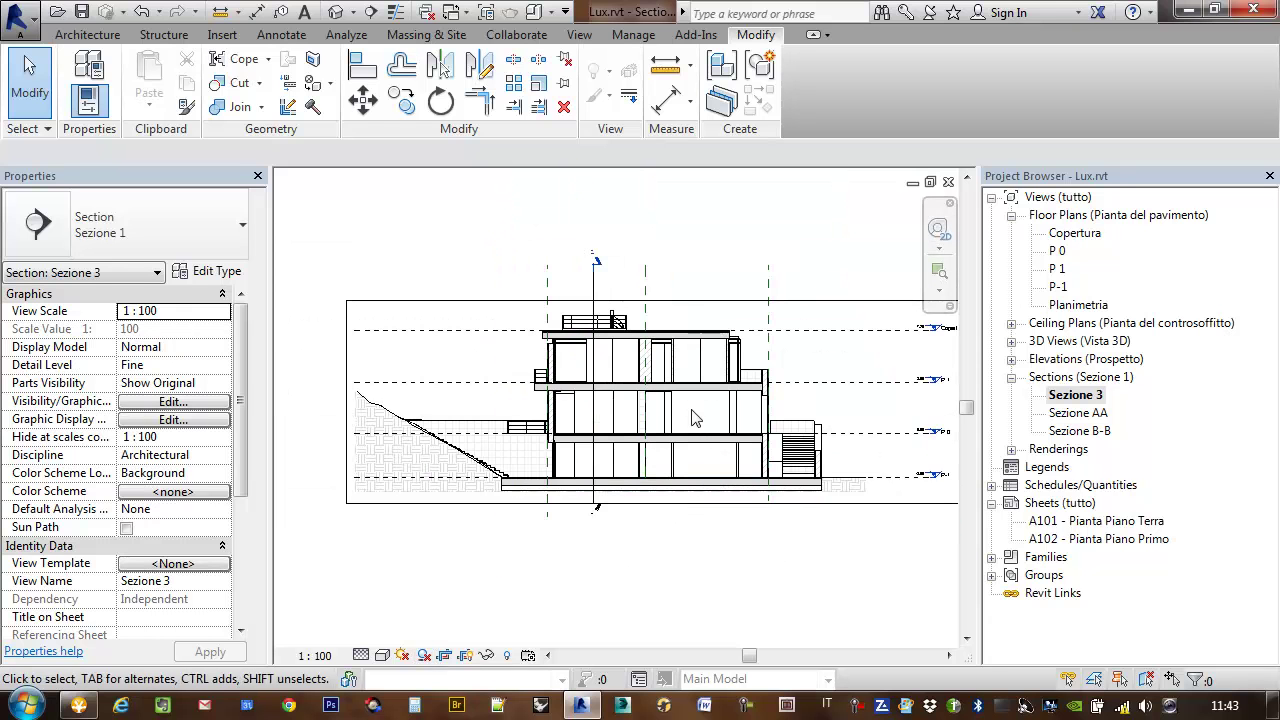
double_click(1057, 251)
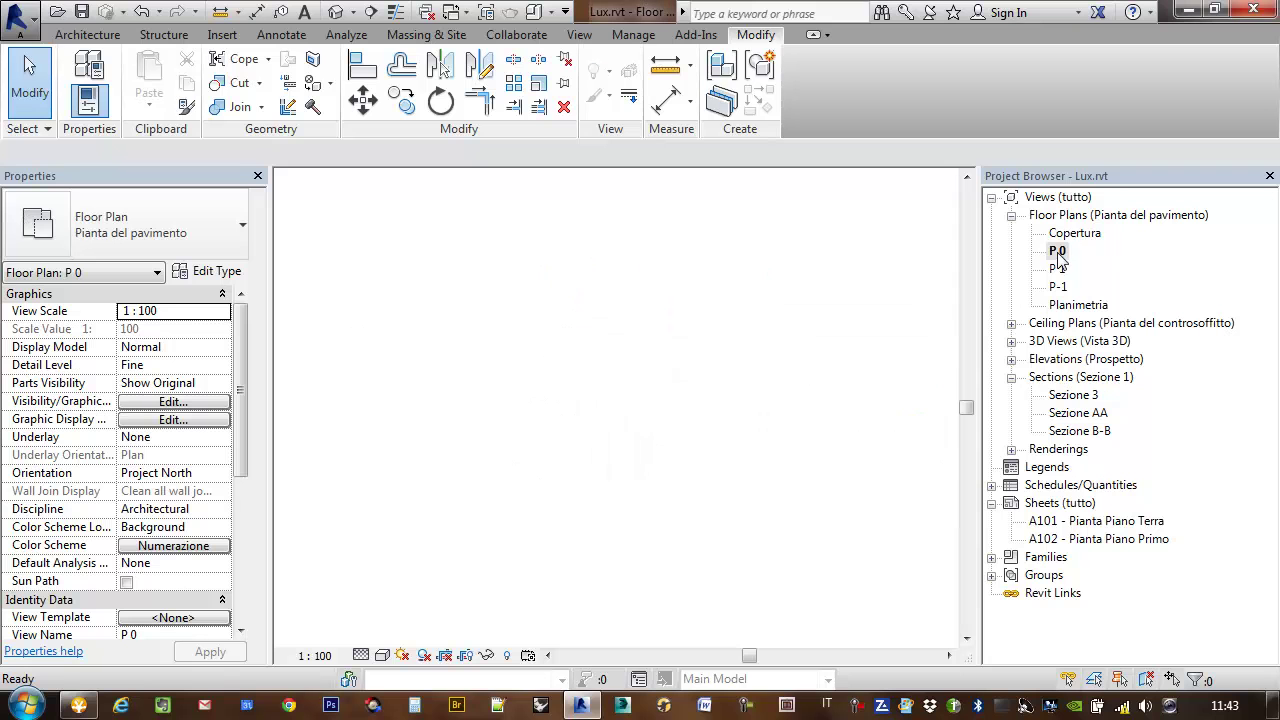
Extend the right end of the horizontal section line across the P 0 plan.
middle_click_drag(790, 403, 766, 399)
scroll(358, 414, "up", 1)
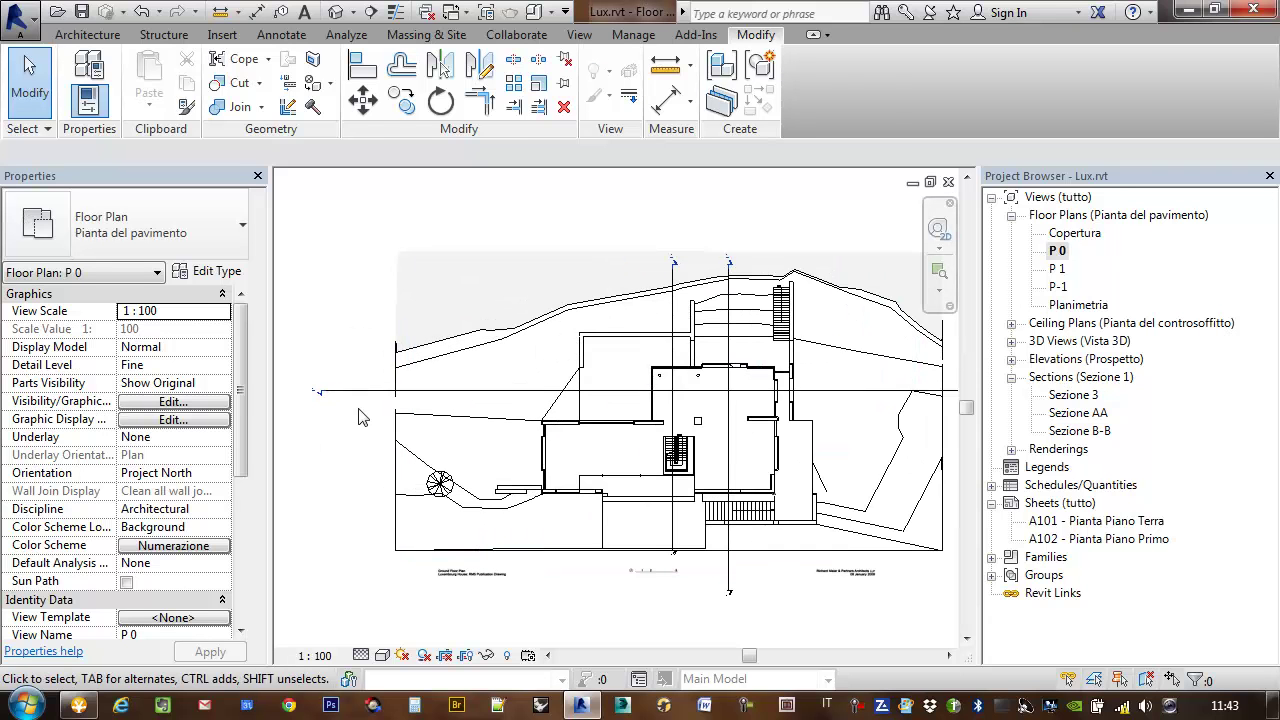
left_click(364, 400)
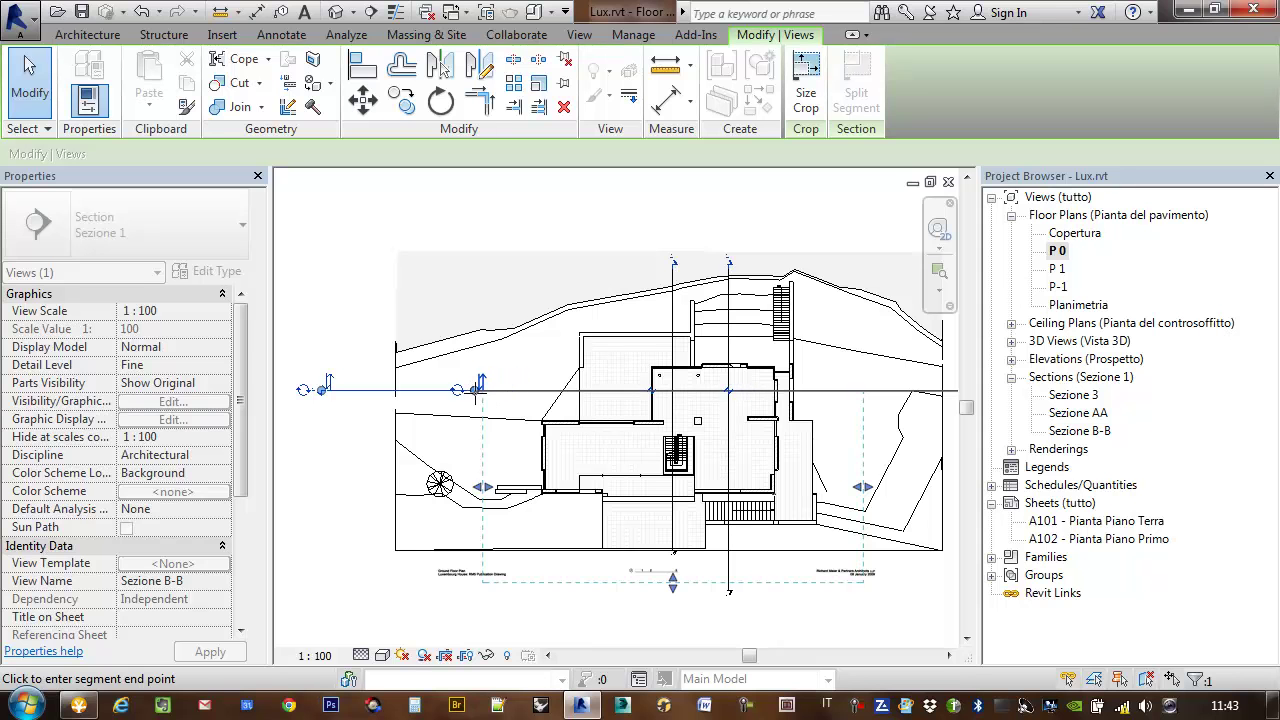
mouse_move(476, 390)
left_mouse_down()
mouse_move(870, 400)
mouse_move(752, 396)
left_mouse_up()
left_click(870, 390)
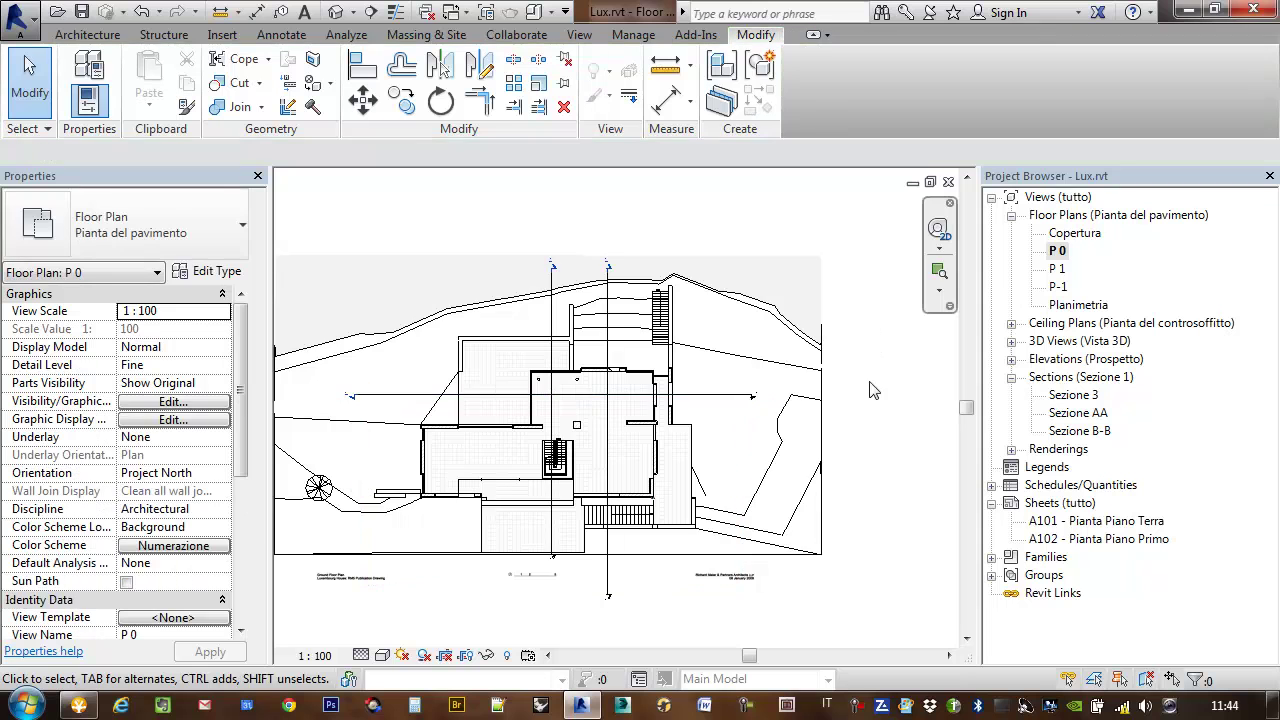
Shorten the Sezione 3 section line's lower end and reduce its view depth.
scroll(675, 540, "up", 2)
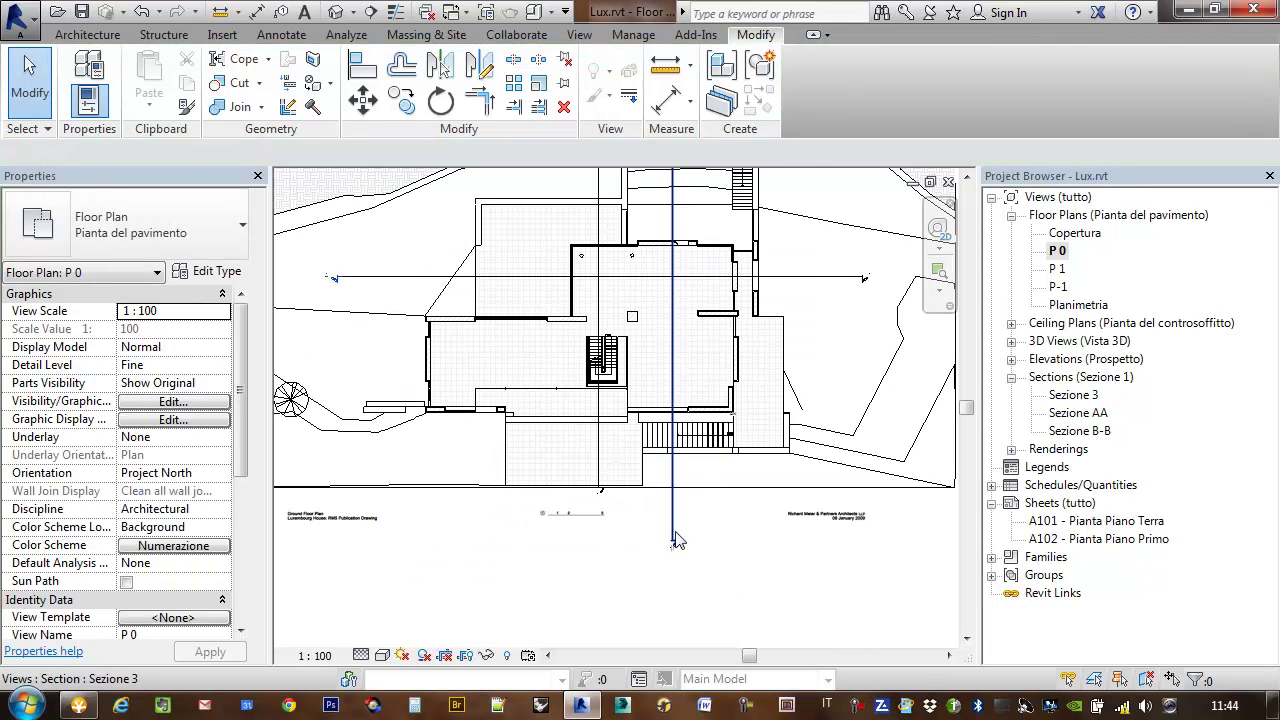
left_click(675, 545)
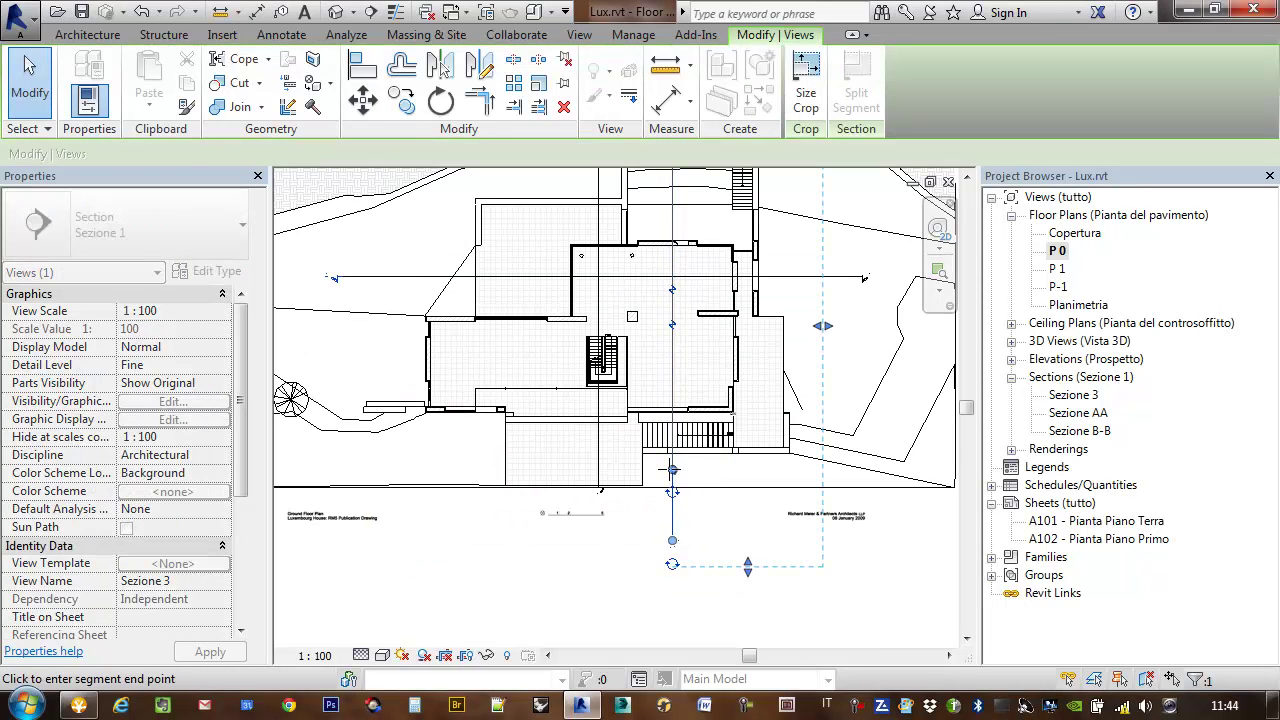
left_click_drag(672, 540, 672, 470)
left_click_drag(747, 573, 745, 513)
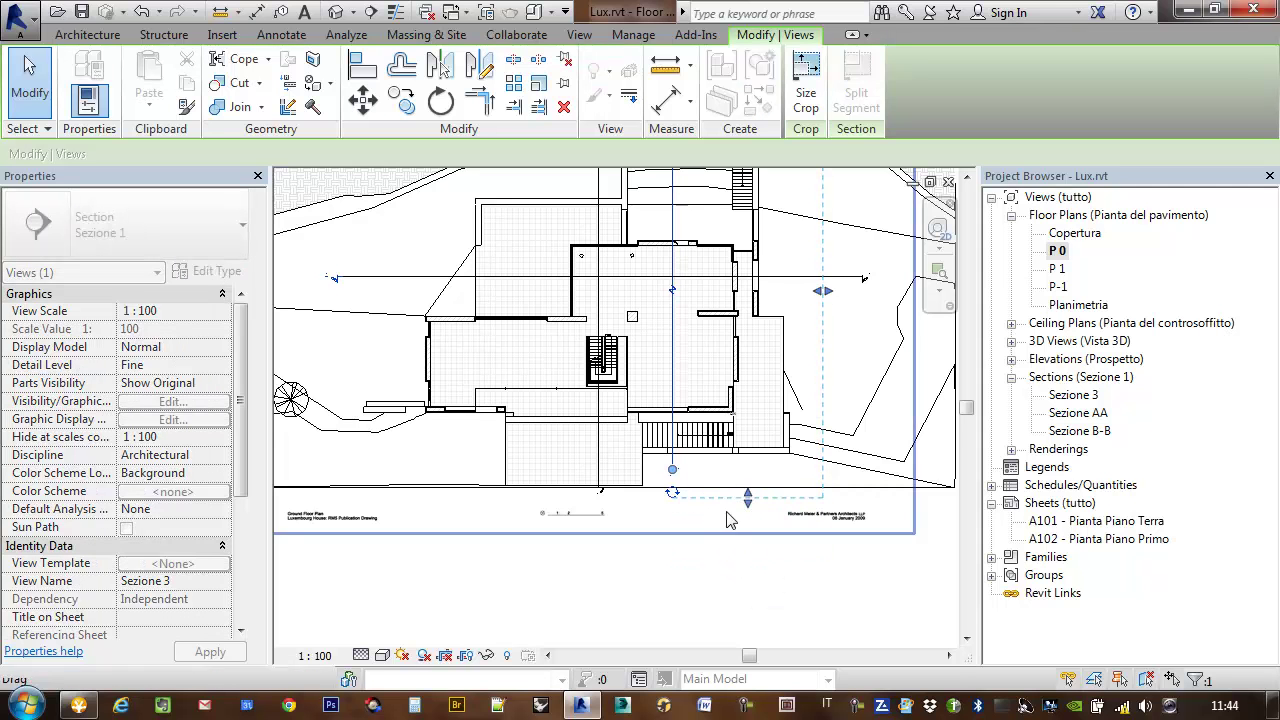
key("Escape")
scroll(740, 560, "down", 2)
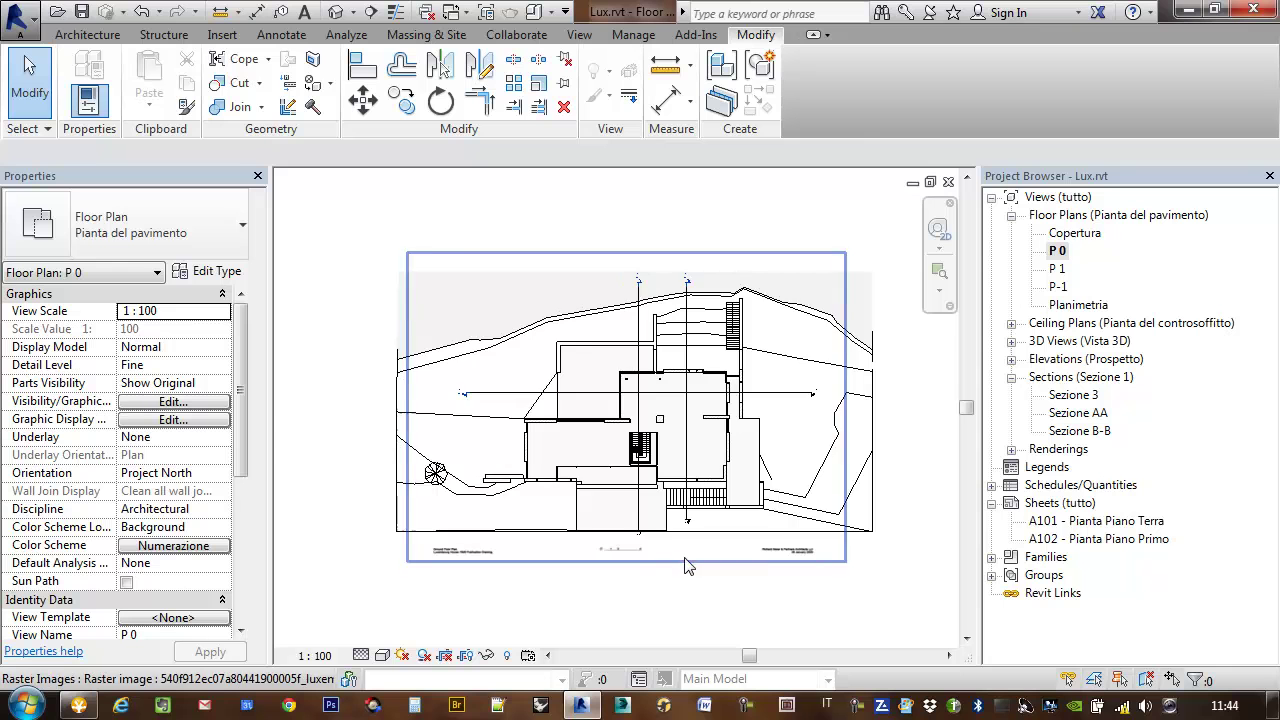
scroll(755, 569, "up", 3)
scroll(787, 582, "down", 2)
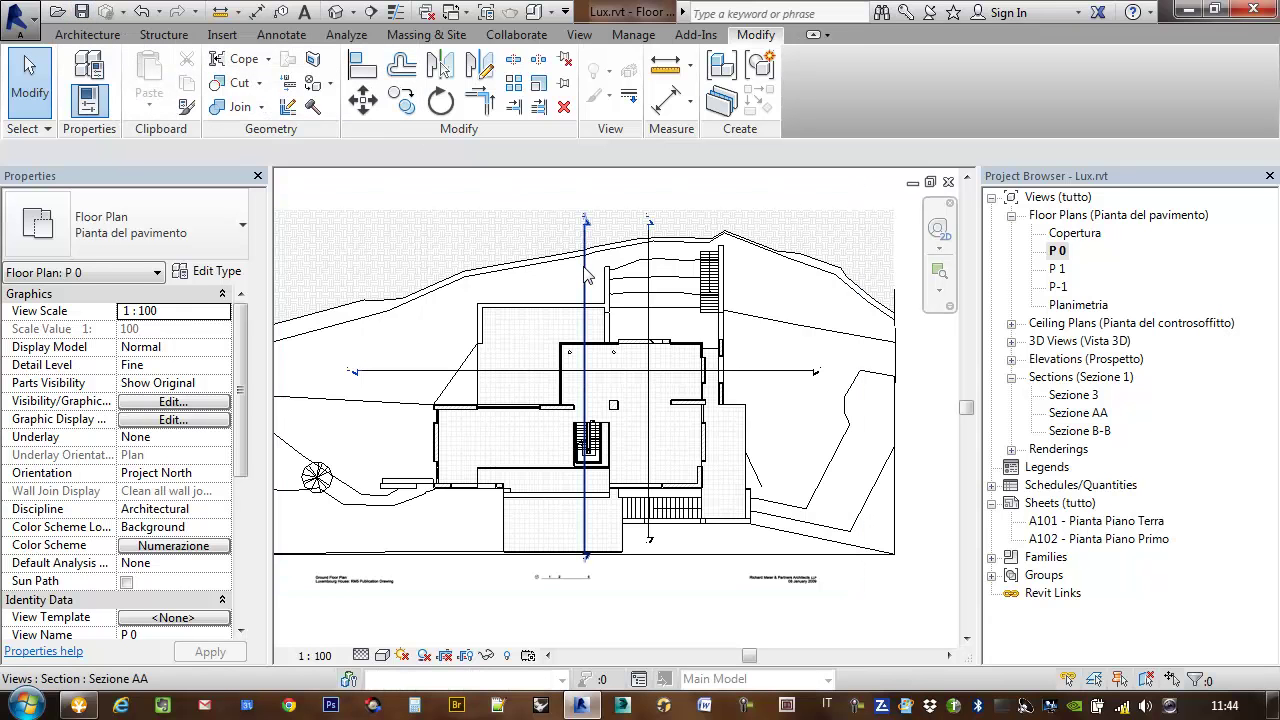
middle_click_drag(384, 582, 422, 585)
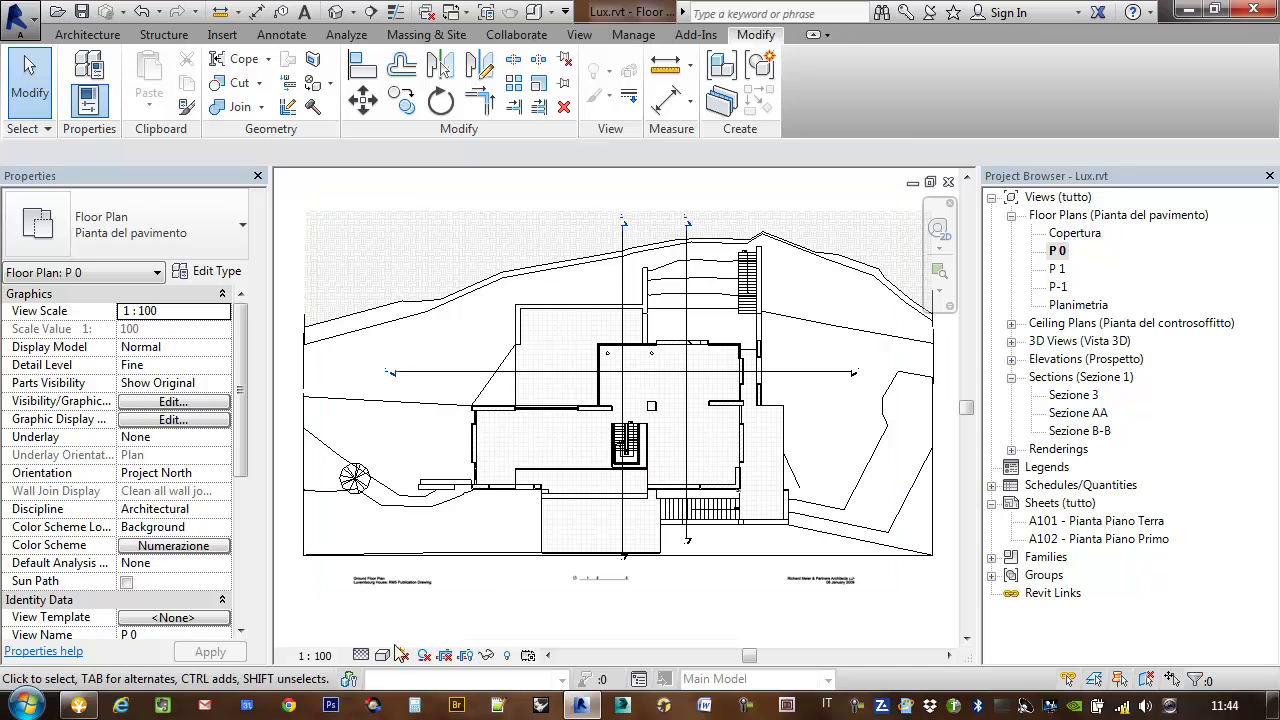
Uncheck Raster Images in P 0's Visibility/Graphic Overrides model categories and apply.
left_click(422, 585)
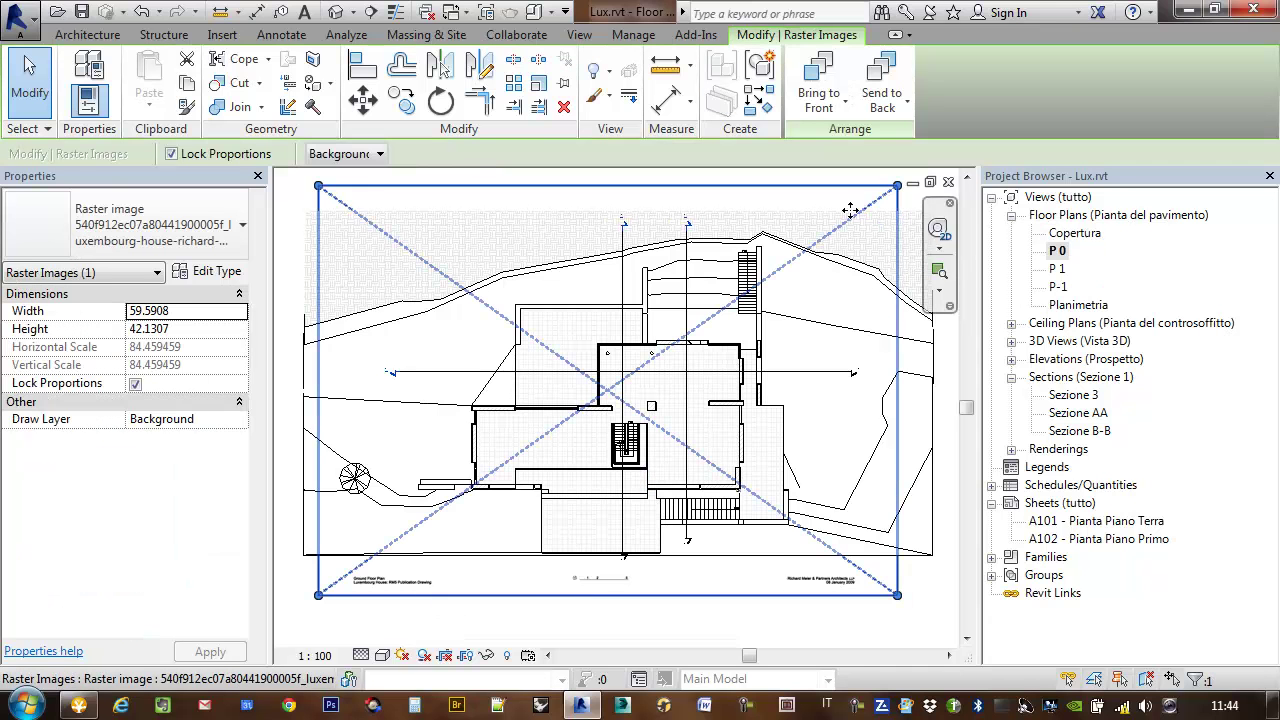
key("Escape")
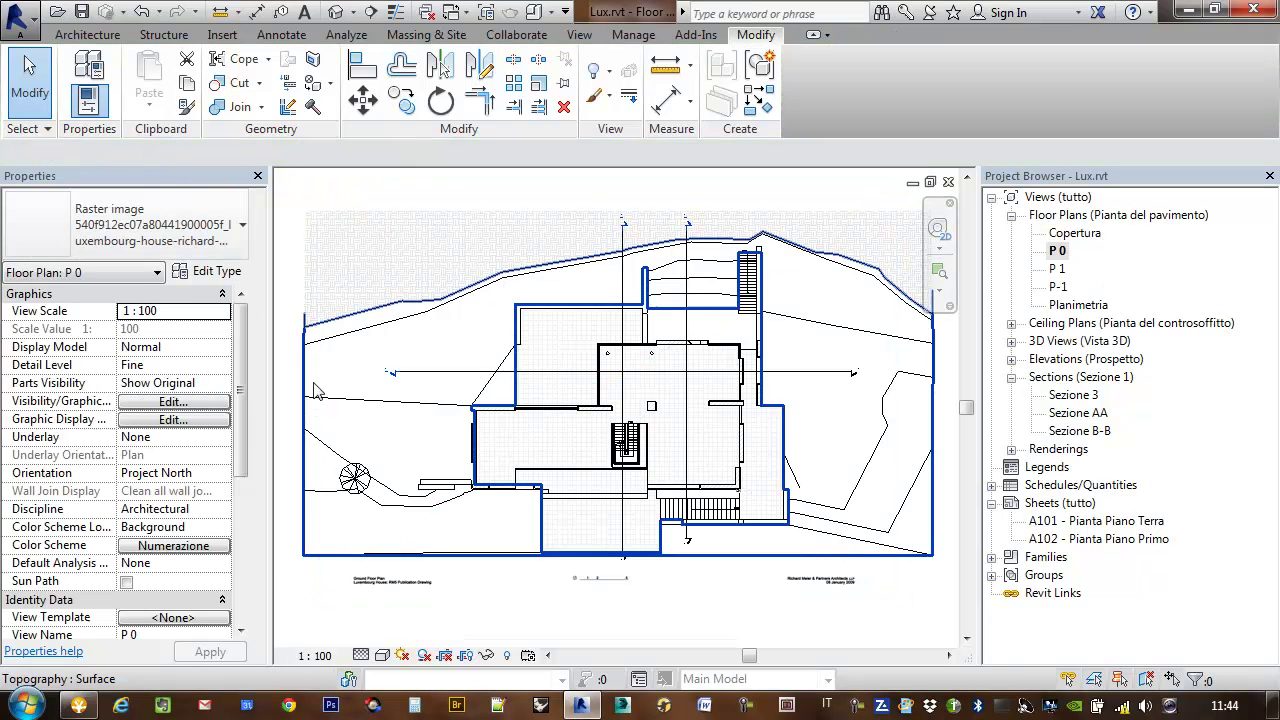
left_click(172, 401)
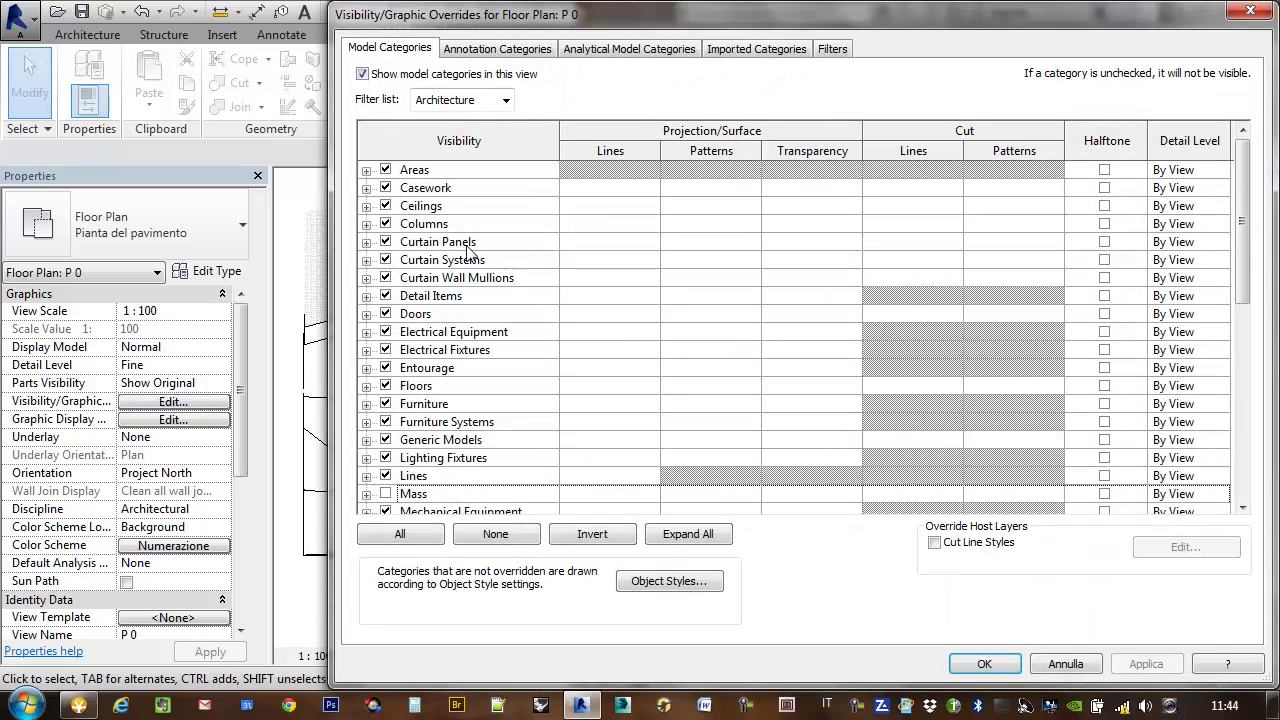
scroll(620, 422, "down", 2)
scroll(615, 419, "down", 1)
scroll(608, 415, "down", 1)
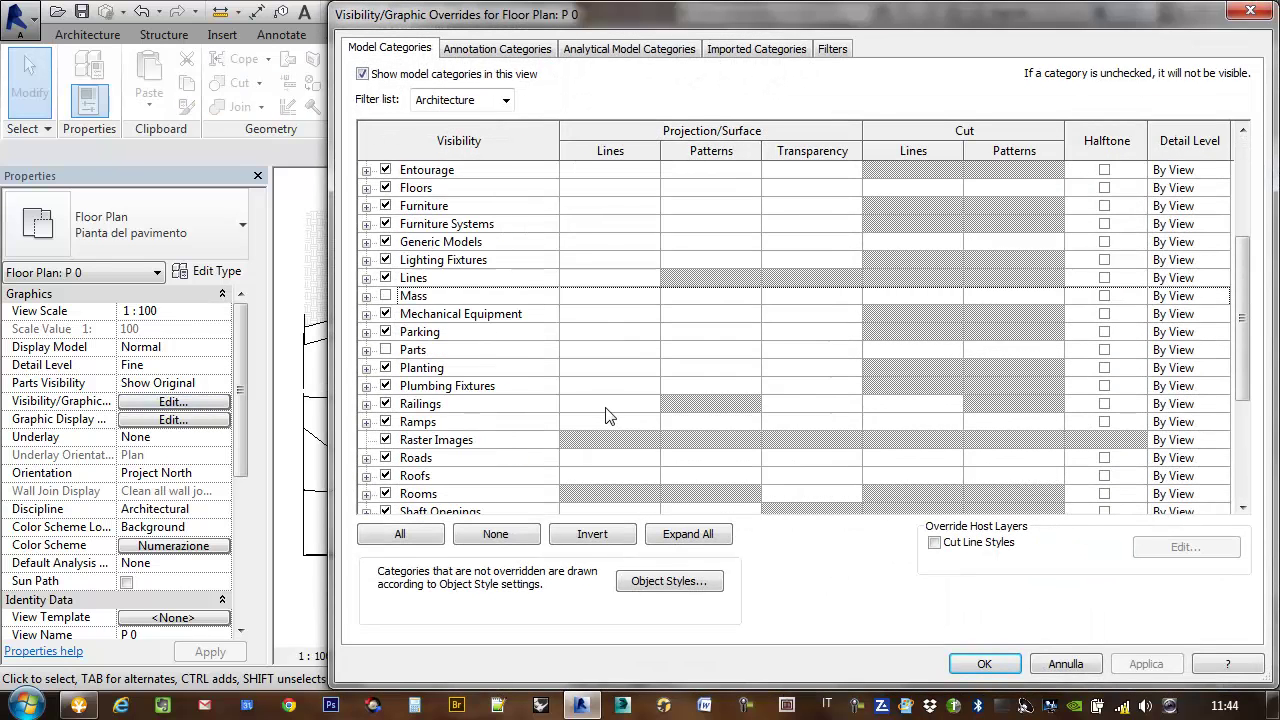
left_click(388, 440)
left_click(1146, 664)
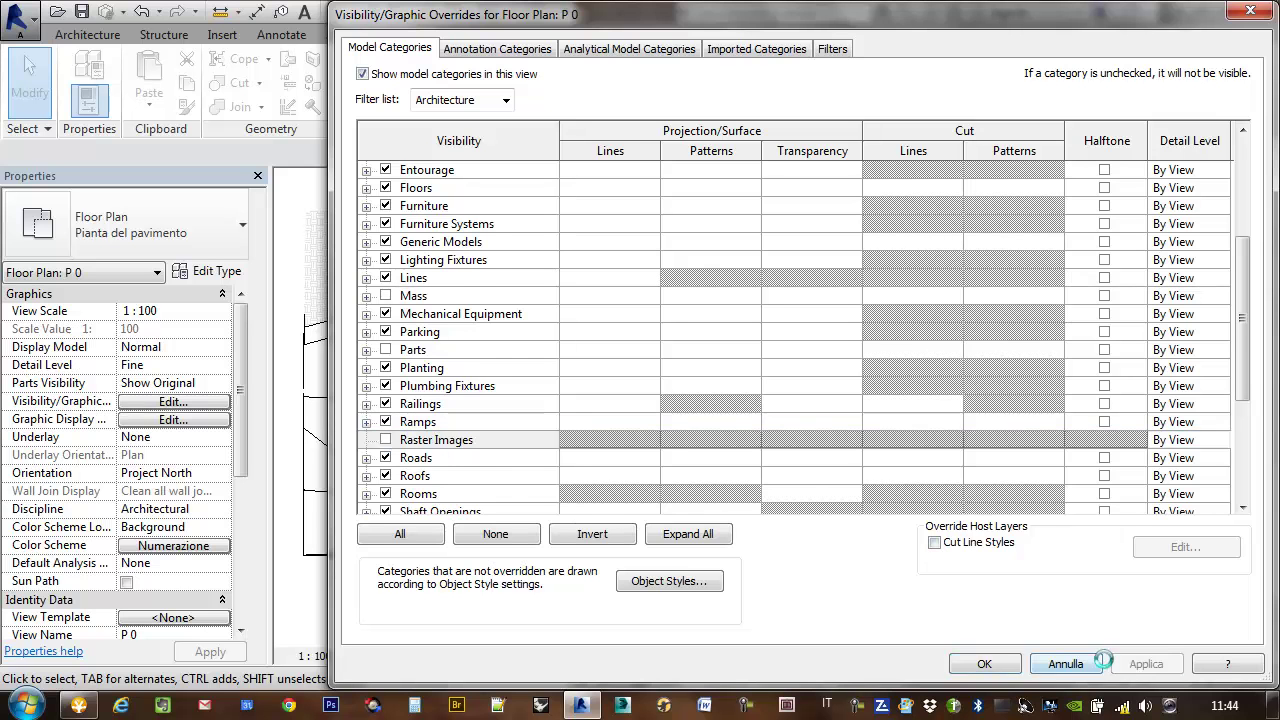
left_click(984, 664)
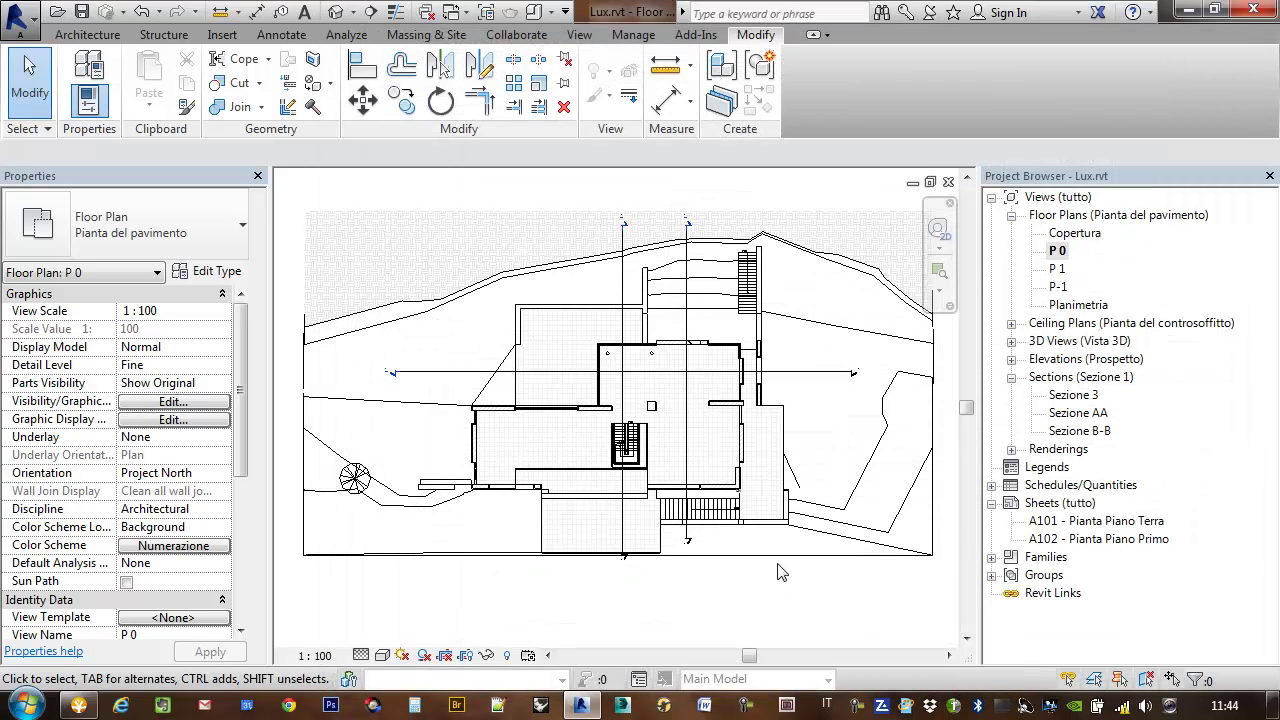
Zoom out to the whole P 0 plan, then bring up P 0's view options in the Project Browser.
scroll(614, 502, "up", 5)
scroll(614, 502, "up", 3)
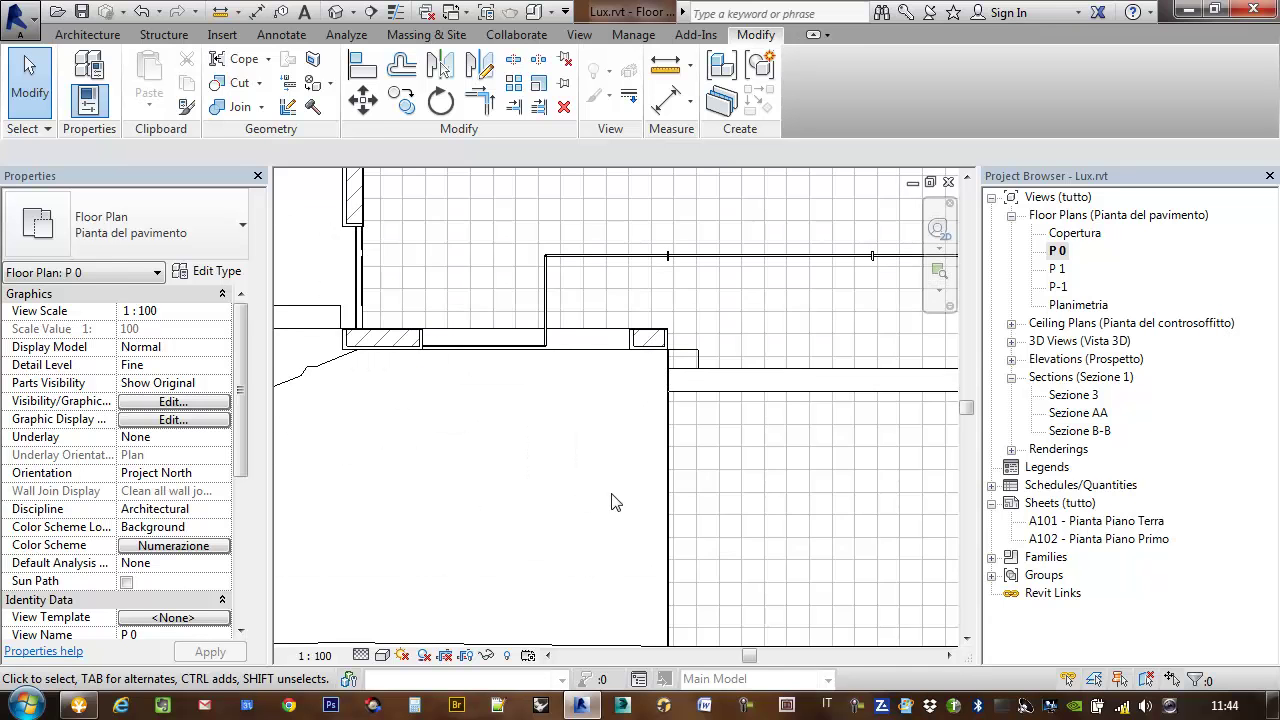
scroll(560, 484, "down", 2)
scroll(645, 485, "down", 1)
scroll(645, 488, "down", 2)
scroll(648, 495, "down", 2)
scroll(648, 500, "down", 1)
scroll(648, 500, "down", 1)
scroll(648, 500, "down", 1)
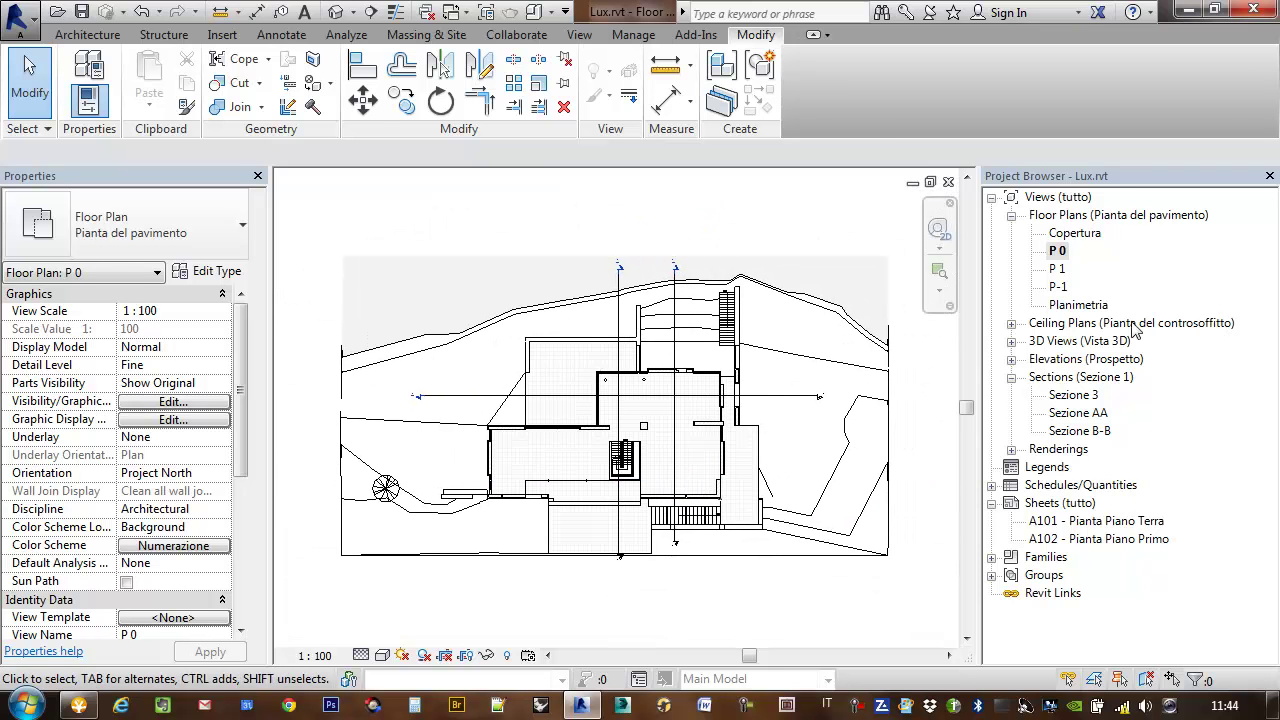
right_click(1053, 258)
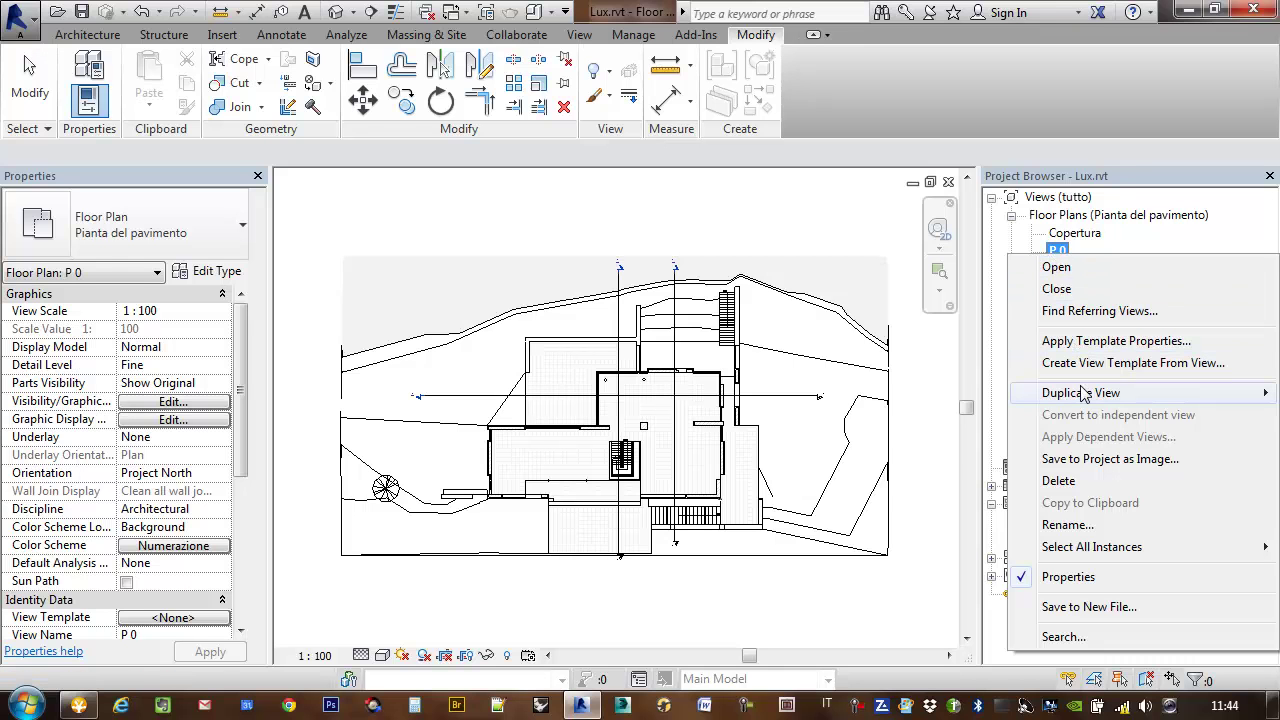
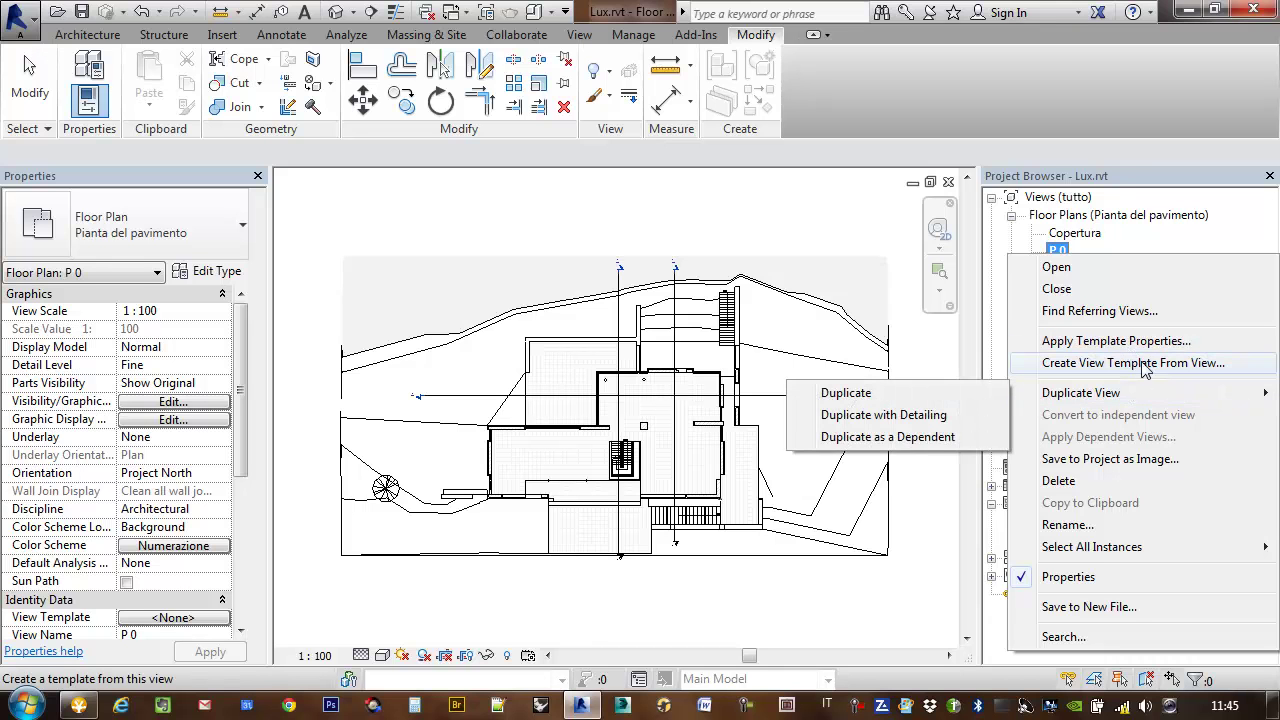
Create a view template named 'Lux Piante' from floor plan P 0's settings and confirm it.
left_click(1146, 366)
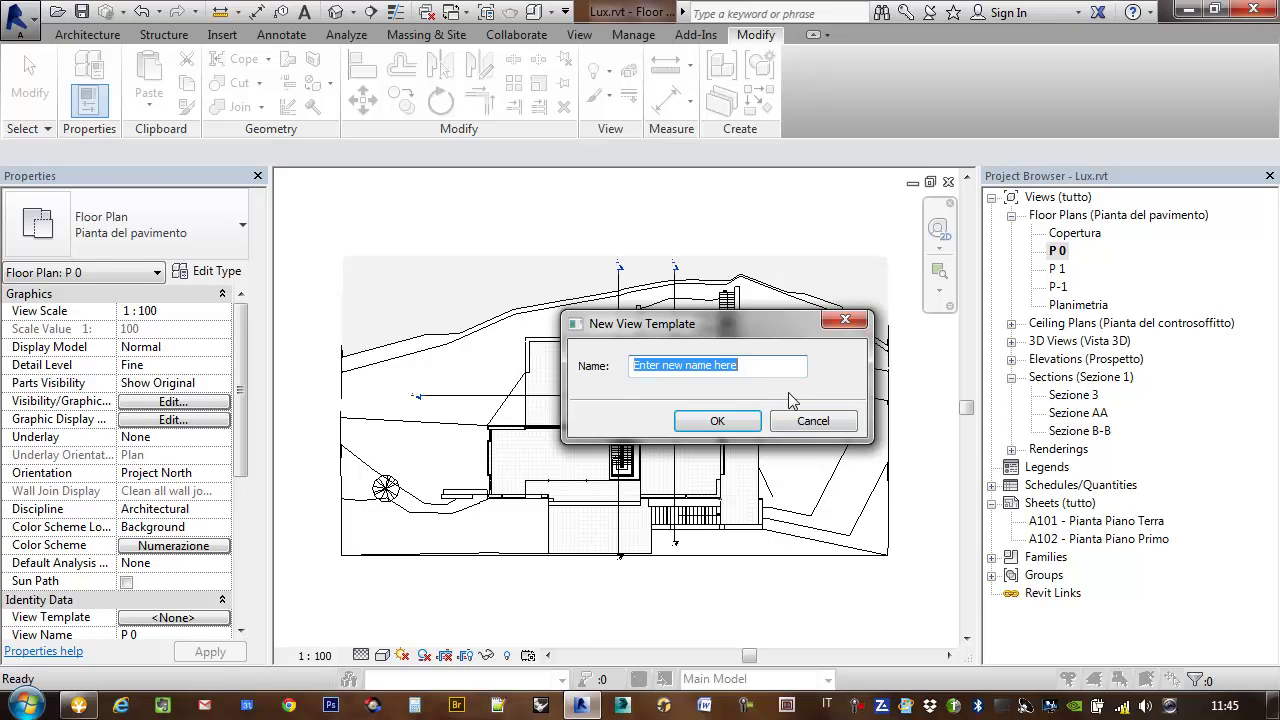
type("Lux Piante")
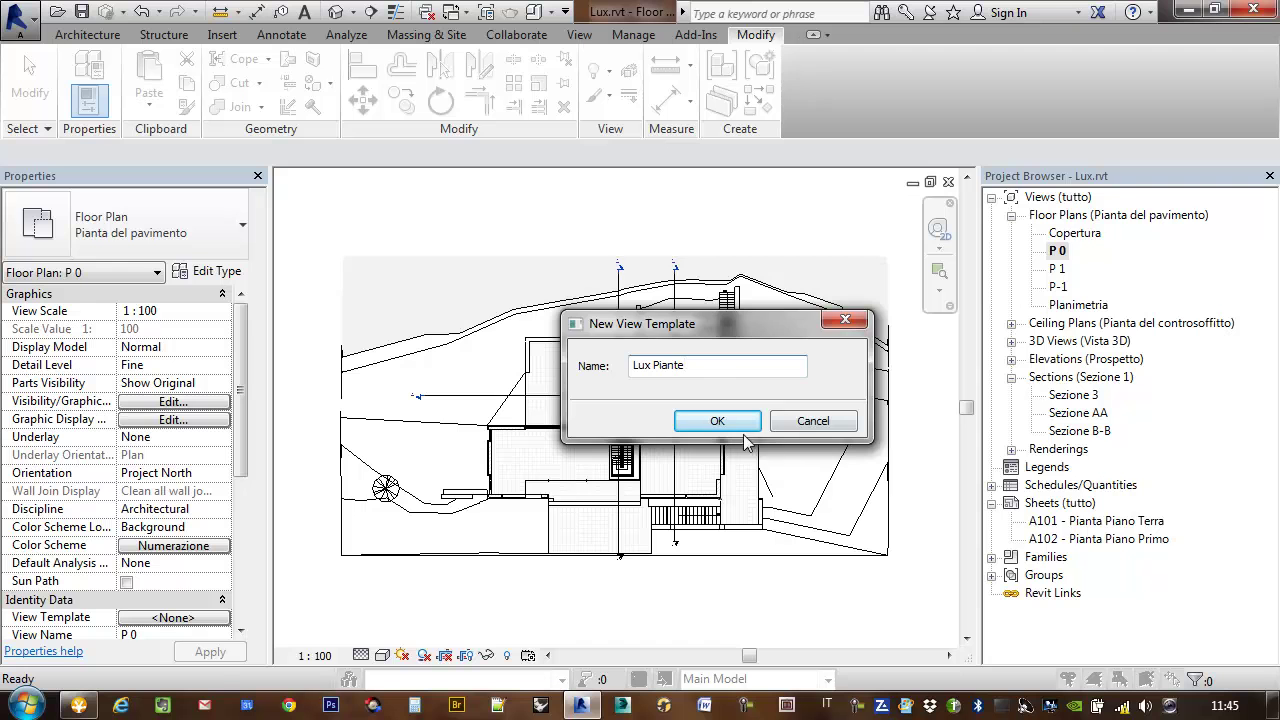
left_click(716, 421)
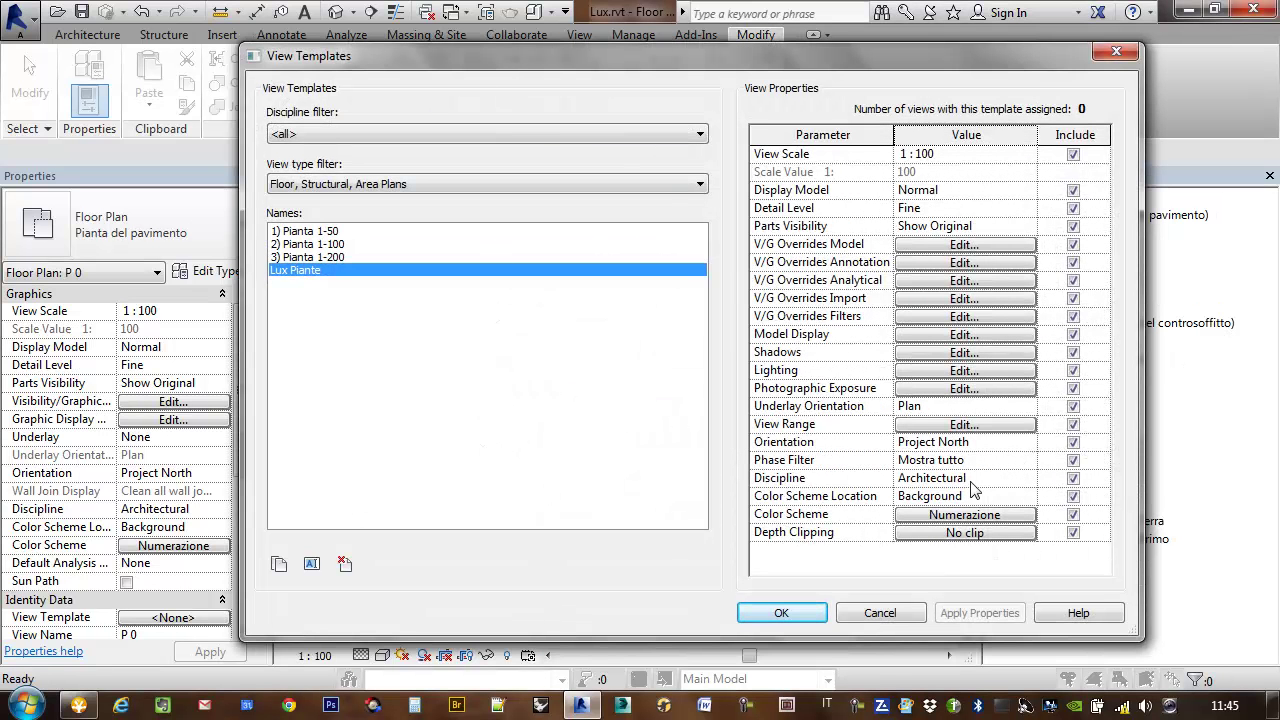
left_click(782, 613)
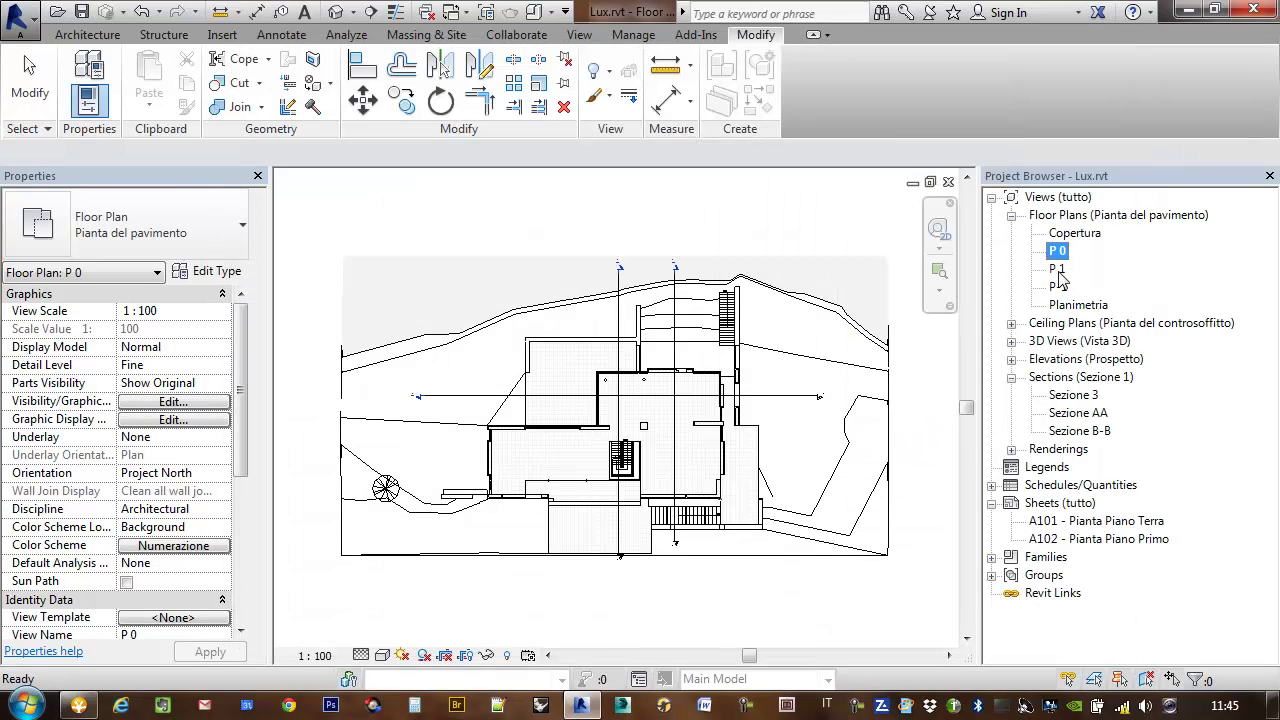
Open floor plan P 1 and assign it the Lux Piante view template.
double_click(1057, 269)
scroll(632, 450, "down", 2)
scroll(632, 450, "down", 3)
scroll(632, 450, "down", 2)
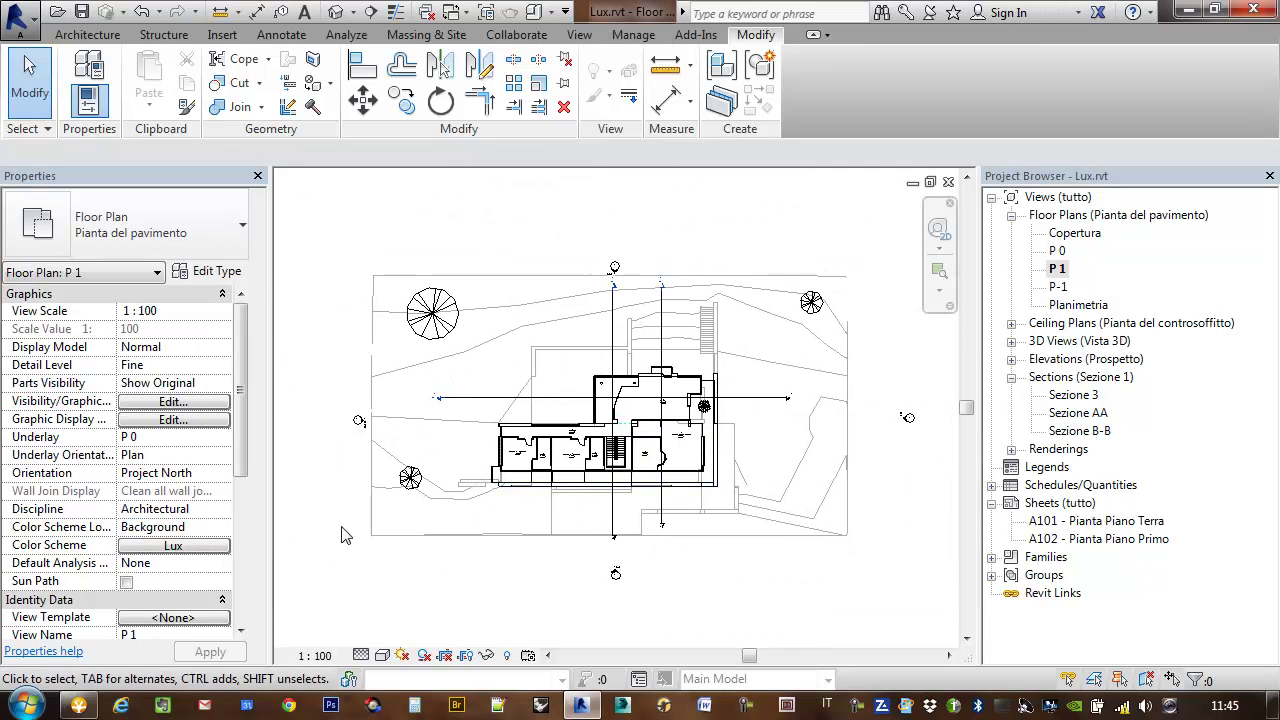
left_click(185, 617)
left_click(298, 285)
key("Return")
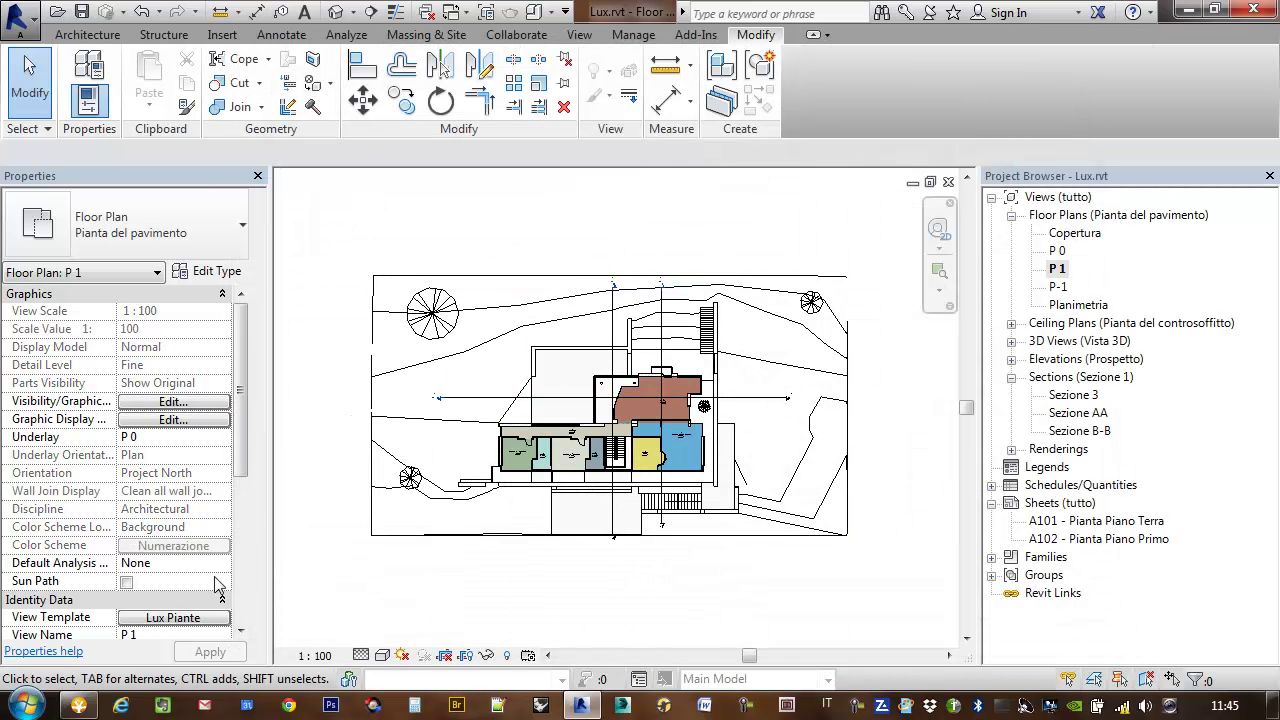
Compare the colour-filled P 1 plan with P 0, then return to P 1.
middle_click_drag(331, 578, 361, 529)
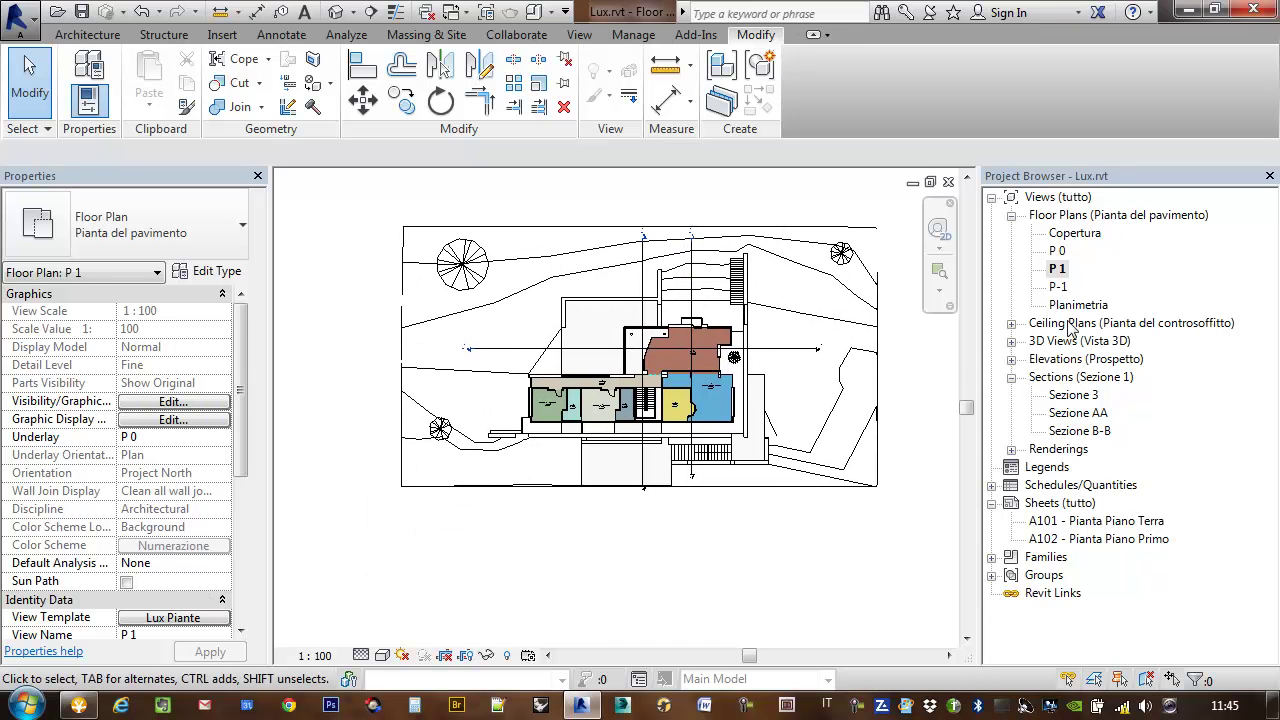
double_click(1060, 251)
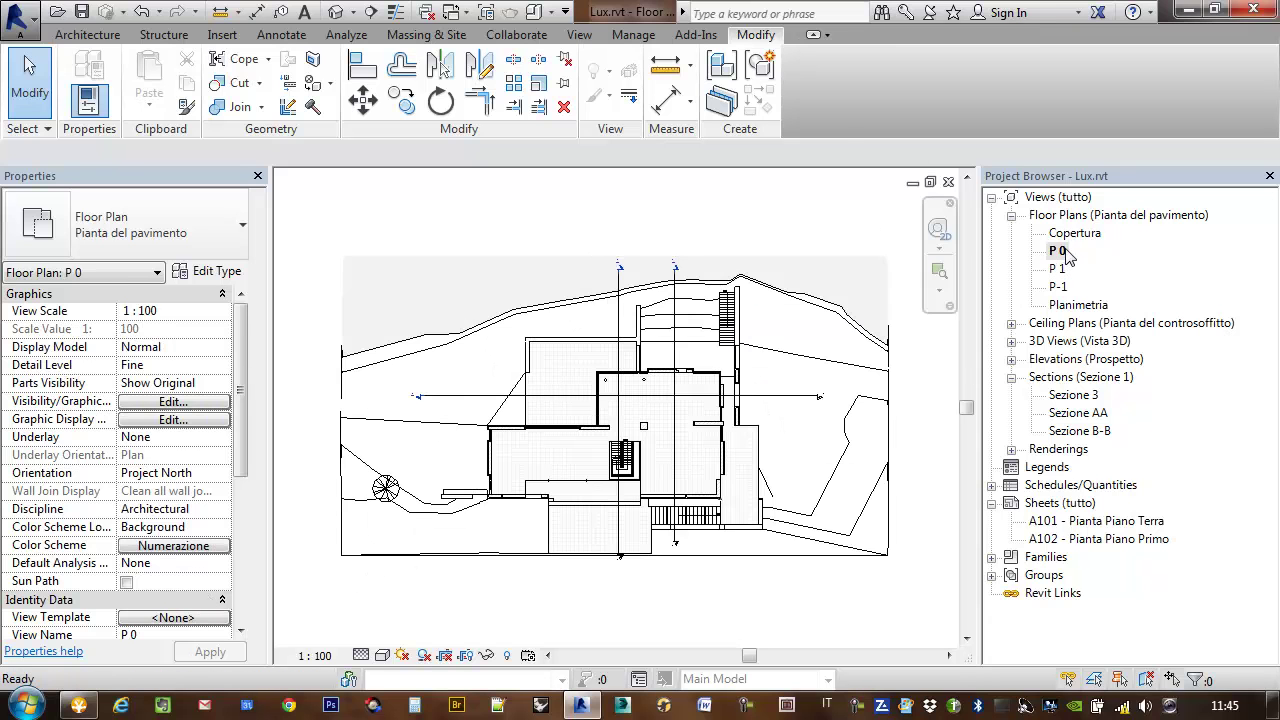
double_click(1057, 269)
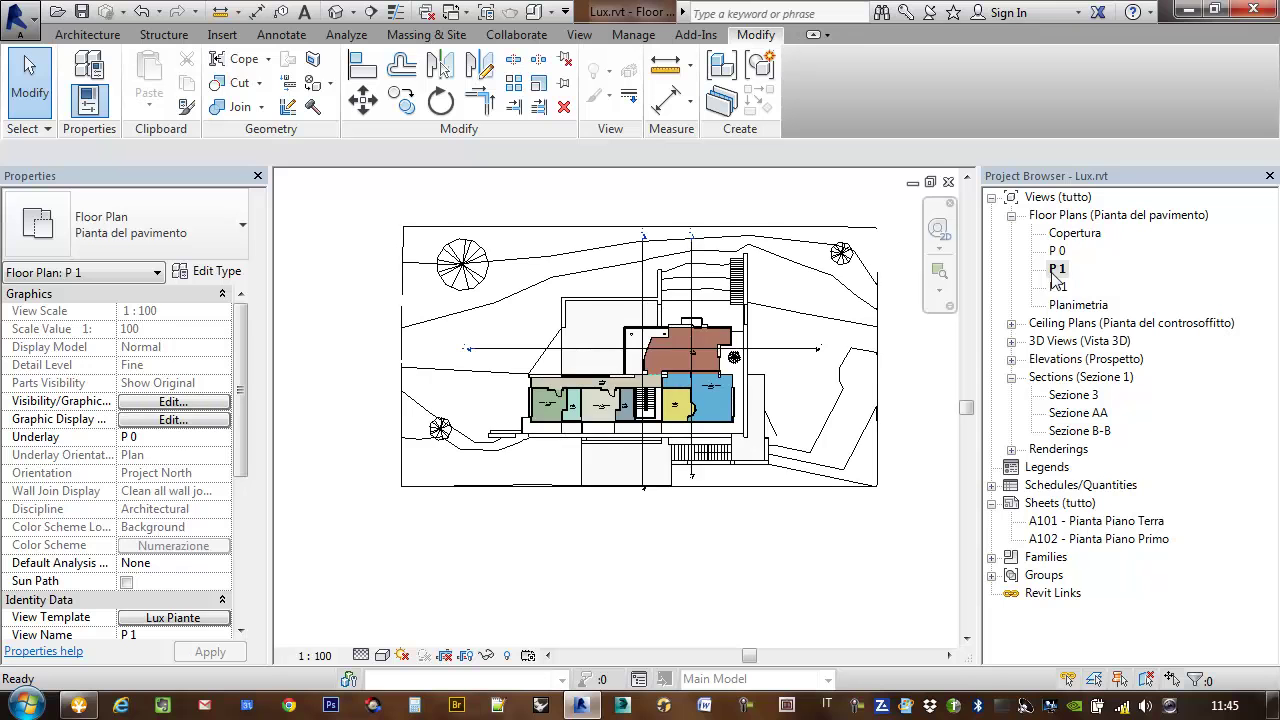
middle_click_drag(725, 415, 699, 445)
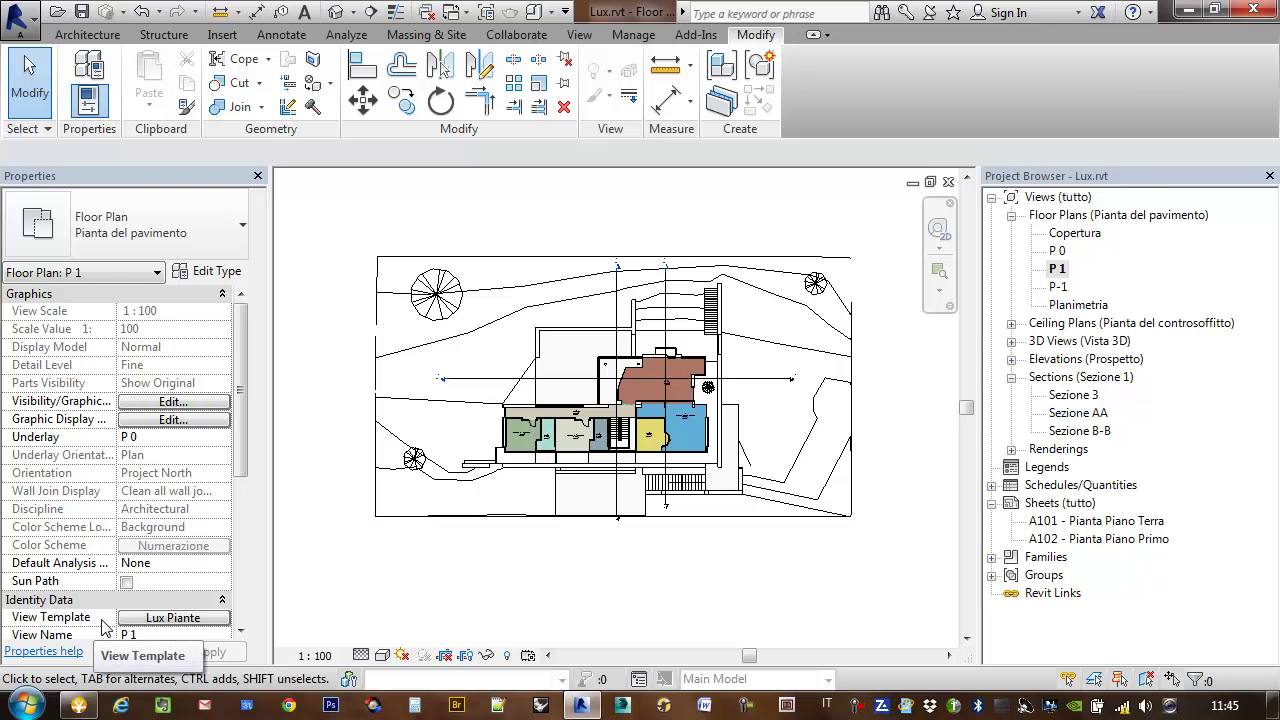
Change the Lux Piante template's Color Scheme to Lux and apply the change.
left_click(165, 618)
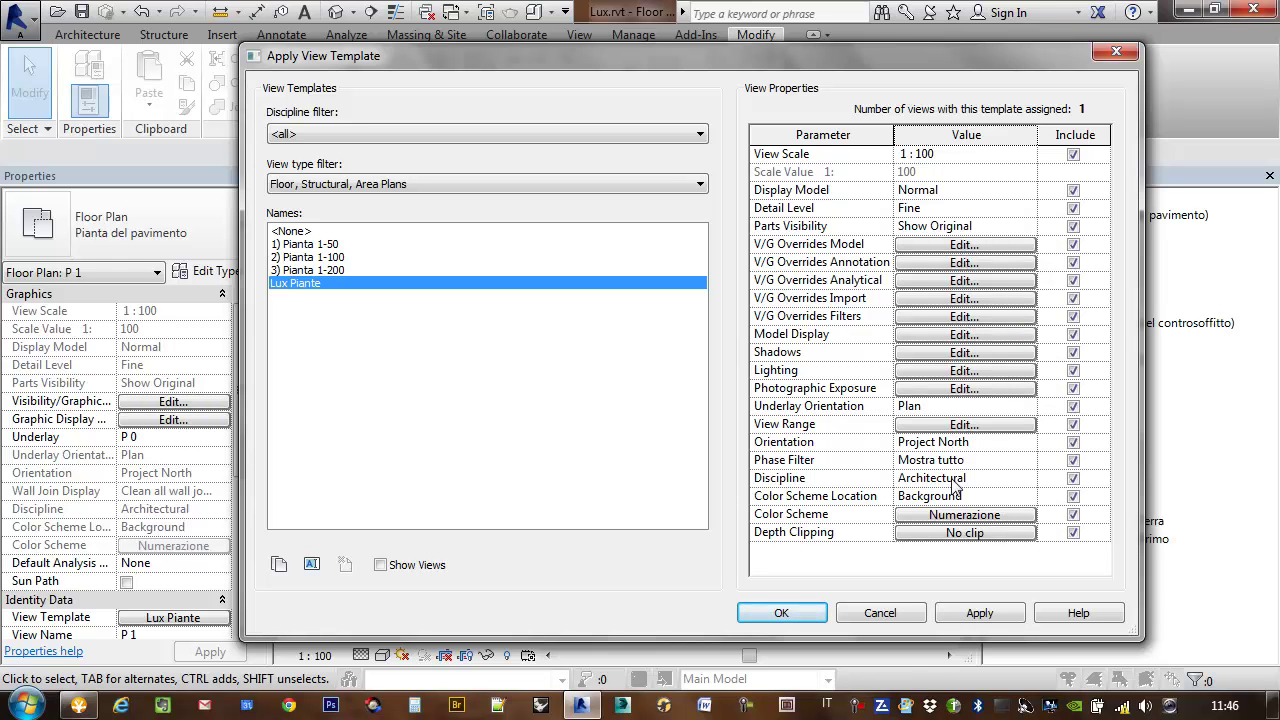
left_click(965, 515)
left_click(354, 185)
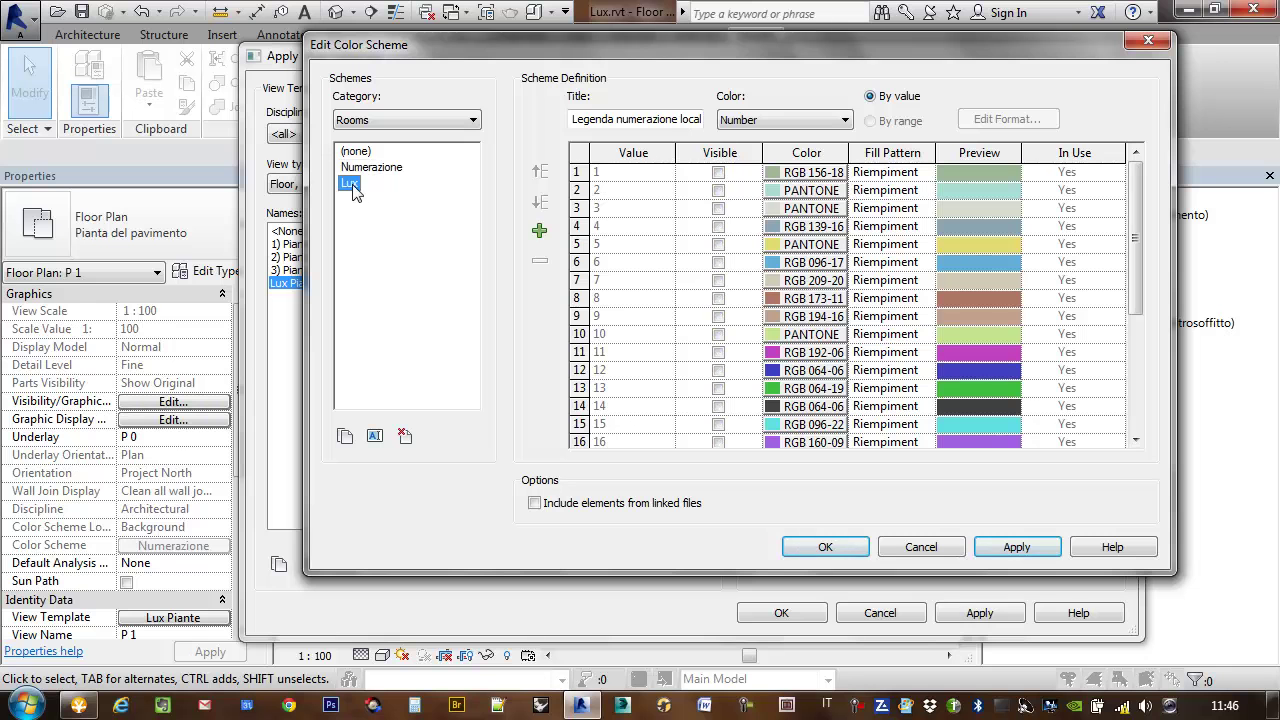
left_click(826, 549)
left_click(977, 615)
left_click(814, 613)
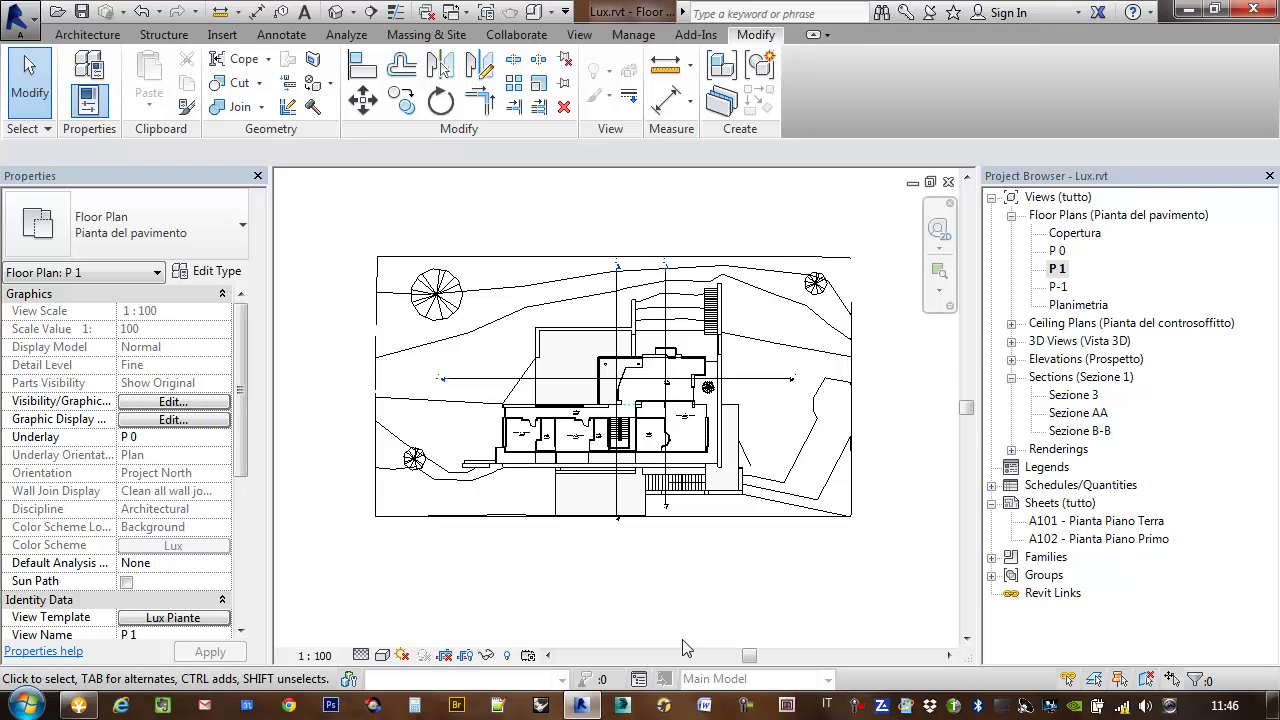
scroll(686, 602, "up", 2)
Select the Sezione 3 section line and nudge it slightly to the right.
middle_click_drag(895, 482, 897, 528)
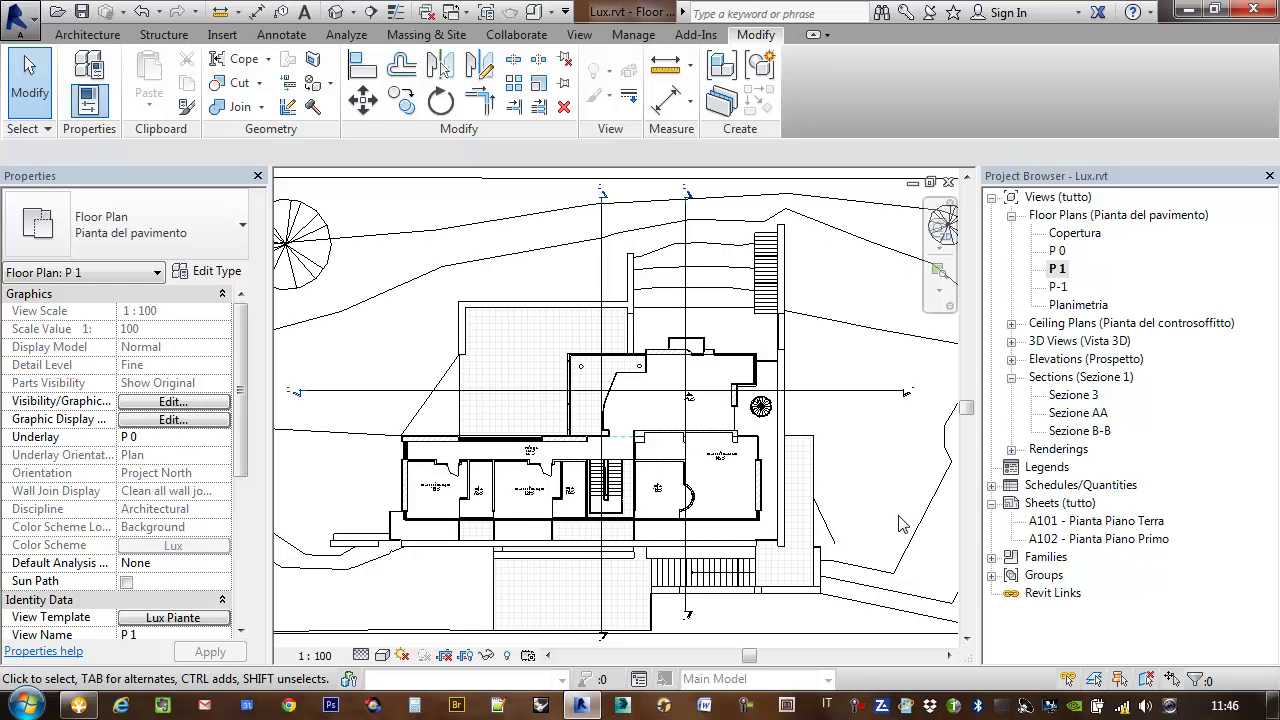
left_click(687, 326)
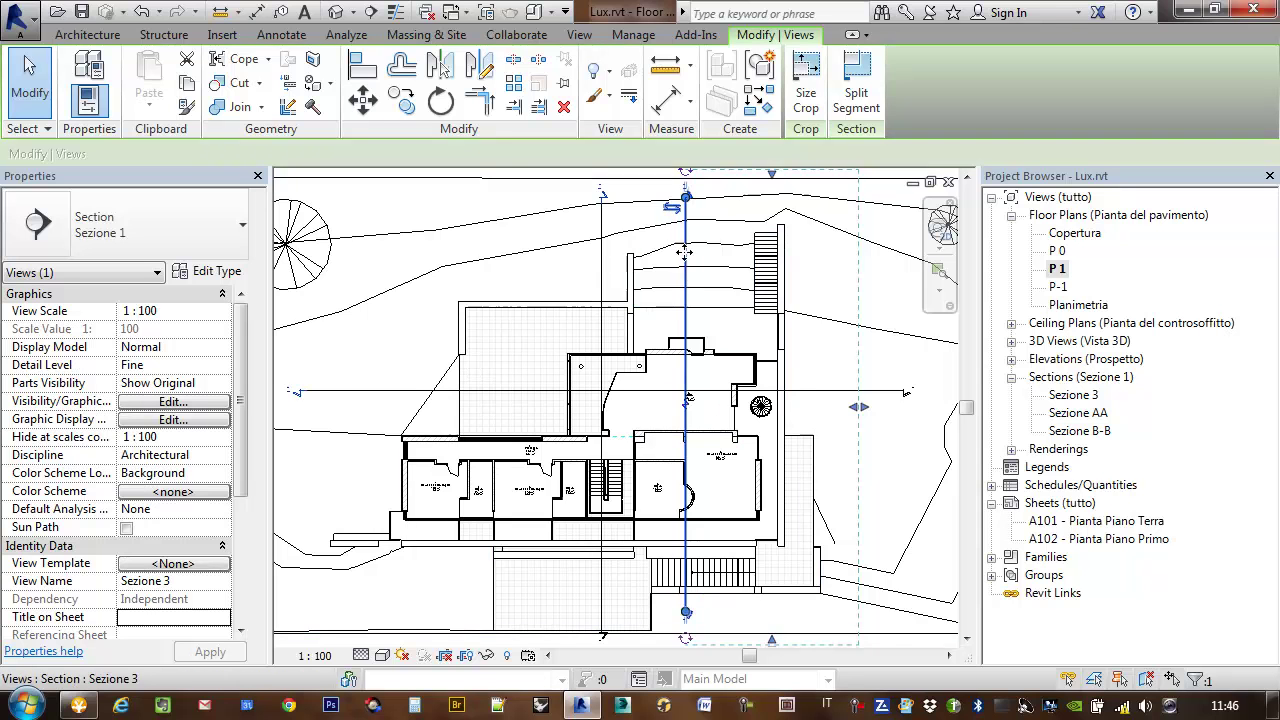
scroll(704, 508, "up", 3)
scroll(680, 485, "up", 2)
scroll(657, 450, "up", 2)
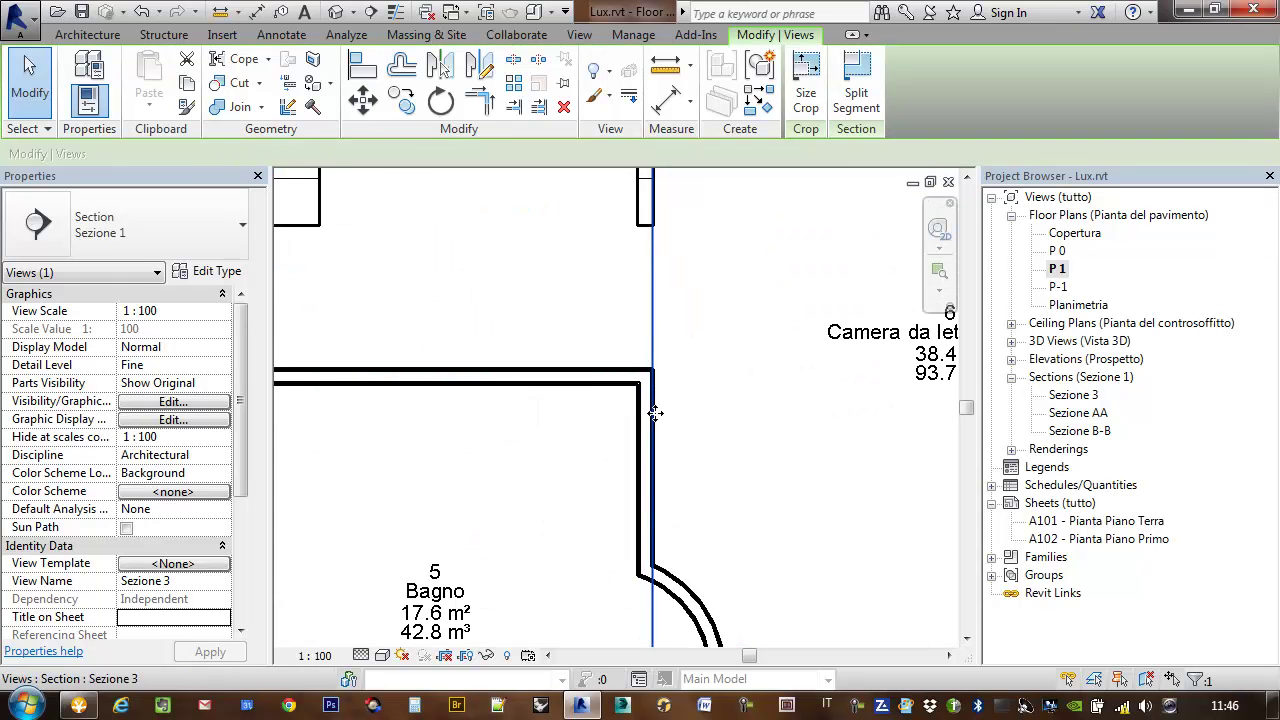
scroll(654, 405, "up", 2)
scroll(660, 360, "up", 1)
scroll(674, 406, "down", 1)
scroll(700, 451, "down", 1)
scroll(691, 454, "down", 1)
scroll(688, 413, "down", 1)
scroll(688, 413, "down", 2)
scroll(688, 413, "down", 1)
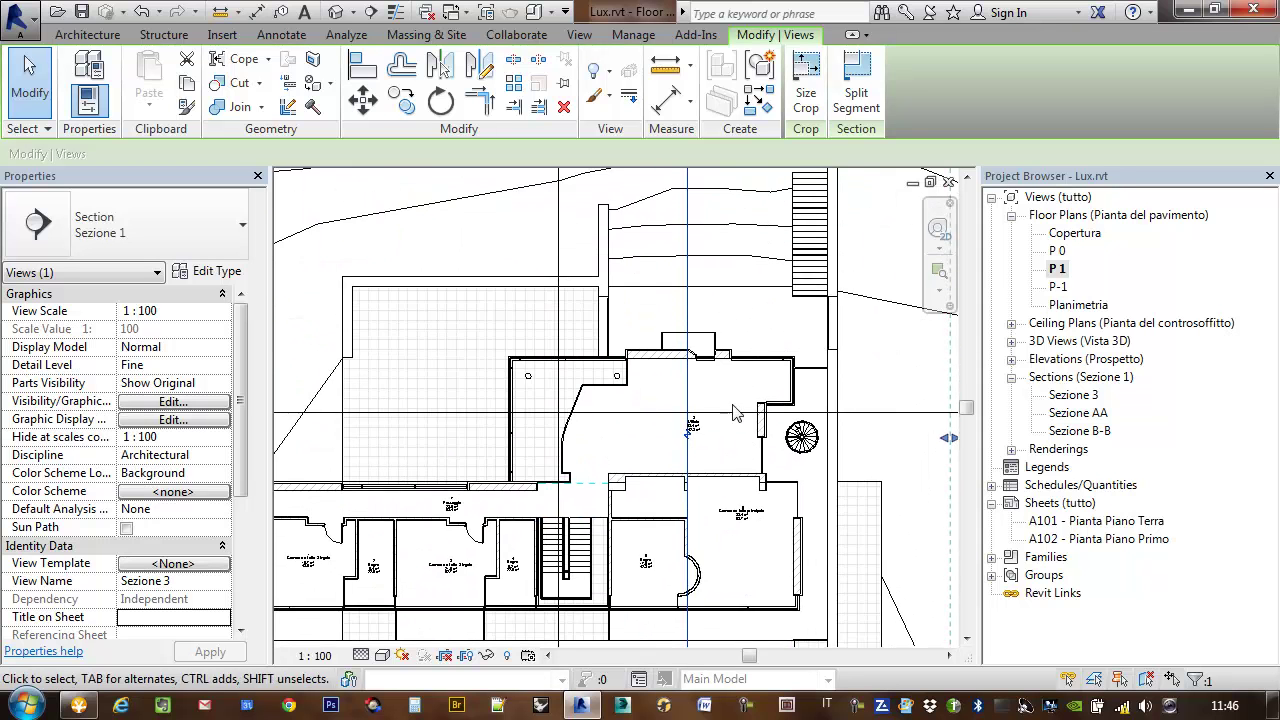
scroll(688, 415, "up", 3)
middle_click_drag(688, 415, 657, 274)
scroll(657, 280, "up", 2)
scroll(674, 294, "up", 2)
scroll(706, 353, "up", 1)
middle_click_drag(706, 353, 701, 383)
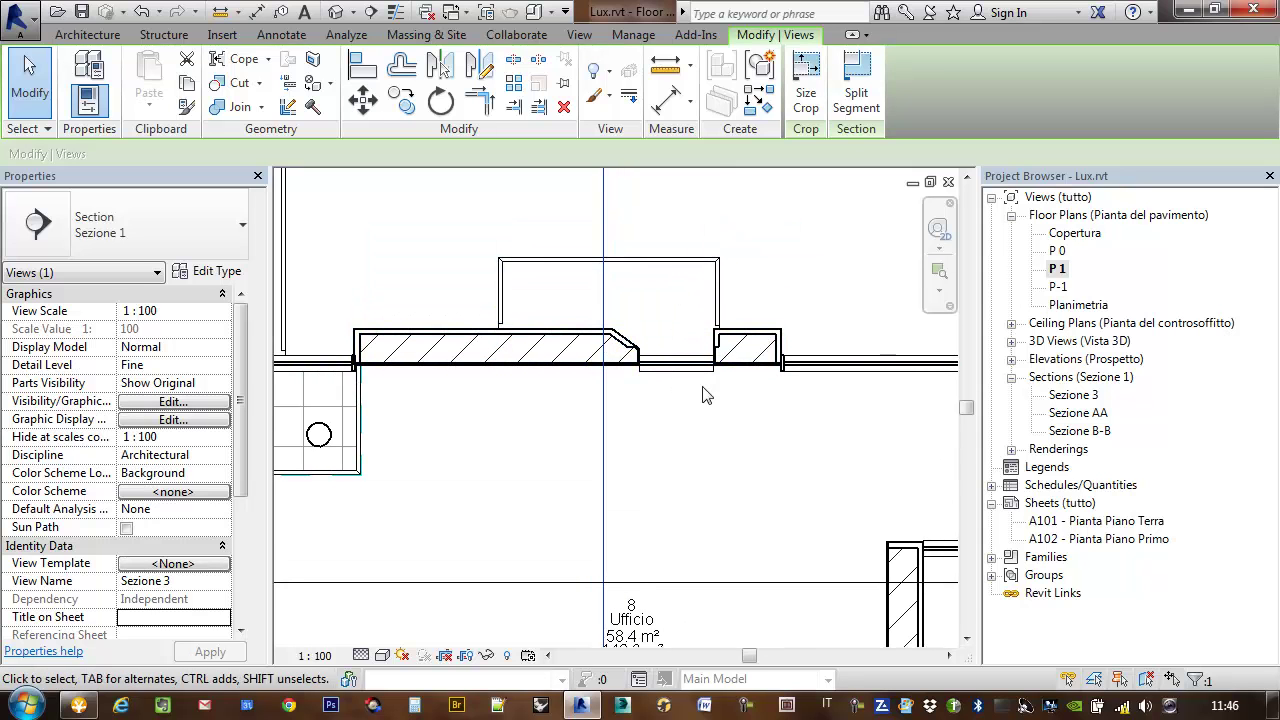
scroll(678, 380, "down", 3)
scroll(665, 400, "down", 2)
key("Right")
key("Right")
key("Right")
key("Right")
key("Right")
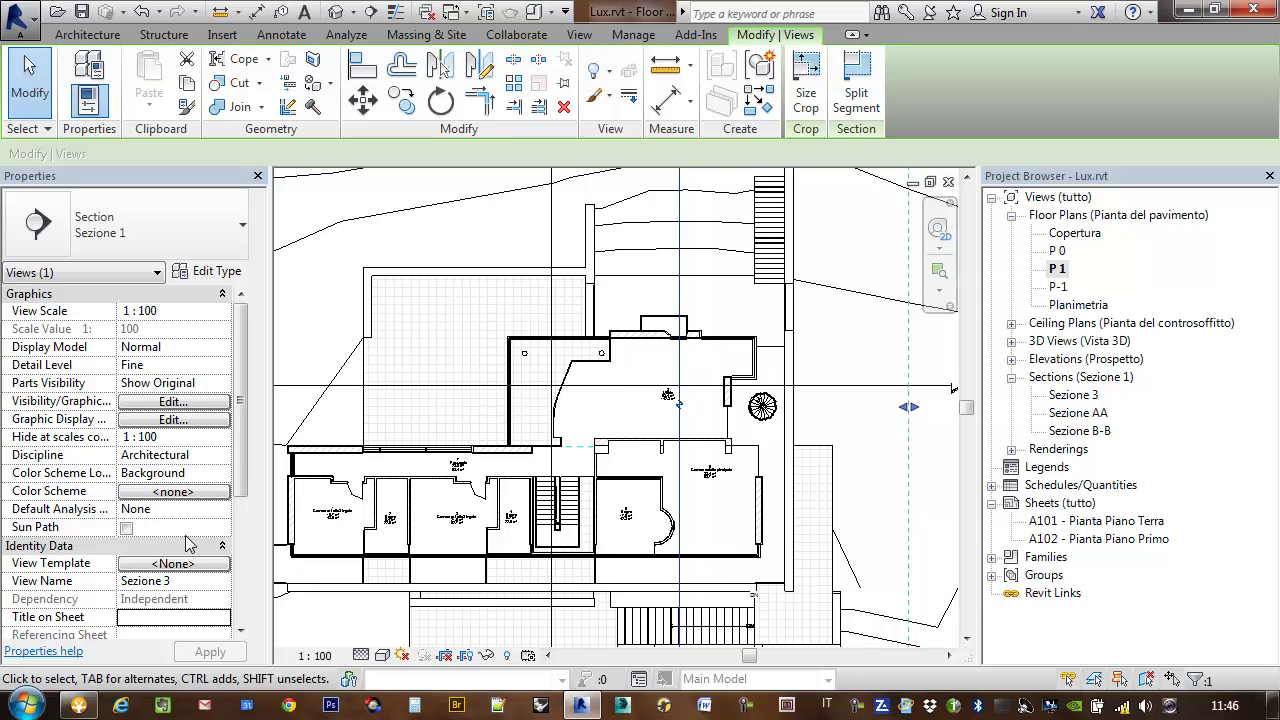
Inspect the Sezione 3 section view, then go back to floor plan P 0.
double_click(1076, 396)
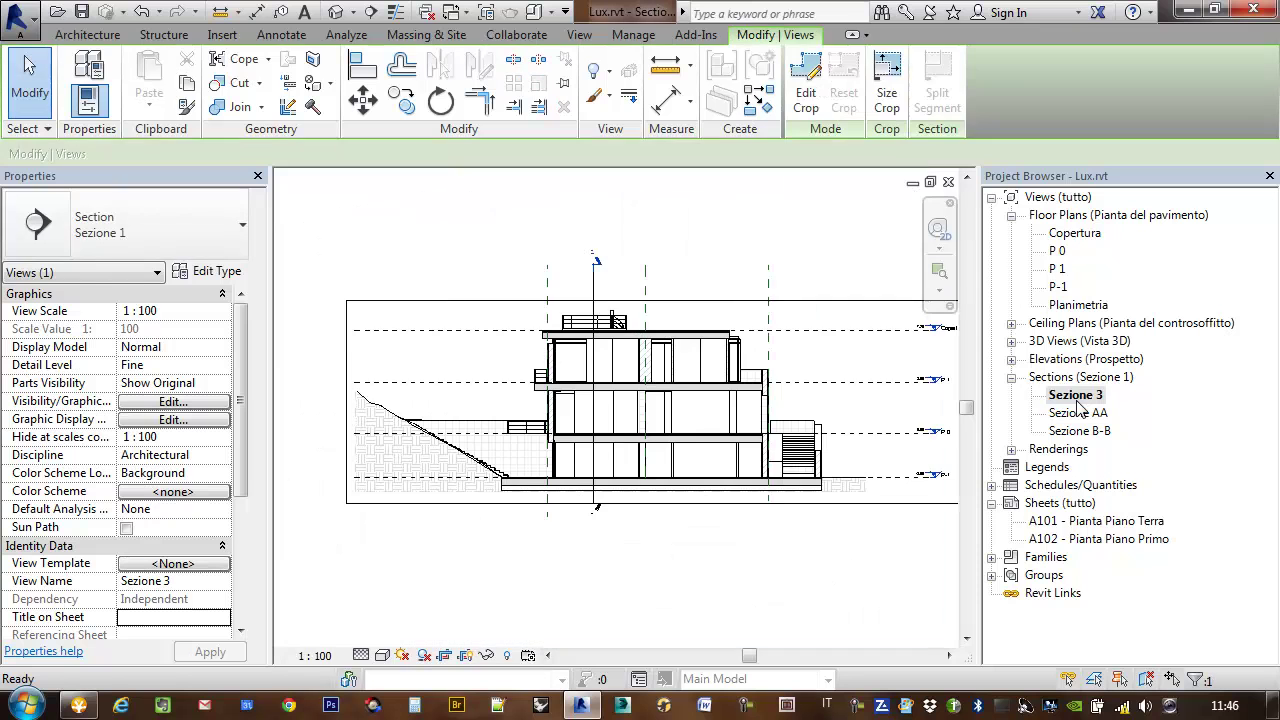
left_click(825, 517)
scroll(680, 395, "up", 3)
scroll(685, 390, "up", 3)
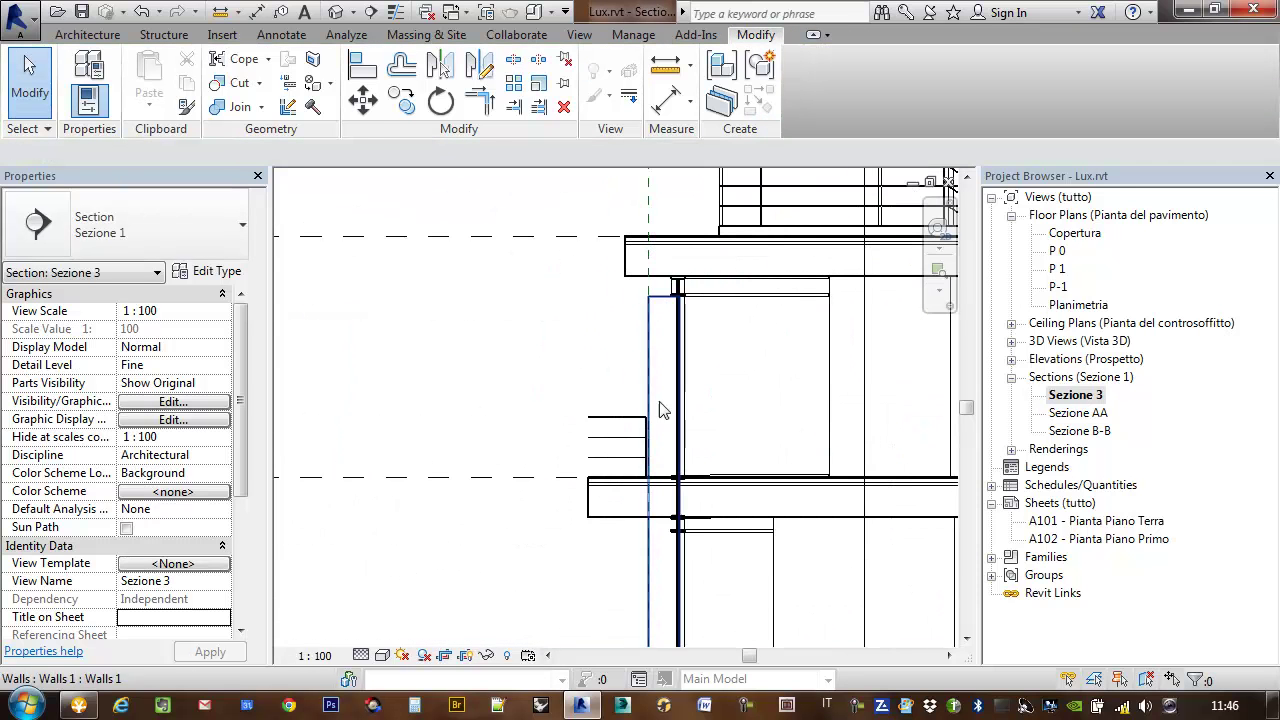
scroll(640, 420, "down", 3)
scroll(564, 455, "down", 2)
scroll(550, 400, "up", 3)
scroll(770, 443, "down", 3)
scroll(770, 443, "down", 2)
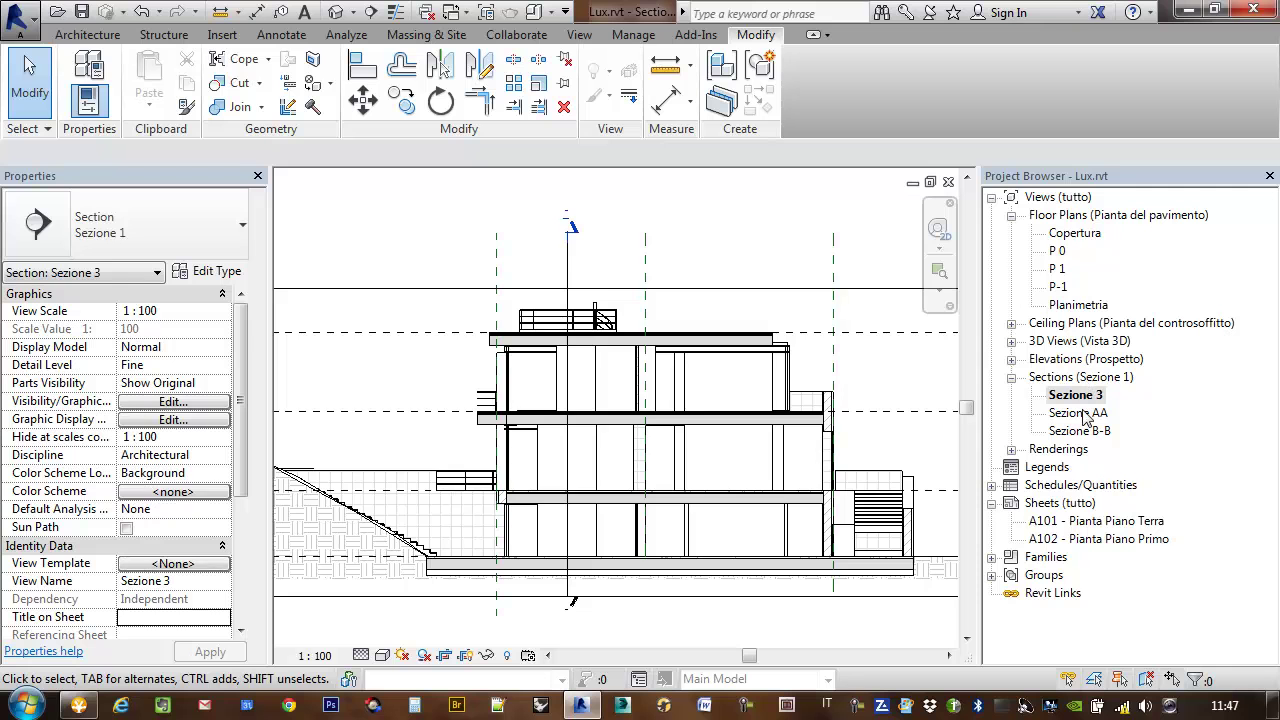
double_click(1060, 253)
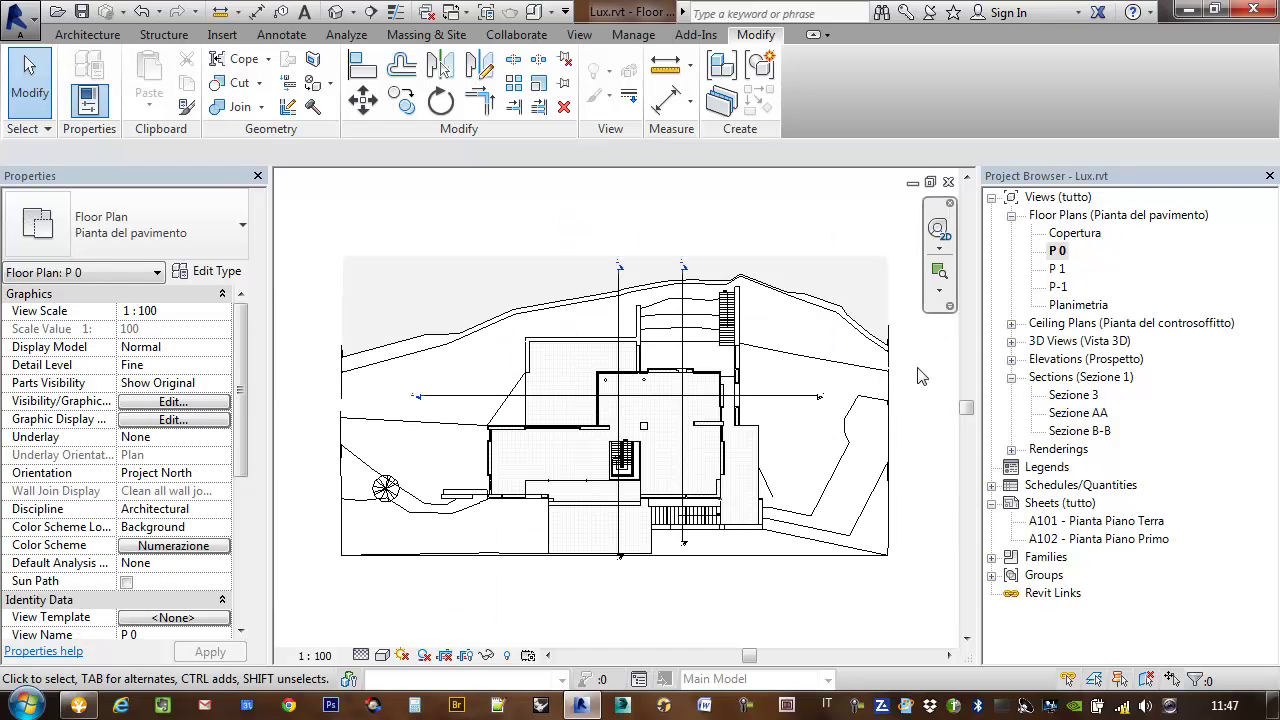
After a look at P 1, open floor plan P-1 and assign it the Lux Piante template.
double_click(1056, 269)
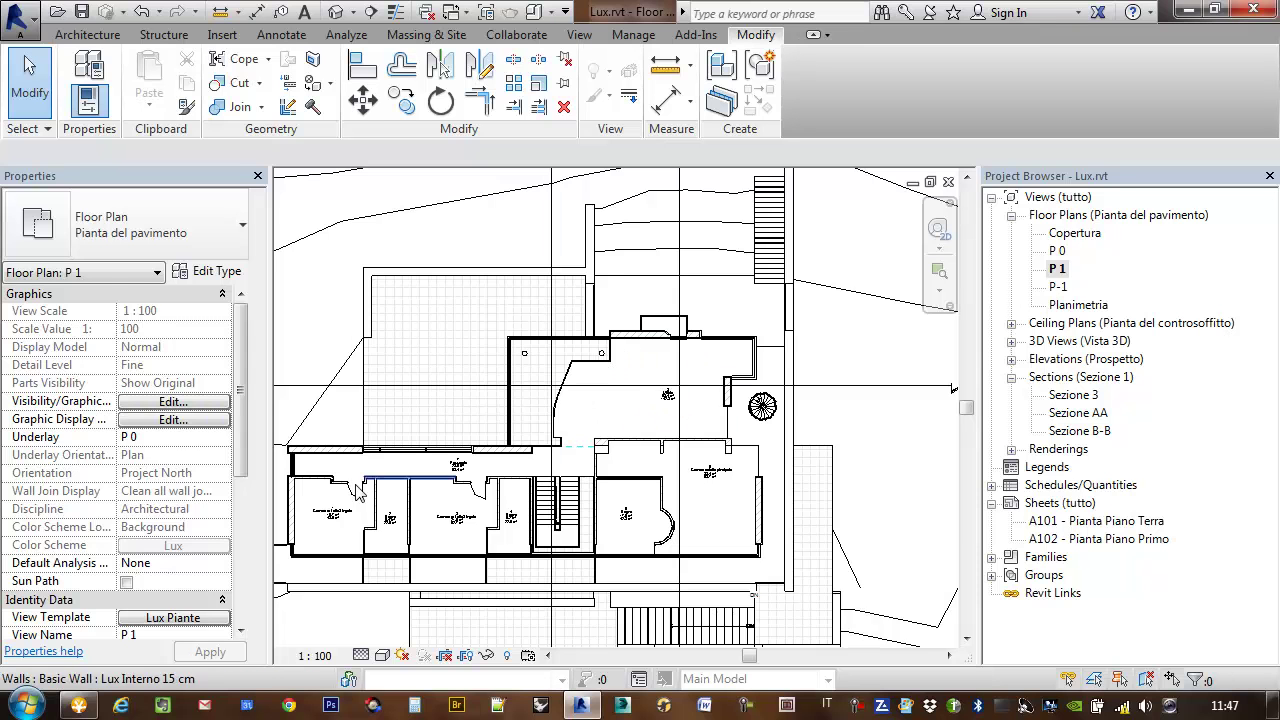
middle_click_drag(420, 485, 572, 440)
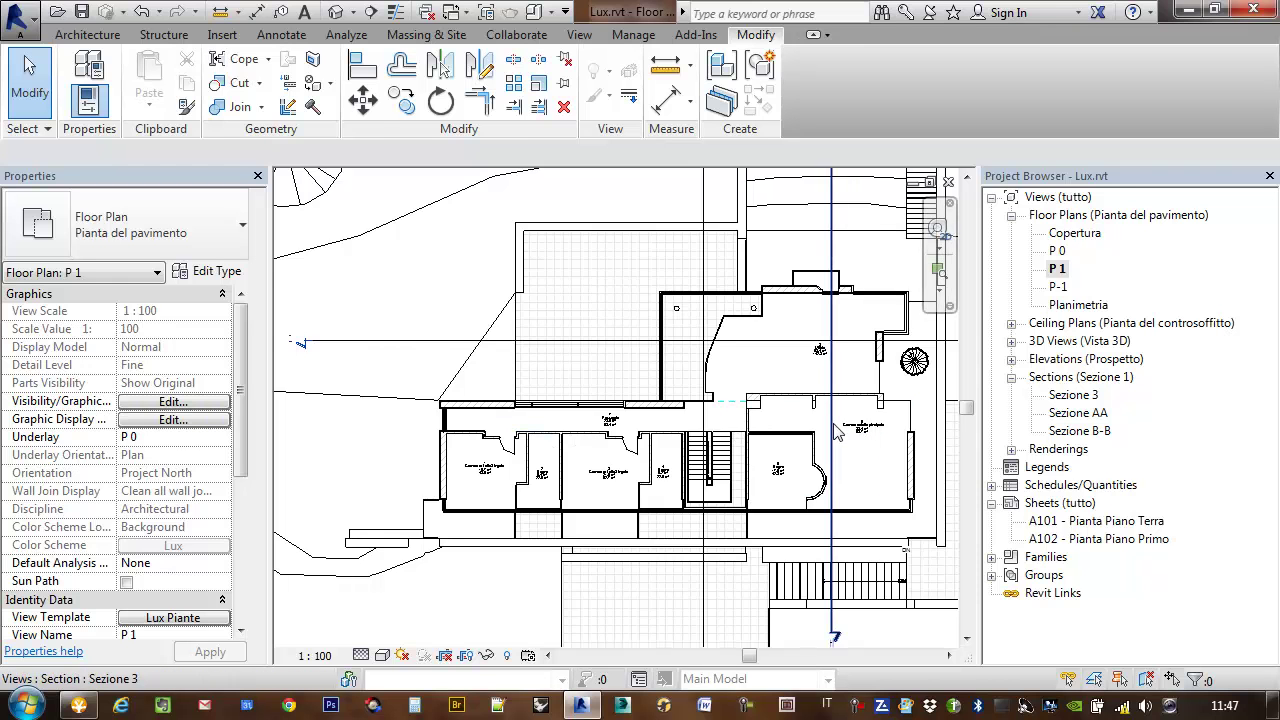
middle_click_drag(855, 455, 740, 453)
double_click(1060, 287)
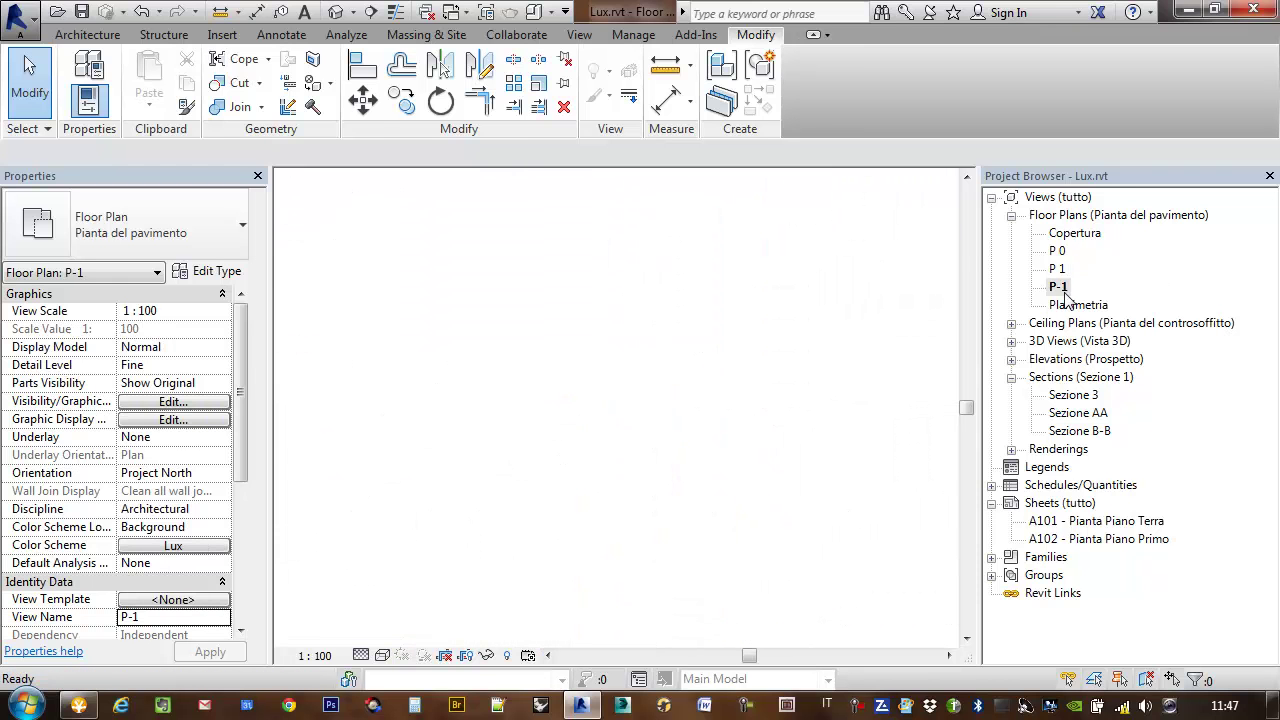
scroll(783, 382, "down", 3)
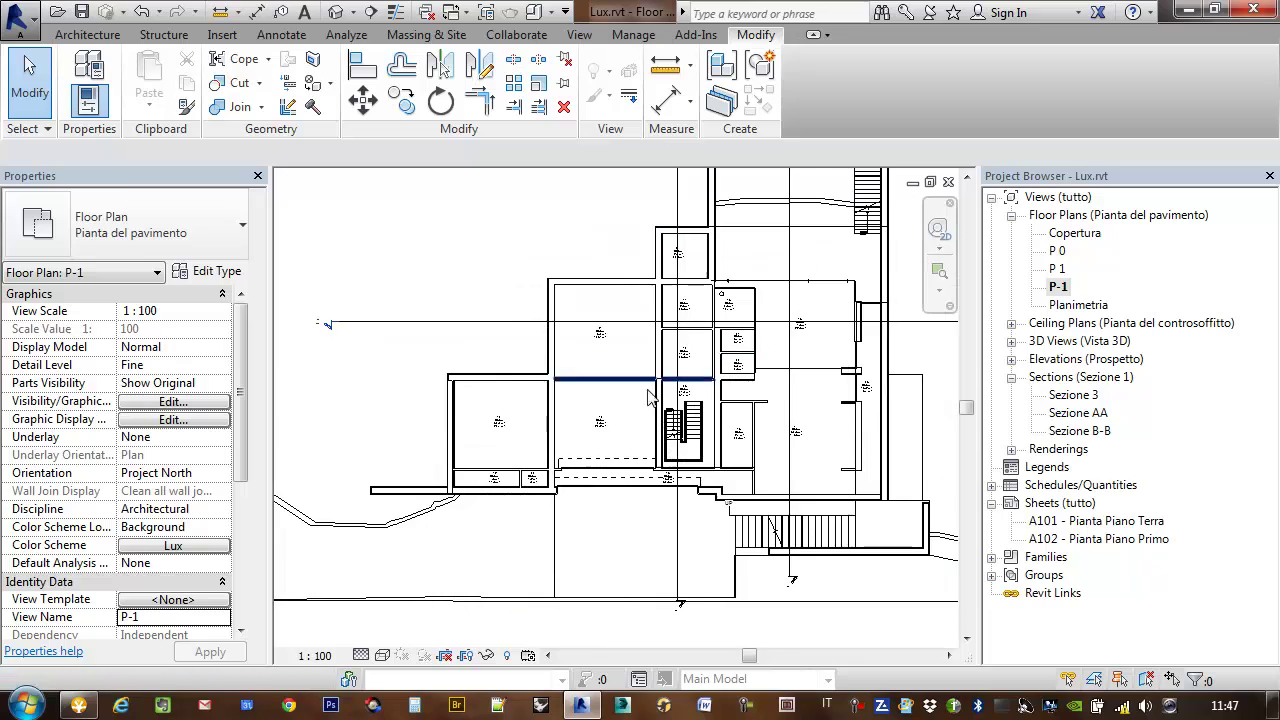
left_click(213, 598)
double_click(306, 282)
scroll(889, 400, "down", 2)
mouse_move(842, 438)
middle_mouse_down()
mouse_move(810, 448)
mouse_move(768, 400)
middle_mouse_up()
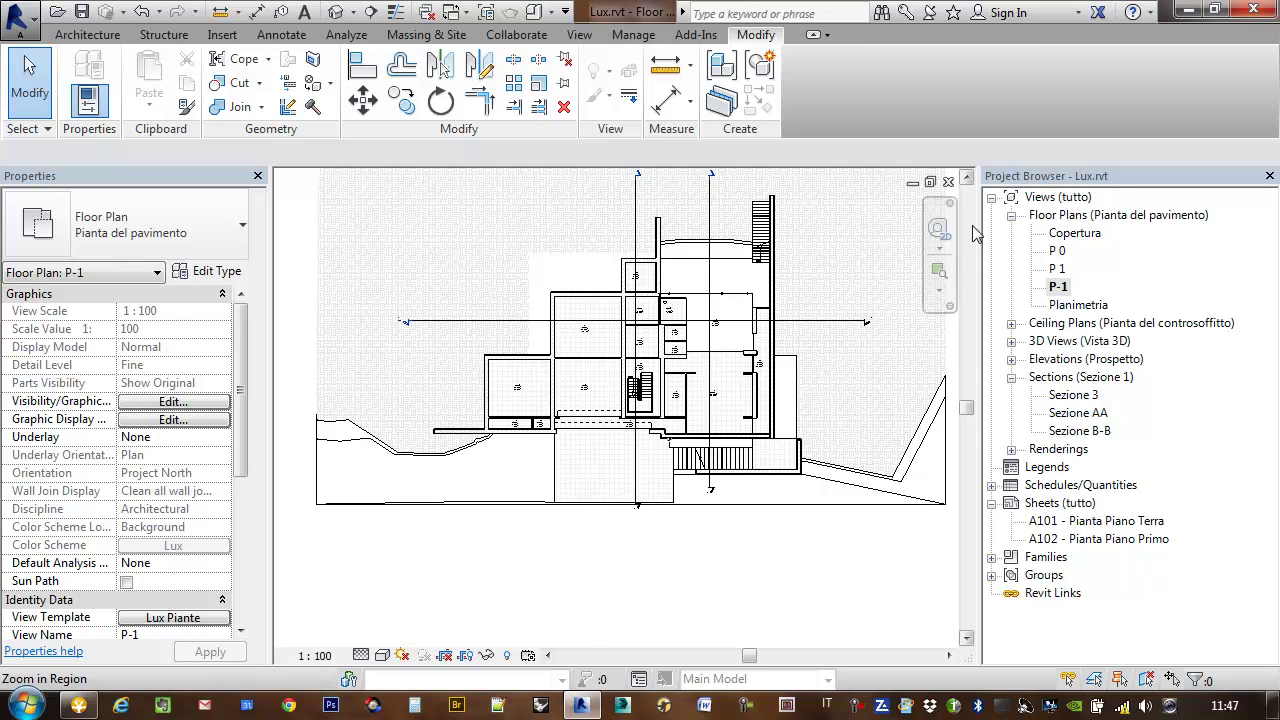
Open sheet A101 Pianta Piano Terra and place the P 0 floor plan on it.
double_click(1063, 521)
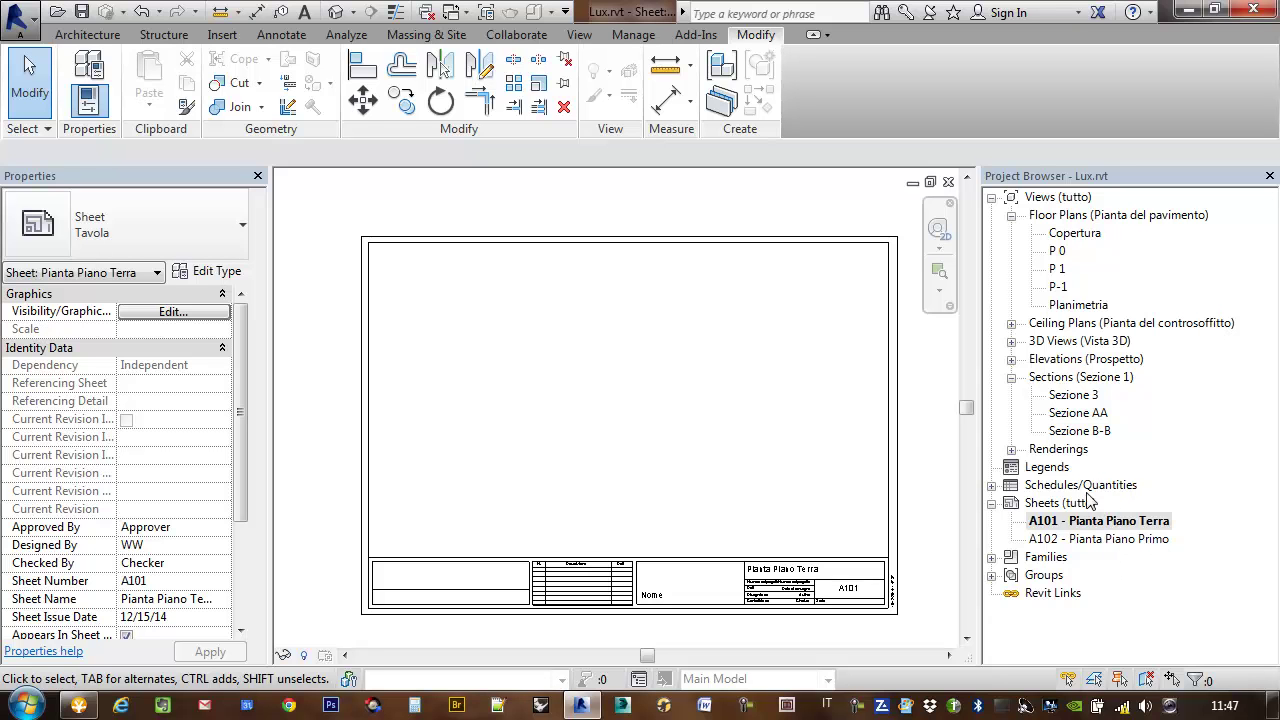
left_click(1057, 269)
left_click(1057, 251)
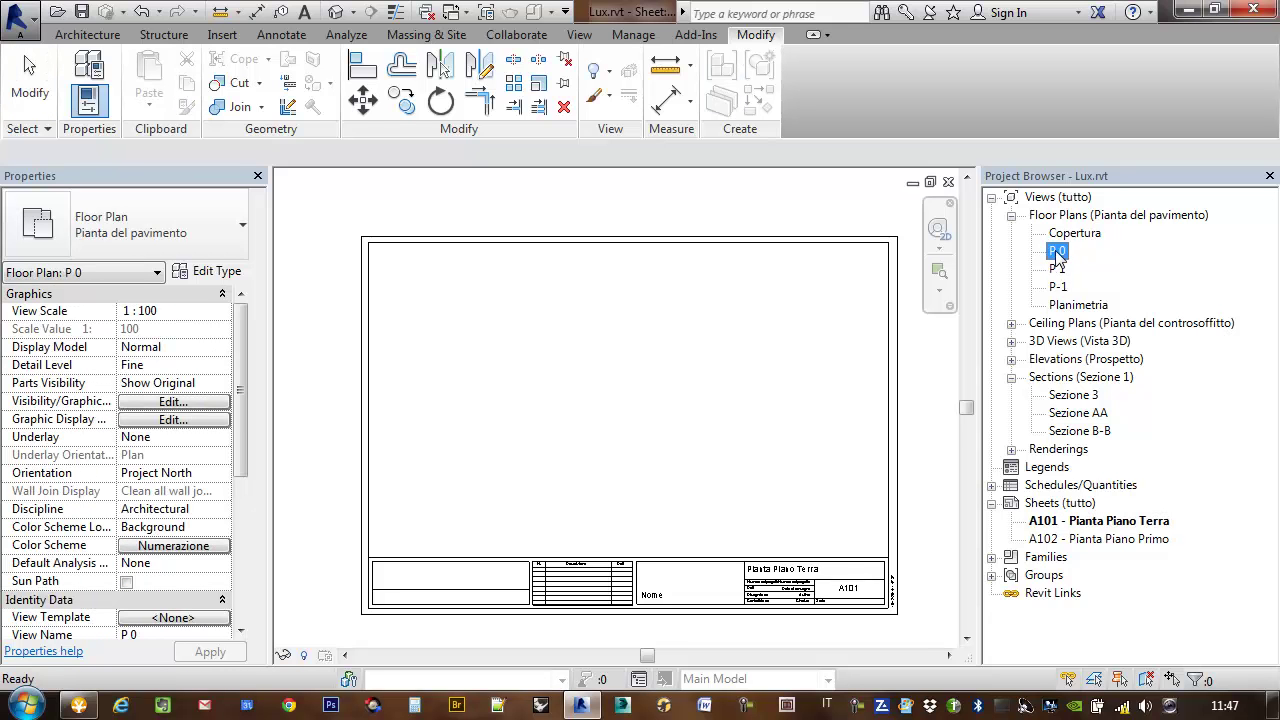
left_click_drag(1057, 253, 615, 418)
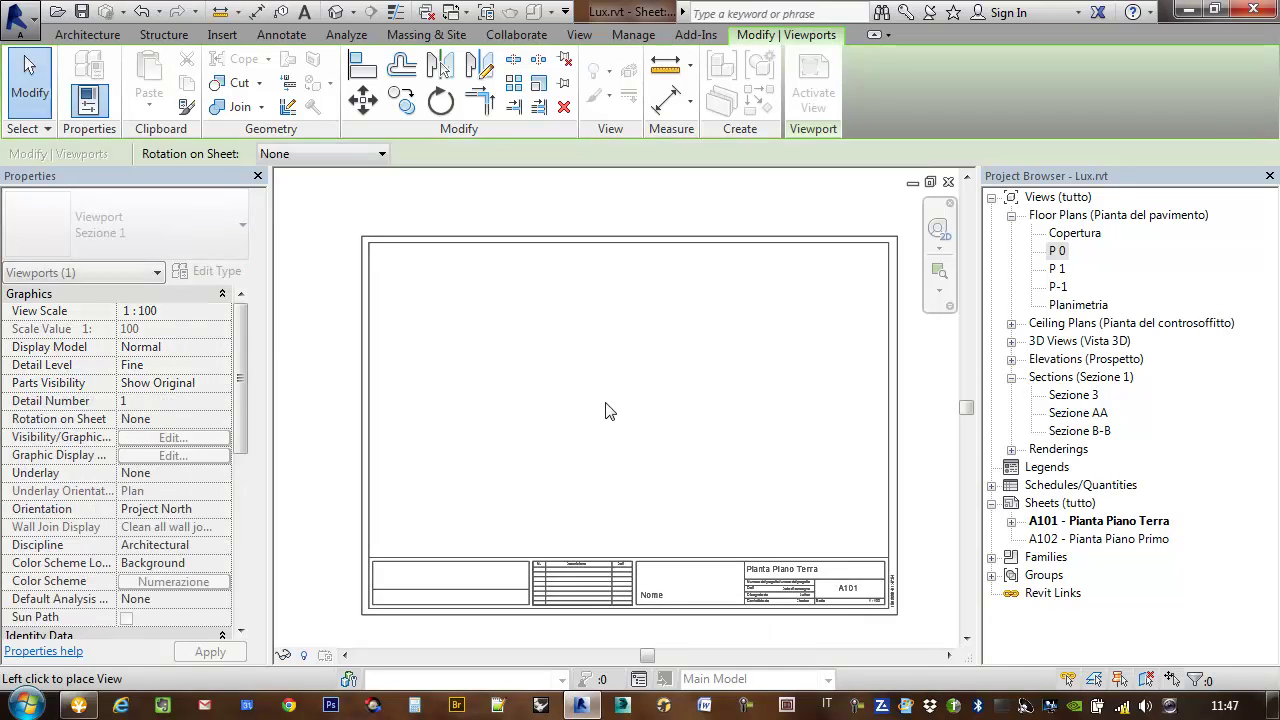
left_click(654, 437)
Move the P 0 viewport toward the top of sheet A101, then select floor plan P 1.
scroll(700, 441, "down", 3)
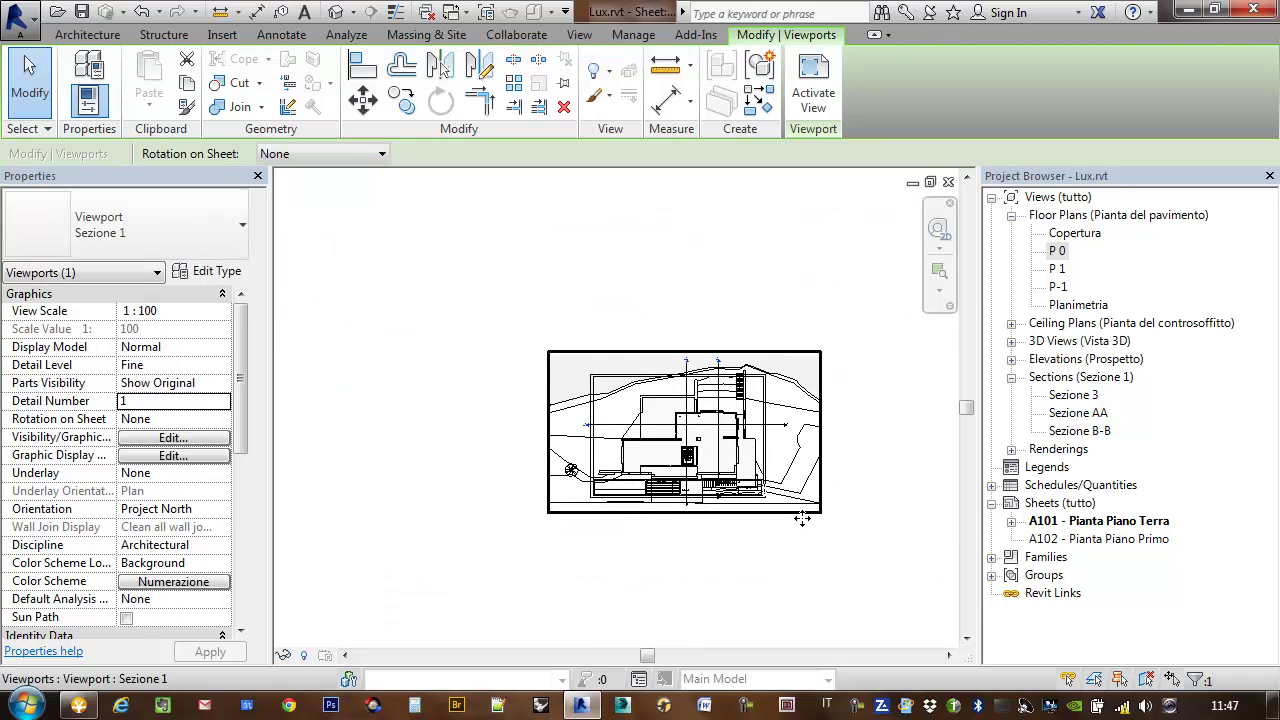
left_click_drag(820, 462, 842, 284)
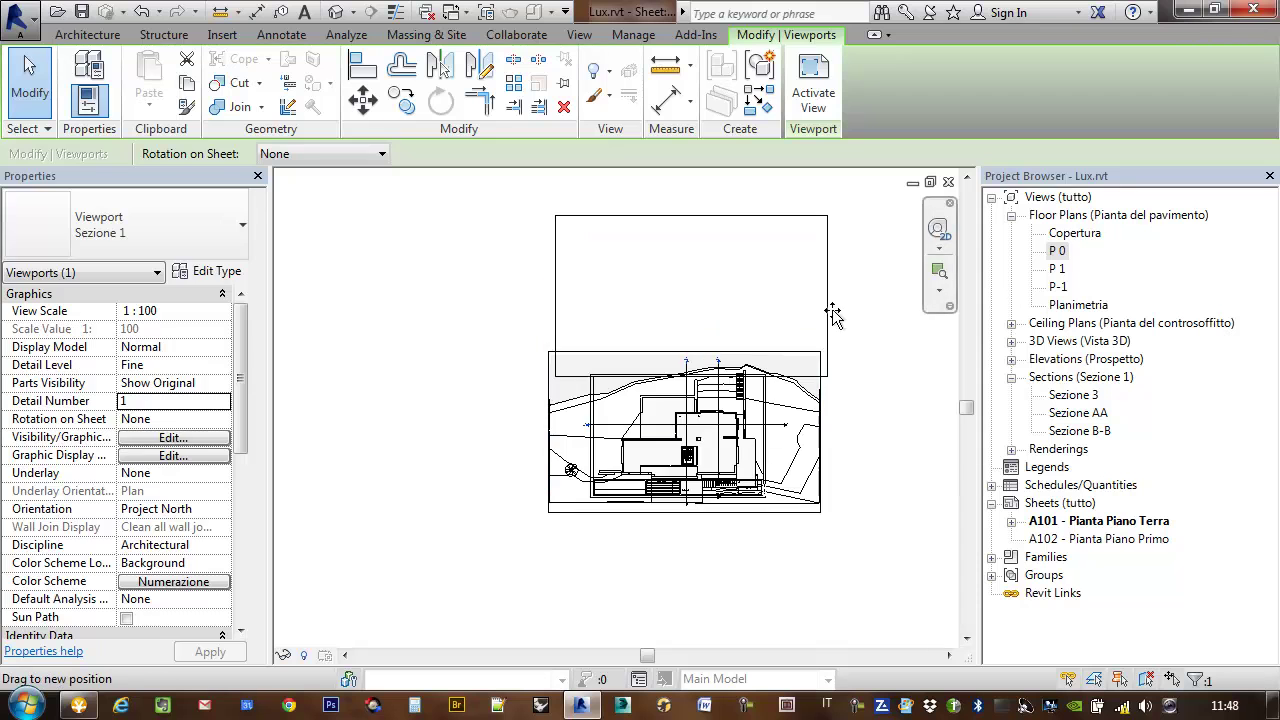
middle_click_drag(870, 335, 837, 401)
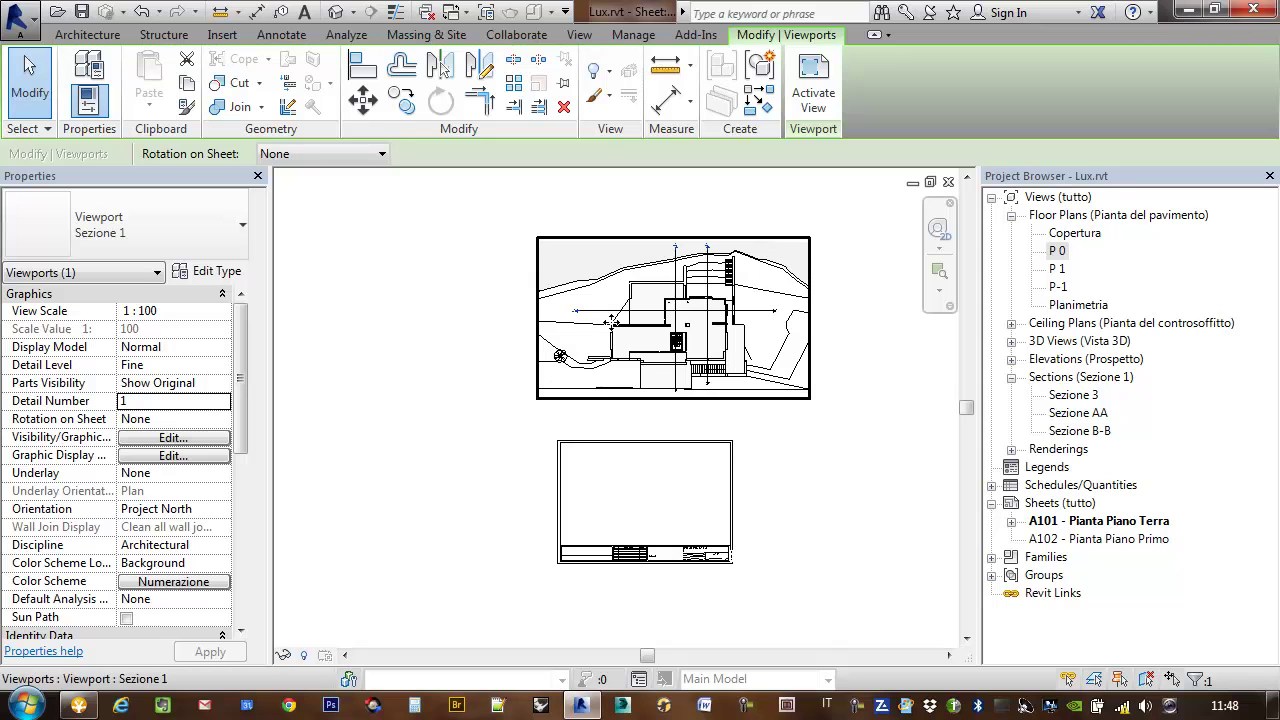
scroll(700, 500, "up", 2)
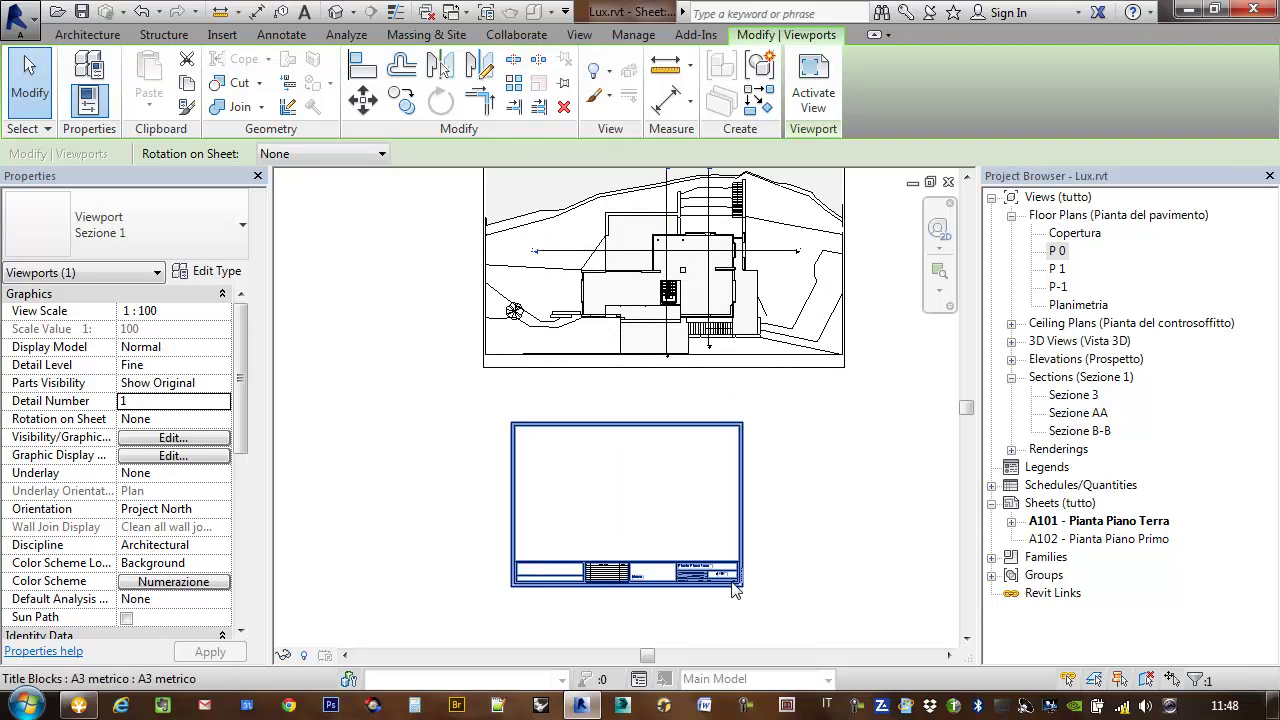
middle_click_drag(540, 390, 520, 439)
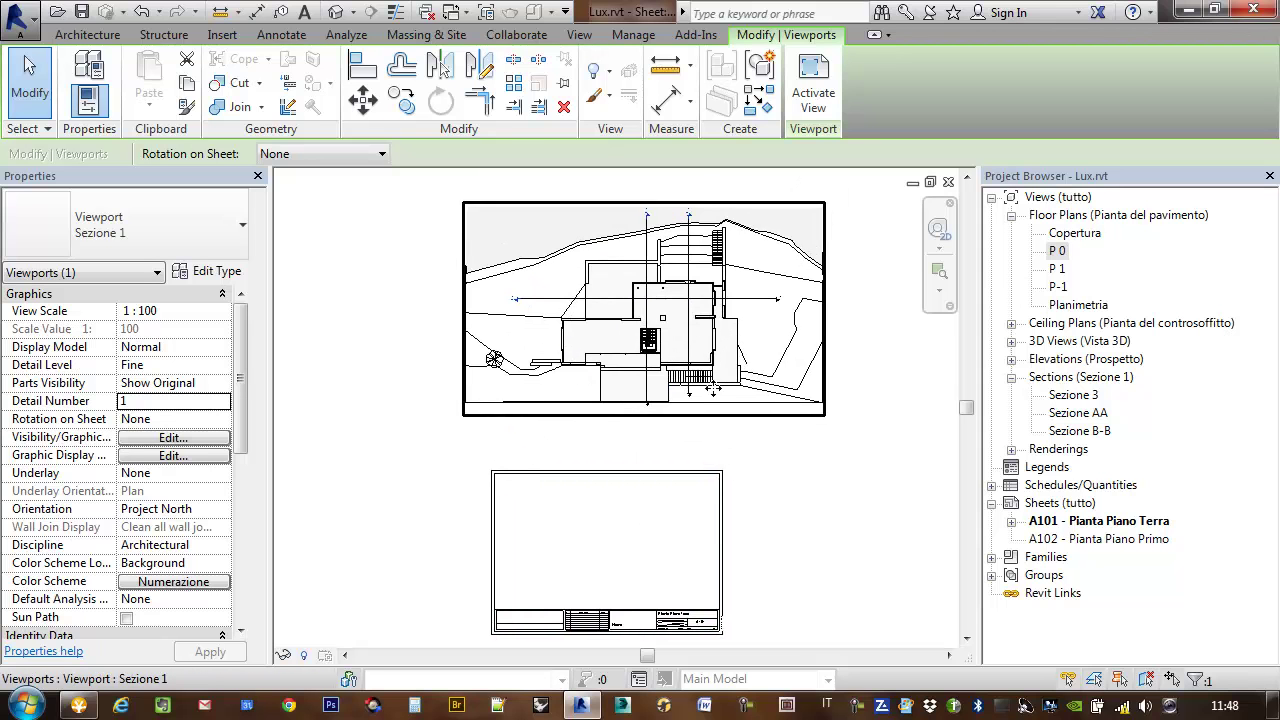
mouse_move(707, 216)
left_mouse_down()
mouse_move(680, 305)
mouse_move(676, 441)
left_mouse_up()
middle_click_drag(676, 443, 719, 296)
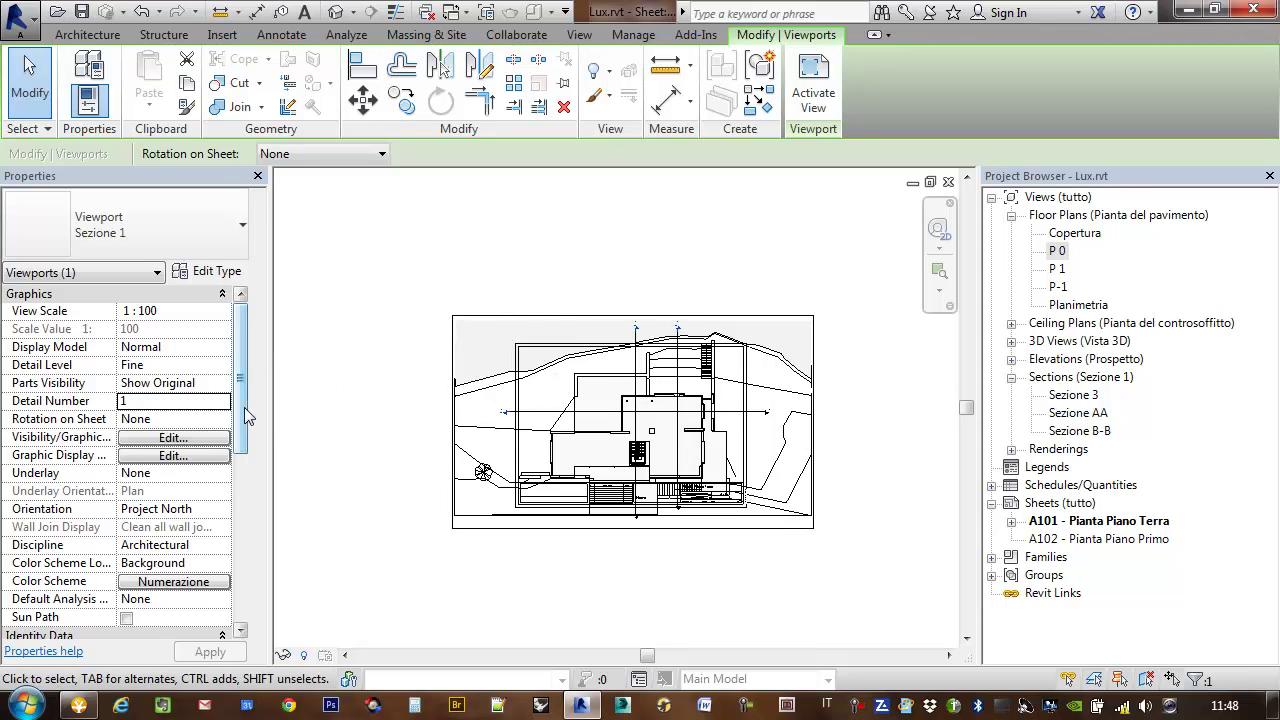
scroll(243, 408, "down", 3)
left_click(603, 357)
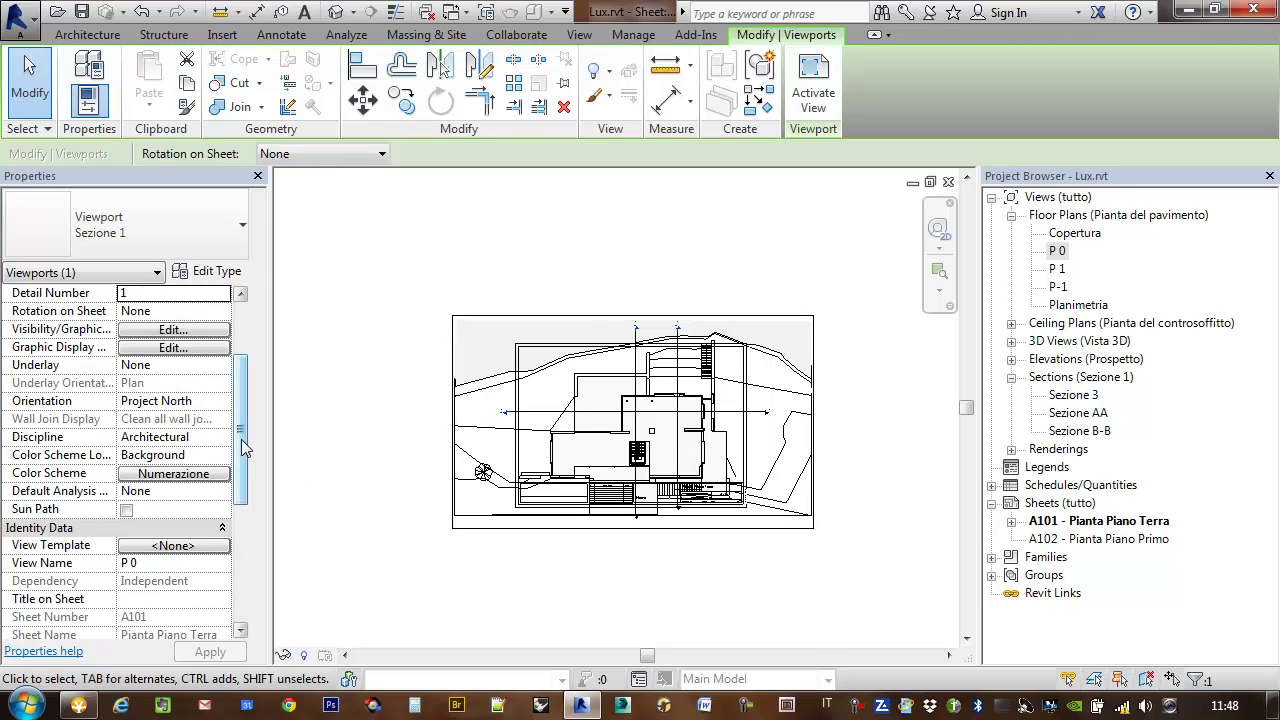
left_click_drag(241, 439, 273, 365)
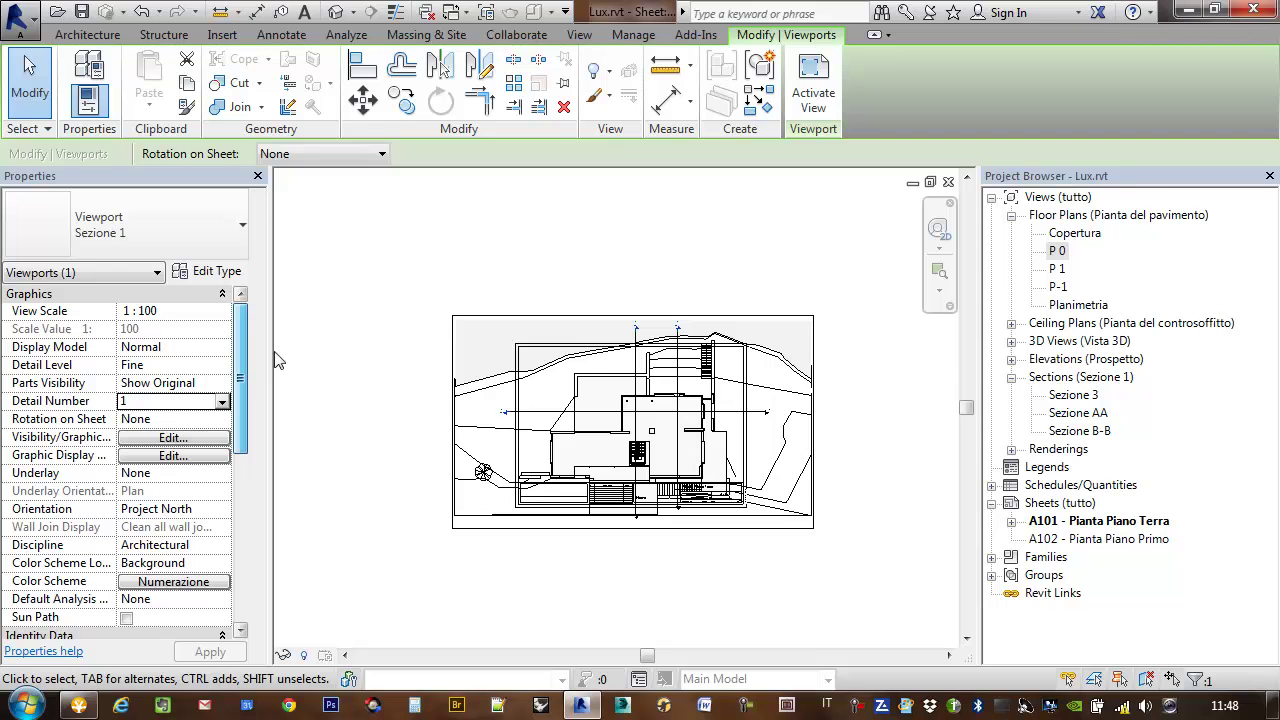
left_click(1057, 269)
Open floor plan P 0 and assign it the Lux Piante view template.
double_click(1057, 270)
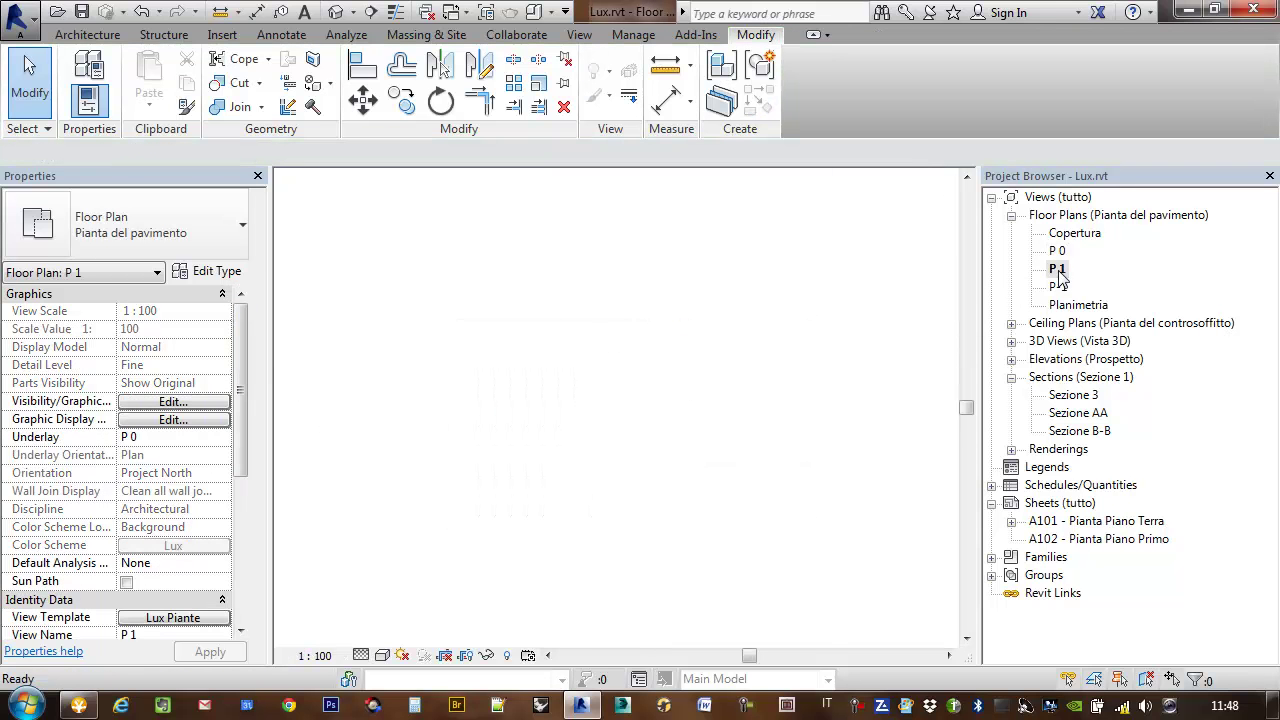
double_click(1057, 251)
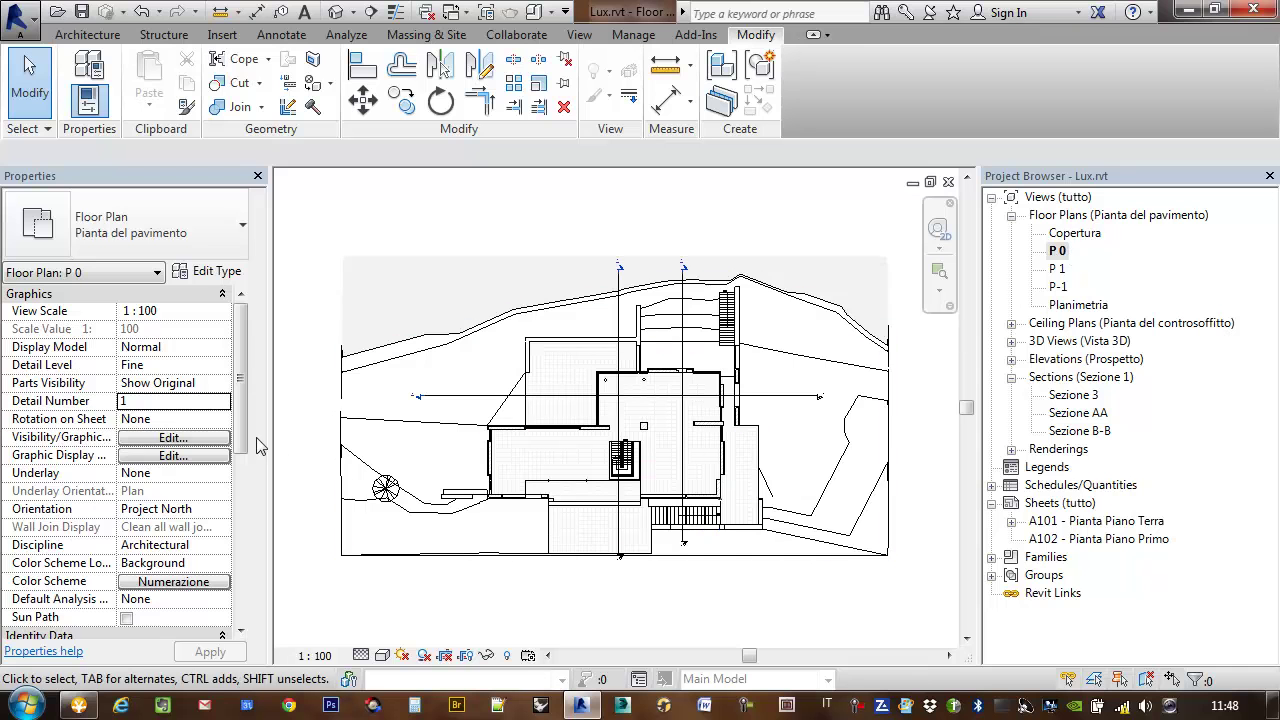
scroll(220, 460, "down", 3)
scroll(240, 500, "down", 4)
left_click(224, 527)
left_click(370, 283)
key("Return")
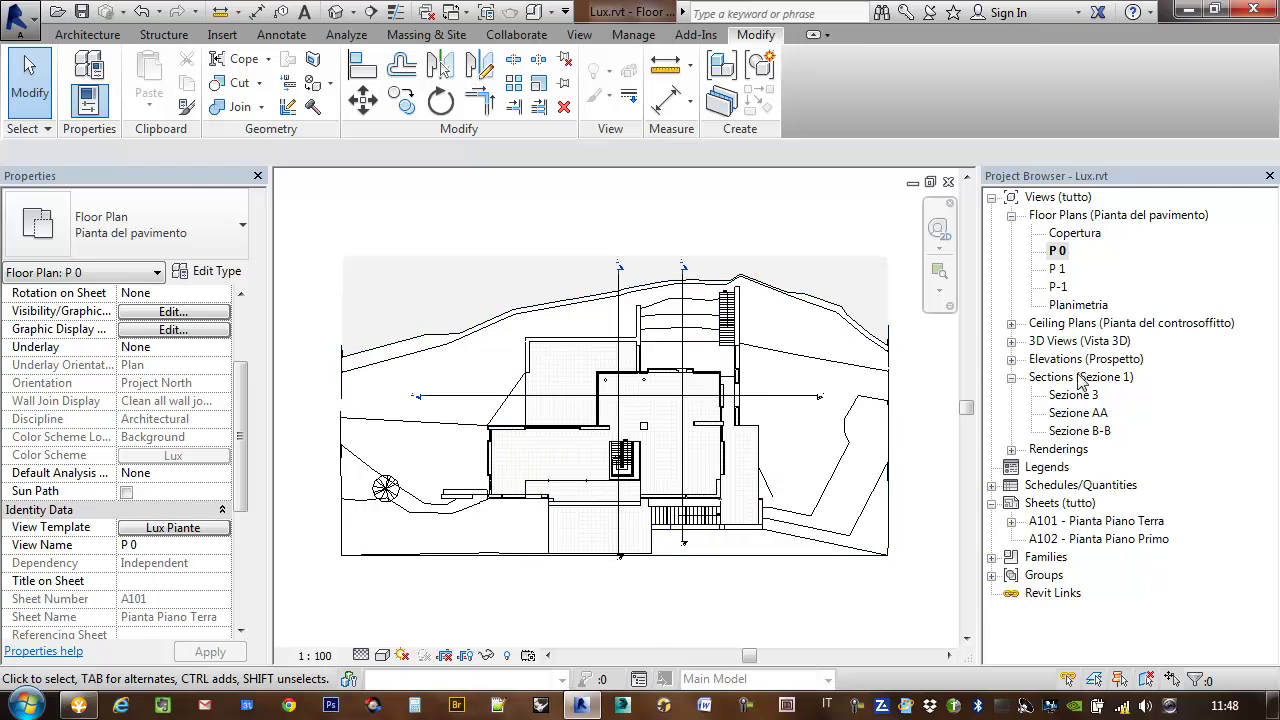
From sheet A101's P 0 viewport, set the Lux Piante template's view scale to 1 : 200 and apply.
double_click(1056, 522)
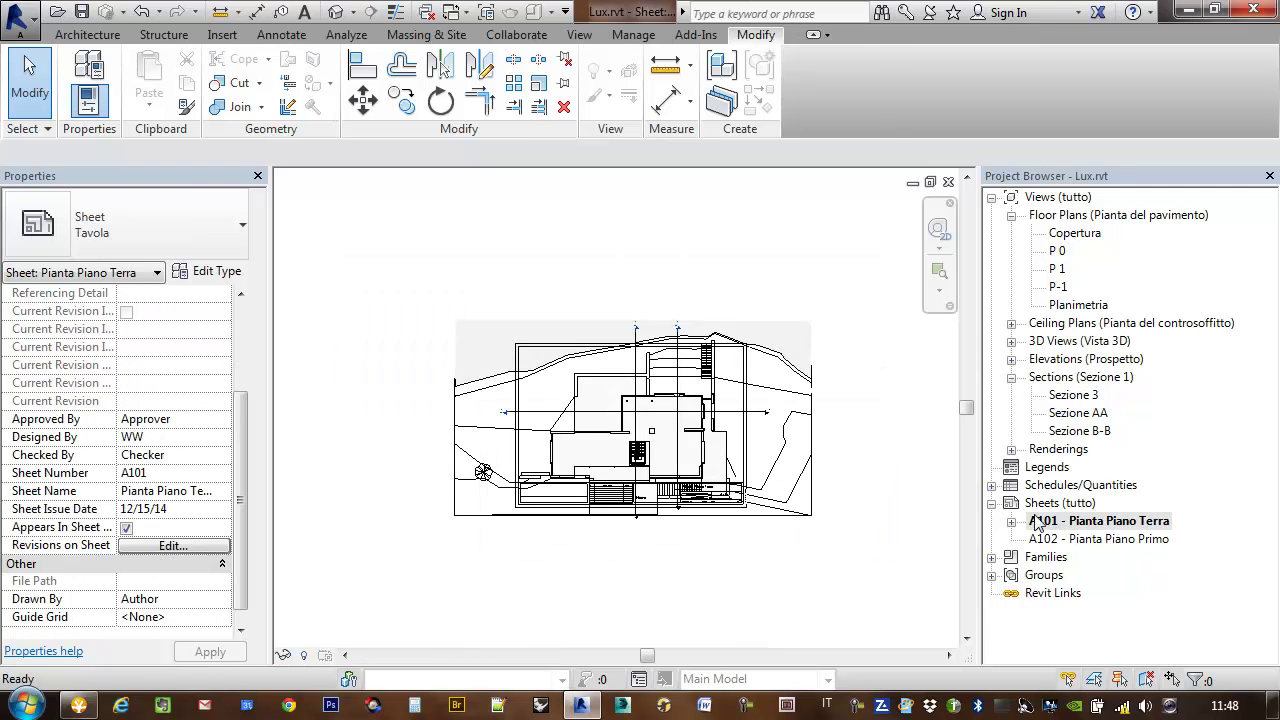
left_click(784, 388)
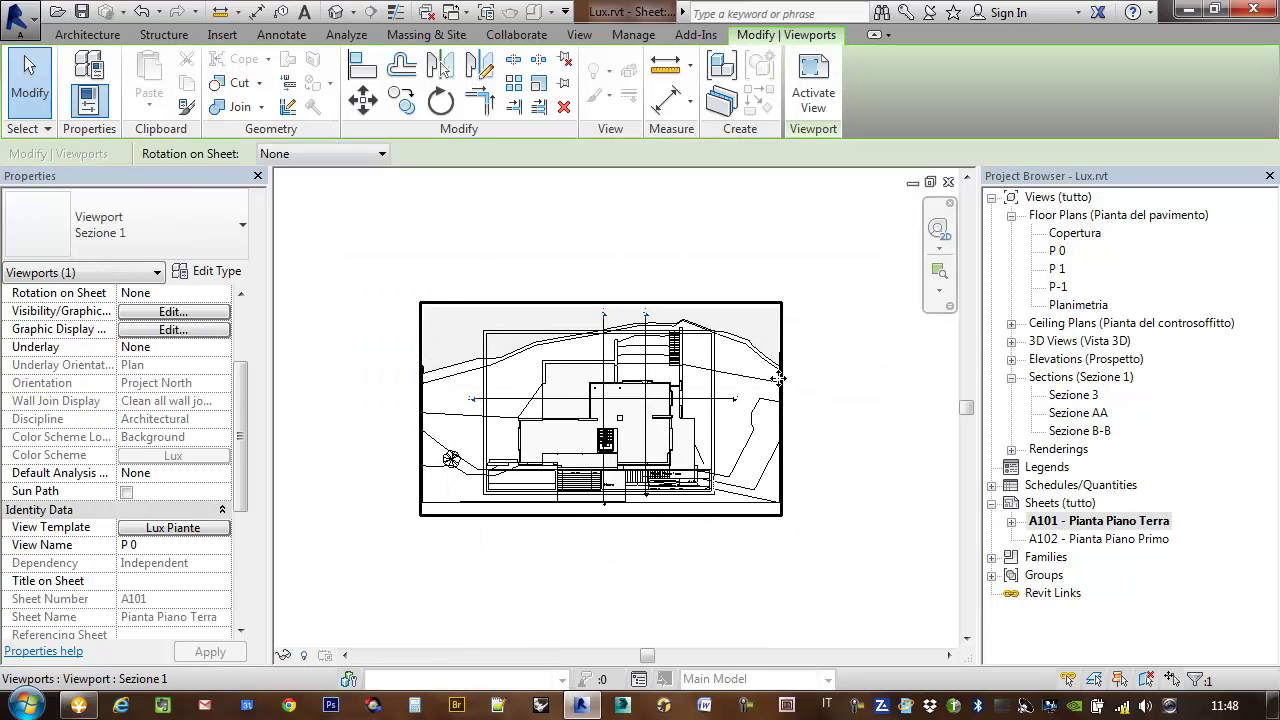
left_click(755, 540)
left_click(783, 332)
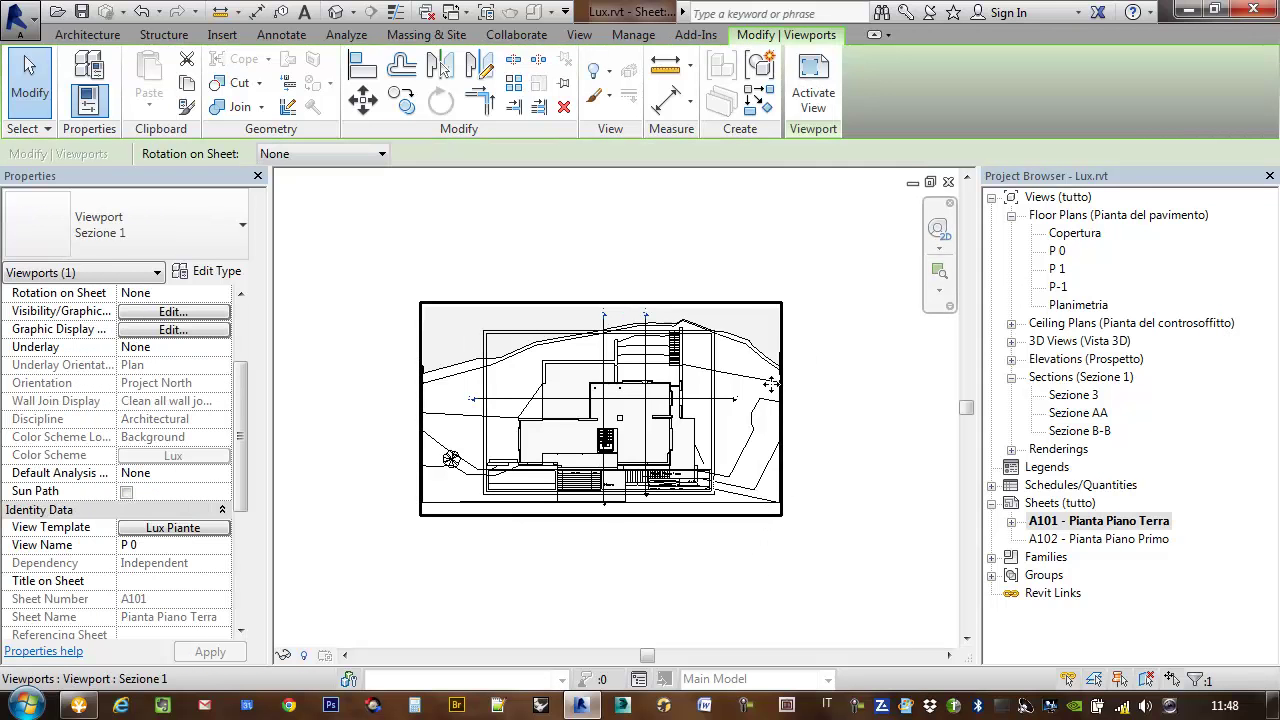
middle_click_drag(674, 532, 673, 473)
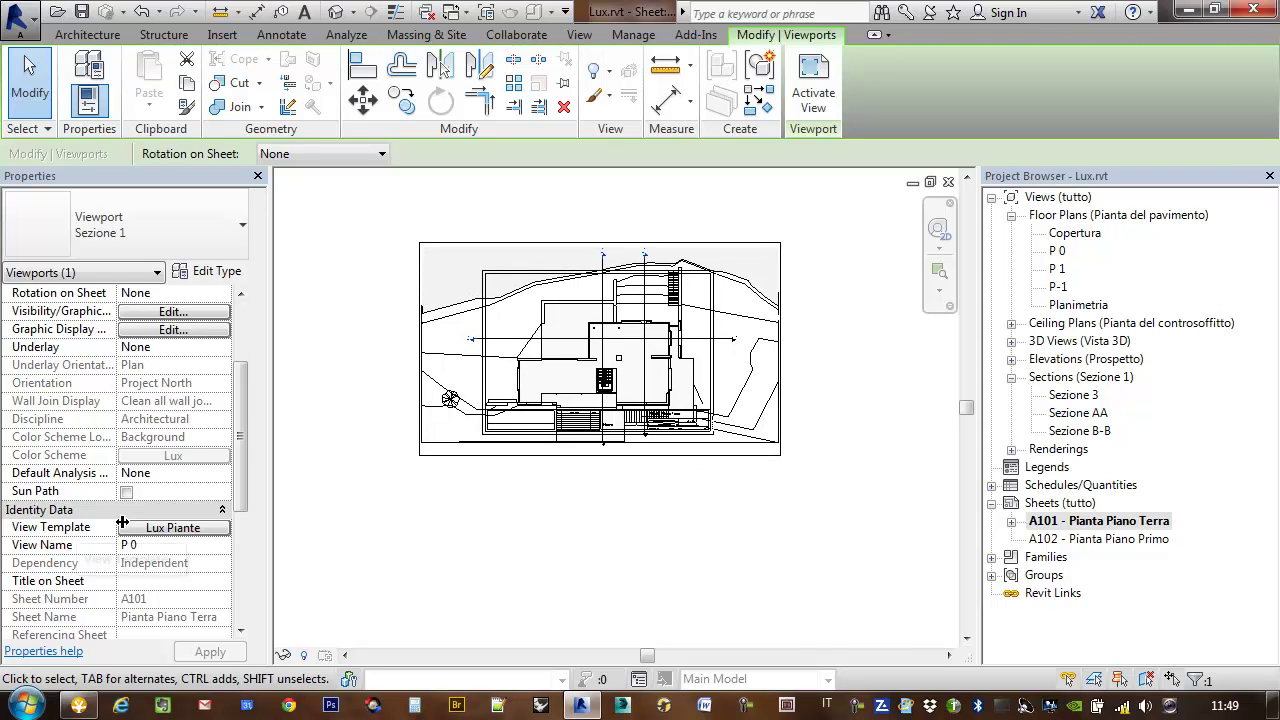
left_click(173, 529)
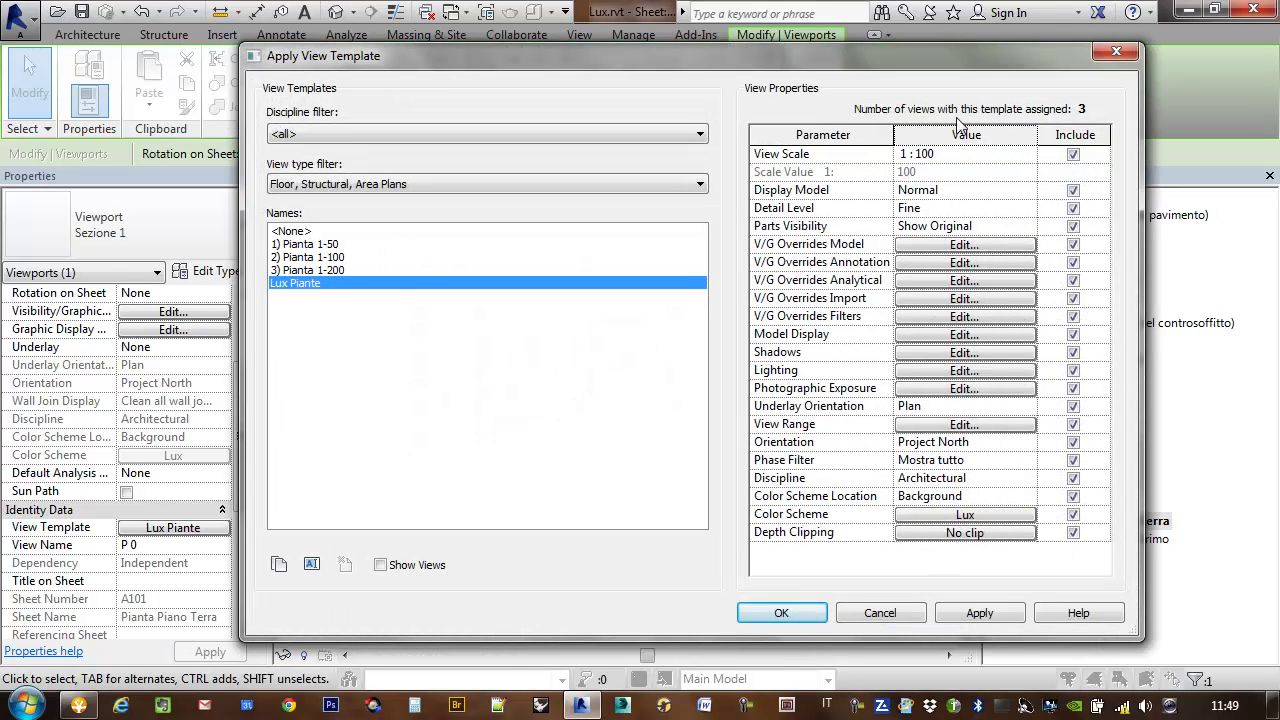
left_click(949, 153)
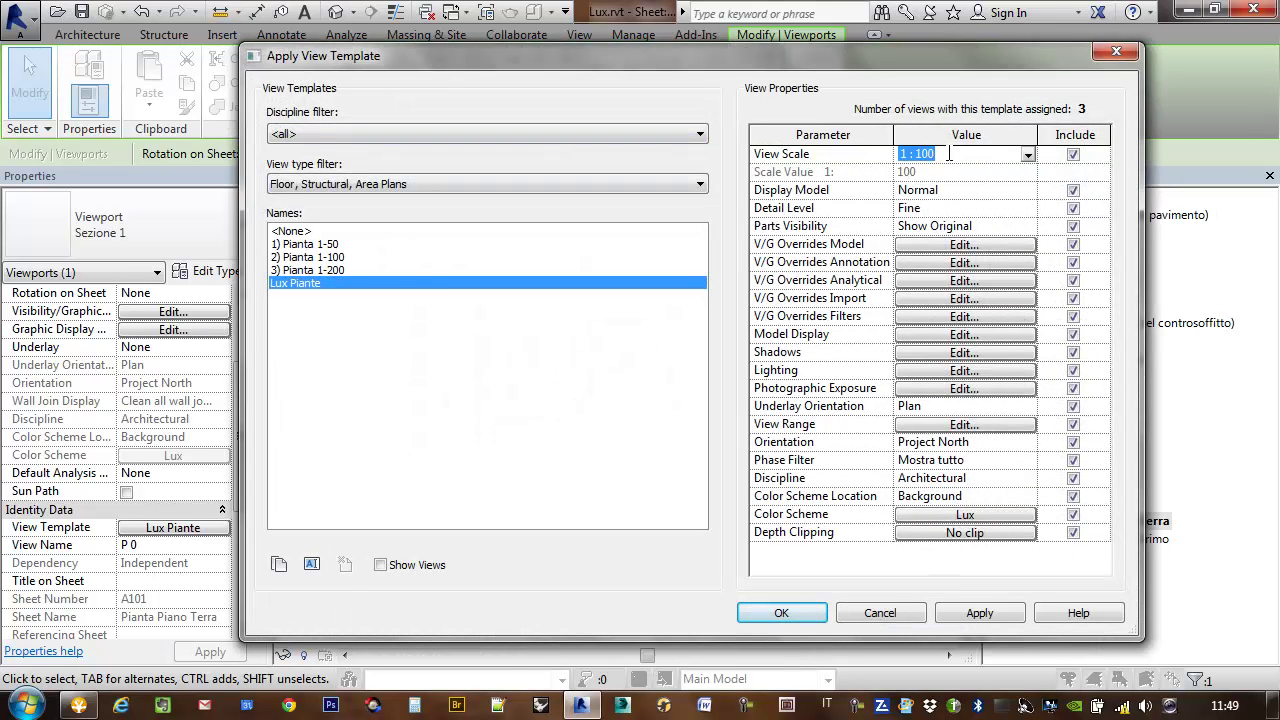
left_click(1027, 154)
left_click(968, 206)
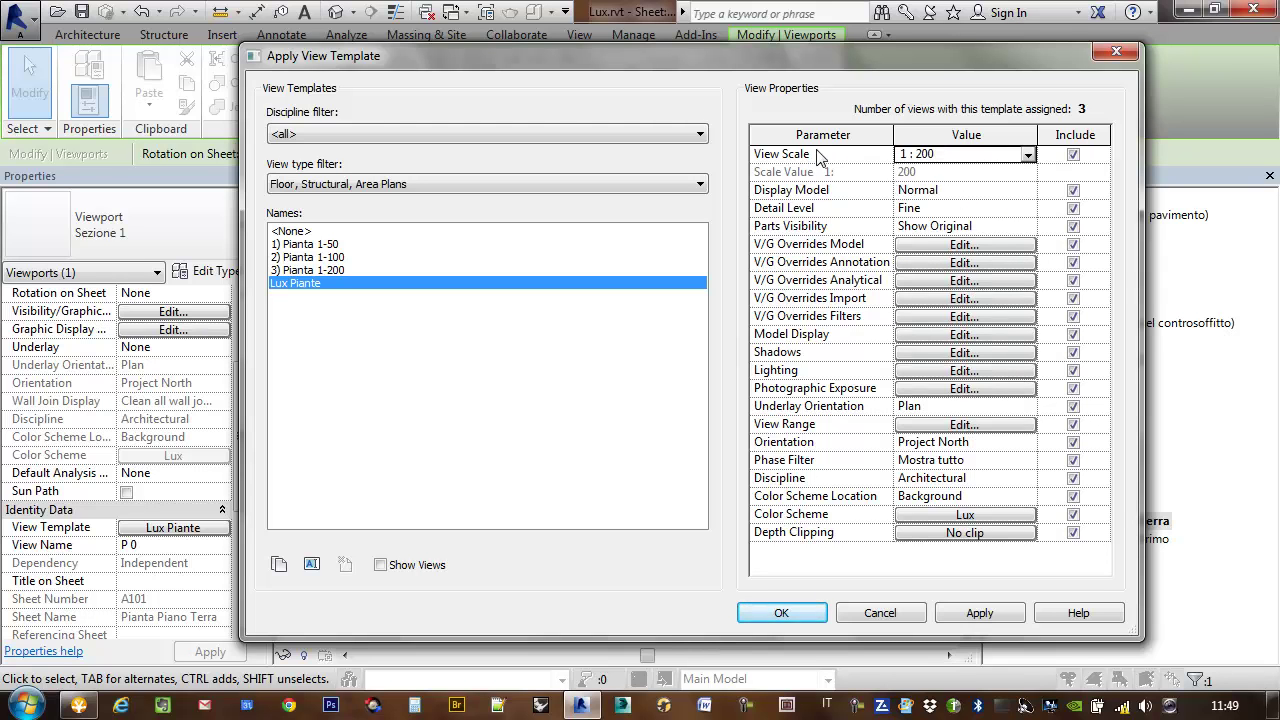
left_click(979, 615)
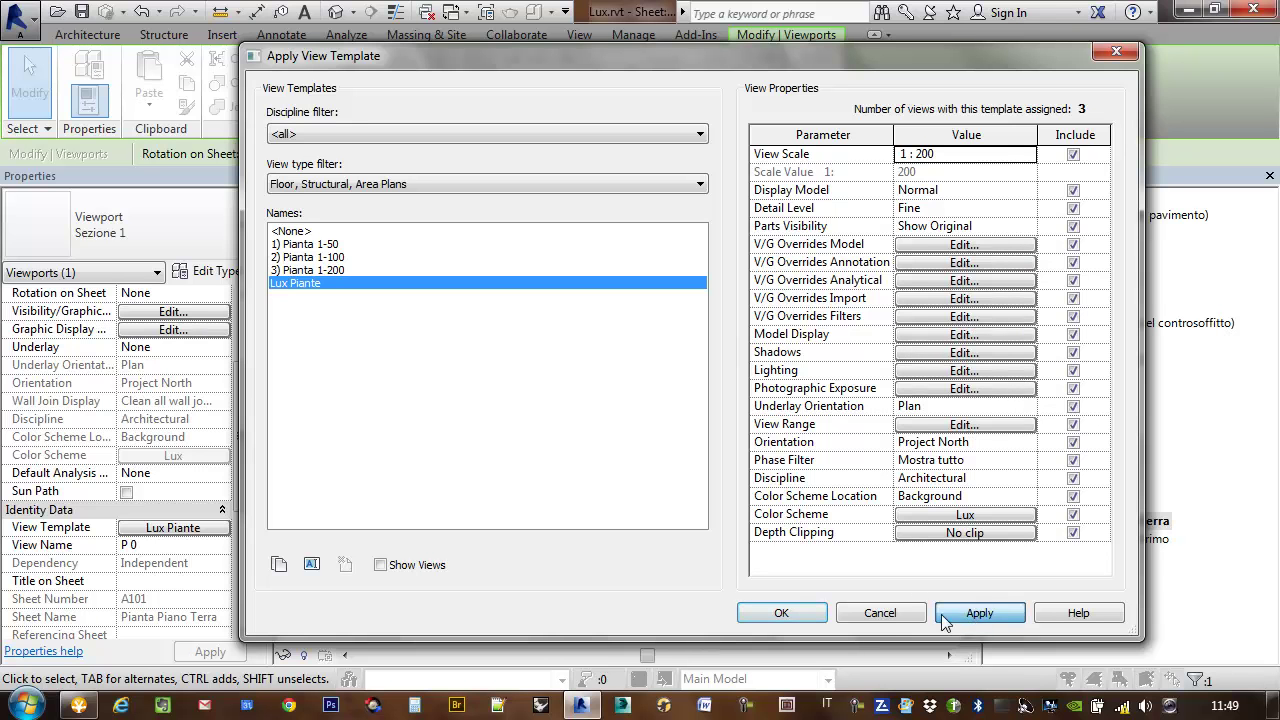
Close the template settings and move the shrunken P 0 viewport above sheet A101's title block.
left_click(809, 615)
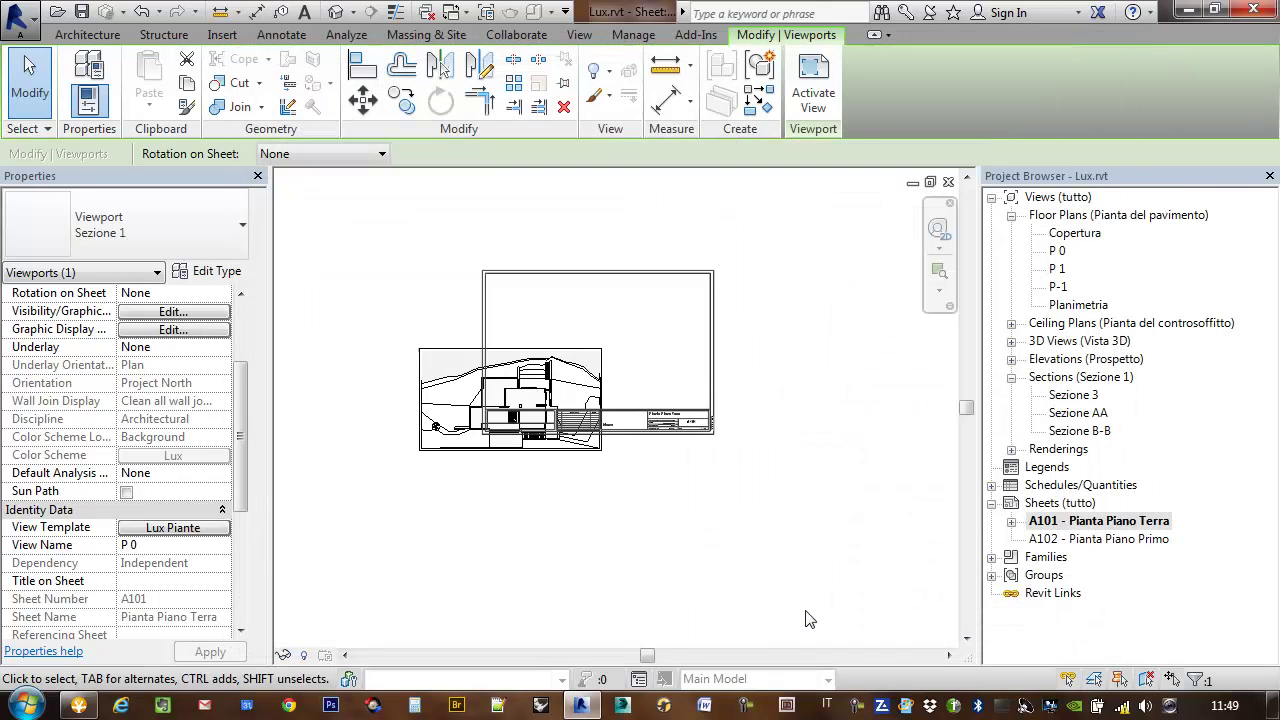
left_click(644, 401)
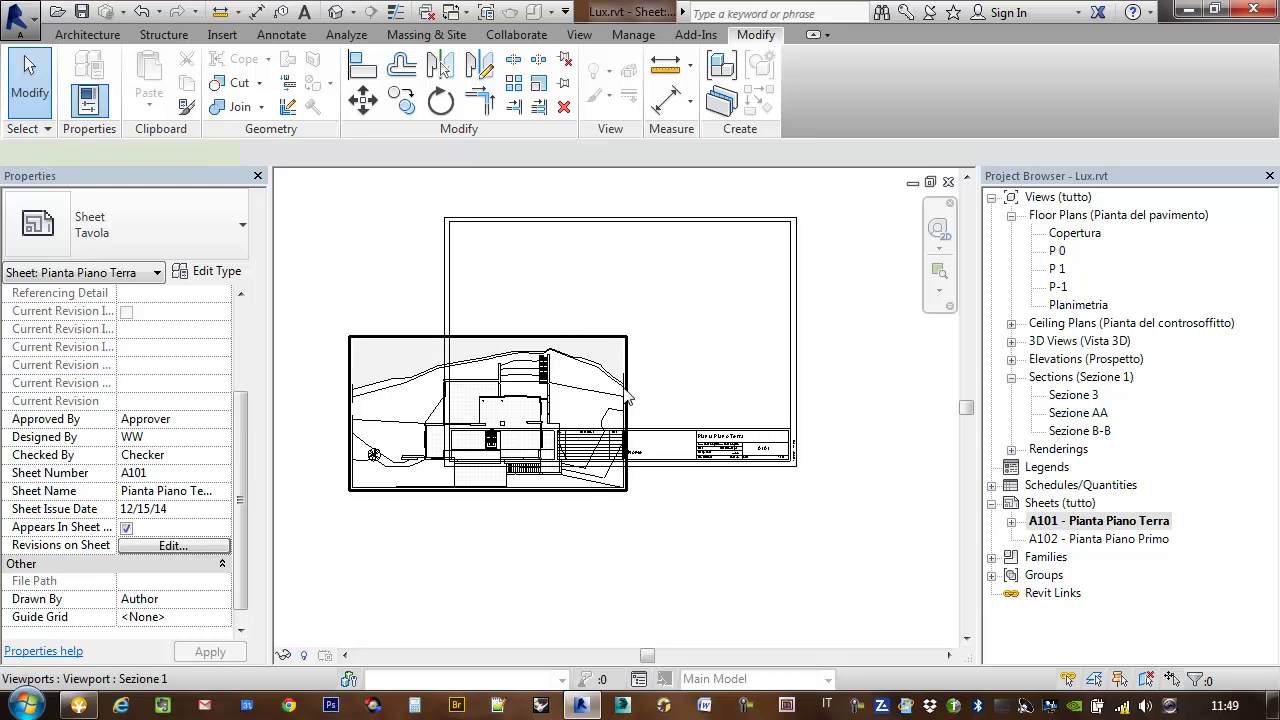
left_click(646, 400)
mouse_move(655, 398)
left_mouse_down()
mouse_move(764, 310)
mouse_move(786, 345)
left_mouse_up()
left_click(785, 306)
scroll(787, 305, "up", 2)
left_click(785, 306)
key("Escape")
middle_click_drag(820, 422, 864, 410)
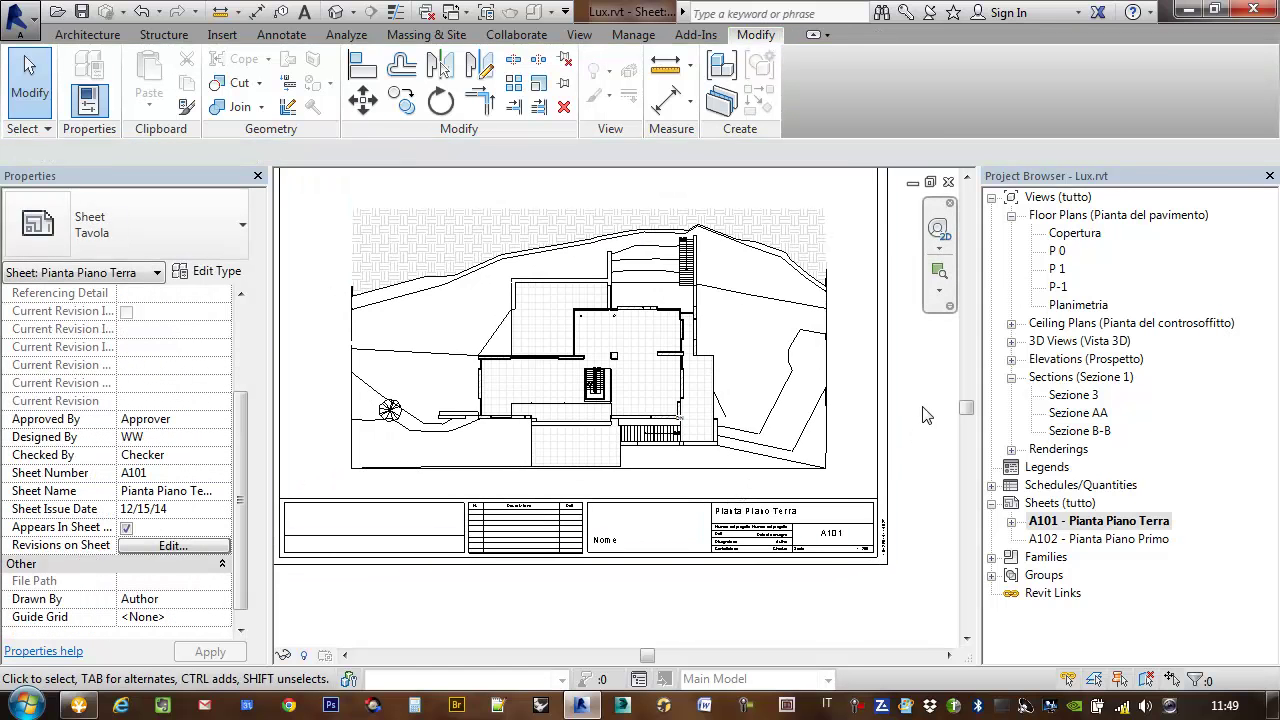
middle_click_drag(926, 412, 892, 411)
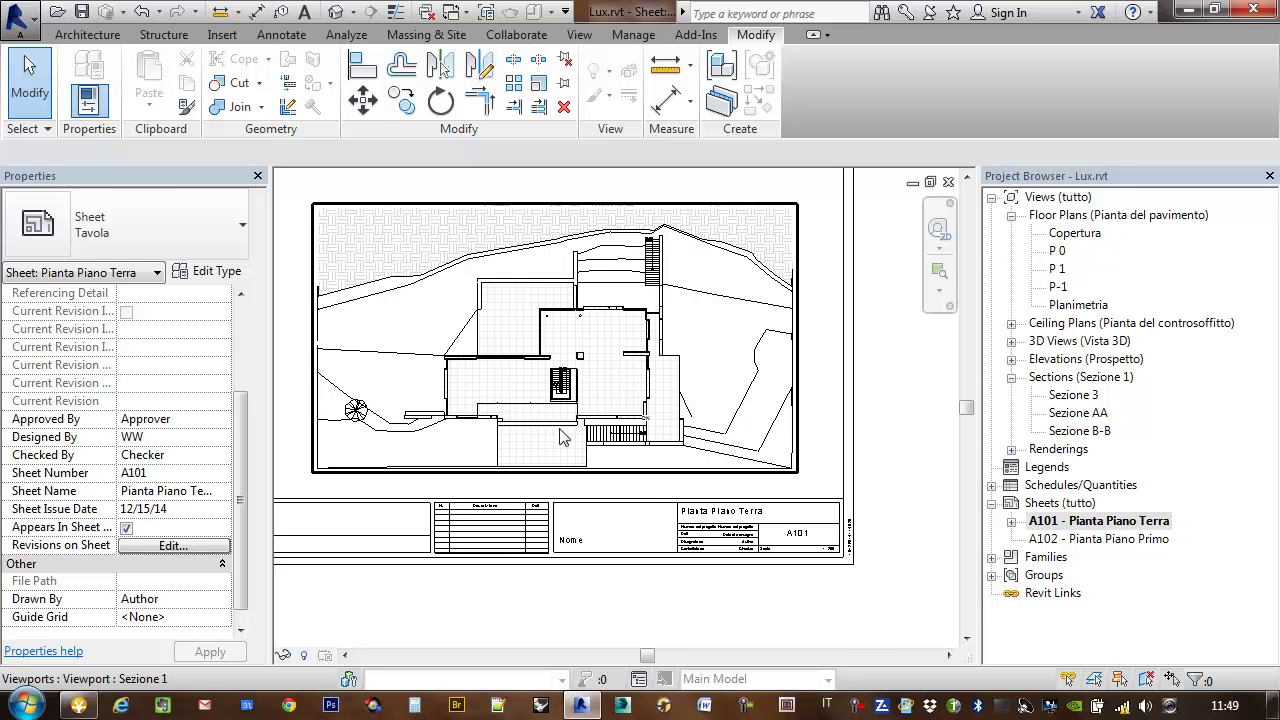
middle_click_drag(640, 397, 665, 373)
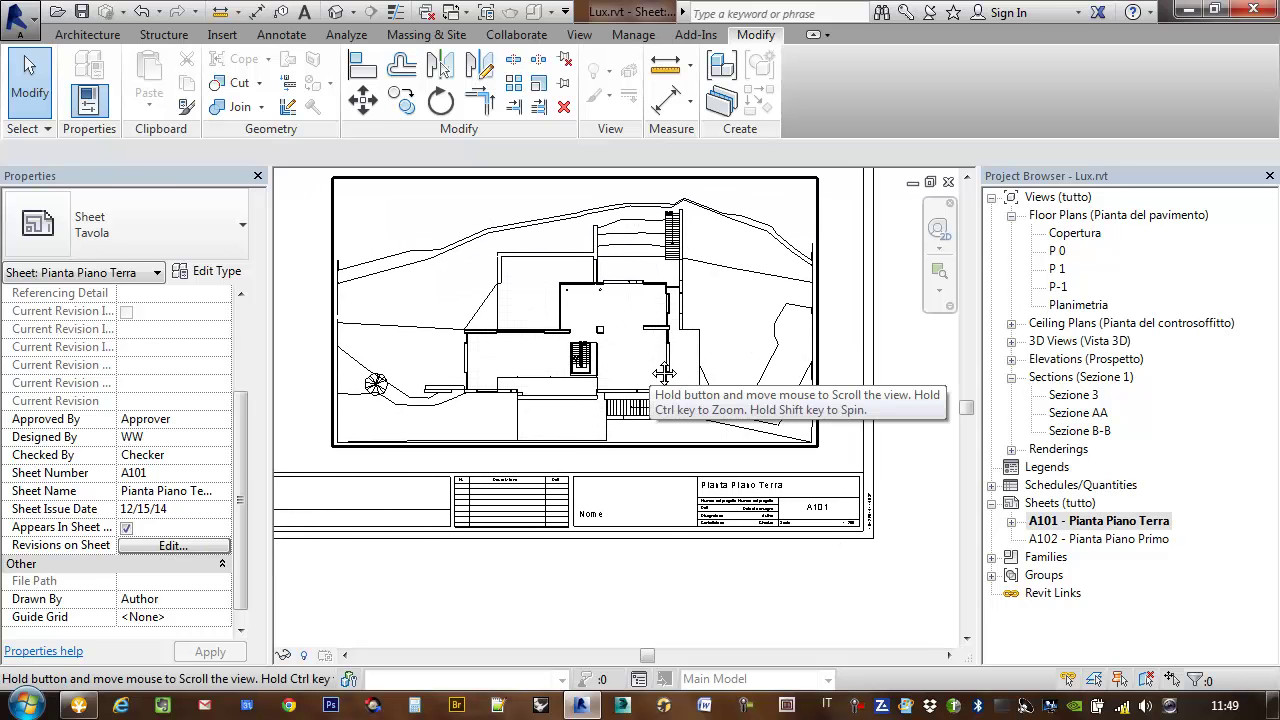
Open sheet A102 - Pianta Piano Primo and place the P 1 floor plan on it.
left_click(1070, 539)
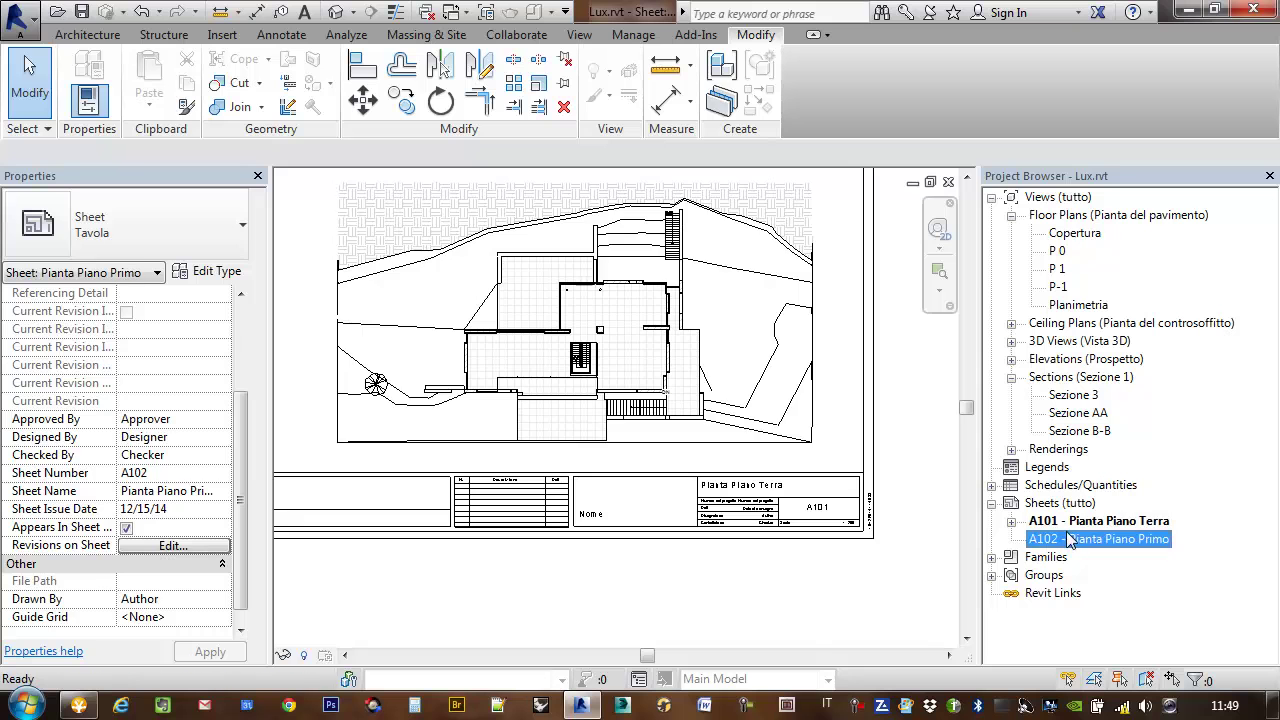
double_click(1070, 539)
left_click(1057, 268)
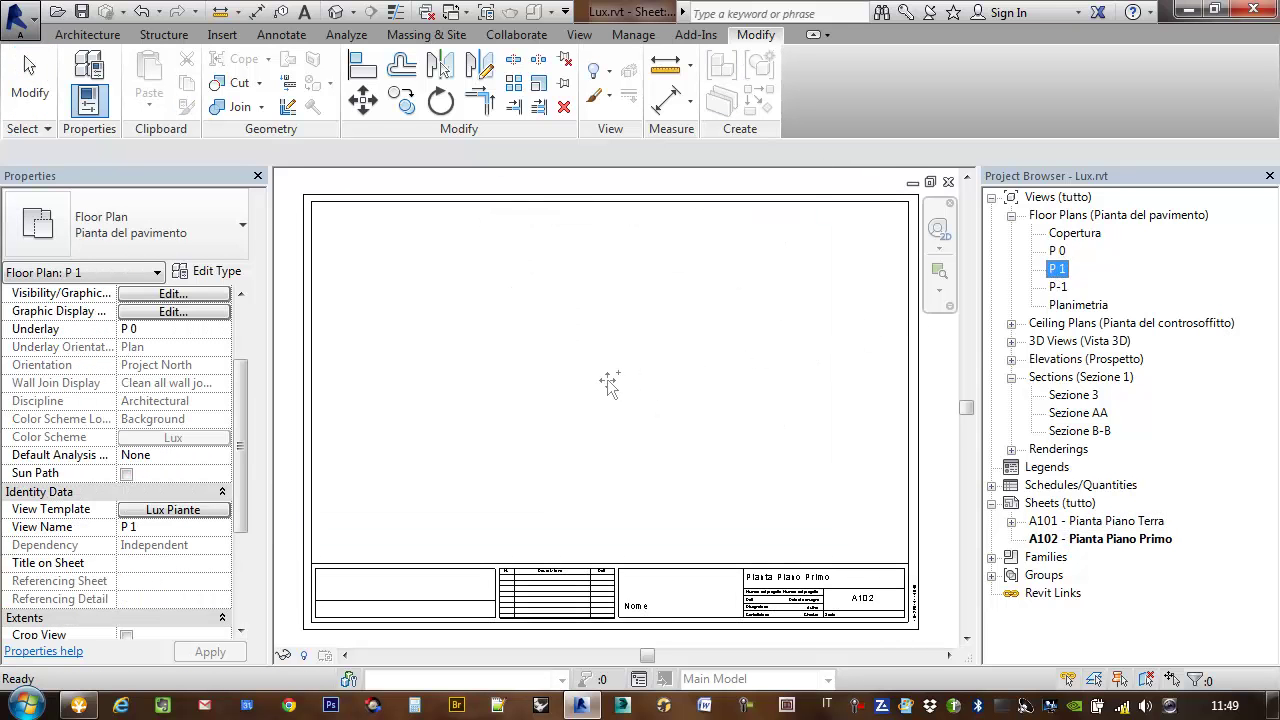
left_click_drag(917, 326, 594, 374)
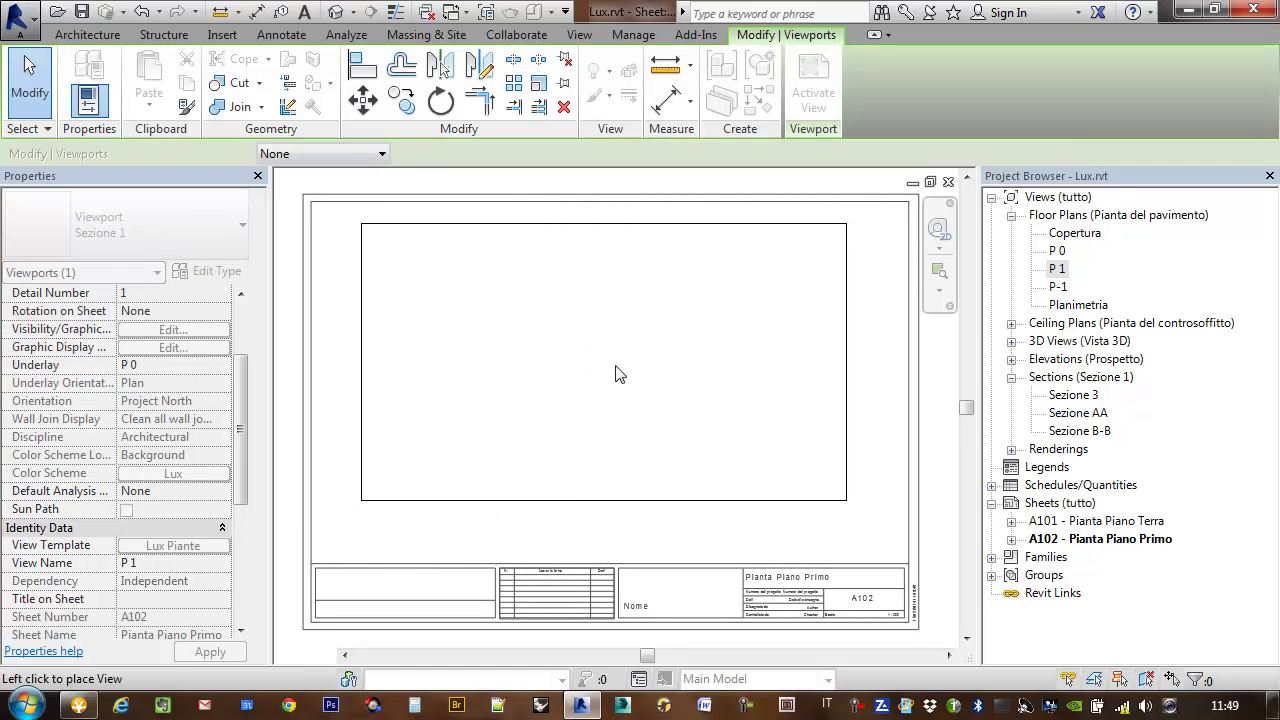
left_click(604, 367)
left_click(895, 385)
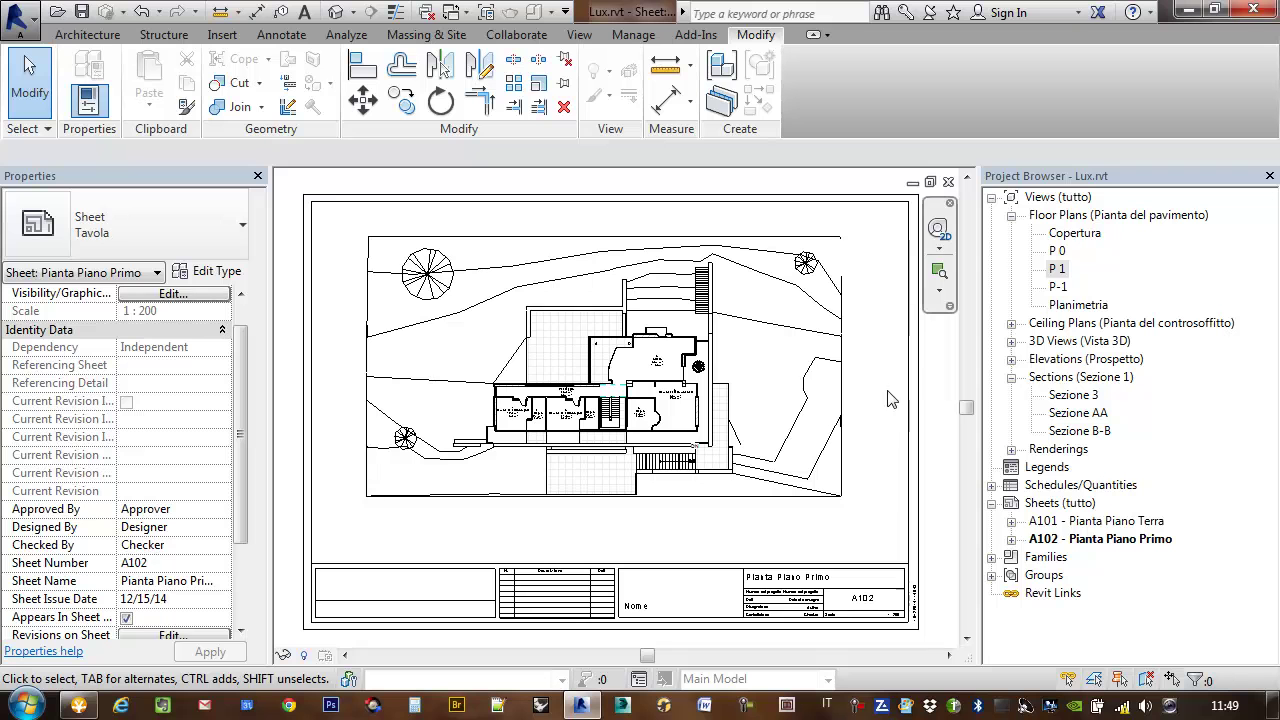
left_click_drag(855, 368, 852, 362)
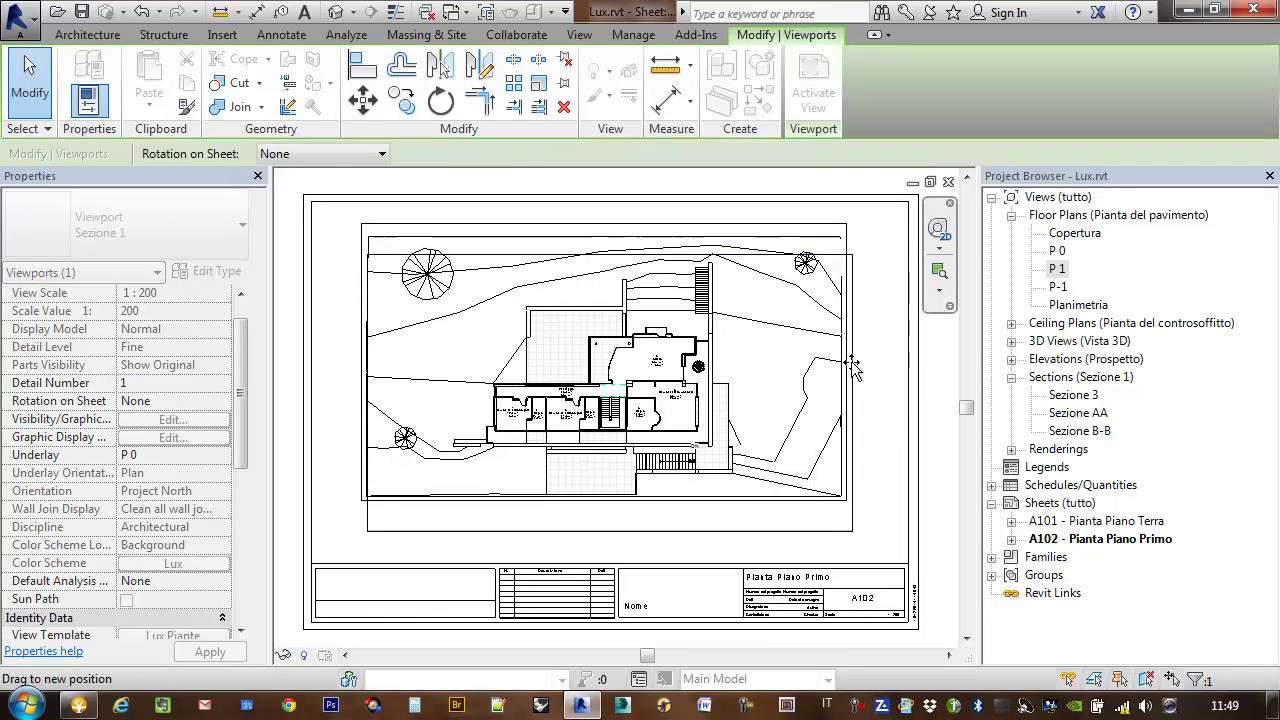
left_click(872, 366)
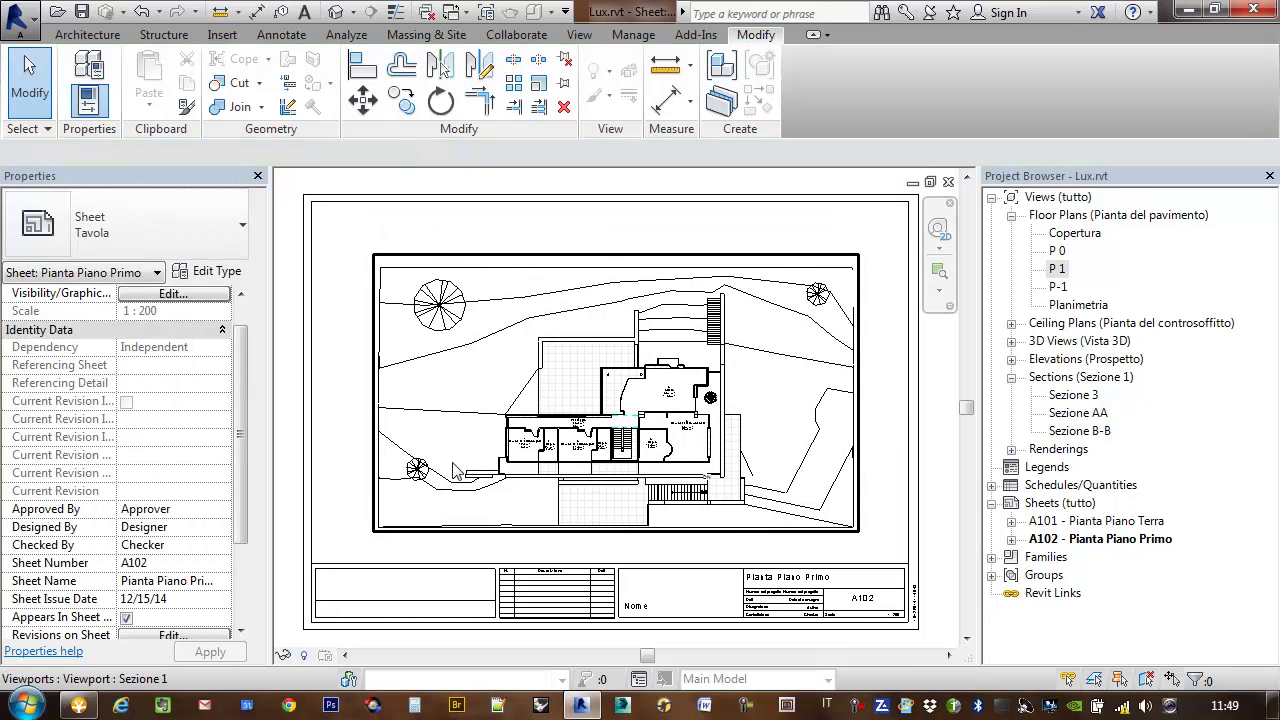
Check the P 1 viewport's layout on sheet A102, then open floor plan P-1.
left_click_drag(240, 522, 240, 630)
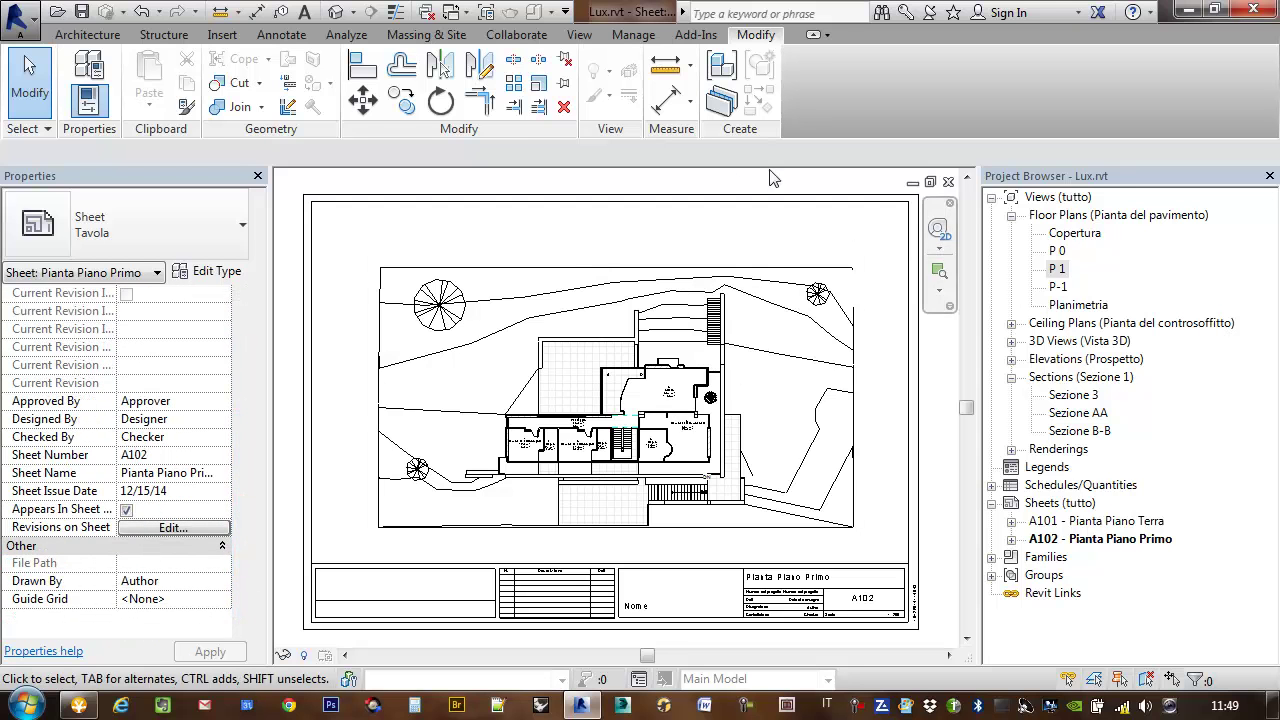
left_click(777, 255)
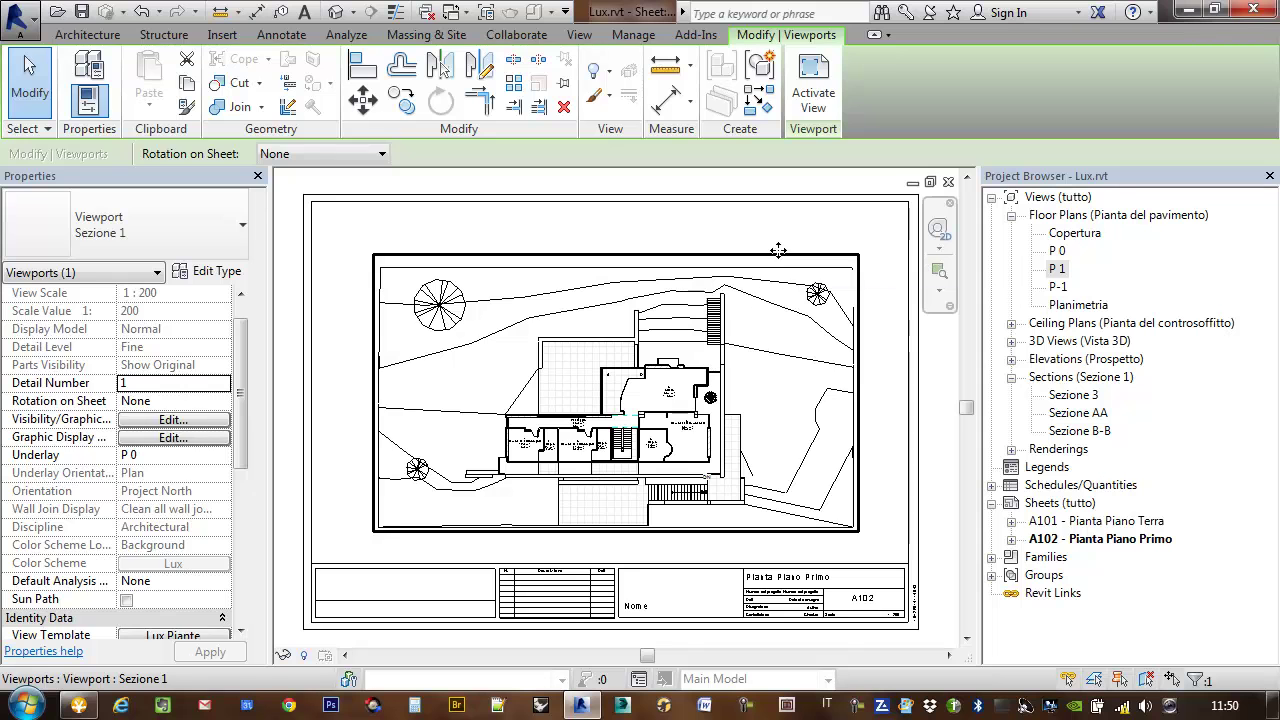
left_click(780, 250)
middle_click_drag(798, 484, 765, 380)
scroll(755, 474, "up", 4)
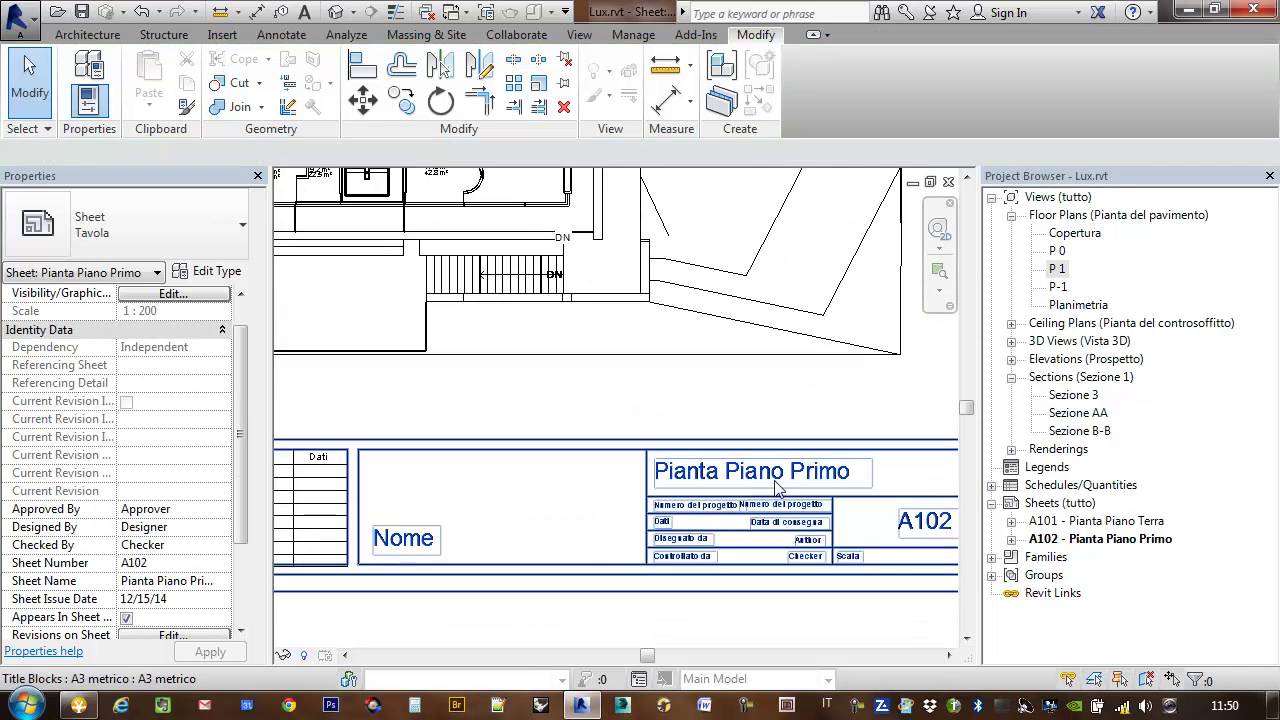
scroll(845, 472, "down", 4)
mouse_move(865, 315)
middle_mouse_down()
mouse_move(851, 381)
mouse_move(886, 388)
middle_mouse_up()
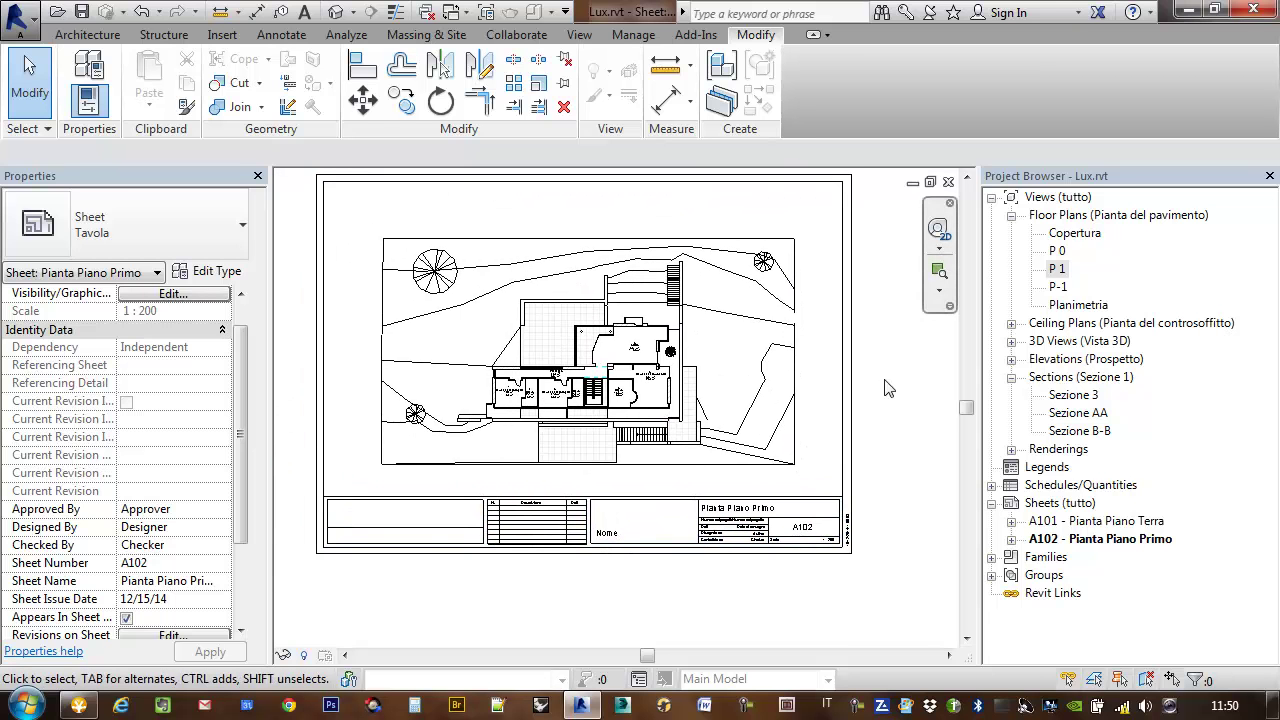
double_click(1057, 287)
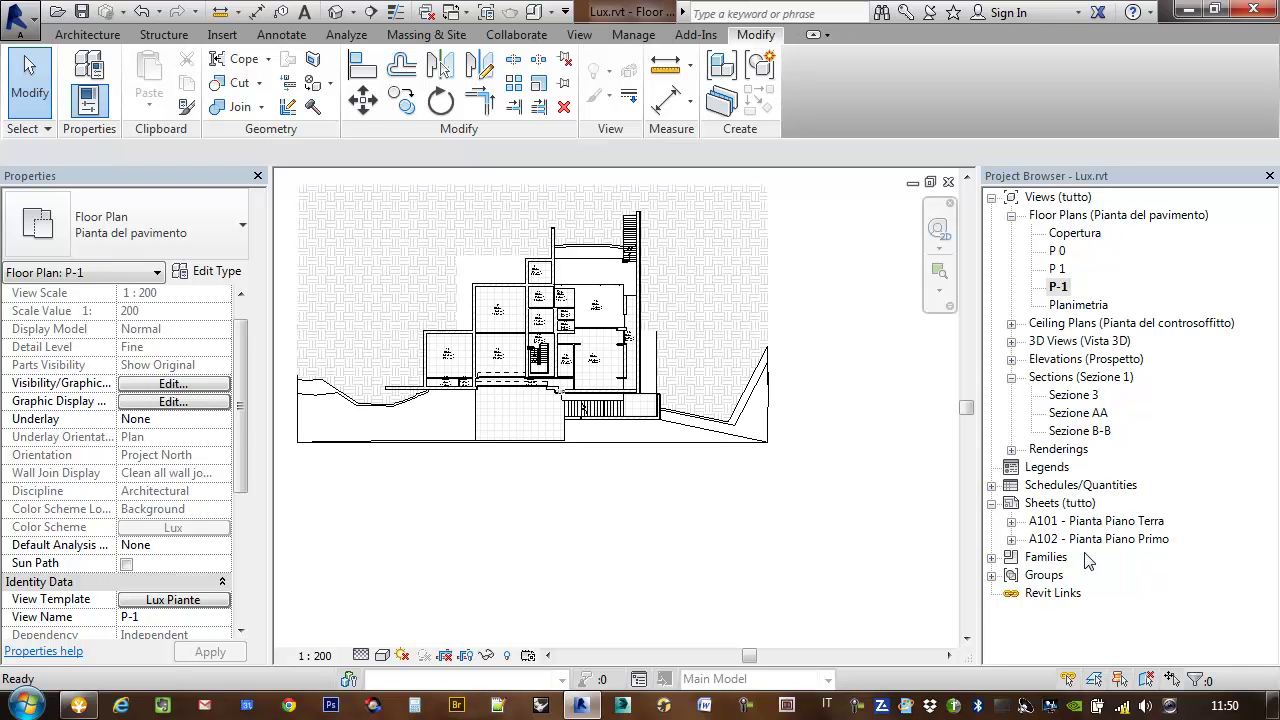
Create a new A3 metrico sheet and name it Interrato.
left_click(1052, 540)
right_click(1052, 540)
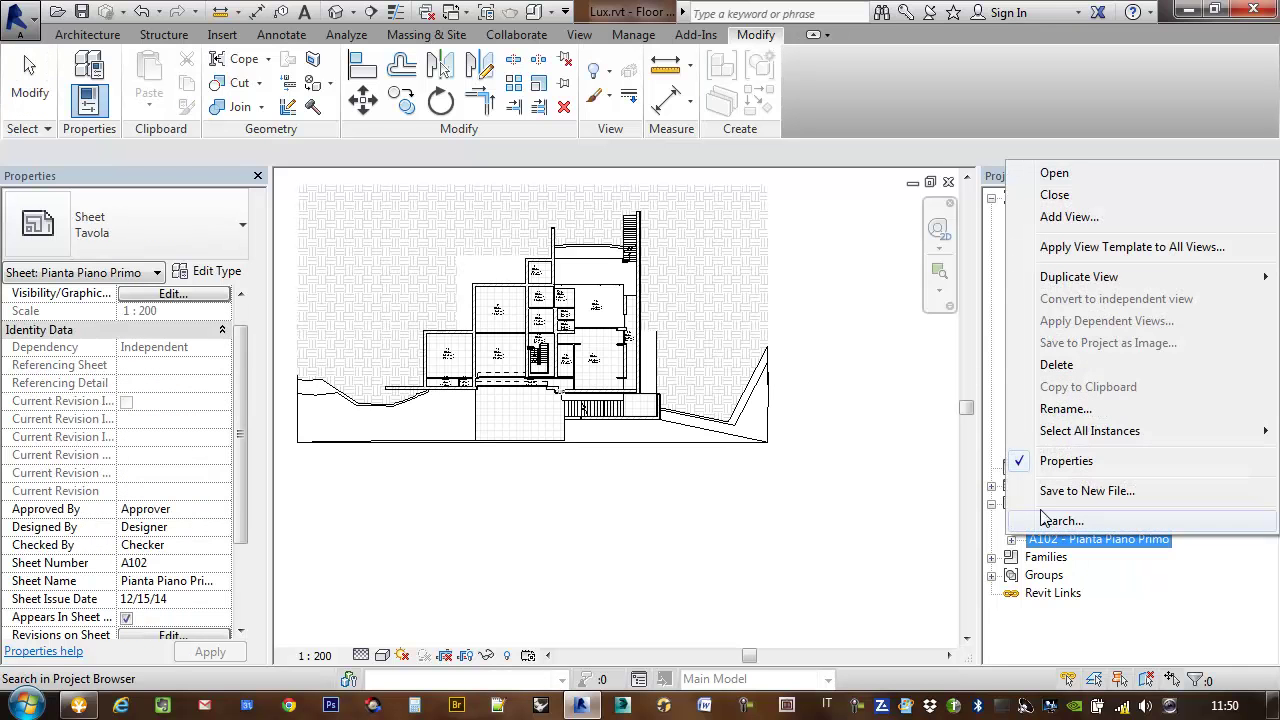
left_click(988, 528)
left_click(1060, 503)
right_click(1060, 503)
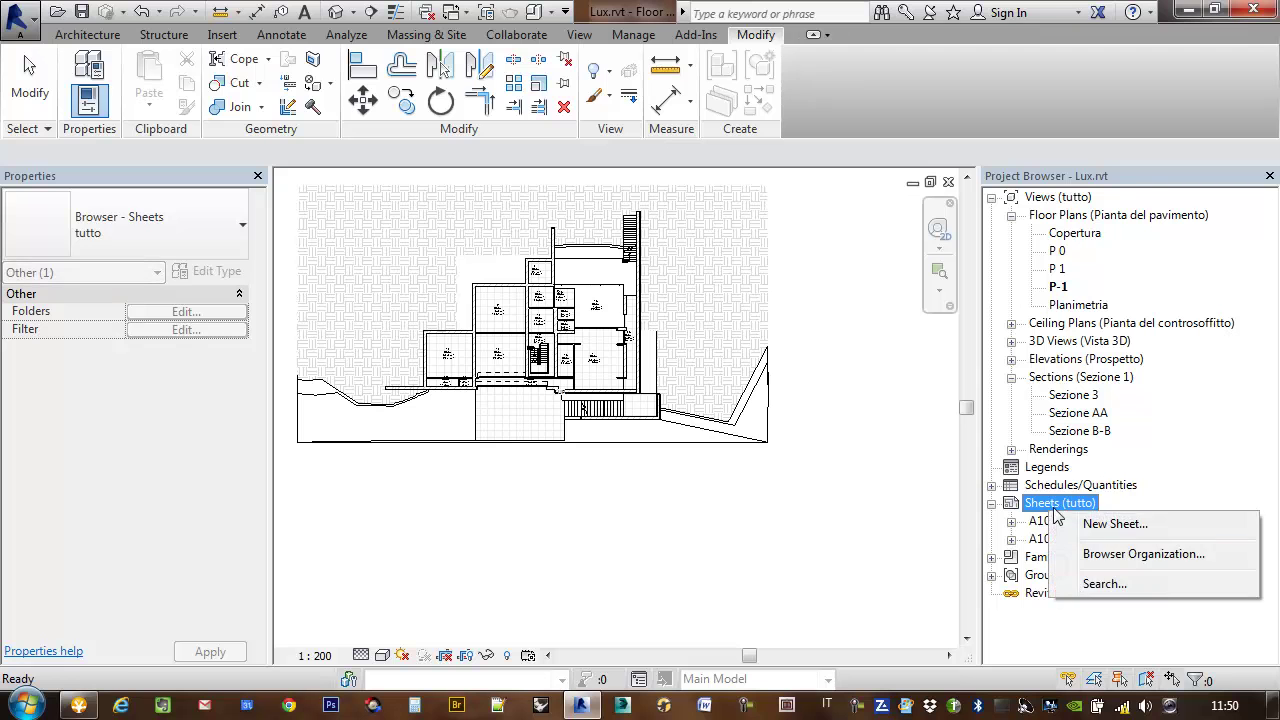
left_click(1055, 523)
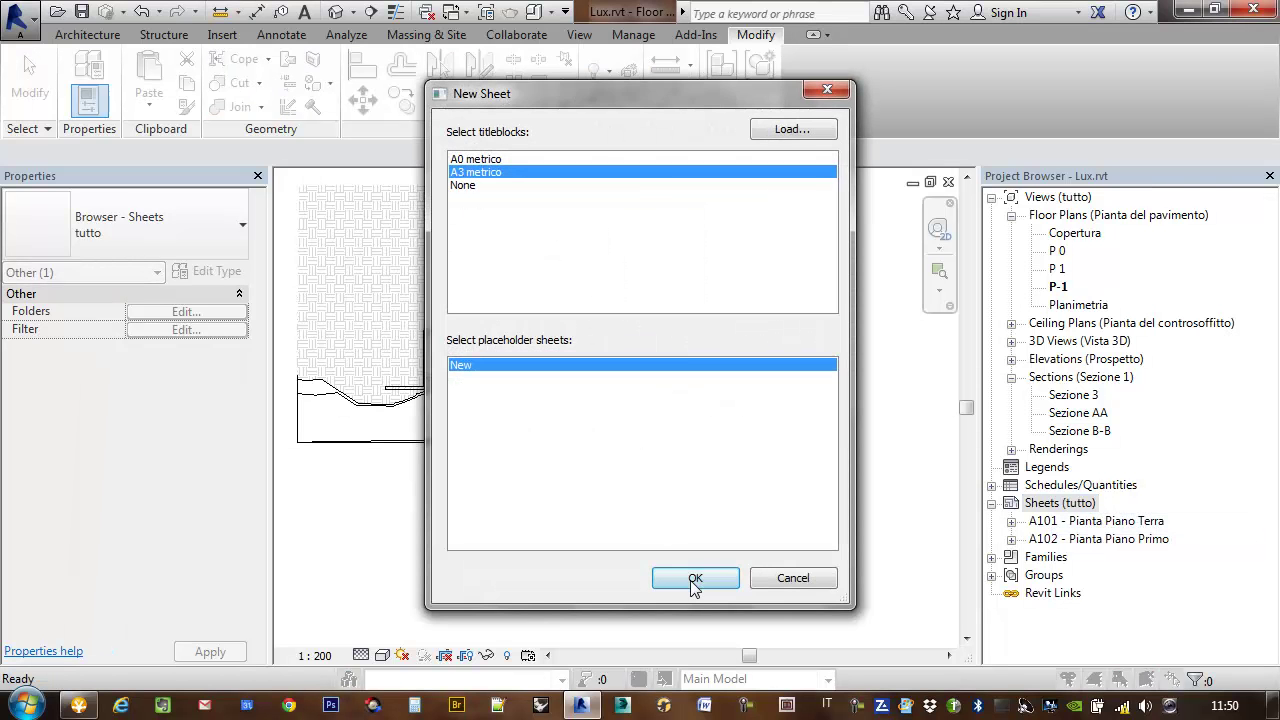
left_click(695, 578)
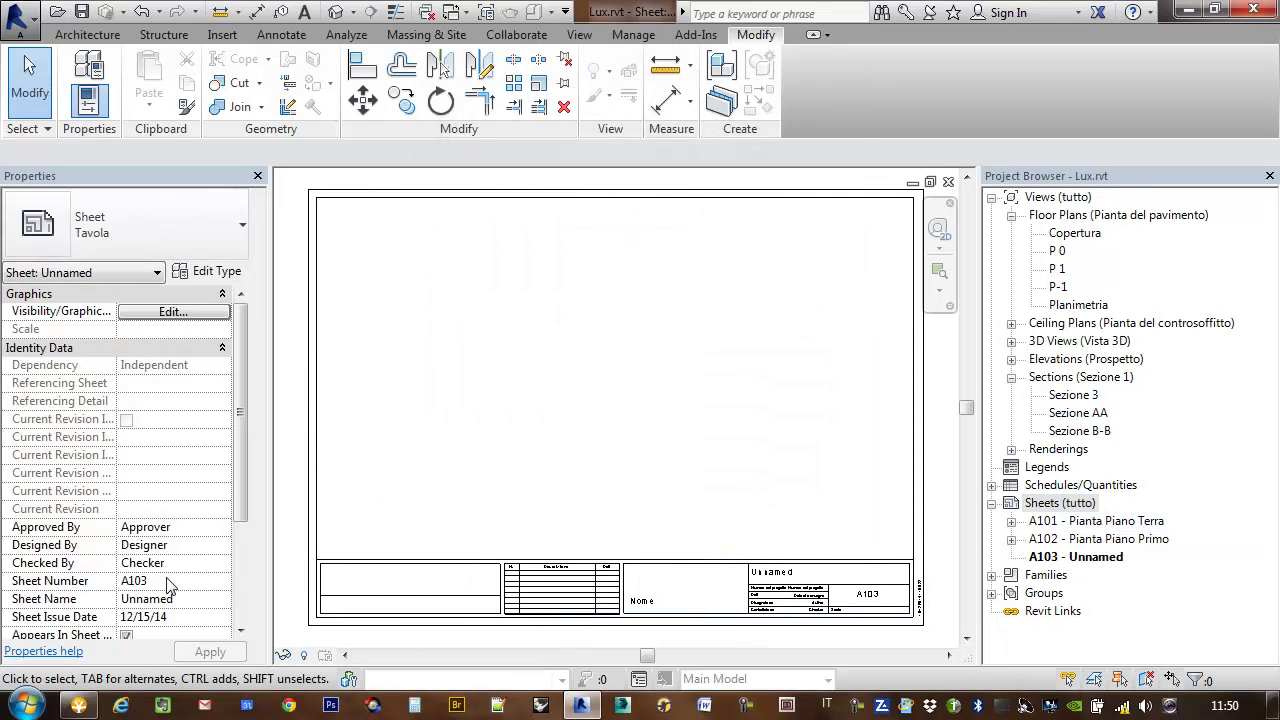
left_click(185, 600)
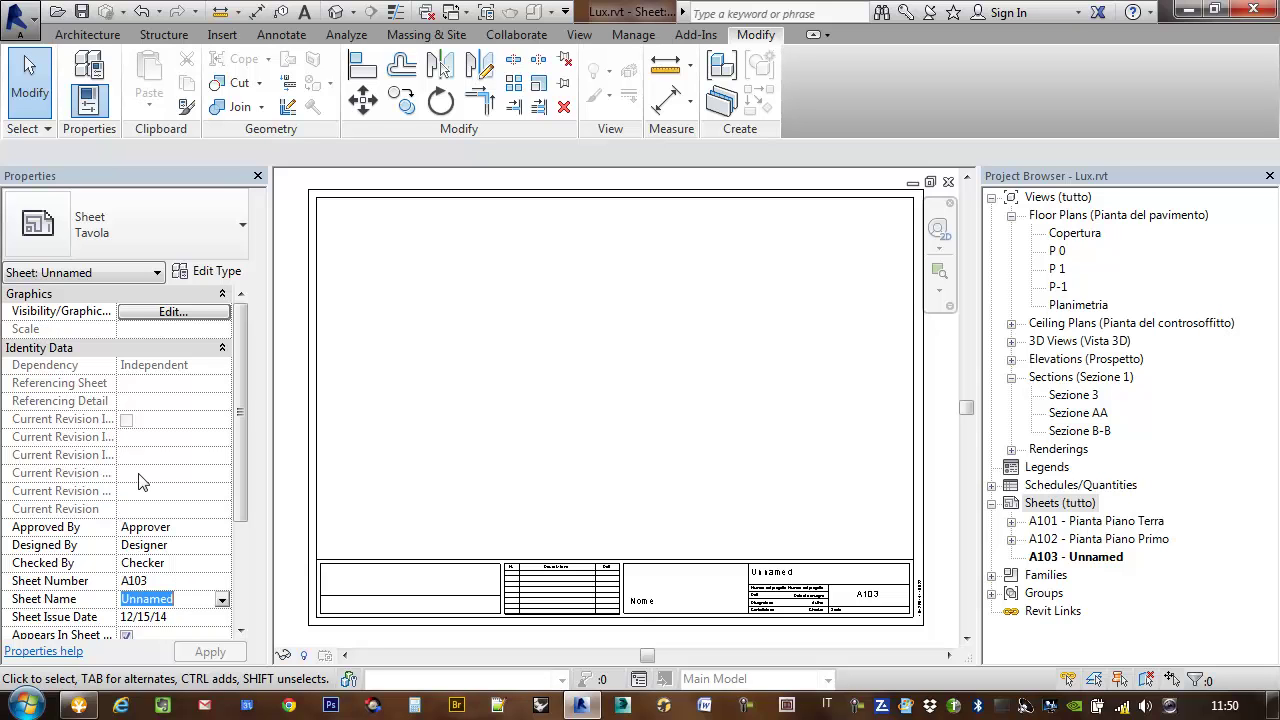
type("Interra")
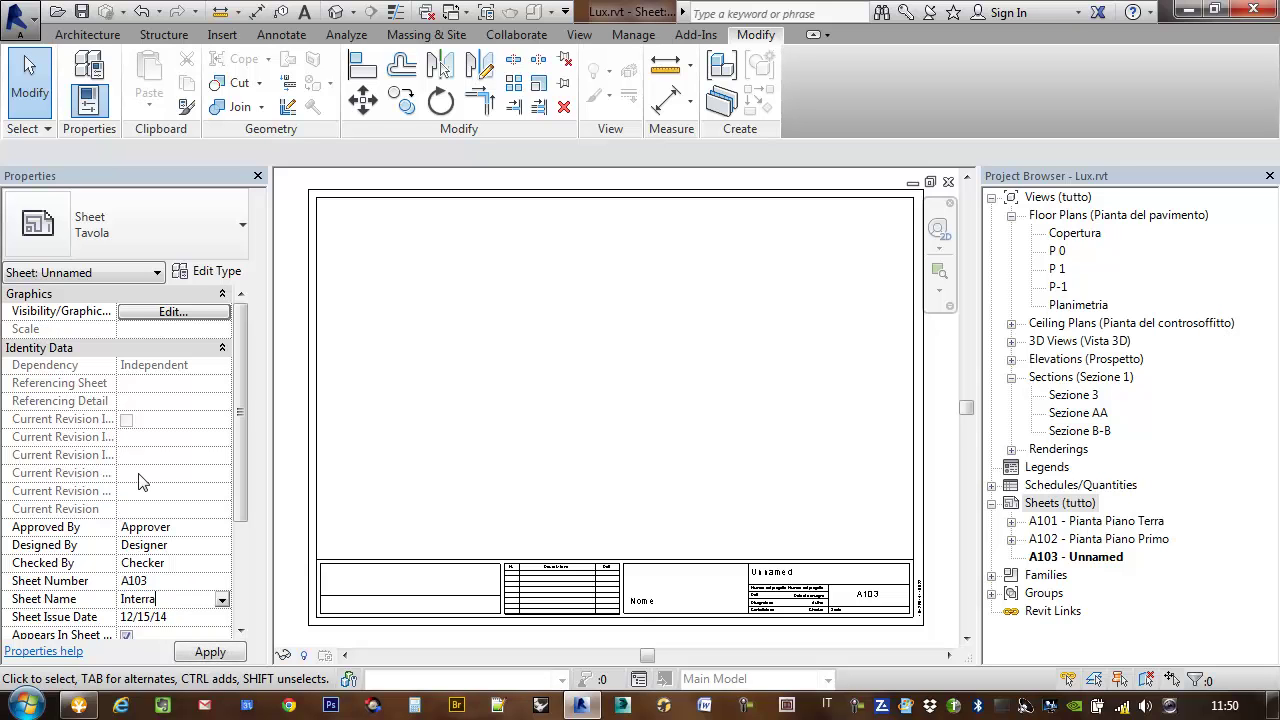
left_click(210, 652)
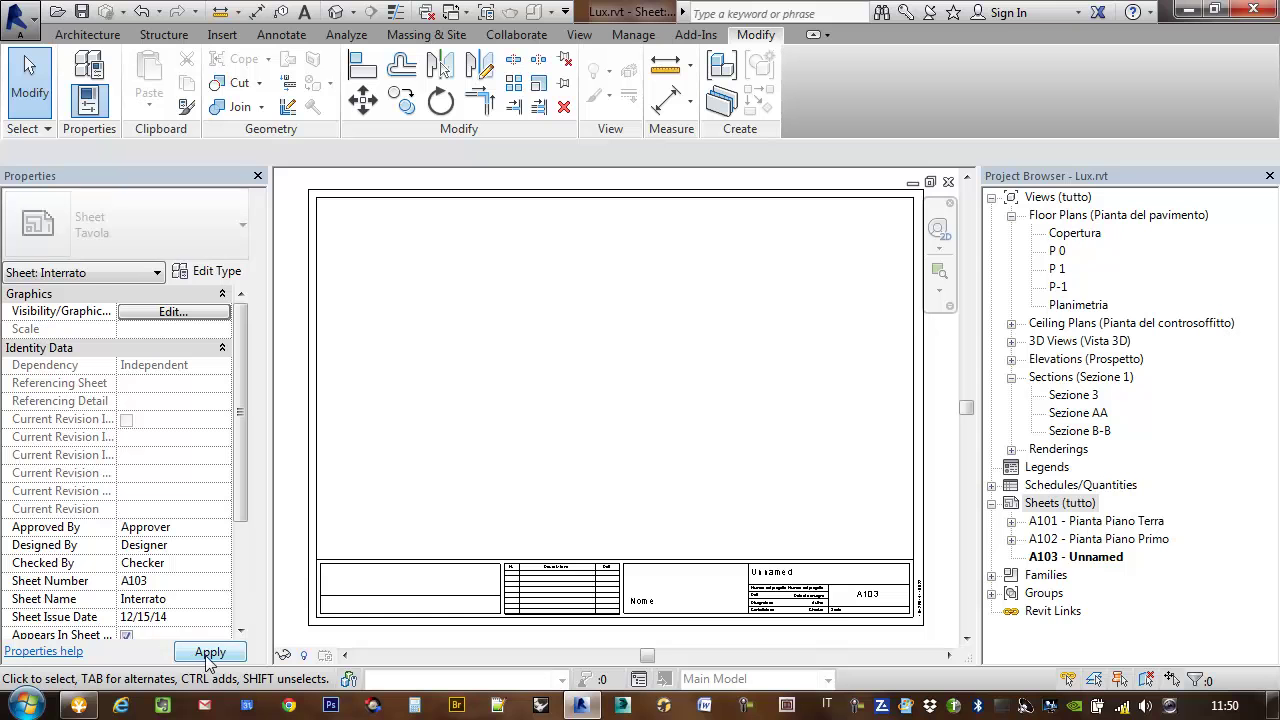
Place the P-1 plan onto the new sheet A103 - Interrato.
left_click(1057, 287)
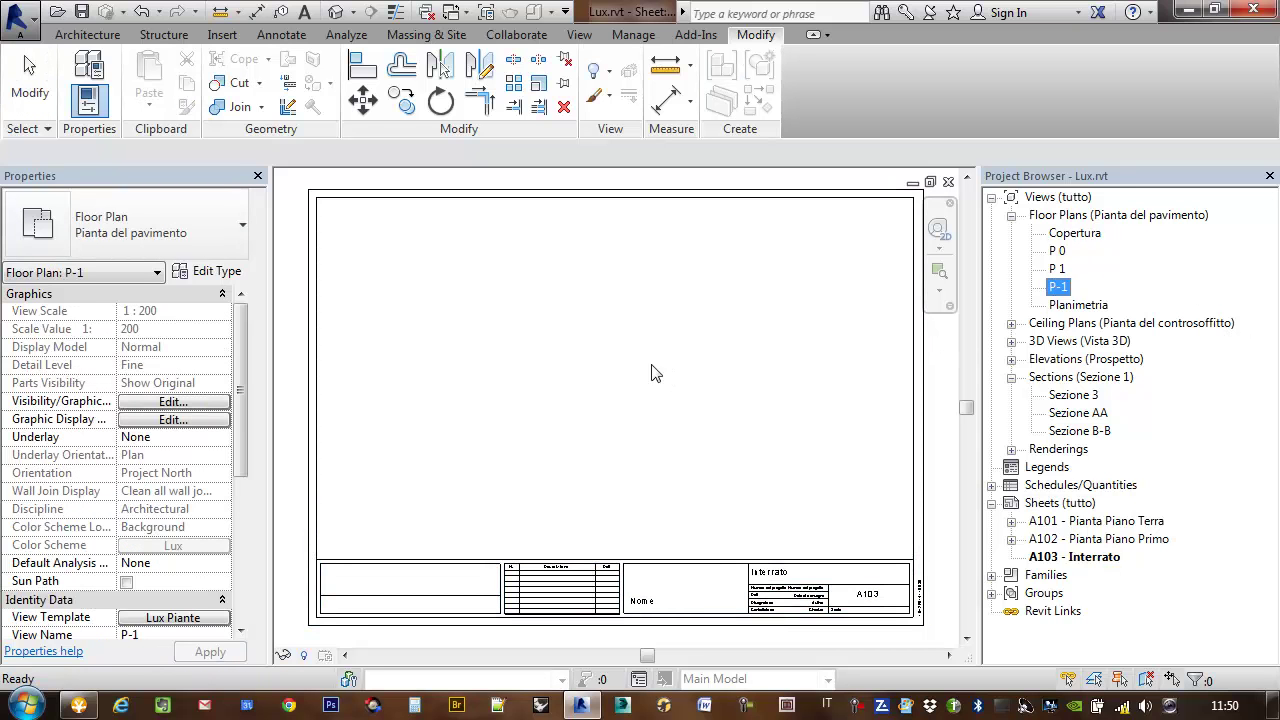
left_click(578, 368)
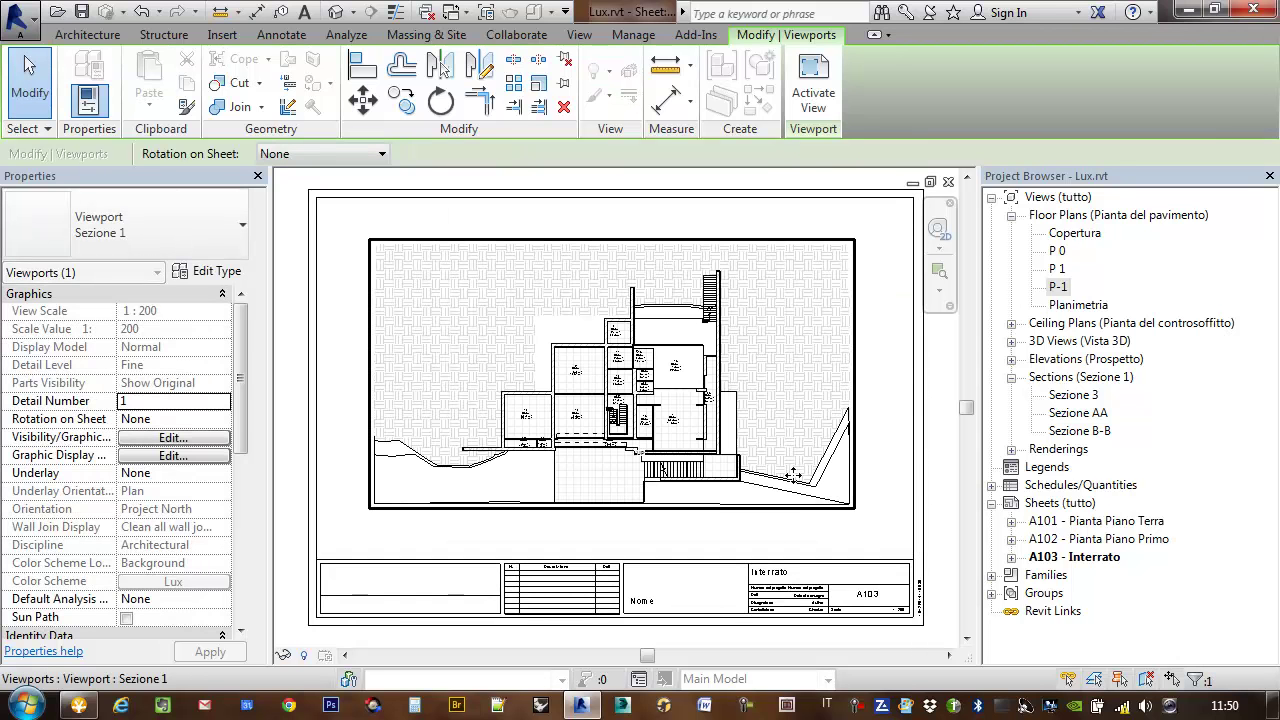
left_click(888, 488)
middle_click_drag(888, 488, 860, 460)
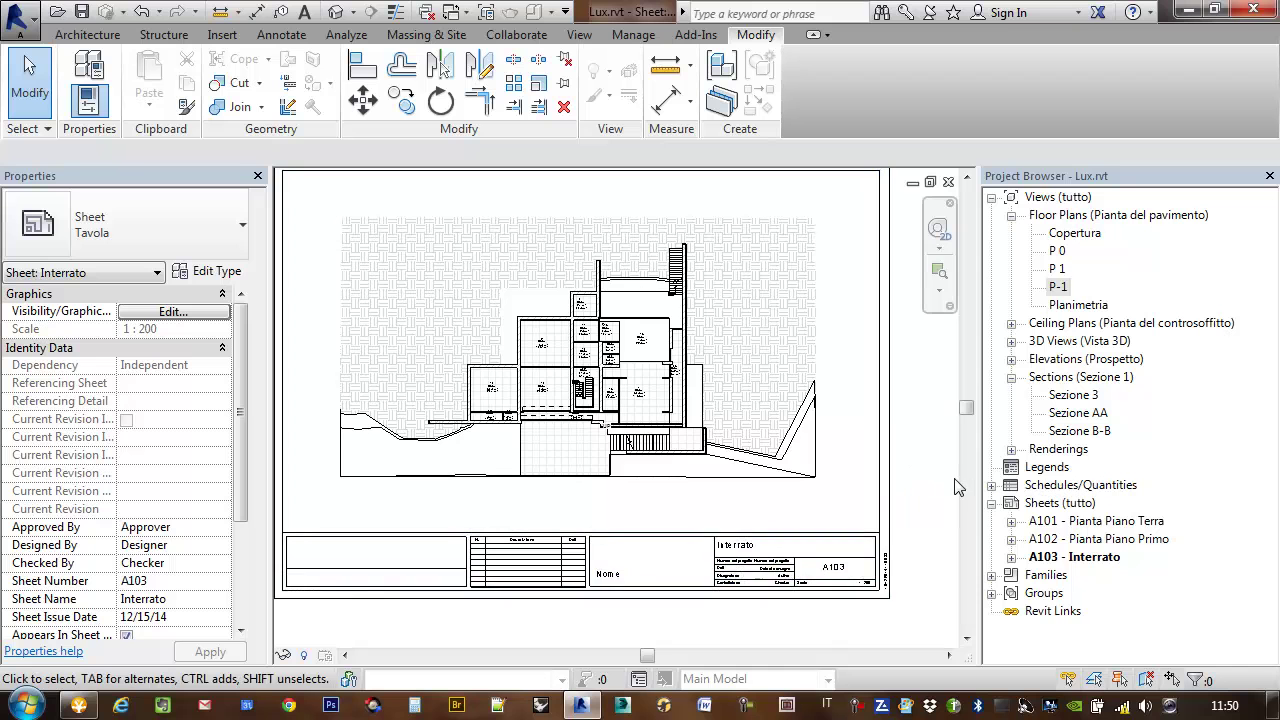
Create a new sheet A104 using the A3 metrico title block.
scroll(962, 488, "down", 2)
middle_click_drag(945, 508, 913, 510)
right_click(1034, 560)
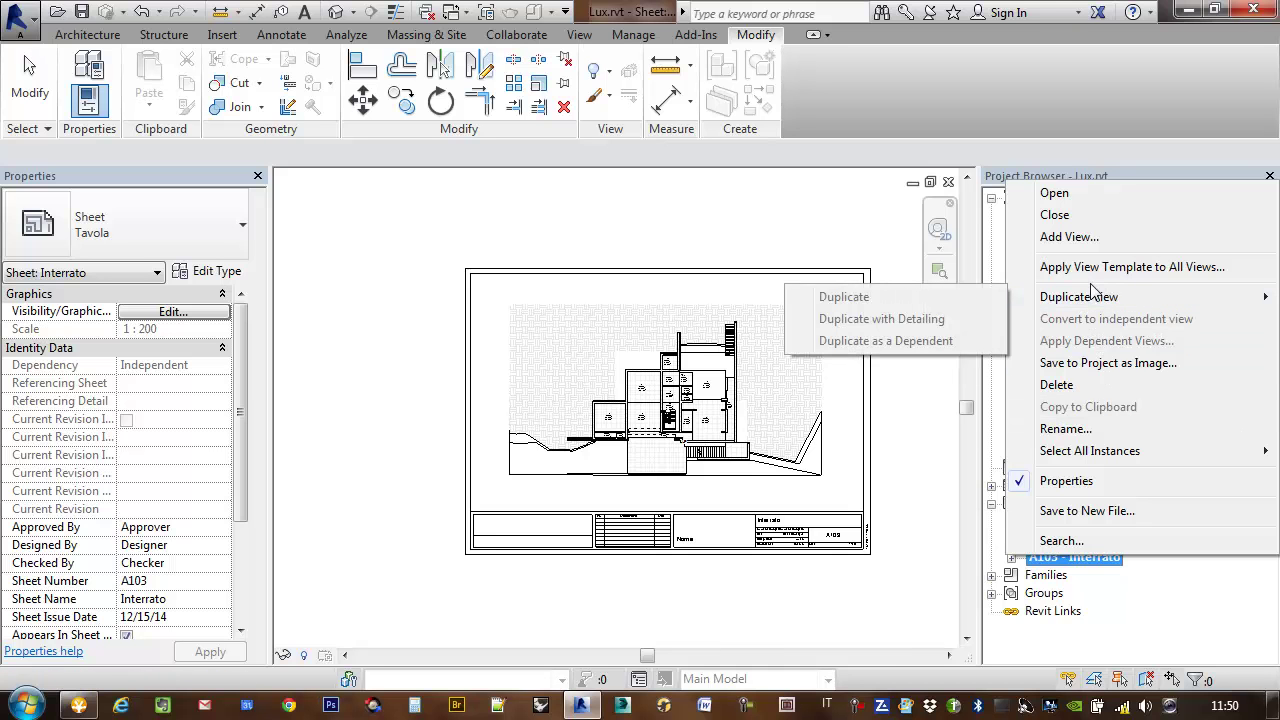
left_click(1200, 630)
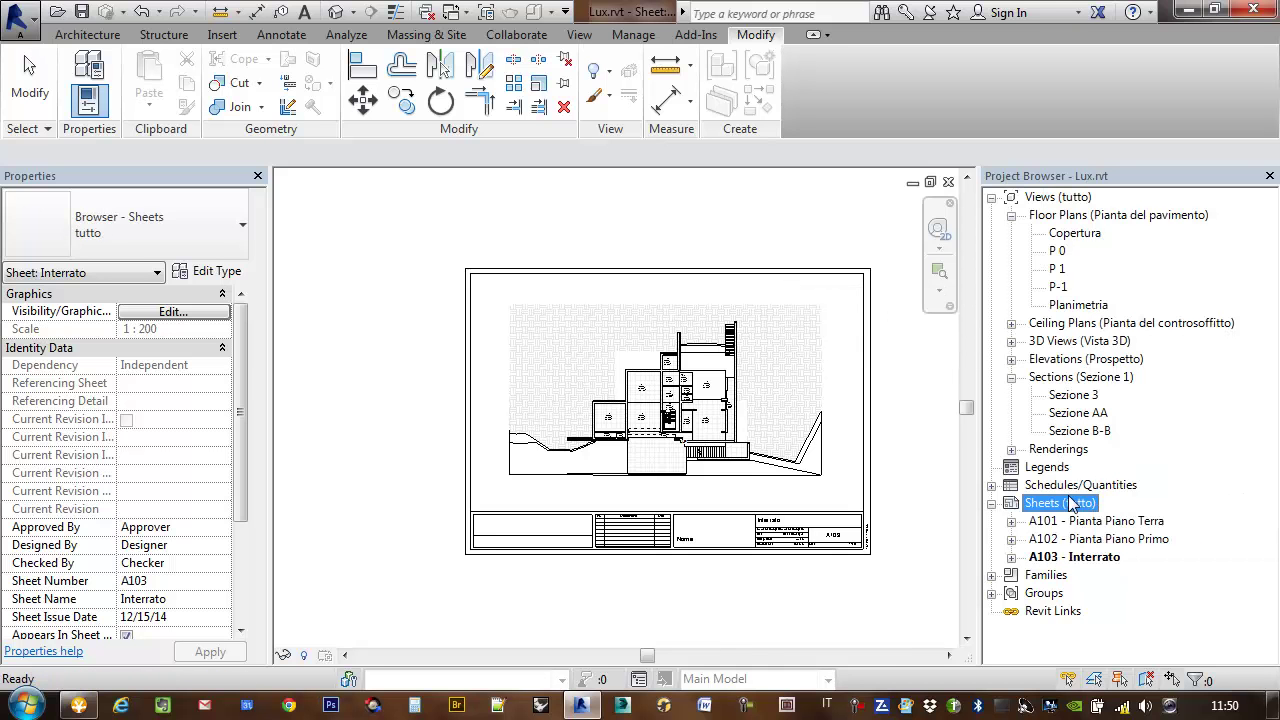
right_click(1070, 503)
left_click(1100, 512)
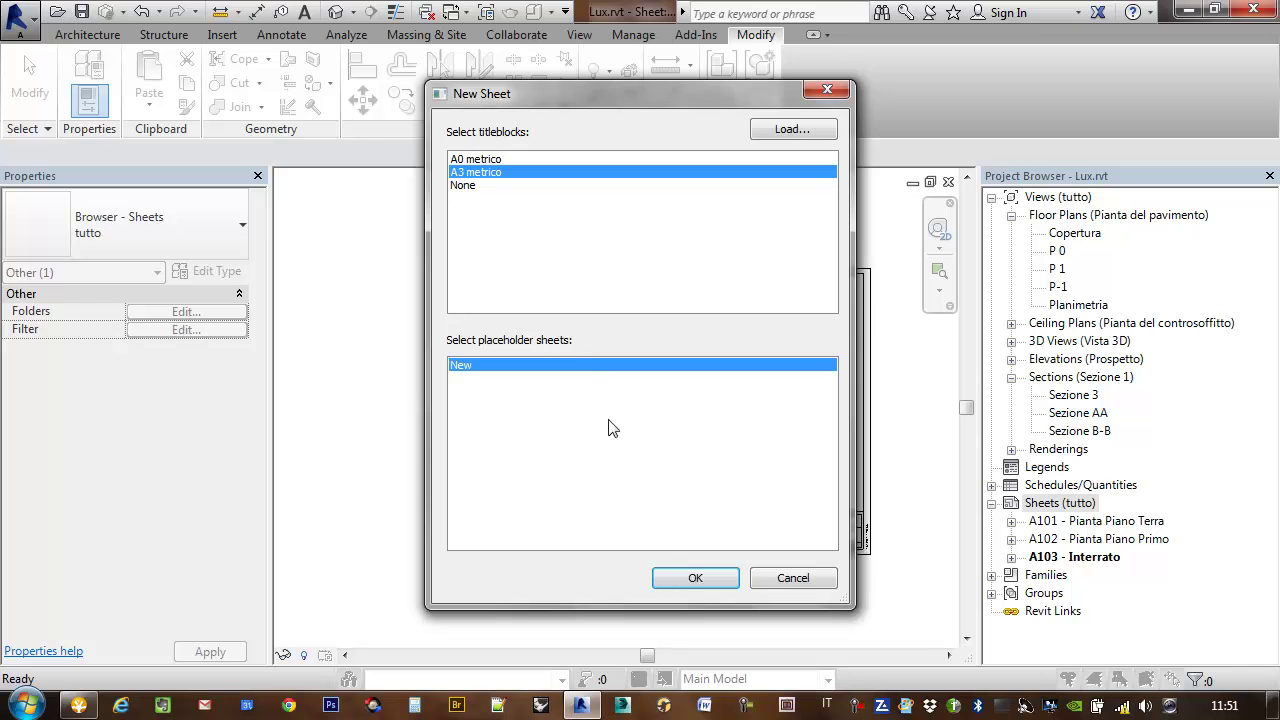
left_click(694, 580)
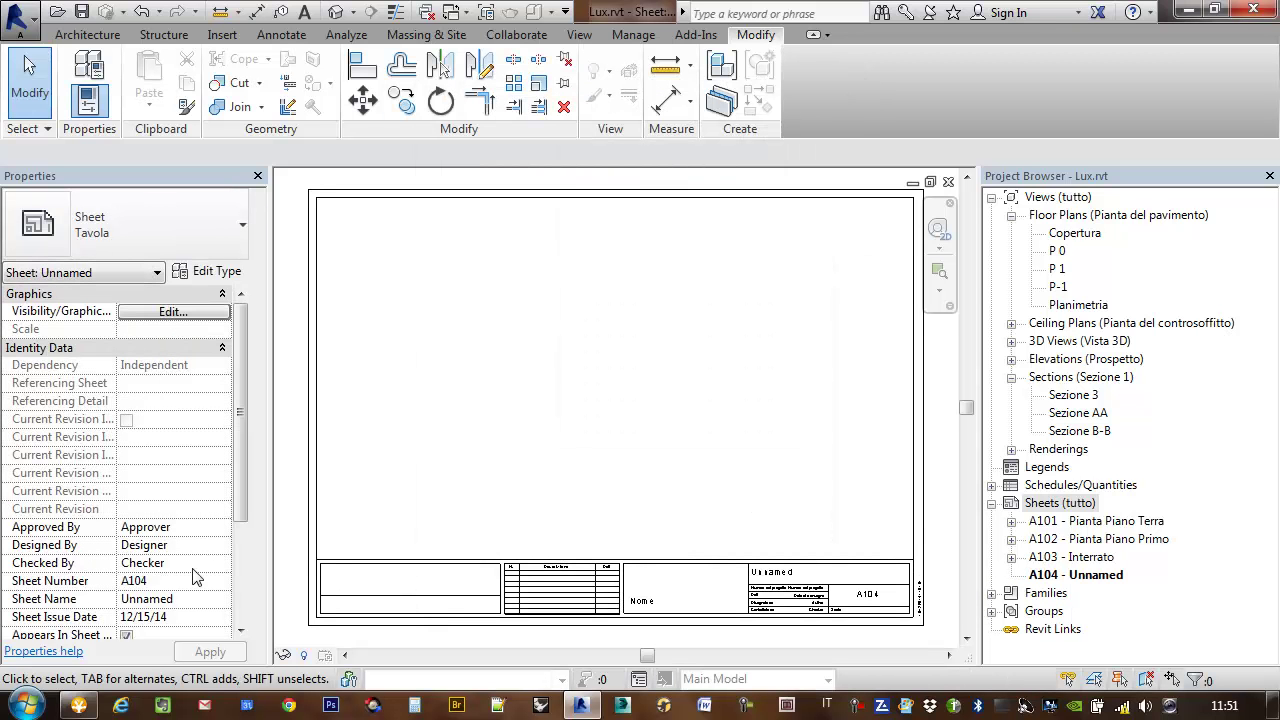
Name the sheet Planimetria and drag the Planimetria floor plan onto it.
left_click(221, 597)
type("Planimetria")
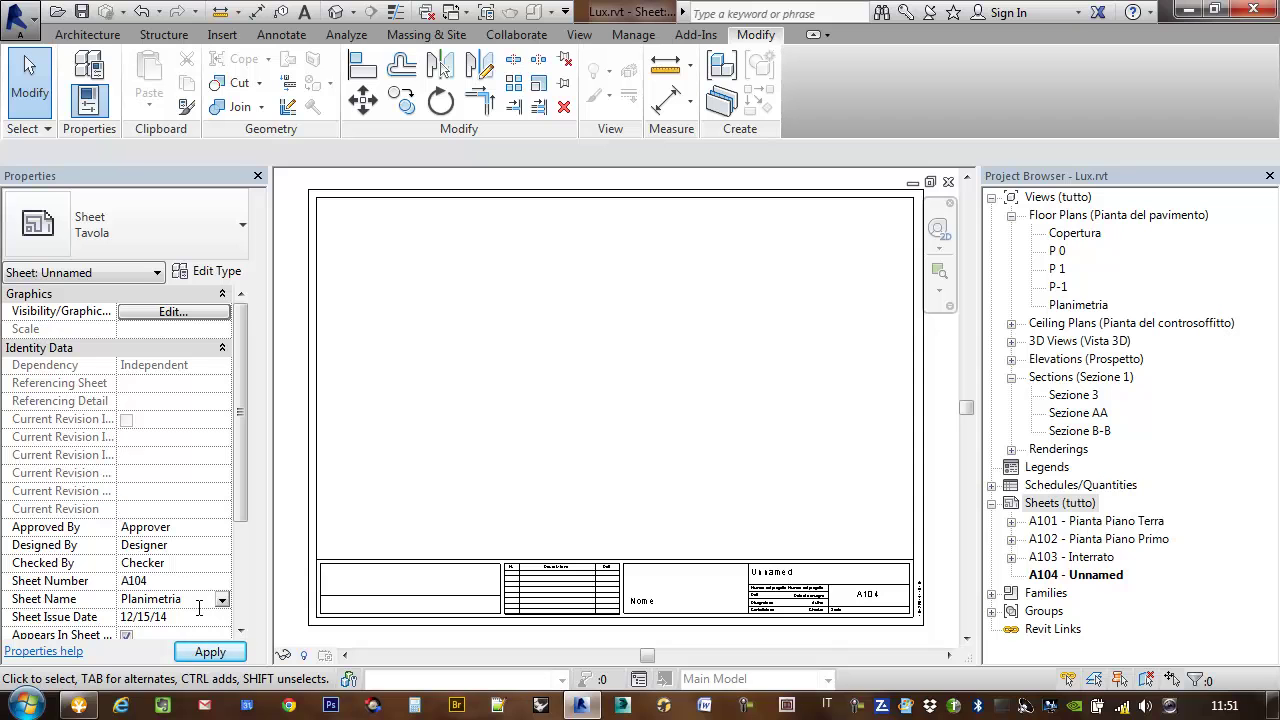
left_click(205, 652)
left_click(1073, 306)
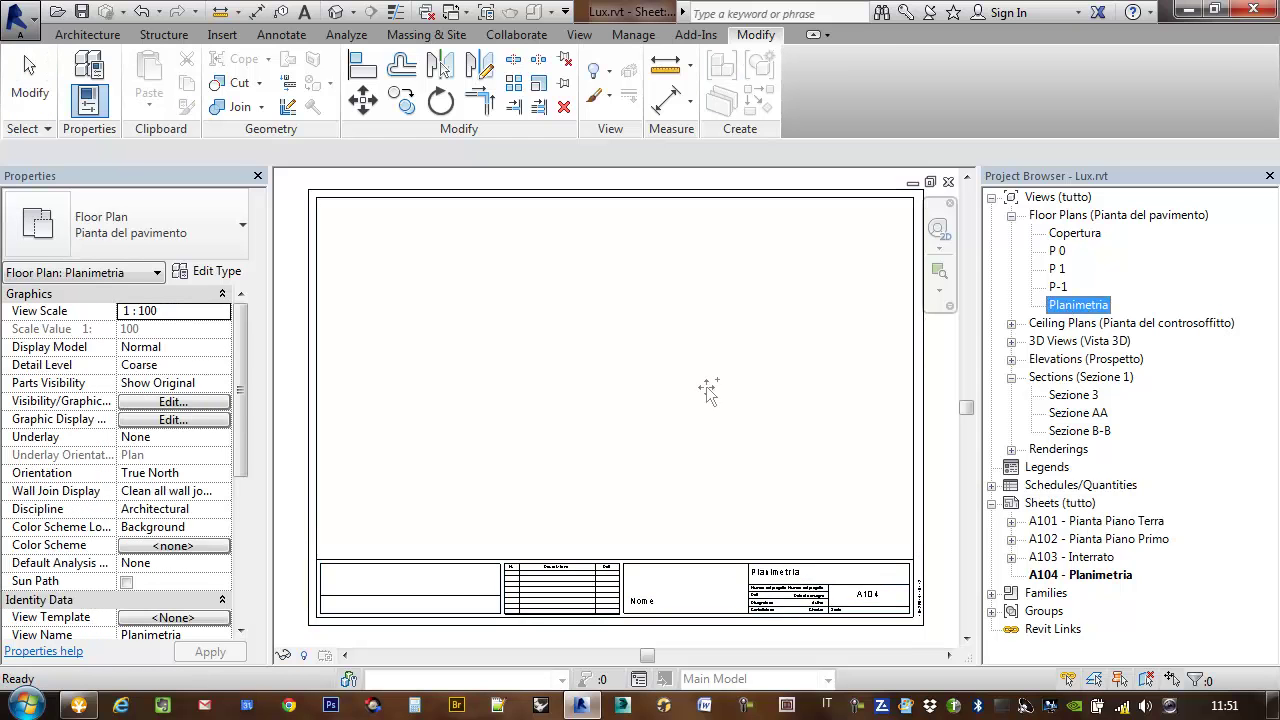
left_click_drag(706, 386, 697, 380)
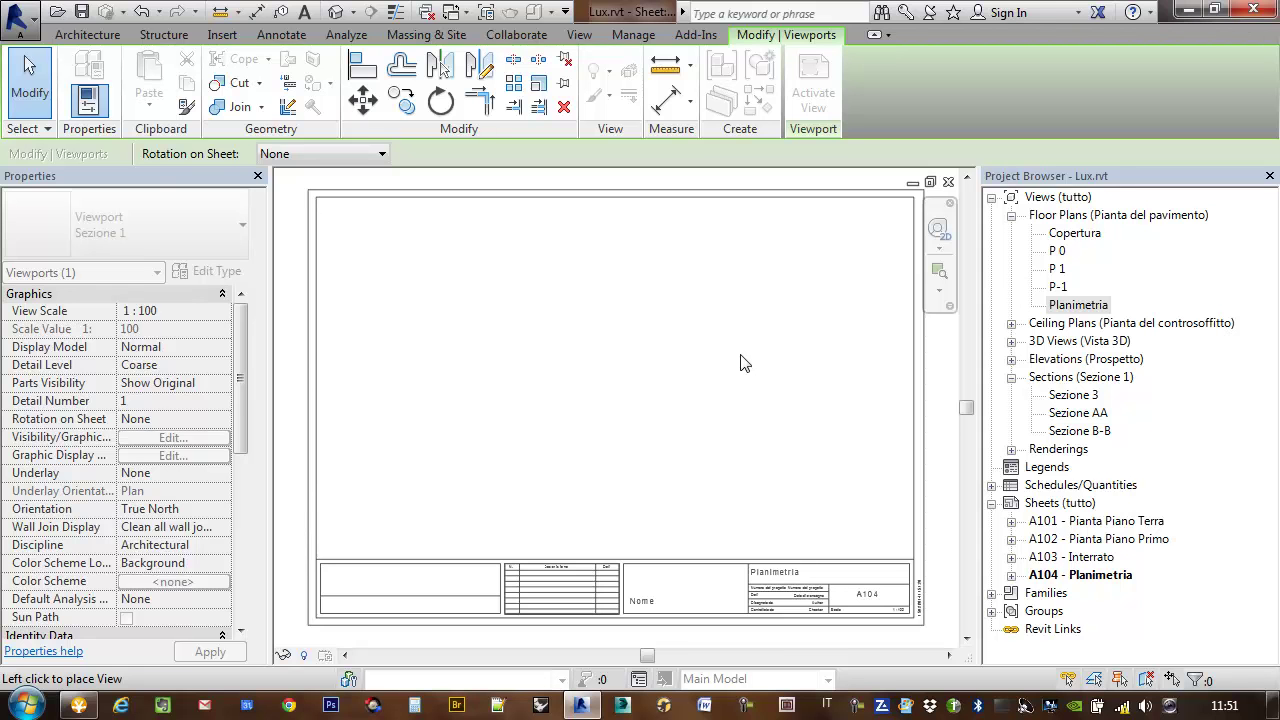
Place the Planimetria viewport on sheet A104.
left_click(745, 362)
middle_click_drag(756, 371, 657, 394)
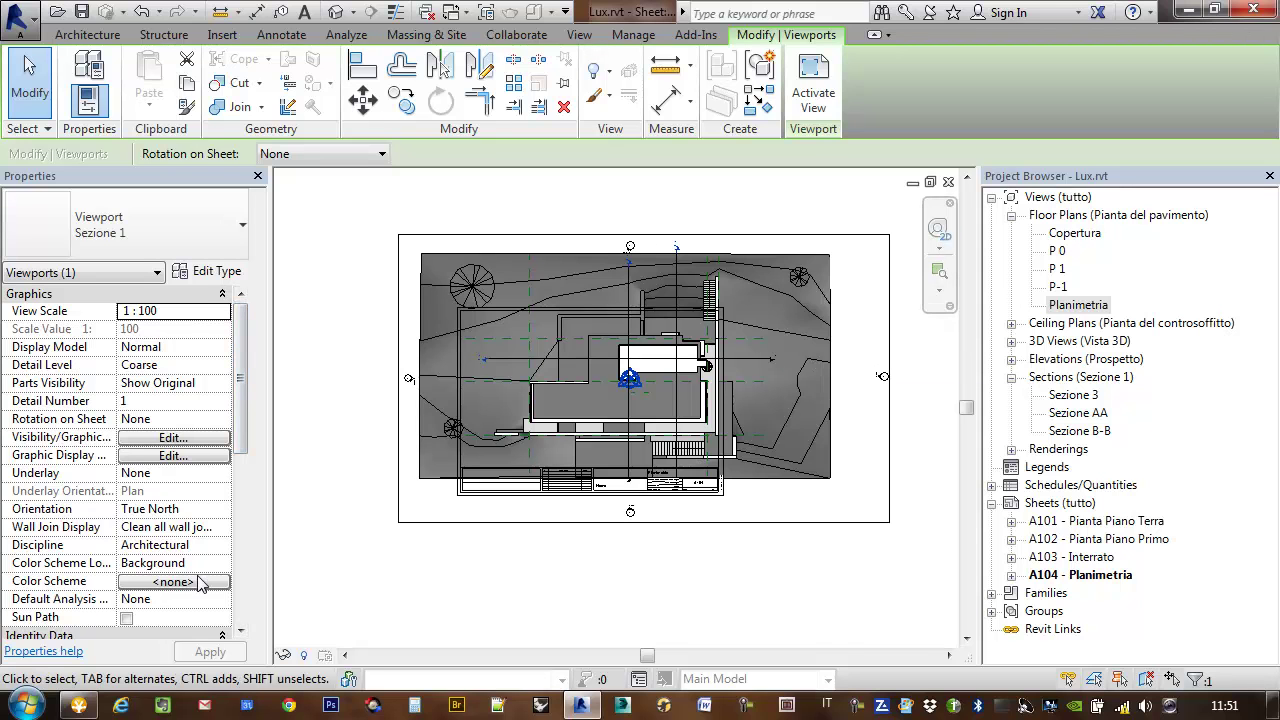
left_click(246, 566)
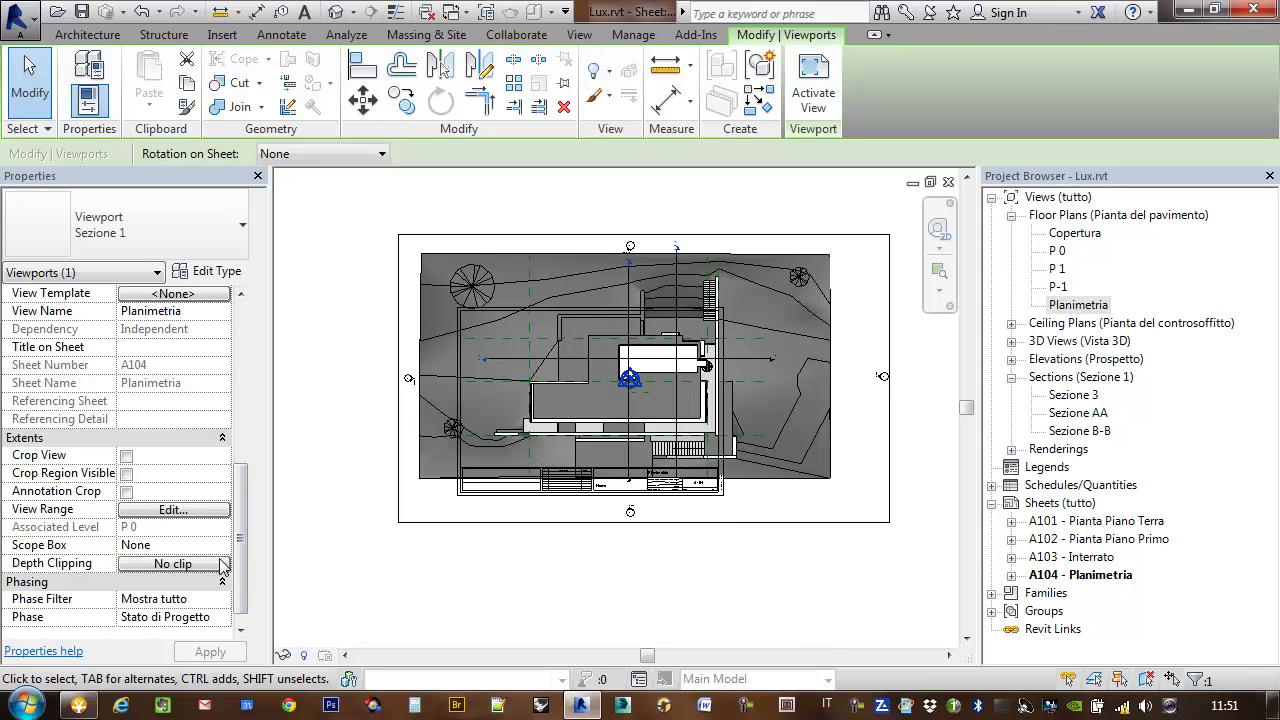
scroll(219, 576, "up", 5)
scroll(912, 451, "up", 5)
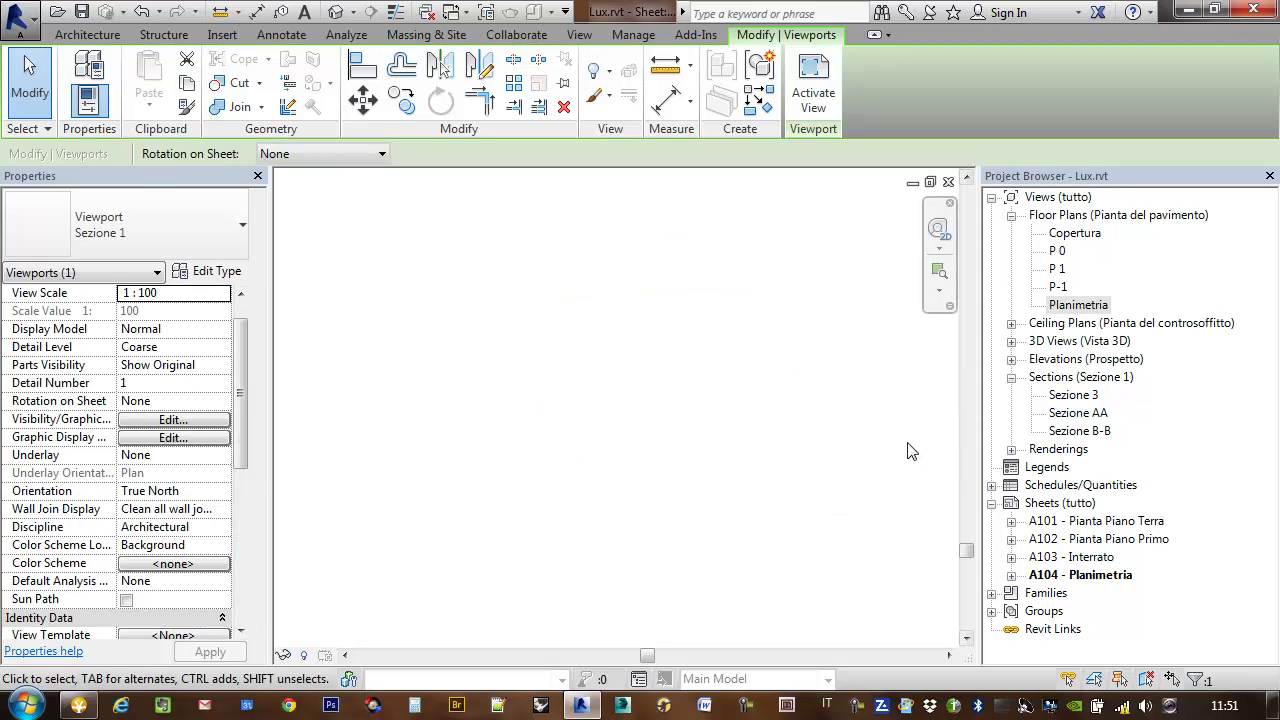
scroll(896, 437, "down", 5)
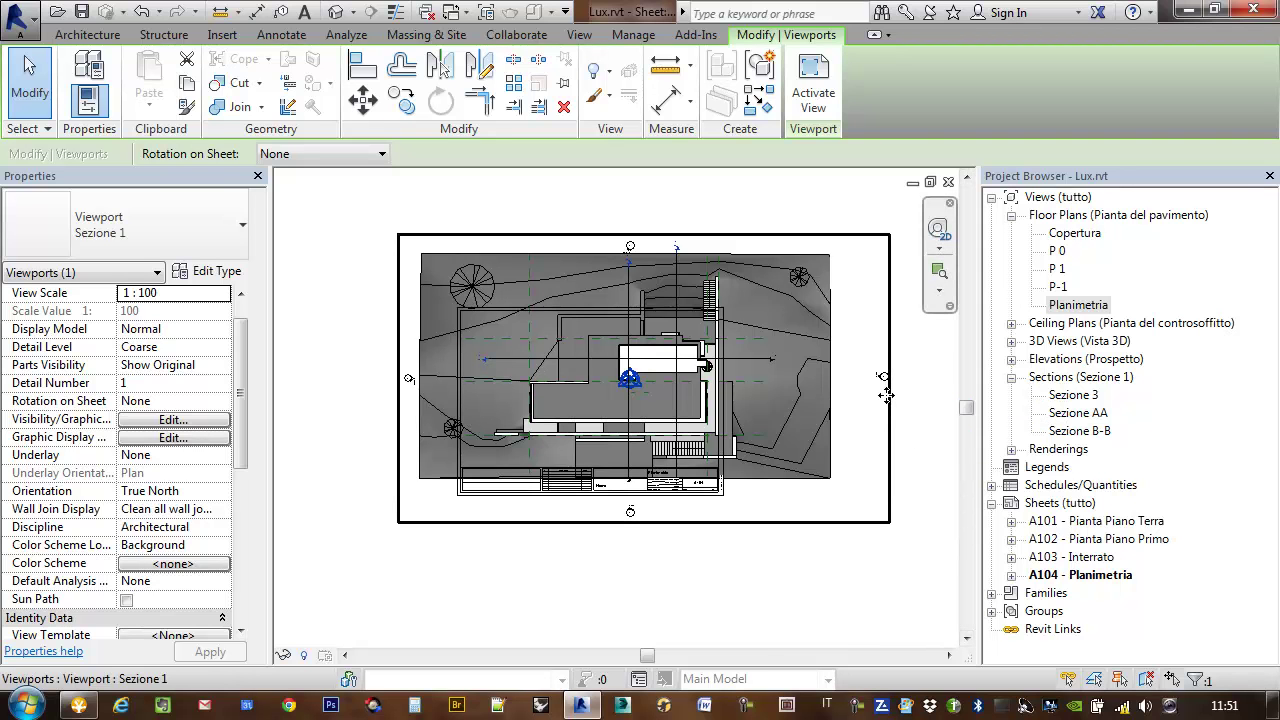
Open the Planimetria floor plan and apply the Lux Piante view template.
double_click(1072, 308)
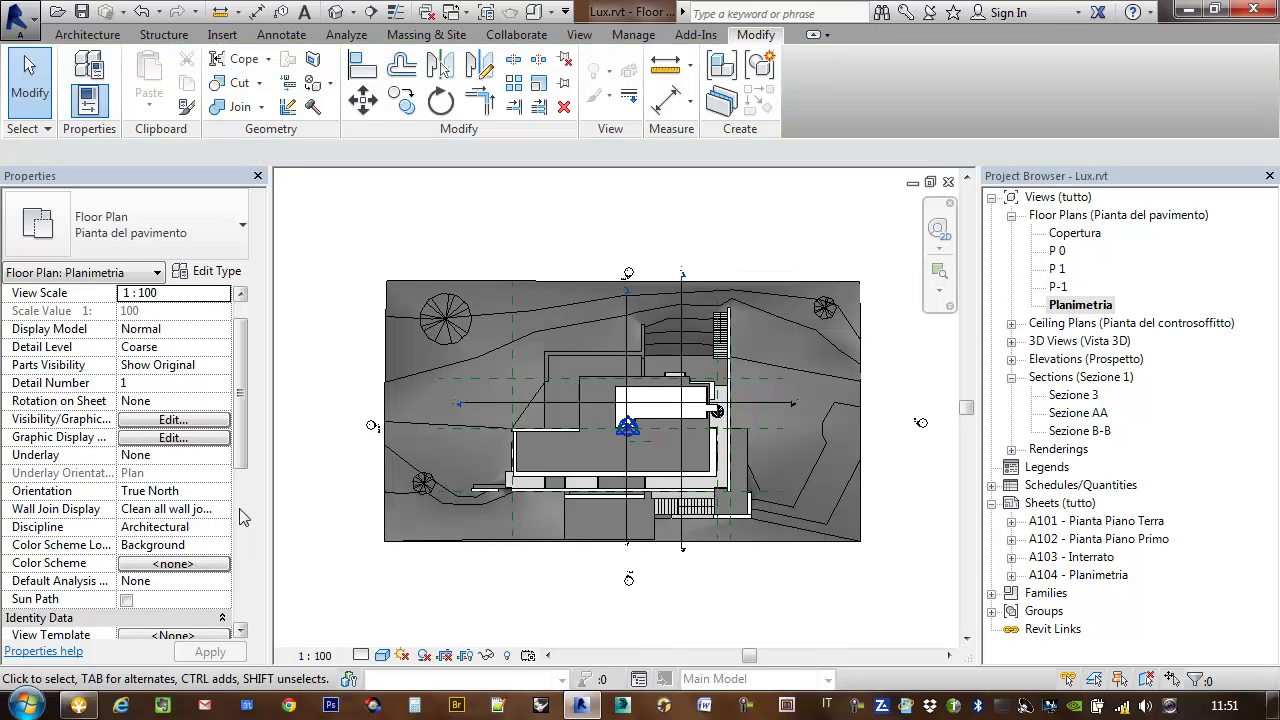
scroll(200, 600, "down", 1)
left_click(173, 617)
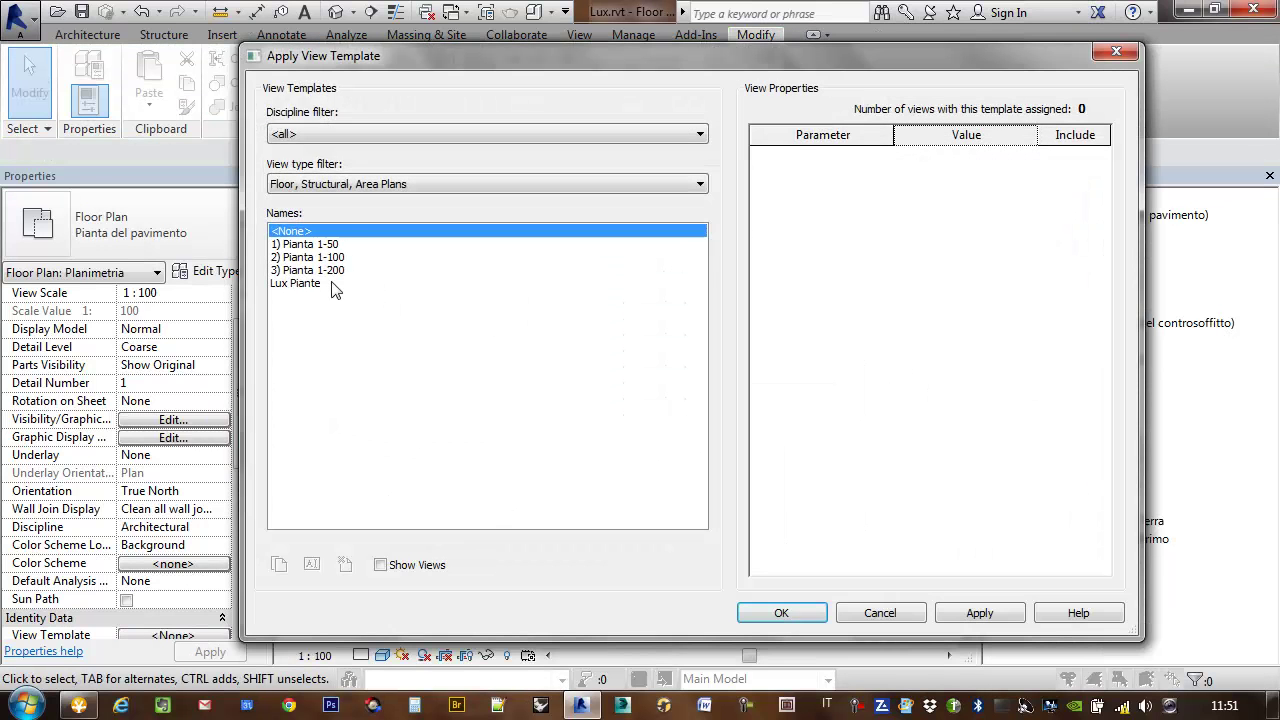
left_click(313, 285)
left_click(781, 612)
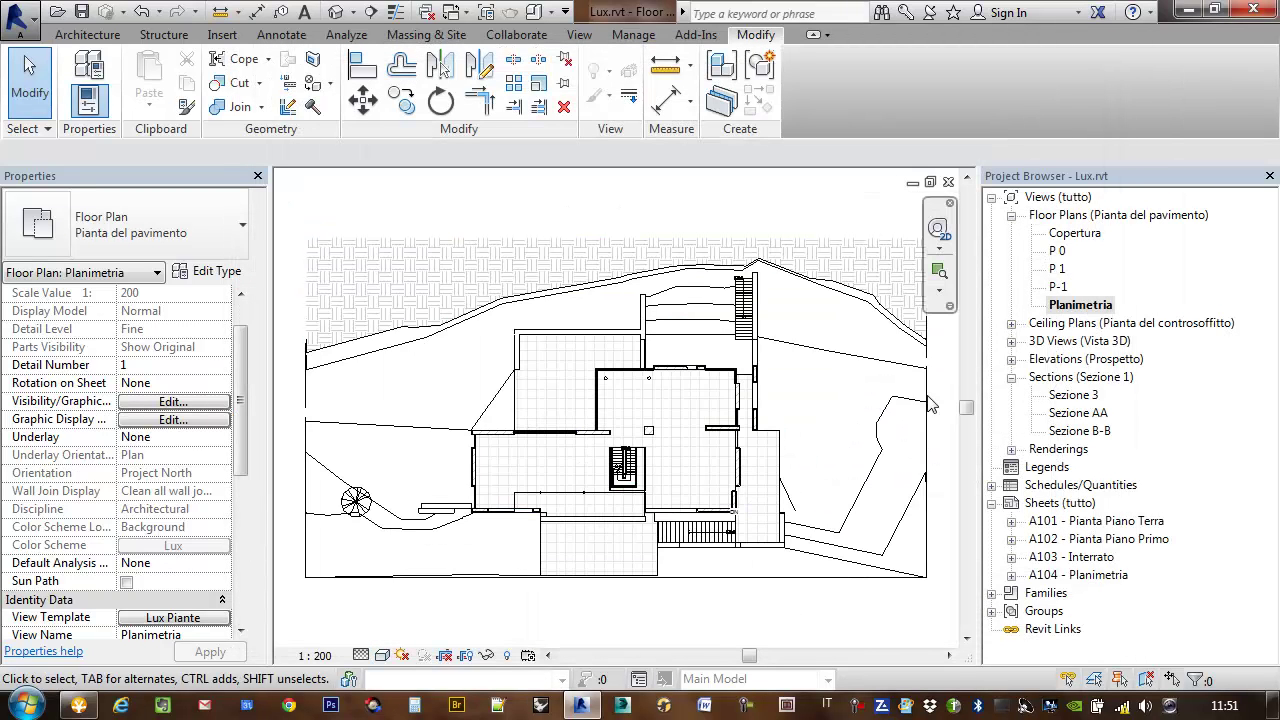
middle_click_drag(900, 410, 875, 415)
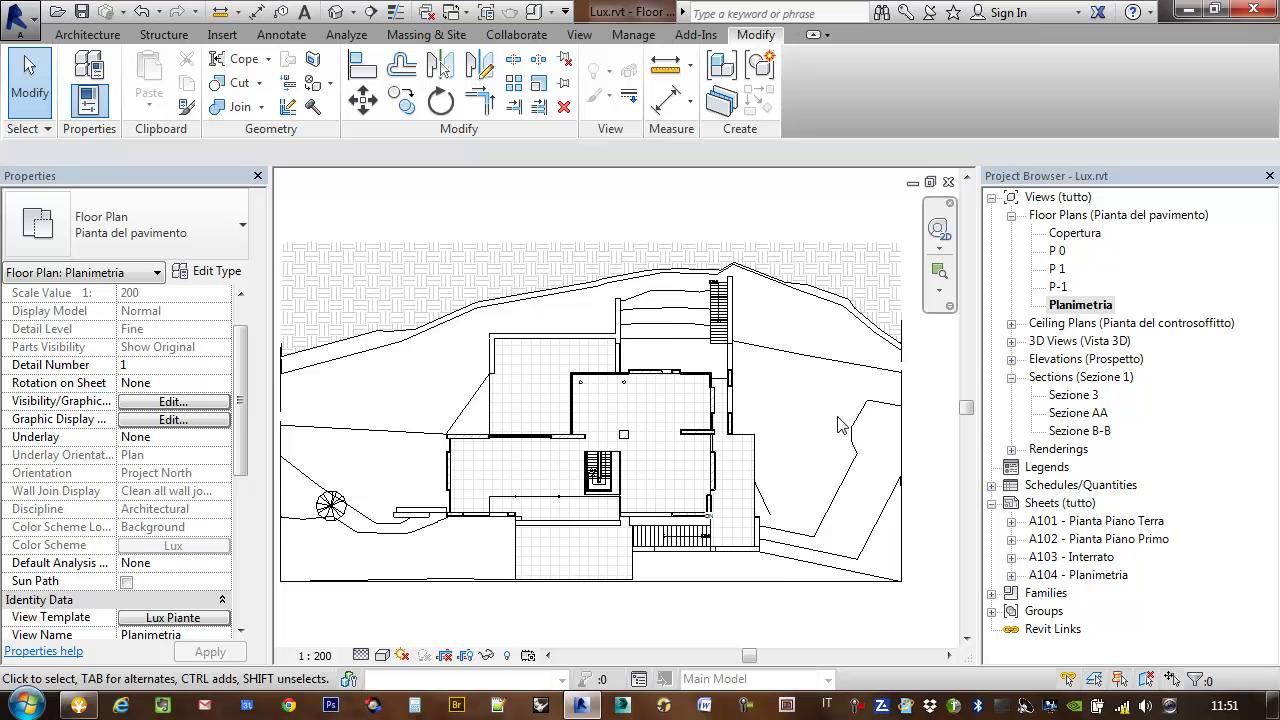
Compare with the P-1 plan, then remove the view template from Planimetria.
double_click(1060, 287)
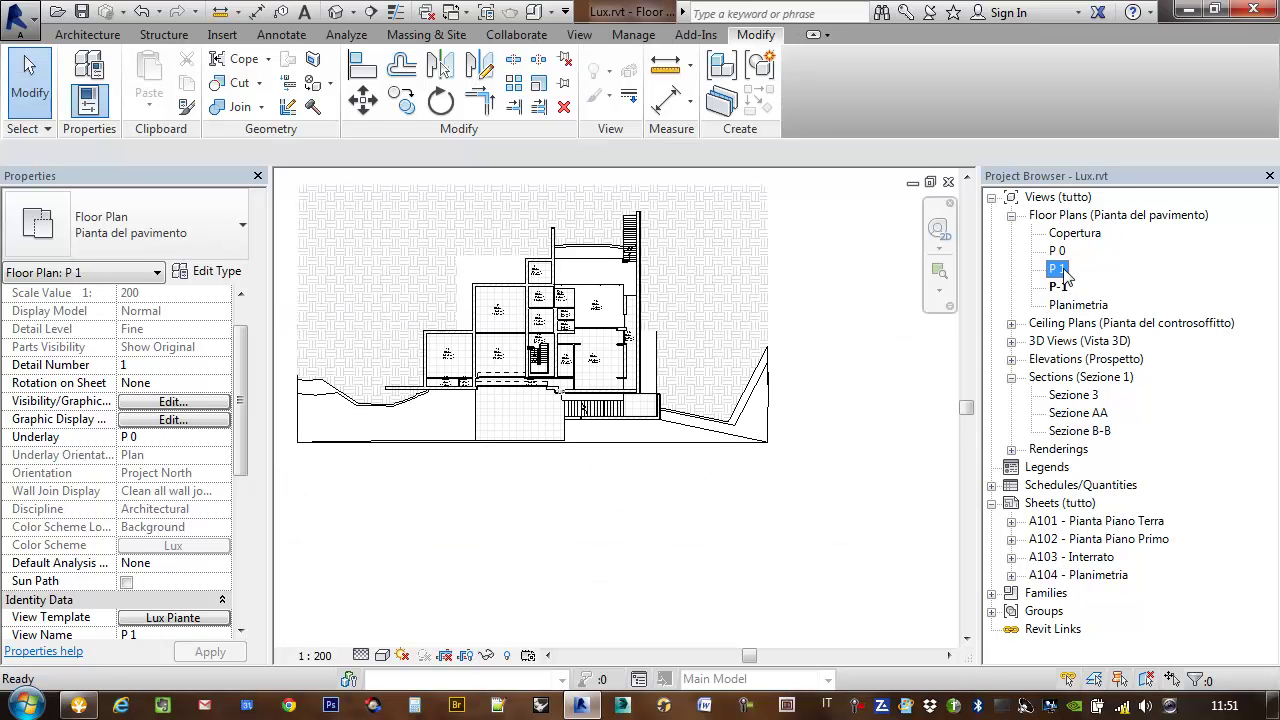
double_click(1078, 305)
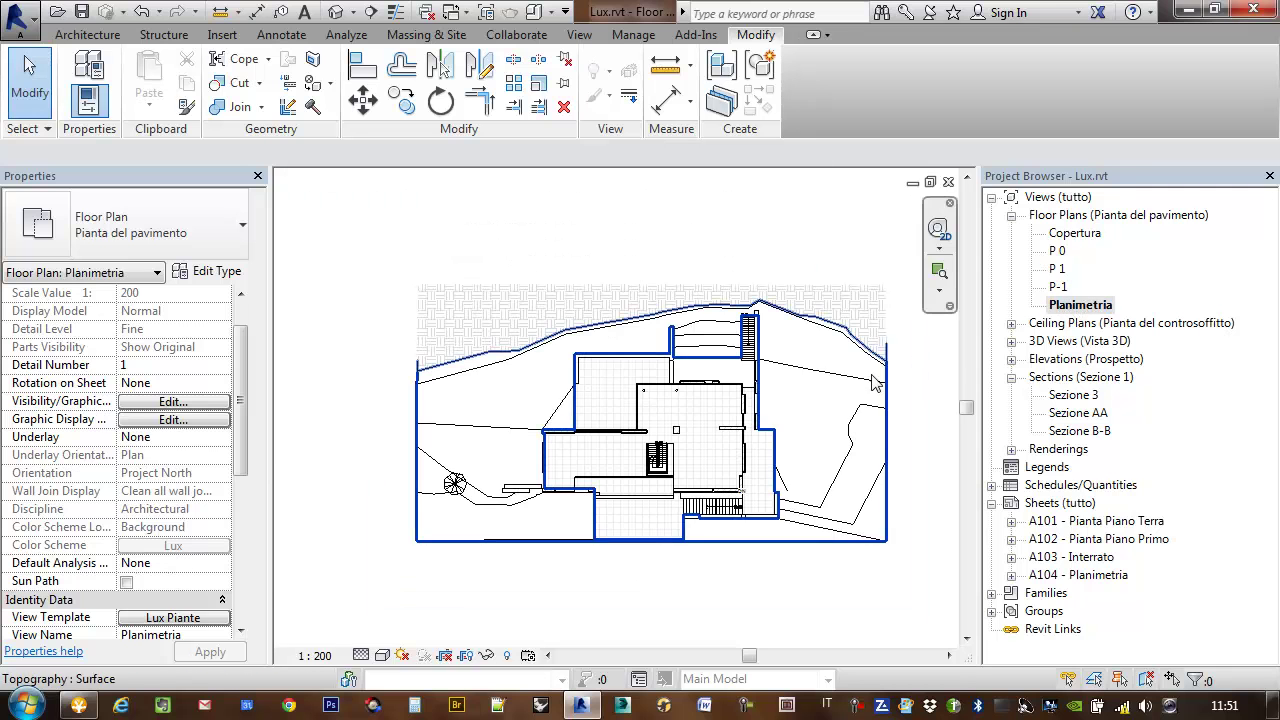
left_click(210, 618)
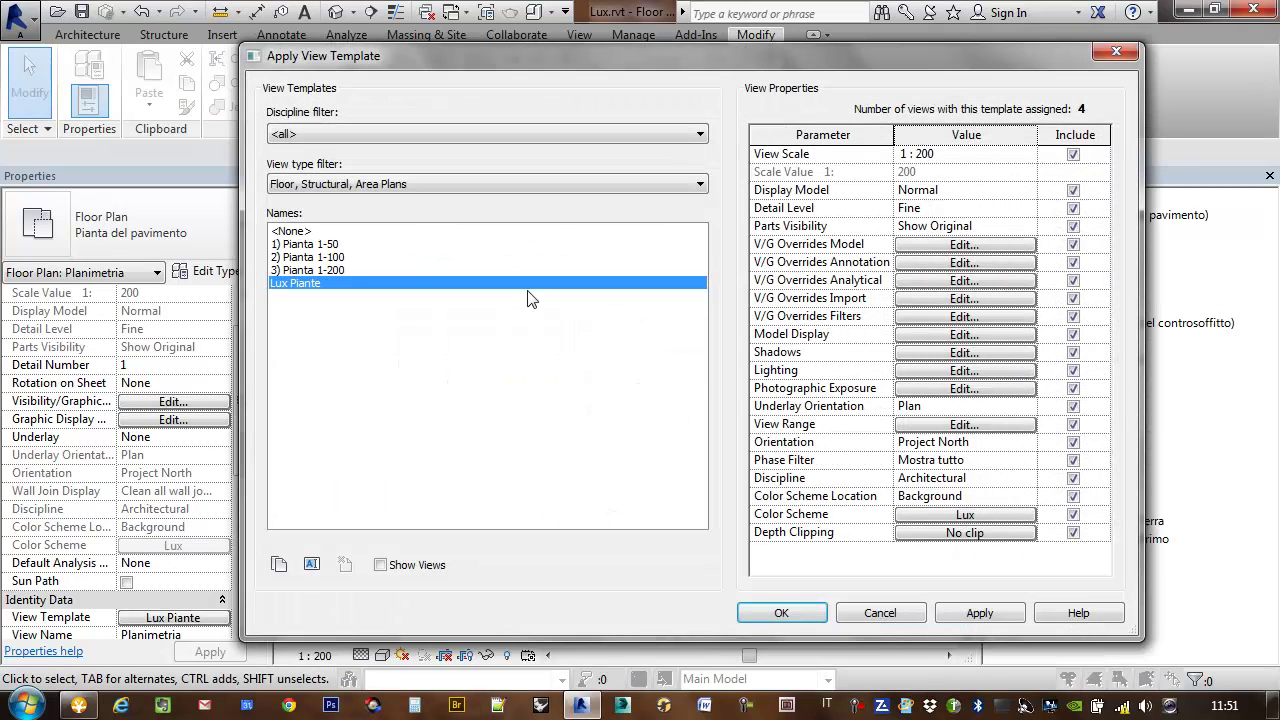
double_click(305, 233)
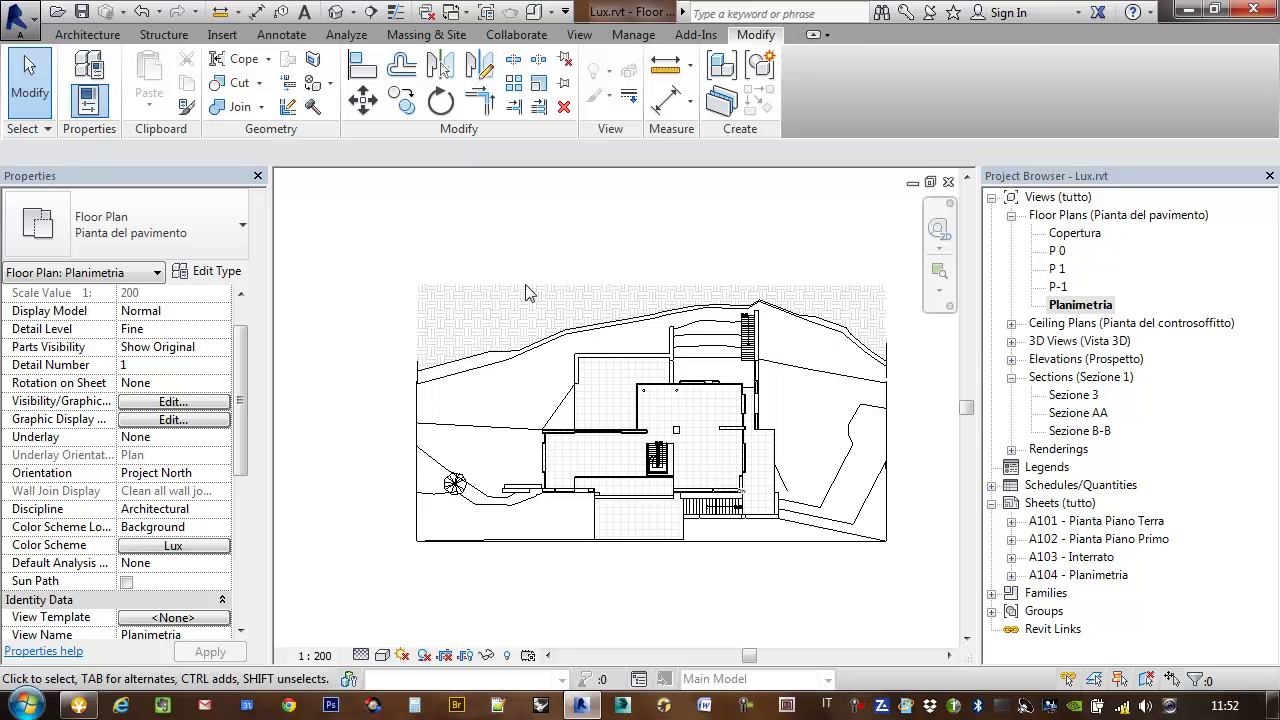
Check the P-1 plan again, then reapply Lux Piante to Planimetria.
left_click(1058, 287)
double_click(1058, 287)
double_click(1058, 269)
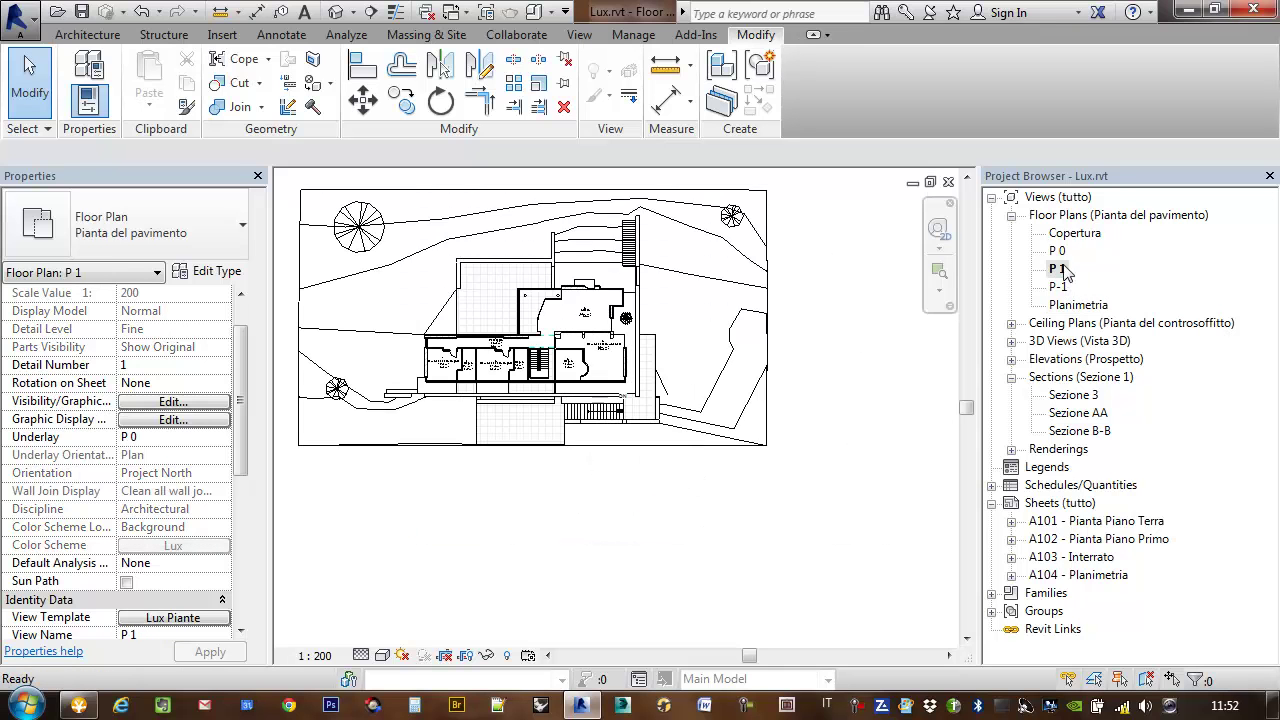
double_click(1066, 304)
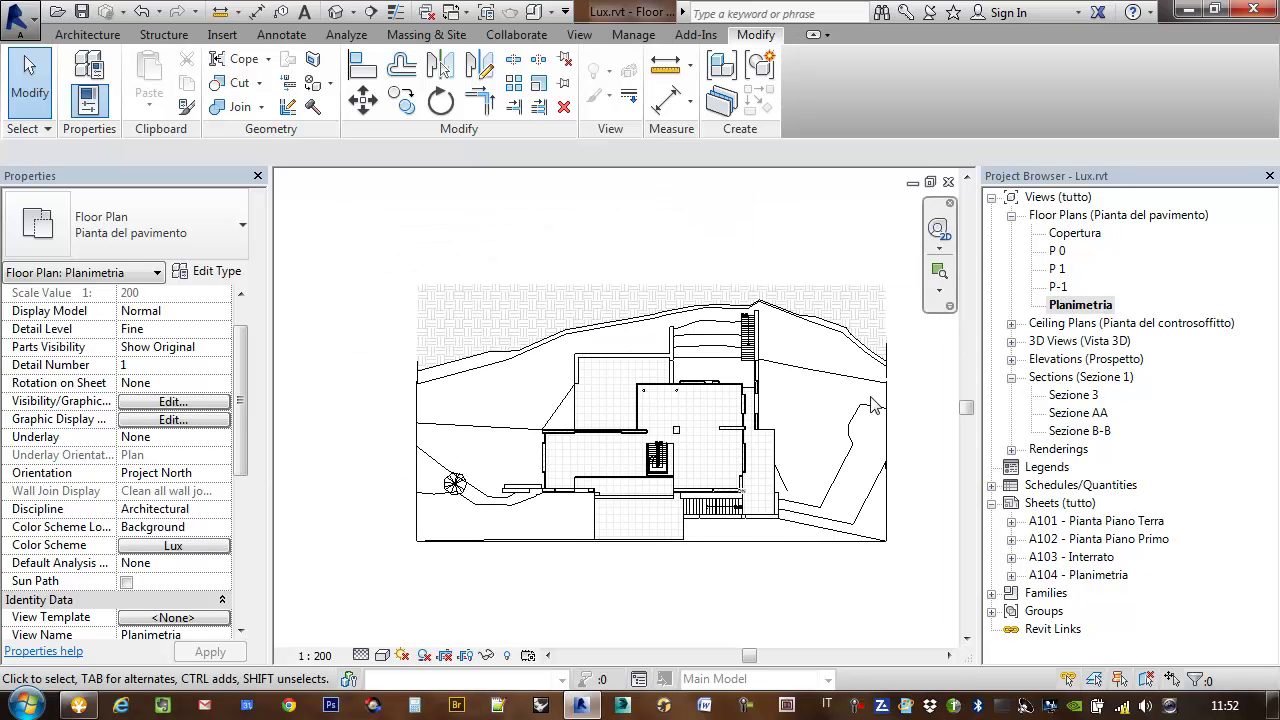
middle_click_drag(876, 408, 855, 398)
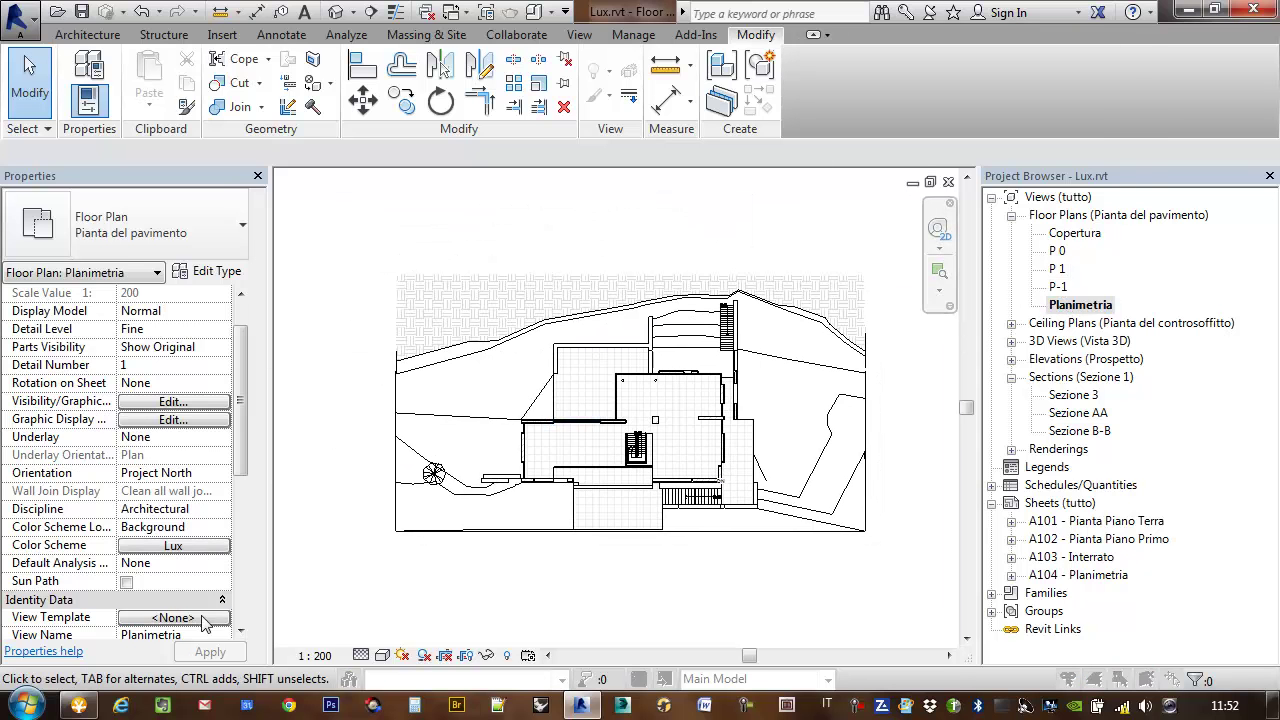
left_click(205, 619)
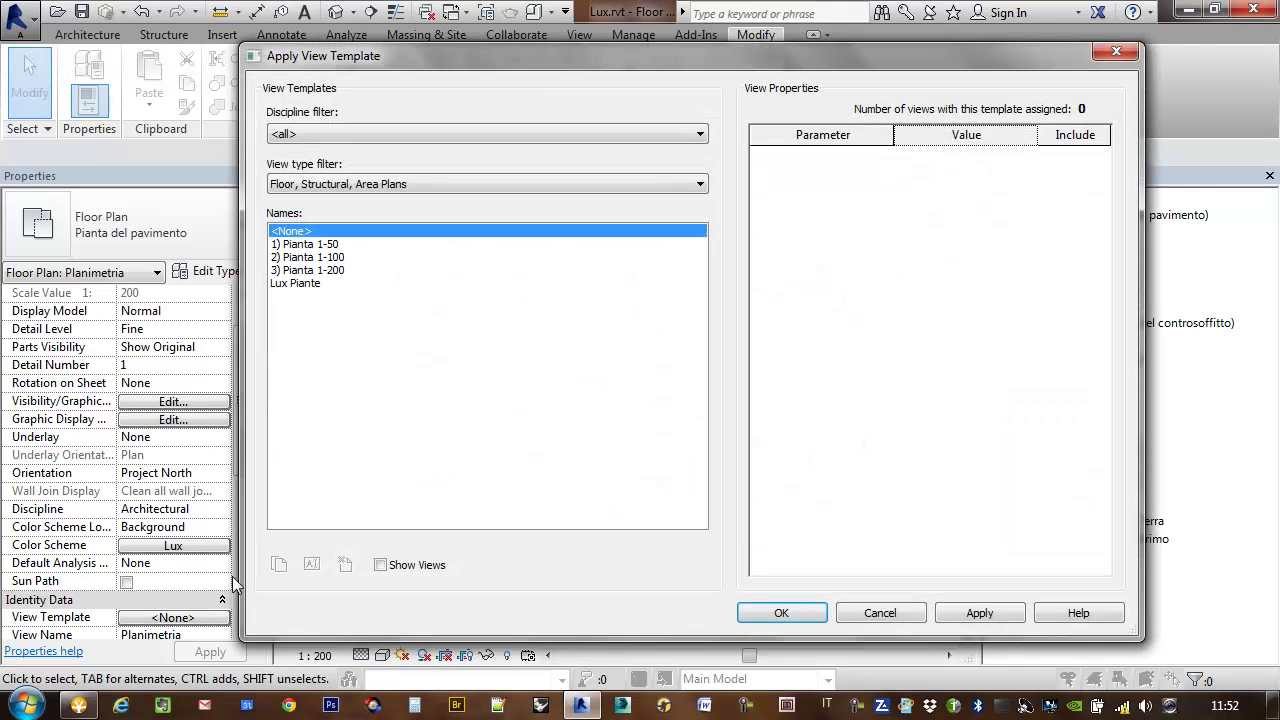
left_click(300, 284)
left_click(781, 613)
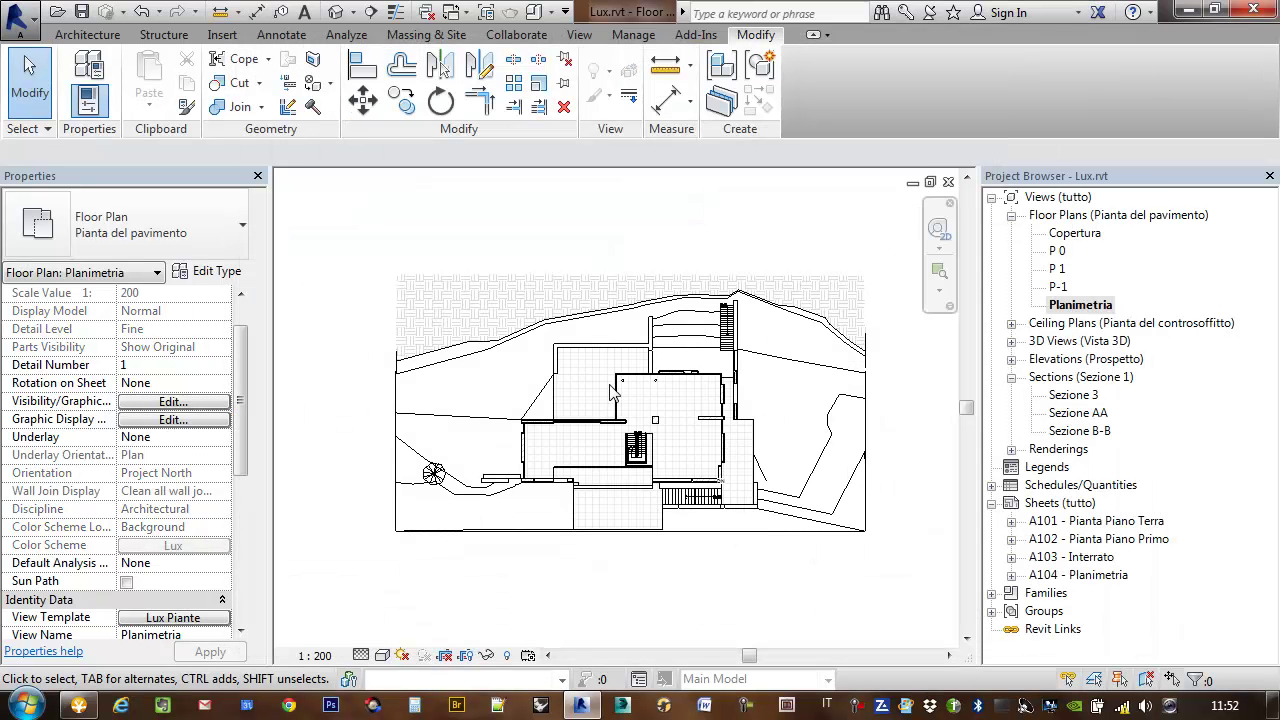
Centre the Planimetria plan and select the topography surface.
middle_click_drag(926, 420, 903, 428)
scroll(846, 414, "up", 1)
scroll(849, 443, "down", 2)
scroll(793, 413, "down", 1)
scroll(792, 410, "up", 2)
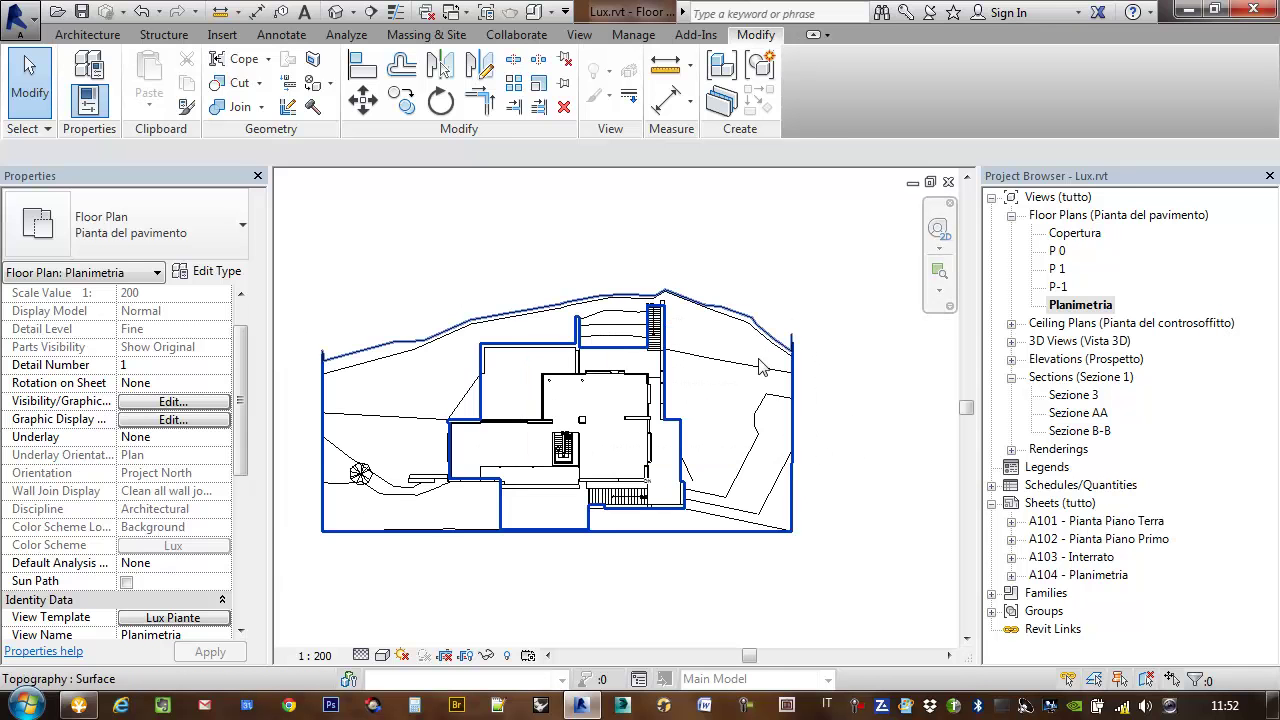
left_click(781, 377)
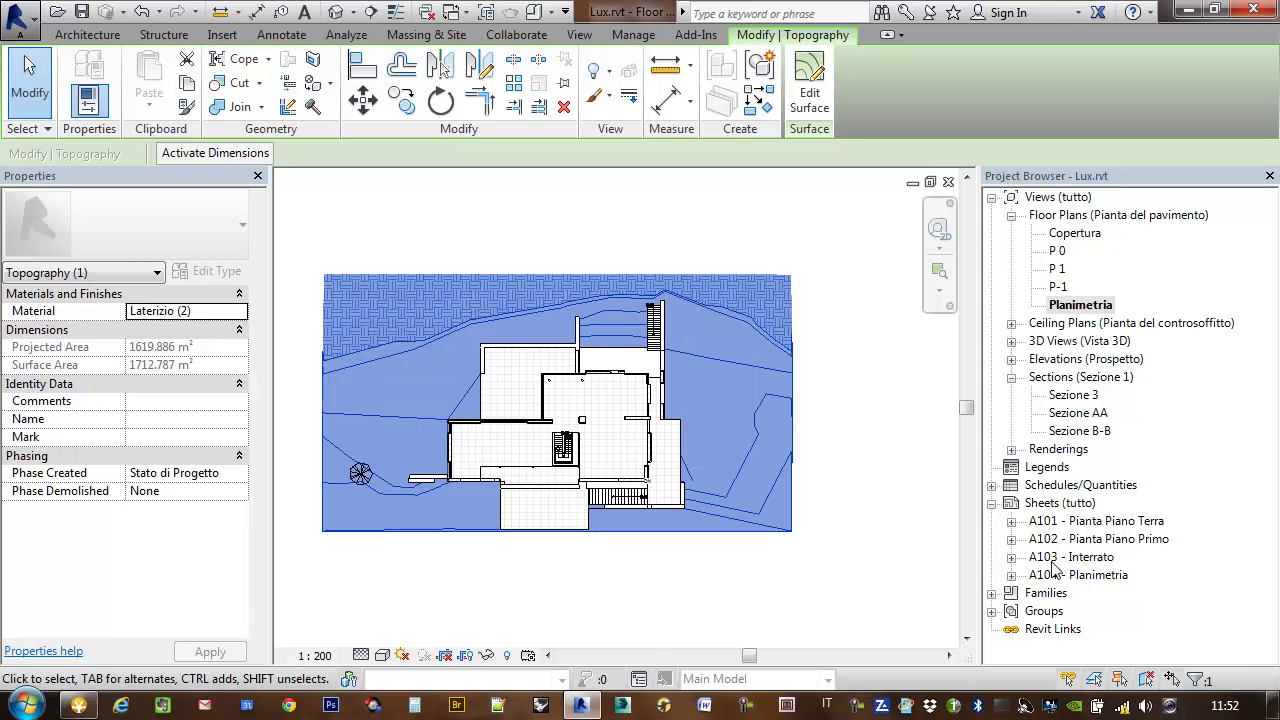
On sheet A104 - Planimetria, move the 1 : 200 plan viewport inside the sheet border.
double_click(1079, 576)
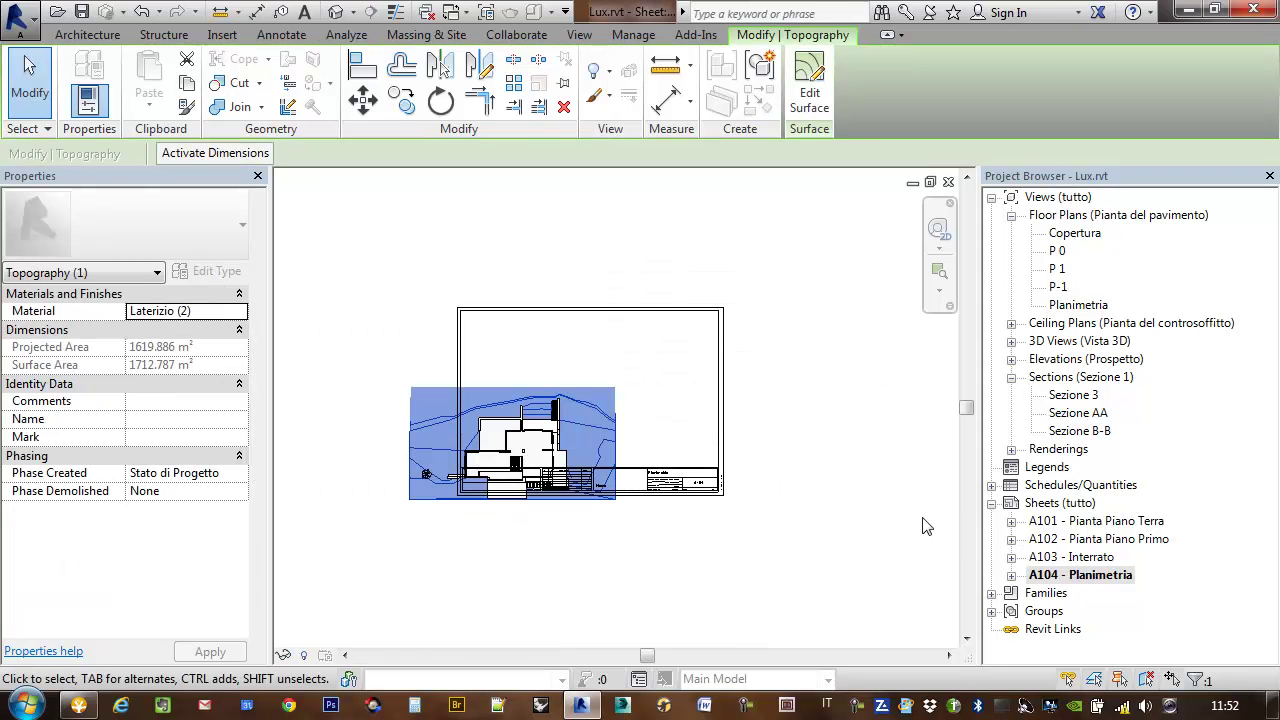
left_click(620, 420)
left_click_drag(620, 420, 700, 365)
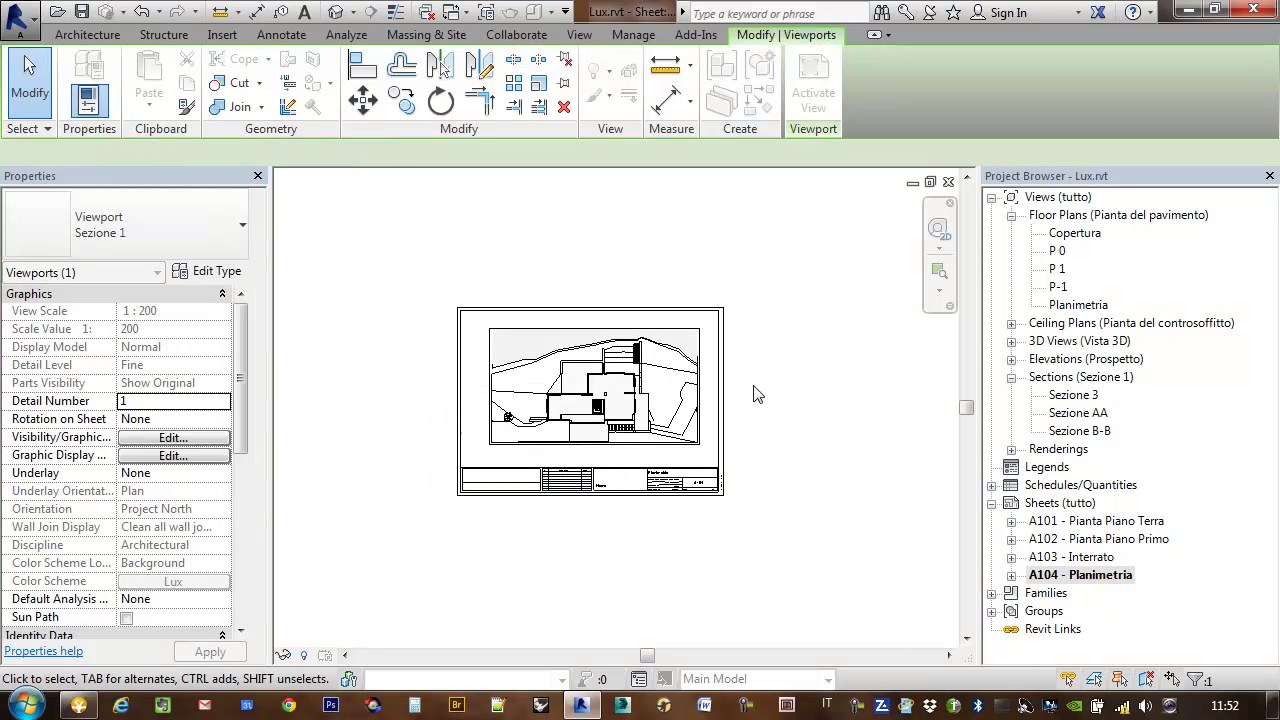
mouse_move(968, 320)
left_mouse_down()
mouse_move(973, 245)
mouse_move(735, 453)
left_mouse_up()
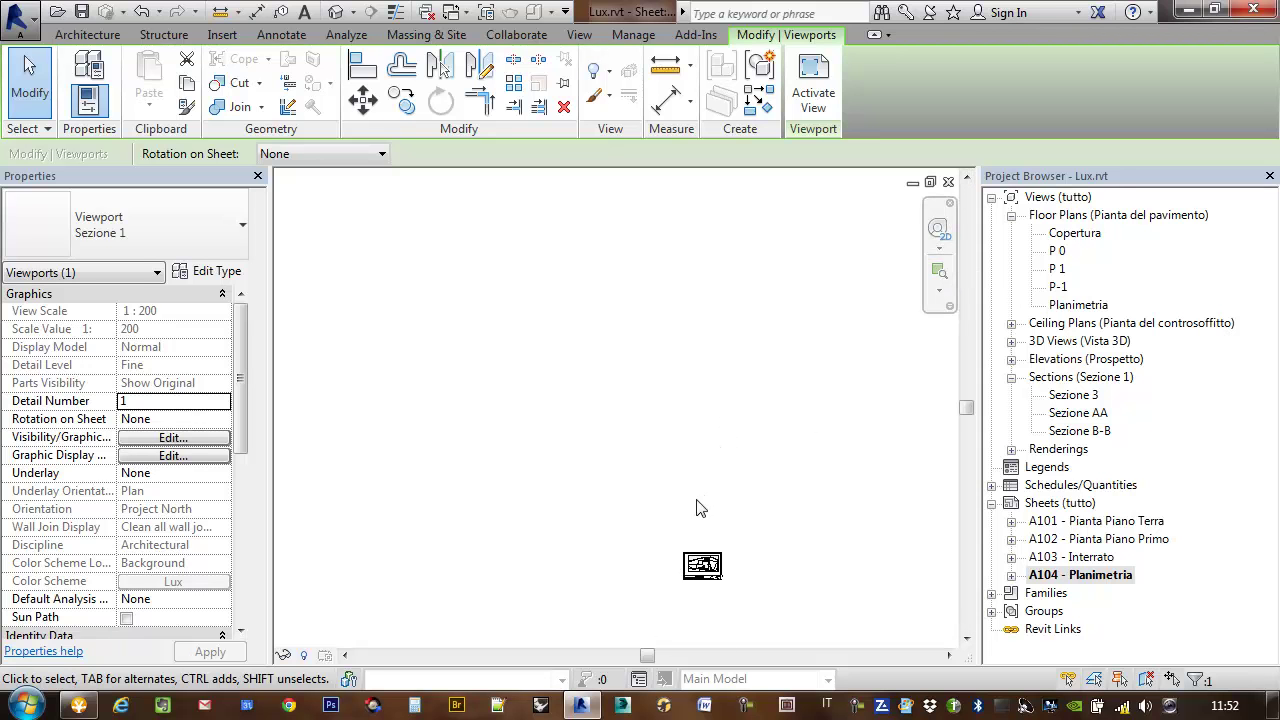
scroll(665, 395, "up", 2)
scroll(700, 455, "up", 2)
scroll(707, 460, "up", 2)
scroll(780, 460, "up", 1)
scroll(850, 460, "up", 1)
left_click(890, 459)
left_click(815, 457)
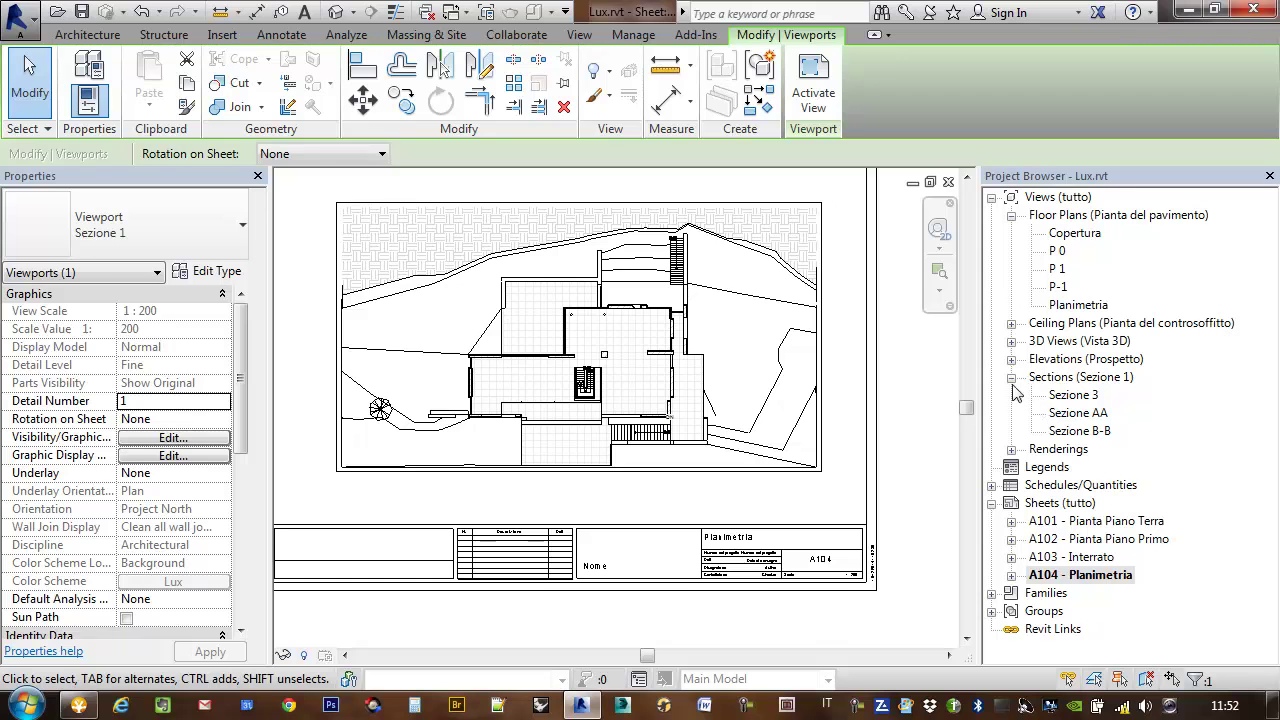
Open and view the Sezione 3 section.
double_click(1075, 398)
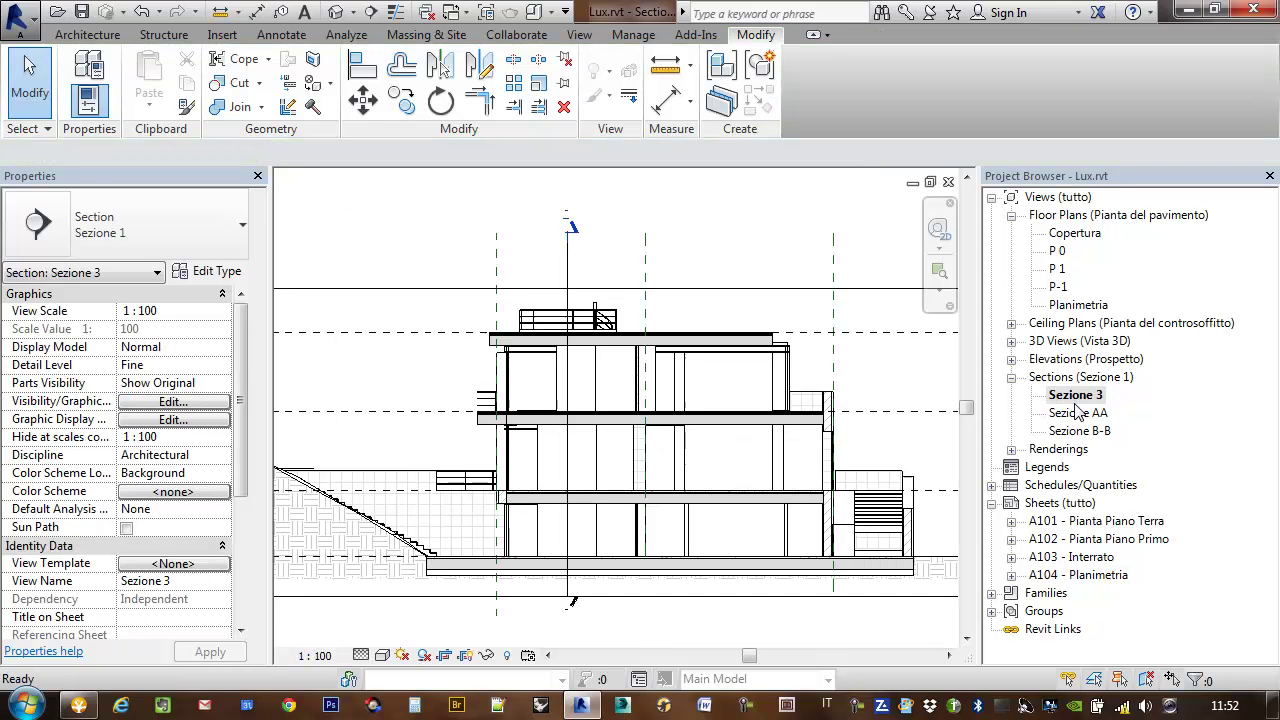
middle_click_drag(757, 366, 603, 362)
scroll(640, 352, "down", 2)
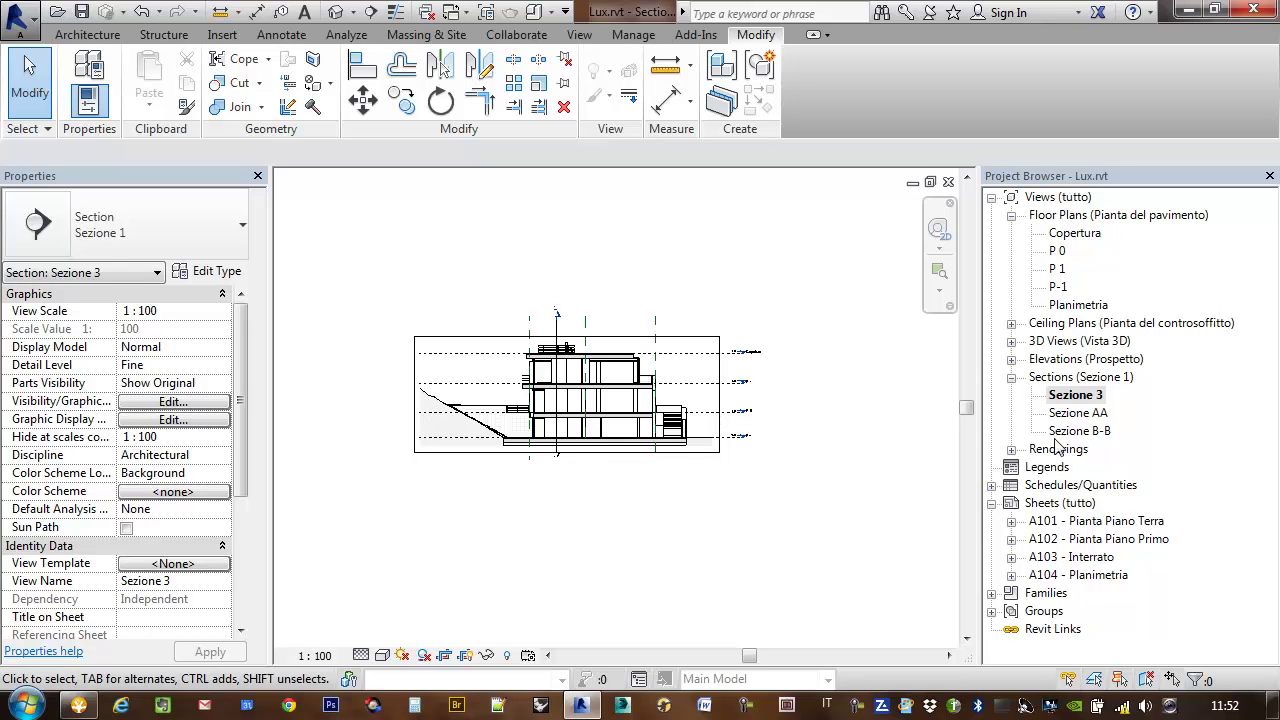
Open the Sud elevation and frame the building's south facade.
left_click(1011, 359)
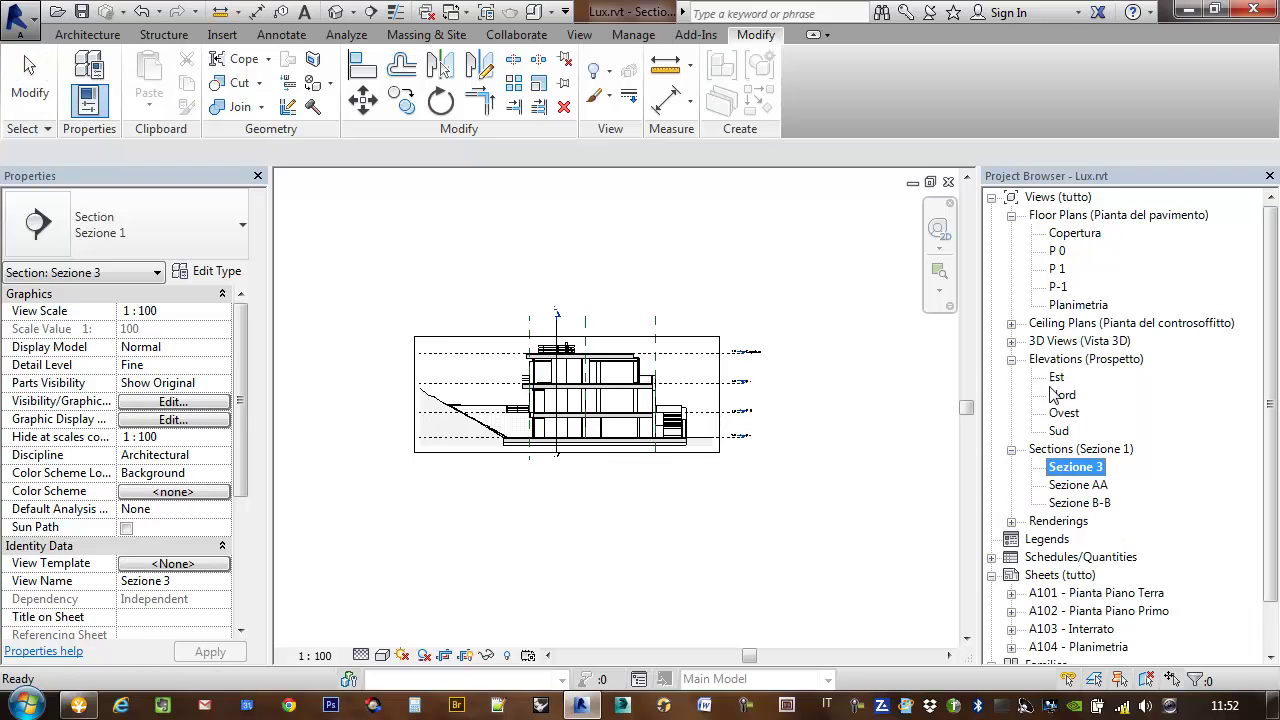
double_click(1059, 431)
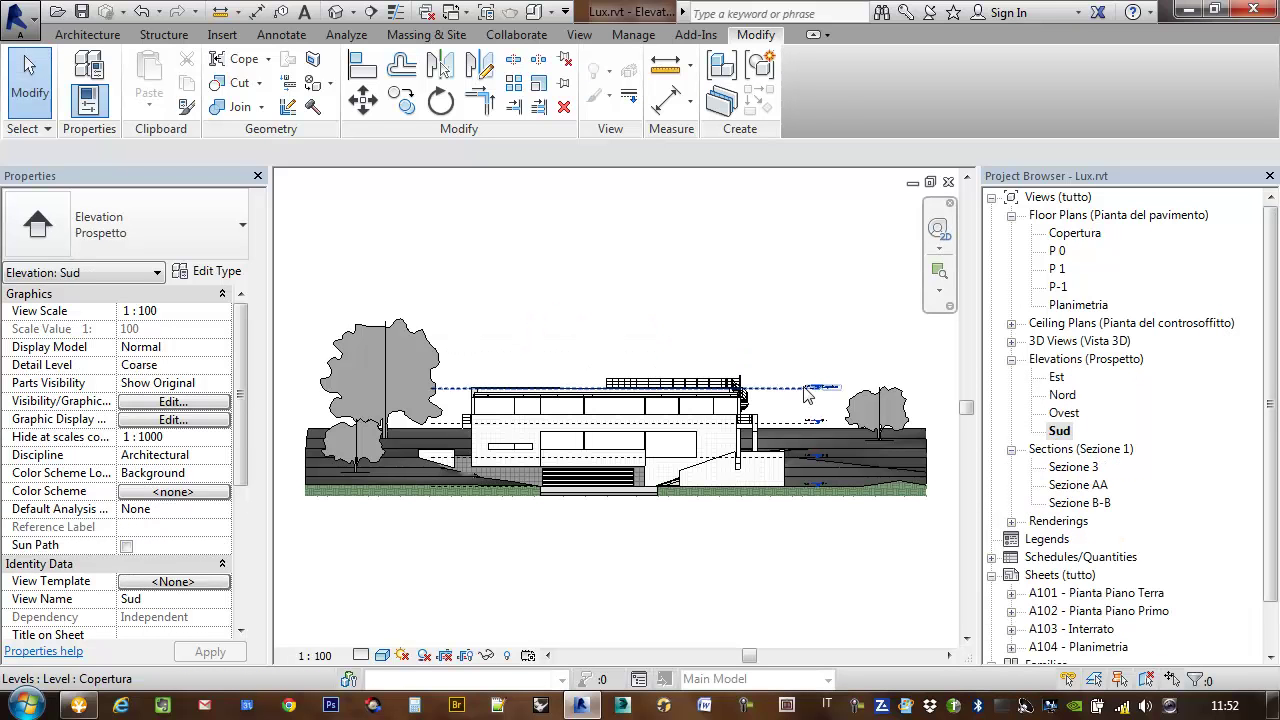
left_click(790, 389)
left_click(808, 332)
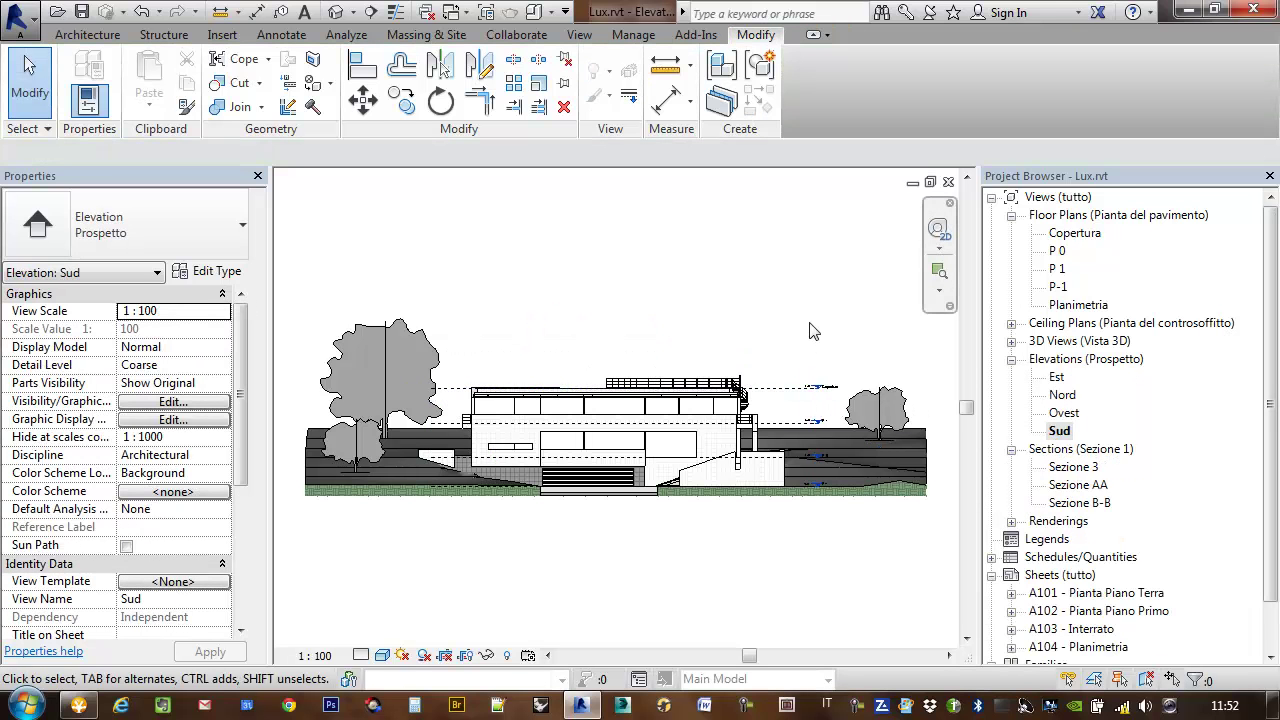
scroll(815, 355, "up", 2)
scroll(815, 355, "up", 1)
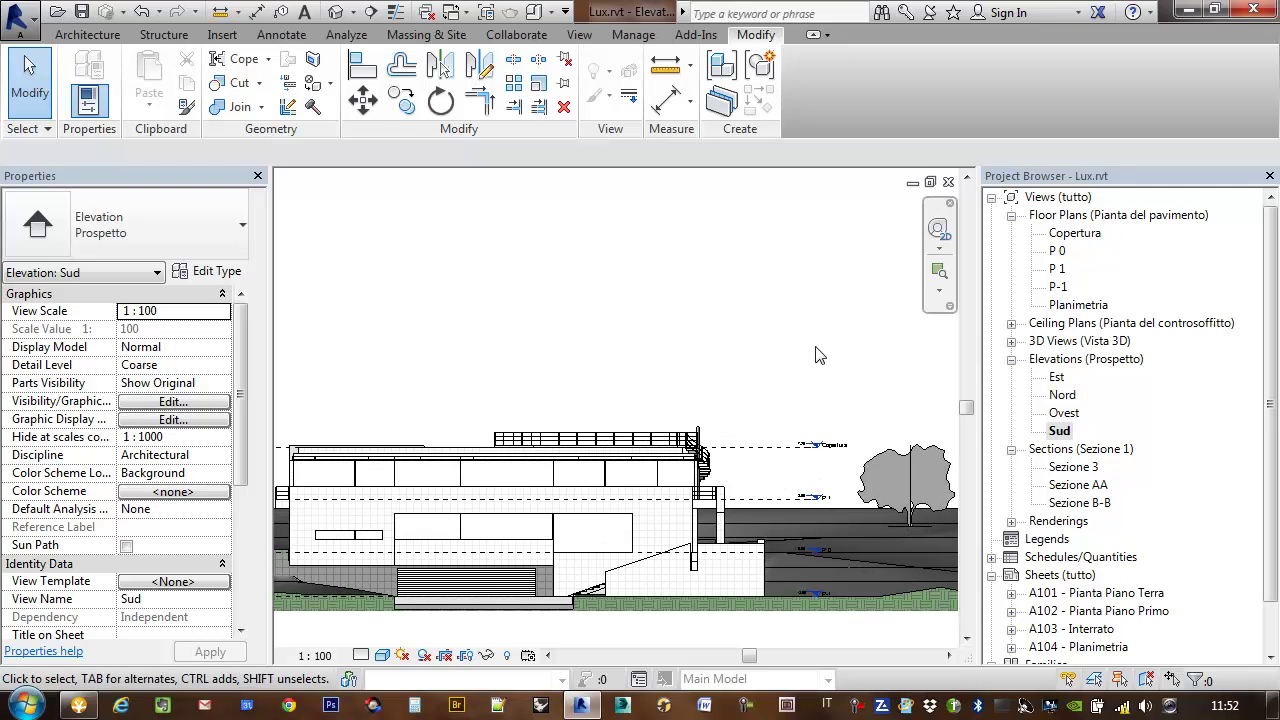
mouse_move(790, 360)
middle_mouse_down()
mouse_move(857, 349)
mouse_move(842, 328)
middle_mouse_up()
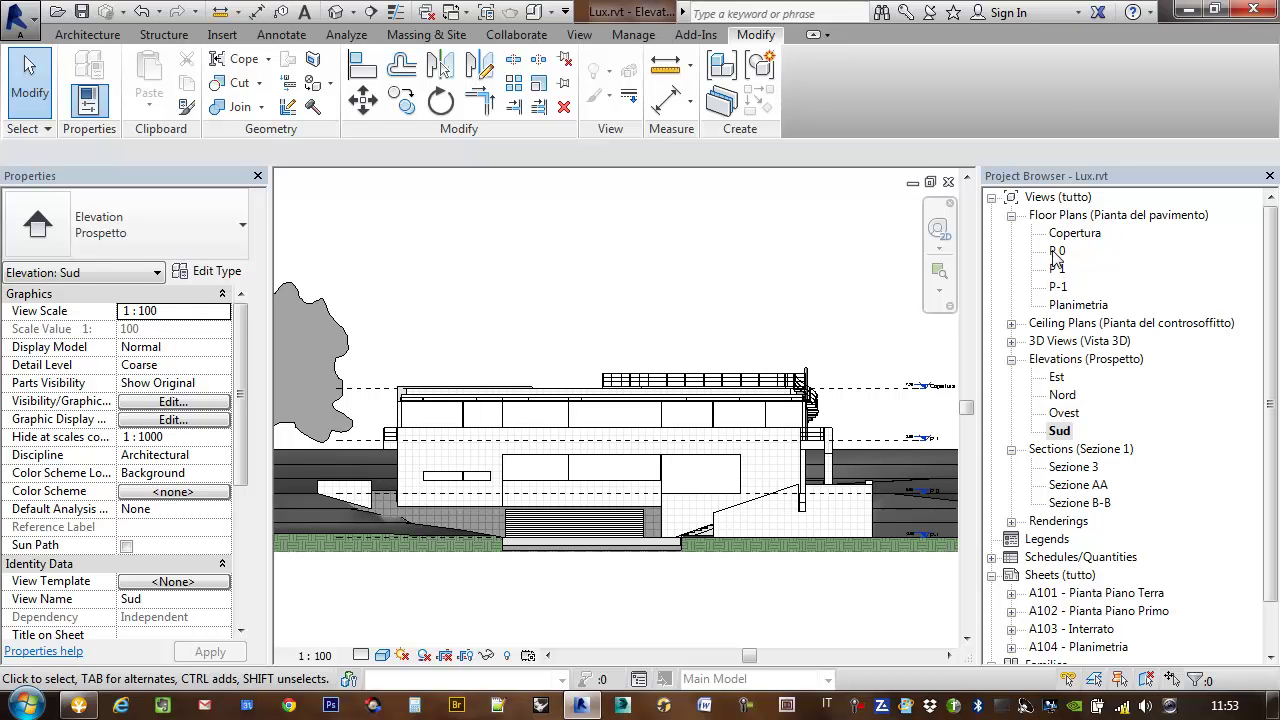
Set the Planimetria floor plan's view template to None.
double_click(1077, 306)
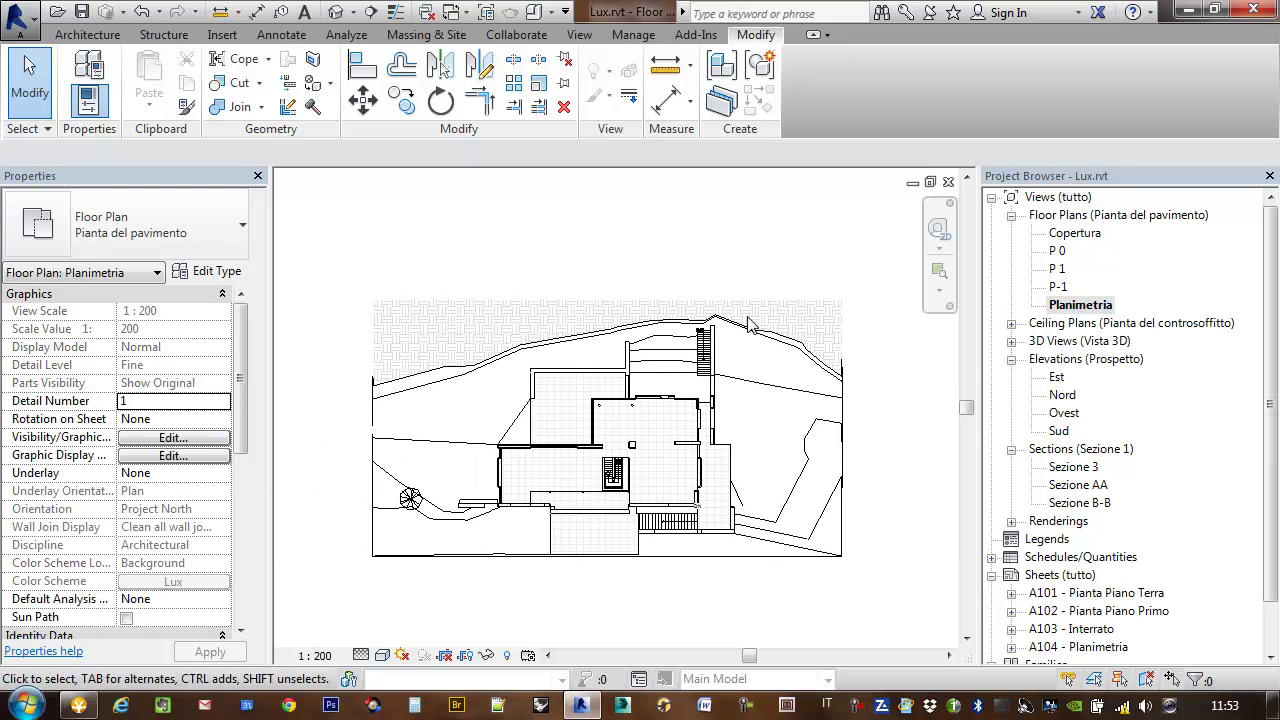
middle_click_drag(737, 390, 757, 400)
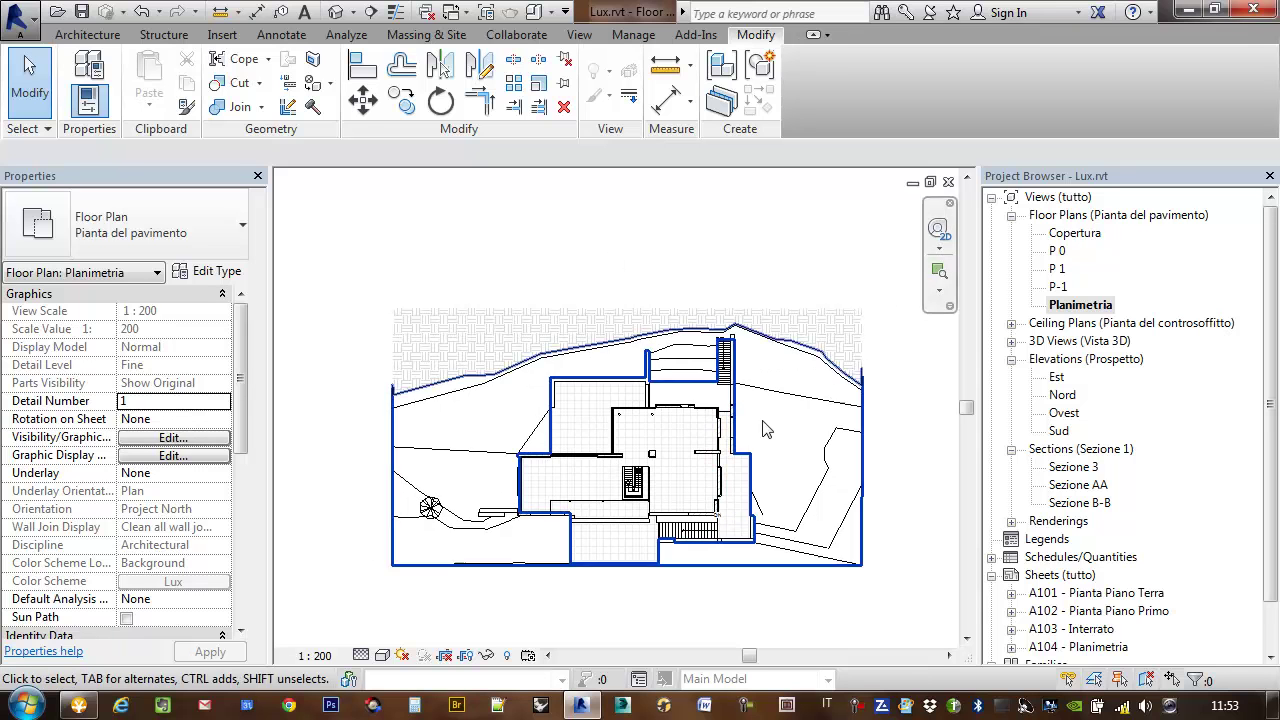
scroll(225, 480, "down", 2)
scroll(215, 490, "down", 2)
left_click(173, 491)
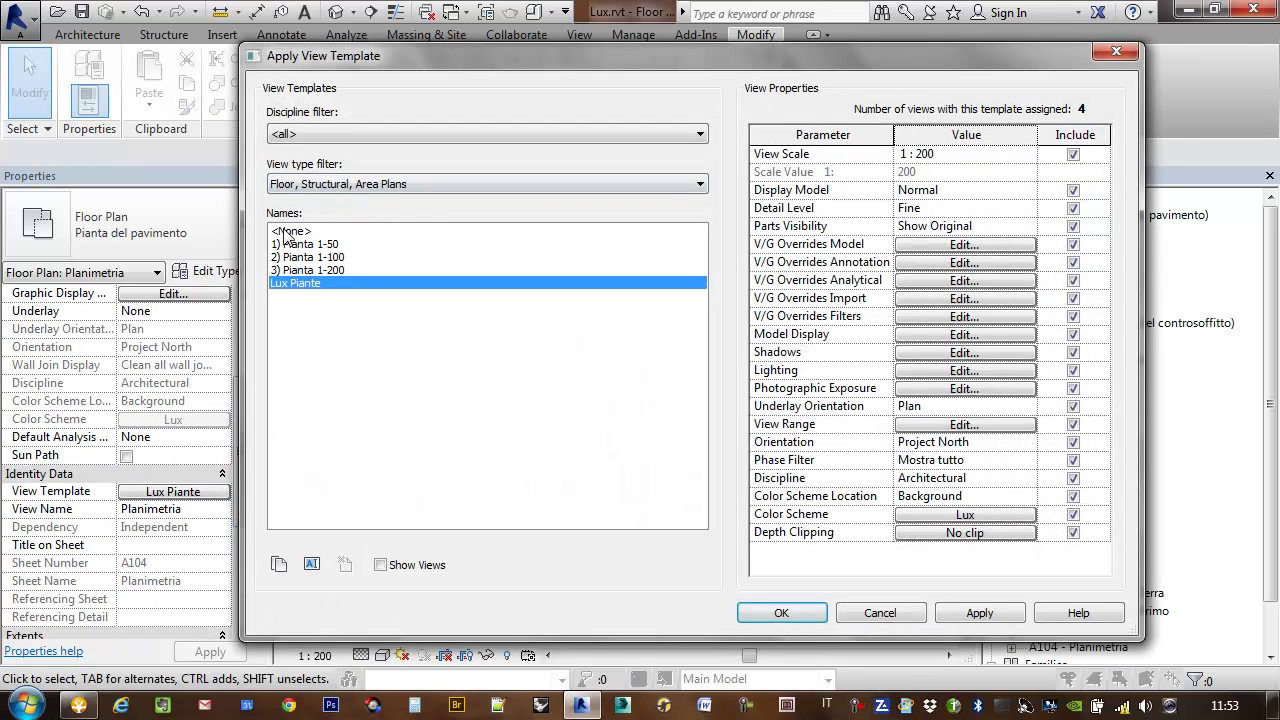
double_click(287, 232)
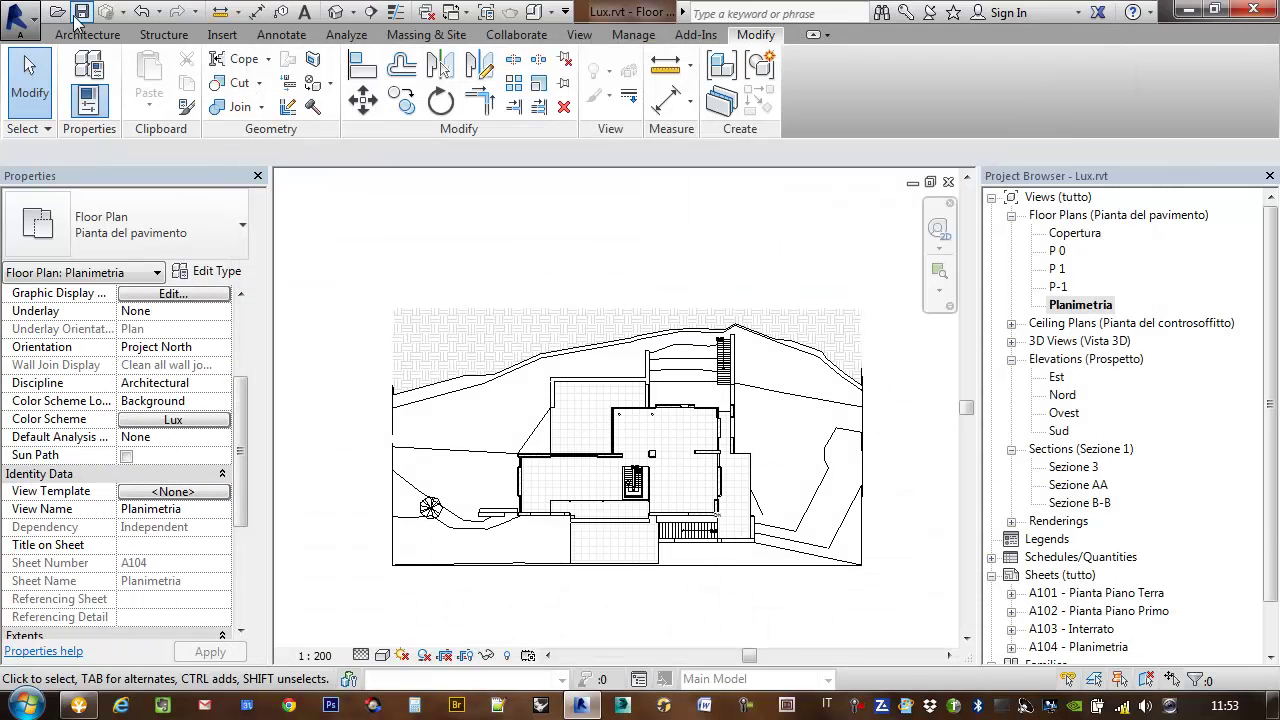
Save the project with Ctrl+S.
key("ctrl+s")
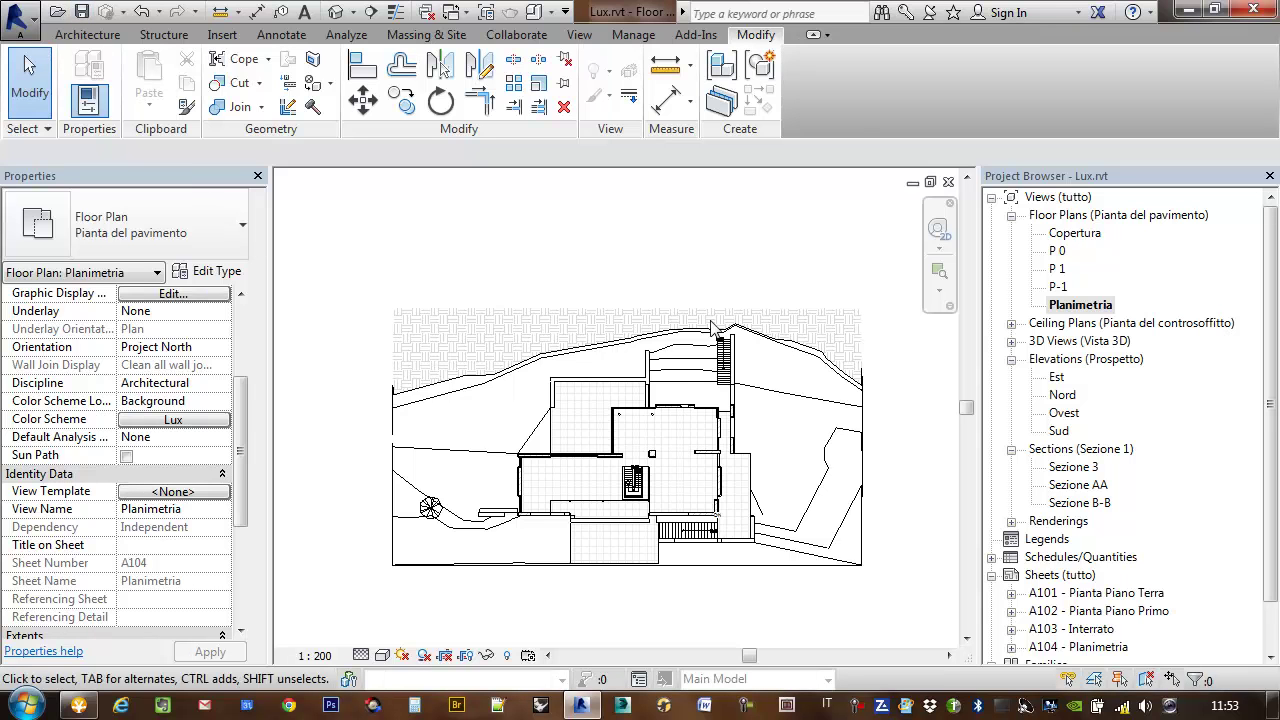
middle_click_drag(712, 326, 698, 310)
scroll(787, 311, "up", 2)
scroll(790, 305, "down", 1)
scroll(806, 282, "down", 1)
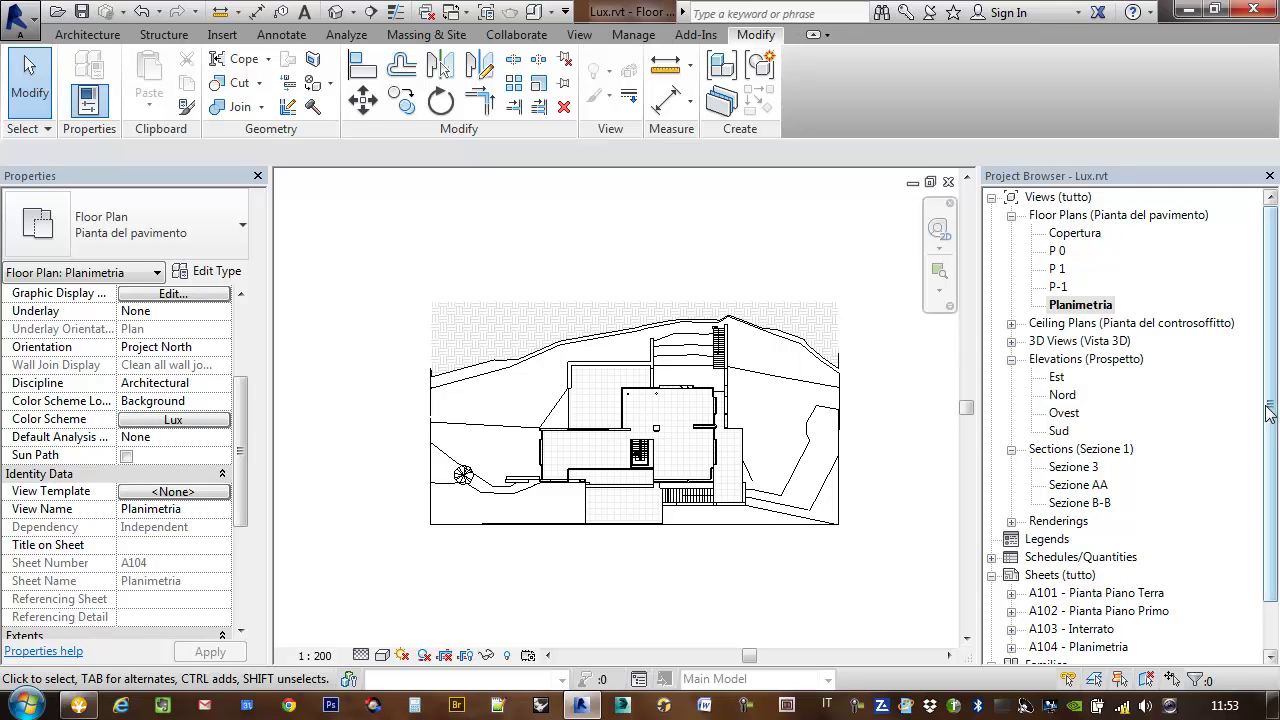
scroll(1268, 415, "down", 2)
Create a new sheet A105 with the A3 metrico title block.
right_click(1092, 592)
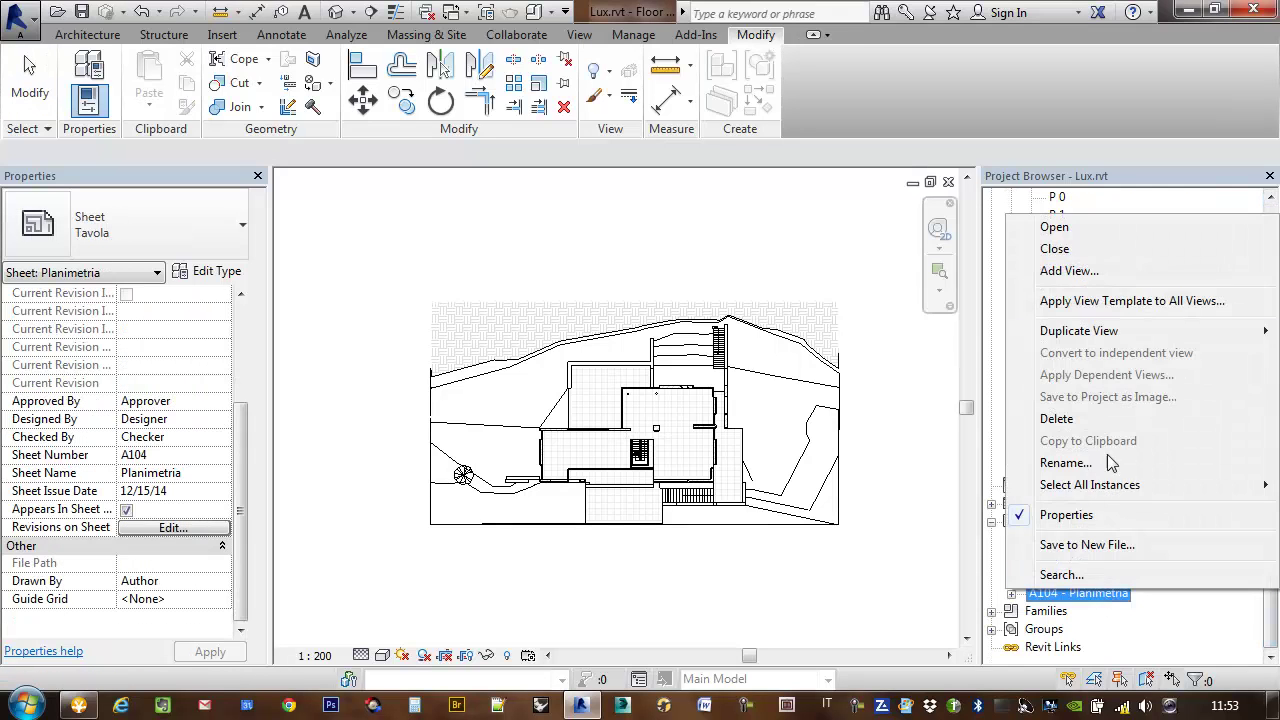
key("Escape")
right_click(1048, 522)
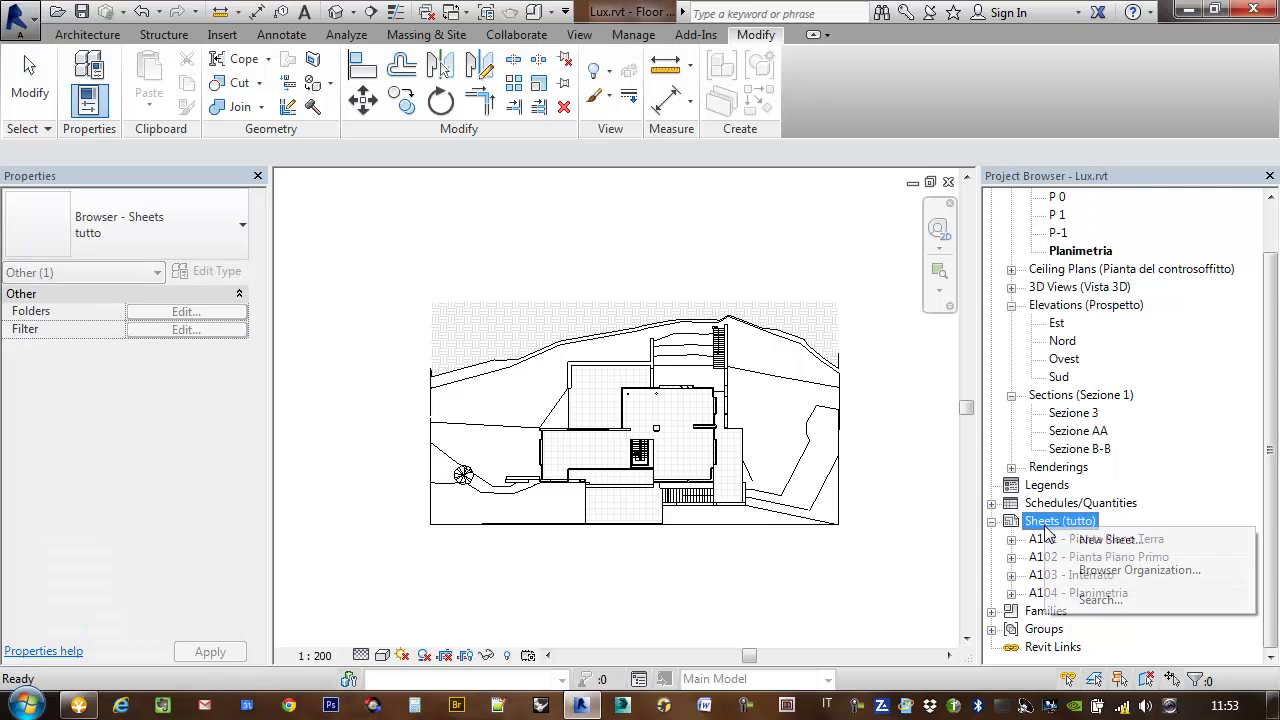
left_click(1088, 545)
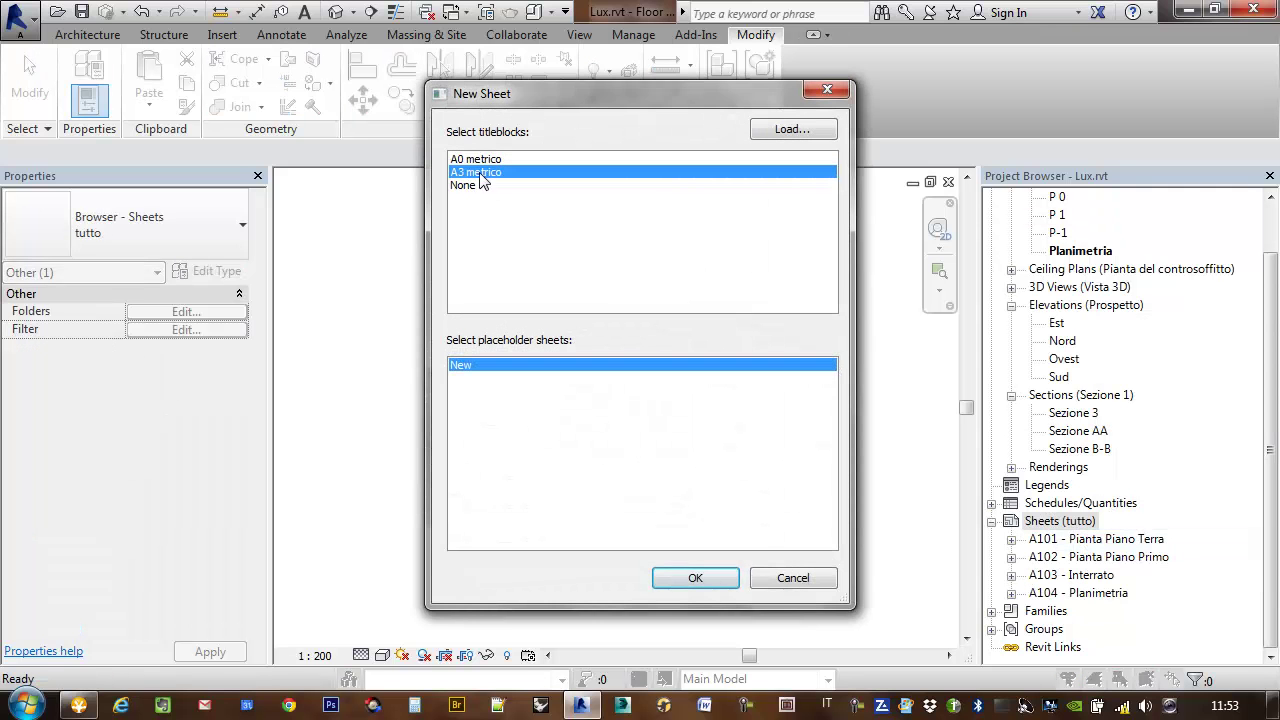
double_click(480, 174)
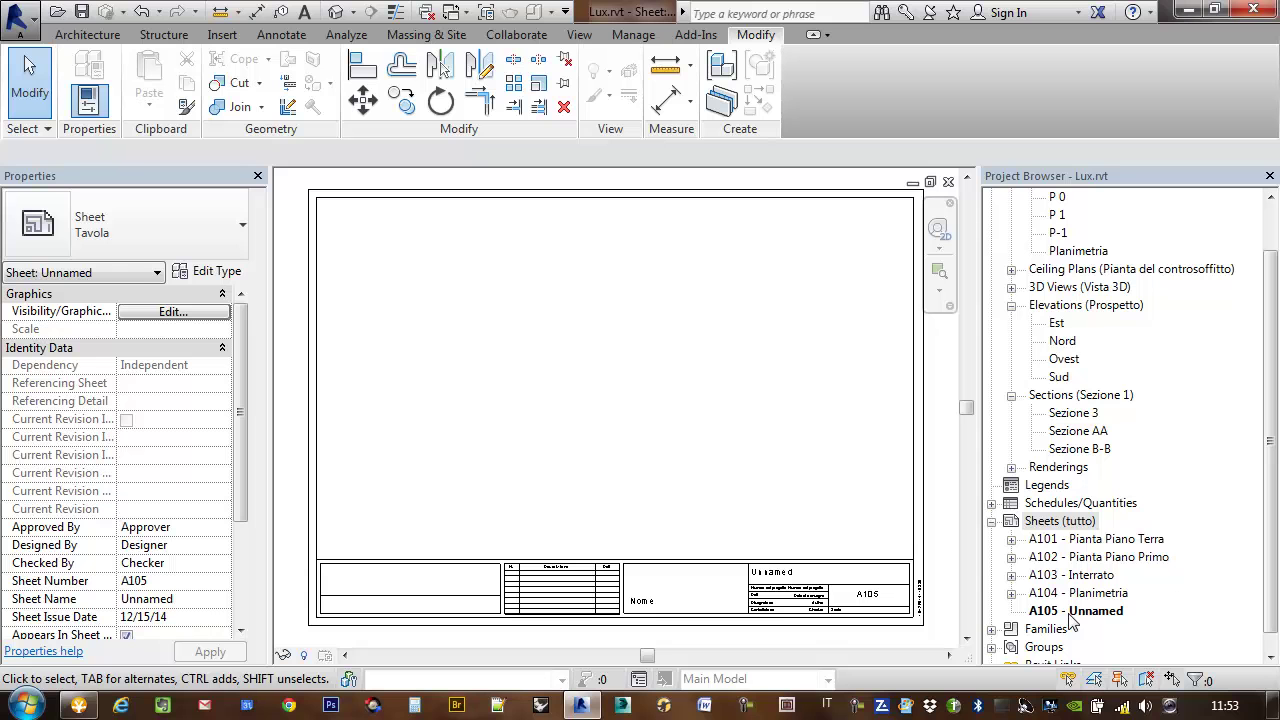
Name sheet A105 'Prospetti Nord e Sud' in Properties and apply.
scroll(250, 545, "down", 1)
scroll(253, 565, "down", 1)
scroll(251, 580, "down", 1)
scroll(249, 588, "down", 2)
left_click(191, 476)
left_click(191, 476)
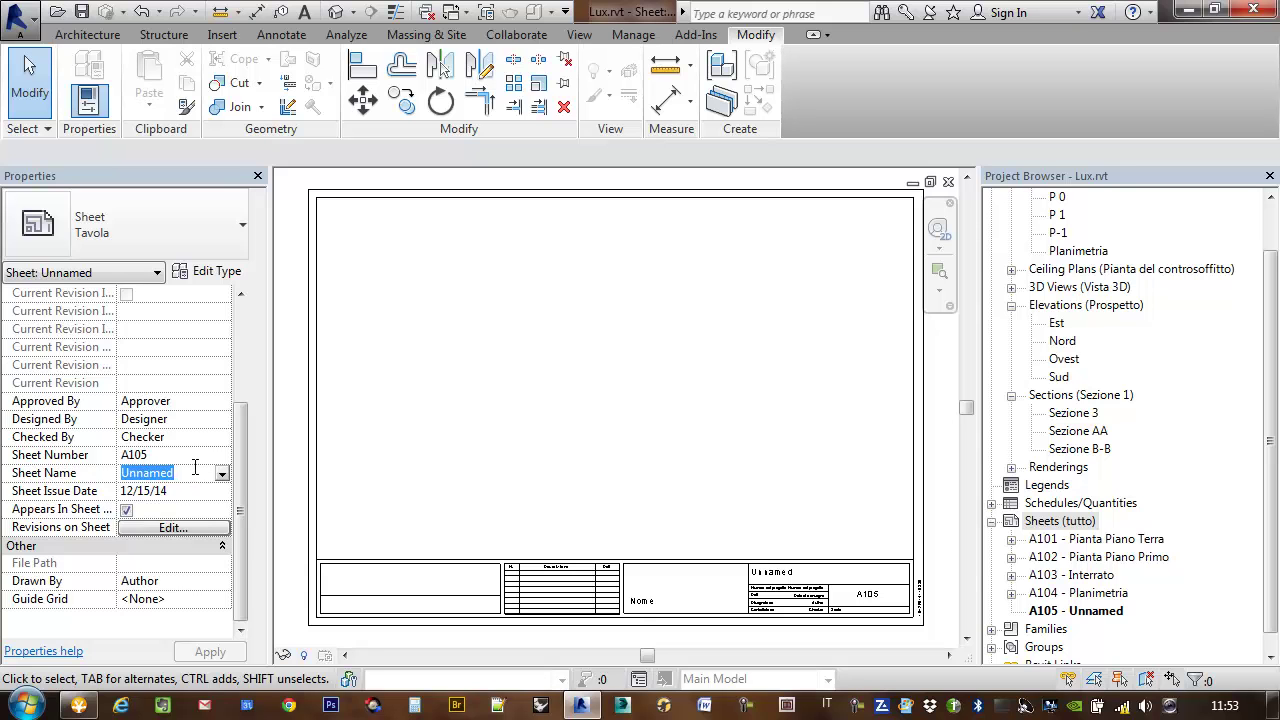
type("Pro")
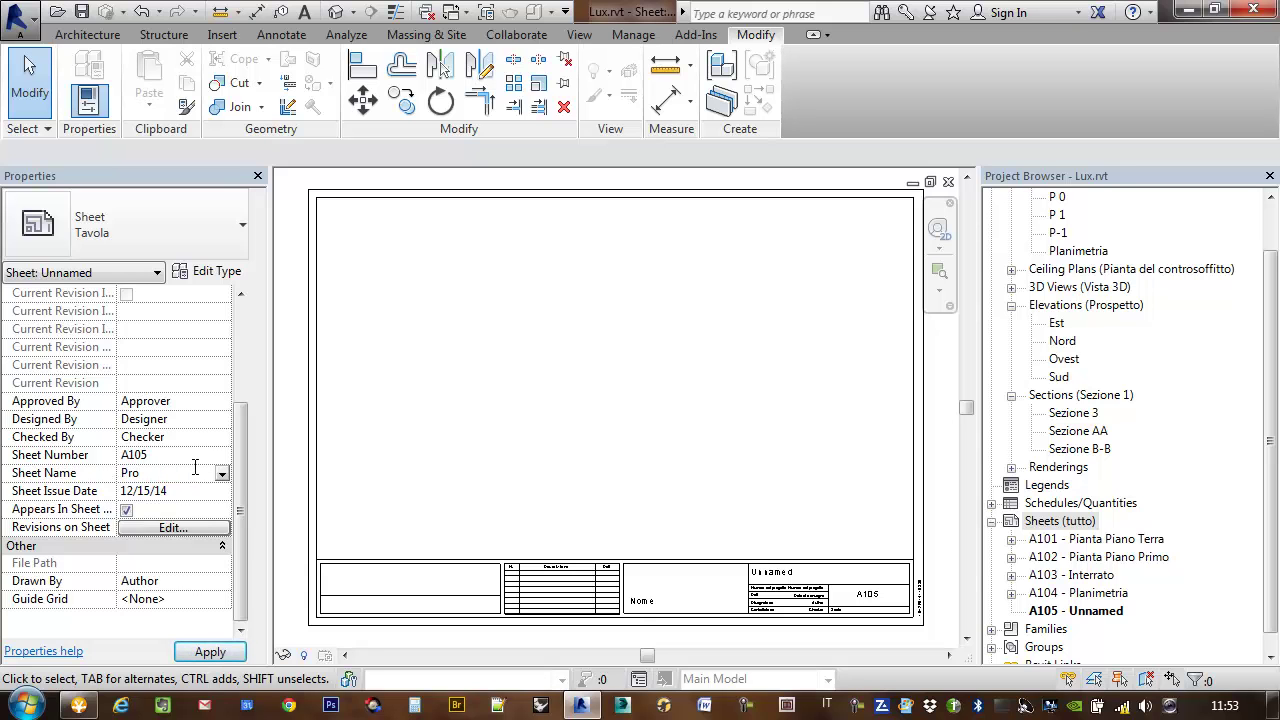
type("spett")
type("N")
type(" Sud")
left_click(210, 651)
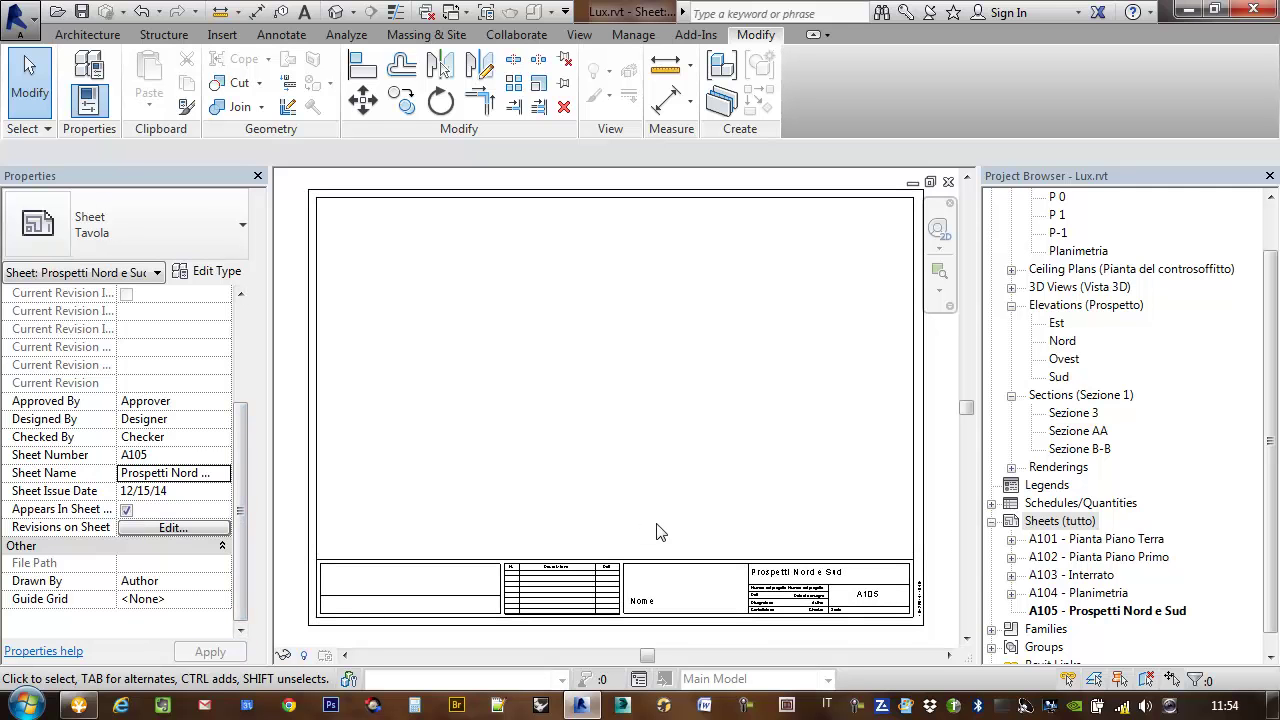
Place the Nord elevation near the top of sheet A105.
left_click(1062, 236)
scroll(1092, 288, "up", 1)
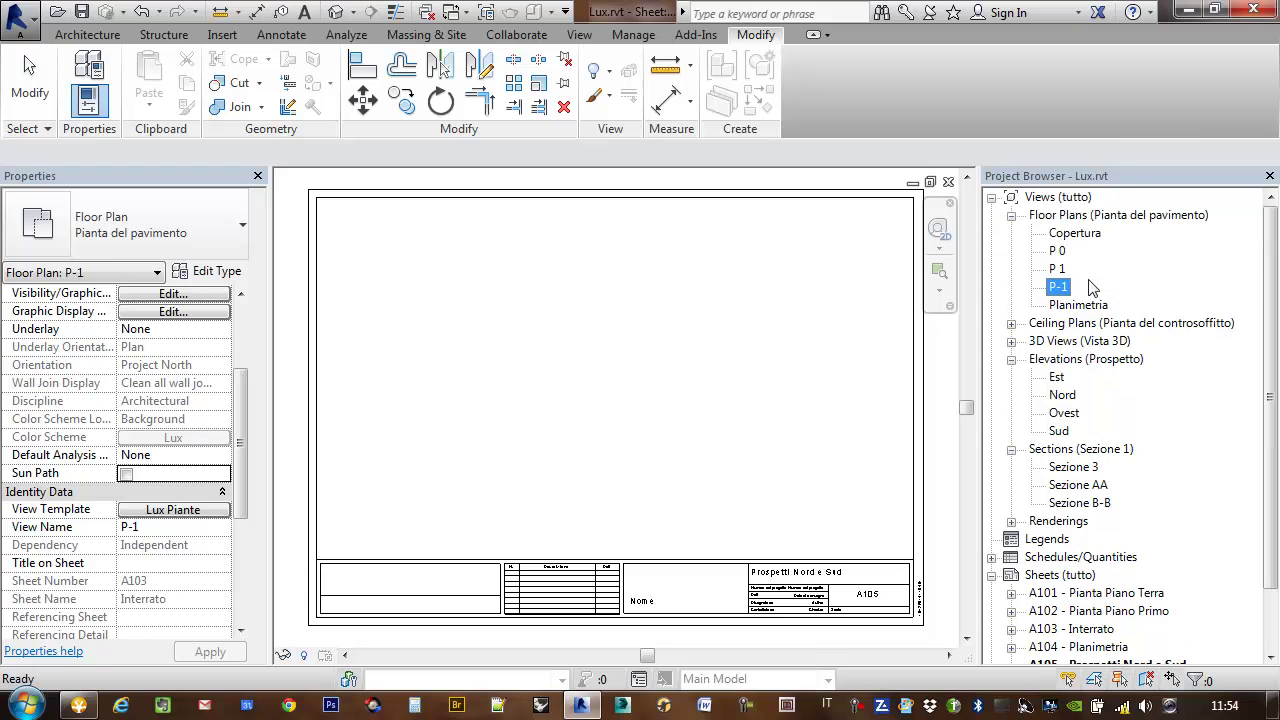
left_click(1062, 397)
left_click_drag(672, 375, 674, 371)
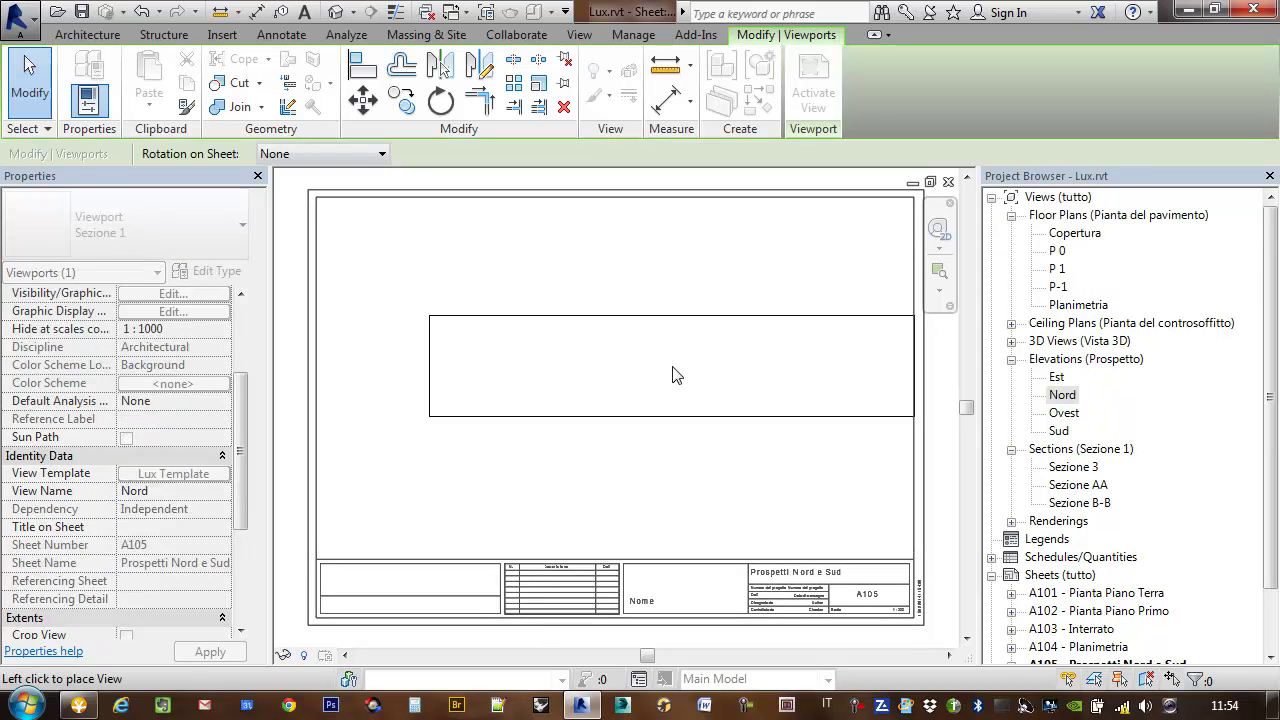
left_click(617, 268)
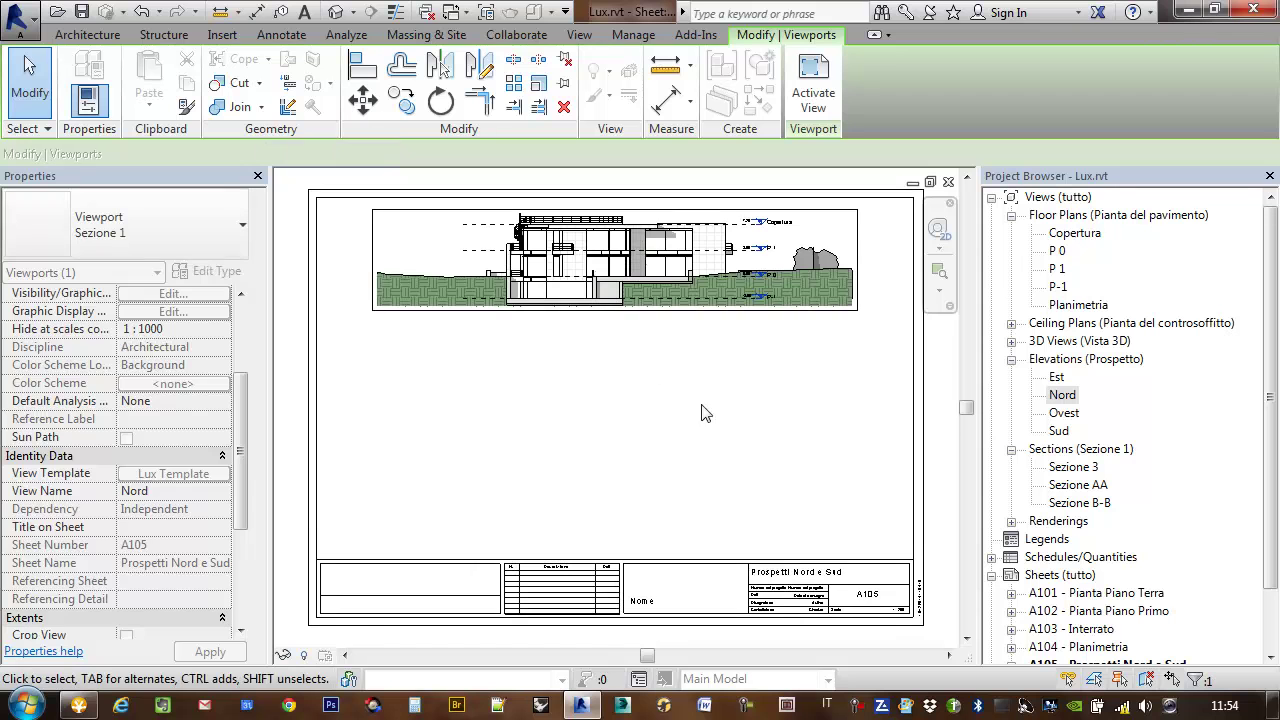
Place the Sud elevation on sheet A105 below it.
left_click(1058, 431)
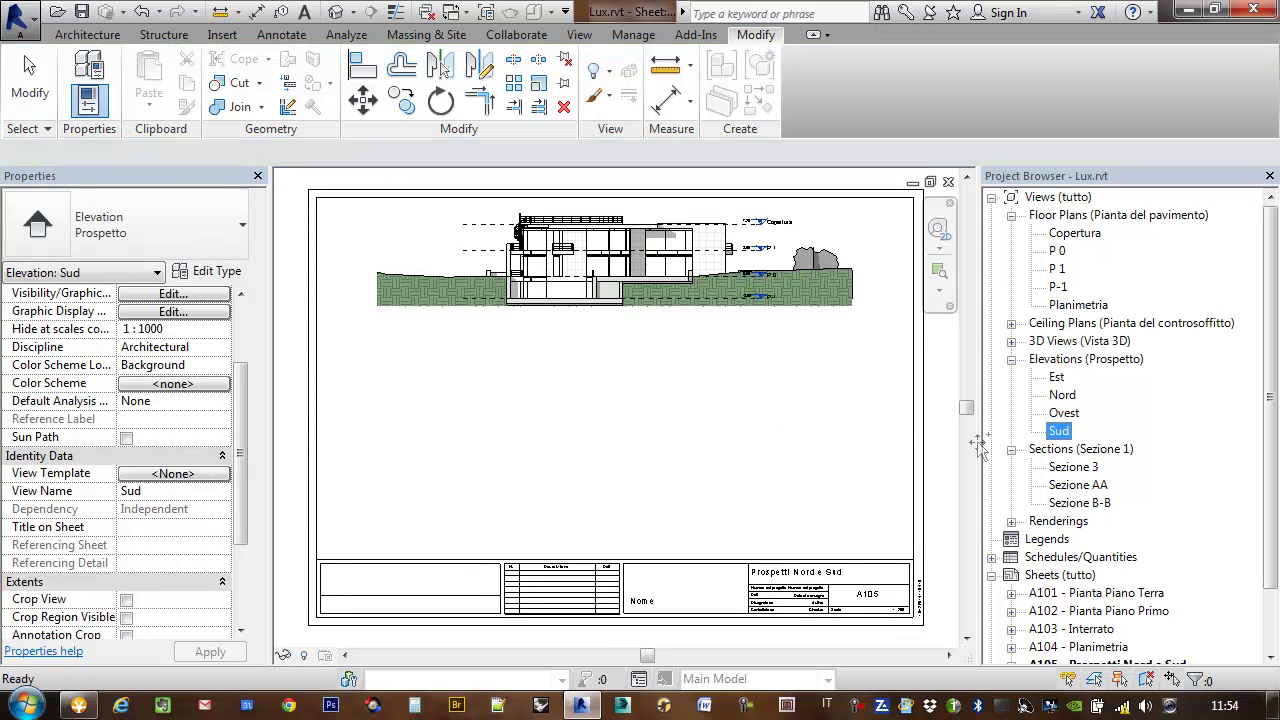
left_click_drag(643, 418, 636, 415)
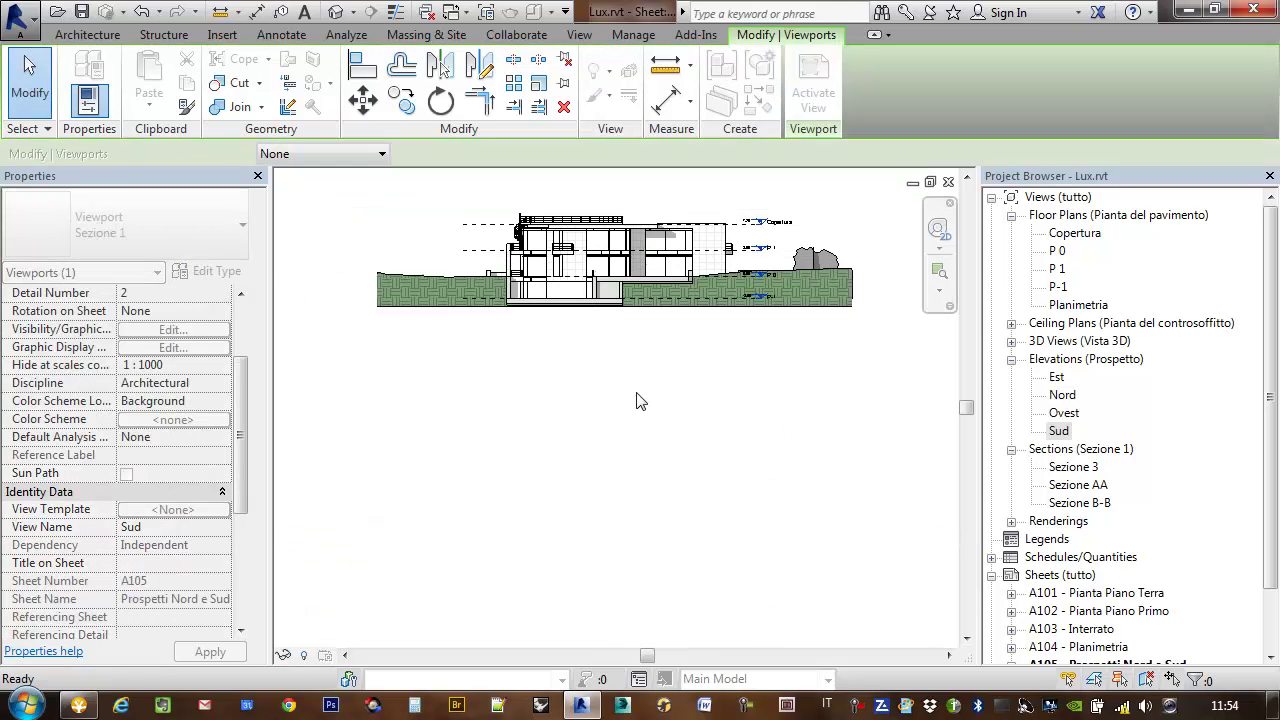
left_click(672, 383)
scroll(672, 383, "down", 3)
key("Escape")
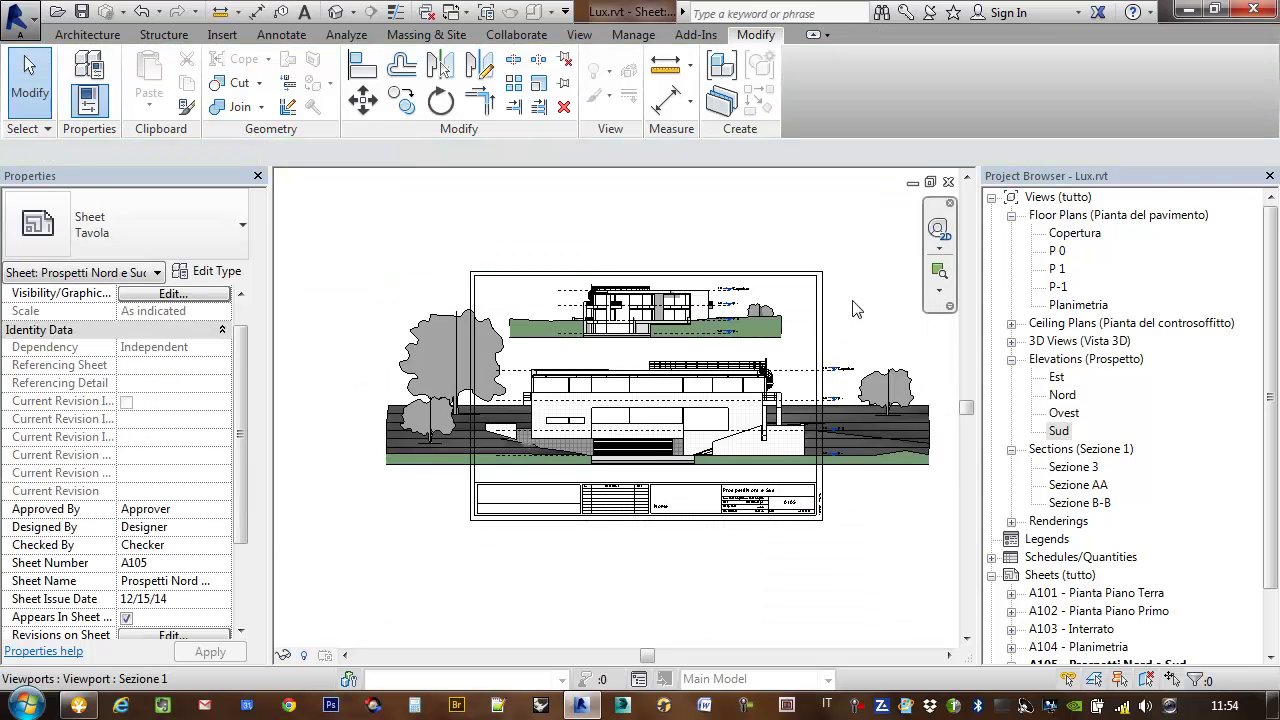
left_click(857, 318)
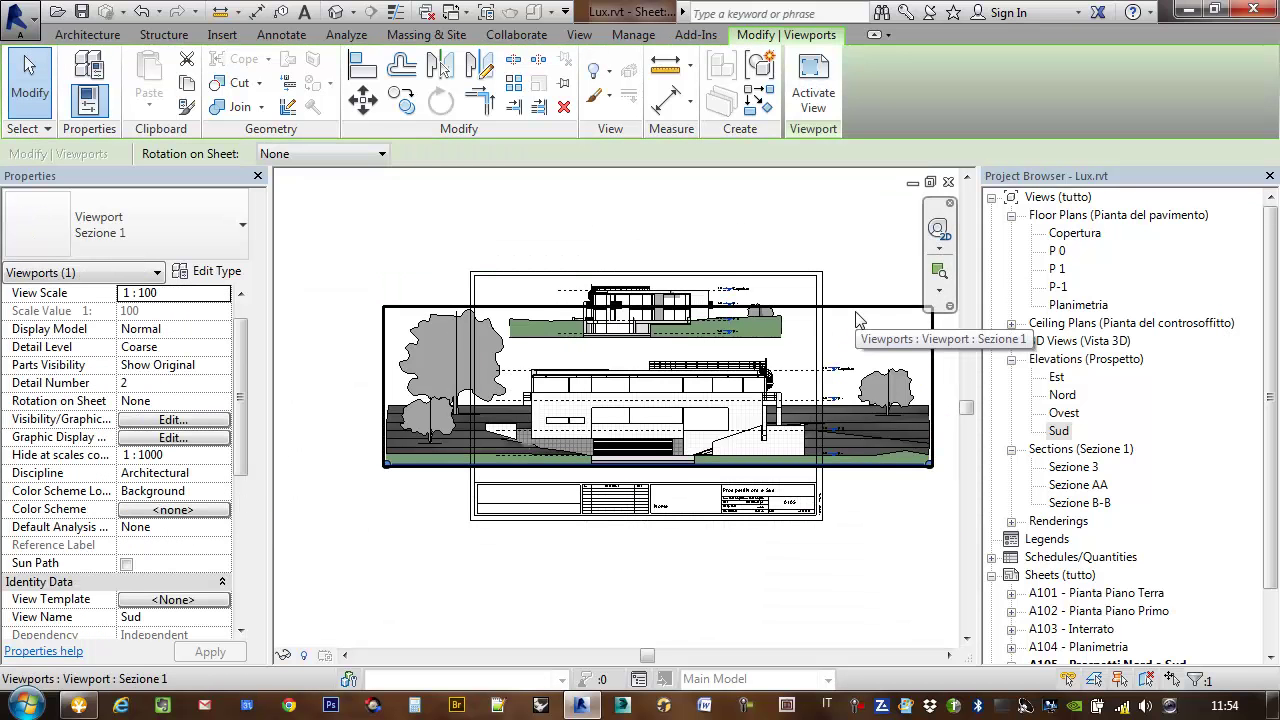
key("Escape")
Apply Lux Template to the Sud elevation, giving it a 1 : 200 scale.
double_click(1058, 432)
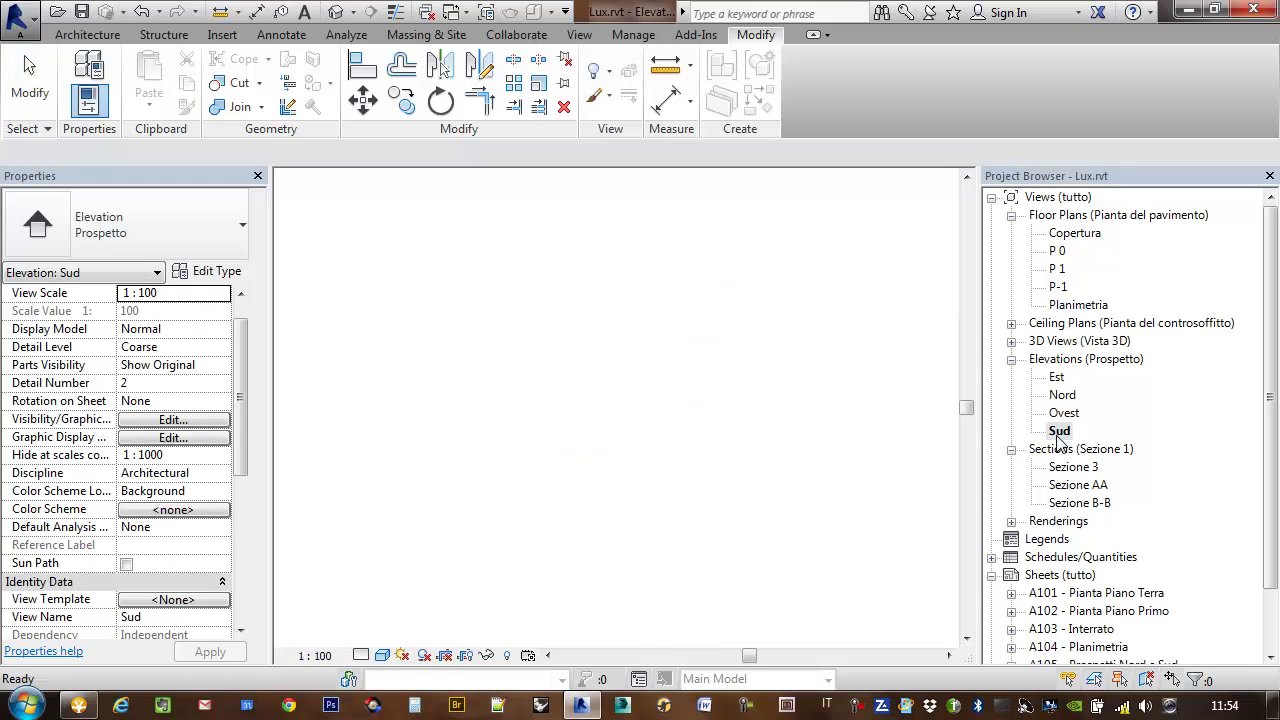
left_click(173, 599)
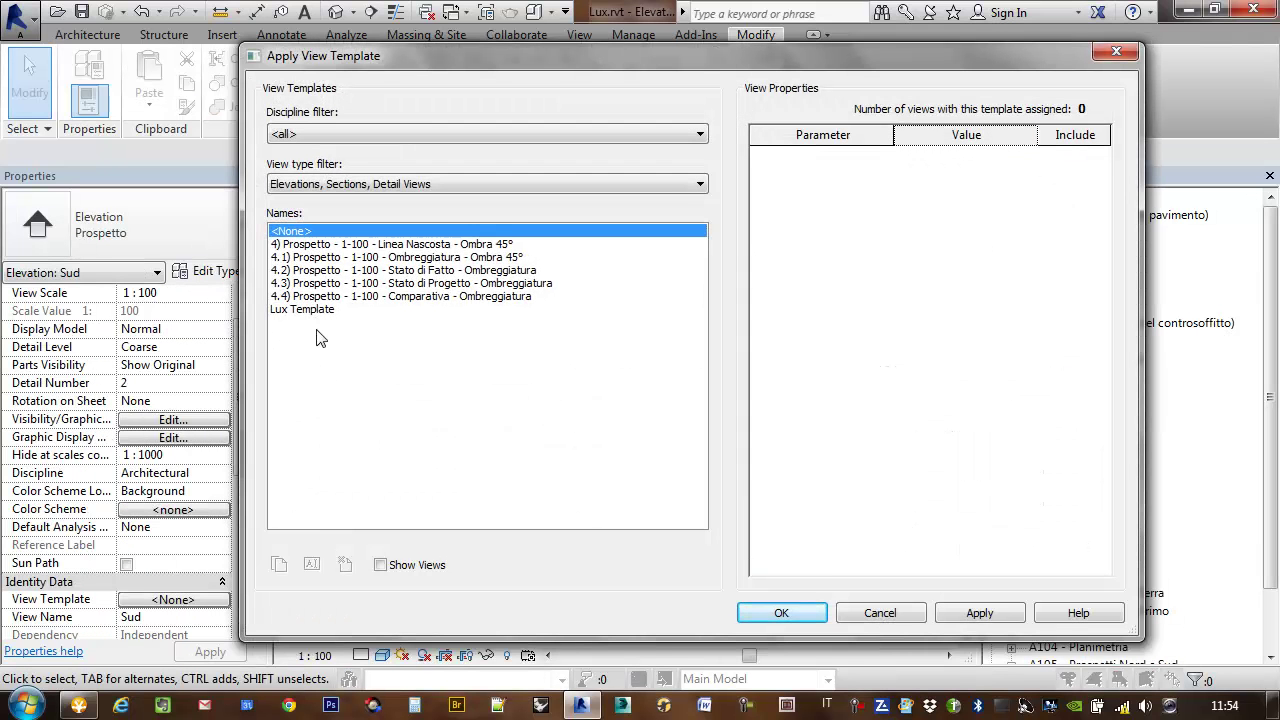
double_click(313, 311)
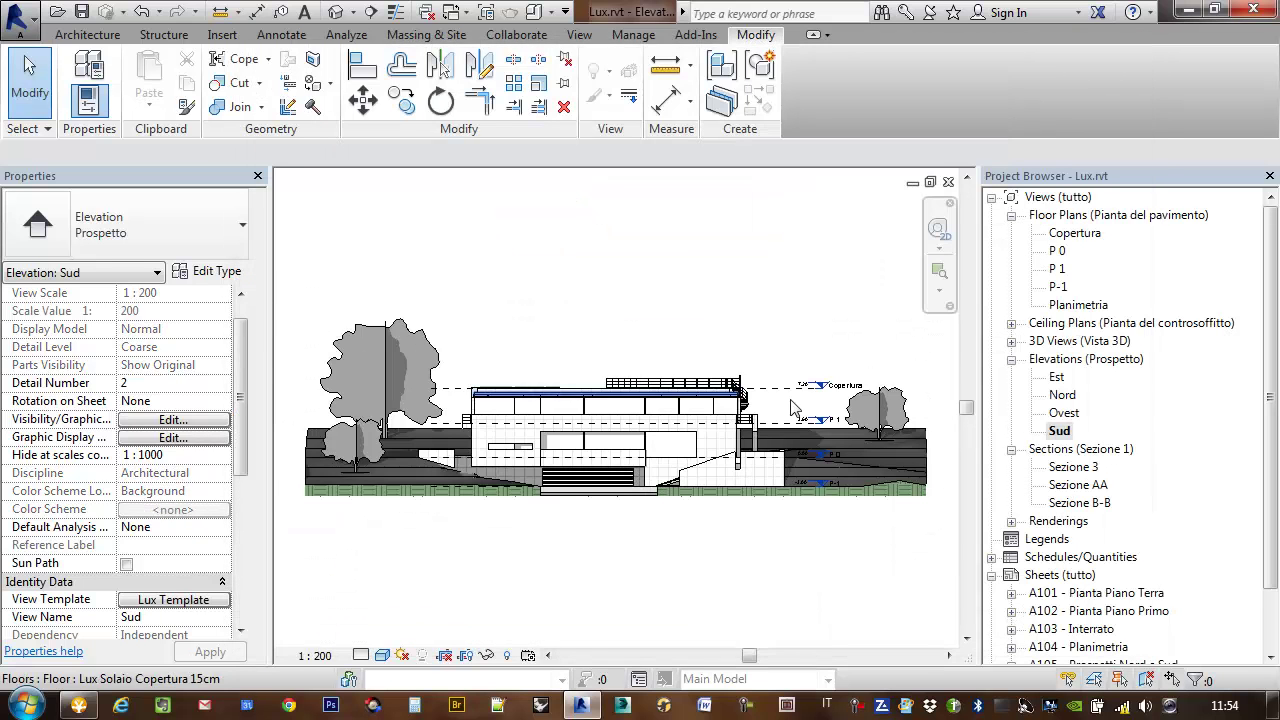
Open the Est, Nord and Ovest elevations to compare their templates.
double_click(1056, 377)
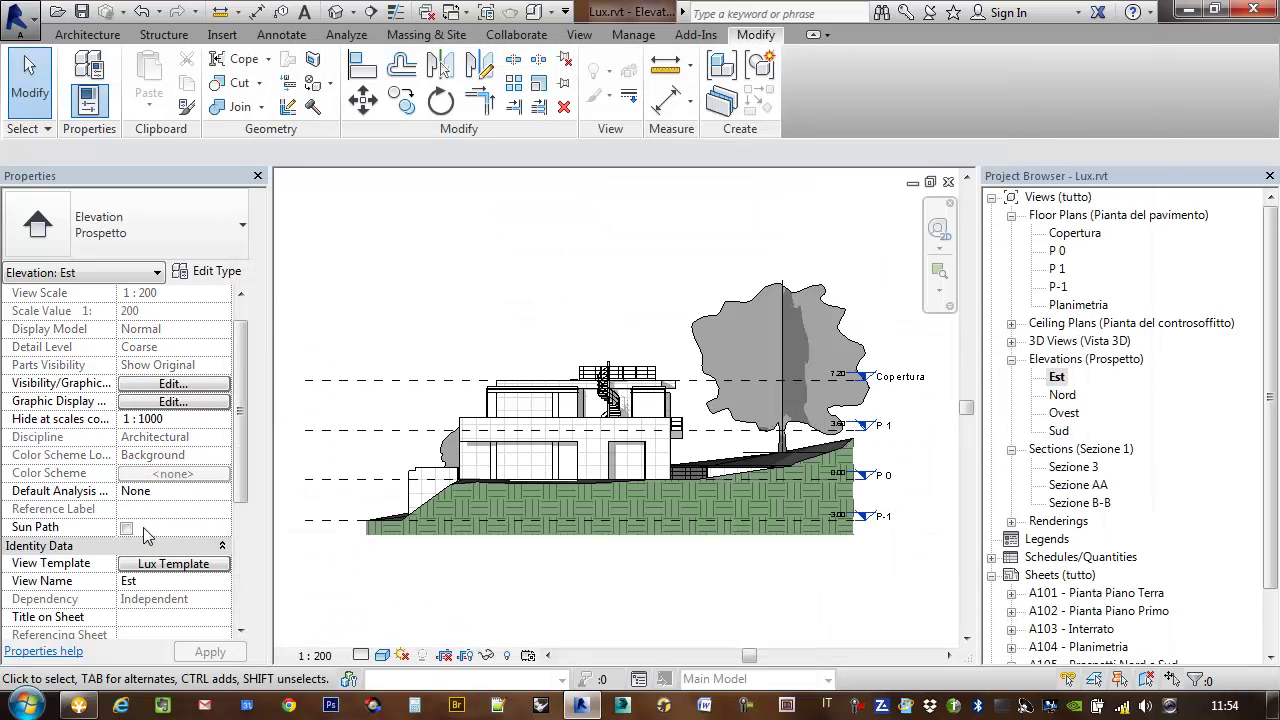
double_click(1062, 395)
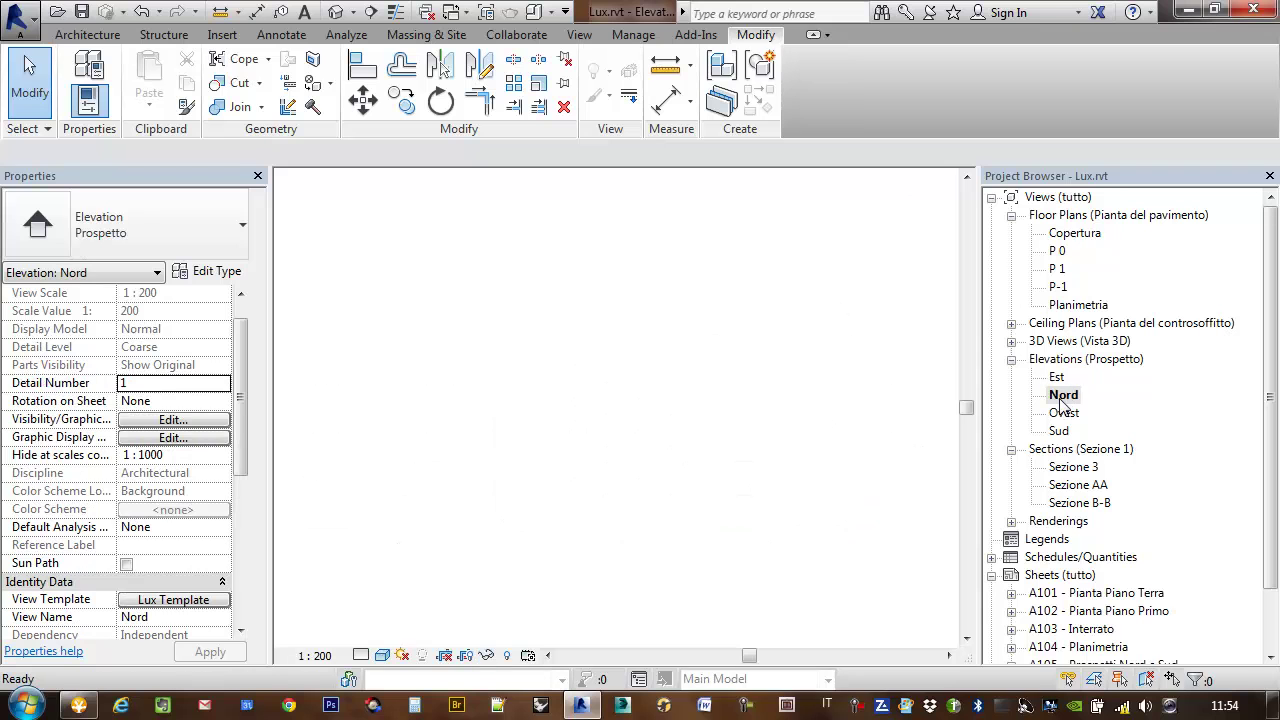
double_click(1066, 413)
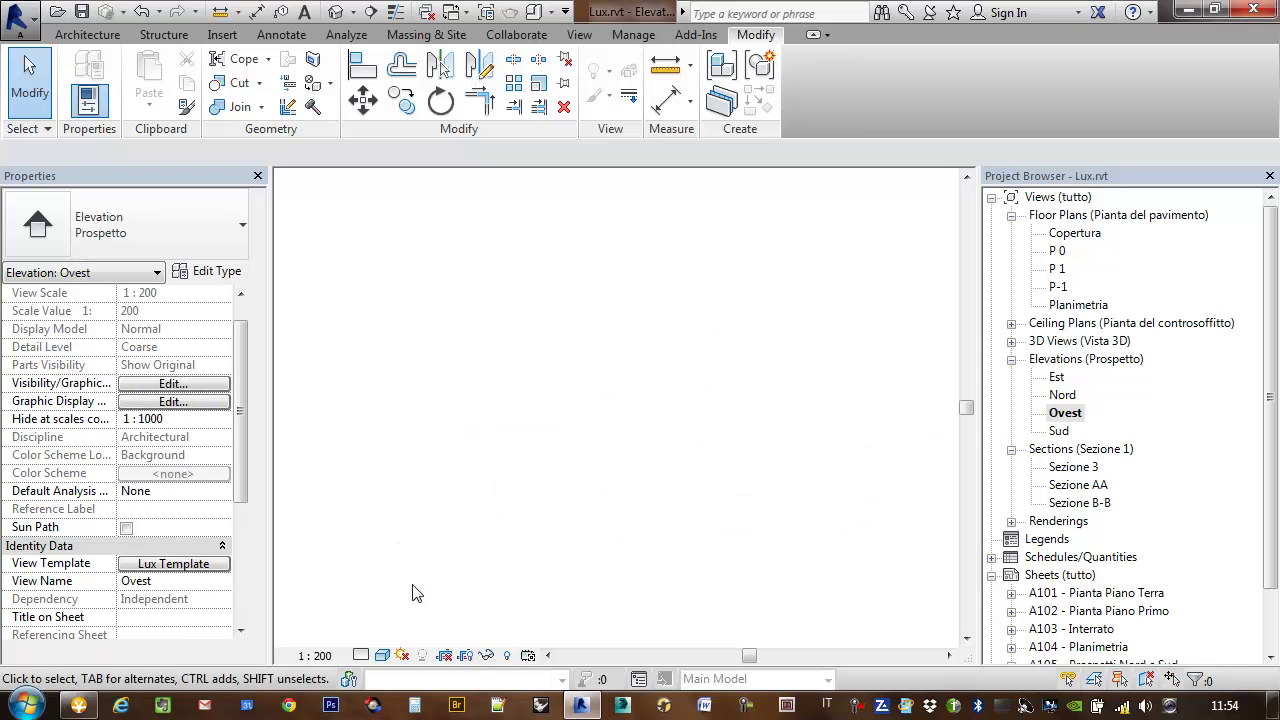
On sheet A105, move the Sud viewport below the Nord elevation.
double_click(1060, 431)
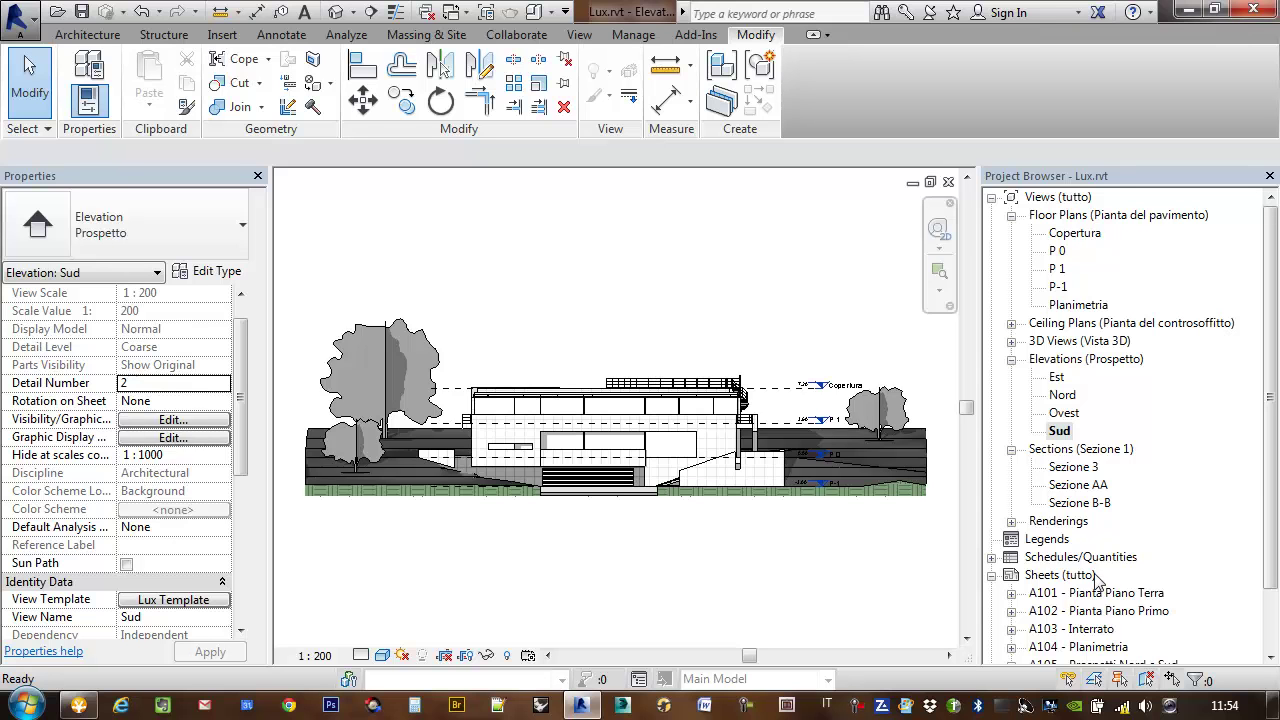
left_click_drag(1267, 463, 1267, 528)
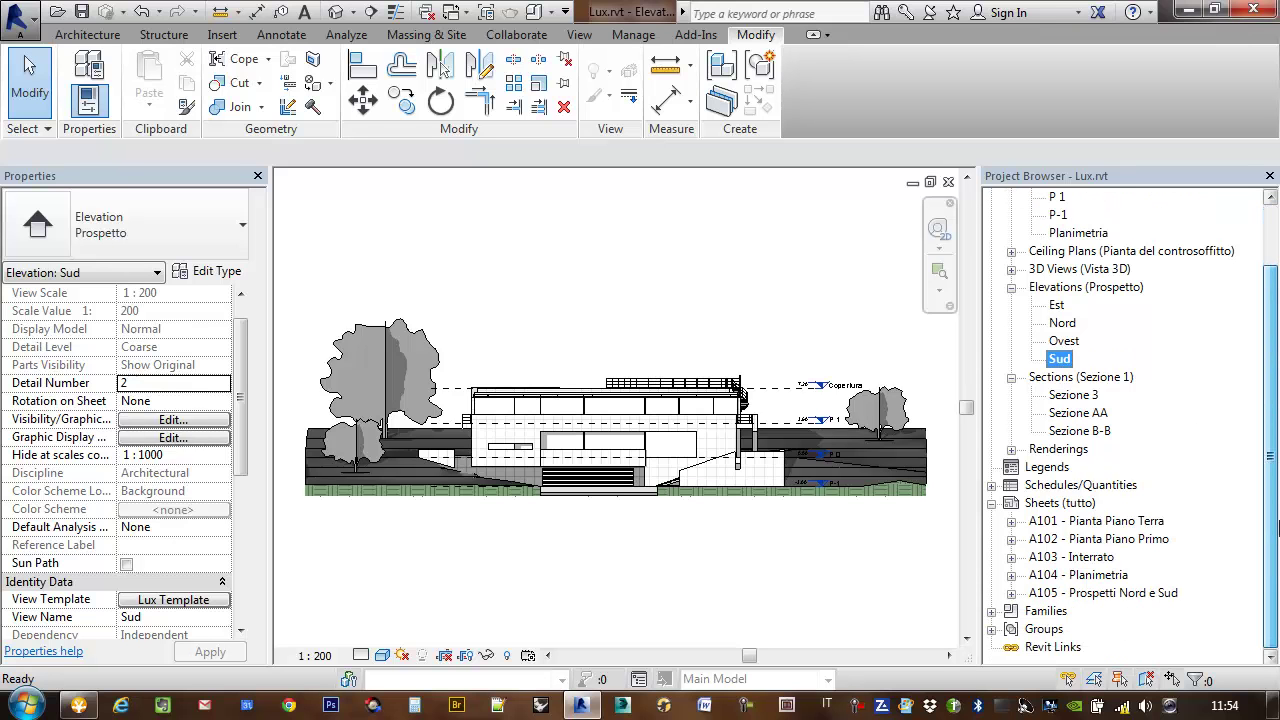
double_click(1091, 594)
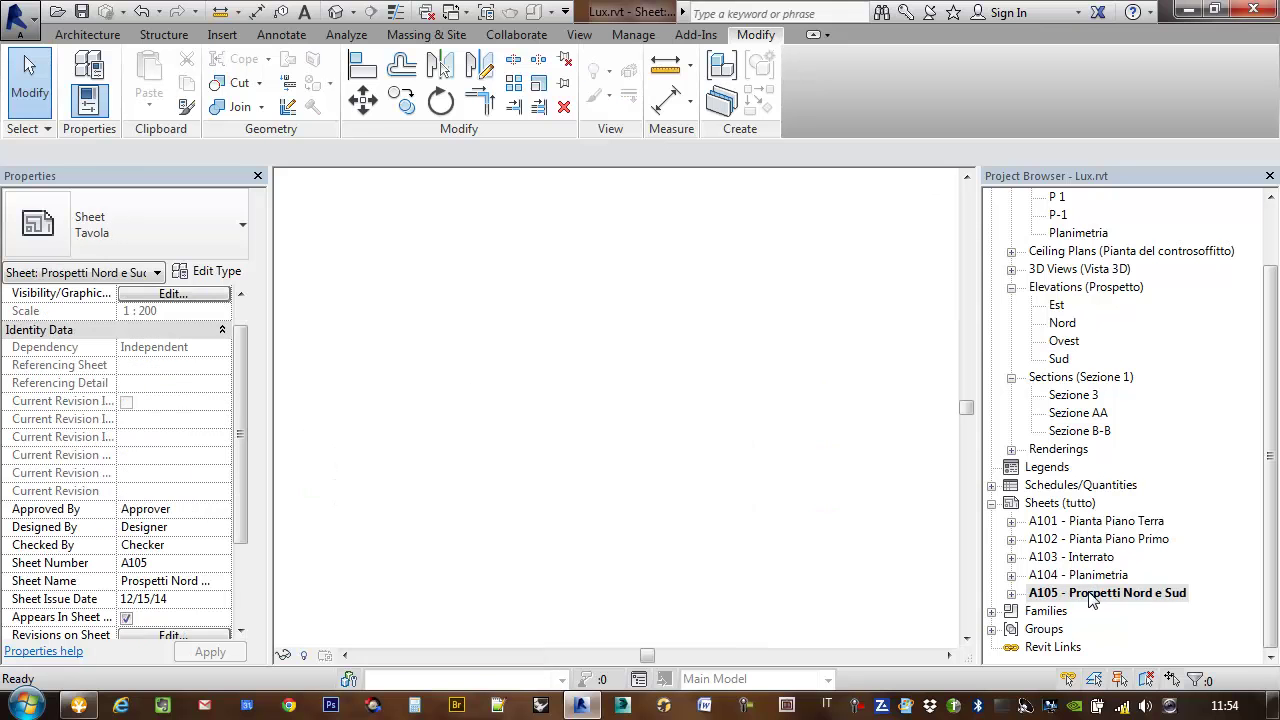
left_click(592, 433)
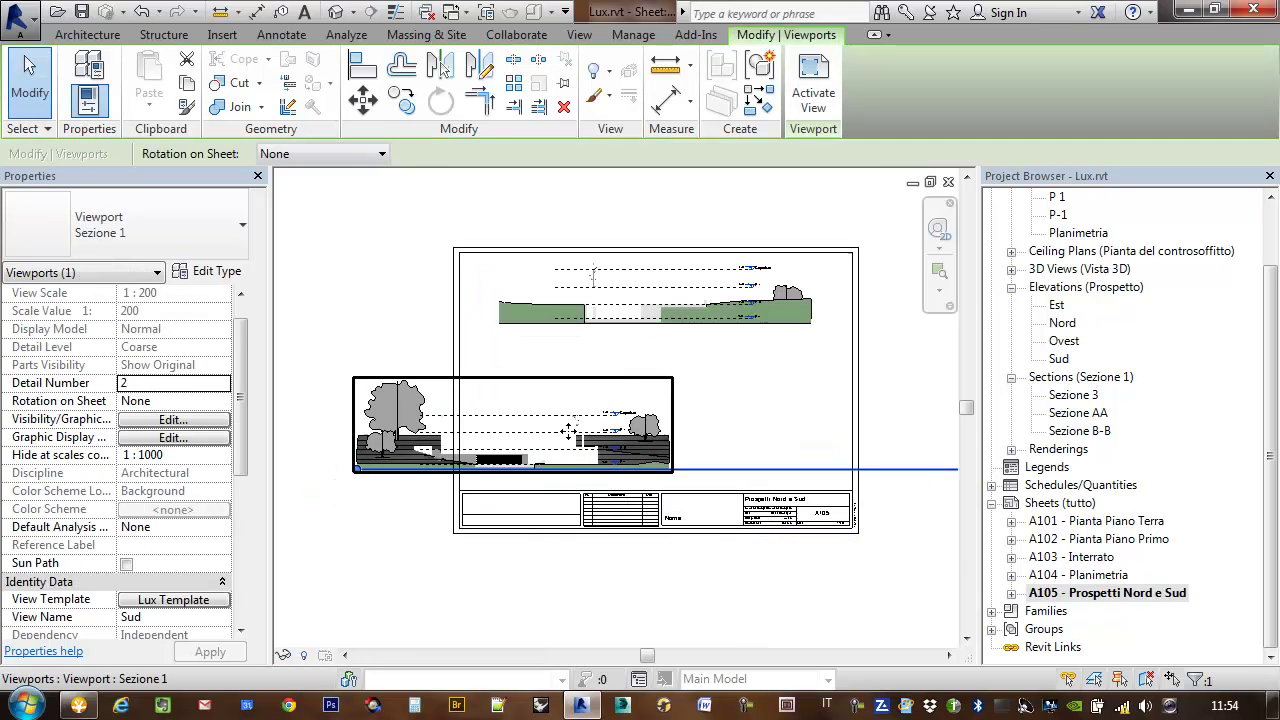
scroll(592, 433, "up", 2)
left_click_drag(568, 435, 729, 415)
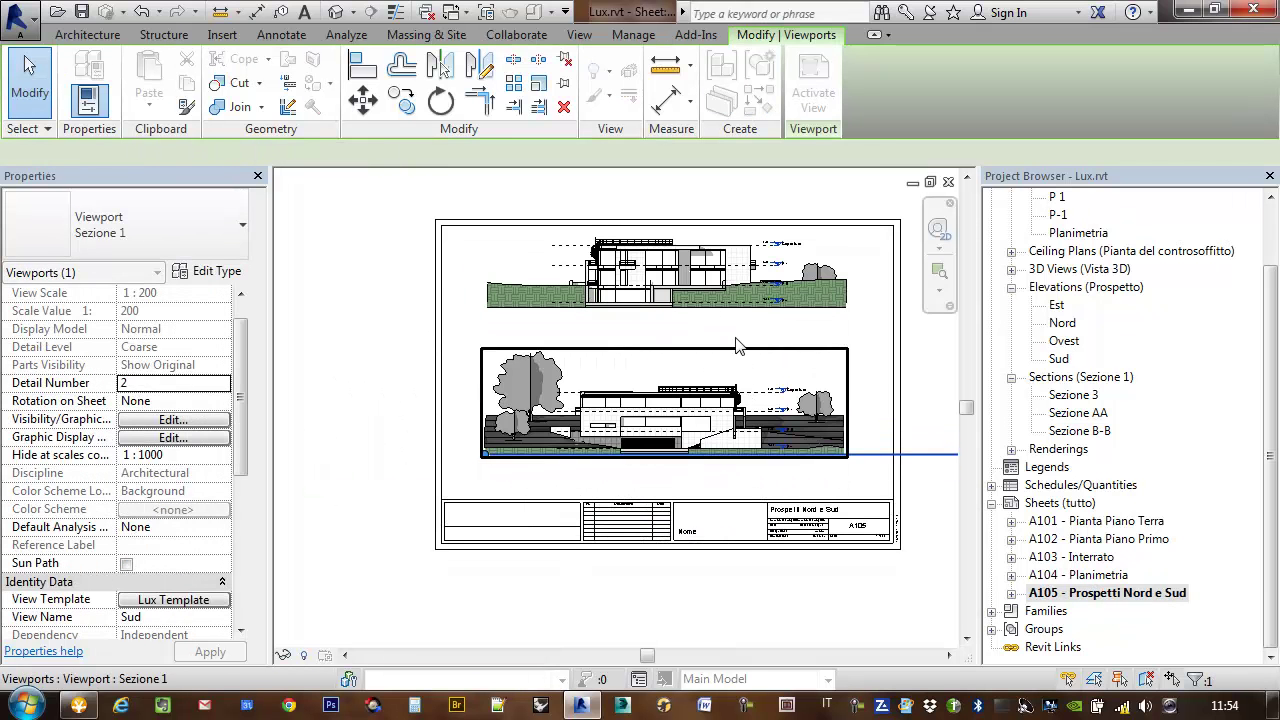
left_click(737, 323)
Shift the Nord viewport and its title line slightly lower on the sheet.
scroll(737, 323, "up", 2)
scroll(716, 320, "up", 2)
left_click(702, 286)
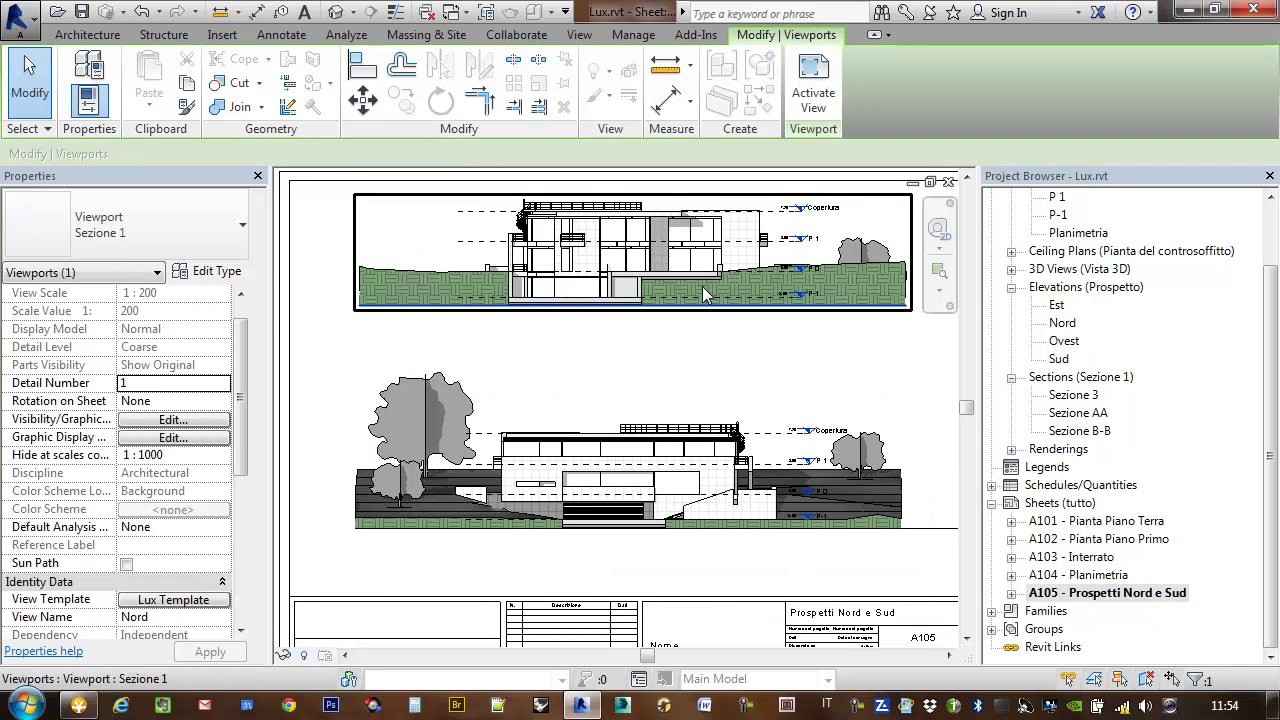
left_click_drag(695, 305, 690, 330)
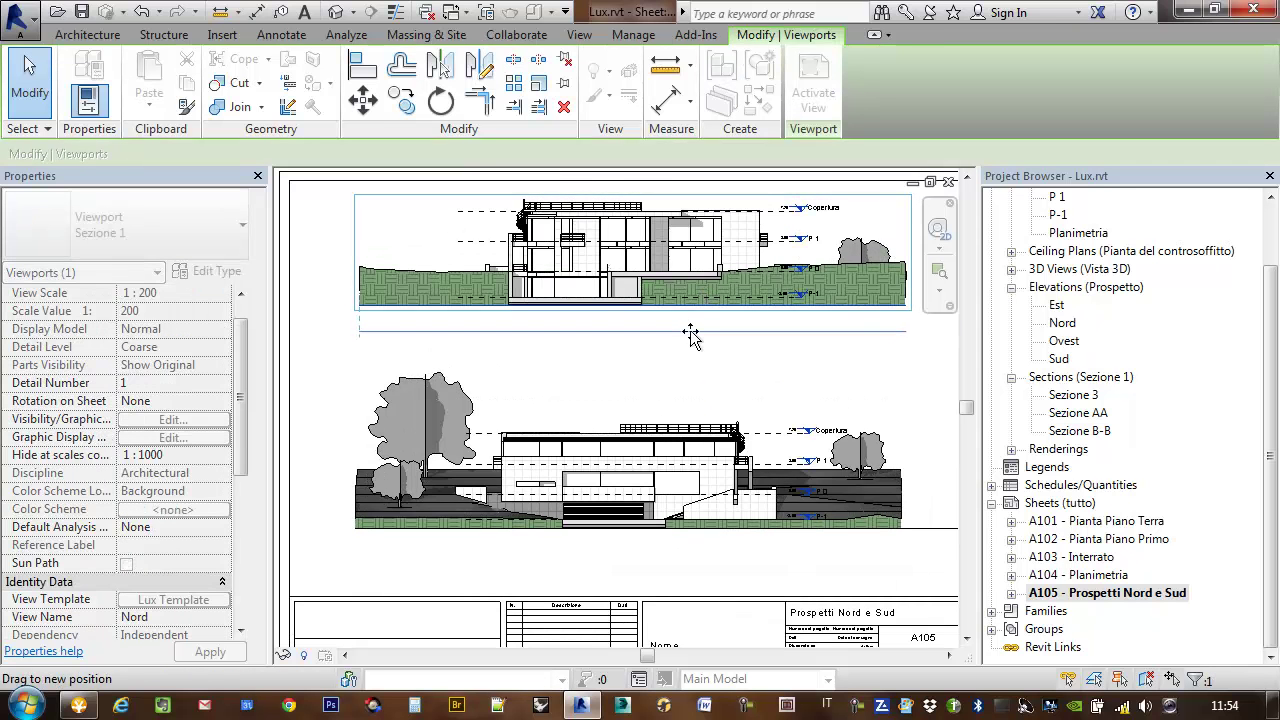
left_click(690, 308)
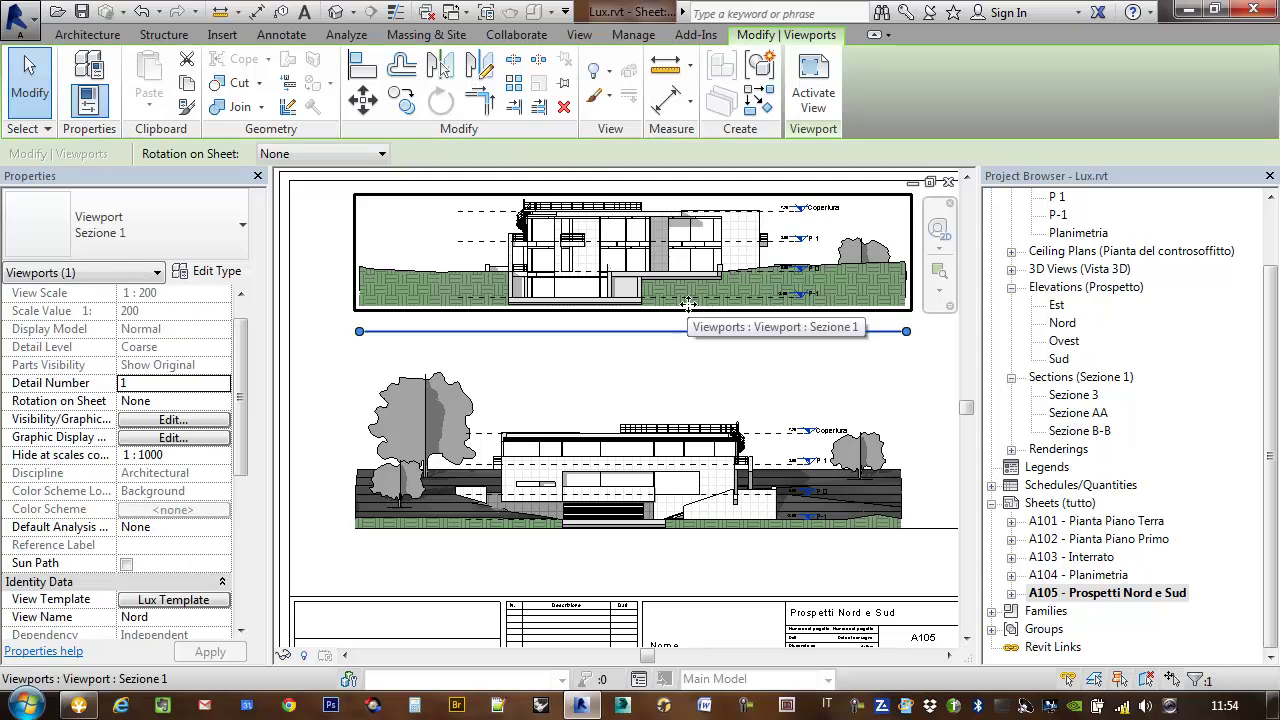
left_click_drag(686, 336, 686, 369)
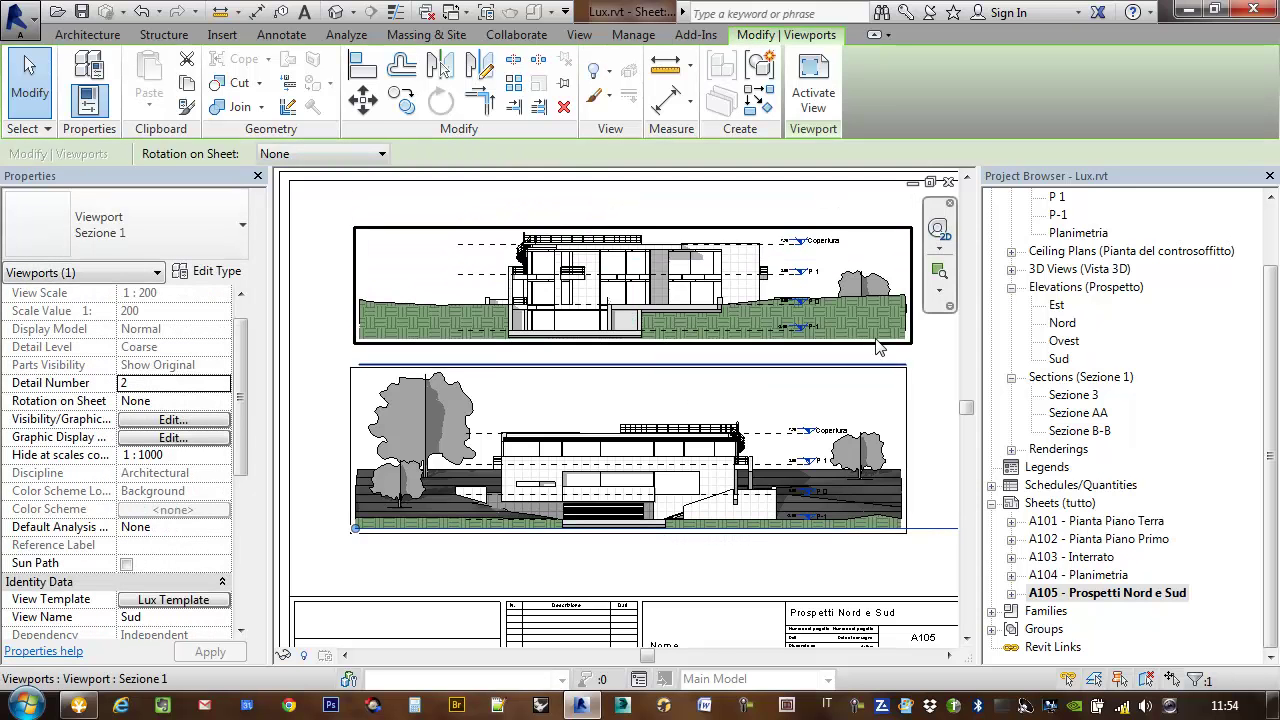
left_click(931, 366)
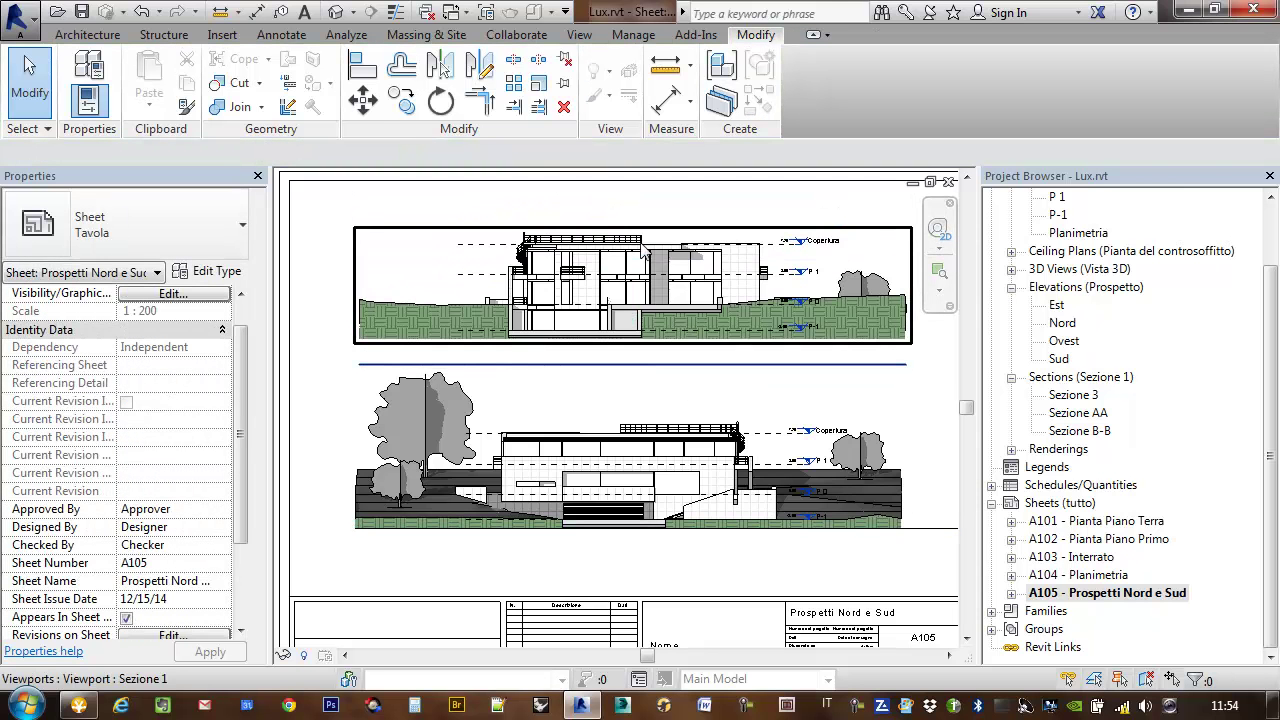
scroll(657, 258, "up", 3)
scroll(574, 289, "up", 2)
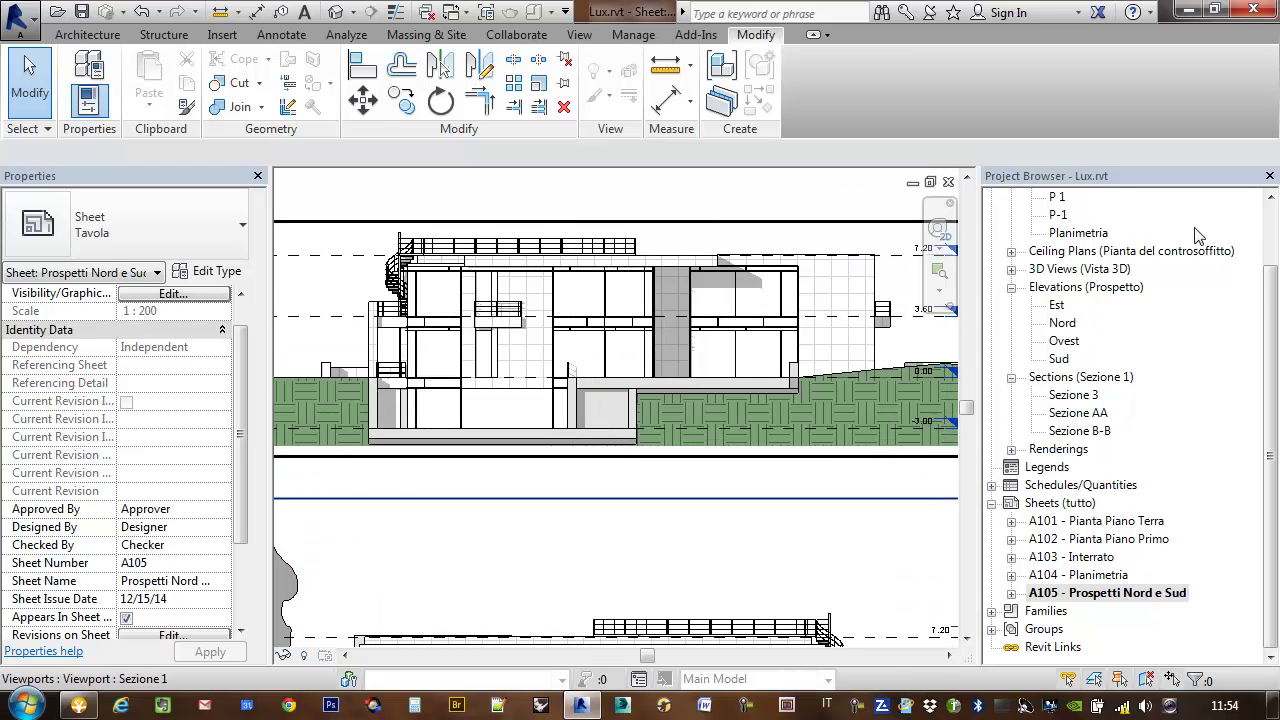
left_click_drag(1272, 275, 1273, 207)
Open floor plan P 0 and review its Visibility/Graphics categories without changing anything.
double_click(1058, 251)
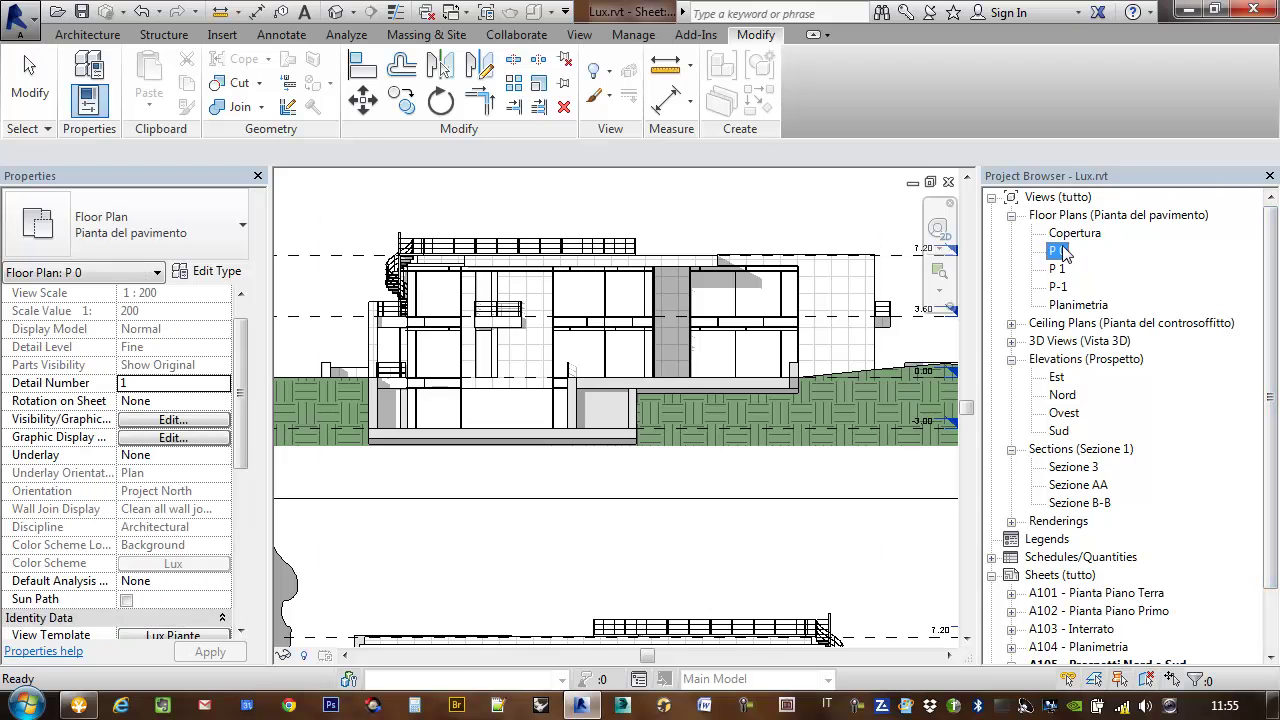
middle_click_drag(767, 437, 769, 439)
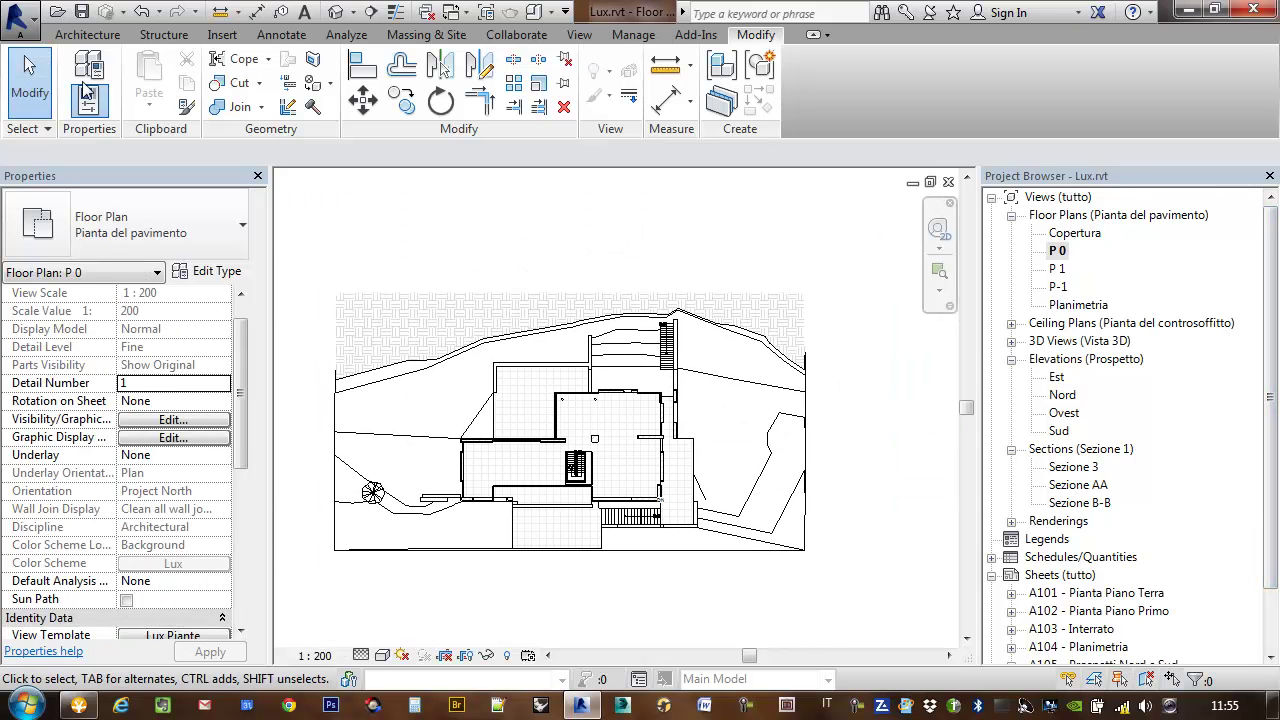
left_click(190, 421)
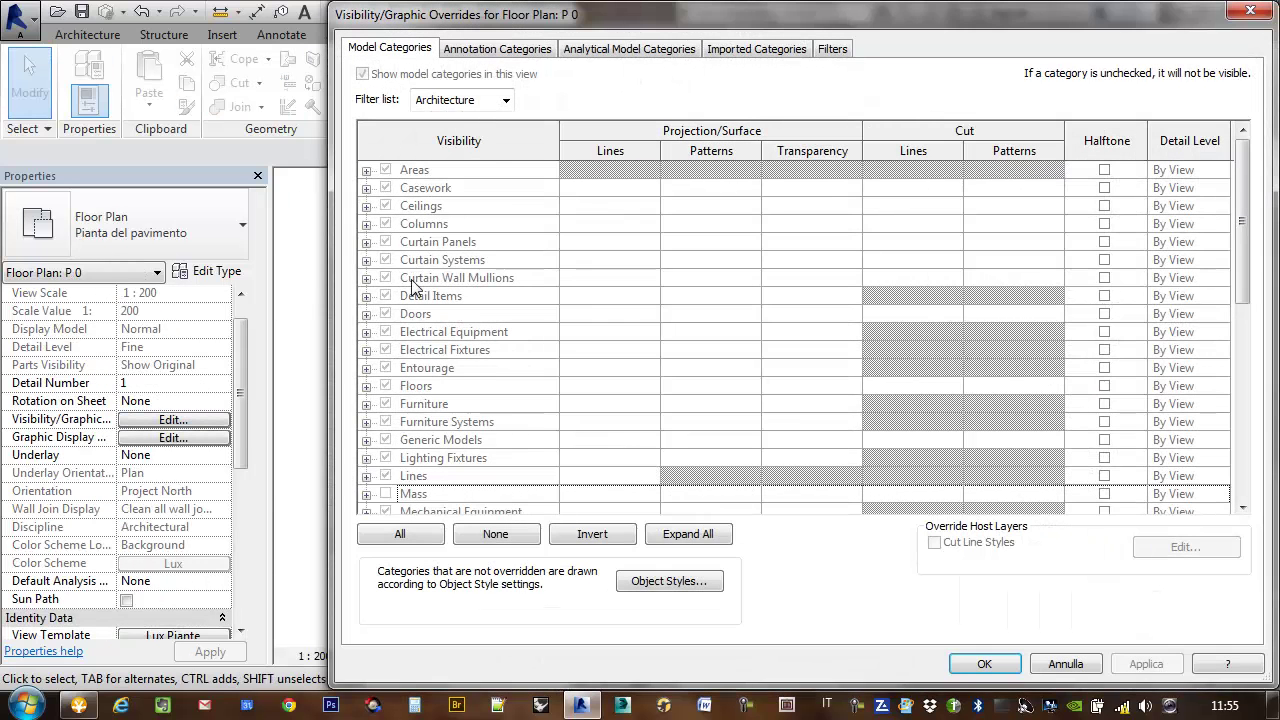
left_click(465, 52)
left_click(390, 48)
left_click(1250, 12)
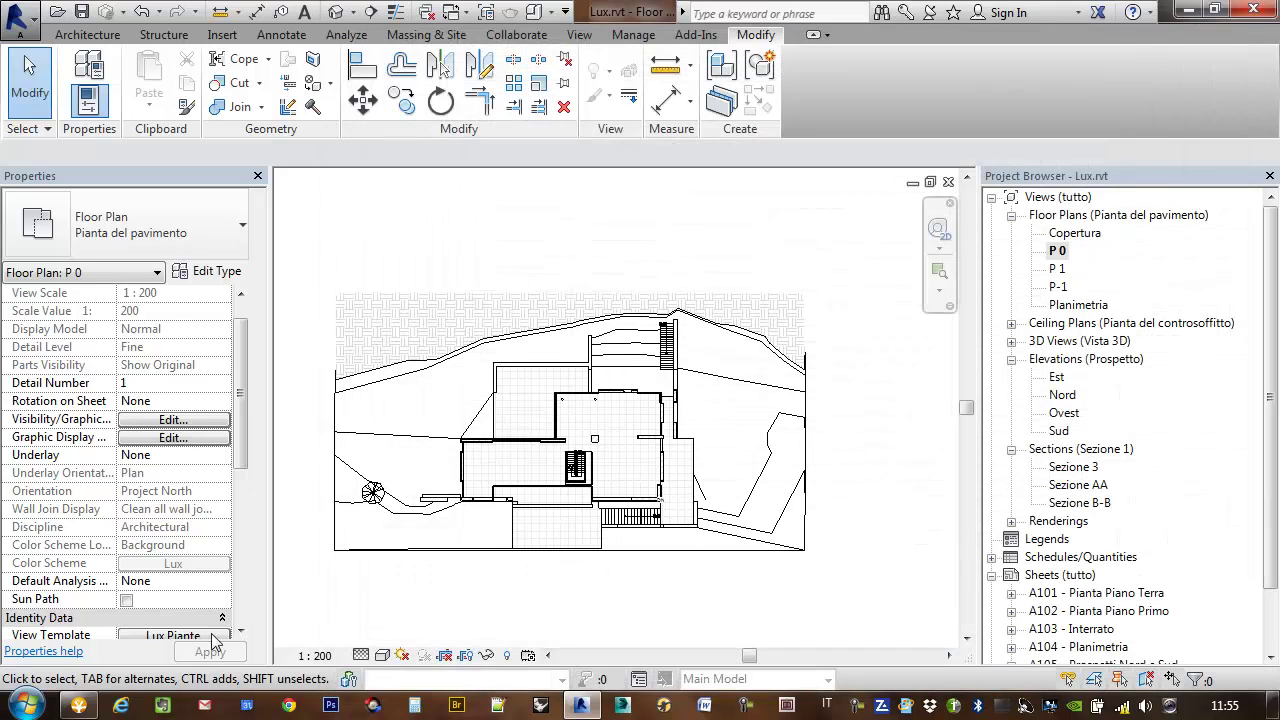
Open the Visibility/Graphics overrides of the Lux Piante view template for P 0.
left_click(211, 636)
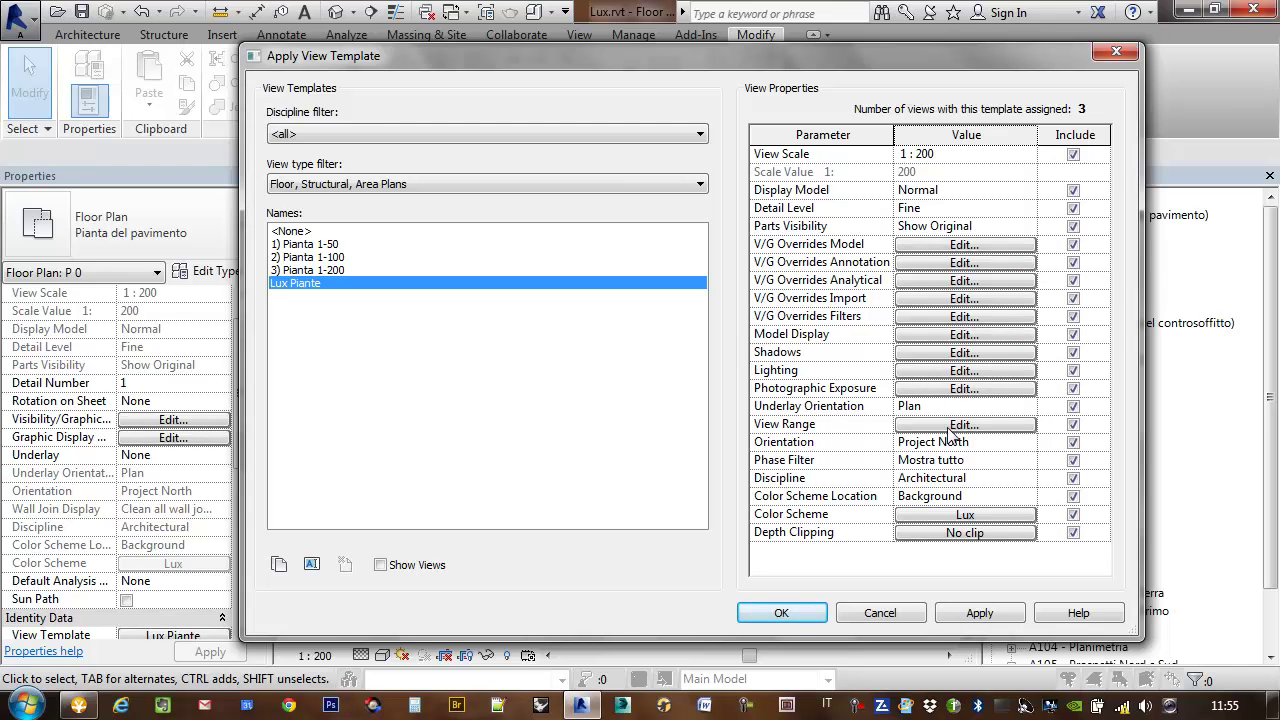
left_click(928, 252)
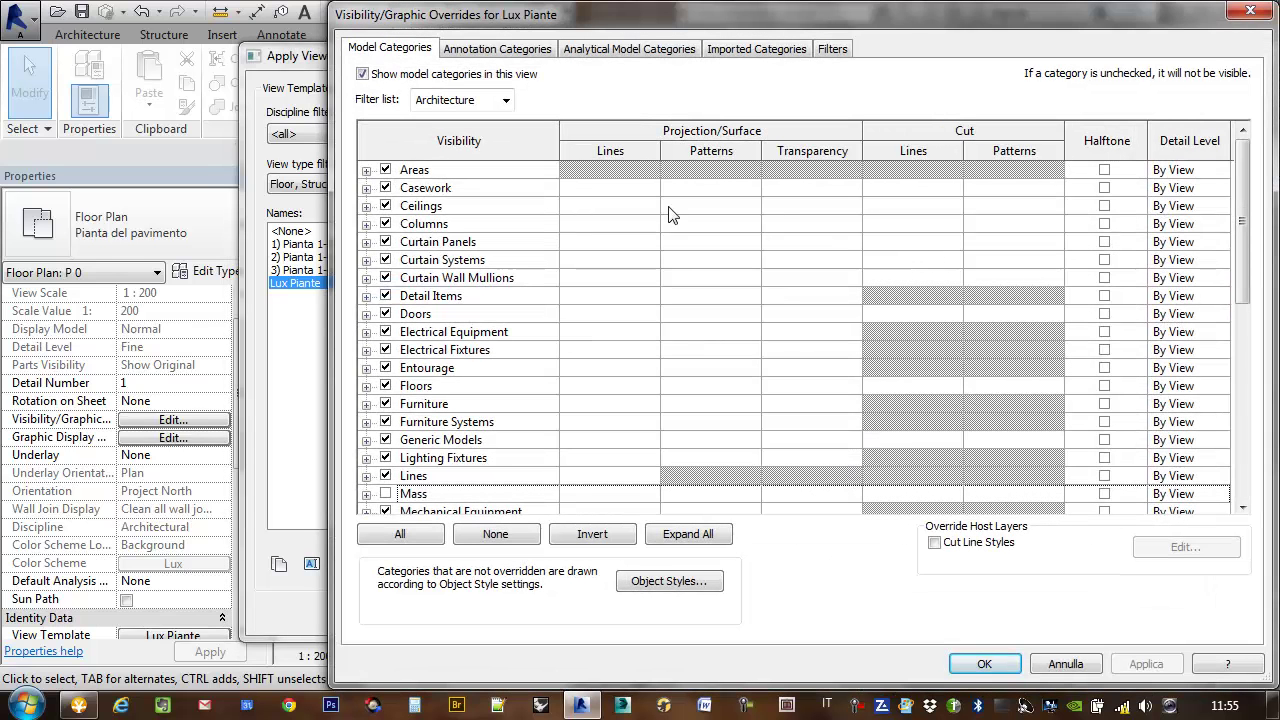
scroll(495, 410, "down", 1)
scroll(500, 415, "down", 1)
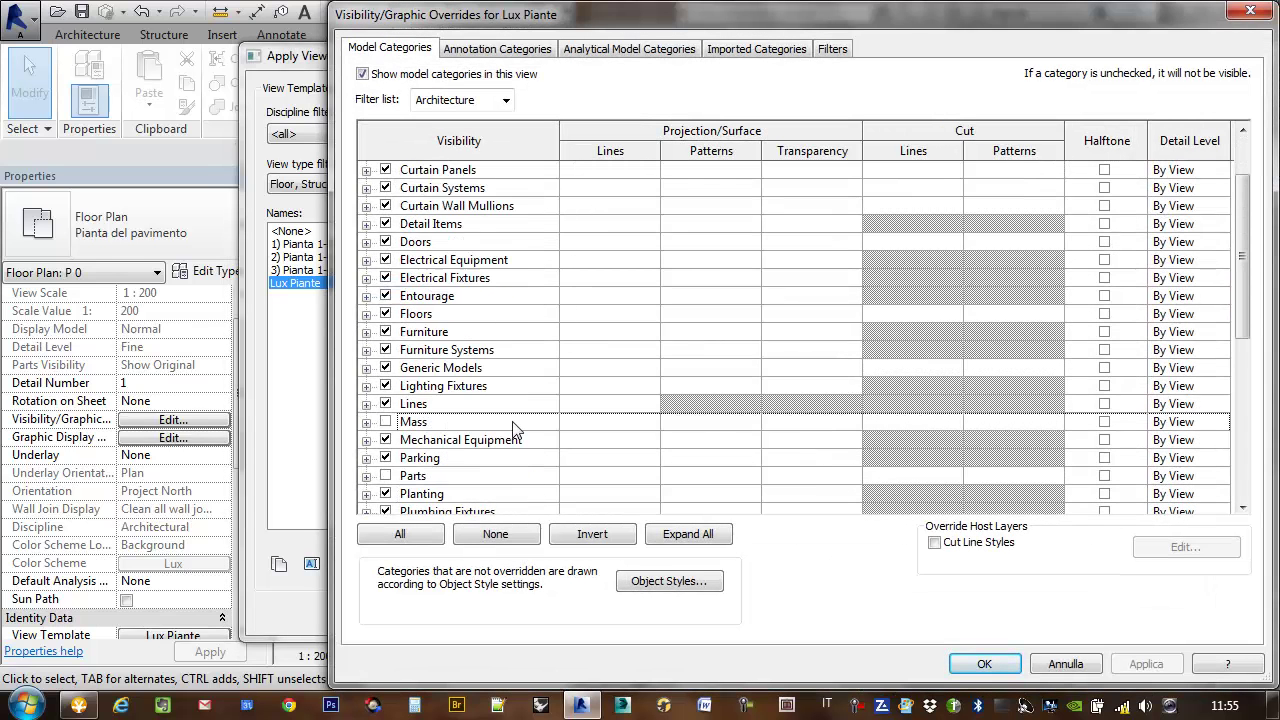
scroll(510, 420, "down", 1)
scroll(520, 430, "down", 2)
scroll(522, 429, "down", 1)
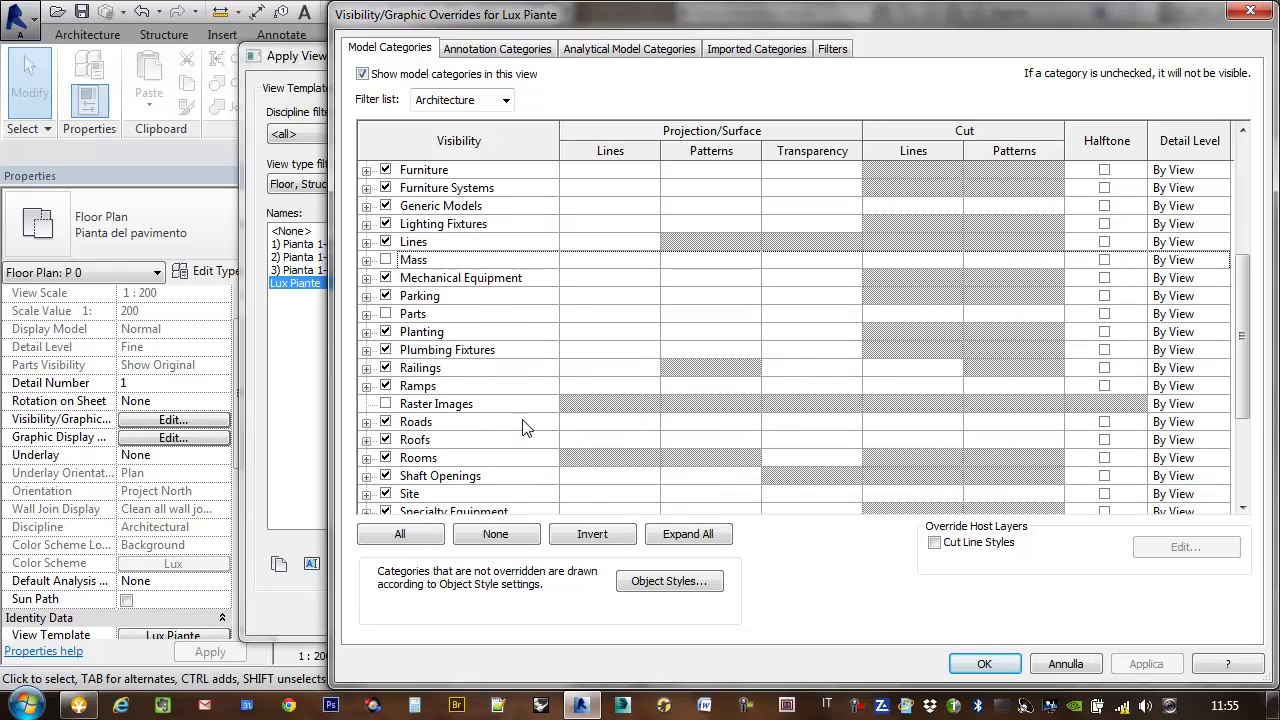
Turn on the Elevations annotation category in Lux Piante and apply the template to P 0.
left_click(484, 50)
scroll(530, 340, "down", 2)
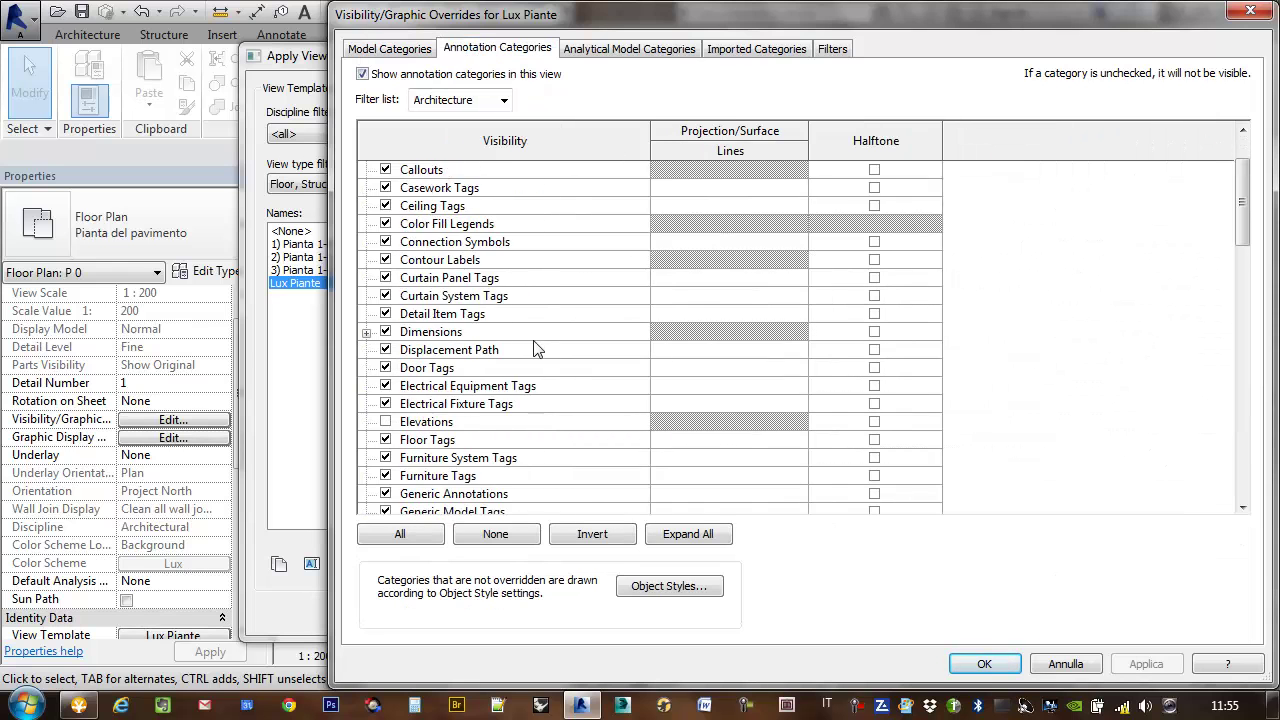
scroll(533, 347, "down", 1)
left_click(385, 385)
left_click(1143, 667)
left_click(985, 665)
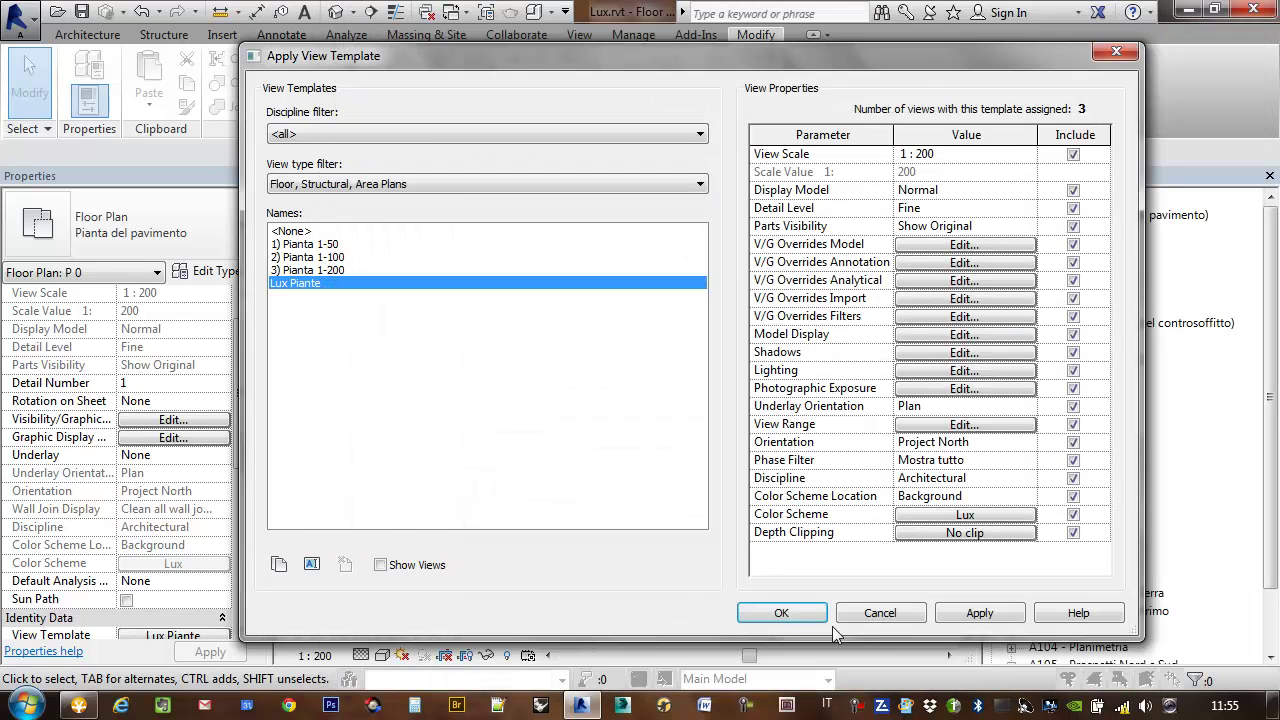
left_click(781, 613)
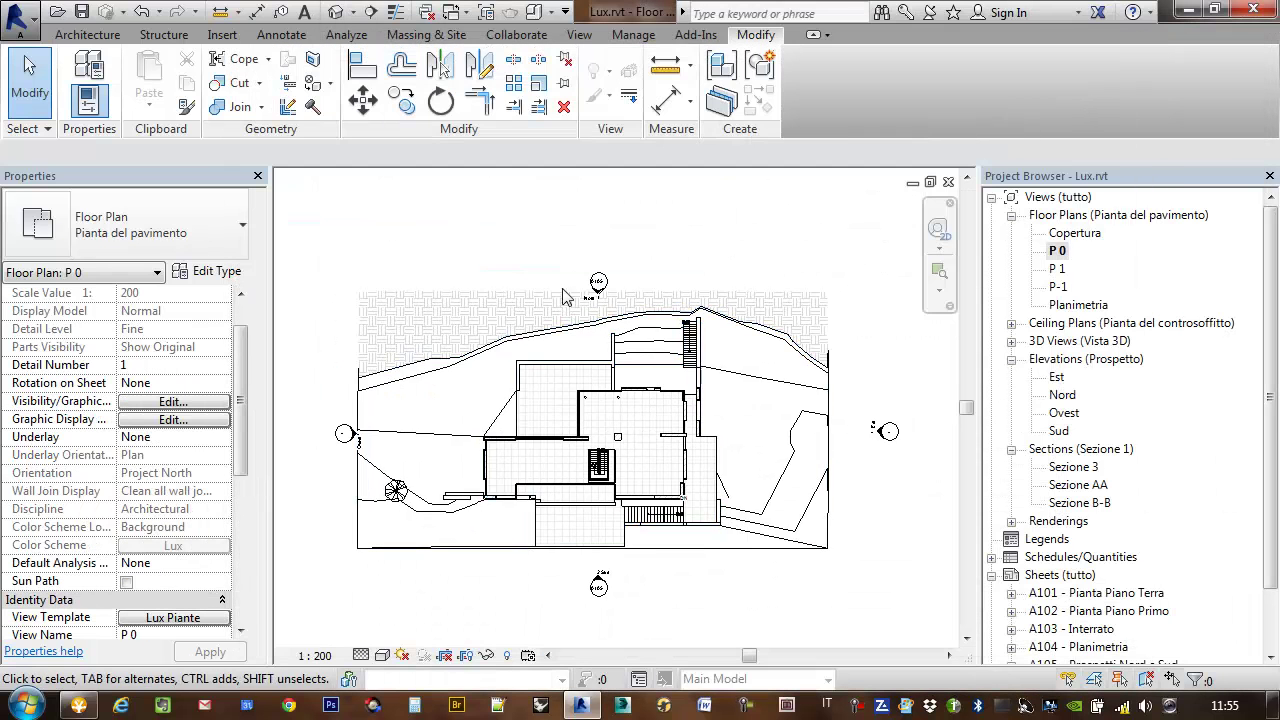
Drag the Nord elevation line north, up to the top edge of the site.
left_click(600, 290)
scroll(640, 284, "up", 1)
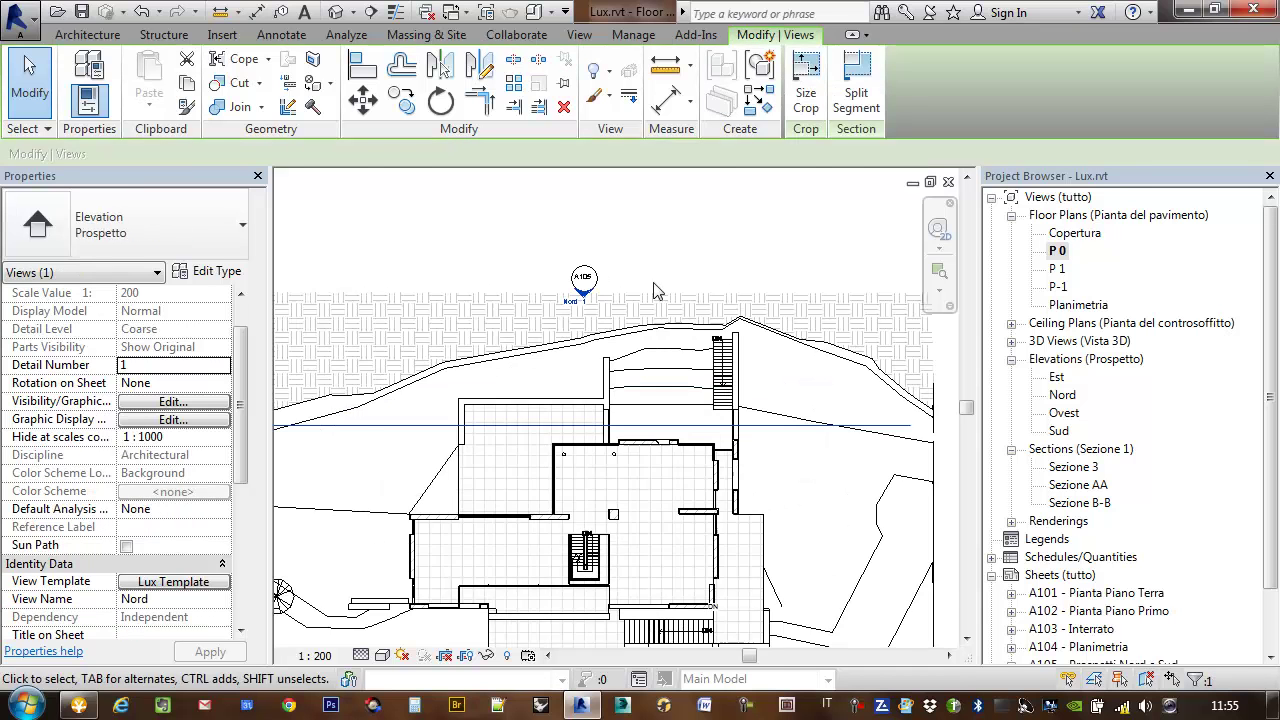
scroll(700, 298, "up", 2)
scroll(613, 257, "down", 1)
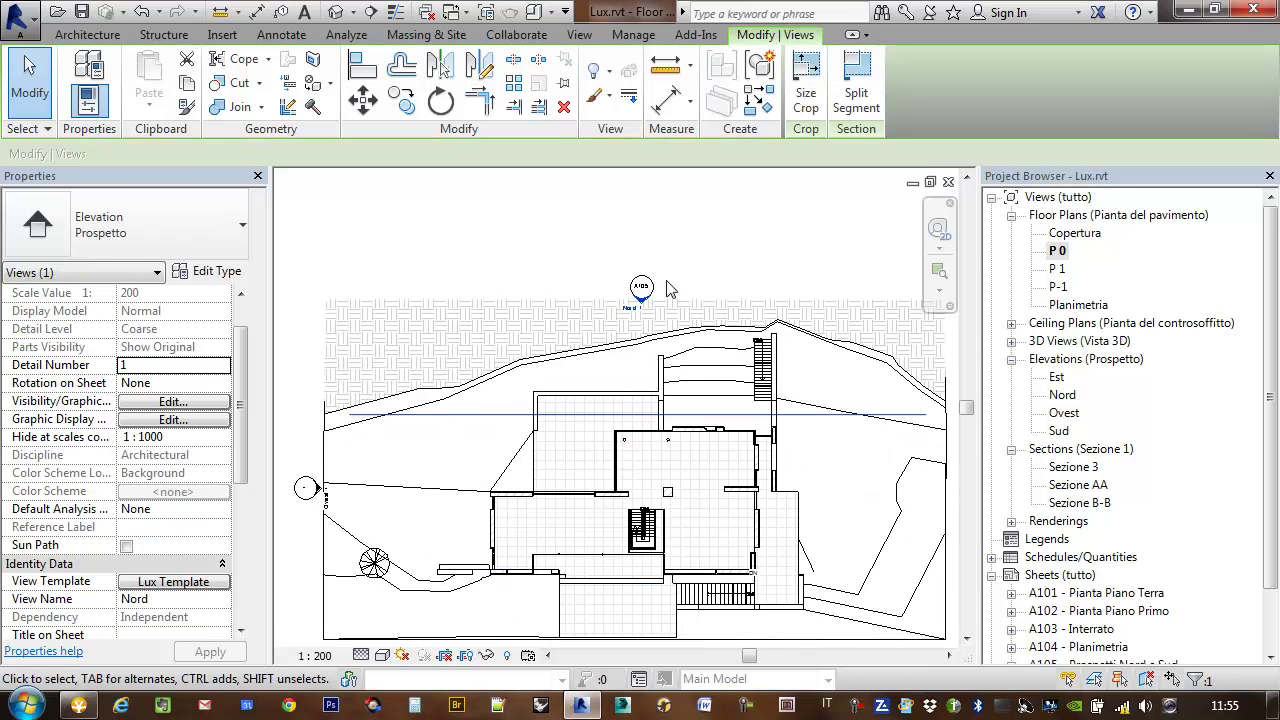
middle_click_drag(668, 290, 672, 285)
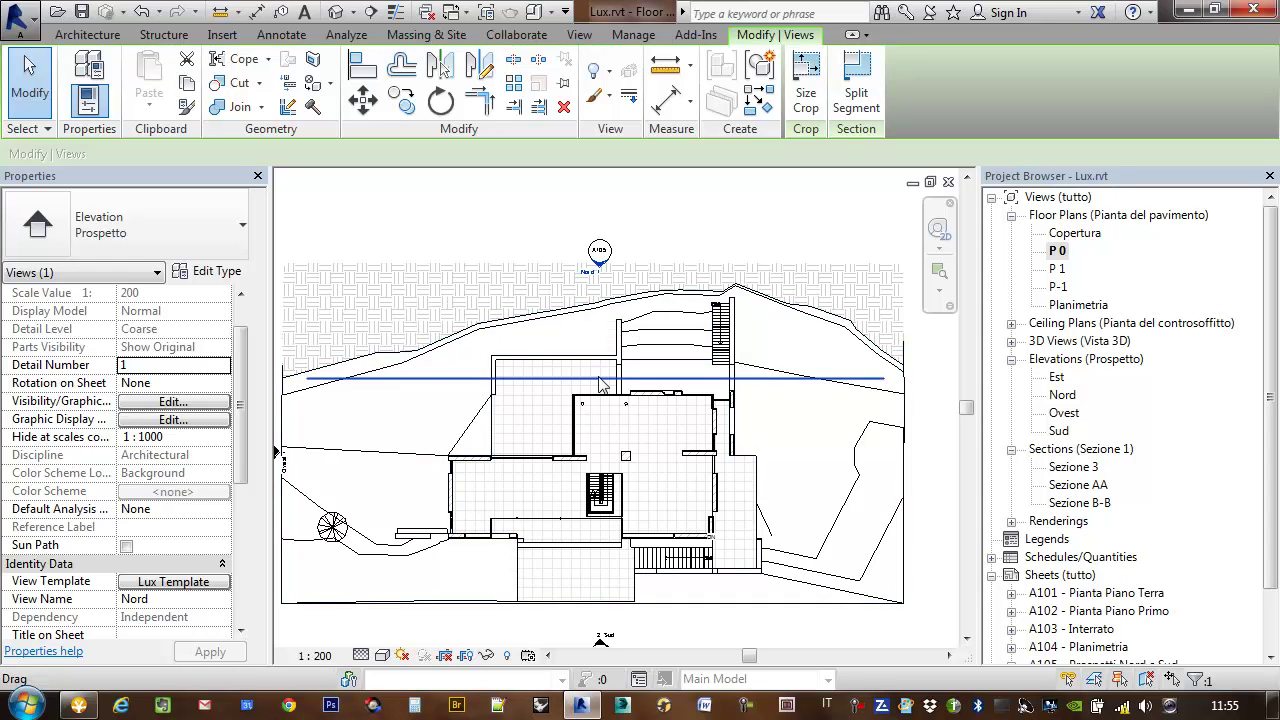
left_click_drag(582, 383, 587, 381)
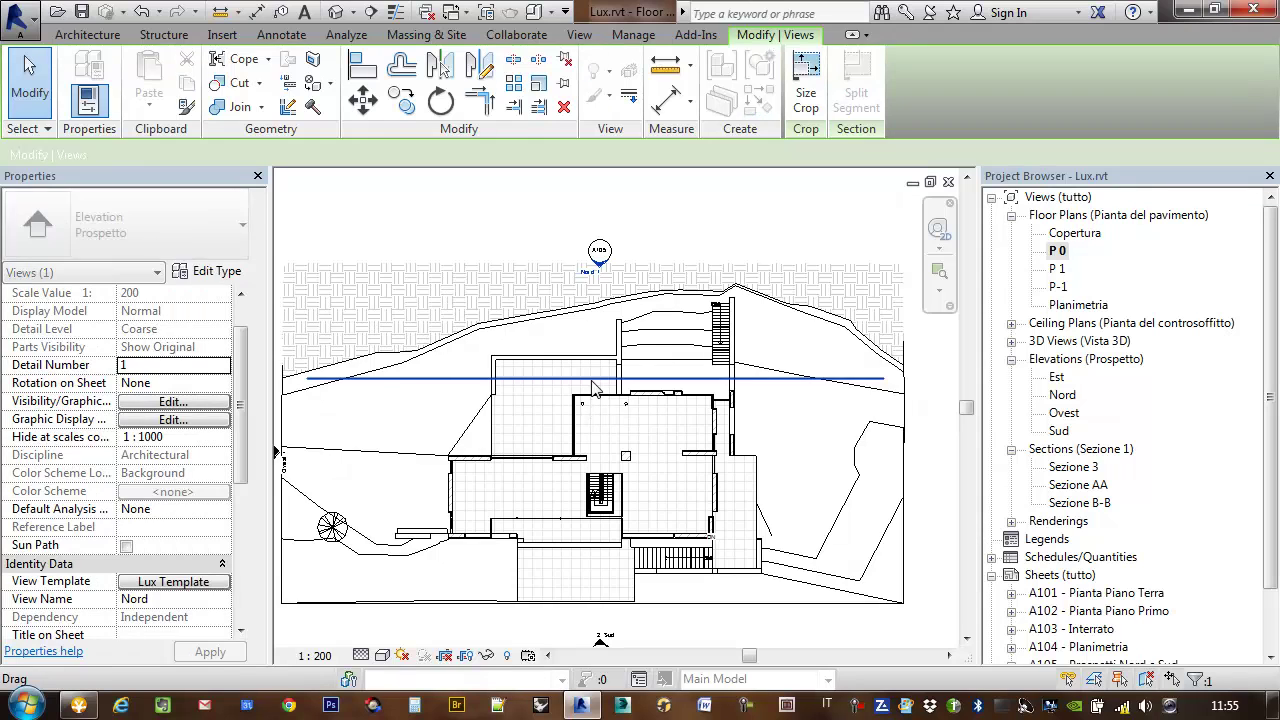
scroll(592, 388, "down", 1)
left_click_drag(592, 388, 604, 296)
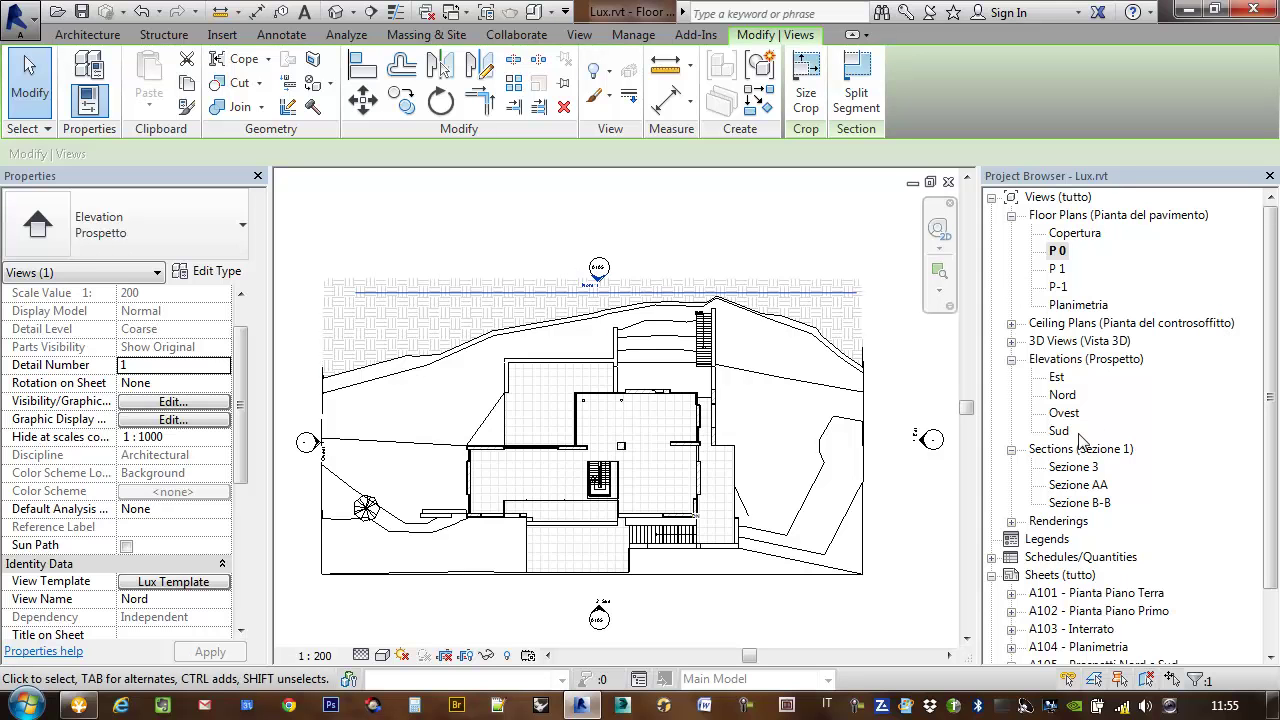
Open and zoom into the Nord elevation, then return to floor plan P 0.
double_click(1064, 397)
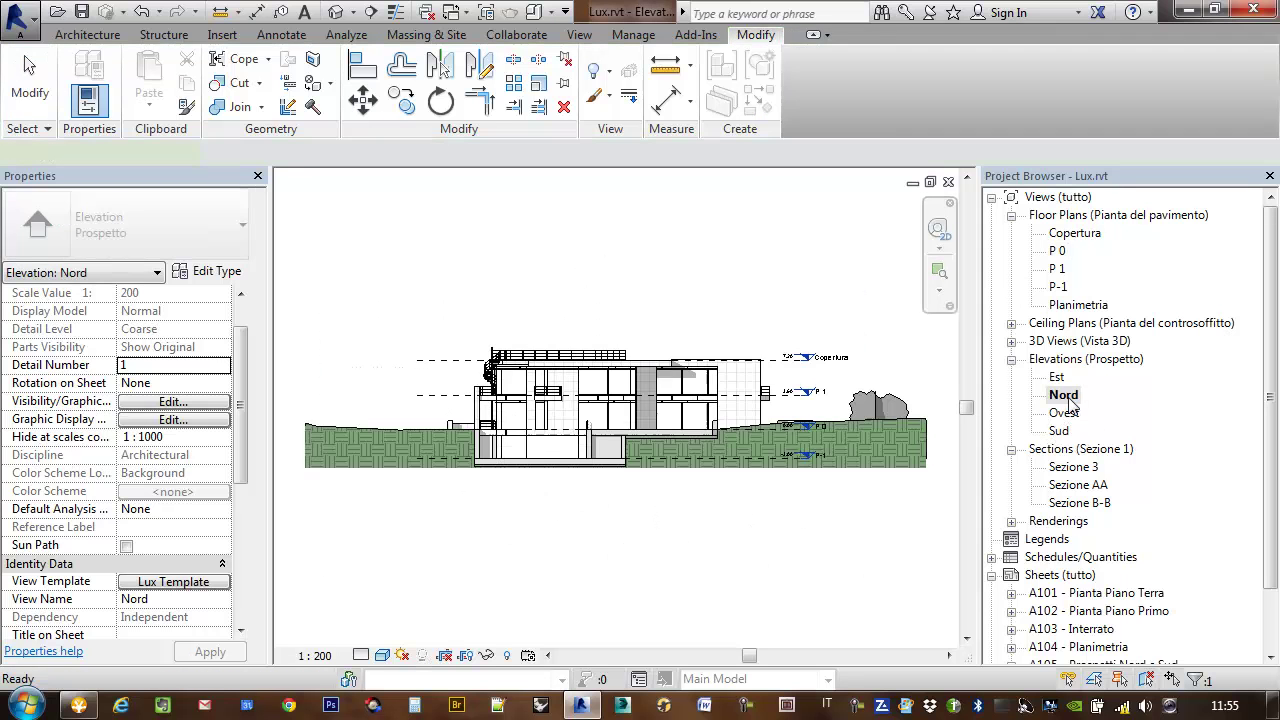
scroll(641, 405, "up", 3)
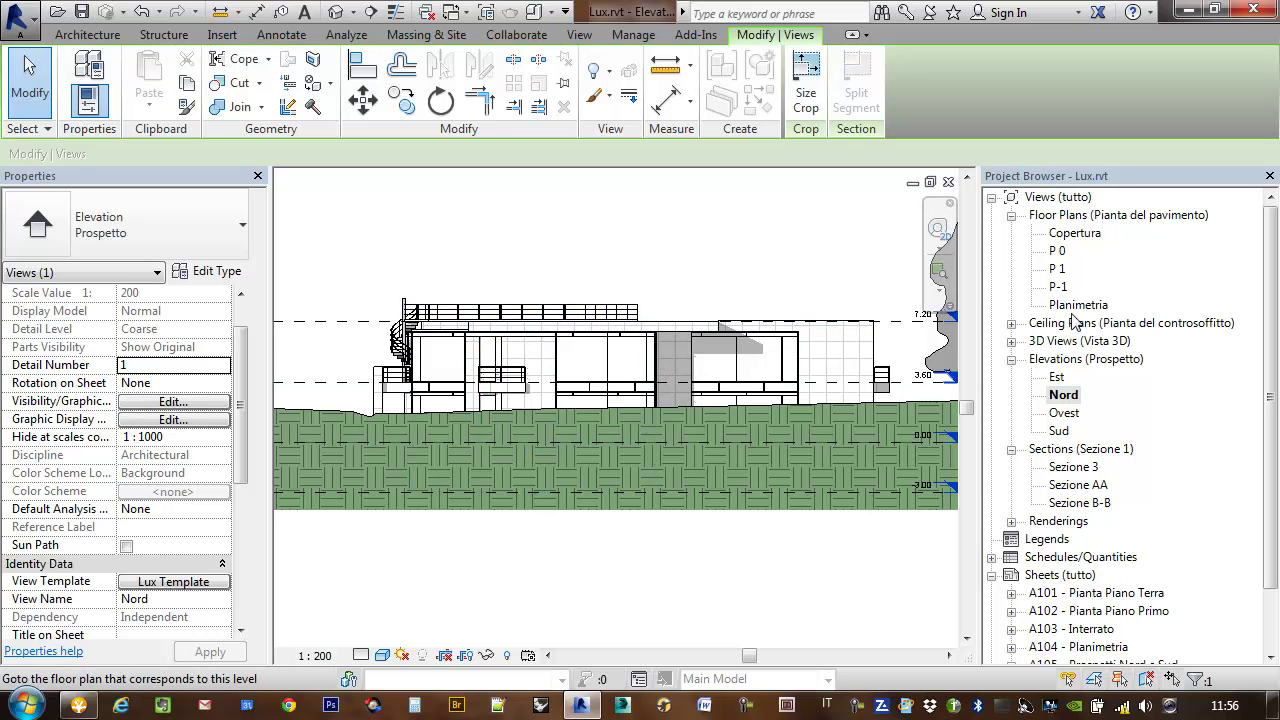
double_click(1058, 251)
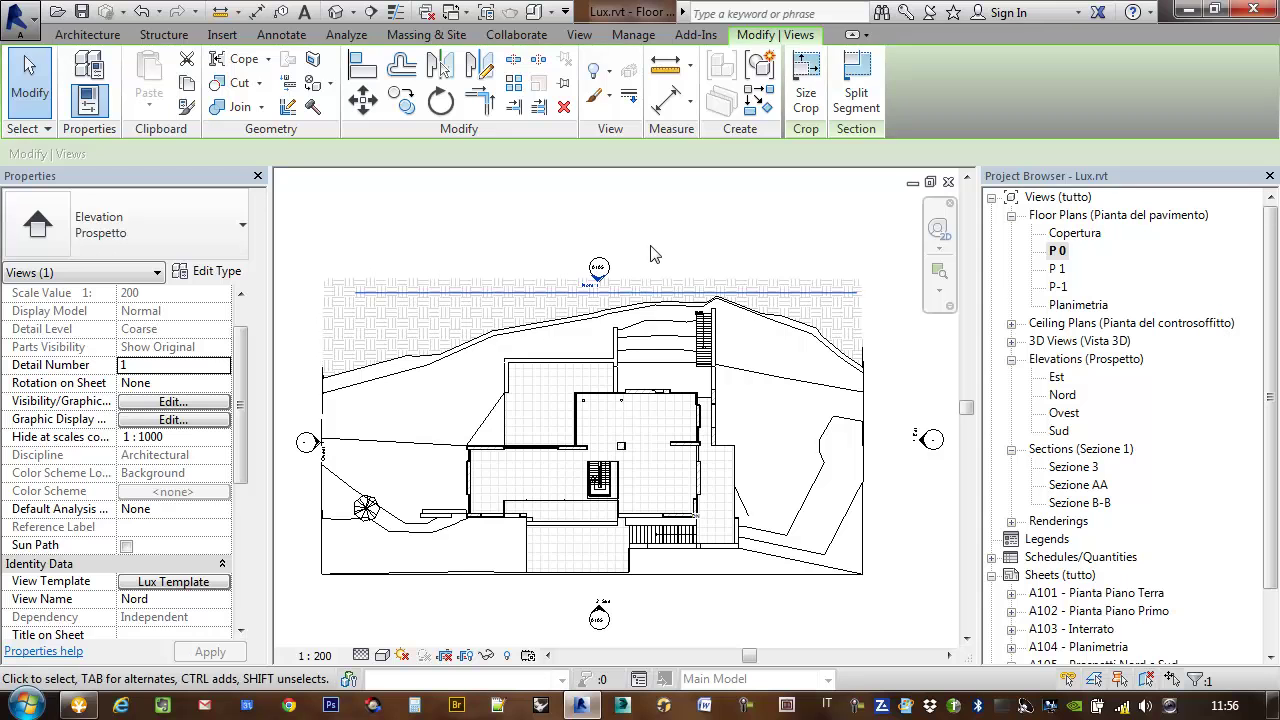
Drag the Nord elevation line south onto the building so it cuts the terrain.
left_click(617, 275)
left_click(597, 277)
scroll(500, 320, "down", 5)
scroll(640, 333, "up", 3)
scroll(610, 315, "up", 3)
scroll(600, 305, "up", 2)
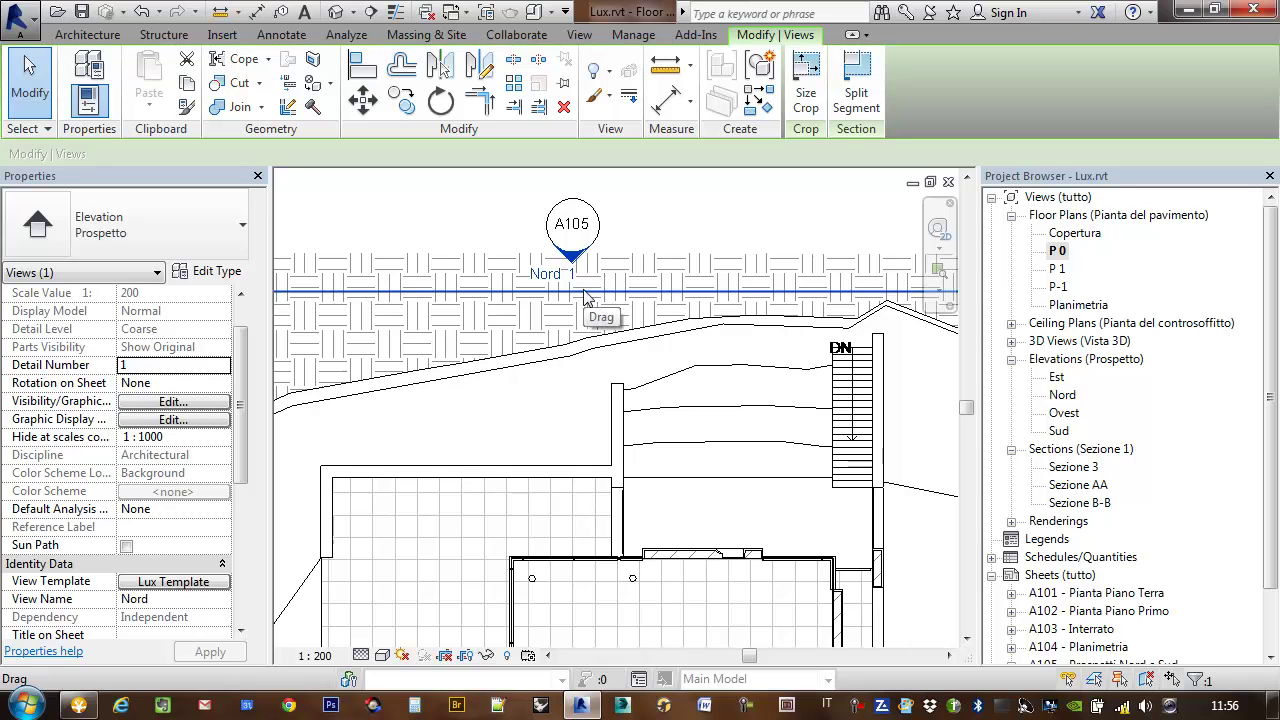
left_click_drag(587, 298, 588, 507)
scroll(620, 505, "down", 2)
scroll(560, 470, "down", 2)
scroll(514, 431, "down", 1)
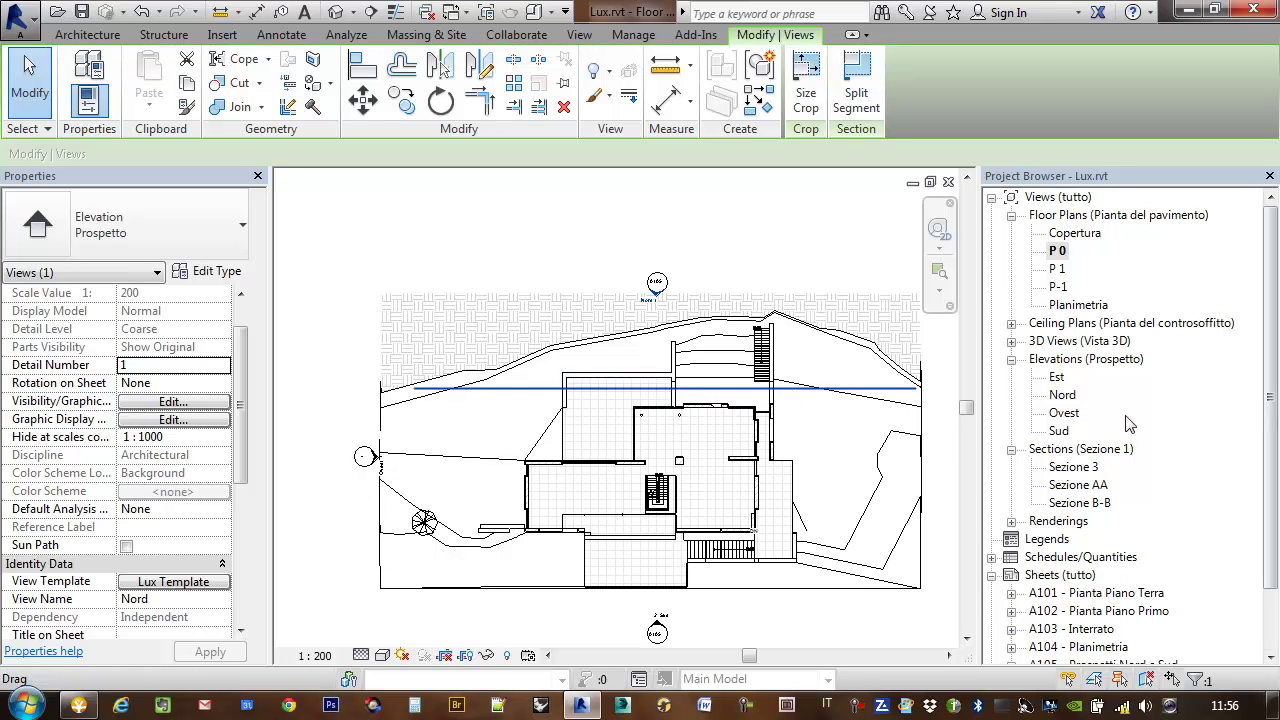
Open the Nord elevation and zoom in on the facade standing in hatched terrain.
double_click(1062, 395)
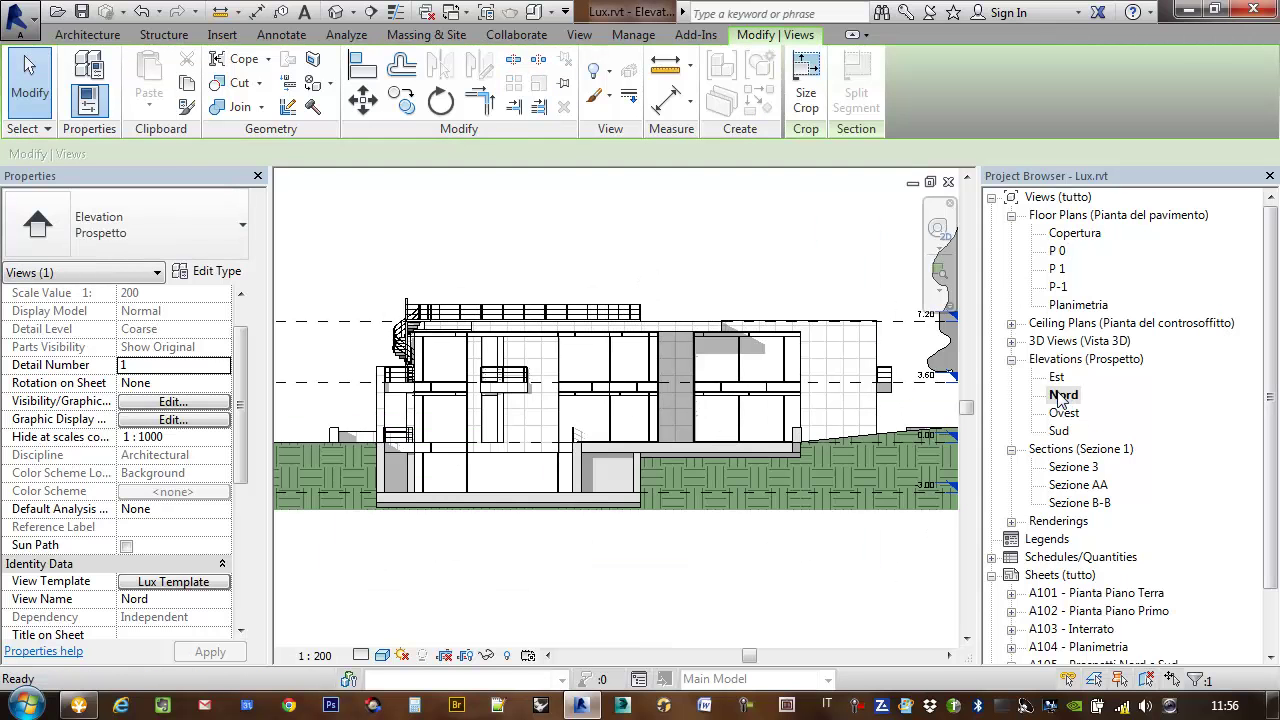
middle_click_drag(514, 534, 691, 617)
scroll(751, 466, "up", 3)
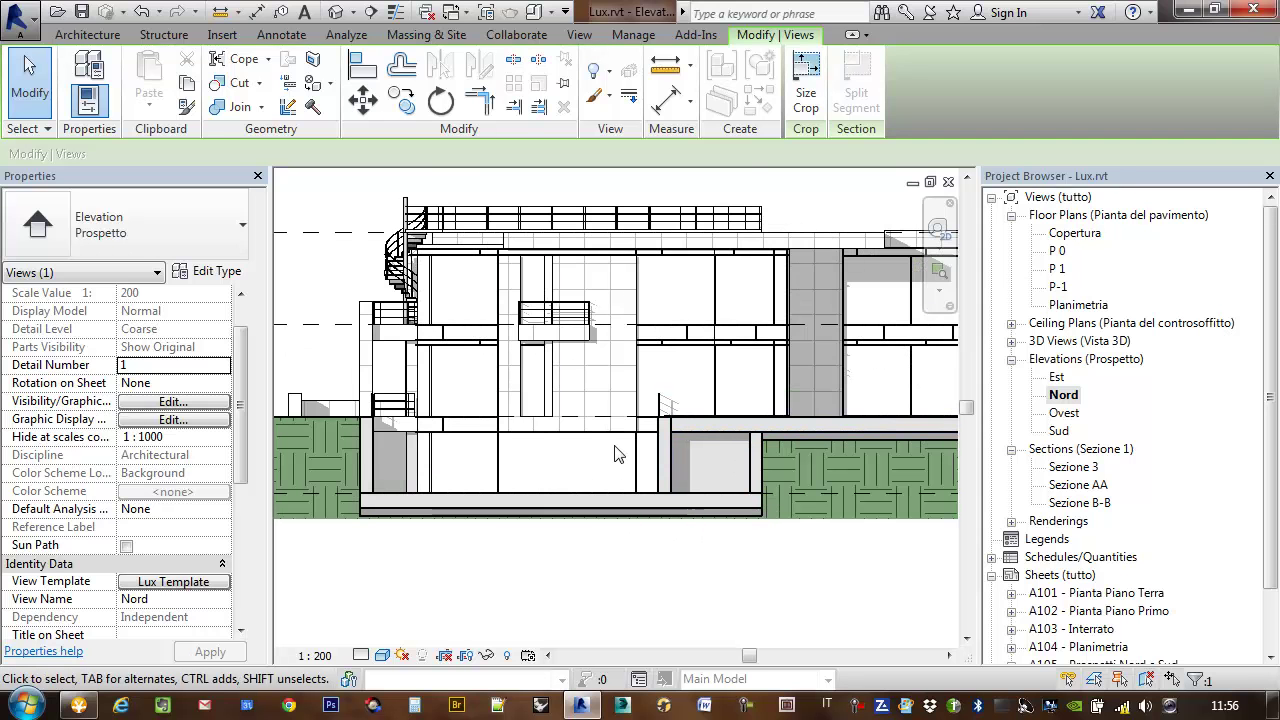
scroll(520, 440, "down", 2)
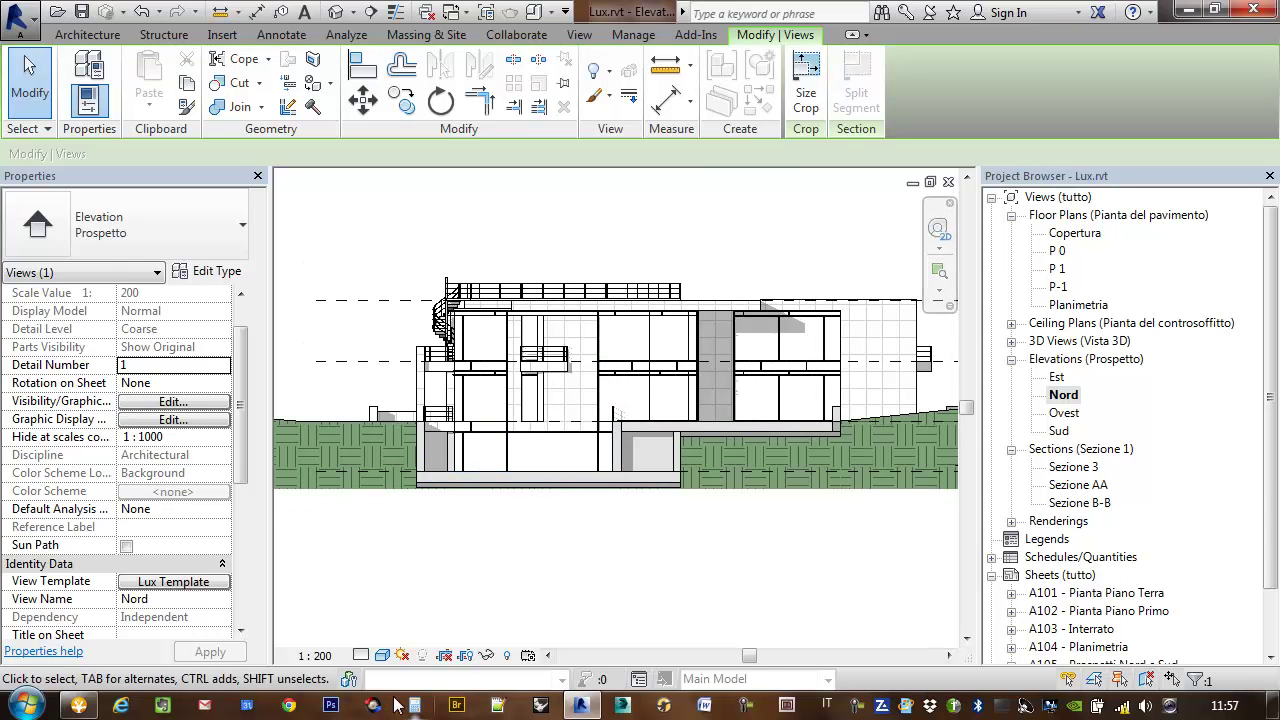
View the Luxembourg House north elevation reference image, then close Photo Viewer and minimize Salamander.
left_click(78, 705)
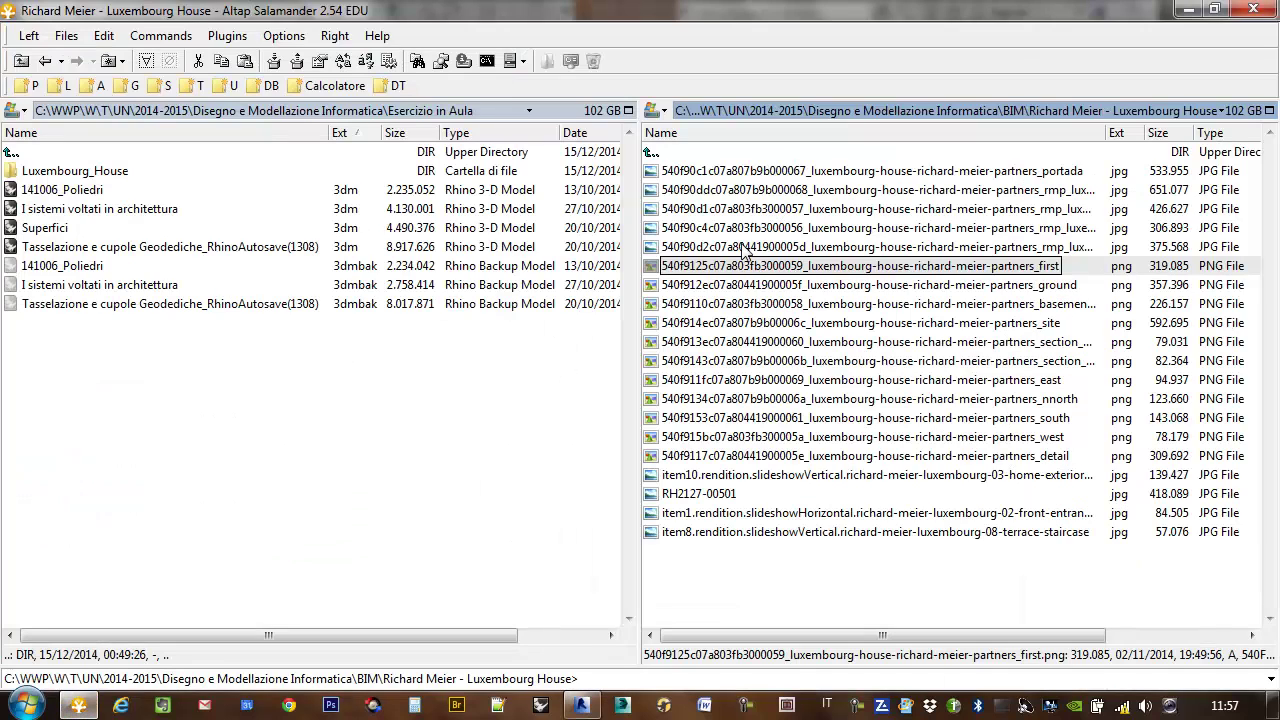
double_click(748, 285)
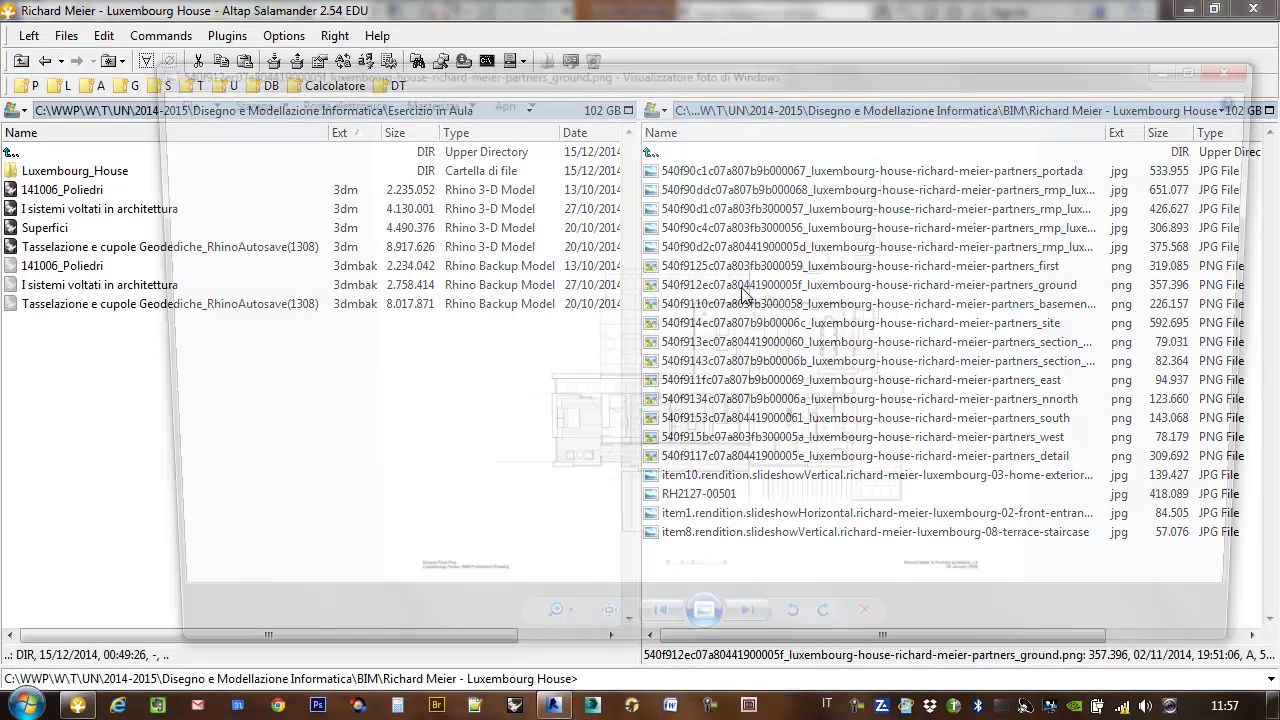
key("Right")
key("Right")
key("Right")
key("Right")
key("Right")
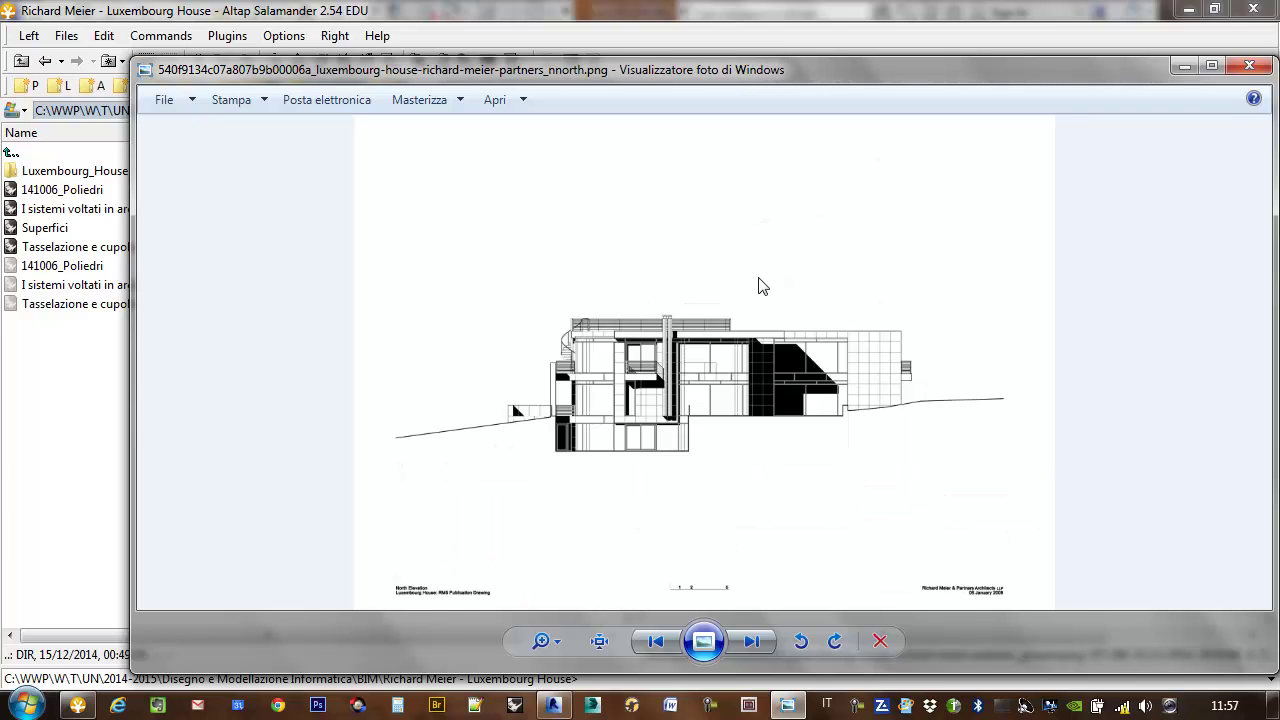
scroll(857, 310, "up", 1)
scroll(857, 310, "up", 1)
scroll(860, 271, "up", 1)
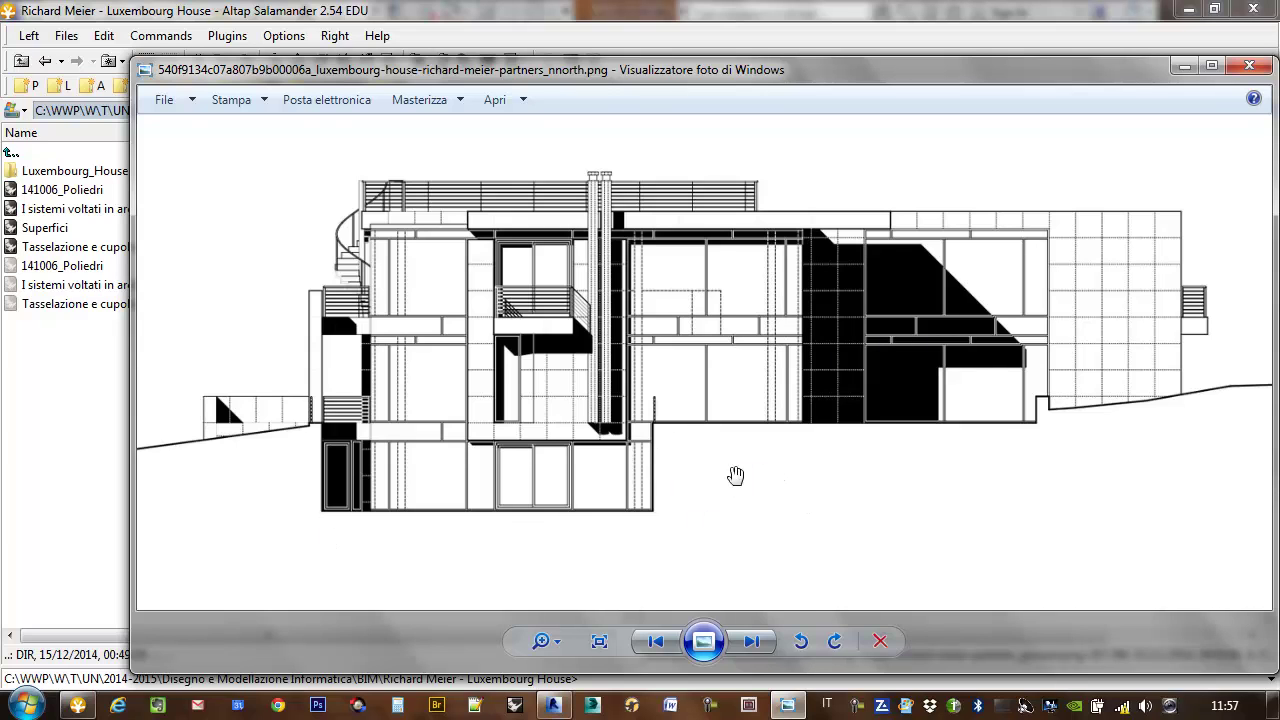
scroll(1041, 440, "up", 1)
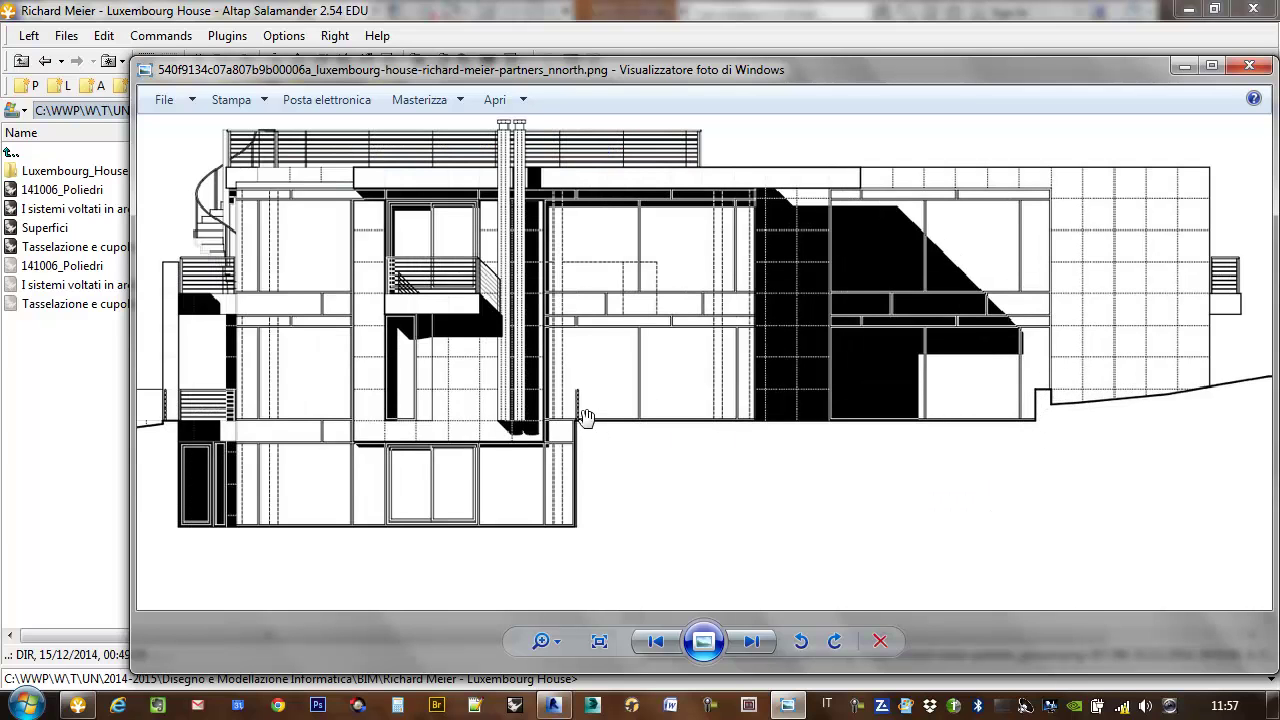
scroll(800, 435, "down", 3)
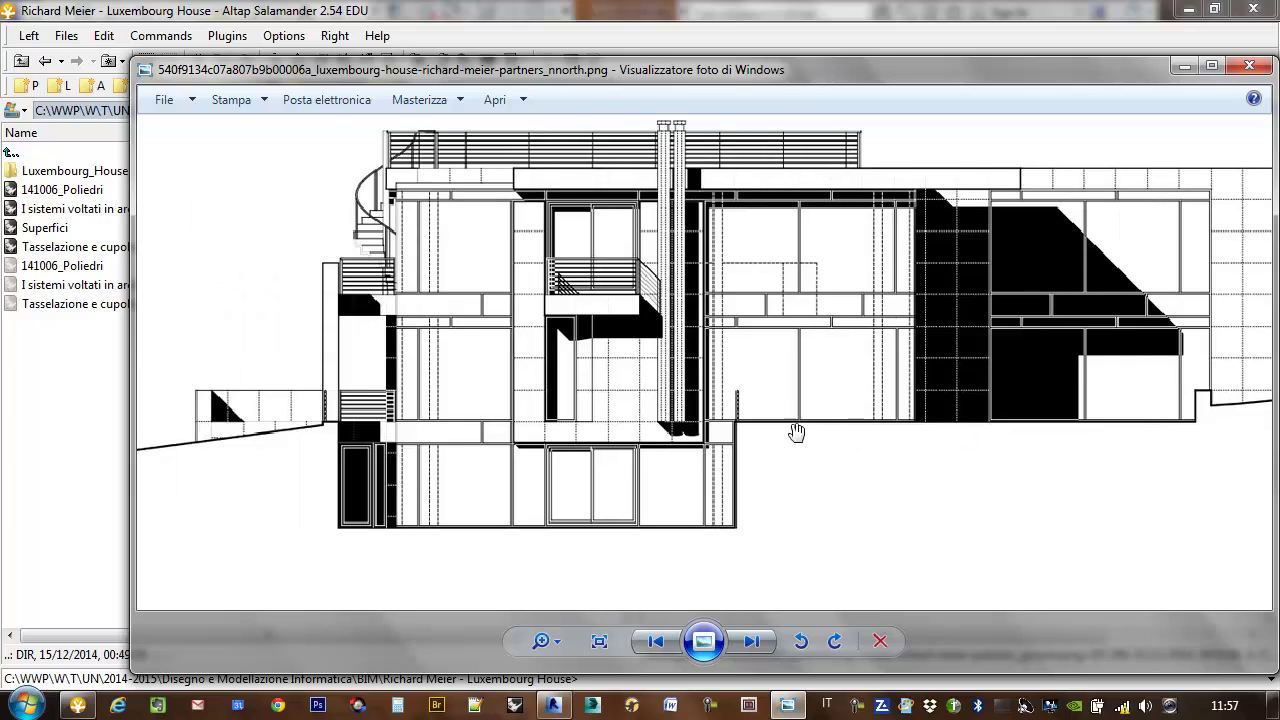
left_click_drag(862, 376, 797, 399)
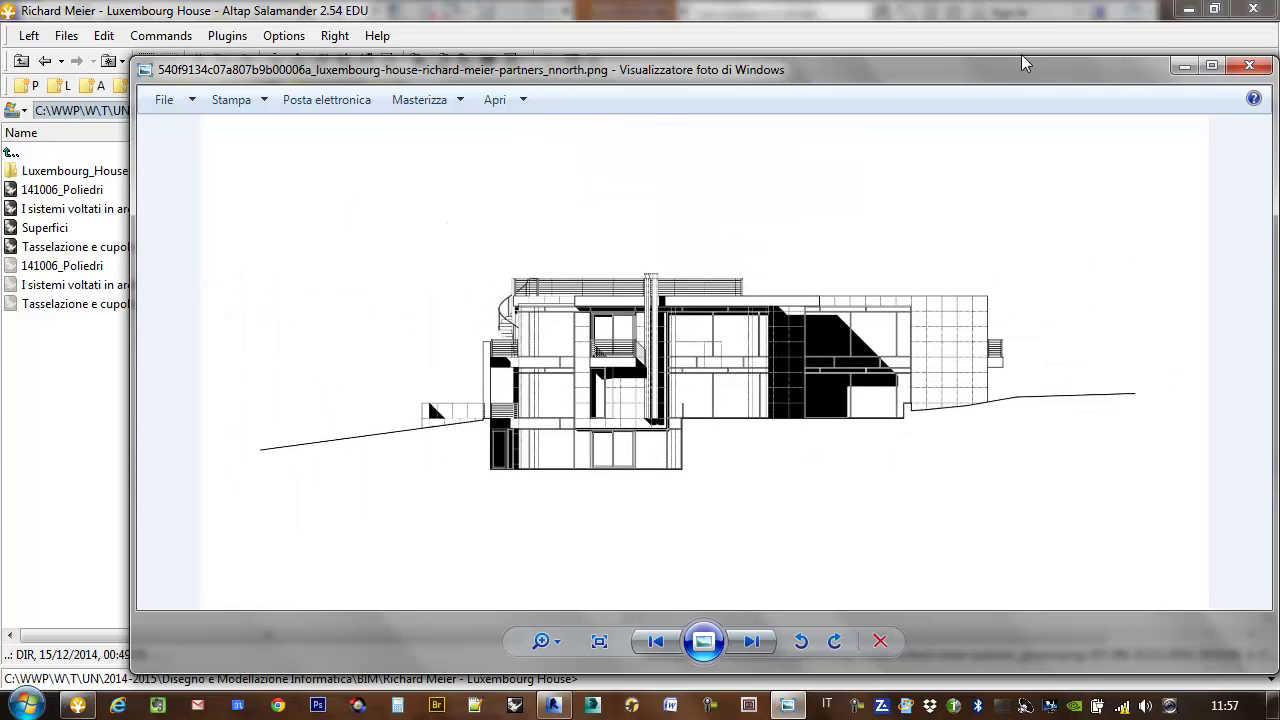
left_click(1257, 66)
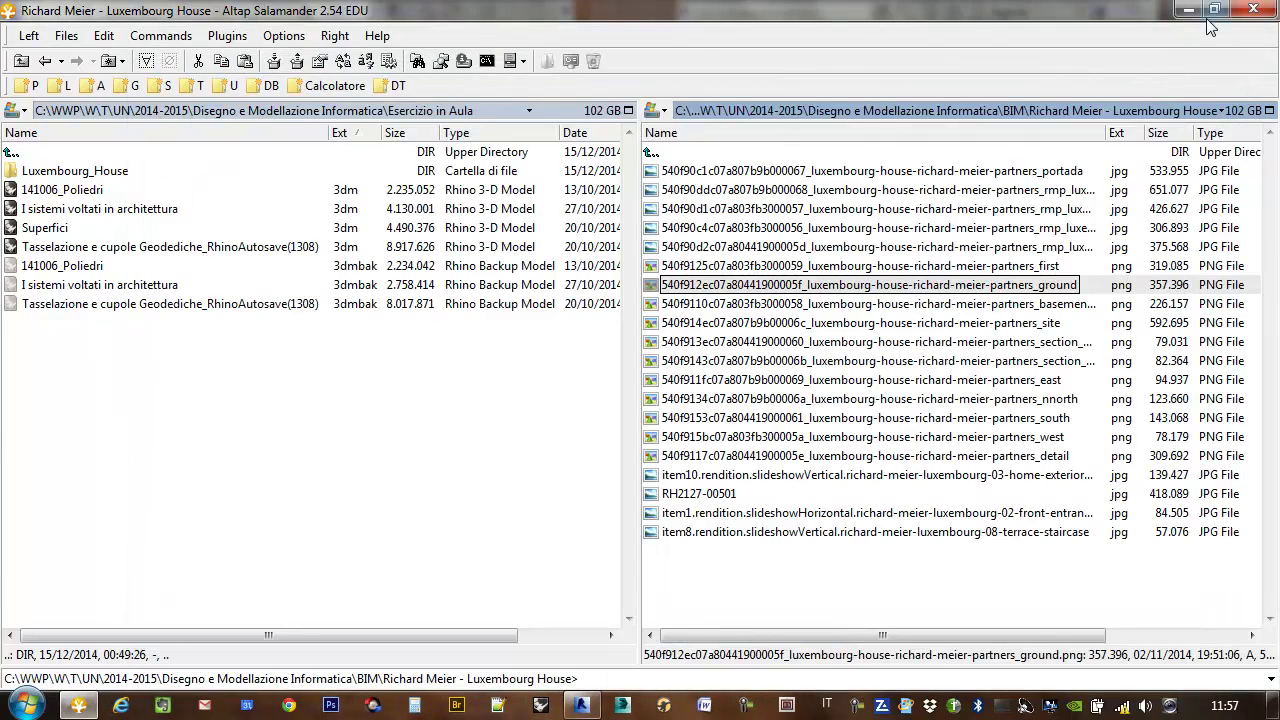
left_click(1188, 10)
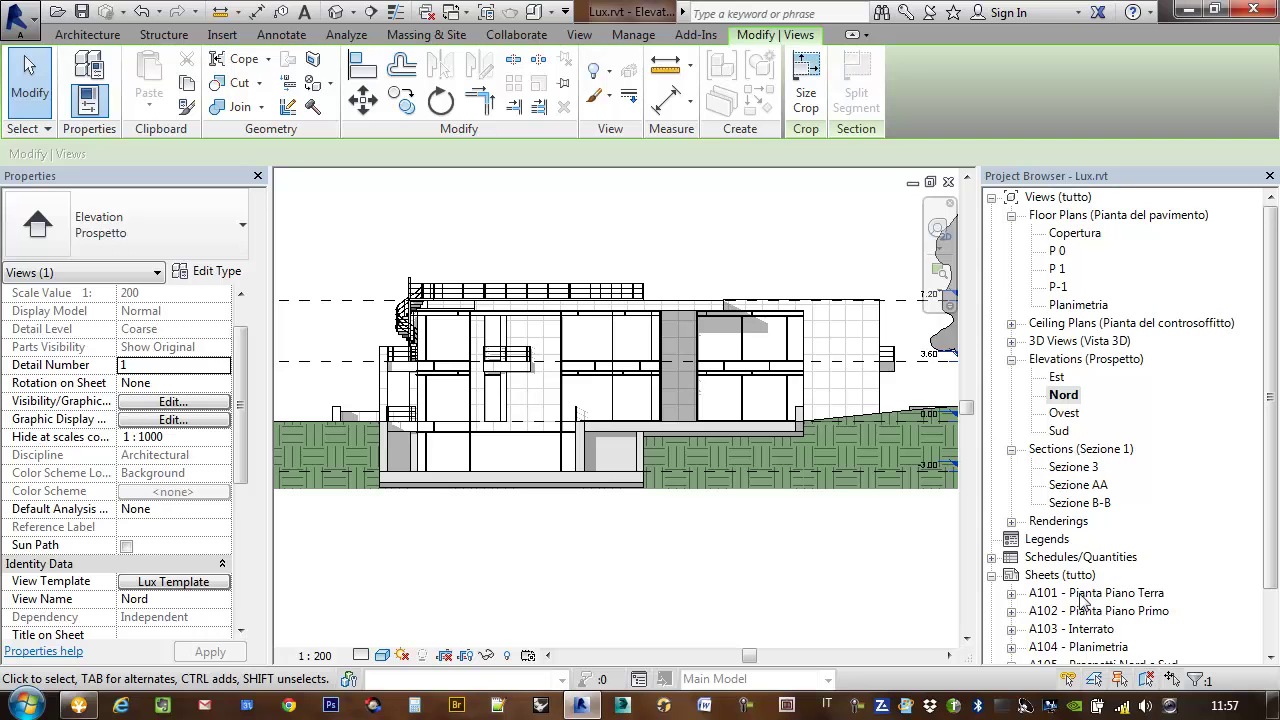
Open sheet A105 - Prospetti Nord e Sud and zoom out to see both elevations.
scroll(1150, 570, "down", 2)
left_click(1128, 593)
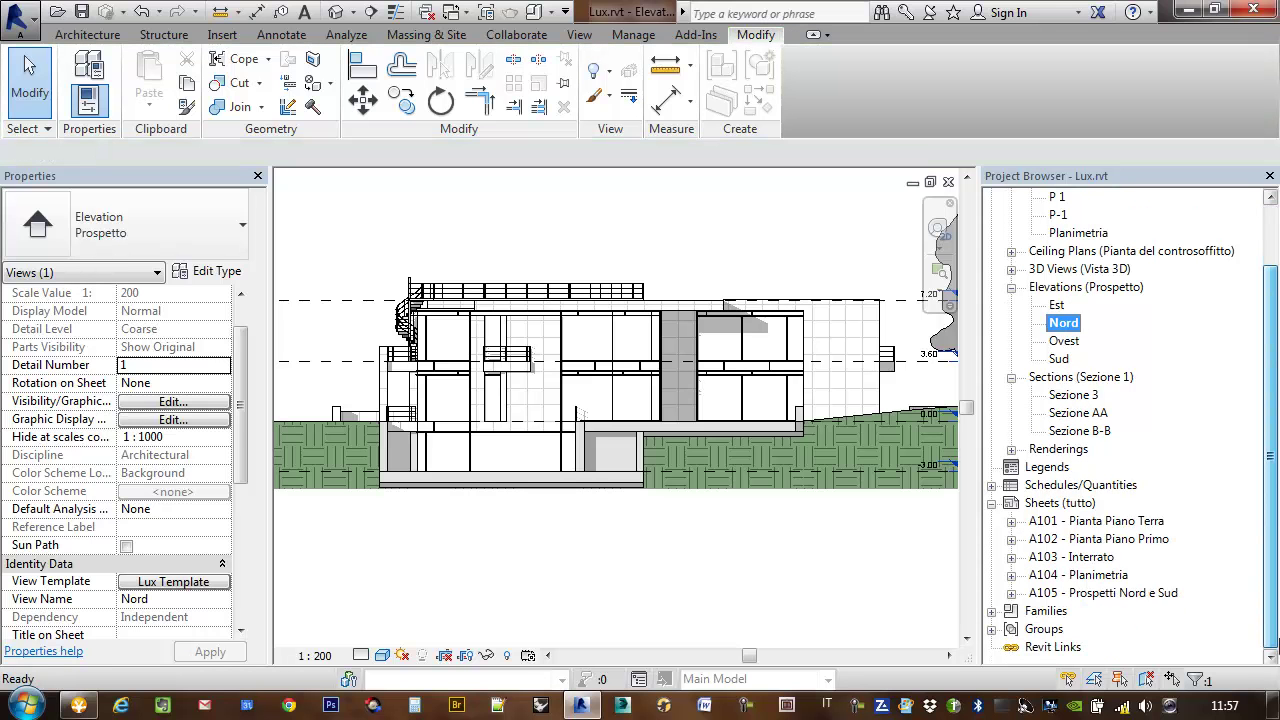
double_click(1097, 594)
left_click(740, 445)
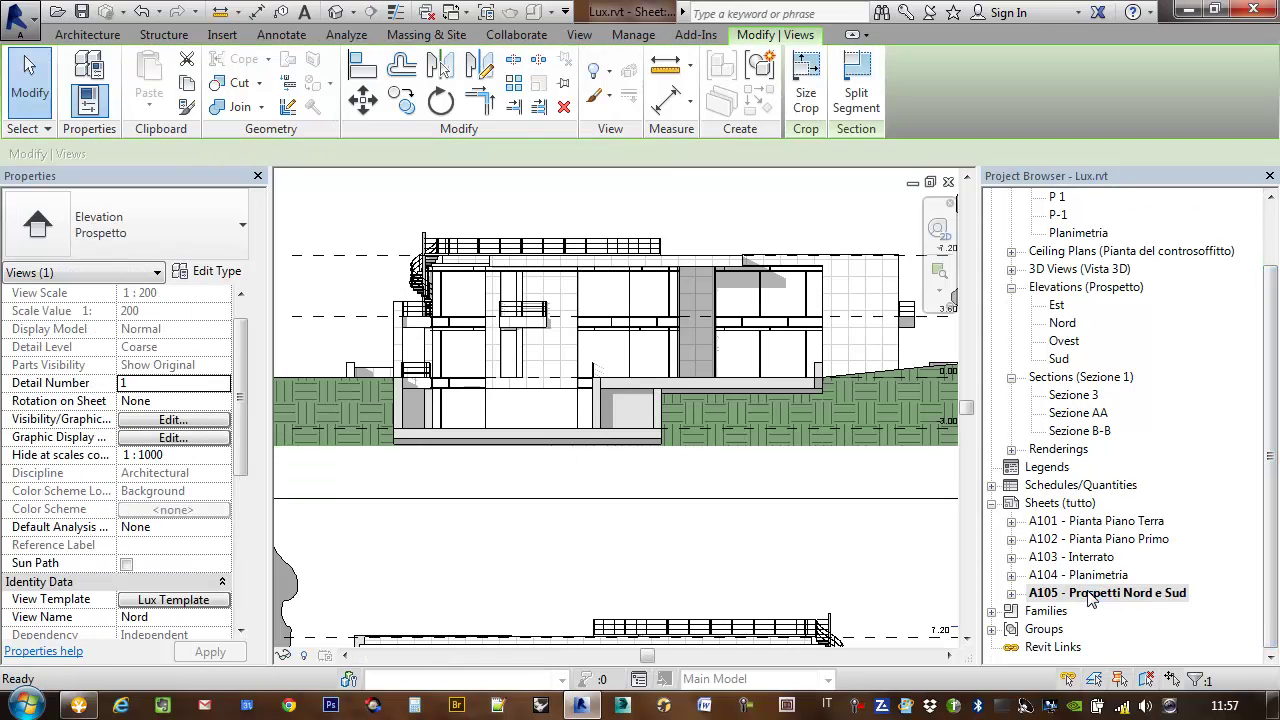
scroll(740, 445, "down", 2)
scroll(728, 406, "down", 2)
scroll(860, 420, "down", 2)
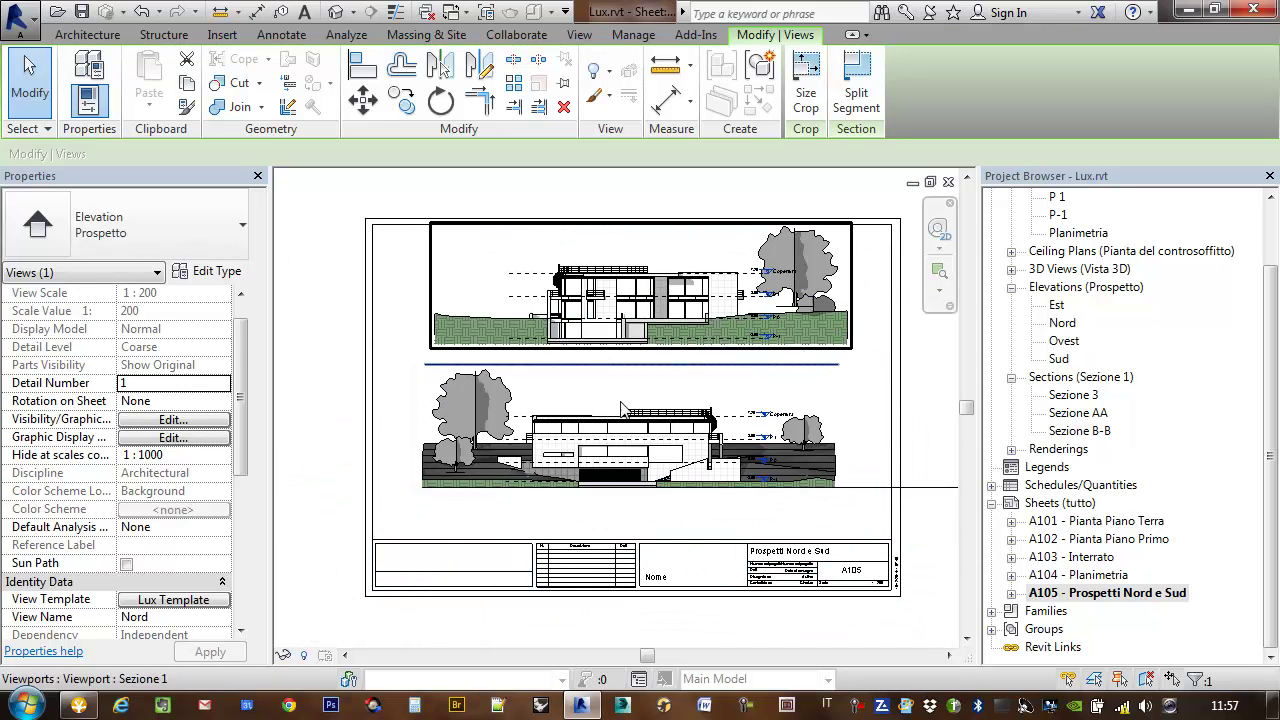
left_click(875, 380)
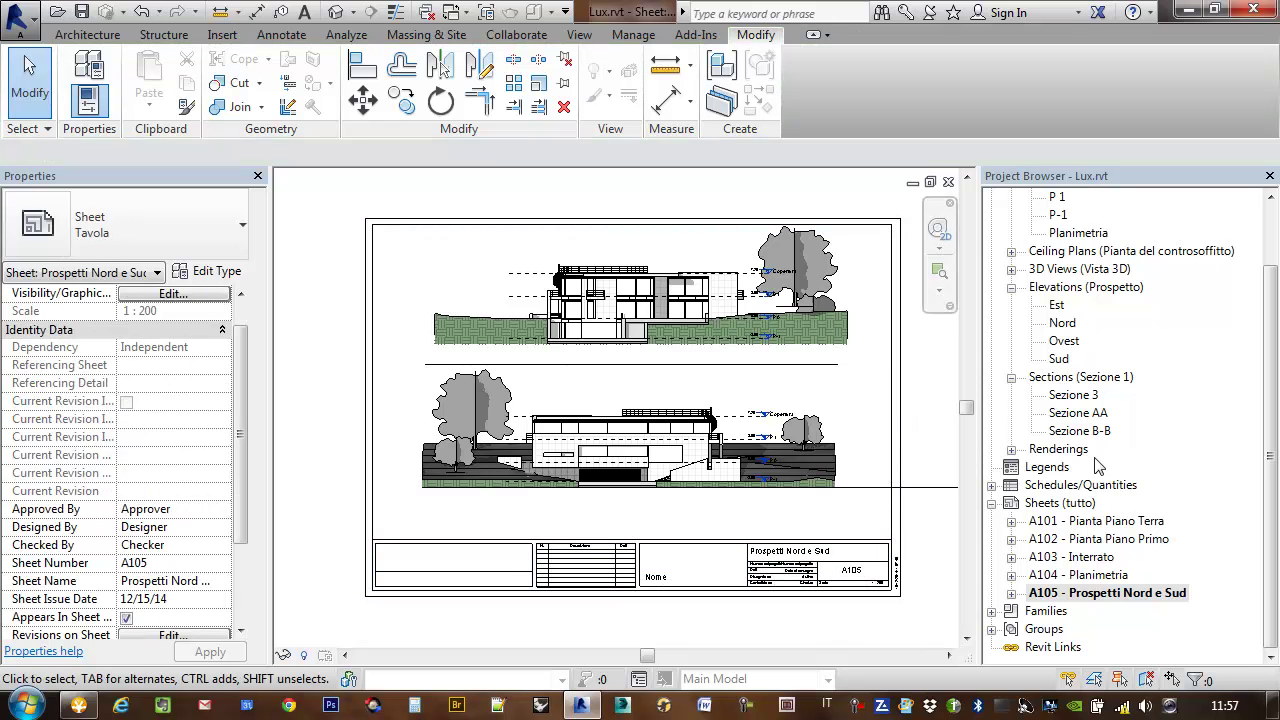
right_click(1127, 595)
mouse_move(1079, 333)
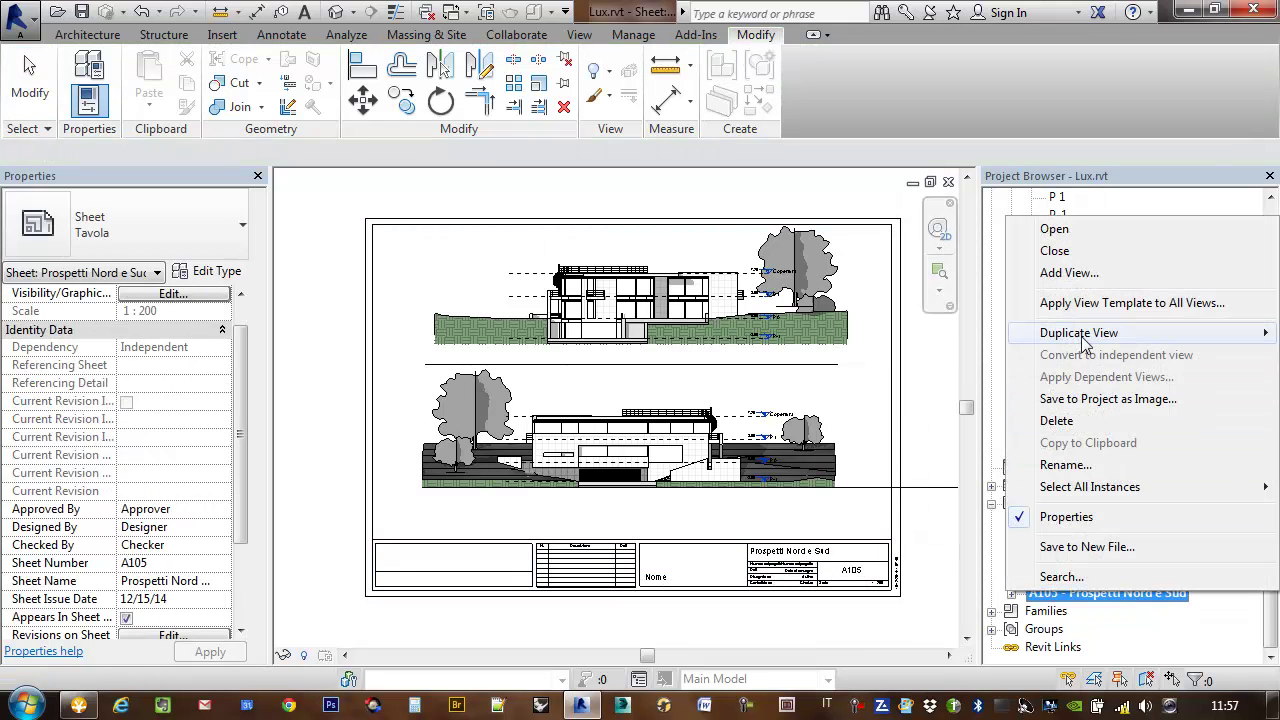
left_click(1213, 628)
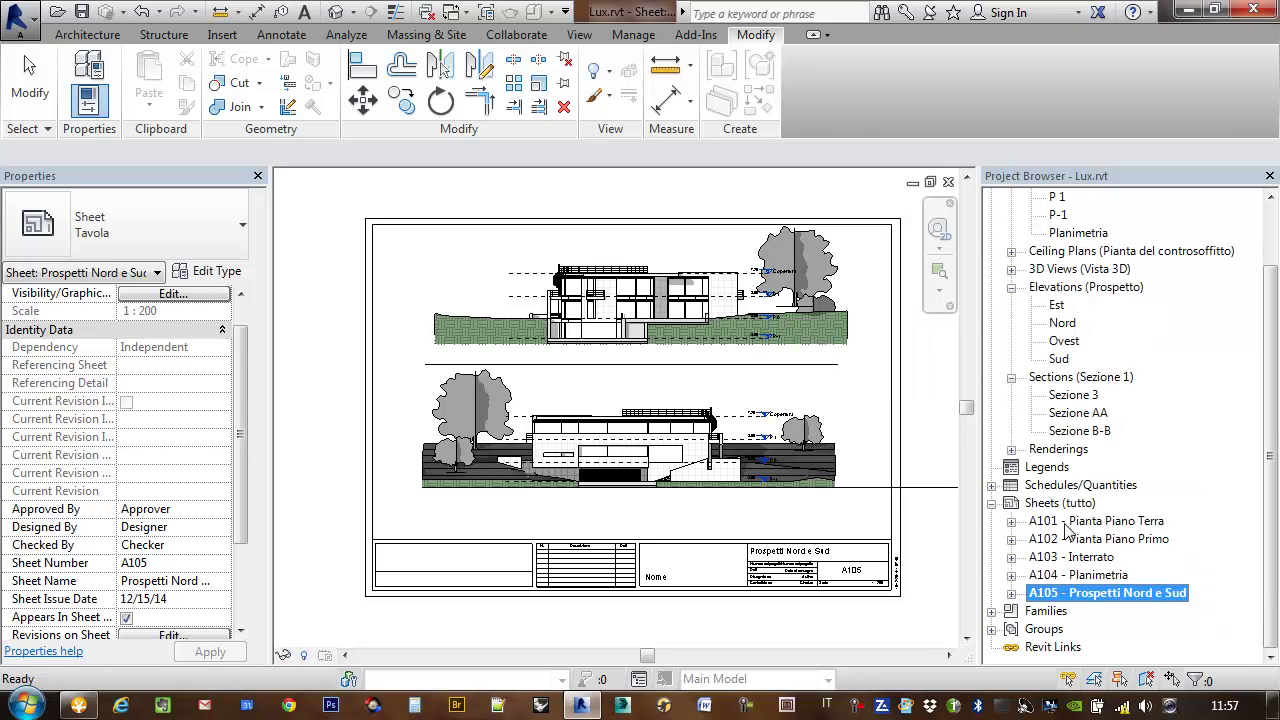
left_click(1060, 503)
Create new sheet A106 using the A3 metrico titleblock.
right_click(1060, 503)
left_click(1088, 518)
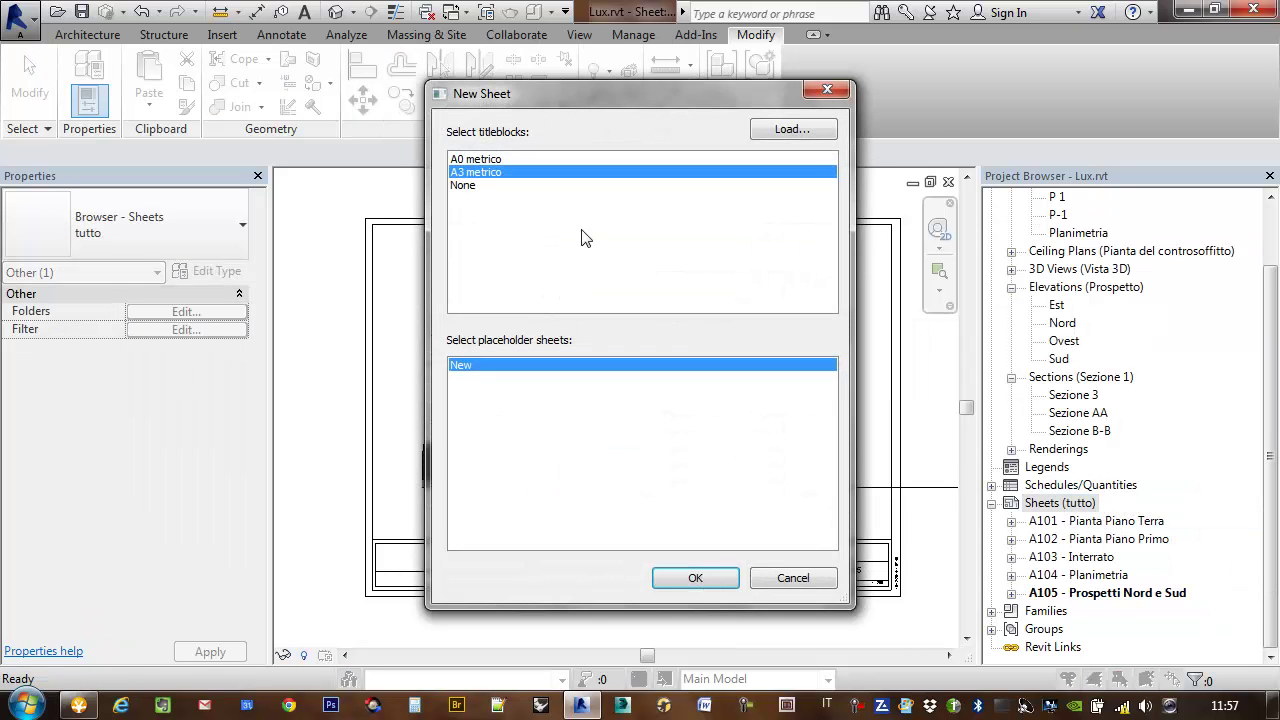
double_click(488, 174)
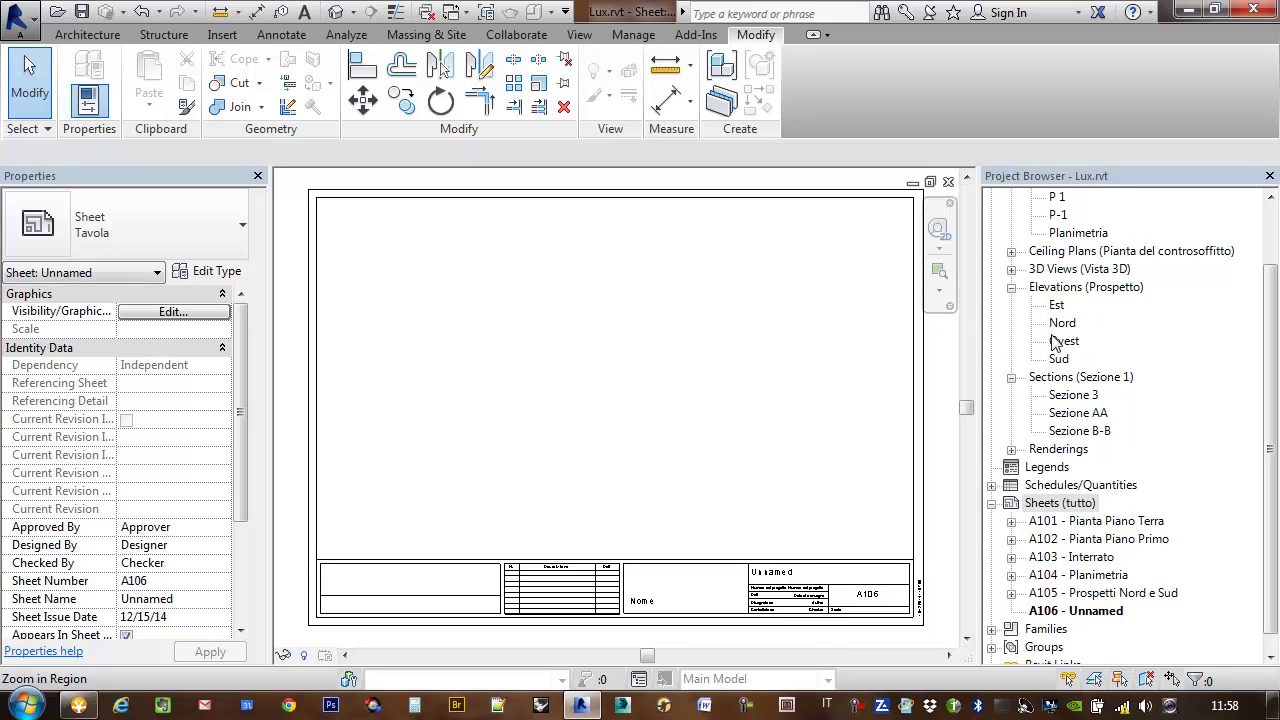
scroll(1140, 280, "up", 2)
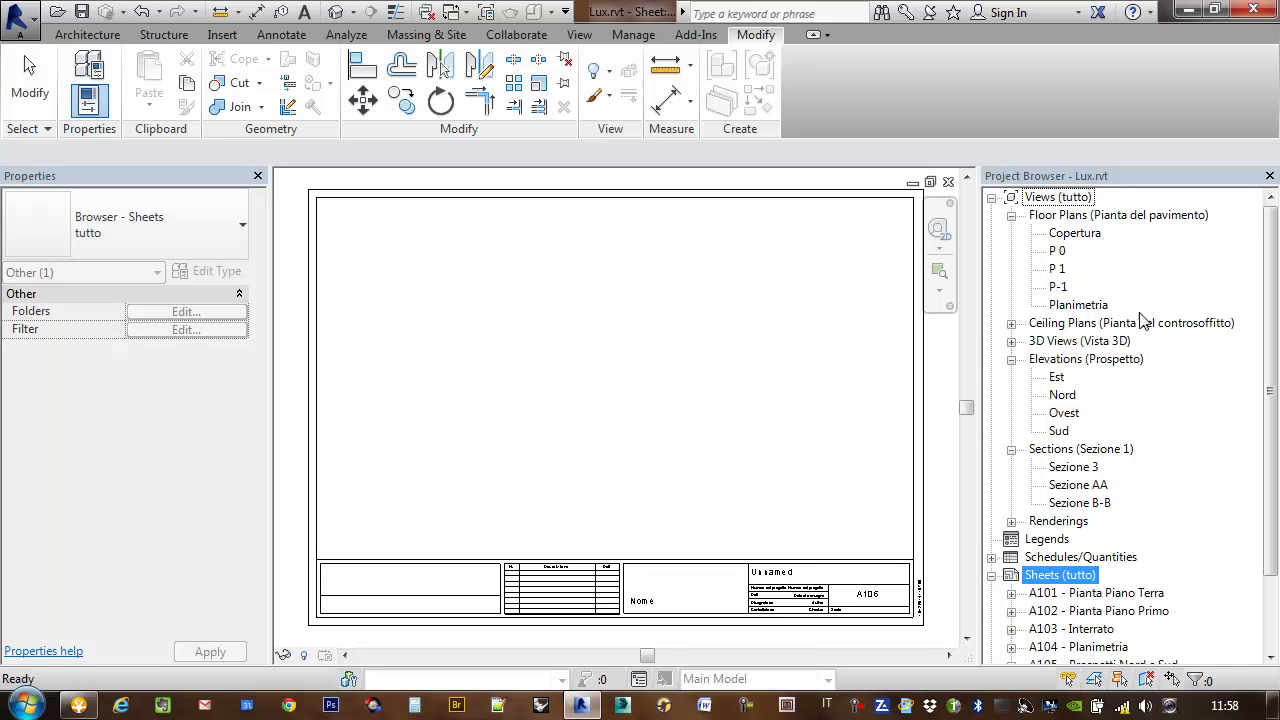
left_click(1054, 289)
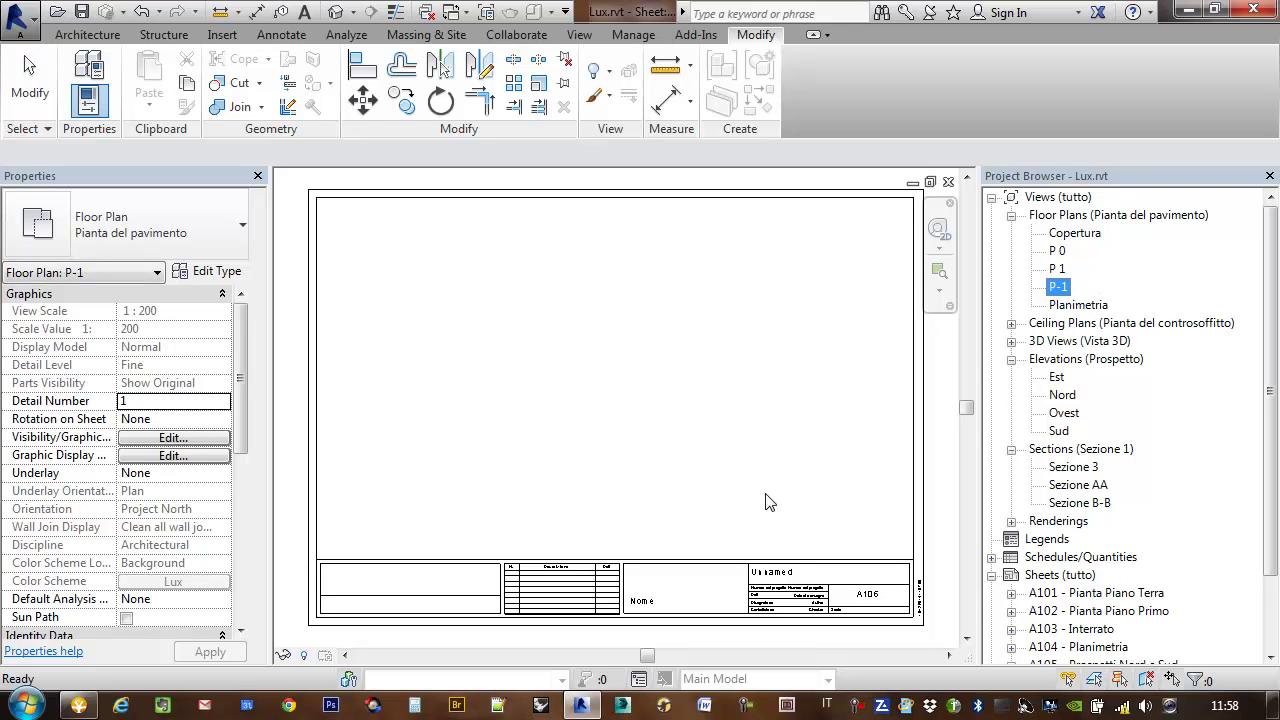
mouse_move(240, 400)
left_mouse_down()
mouse_move(243, 435)
mouse_move(762, 528)
left_mouse_up()
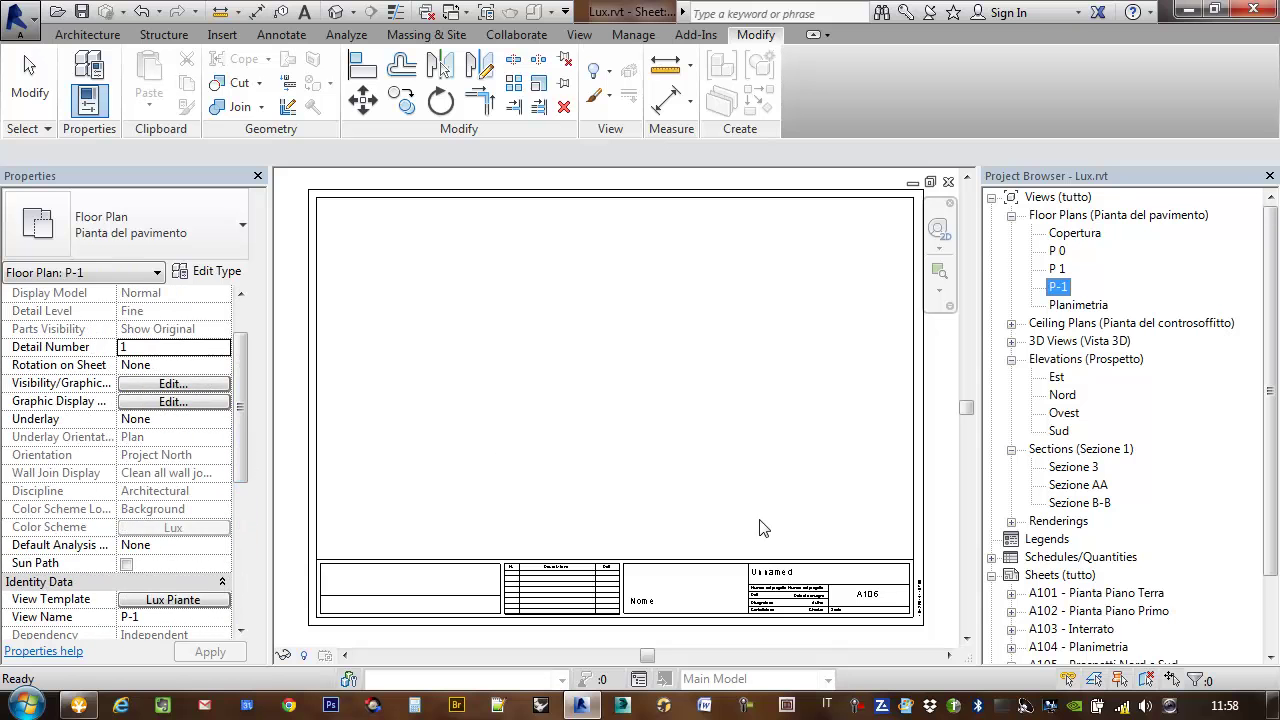
left_click(942, 528)
left_click_drag(240, 441, 240, 548)
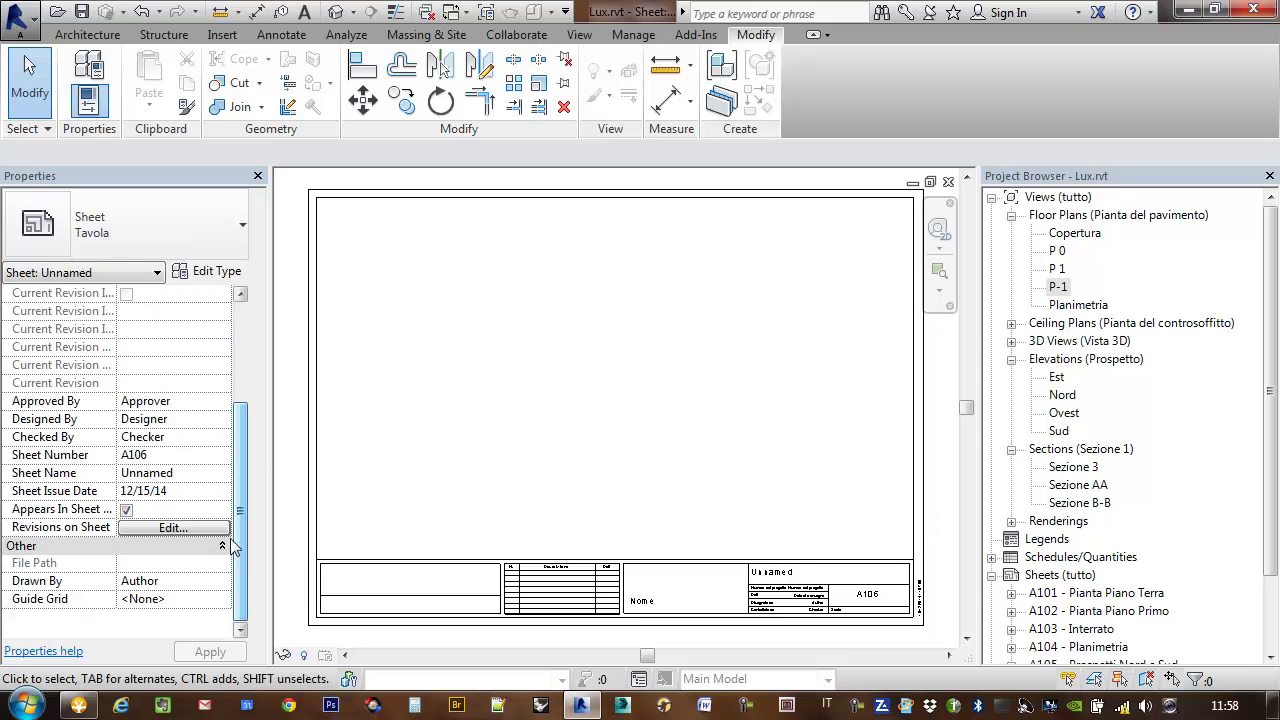
Rename sheet A106 to 'Prospetti Est e Ovest'.
left_click(202, 473)
type("Prospetti Est")
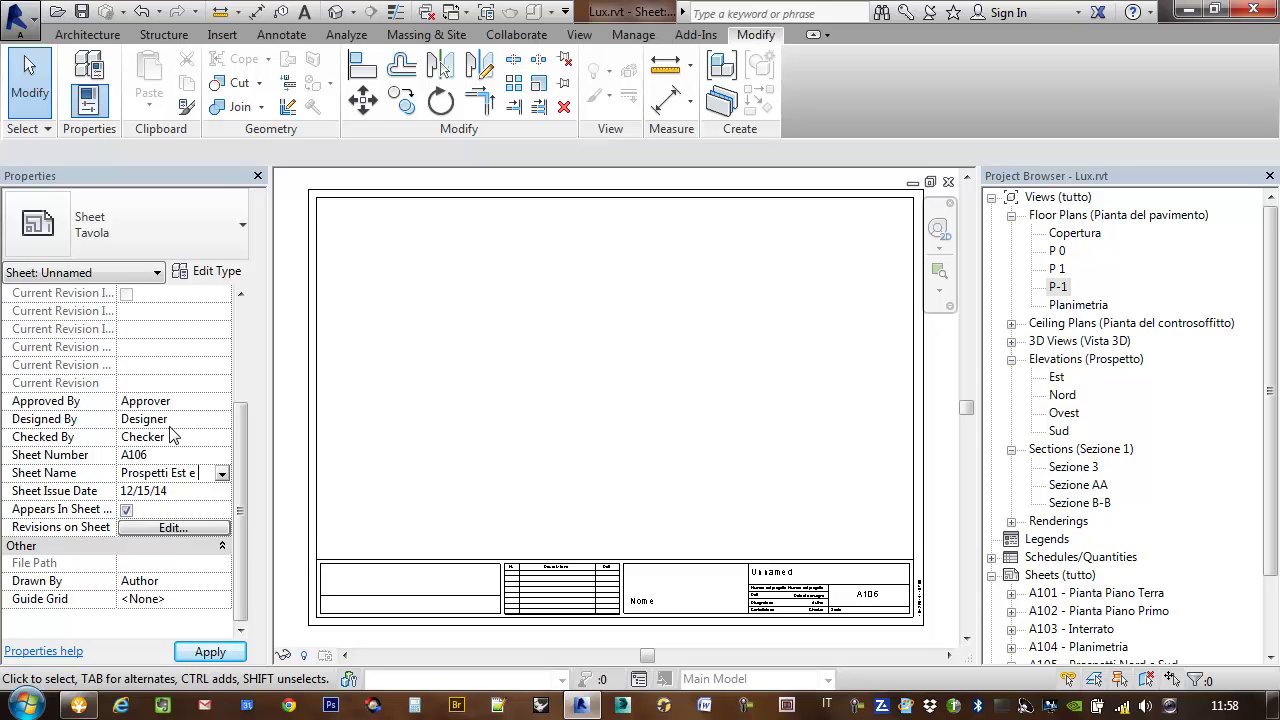
type("est")
key("Return")
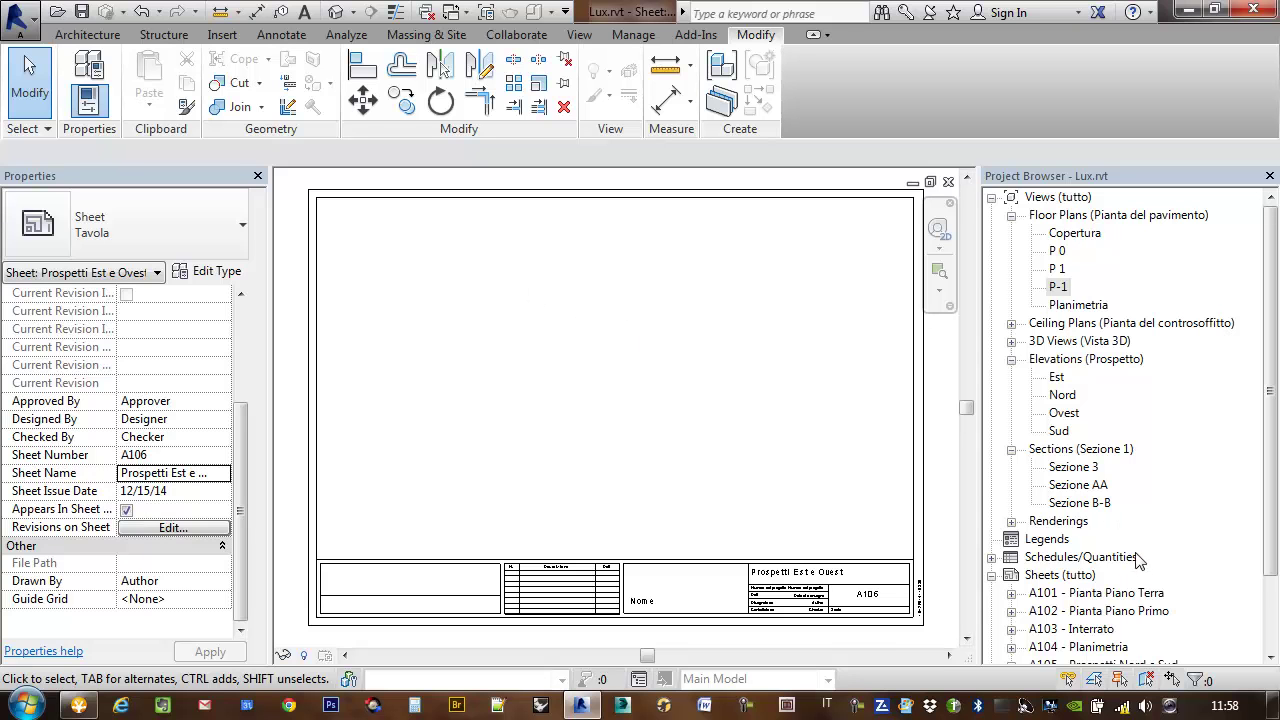
Place the Est elevation near the top of sheet A106 and the Ovest elevation beneath it.
left_click(1062, 395)
left_click(1057, 377)
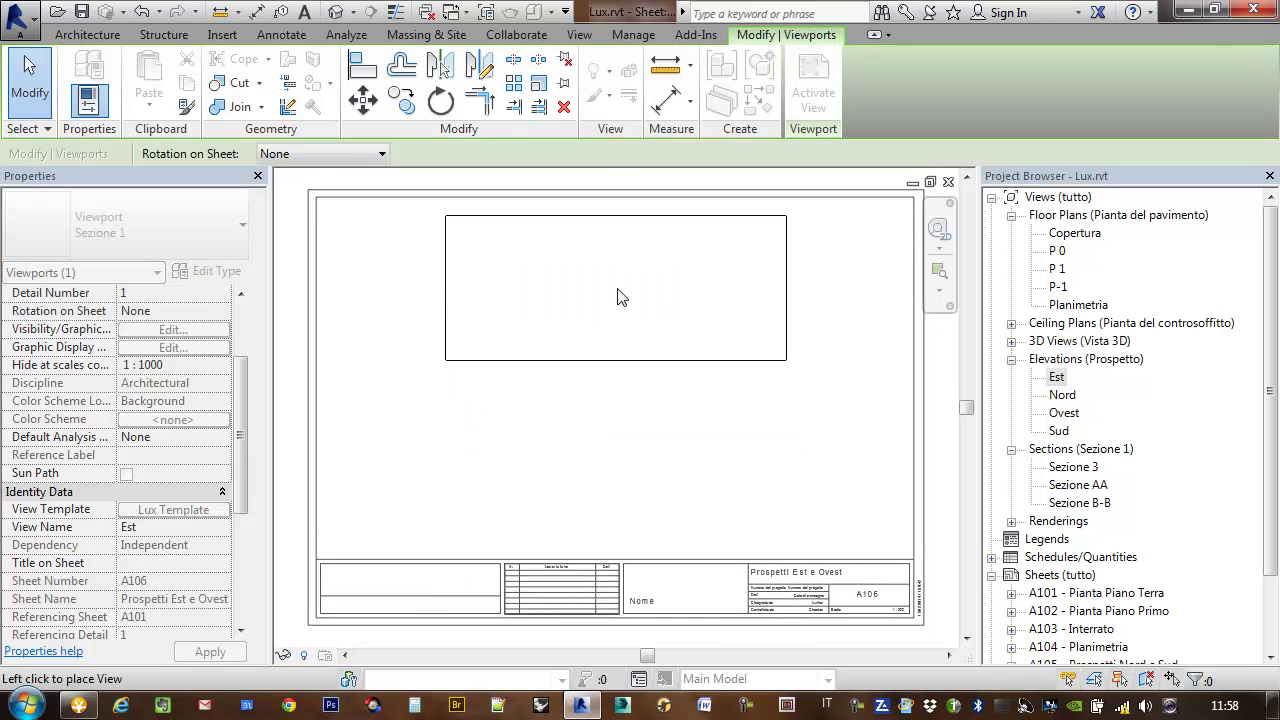
left_click(614, 287)
left_click(1064, 413)
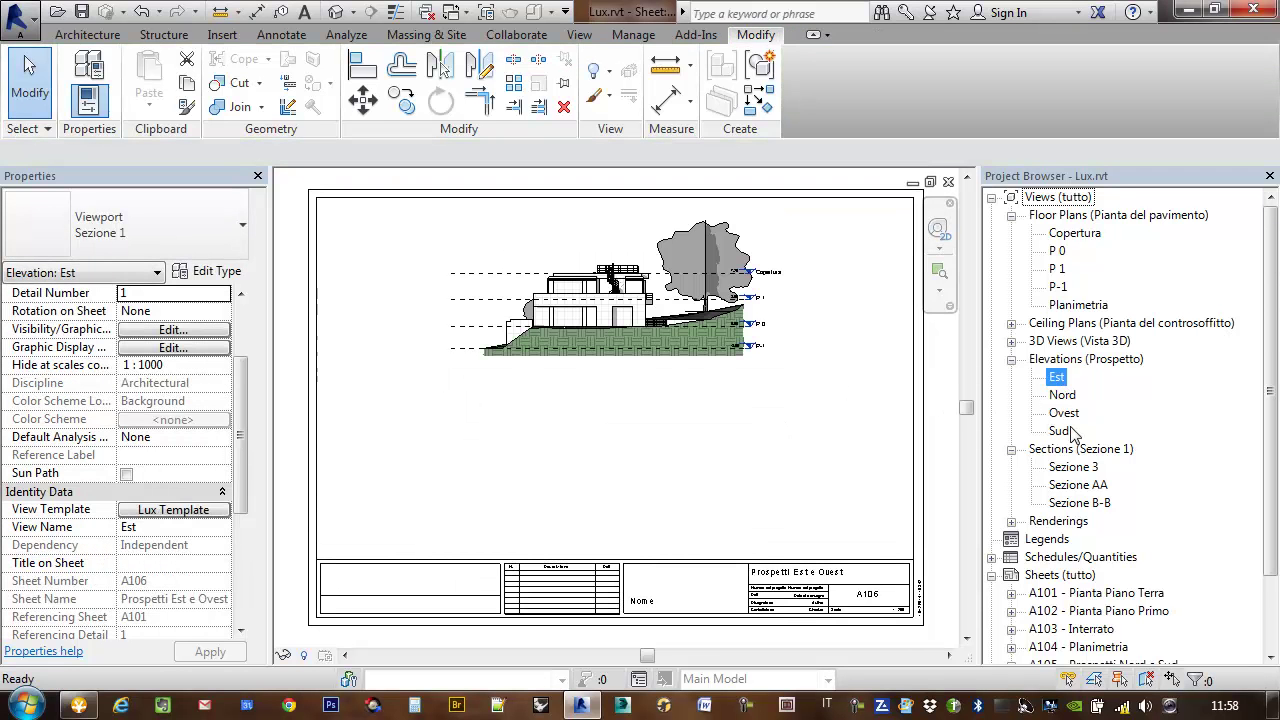
left_click(640, 459)
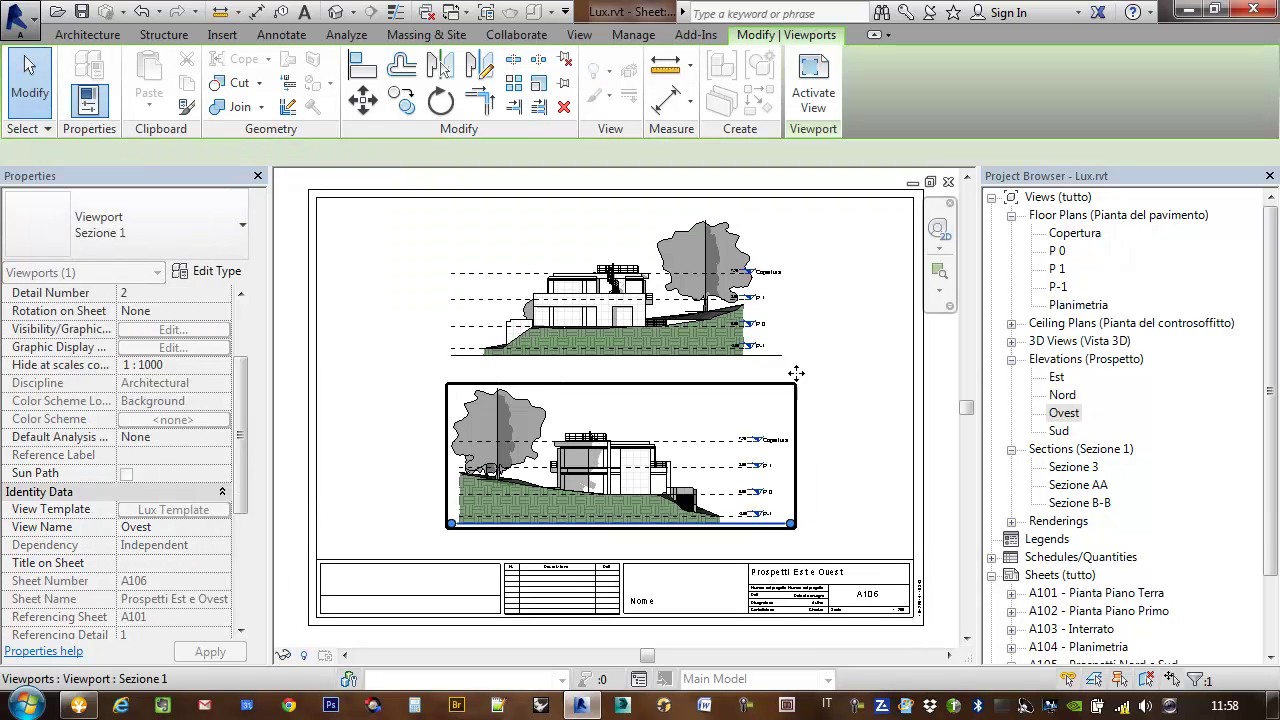
key("Escape")
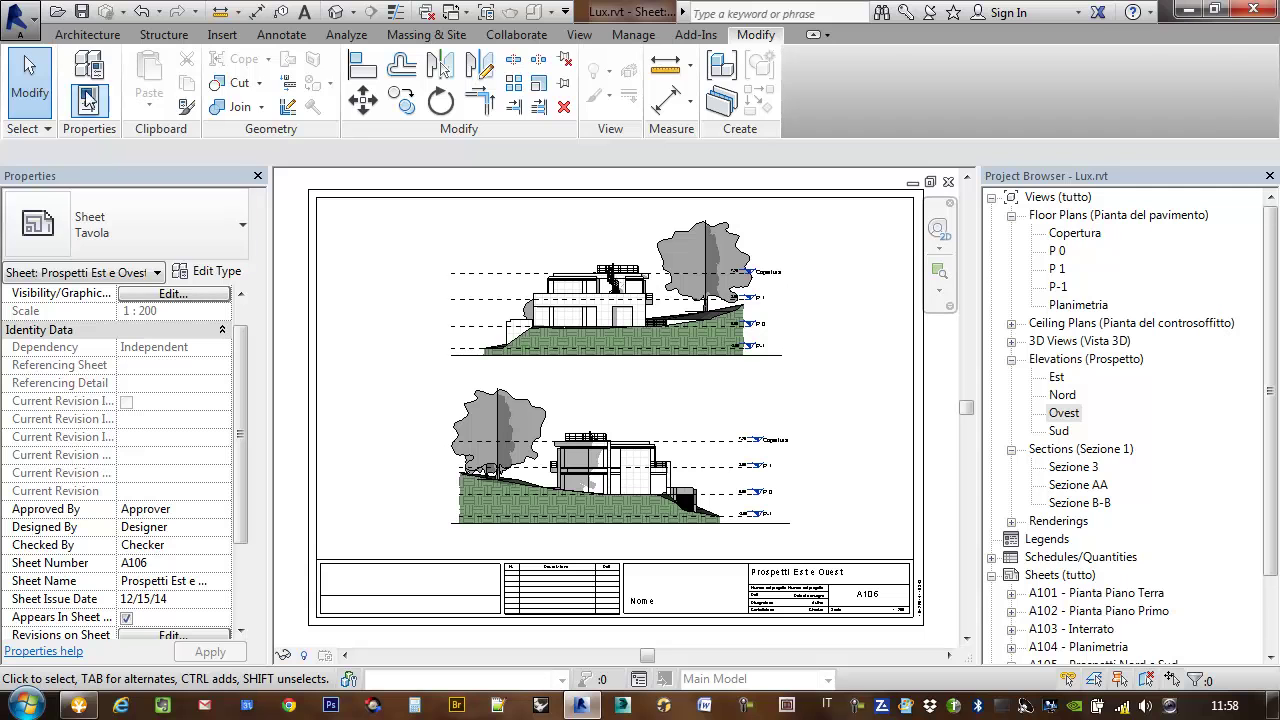
left_click(88, 35)
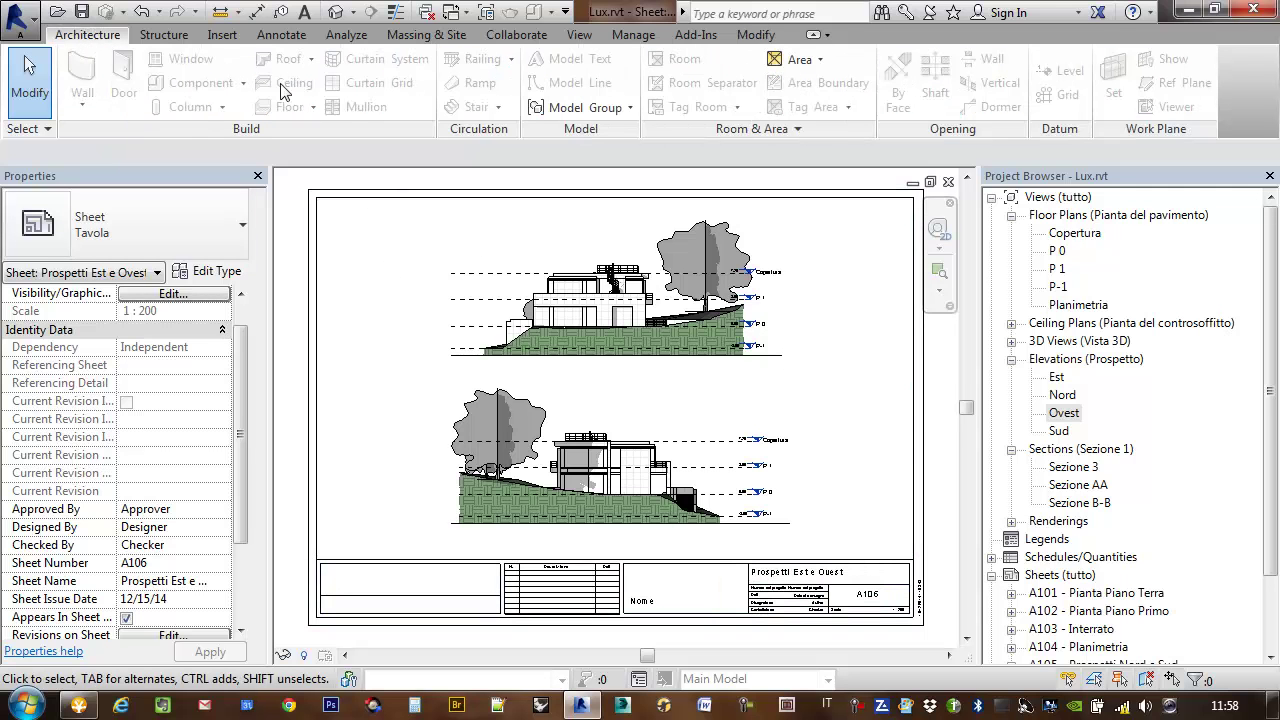
Add a 'Propetto Est' text note in a box under the Est elevation.
left_click(222, 36)
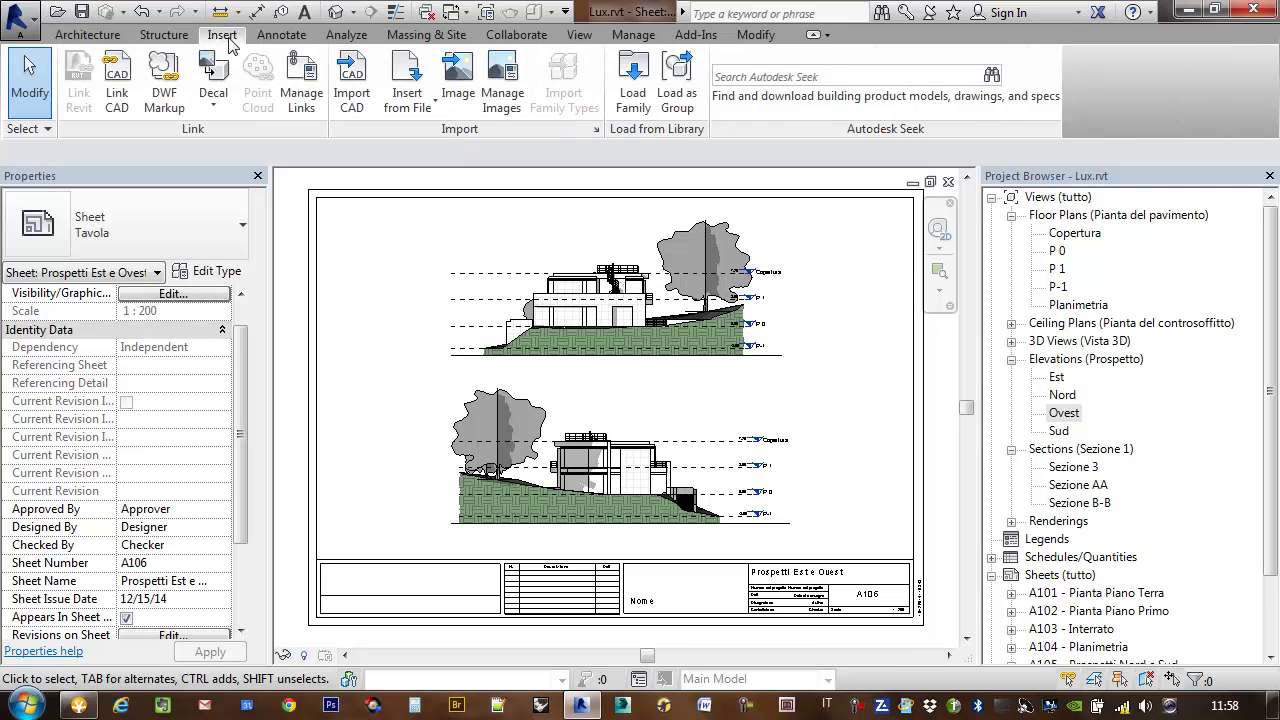
left_click(279, 37)
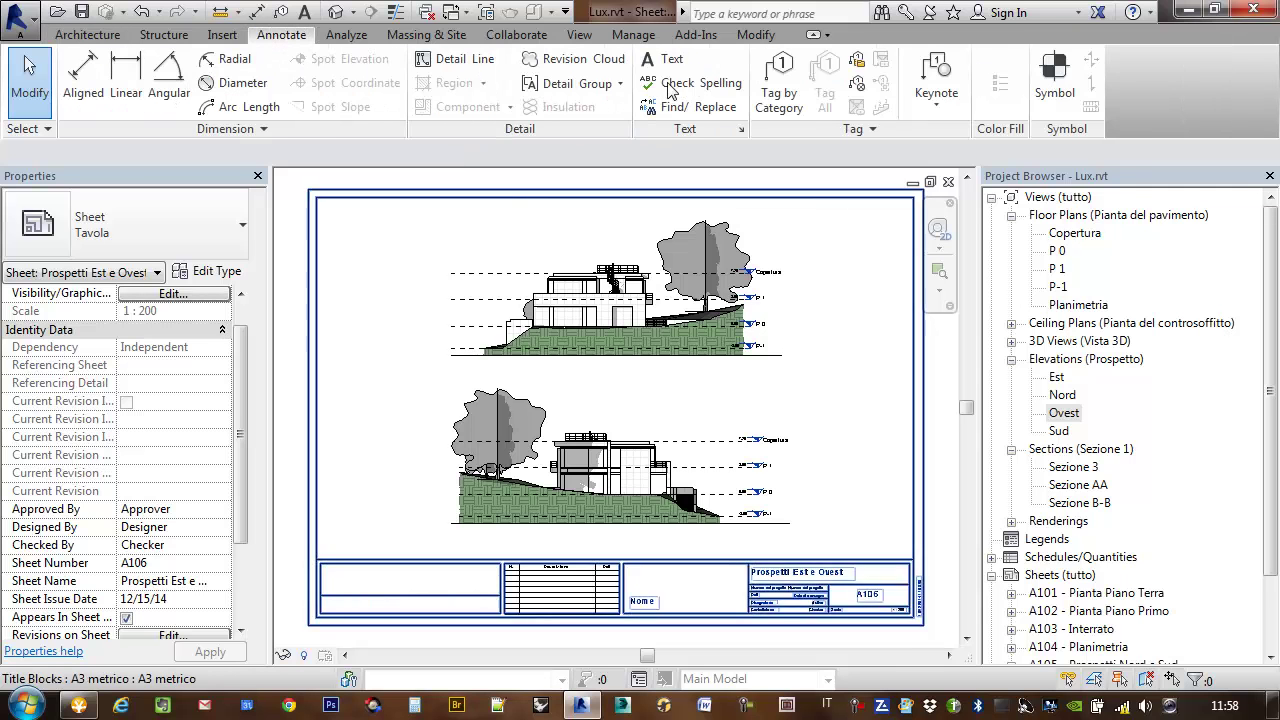
left_click(740, 57)
left_click_drag(578, 366, 799, 415)
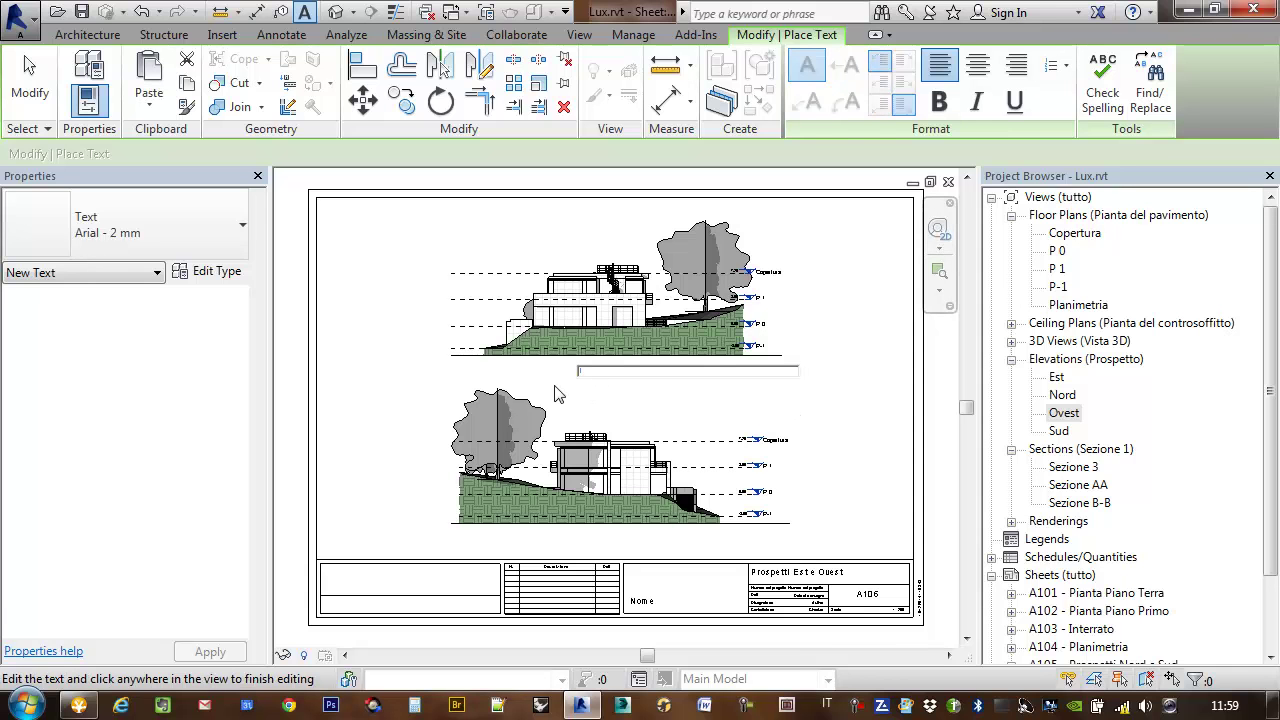
type("Pr")
left_click(845, 407)
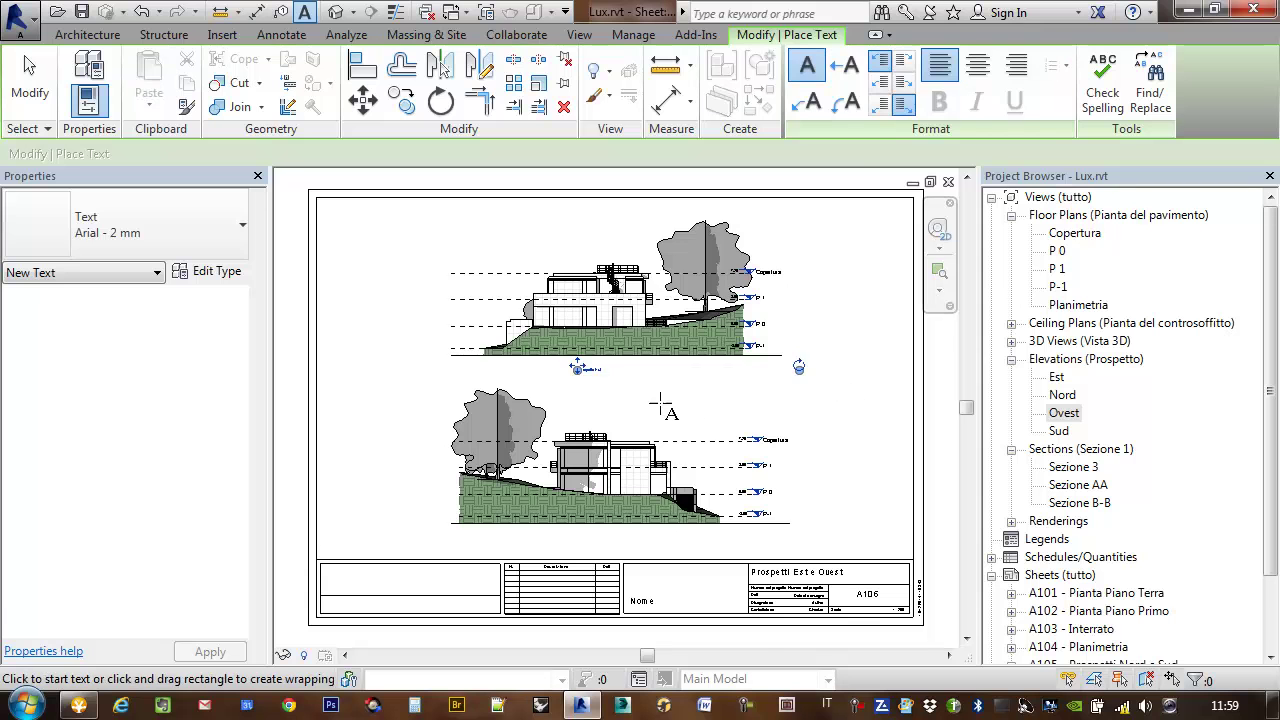
scroll(600, 386, "up", 2)
scroll(604, 383, "up", 2)
key("Escape")
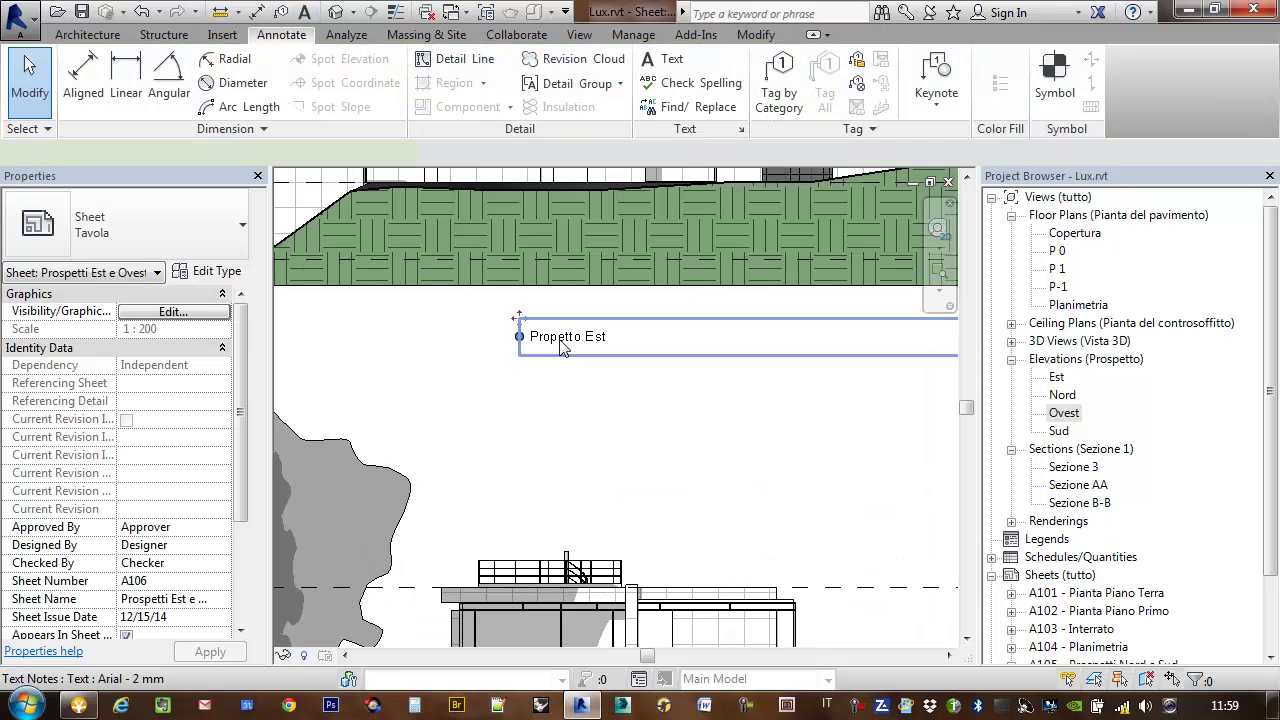
Change the Propetto Est note's text type to Arial - 4 mm.
left_click(565, 340)
mouse_move(672, 474)
middle_mouse_down()
mouse_move(557, 480)
mouse_move(623, 466)
middle_mouse_up()
scroll(557, 480, "down", 1)
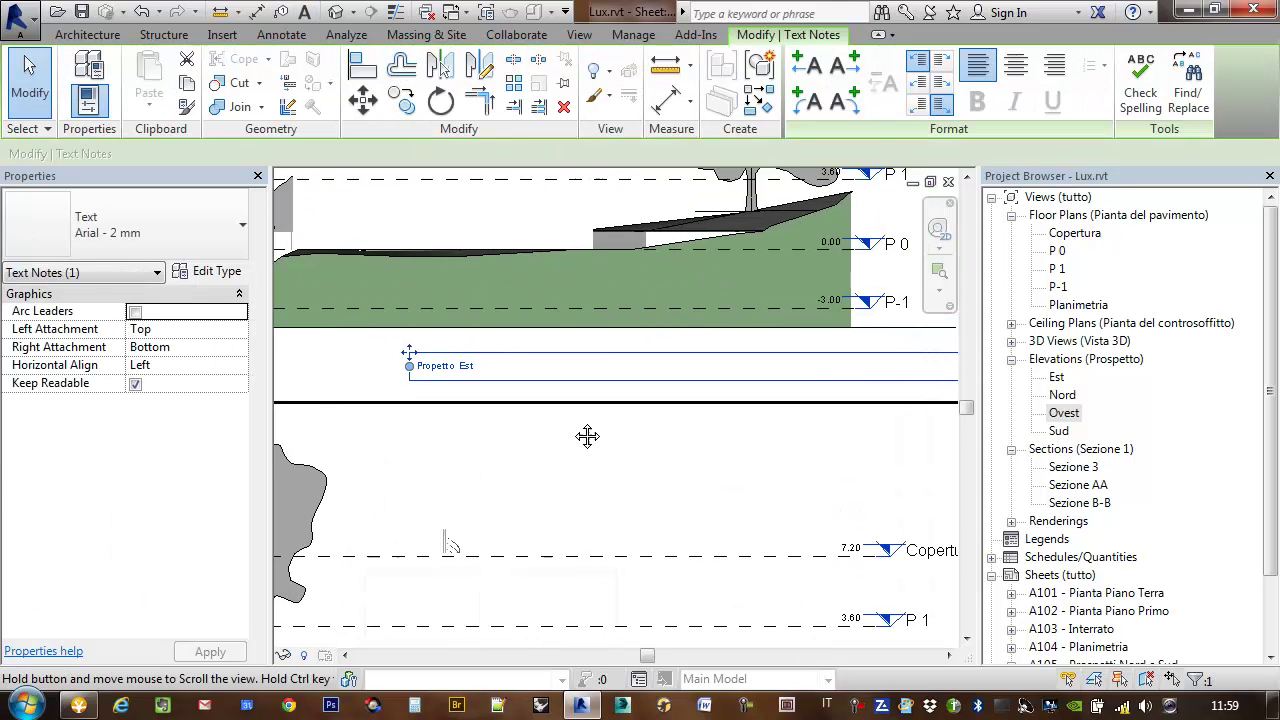
left_click(203, 241)
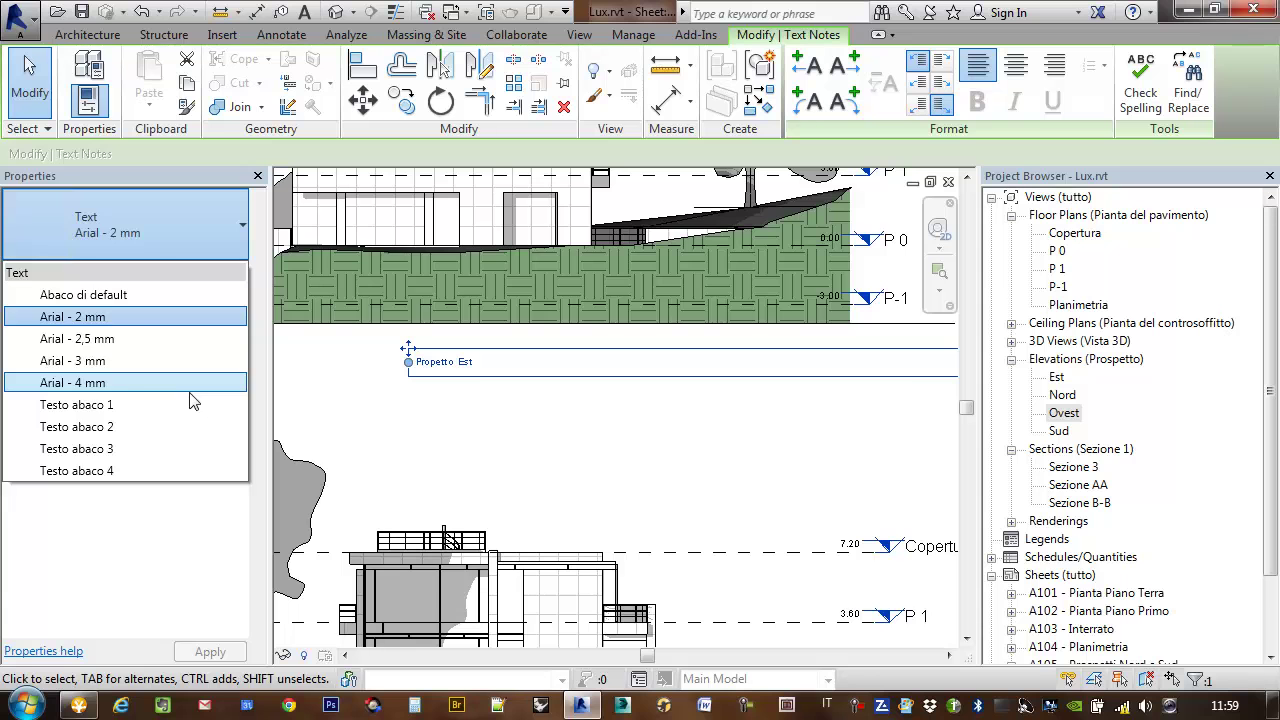
key("Escape")
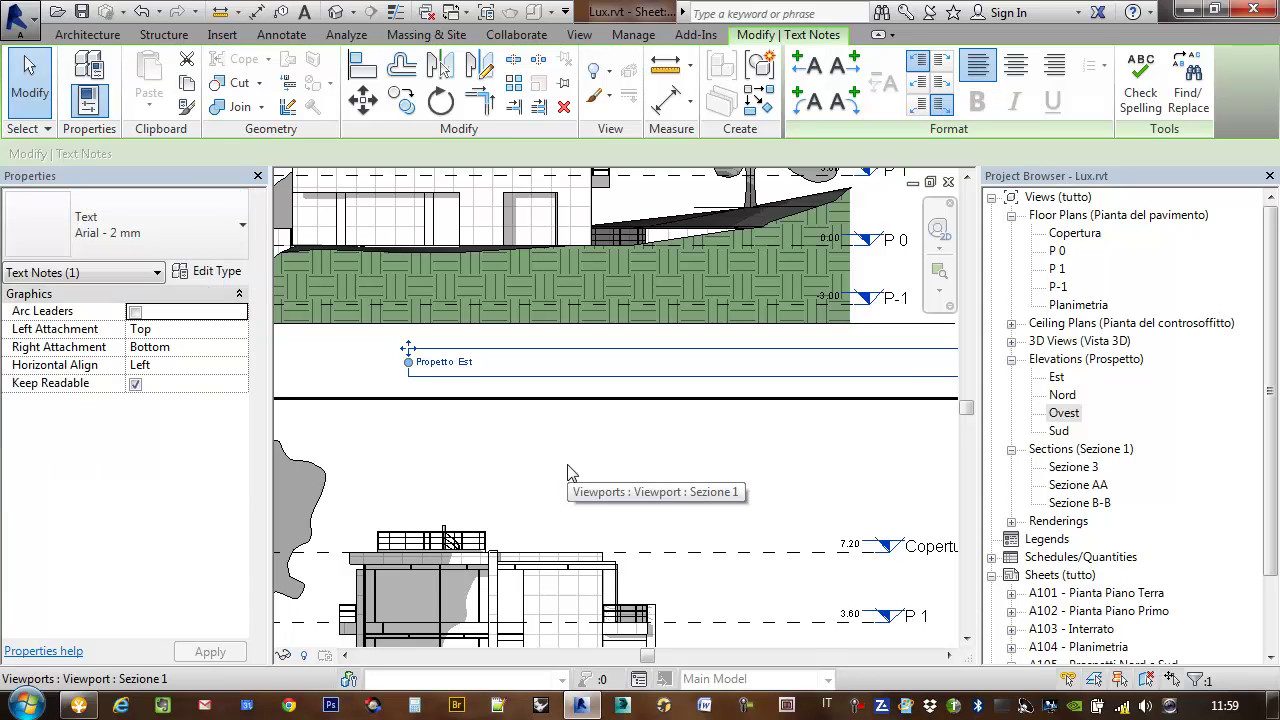
left_click(491, 400)
double_click(470, 364)
left_click_drag(485, 368, 374, 370)
left_click(192, 225)
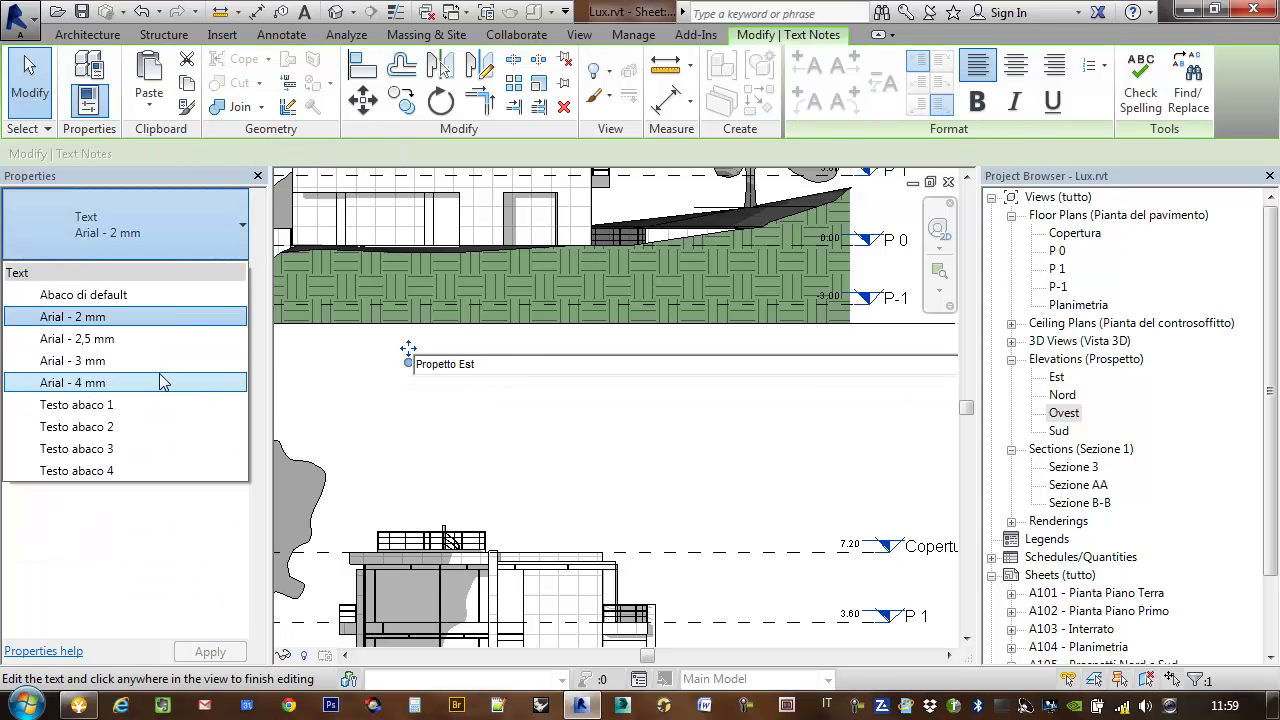
left_click(159, 383)
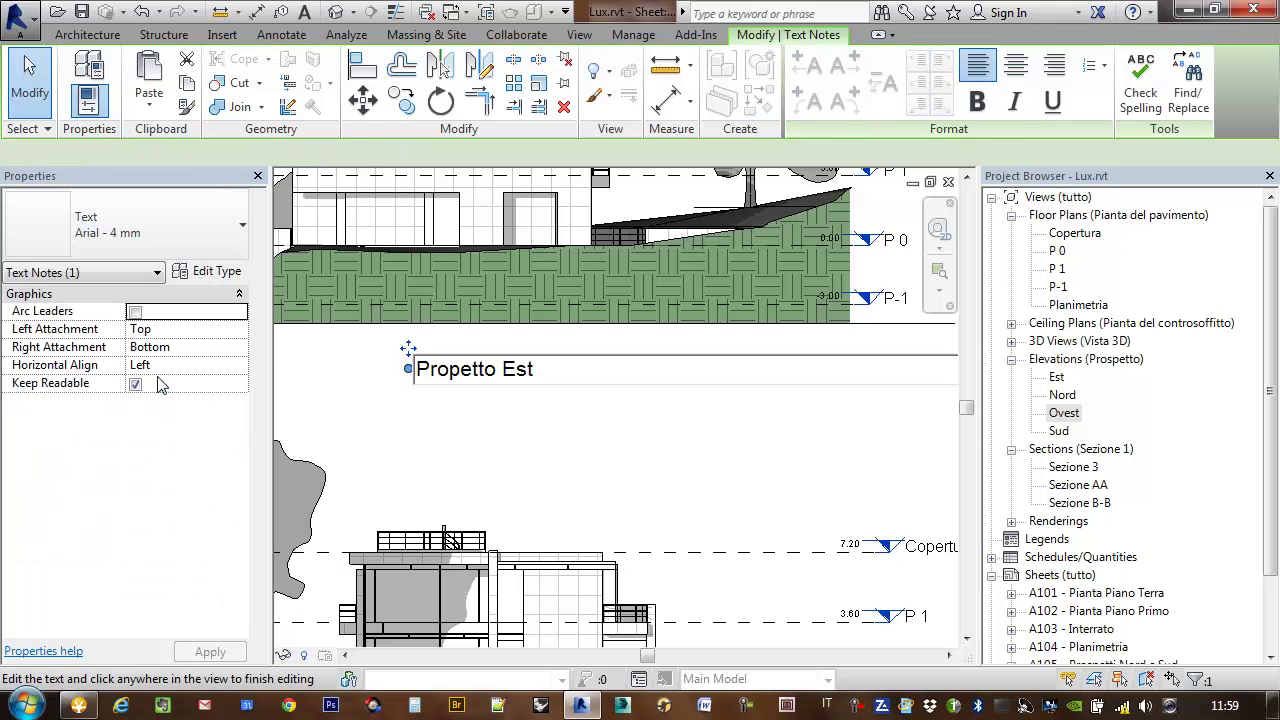
left_click(800, 419)
scroll(643, 443, "down", 3)
Move the Propetto Est label further left under the Est elevation.
left_click(874, 381)
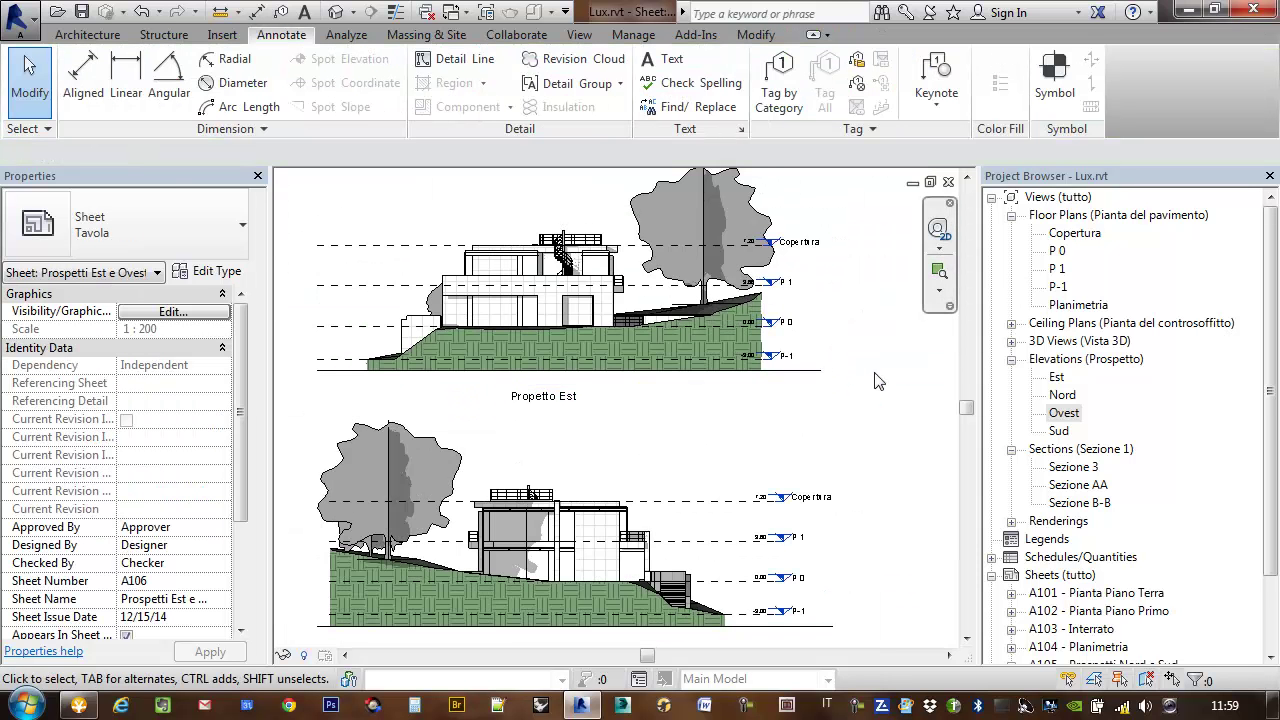
scroll(874, 381, "down", 3)
left_click(570, 342)
left_click(568, 345)
scroll(568, 345, "up", 2)
left_click_drag(547, 331, 378, 327)
key("Escape")
scroll(630, 350, "down", 3)
Copy the label below the Ovest elevation and change its text to 'Propetto Ovest'.
left_click(490, 290)
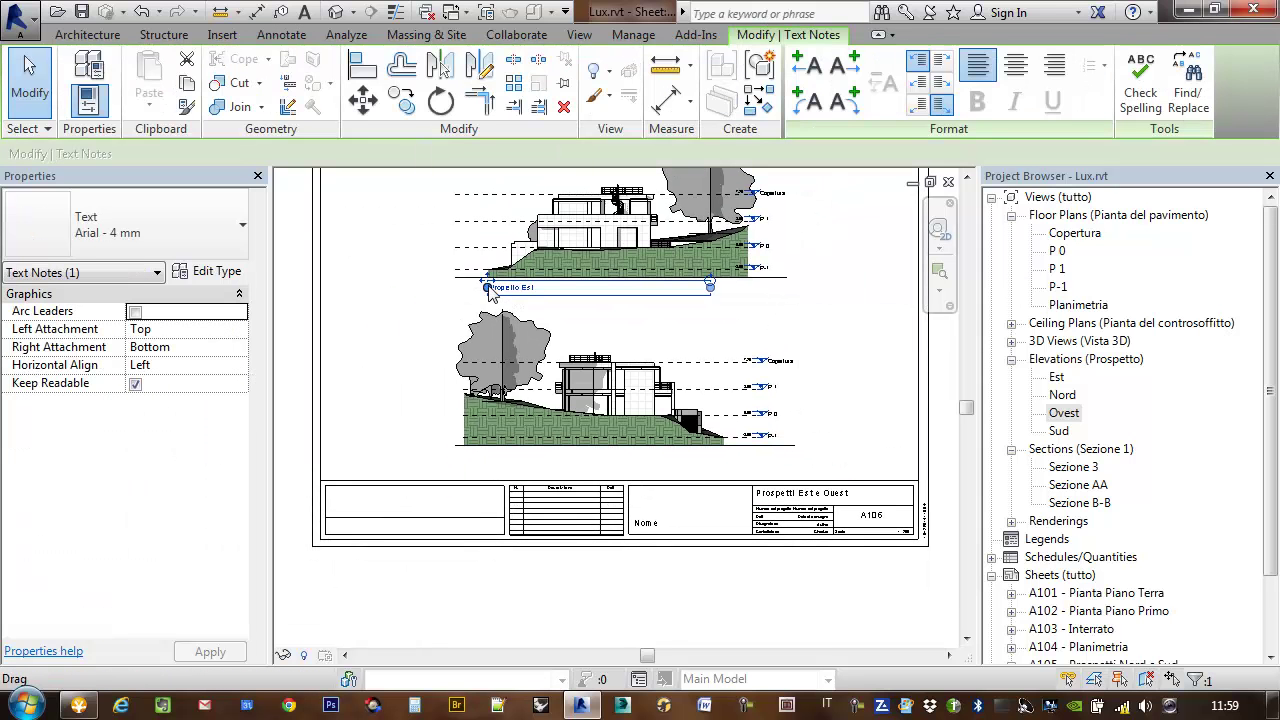
key("c")
key("o")
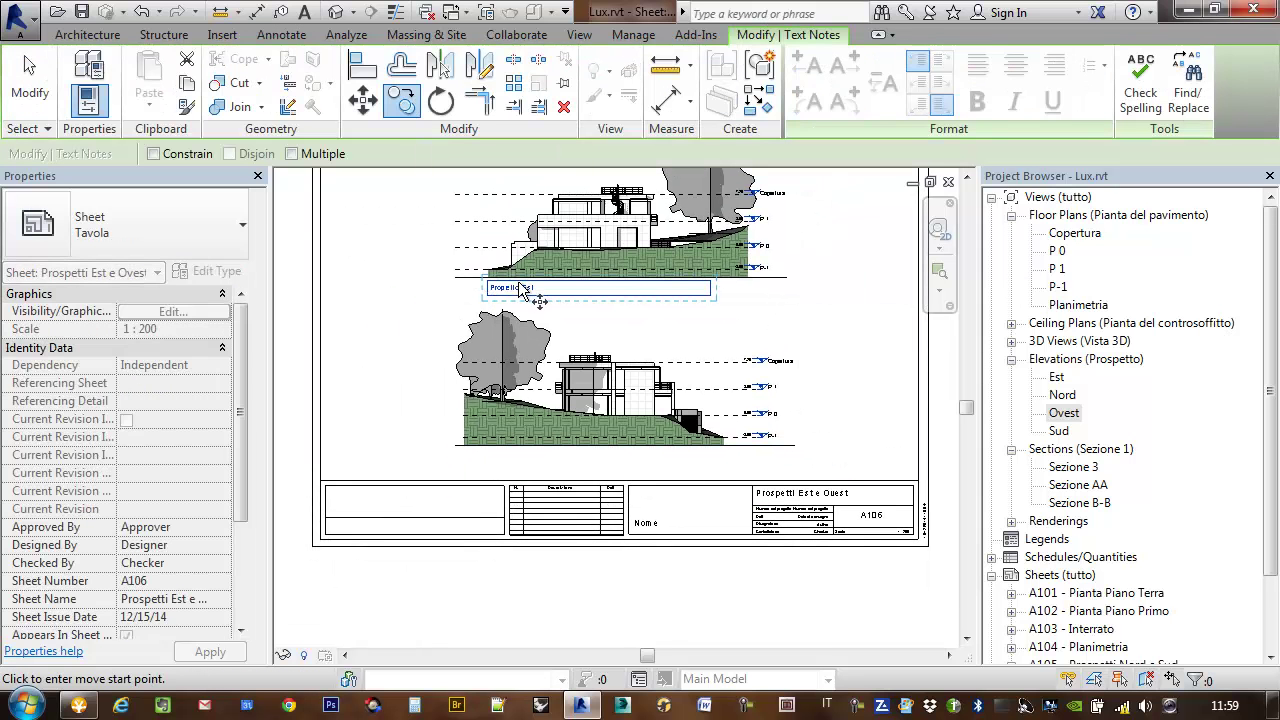
left_click(659, 284)
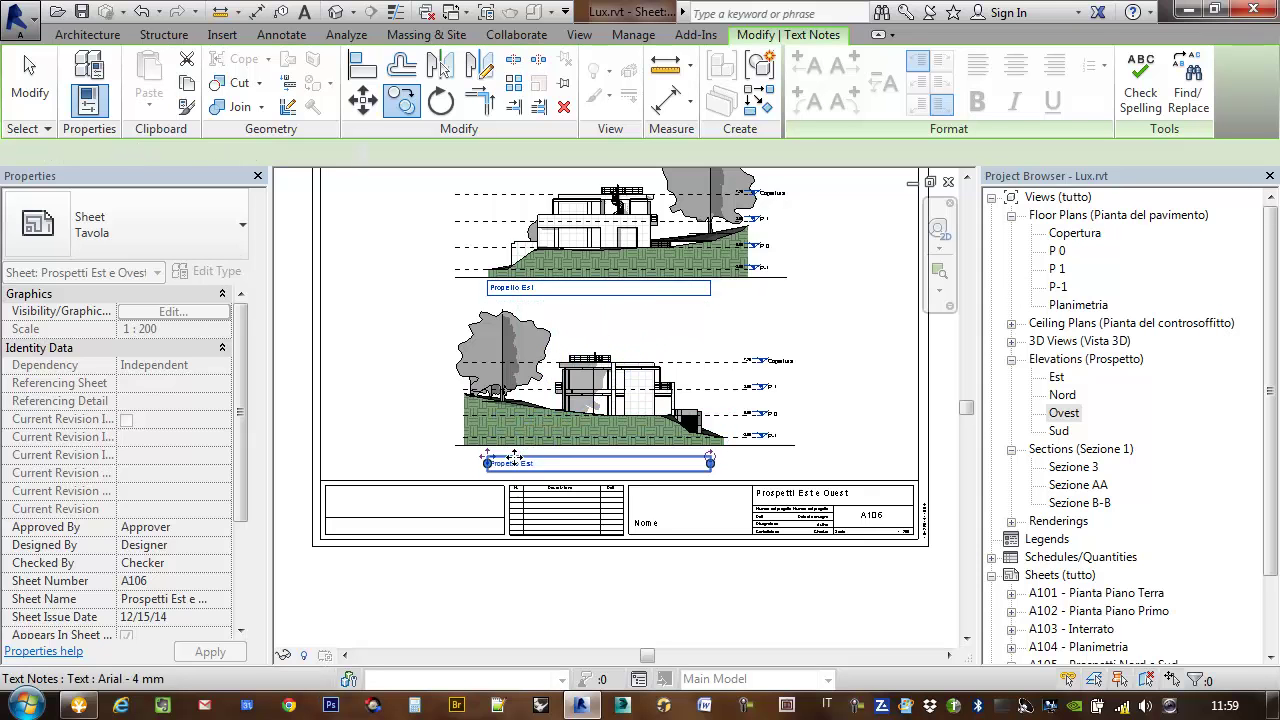
left_click(512, 460)
scroll(519, 487, "up", 3)
scroll(530, 480, "up", 2)
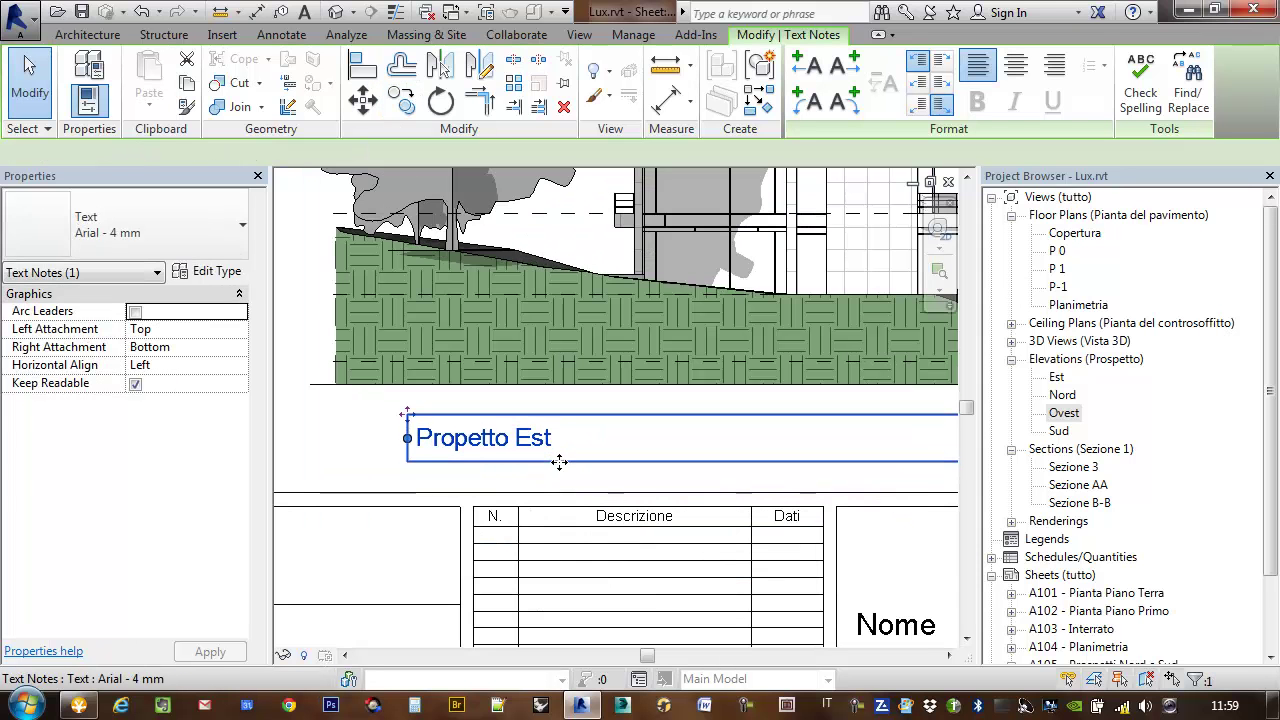
double_click(545, 430)
left_click_drag(518, 418, 557, 421)
type("Ove")
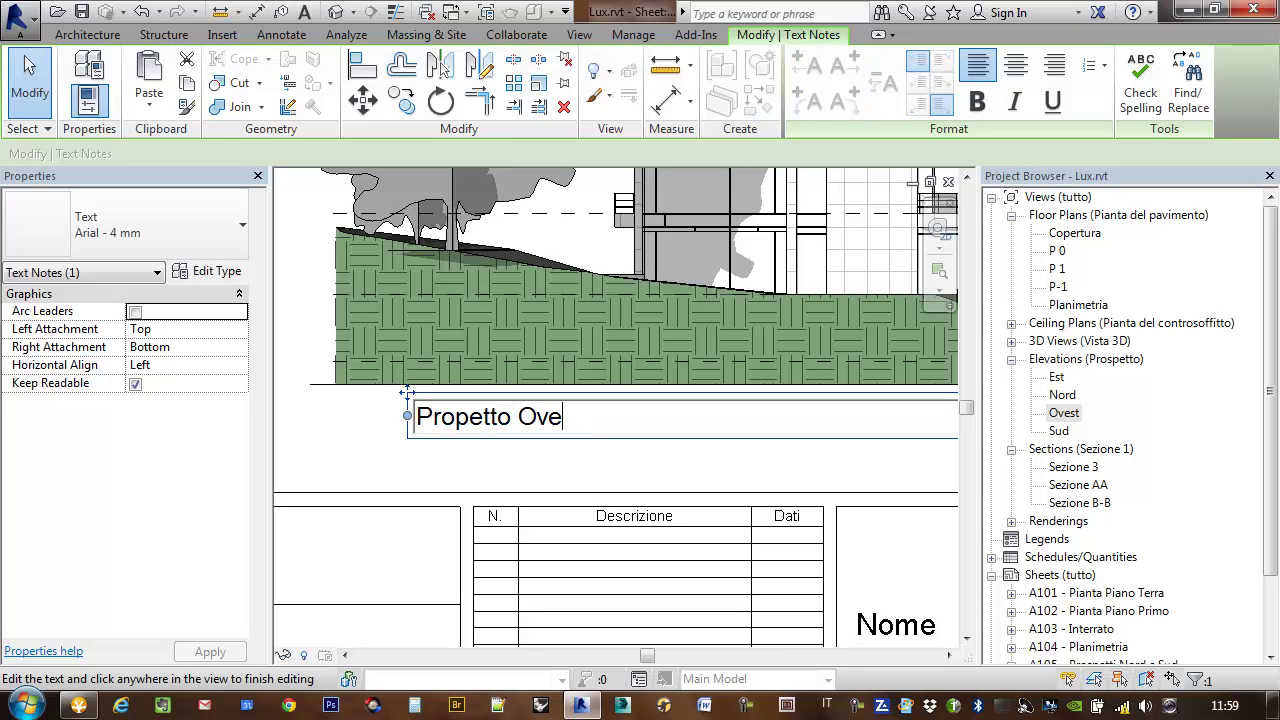
left_click(654, 474)
scroll(620, 470, "down", 2)
left_click(590, 466)
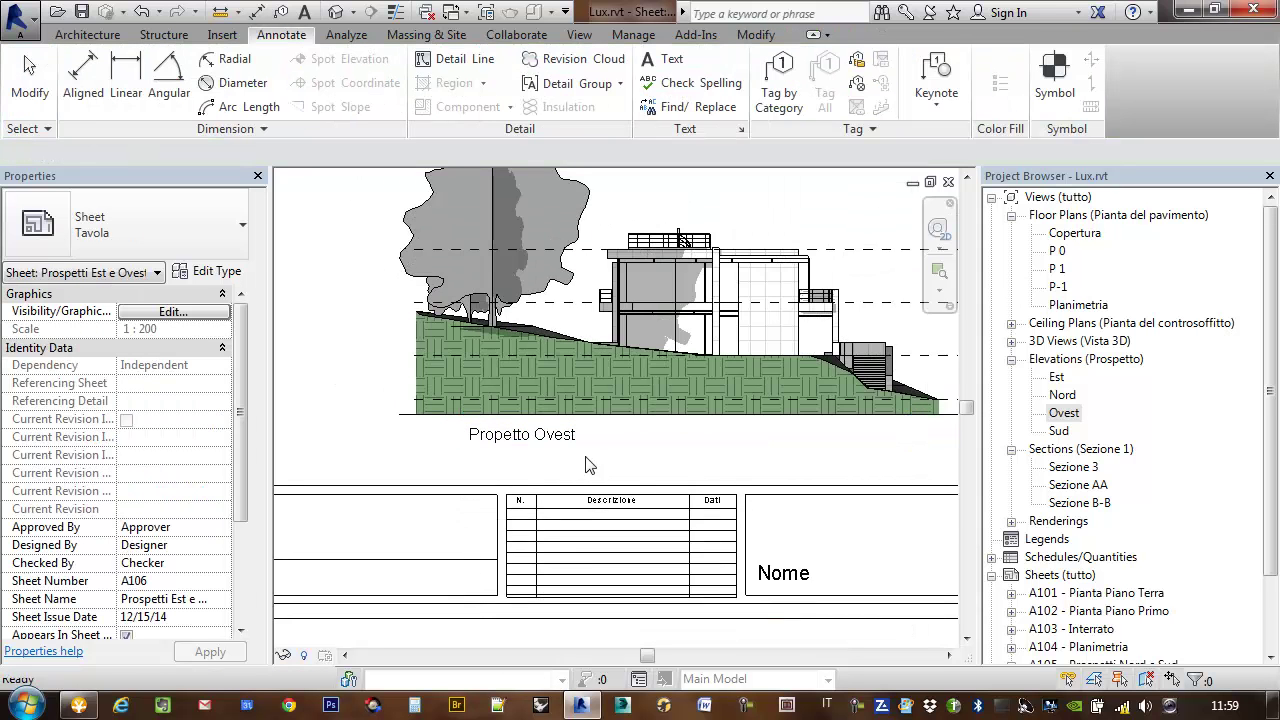
scroll(590, 466, "down", 2)
middle_click_drag(671, 440, 752, 390)
scroll(752, 390, "up", 2)
scroll(700, 440, "up", 1)
scroll(677, 463, "up", 2)
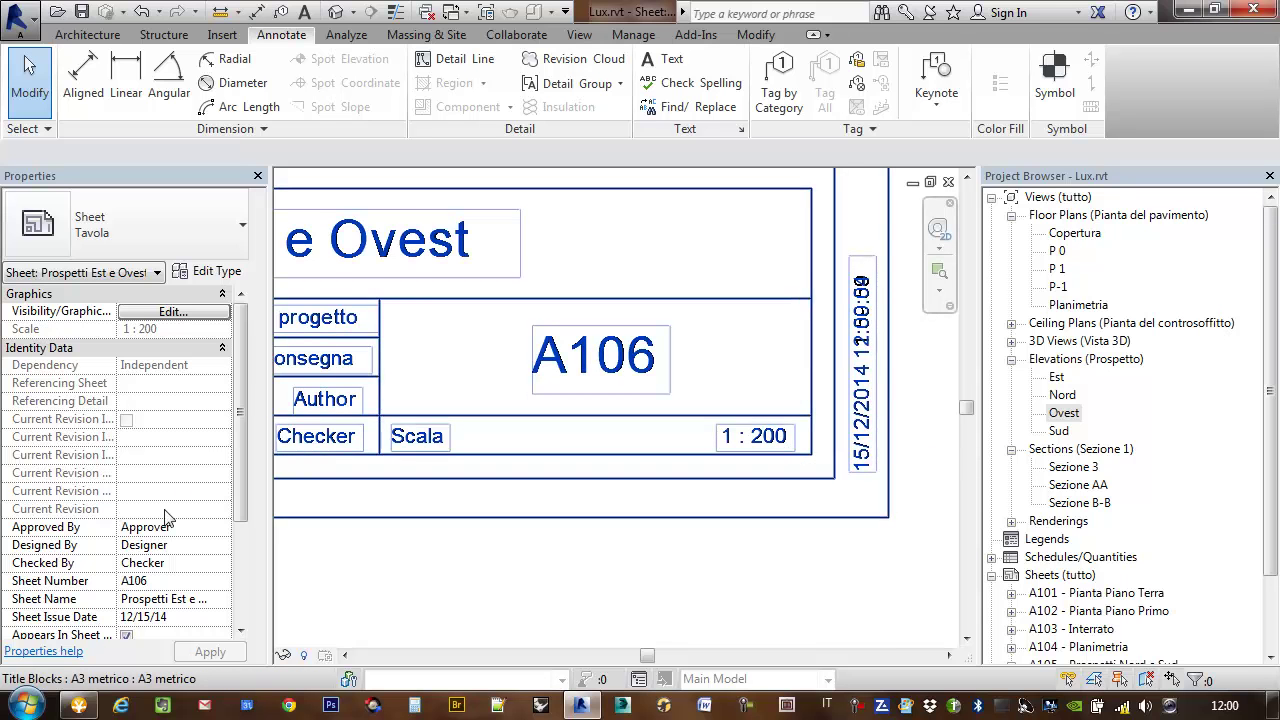
mouse_move(548, 318)
middle_mouse_down()
mouse_move(586, 432)
mouse_move(765, 575)
middle_mouse_up()
scroll(586, 432, "down", 3)
scroll(765, 575, "up", 3)
scroll(775, 567, "up", 2)
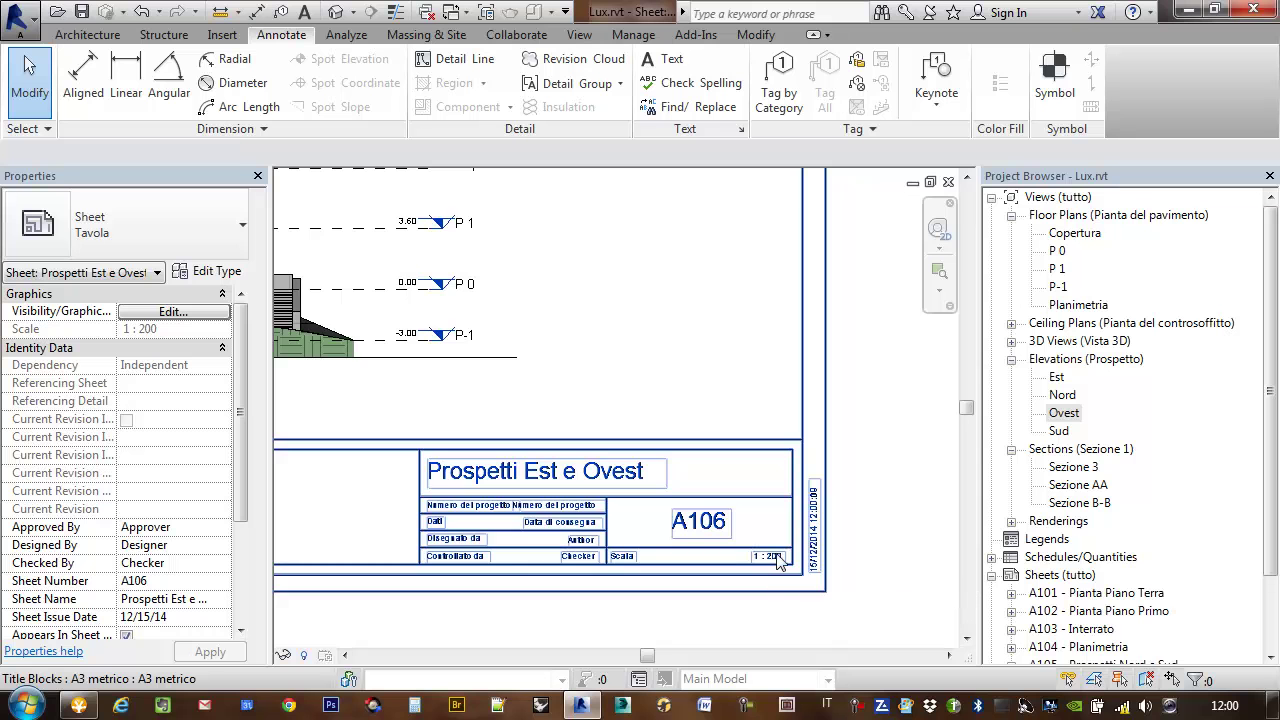
scroll(740, 489, "down", 1)
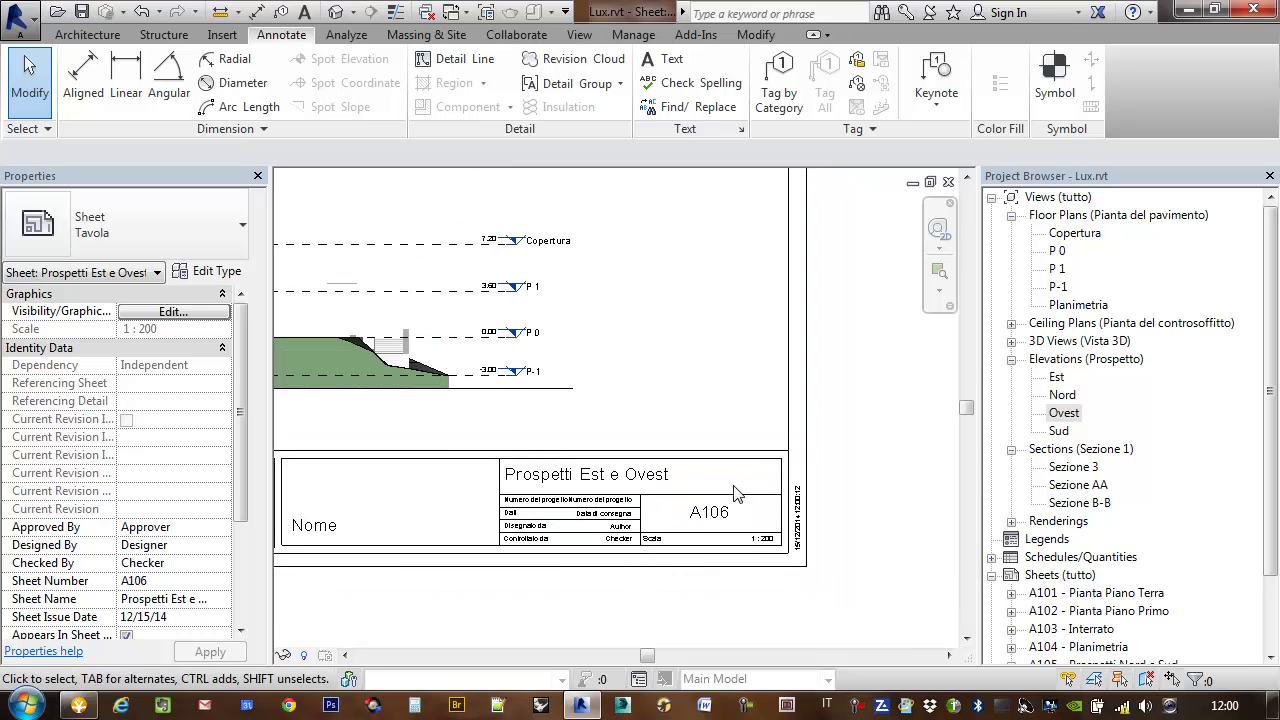
scroll(737, 489, "up", 2)
scroll(713, 502, "down", 2)
scroll(686, 371, "down", 1)
scroll(823, 477, "down", 1)
scroll(792, 447, "down", 1)
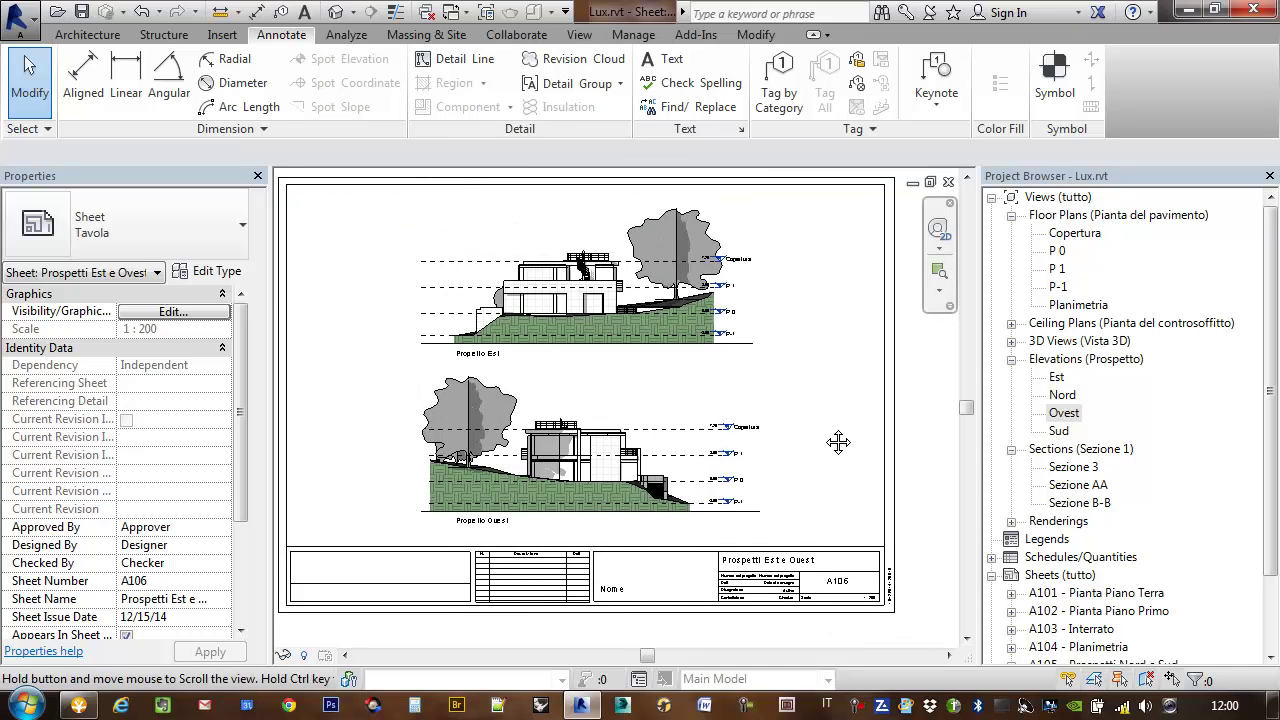
scroll(822, 428, "down", 1)
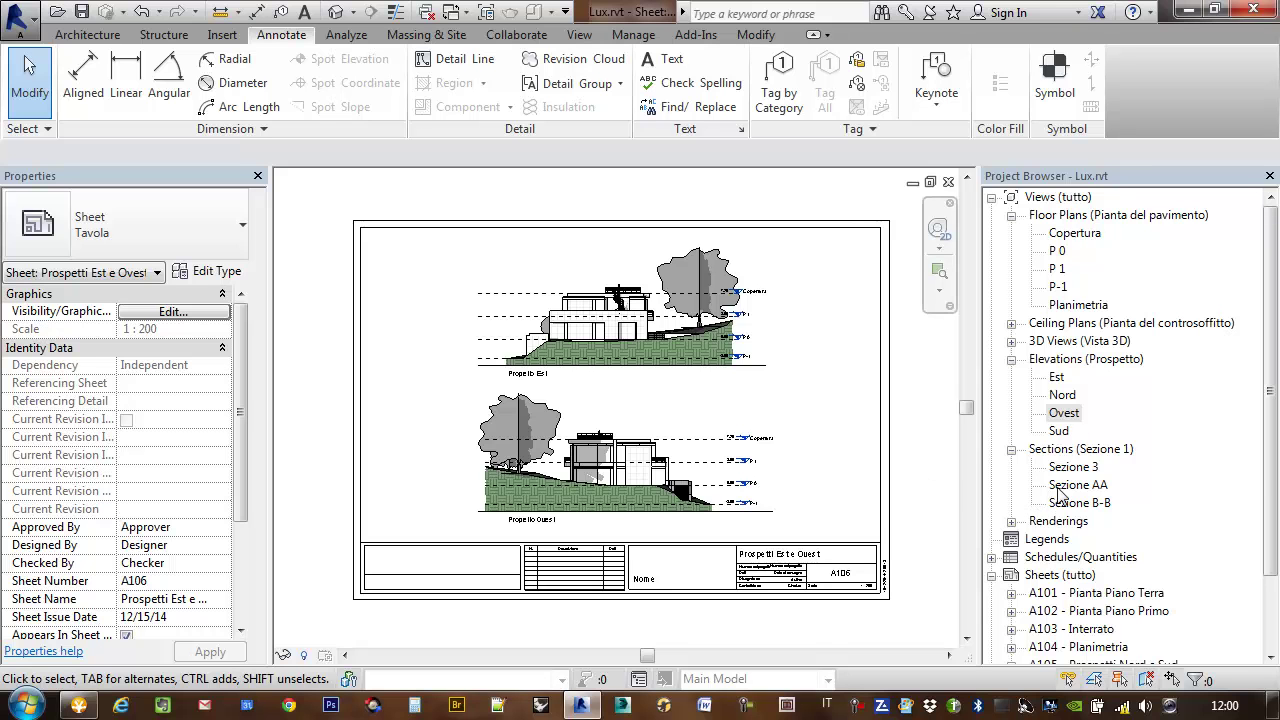
left_click_drag(1274, 455, 1274, 545)
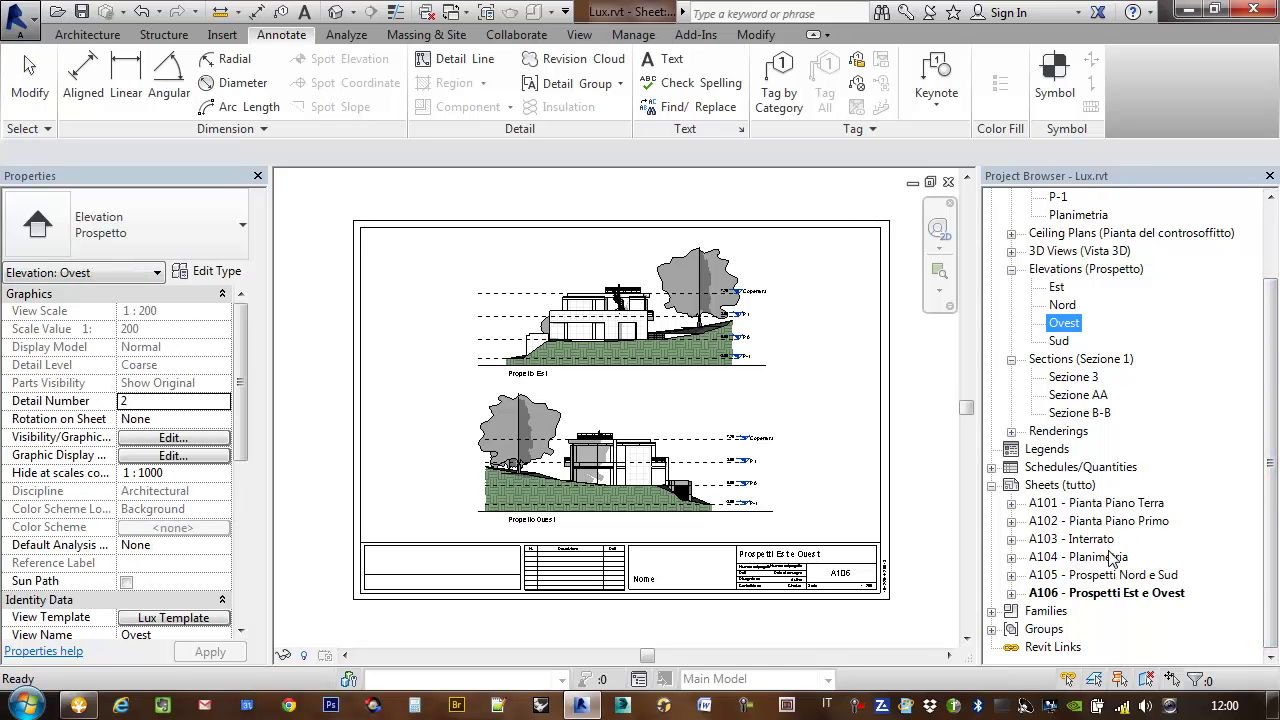
Create new sheet A107 with the A3 metrico title block and name it 'Sezioni AA e BB'.
right_click(1098, 596)
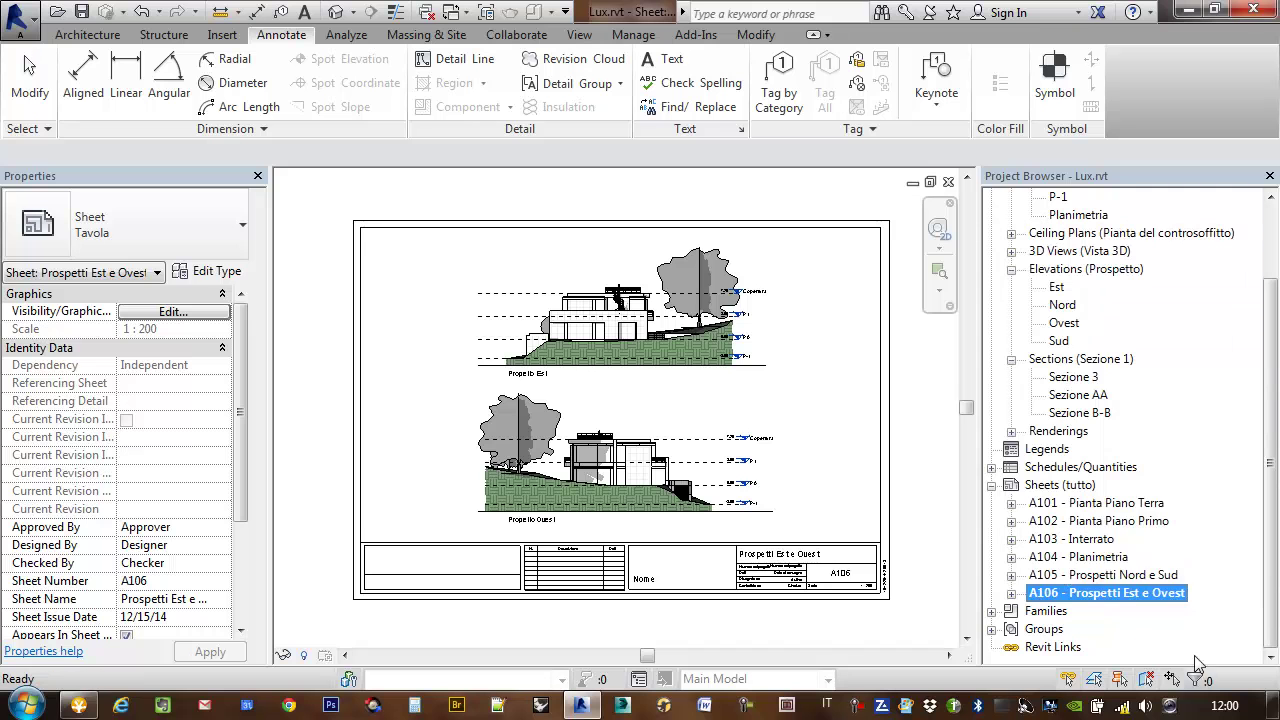
right_click(1068, 486)
left_click(1112, 500)
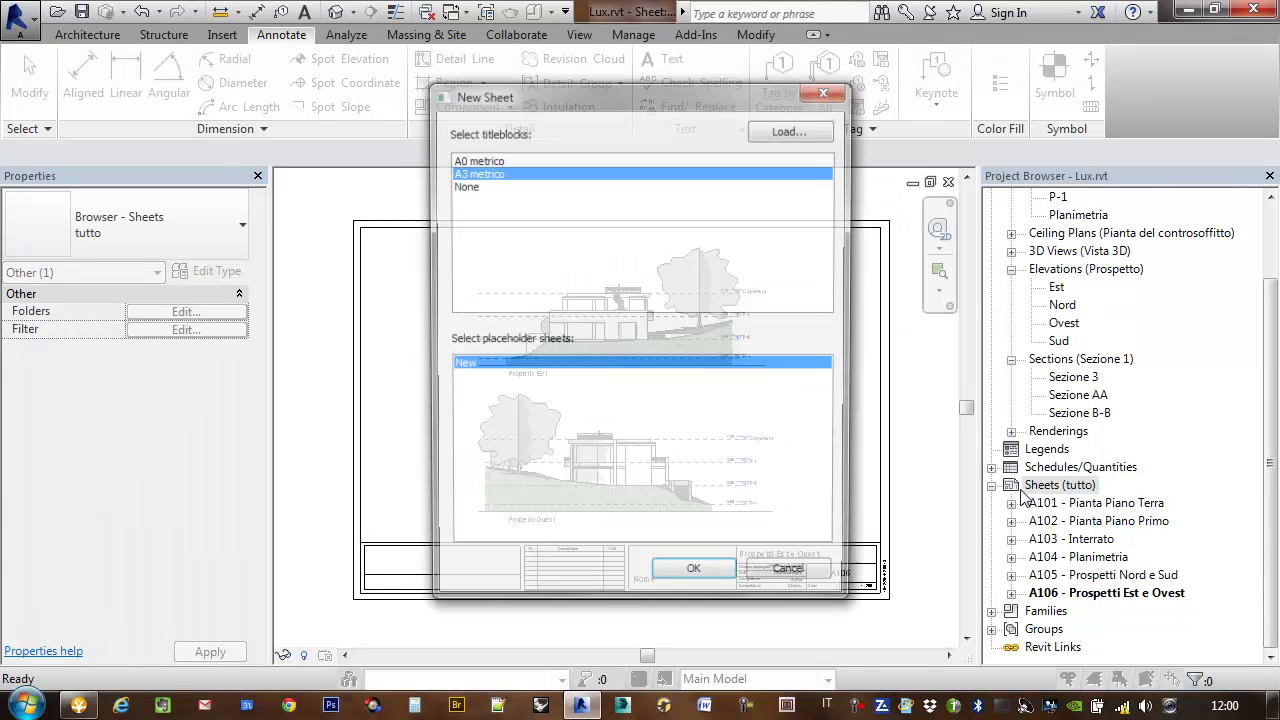
left_click(690, 577)
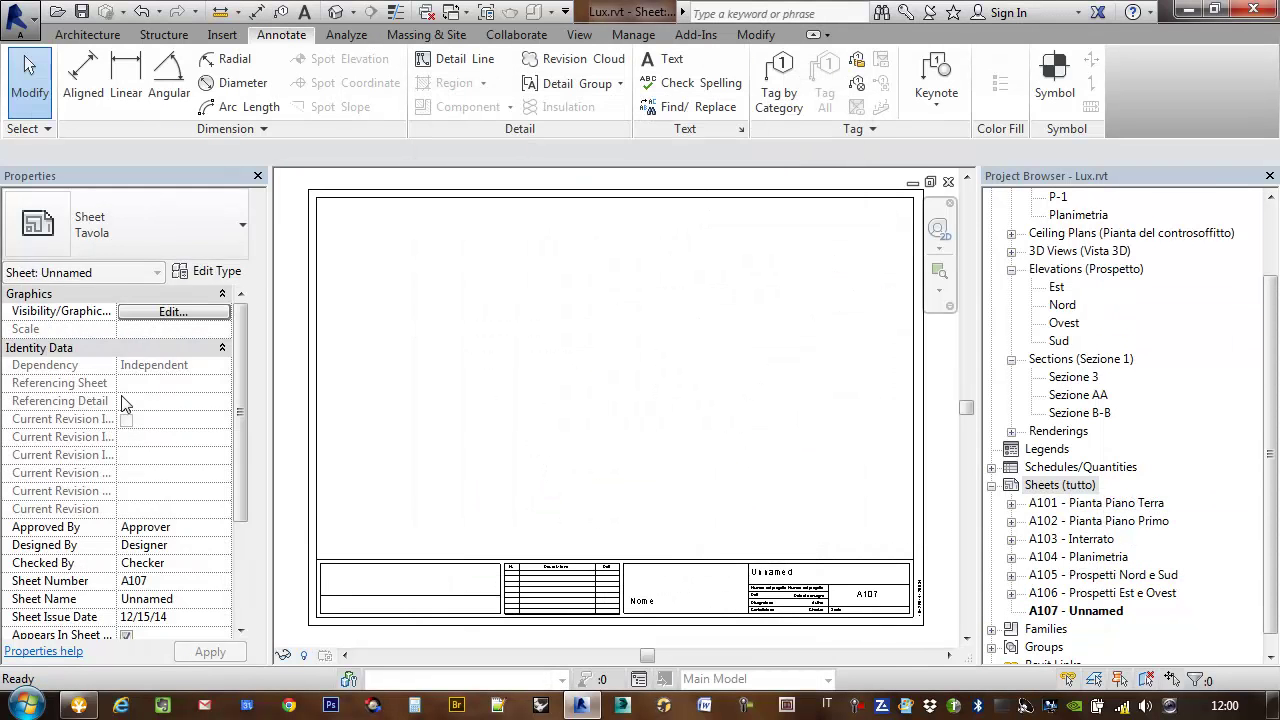
left_click_drag(241, 477, 239, 594)
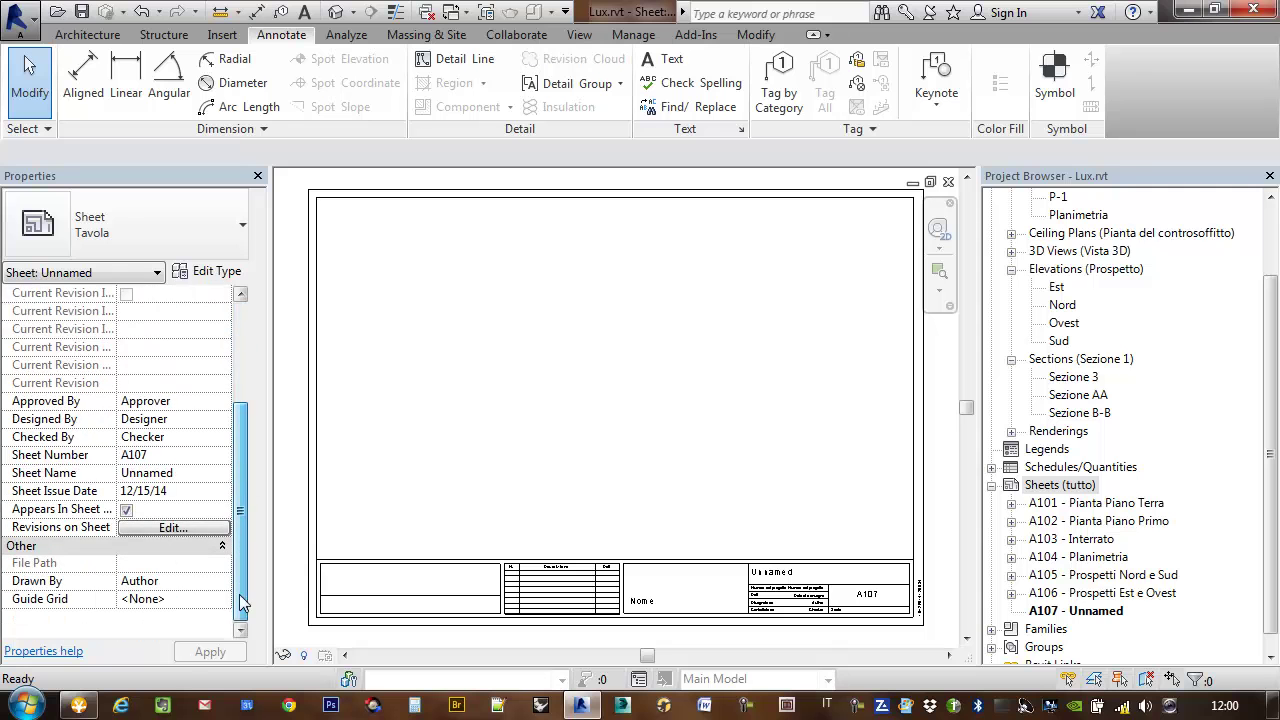
left_click(182, 473)
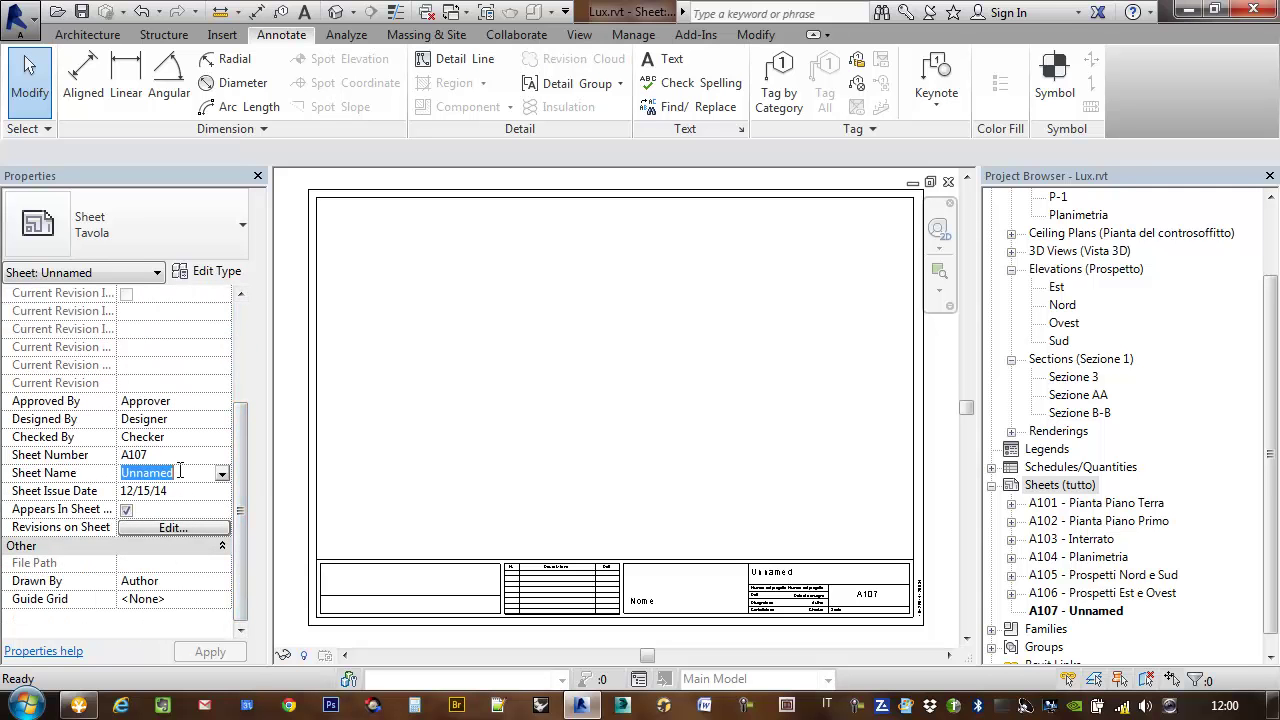
type("Sezioni AA")
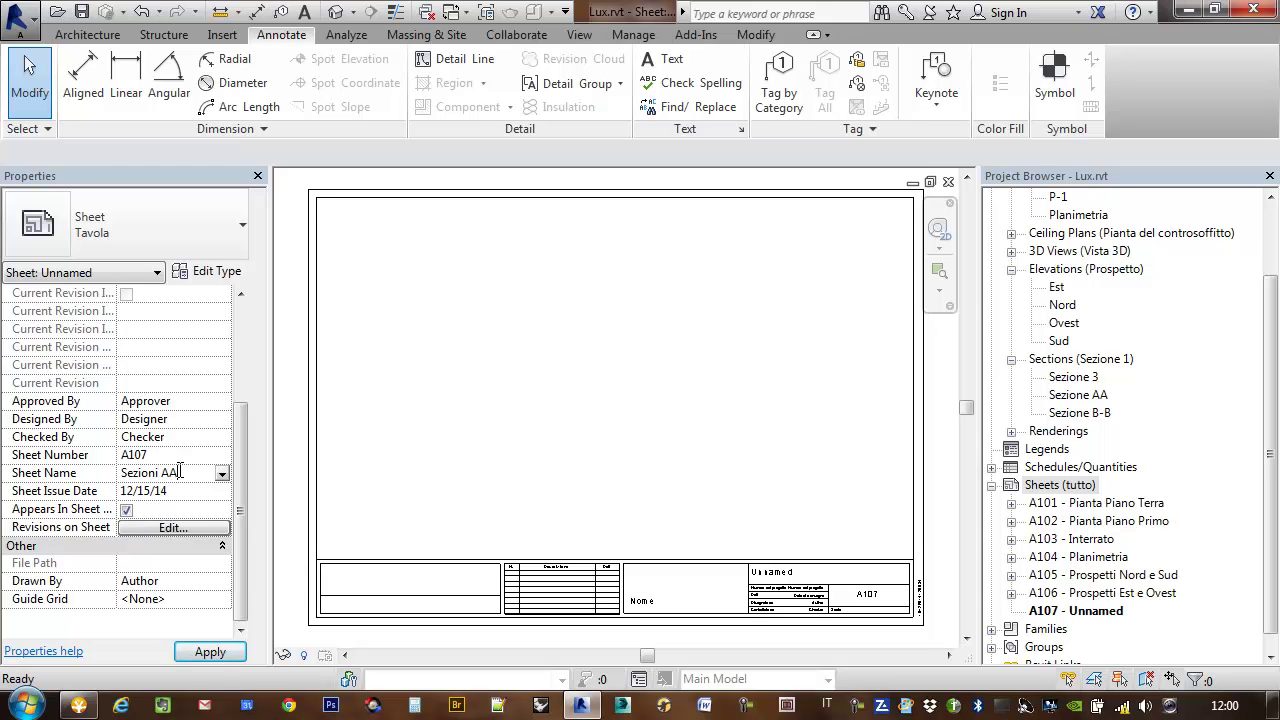
type(" e BB")
left_click(222, 645)
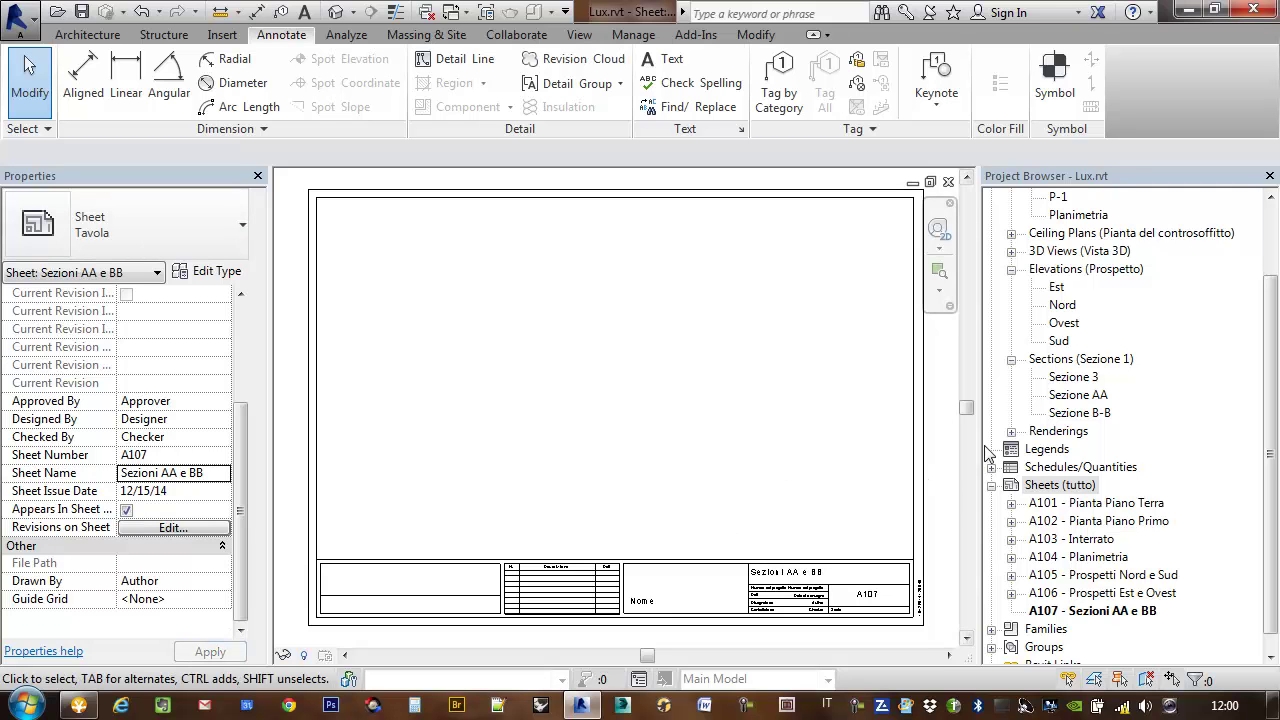
Place the Sezione AA section view on sheet A107.
left_click(1080, 398)
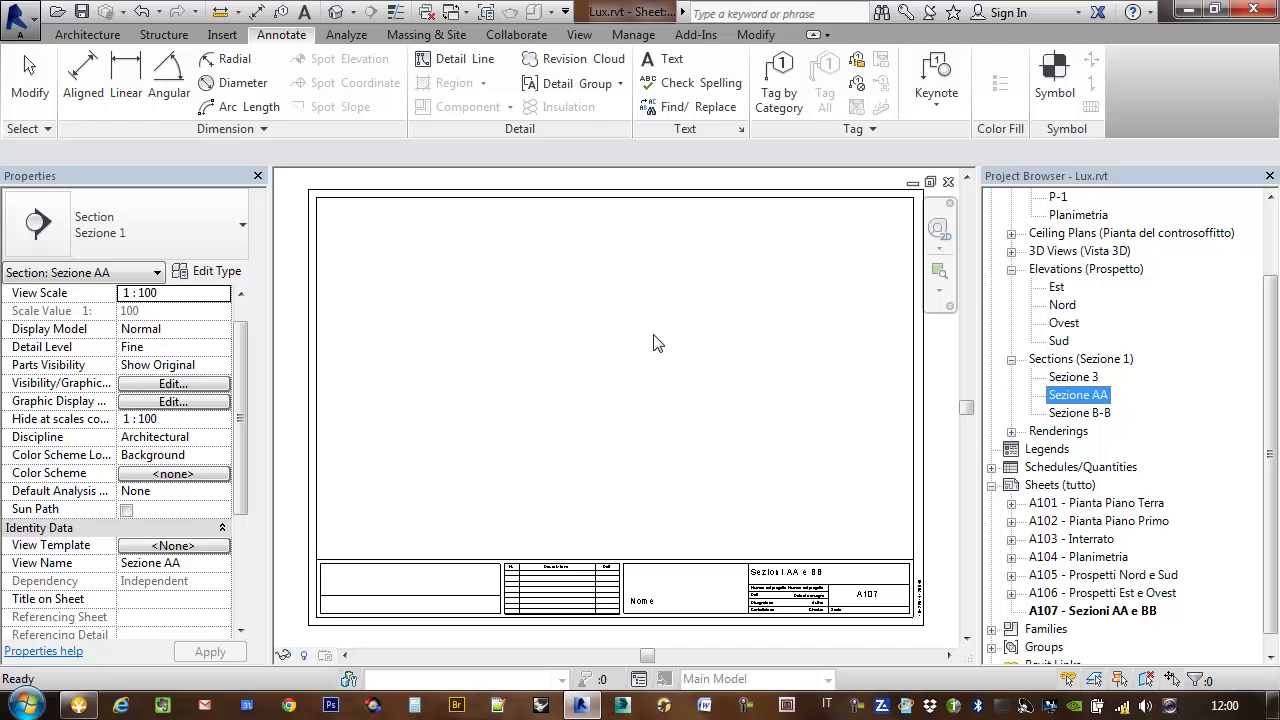
left_click_drag(1080, 398, 657, 343)
left_click(615, 330)
scroll(640, 360, "down", 2)
middle_click_drag(716, 240, 700, 290)
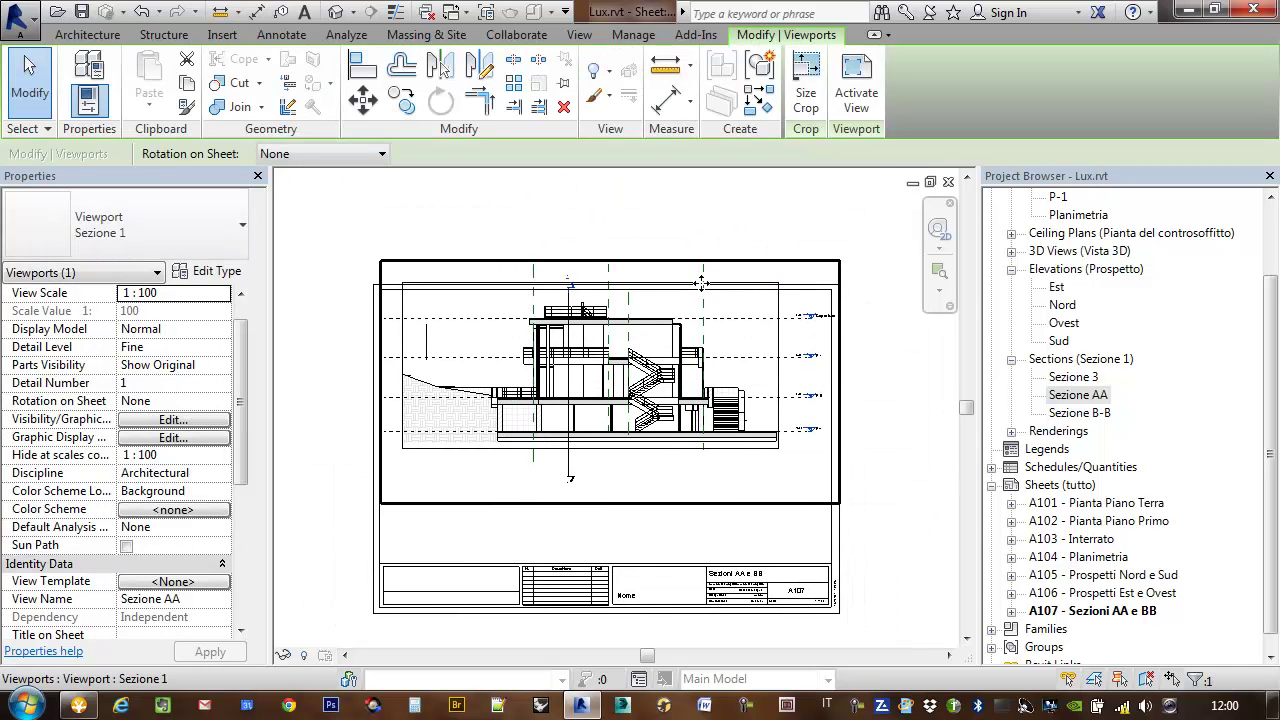
Open the Sezione AA section view from the project browser.
left_click(1078, 395)
right_click(1078, 395)
left_click(1014, 14)
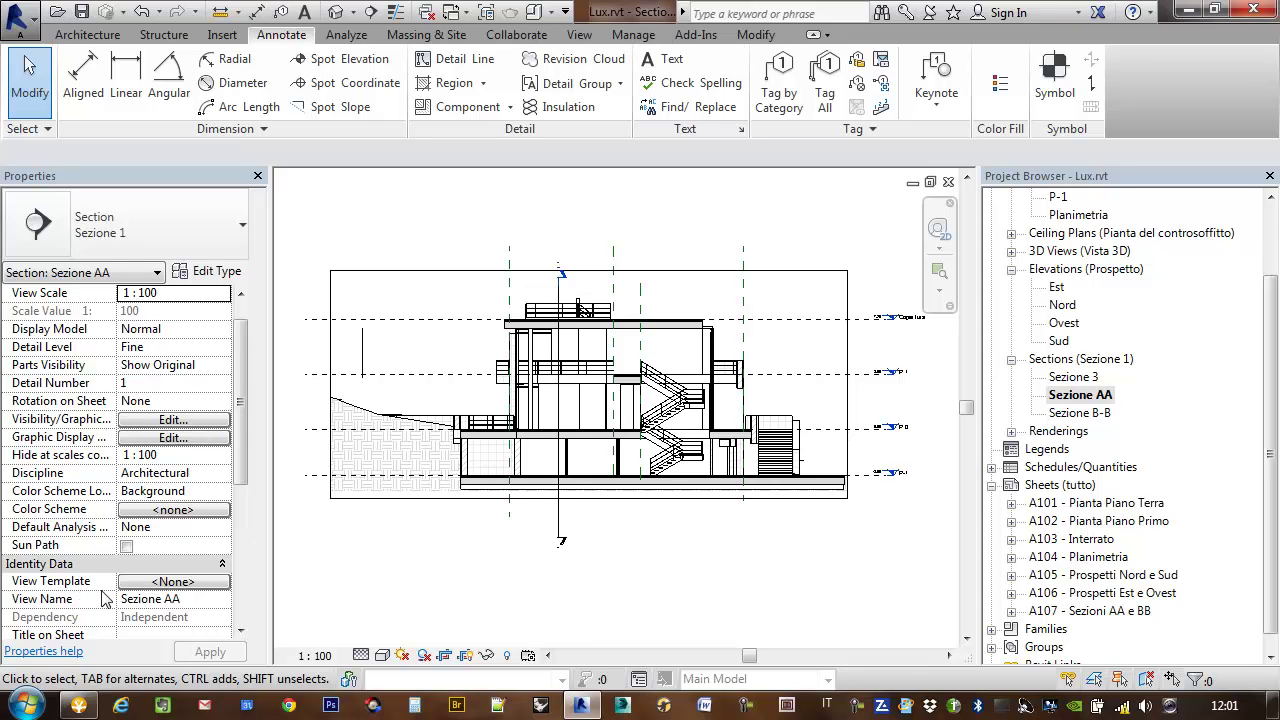
Apply the Lux Template view template to Sezione AA and inspect the shaded section.
left_click(169, 296)
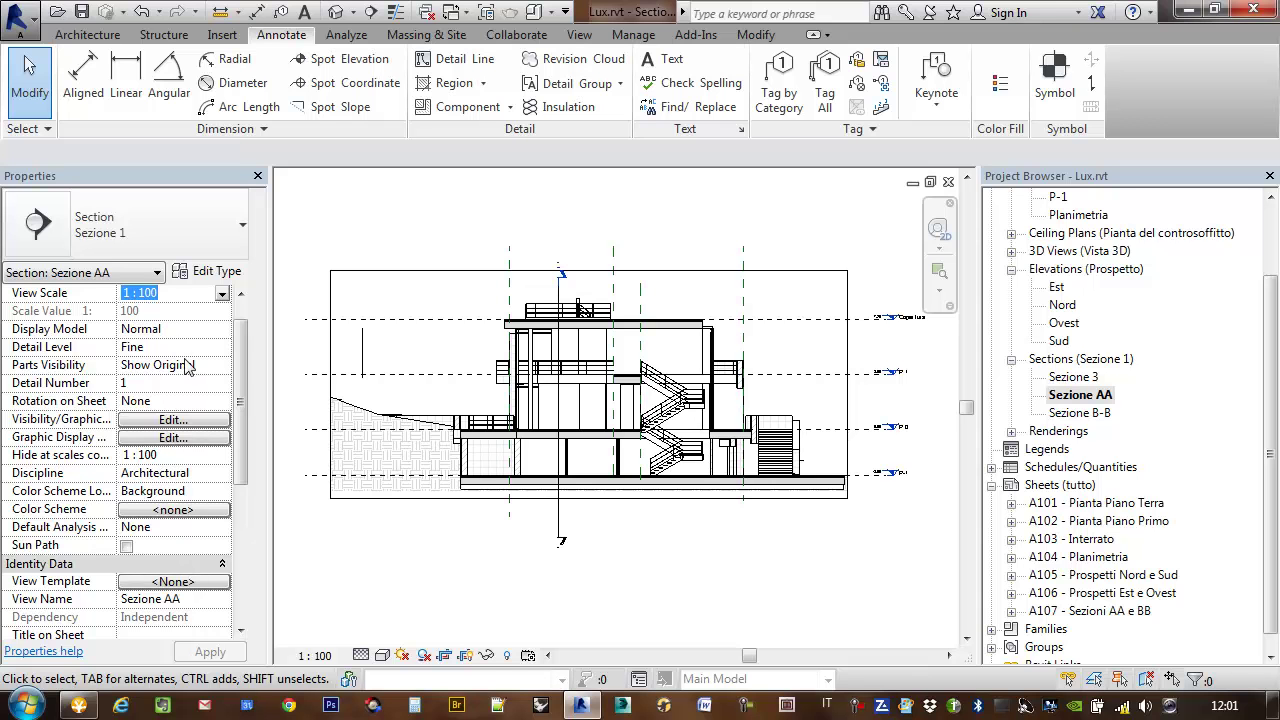
left_click(172, 583)
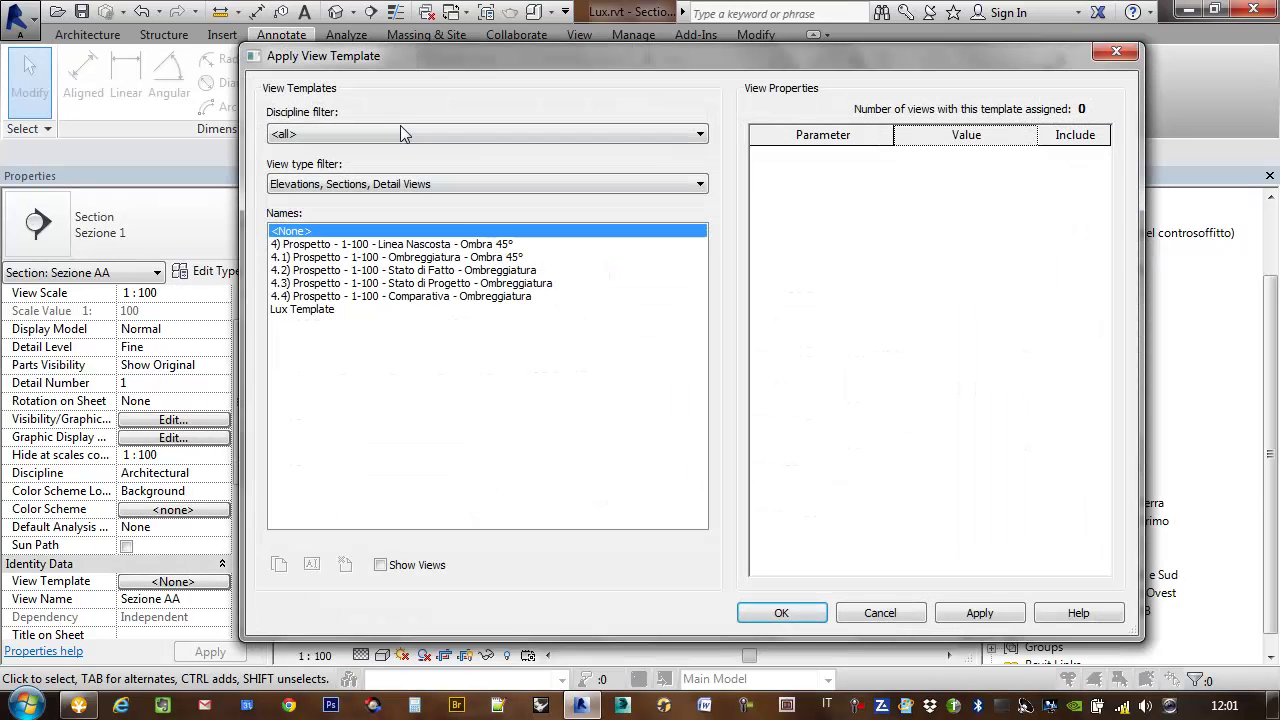
double_click(305, 310)
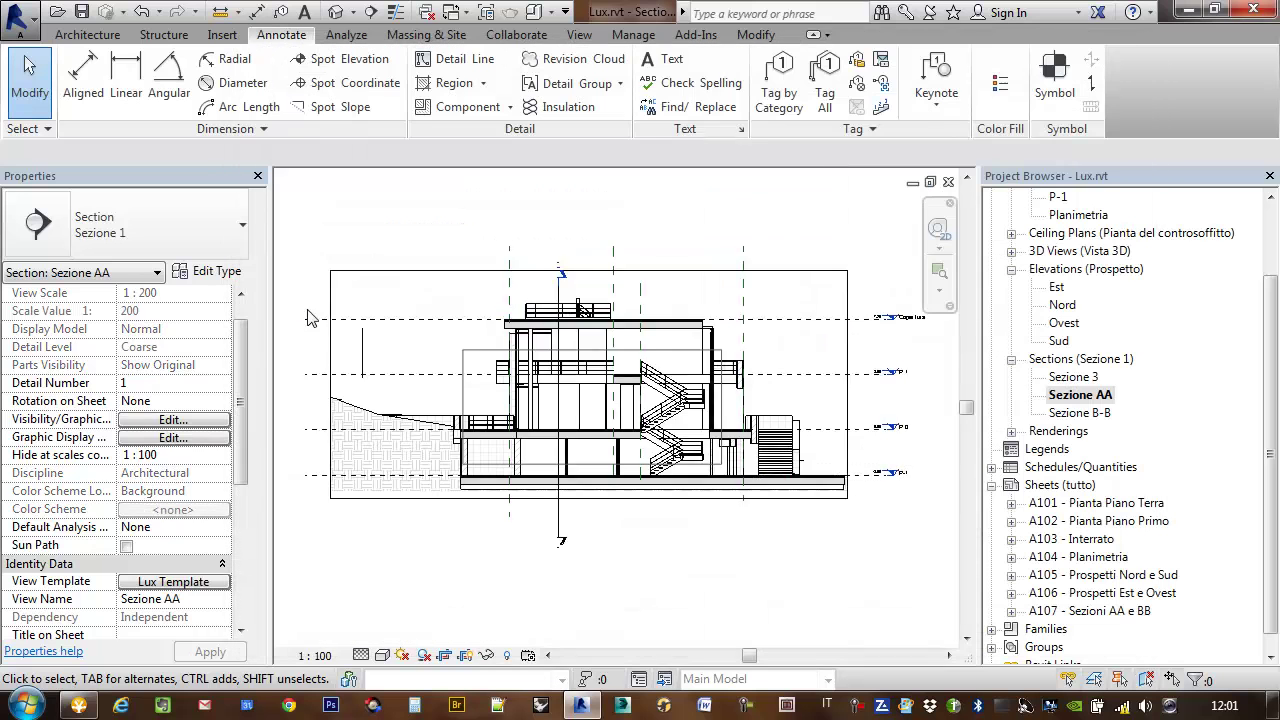
scroll(757, 263, "up", 2)
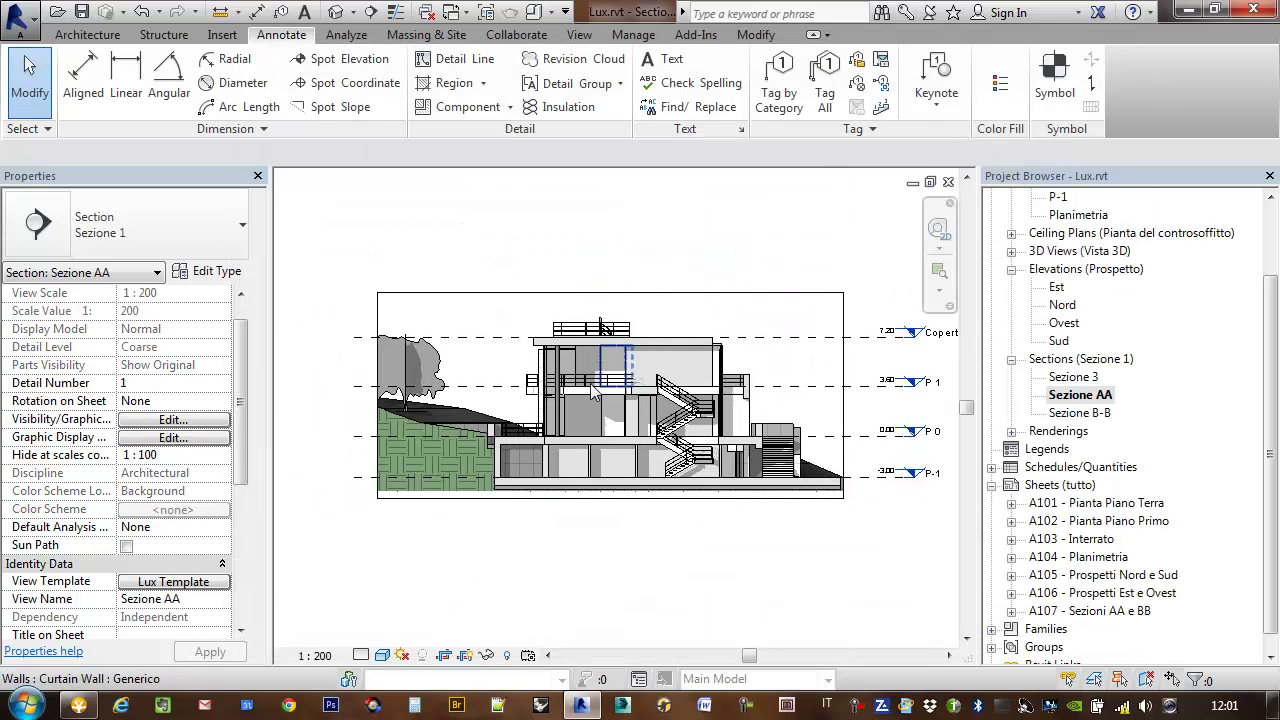
scroll(700, 555, "up", 3)
middle_click_drag(700, 555, 715, 490)
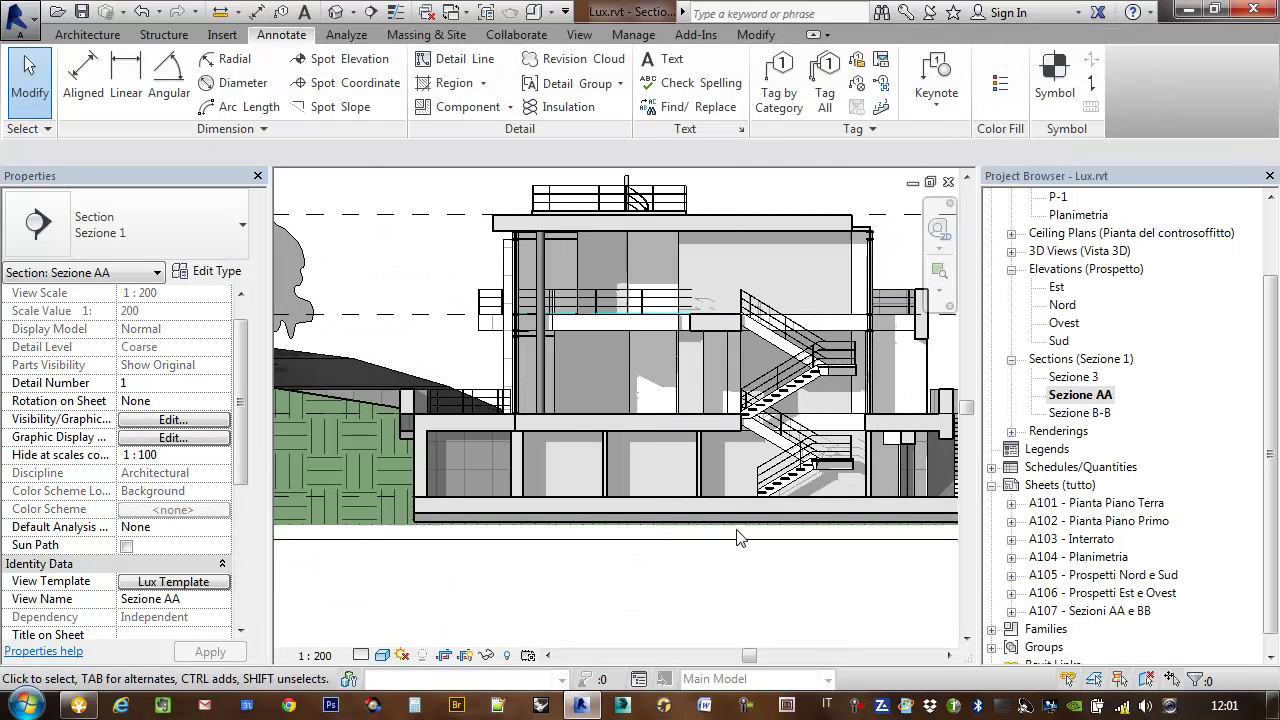
scroll(715, 573, "down", 1)
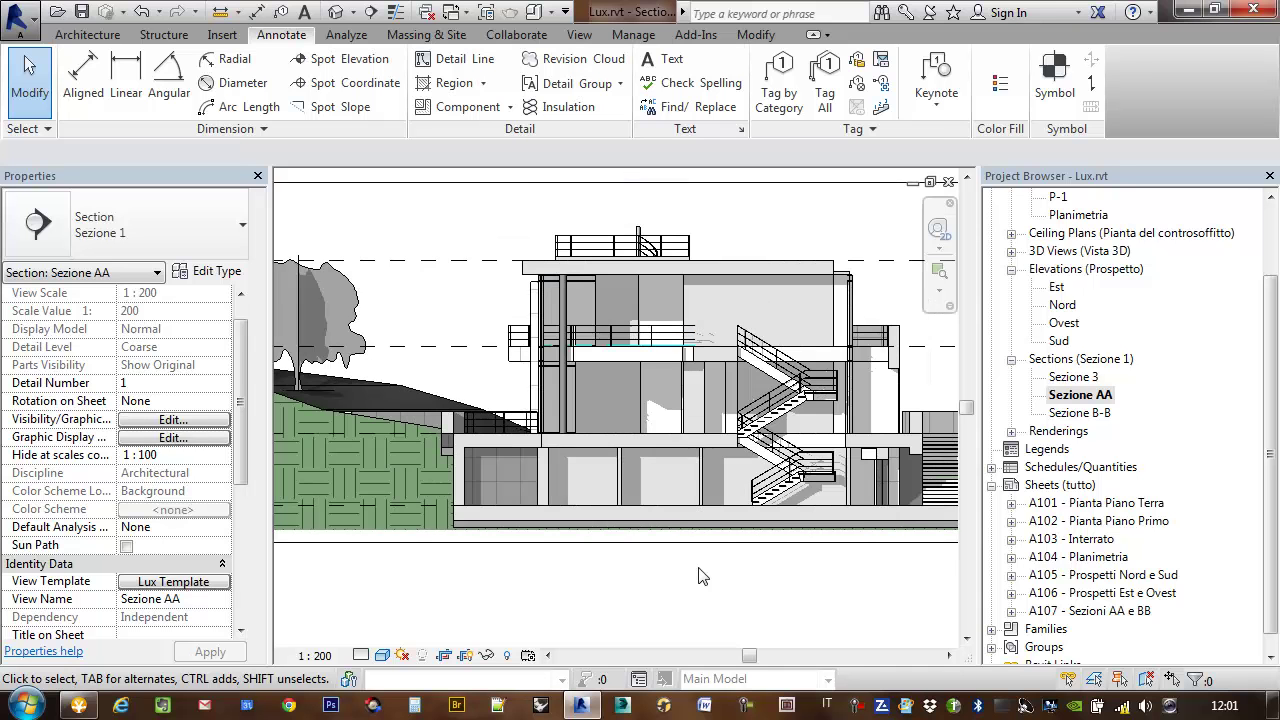
middle_click_drag(705, 565, 690, 541)
scroll(690, 538, "down", 1)
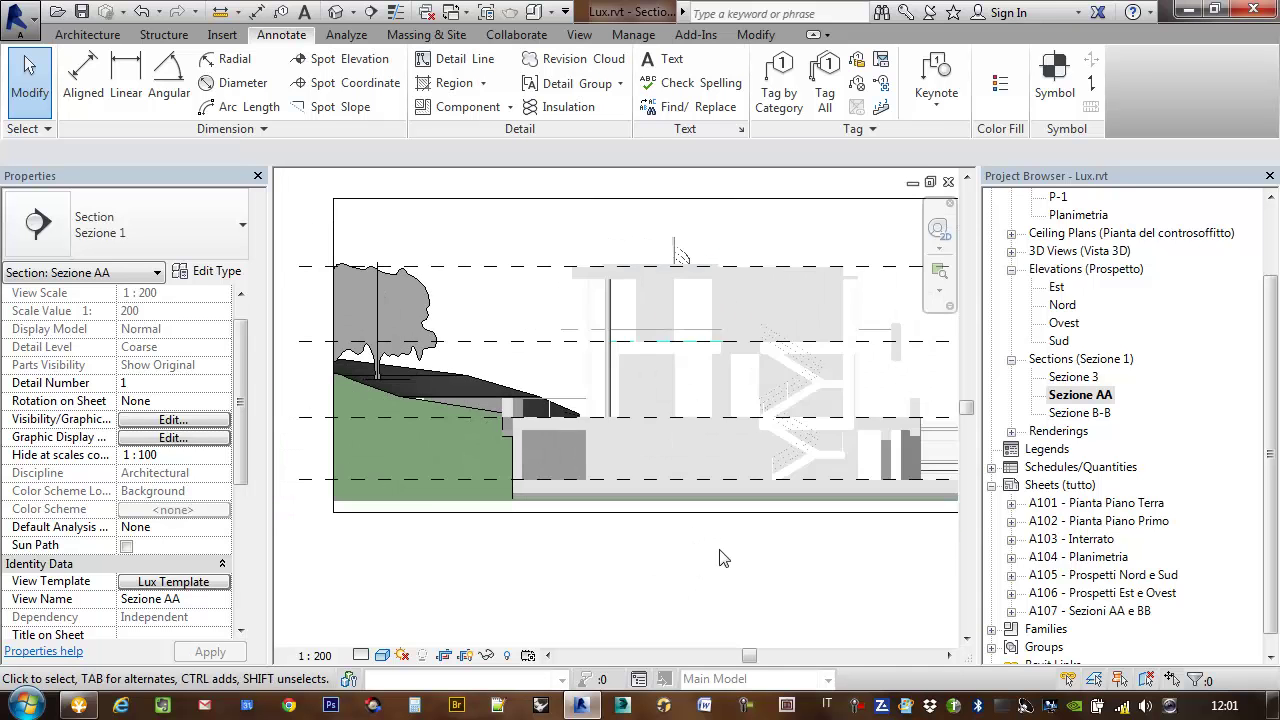
middle_click_drag(820, 585, 760, 540)
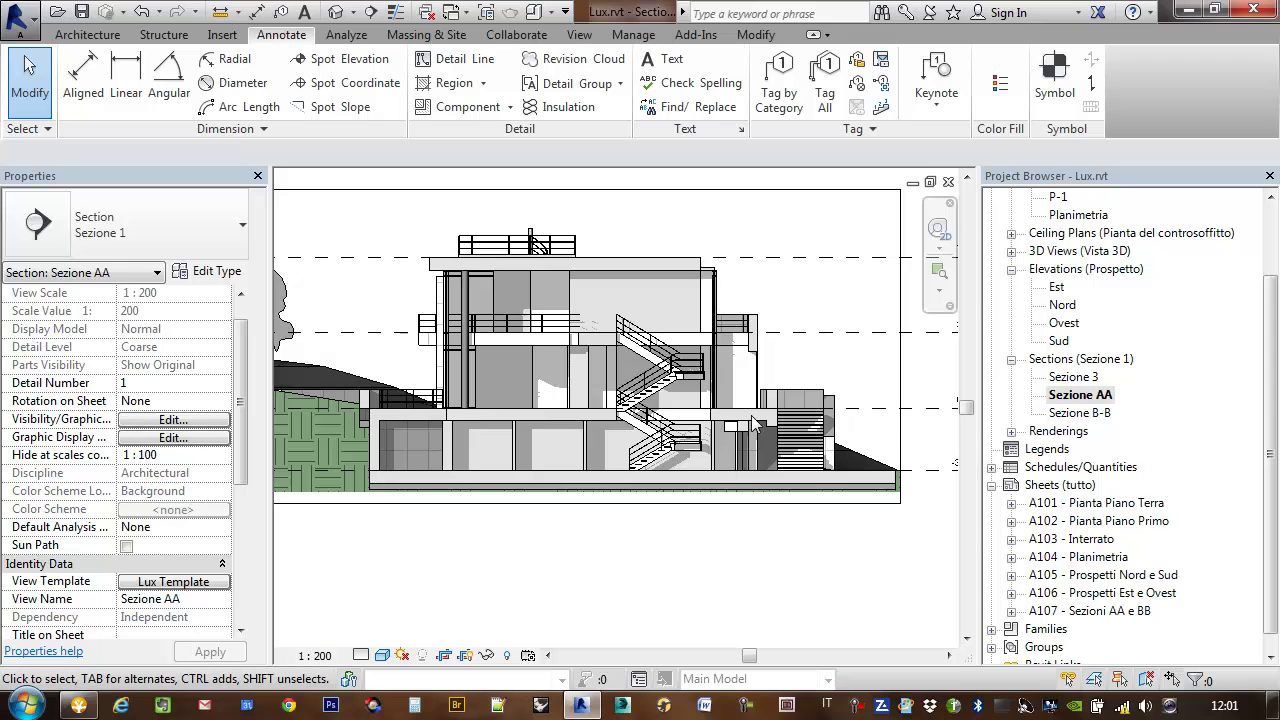
scroll(767, 443, "up", 2)
scroll(774, 380, "up", 1)
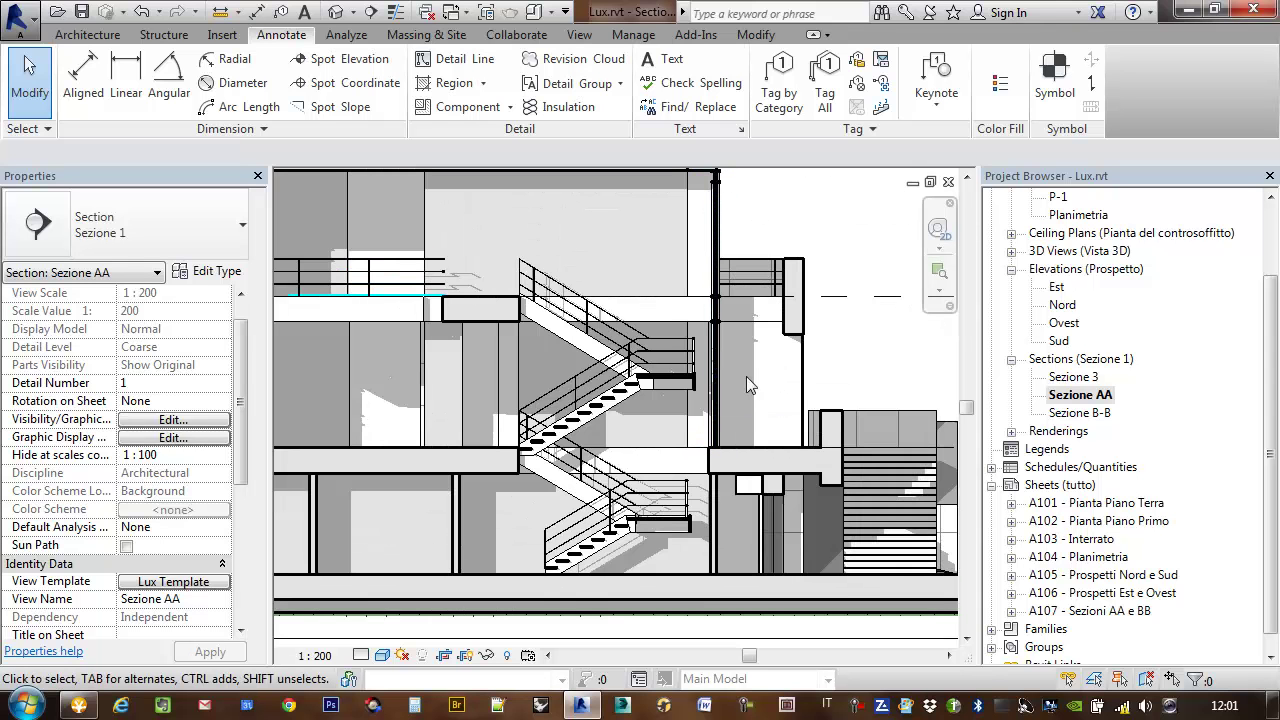
Check the section's detail level, leaving it at Coarse.
left_click(363, 655)
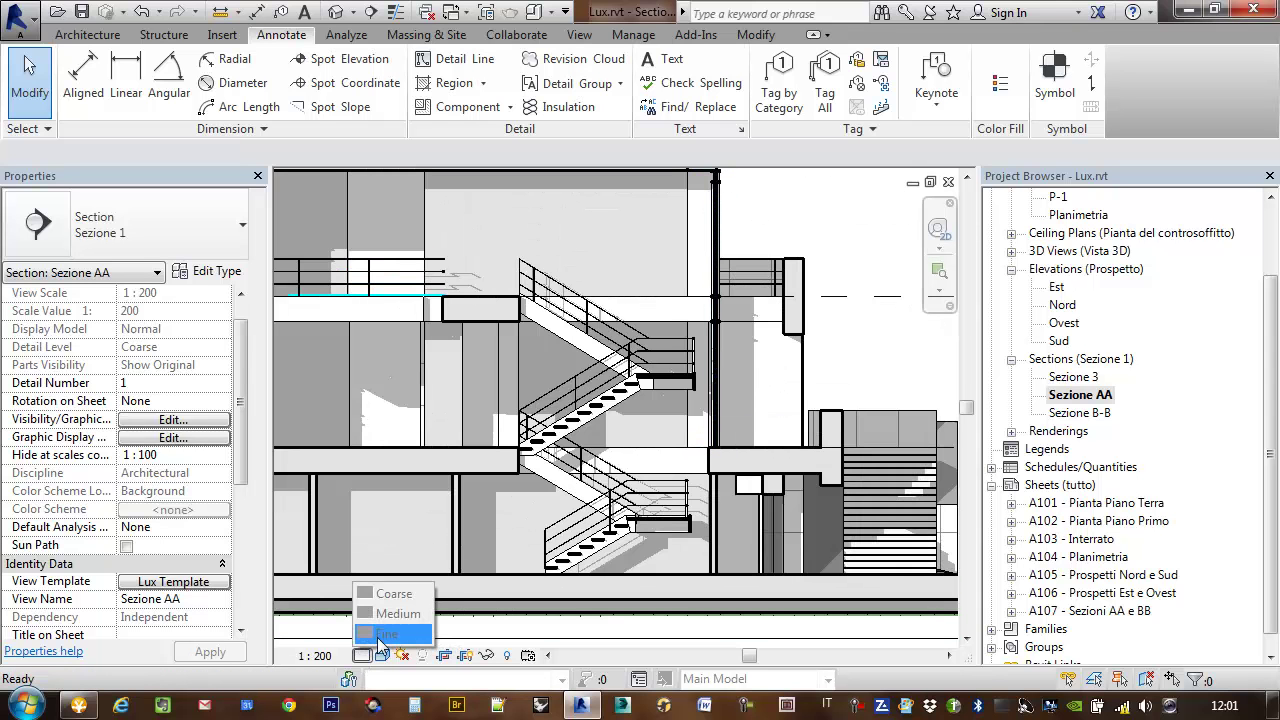
left_click(392, 594)
scroll(700, 510, "down", 1)
scroll(503, 440, "down", 2)
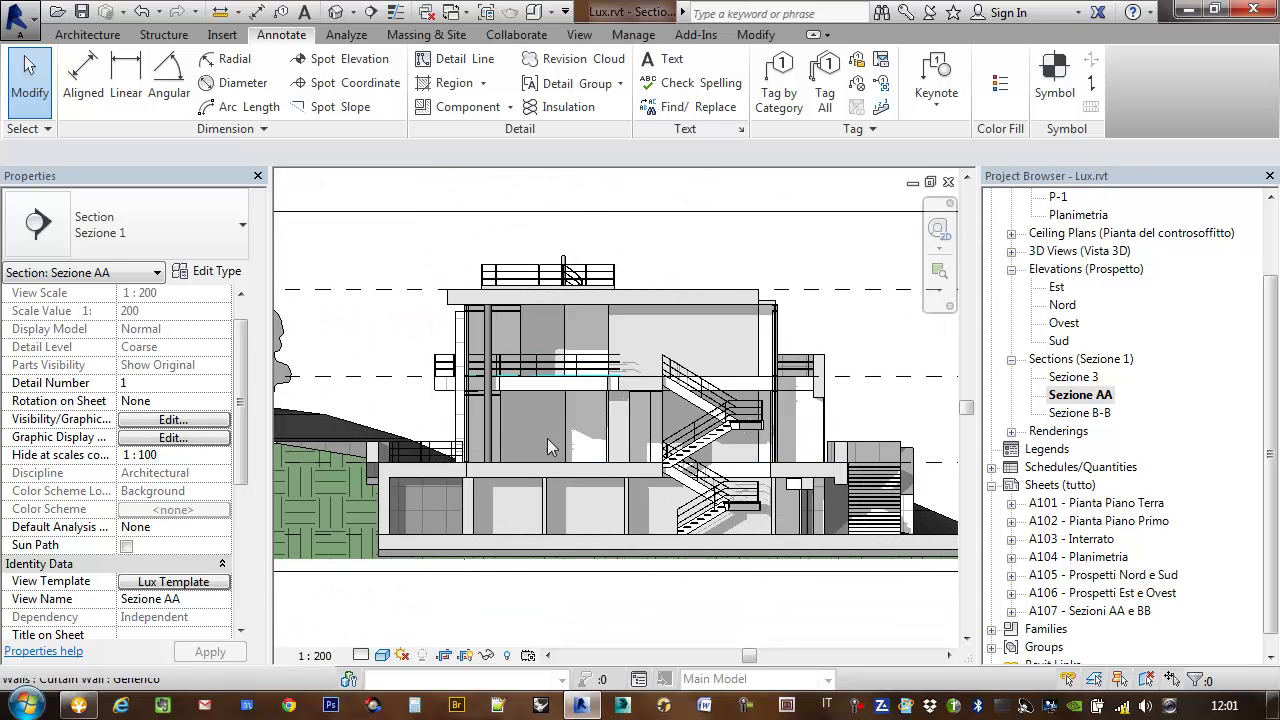
scroll(703, 403, "down", 2)
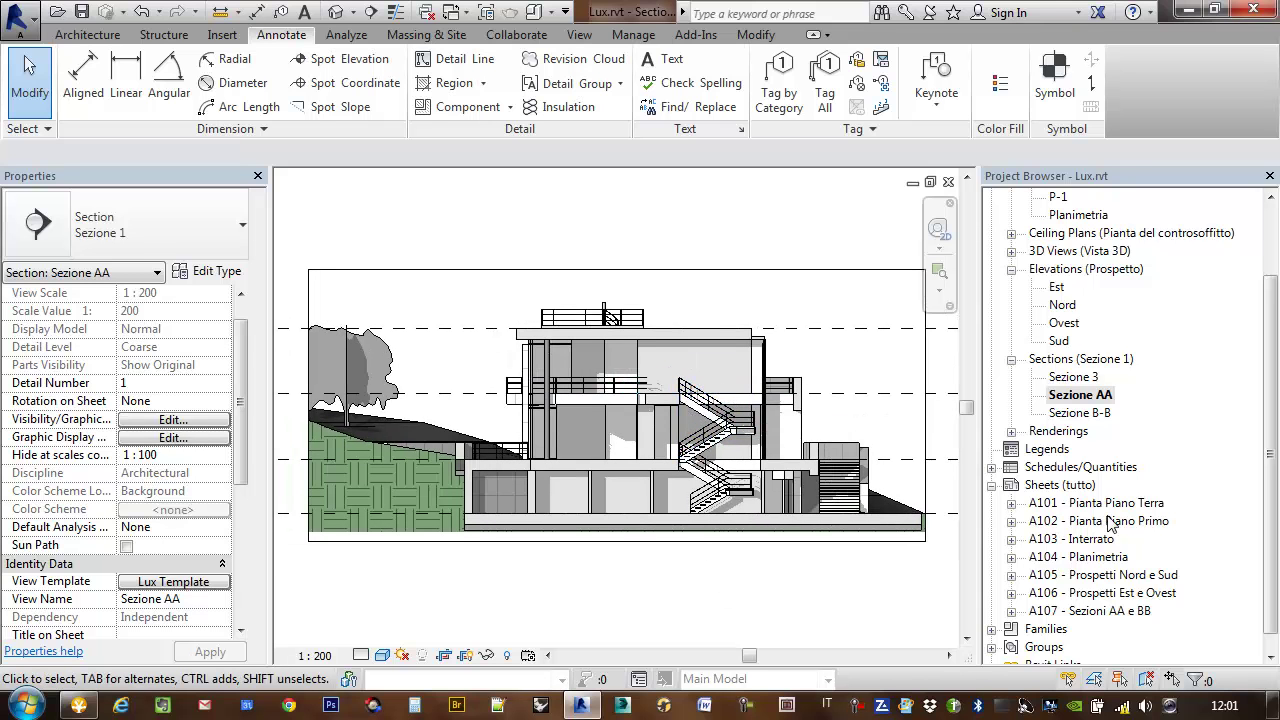
On sheet A107, move Sezione AA to the top and place Sezione B-B below it.
double_click(1097, 614)
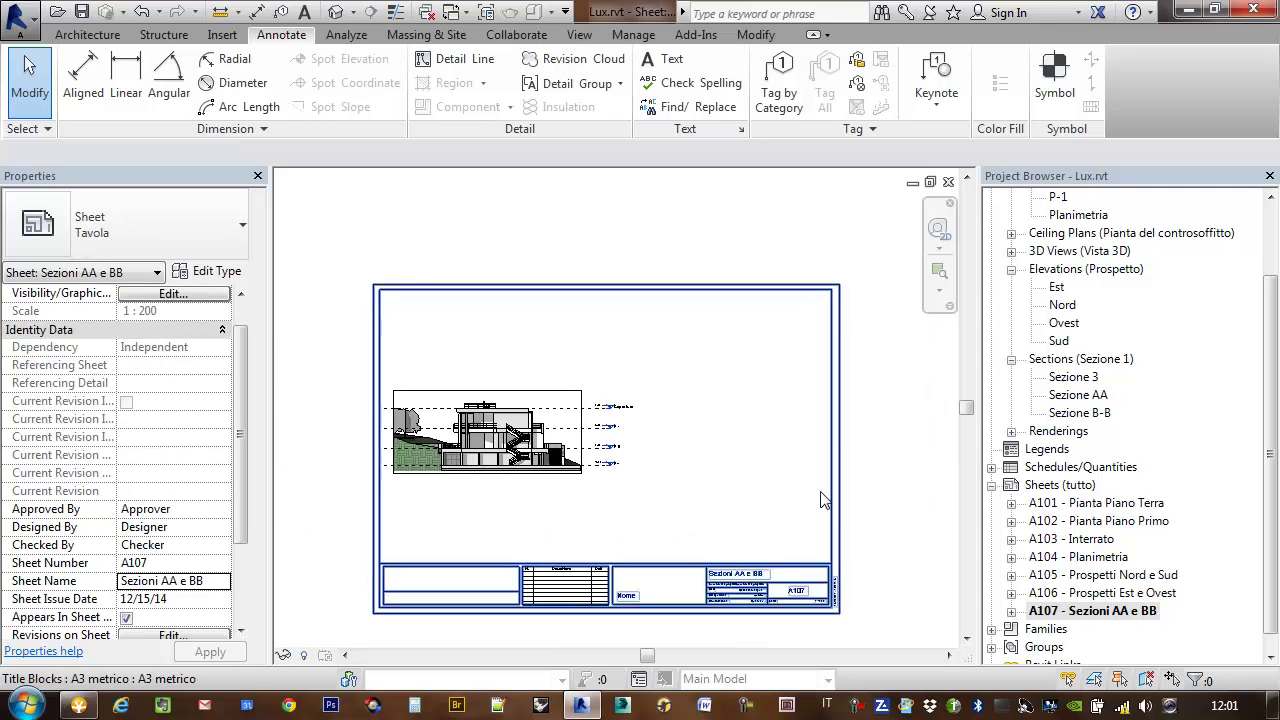
middle_click_drag(587, 477, 590, 447)
left_click(586, 447)
left_click_drag(586, 447, 700, 355)
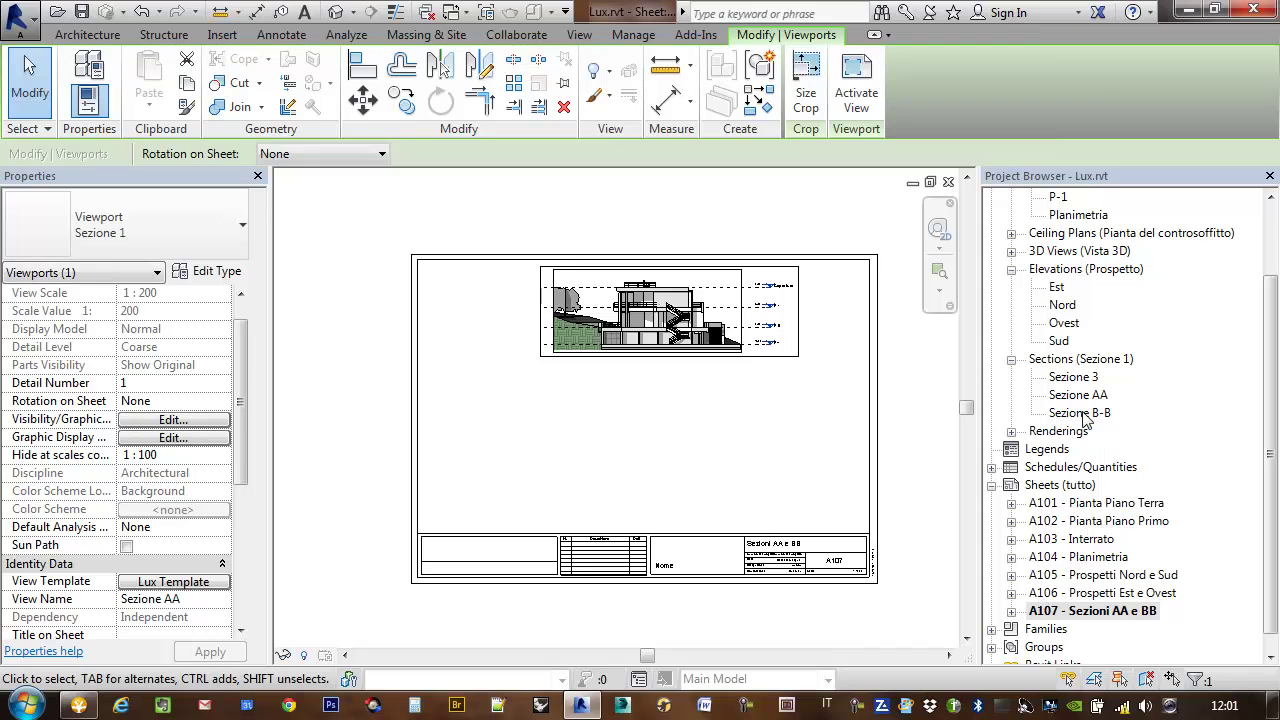
left_click(1080, 413)
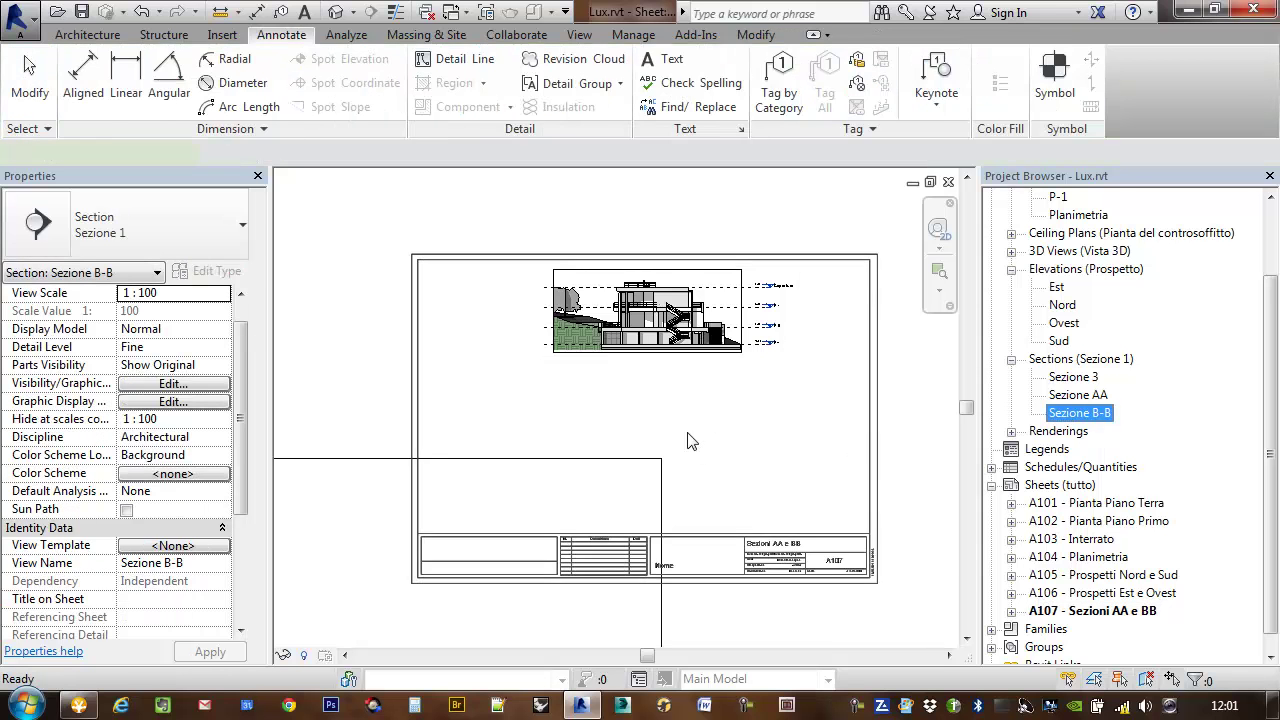
left_click(660, 444)
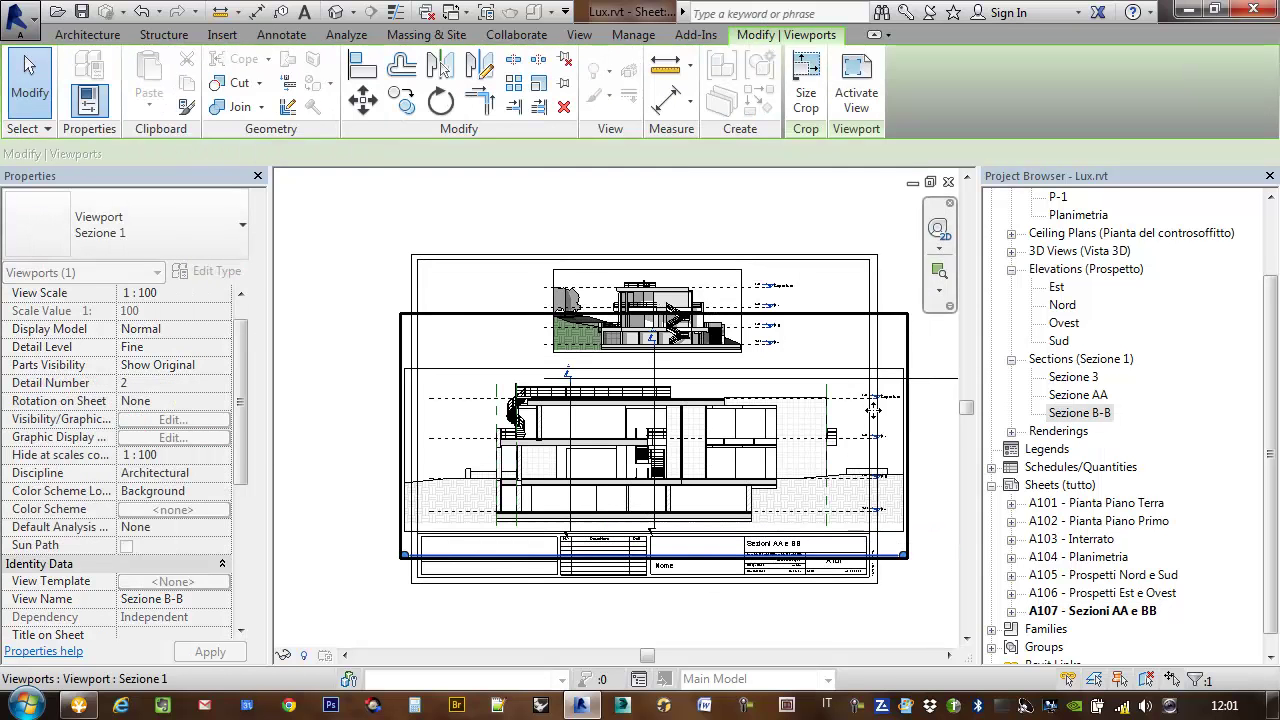
Apply the Lux Template view template to the Sezione B-B section.
double_click(1084, 414)
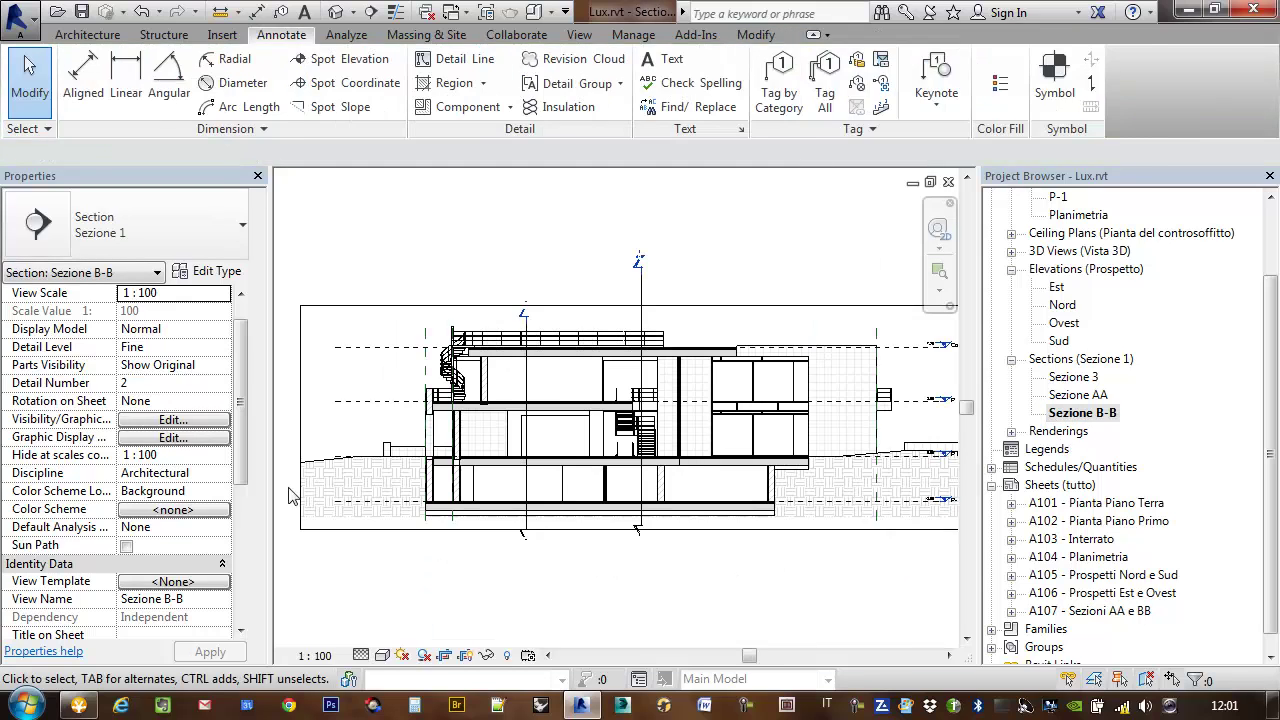
left_click(165, 582)
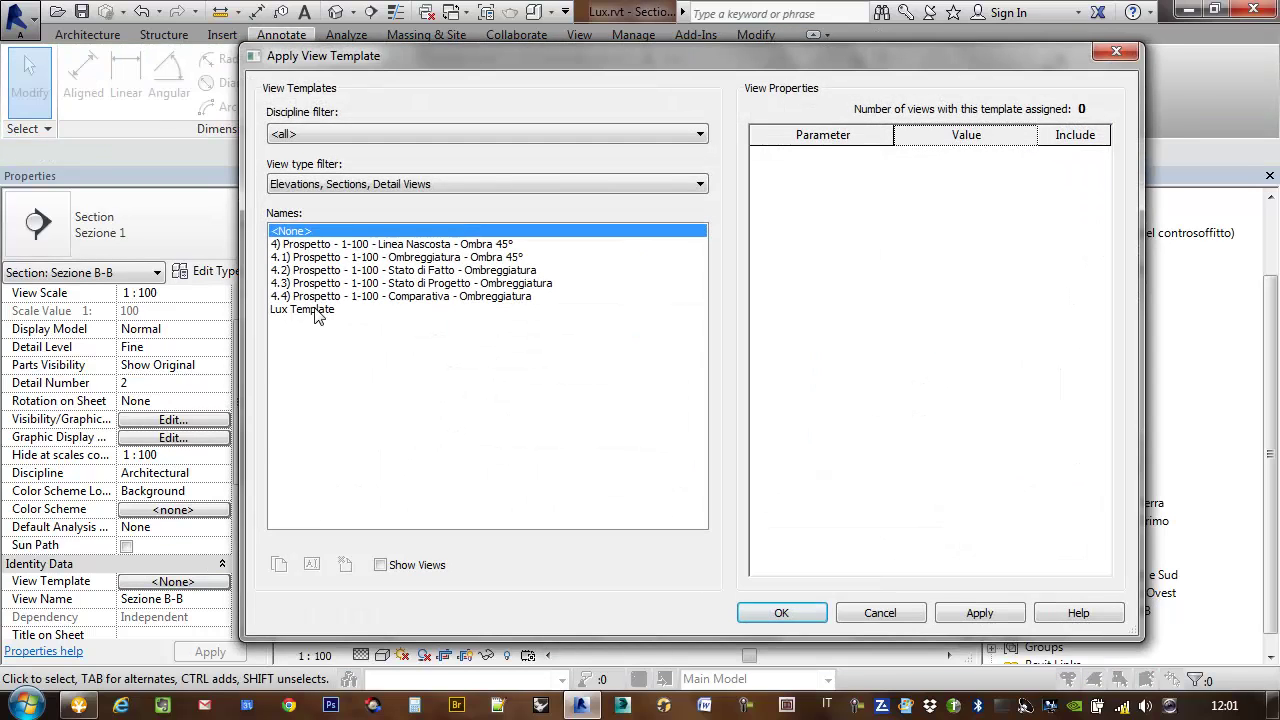
double_click(316, 311)
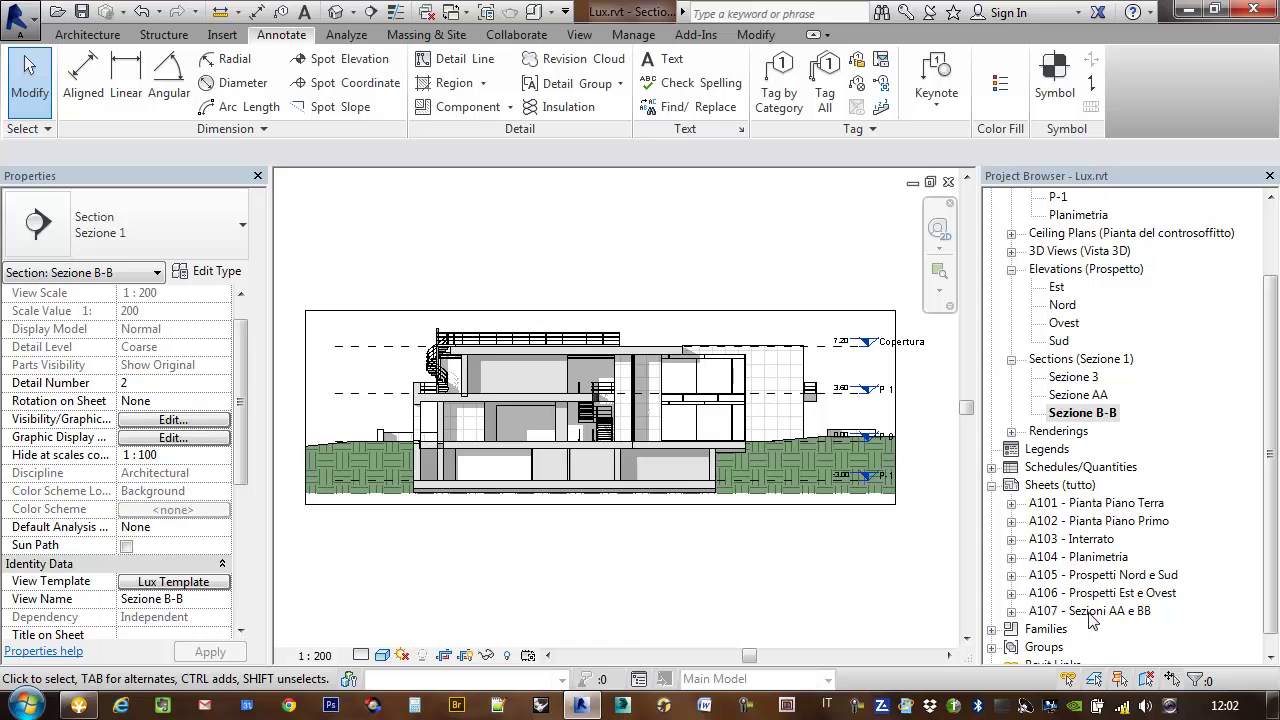
Move the Sezione B-B viewport on A107 up clear of the title block.
double_click(1088, 611)
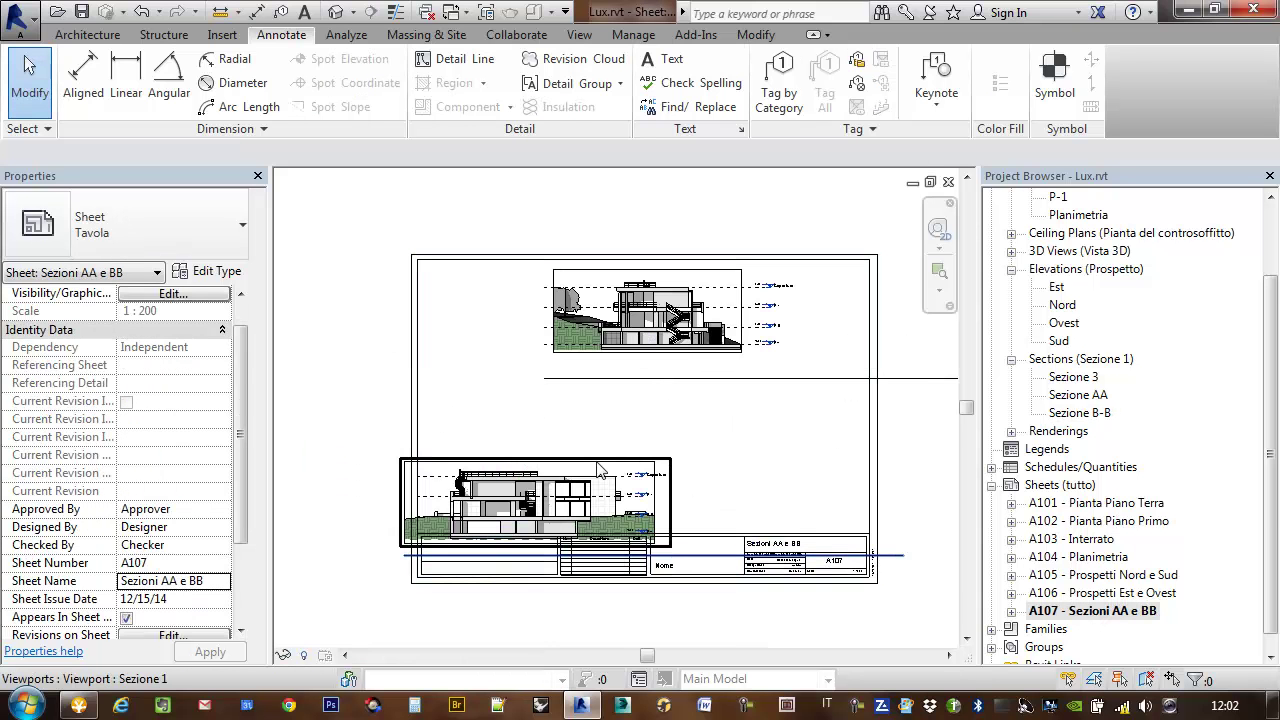
left_click_drag(598, 483, 692, 423)
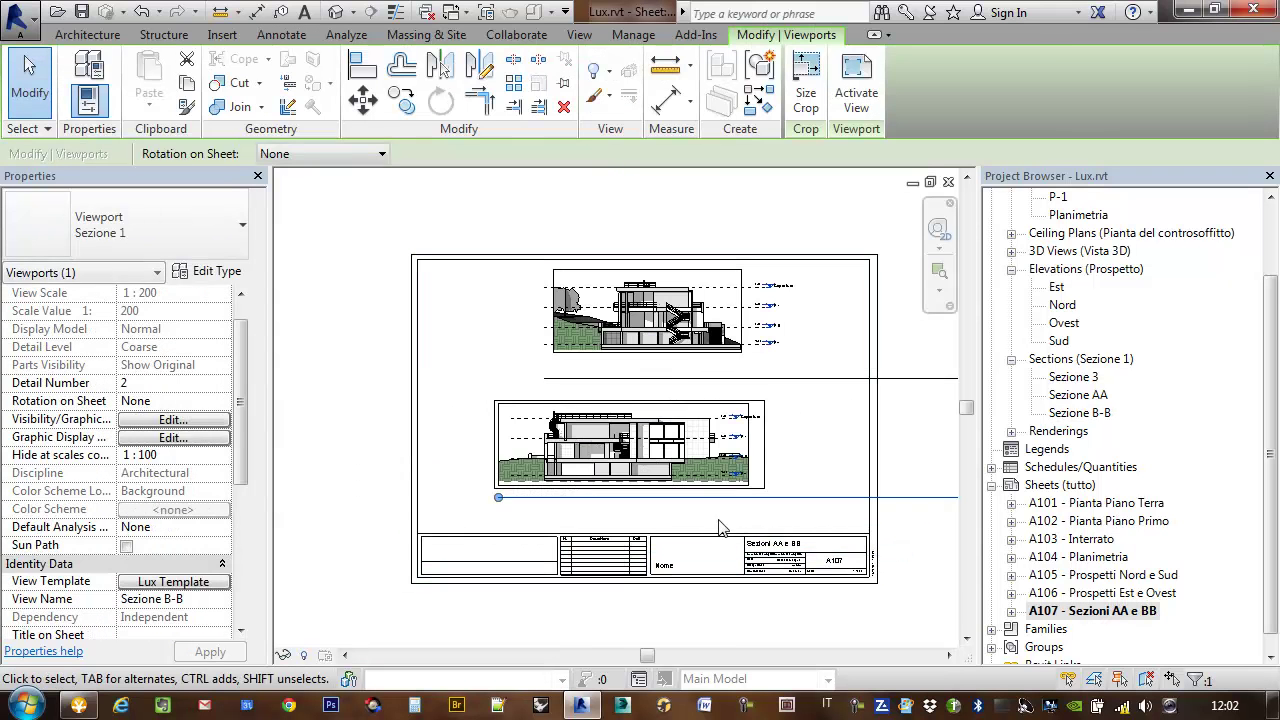
left_click(735, 528)
scroll(677, 514, "down", 3)
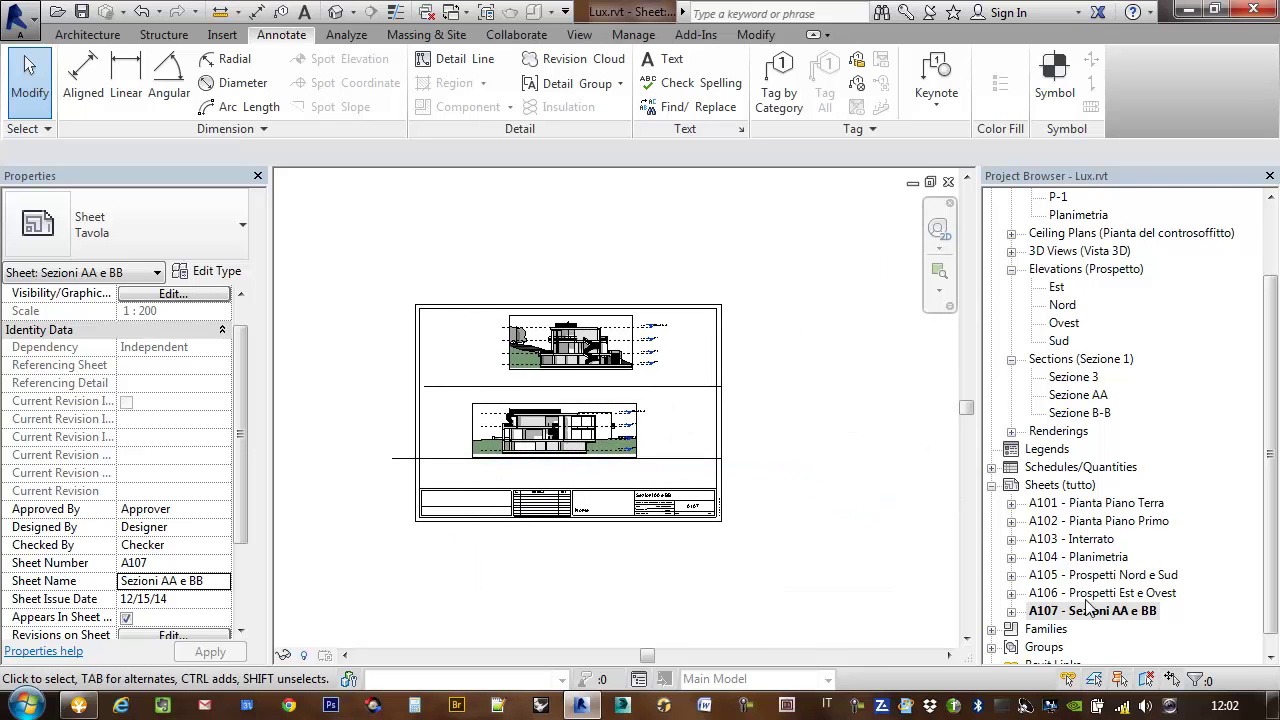
right_click(1066, 485)
Create new sheet A108 with the A3 metrico title block.
left_click(1088, 490)
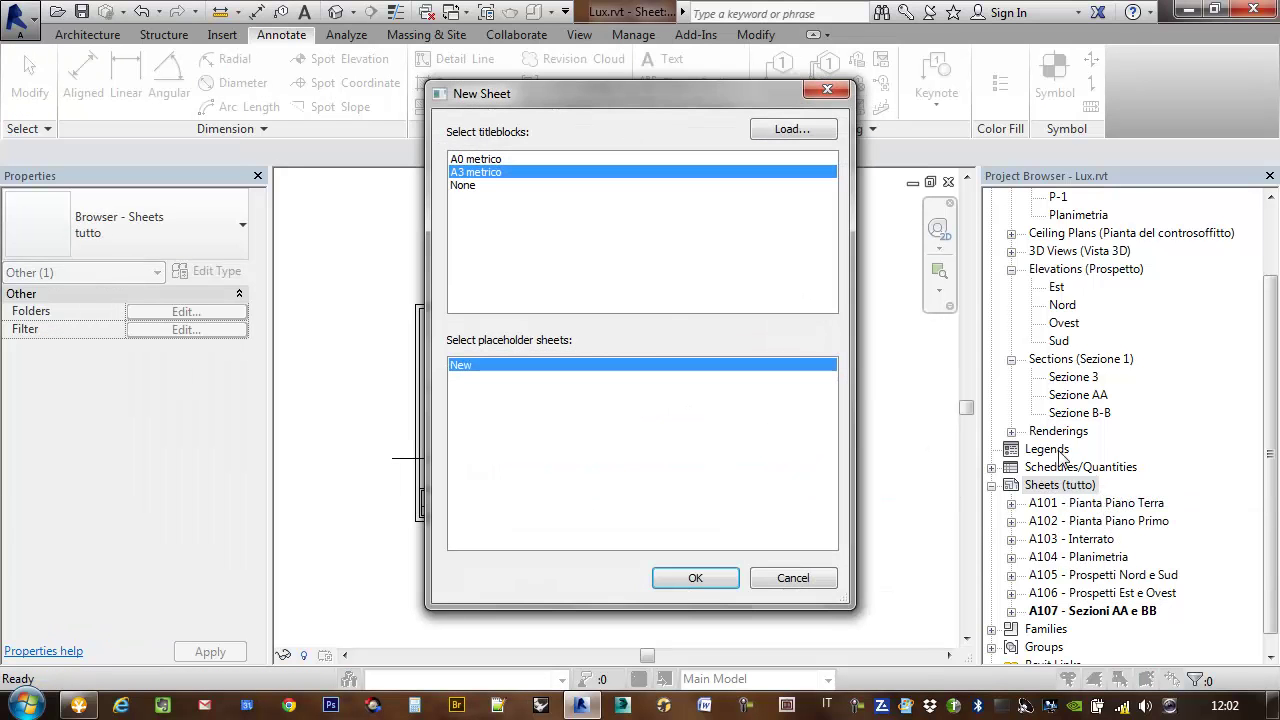
double_click(486, 171)
mouse_move(1270, 452)
left_mouse_down()
mouse_move(1270, 438)
mouse_move(1270, 516)
mouse_move(1272, 462)
mouse_move(1272, 480)
left_mouse_up()
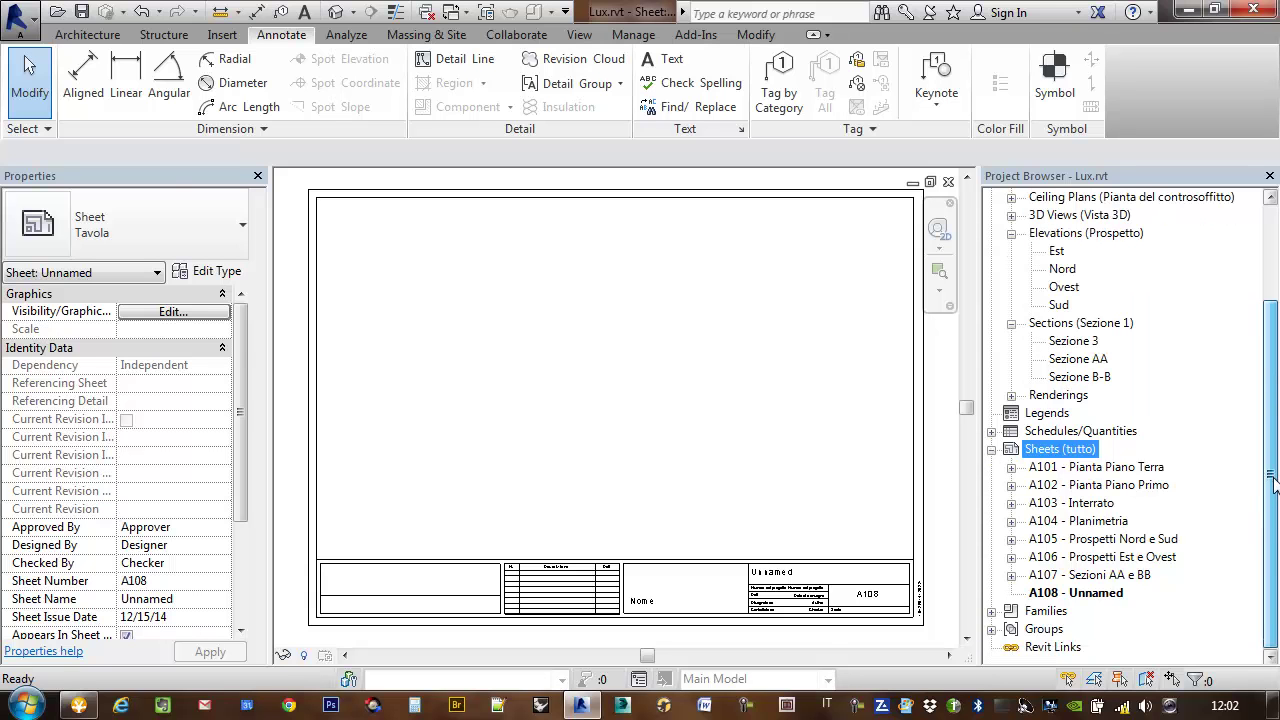
Place the Camera 1_1 rendering near the top-left of sheet A108.
scroll(1172, 412, "up", 1)
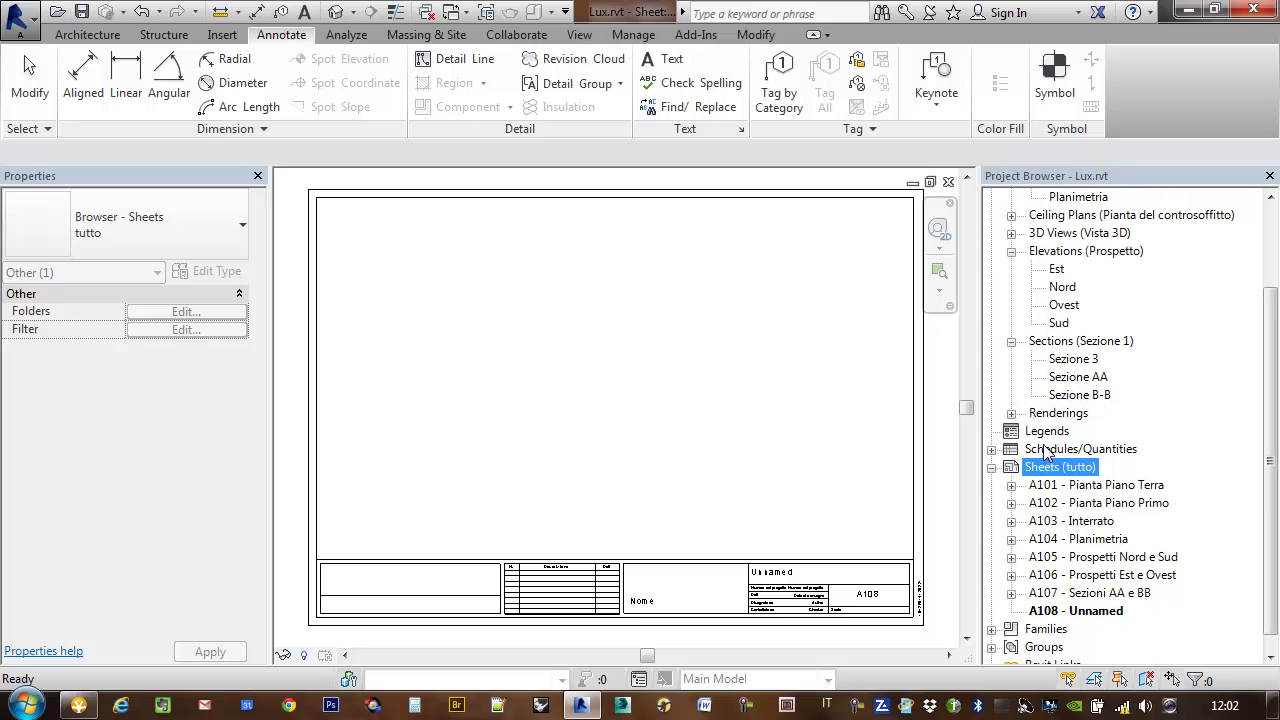
left_click(1012, 413)
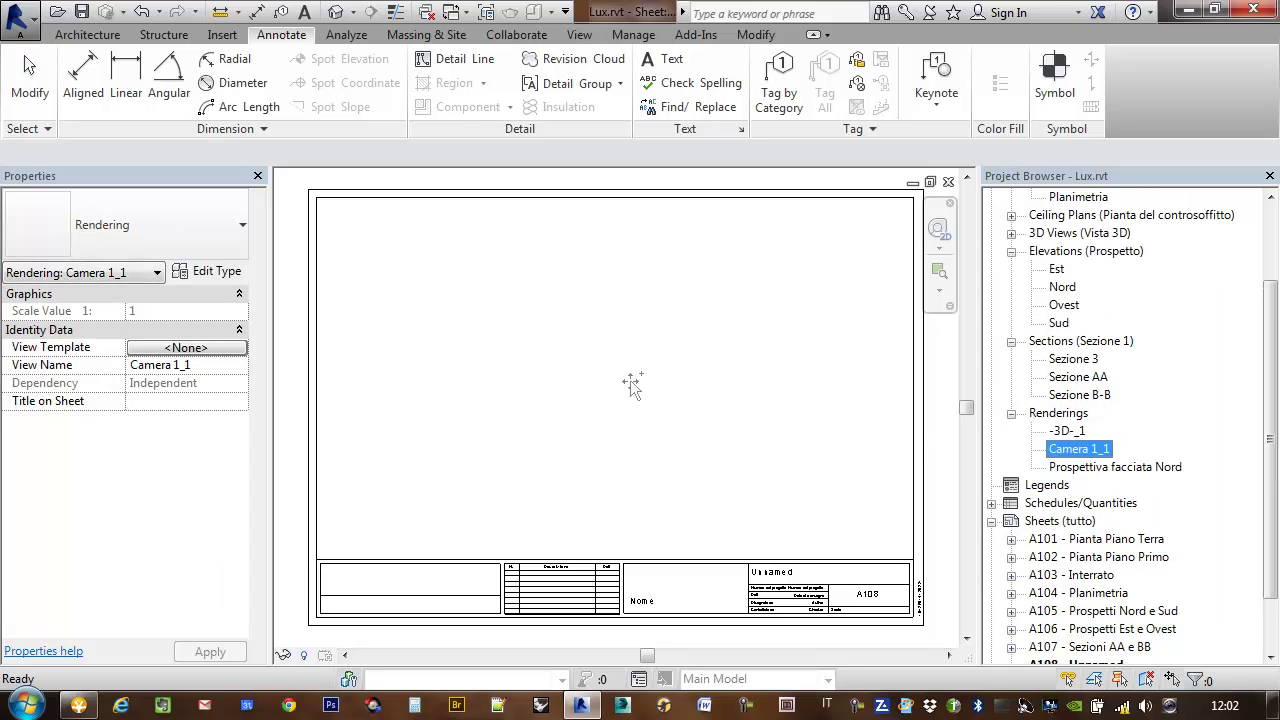
left_click_drag(1078, 452, 632, 388)
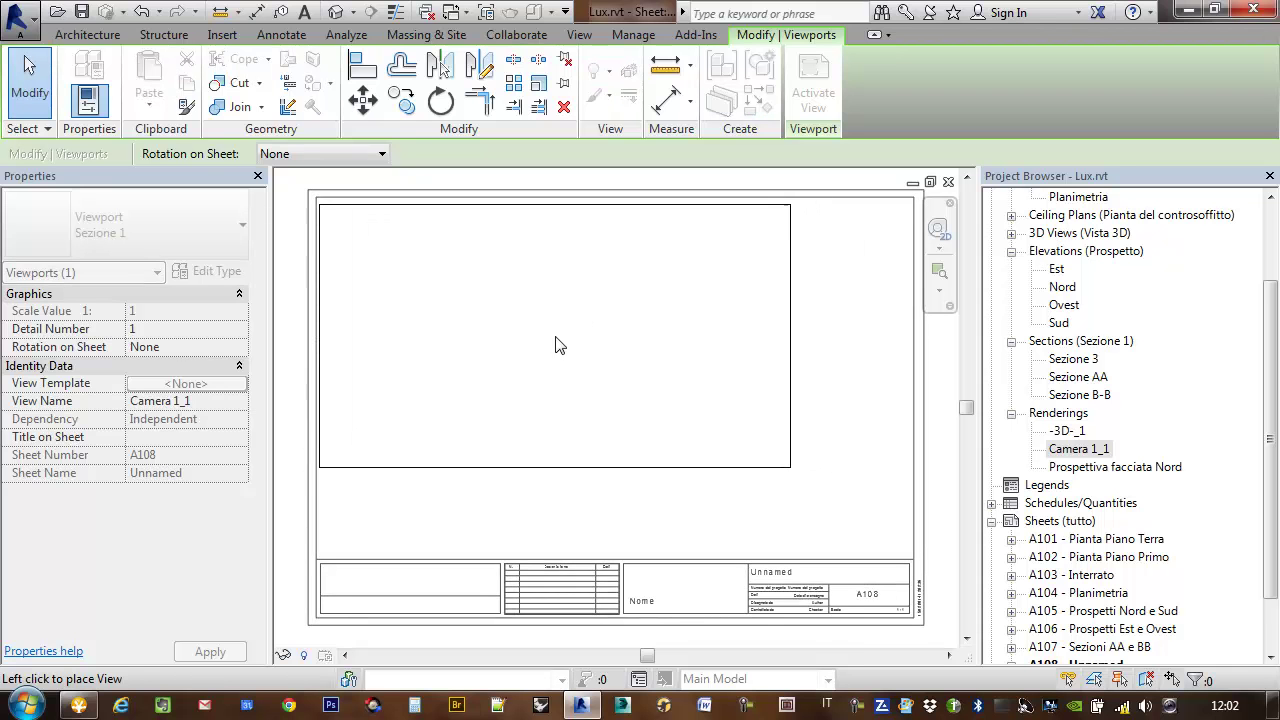
left_click(557, 336)
left_click(812, 508)
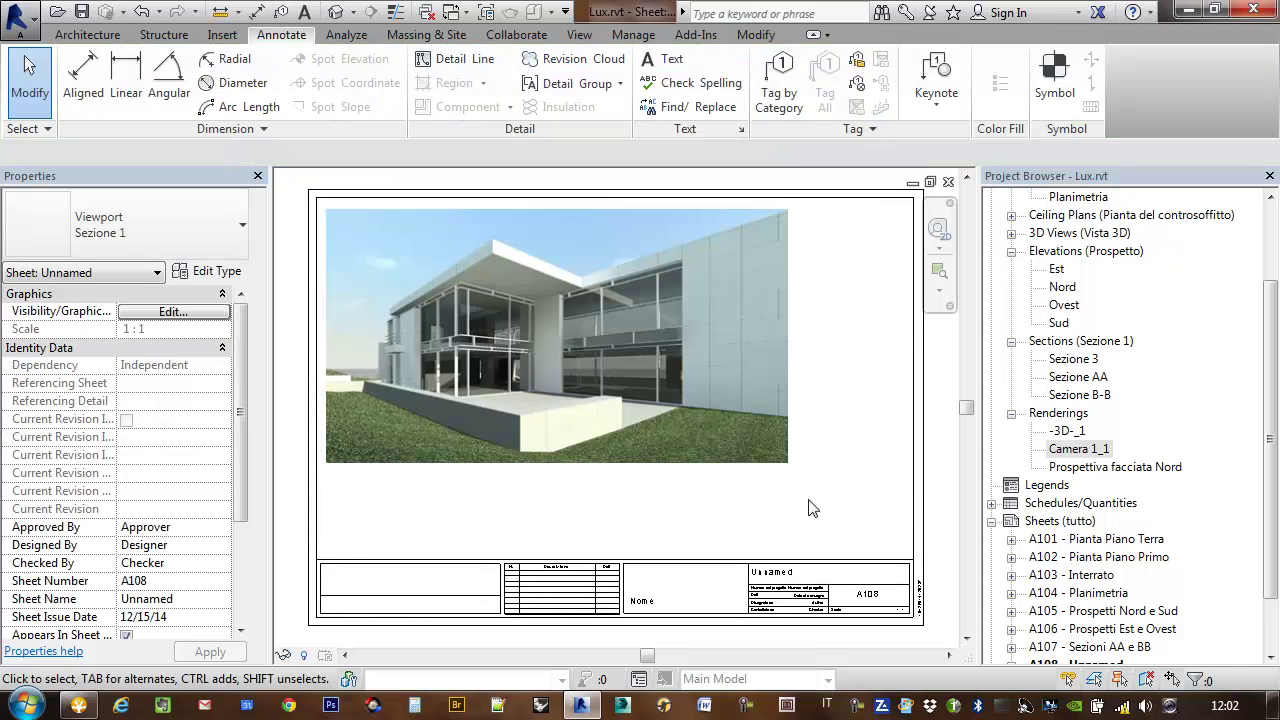
Nudge the Camera 1_1 viewport slightly lower on the sheet and activate it for editing.
left_click(806, 460)
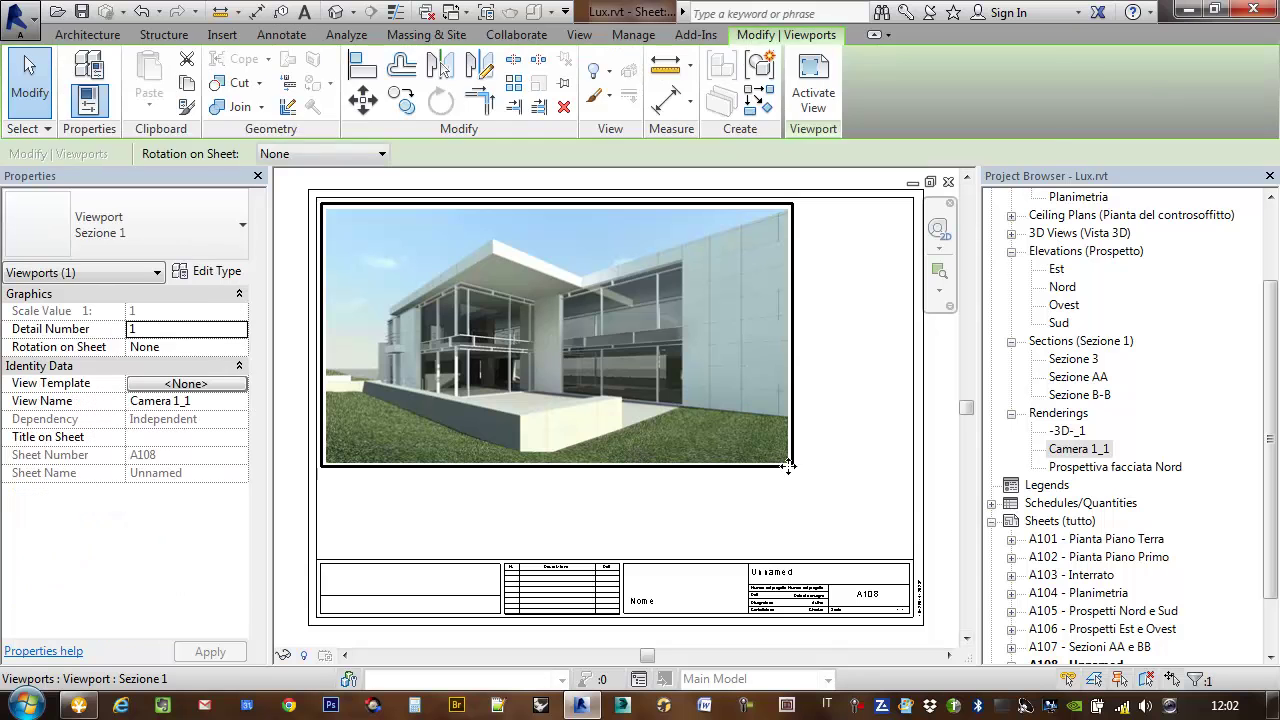
key("Escape")
left_click(797, 460)
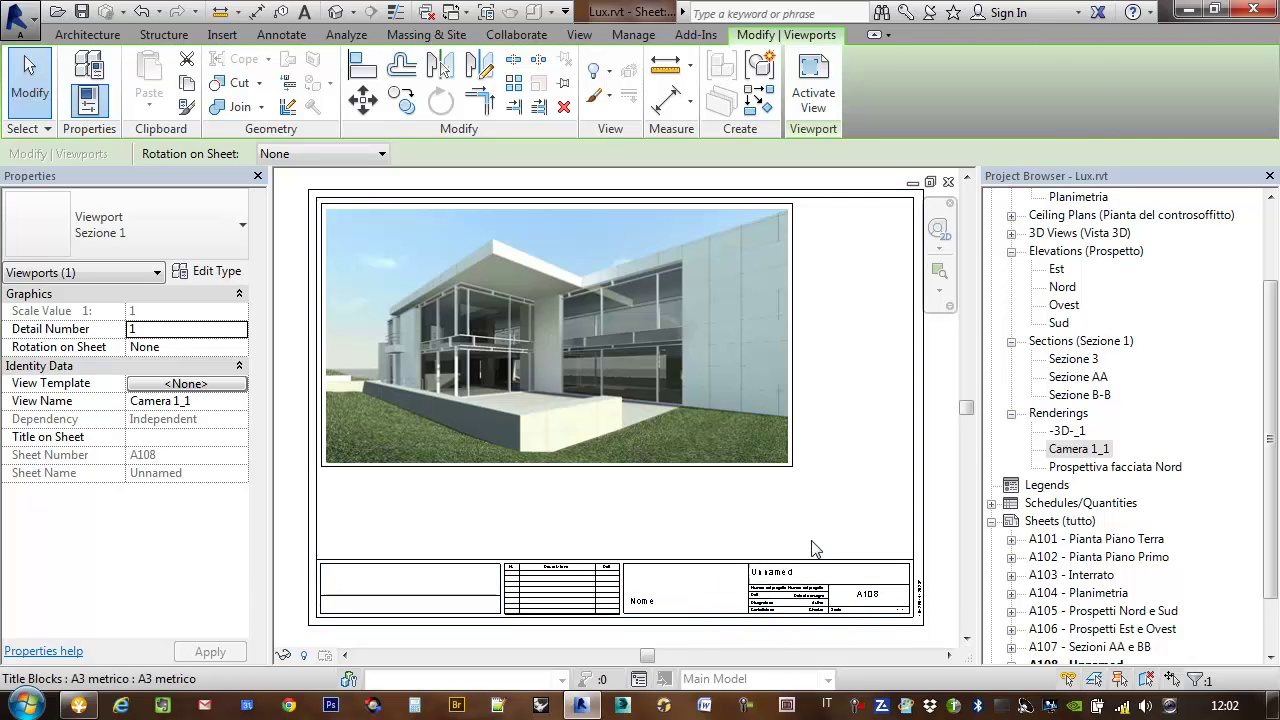
key("Escape")
left_click(785, 463)
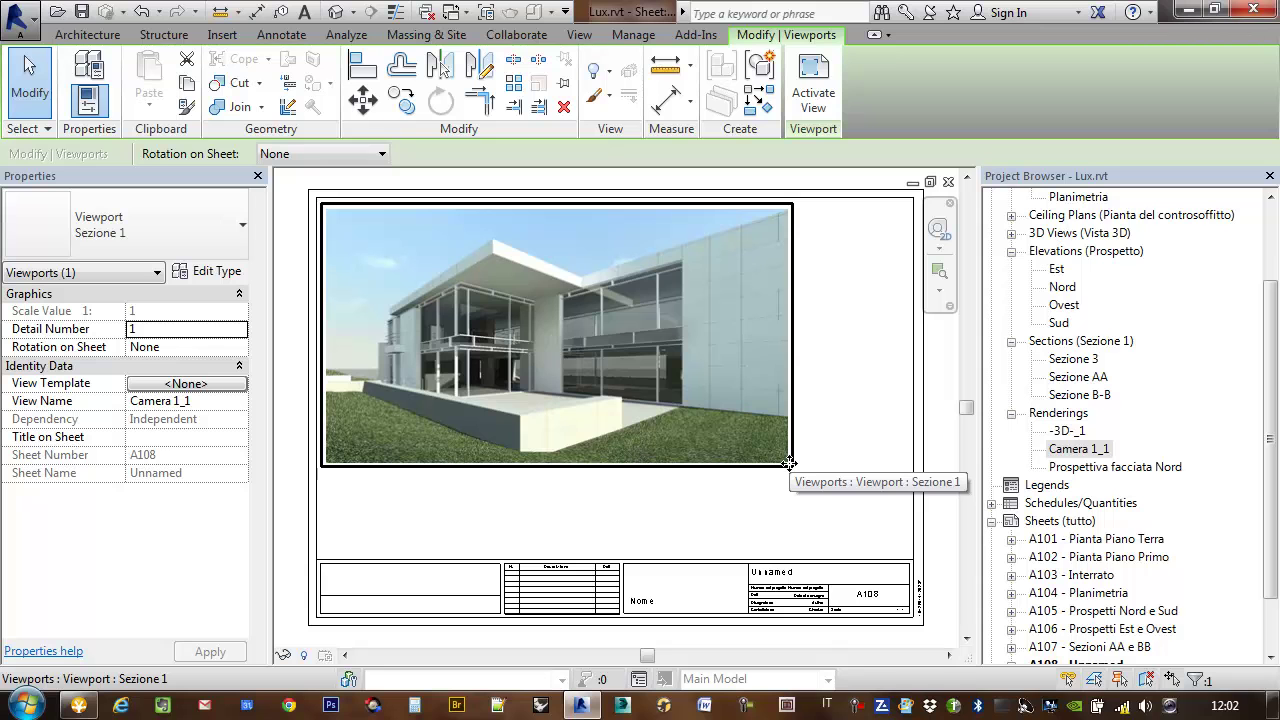
left_click_drag(785, 465, 785, 481)
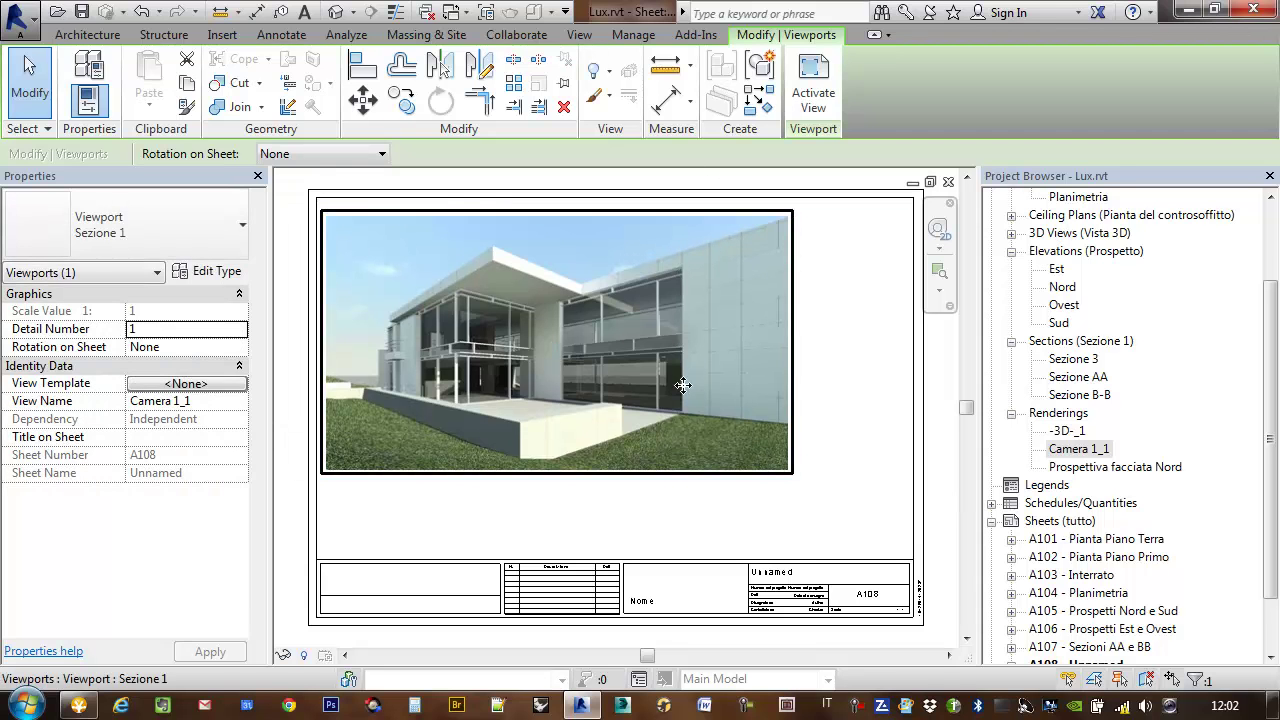
key("Escape")
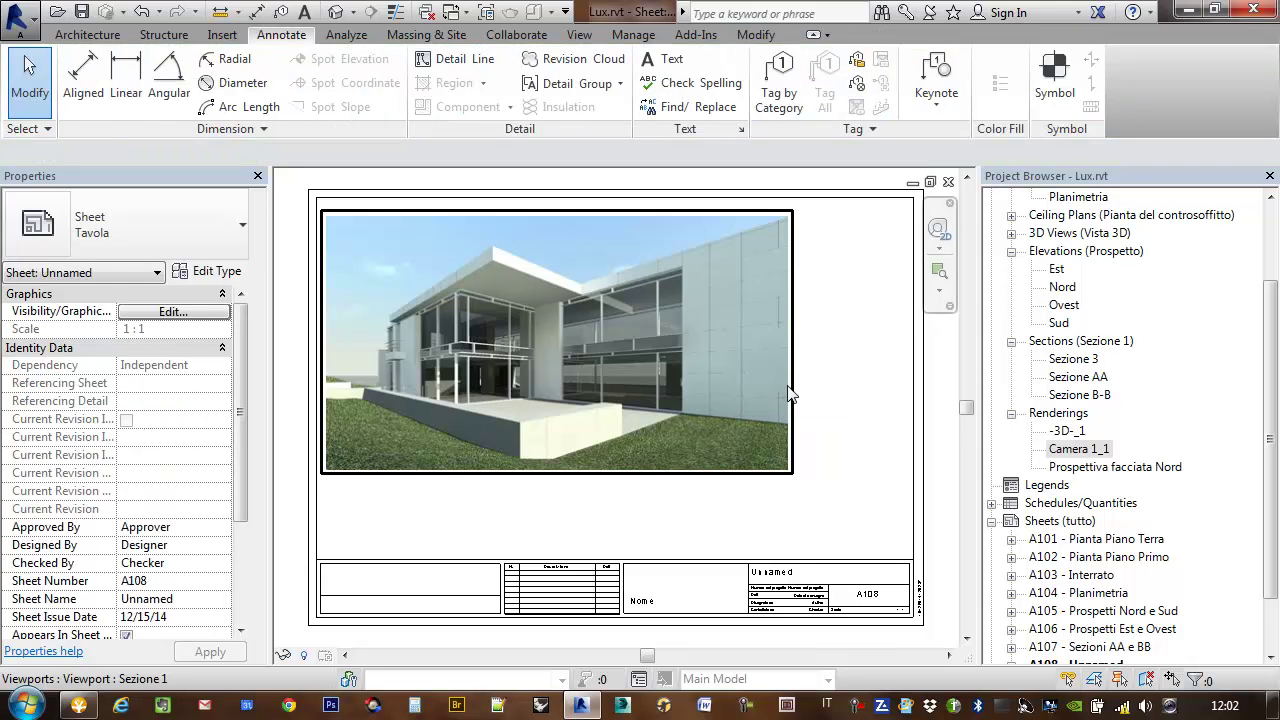
left_click(795, 392)
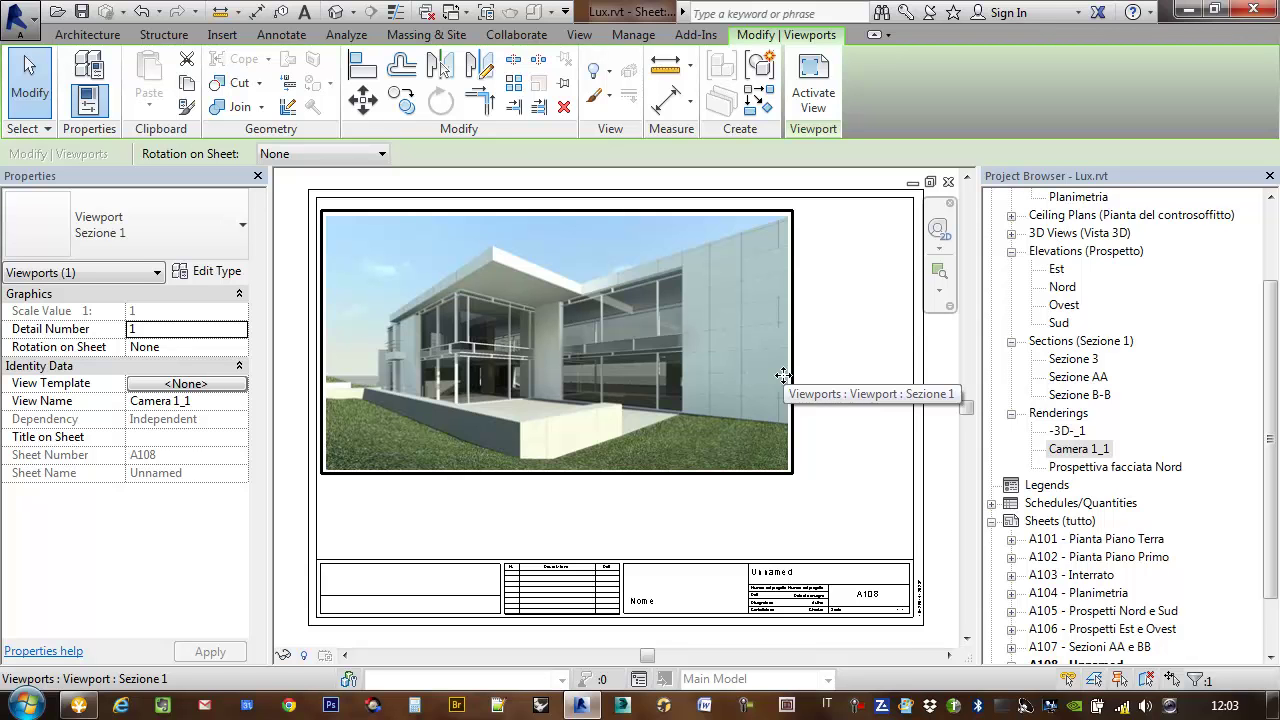
double_click(783, 372)
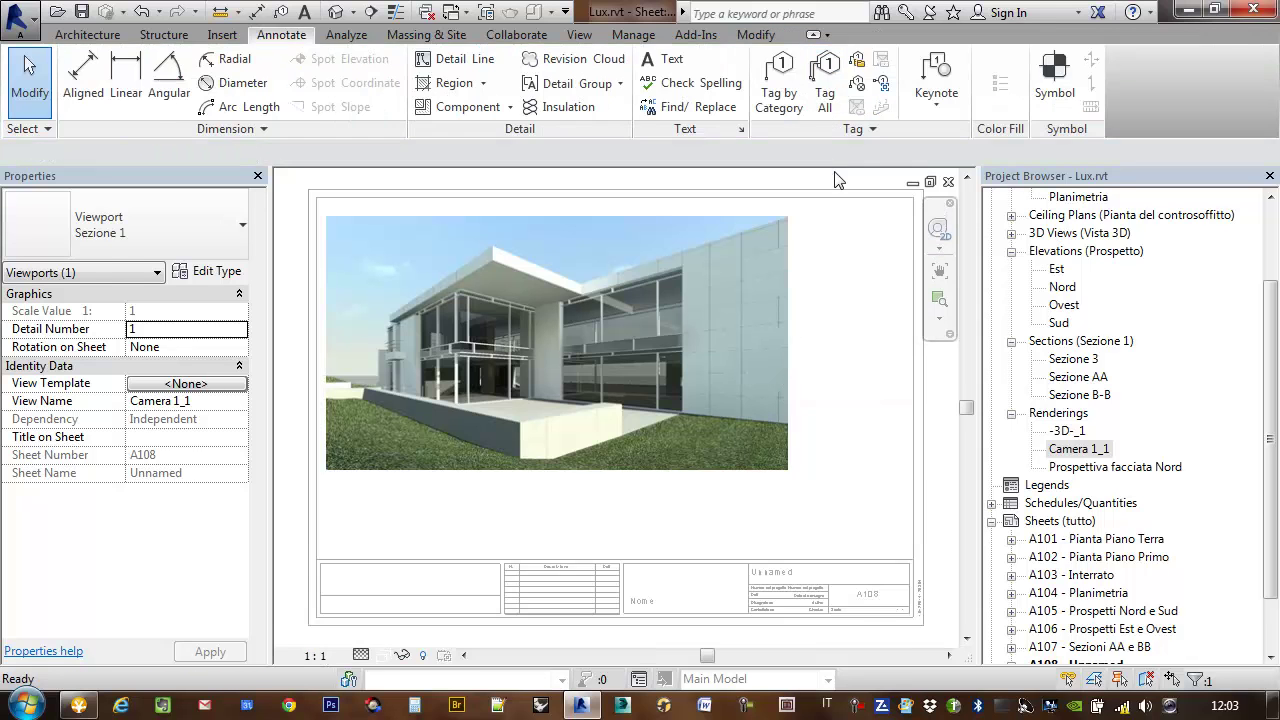
Scale the Camera 1_1 image from its top-left corner to a width of 0.1950.
left_click(787, 272)
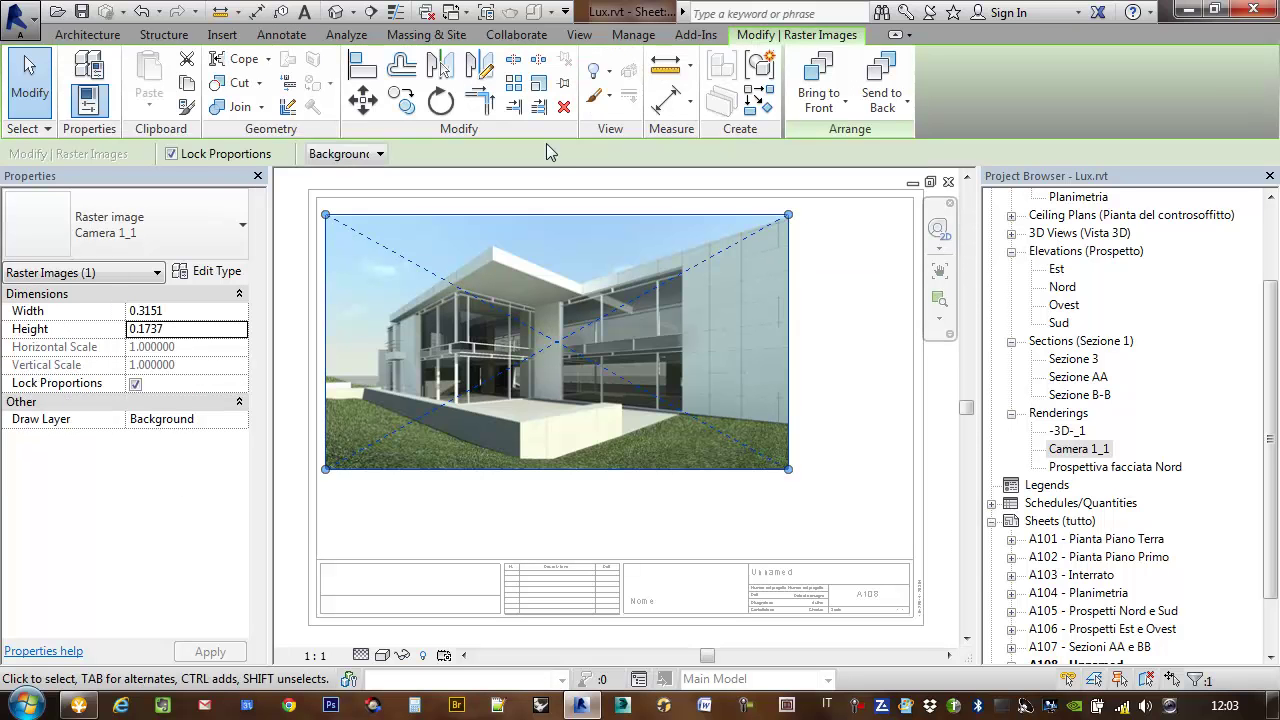
left_click(537, 87)
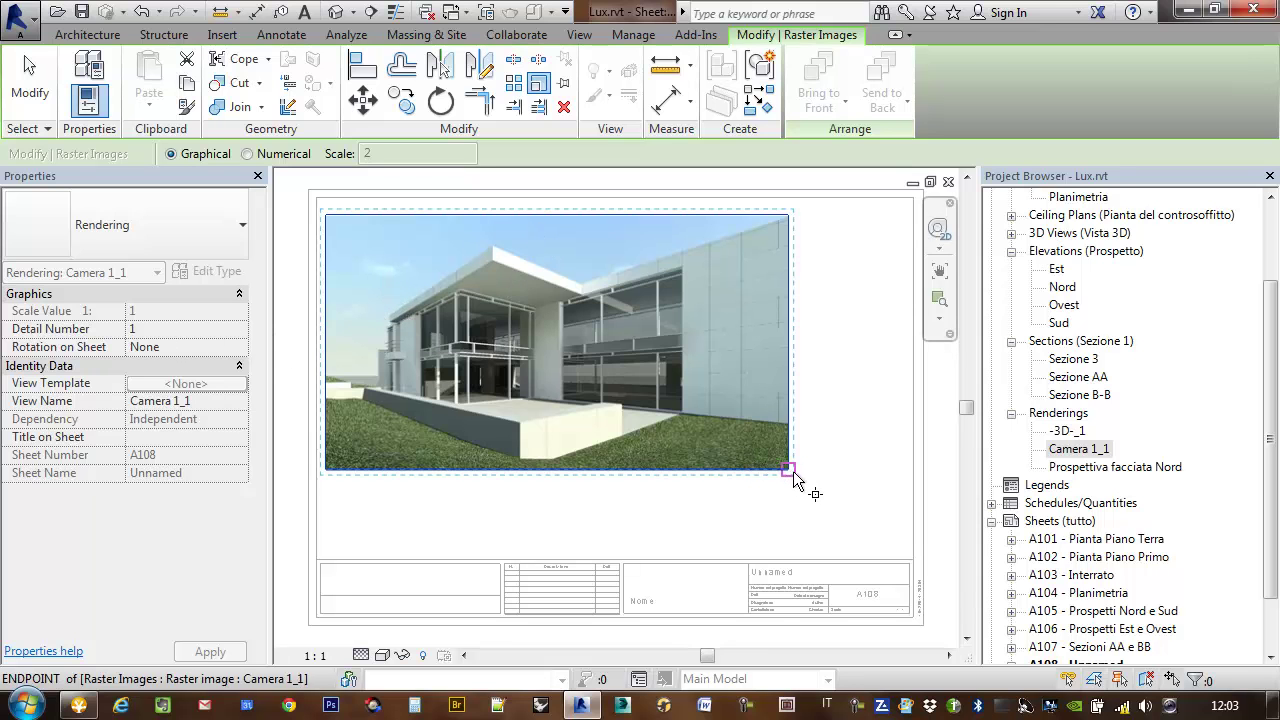
left_click(325, 214)
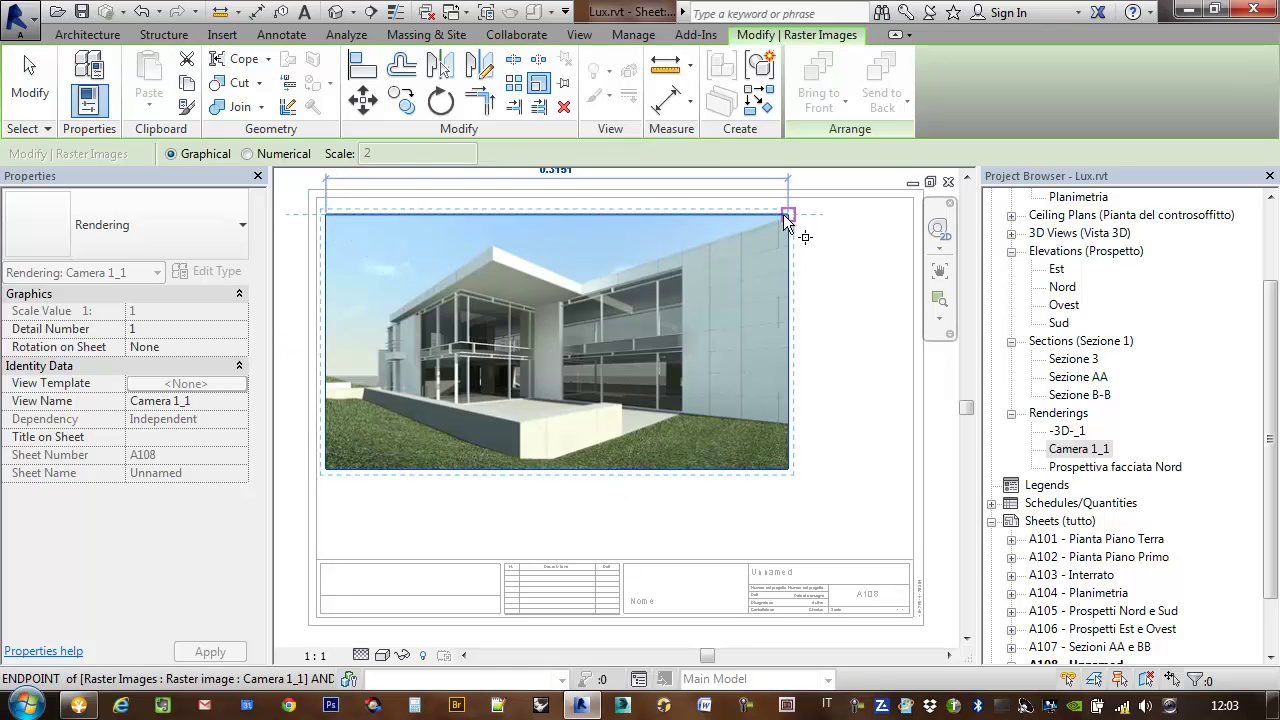
left_click(787, 214)
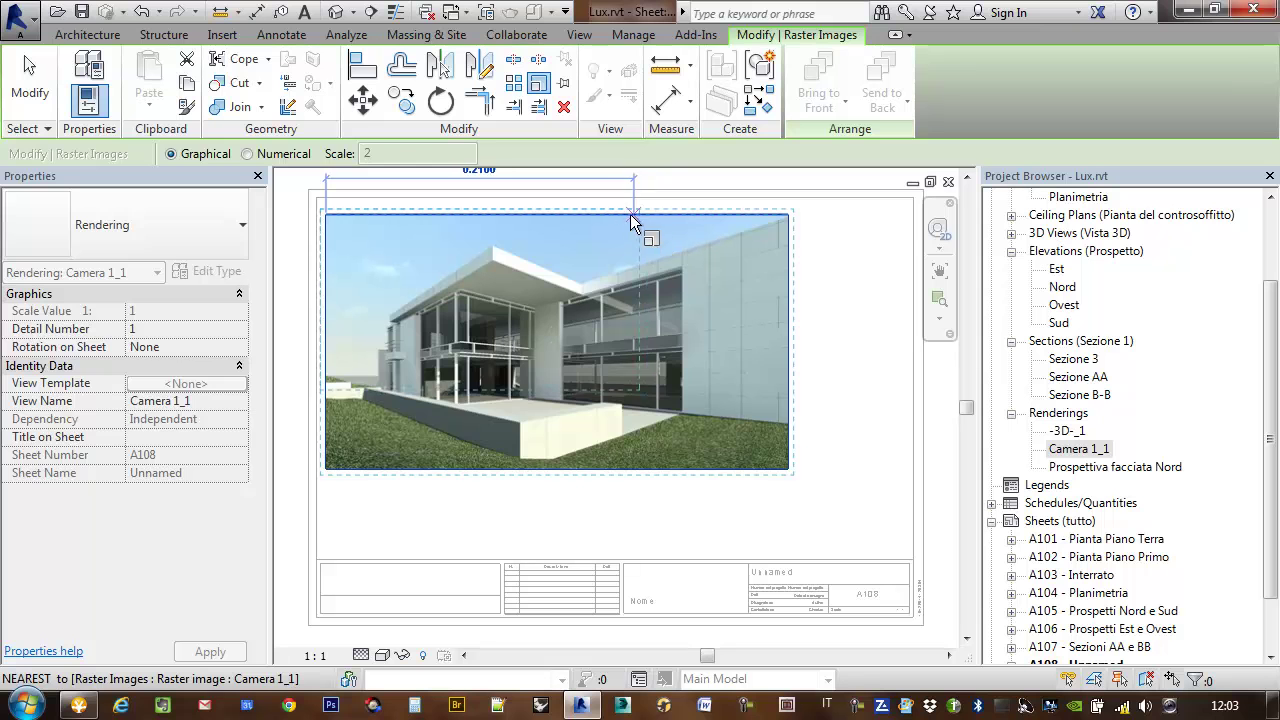
left_click(613, 214)
left_click(706, 283)
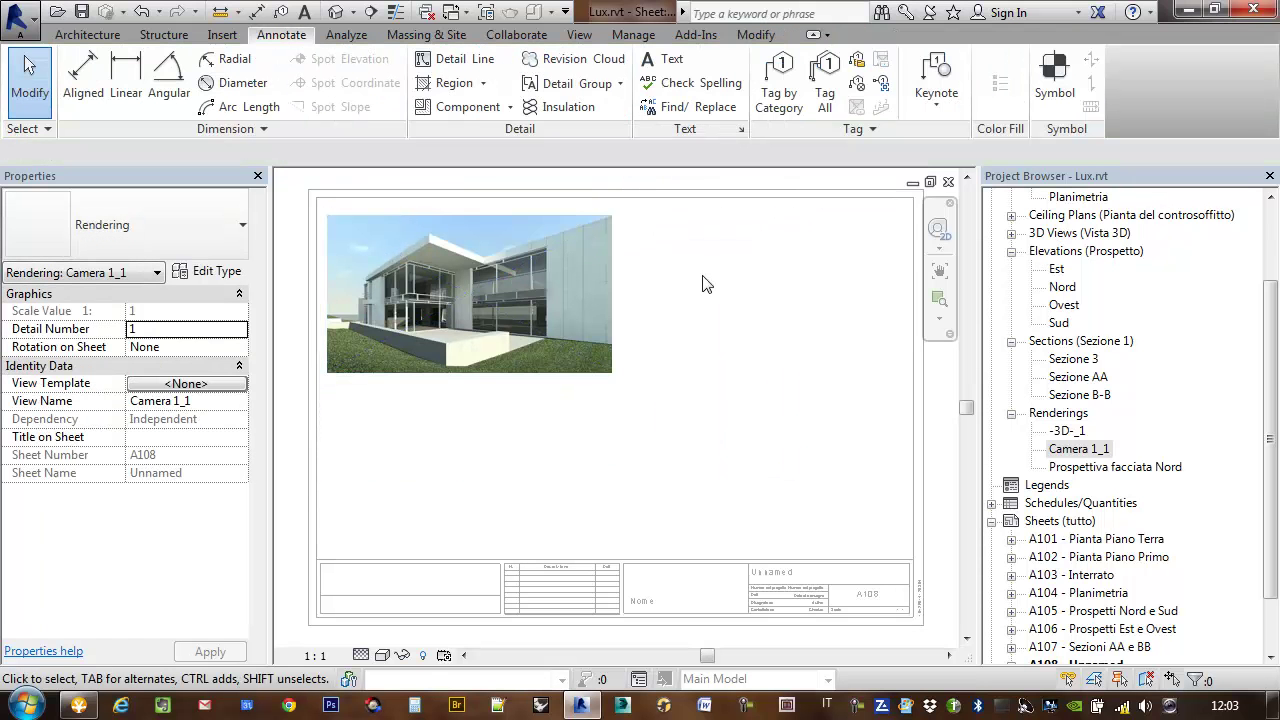
Verify the resized image measures 0.1950 × 0.1075 above the title block.
left_click(606, 244)
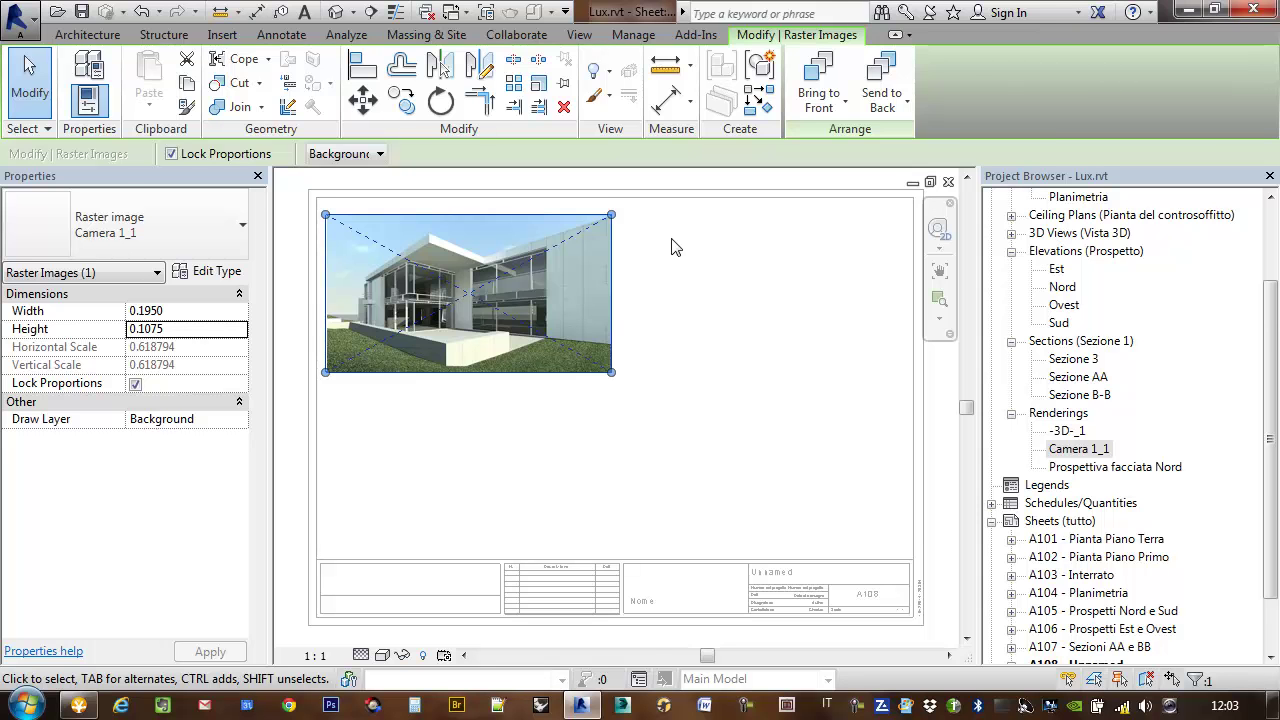
left_click(675, 247)
scroll(757, 503, "down", 3)
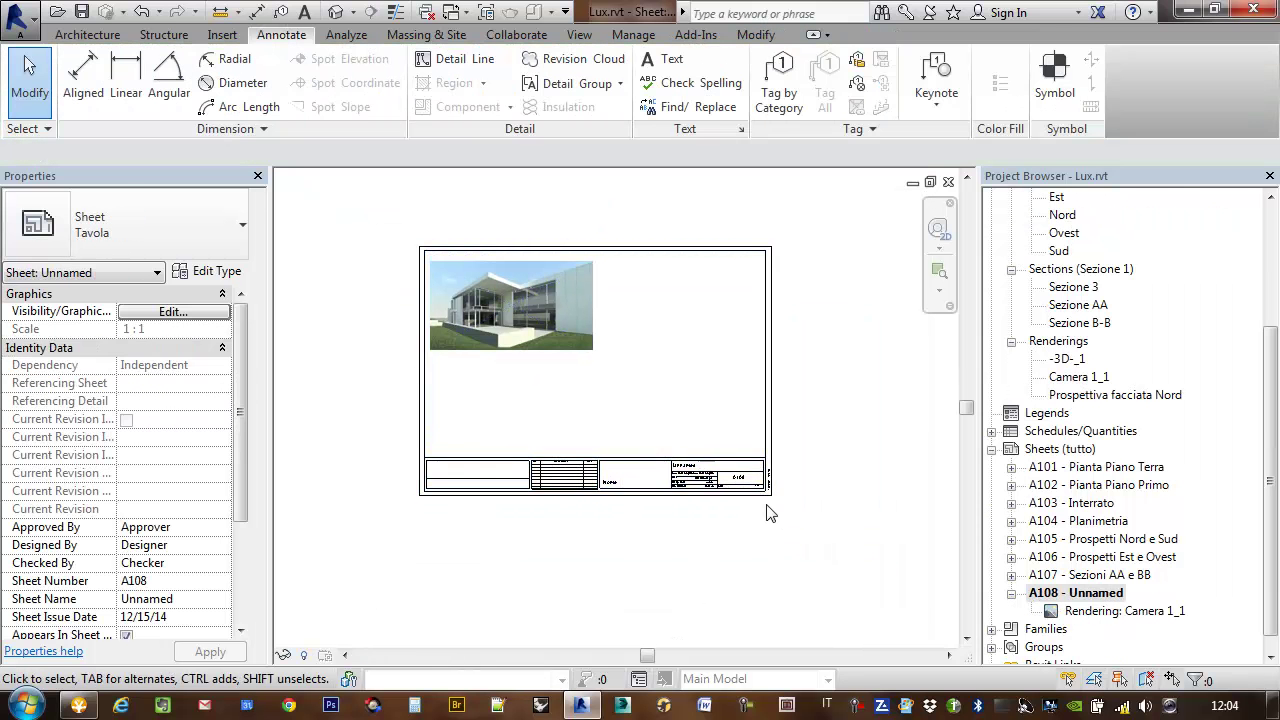
left_click(767, 500)
scroll(591, 365, "up", 2)
left_click(591, 356)
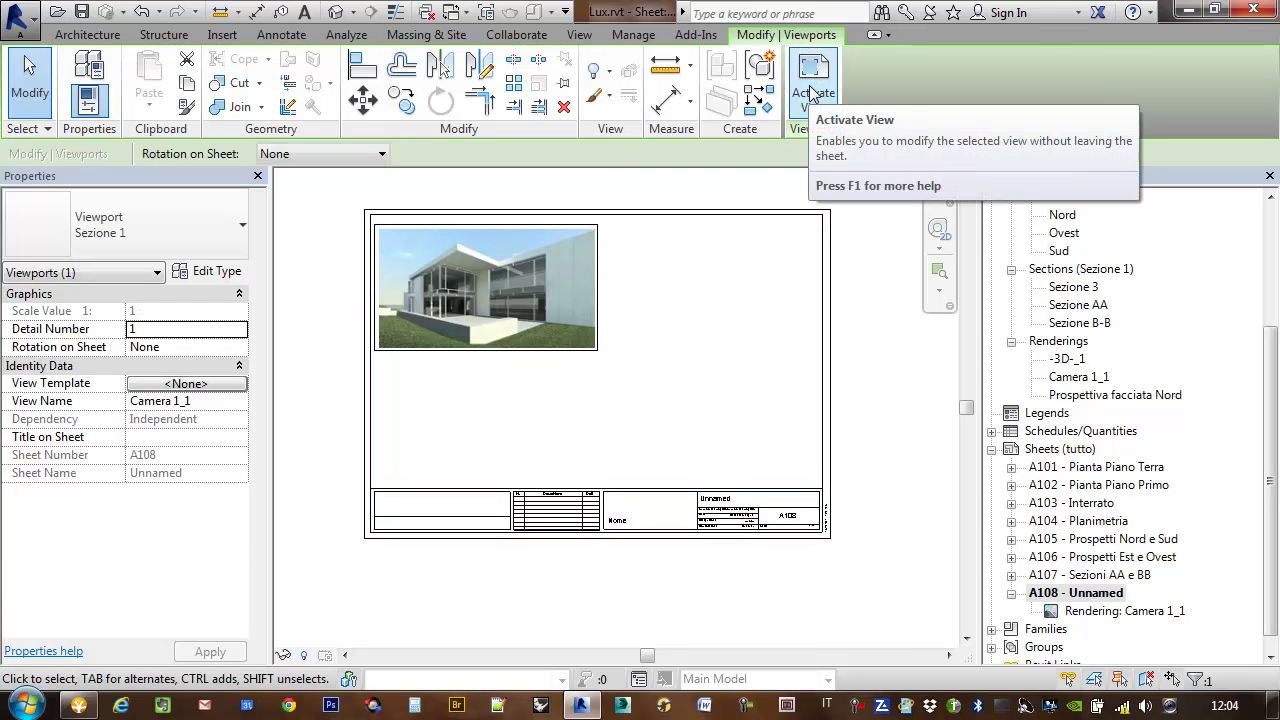
left_click(591, 334)
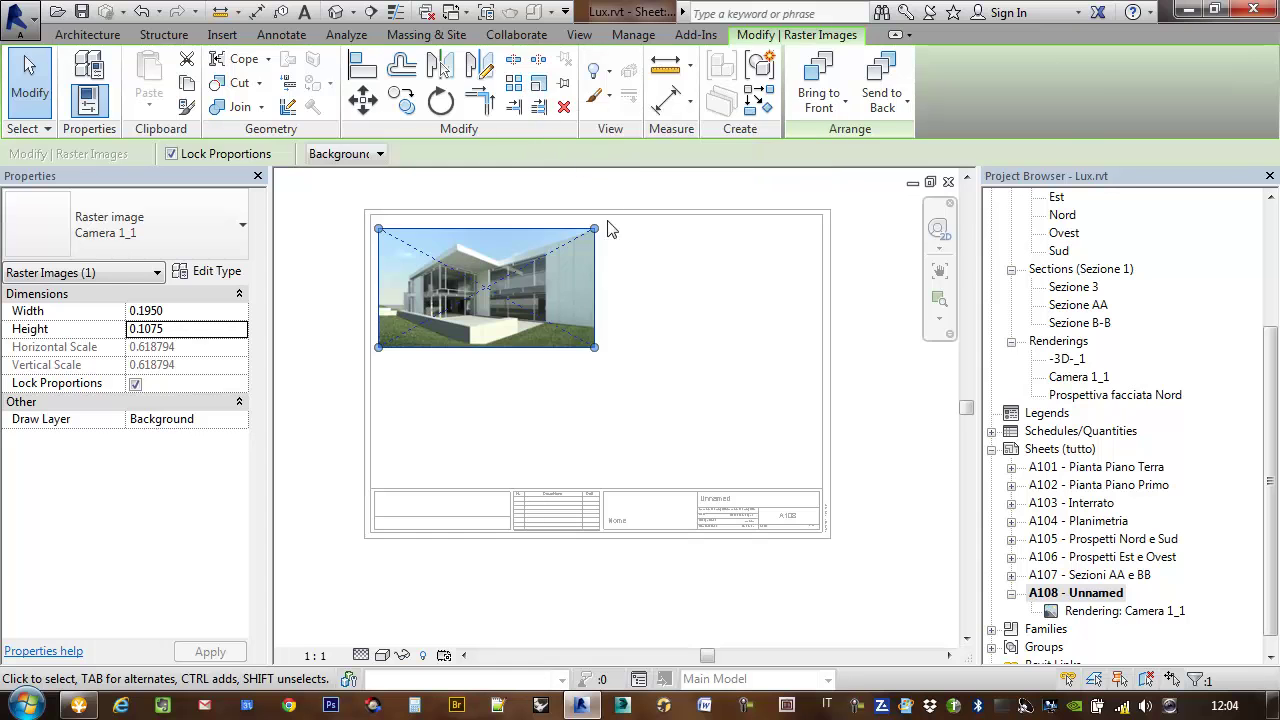
left_click(777, 358)
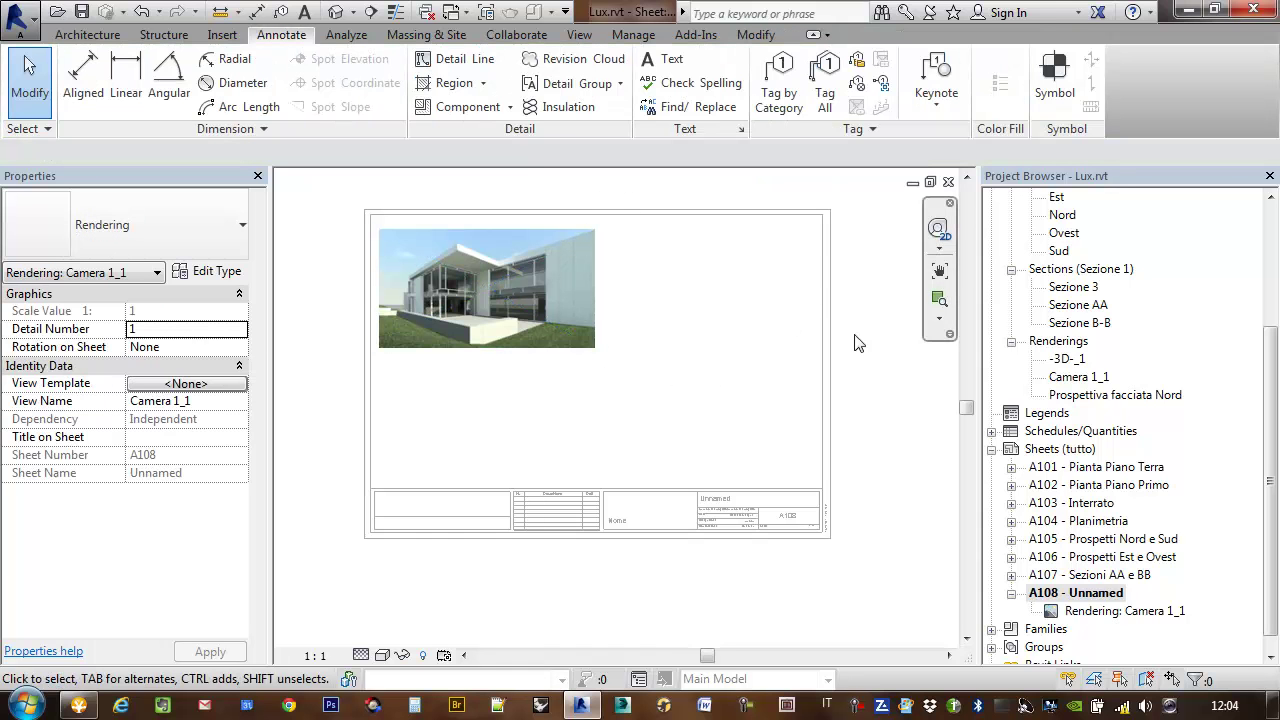